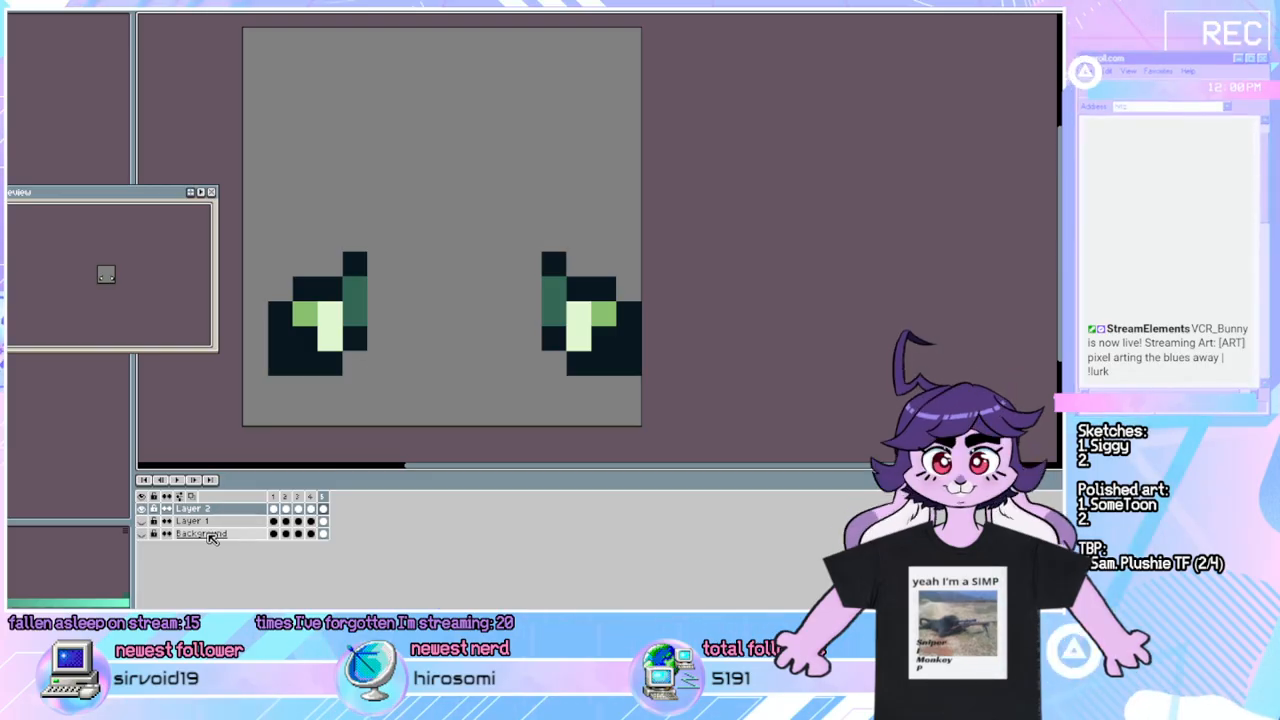
Show Layer 1 together with the hands and play the animation from frame 1.
left_click(144, 521)
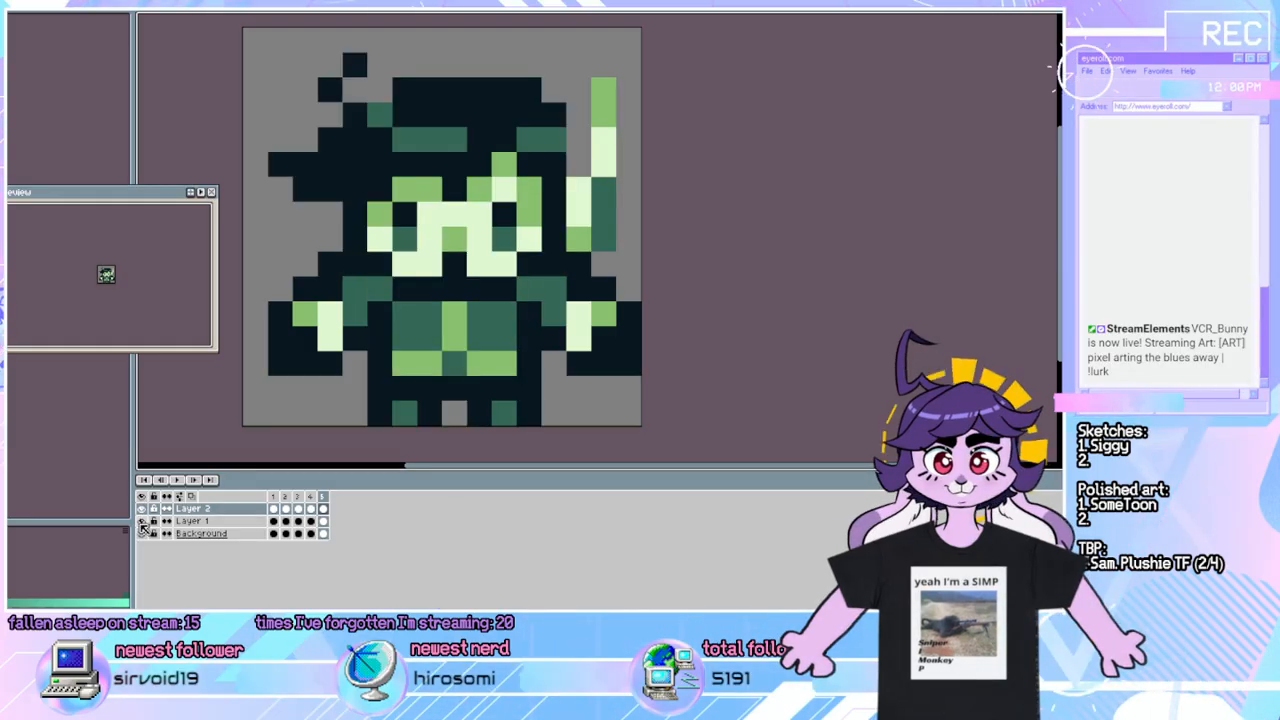
left_click(285, 497)
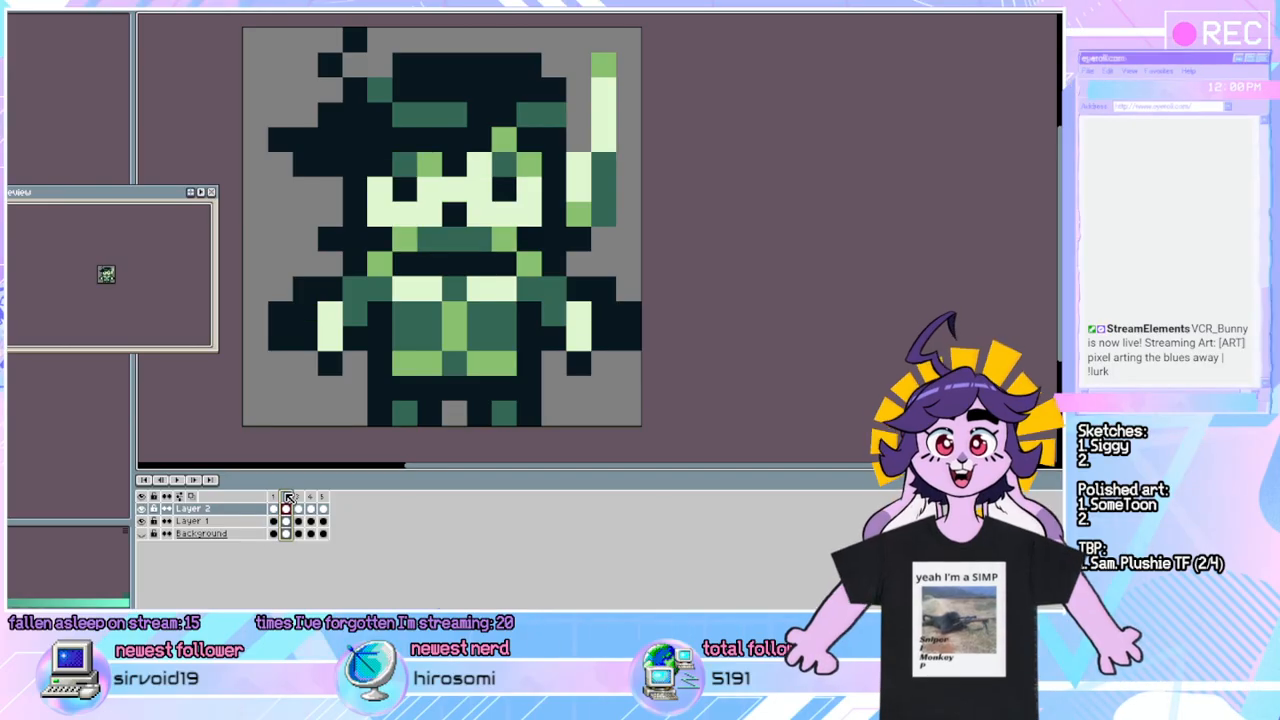
left_click(273, 497)
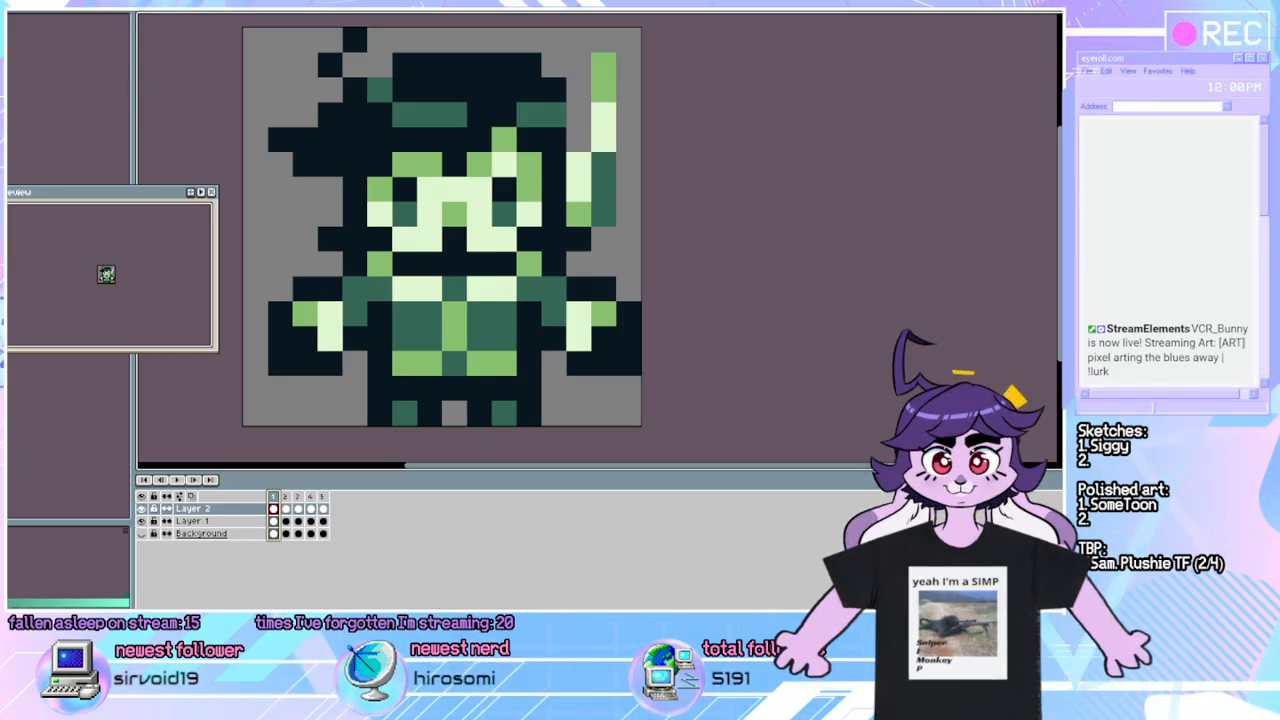
left_click(180, 481)
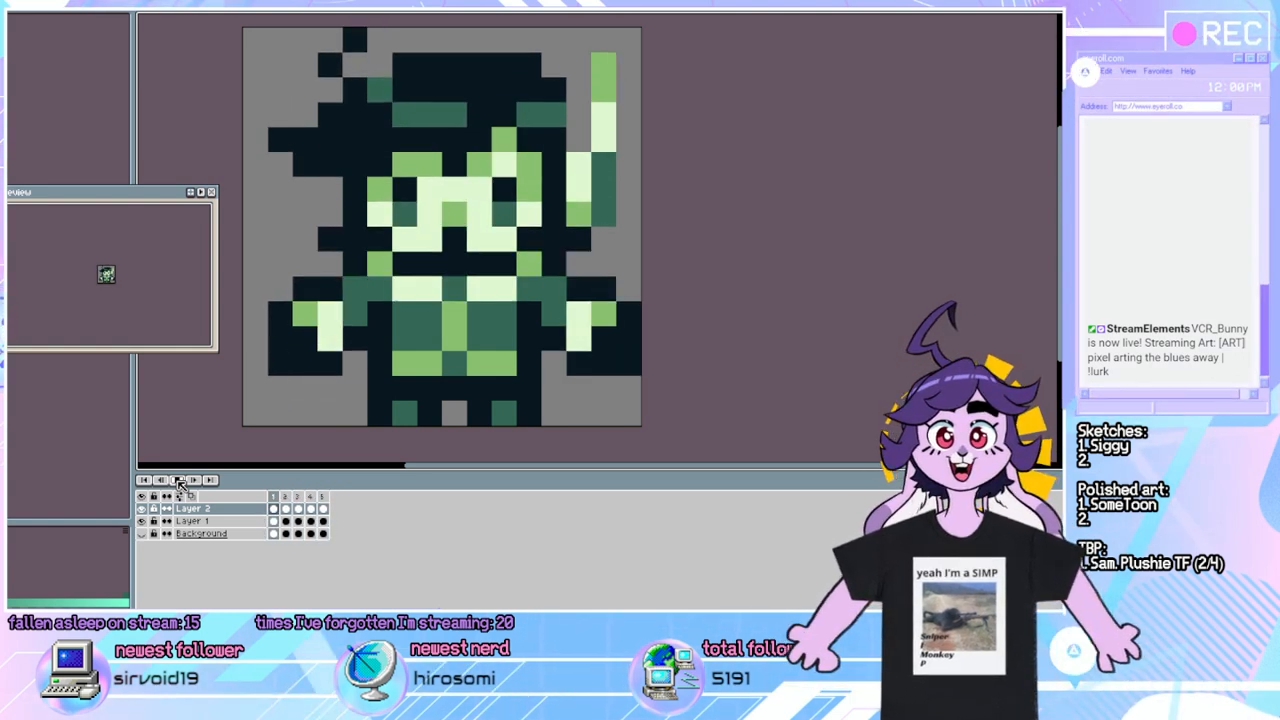
left_click(180, 481)
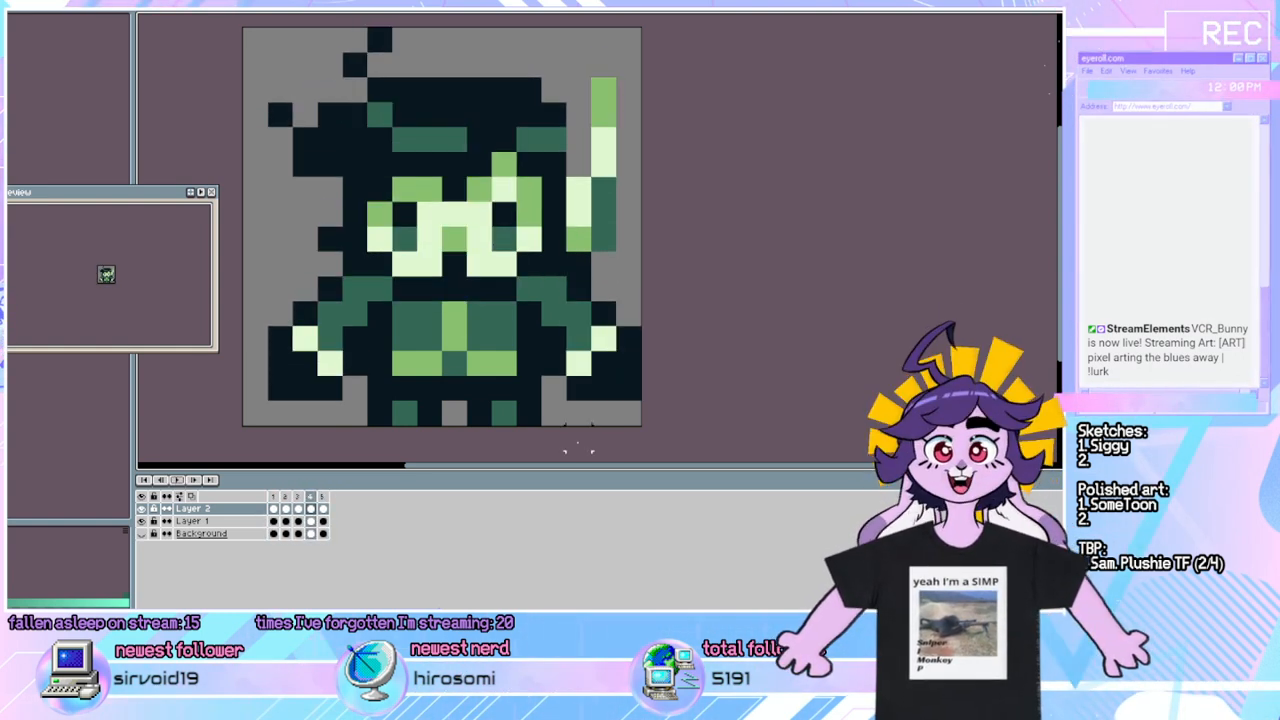
Flip back and forth between frames 1 and 2 to compare the hand poses.
key("Left")
key("Left")
key("Left")
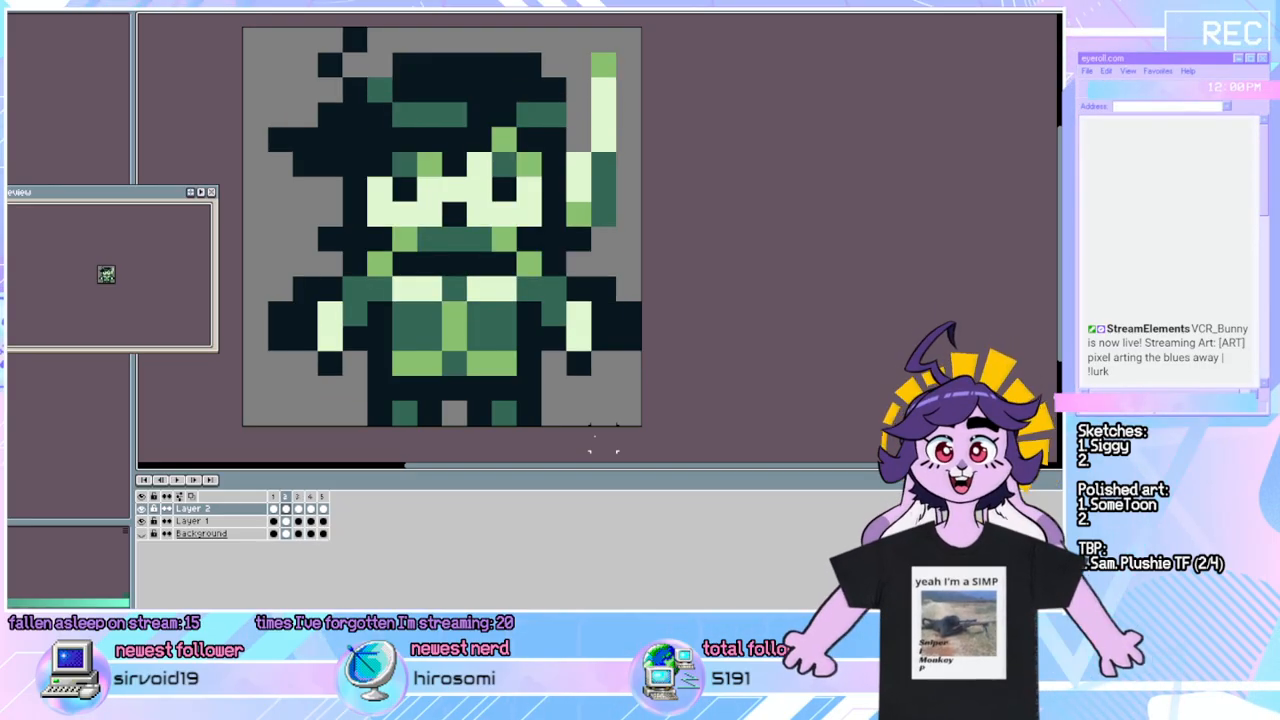
key("Right")
key("Left")
key("Right")
key("Left")
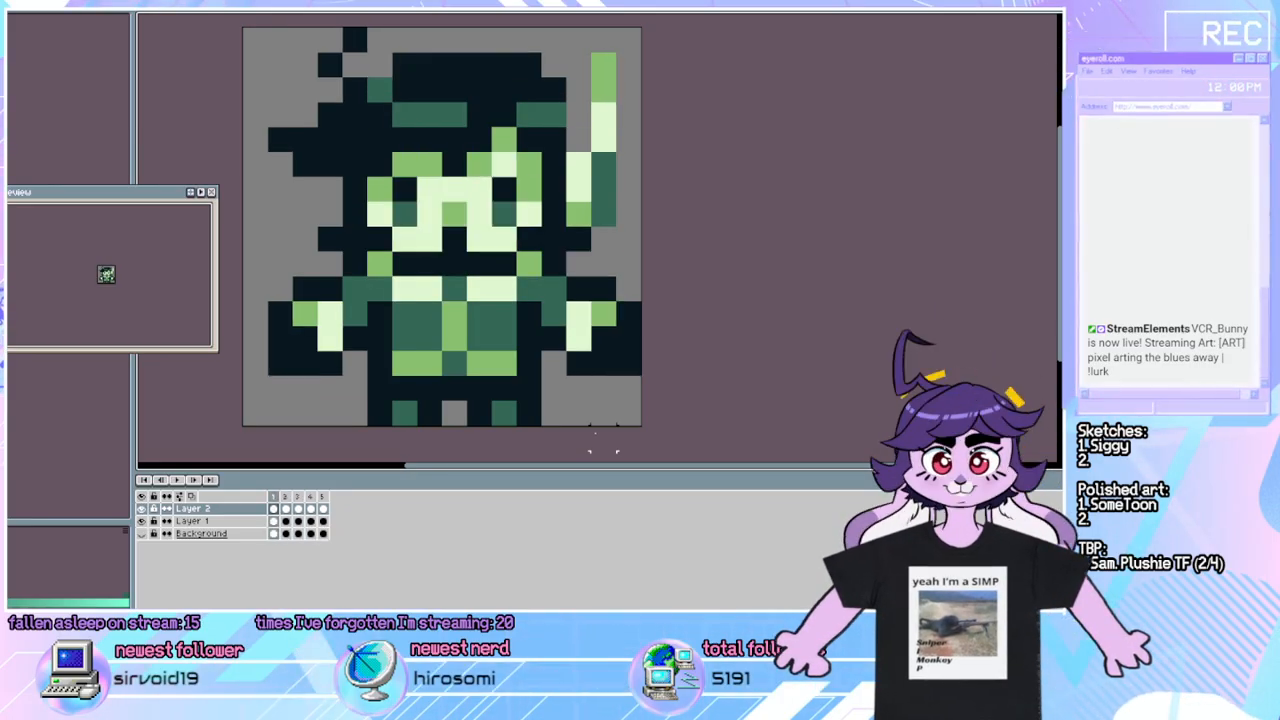
key("Right")
key("Left")
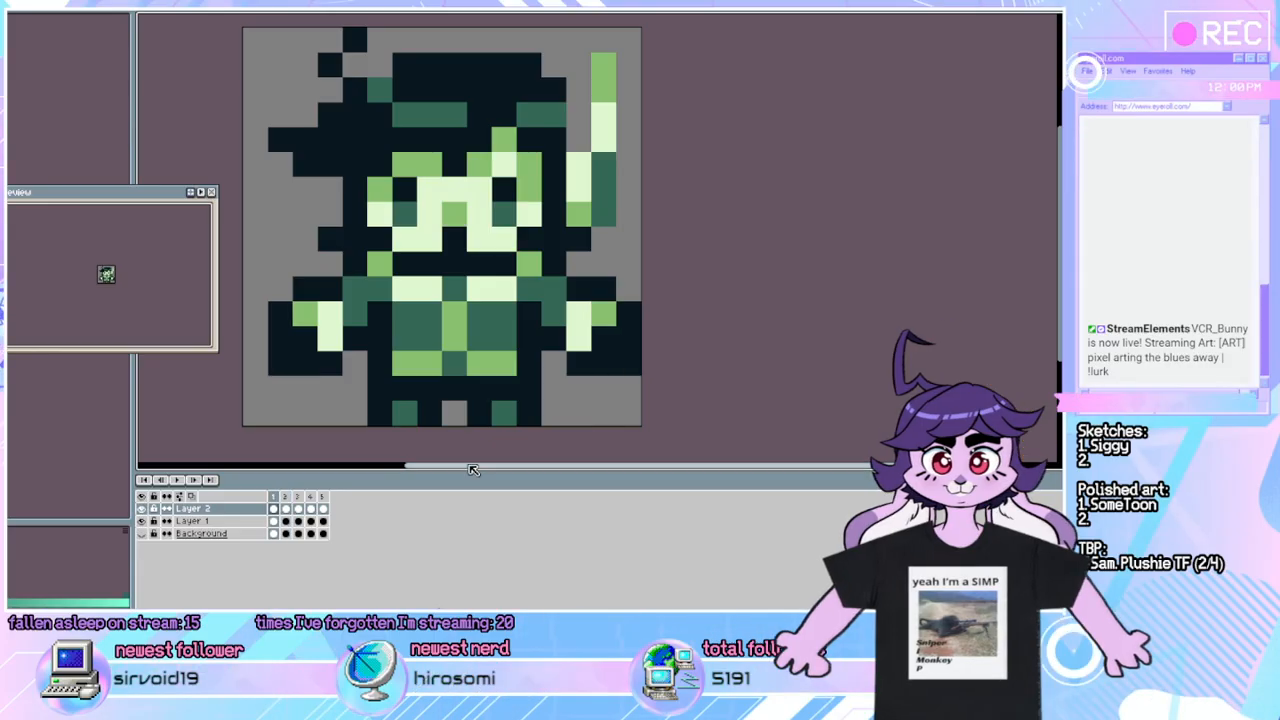
Replace the hands on Layer 2 in frame 2 with those from frame 1, and check them against the neighbouring frames.
left_click(286, 510)
key("Right")
key("Right")
key("Right")
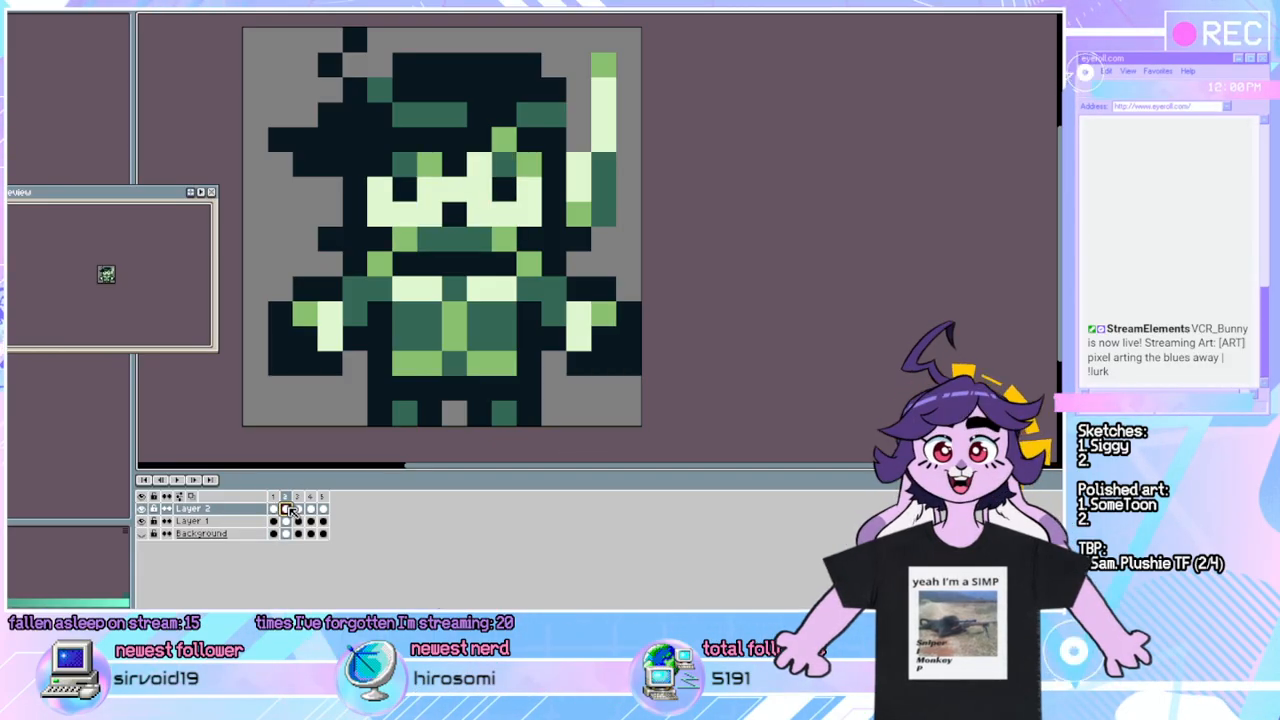
key("Right")
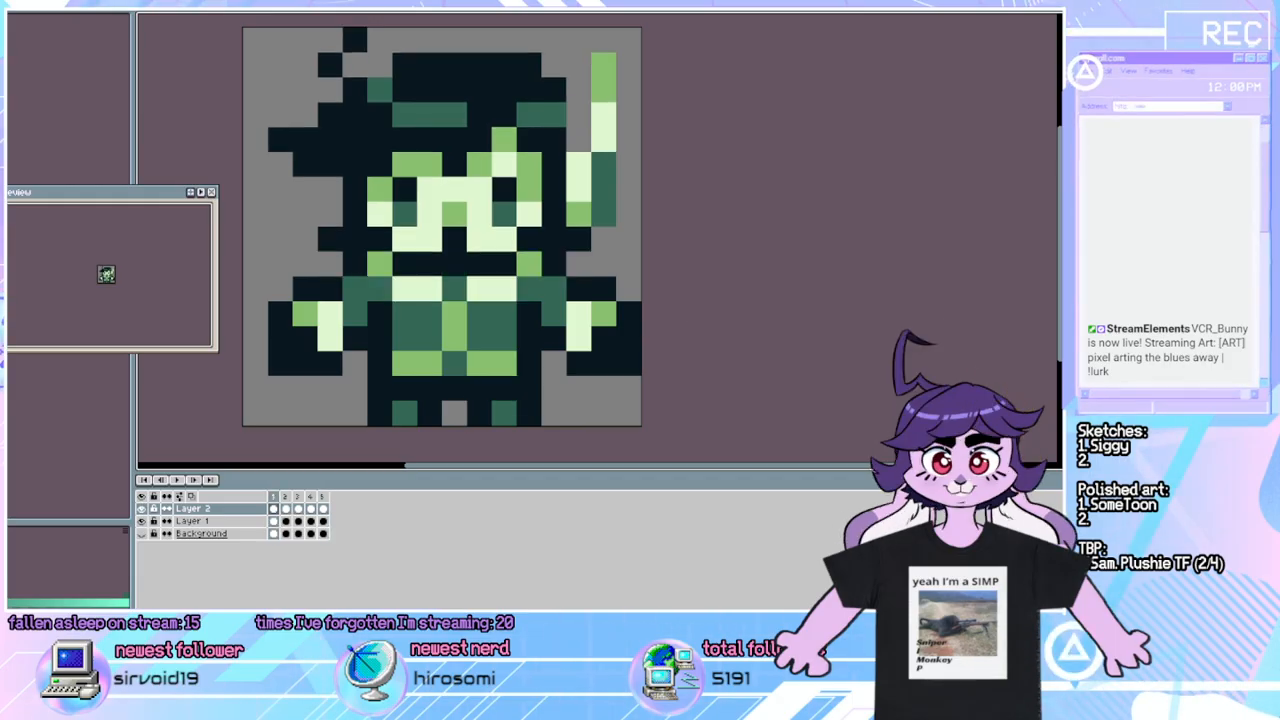
key("Left")
key("Right")
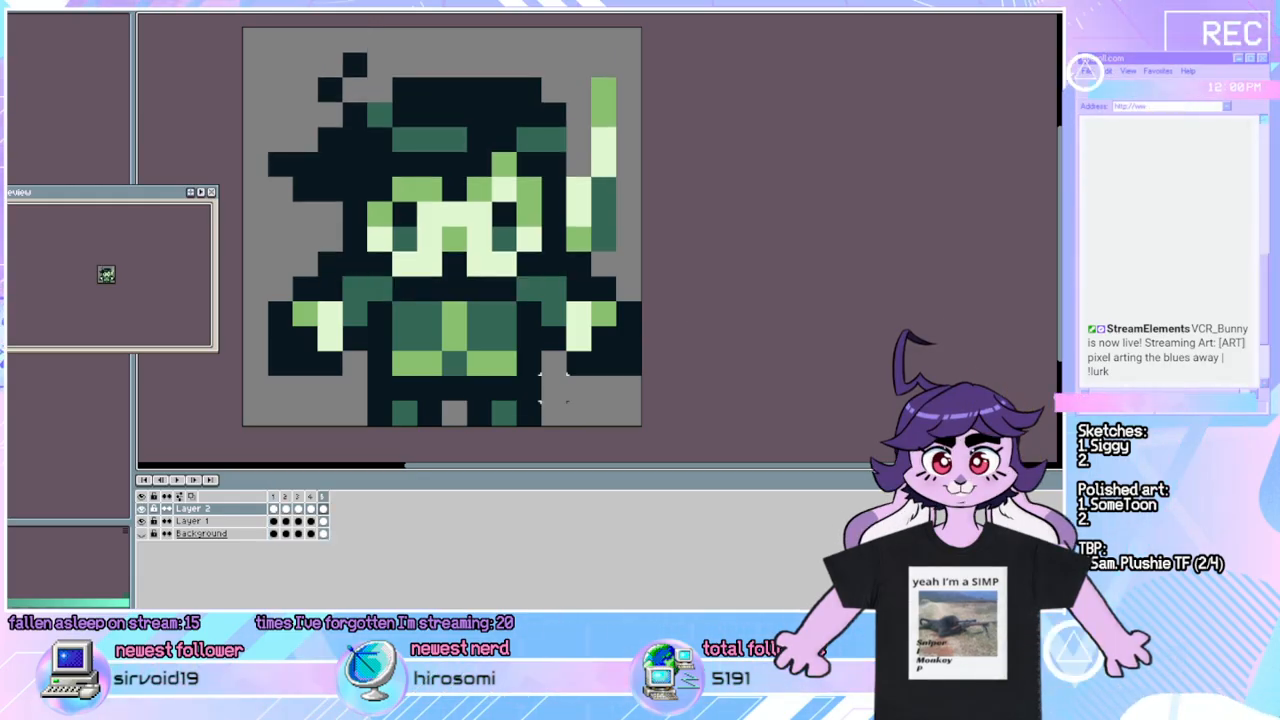
key("Left")
key("Right")
key("Right")
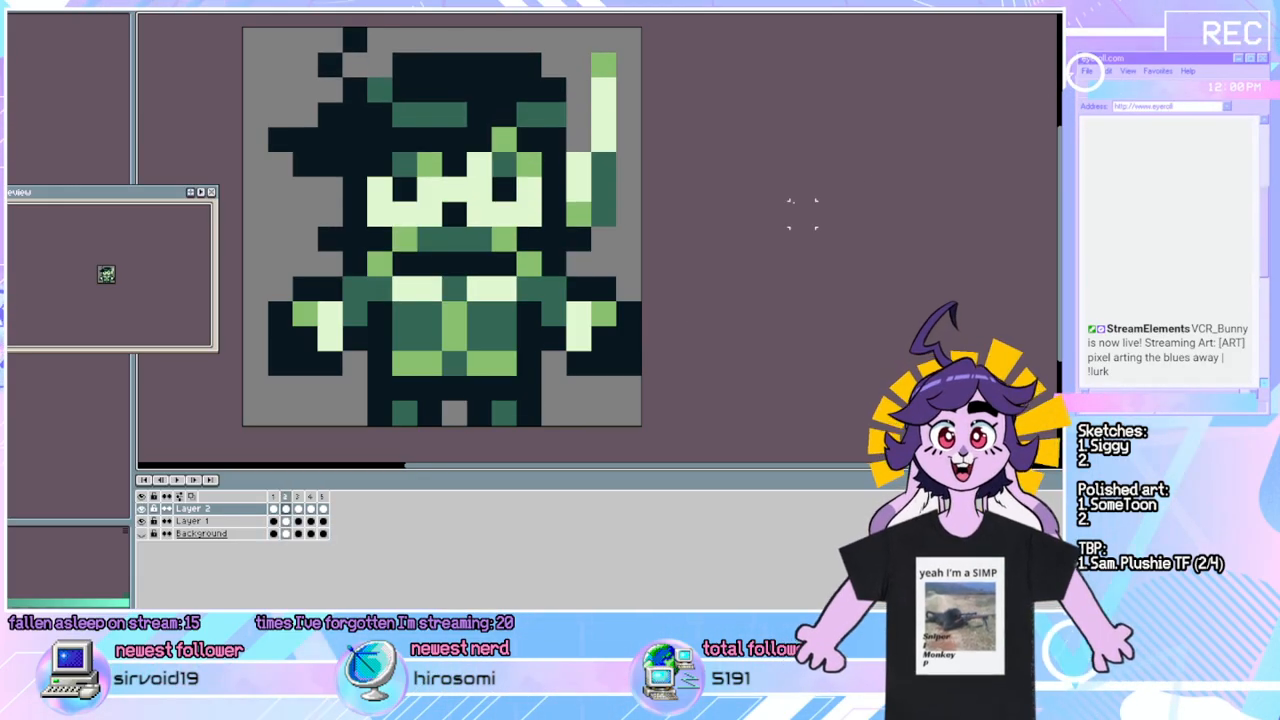
key("Left")
key("Right")
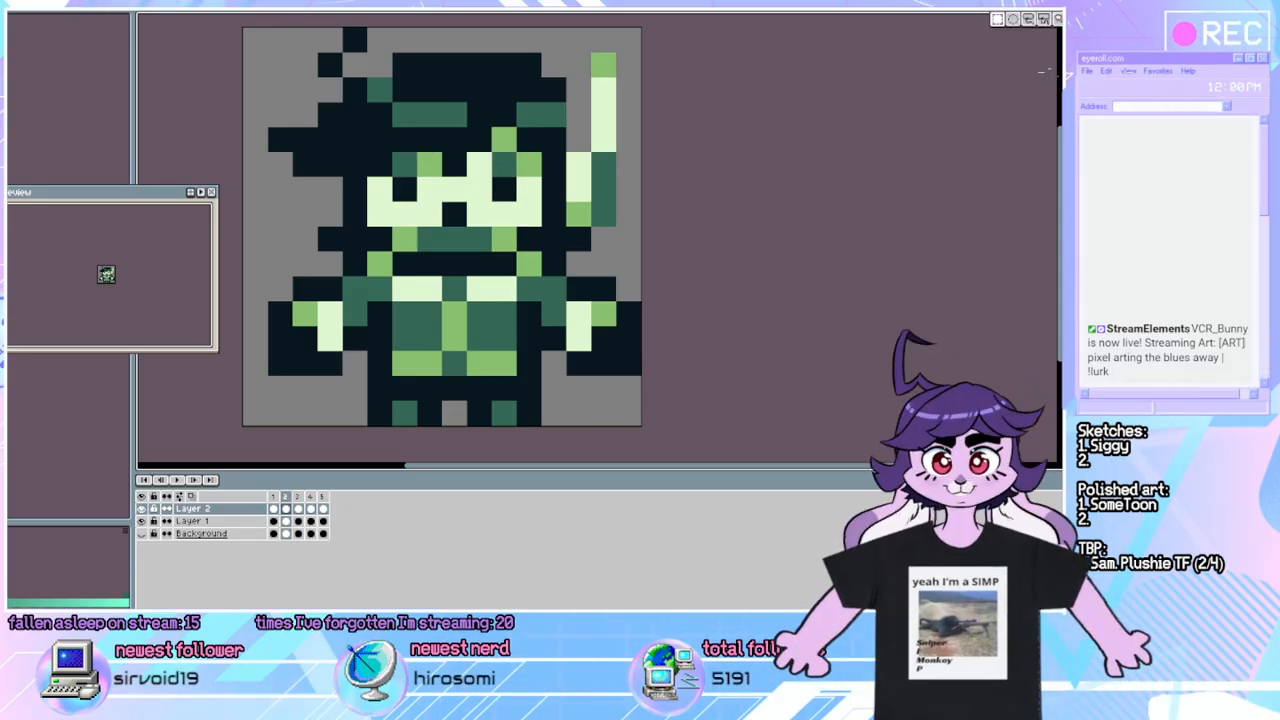
Try to move the character's hand and sleeve on the side away from the sword down one pixel in frame 2.
left_click_drag(266, 274, 344, 377)
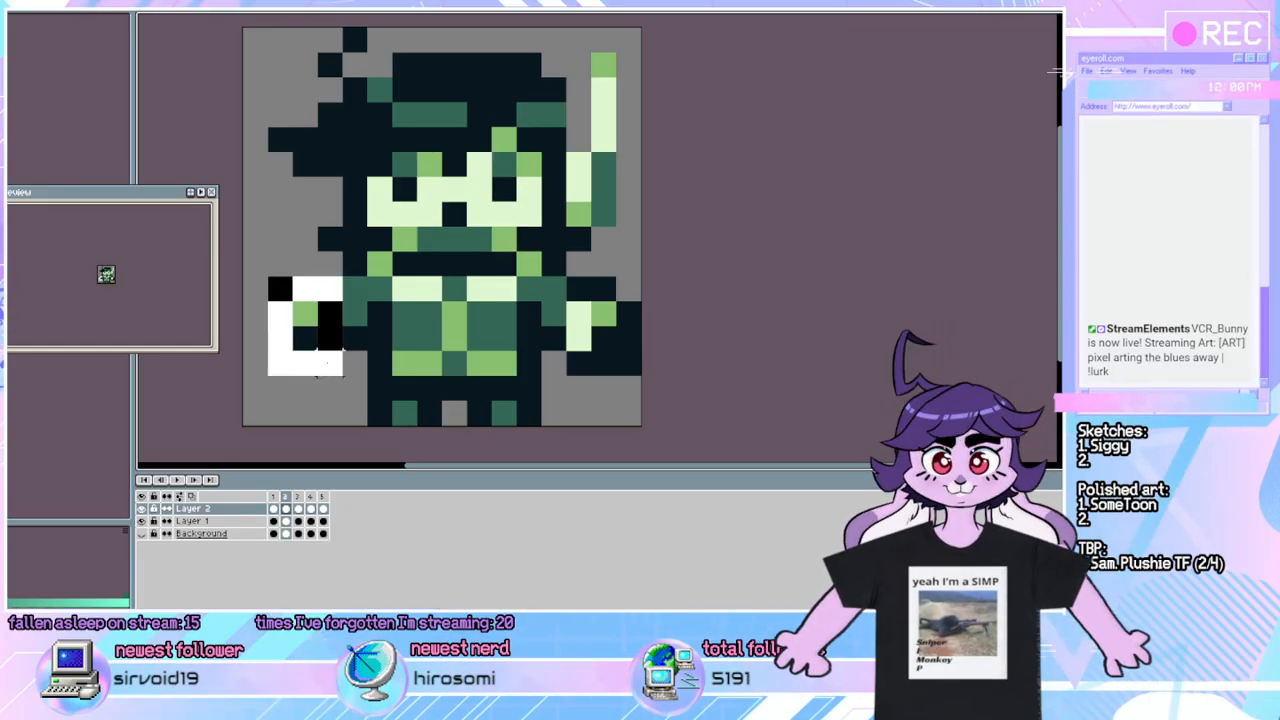
key("Down")
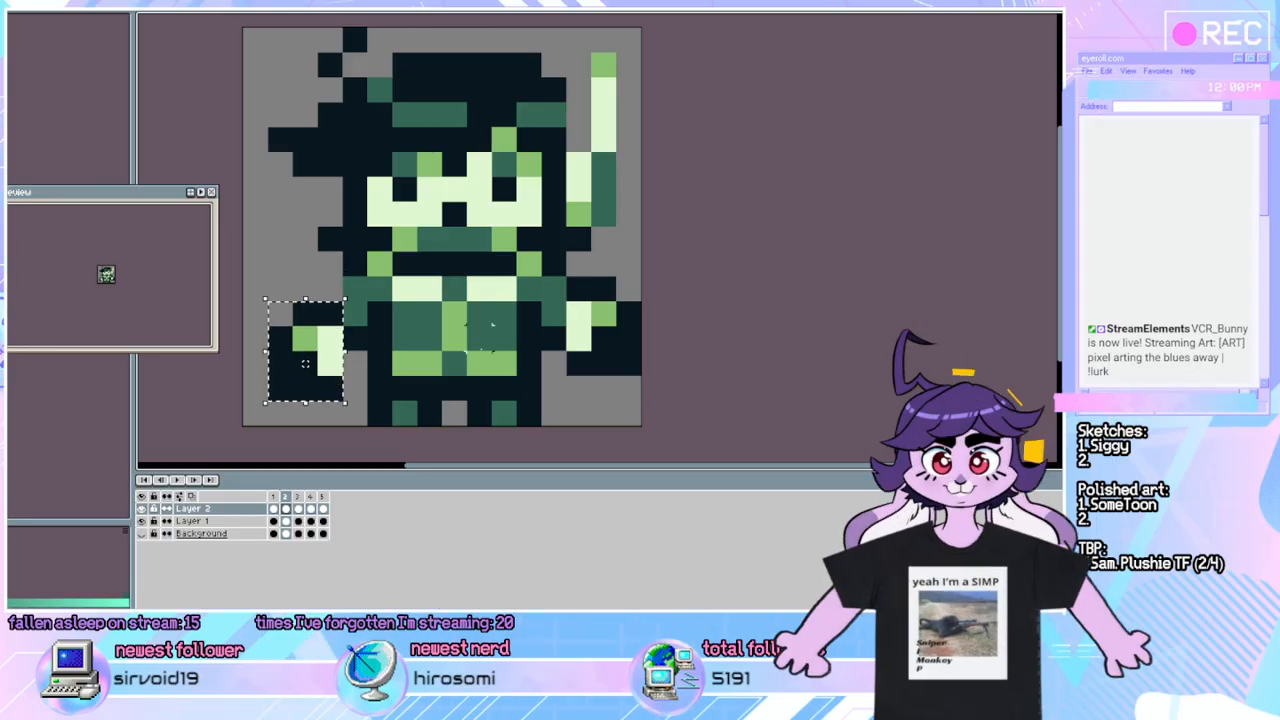
key("ctrl+z")
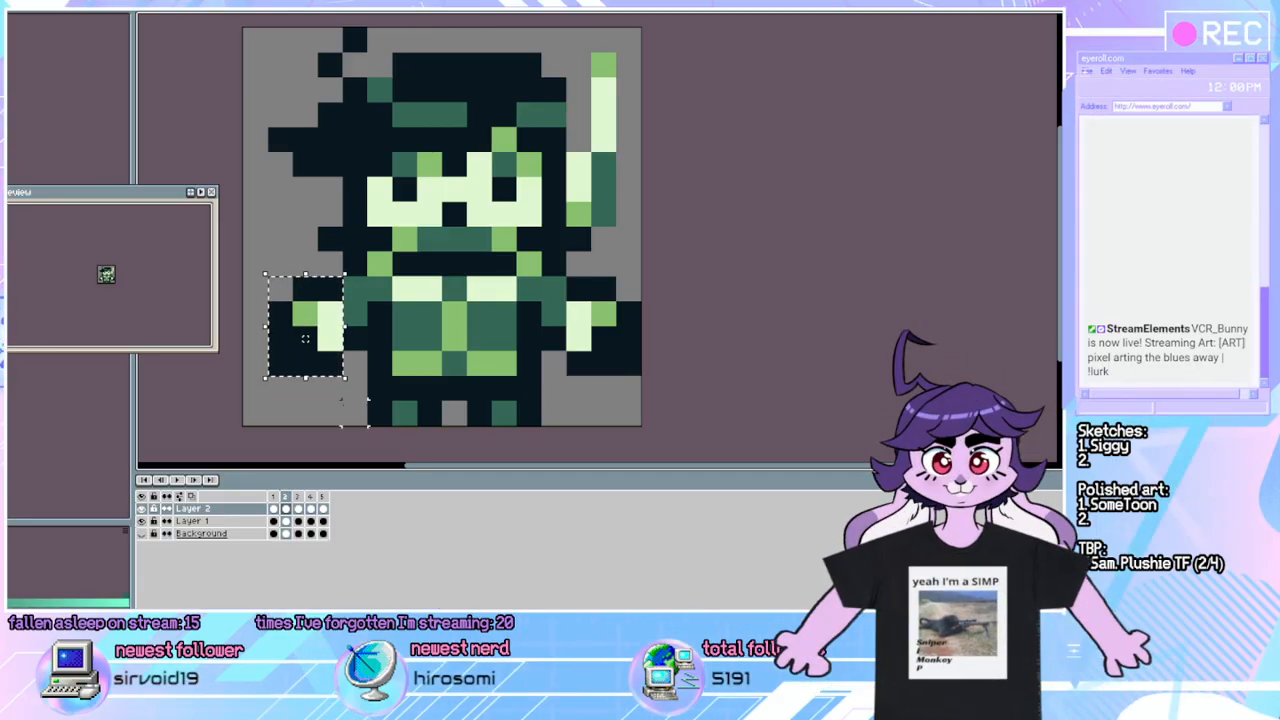
left_click(330, 388)
key("Left")
key("Right")
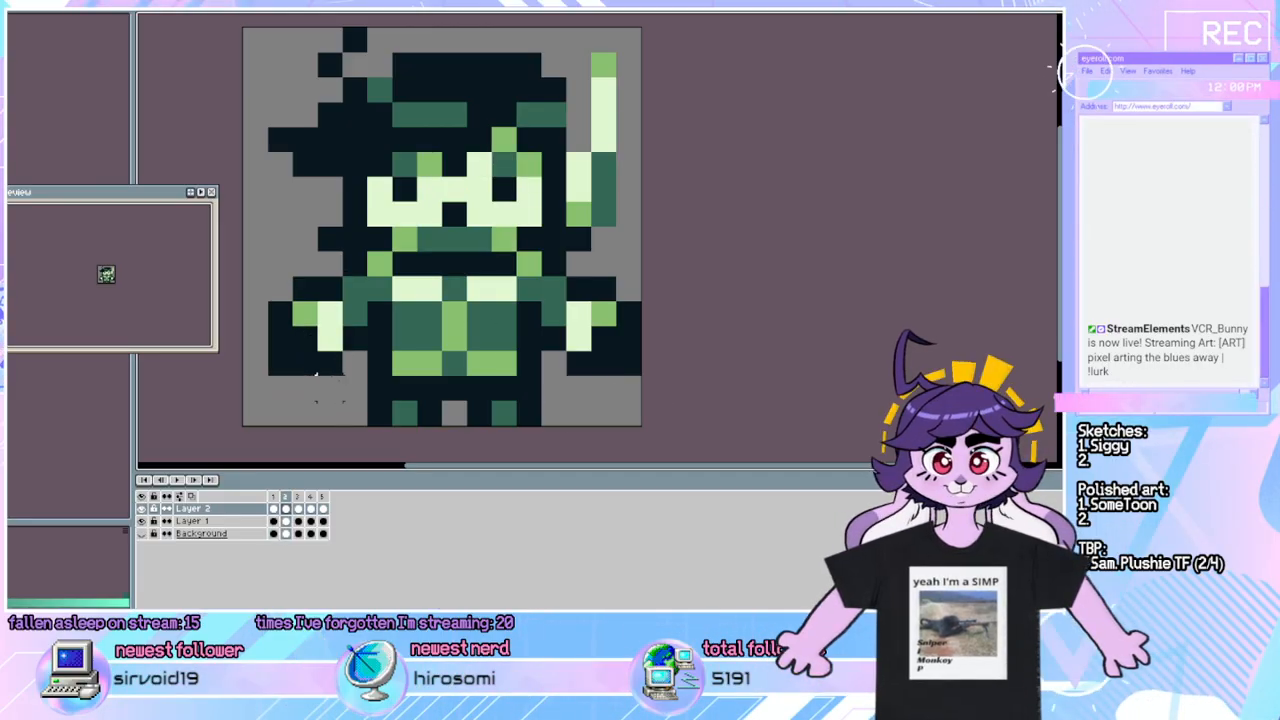
Shift the lower part of both hands and sleeves one pixel inward in frame 2.
left_click_drag(322, 403, 266, 322)
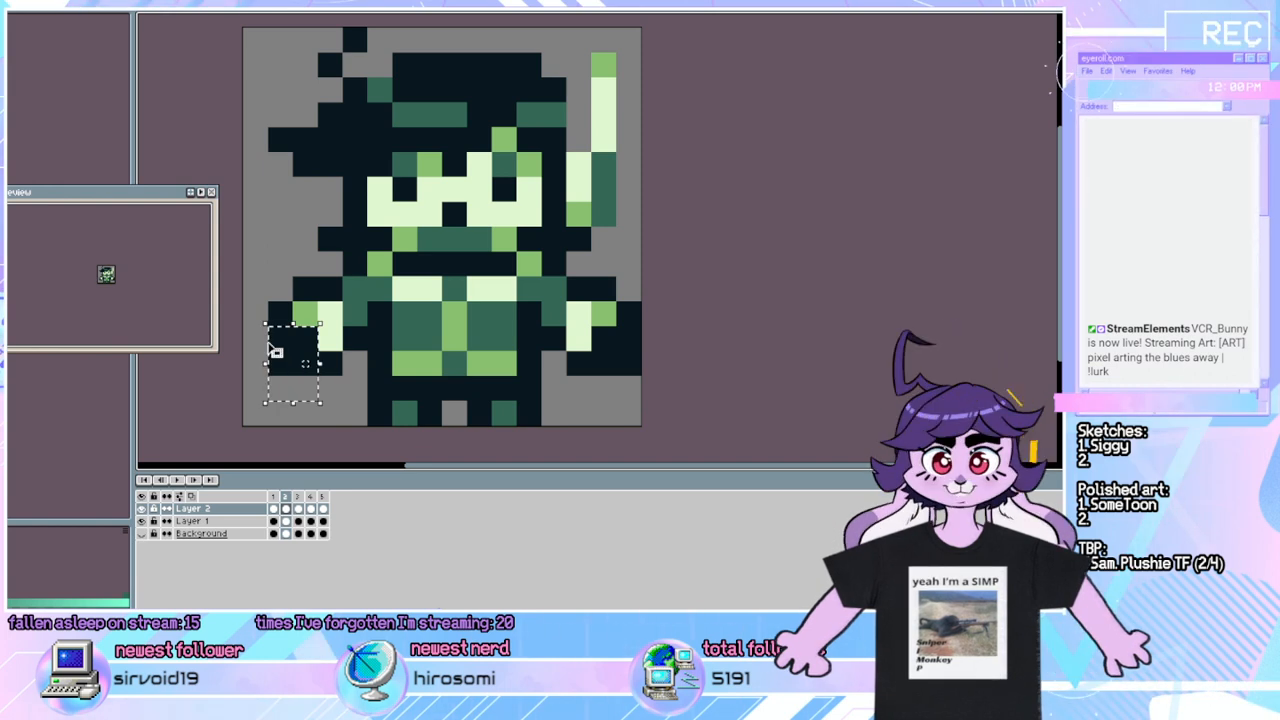
left_click_drag(306, 363, 330, 363)
left_click_drag(632, 393, 579, 338)
key("Left")
key("Right")
left_click(678, 338)
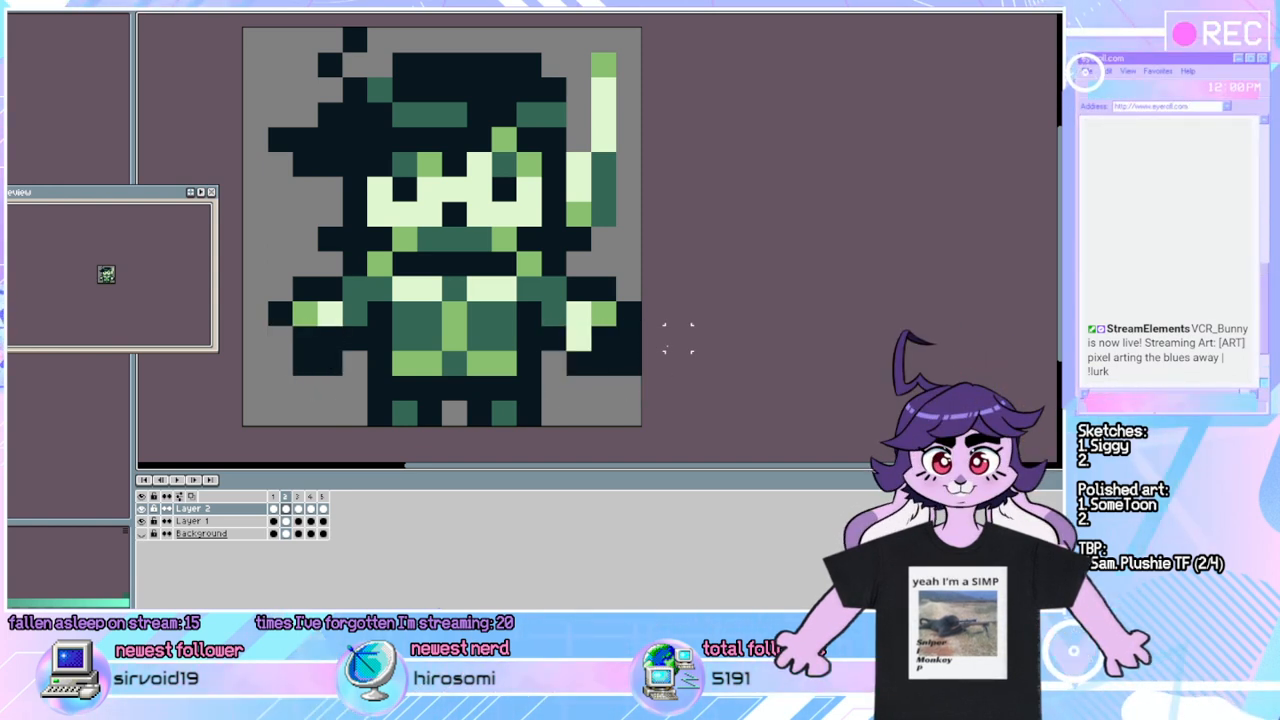
left_click_drag(643, 376, 567, 323)
key("Left")
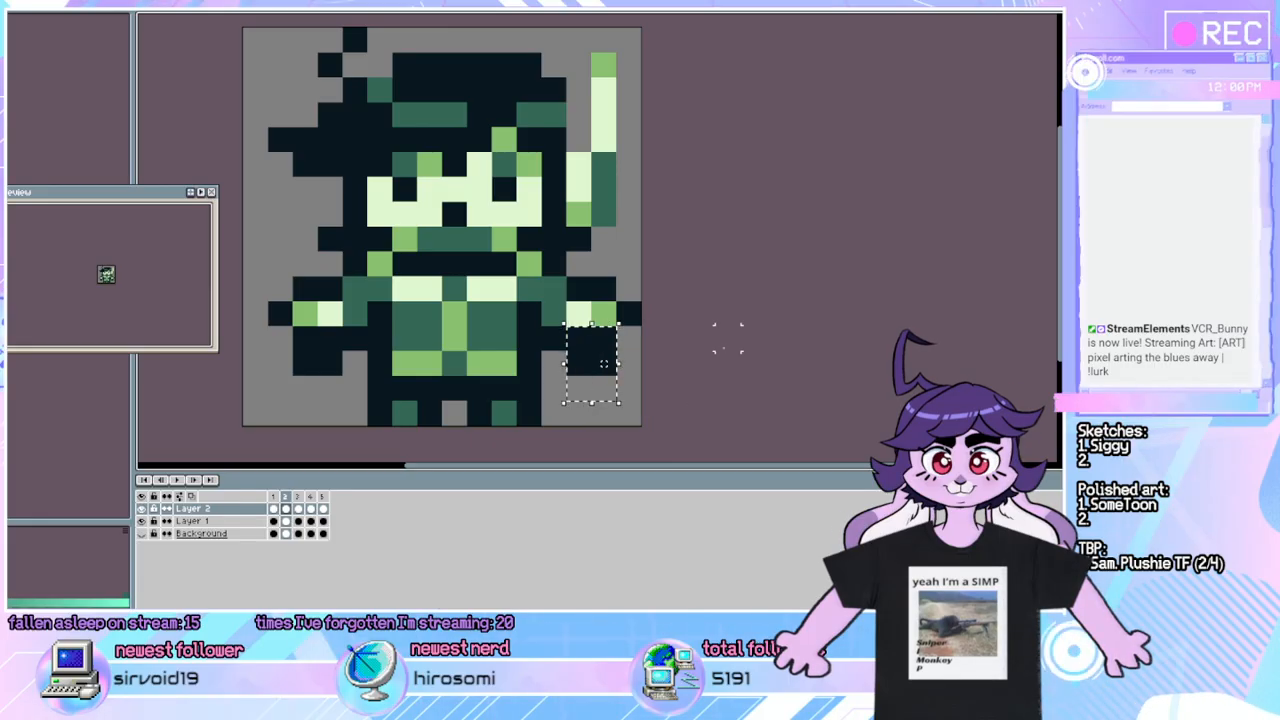
left_click(727, 337)
Flip between frames 1 and 2 to examine the movement of the narrowed sleeves.
key("Left")
key("Right")
key("Left")
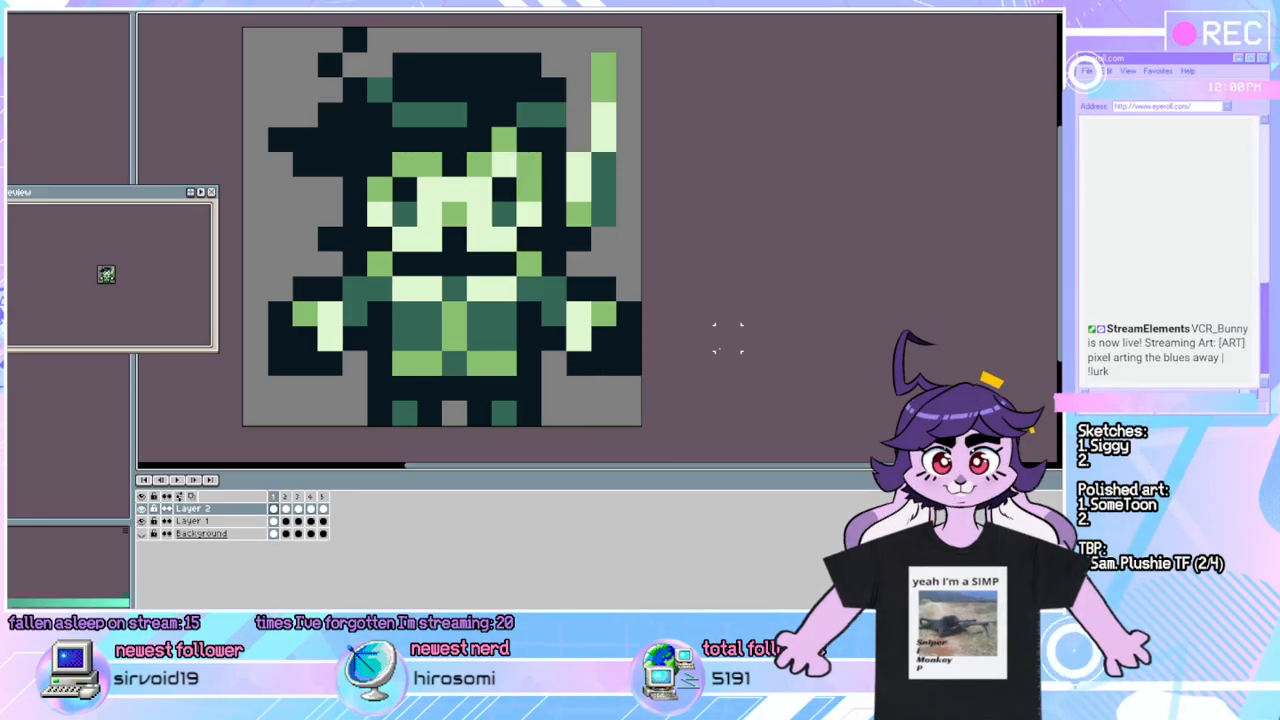
key("Right")
key("Left")
key("Right")
key("Left")
key("Right")
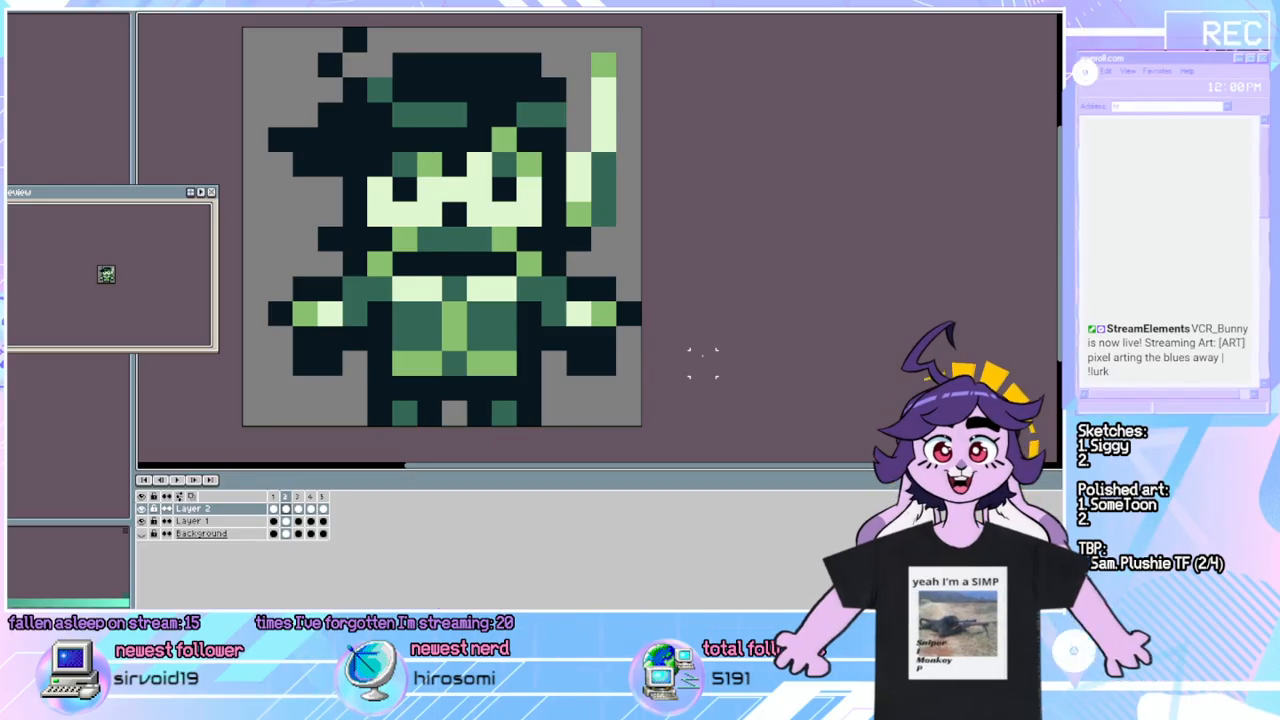
key("Left")
key("Right")
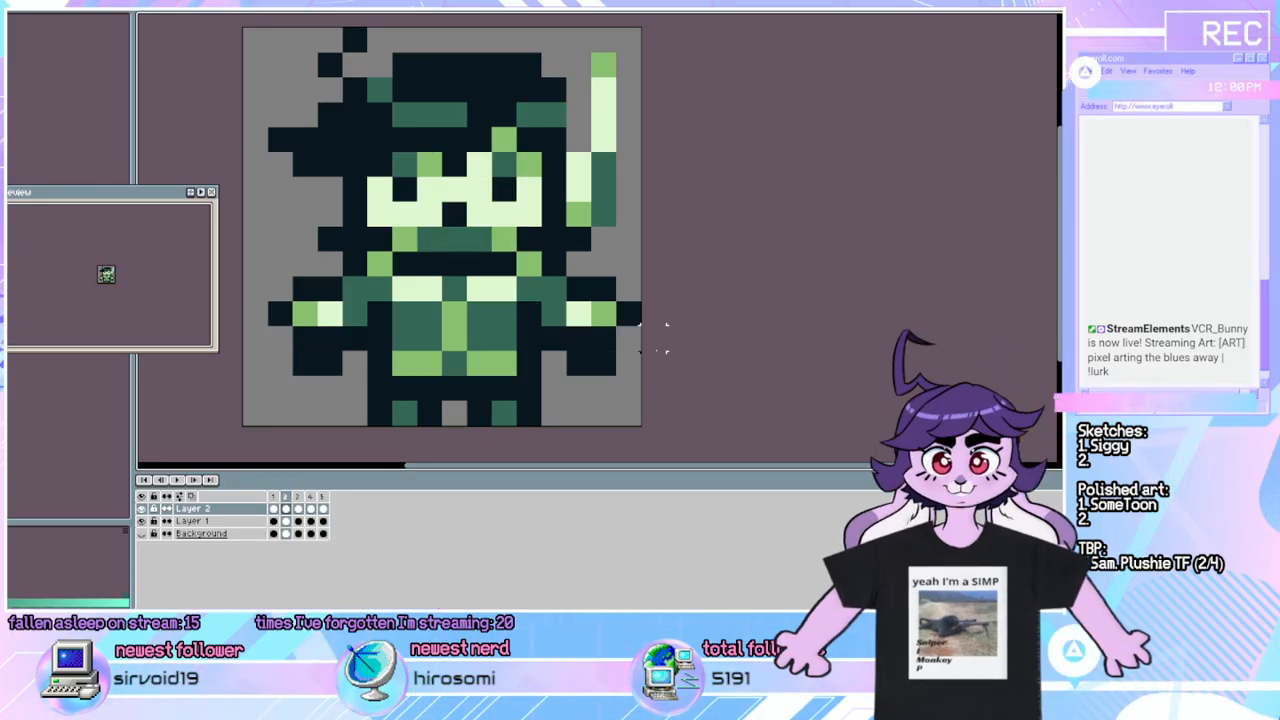
Erase the dark outer pixels around both hands in frame 2 and recolour each hand's outer pixel to the lightest green.
left_click(280, 312)
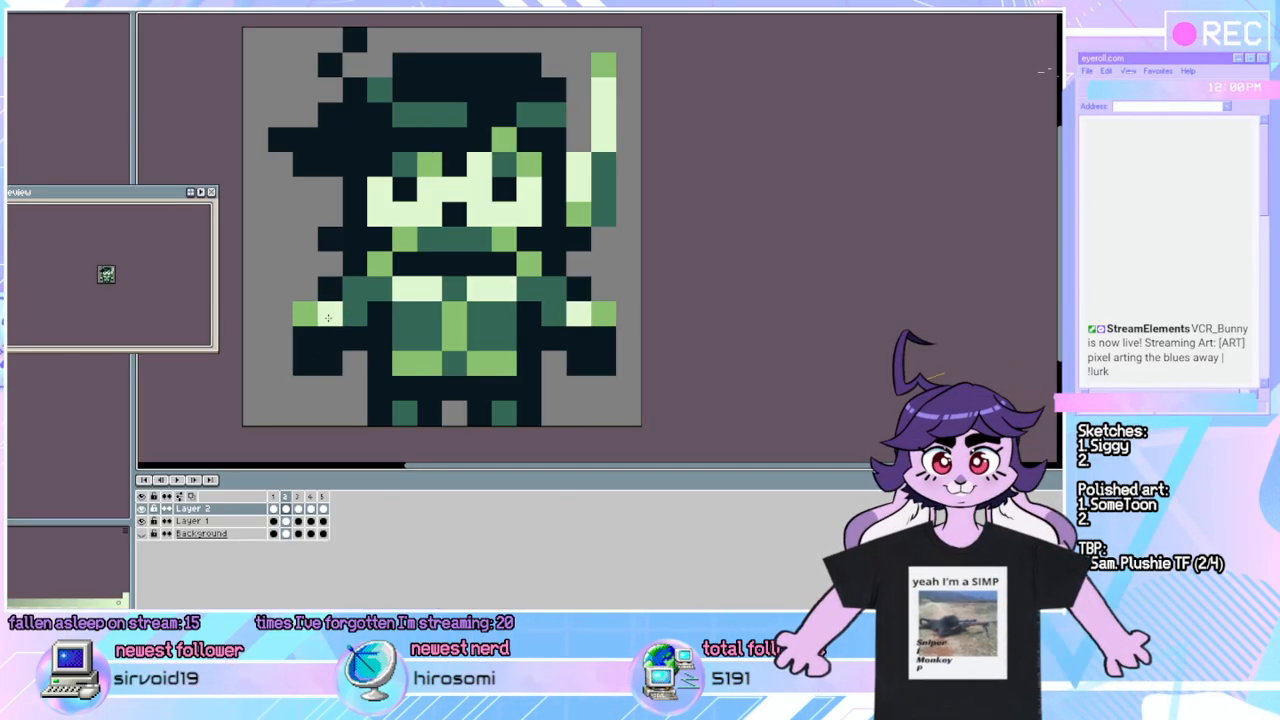
left_click(603, 314)
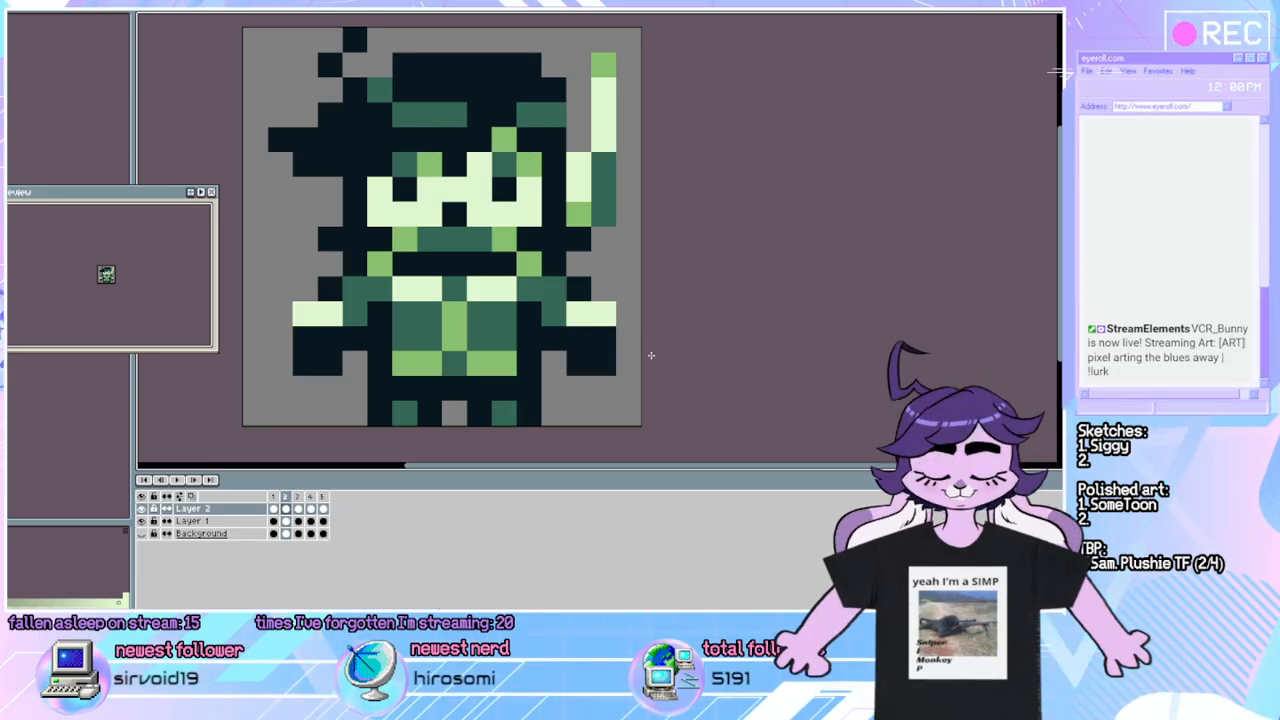
key("Left")
key("Right")
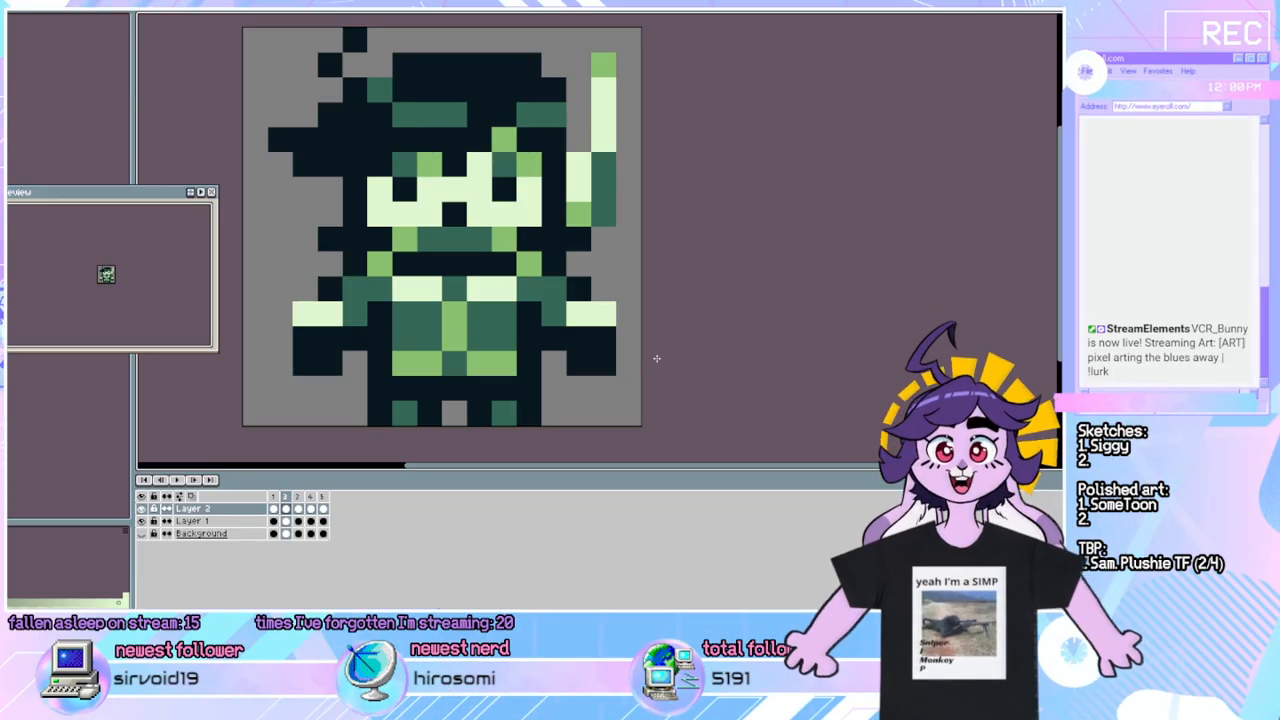
key("Left")
key("Right")
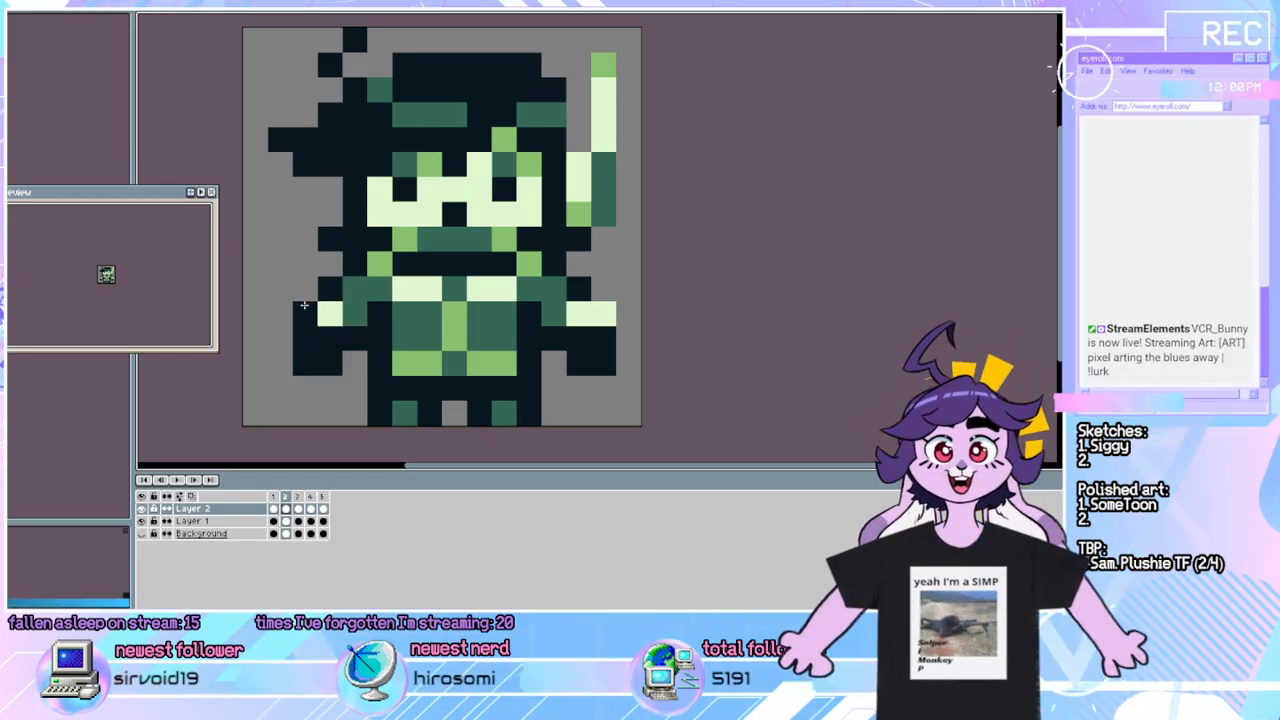
Redraw the dark outline pixels above and beside both hands in frame 2, and add a mid-green pixel beneath each outer tip.
left_click(280, 313)
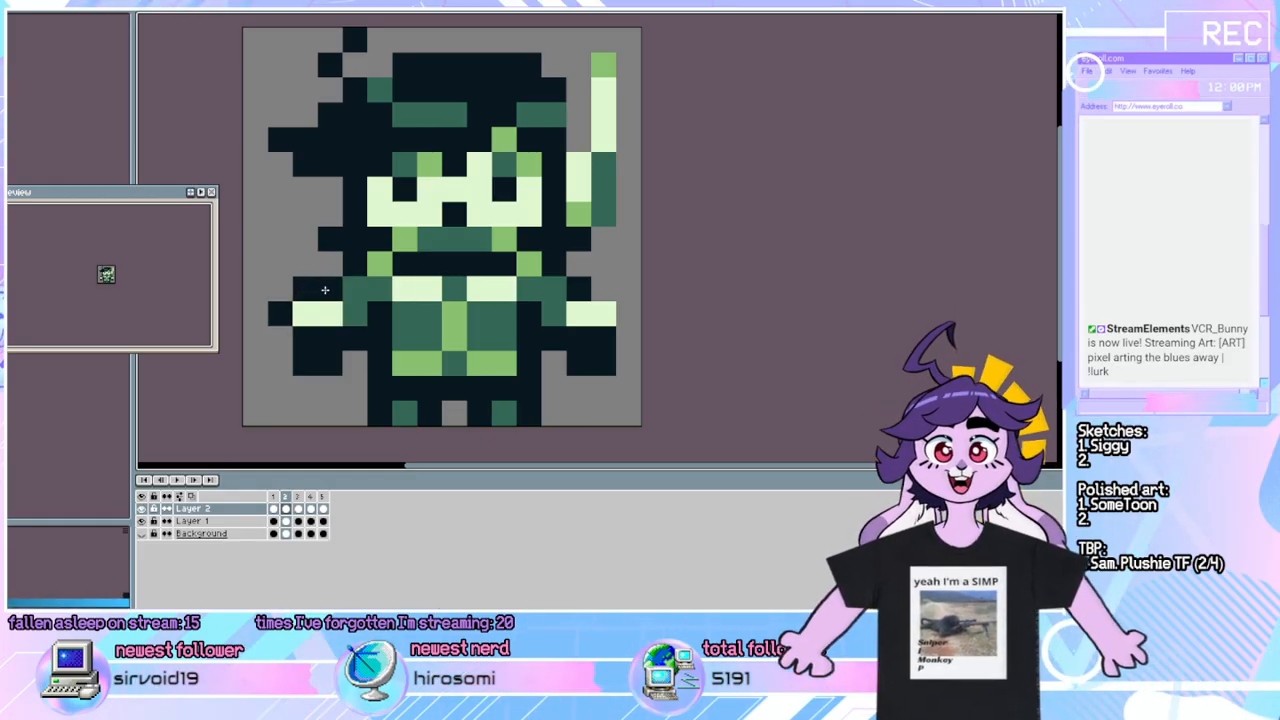
left_click(601, 293)
left_click(628, 313)
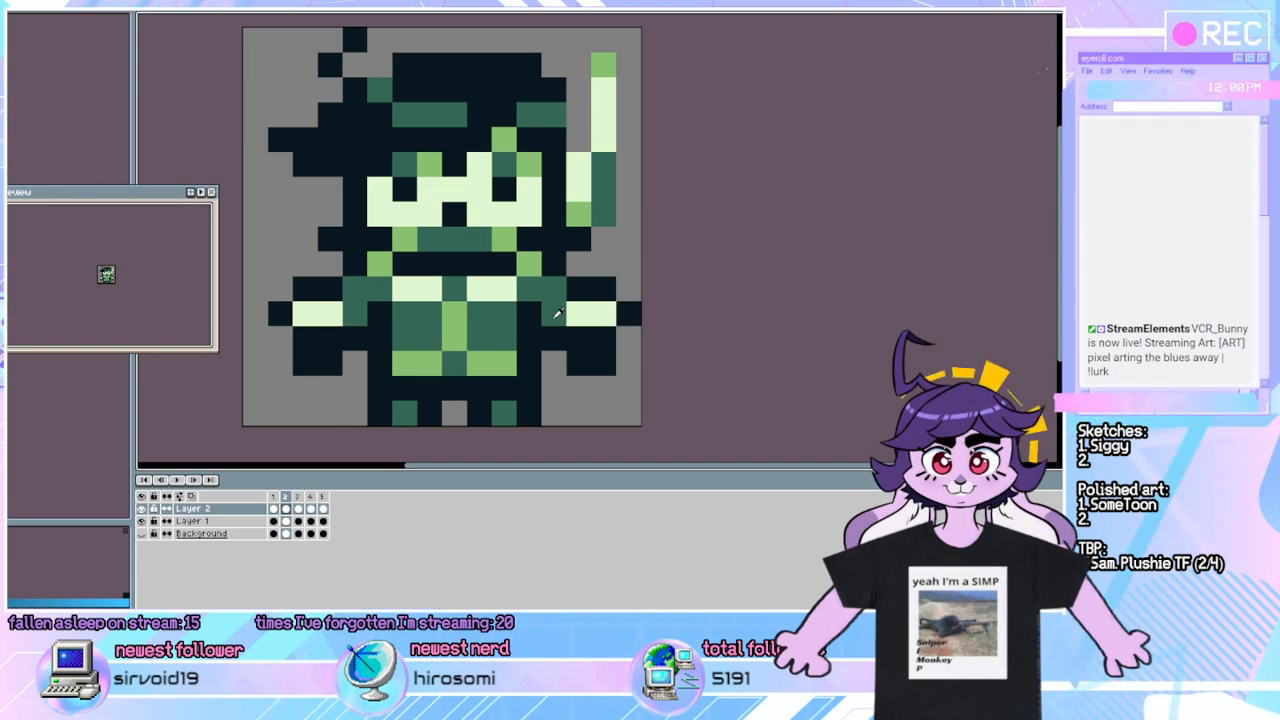
left_click(603, 338)
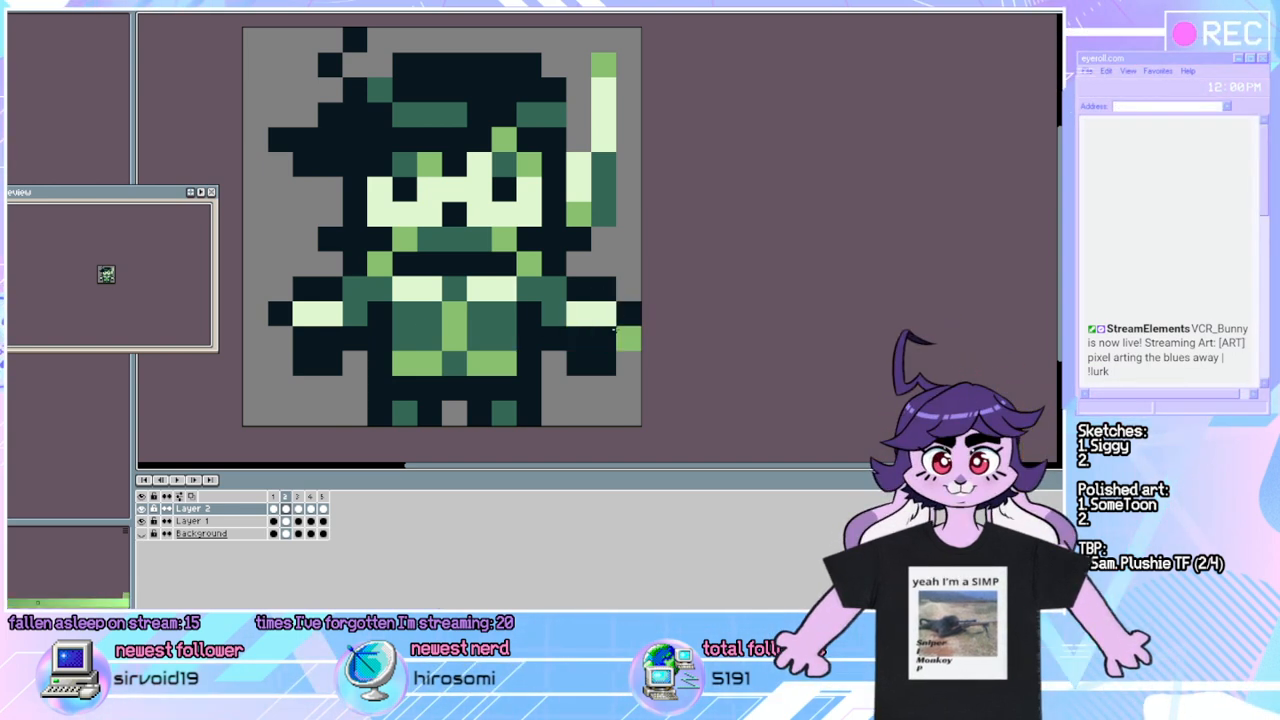
left_click(628, 338)
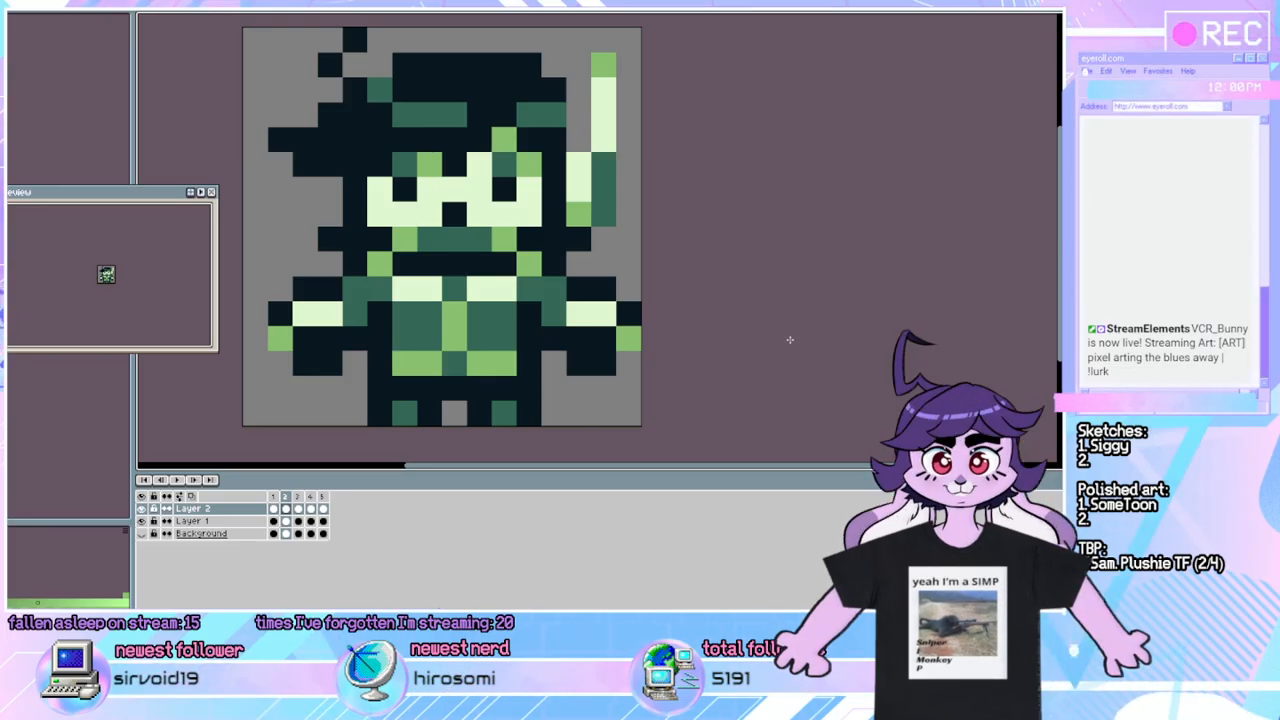
Flip repeatedly between frame 2 and its neighbouring frames to check the motion of the reworked hands.
key("Left")
key("Right")
key("Left")
key("Right")
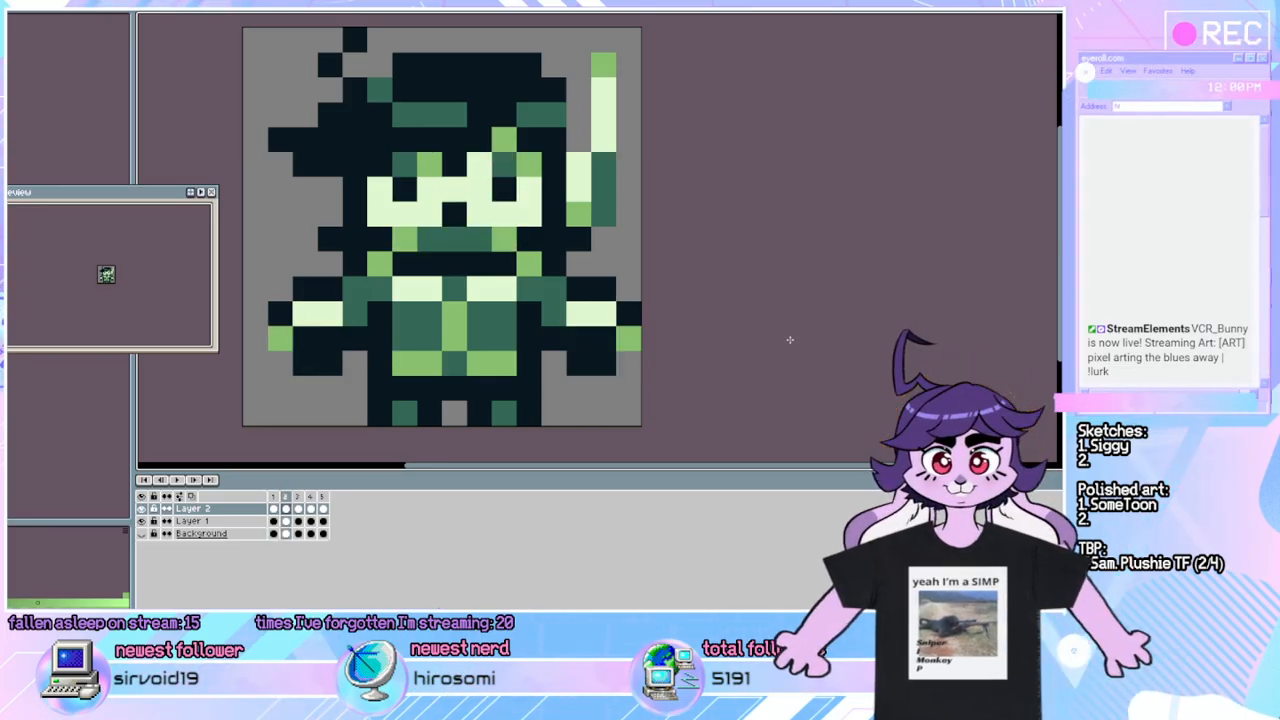
key("Left")
key("Right")
key("Left")
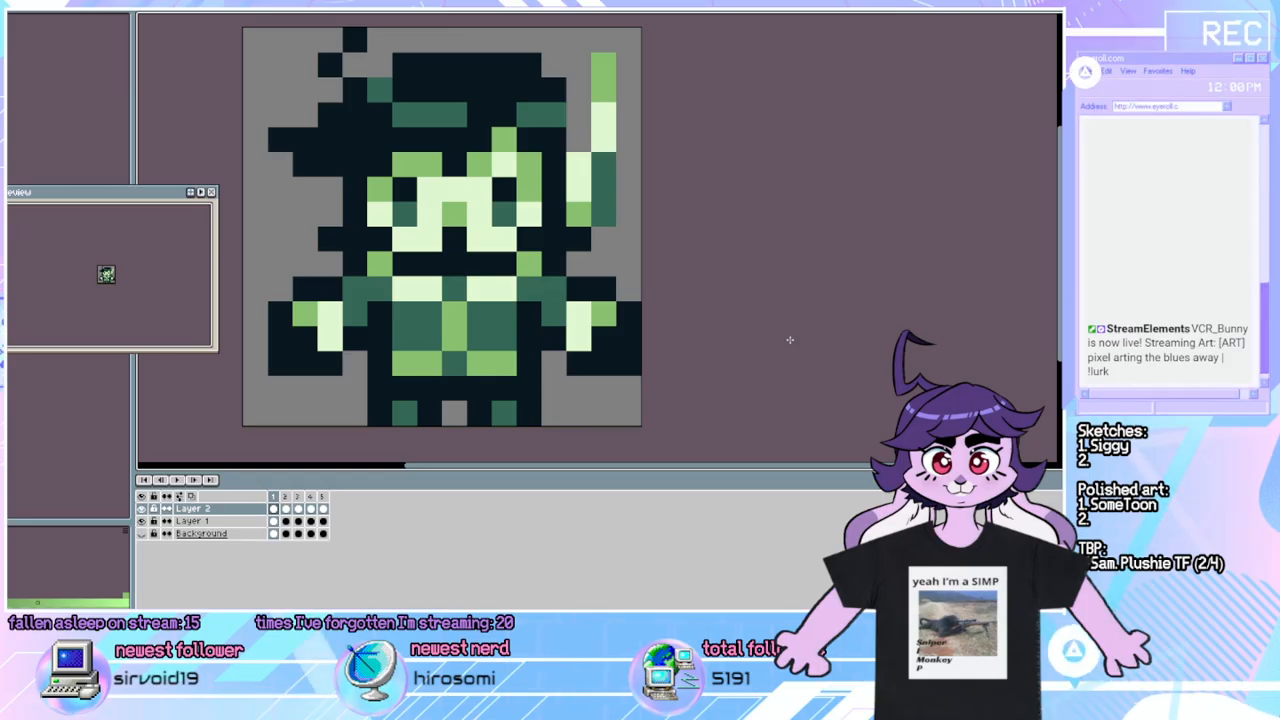
key("Right")
key("Left")
key("Right")
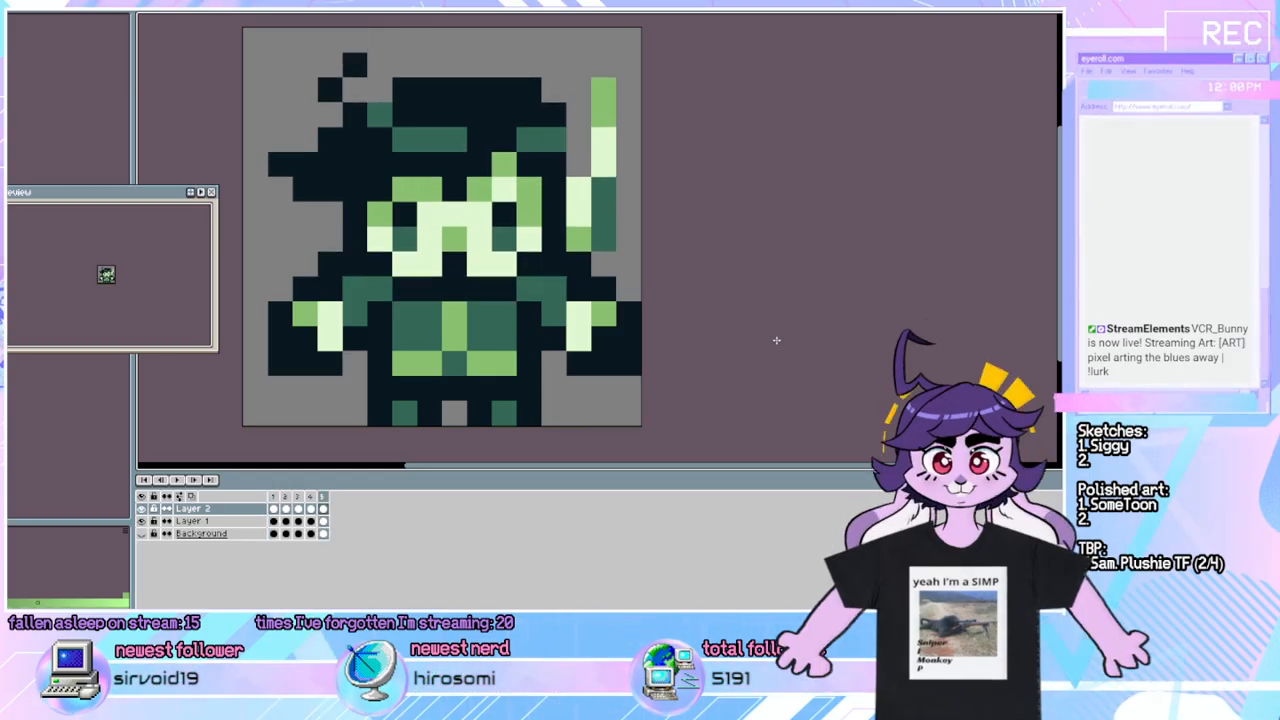
key("Left")
key("Right")
key("Left")
key("Right")
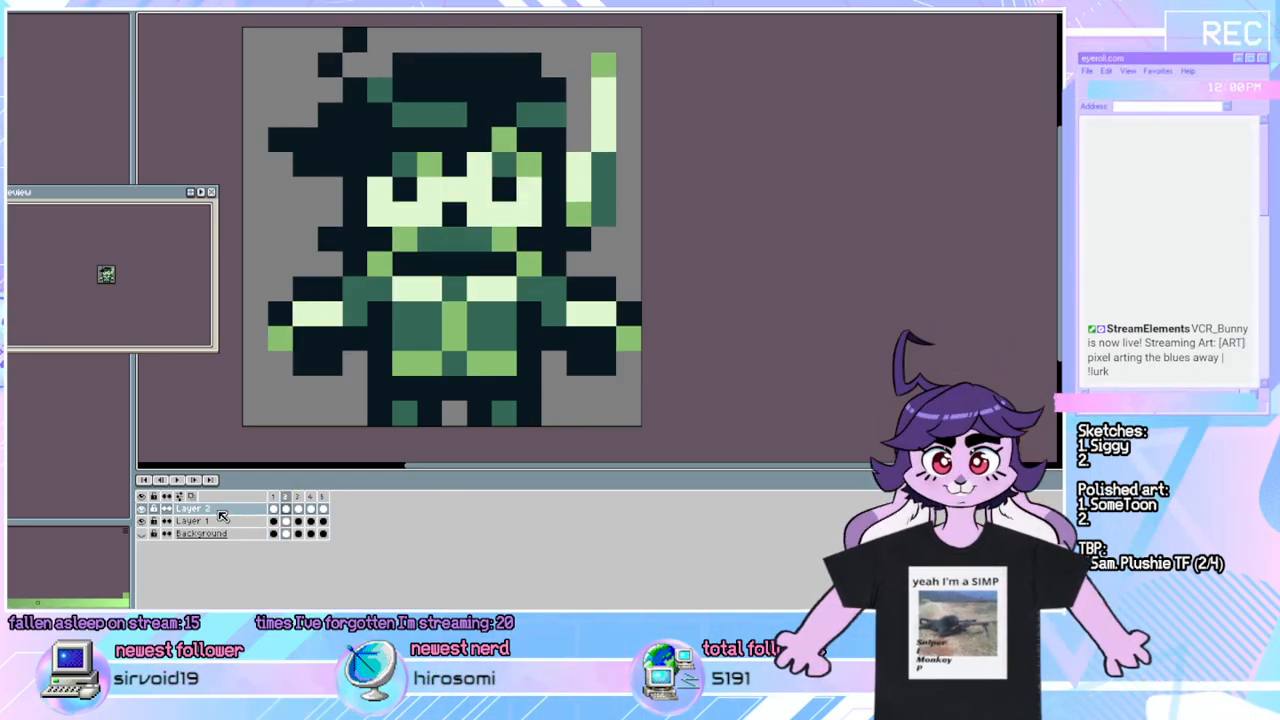
right_click(223, 512)
mouse_move(240, 533)
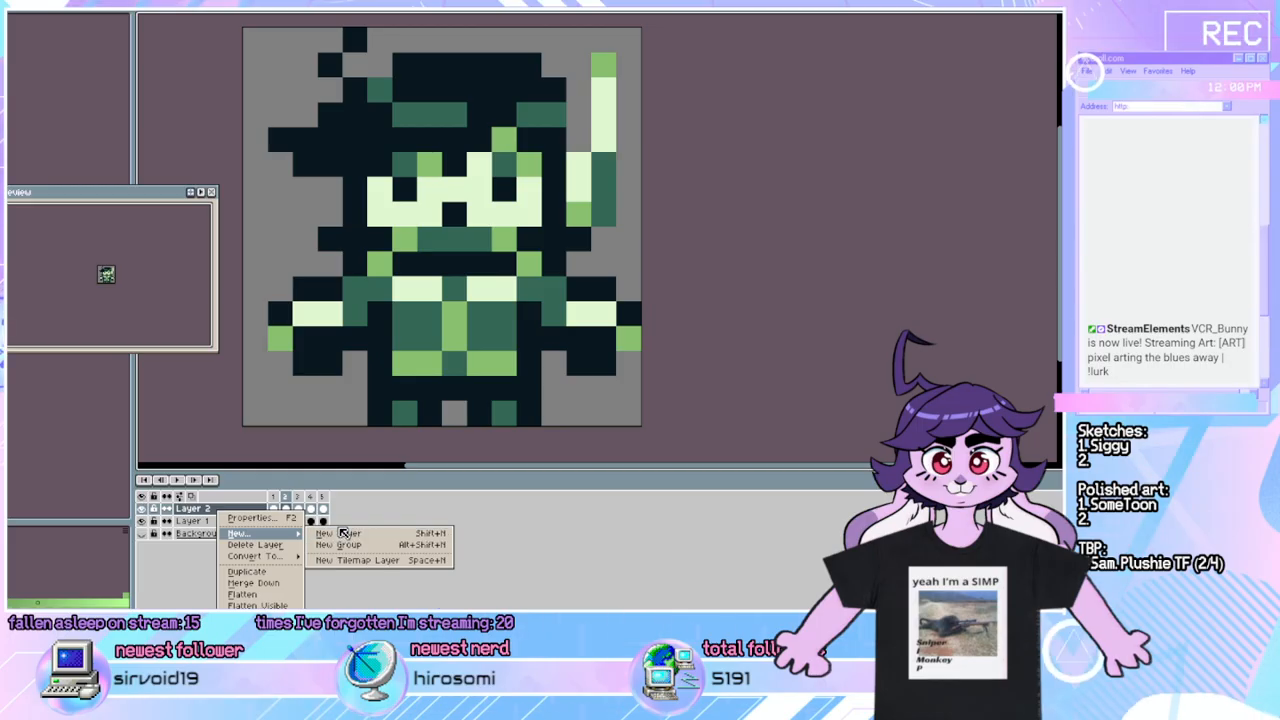
left_click(296, 507)
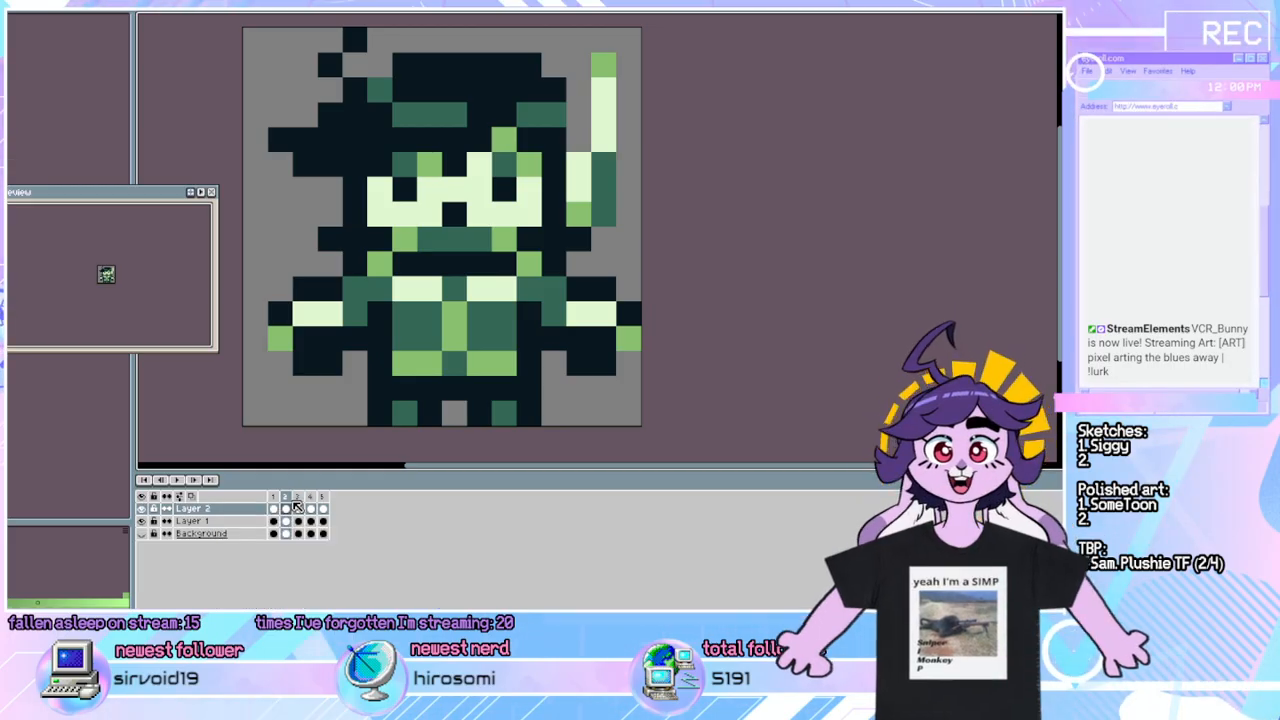
Flip repeatedly between neighbouring frames, including frames 1 to 3 and the last, to examine how the hands move.
key("Left")
key("Right")
key("Left")
key("Right")
key("Right")
key("Right")
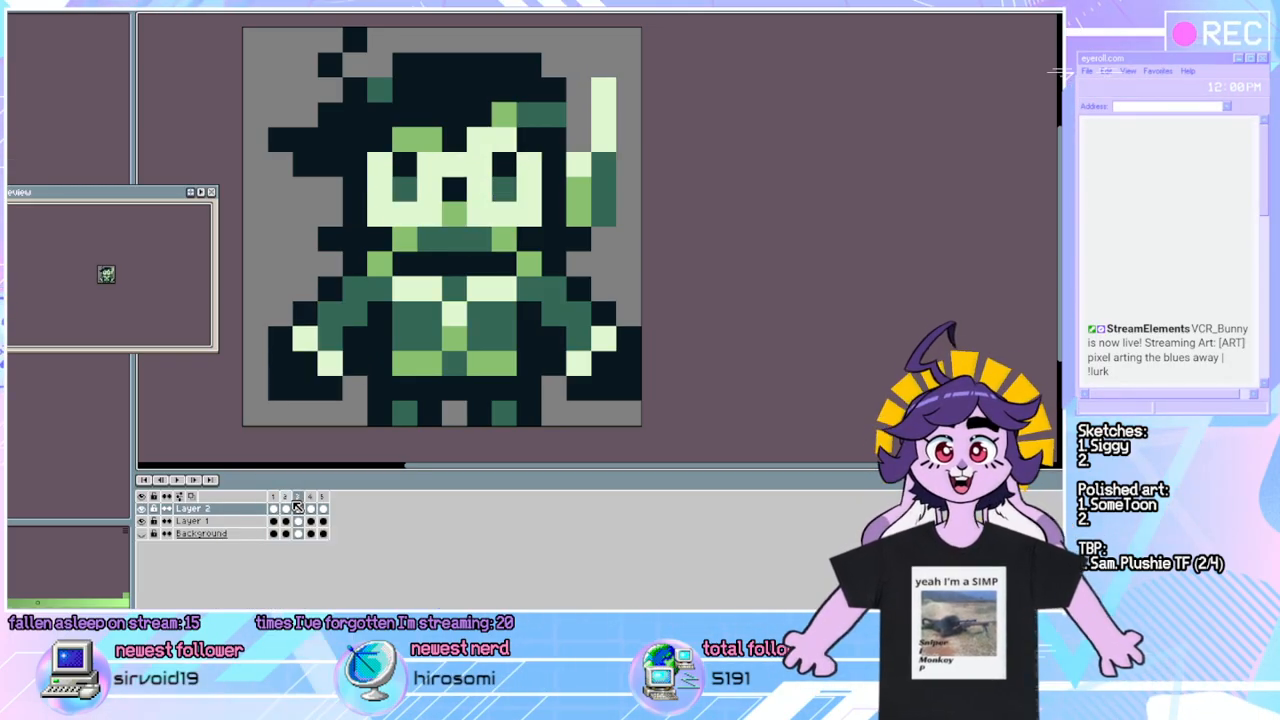
key("Left")
key("Left")
key("Left")
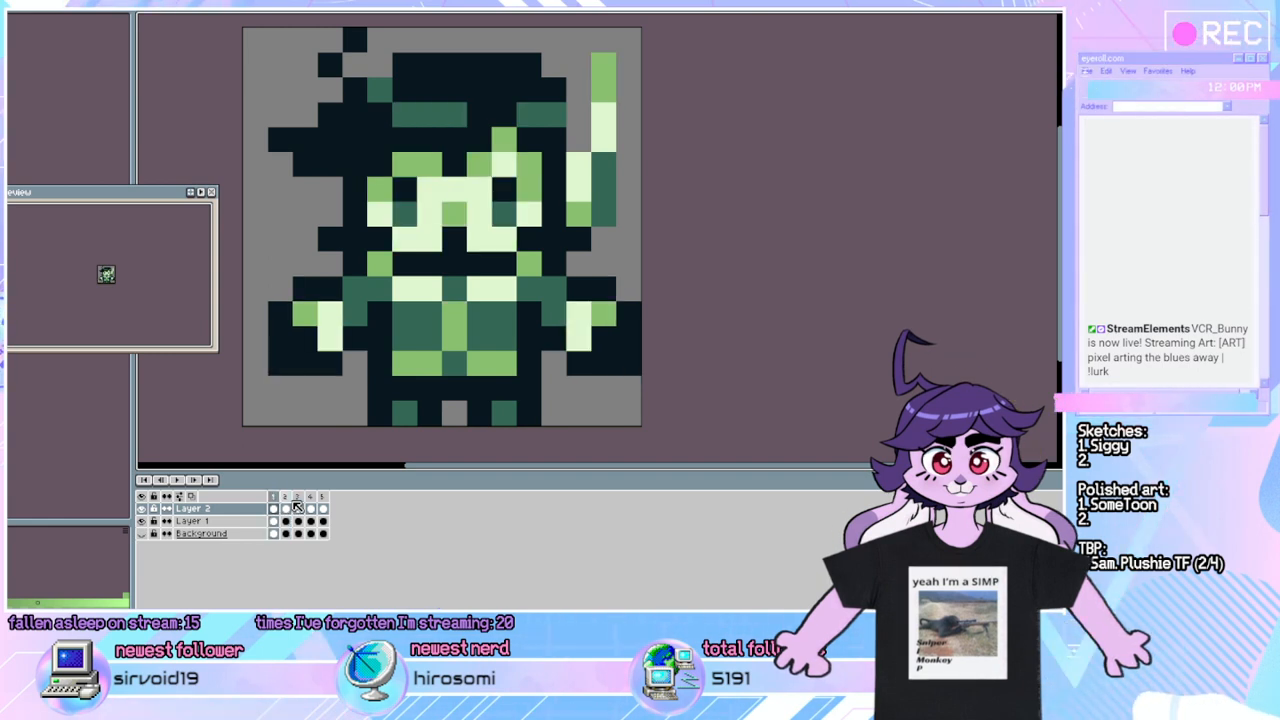
key("Right")
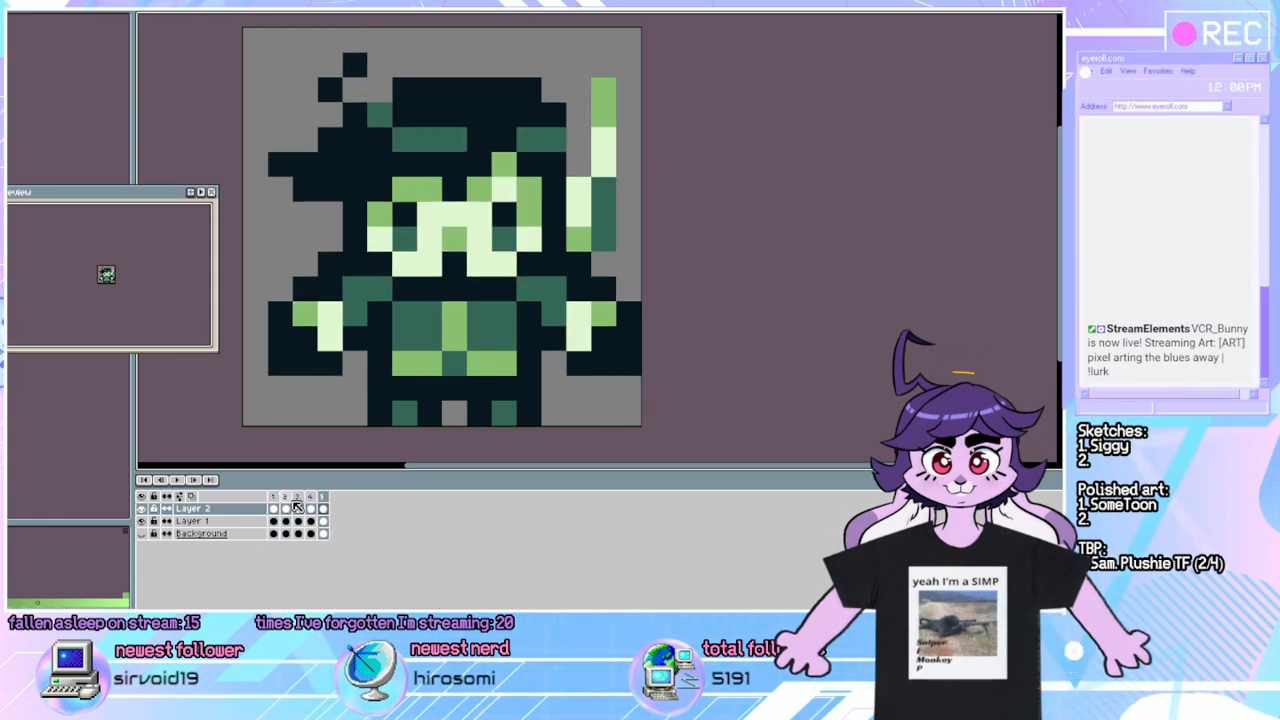
key("Left")
key("Right")
key("Left")
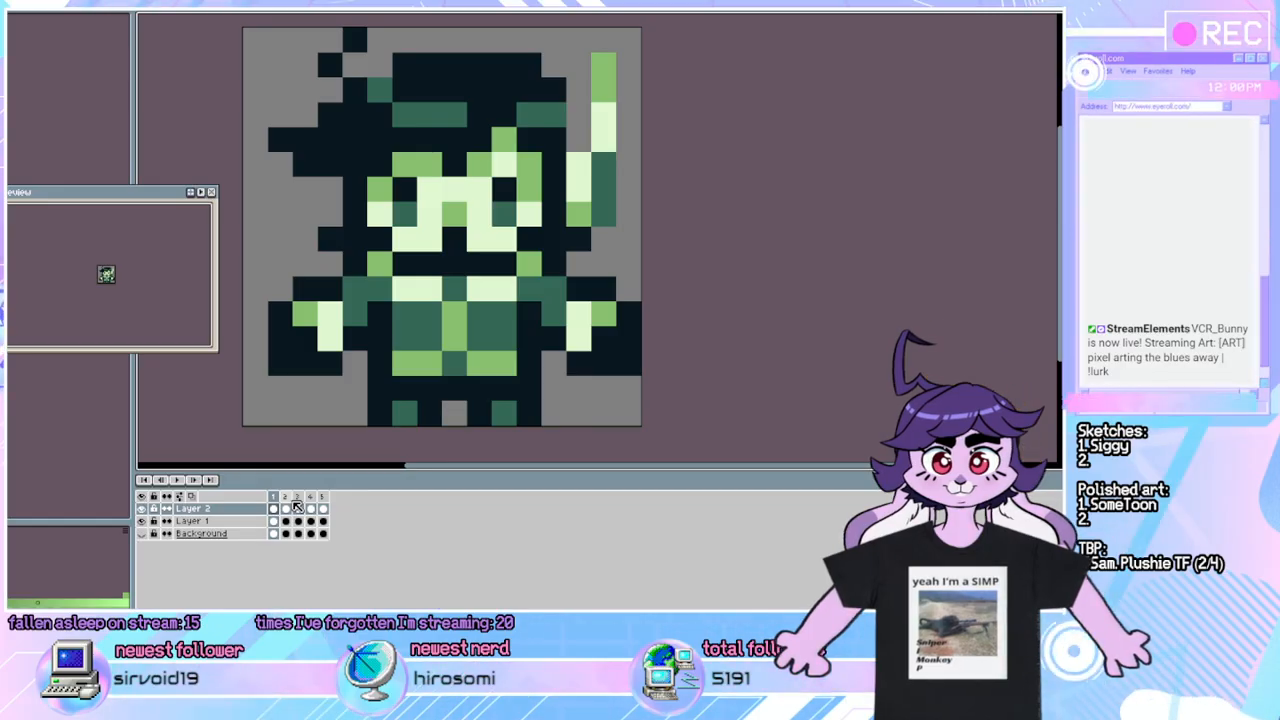
key("Right")
key("Left")
key("Right")
key("Right")
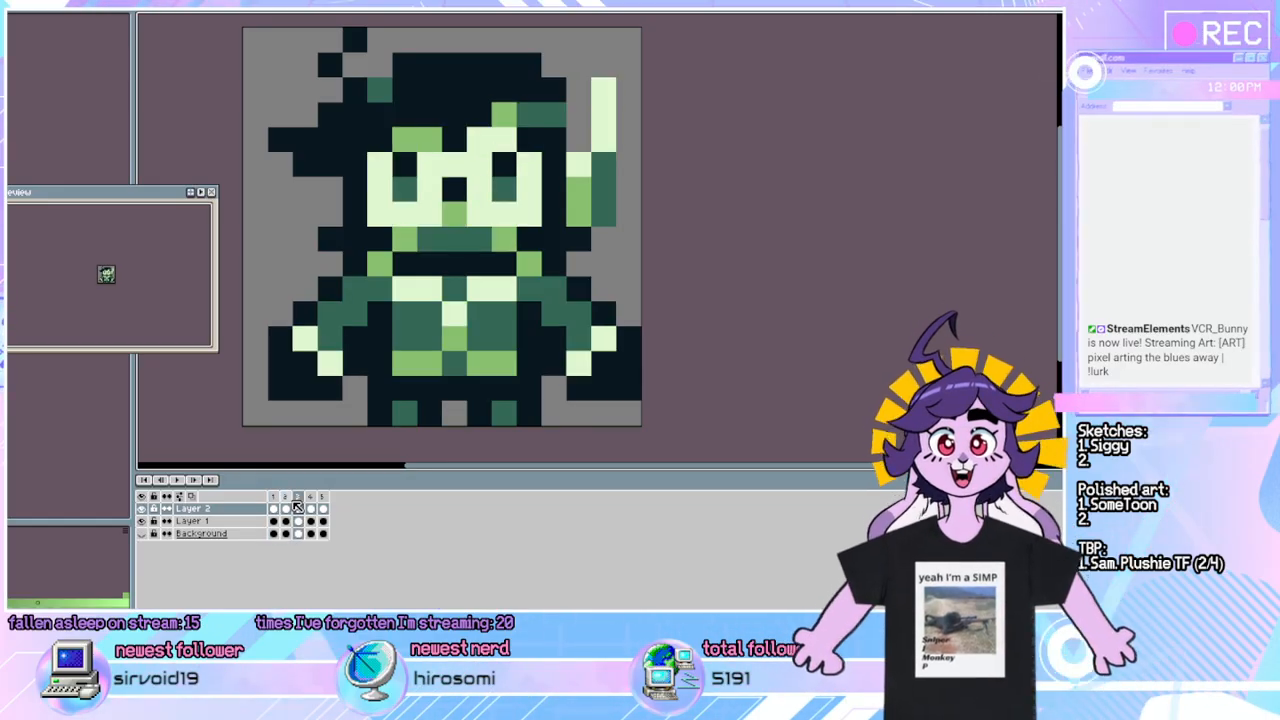
key("Left")
key("Right")
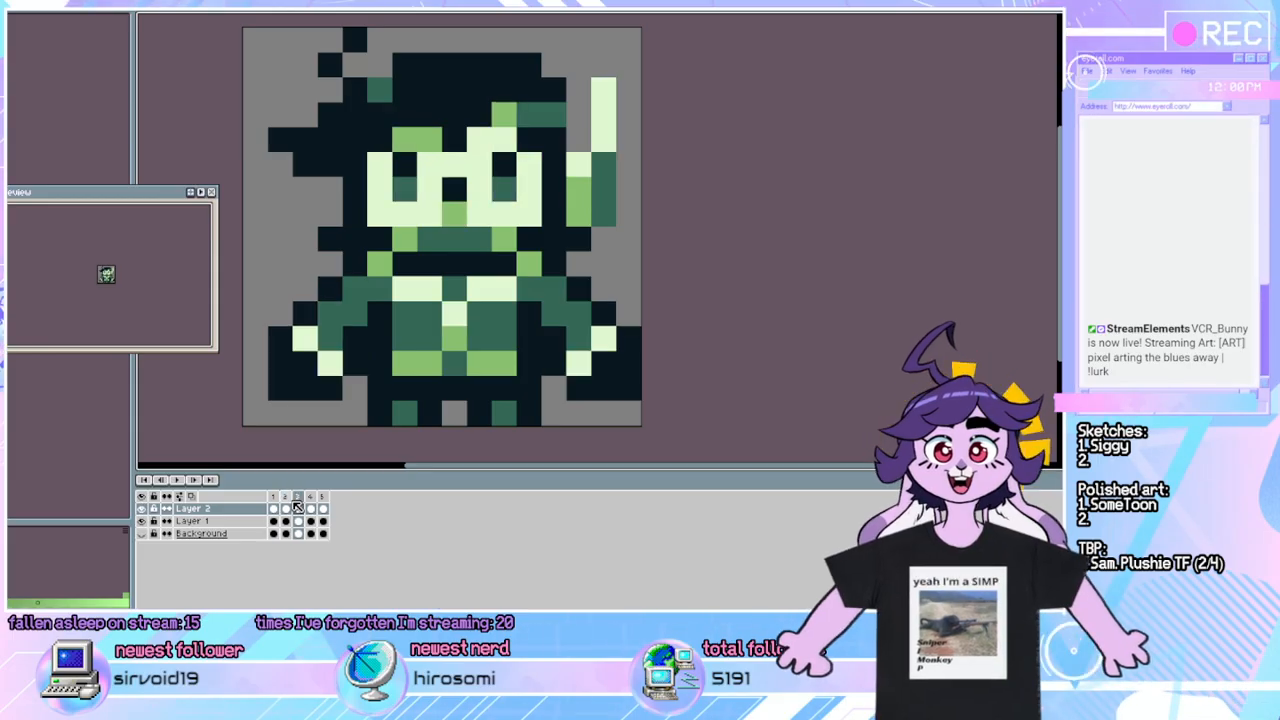
key("Left")
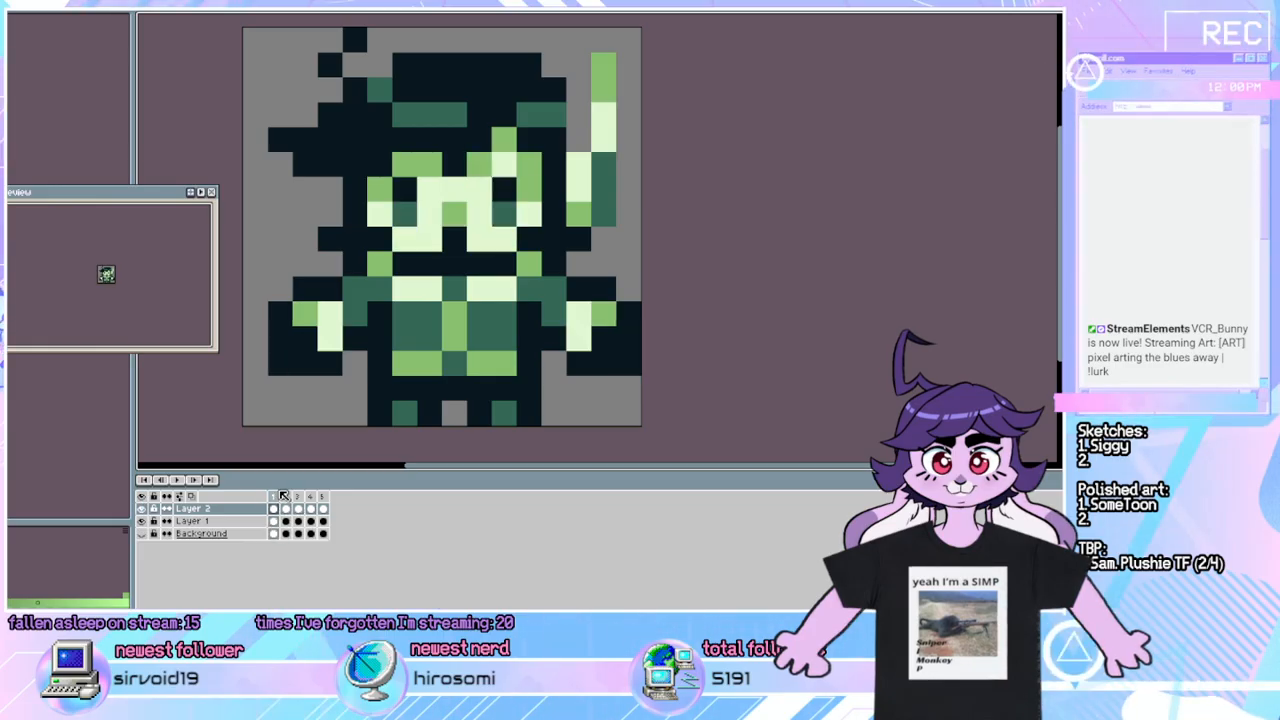
Add a new layer above Layer 2 and keep Layer 2 hidden after comparing it briefly.
right_click(243, 507)
mouse_move(262, 526)
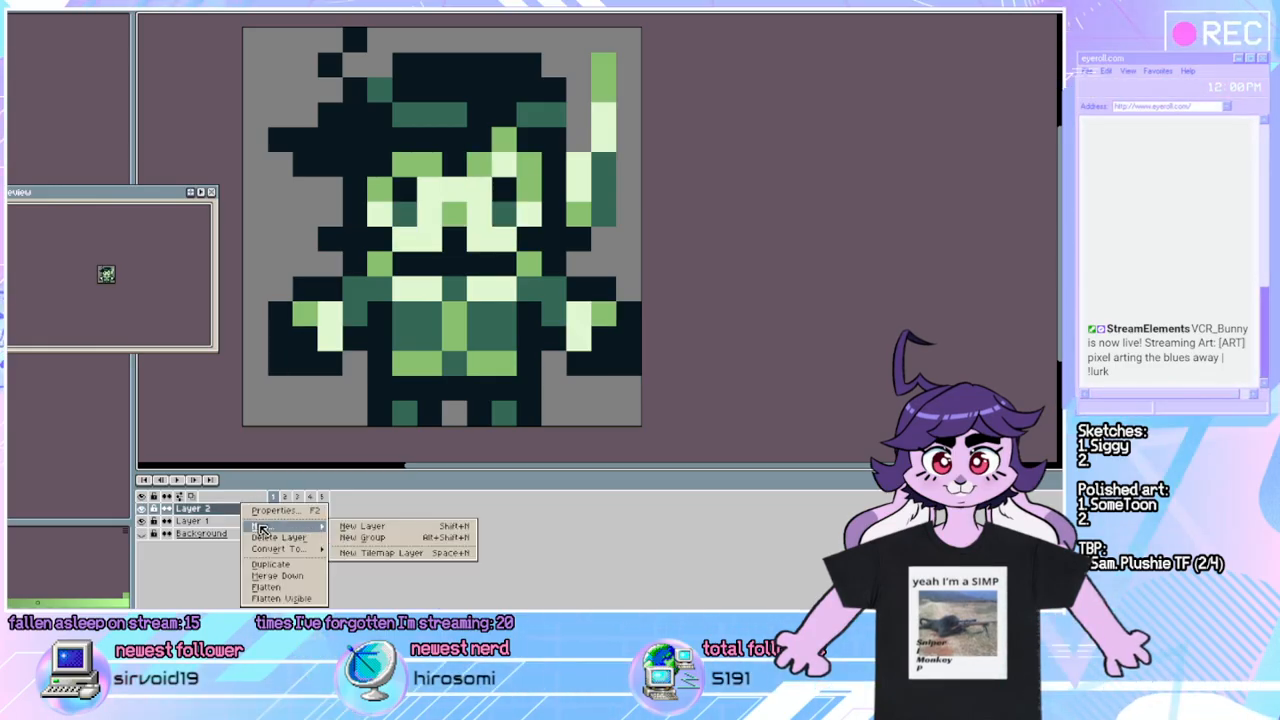
left_click(347, 528)
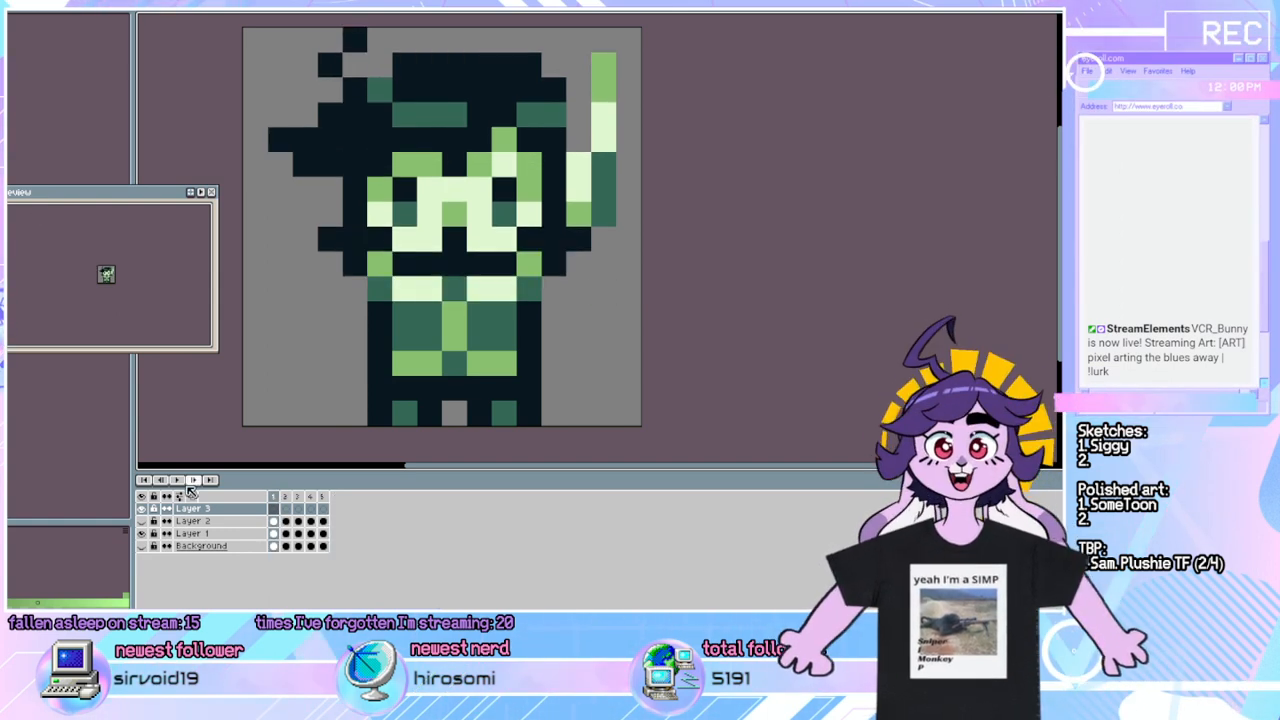
left_click(142, 521)
left_click(142, 521)
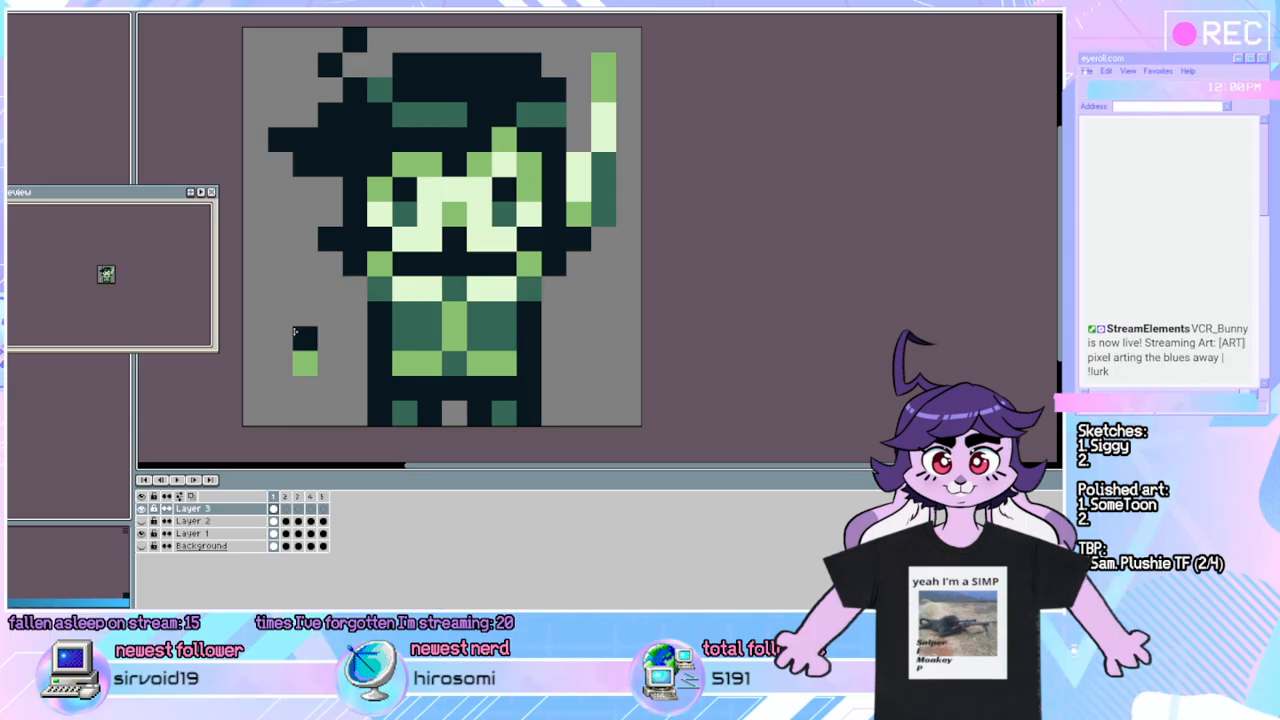
Draw a dark 2 by 2 pixel square on each side of the body in frame 1 of the new layer as hand placeholders.
left_click(284, 334)
left_click(288, 356)
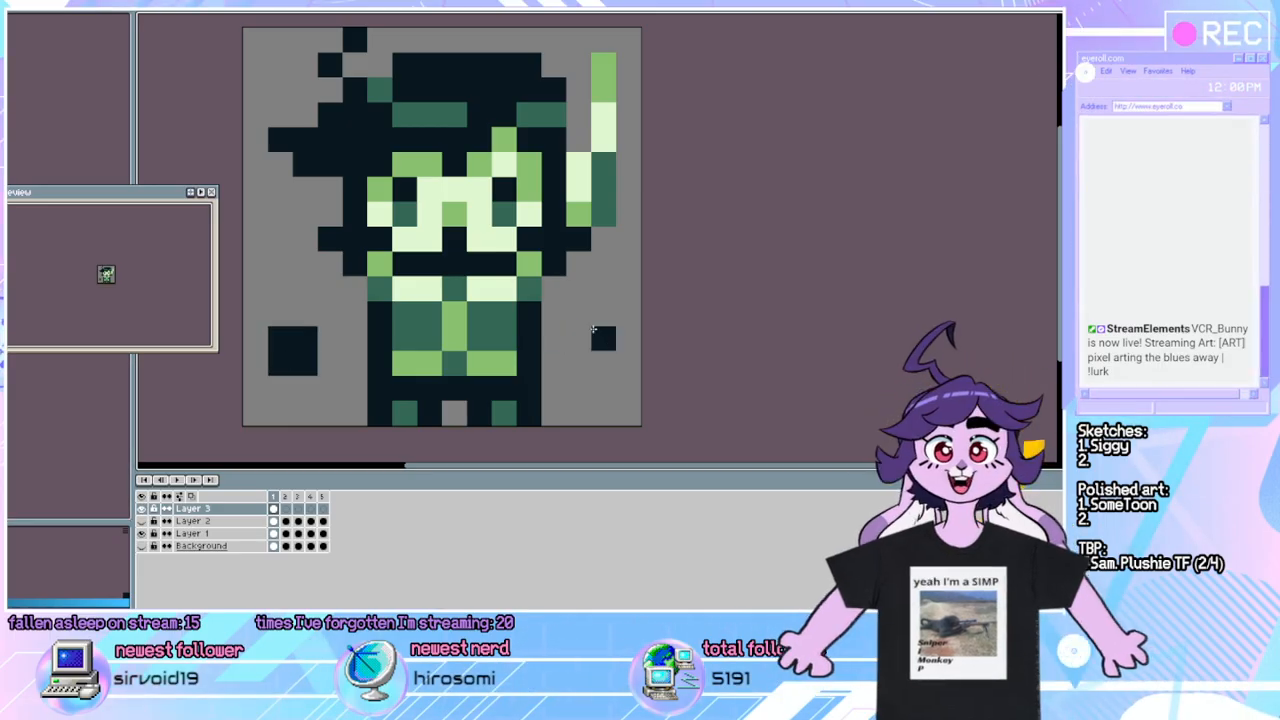
left_click(589, 340)
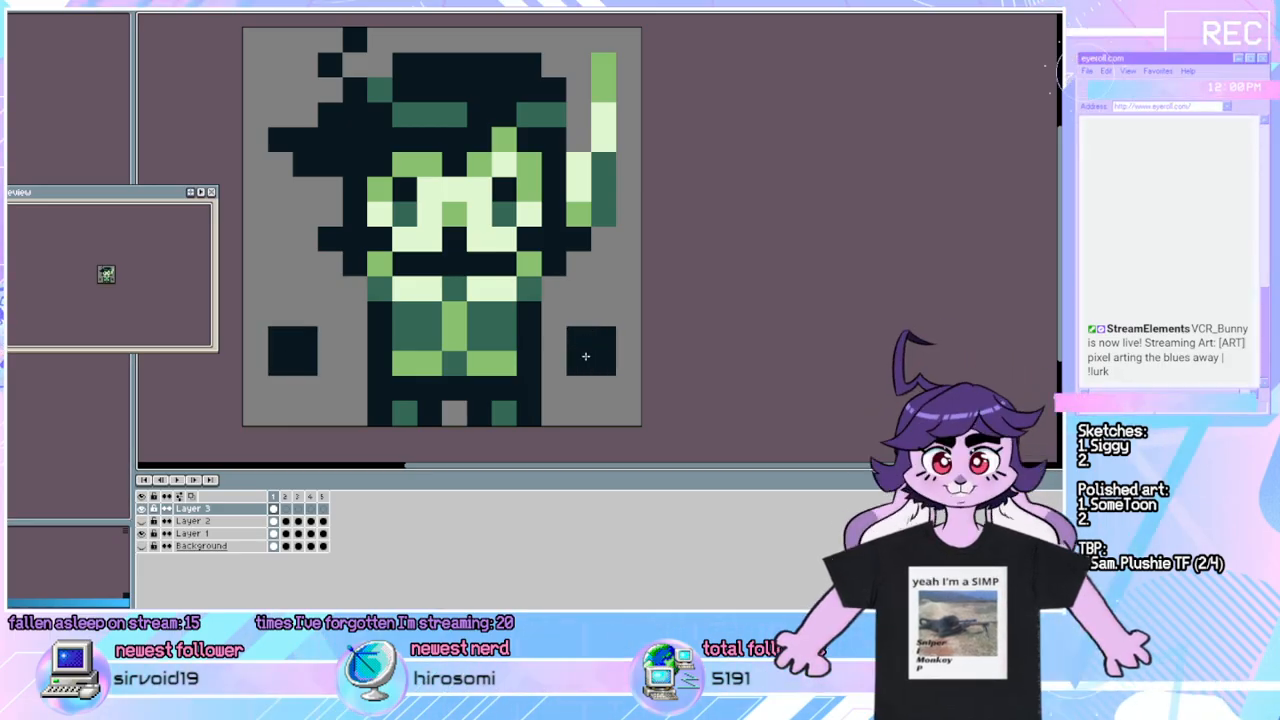
Copy the two dark hand squares from frame 1 into the same position in frame 2 of the new layer.
scroll(740, 329, "right", 2)
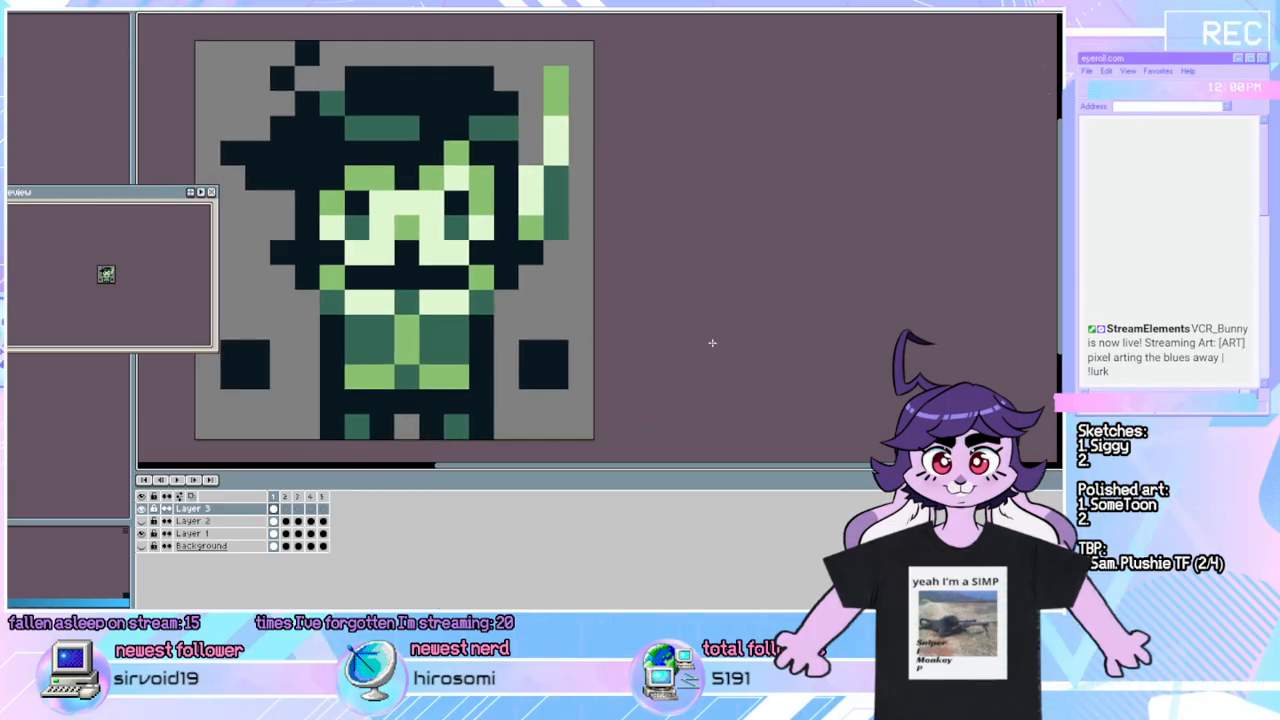
key("Left")
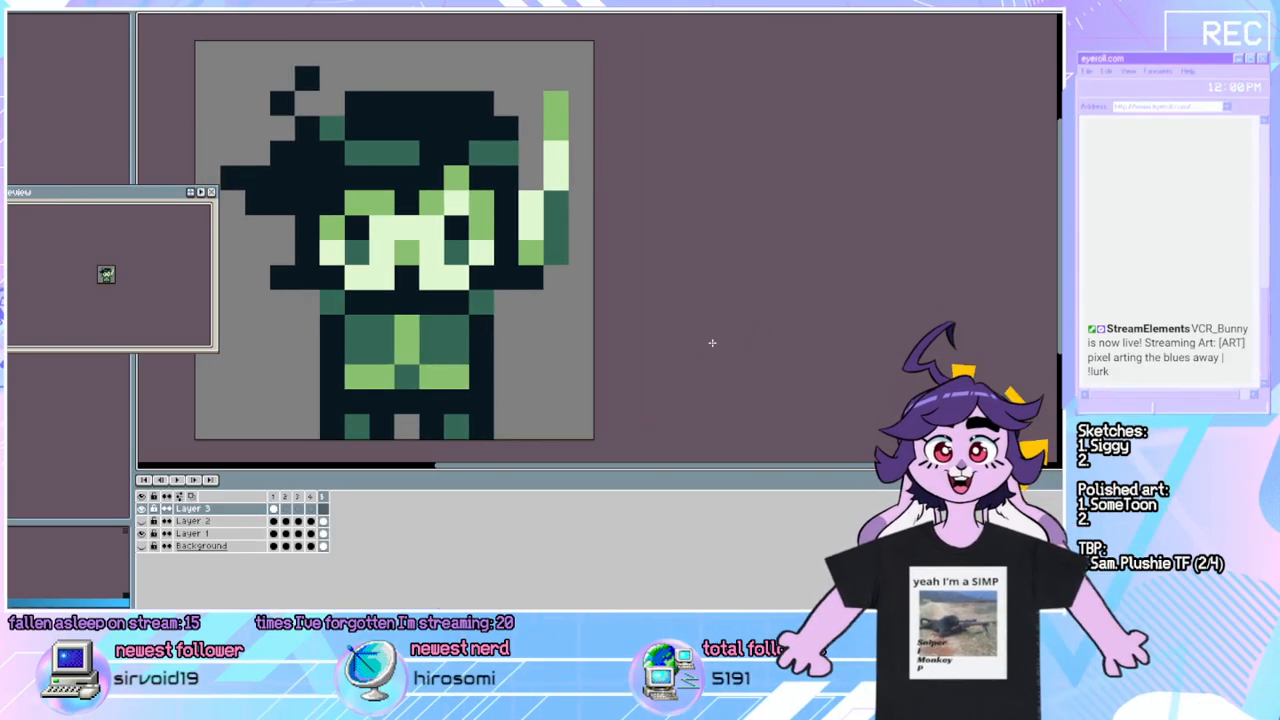
key("Left")
key("Left")
key("Left")
key("Left")
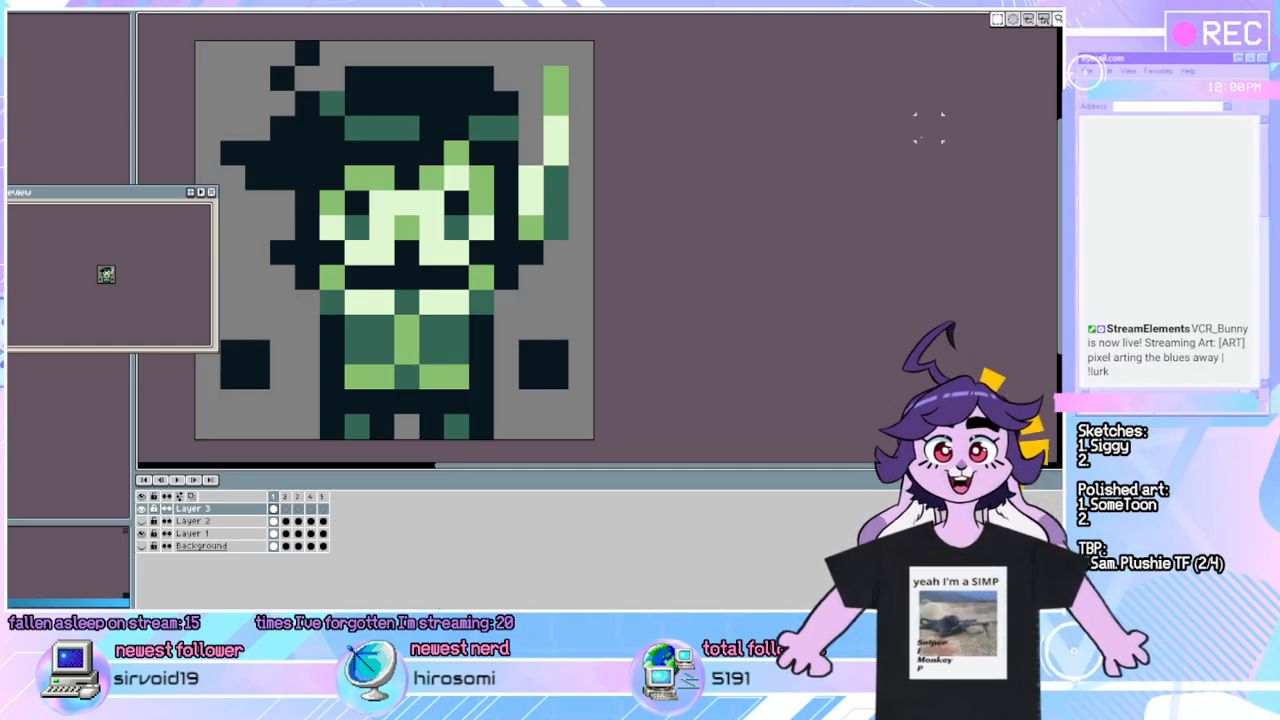
left_click(1012, 19)
left_click(407, 352)
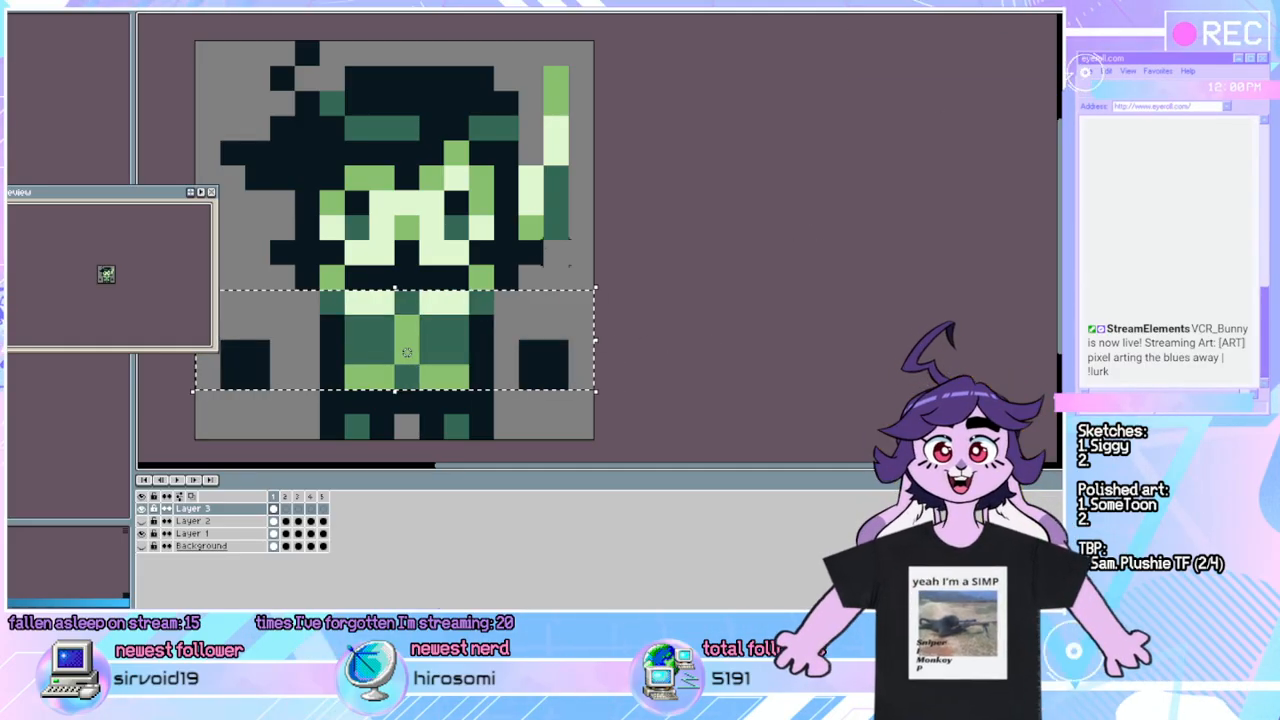
left_click(286, 500)
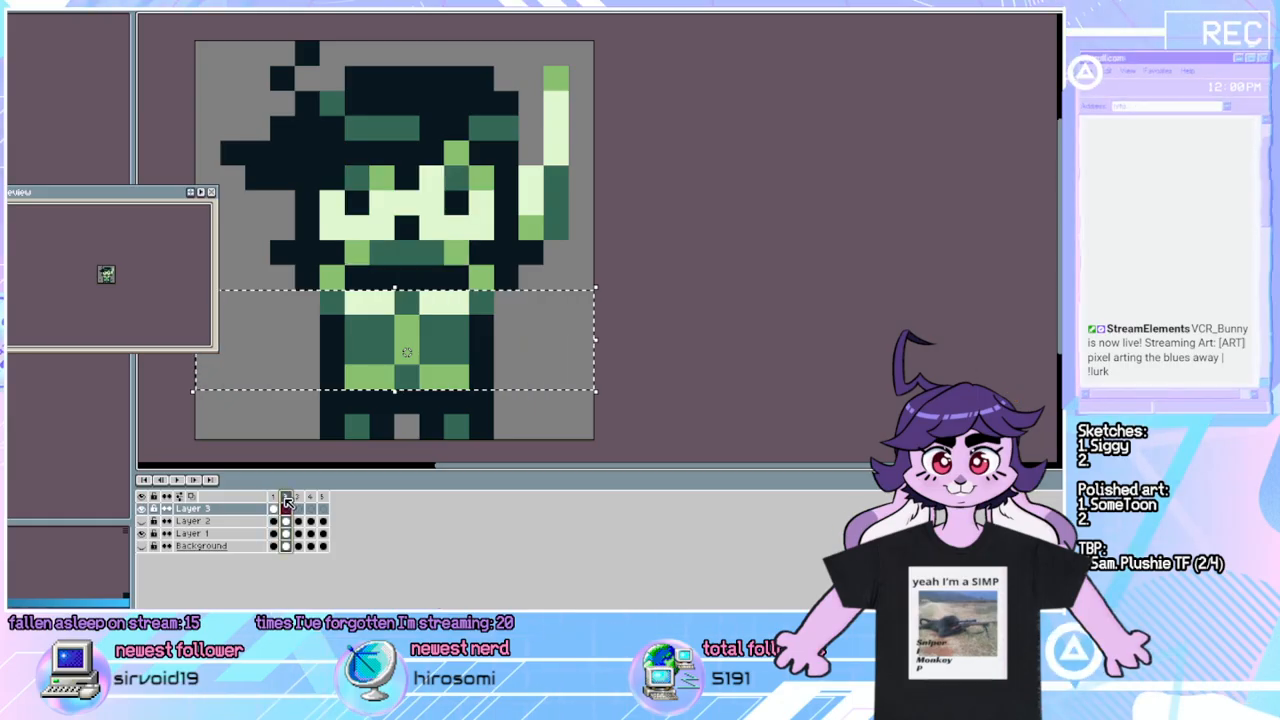
key("ctrl+v")
key("ctrl+d")
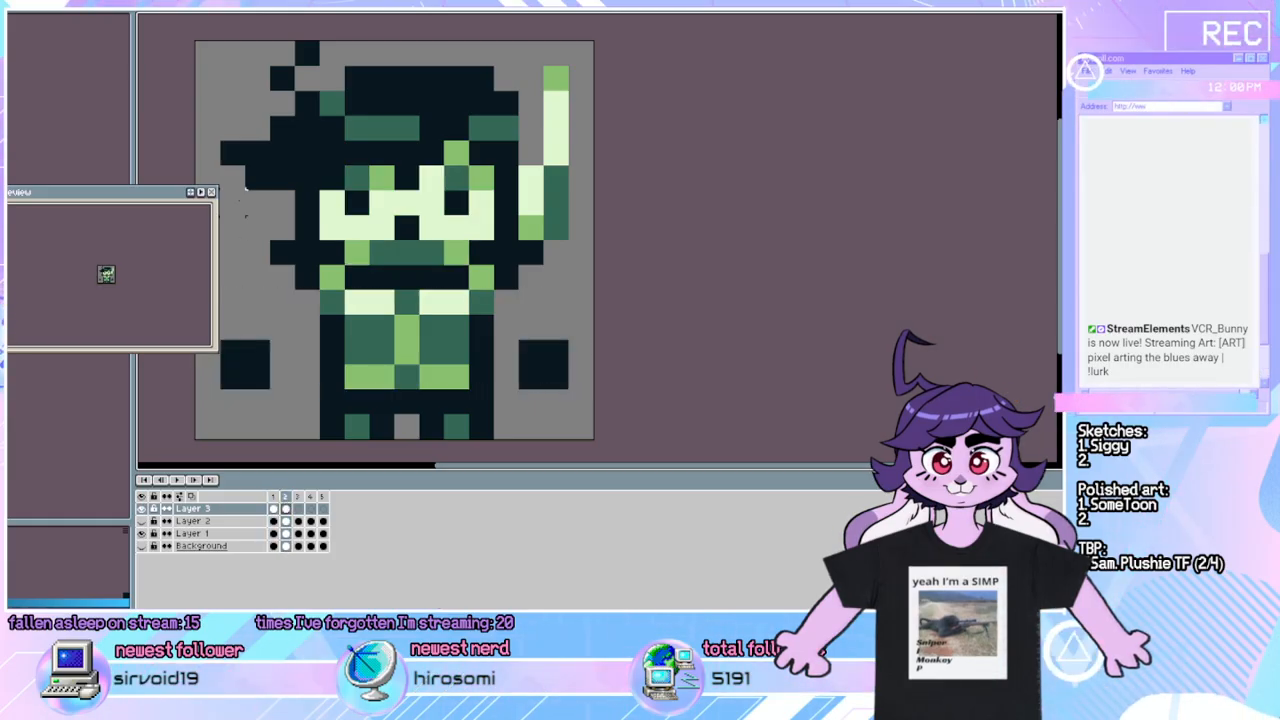
Move the left and right hand squares down by one pixel each in frame 2, after comparing it with frame 1.
key("Left")
key("Right")
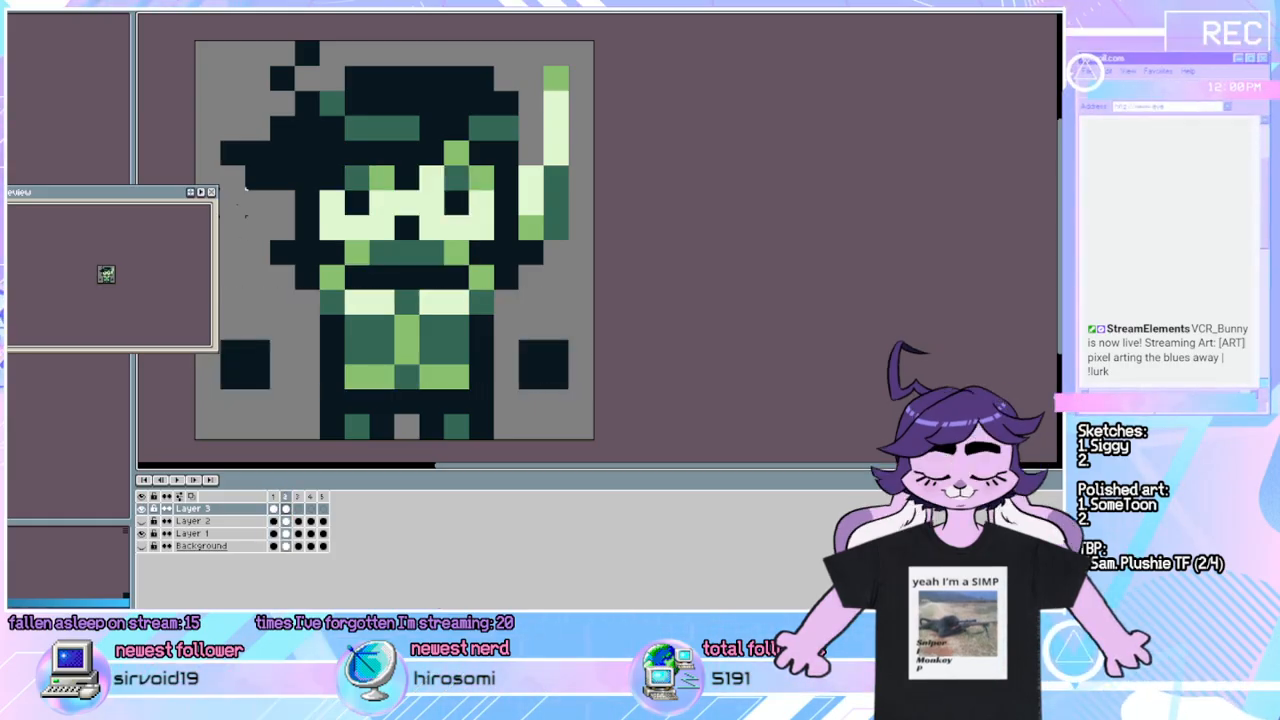
key("Left")
key("Right")
key("Left")
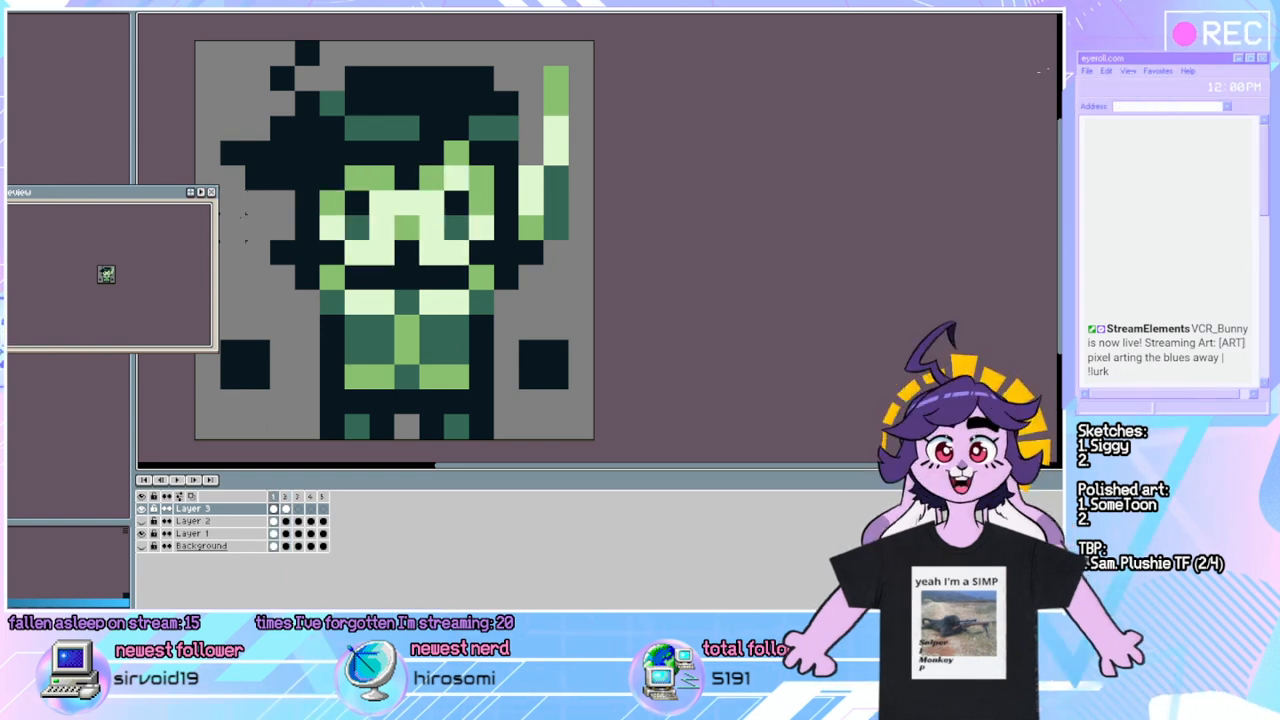
key("Right")
left_click_drag(297, 415, 220, 313)
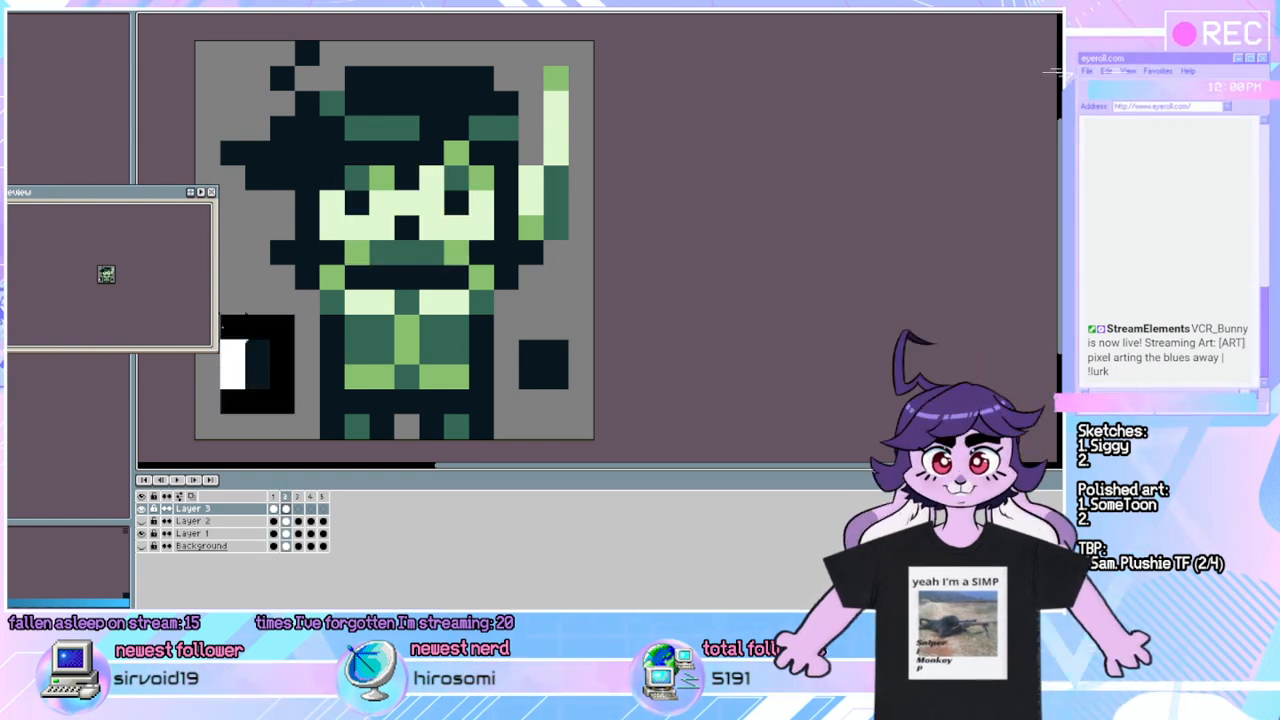
key("Down")
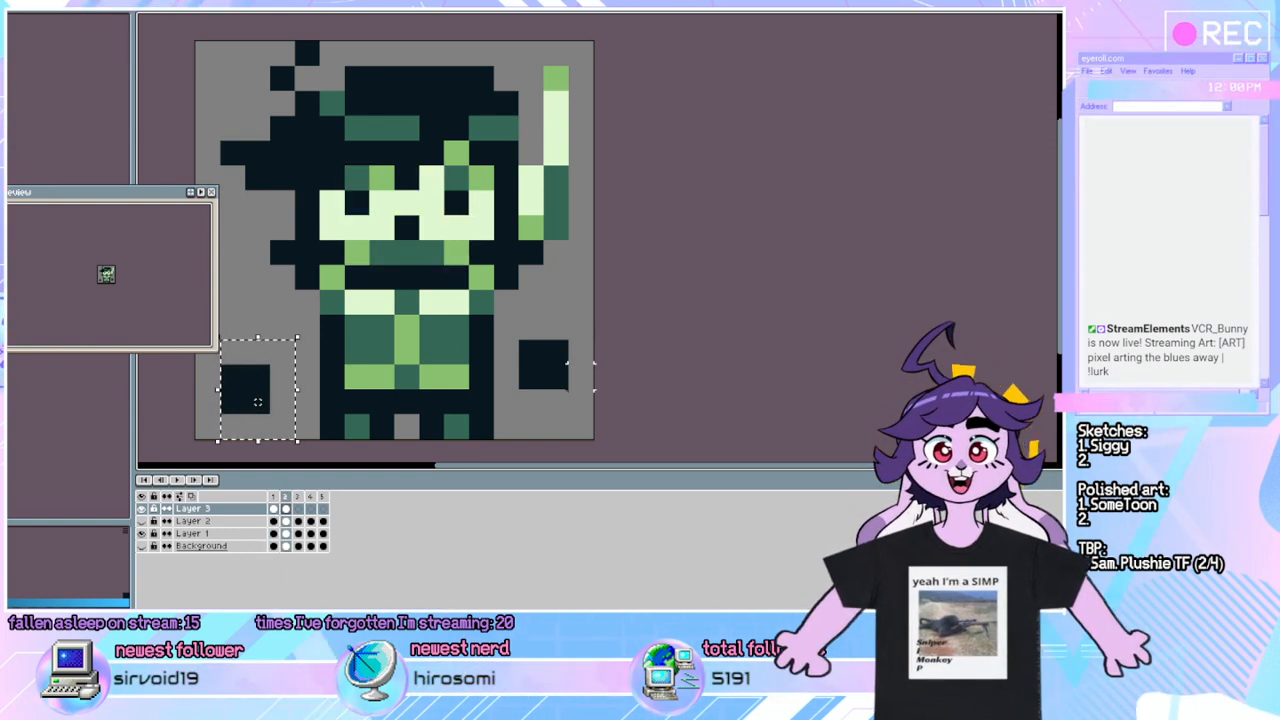
left_click_drag(581, 402, 504, 327)
key("Down")
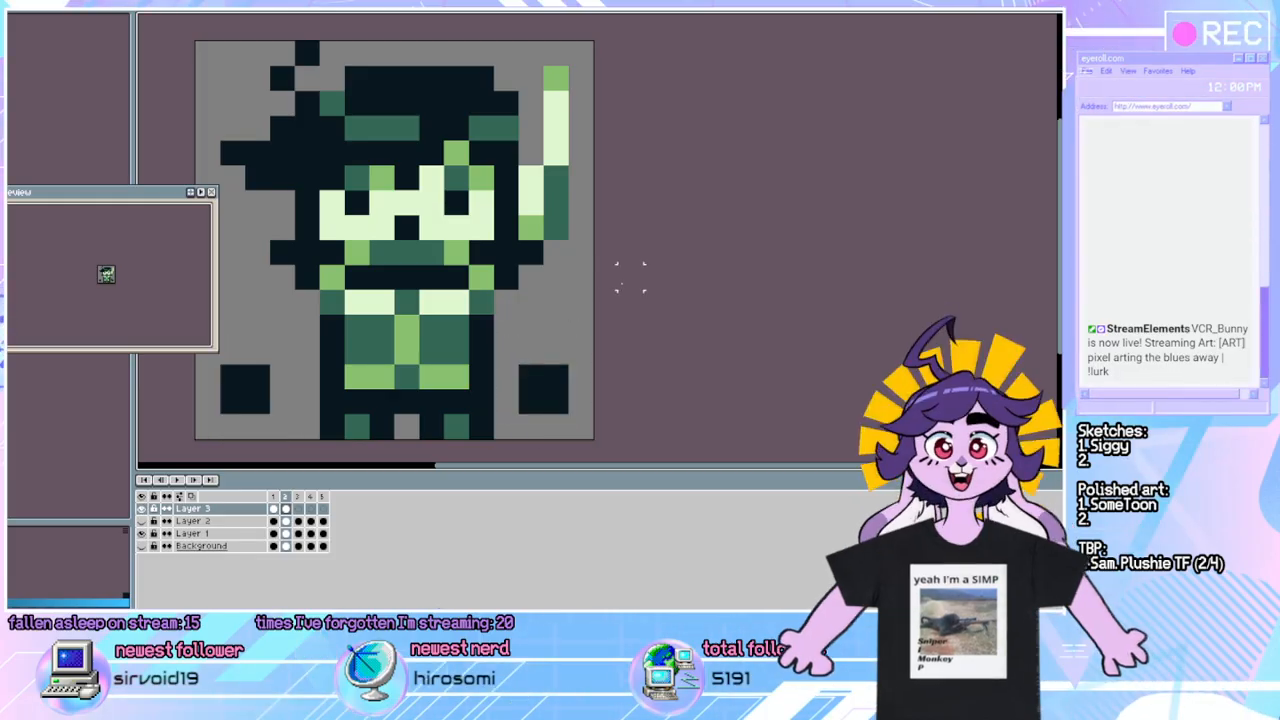
Copy both hand squares from frame 2 into frame 3 of the new layer, placing them one pixel higher.
key("Left")
key("Right")
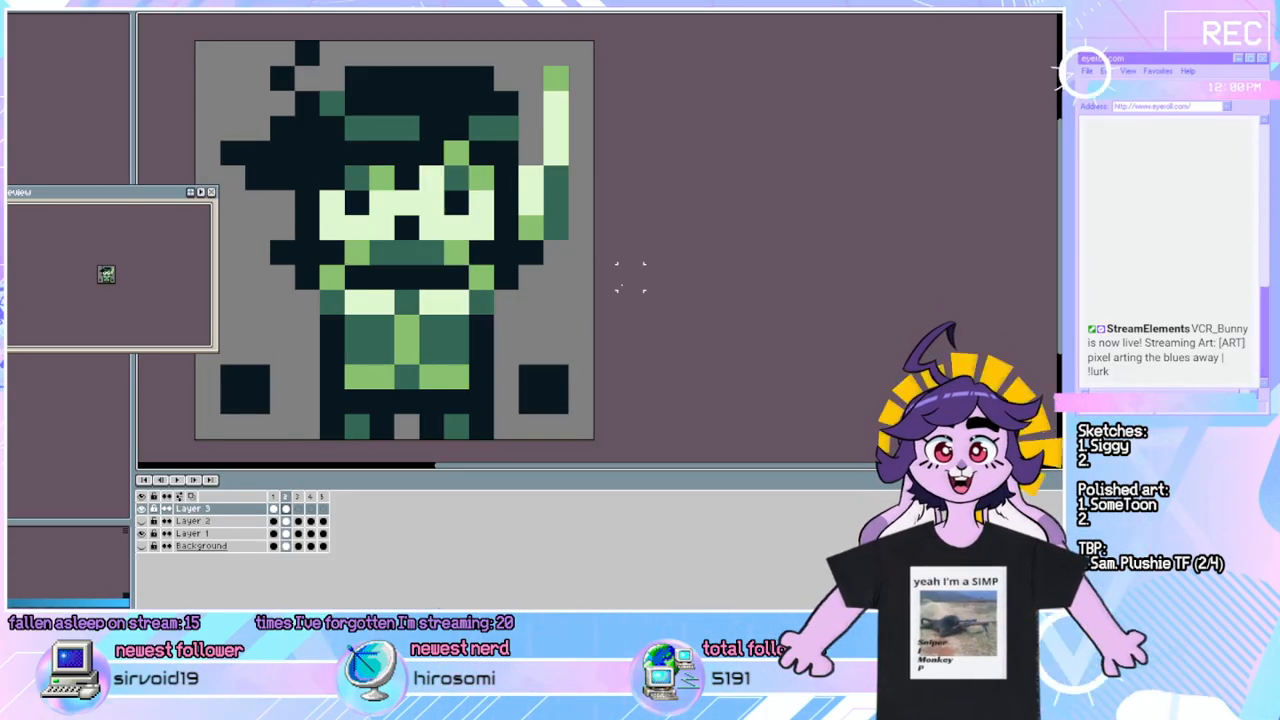
key("Right")
key("Left")
key("Right")
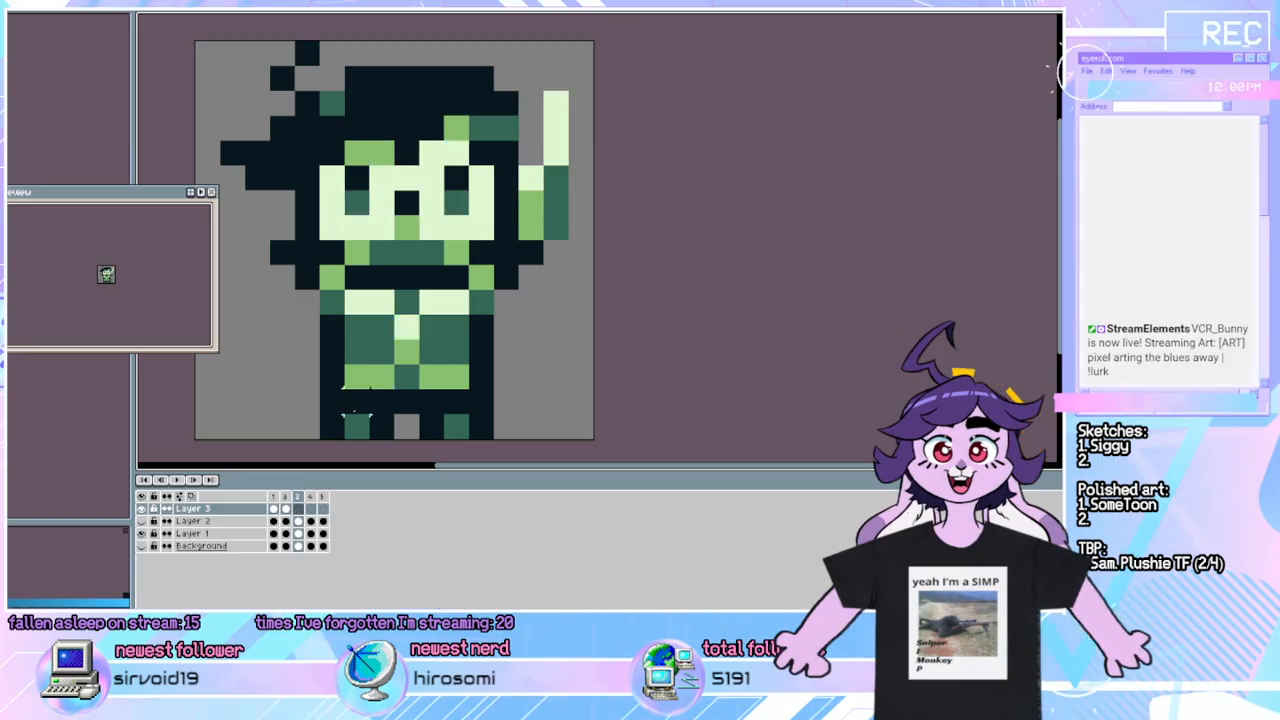
key("Left")
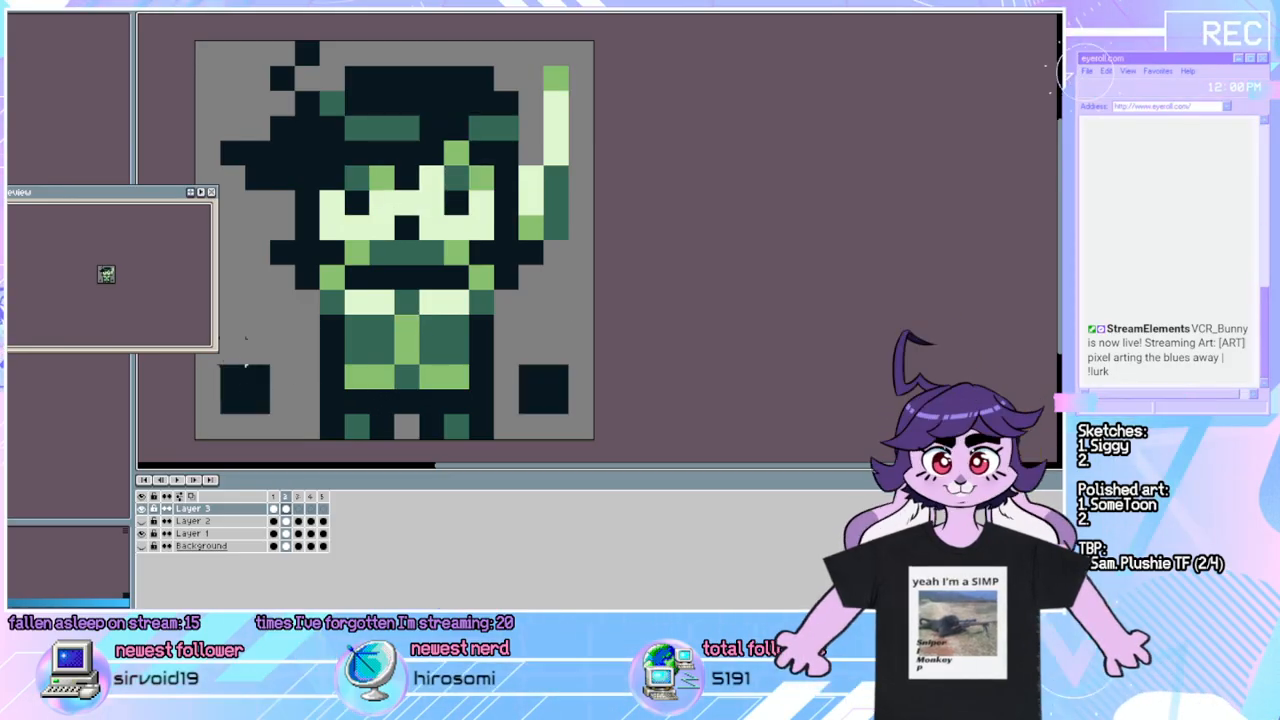
left_click_drag(195, 338, 680, 425)
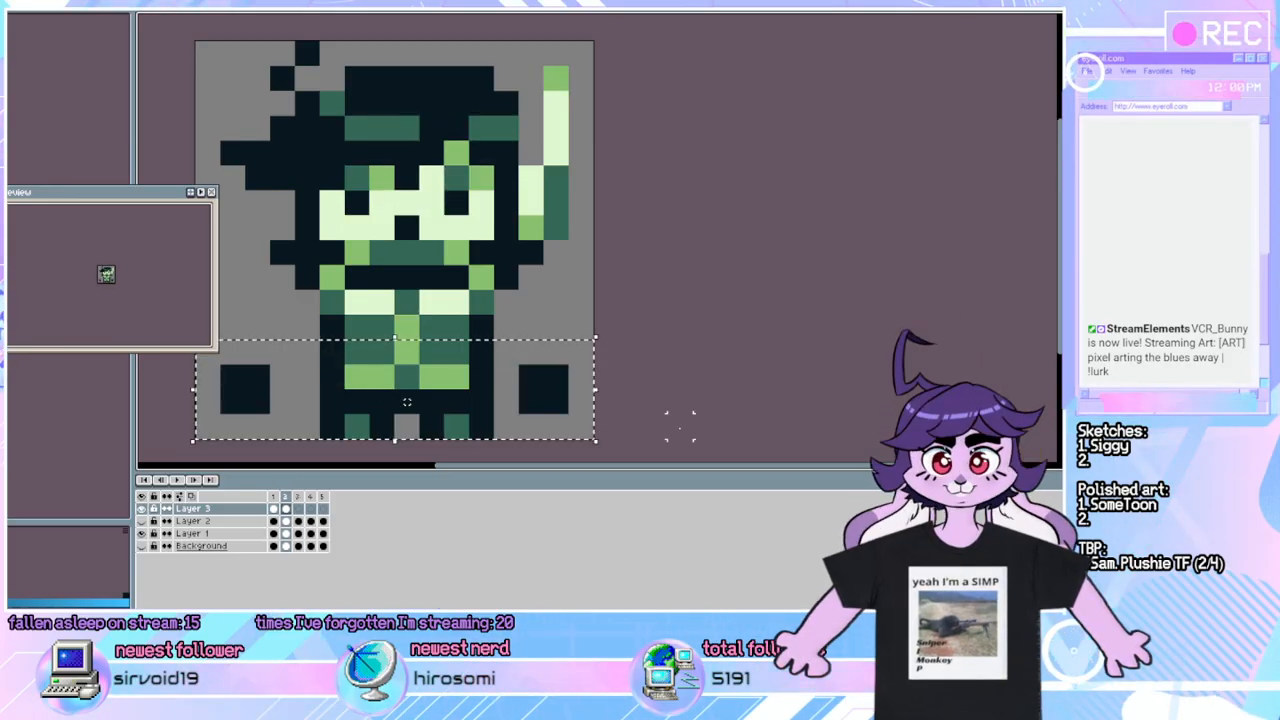
key("Right")
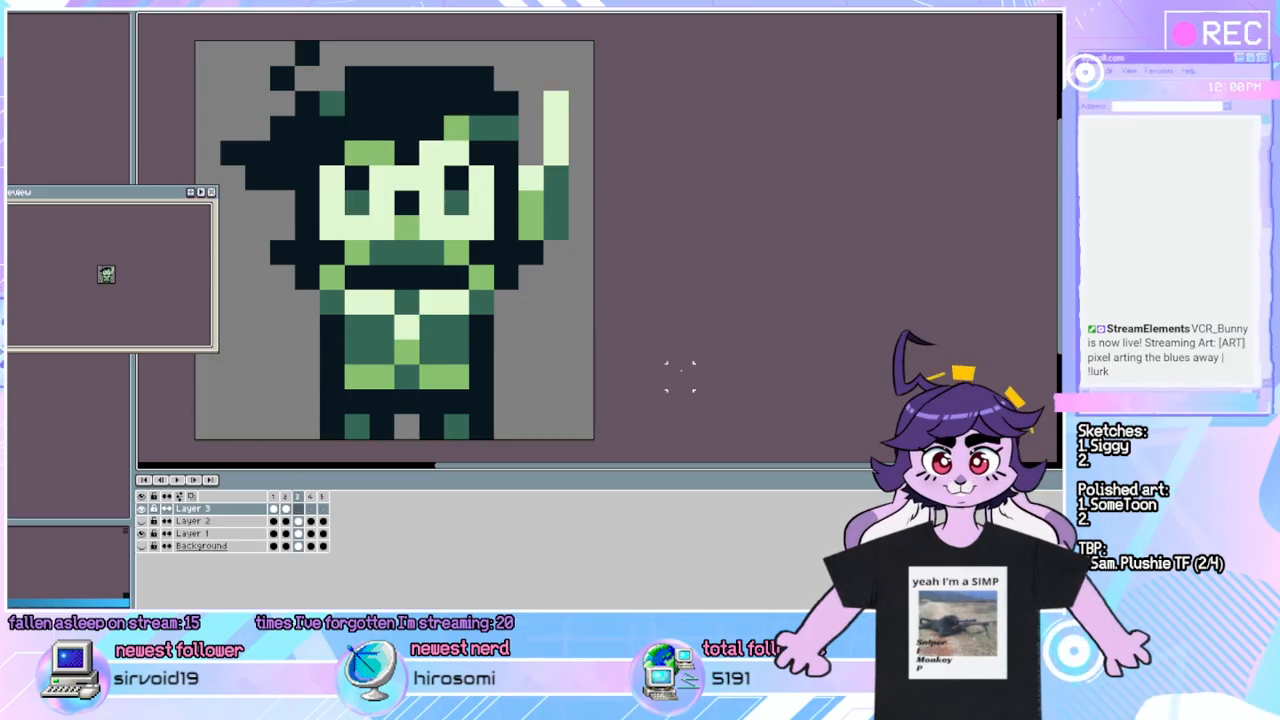
key("ctrl+v")
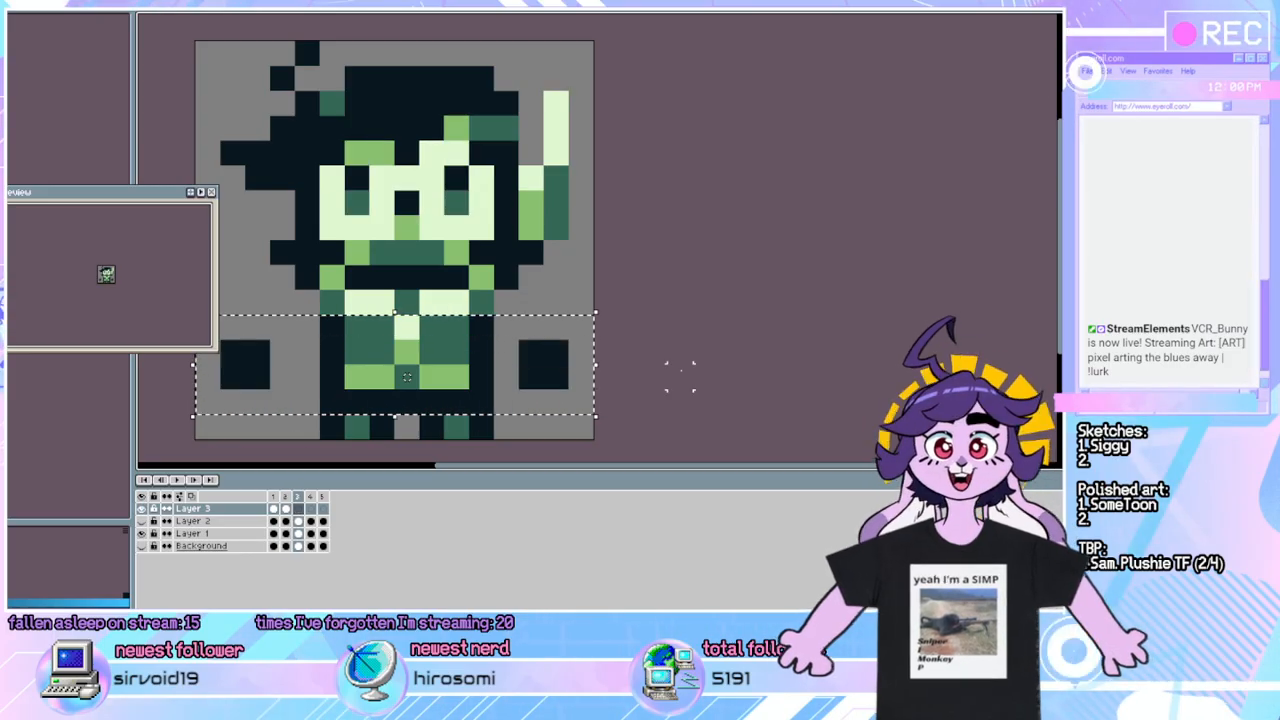
key("Left")
key("Right")
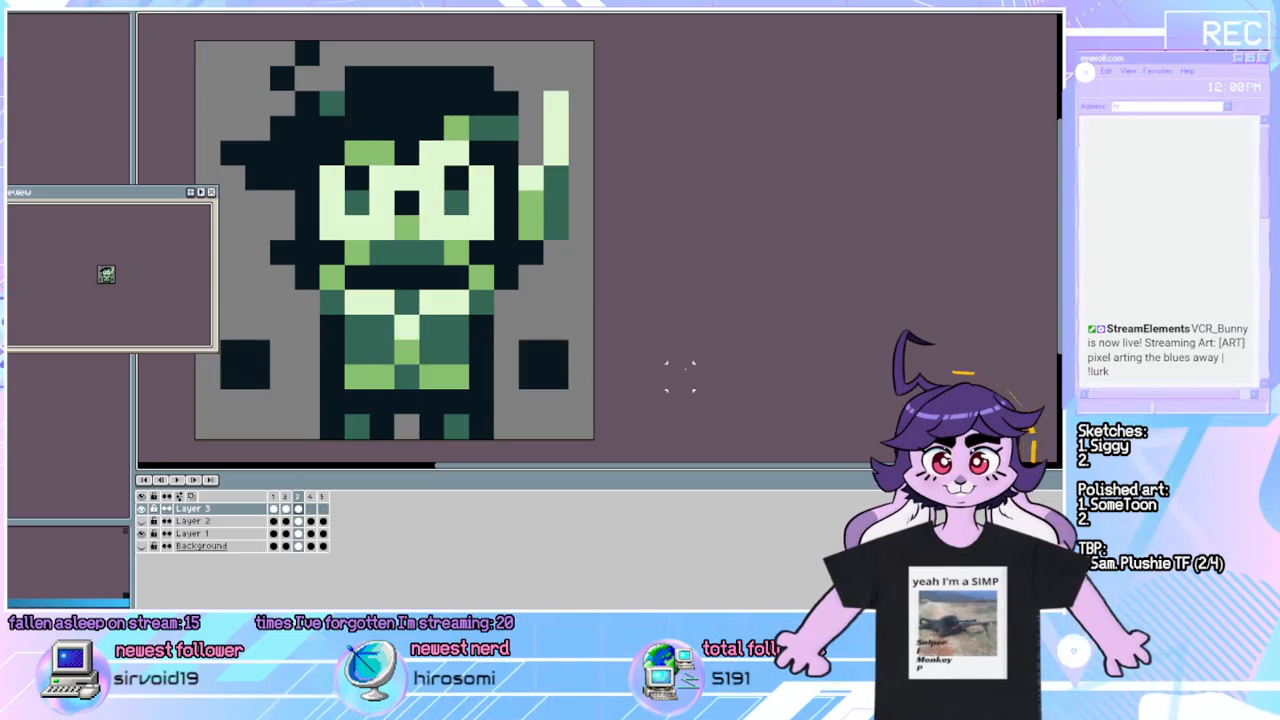
Play the animation to check the hand squares, and move the left square one pixel toward the body in frame 3.
key("Left")
key("Right")
key("Left")
key("Left")
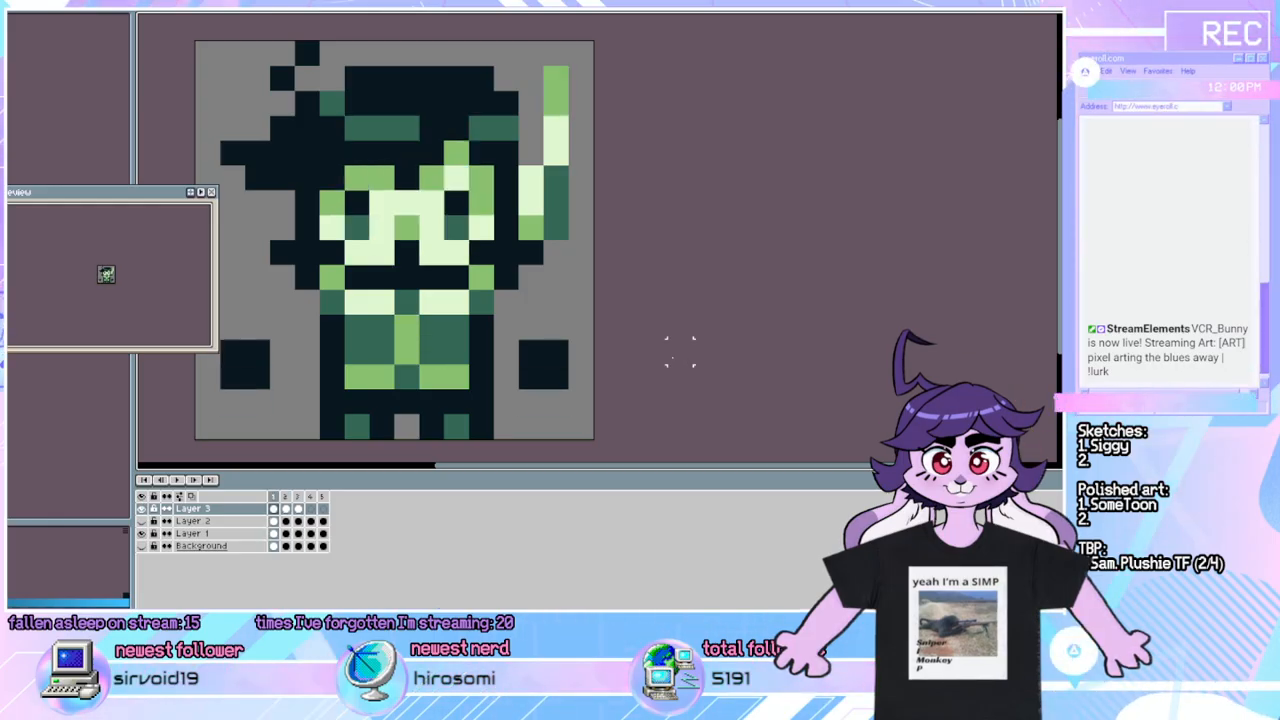
left_click(178, 481)
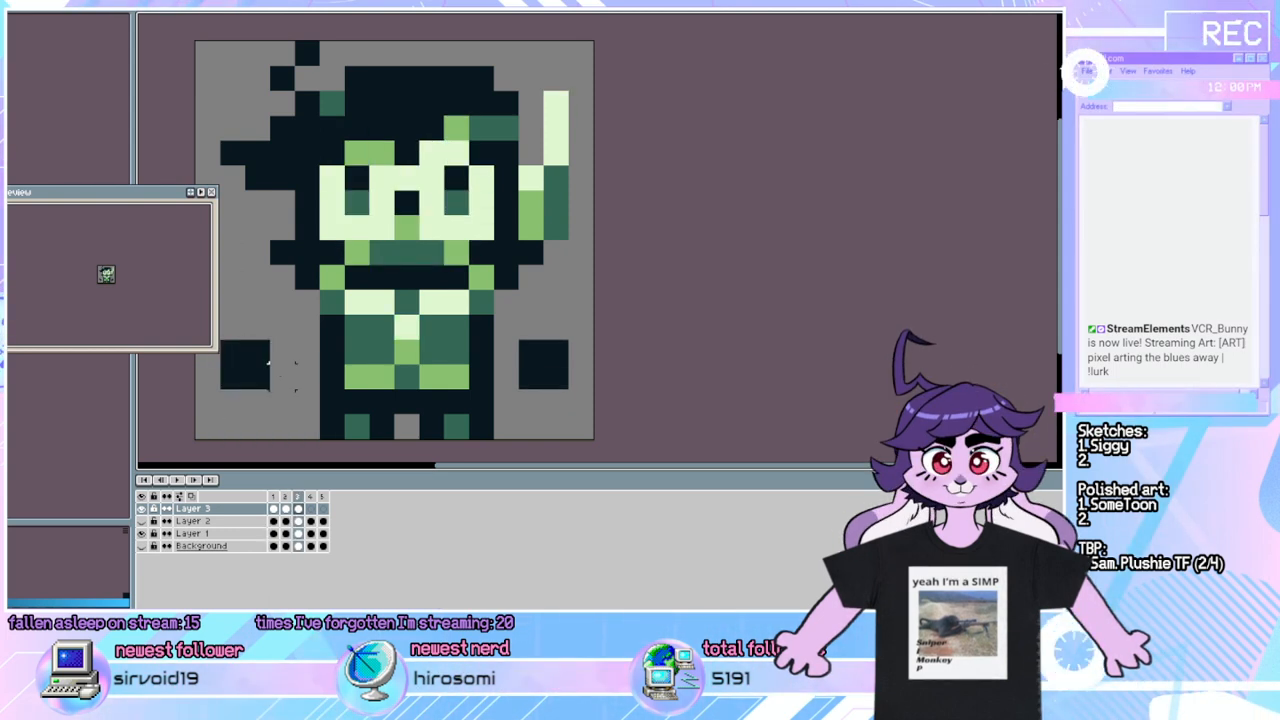
left_click_drag(284, 404, 210, 326)
left_click_drag(257, 375, 282, 377)
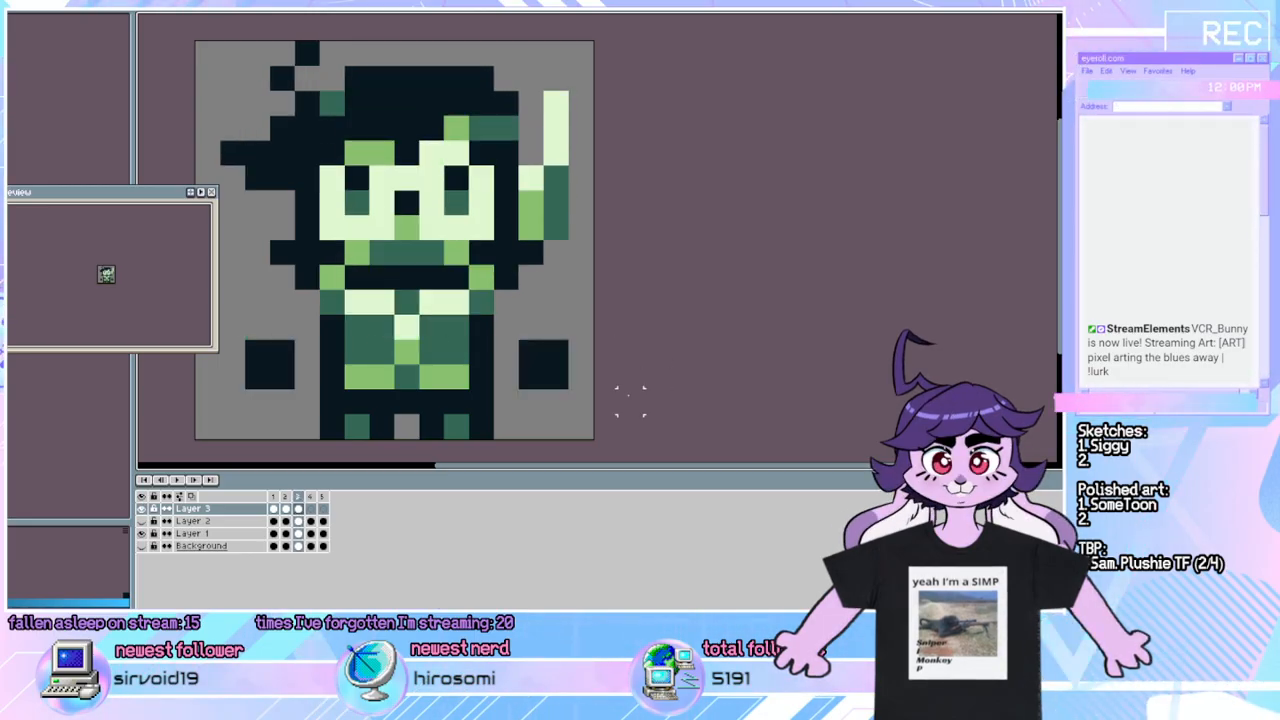
Compare the hand squares in frames 2 and 3, and move the left square down by one pixel in frame 3.
left_click_drag(596, 415, 218, 290)
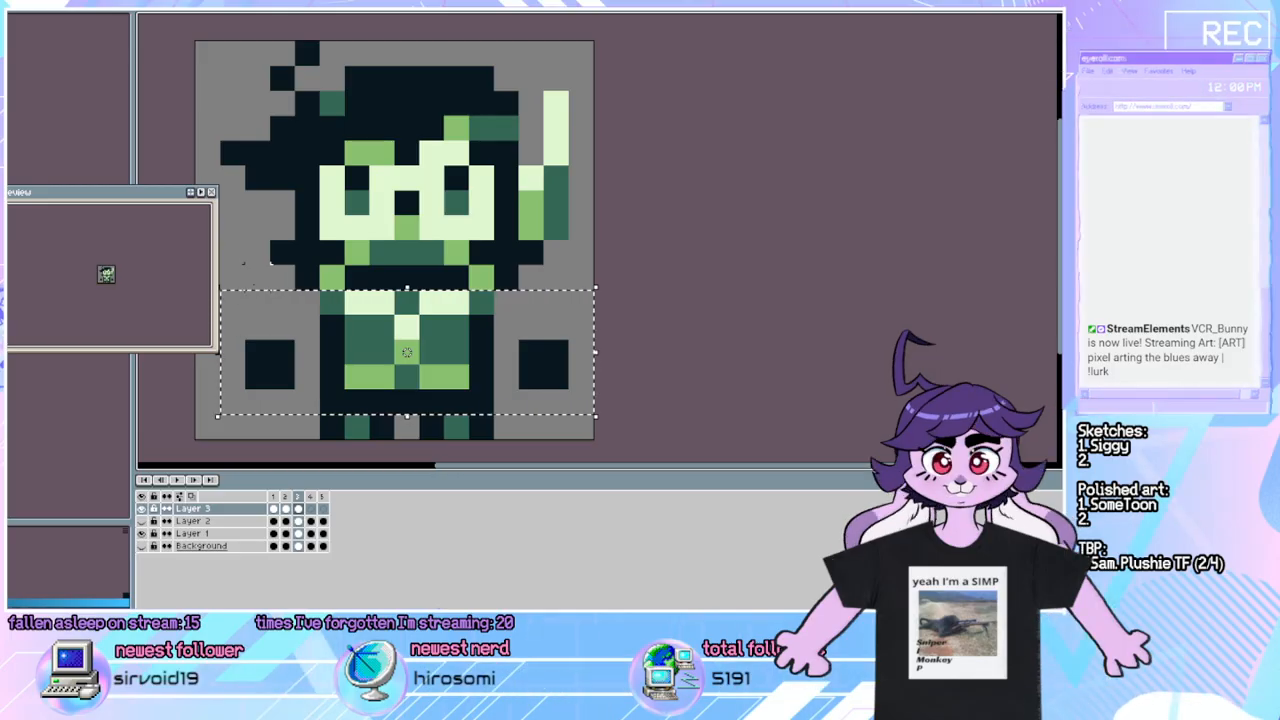
left_click(582, 252)
key("Left")
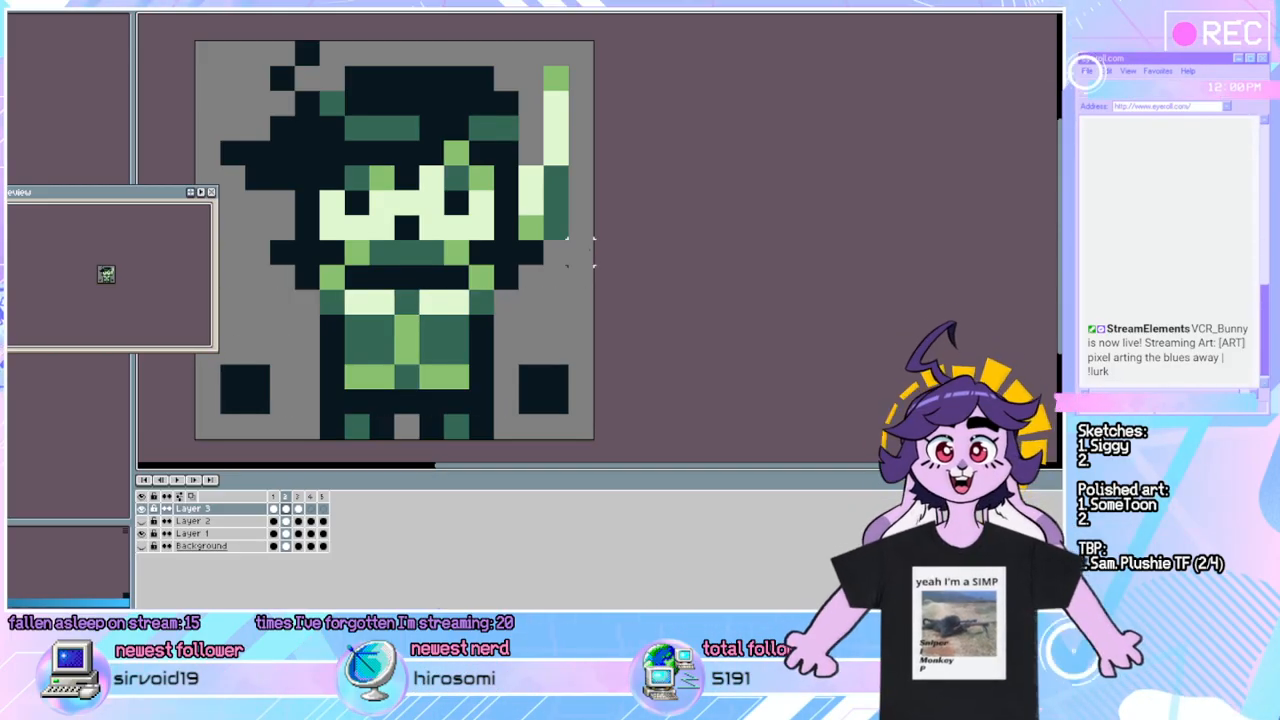
key("Left")
key("Right")
key("Right")
key("Left")
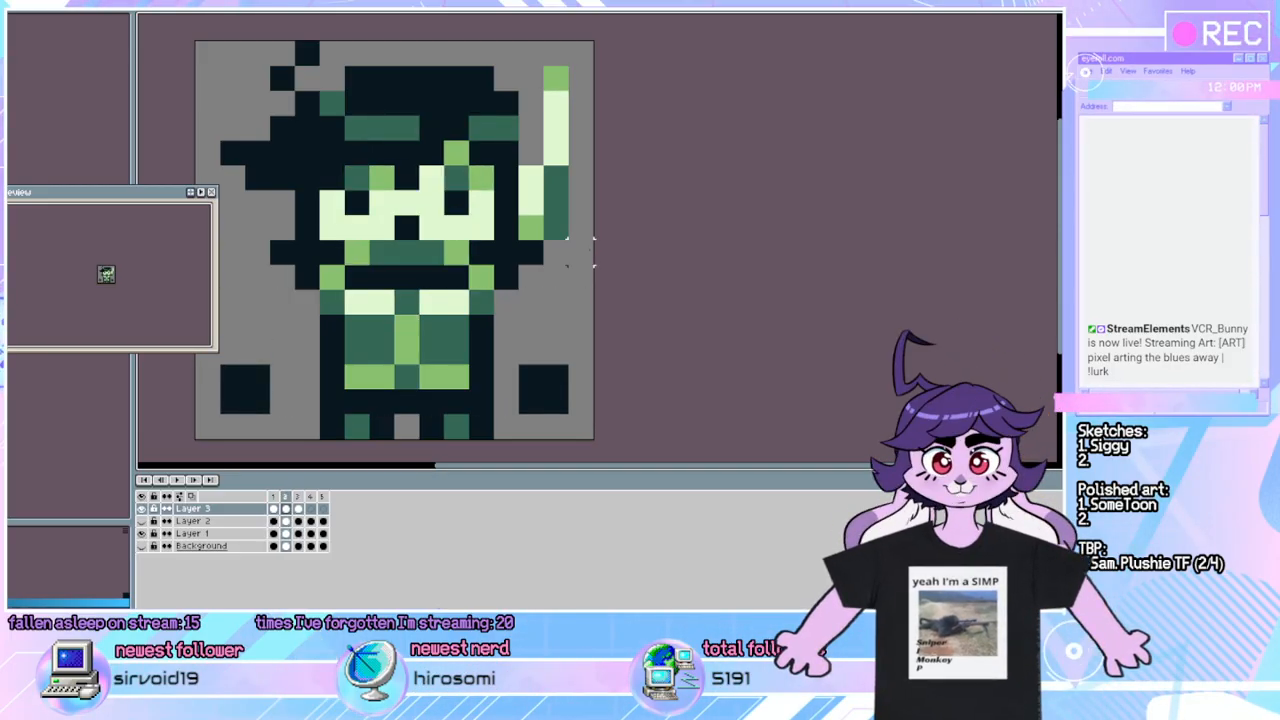
key("Right")
key("Left")
key("Right")
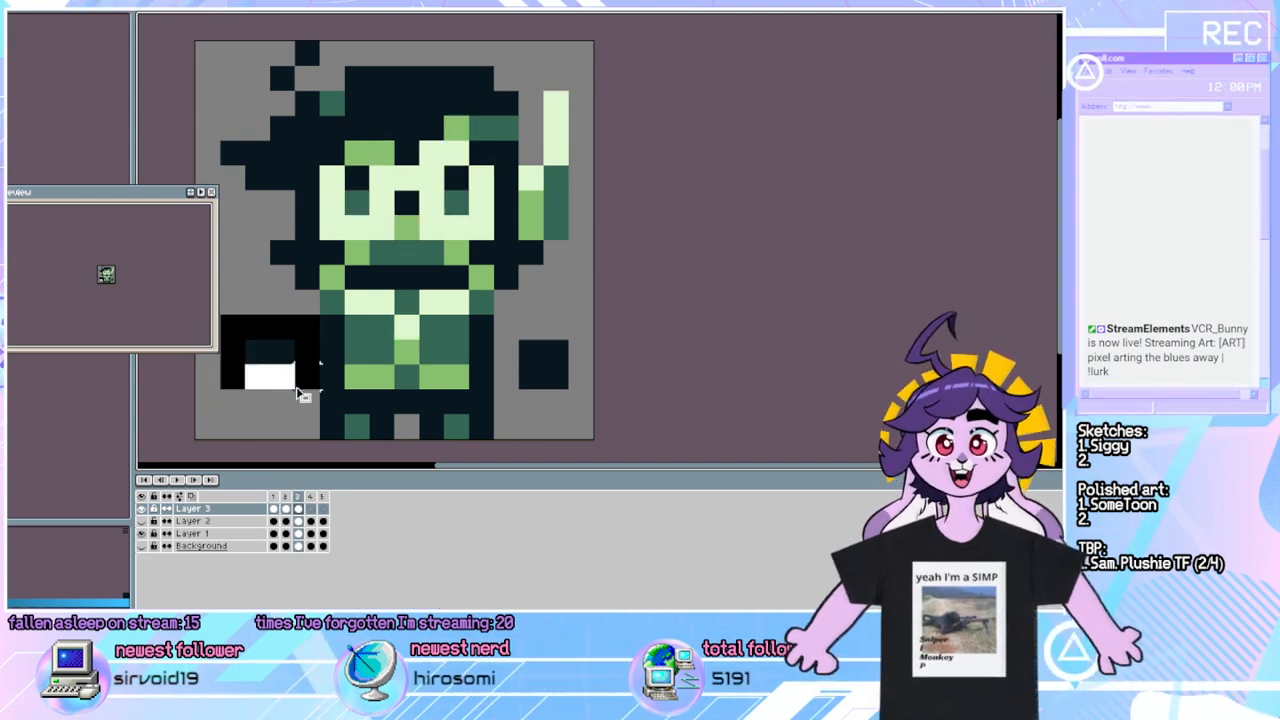
left_click_drag(219, 314, 322, 391)
left_click_drag(283, 352, 283, 375)
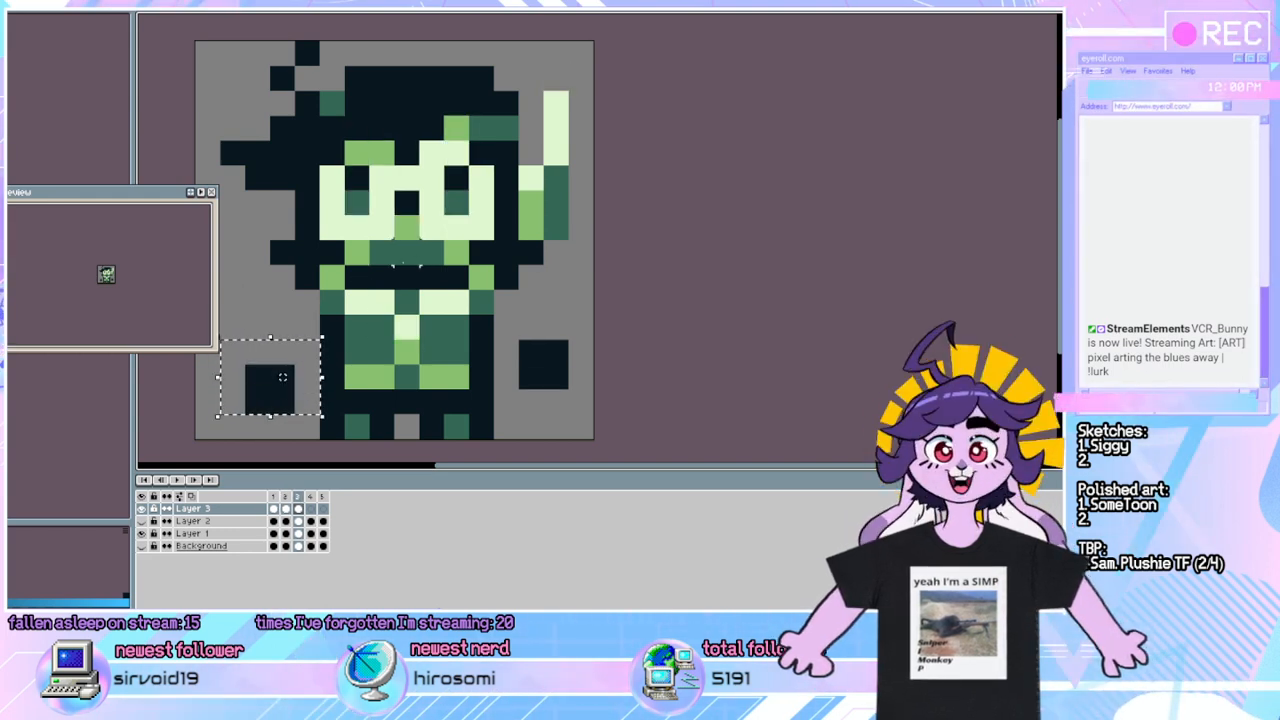
Move the right hand square down by one pixel in frame 3, after comparing it with frame 2.
left_click(631, 301)
key("Left")
key("Right")
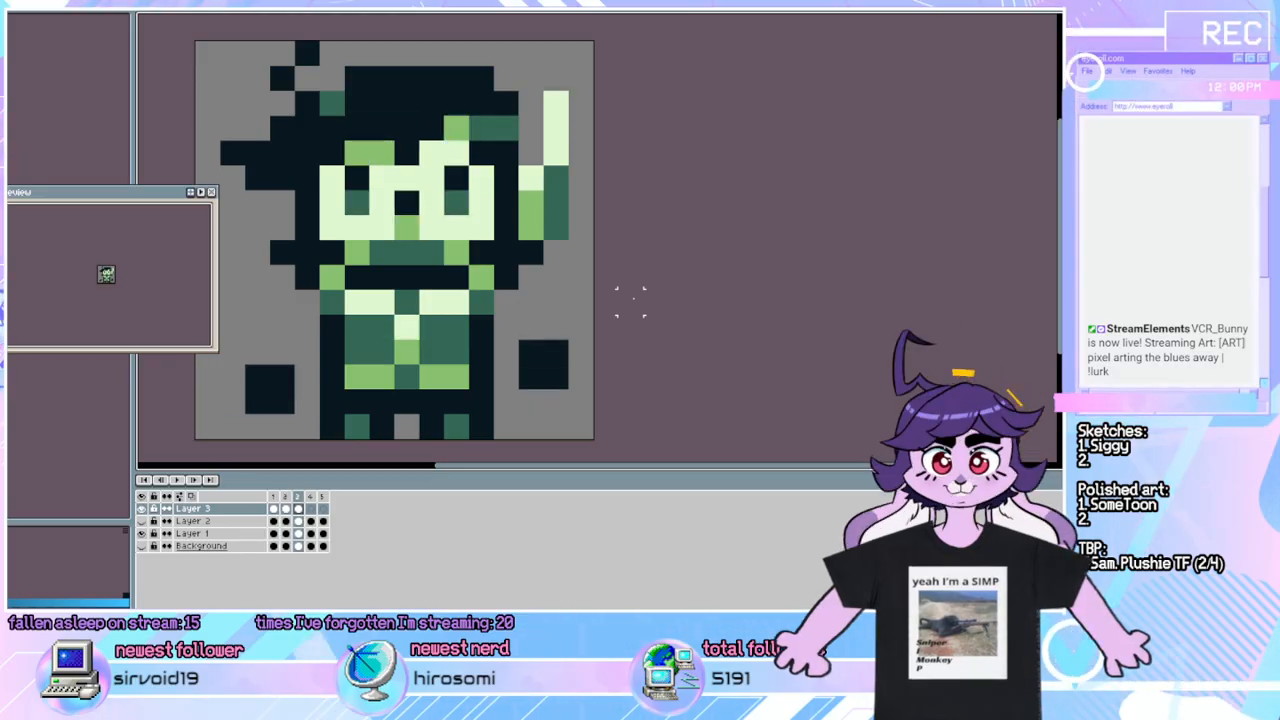
key("Left")
key("Right")
key("Left")
key("Right")
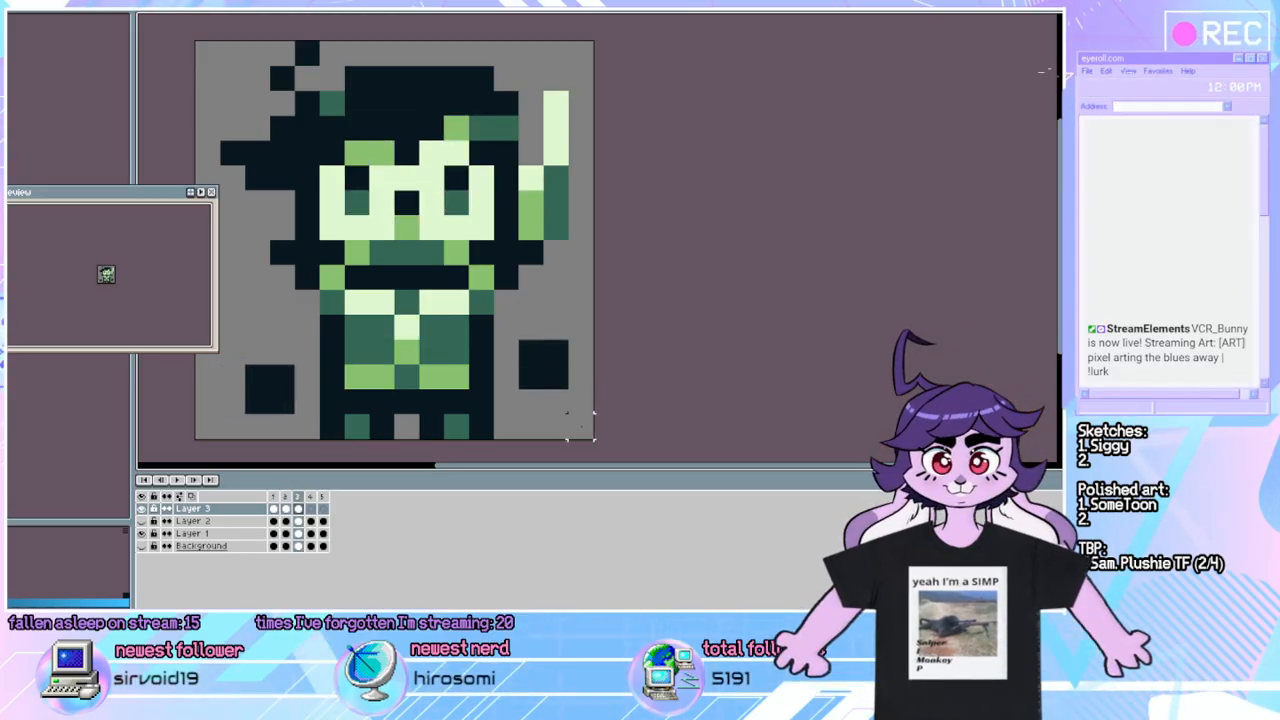
left_click_drag(597, 441, 492, 313)
left_click_drag(593, 329, 593, 353)
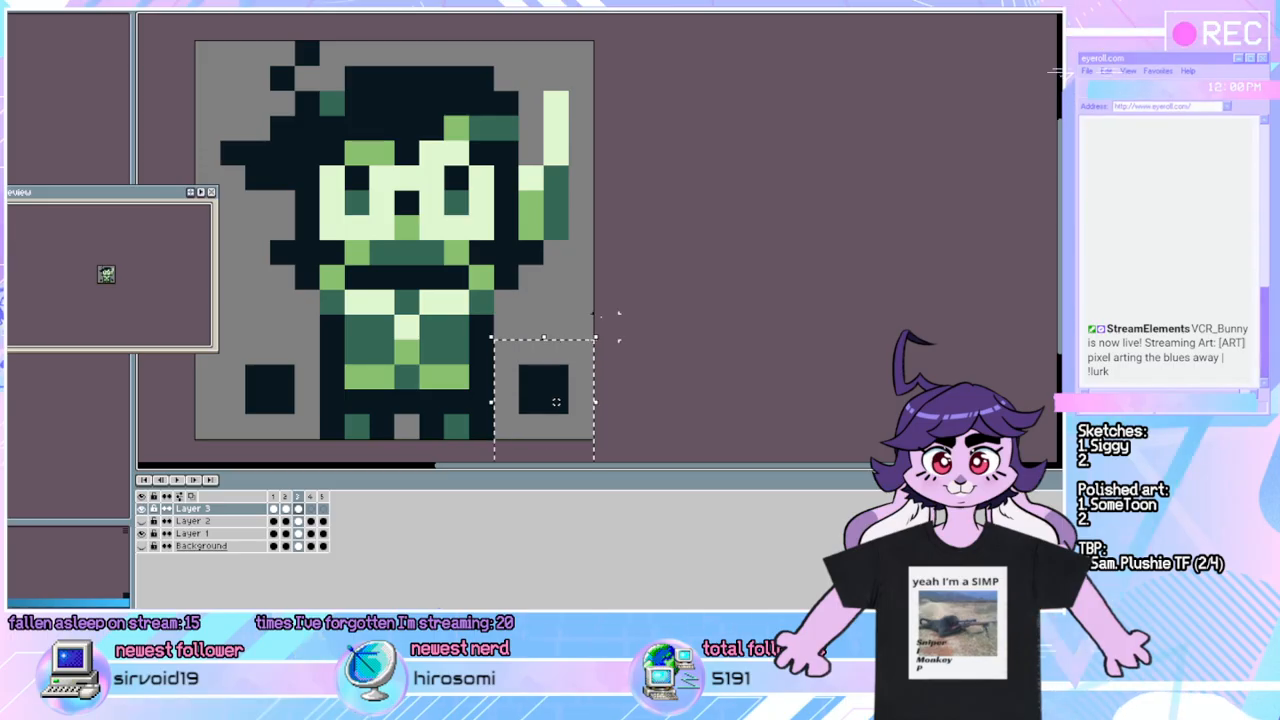
Compare the hand positions in frames 1 and 2, and turn on onion skinning to show the neighbouring frames.
key("Left")
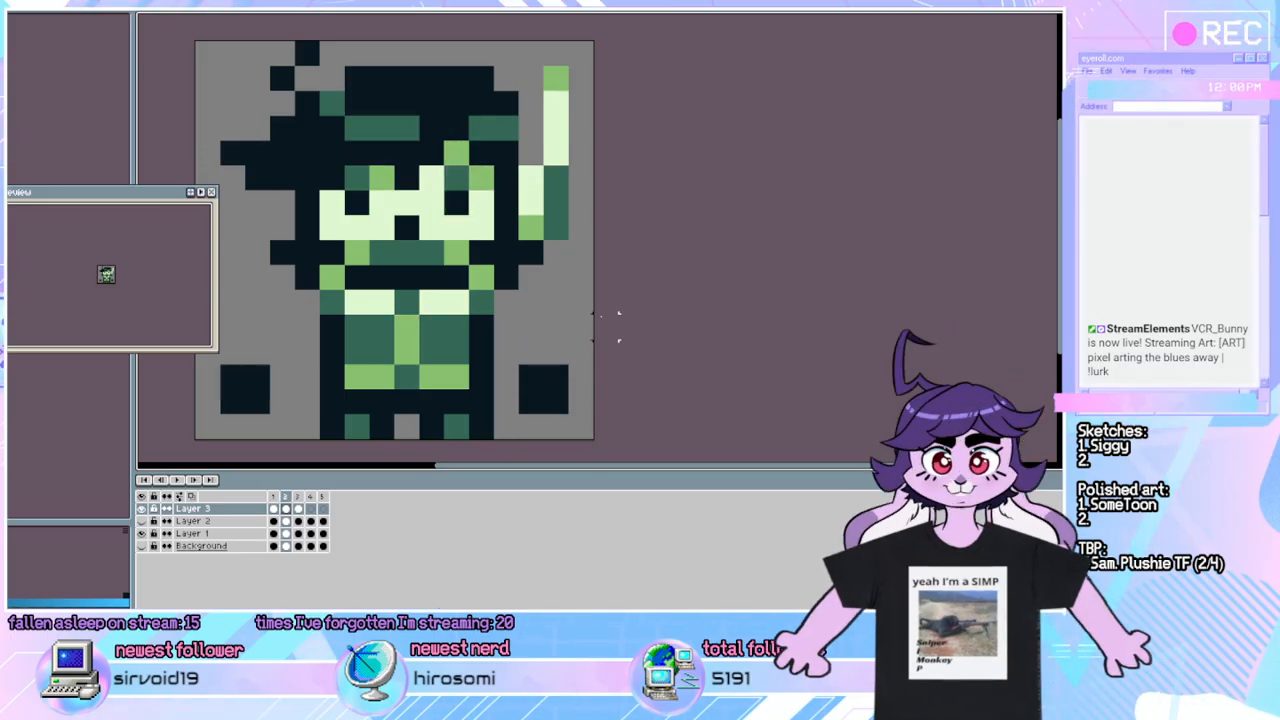
key("Left")
key("Right")
key("Left")
key("Left")
key("Right")
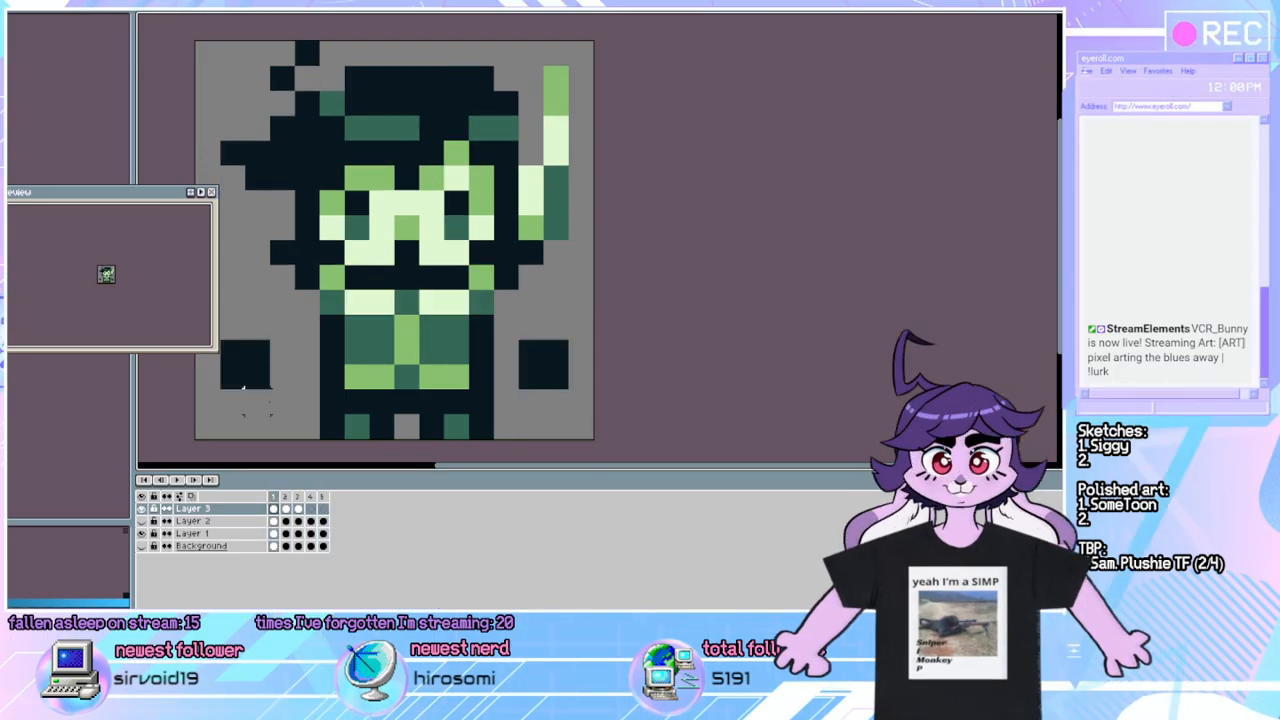
key("Right")
key("Left")
key("Right")
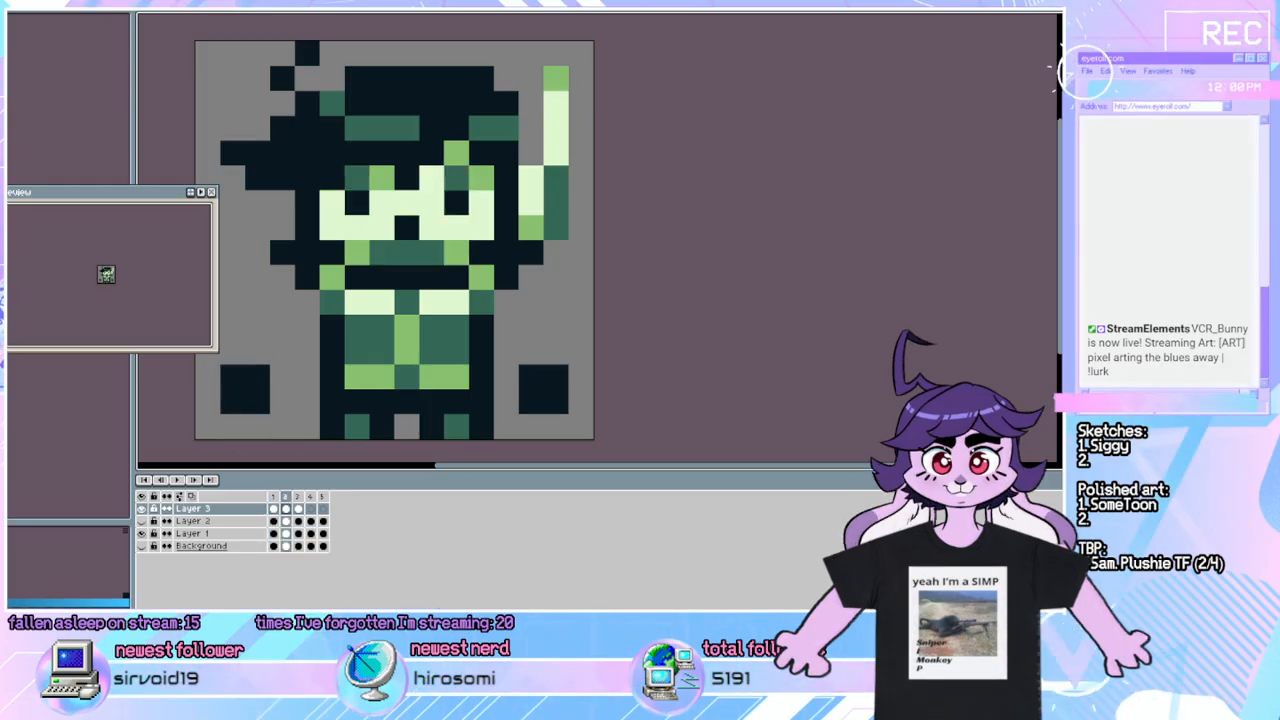
left_click(193, 497)
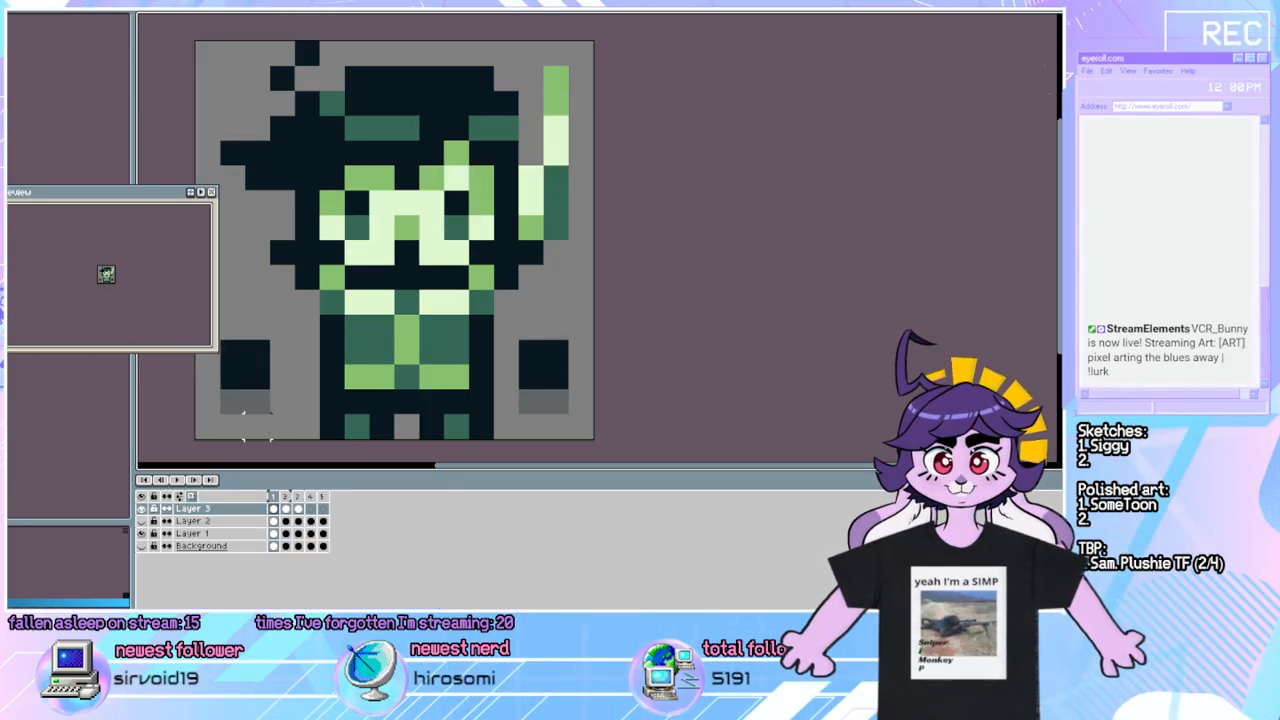
Try the left hand square one pixel higher and one pixel closer to the body in frame 2, and play the animation.
left_click_drag(282, 402, 229, 354)
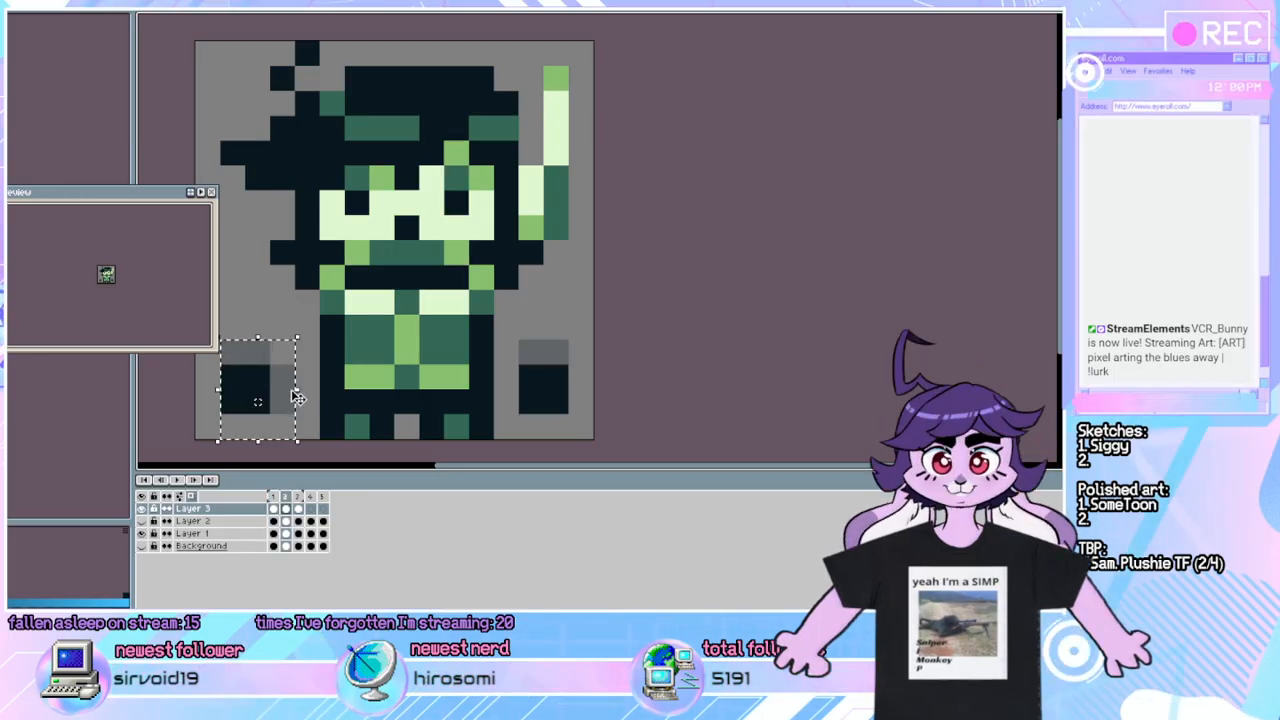
key("Up")
key("Right")
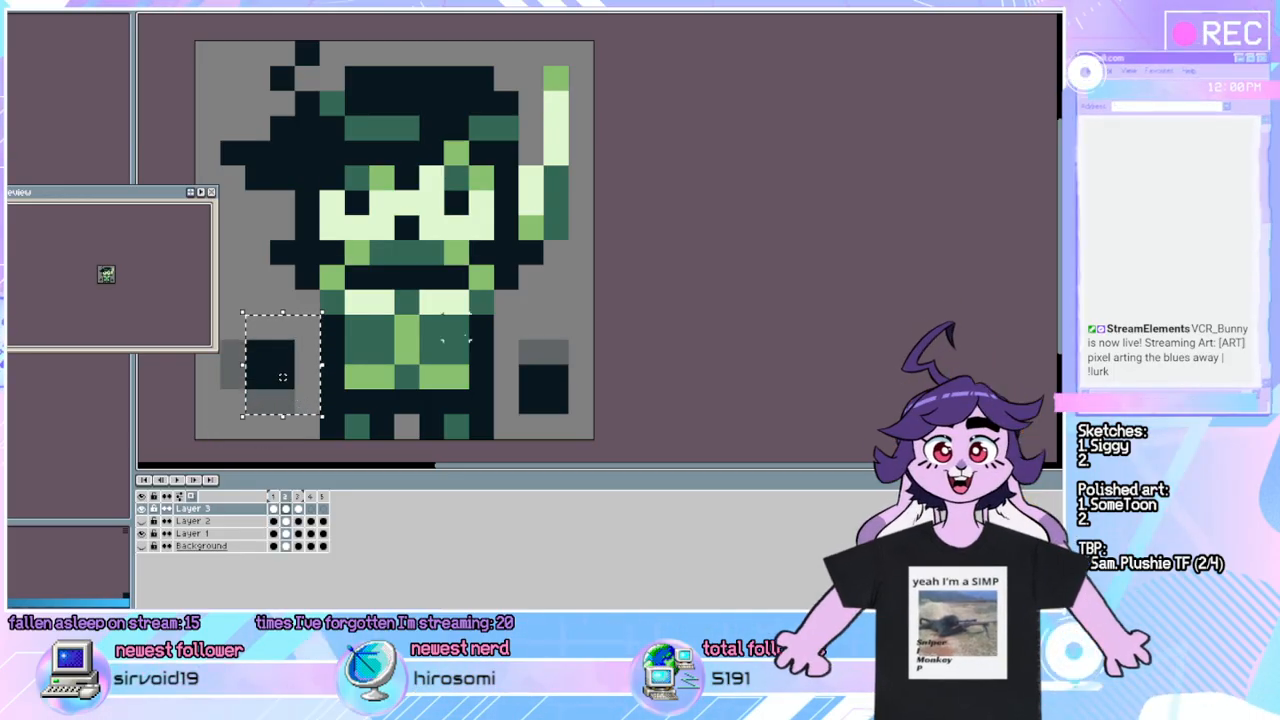
left_click(866, 244)
key("Left")
key("Down")
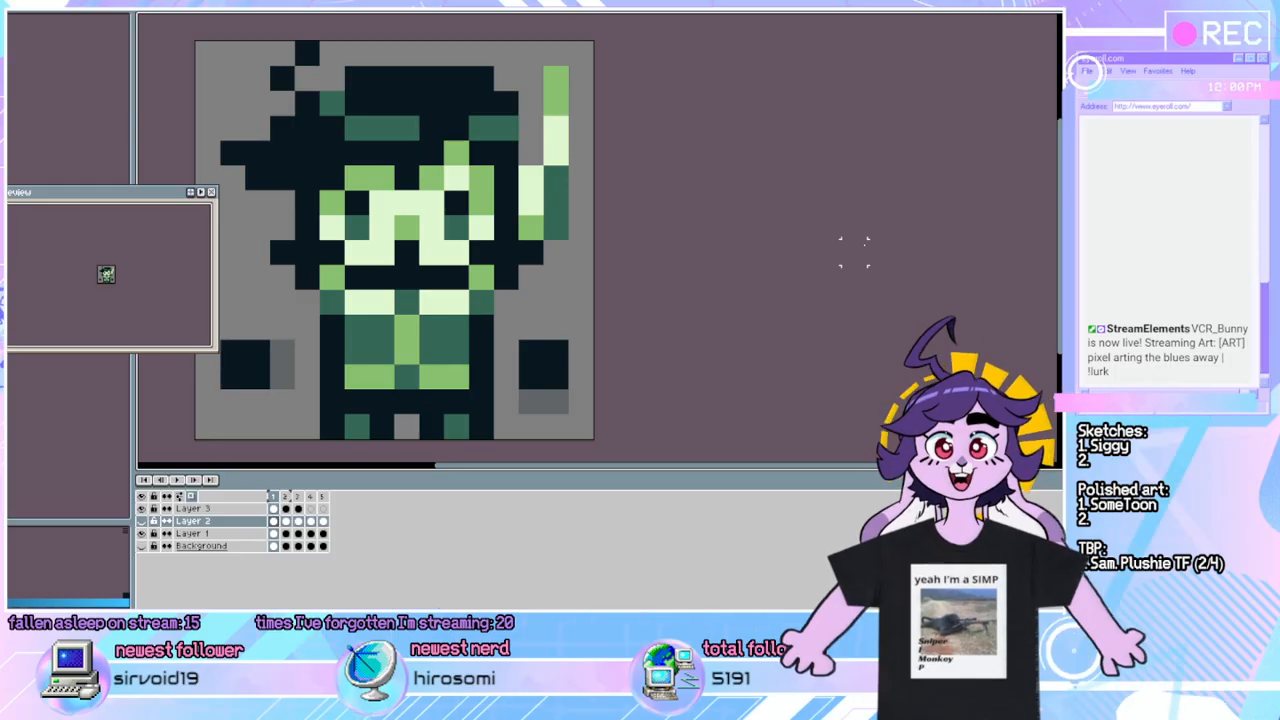
left_click(285, 498)
left_click(275, 499)
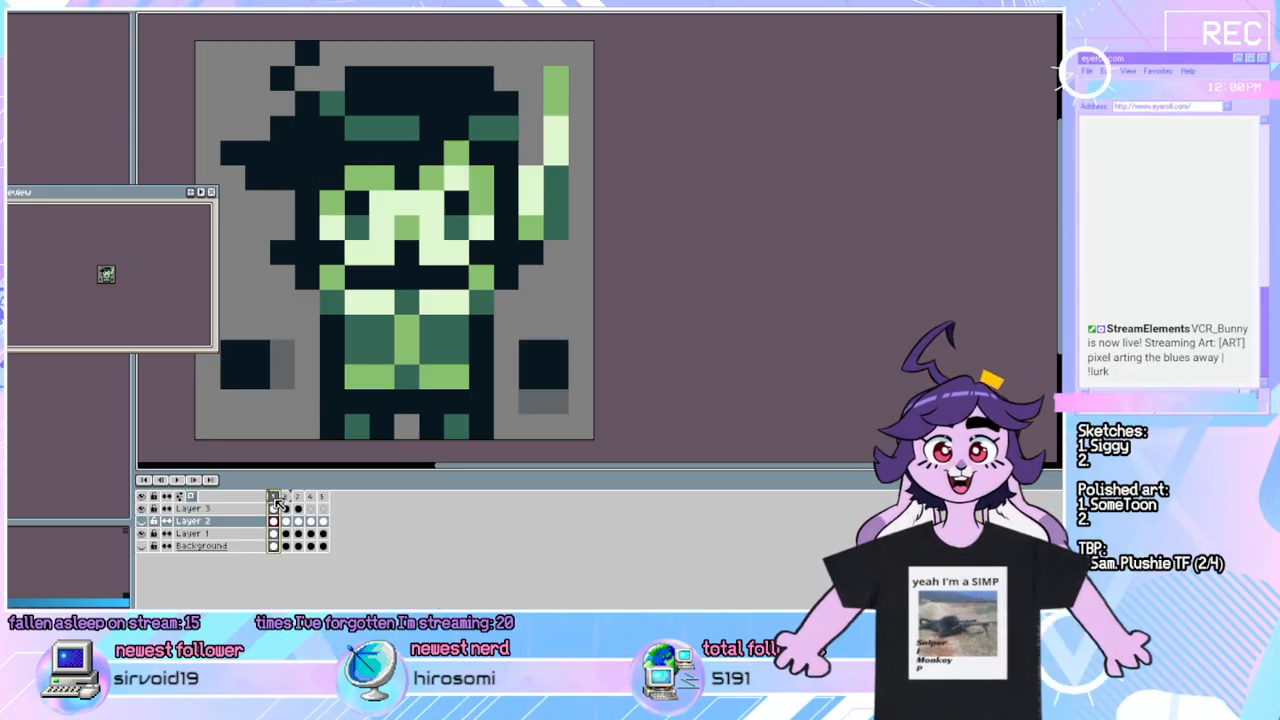
left_click(185, 481)
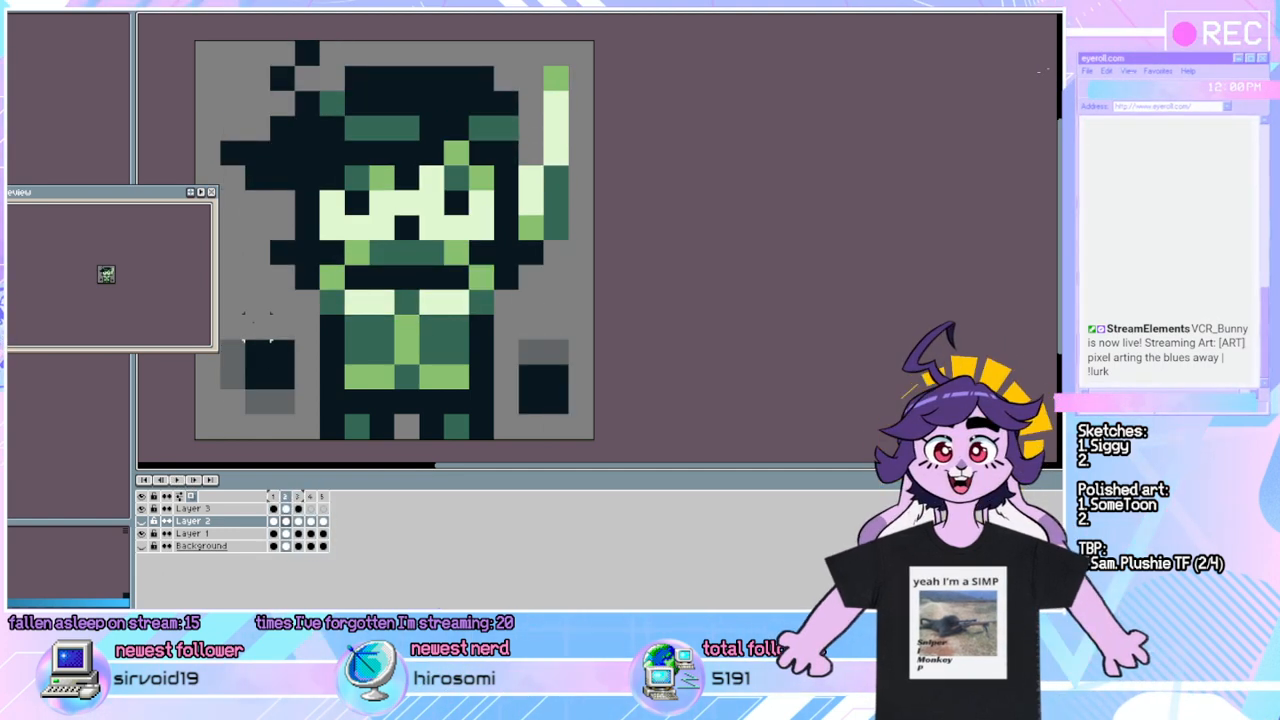
Move the left hand square on Layer 3 back one pixel outward and one pixel down in frame 2, and compare the frames.
left_click_drag(243, 313, 297, 415)
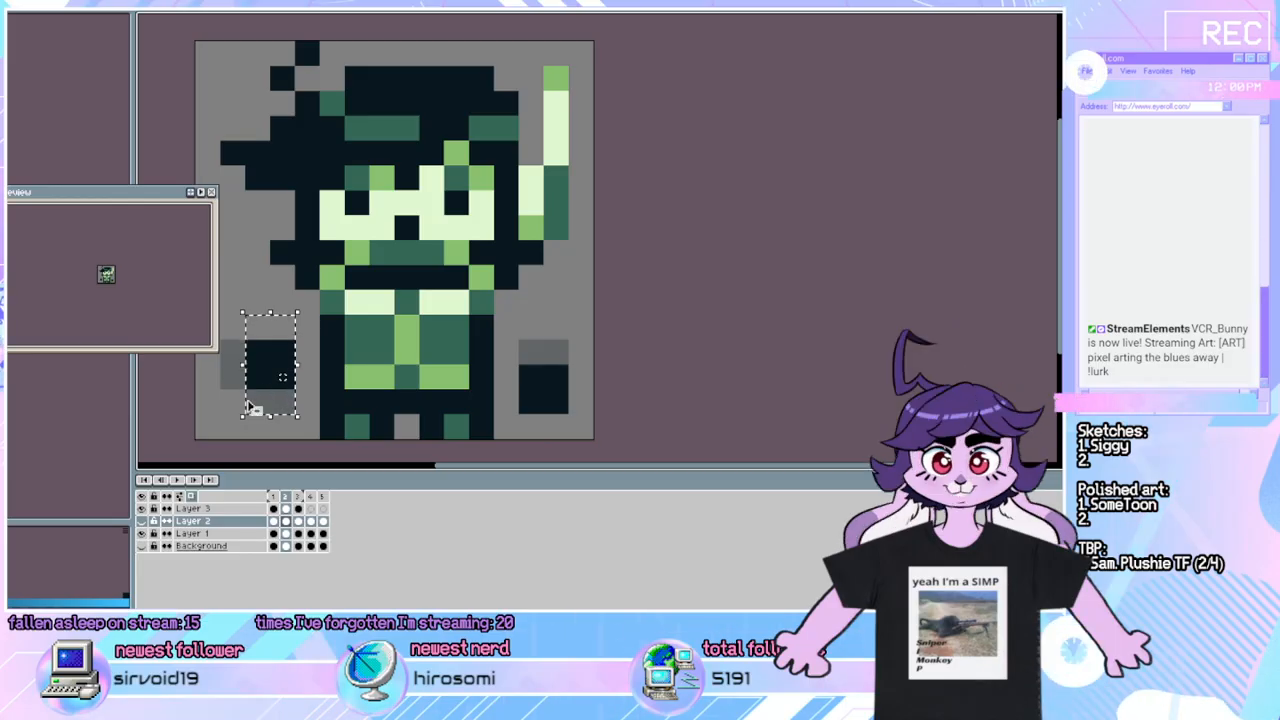
left_click(292, 510)
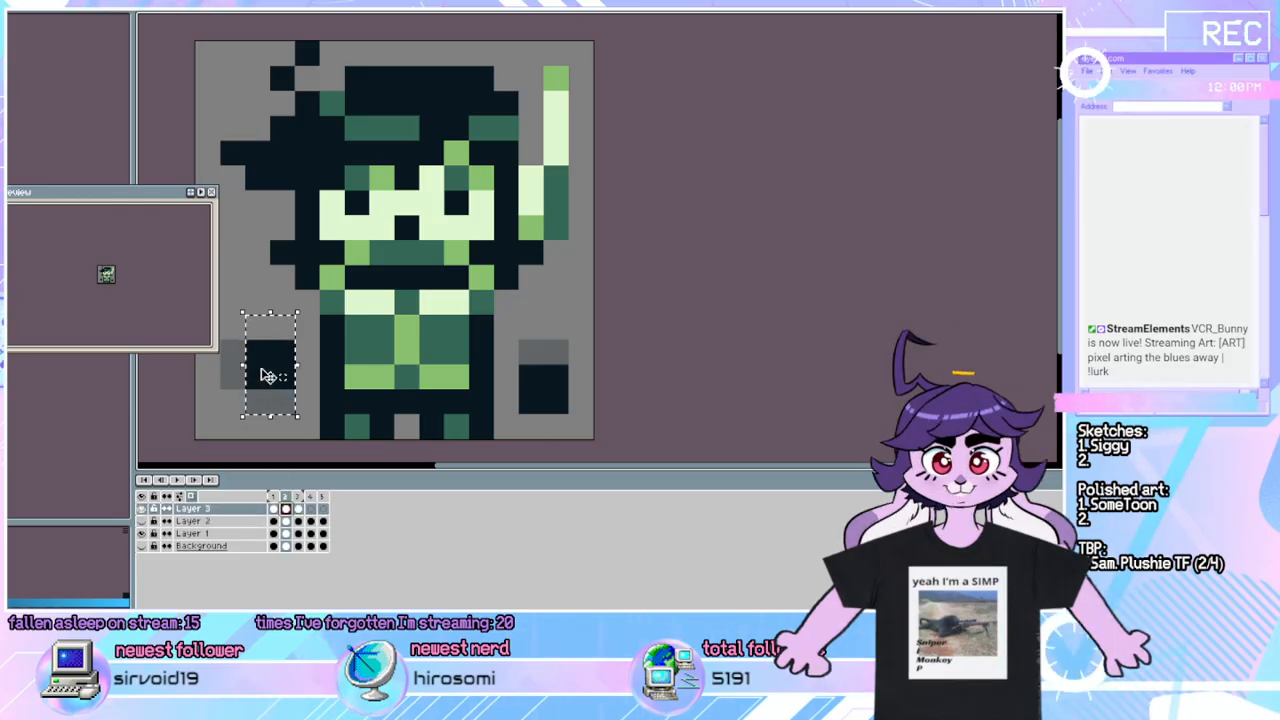
left_click_drag(247, 387, 241, 397)
key("period")
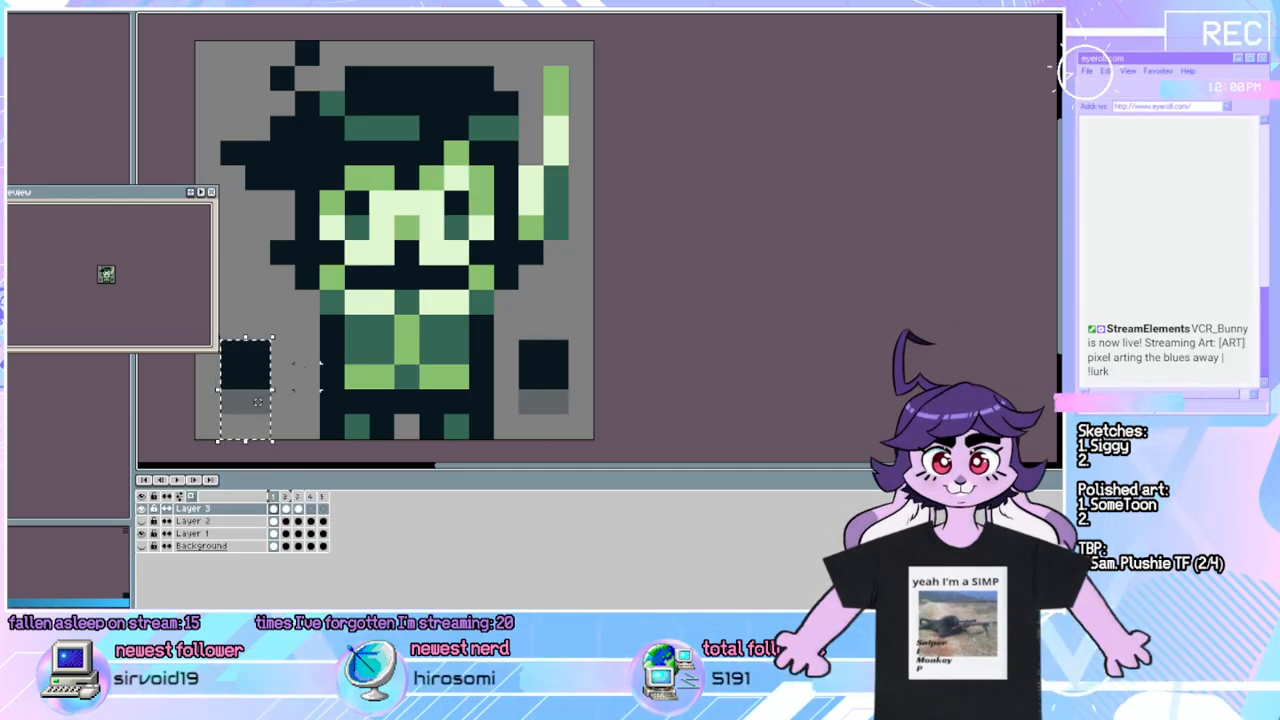
key("period")
key("period")
key("period")
key("period")
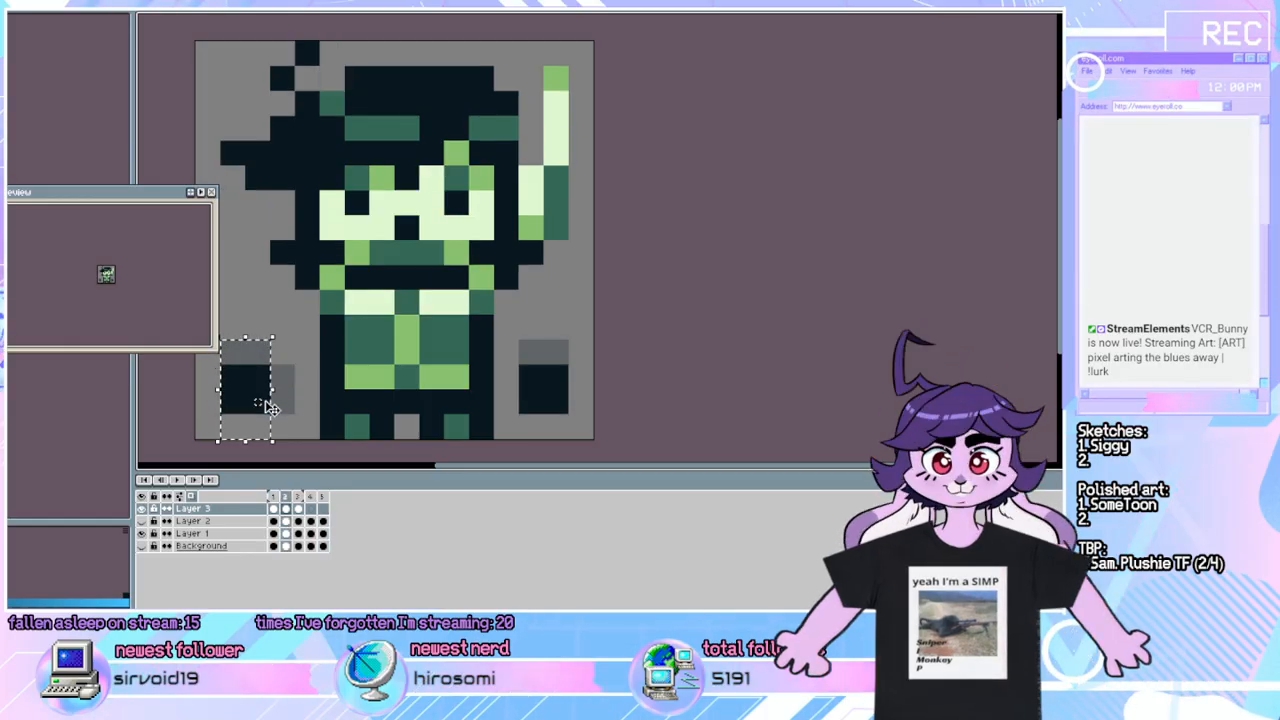
Shift the lower half of the left hand square one pixel toward the body in frame 2, and compare the frames.
left_click_drag(282, 427, 237, 398)
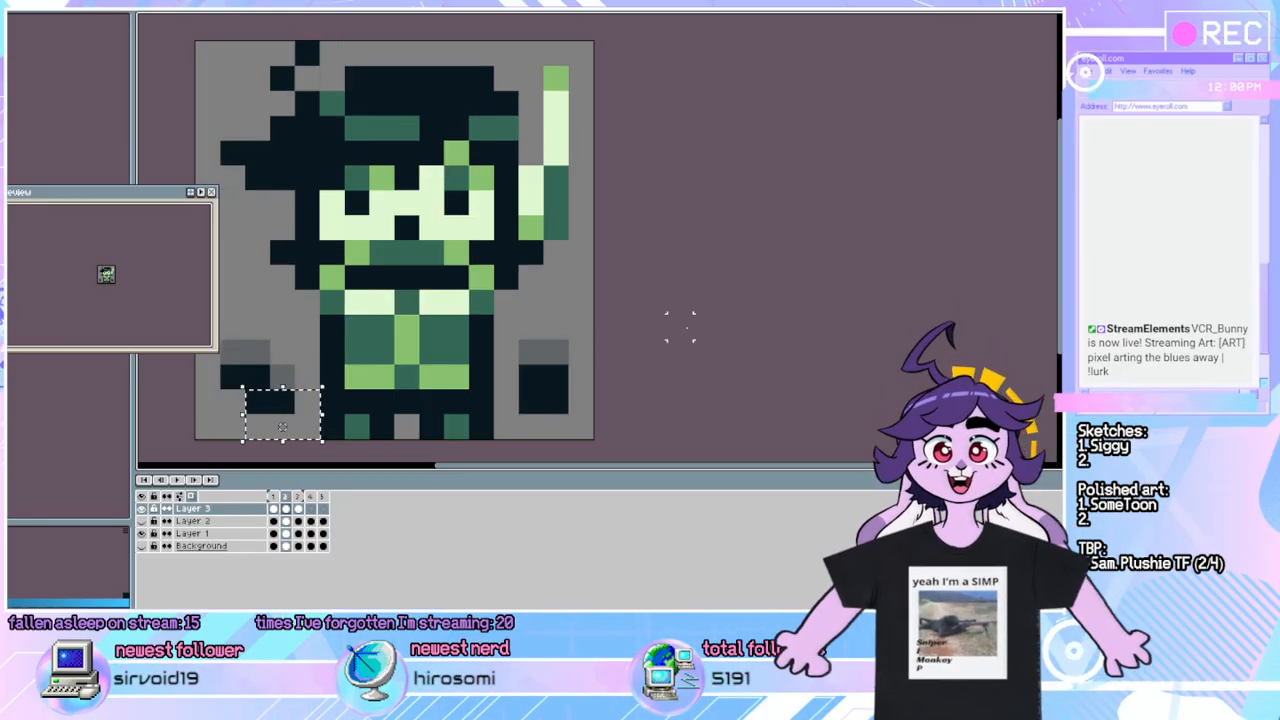
key("ctrl+d")
key("Left")
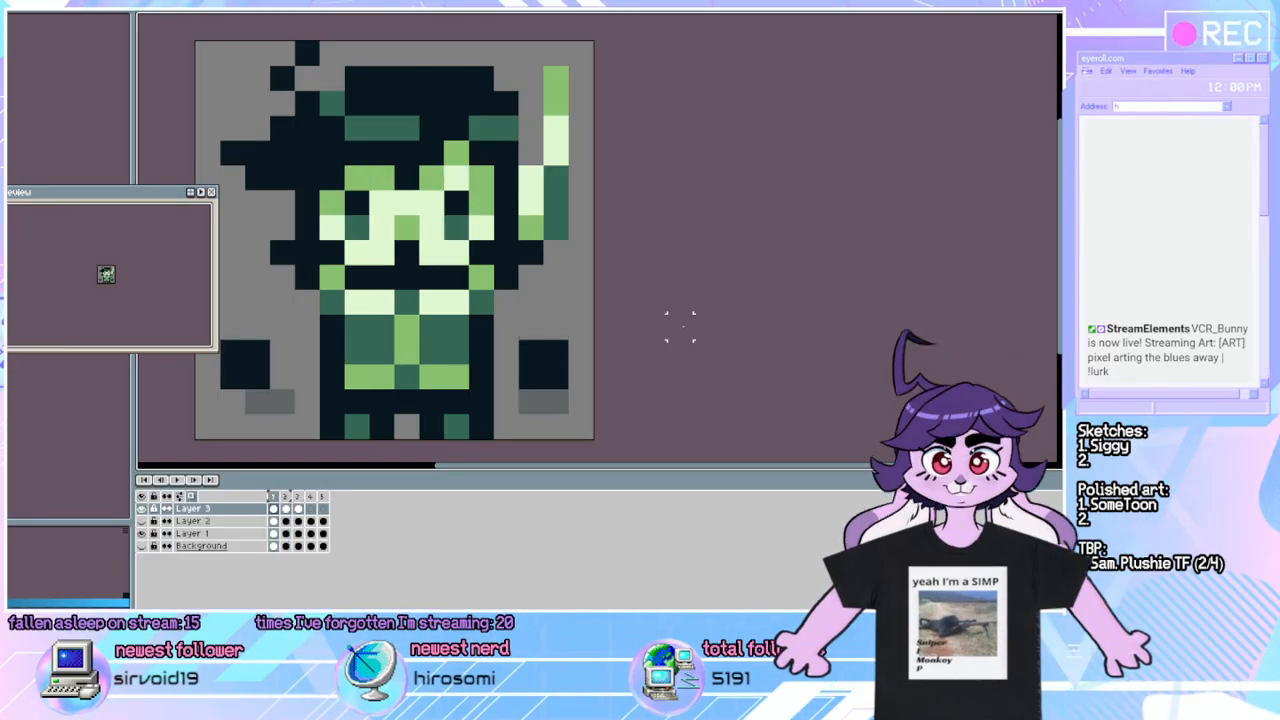
key("Right")
key("Right")
key("Left")
key("Left")
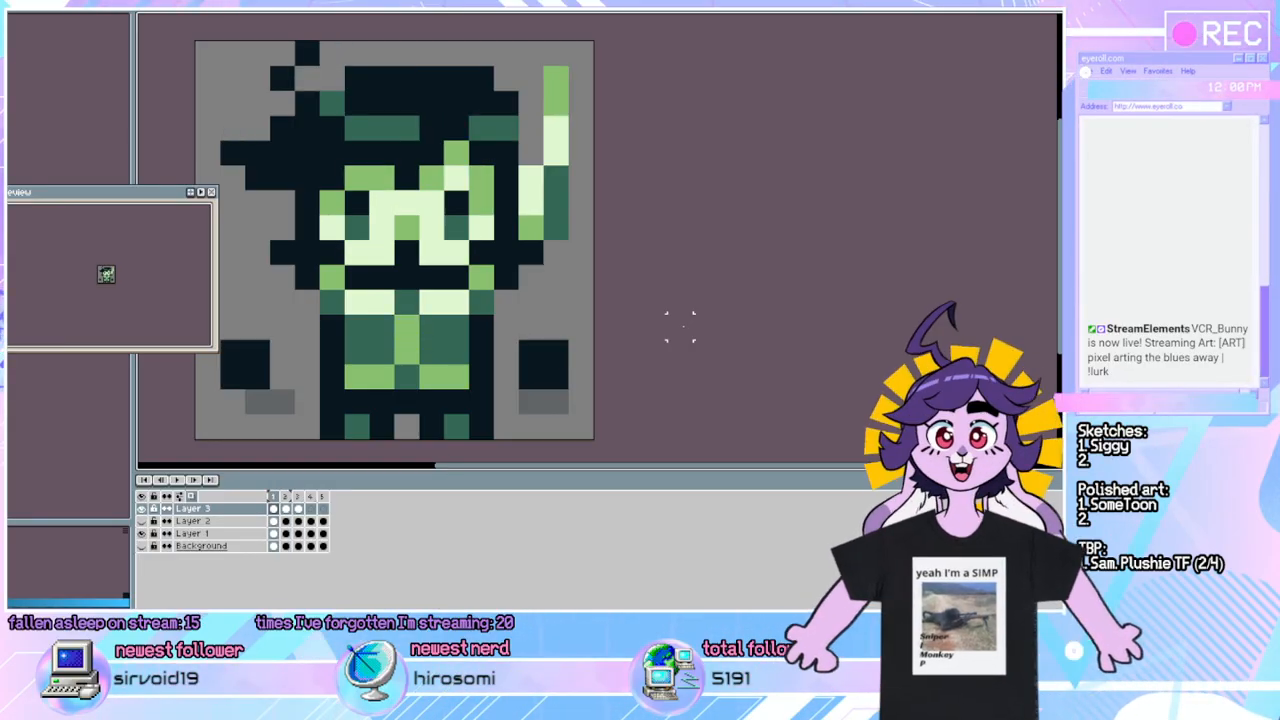
key("Left")
key("Right")
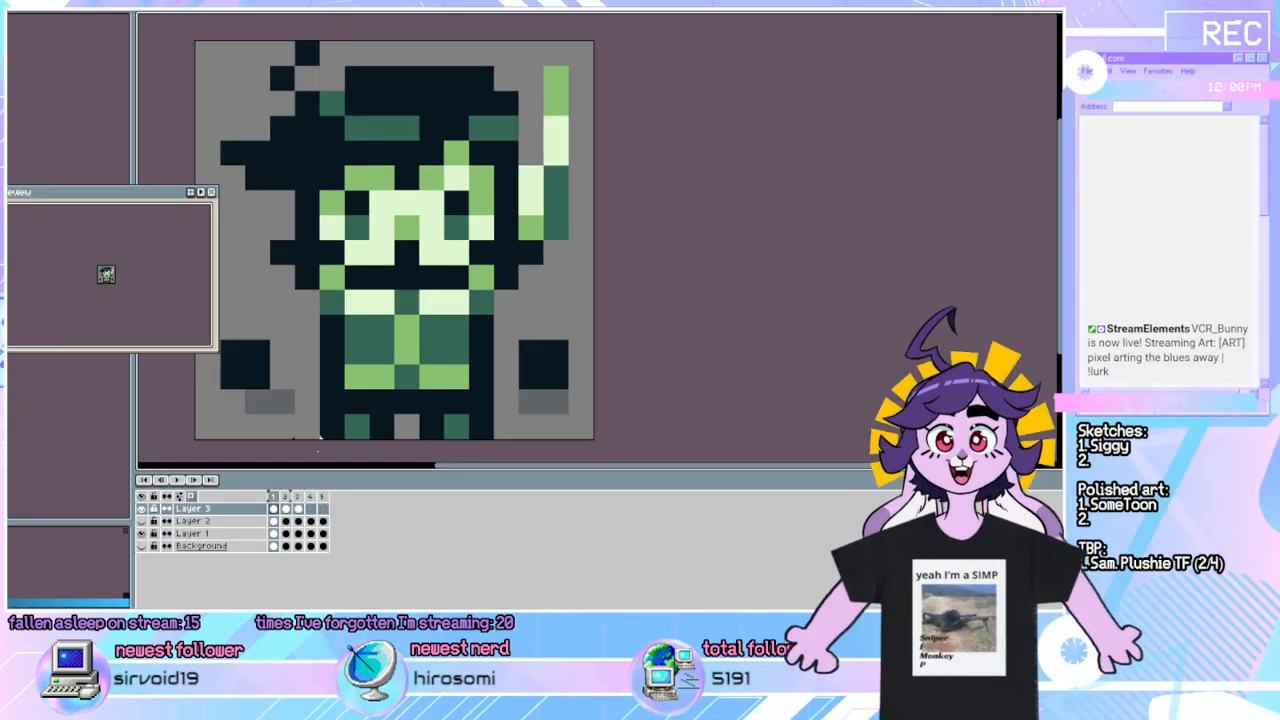
Play the animation, and try shifting the upper half of the left hand square one pixel toward the body in frame 2.
left_click(176, 481)
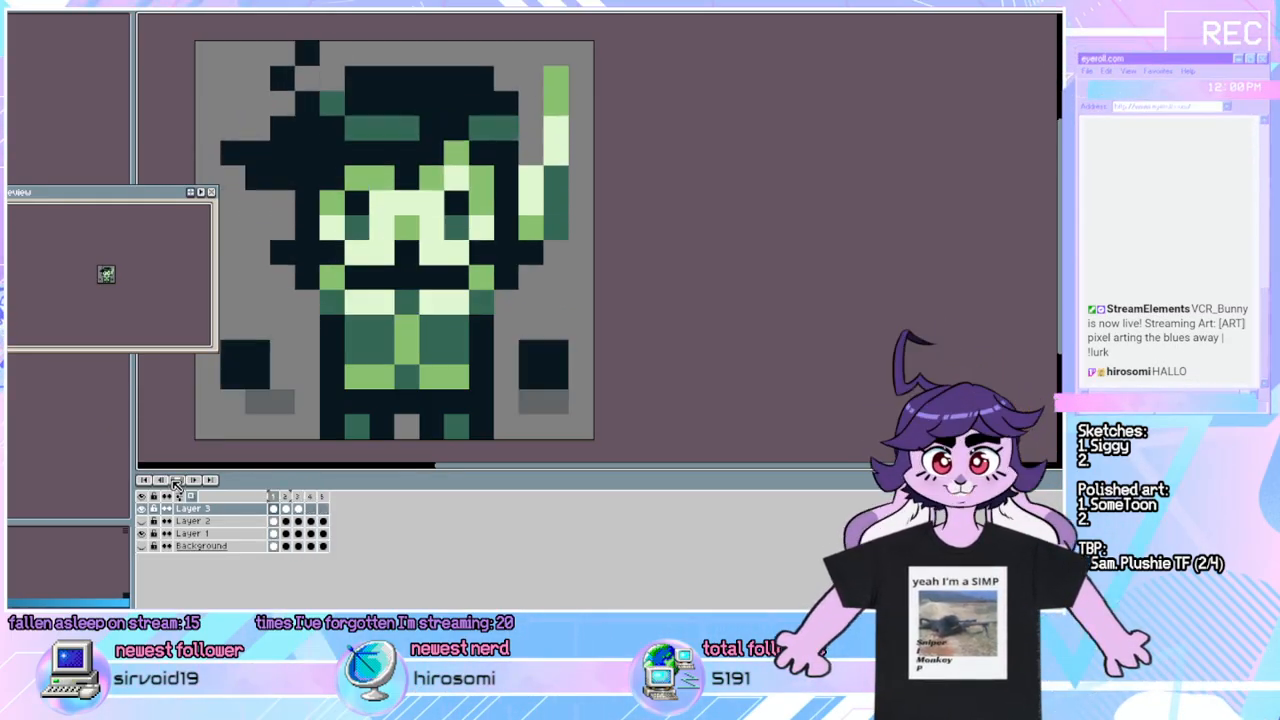
left_click(273, 398)
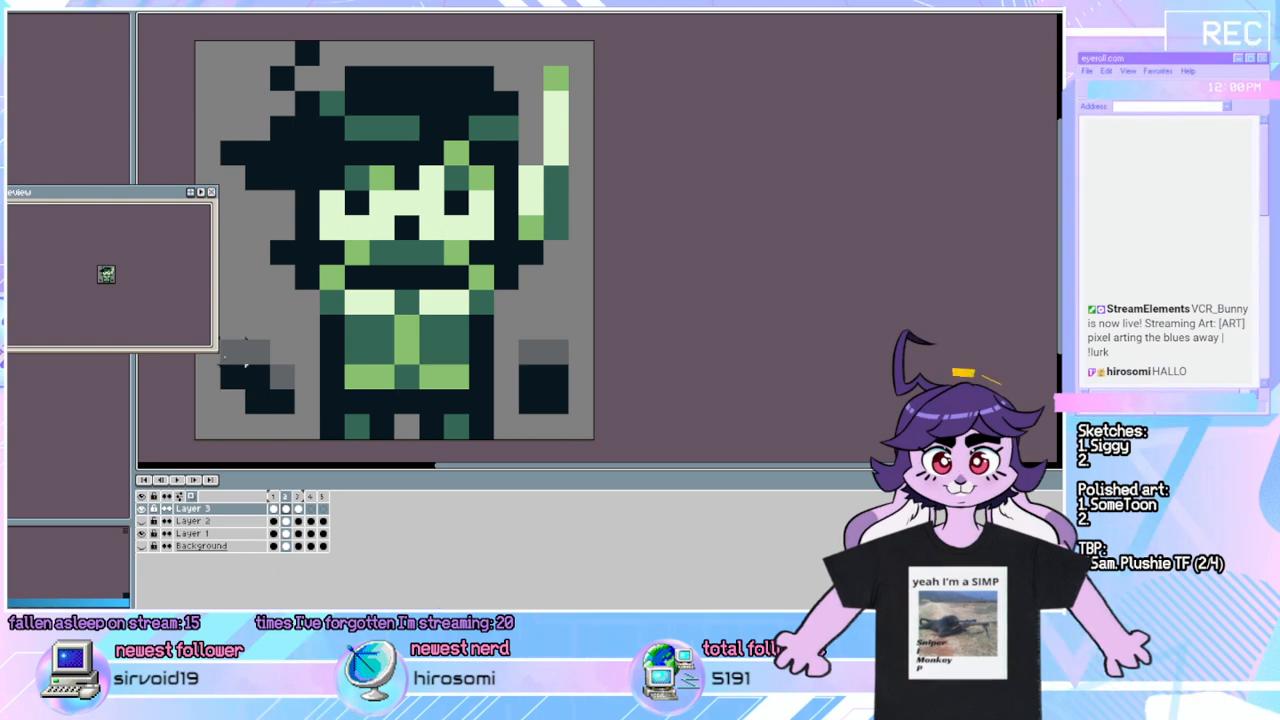
key("Right")
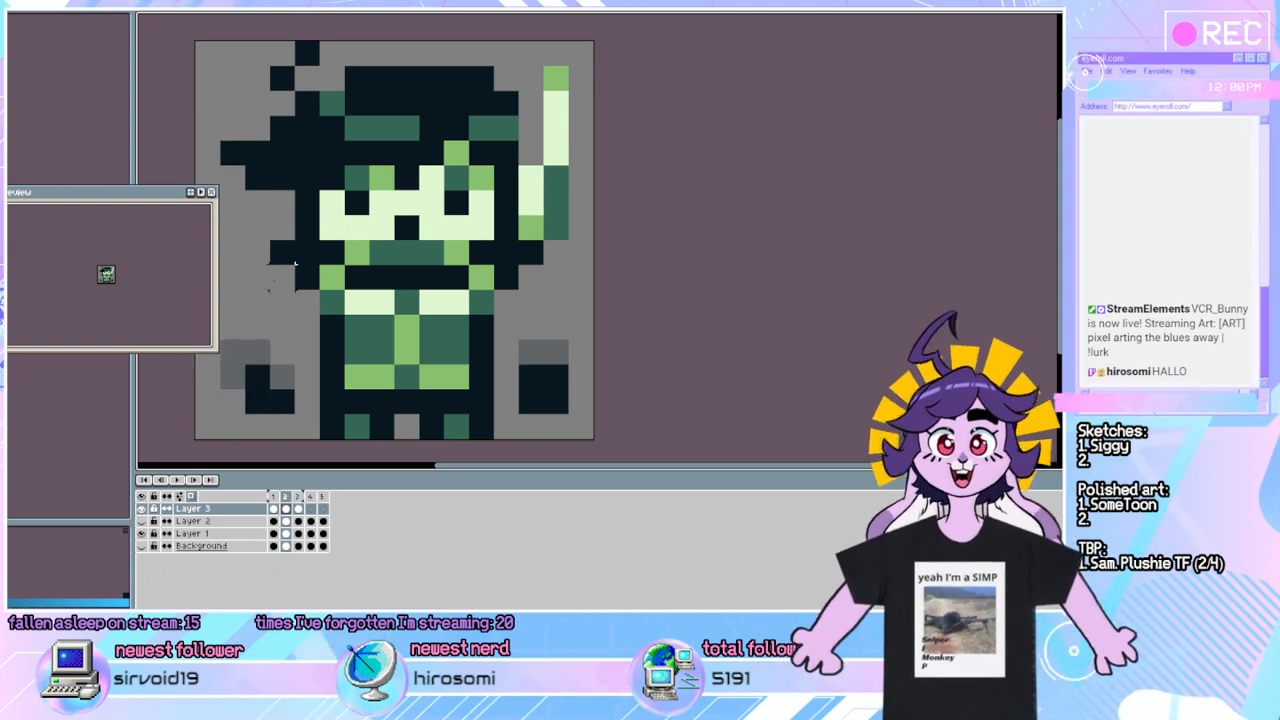
left_click(179, 480)
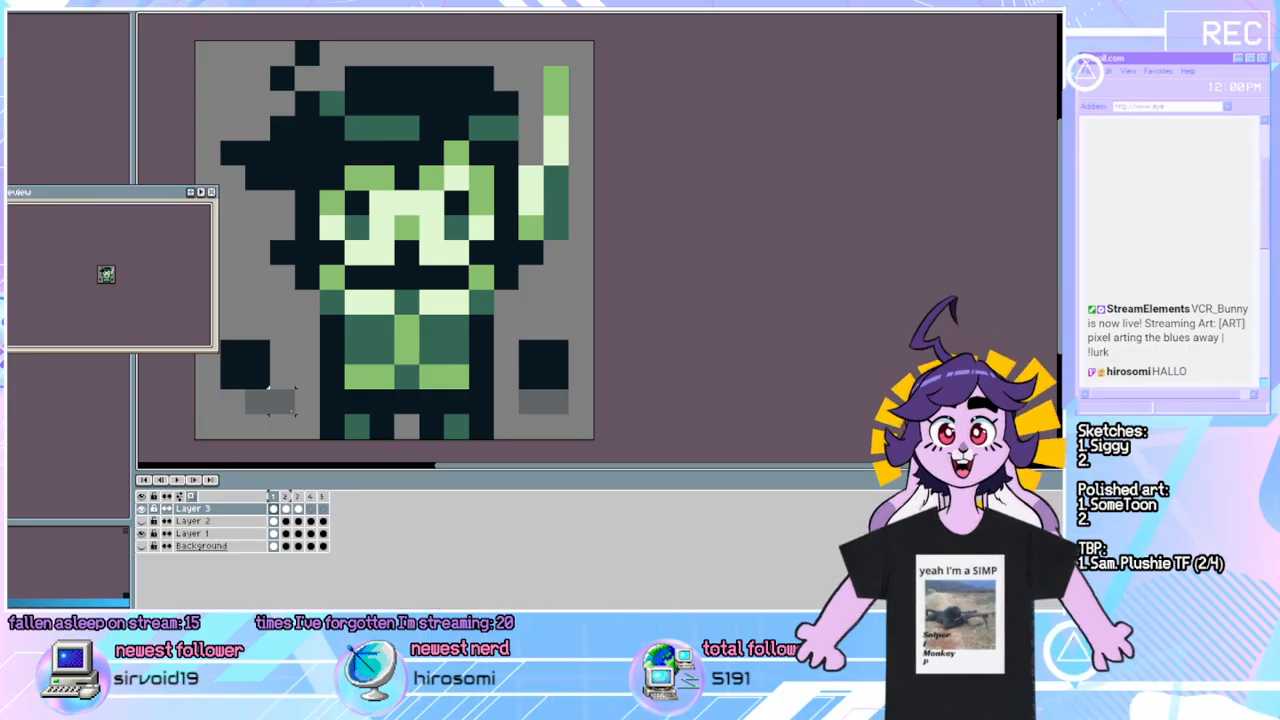
Copy frame 1's left hand square into frame 2, placed one pixel closer to the body and one lower, and review the motion.
left_click_drag(220, 313, 297, 415)
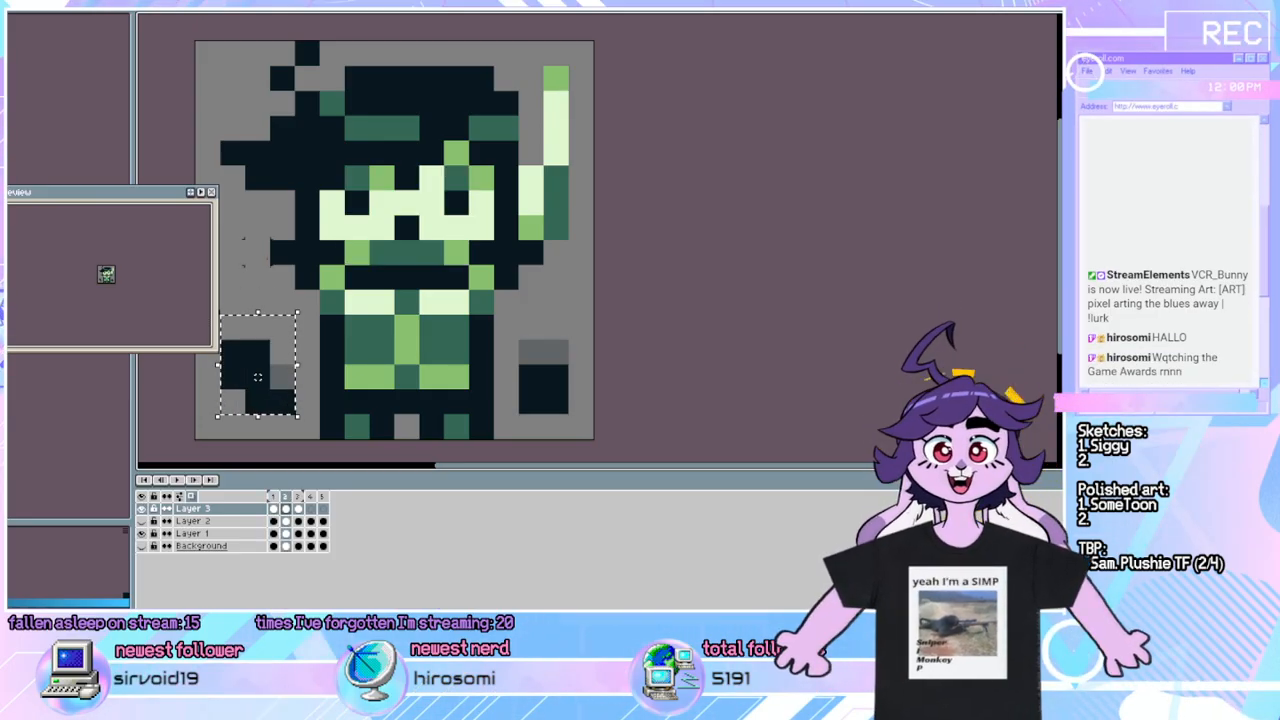
left_click_drag(257, 377, 282, 402)
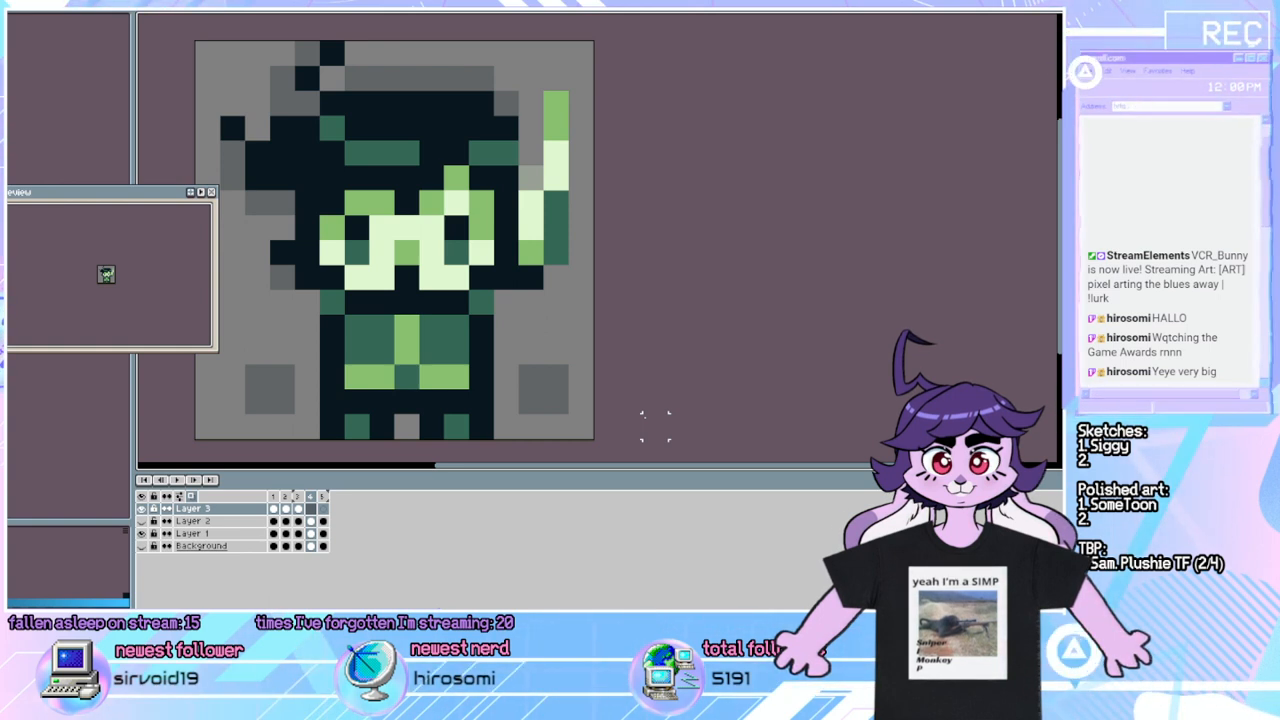
key("space")
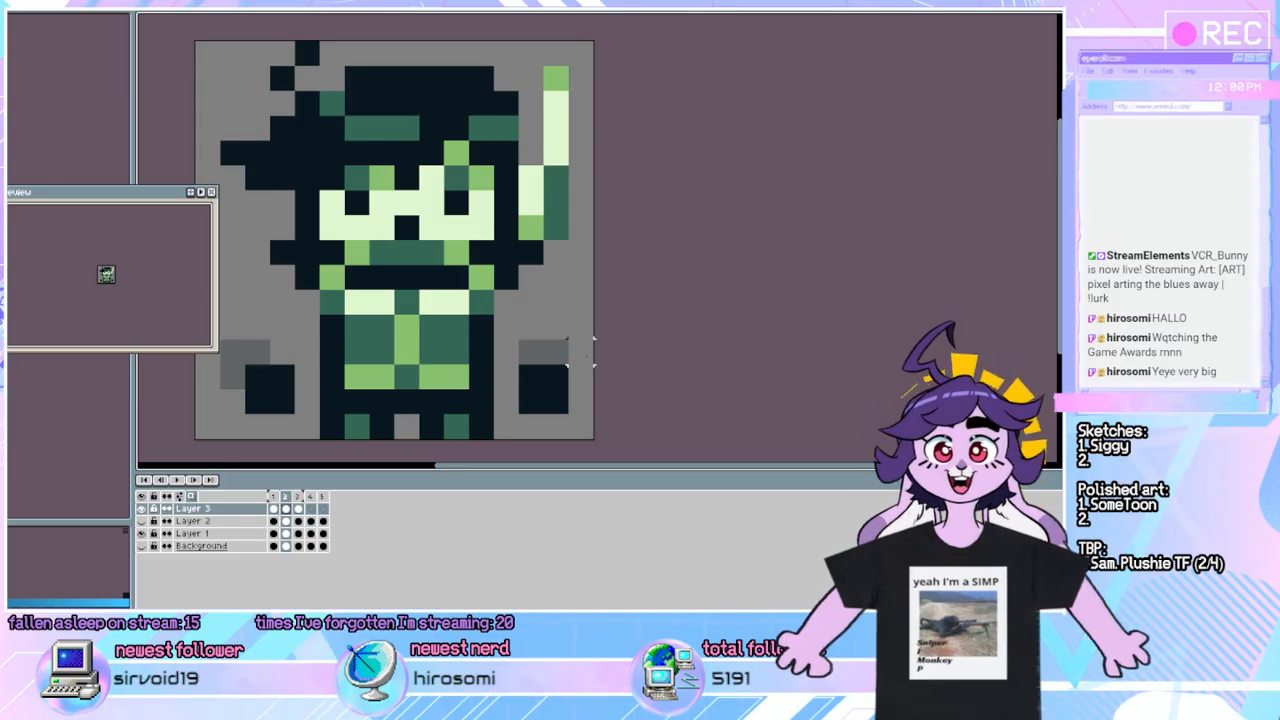
key("Left")
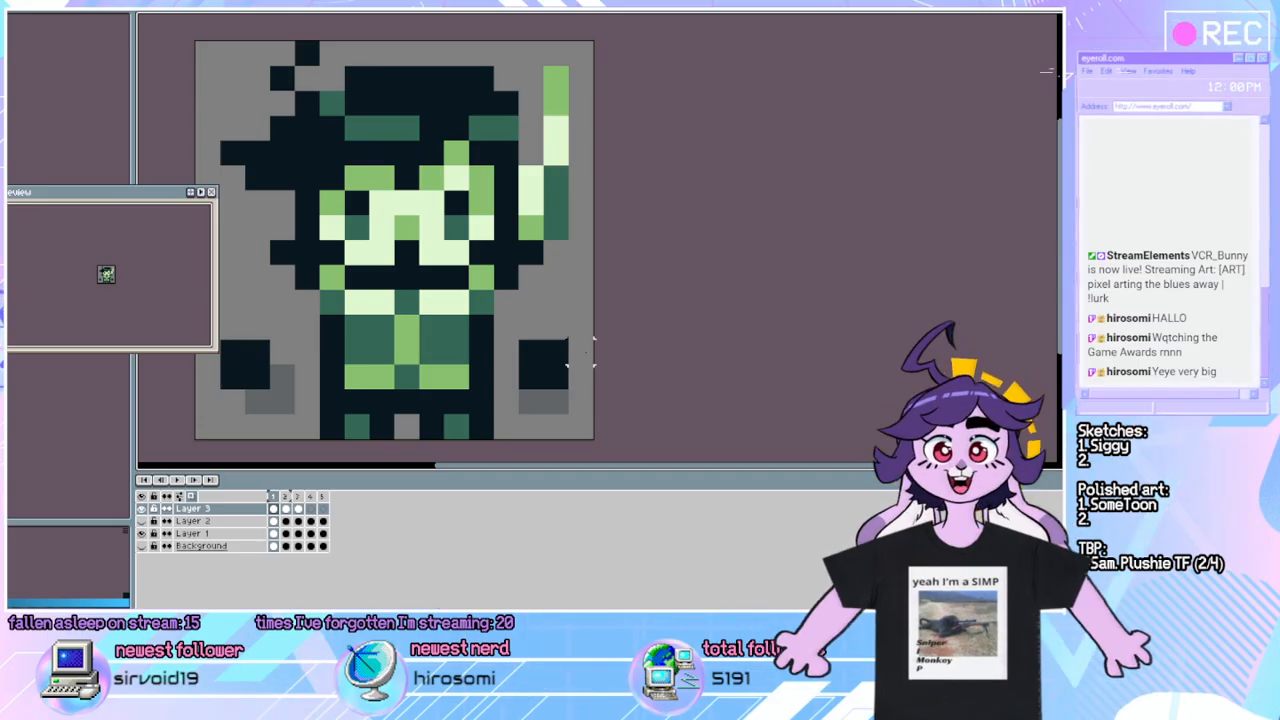
key("Right")
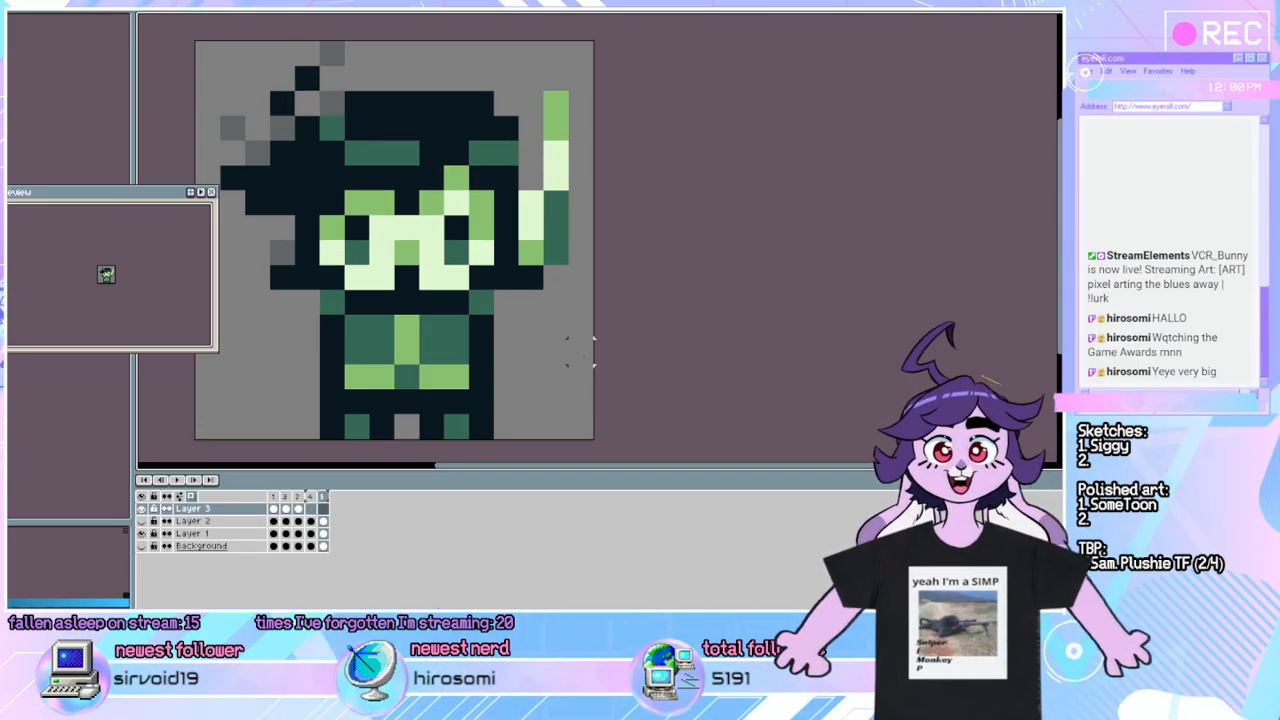
key("Left")
key("Right")
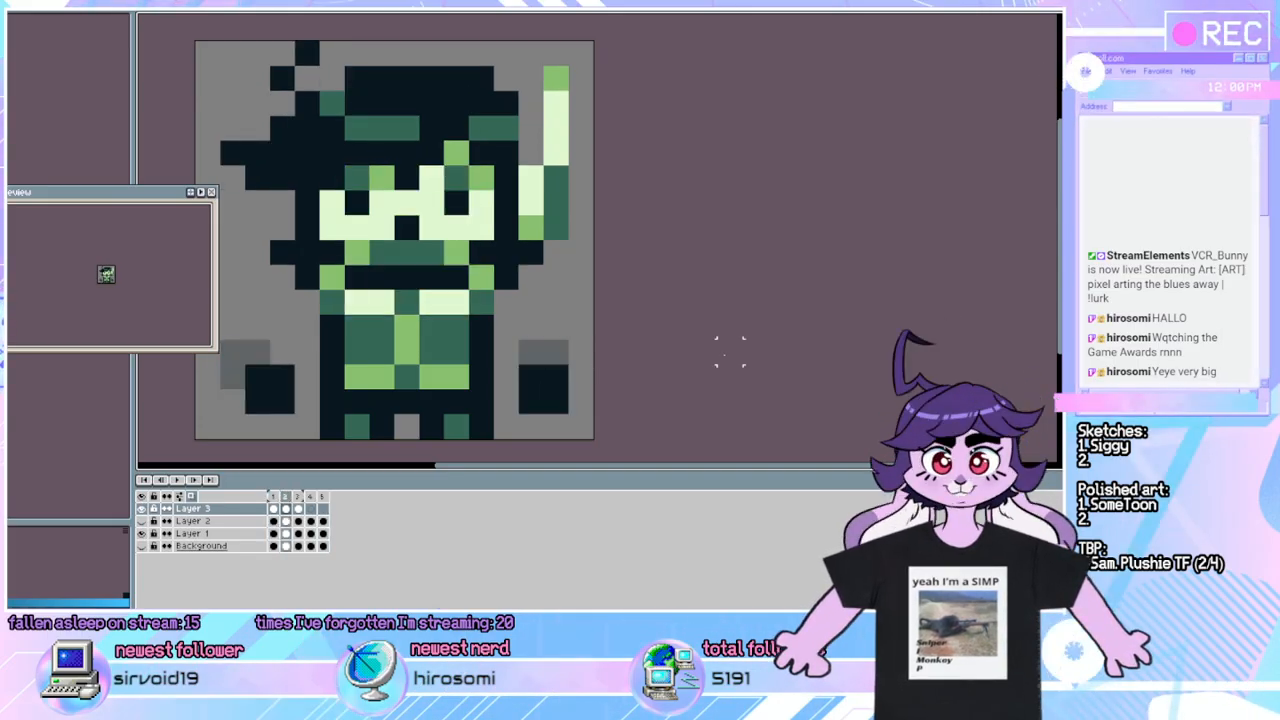
Play the animation without onion skinning, first with Layer 3's hand squares, and again with Layer 2's detailed hands shown instead.
key("Right")
key("Right")
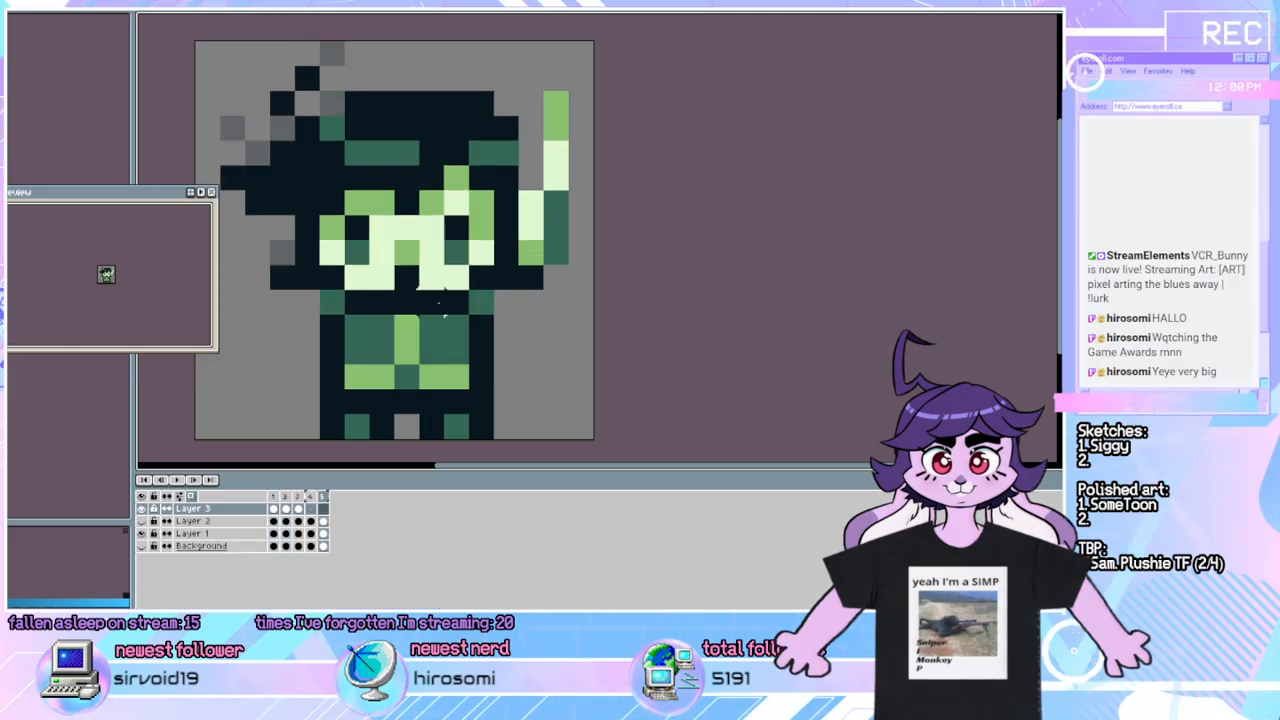
left_click(176, 484)
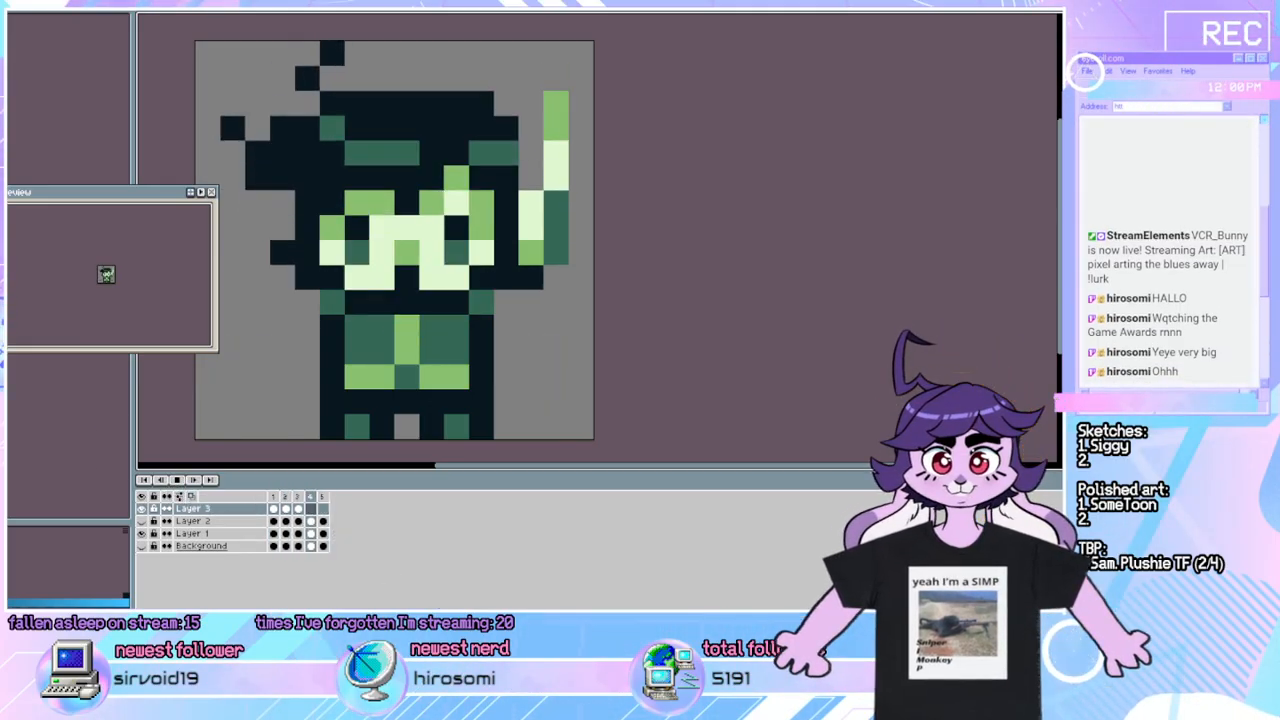
left_click(177, 481)
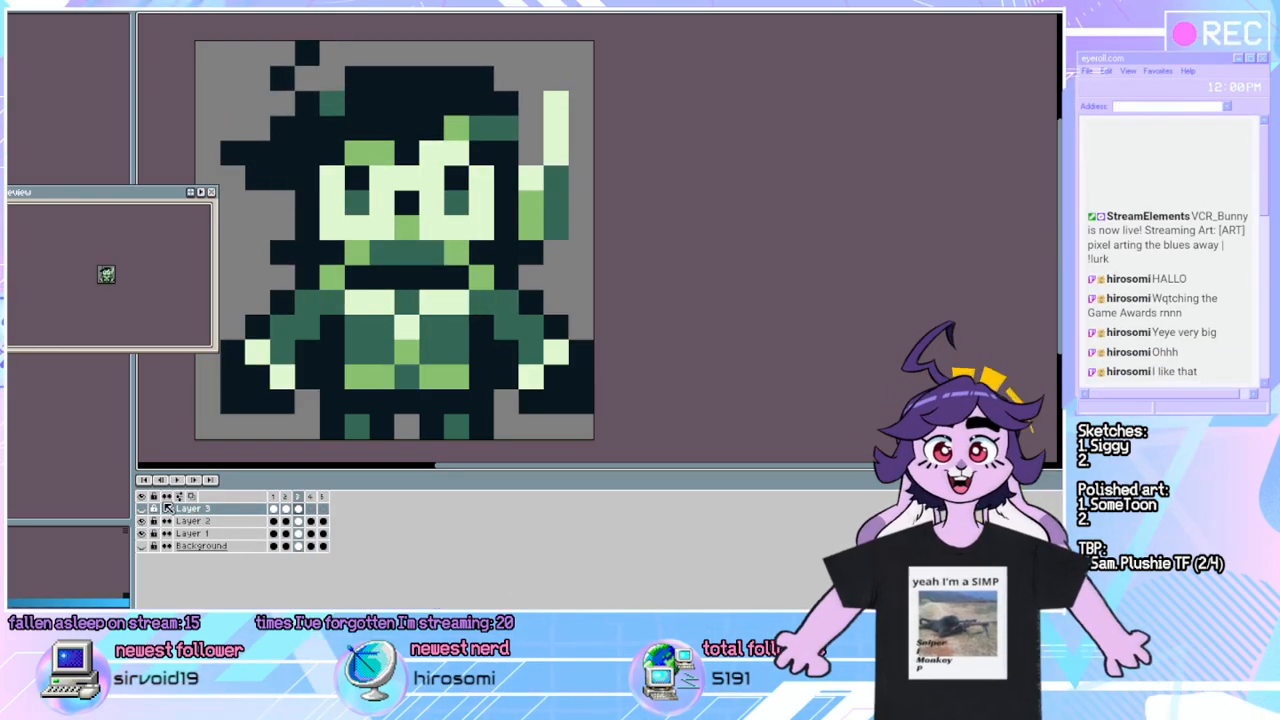
left_click(177, 481)
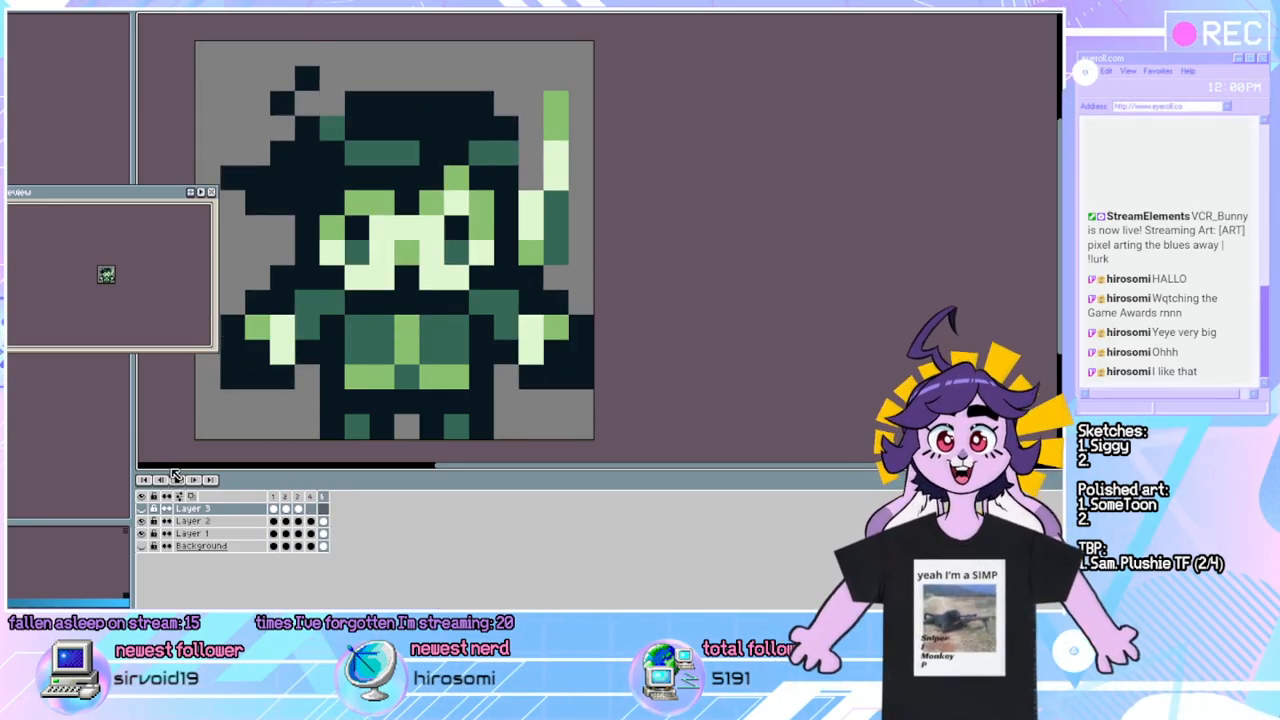
left_click(177, 481)
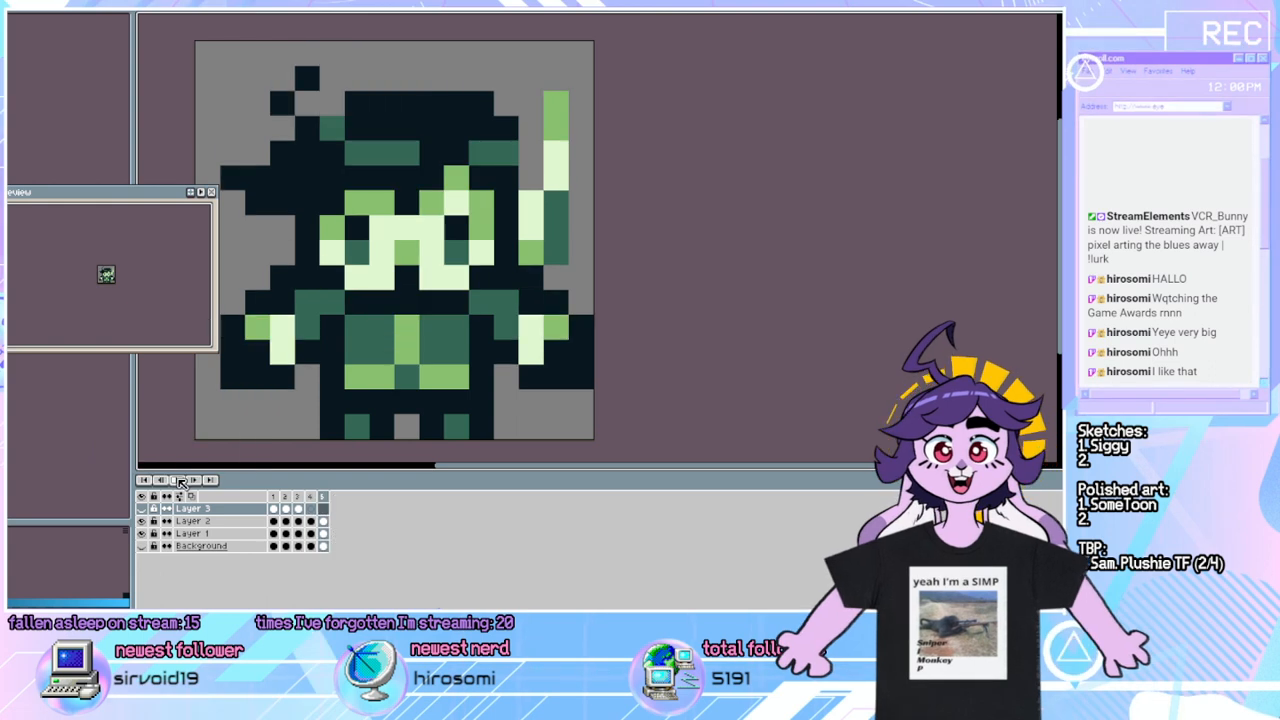
Hide Layer 2 and compare the head and body poses in neighbouring frames without any hands.
left_click(144, 521)
key("Left")
key("Left")
key("Left")
key("Left")
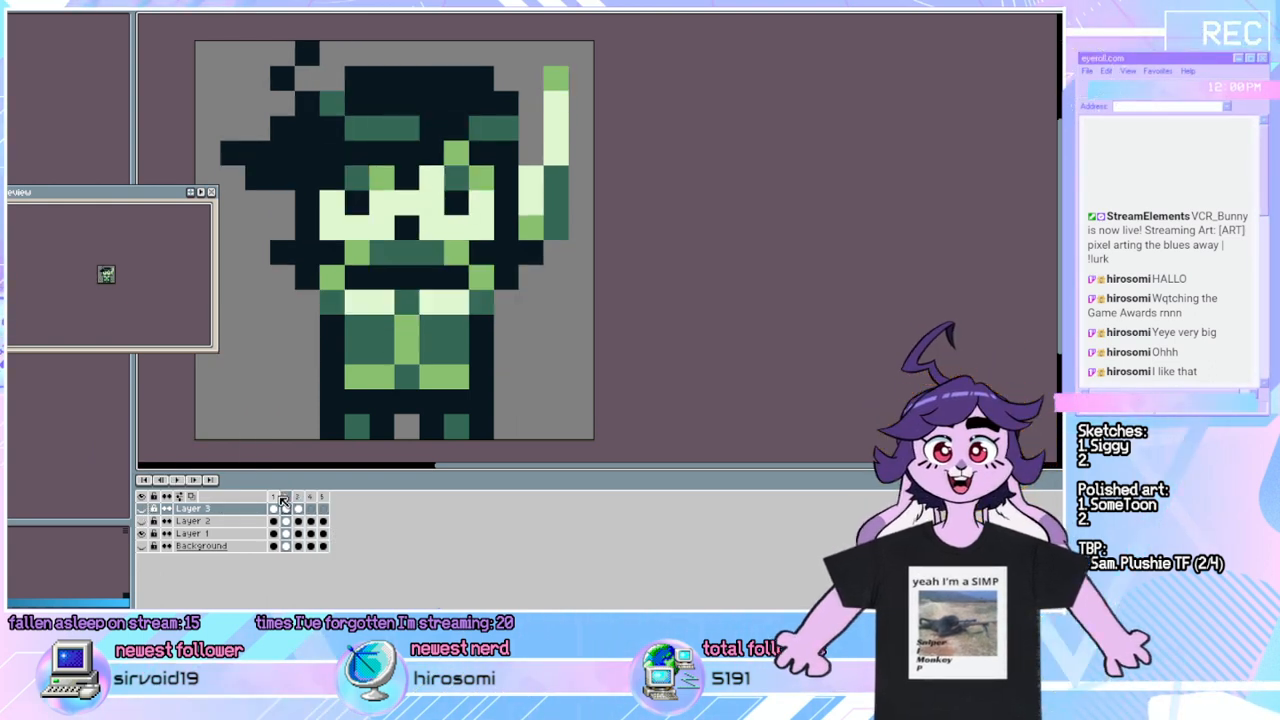
key("Right")
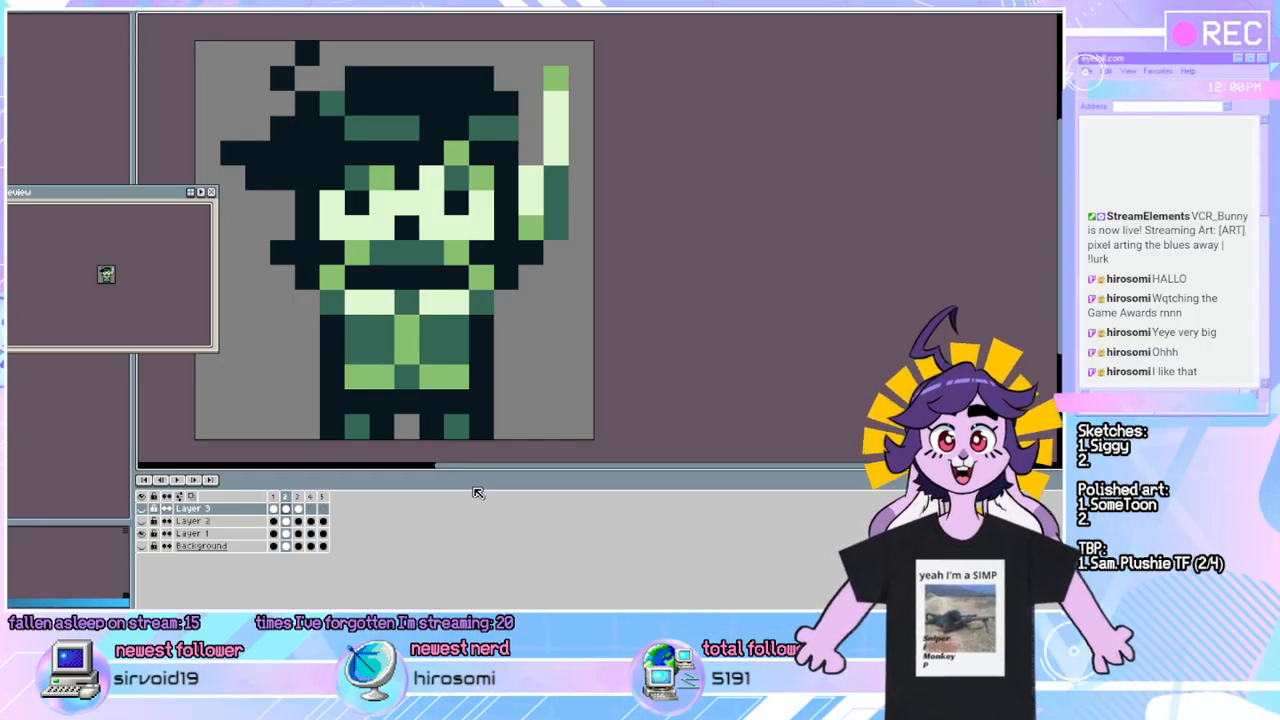
key("Right")
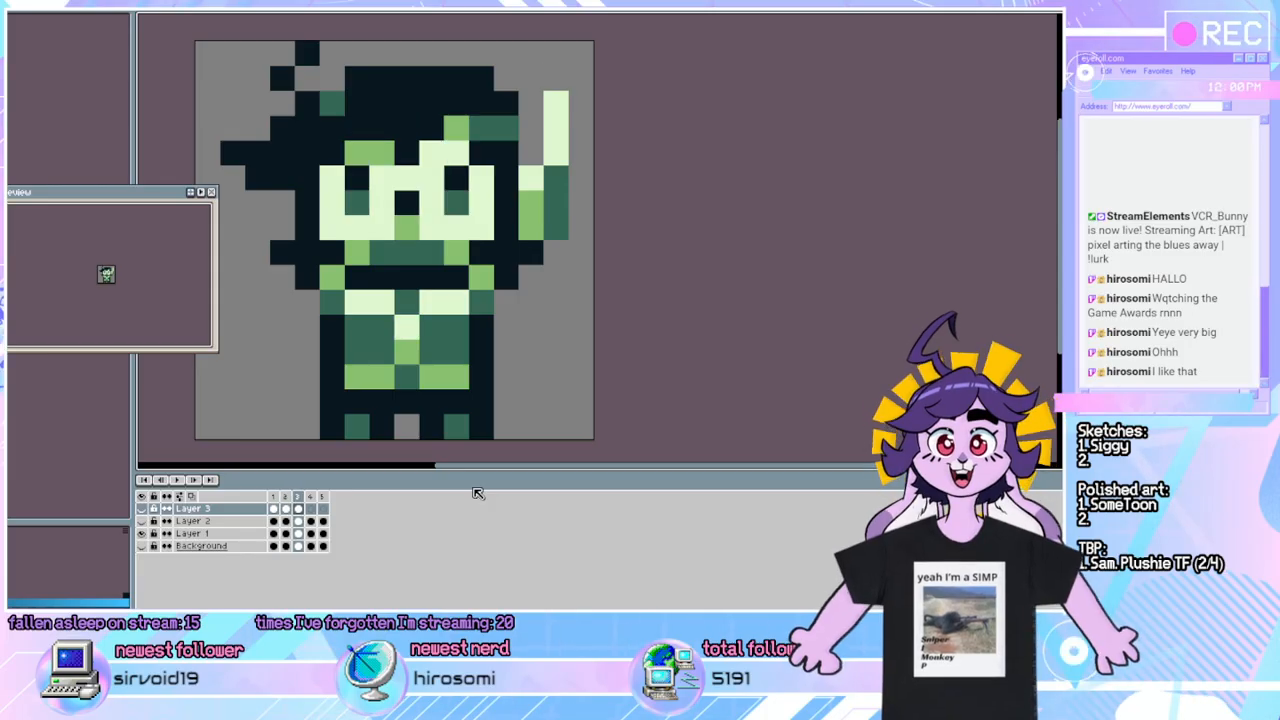
key("Right")
key("Left")
key("Left")
key("Right")
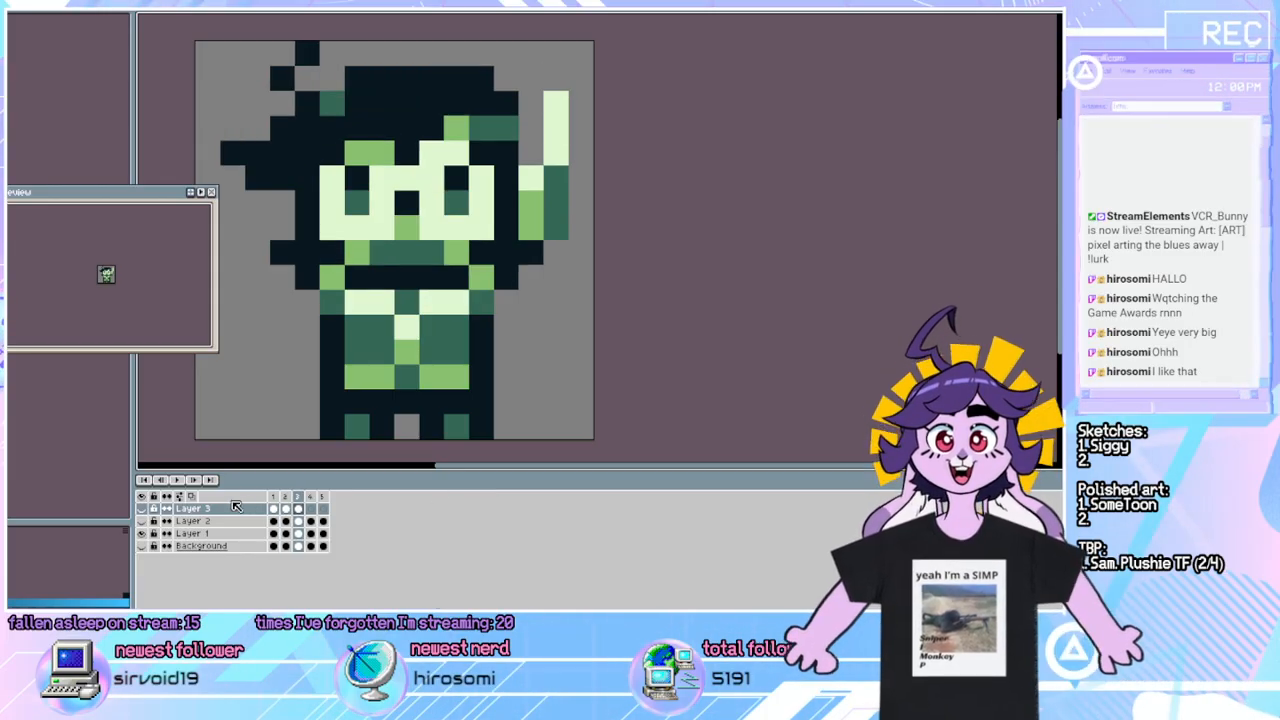
key("Left")
Show Layer 3 again and compare the hand square positions against the body across the frames.
left_click(142, 510)
key("Left")
key("Right")
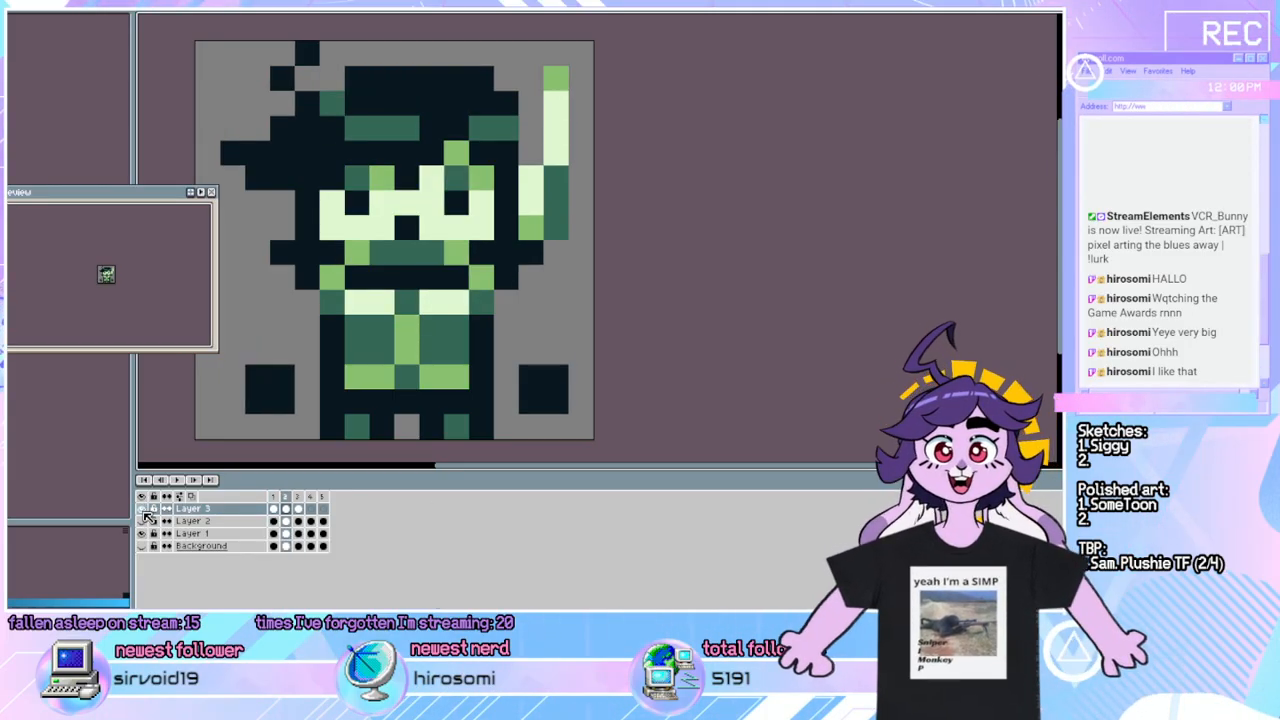
key("Right")
key("Left")
key("Left")
key("Right")
key("Right")
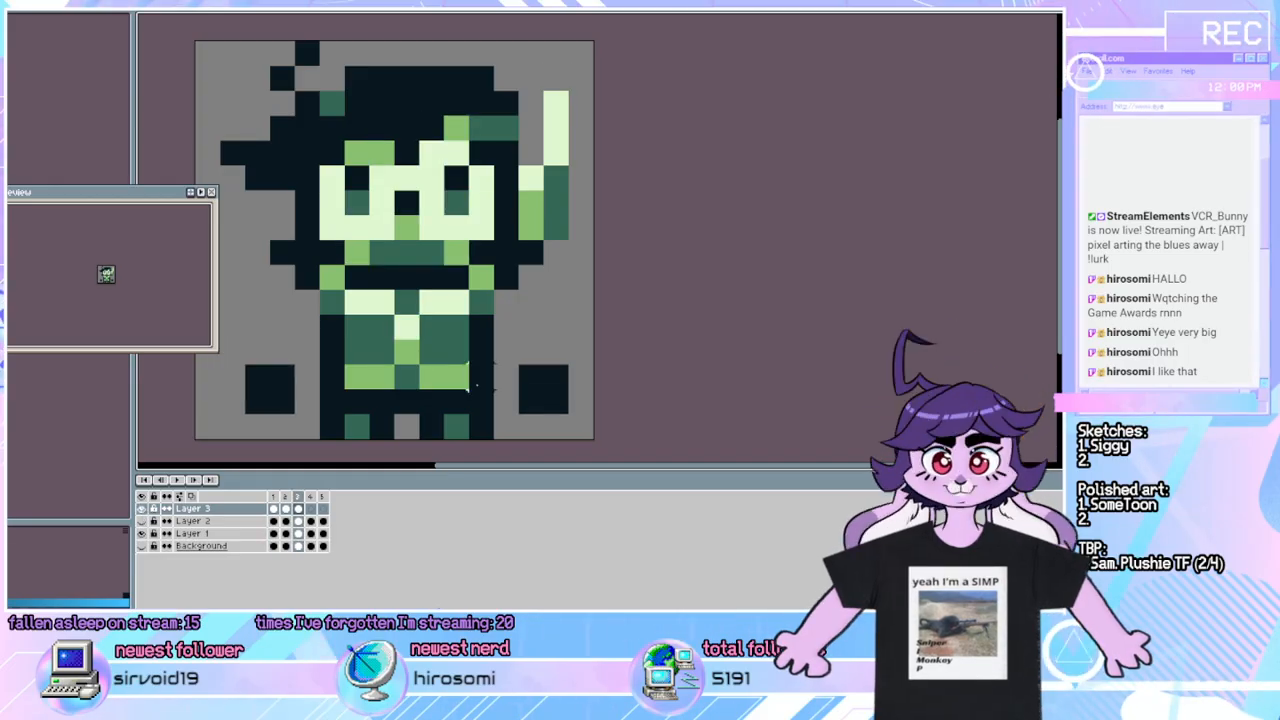
key("Left")
key("Left")
key("Right")
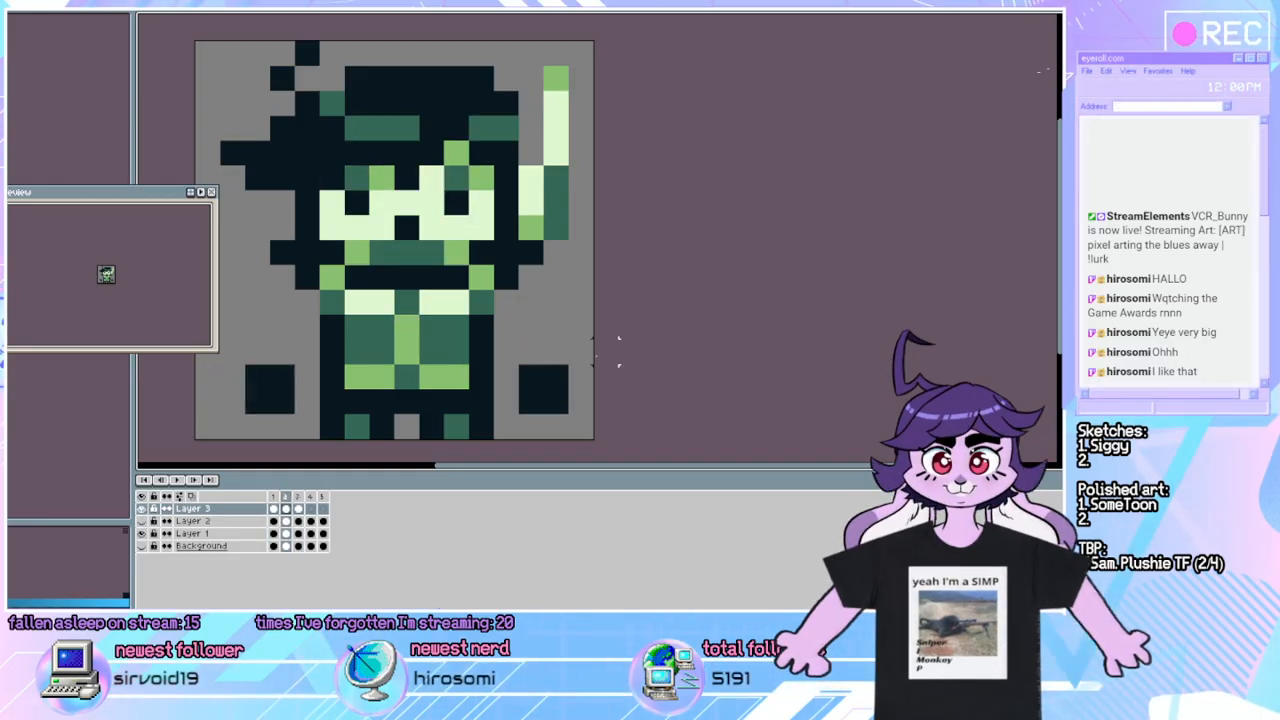
key("Right")
key("Right")
key("Right")
key("Right")
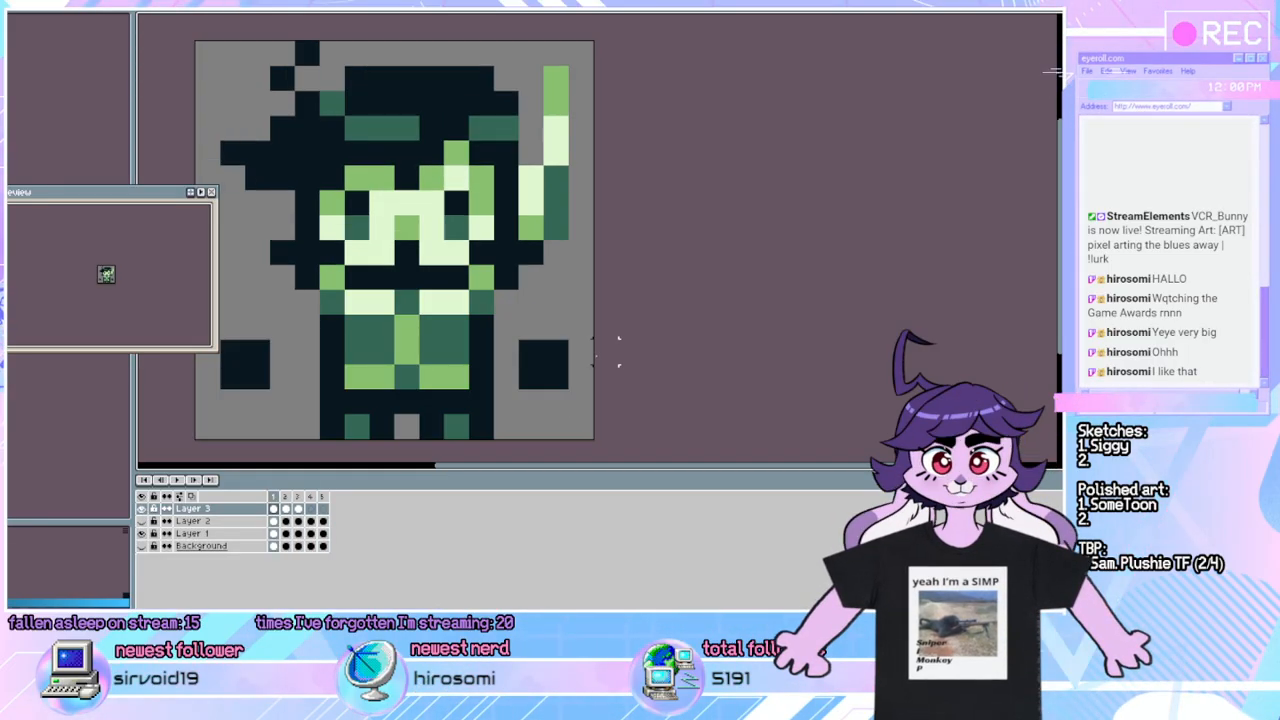
key("Right")
key("Right")
key("Left")
key("Left")
key("Right")
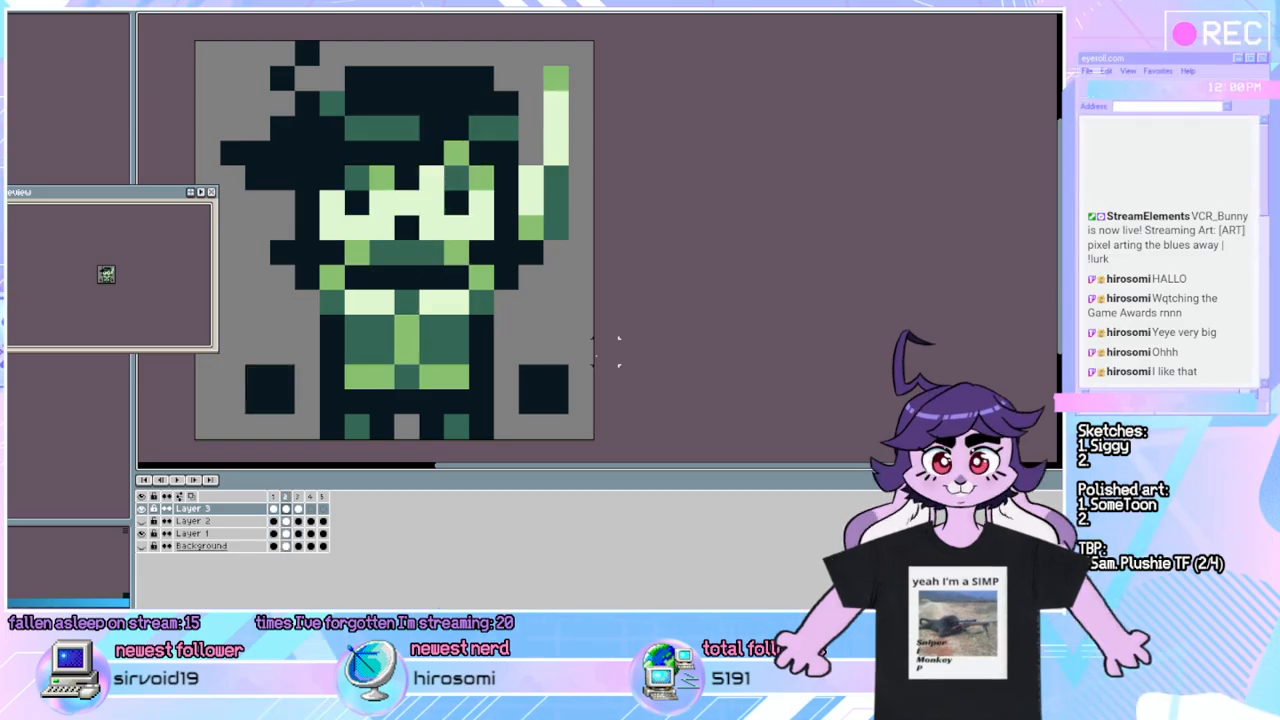
key("Right")
key("Right")
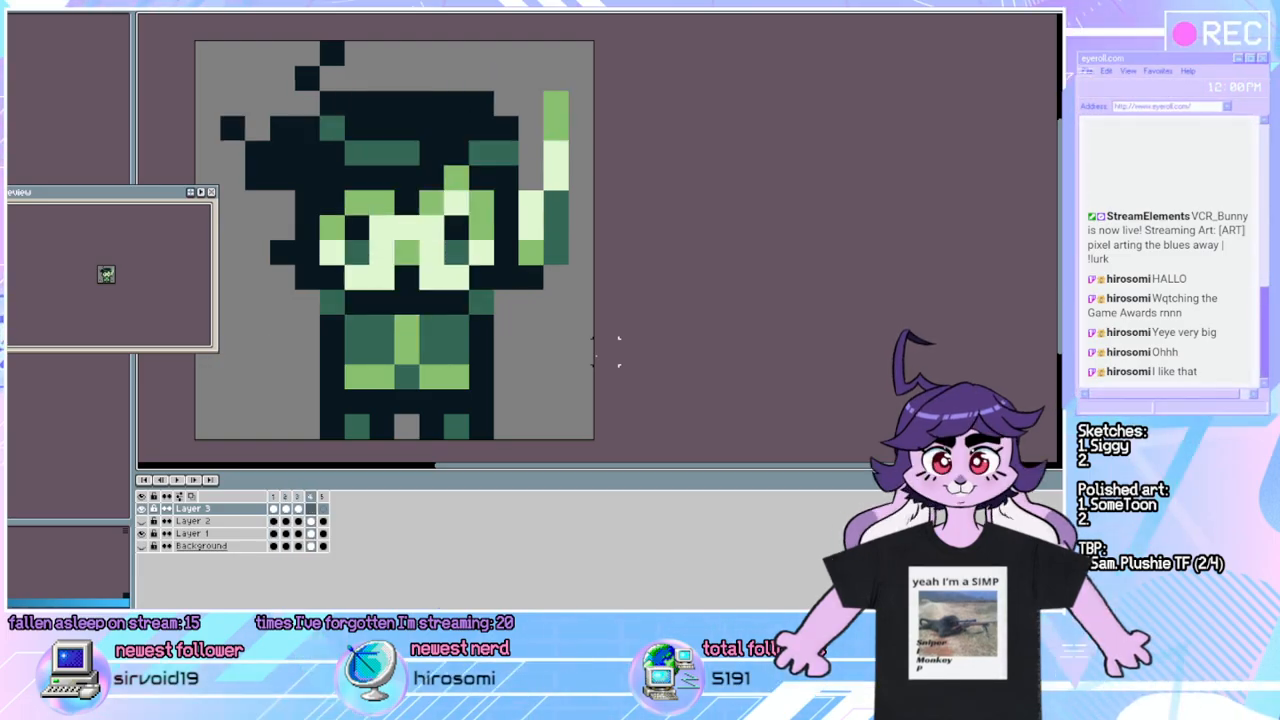
Copy both hand squares from frame 3 into frame 4 on Layer 3, placed one pixel higher, and compare the frames.
key("Left")
mouse_move(600, 400)
left_mouse_down()
mouse_move(195, 378)
mouse_move(195, 366)
left_mouse_up()
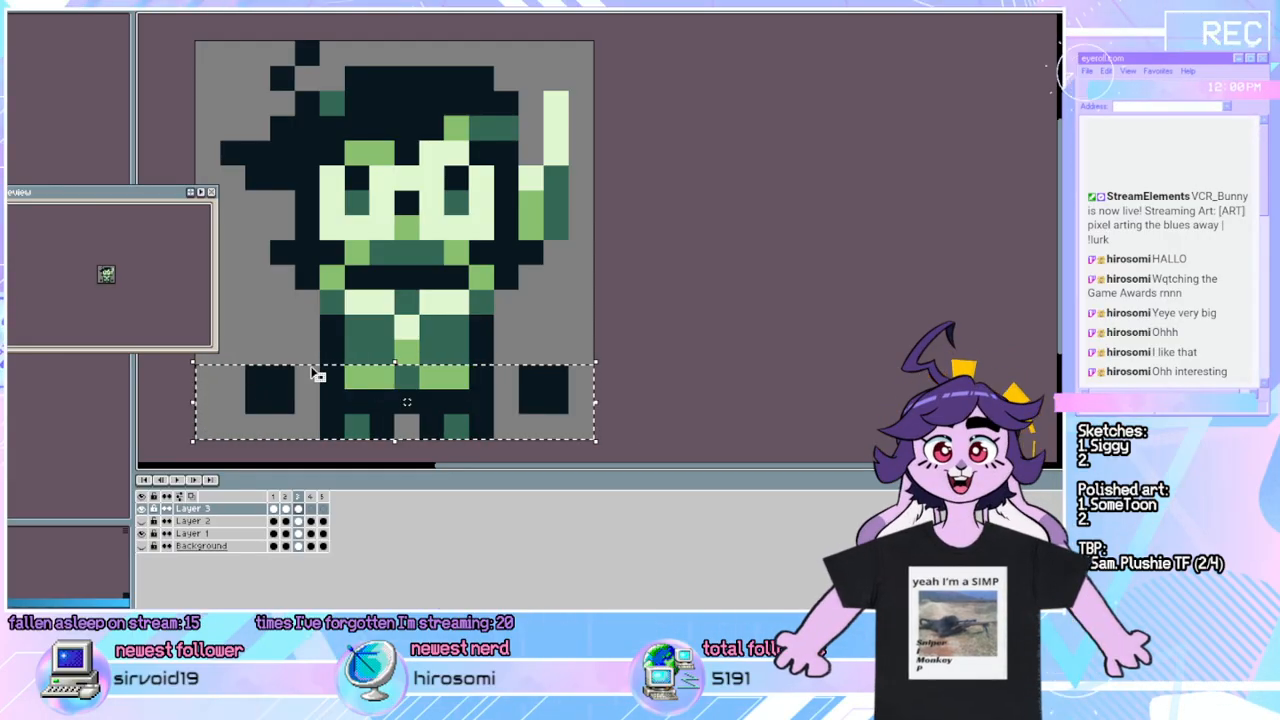
left_click(311, 496)
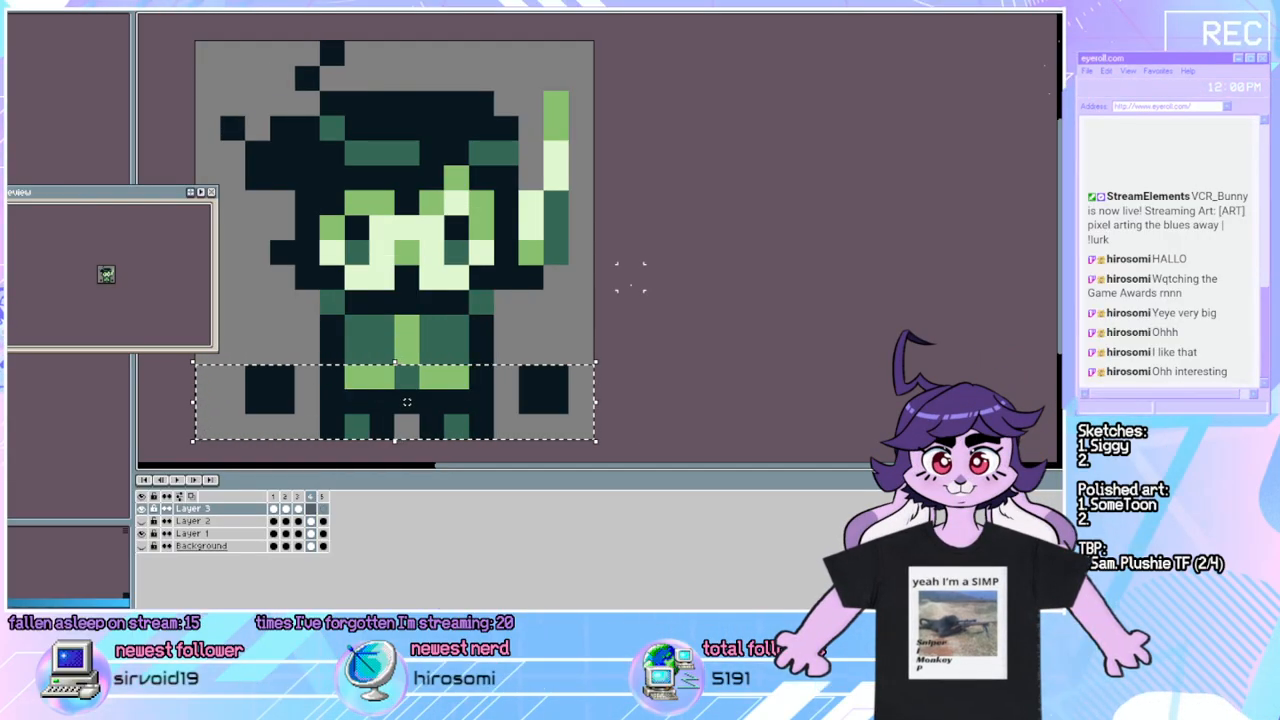
key("Up")
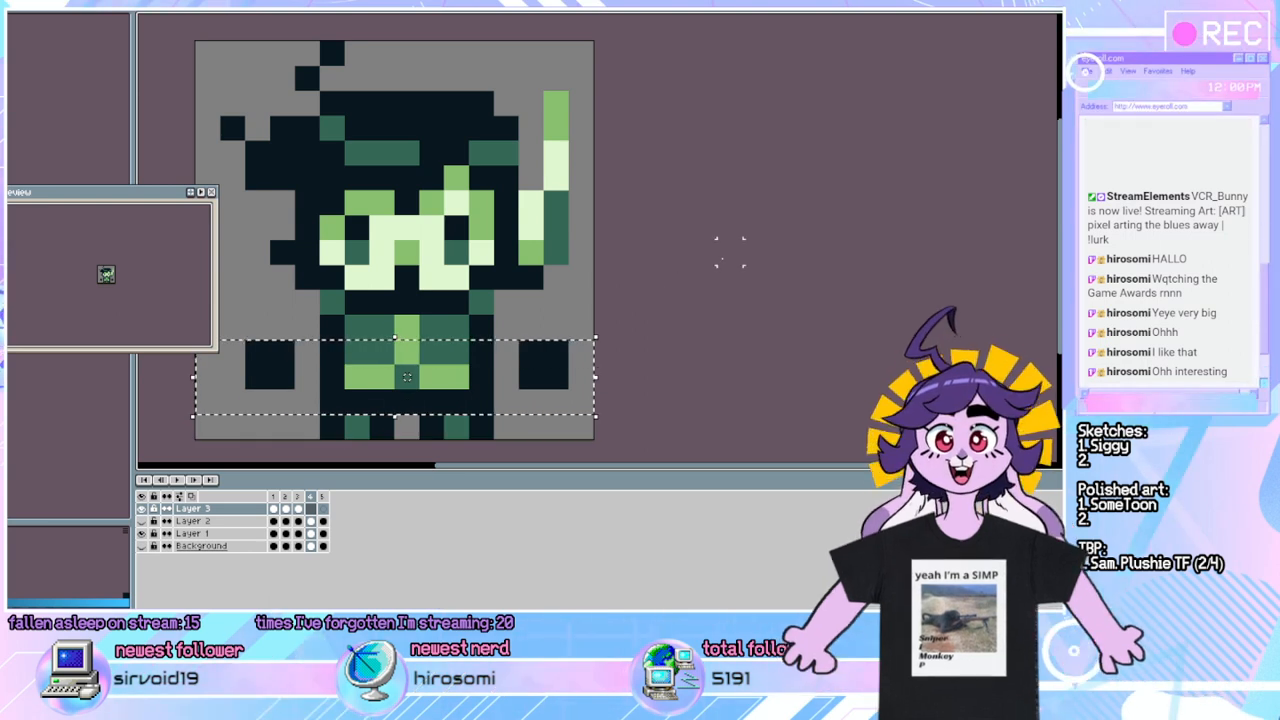
left_click(731, 253)
key("Left")
key("Left")
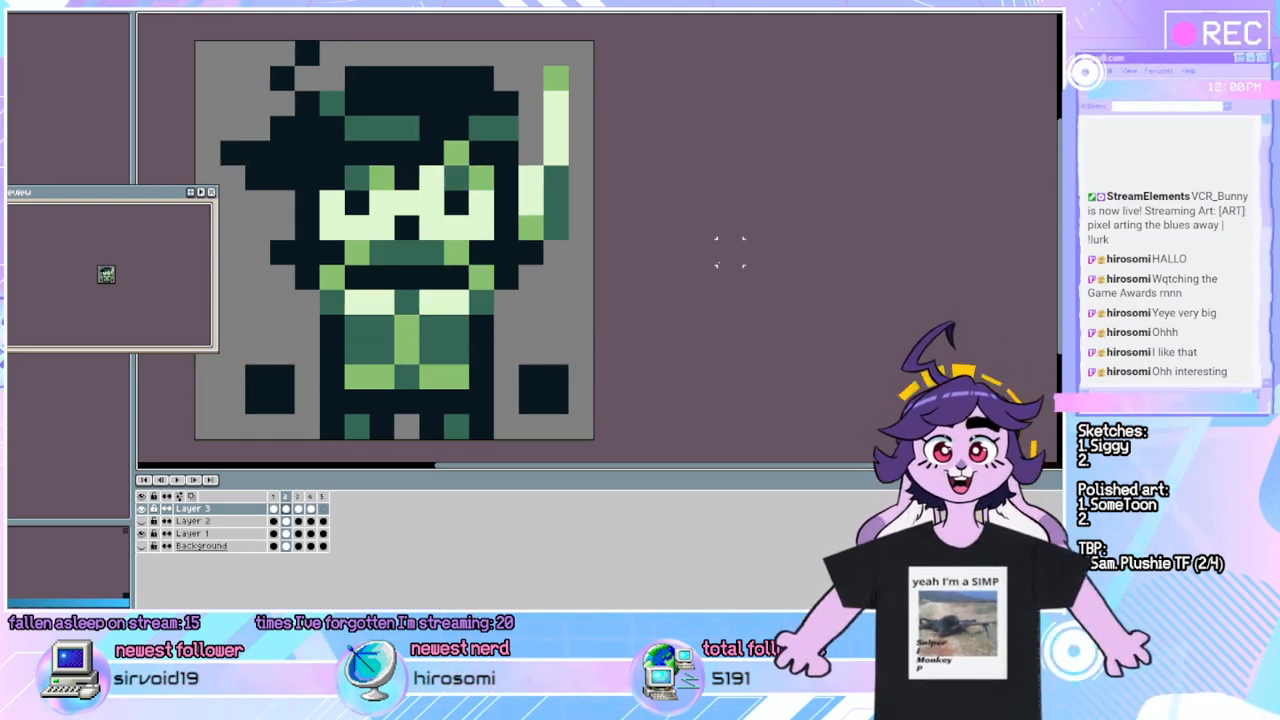
key("Right")
key("Right")
key("Right")
key("Left")
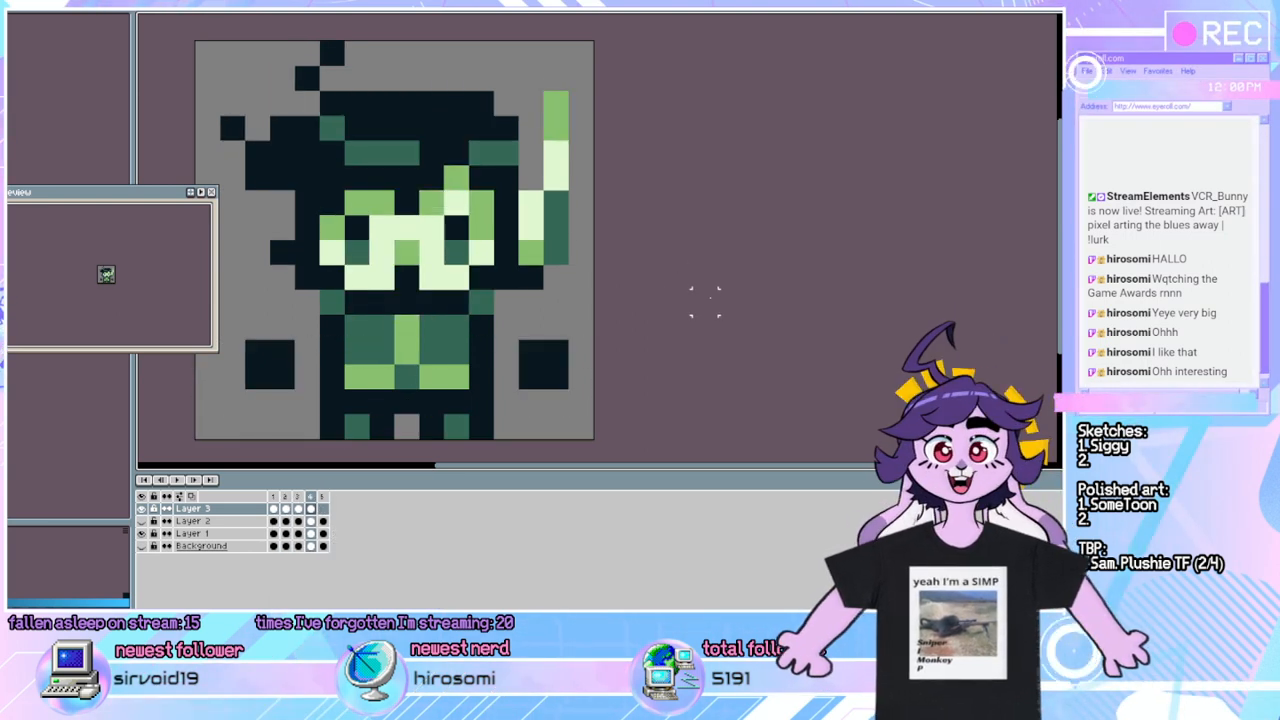
Paste the copied hand squares into frame 5 at their original position, turn on onion skinning, and compare with frame 1.
key("Right")
key("ctrl+v")
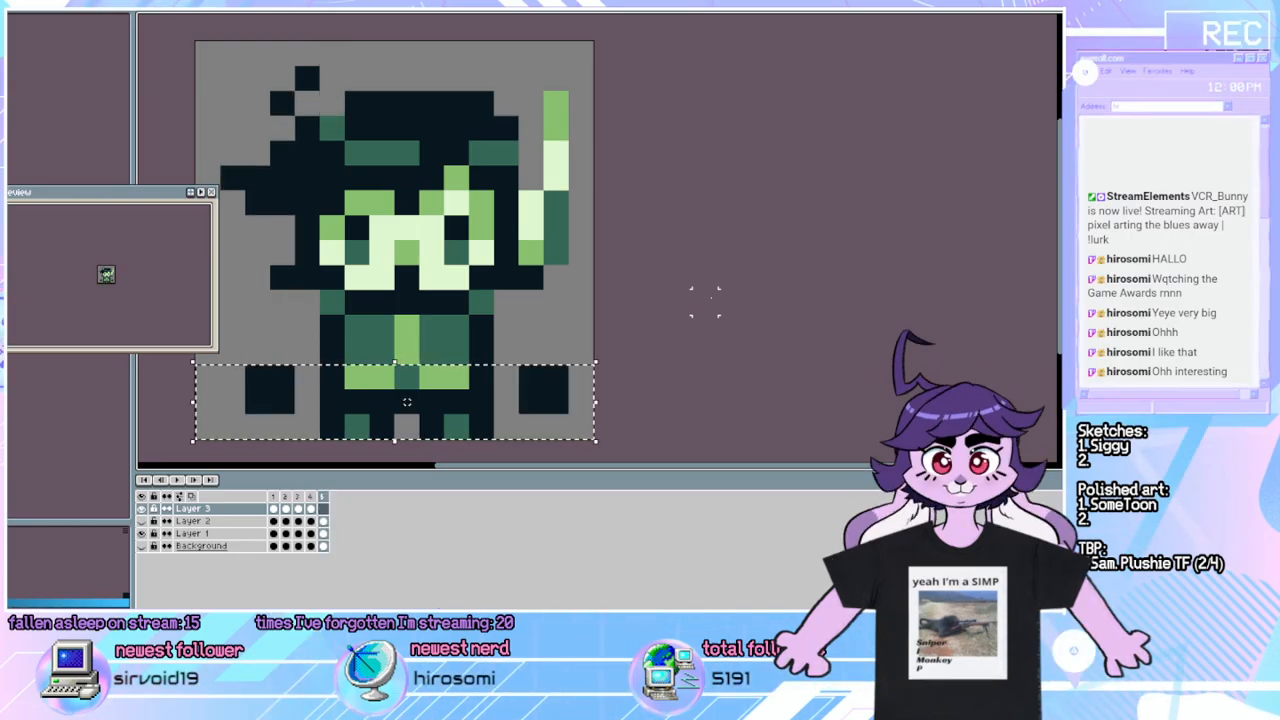
left_click(704, 302)
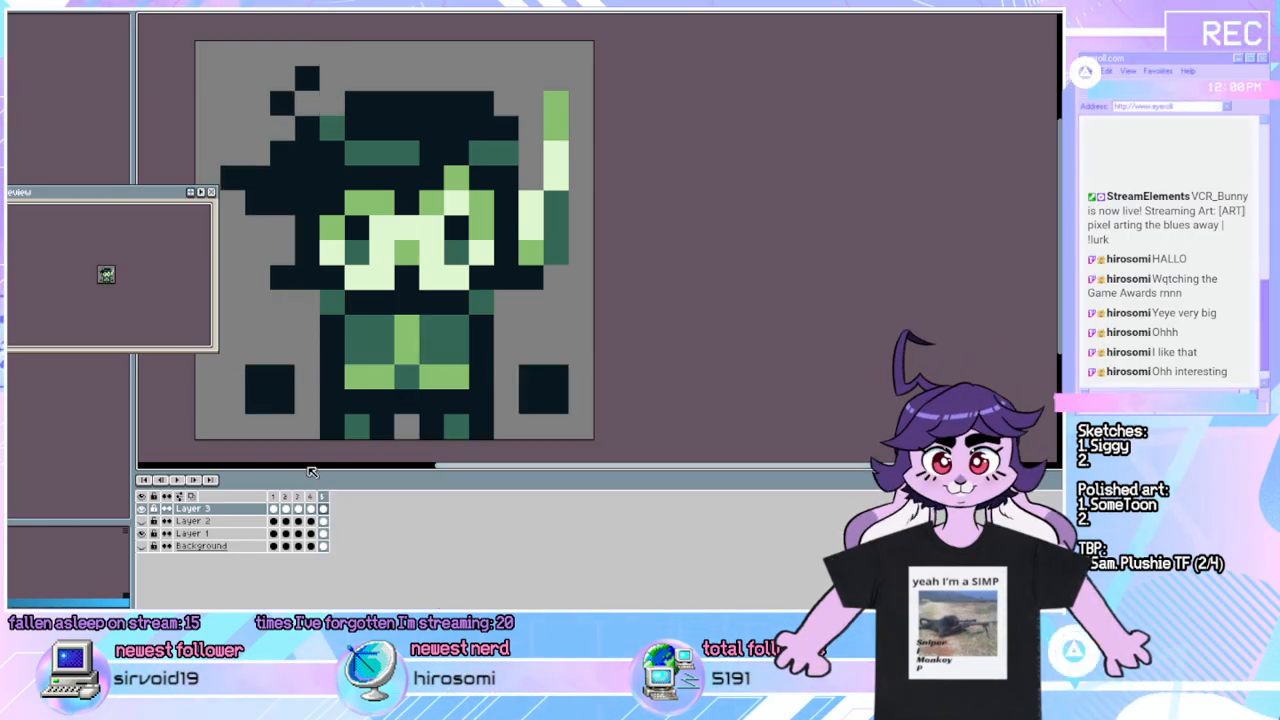
left_click(191, 497)
key("Right")
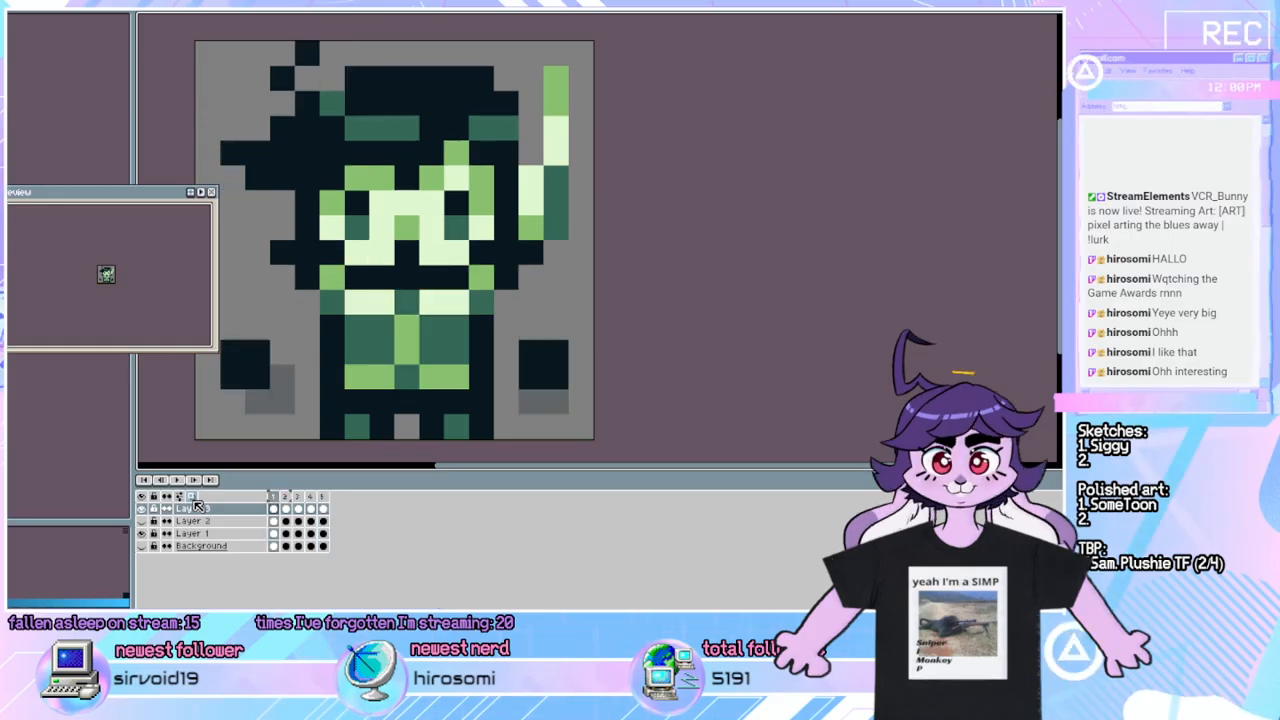
key("Left")
key("Right")
key("Left")
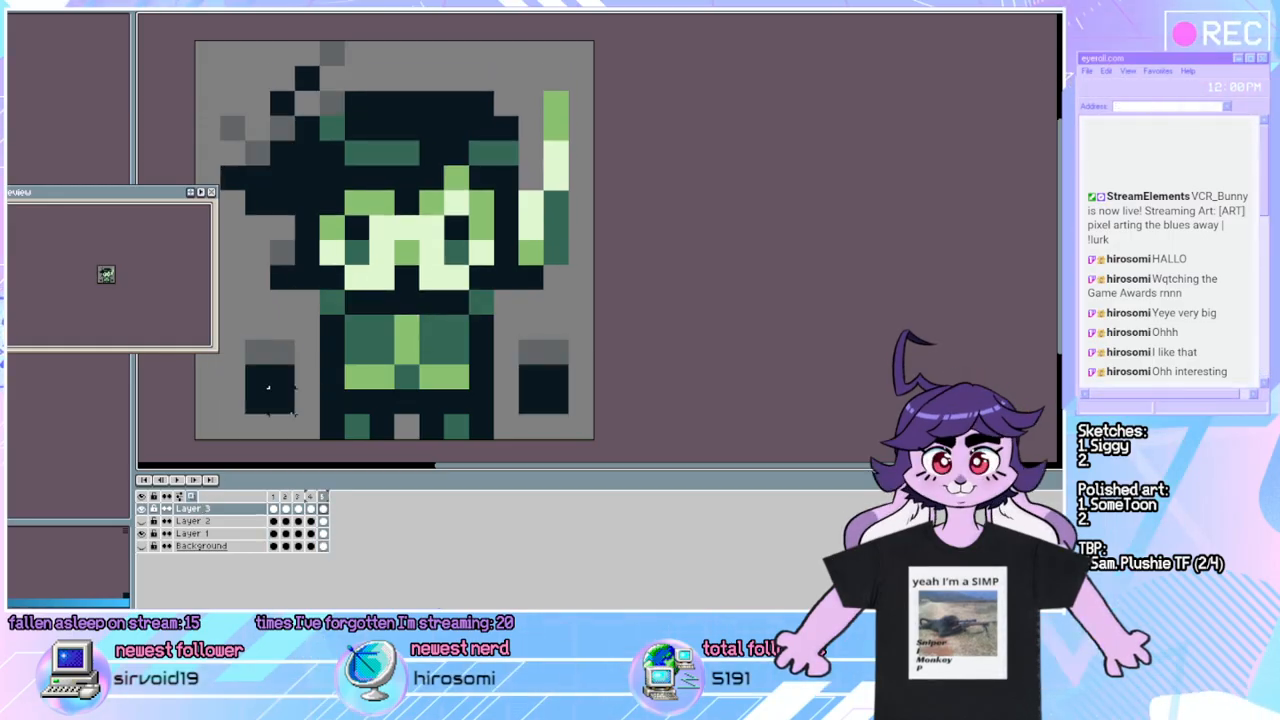
Shift the left hand square in frame 5 one pixel outward, then compare the frames and play the animation.
left_click_drag(320, 438, 218, 362)
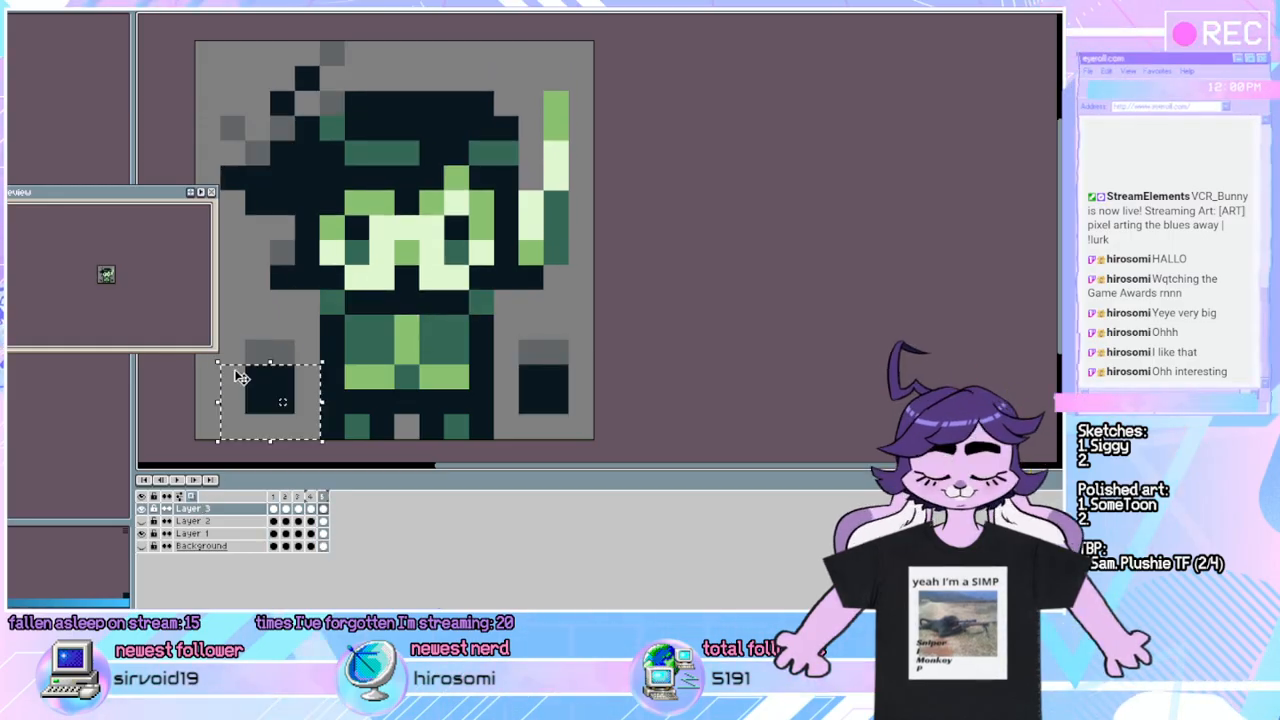
key("Left")
left_click(282, 302)
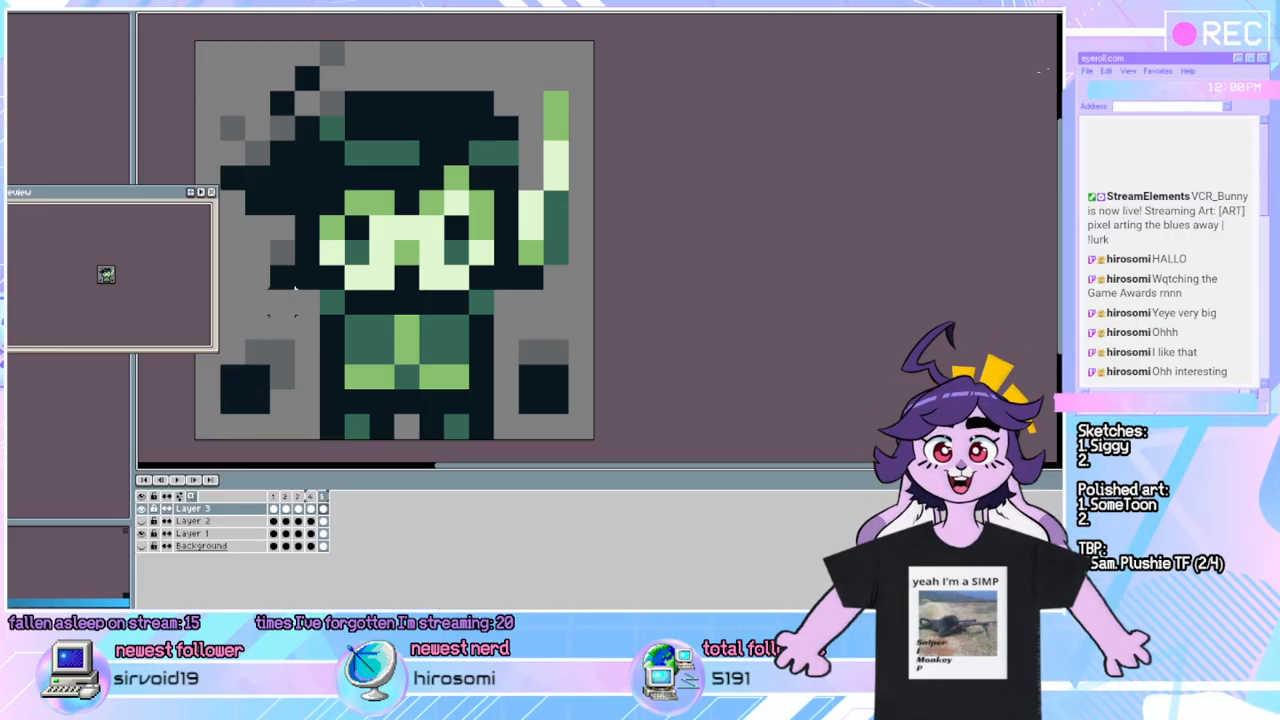
key("Left")
key("Right")
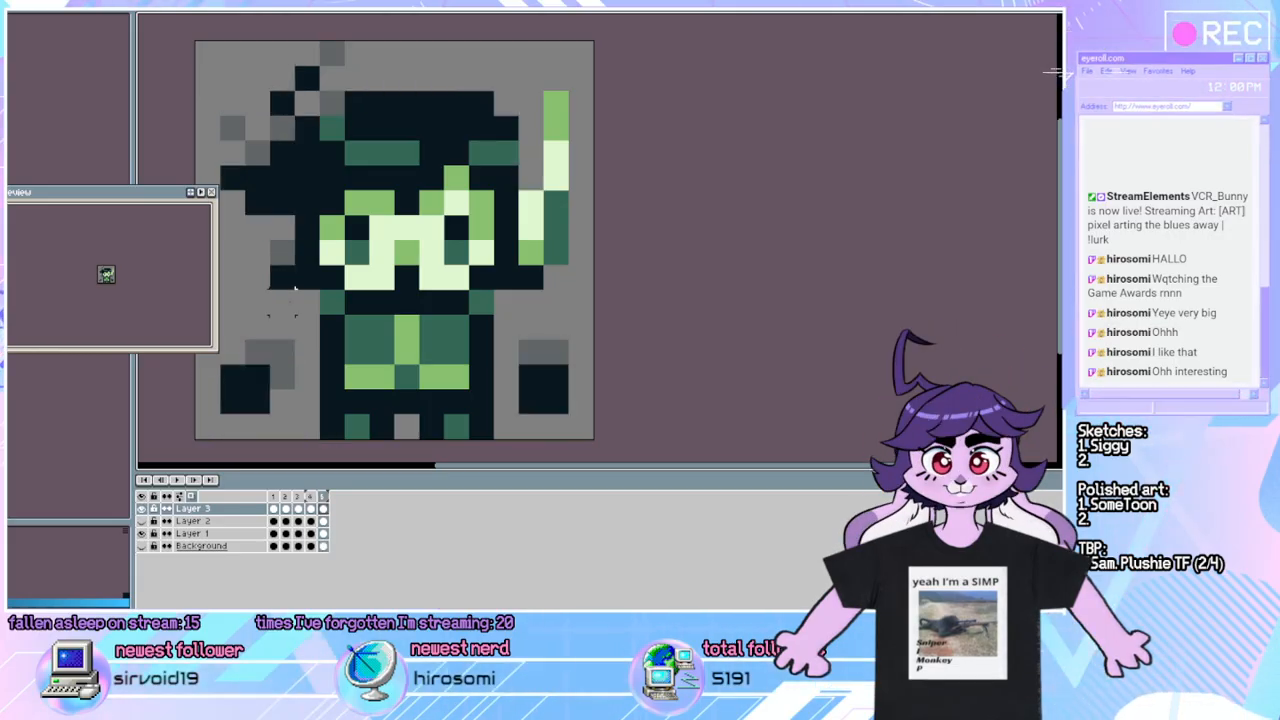
key("Right")
key("Right")
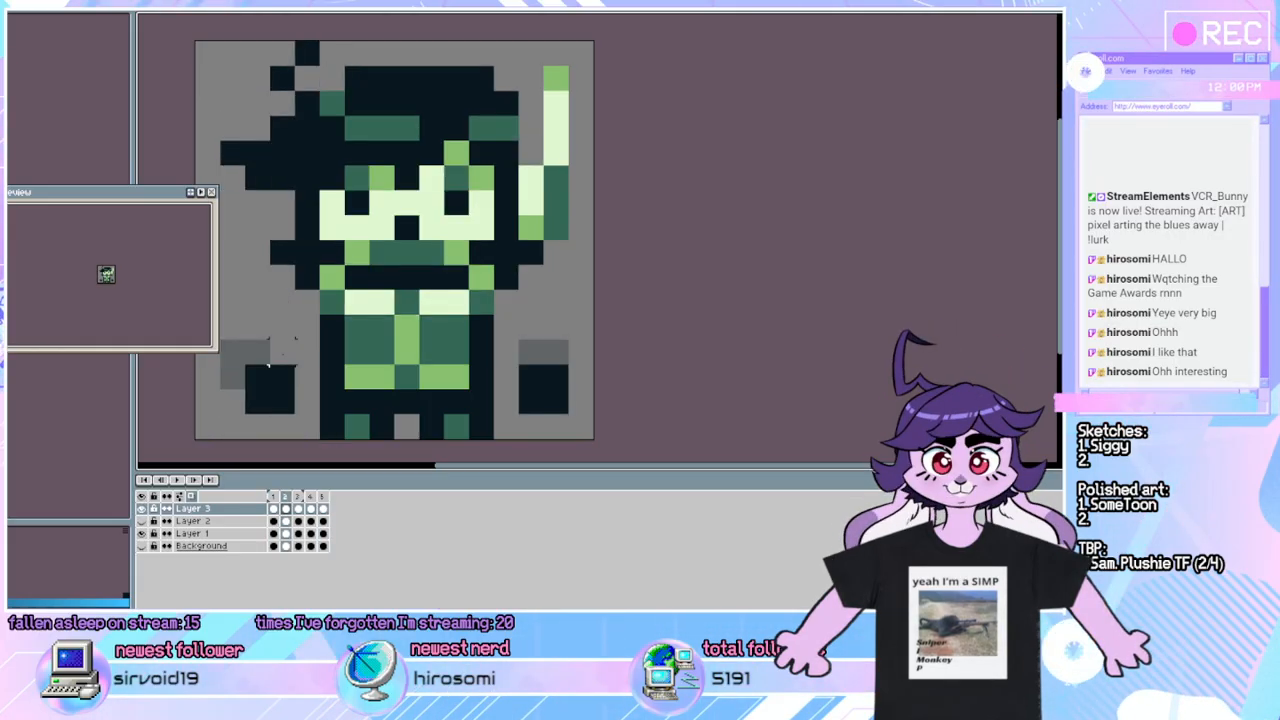
key("Left")
key("Left")
left_click(179, 483)
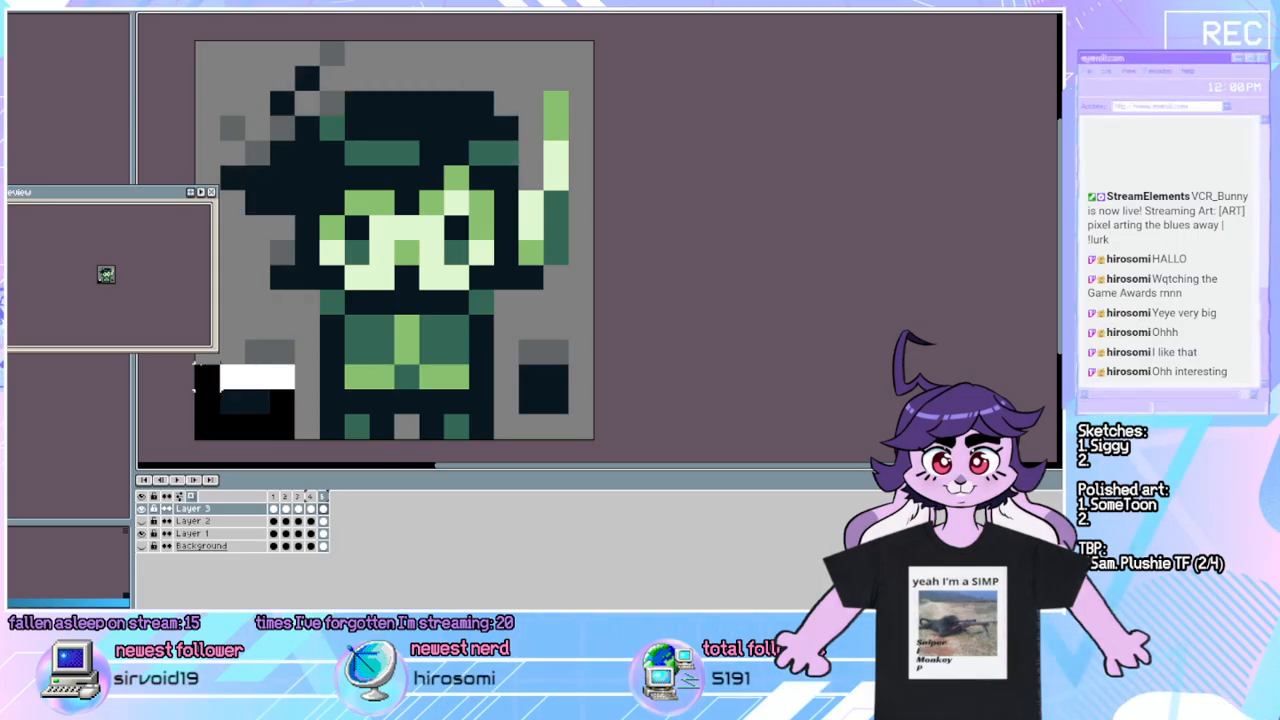
Raise the left hand square in frame 5 by one pixel, keeping it one pixel outward, and play the animation.
key("Up")
key("Right")
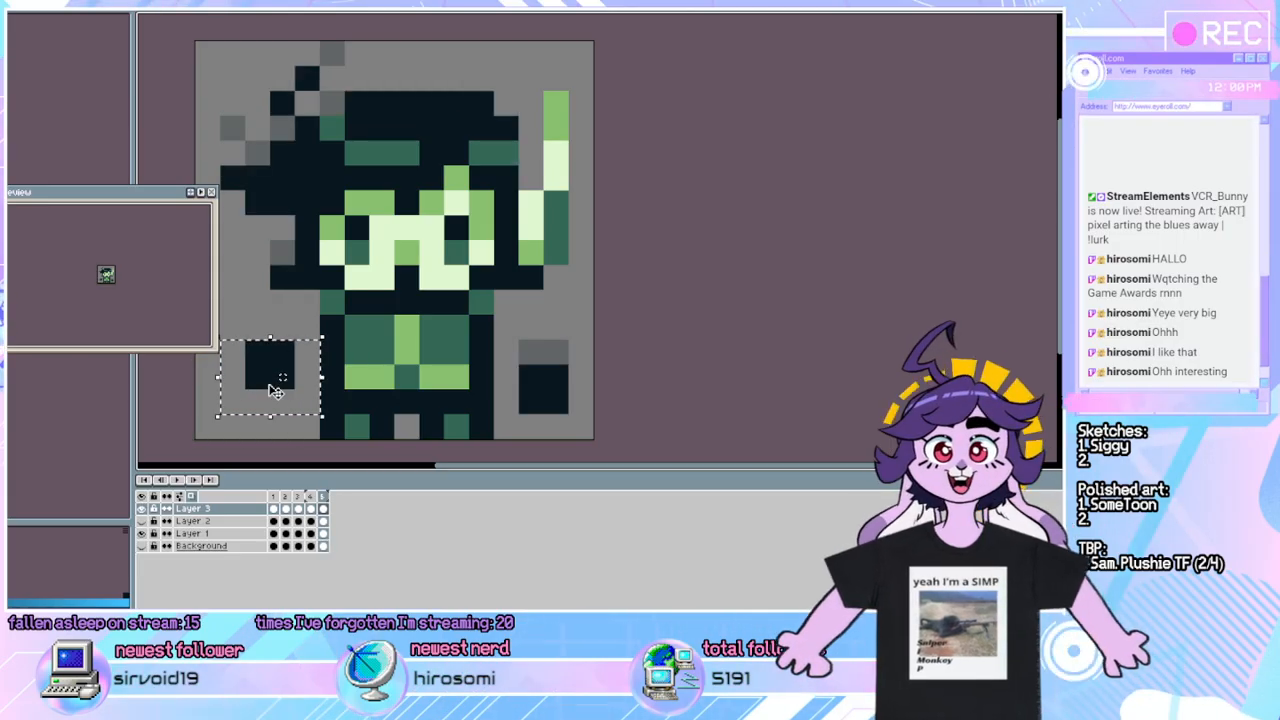
key("Left")
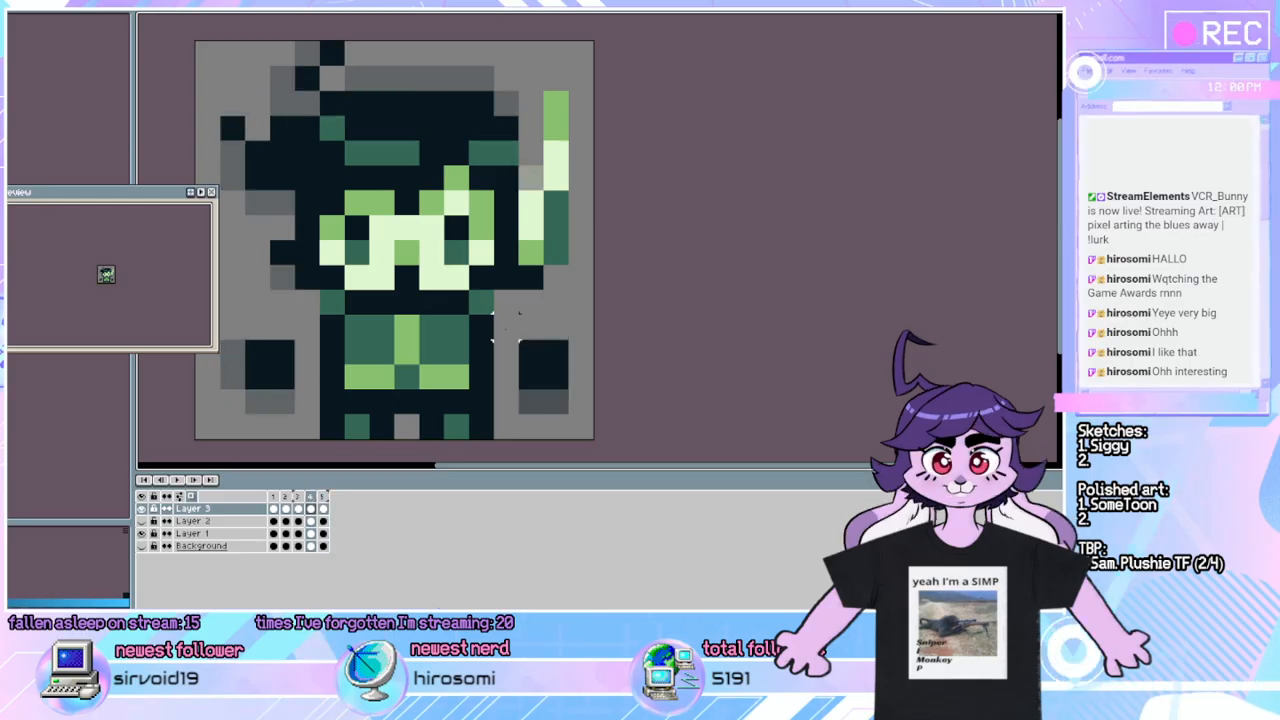
left_click(176, 481)
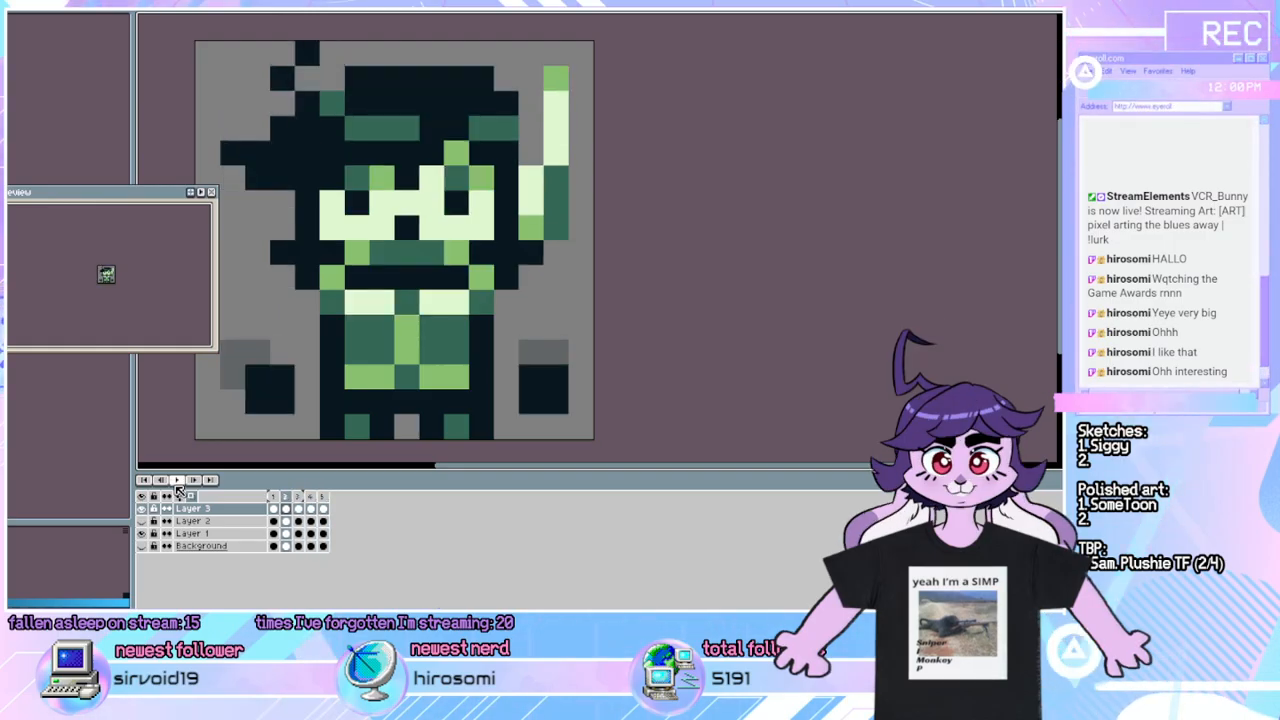
Select the hand squares in frame 5, and place frame 1's left hand square one pixel closer to the body.
left_click_drag(282, 401, 216, 352)
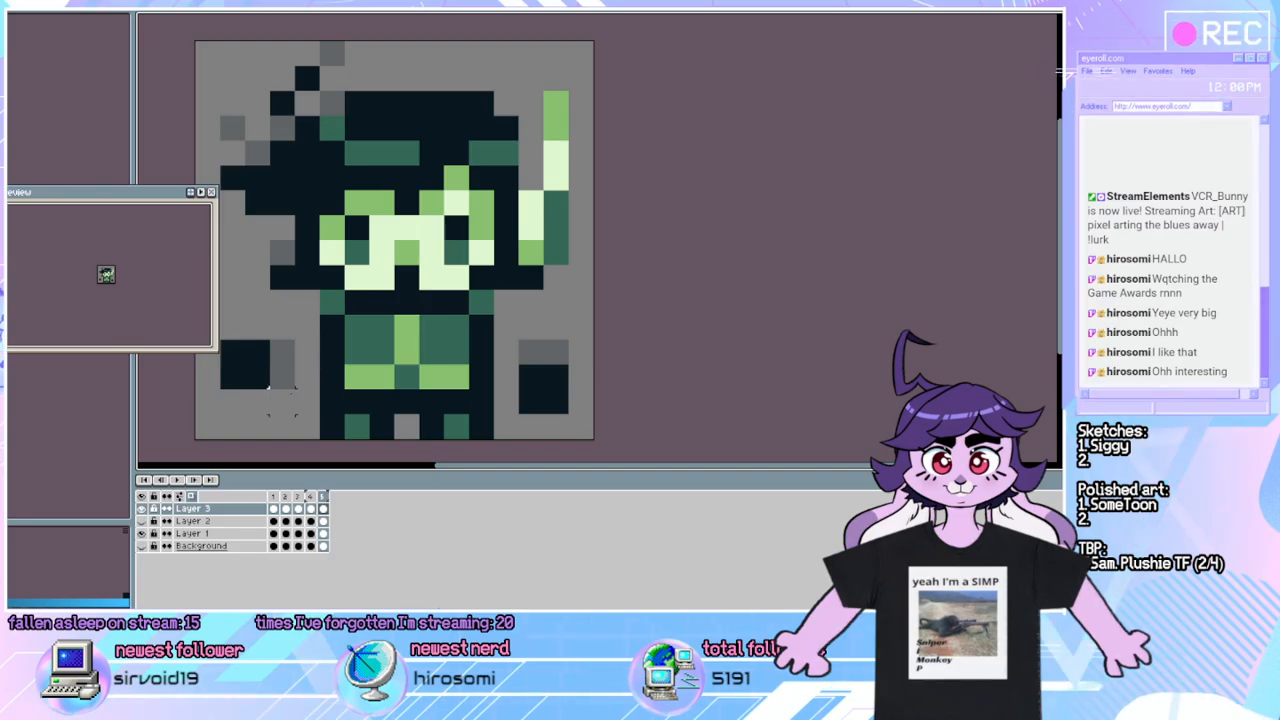
left_click_drag(297, 415, 220, 315)
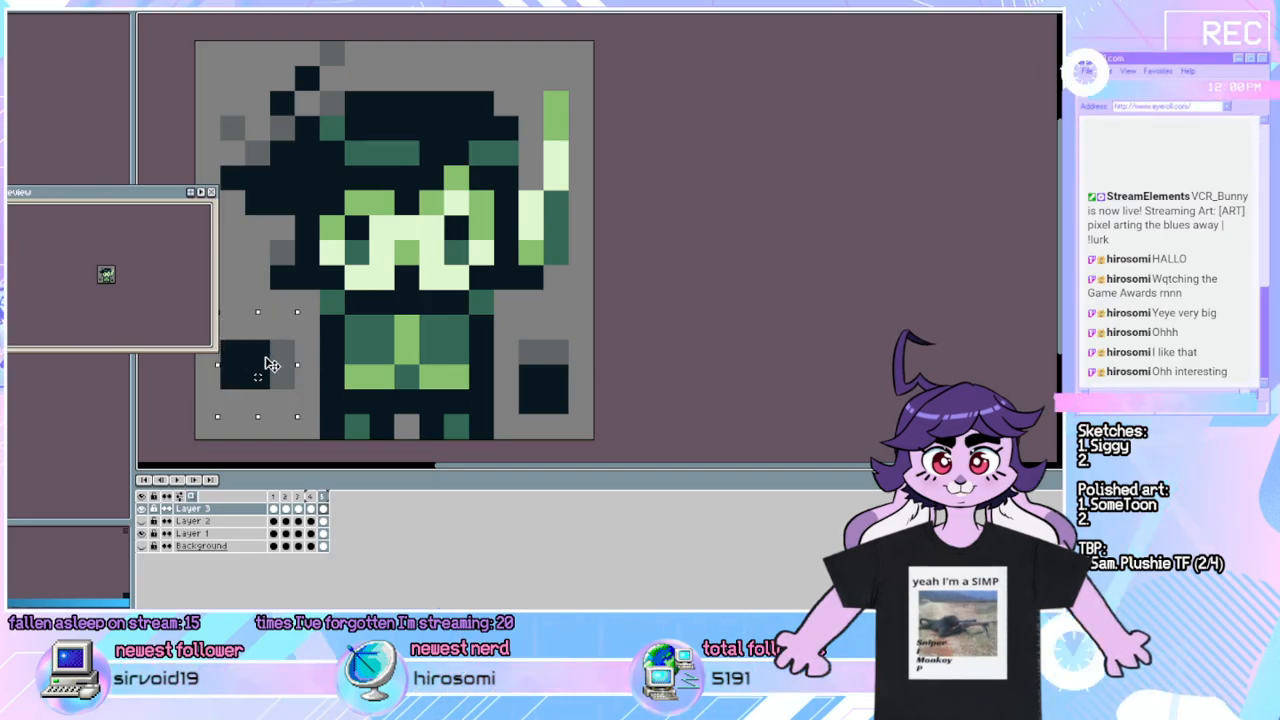
left_click_drag(596, 416, 490, 312)
left_click(677, 323)
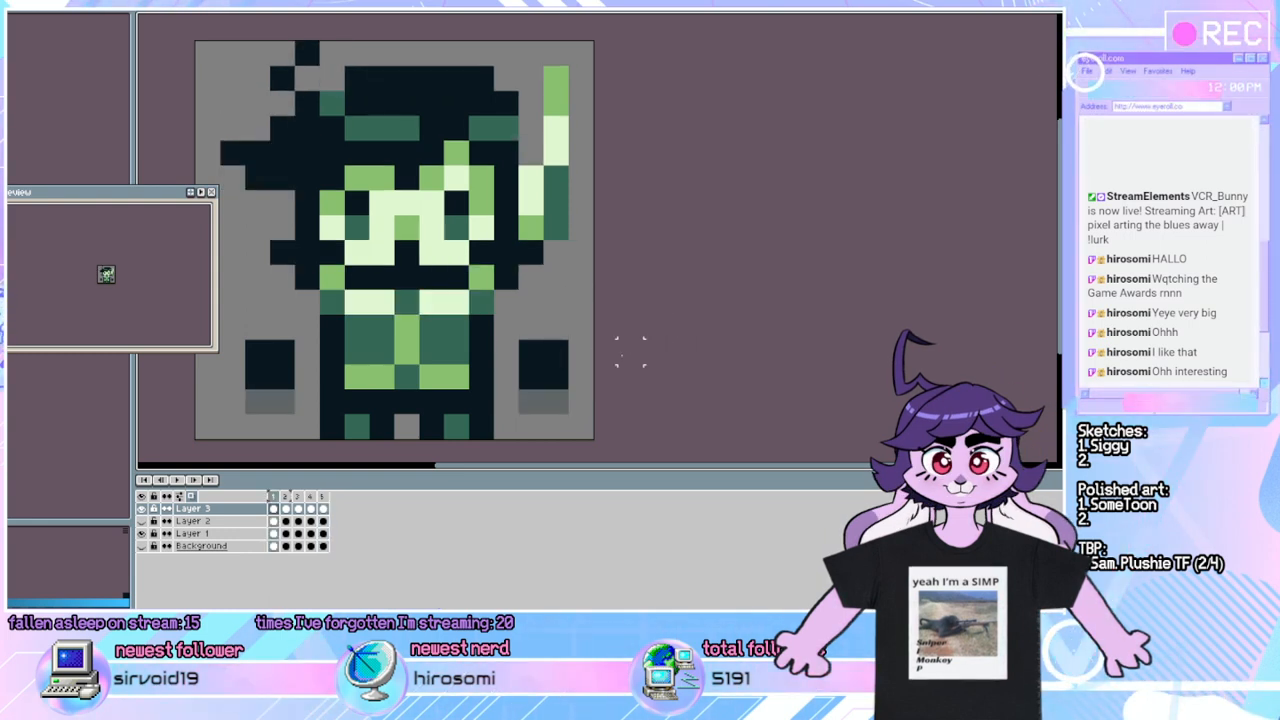
Select the right hand square in frame 1 and play the animation.
left_click_drag(630, 400, 535, 346)
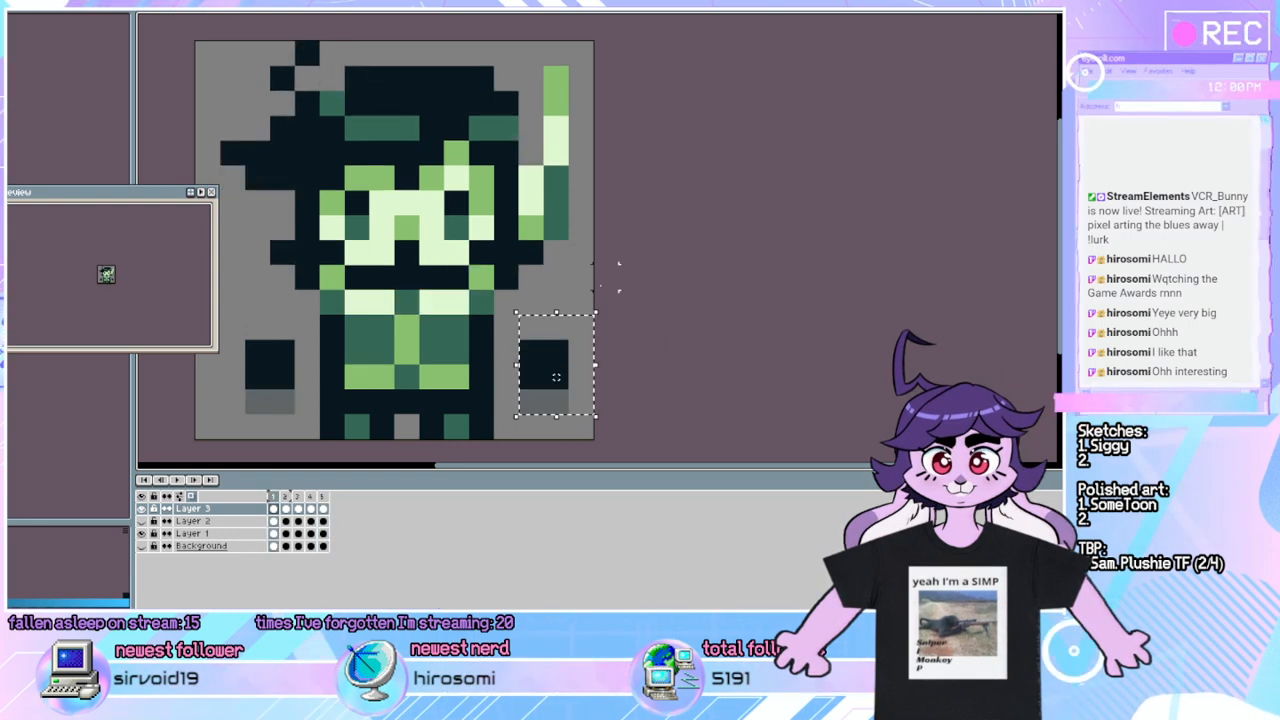
left_click(181, 481)
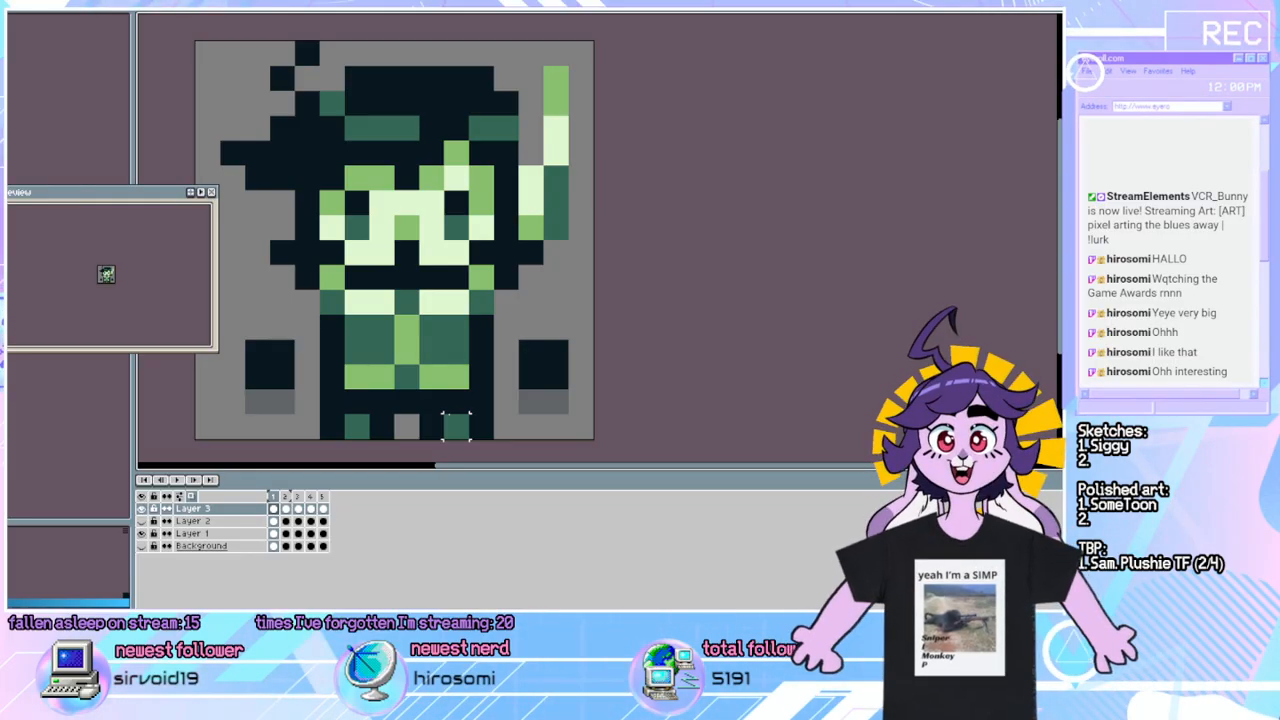
Shift both hand squares in frame 4 one pixel outward, away from the body, and play the animation.
scroll(456, 425, "down", 1)
scroll(456, 425, "up", 2)
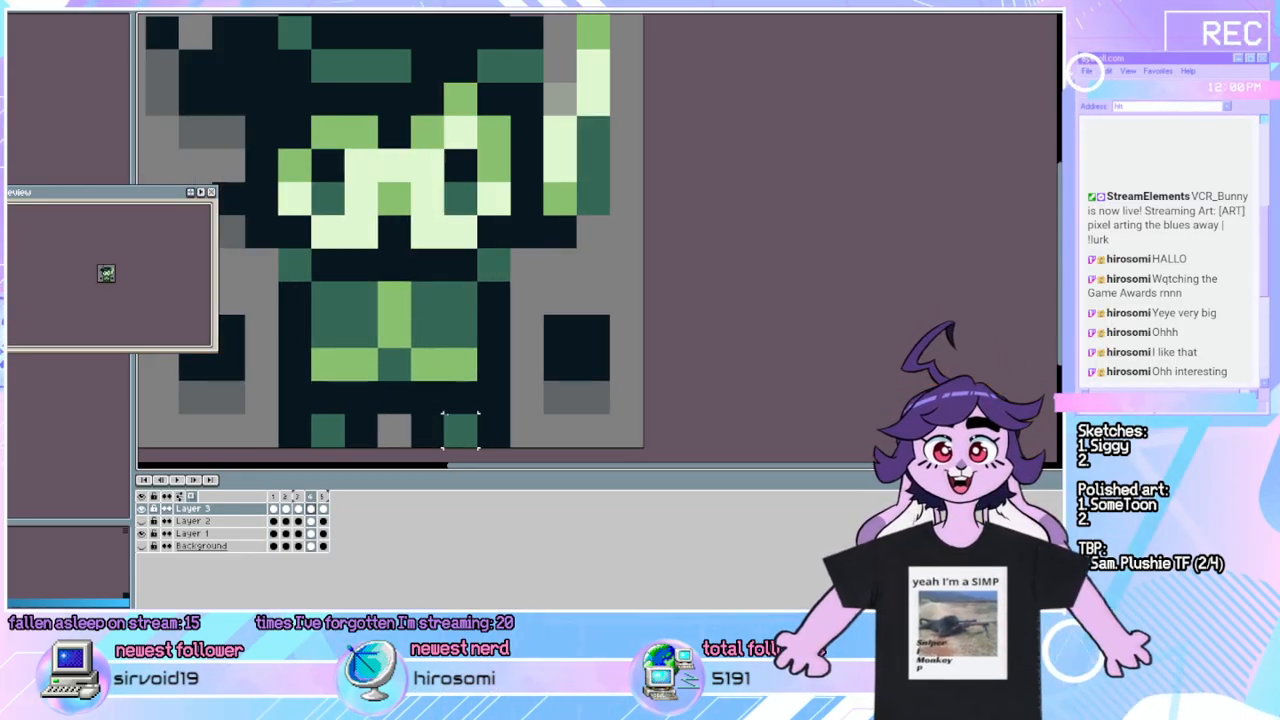
scroll(460, 430, "down", 1)
left_click_drag(445, 375, 510, 385)
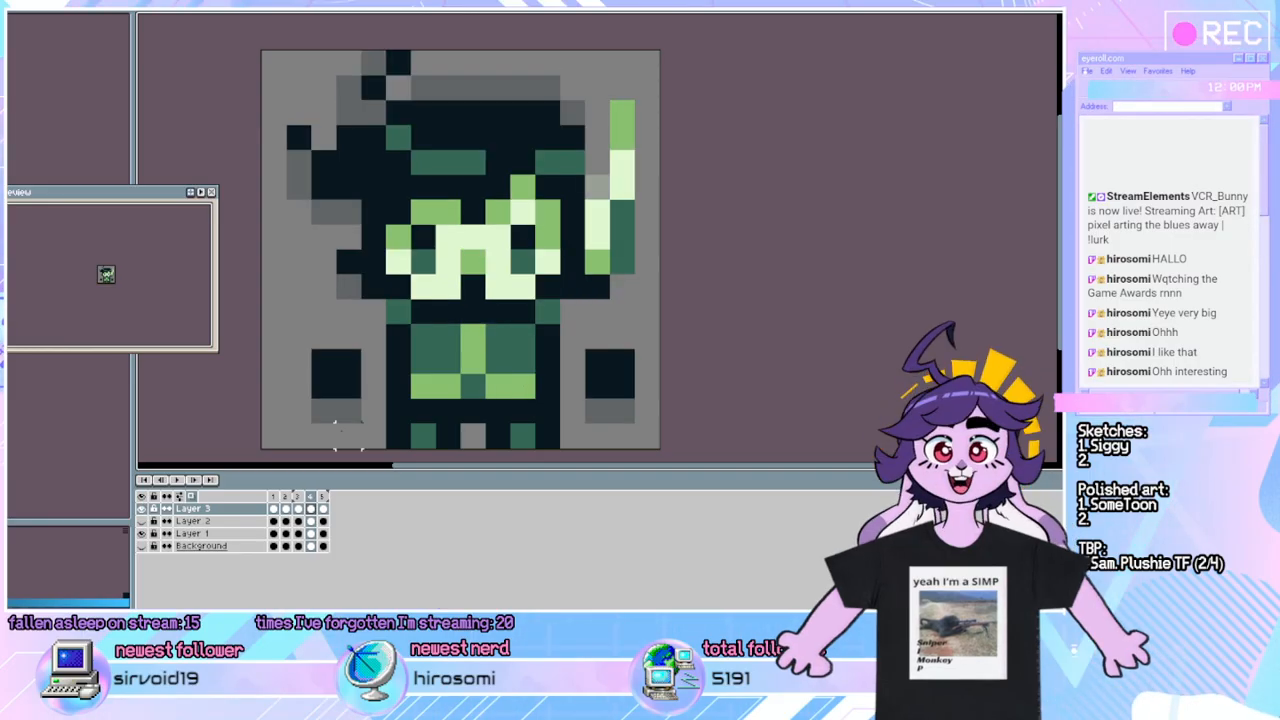
left_click_drag(362, 424, 260, 322)
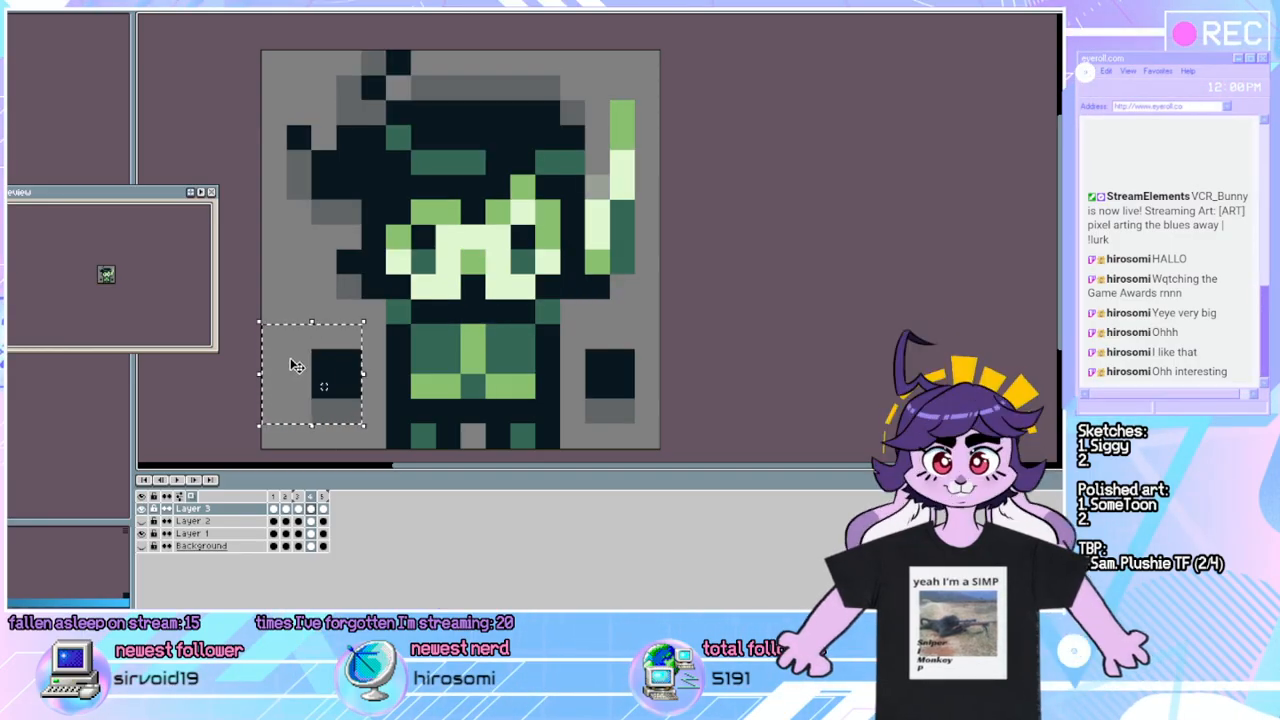
key("Left")
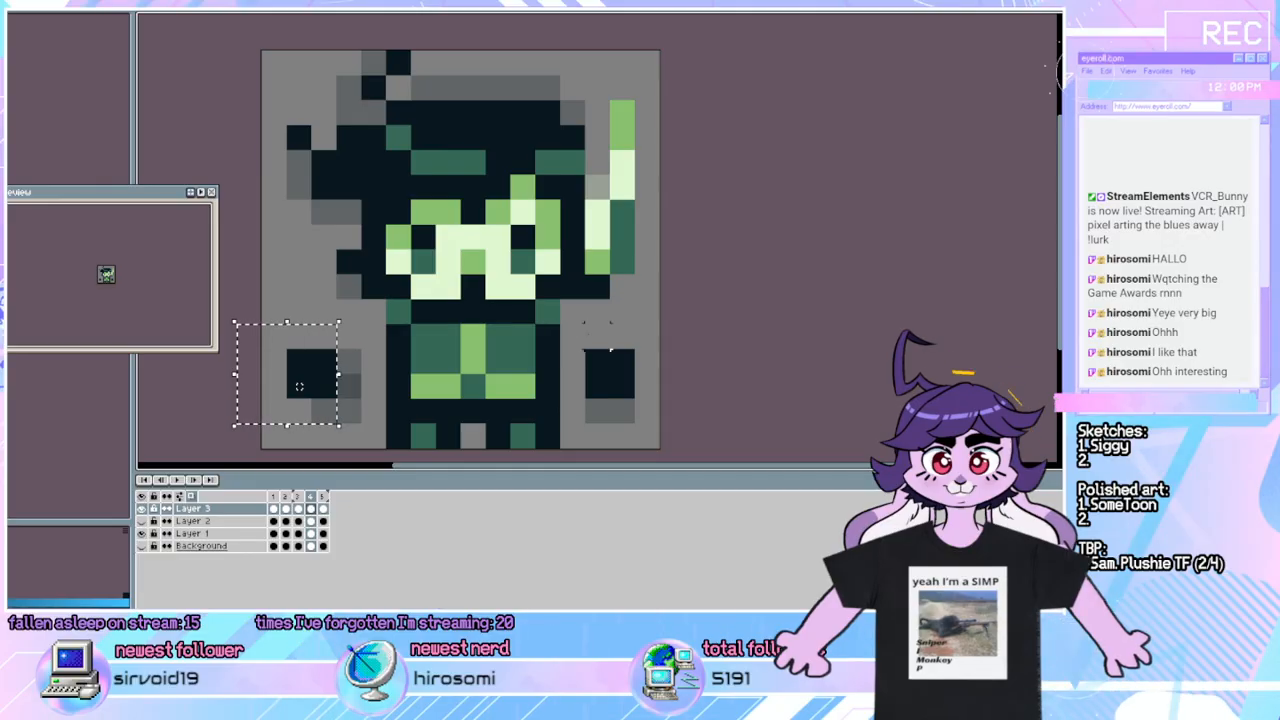
left_click_drag(299, 386, 647, 386)
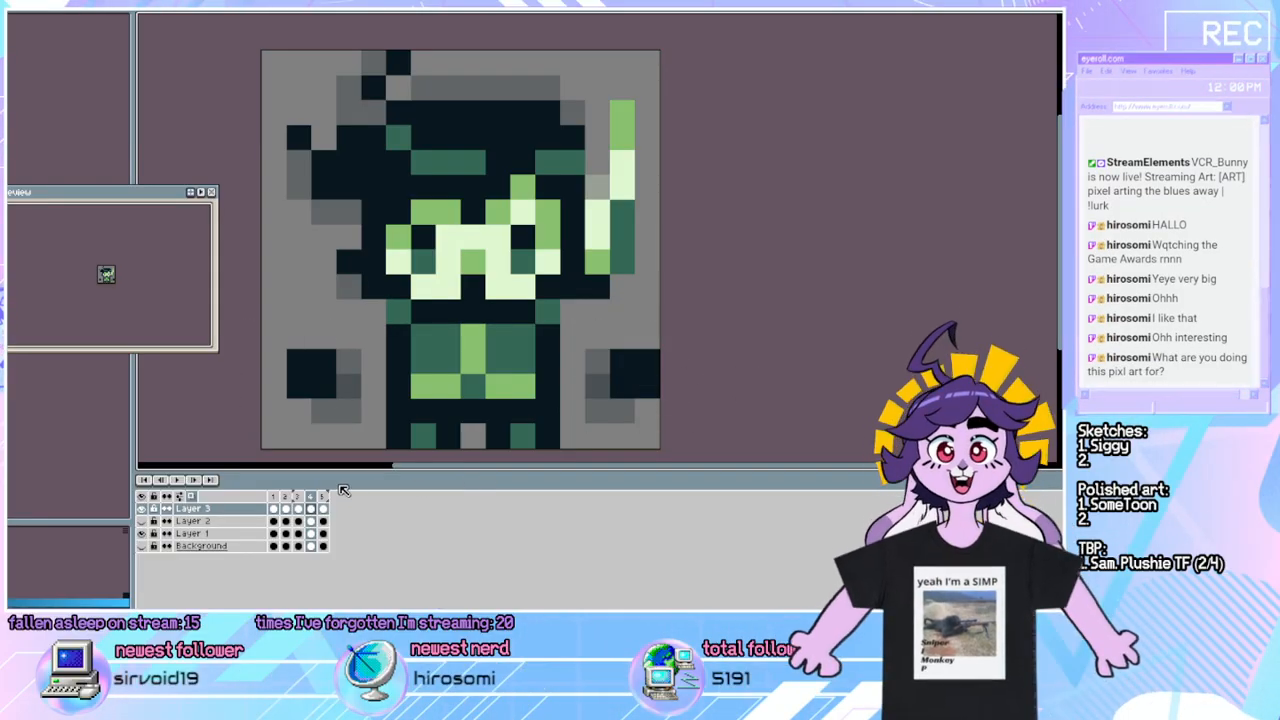
left_click(176, 481)
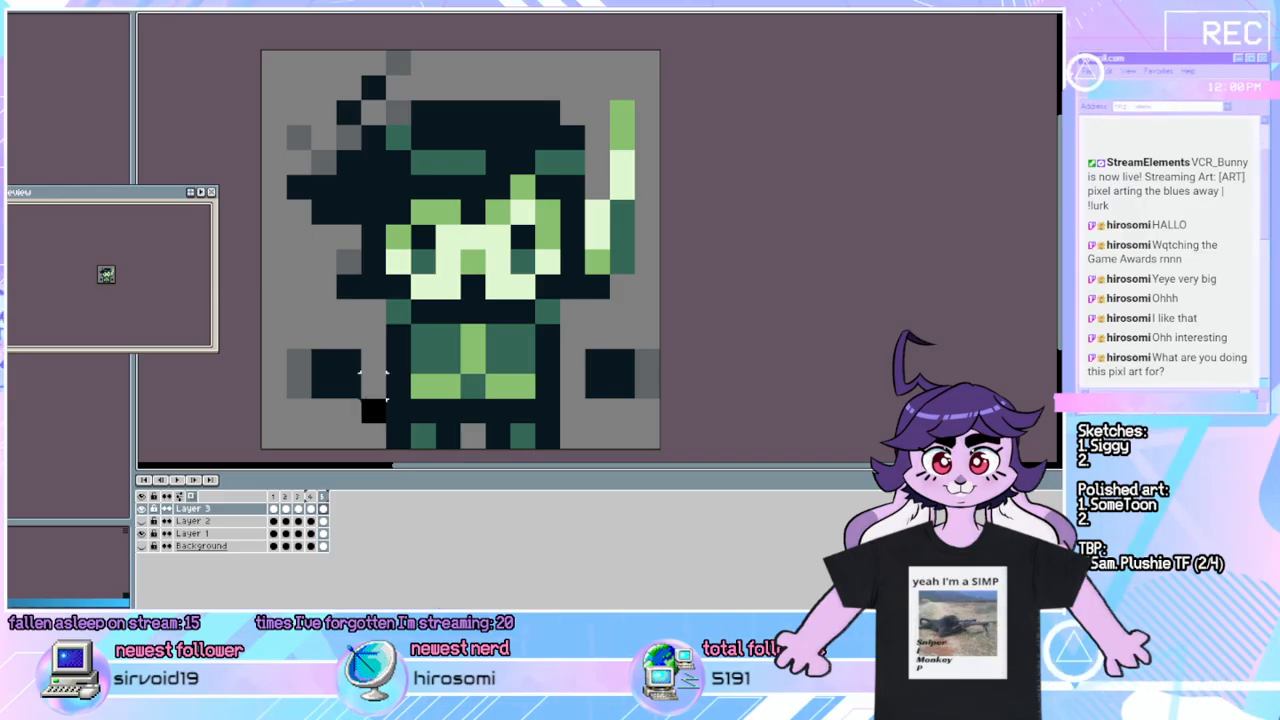
Try lowering both hand squares in frame 5 by one pixel, and play the animation.
left_click_drag(389, 424, 309, 323)
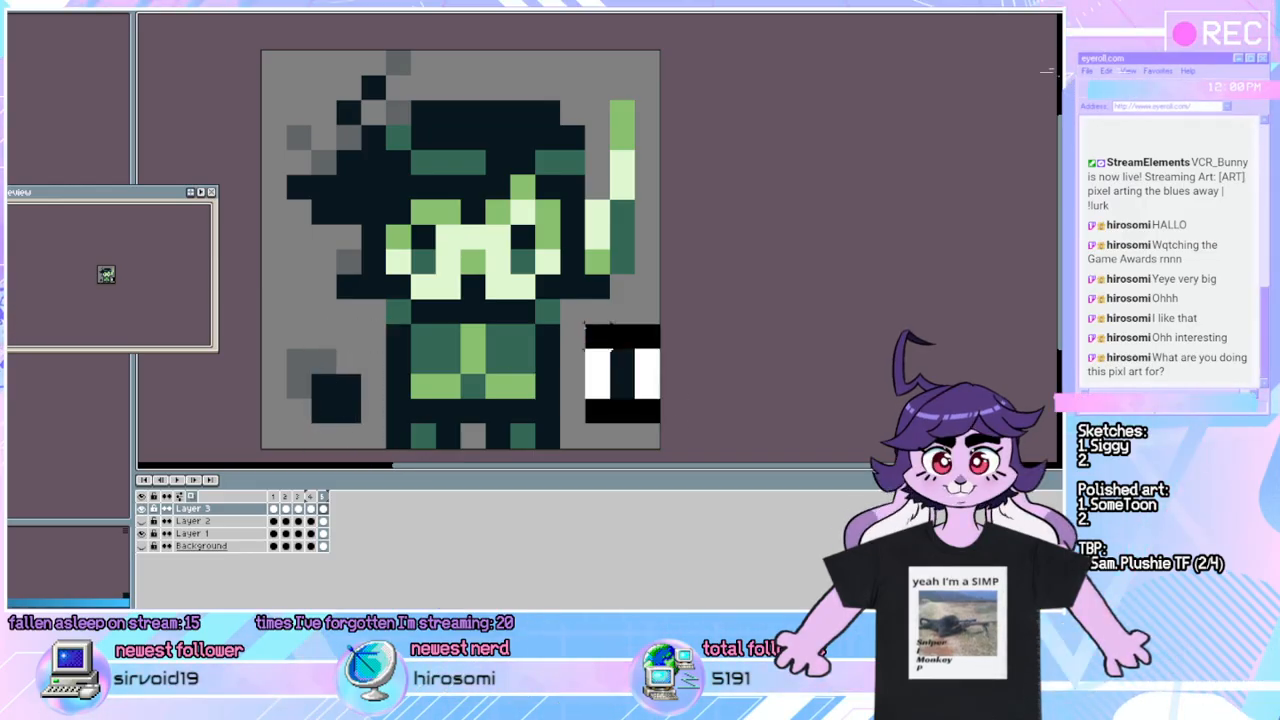
left_click(612, 373)
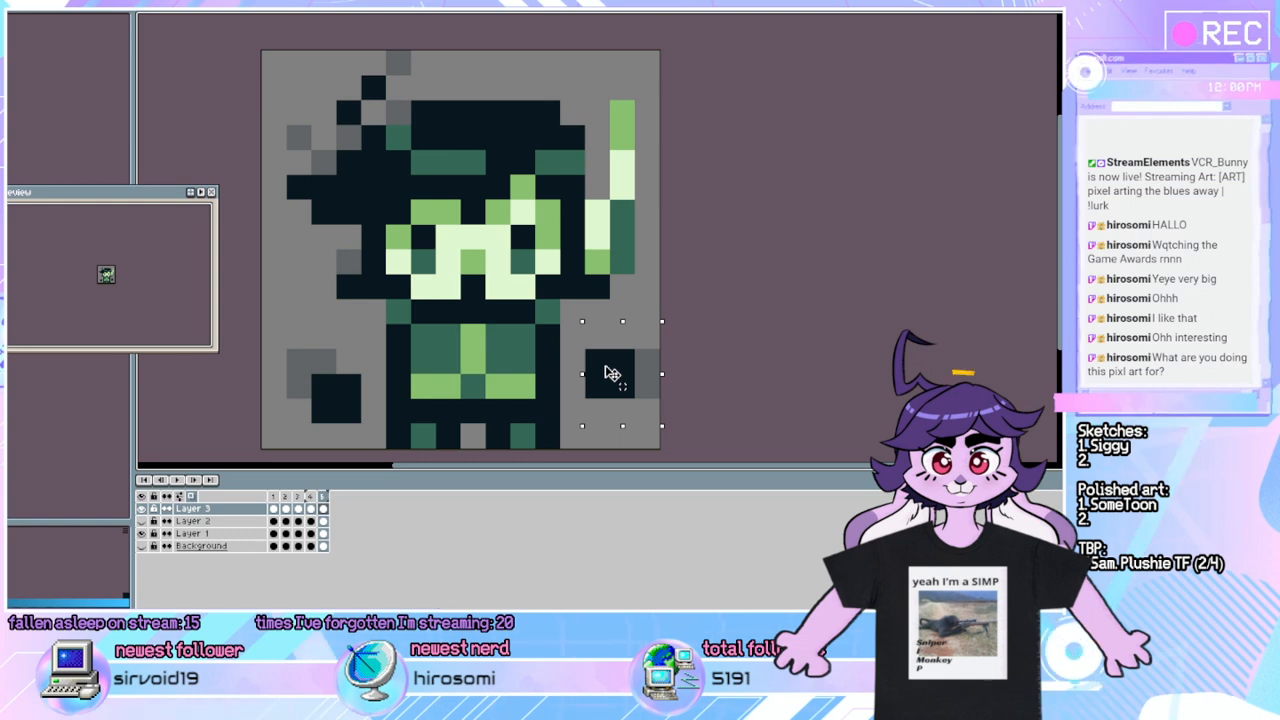
left_click(714, 357)
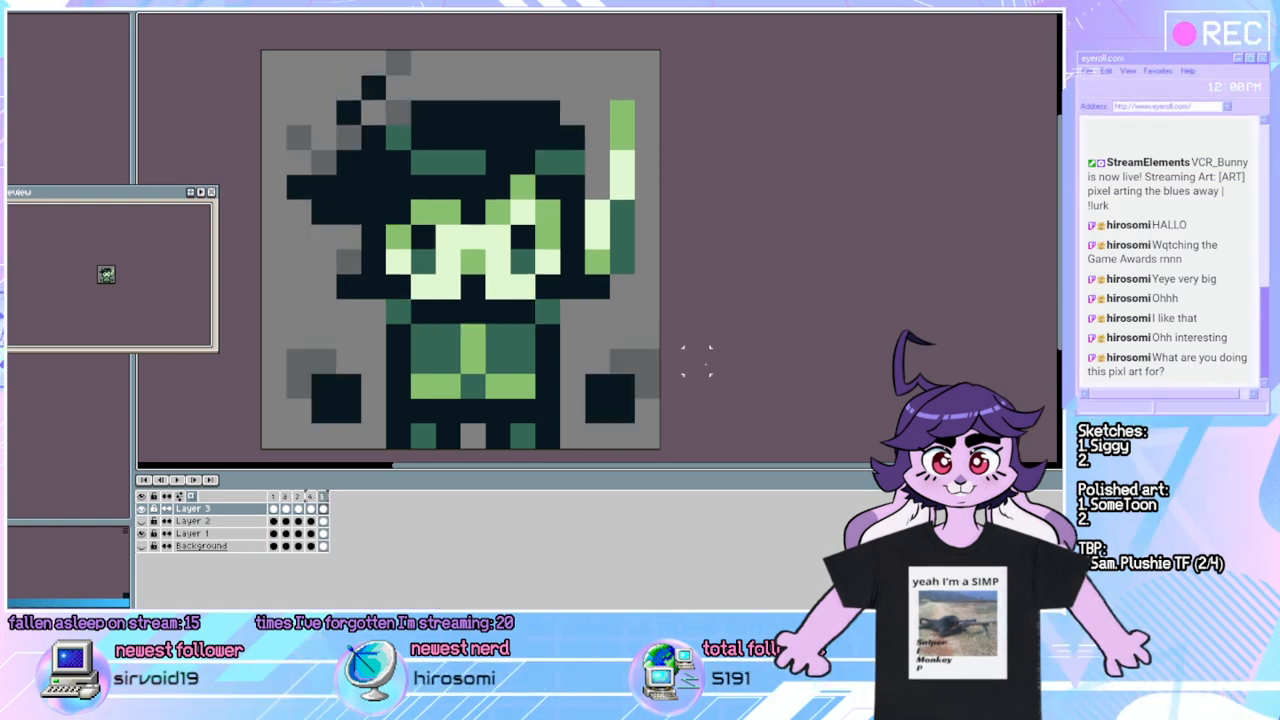
left_click(177, 481)
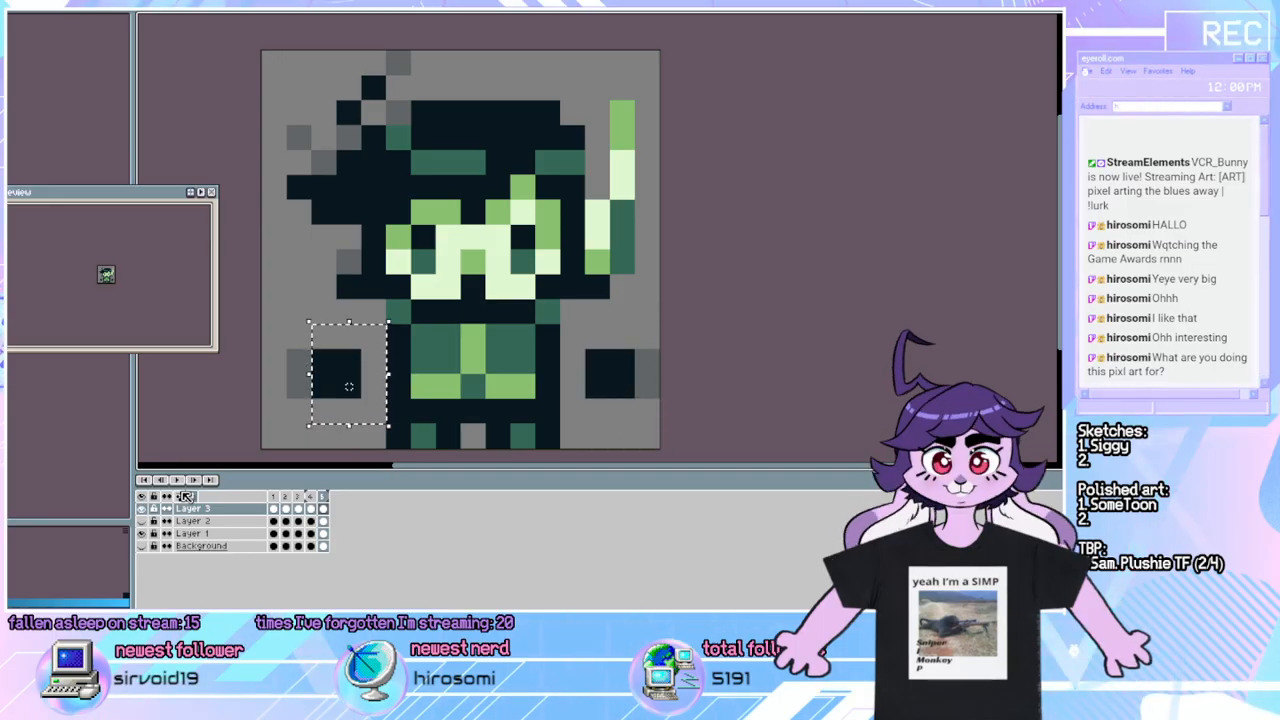
Look over the timeline settings and replay the animation to check the hand motion.
left_click(182, 494)
left_click(182, 494)
left_click(213, 574)
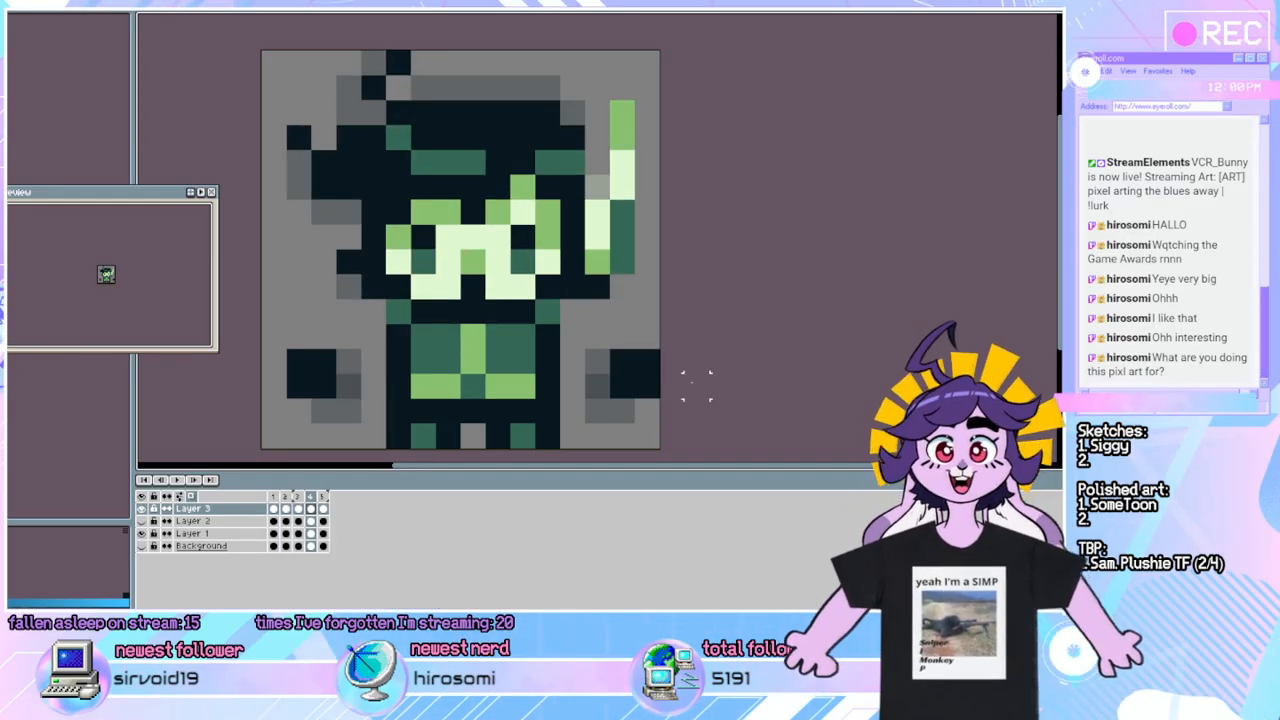
key("Return")
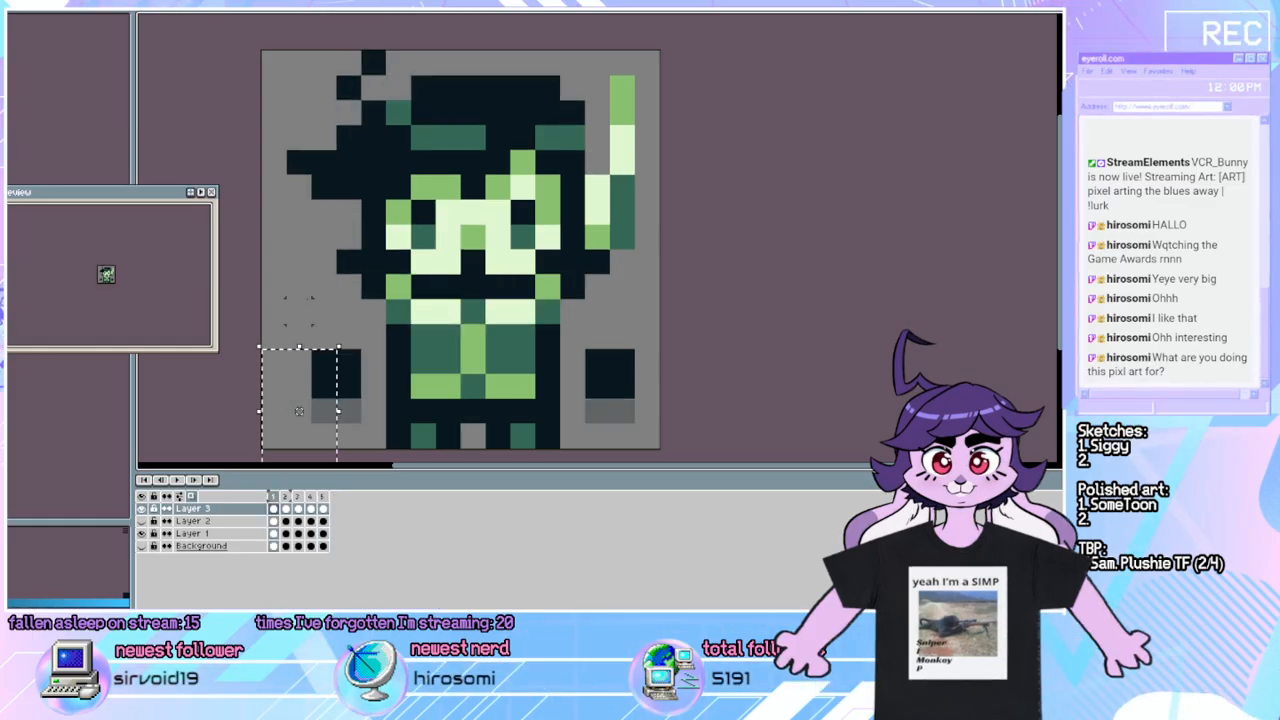
Try shifting the left hand square in frame 1 one pixel outward, and return it to its original position.
left_click_drag(306, 314, 325, 366)
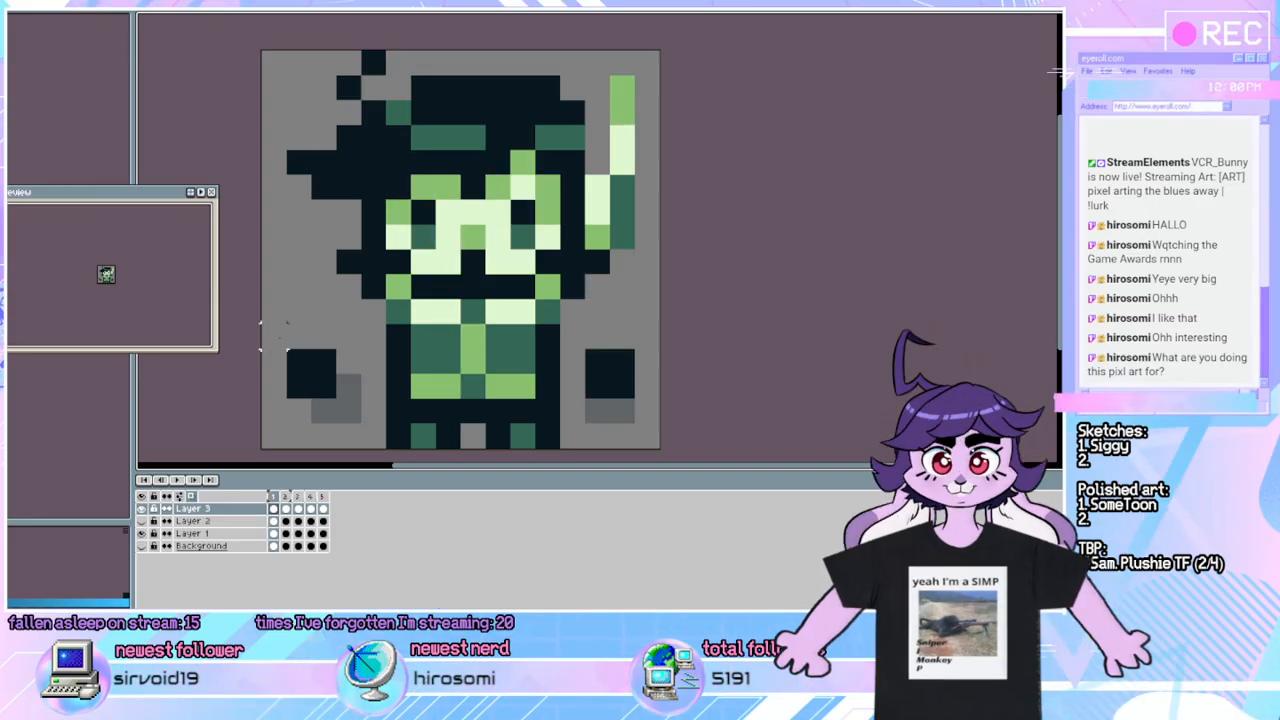
left_click_drag(261, 323, 364, 425)
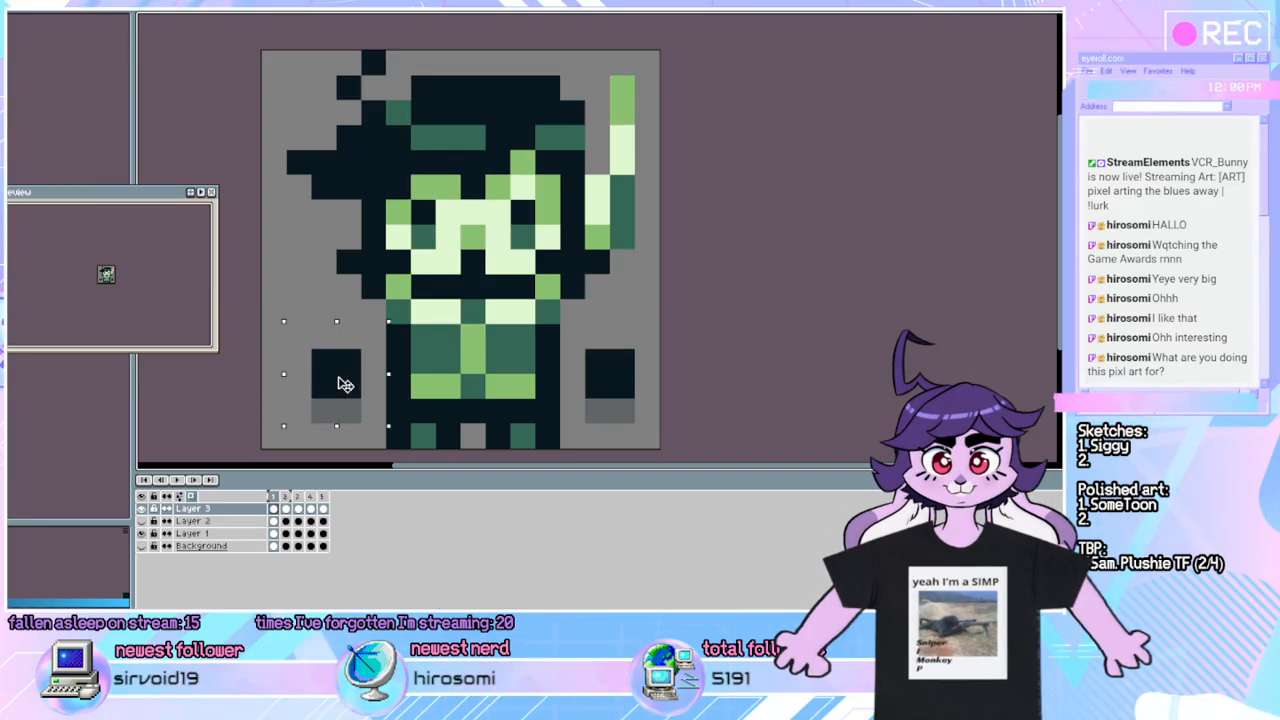
left_click_drag(341, 377, 329, 362)
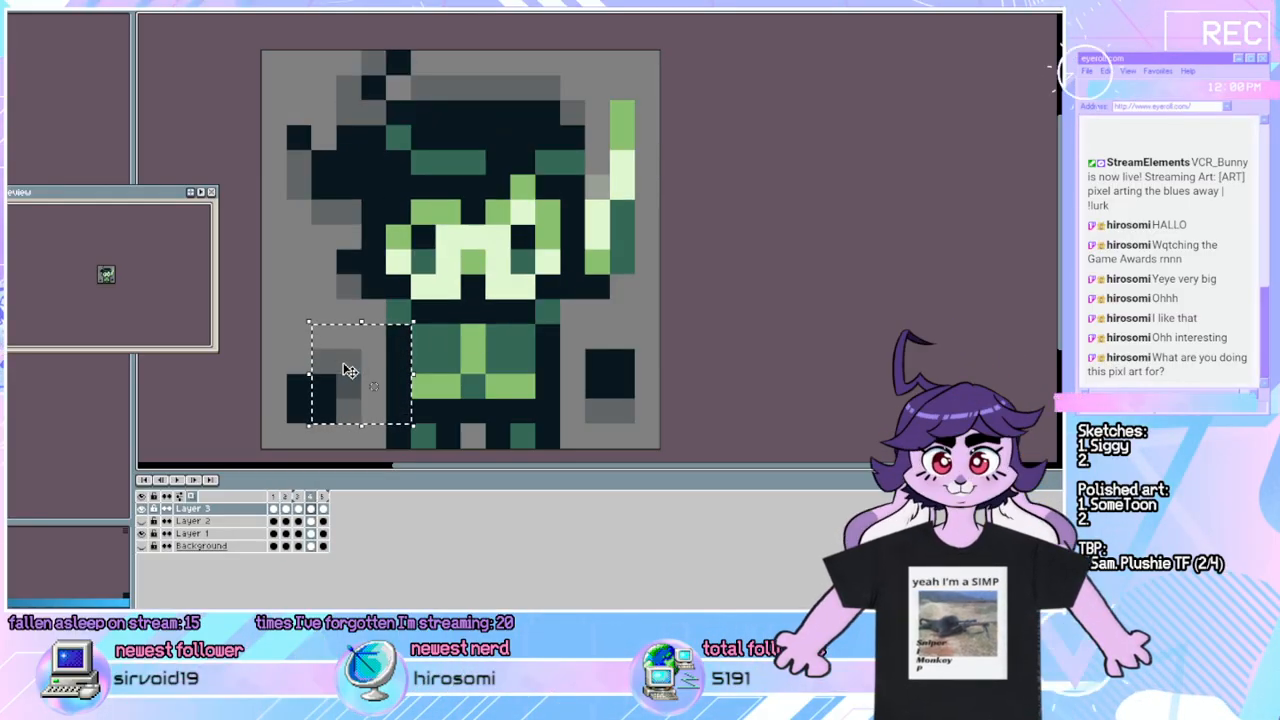
Place both hand squares in frame 4 in their original columns, one pixel lower, playing the animation between the two moves.
left_click_drag(373, 386, 352, 428)
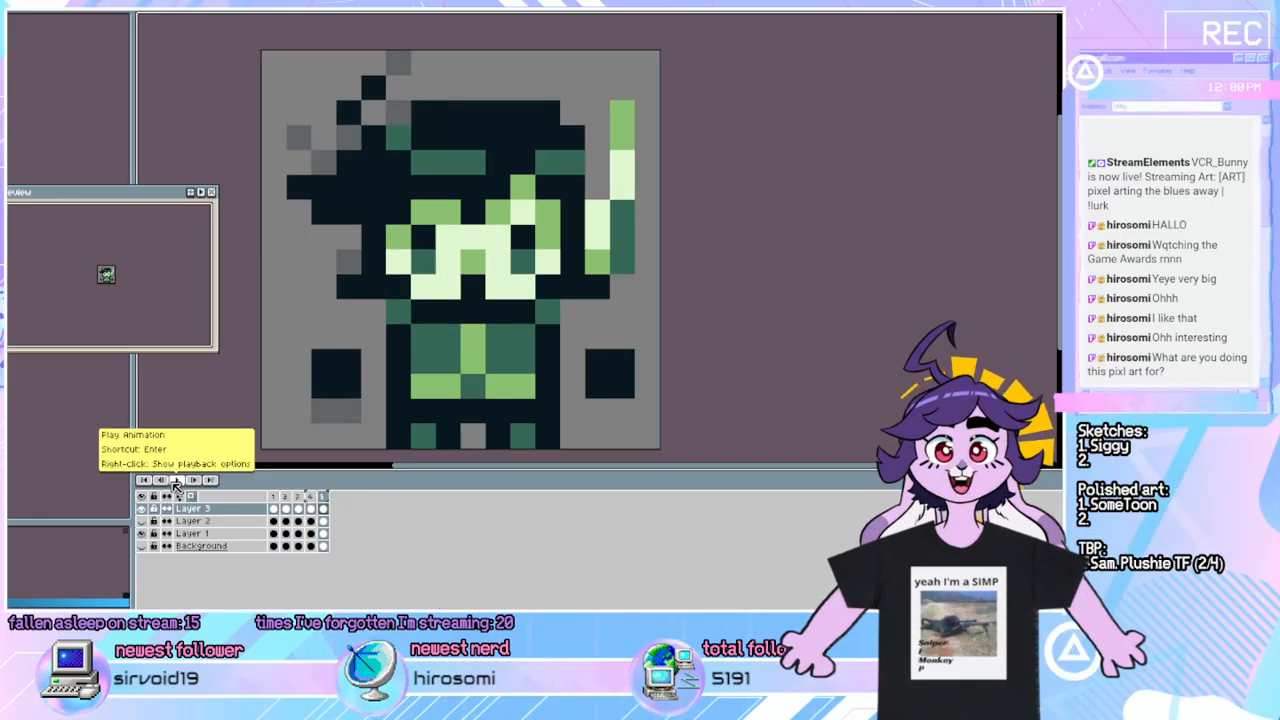
left_click(176, 481)
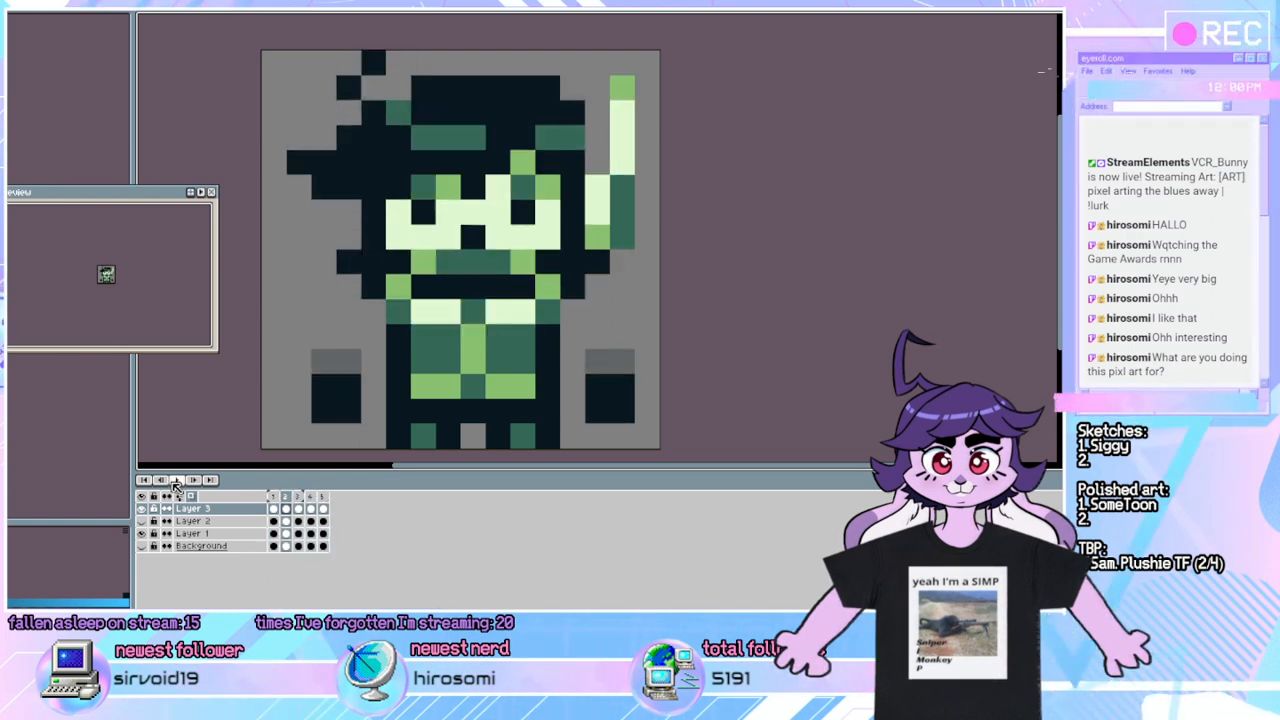
key("Right")
key("Right")
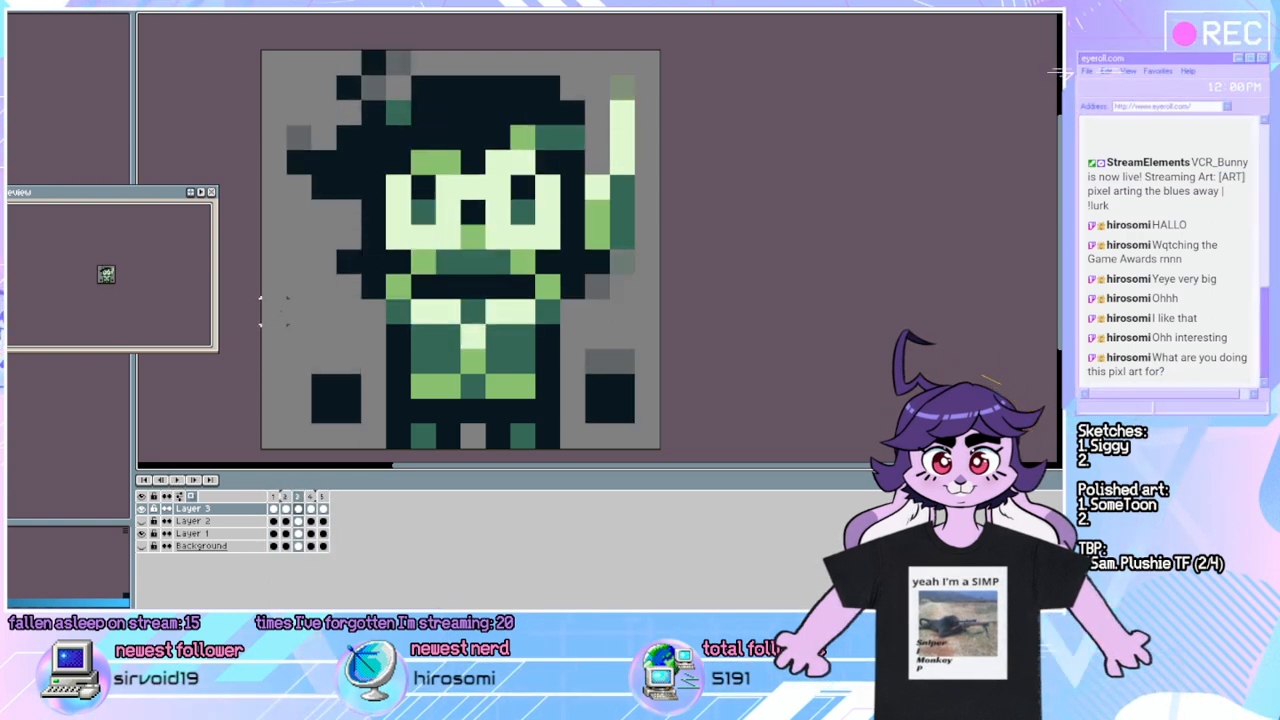
key("Right")
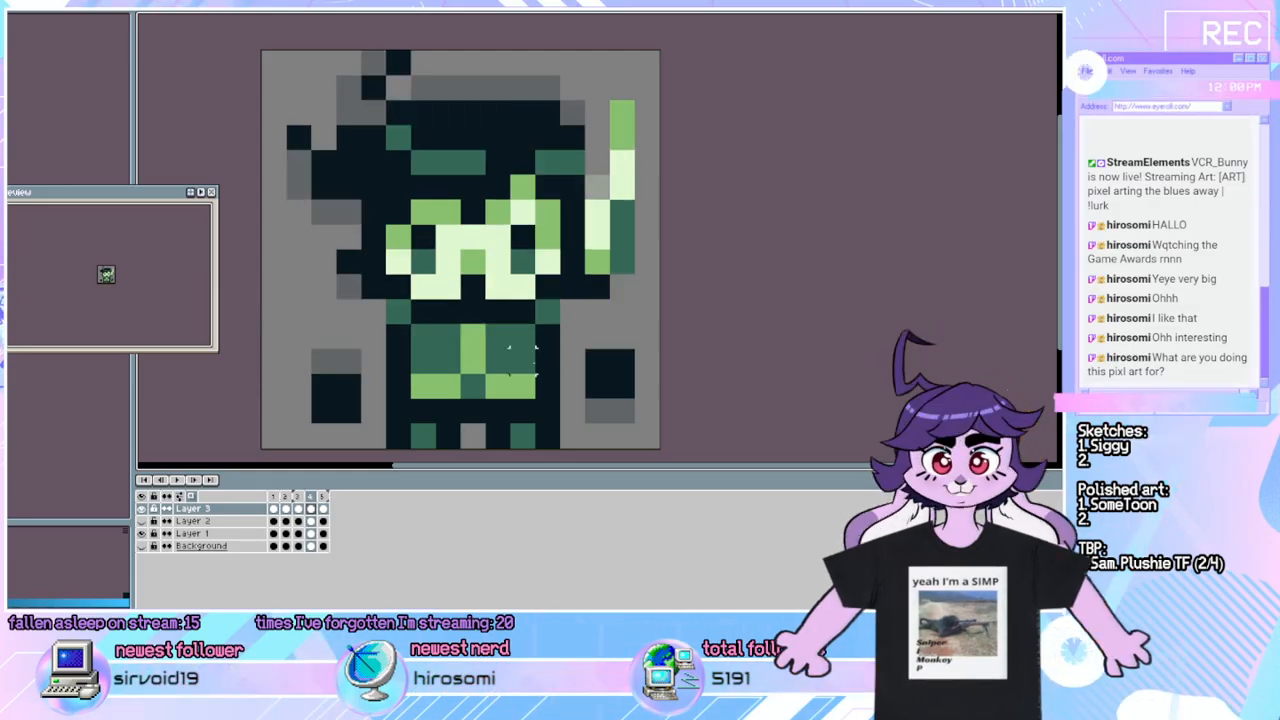
left_click_drag(662, 426, 558, 322)
left_click_drag(581, 341, 582, 366)
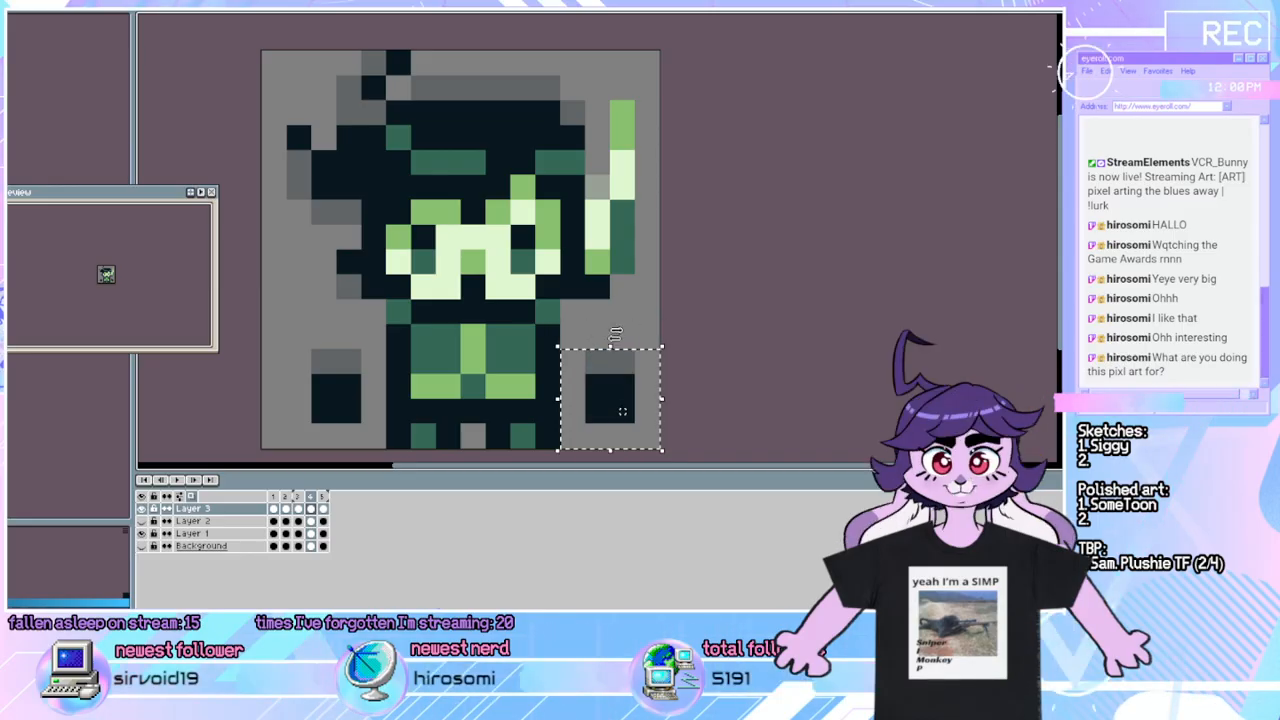
left_click(647, 337)
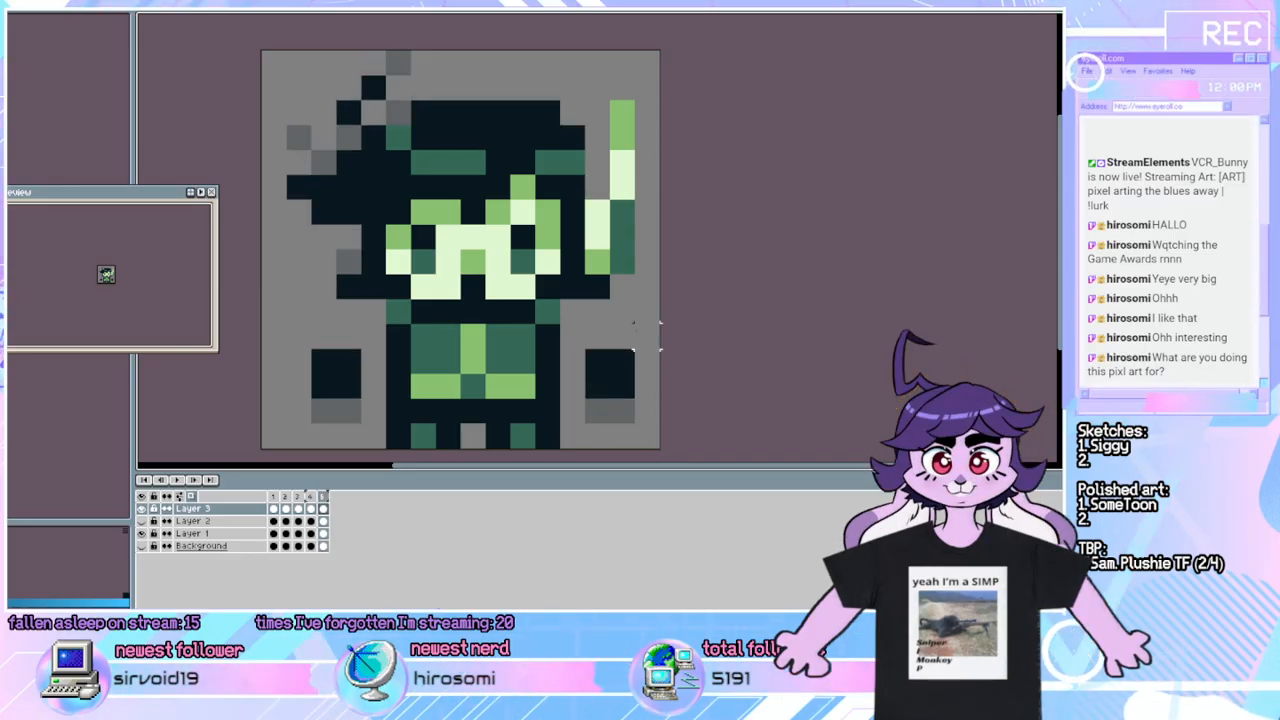
Step through all five frames several times and play the animation to examine the hand motion.
key("Right")
key("Left")
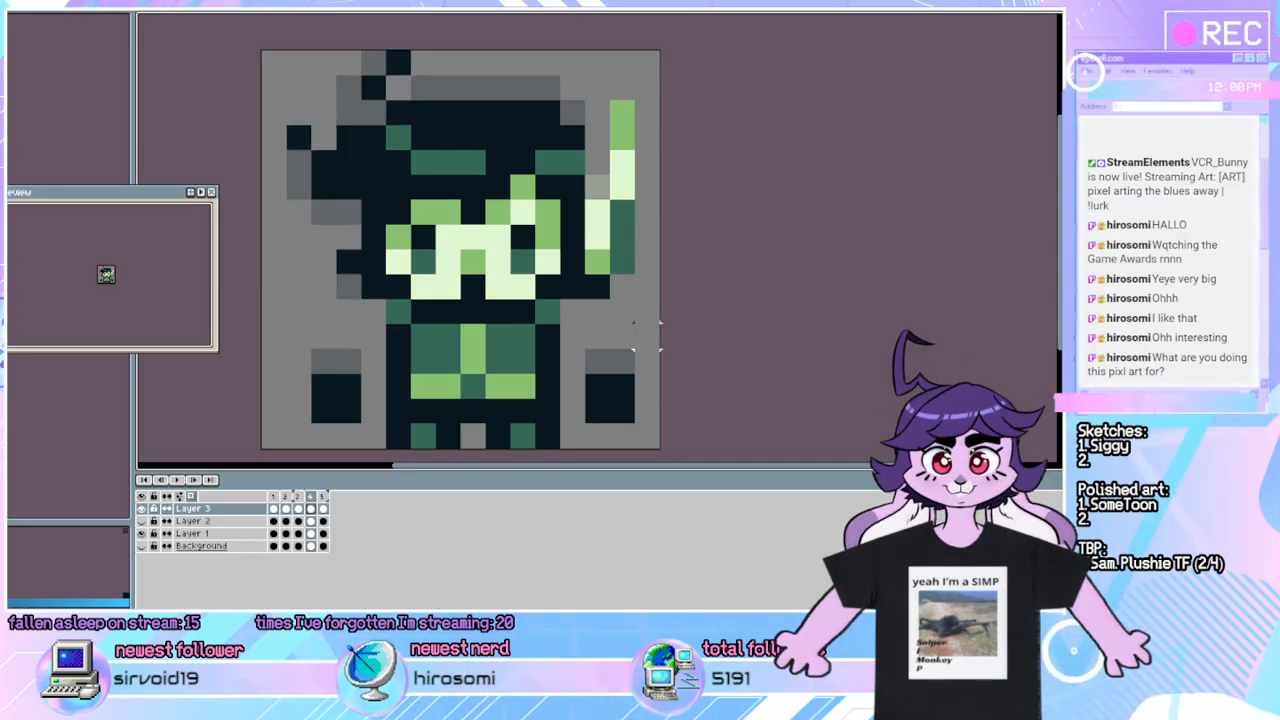
key("Right")
key("Right")
key("Right")
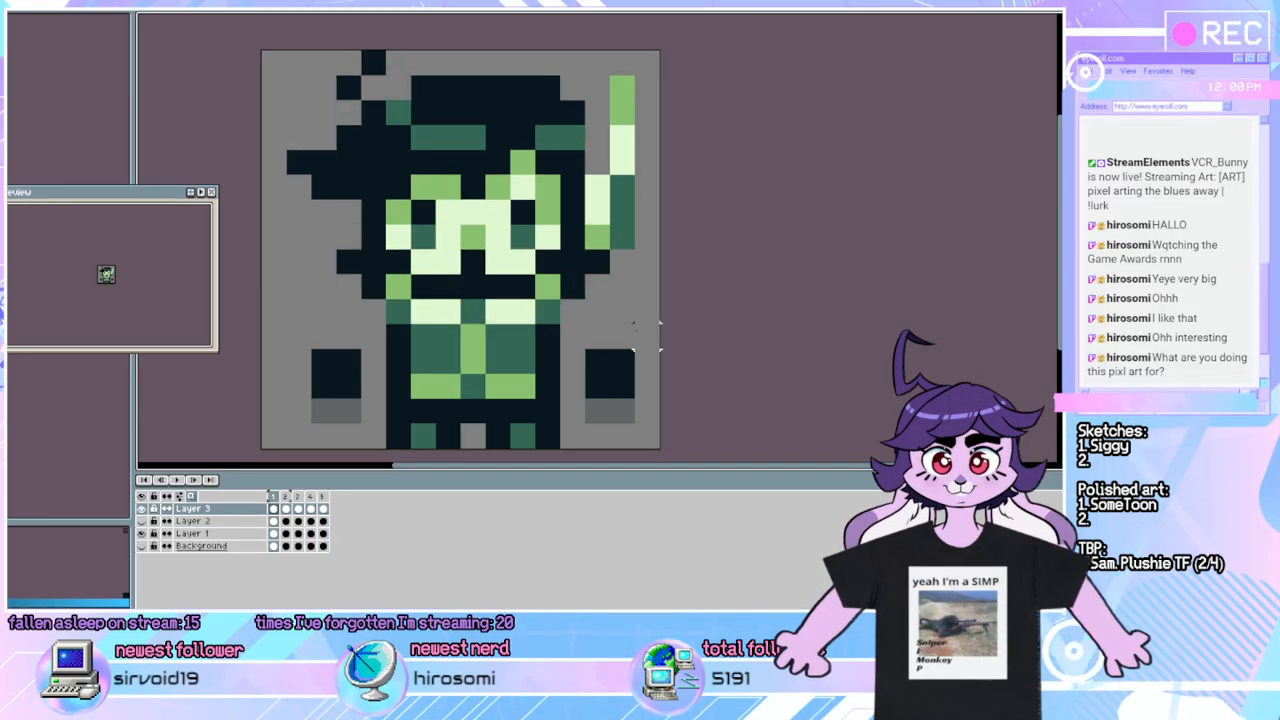
key("Right")
key("Right")
key("Right")
key("Right")
key("Right")
key("Right")
key("Right")
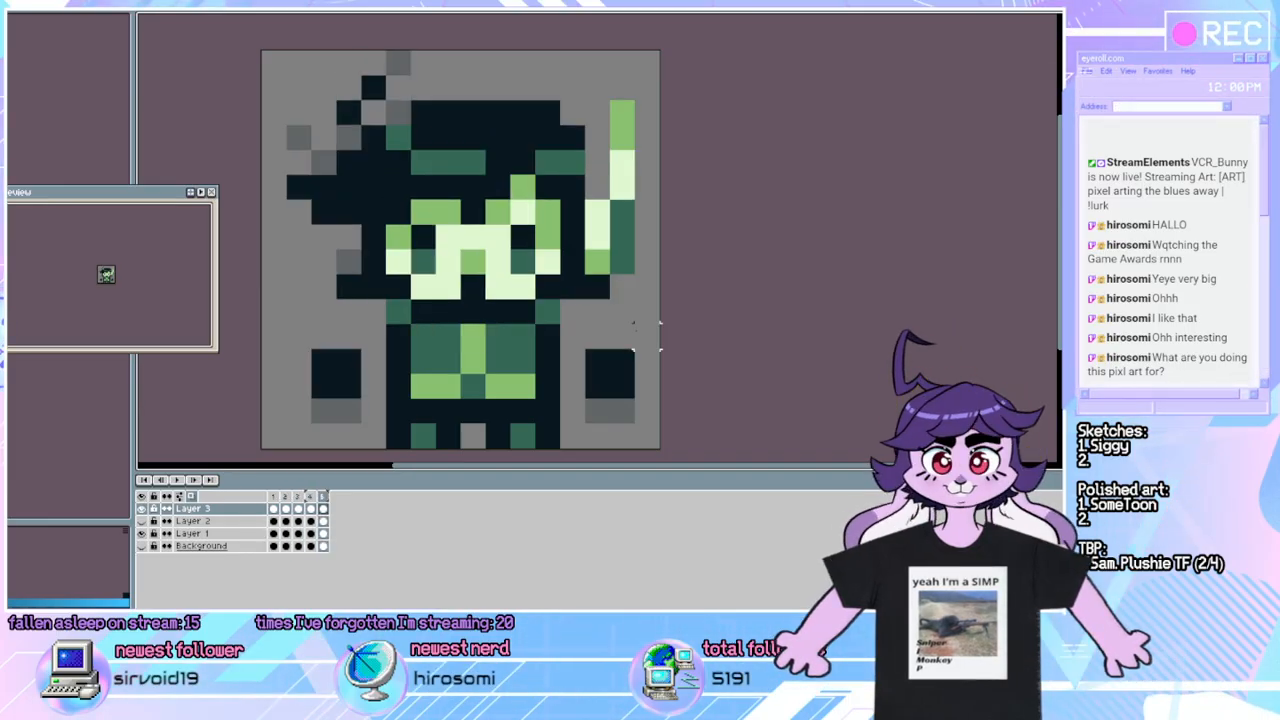
key("Right")
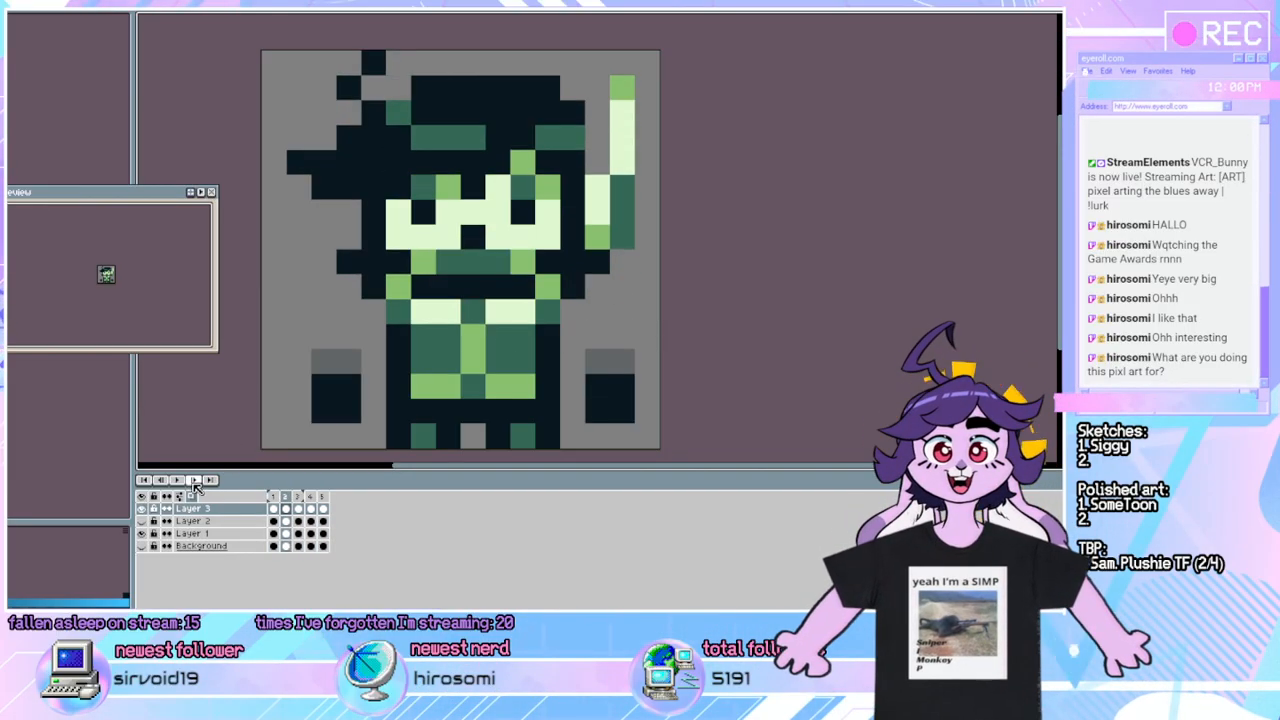
left_click(178, 480)
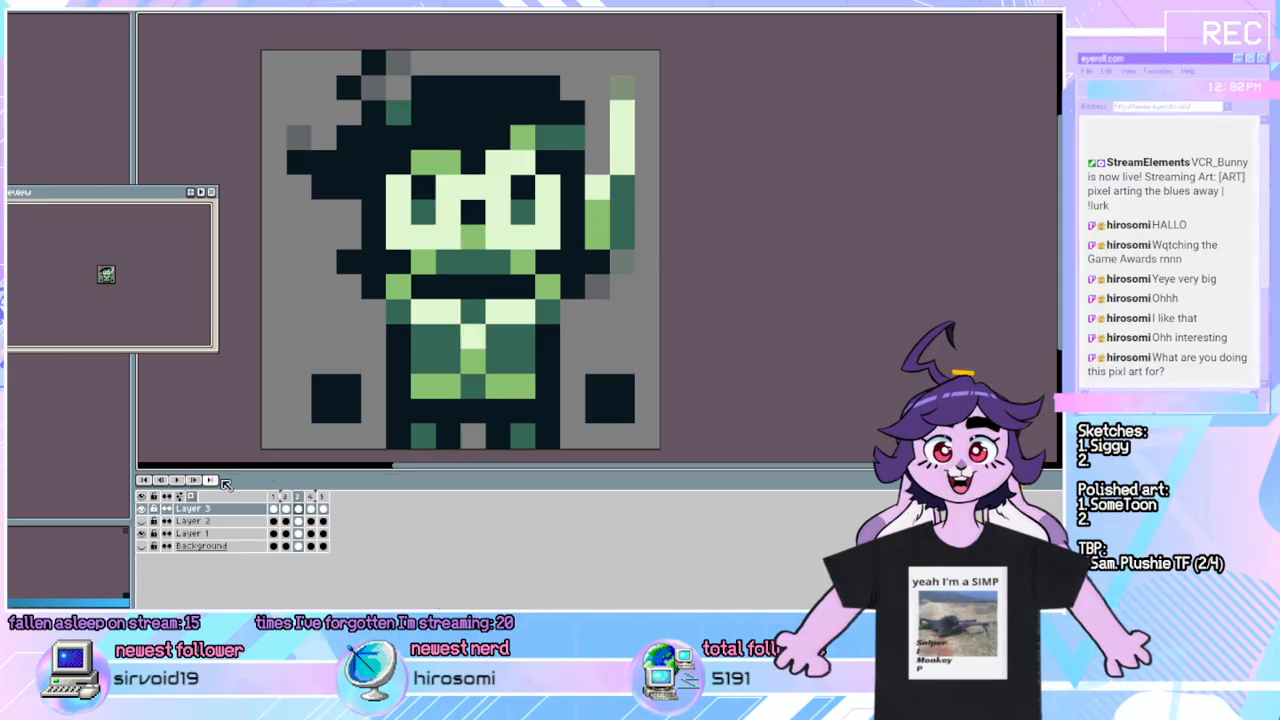
Select both hand squares and return those in frame 4 to one pixel higher.
left_click(322, 494)
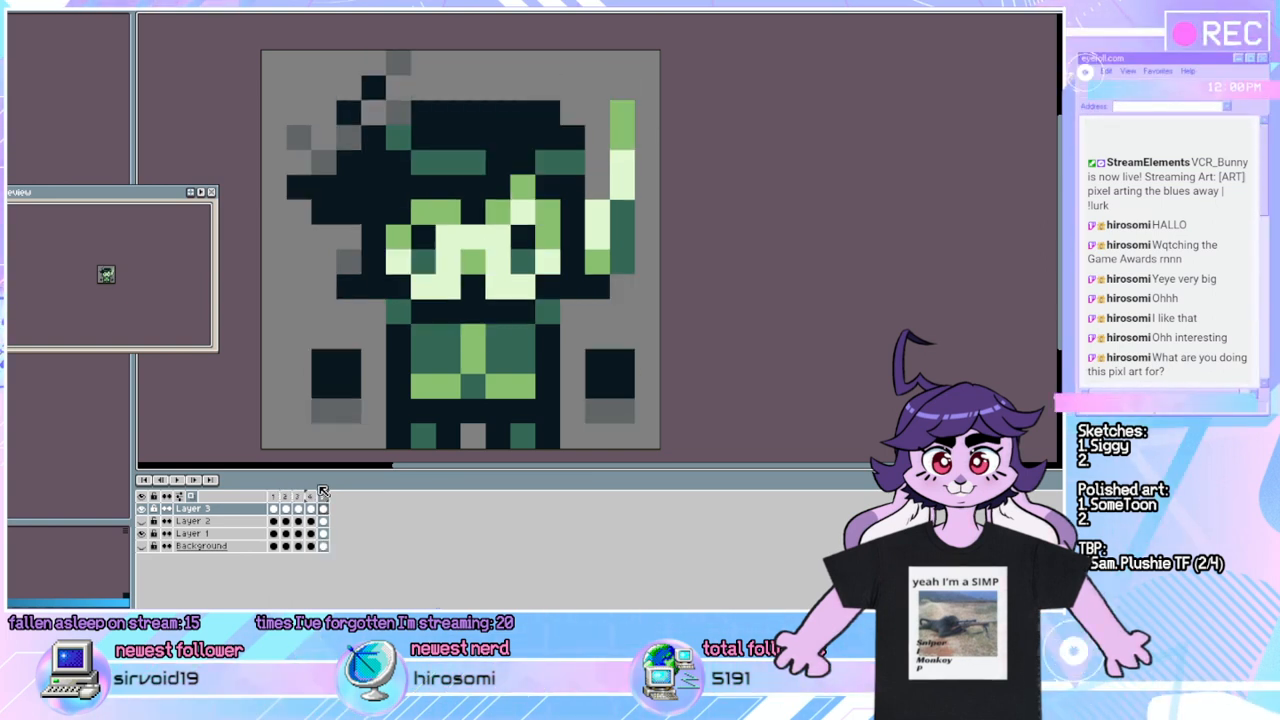
left_click_drag(285, 349, 662, 450)
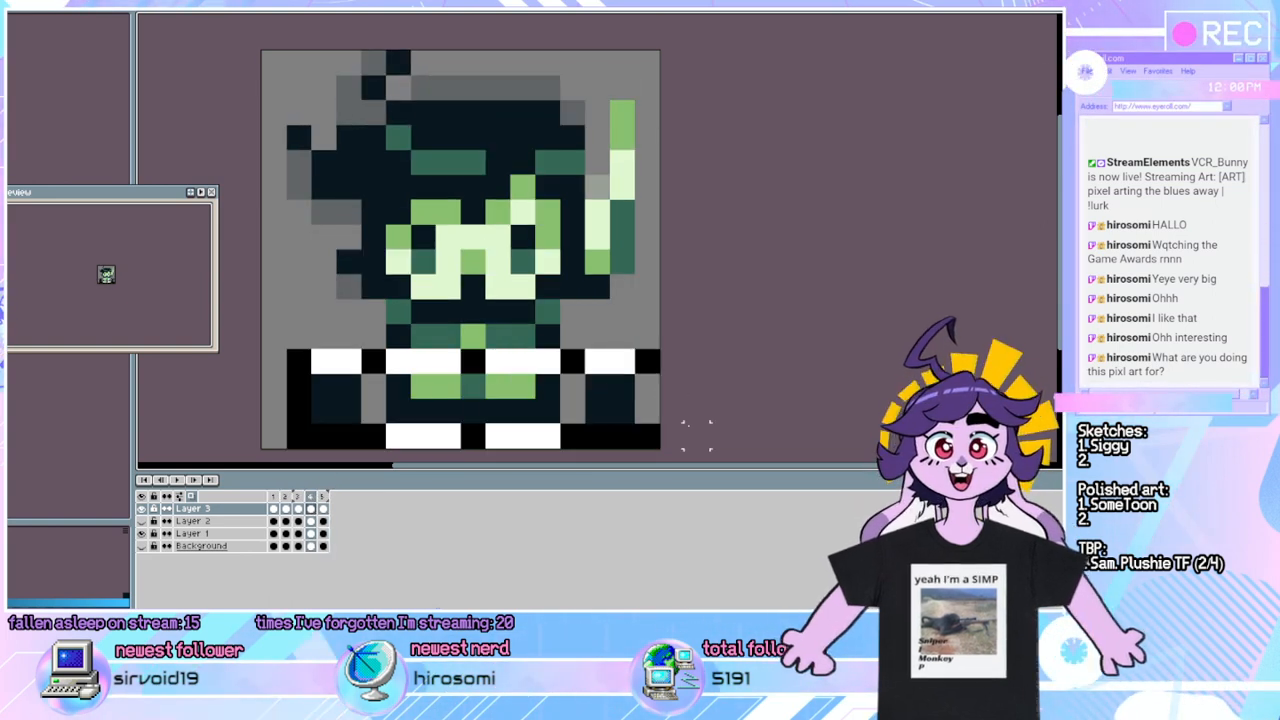
key("ctrl+z")
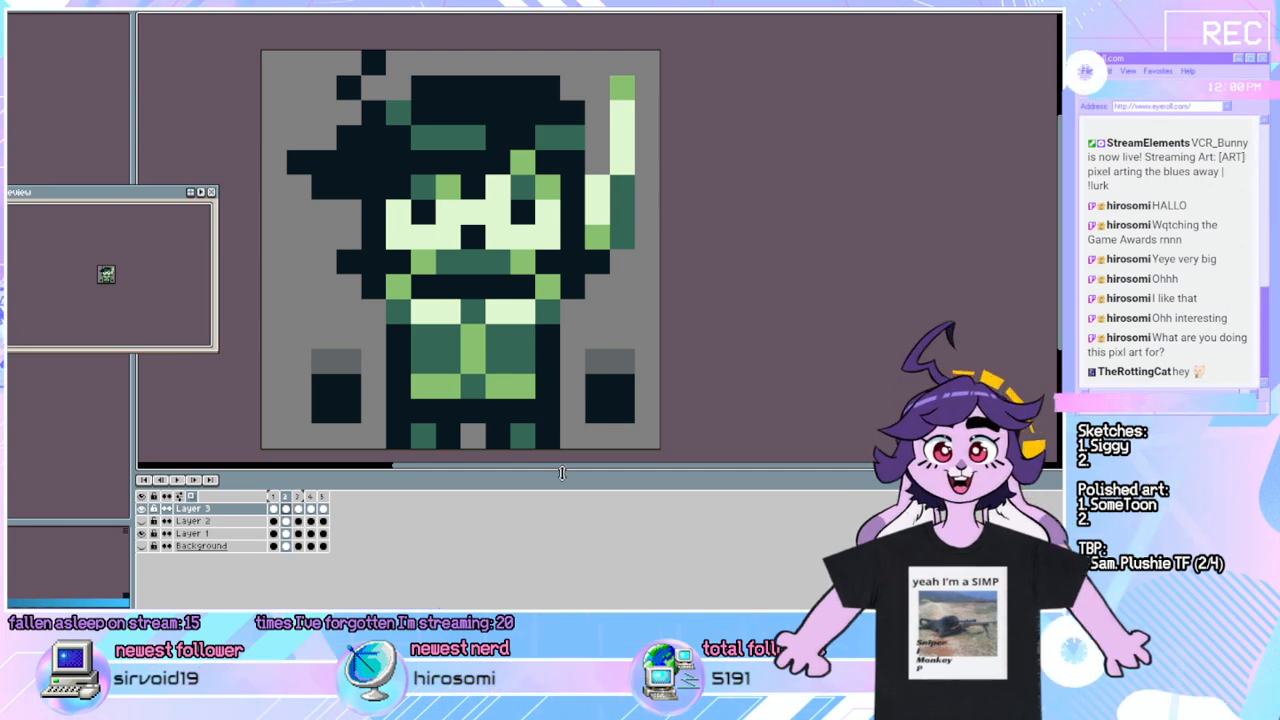
Review the hand positions by stepping through the frames and playing the animation again.
key("Right")
key("Right")
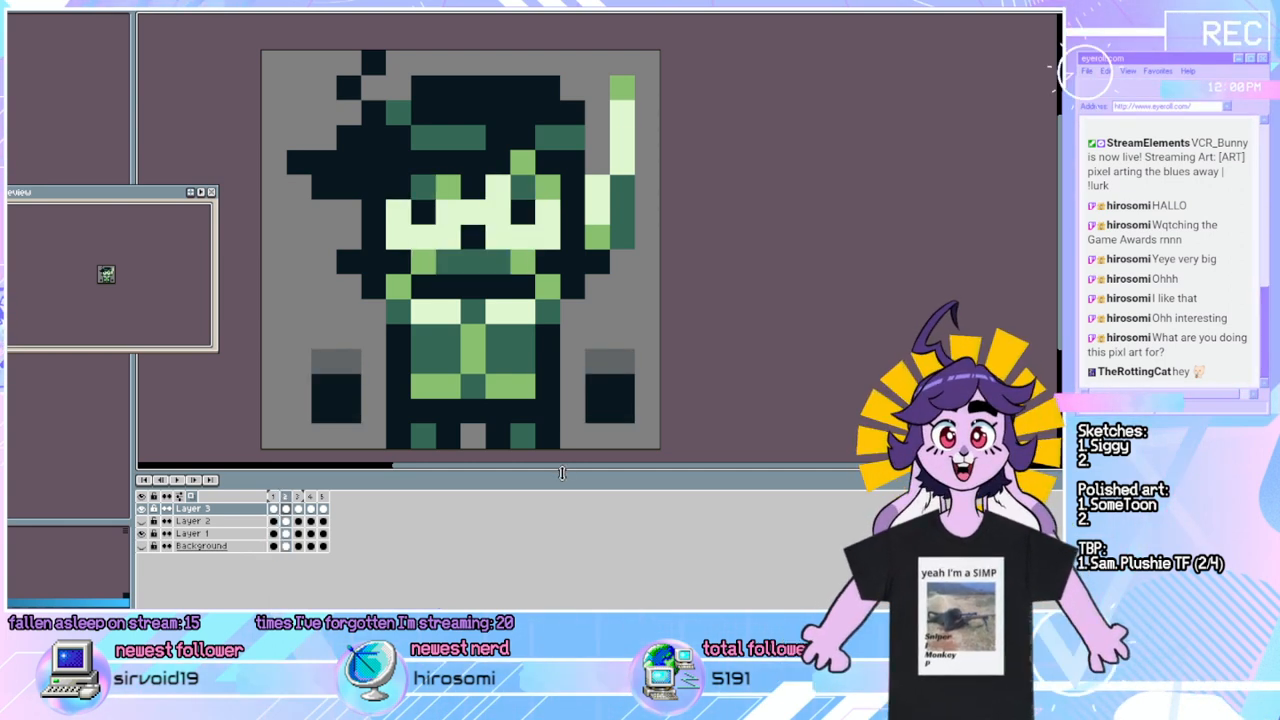
key("Right")
key("Right")
key("Right")
key("Right")
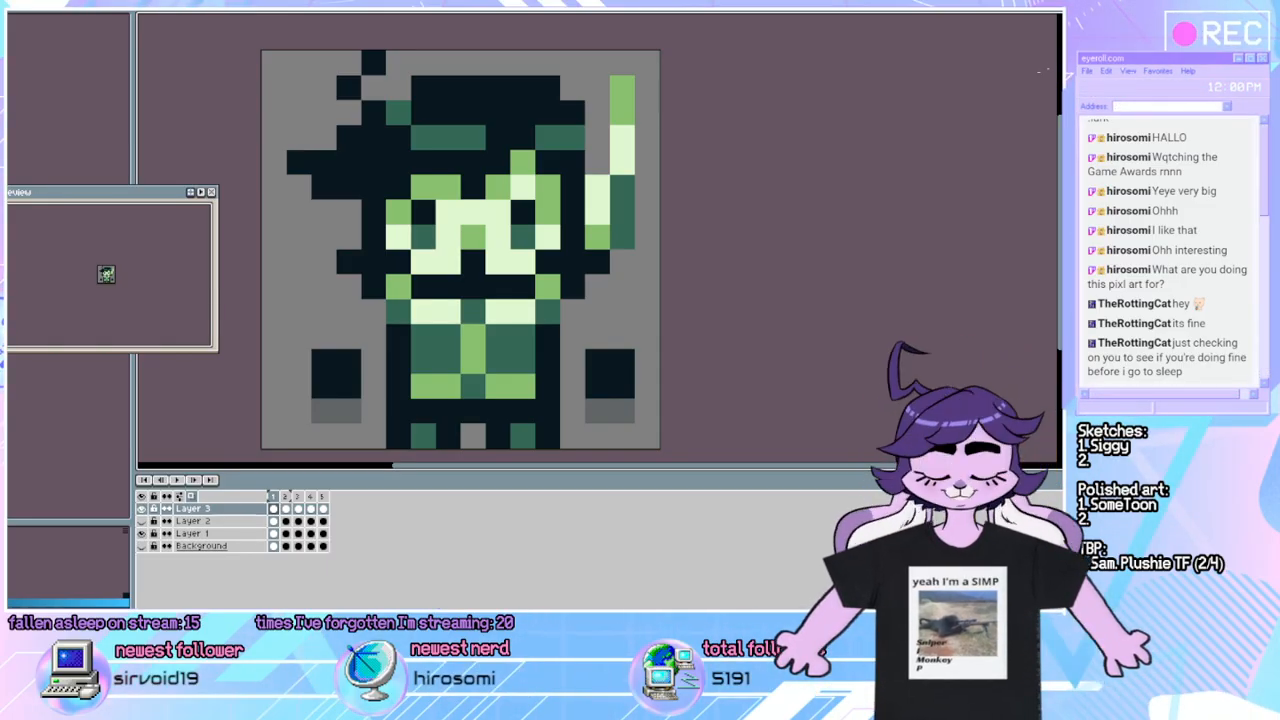
left_click(186, 481)
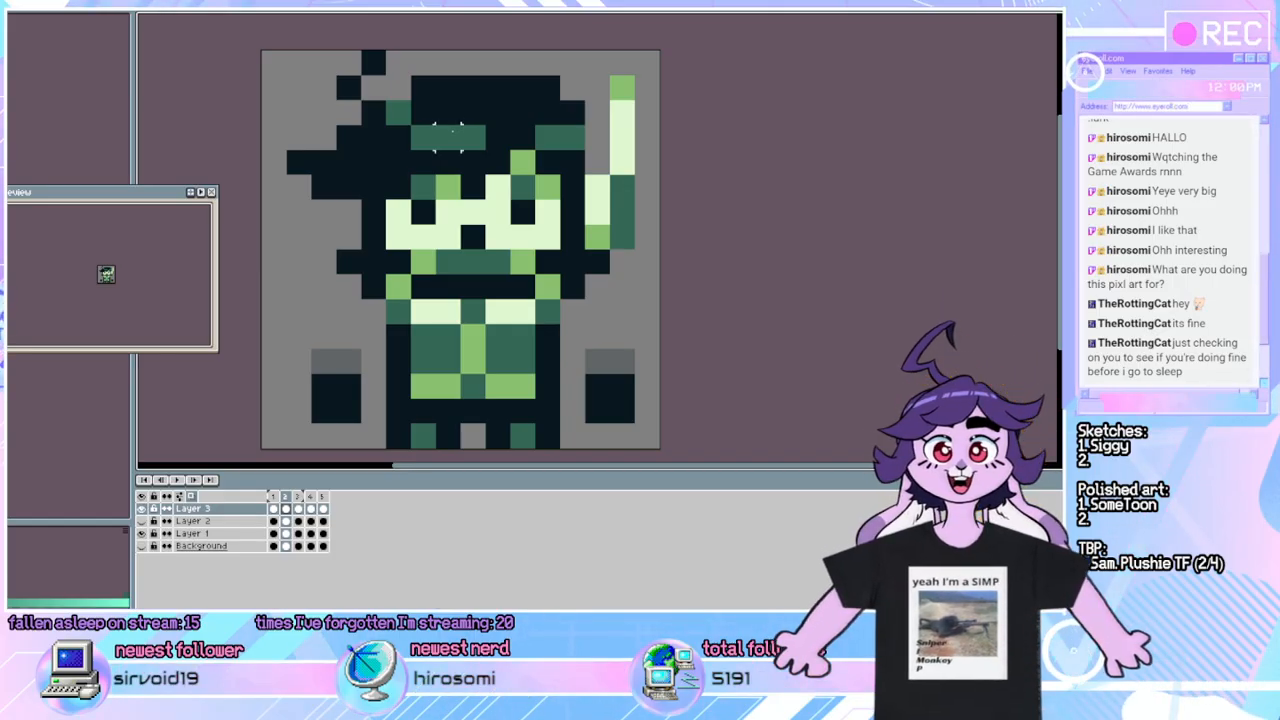
key("Right")
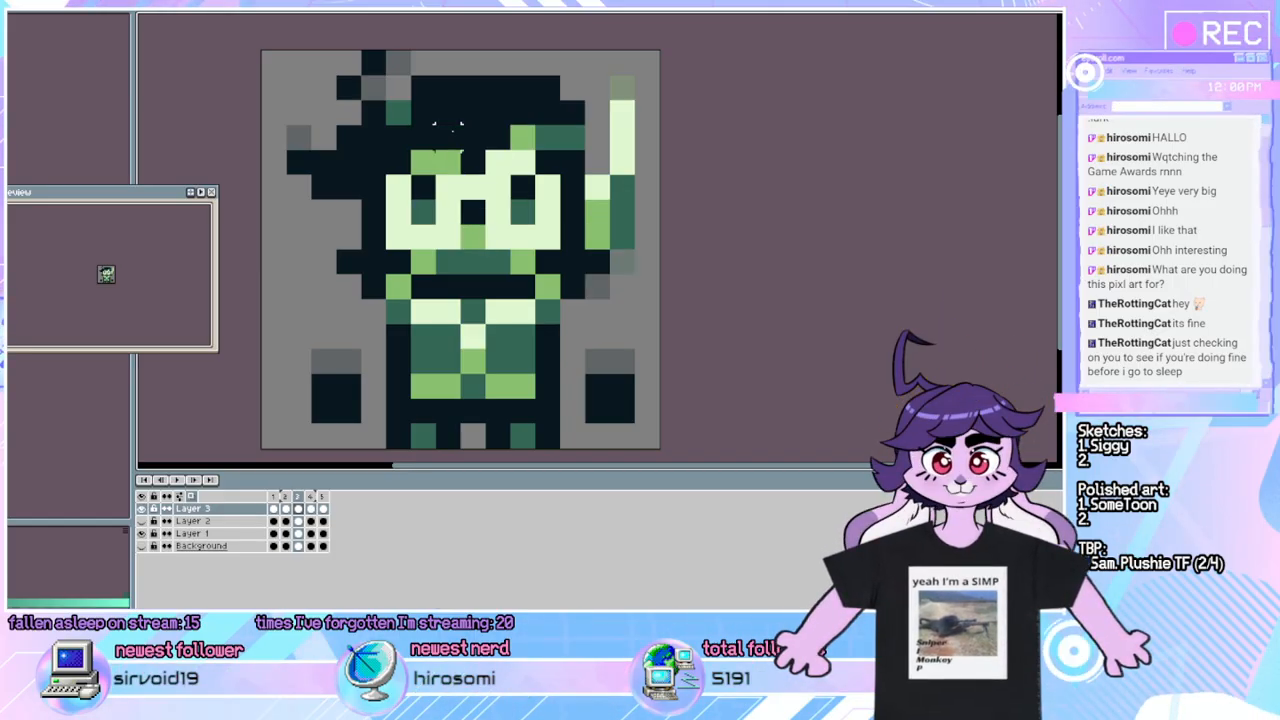
On Layer 1, reshape the left hair highlight in frame 3 into a horizontal three-pixel dark green band and compare it with frame 2.
left_click(424, 114)
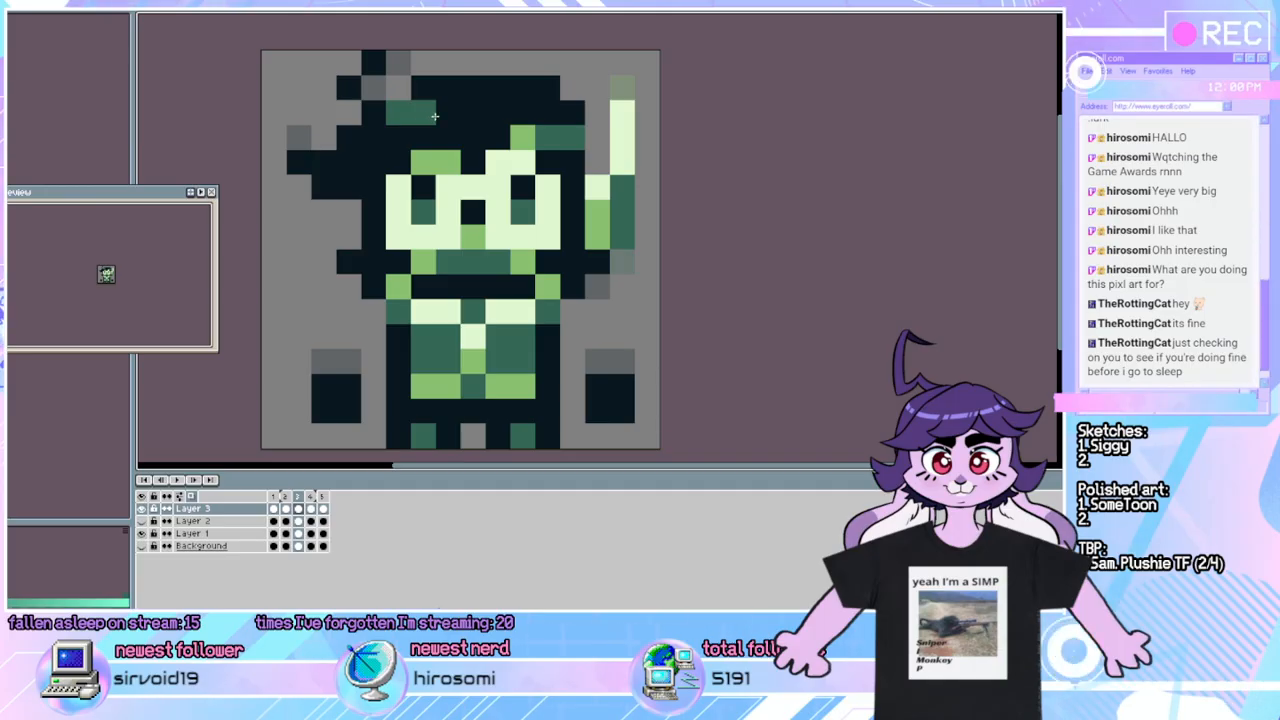
left_click(252, 531)
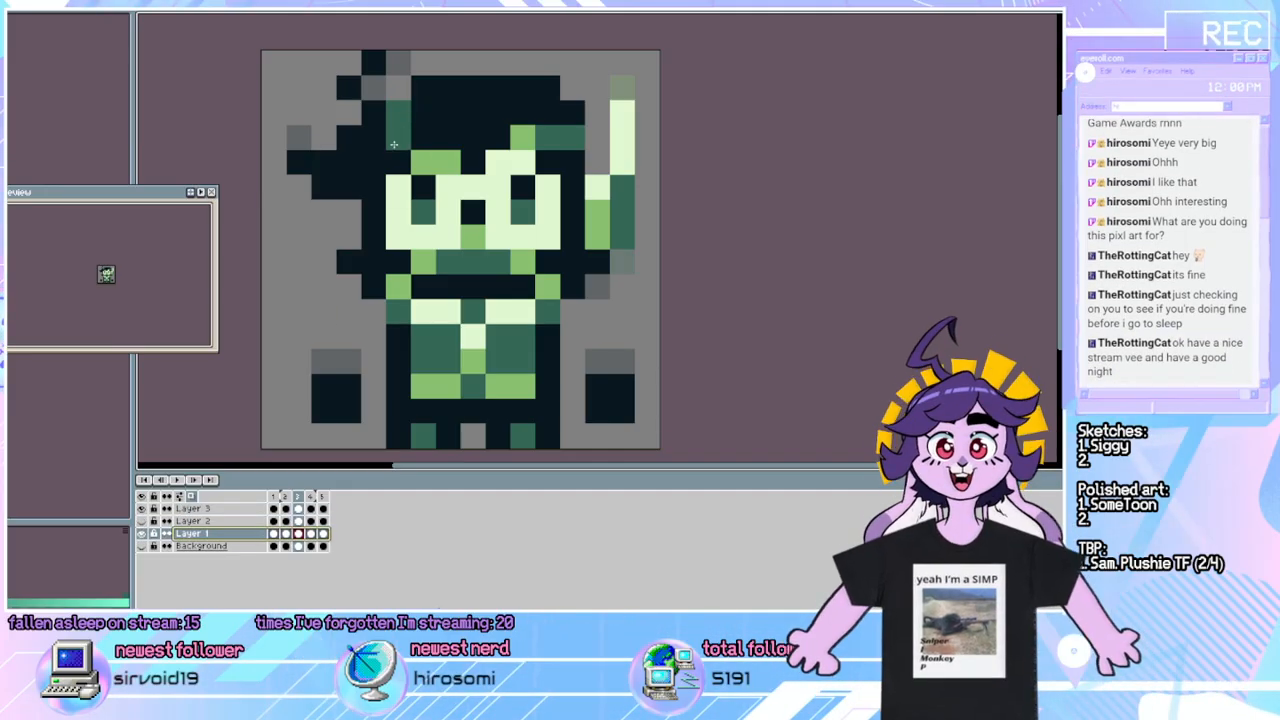
left_click(428, 114)
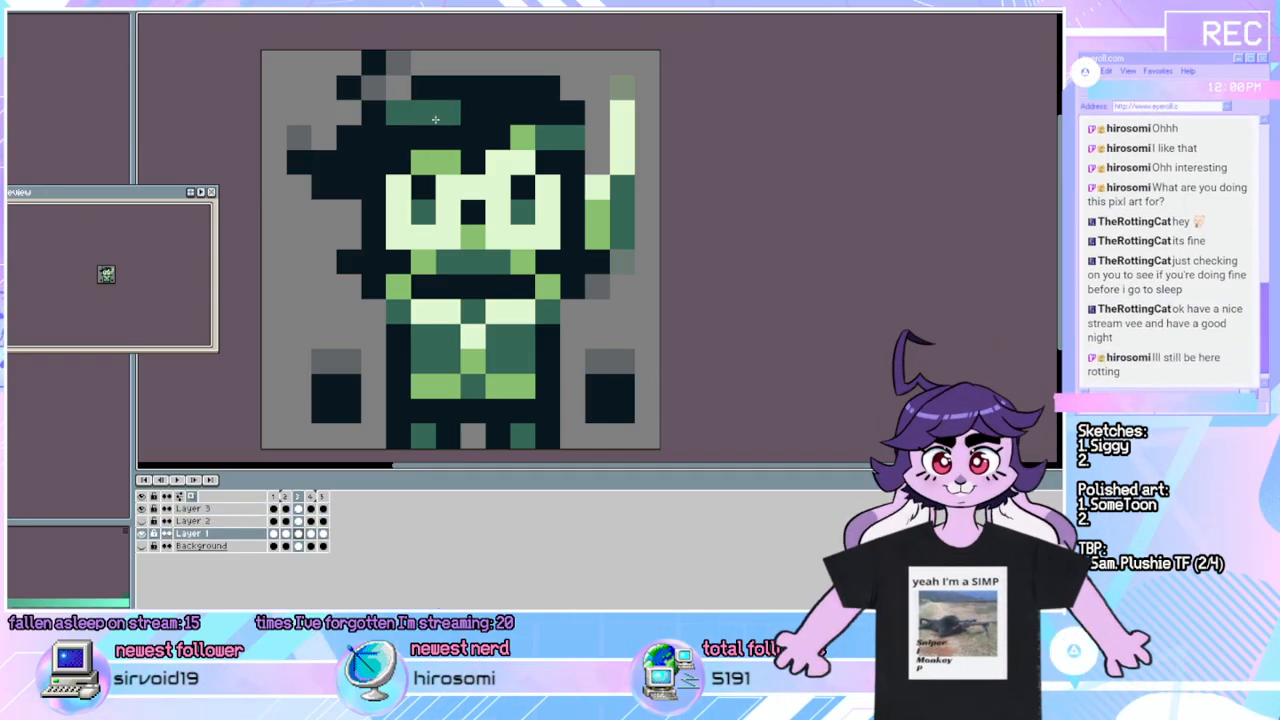
key("Left")
key("Right")
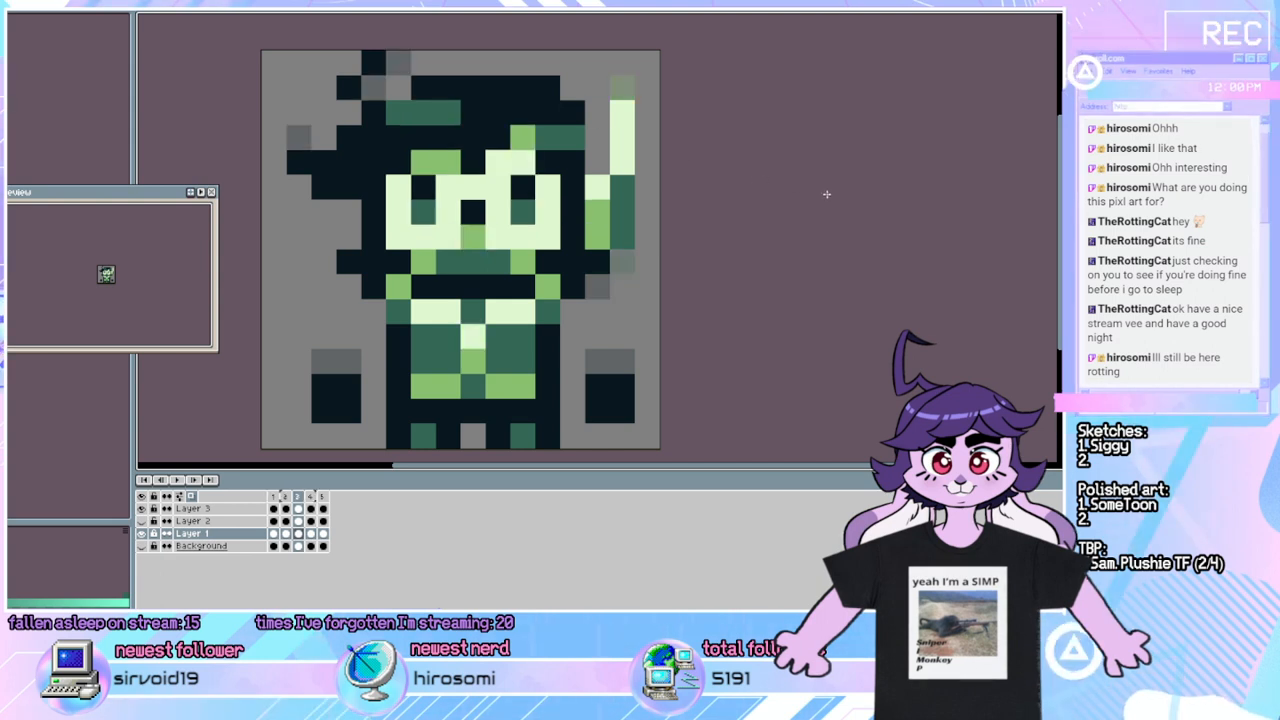
key("Left")
key("Right")
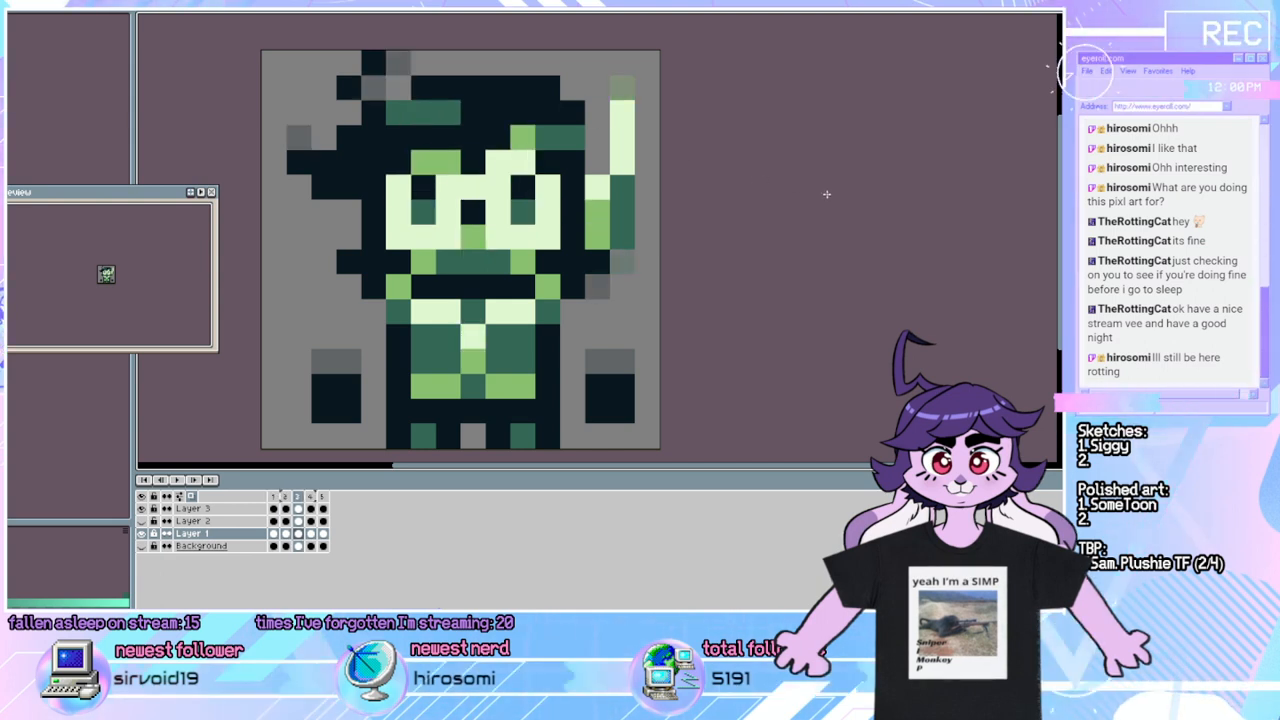
Reshape the right hair highlight in frame 3 into two diagonal dark green pixels, restoring the hair color beside them.
left_click(544, 112)
left_click(564, 159, "alt")
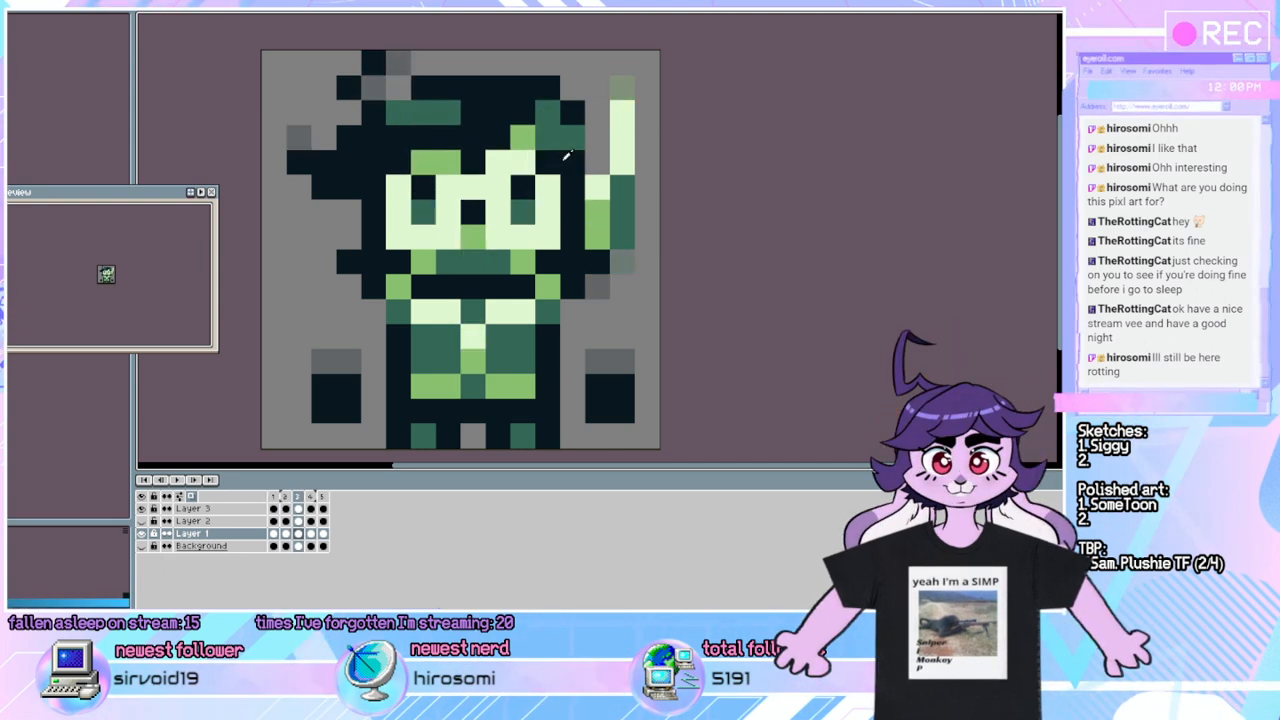
Step back and forth through all five frames to examine how the hair highlights move.
key("Right")
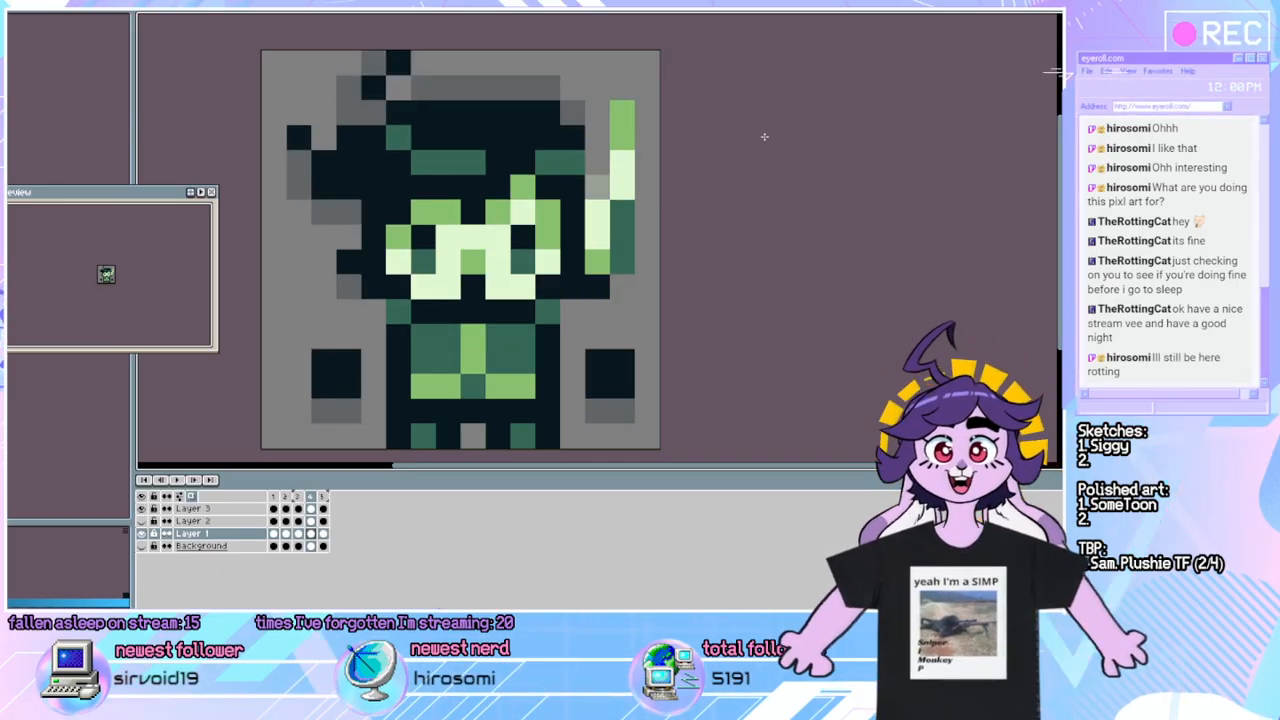
key("Left")
key("Left")
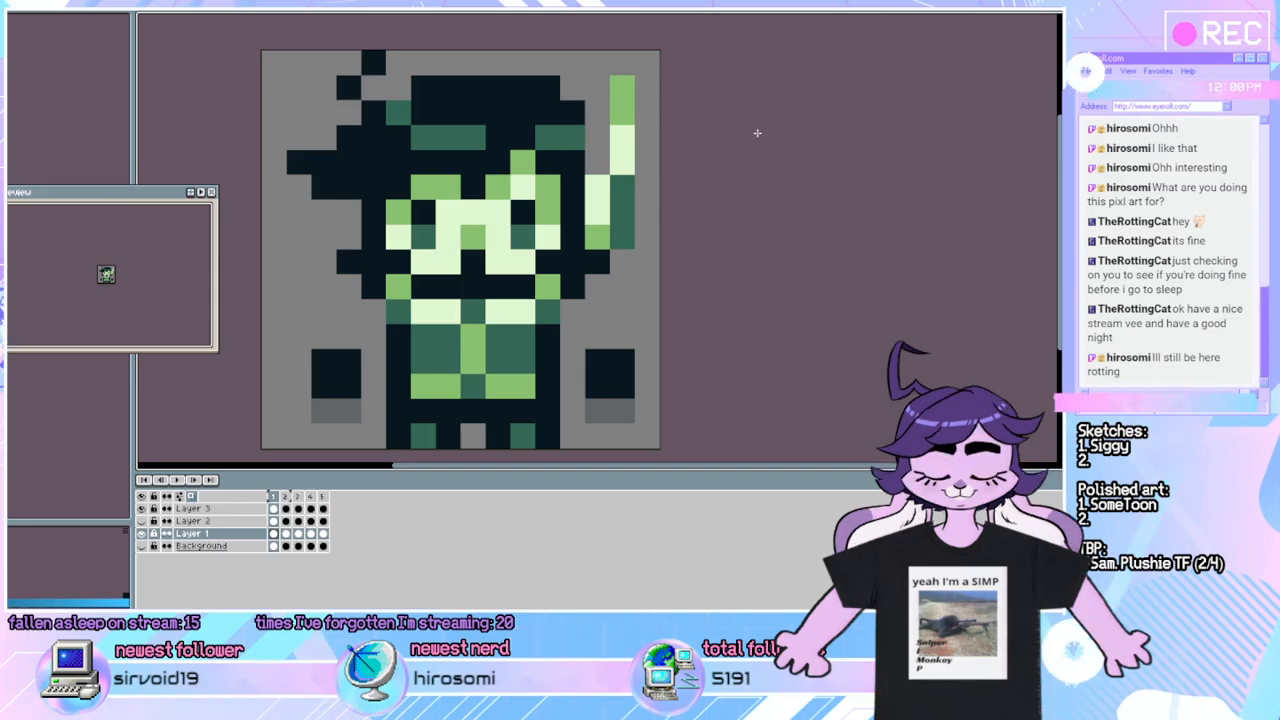
key("Left")
key("Right")
key("Right")
key("Left")
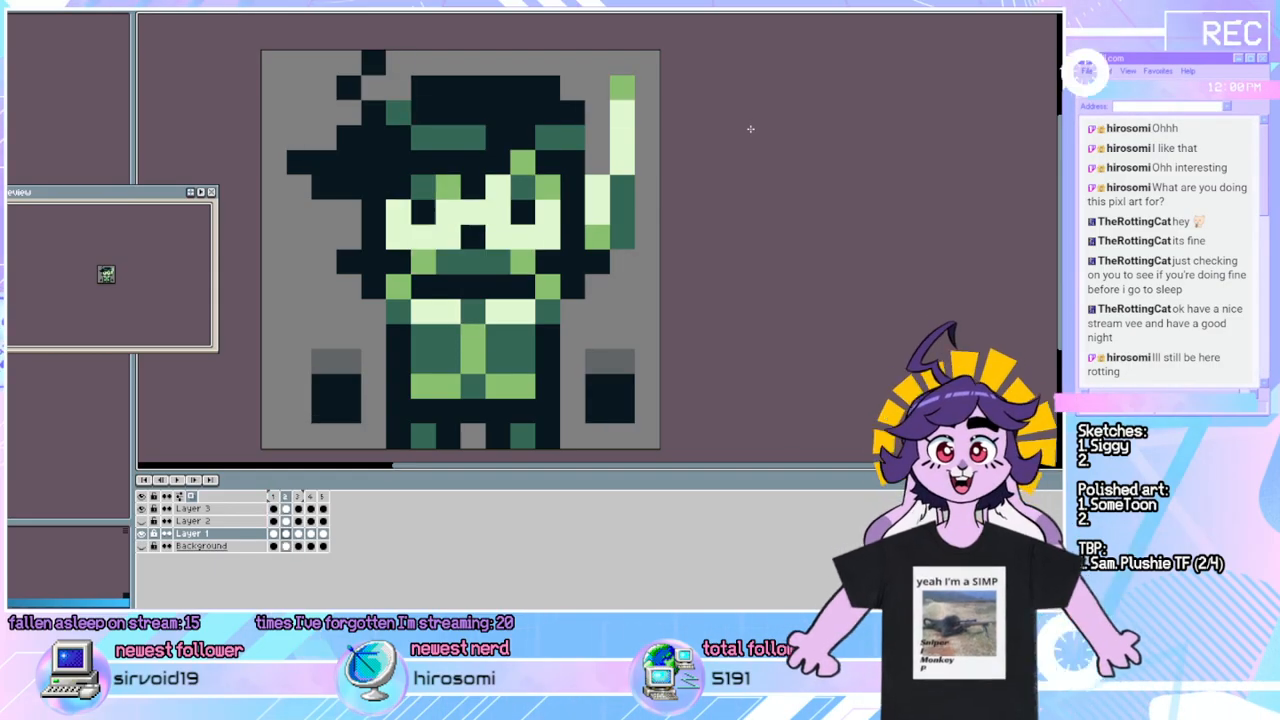
key("Left")
key("Right")
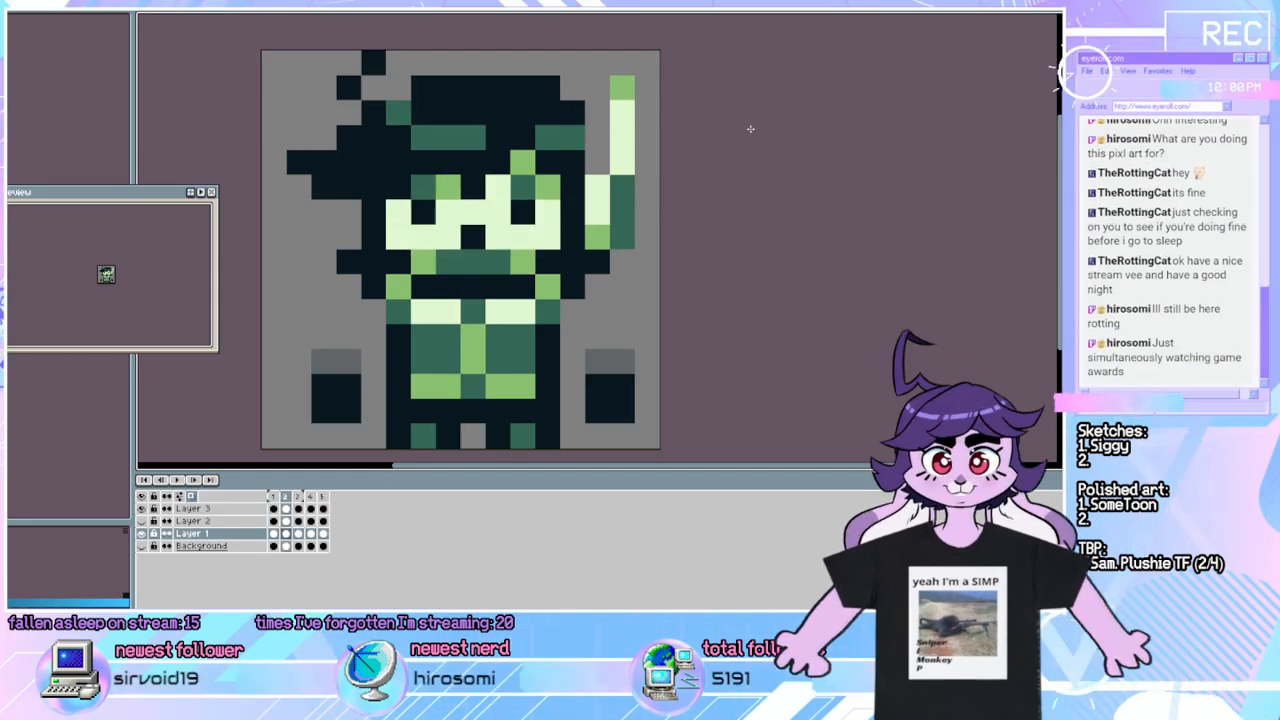
key("Left")
key("Right")
key("Right")
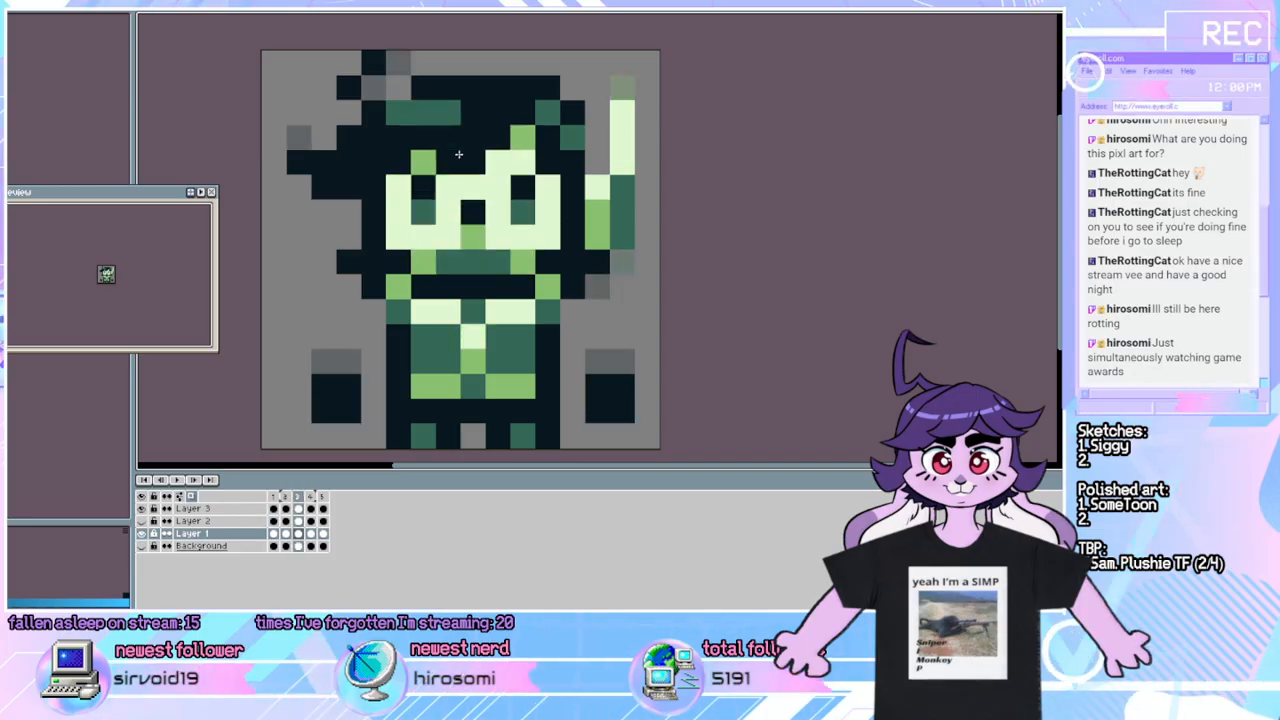
key("Left")
key("Left")
key("Left")
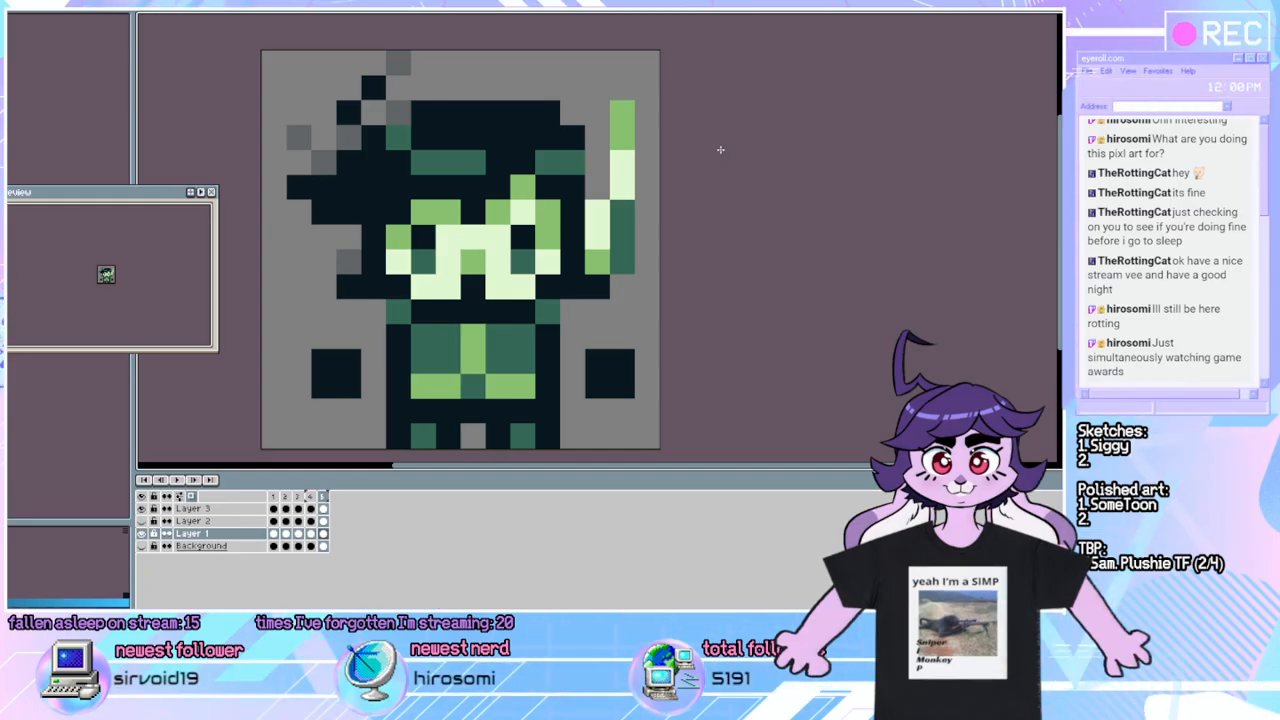
key("Right")
key("Right")
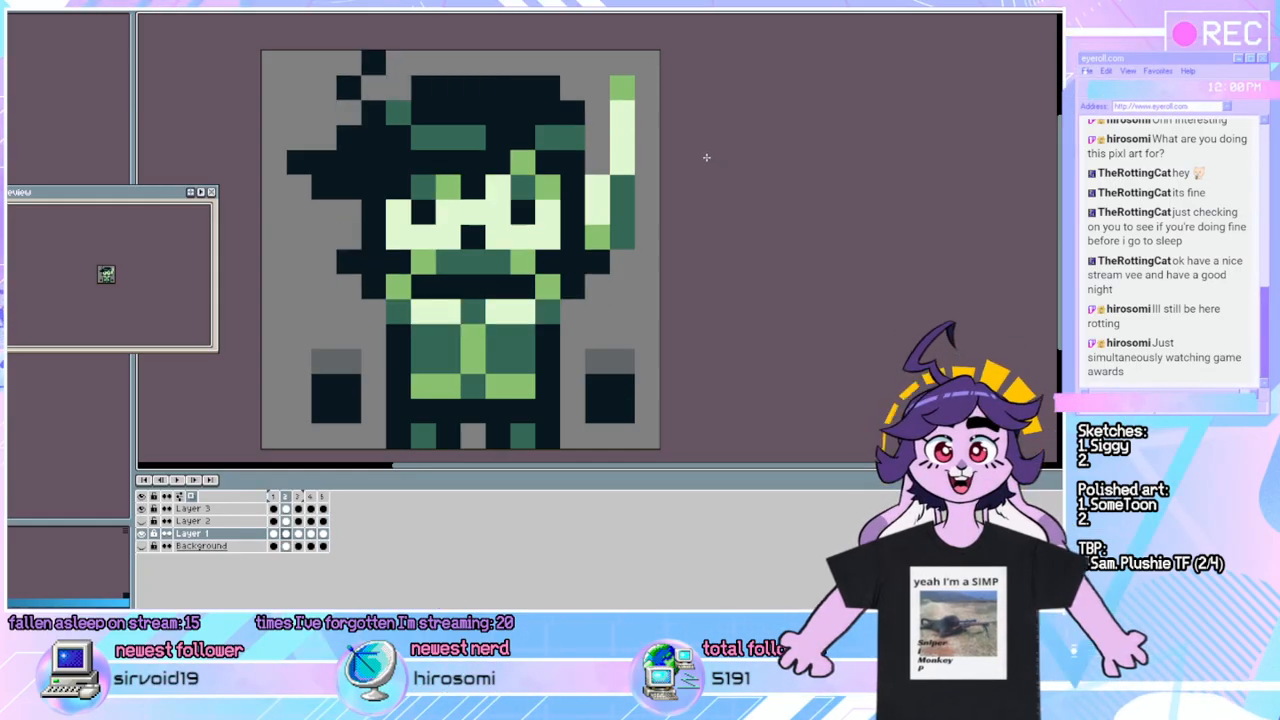
key("Right")
key("Right")
key("Right")
key("Right")
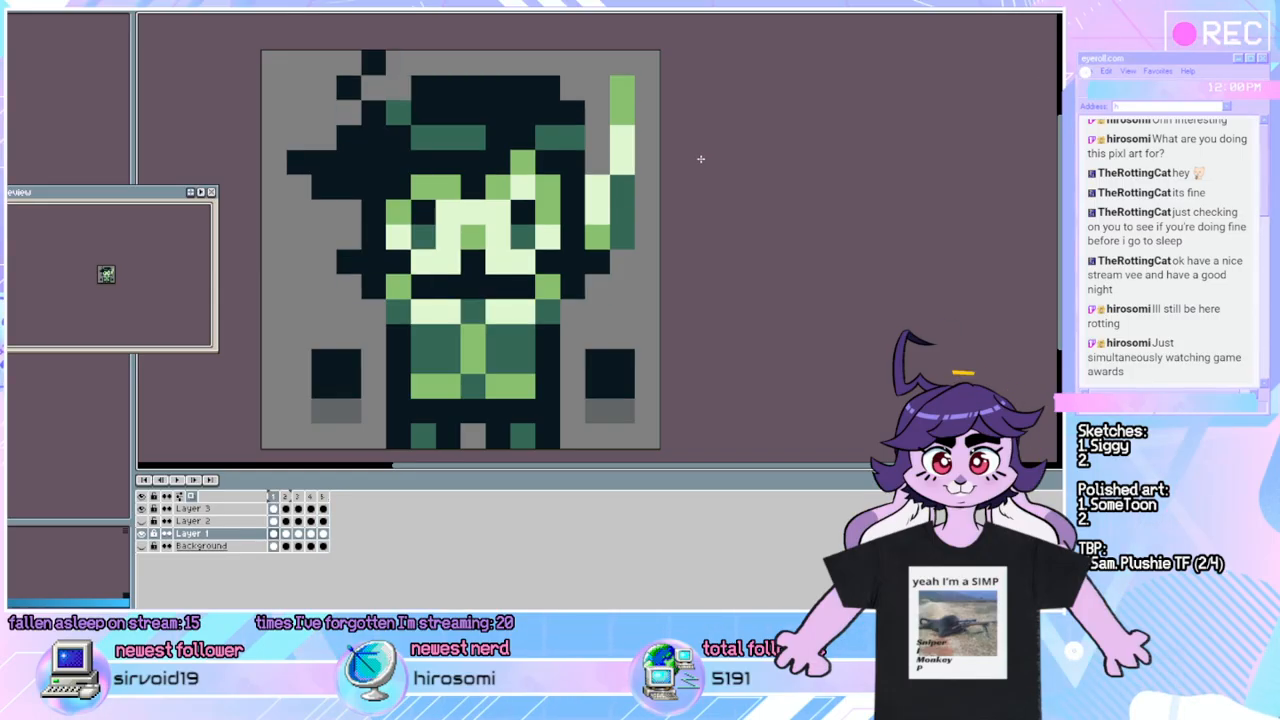
key("Right")
key("Right")
key("Right")
key("Right")
key("Right")
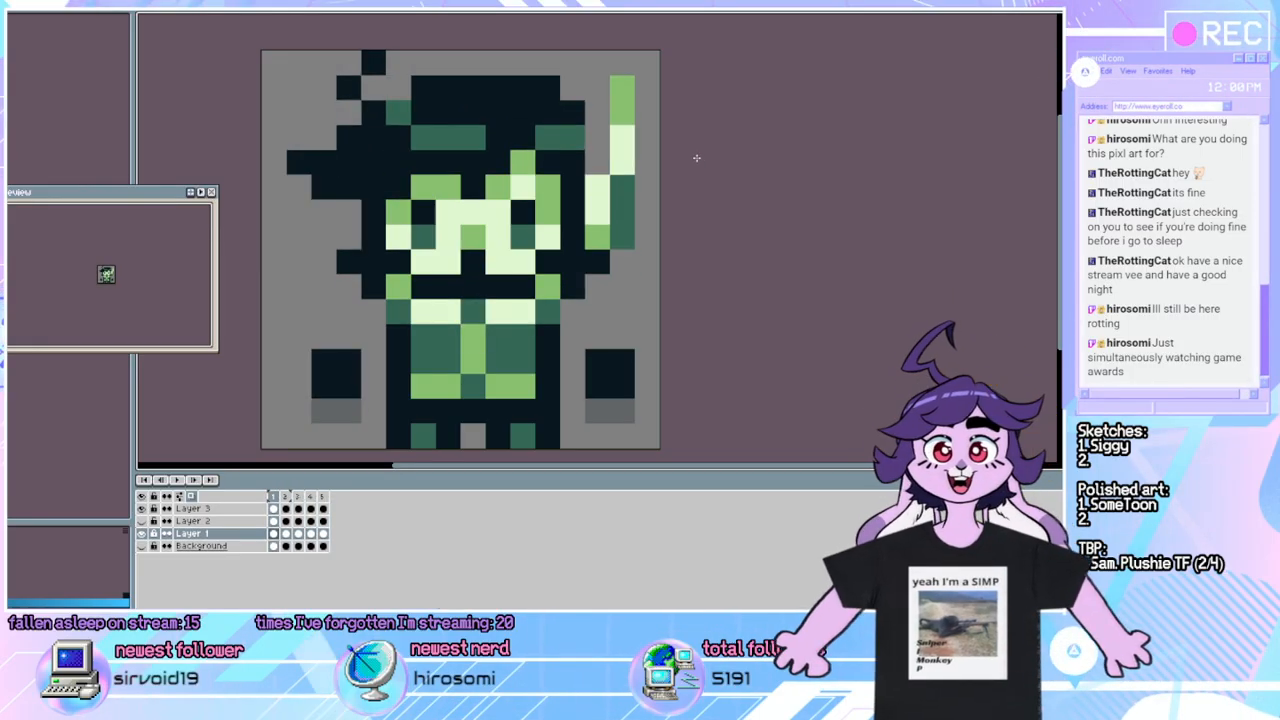
key("Right")
key("Right")
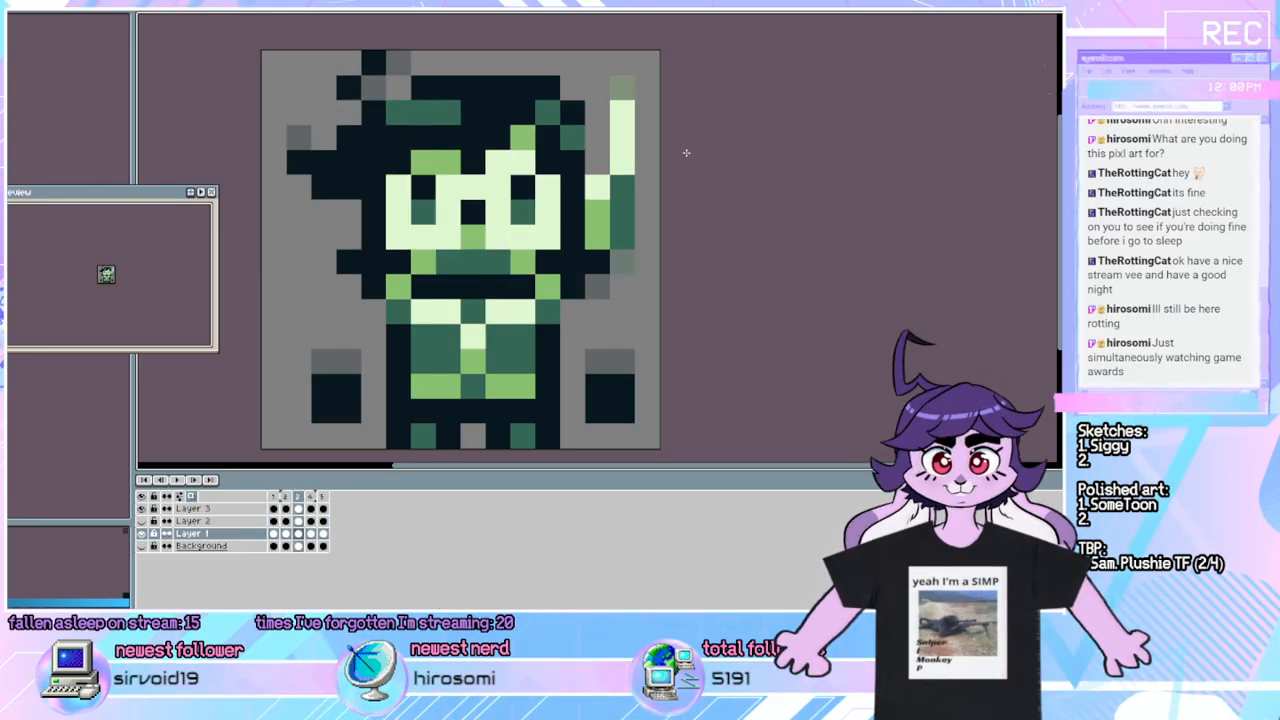
key("Left")
key("Left")
key("Right")
key("Right")
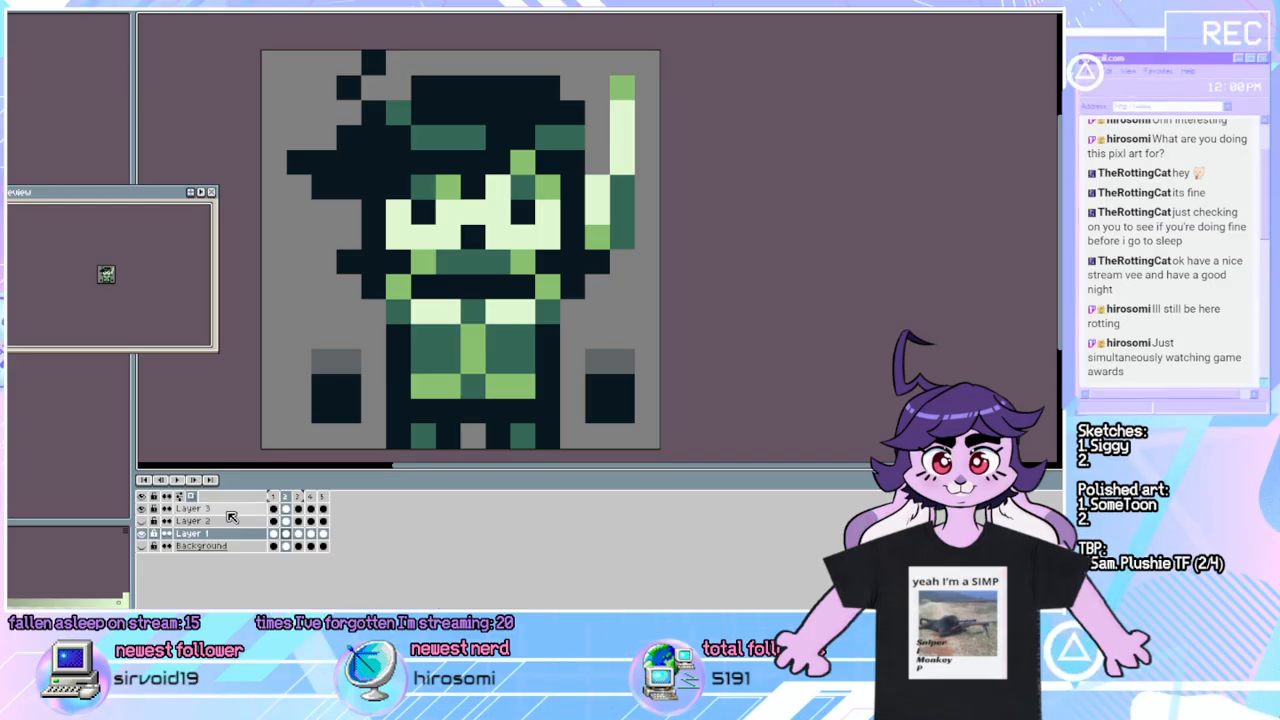
On Layer 3, paint a two-pixel pale green cuff above each hand square in frame 2.
left_click(192, 508)
left_click(322, 362)
left_click(348, 361)
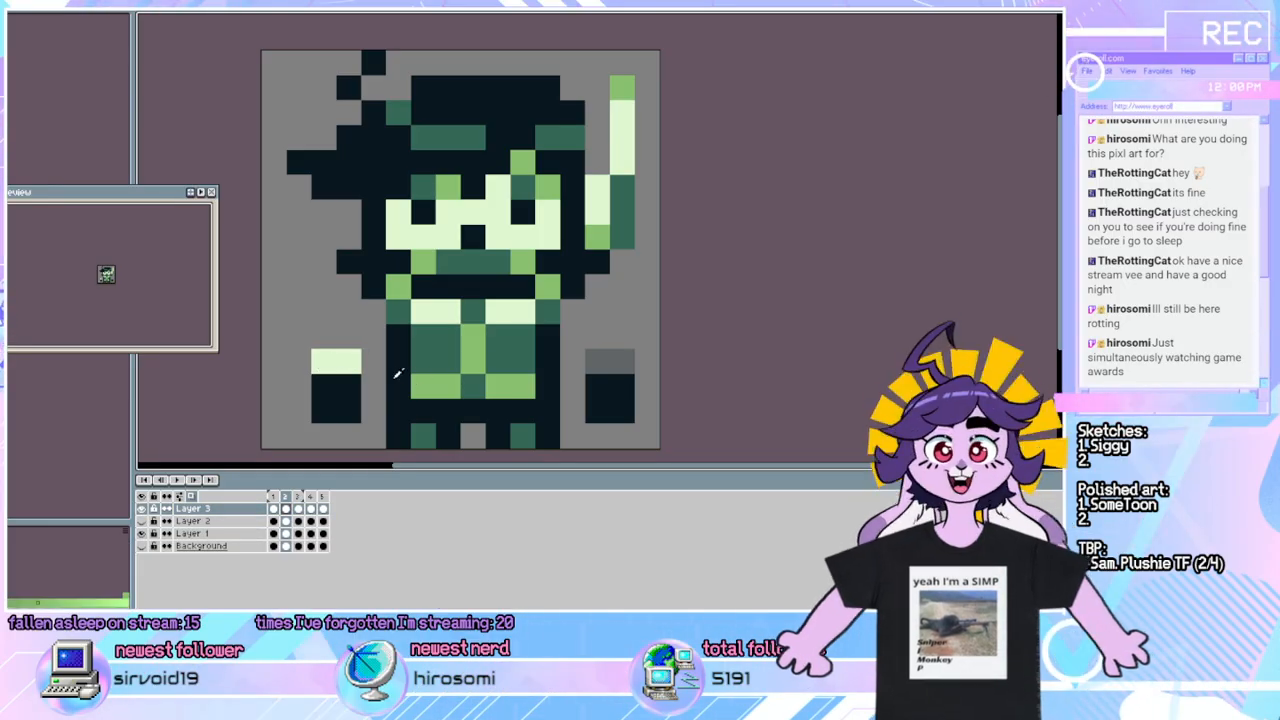
left_click(609, 357)
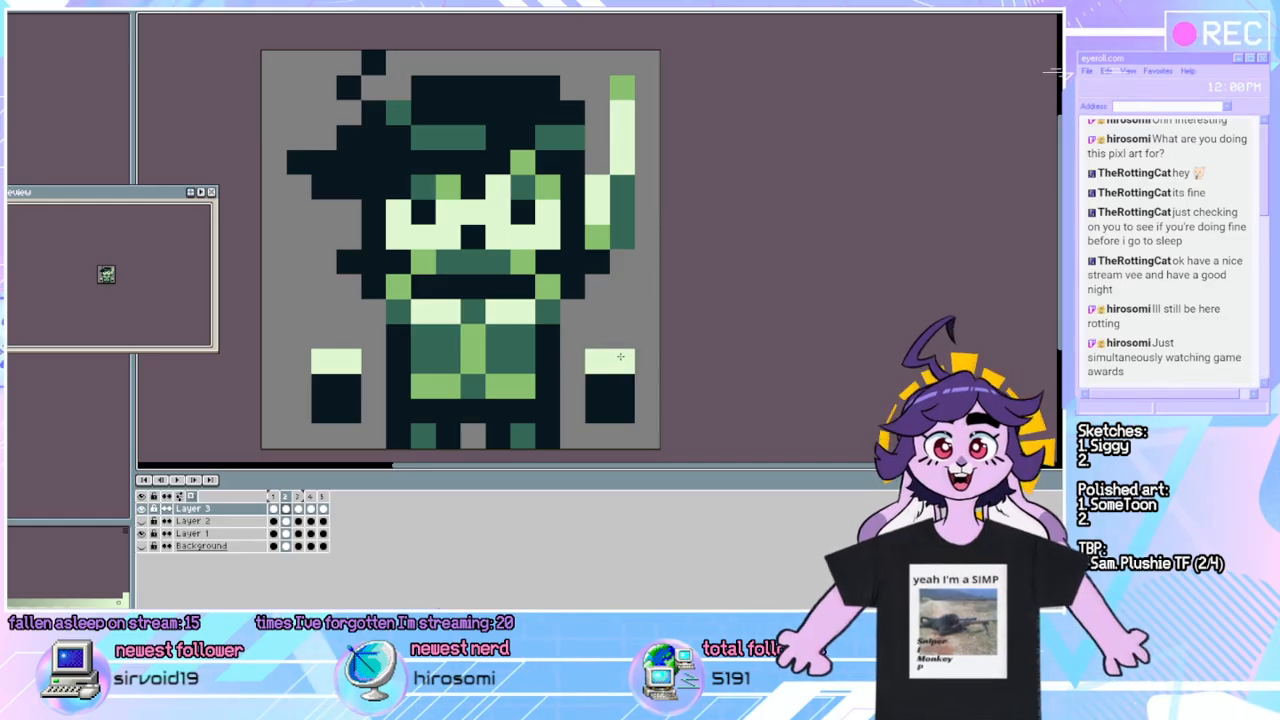
Paint matching two-pixel pale green cuffs above both hand squares in frame 3, undoing the misplaced stroke.
key("Right")
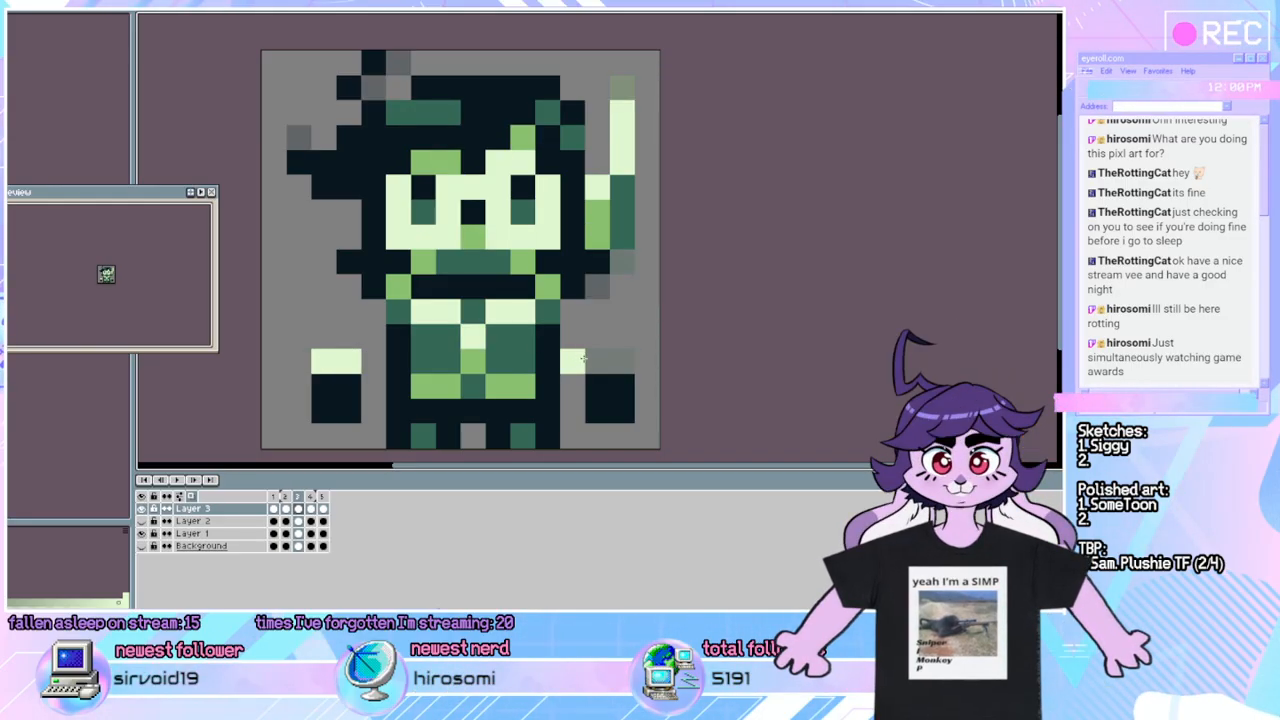
left_click_drag(575, 359, 590, 358)
key("ctrl+z")
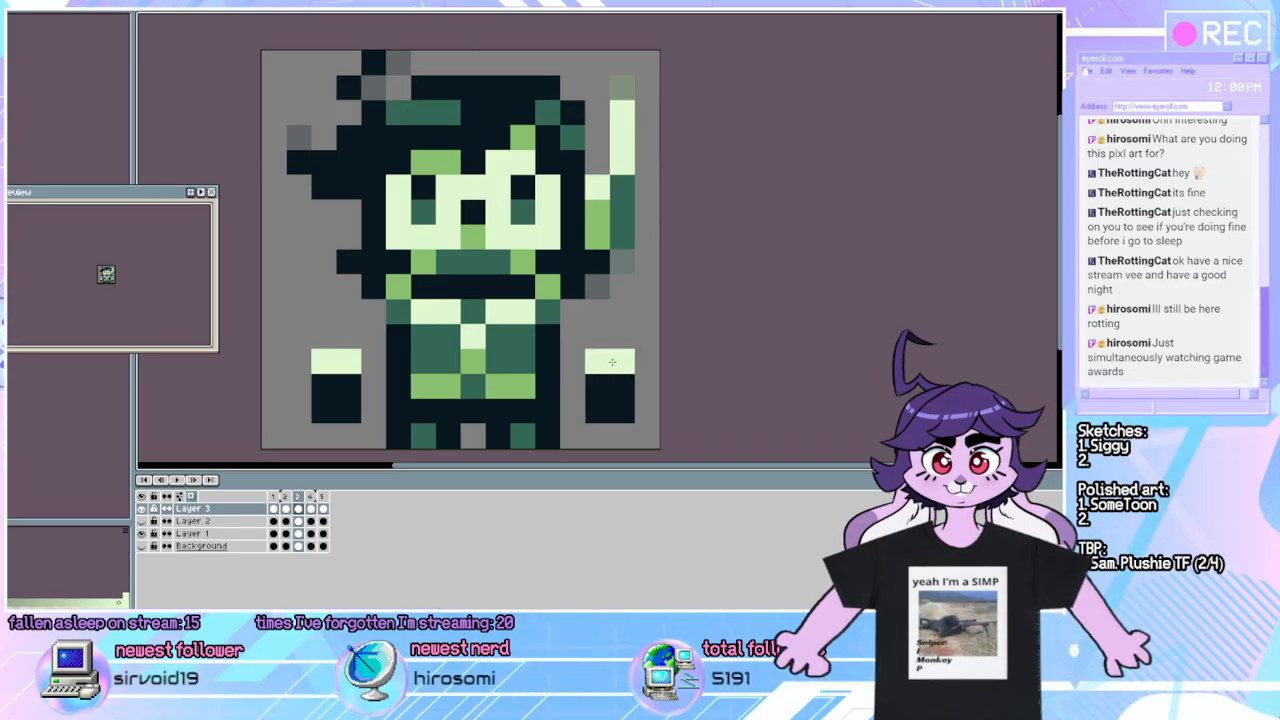
key("ctrl+z")
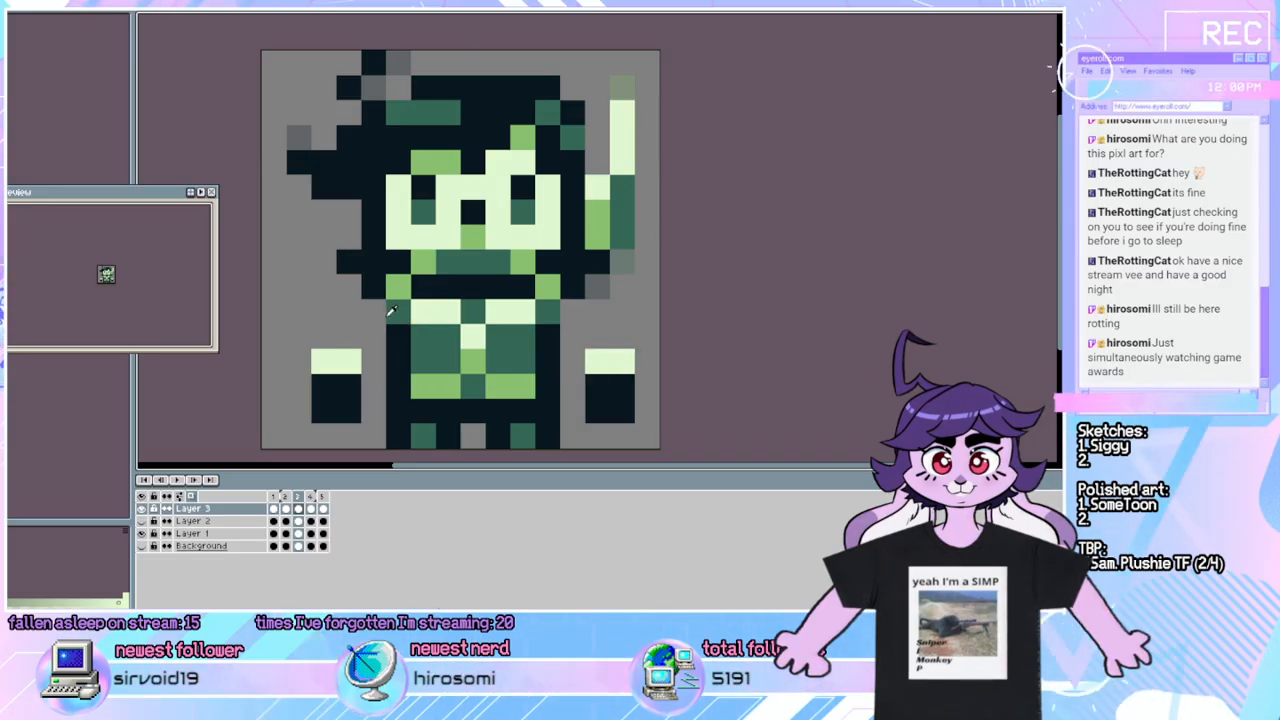
Draw both sleeves in dark green in frame 3, running diagonally from the shoulders down to the pale cuffs.
left_click(370, 311)
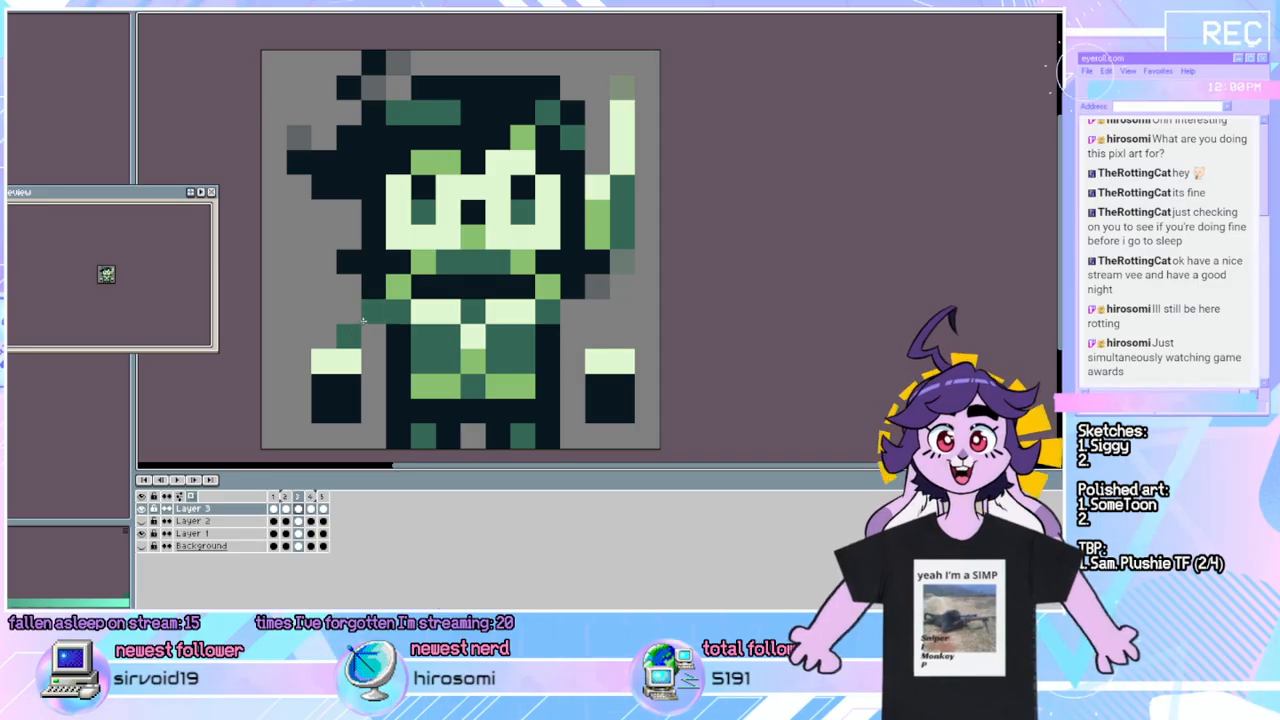
left_click(363, 333)
left_click(572, 311)
left_click(575, 326)
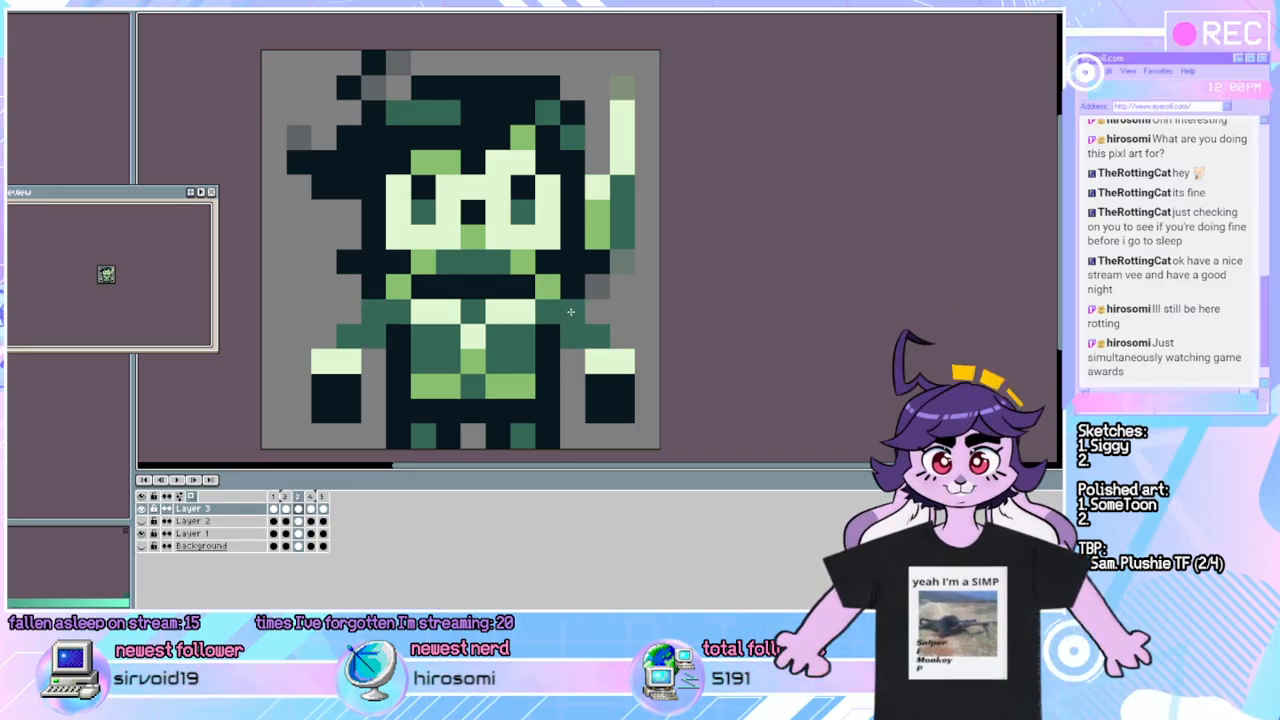
Start the left sleeve in frame 4 with dark green pixels beside the shoulder and compare it with the earlier frames.
key("Right")
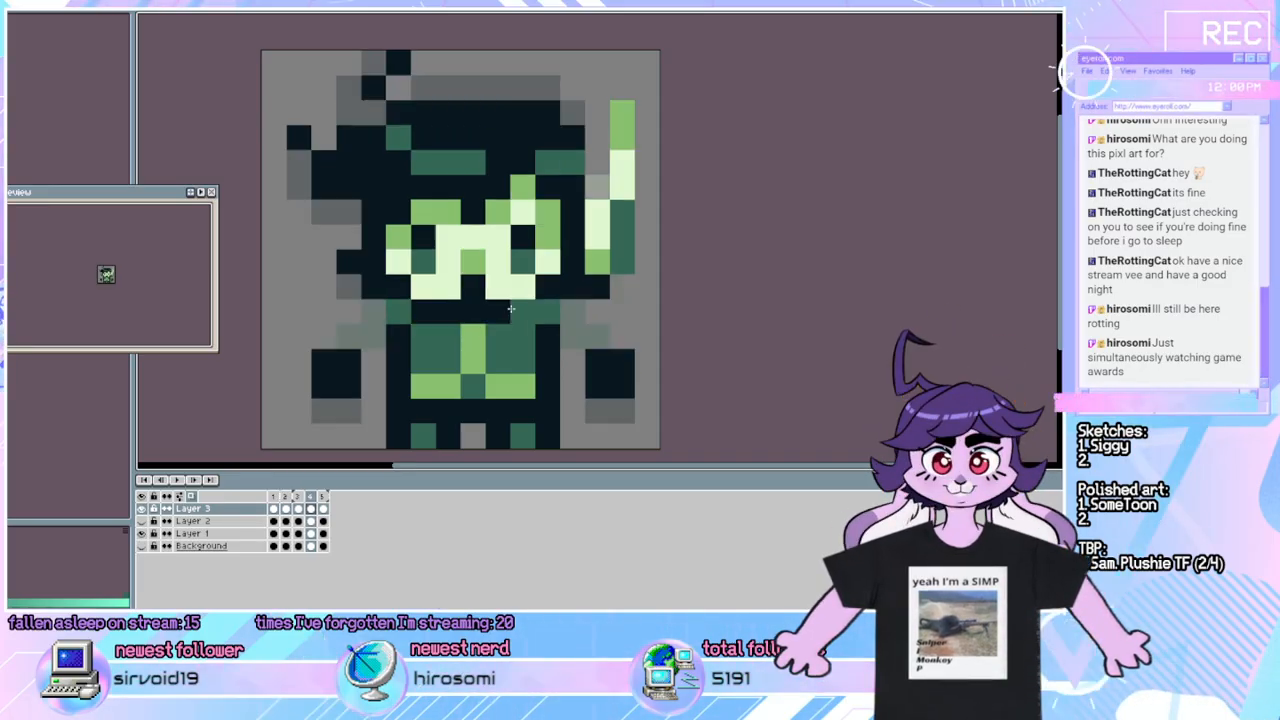
left_click(377, 326)
key("Left")
key("Left")
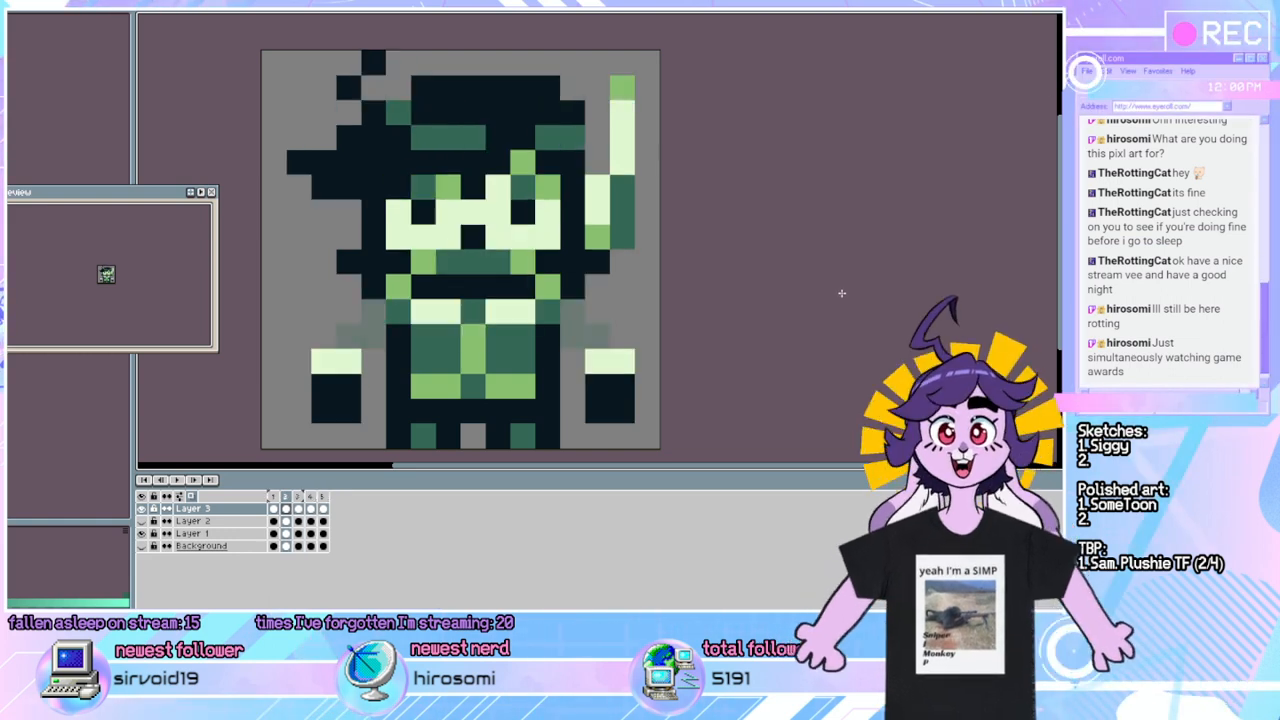
key("Right")
key("Left")
key("Left")
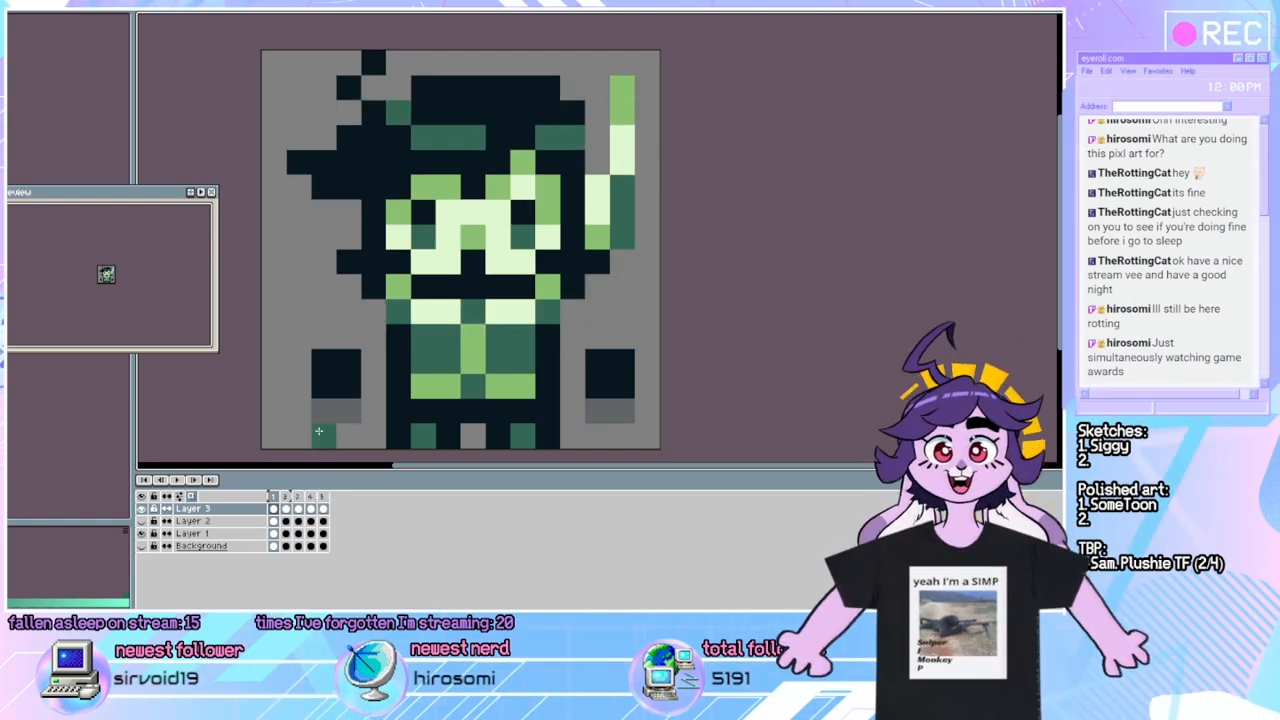
Turn off onion skinning and play the animation to check the arms.
left_click(191, 496)
key("Left")
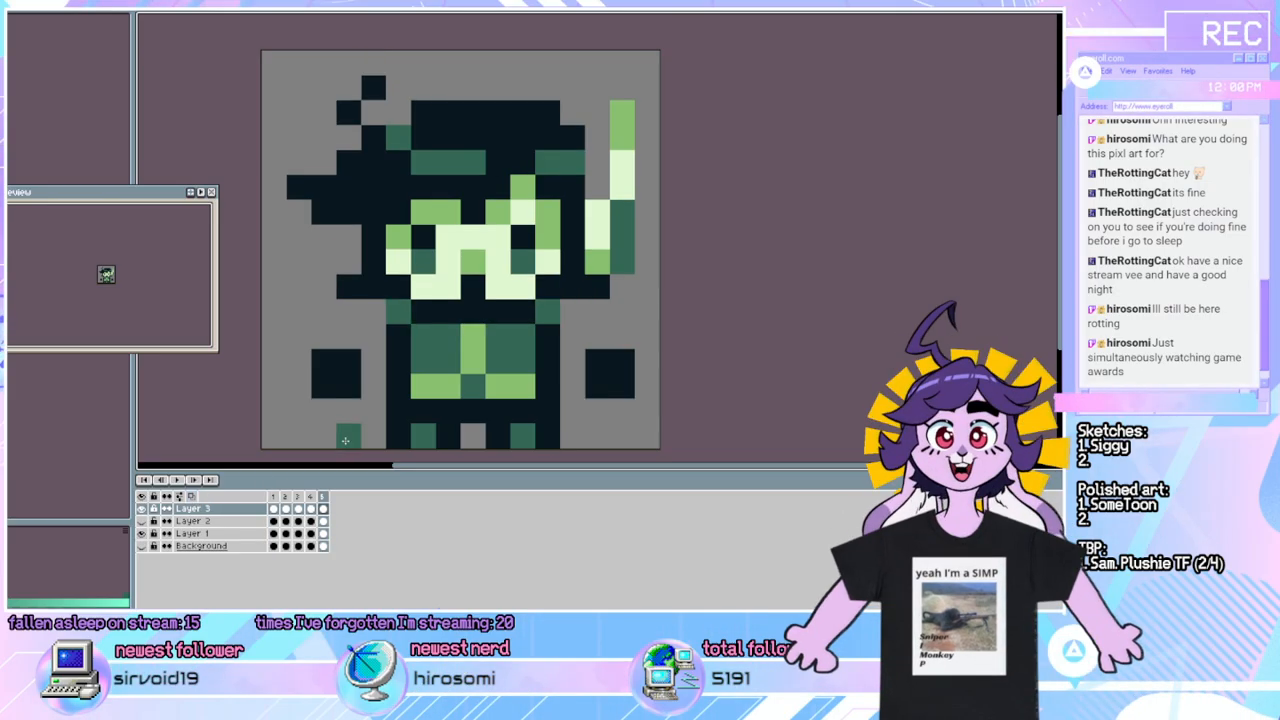
key("Left")
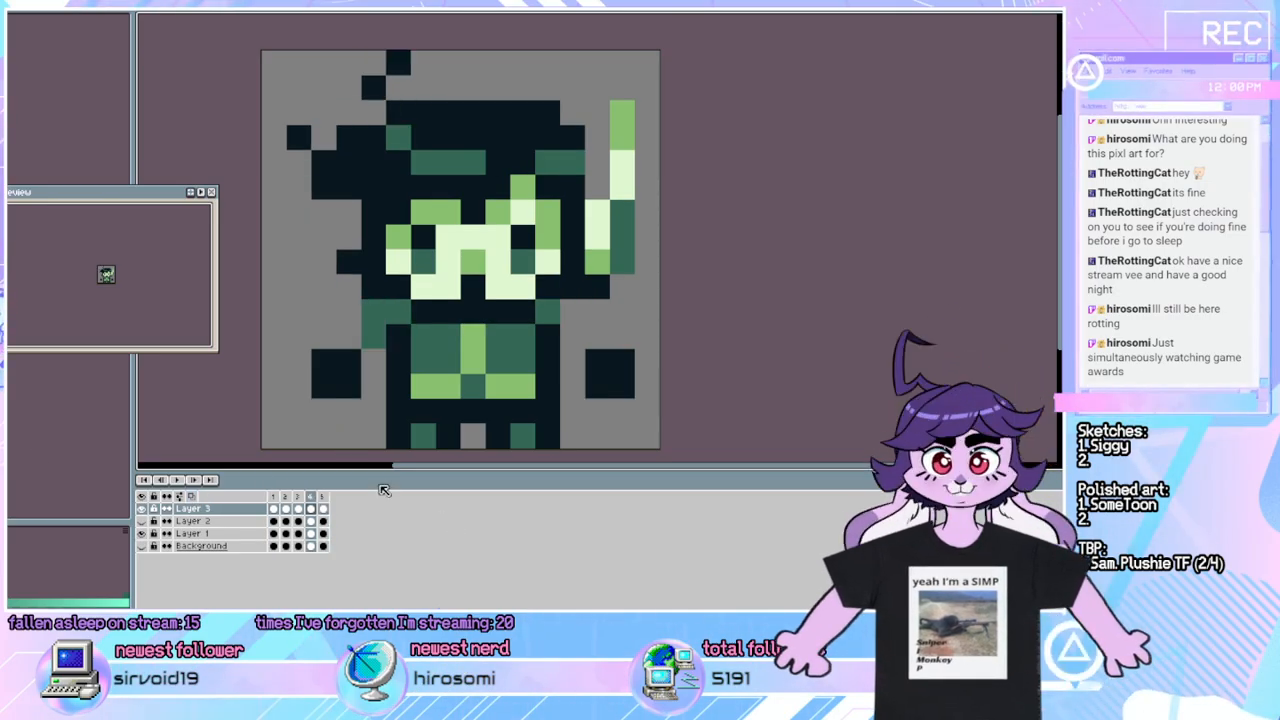
left_click(177, 481)
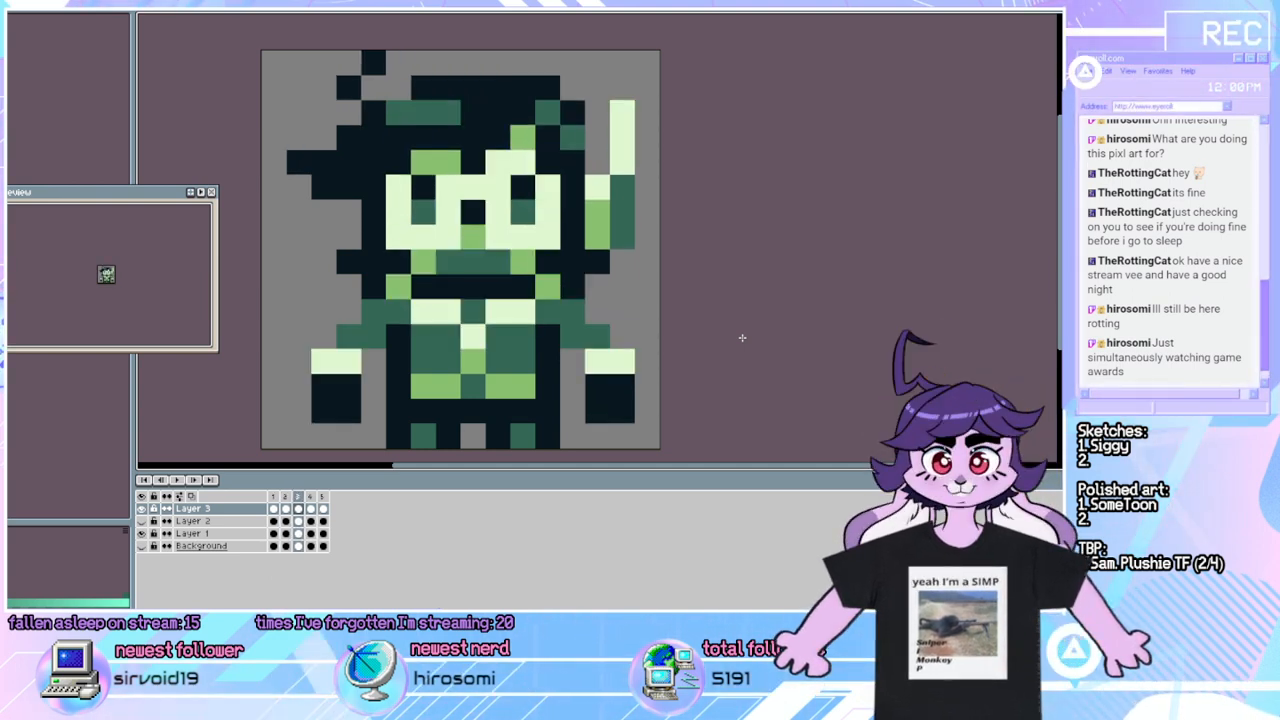
Complete both sleeves in frame 4 in dark green, connecting the shoulders to the hand squares.
left_click(354, 338)
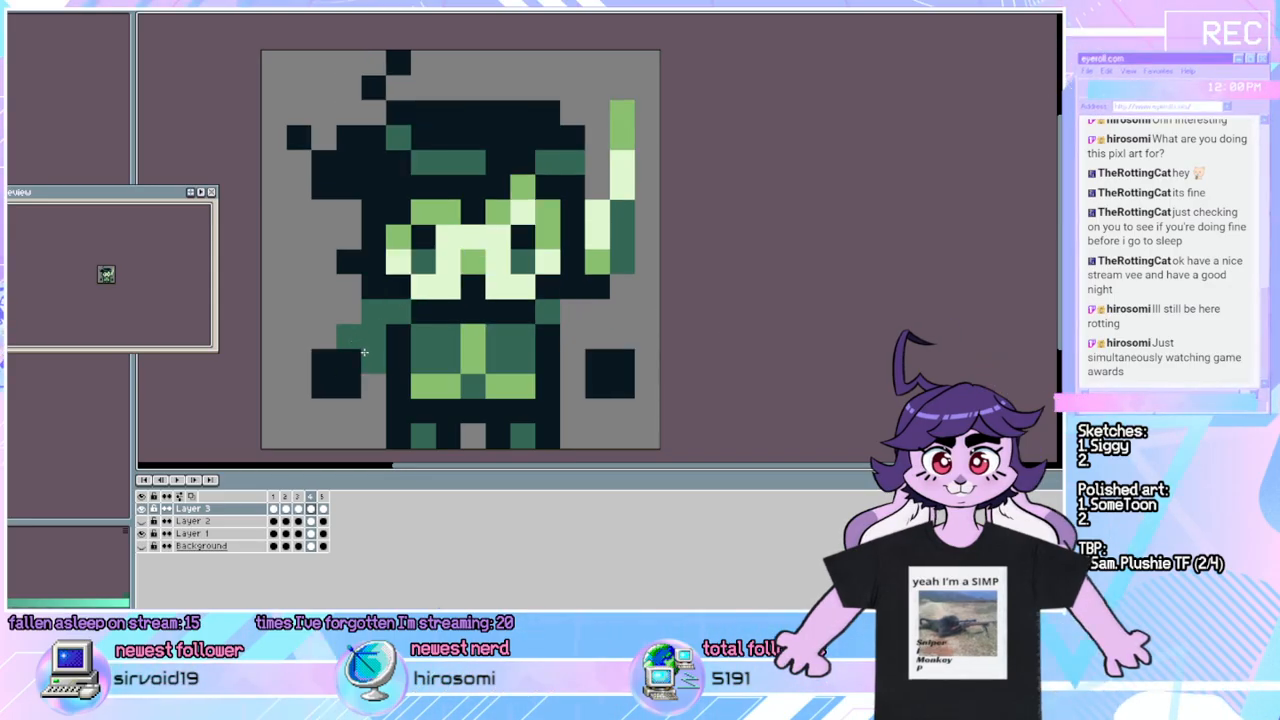
left_click(566, 327)
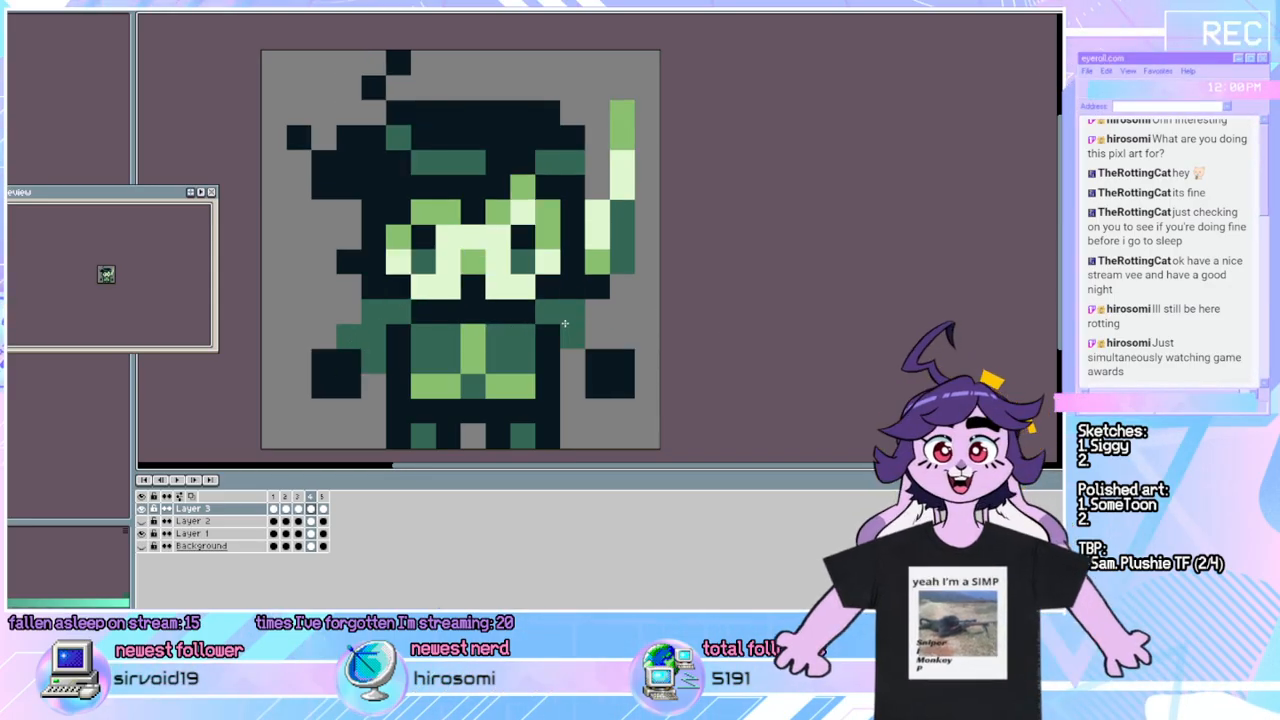
left_click(596, 337)
left_click(571, 358)
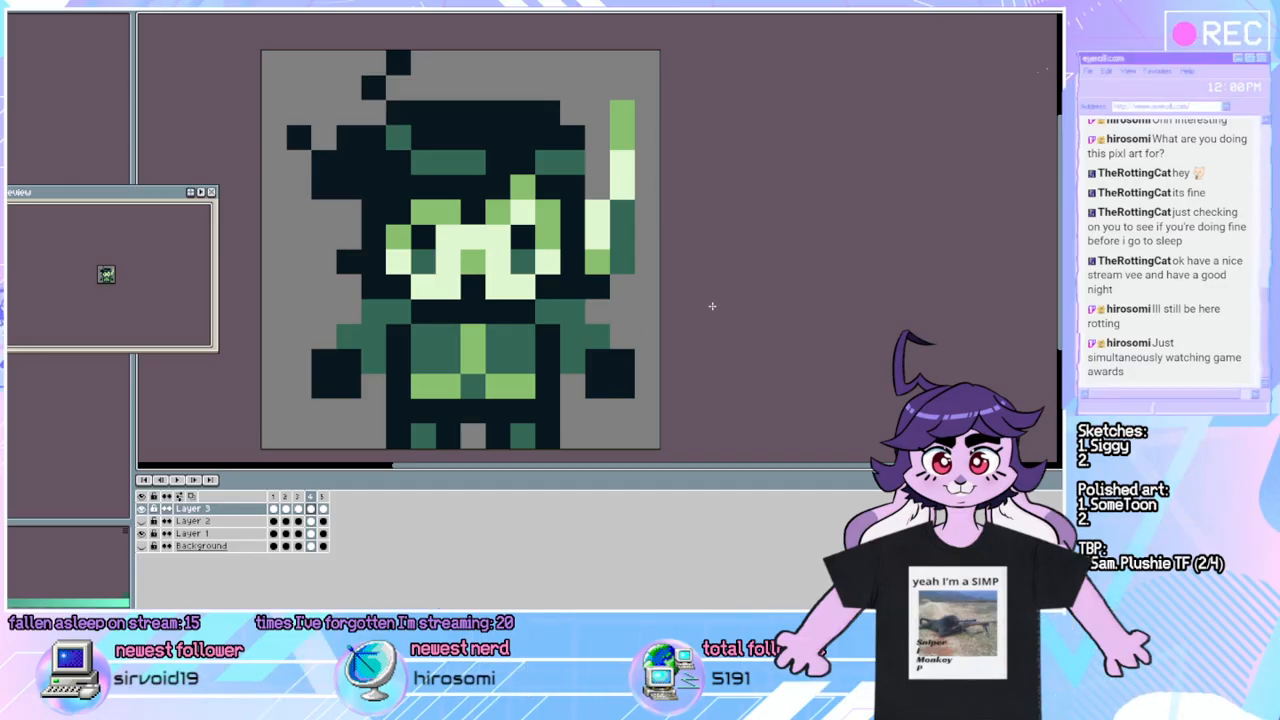
Flip repeatedly between frames 3 and 4 to compare the sleeve positions.
key("Left")
key("Right")
key("Left")
key("Right")
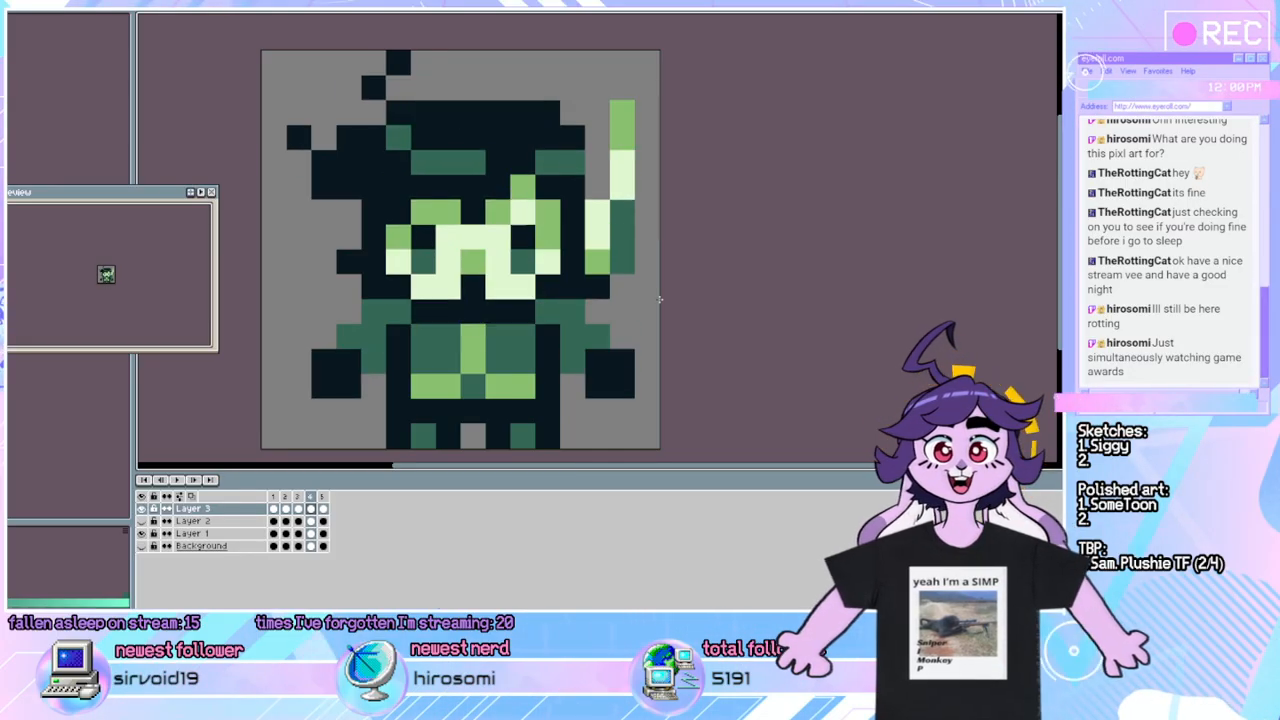
key("Left")
key("Right")
key("Left")
key("Right")
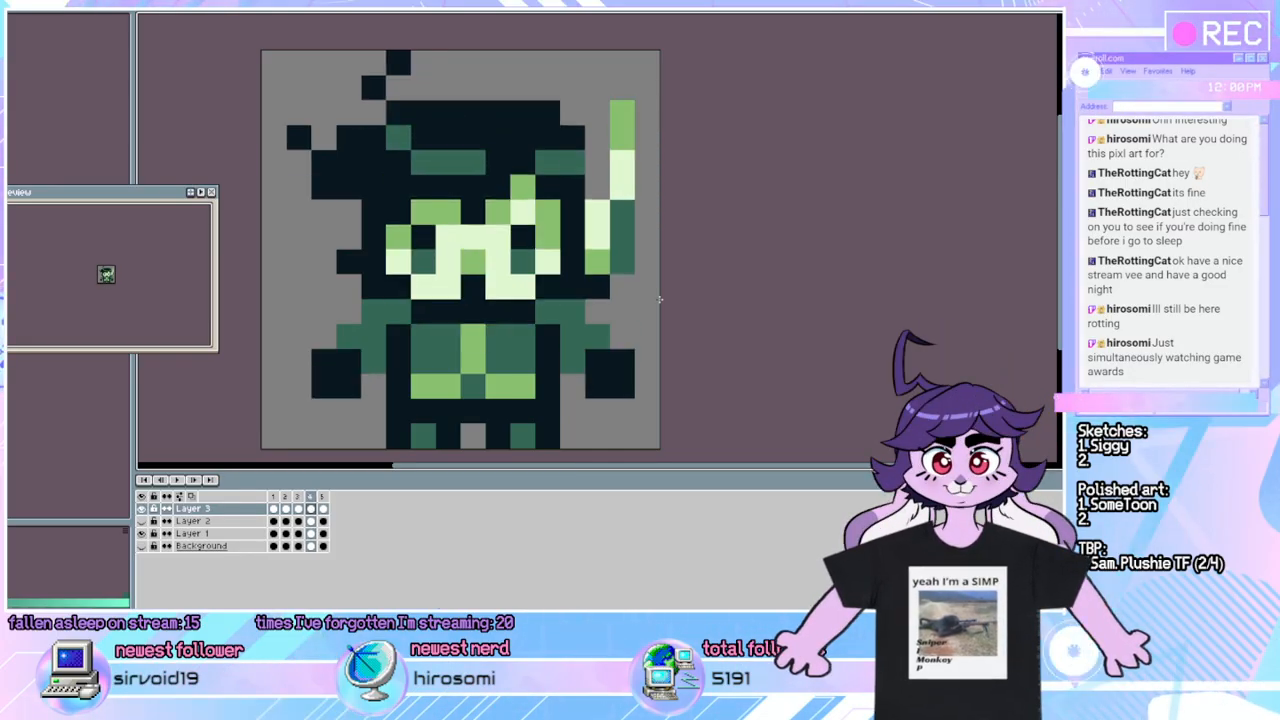
Paint pale green cuffs beside both hands in frame 5 and add dark green sleeve pixels connecting them to the shoulders.
key("Left")
key("Right")
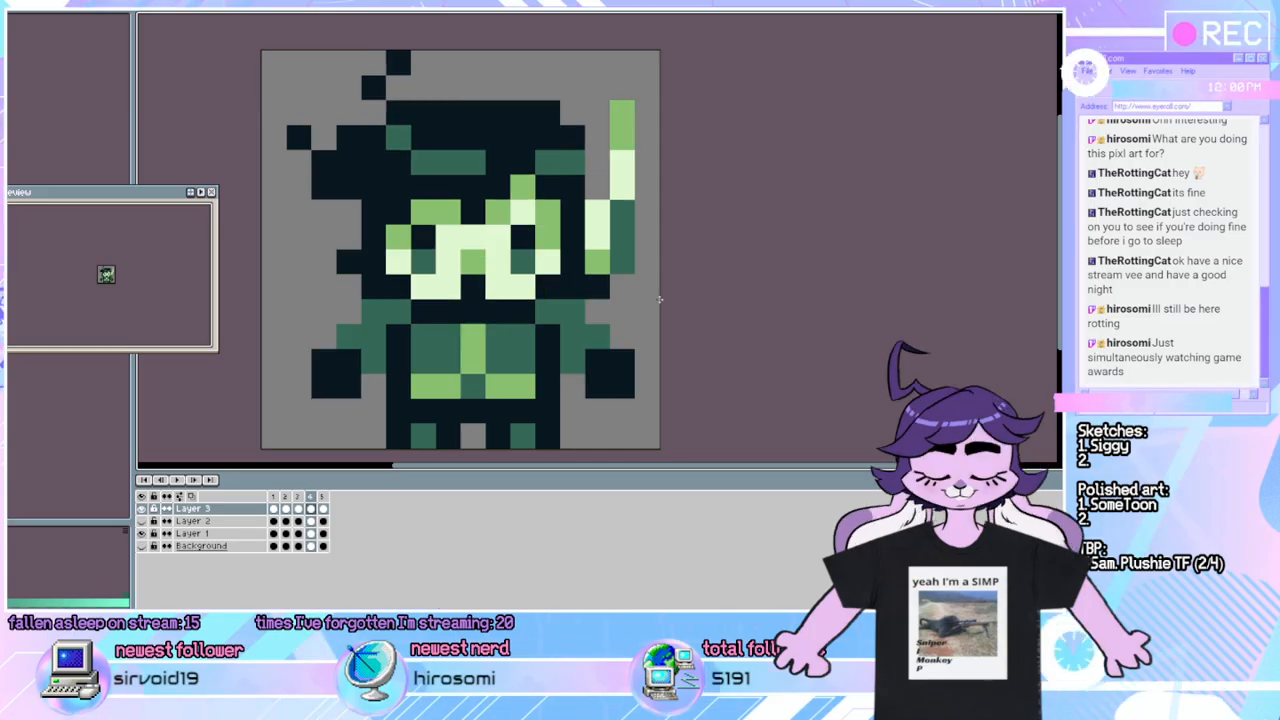
key("Right")
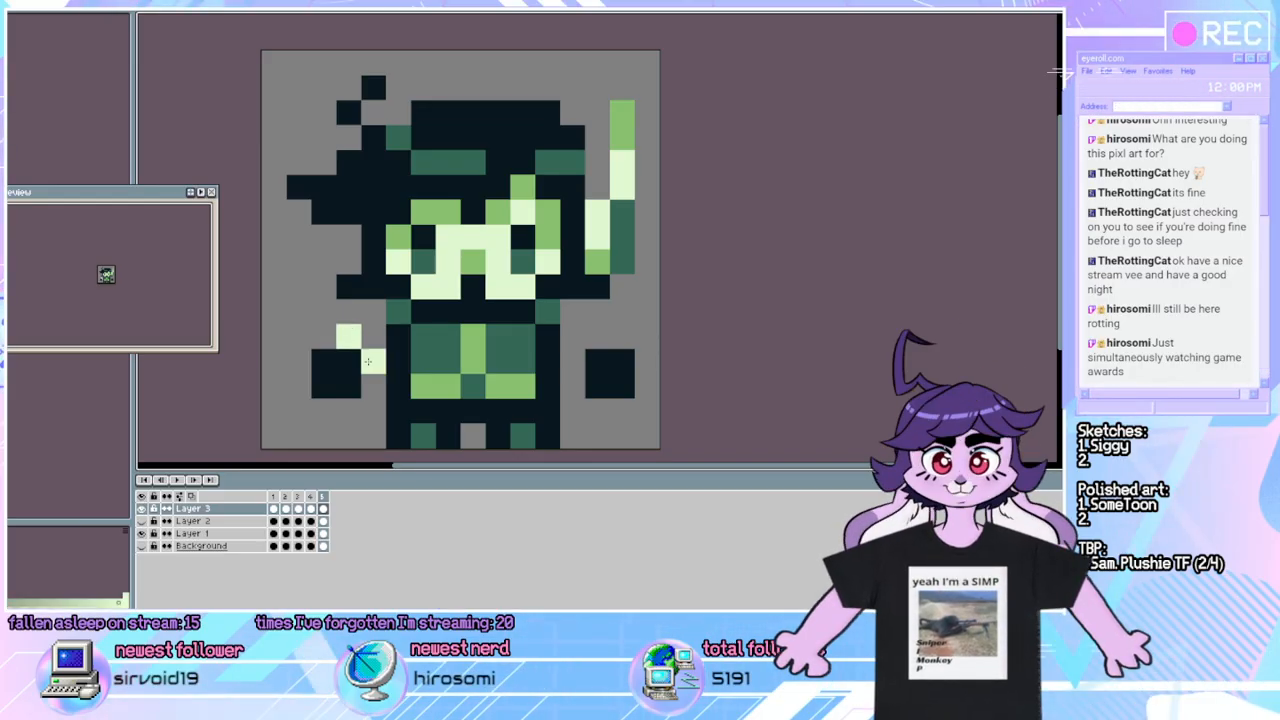
left_click(370, 362)
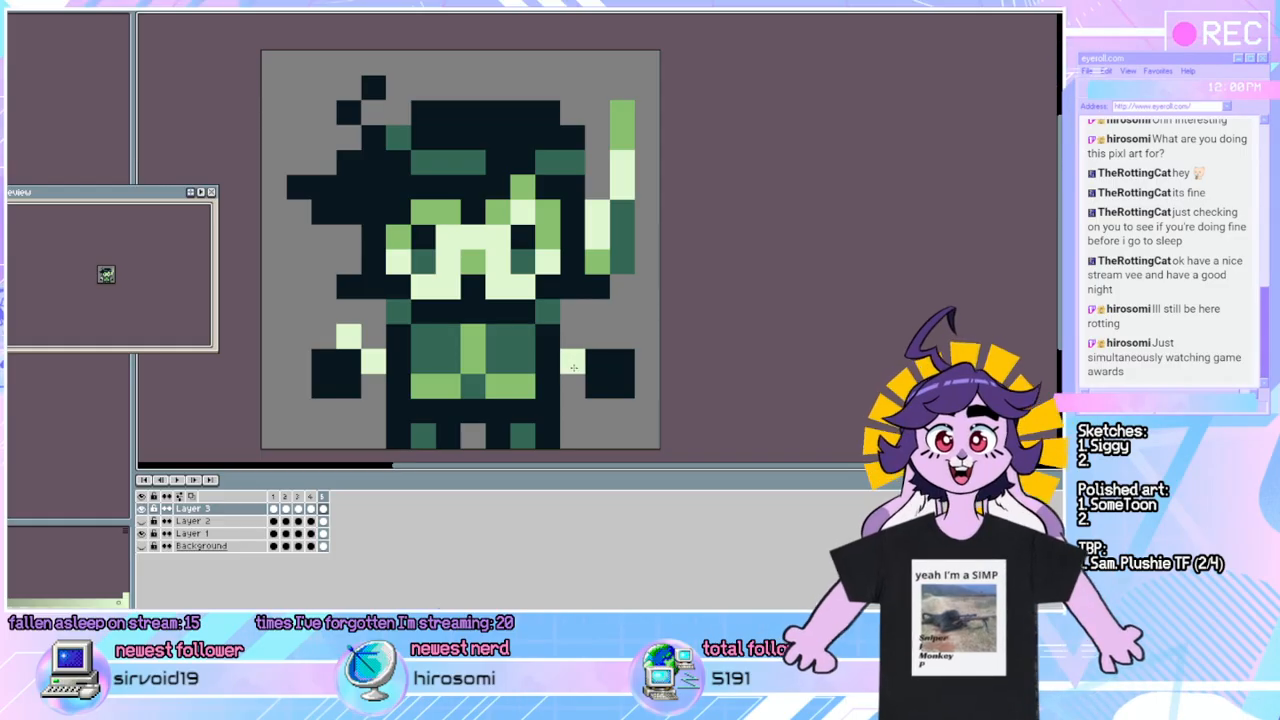
left_click(597, 337)
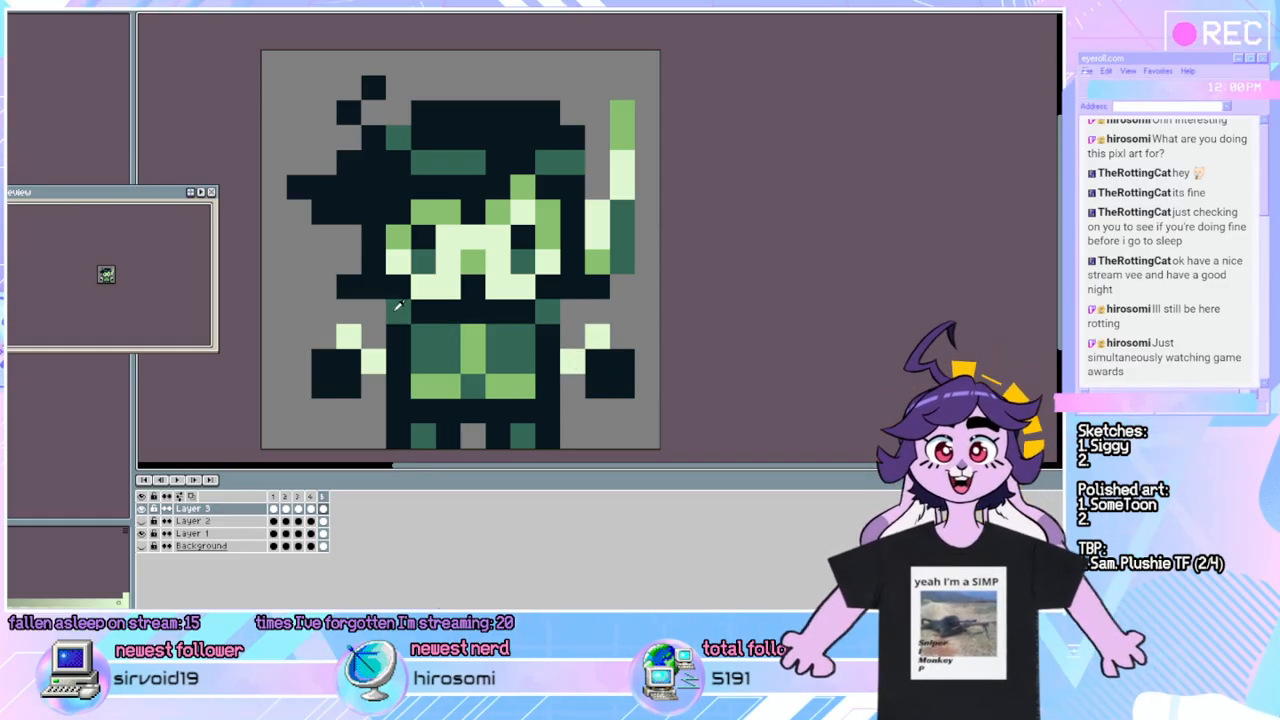
left_click(373, 310)
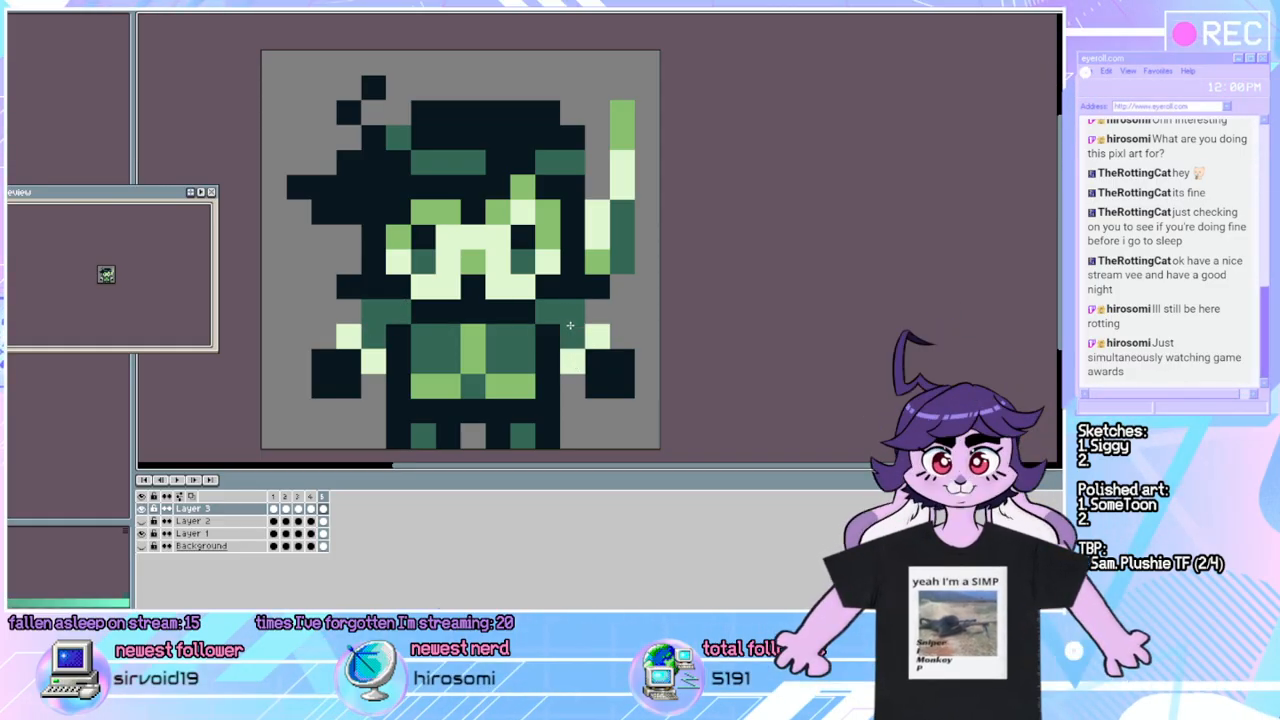
left_click(574, 310)
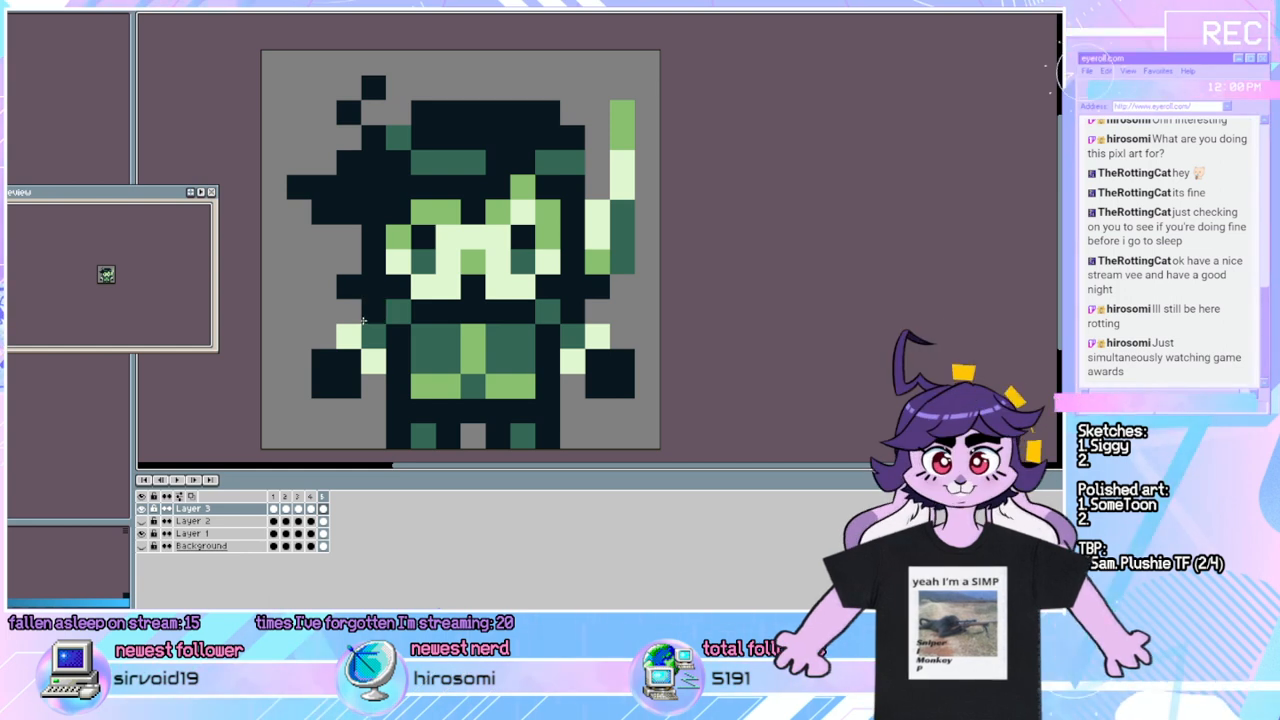
Outline the left sleeve in frame 5 with a near-black pixel above the hand, undoing the stray pixel beside the shoulder.
left_click(327, 327)
left_click(333, 312)
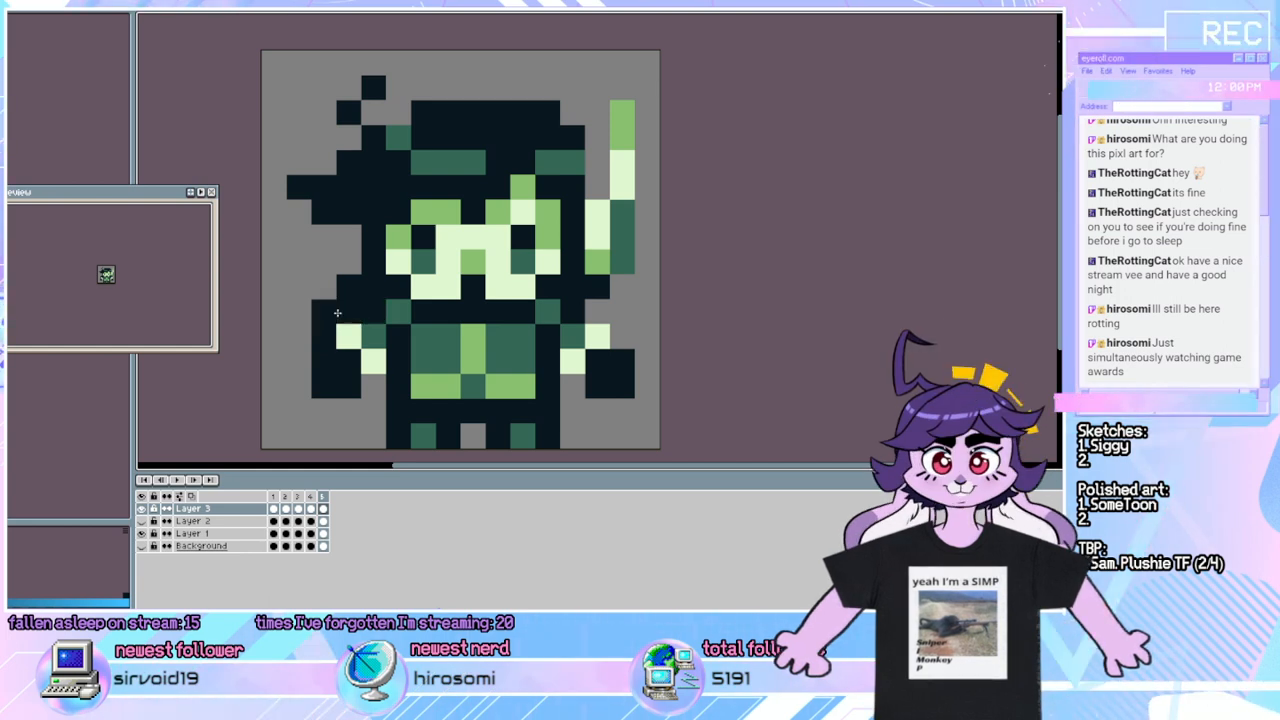
key("ctrl+z")
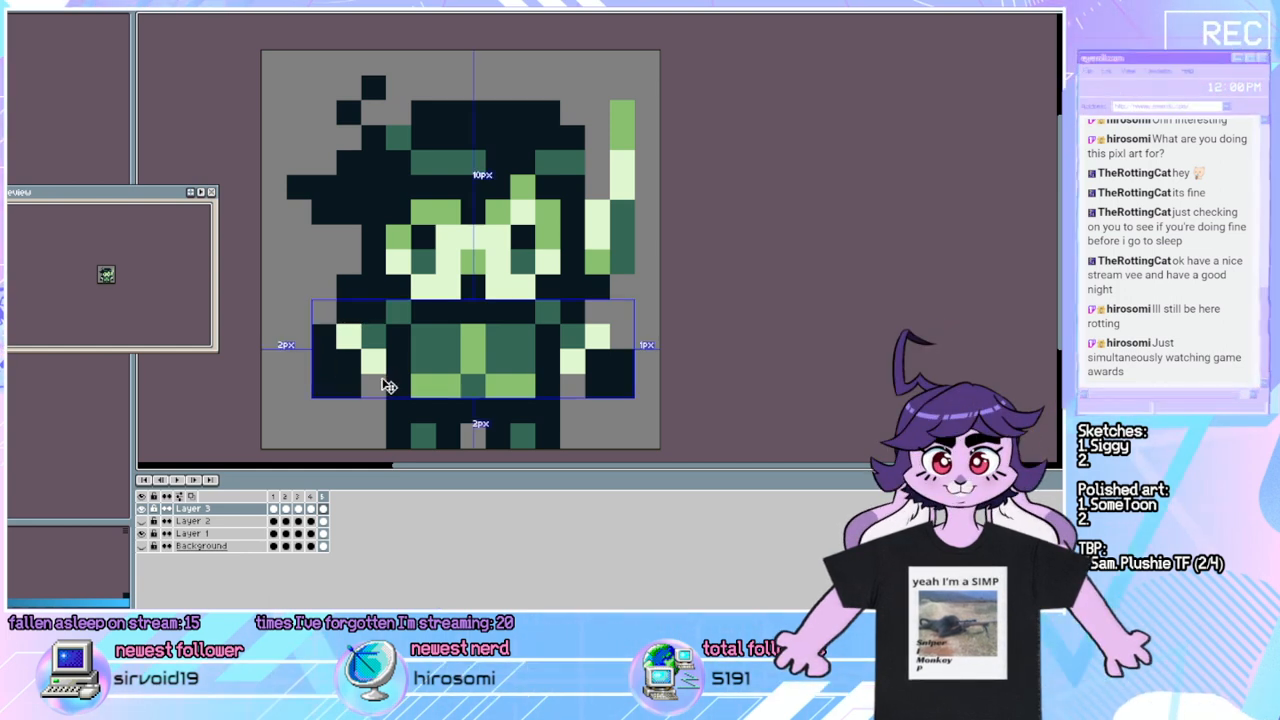
left_click(381, 379)
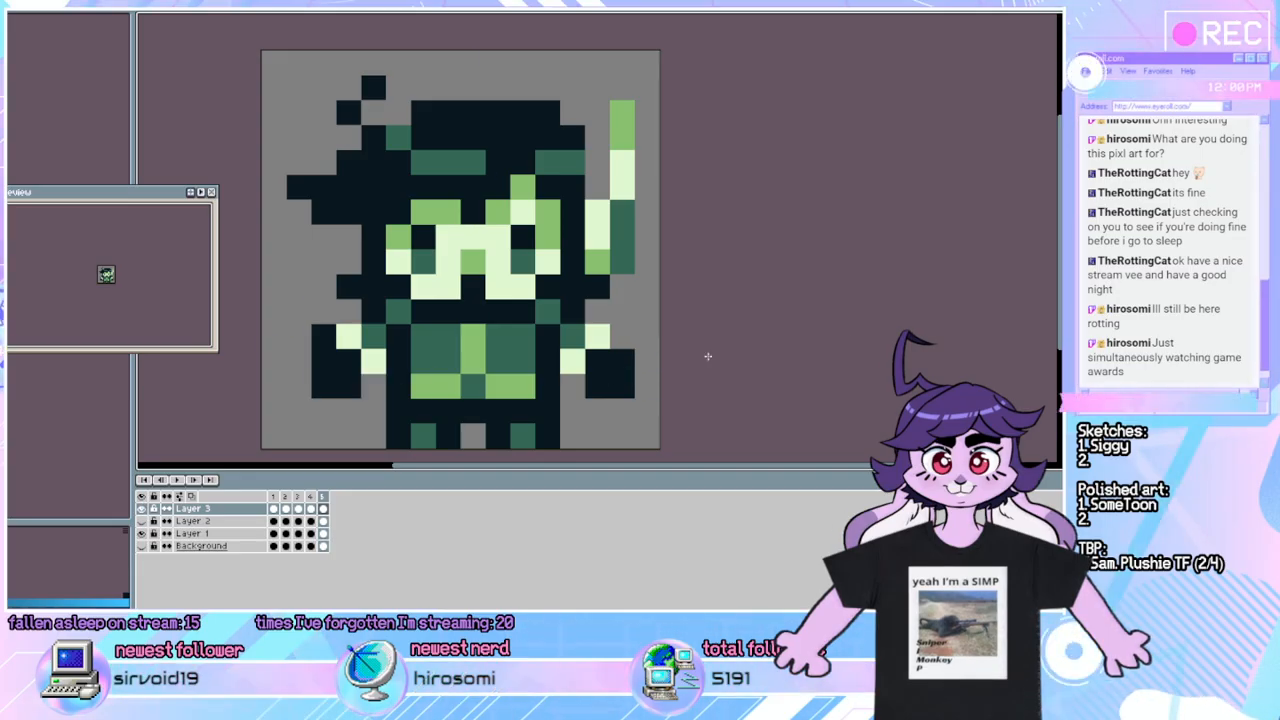
Outline the outer edges of both sleeves in frame 3 with near-black pixels beside the shoulders and above the cuffs.
key("Left")
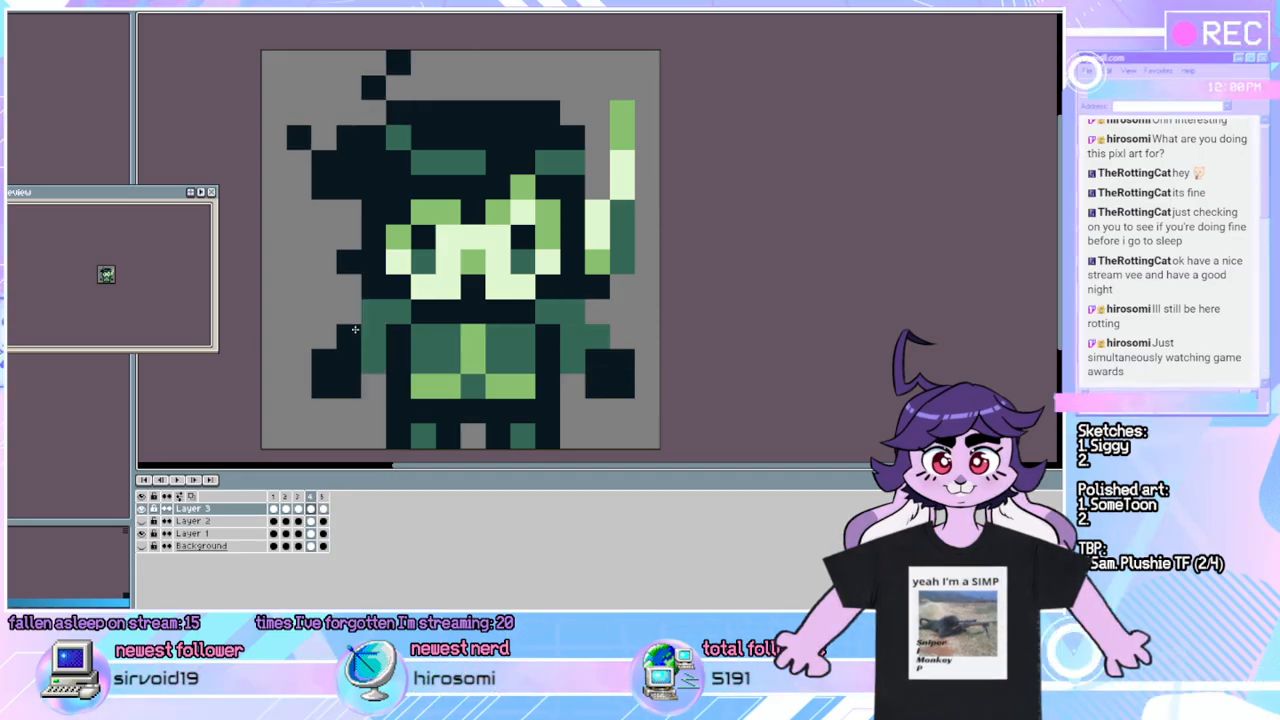
key("Left")
left_click(323, 337)
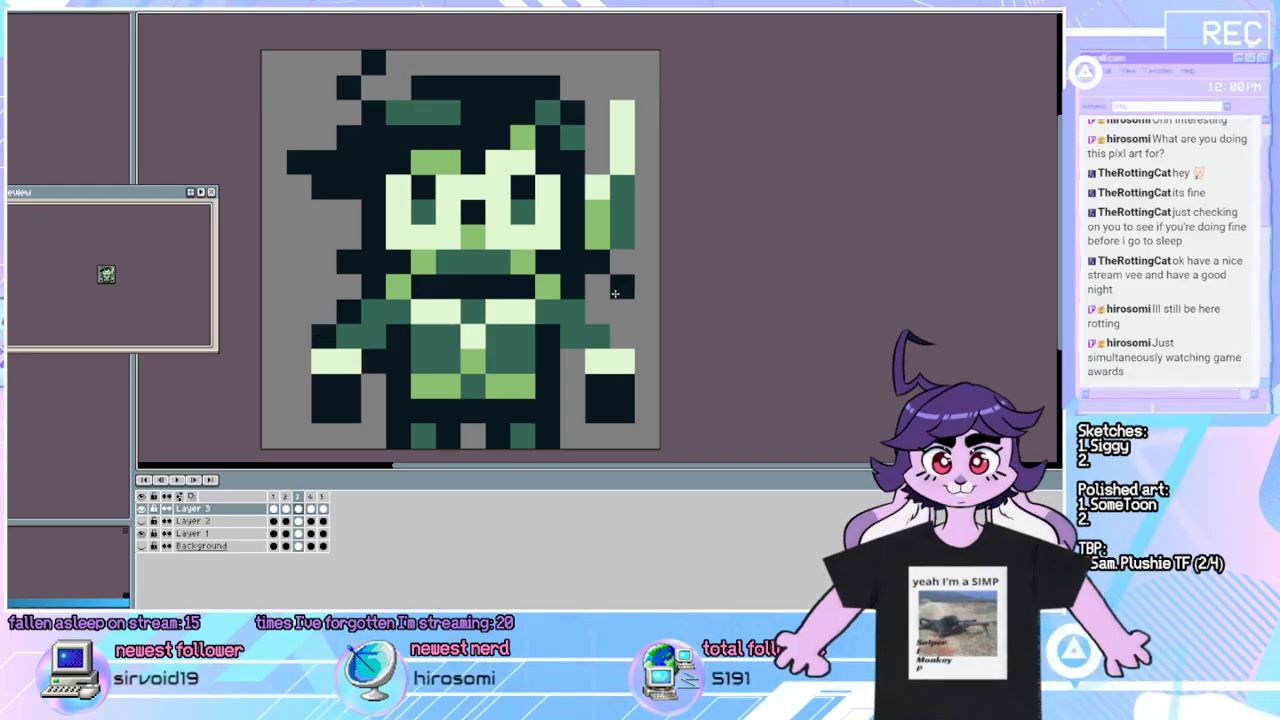
left_click(611, 328)
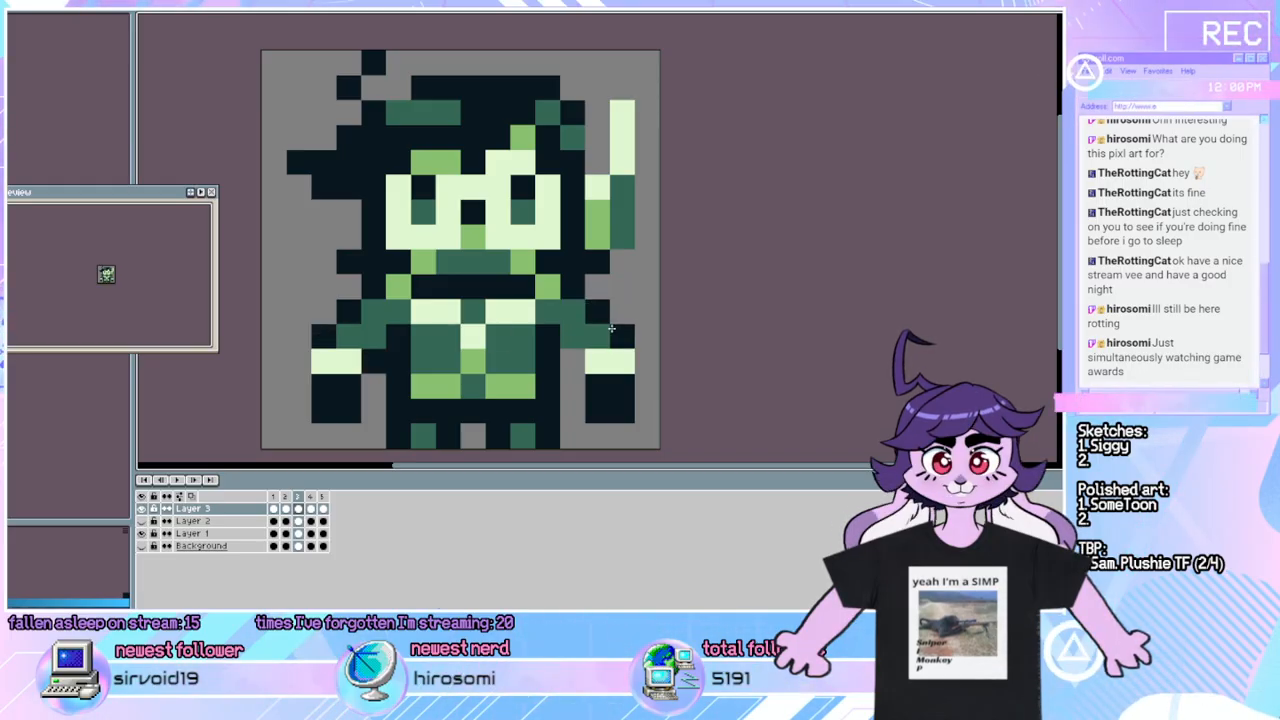
Add the same near-black stepped outline to the outer edges of both sleeves in frame 2.
key("Left")
left_click(338, 357)
left_click(324, 337)
left_click(348, 312)
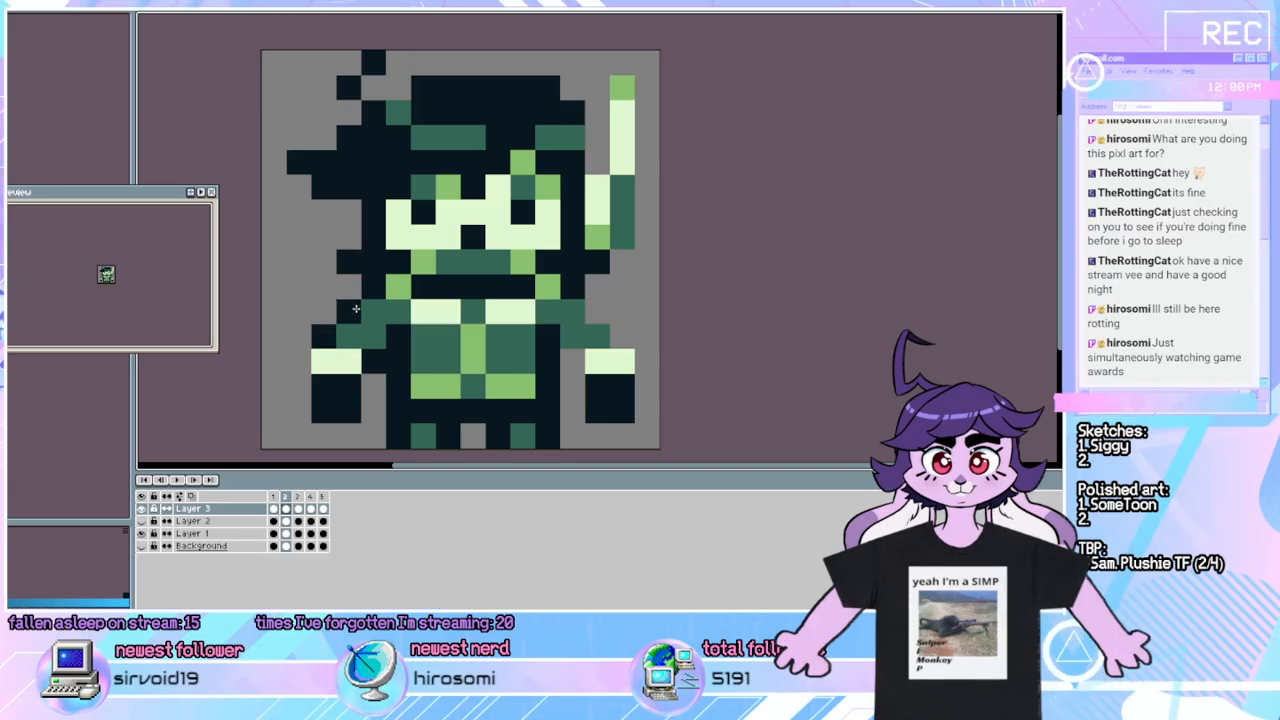
left_click(622, 335)
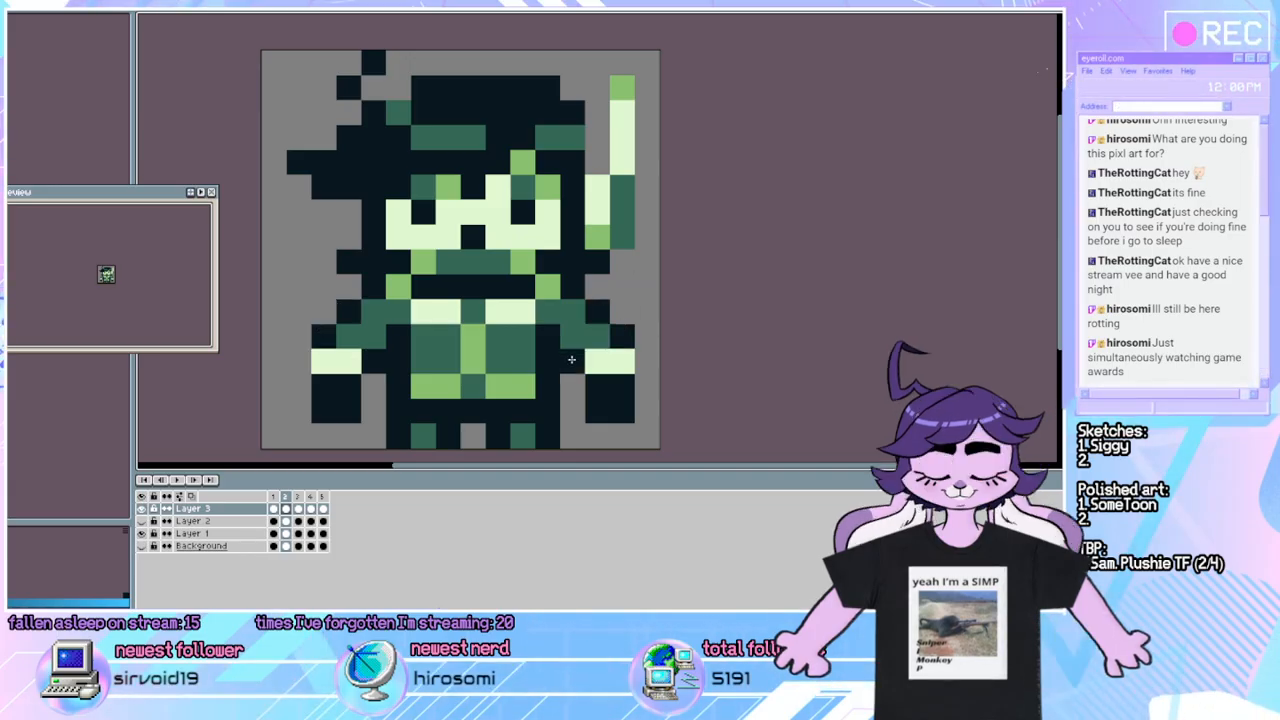
Draw near-black arm outlines in frame 1, beside the shoulders, above both hands and between the hands and the body.
key("Left")
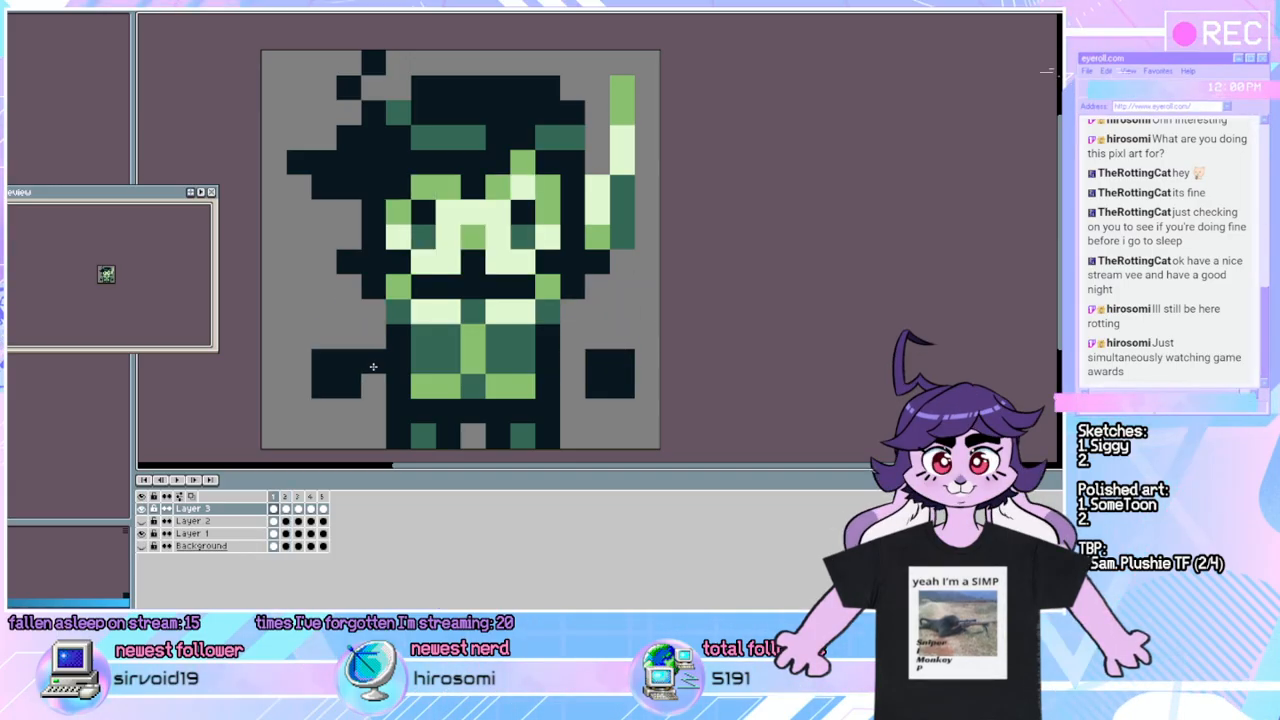
left_click(348, 337)
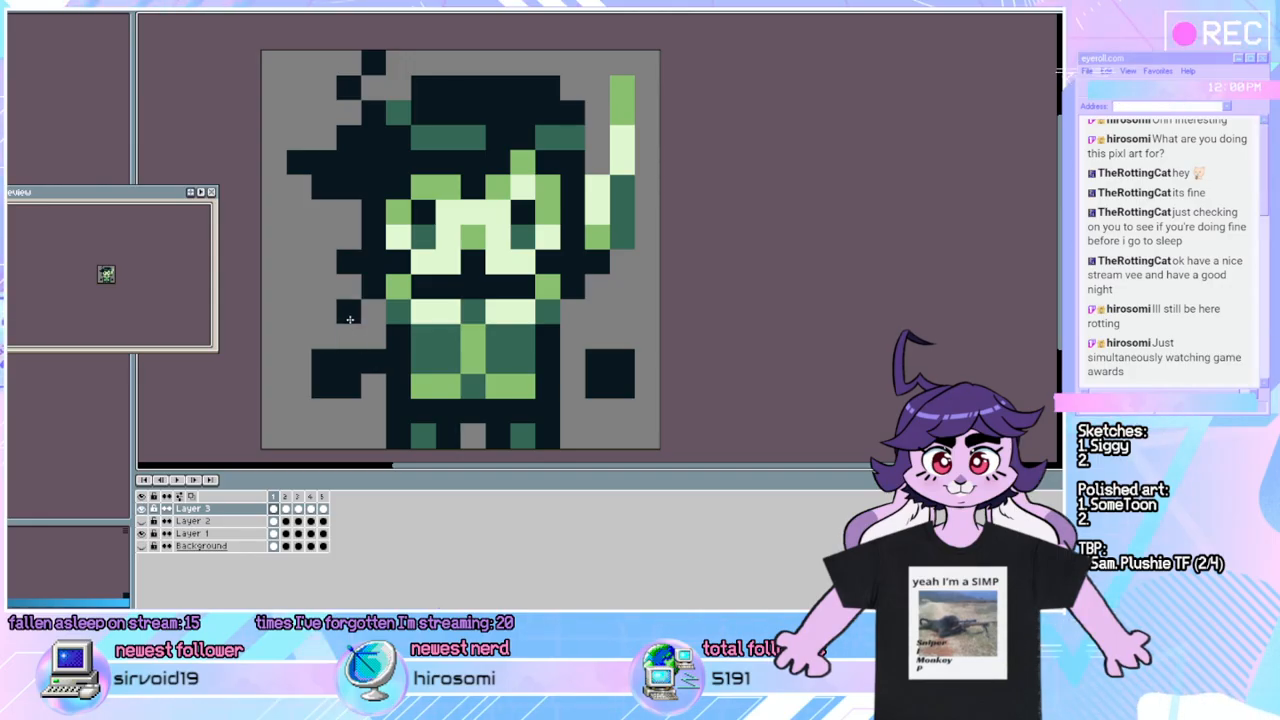
left_click(324, 337)
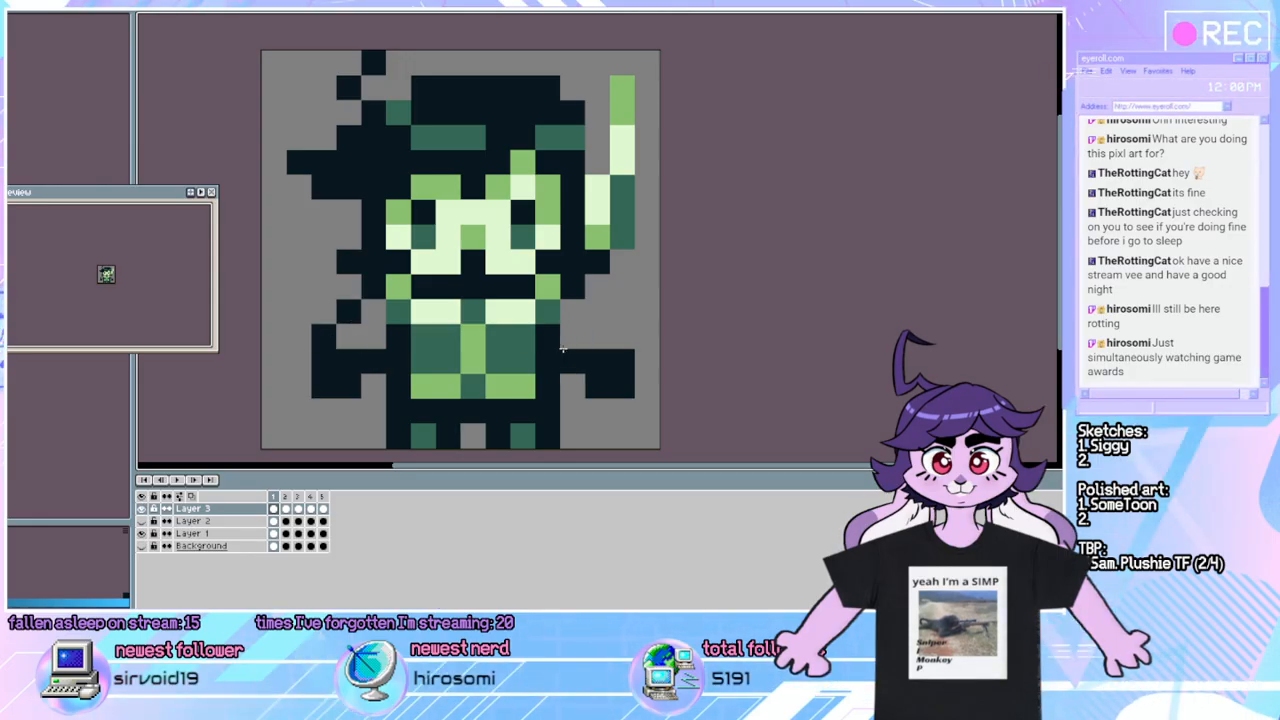
left_click(630, 330)
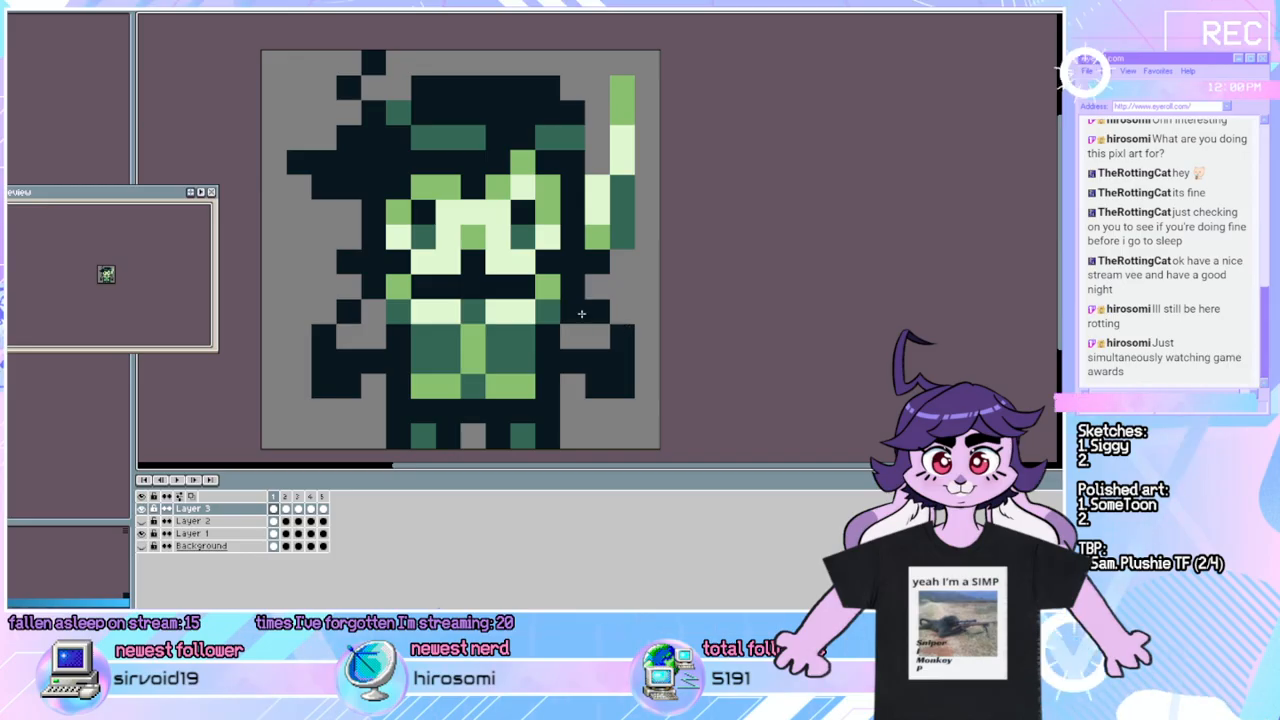
Fill the arms in frame 1 with dark green sleeves and a pale green cuff pixel on each side.
left_click(452, 307, "alt")
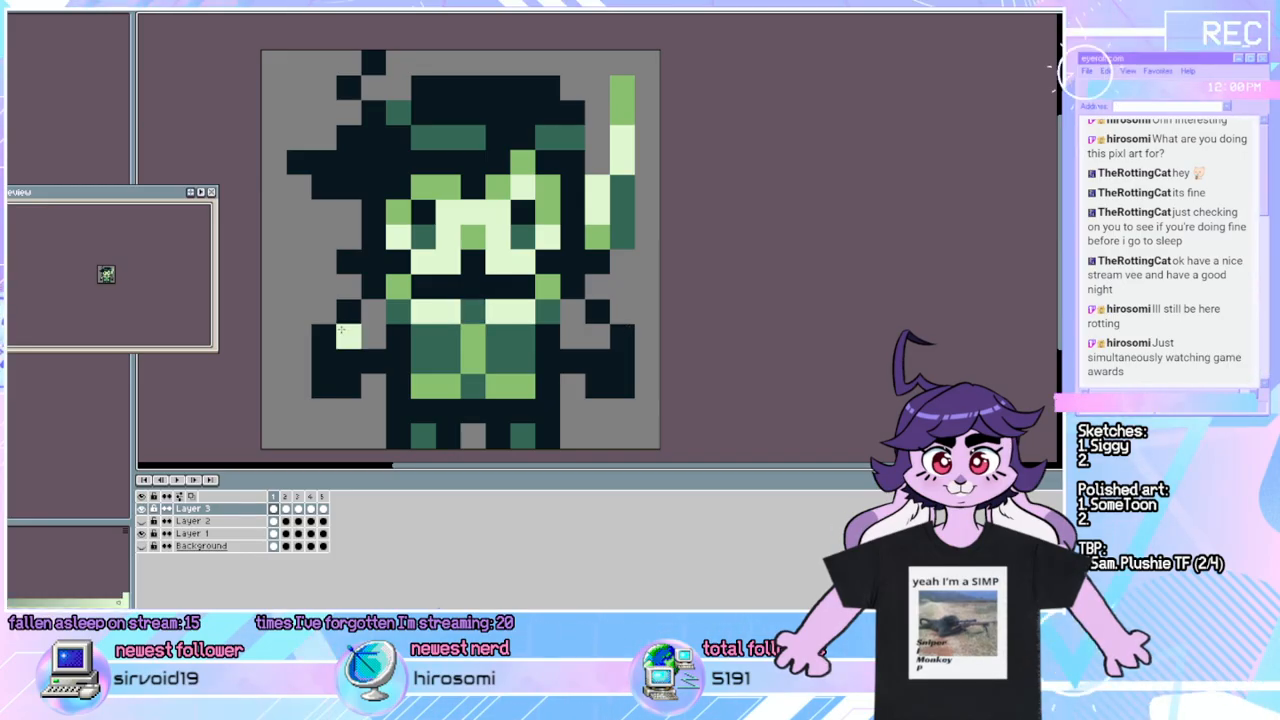
left_click(372, 312)
left_click(372, 337)
left_click(572, 312)
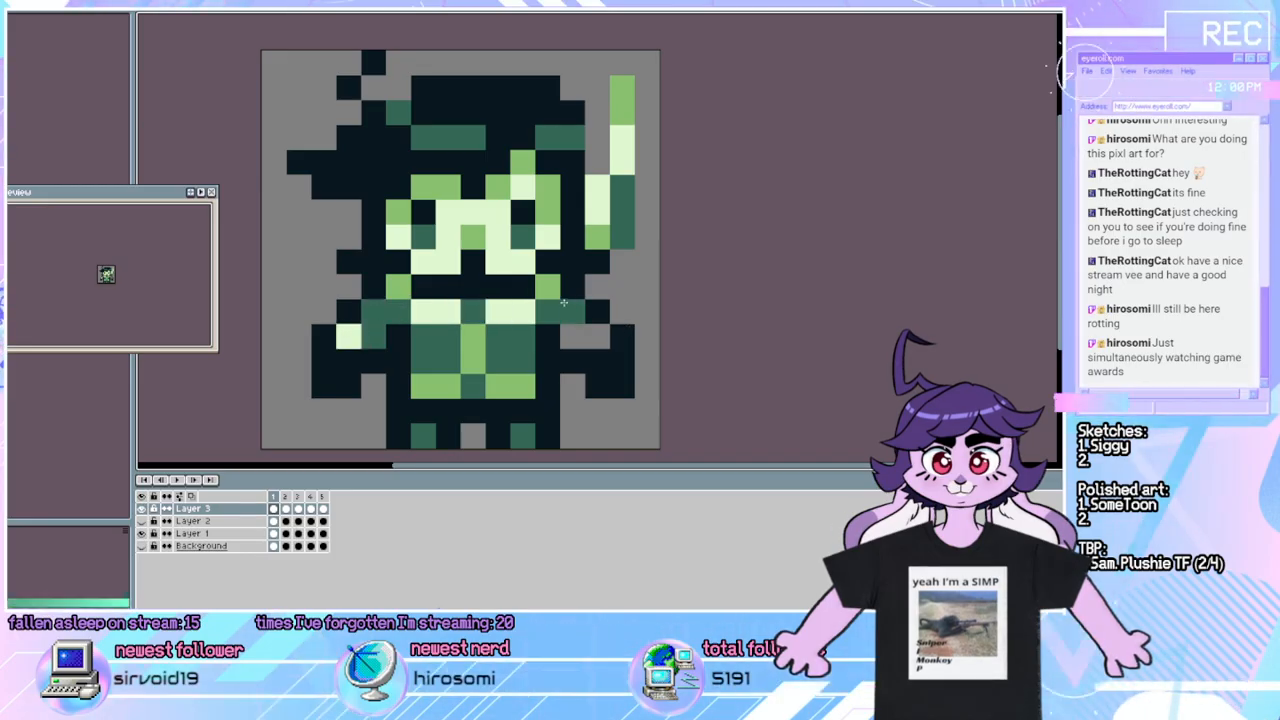
left_click(571, 327)
left_click(517, 308, "alt")
left_click(618, 330)
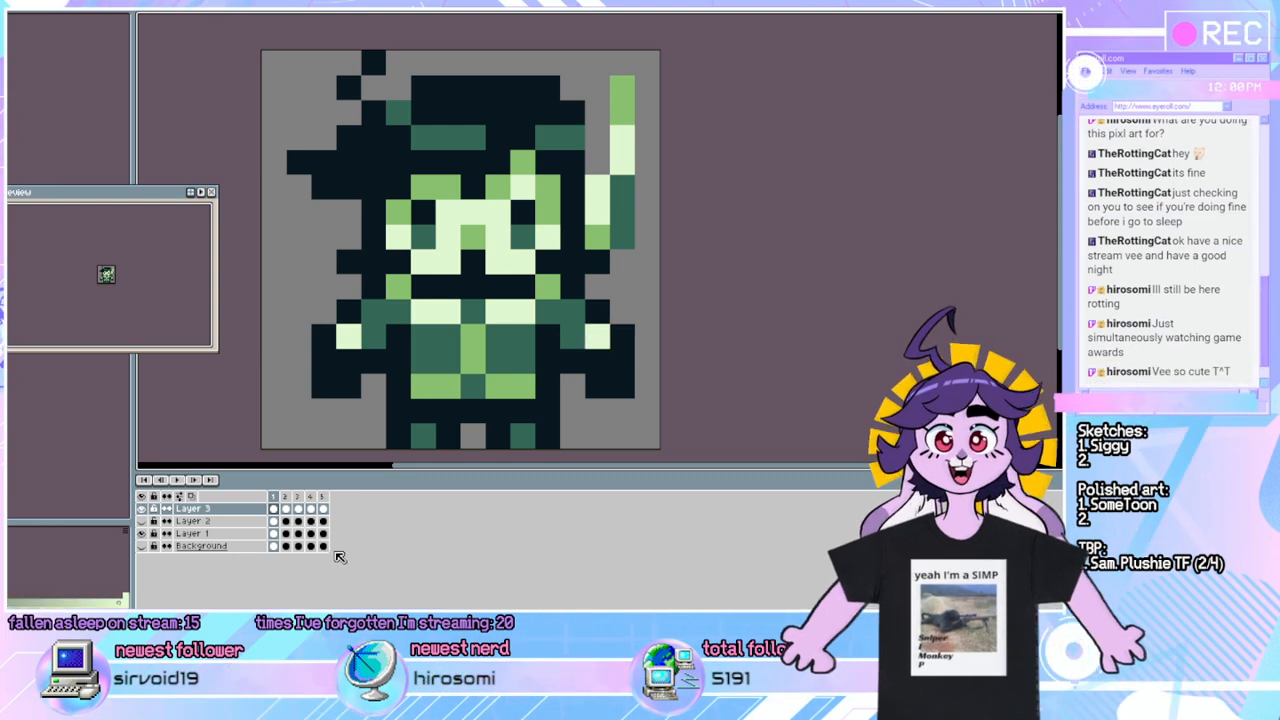
Step back and forth through the frames to compare the arm and sleeve positions across the animation.
left_click(322, 545)
key("Right")
key("Left")
key("Right")
key("Right")
key("Right")
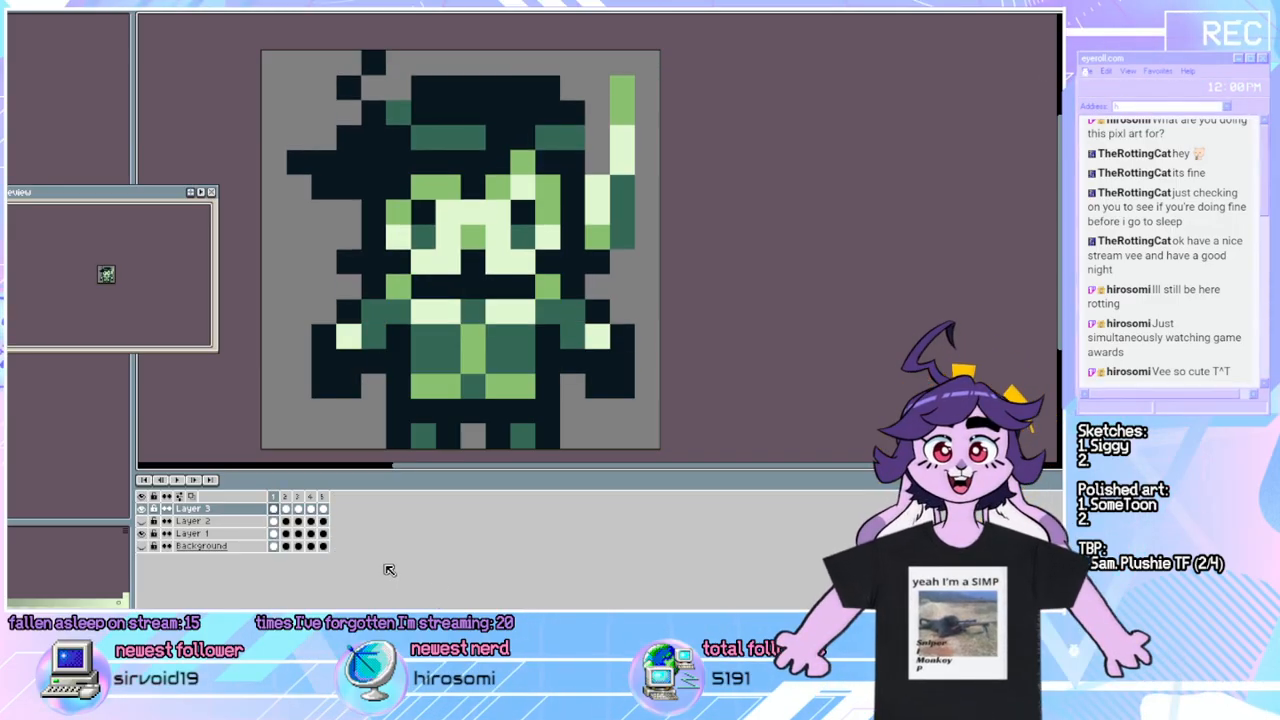
key("Right")
key("Right")
key("Right")
key("Right")
key("Right")
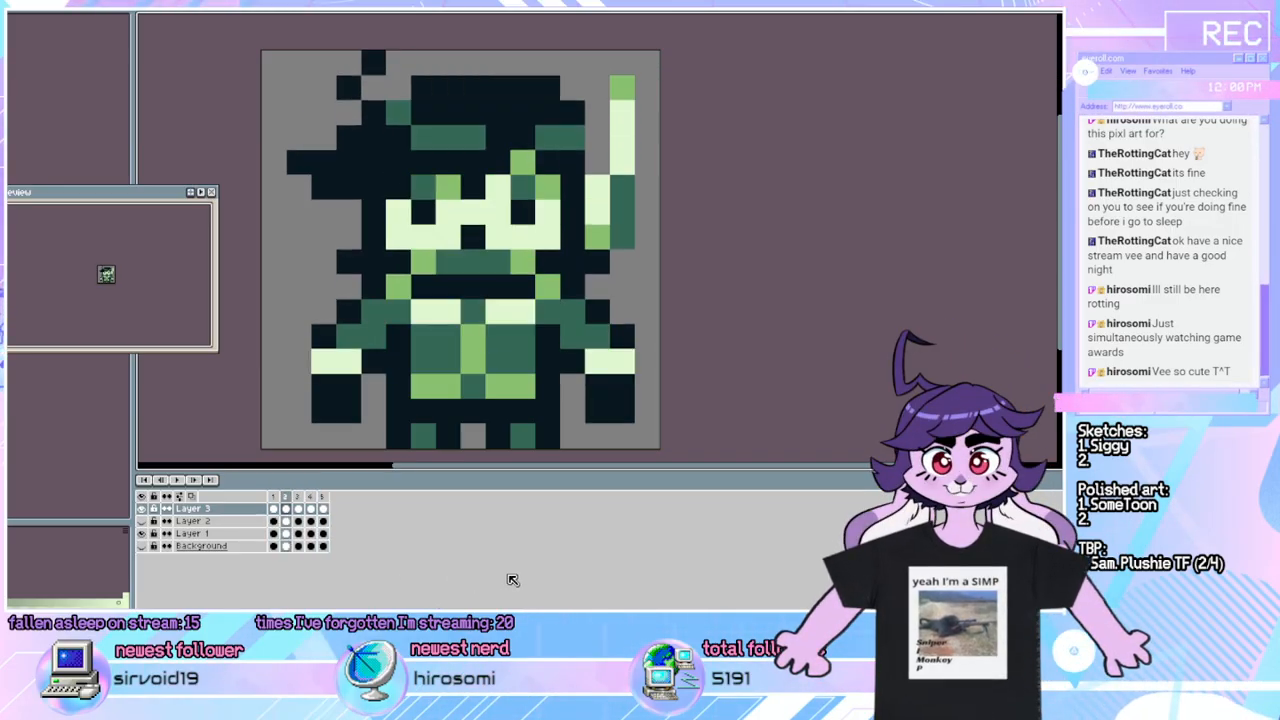
key("Right")
key("Left")
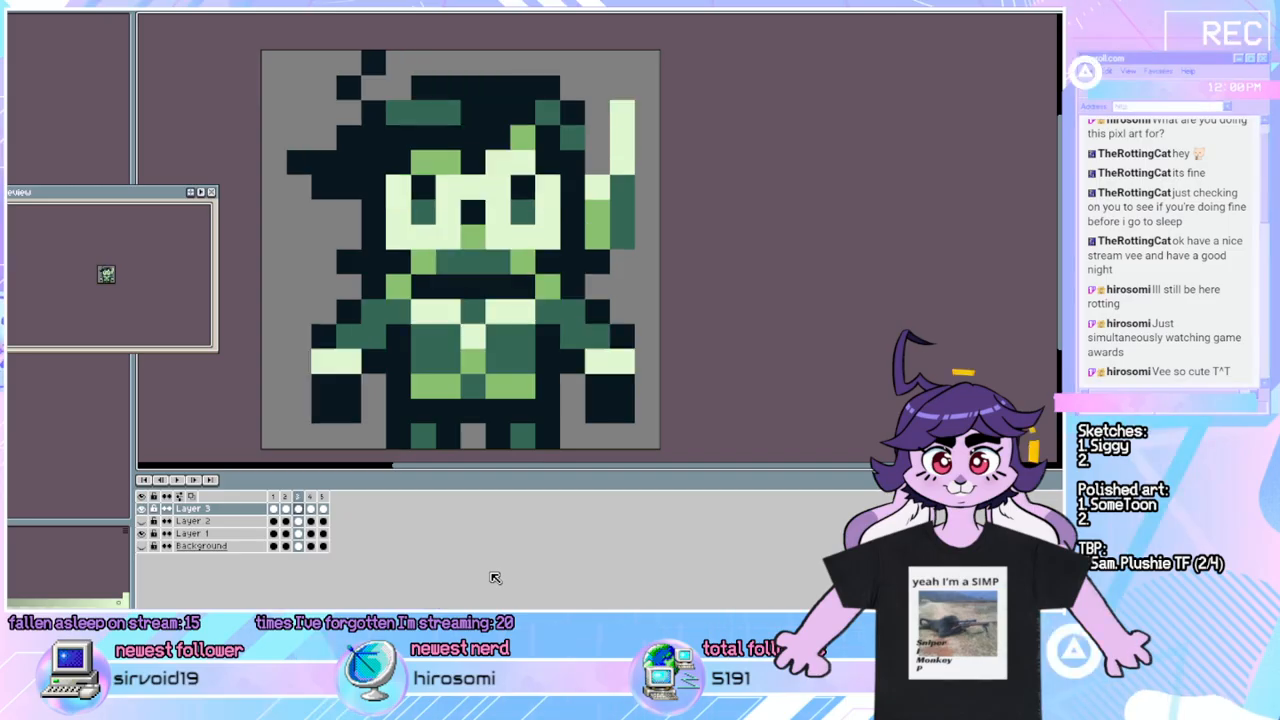
key("Right")
key("Left")
key("Left")
key("Left")
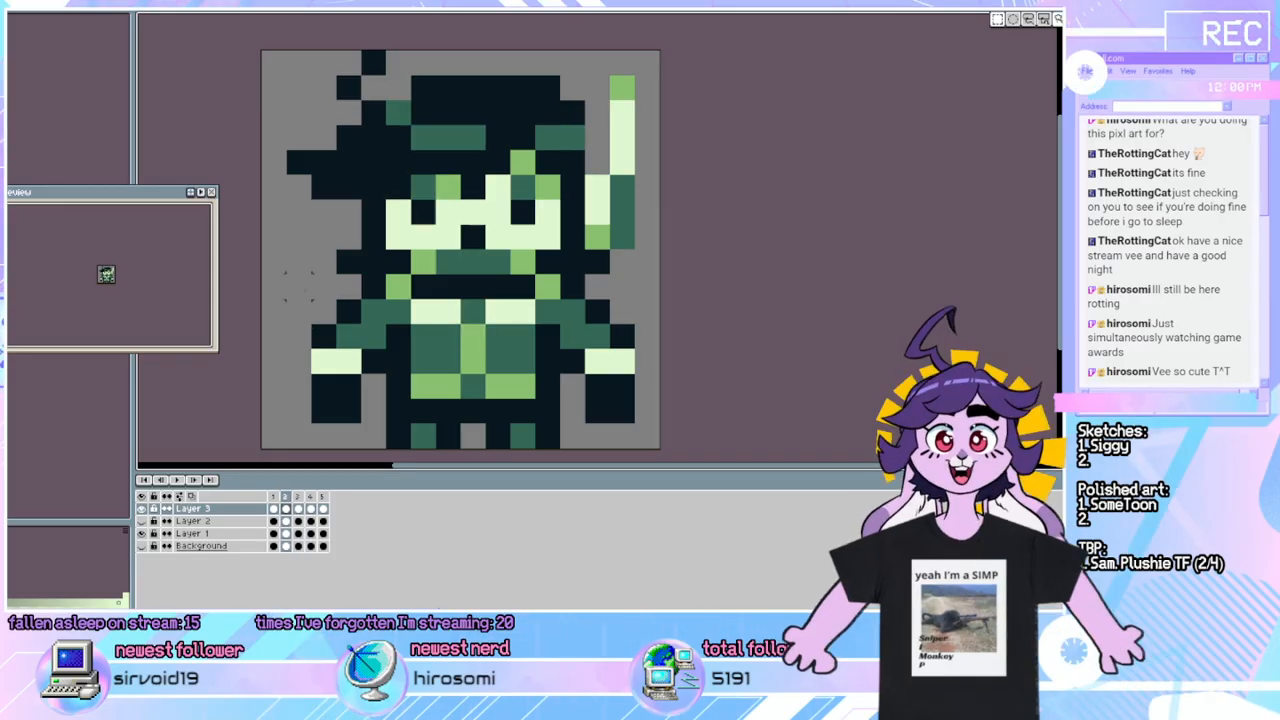
Copy both arms from frame 3 and paste them over the cleared arms on Layer 3 of frame 4.
left_click_drag(284, 272, 392, 425)
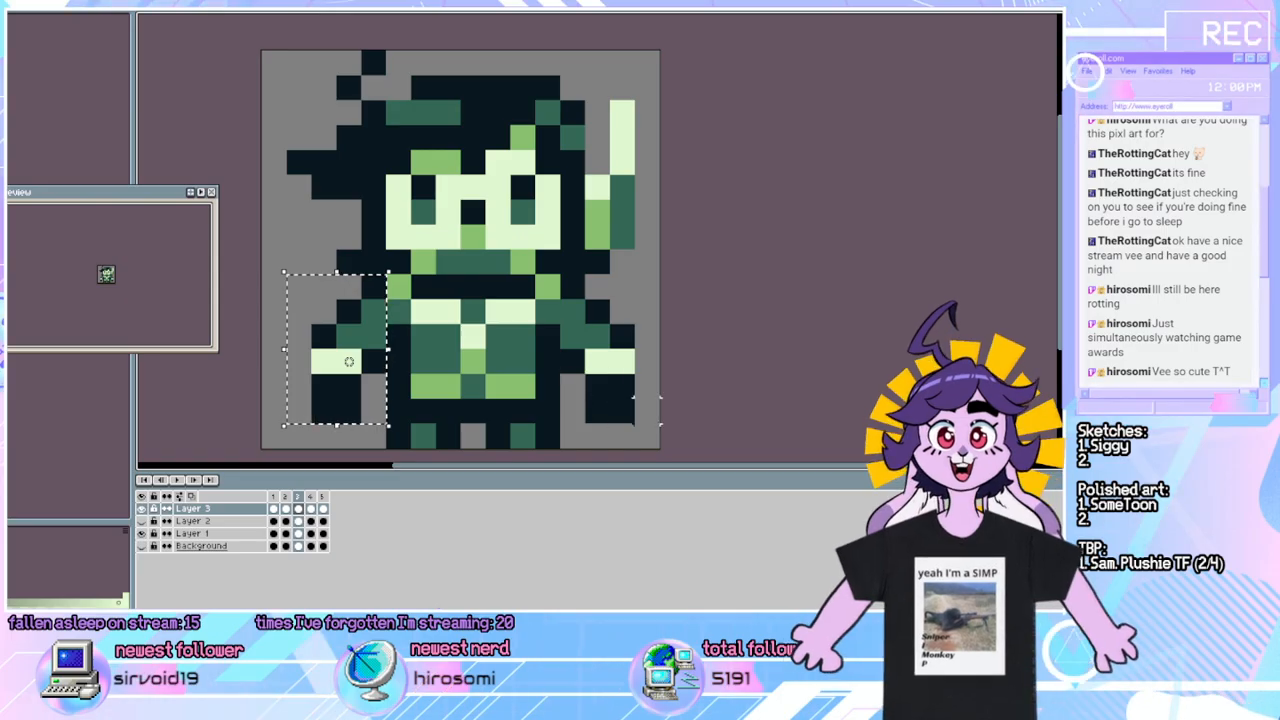
left_click_drag(648, 437, 574, 286)
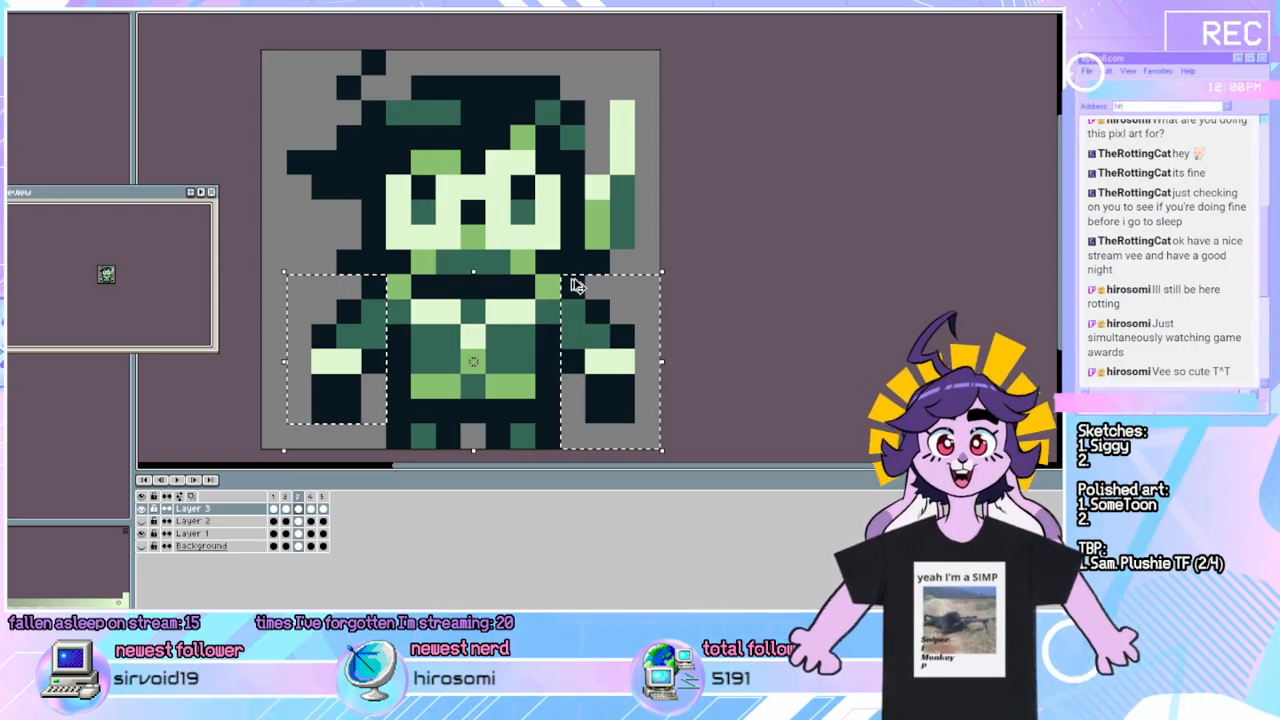
left_click(310, 507)
key("Delete")
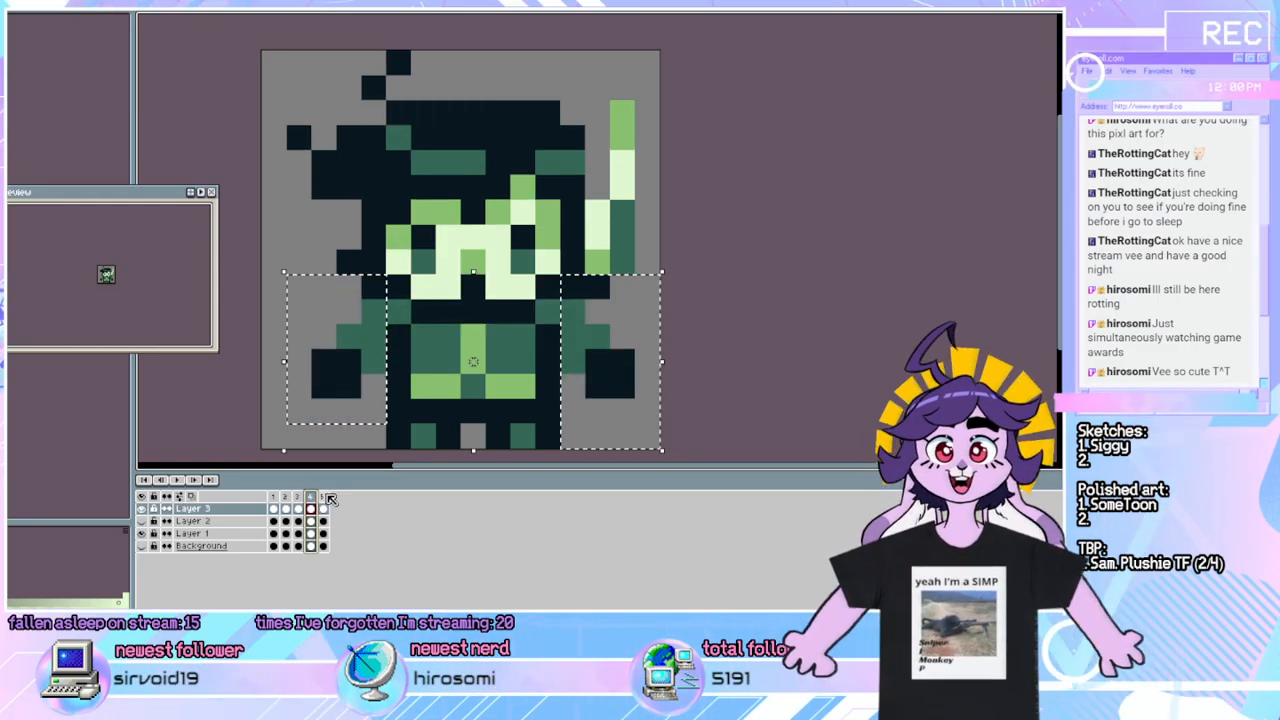
key("ctrl+v")
left_click(697, 337)
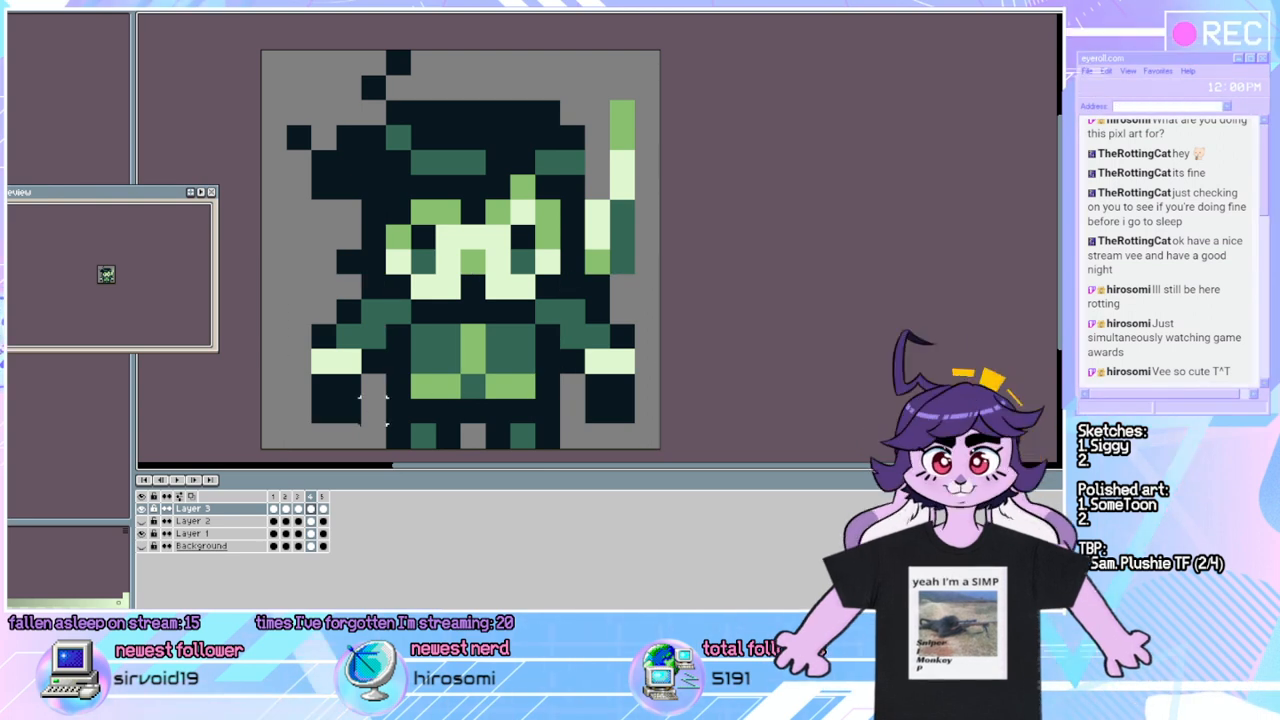
Move both hands in frame 4 up one pixel so that they cover the pale cuffs.
mouse_move(363, 449)
left_mouse_down()
mouse_move(310, 372)
mouse_move(325, 374)
left_mouse_up()
left_click_drag(652, 440, 627, 358)
left_click(720, 361)
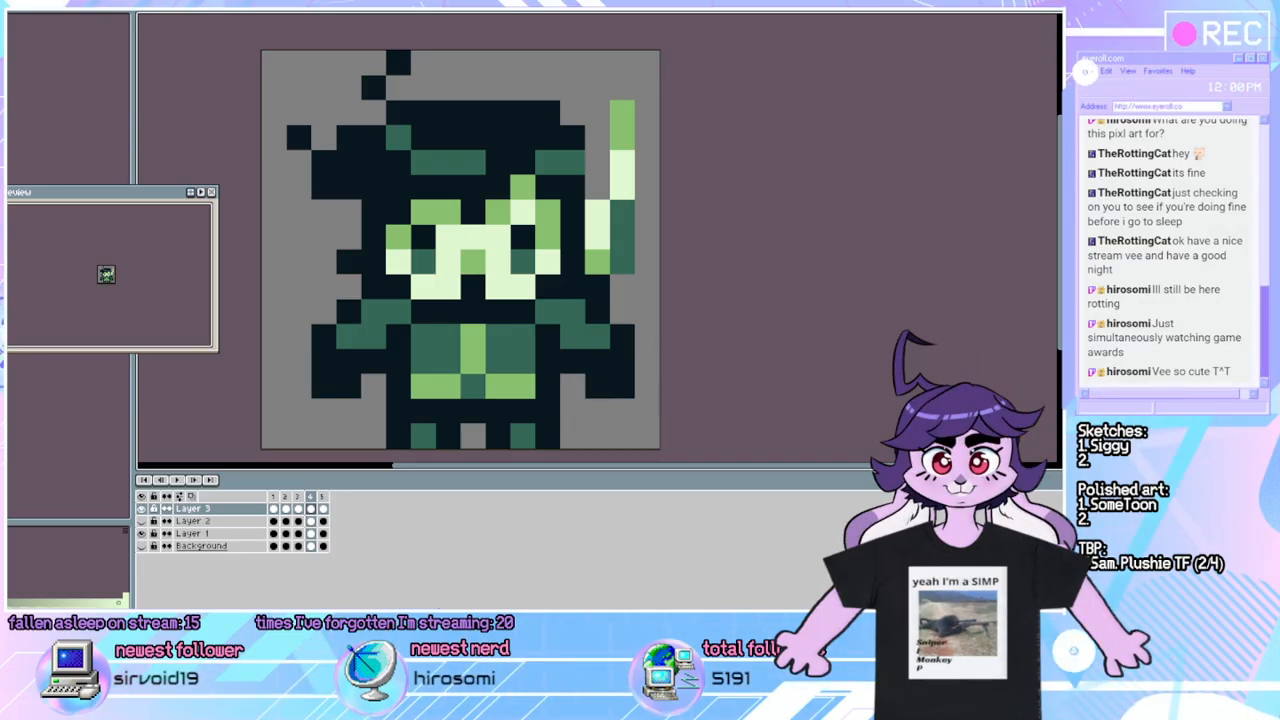
Paint light green cuffs on the inner side of both hands in frame 4 and compare the arms with frame 3.
left_click(373, 336)
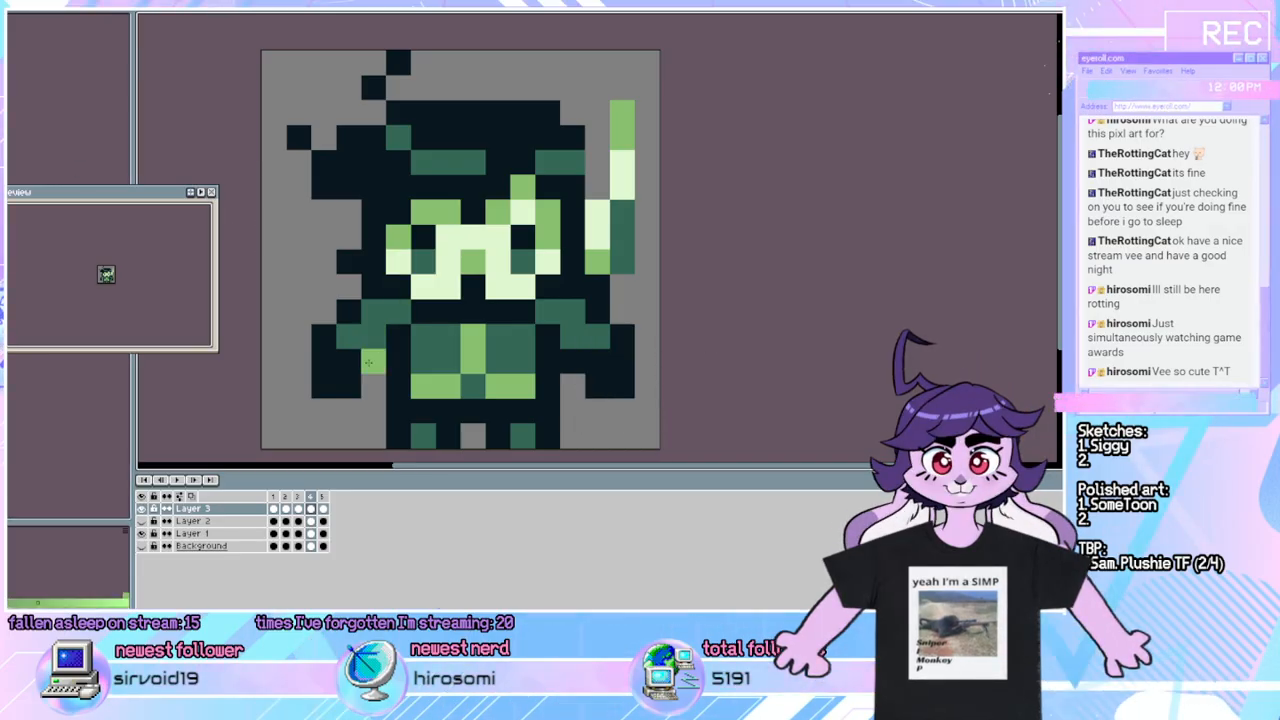
left_click(366, 380)
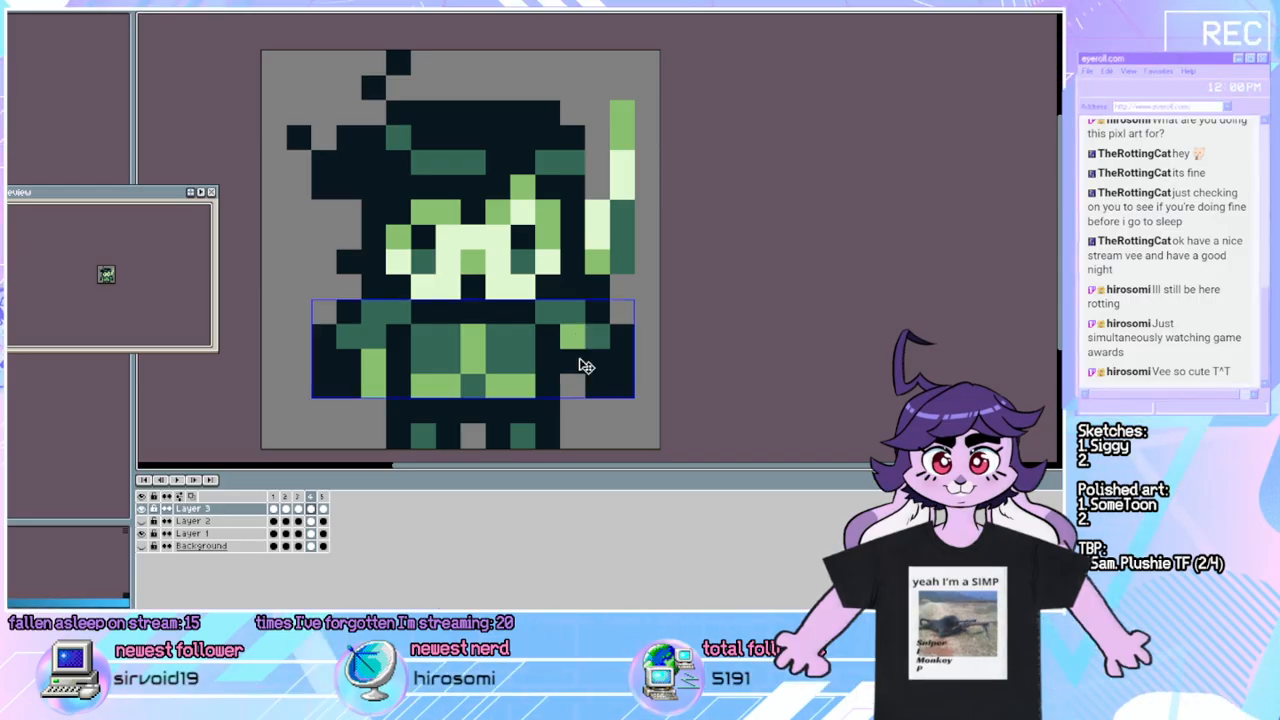
left_click(572, 386)
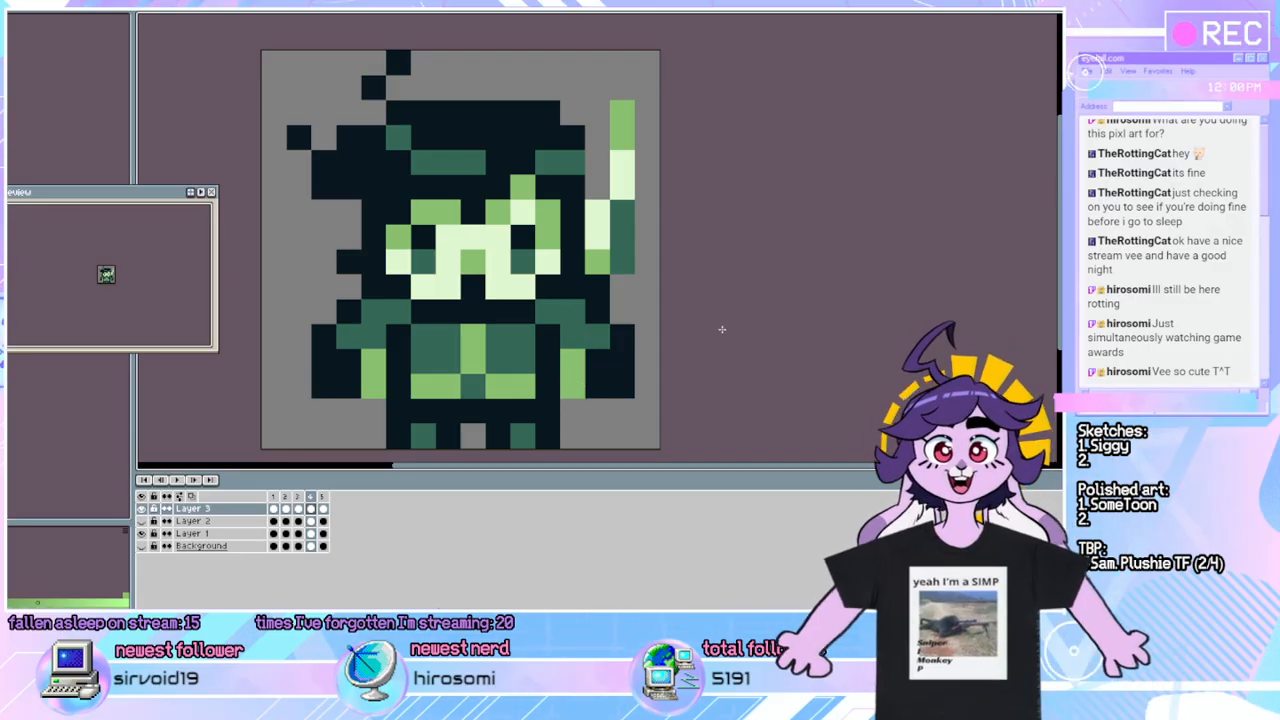
key("Left")
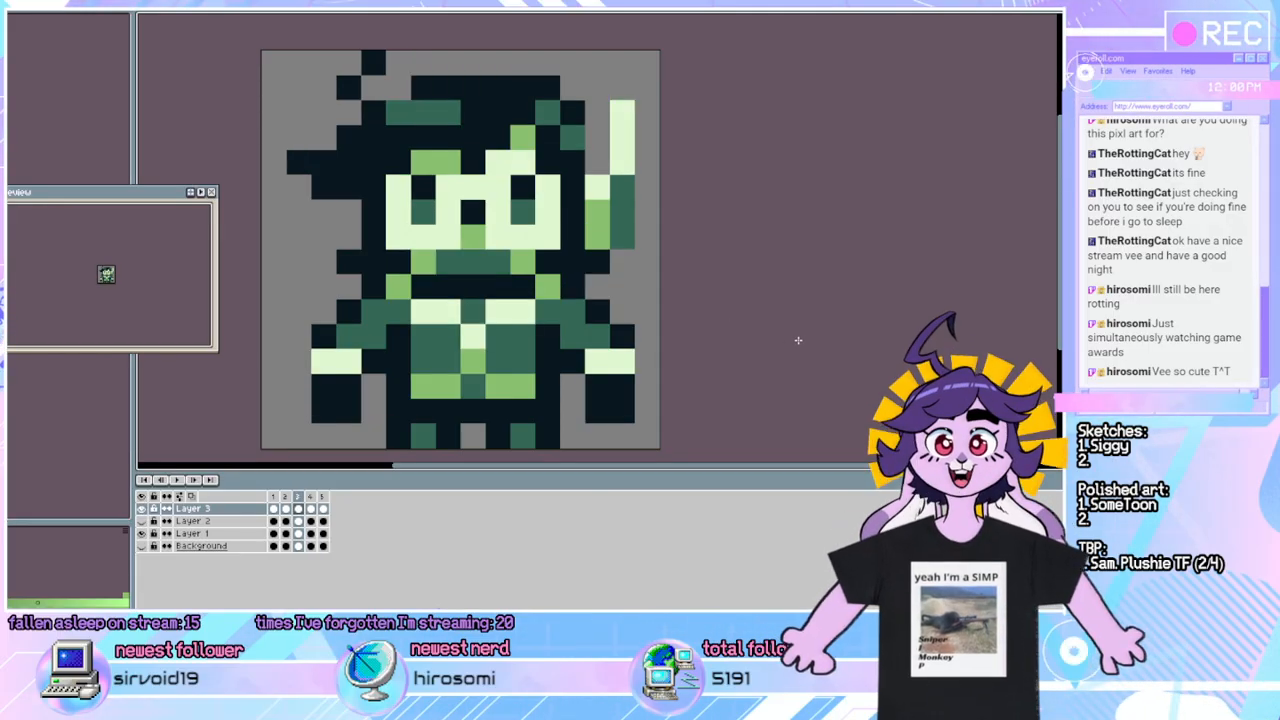
key("Right")
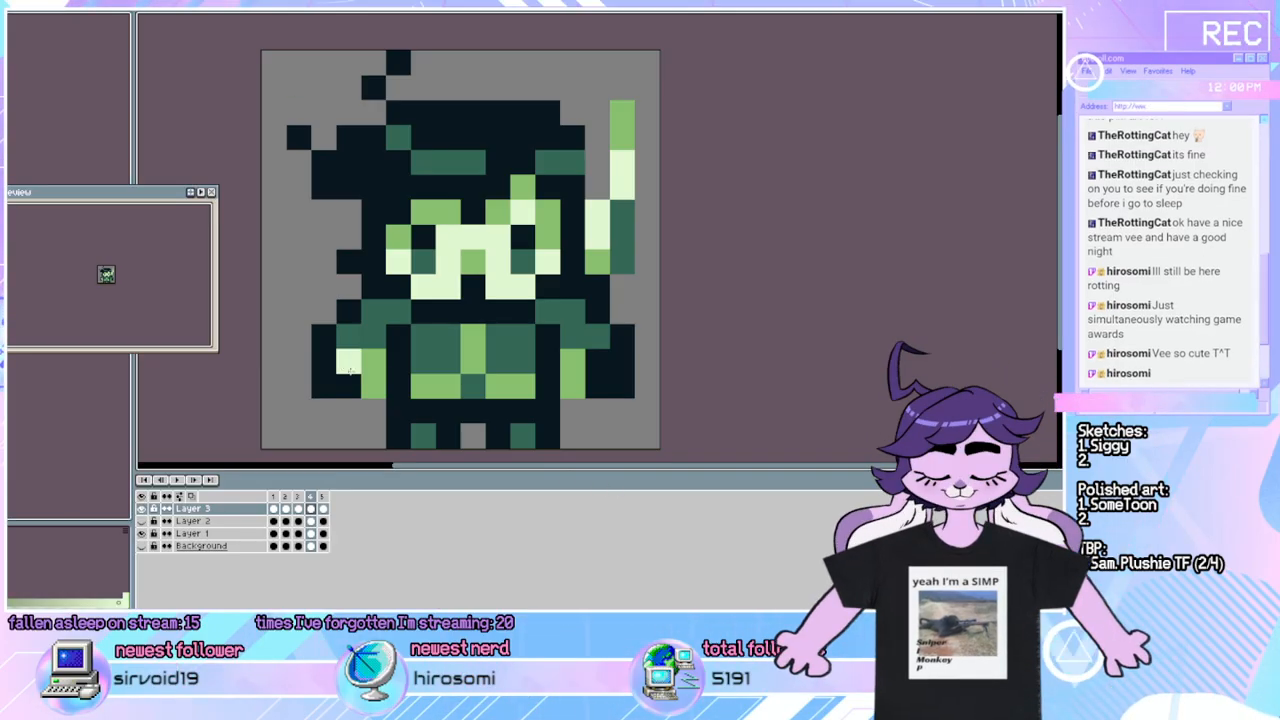
Paint a pale pixel on the inner corner of the right hand in frame 4 and compare it with the neighbouring frames.
left_click(597, 337)
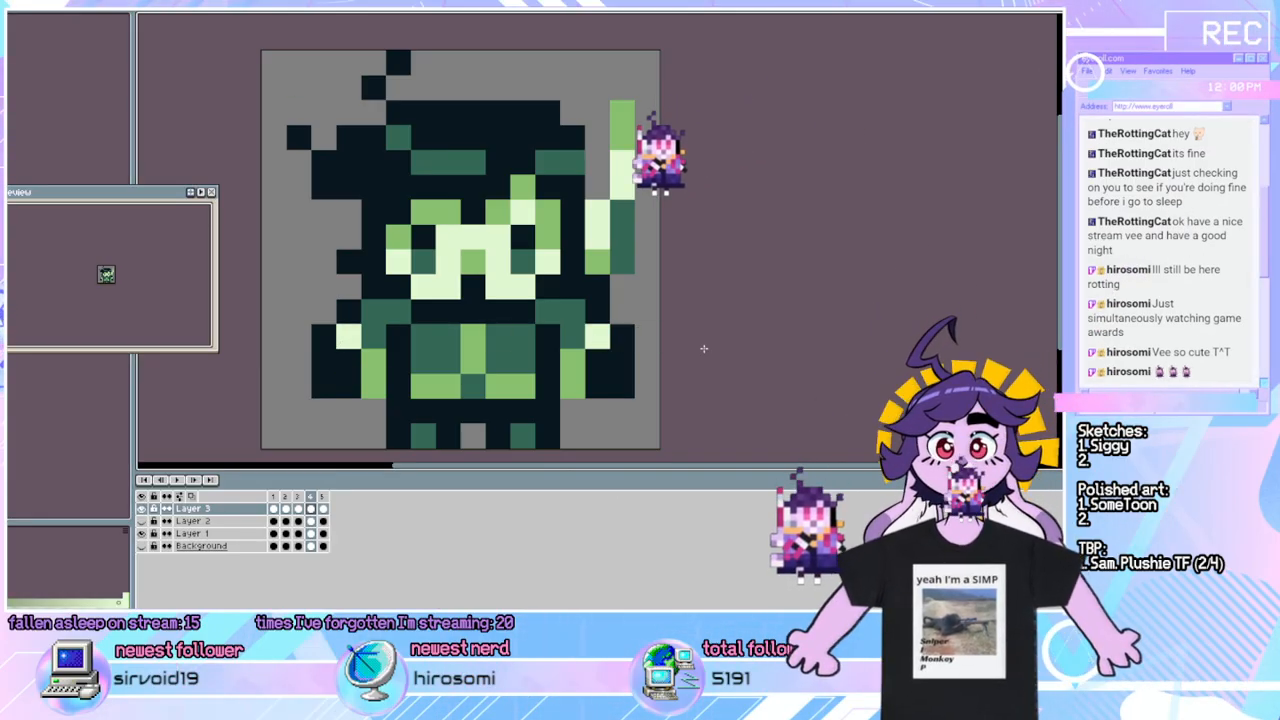
key("Left")
key("Right")
key("Left")
key("Right")
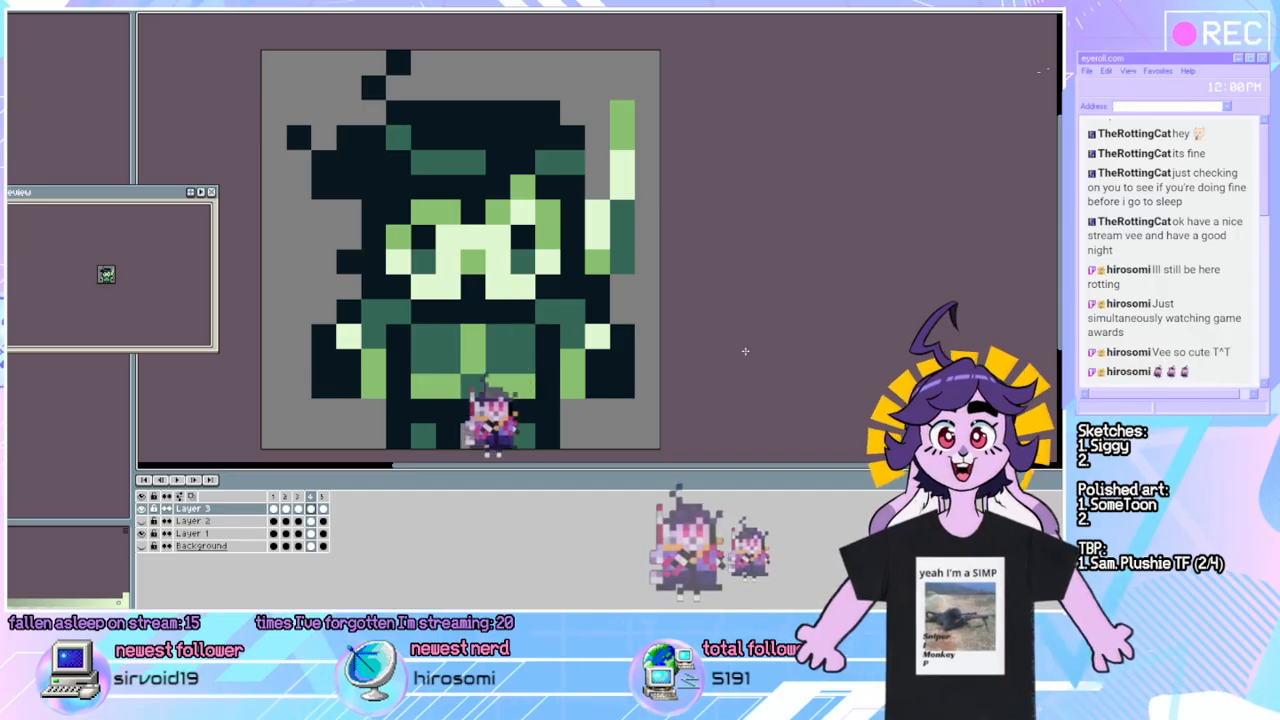
key("Left")
key("Right")
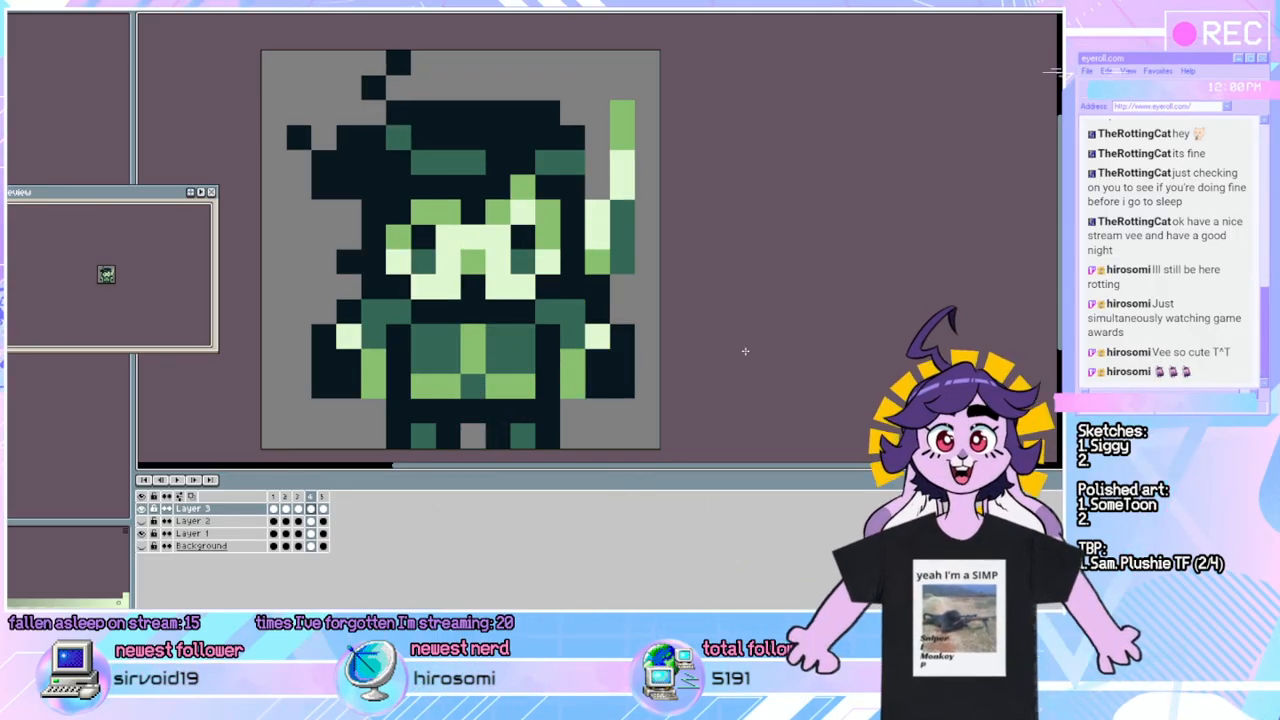
key("Right")
key("Left")
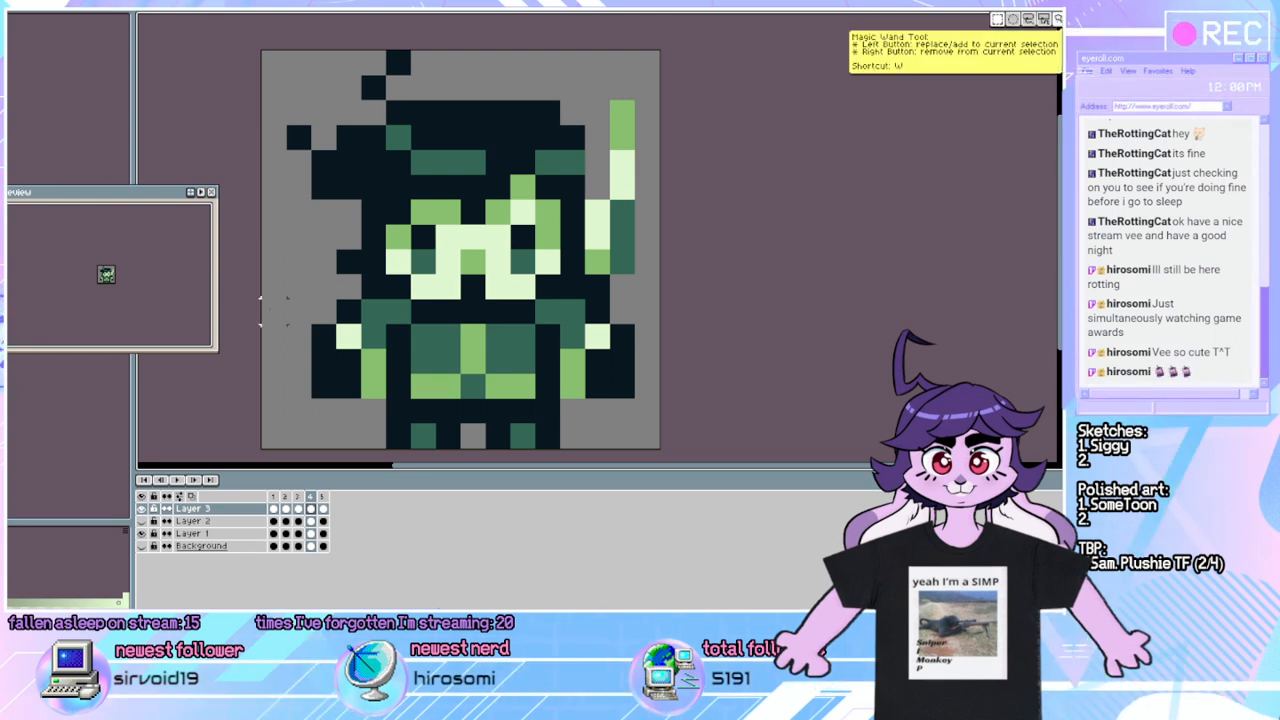
Copy both arms from frame 4 onto Layer 3 of frame 5.
left_click_drag(309, 298, 376, 416)
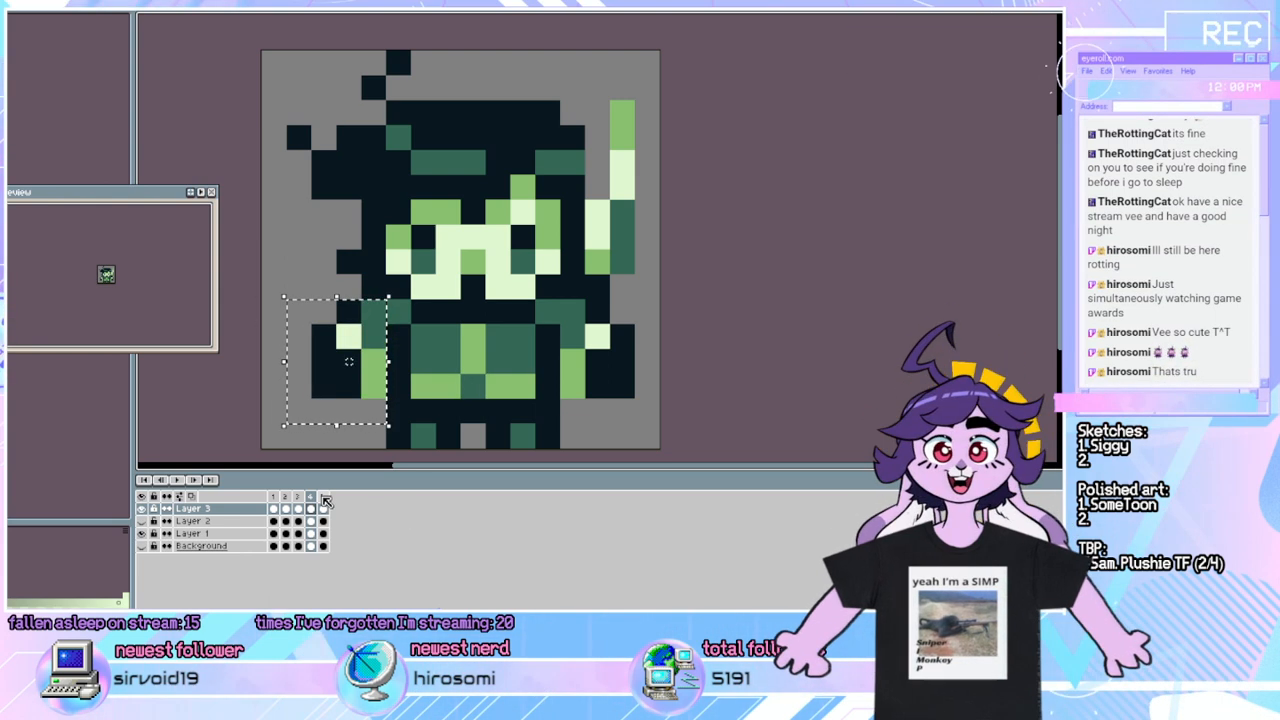
key("Right")
key("Left")
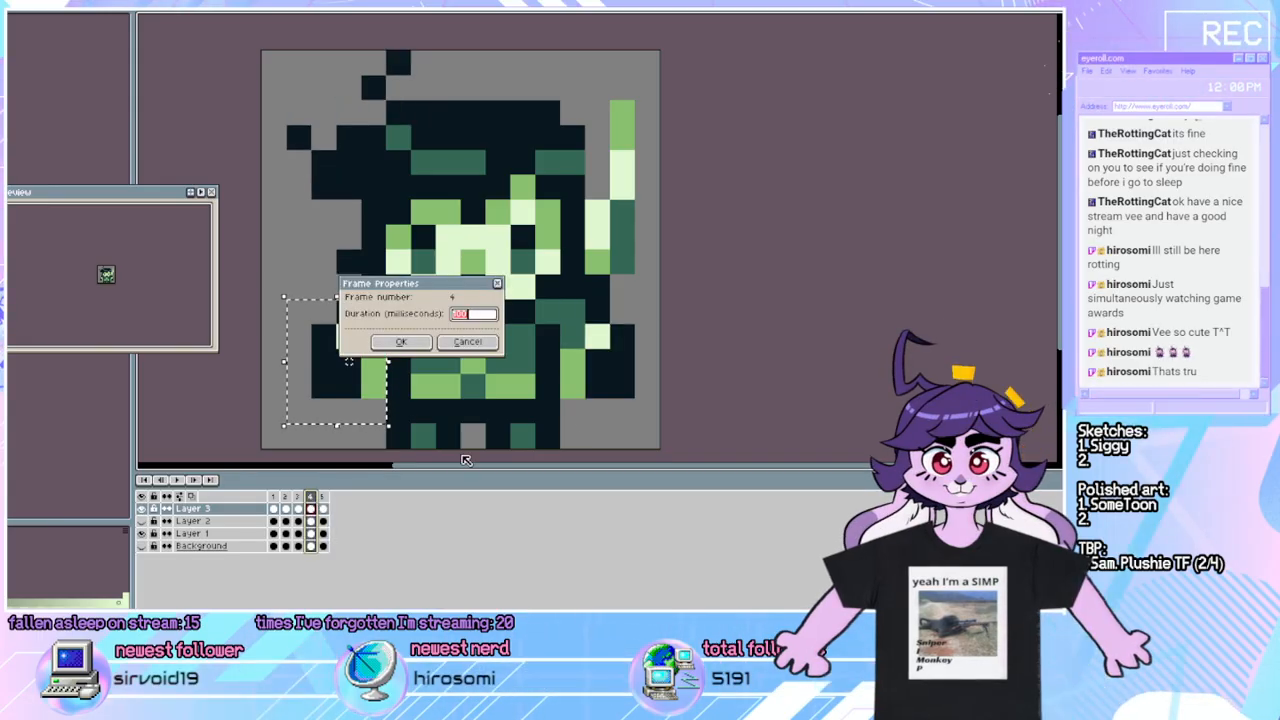
left_click(472, 342)
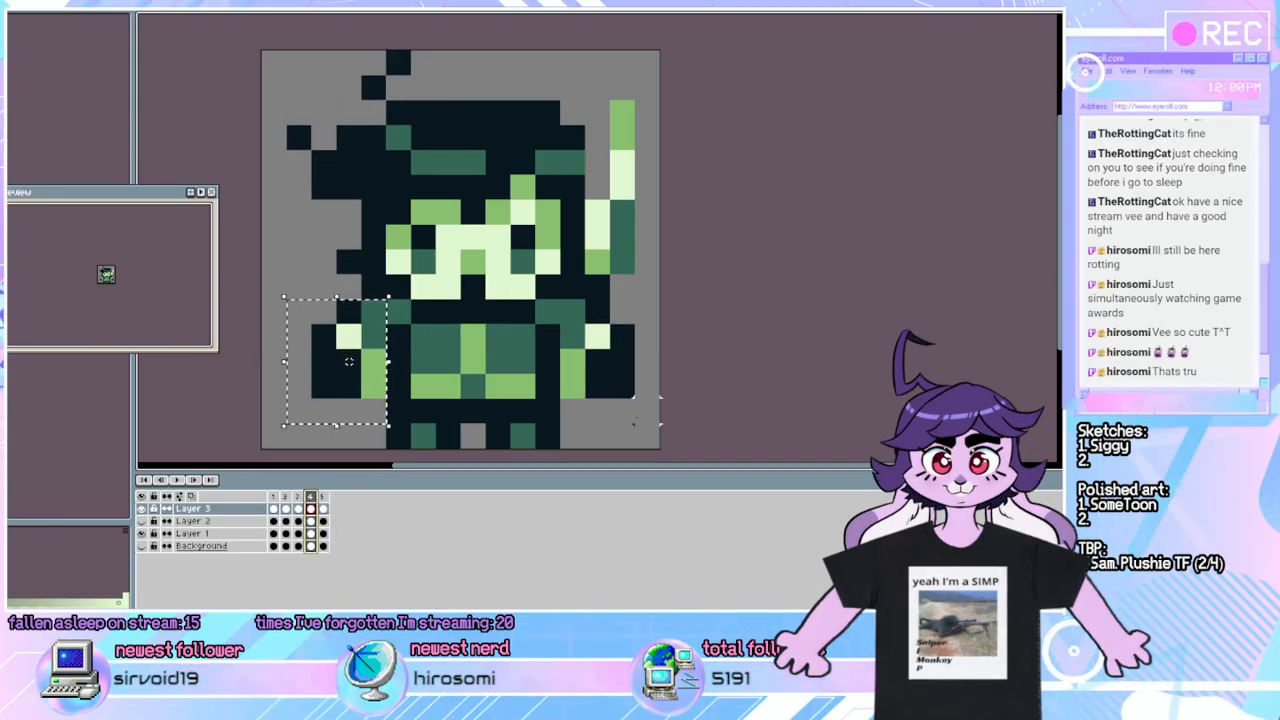
left_click(323, 500)
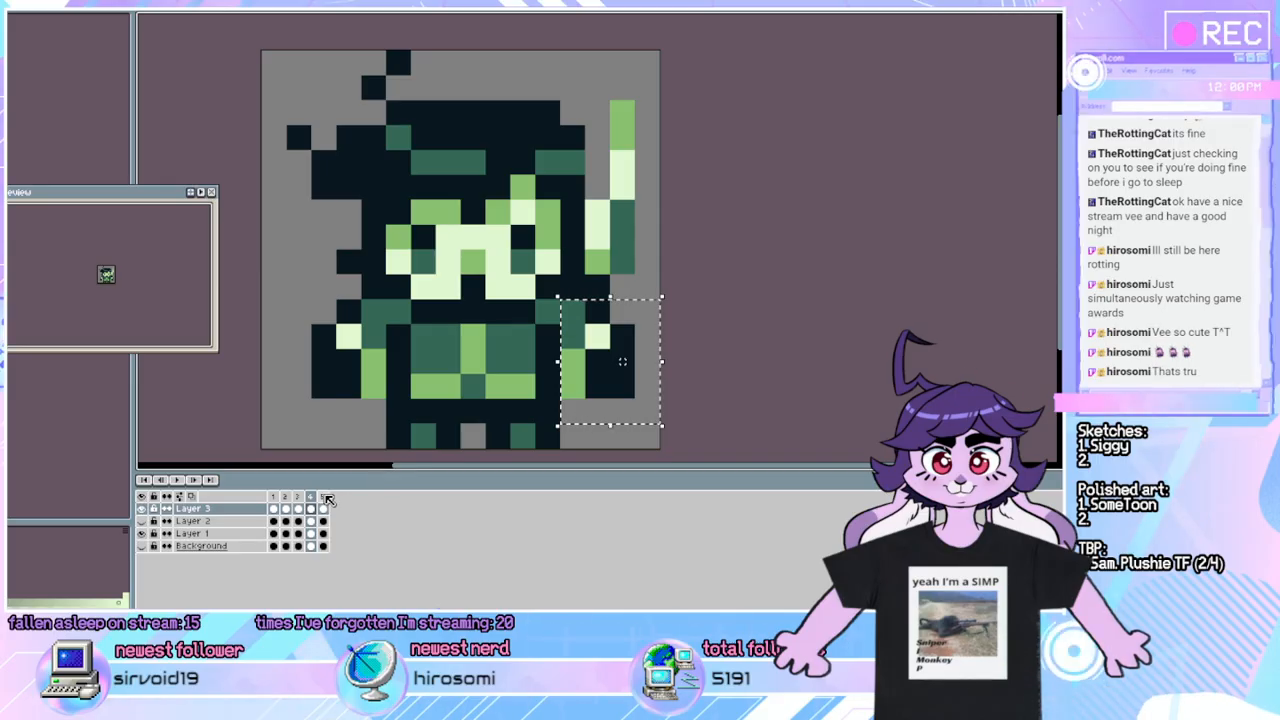
Add a light green pixel beneath each sleeve, on the inner side of the hands, in frame 1.
left_click(273, 497)
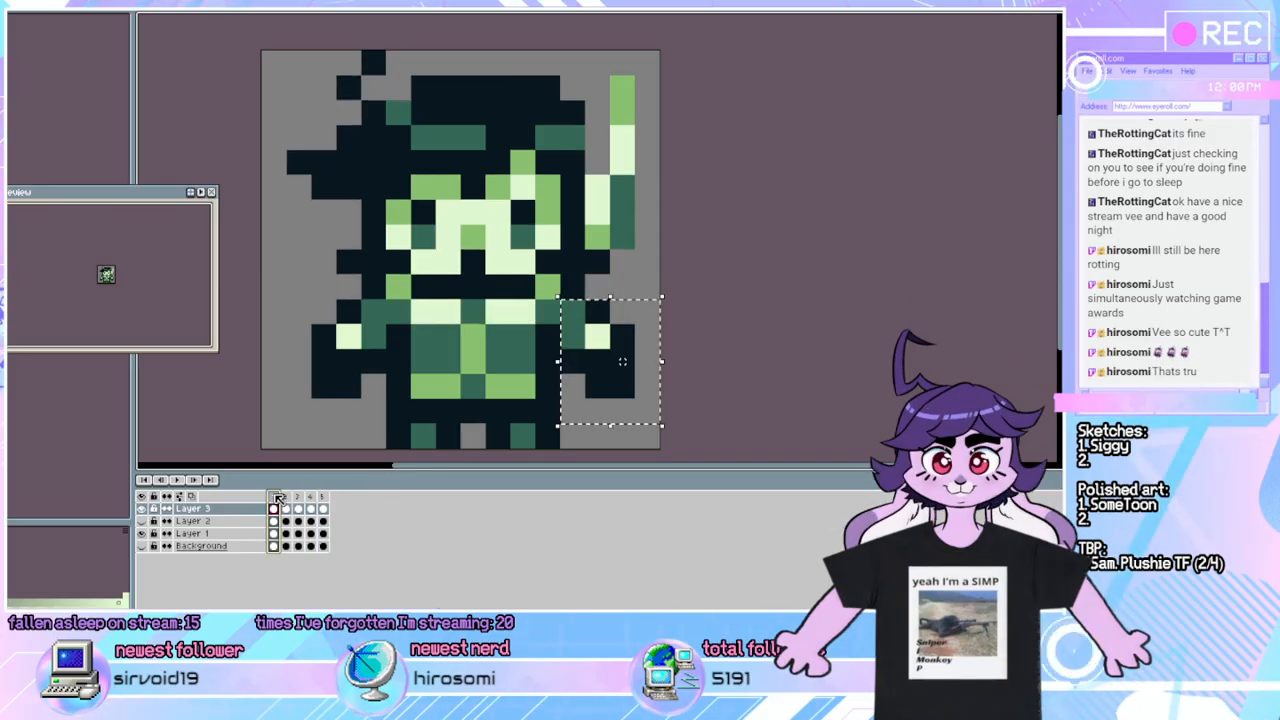
left_click(262, 424)
left_click(191, 481)
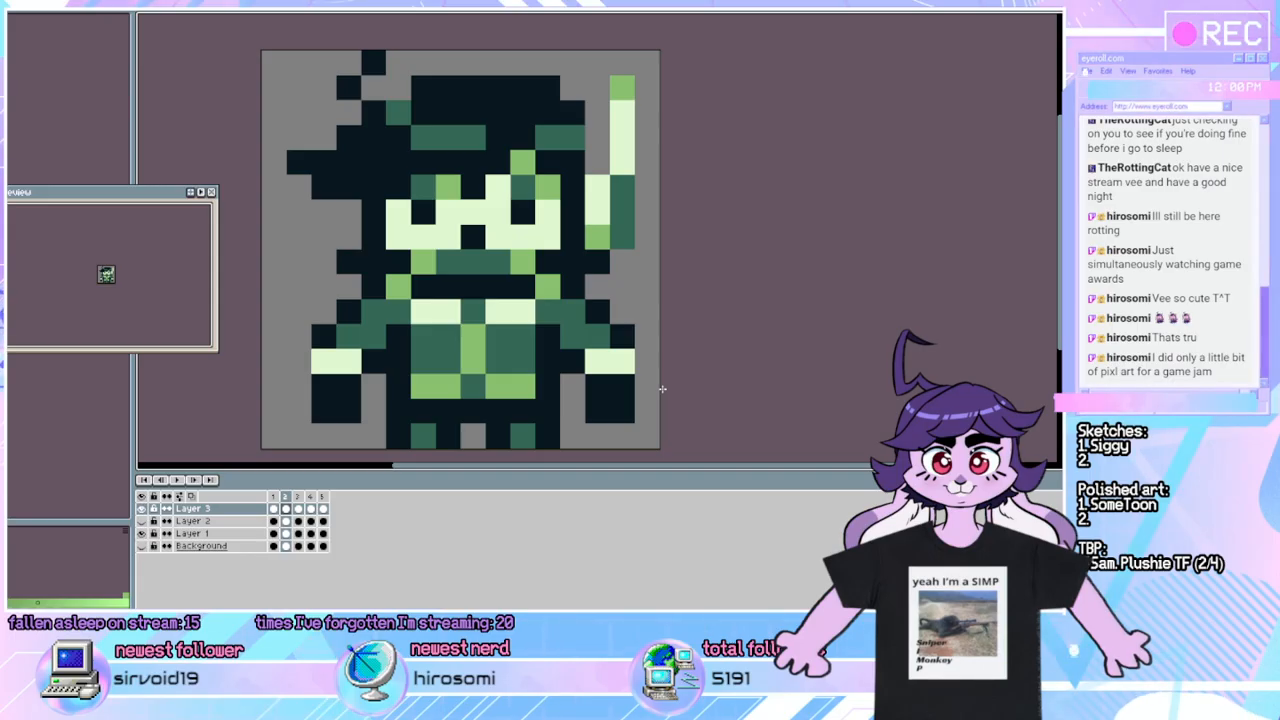
Paint light green pixels under the pale cuffs in frame 2 and on the outer half of both cuffs in frame 3.
left_click(354, 382)
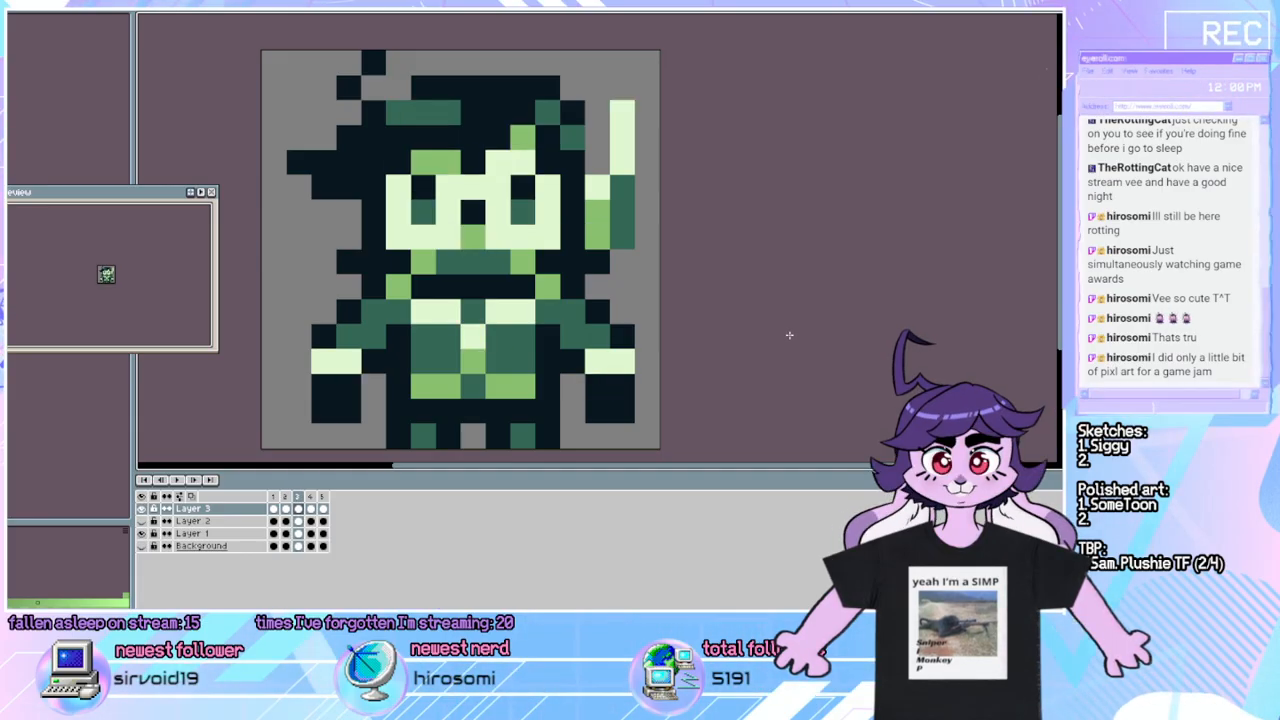
left_click(622, 362)
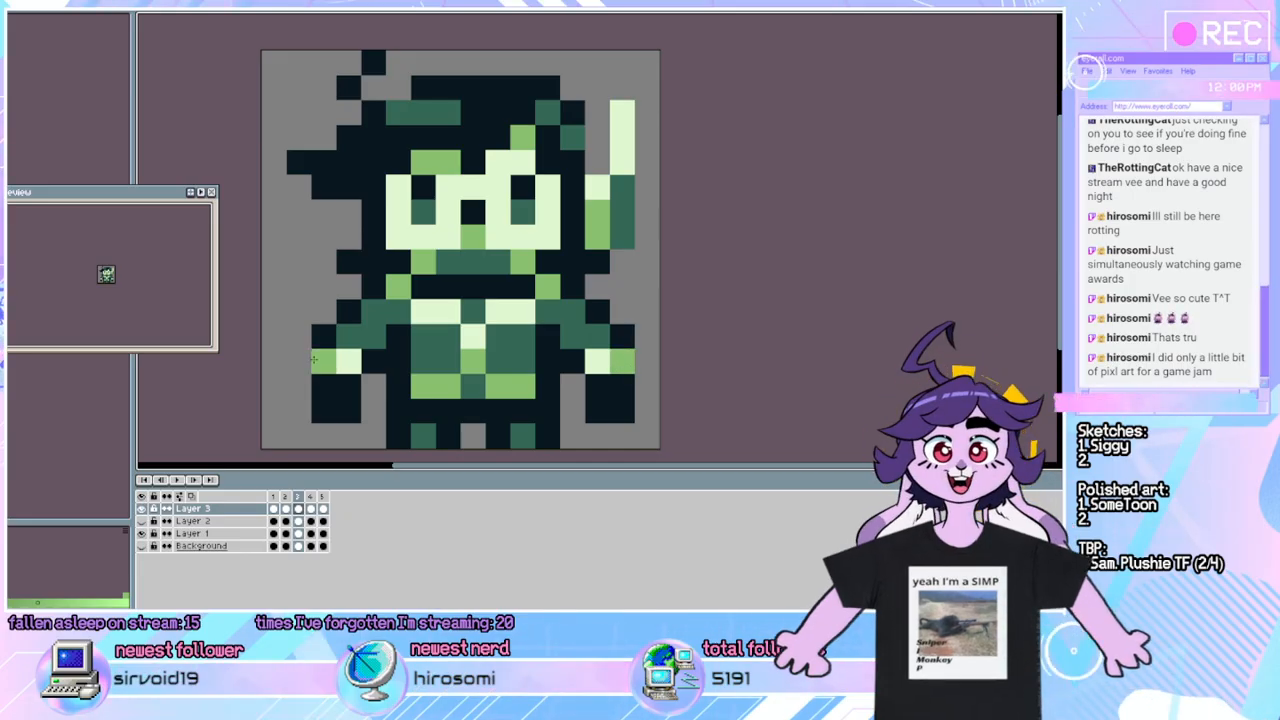
left_click(372, 387)
key("Right")
key("Left")
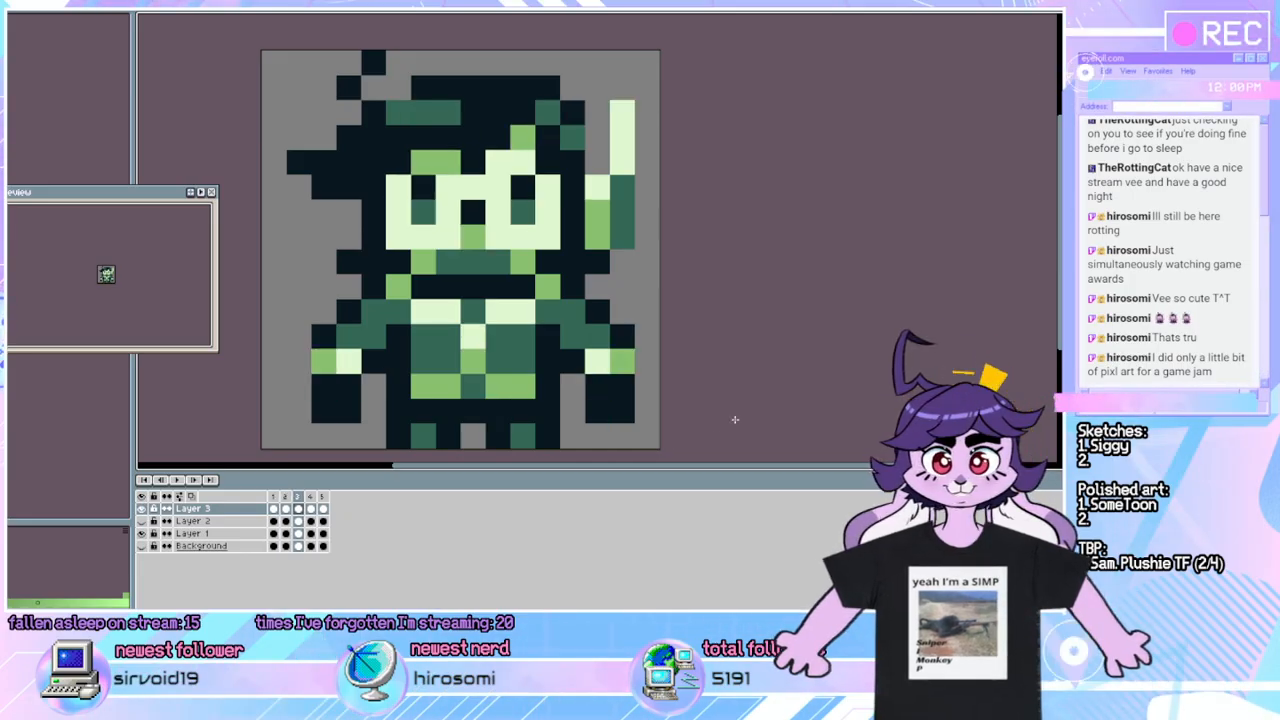
Step through the last frames and back to frame 1 to compare the cuffs and hands.
key("Right")
key("Right")
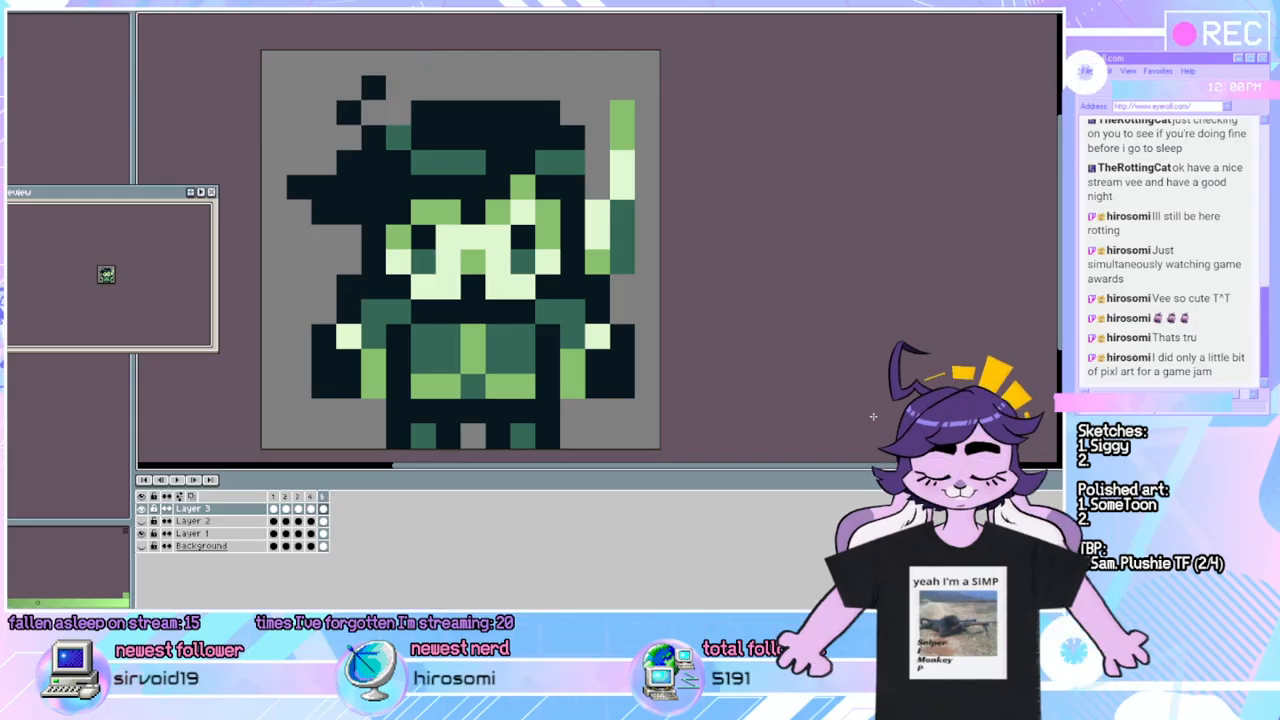
key("Right")
key("Left")
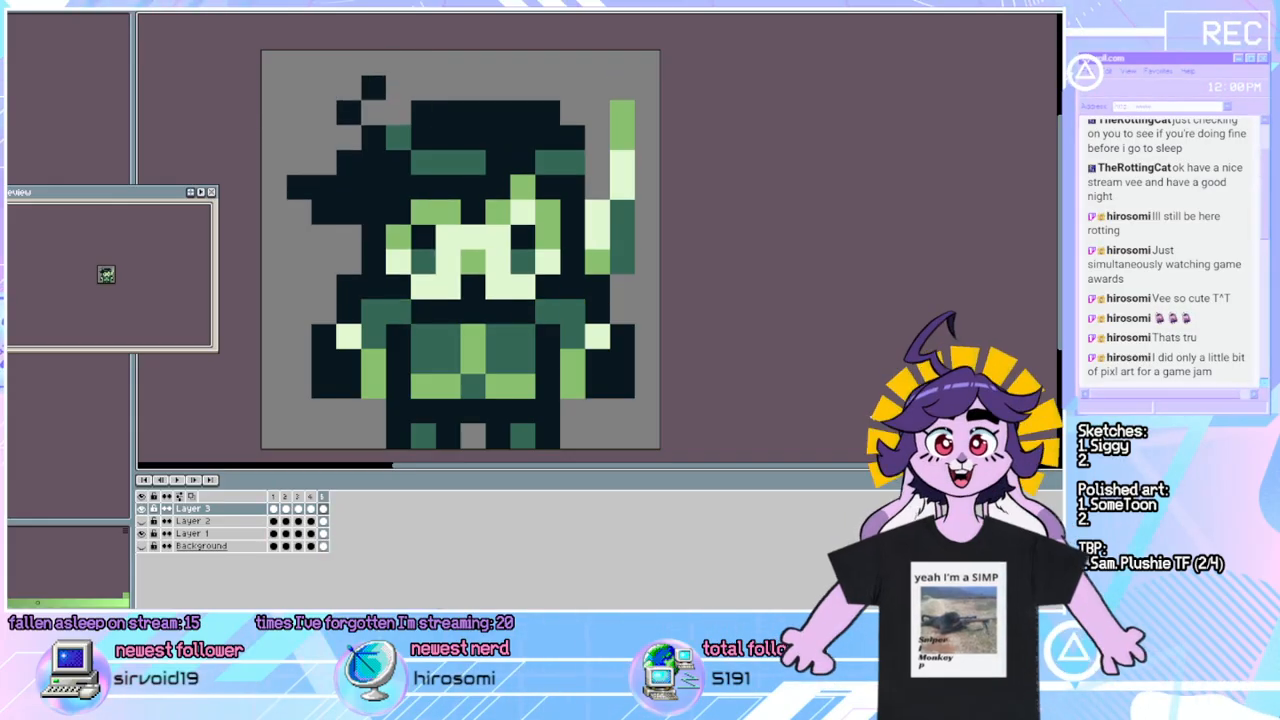
key("Right")
key("Right")
key("Left")
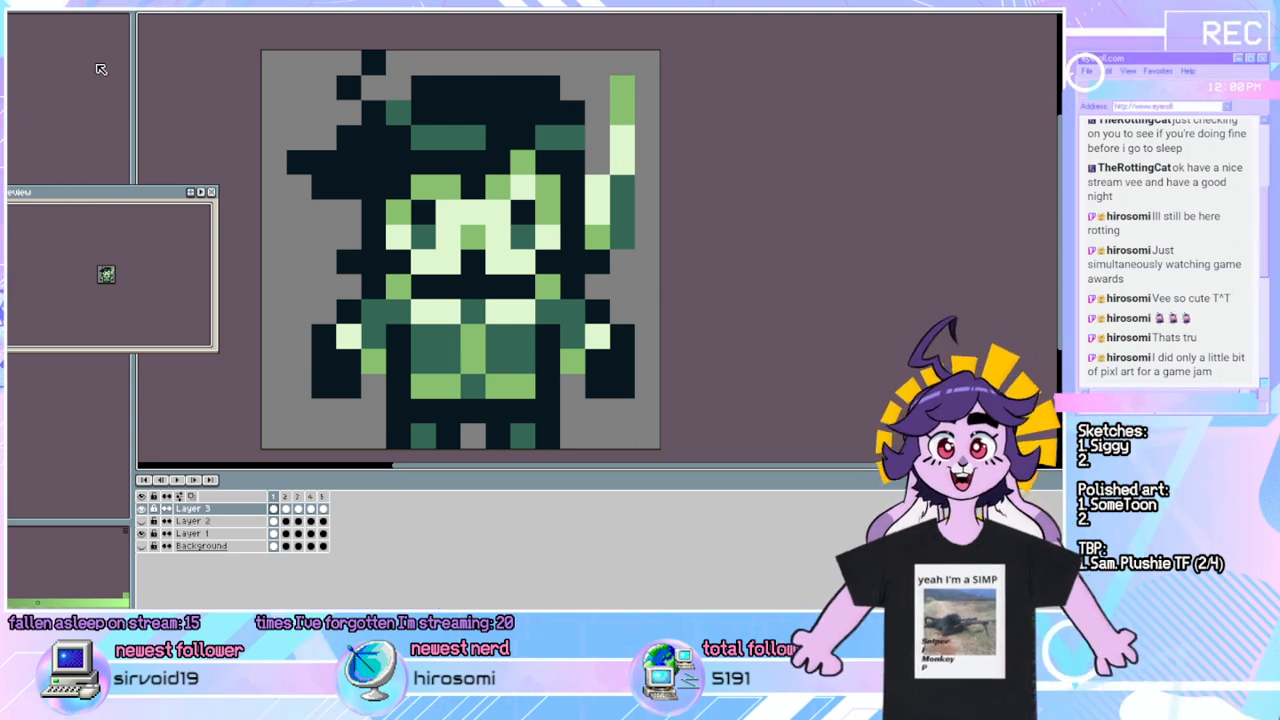
Widen the pale cuffs across the full width of both hands in frames 1 and 5.
left_click(376, 384)
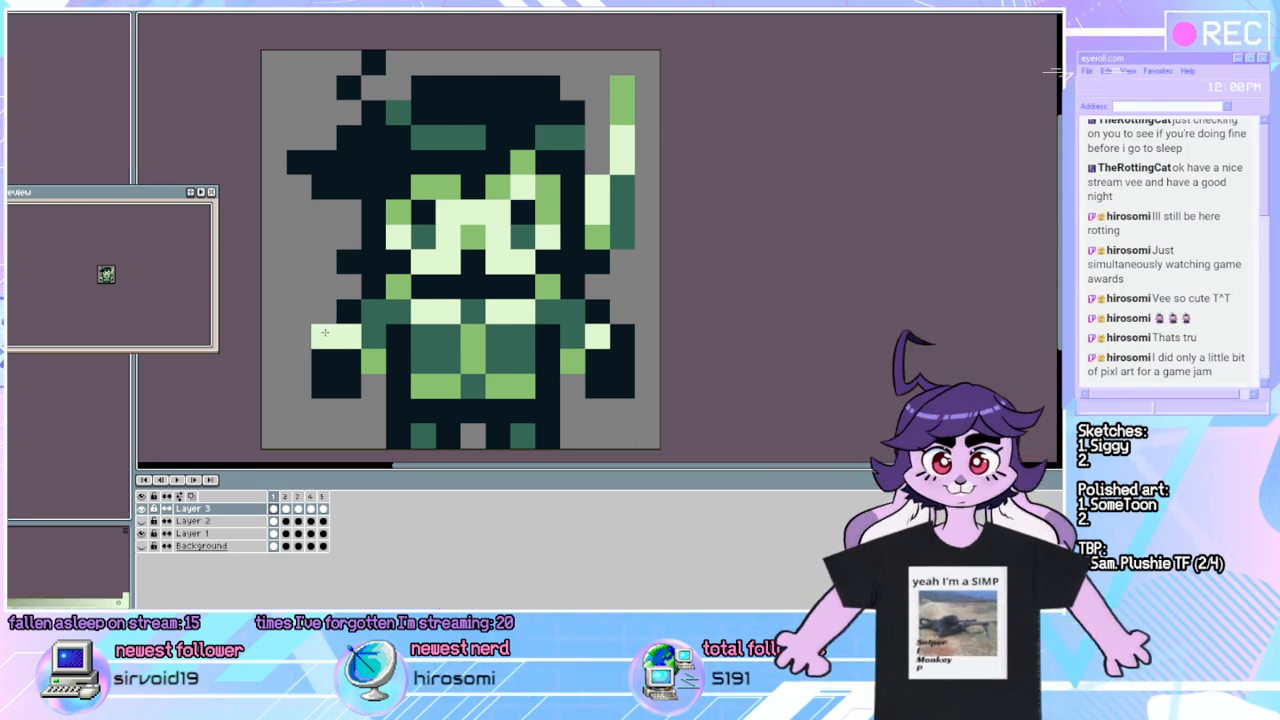
left_click(620, 338)
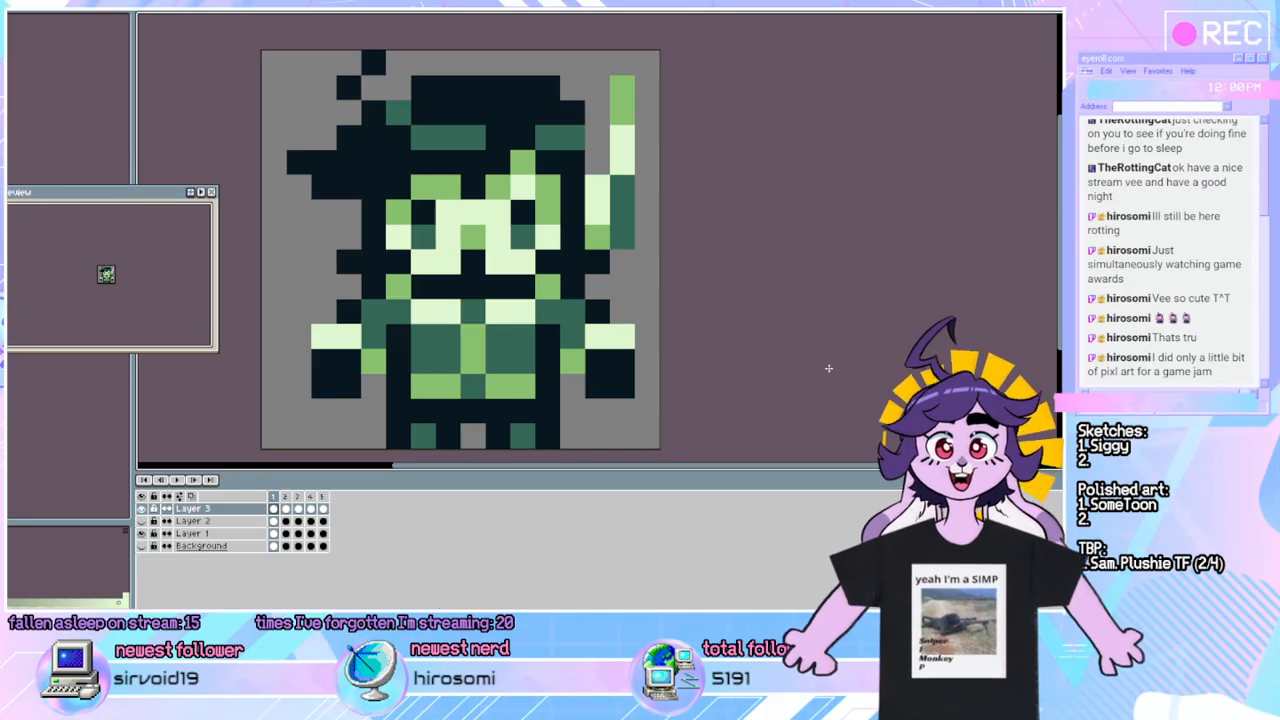
key("Left")
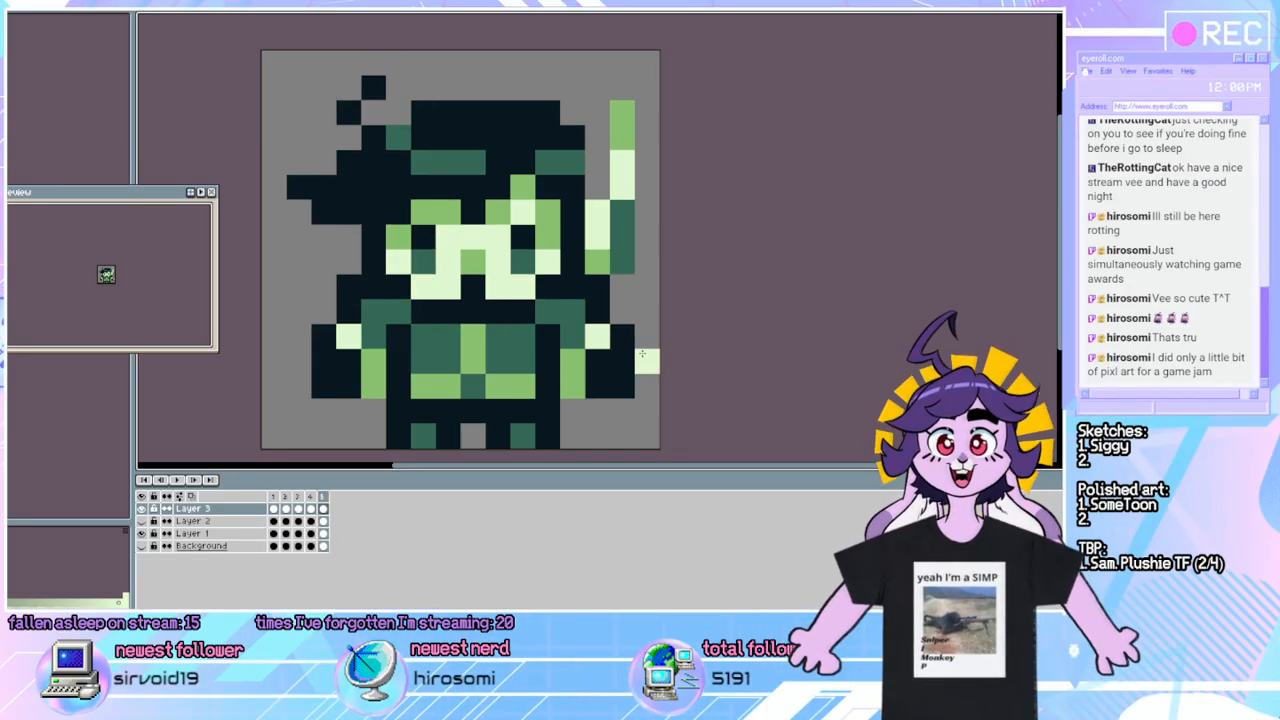
key("Right")
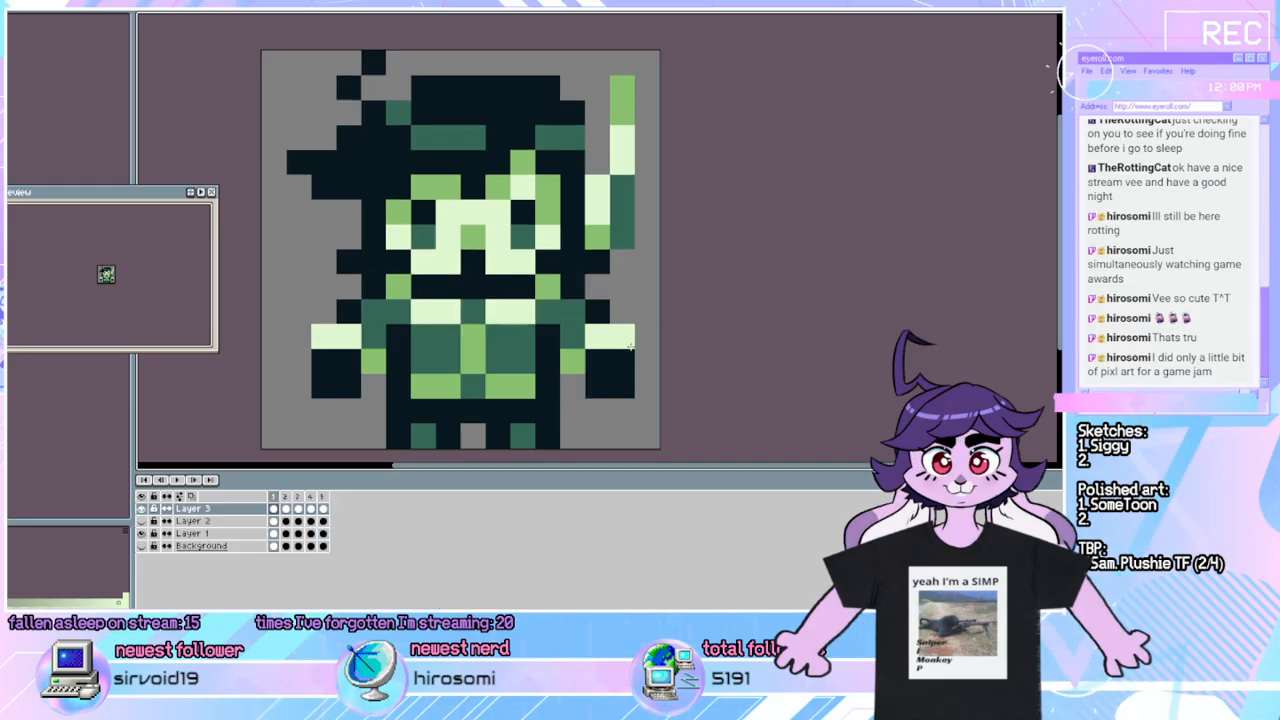
key("Right")
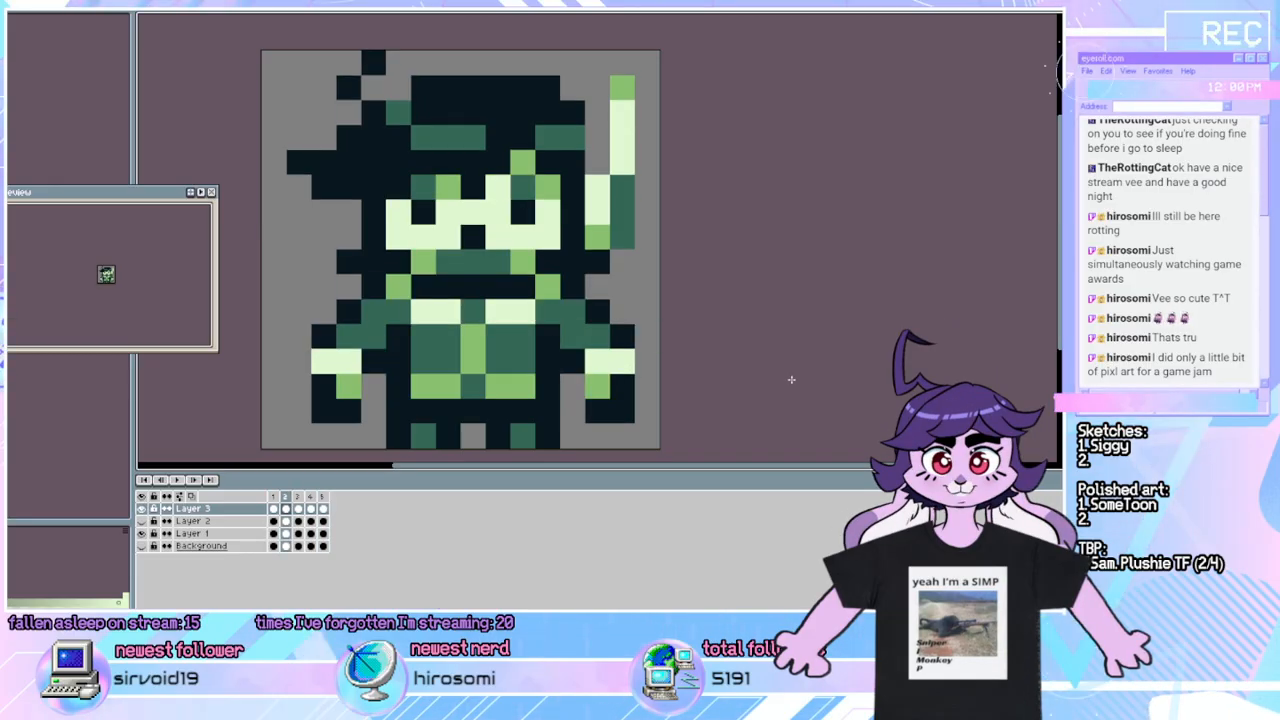
Compare the hands in frames 1 to 3 and try a dark green pixel on the right hand's lower outer corner in frame 3.
key("Left")
key("Right")
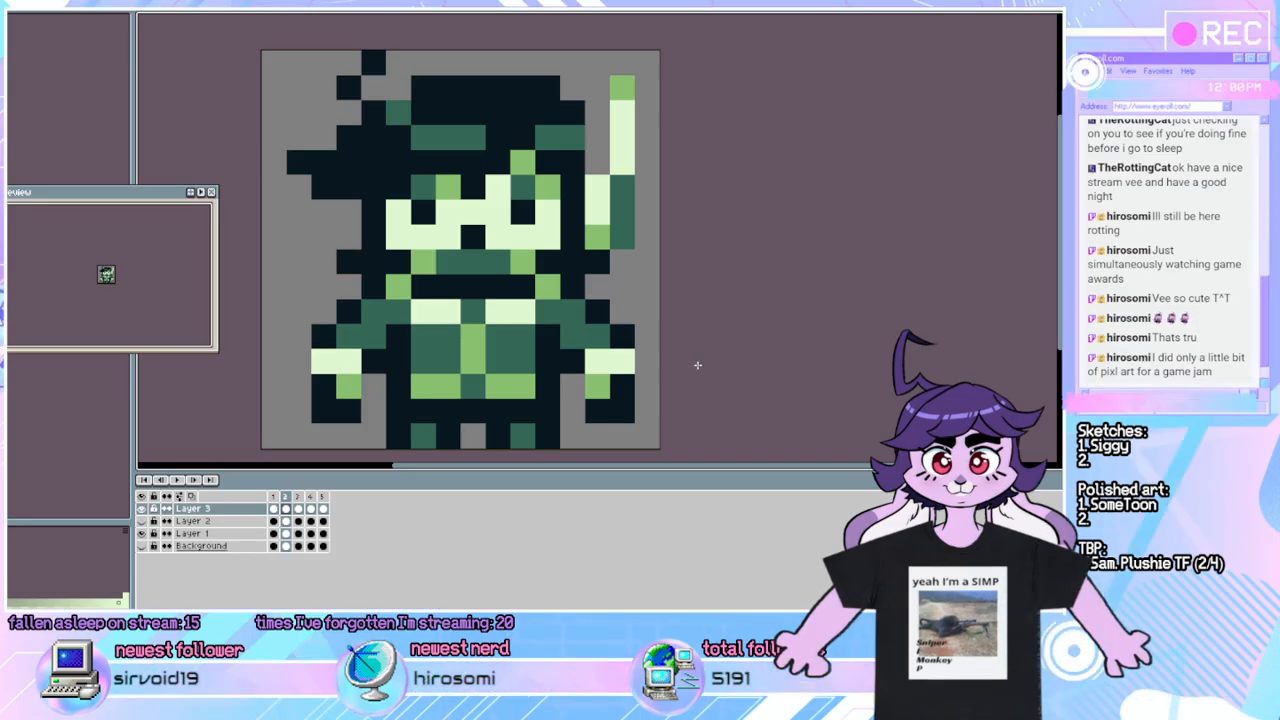
key("Right")
key("Left")
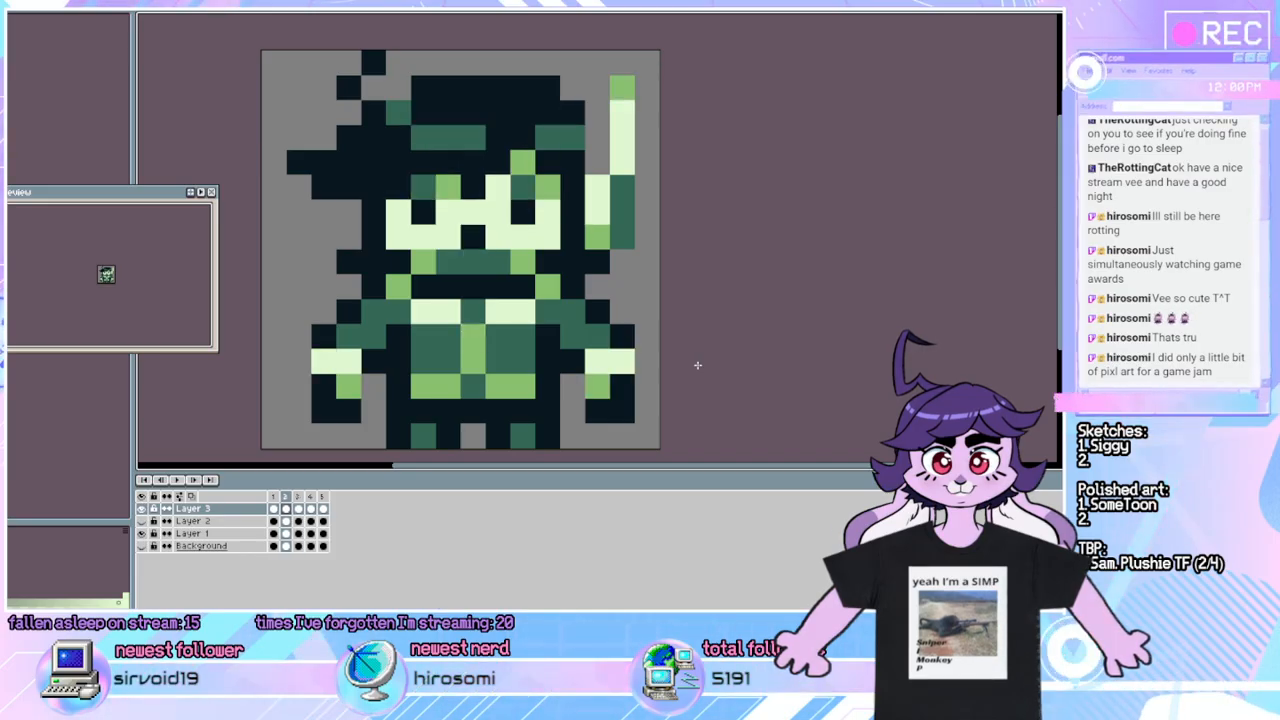
key("Right")
left_click(616, 414)
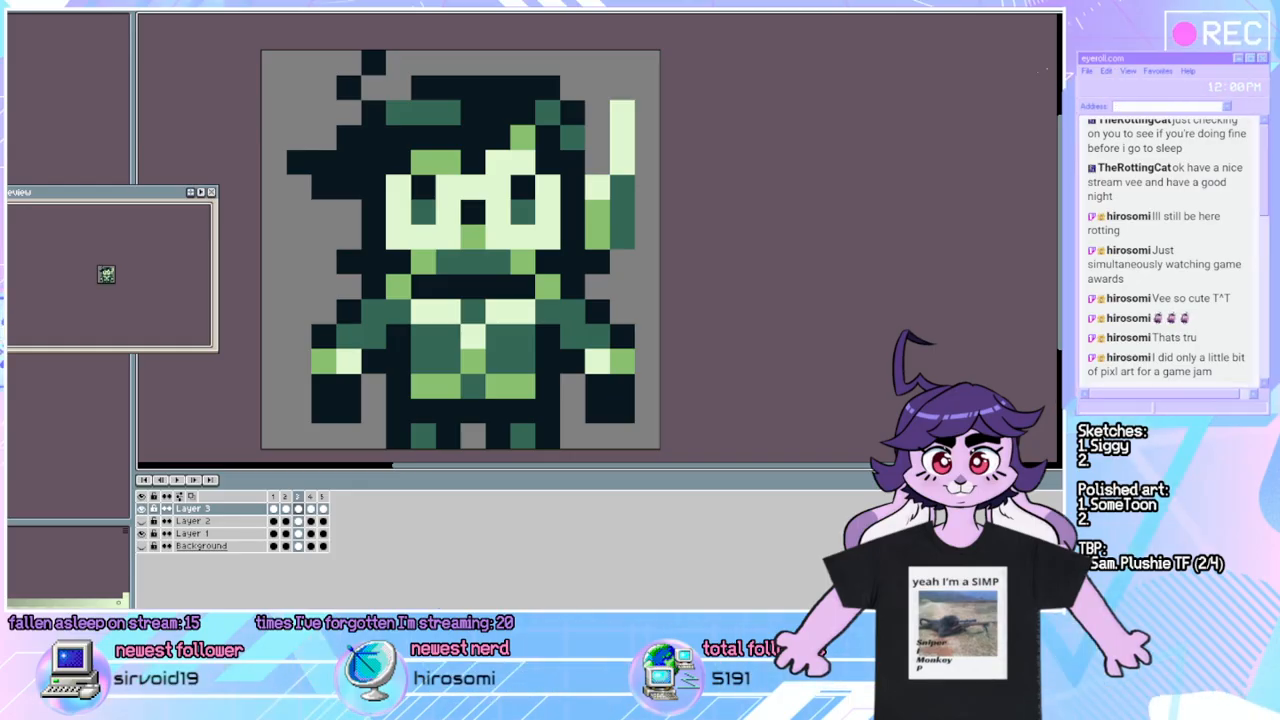
left_click(624, 407)
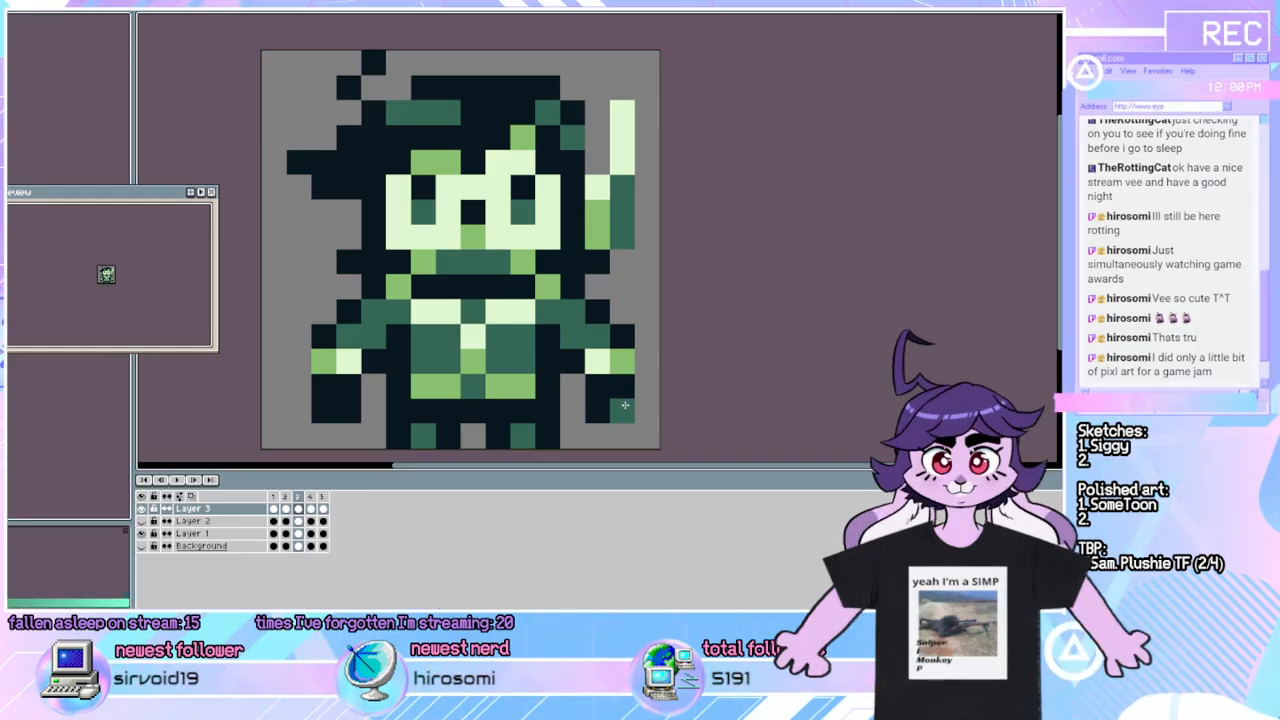
Extend the cuffs in frame 4 outward with light green pixels, using frames 3 and 5 for comparison.
key("Right")
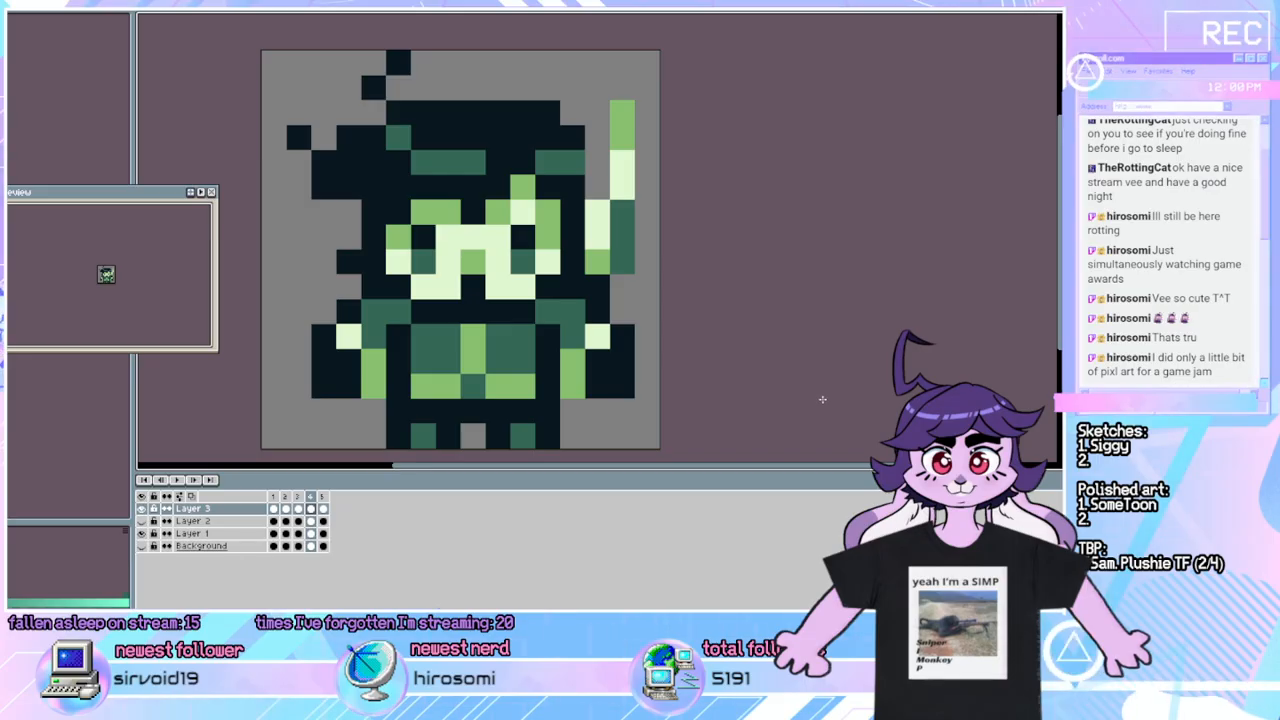
key("Right")
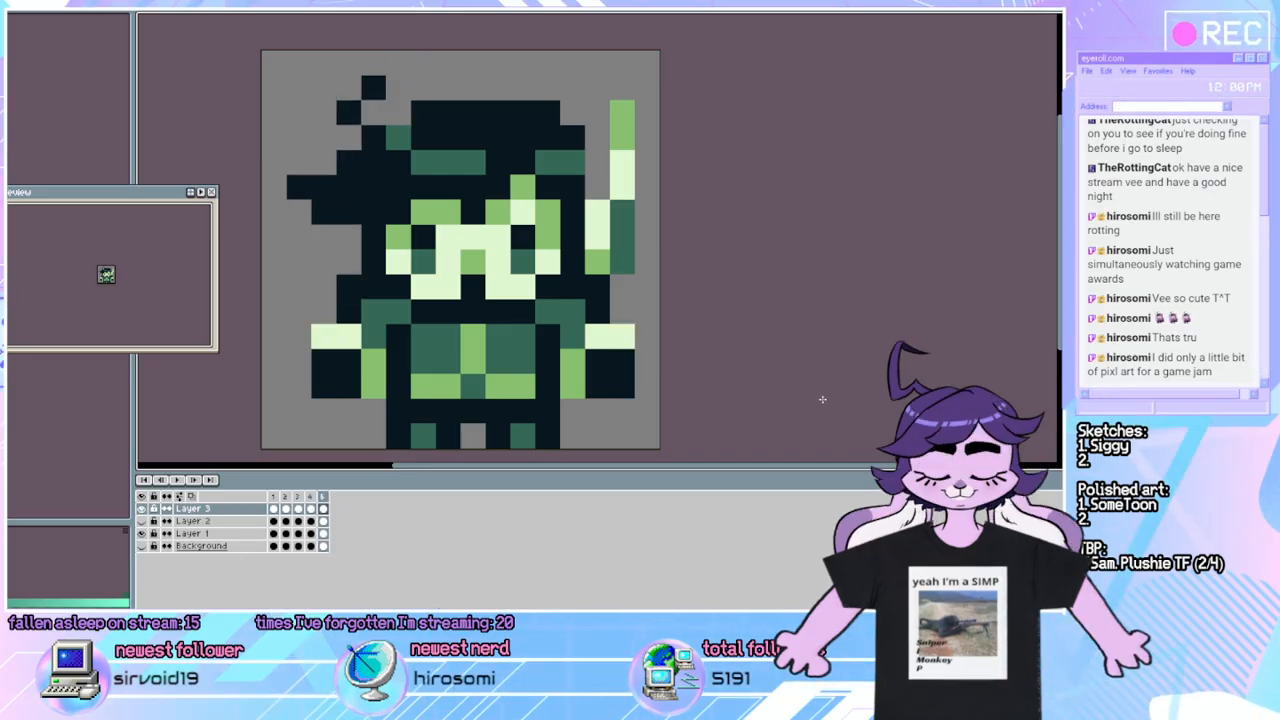
key("Left")
key("Right")
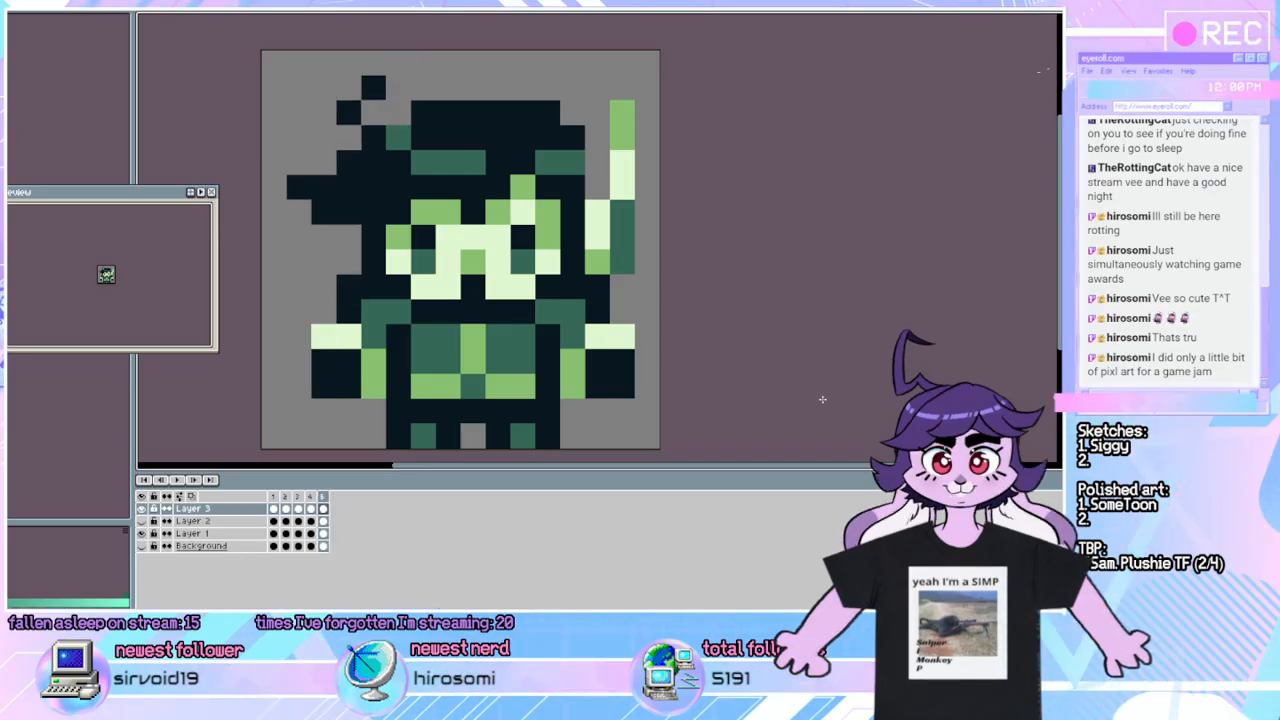
key("Left")
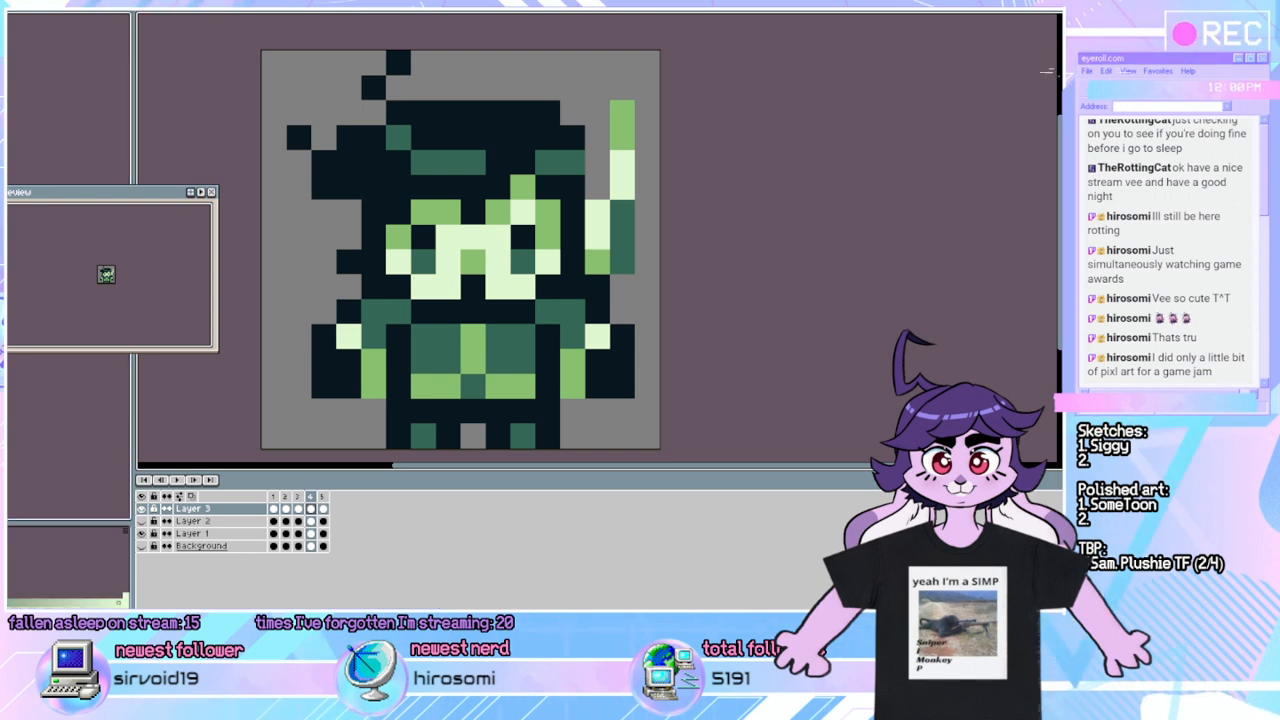
key("Left")
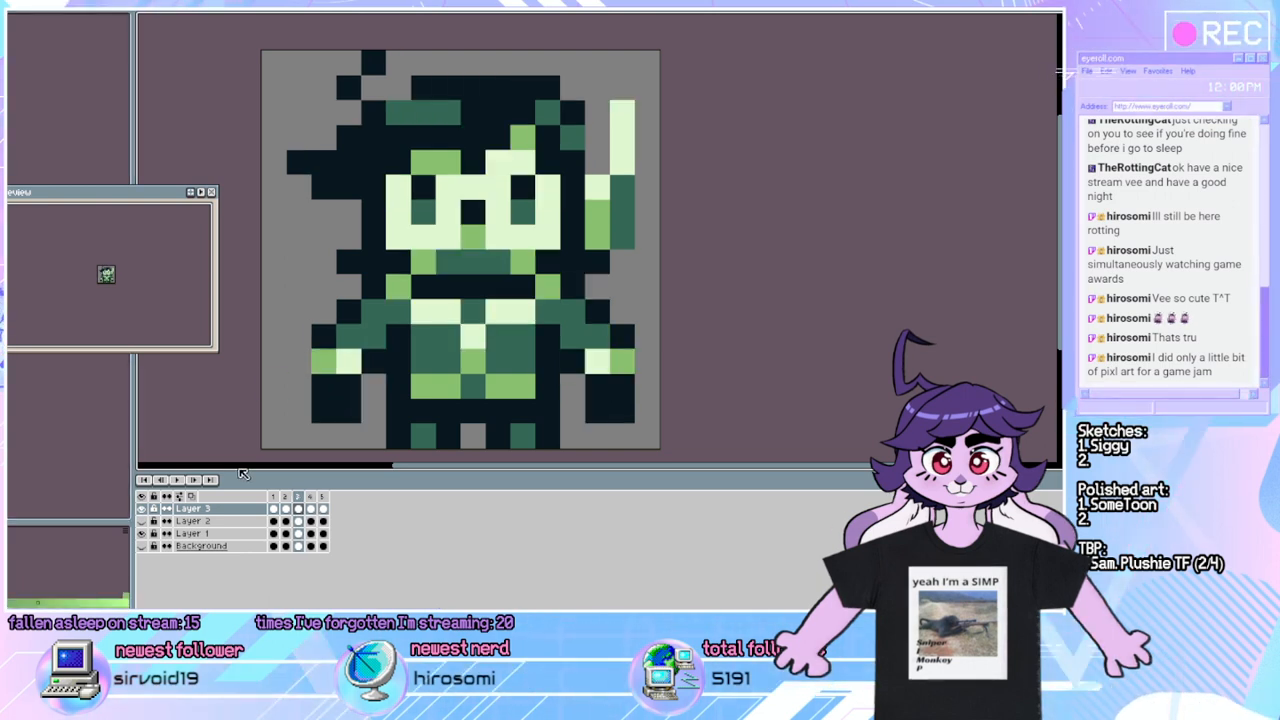
key("Right")
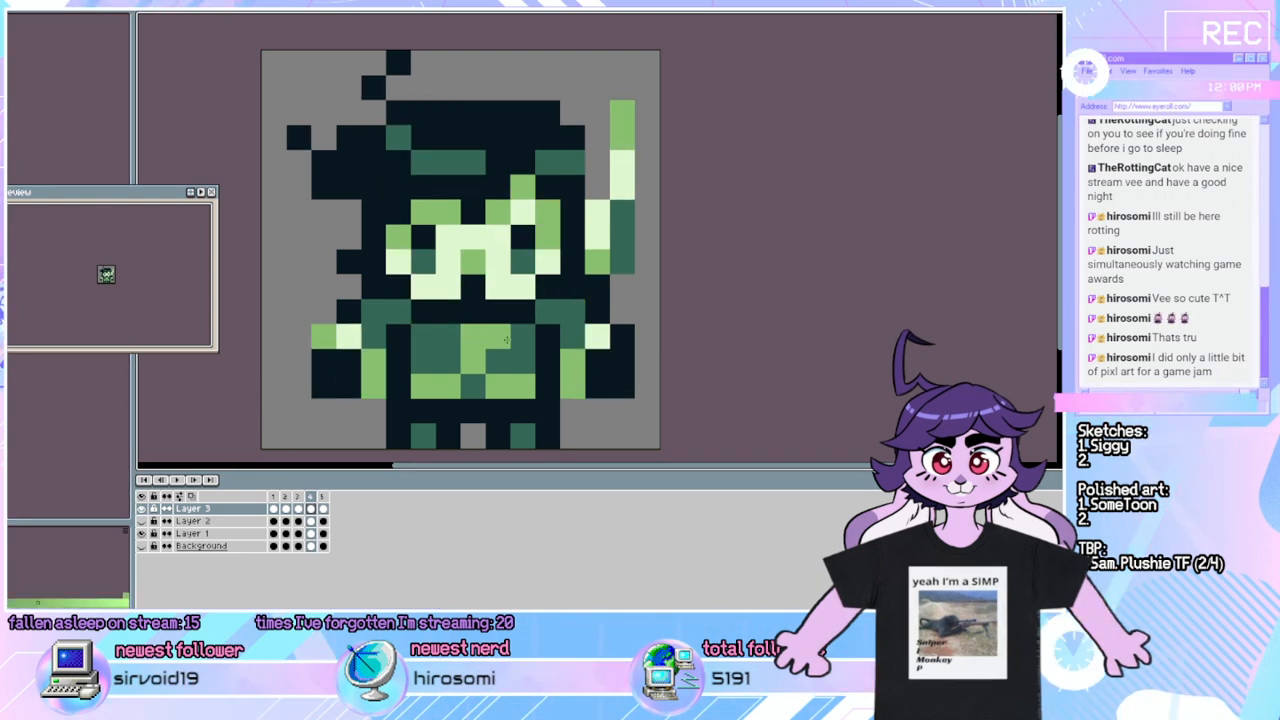
Flip between frames 4, 5 and 1 to compare how the cuffs change across the animation loop.
key("Right")
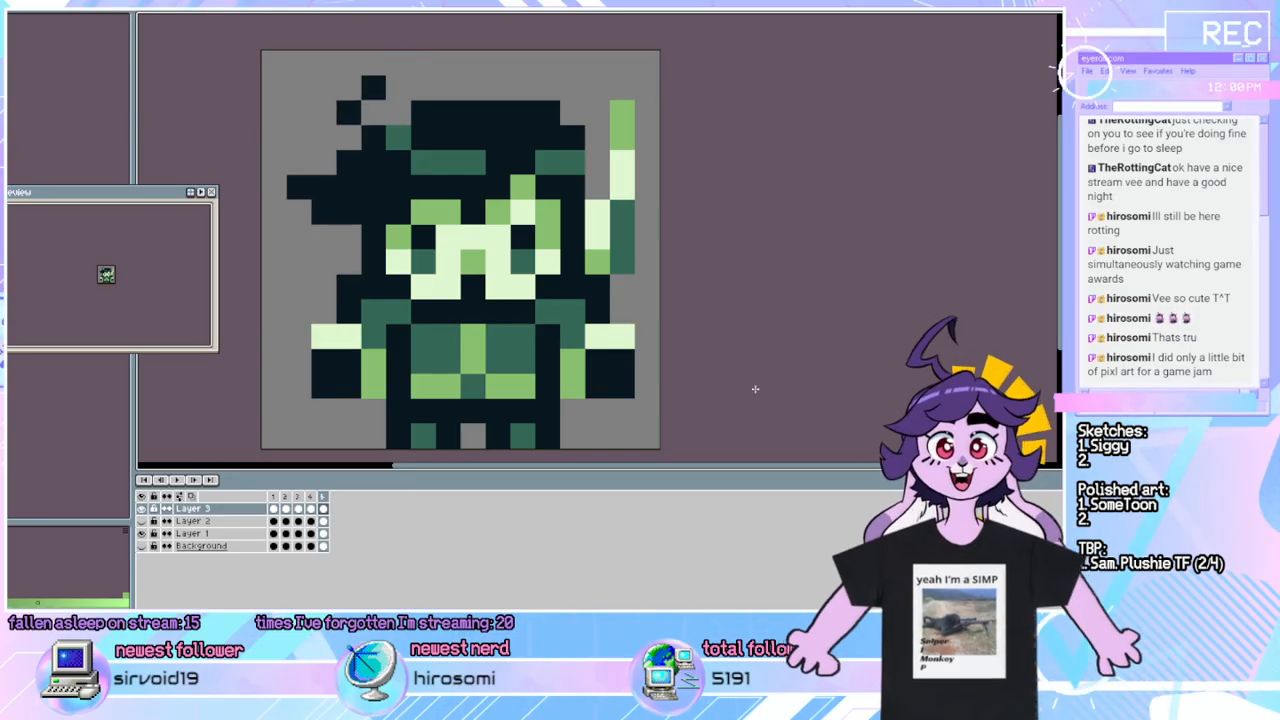
key("Left")
key("Right")
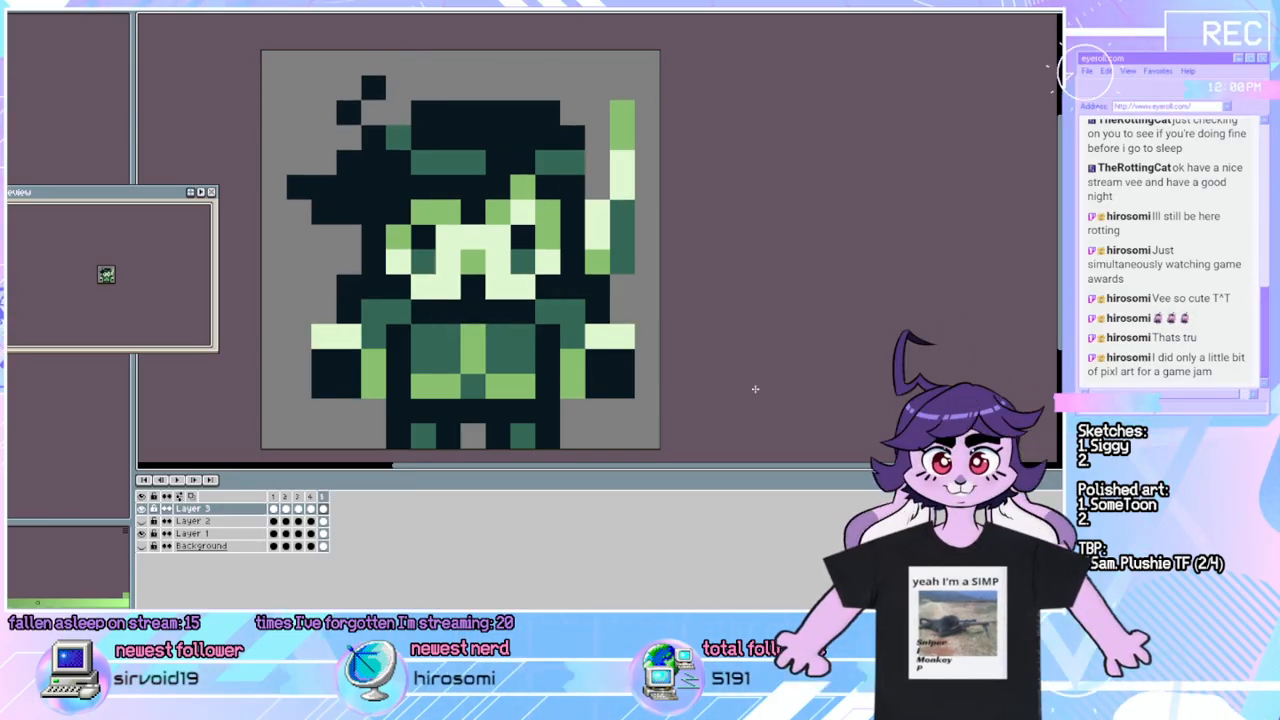
key("Right")
key("Left")
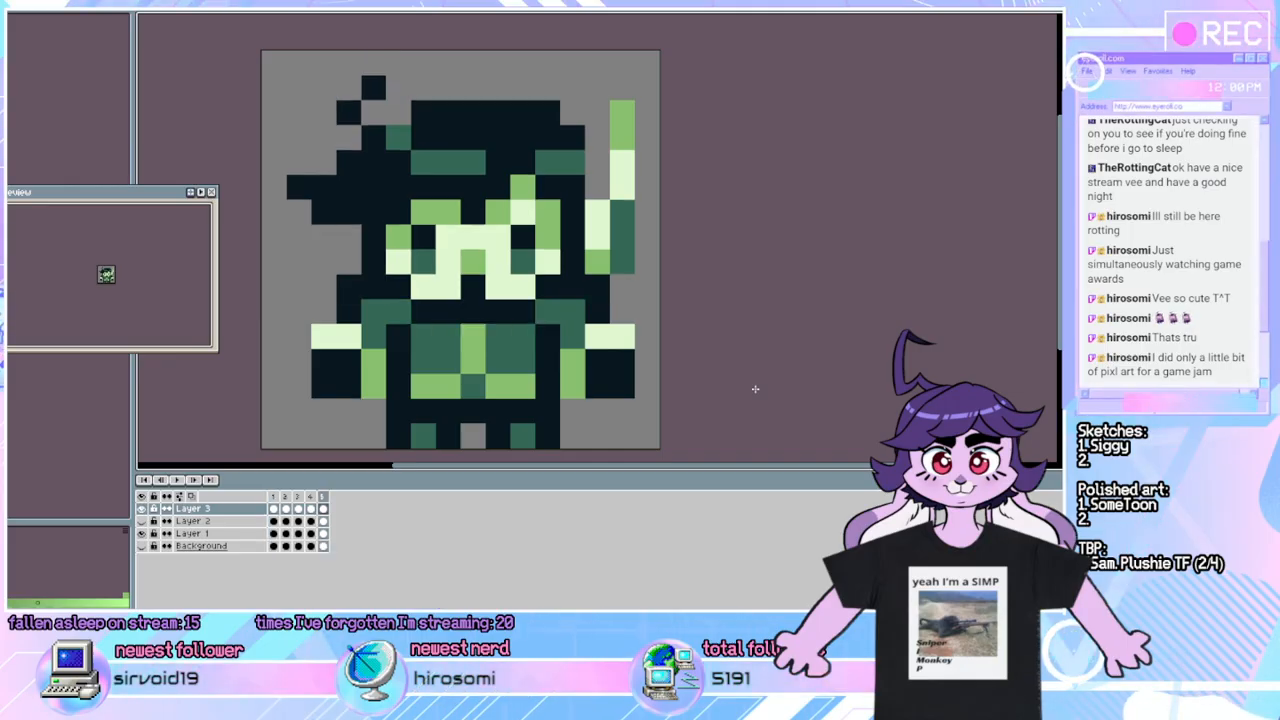
key("Right")
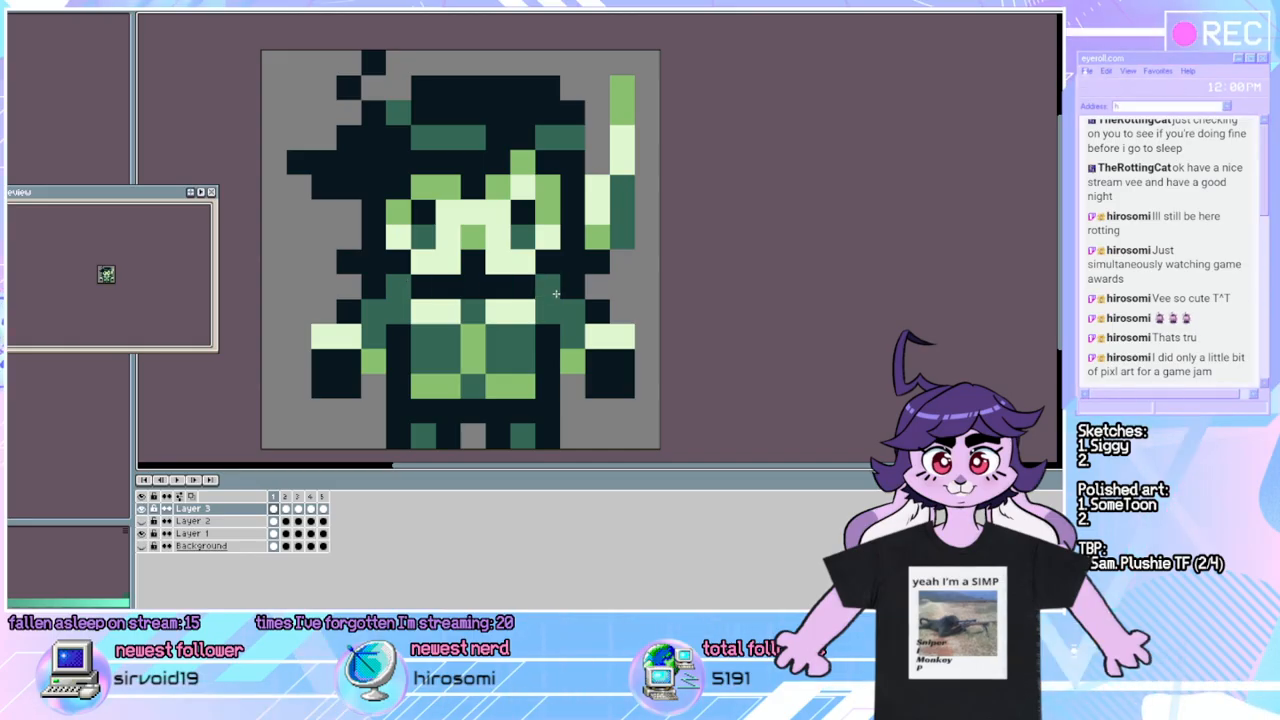
Try a dark green pixel just outside the right cuff in frame 1, undo it and play the animation.
left_click(641, 339)
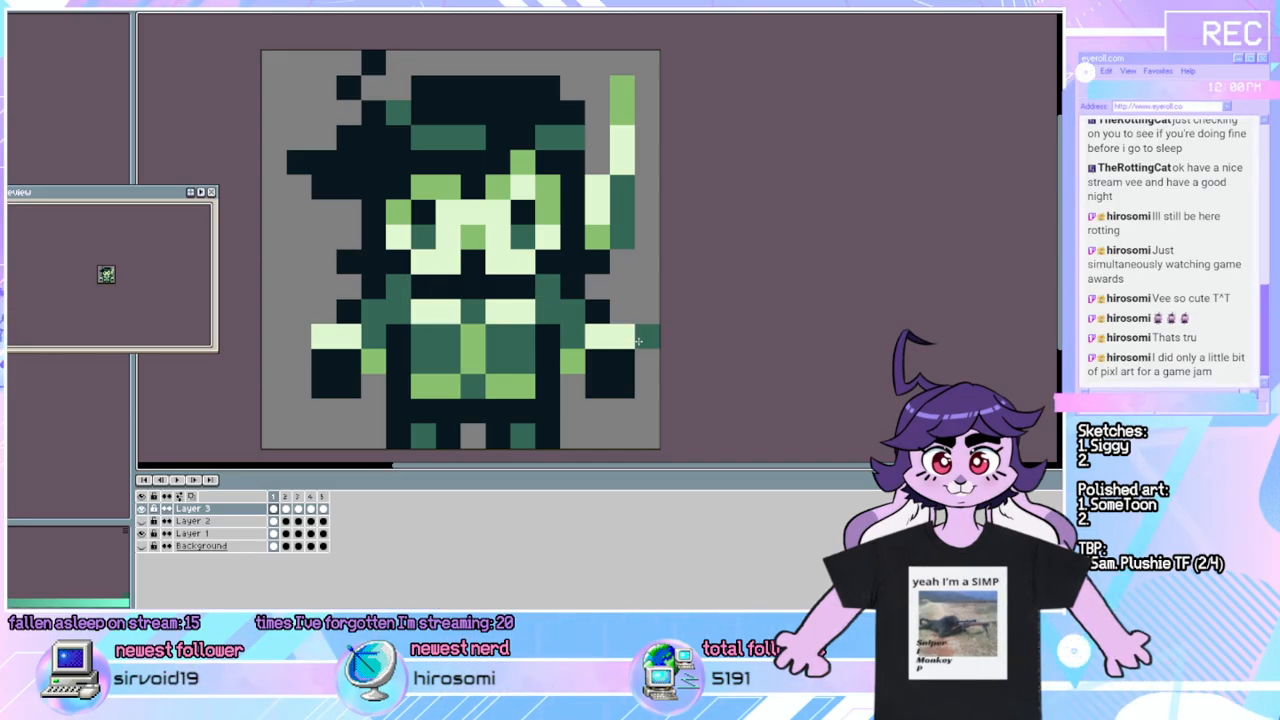
key("ctrl+z")
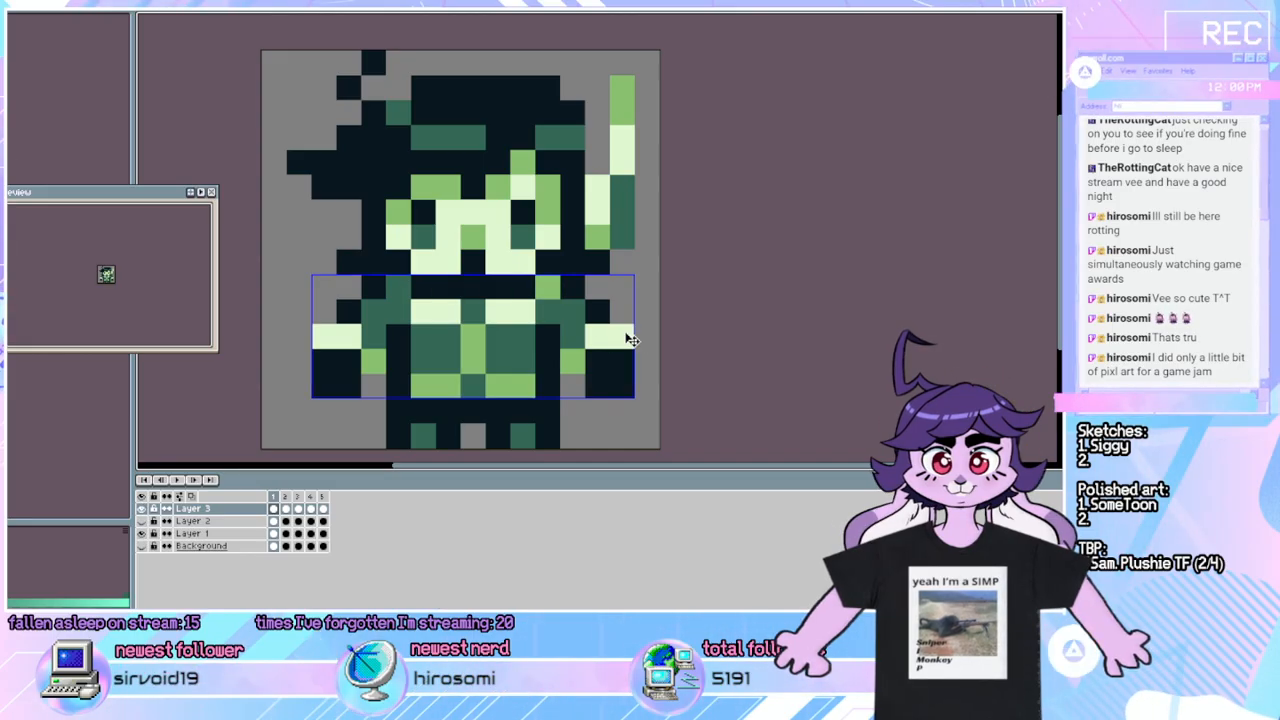
left_click(179, 481)
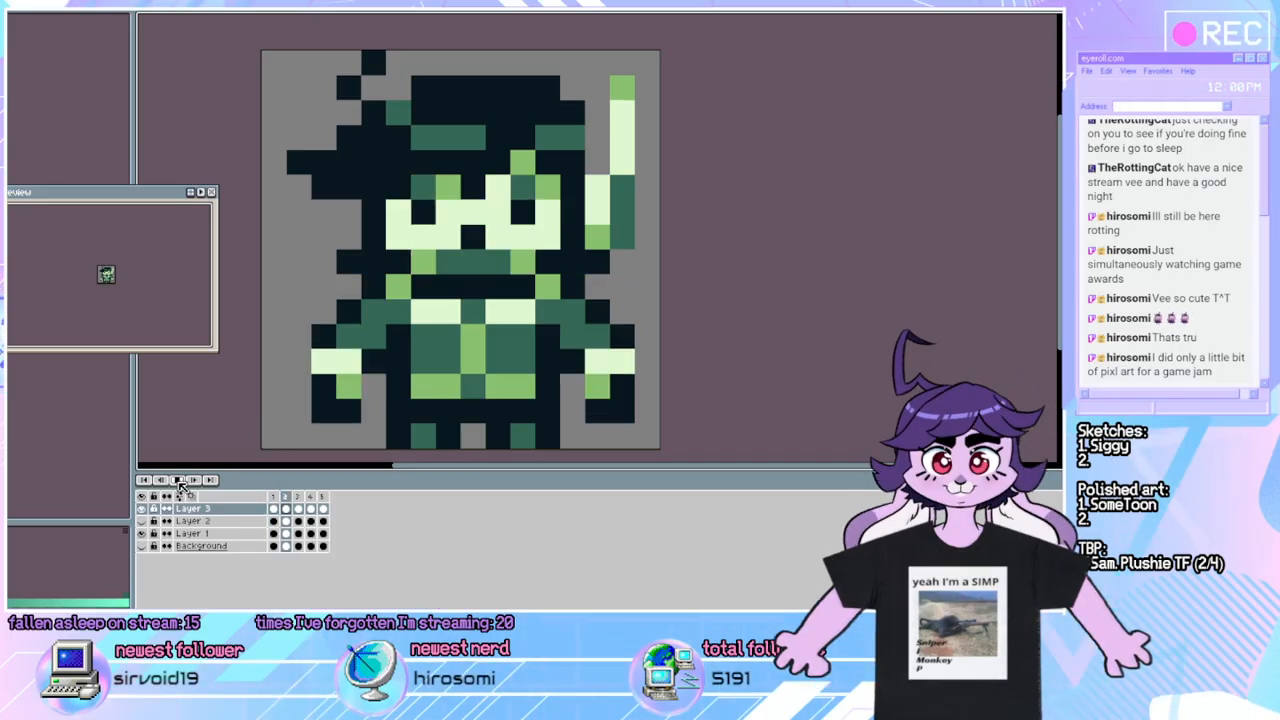
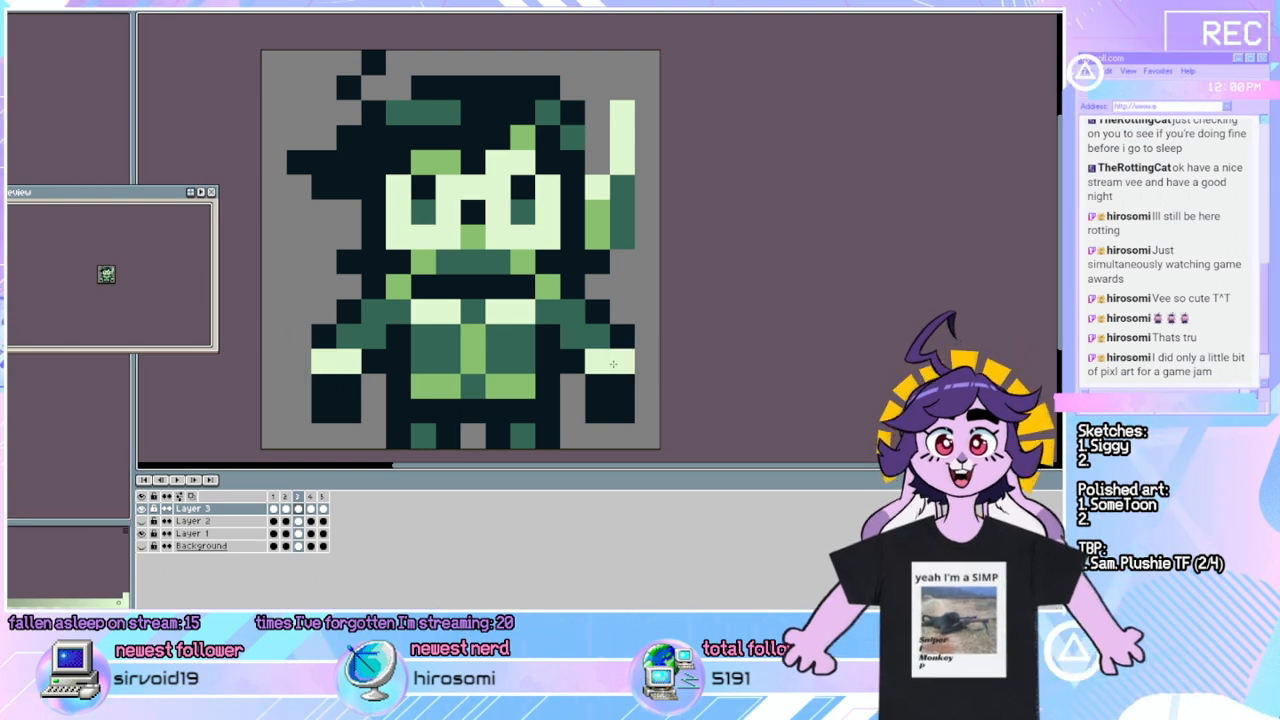
Repaint the outer cuff pixels in frame 4 pale green and check the cuffs against the other frames.
key("Right")
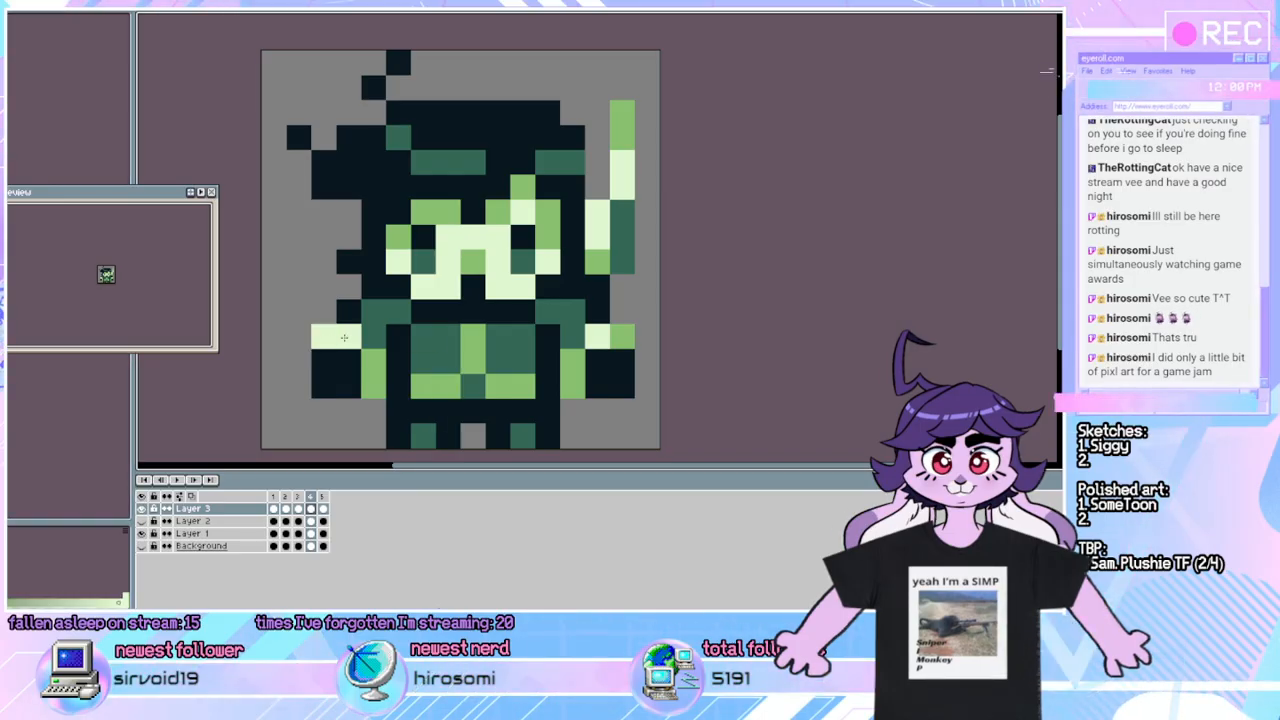
key("Right")
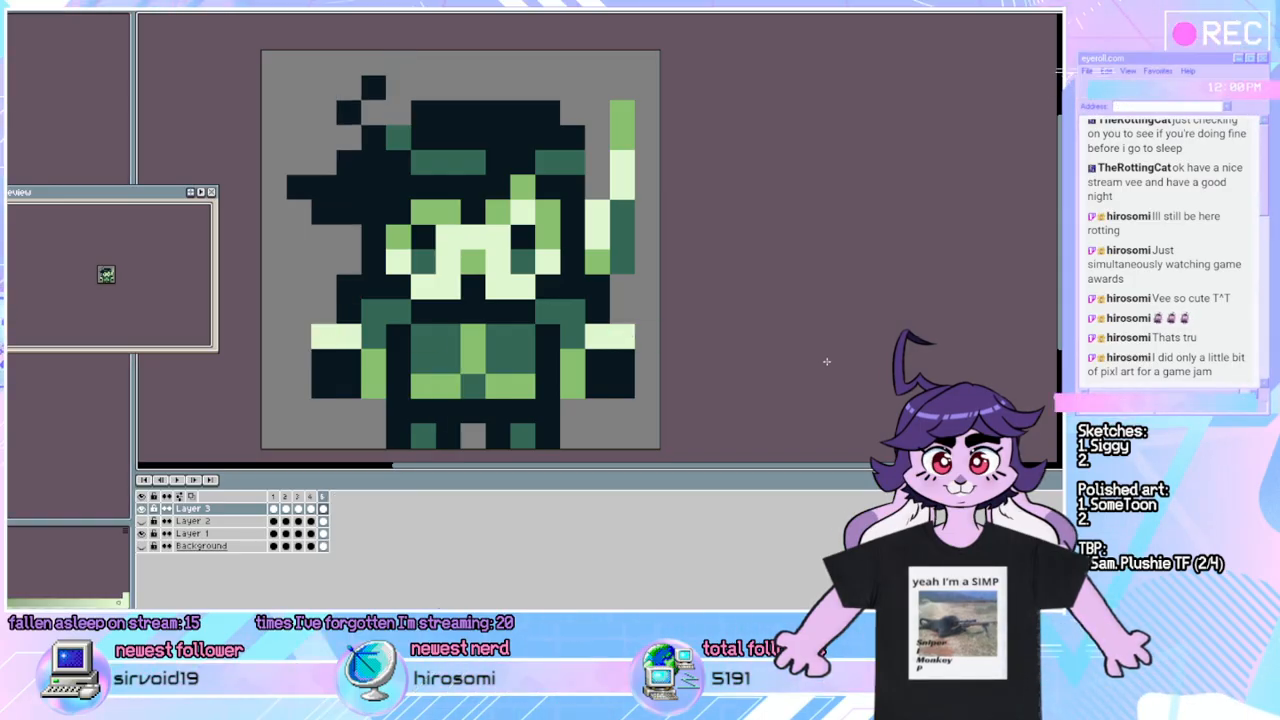
key("Right")
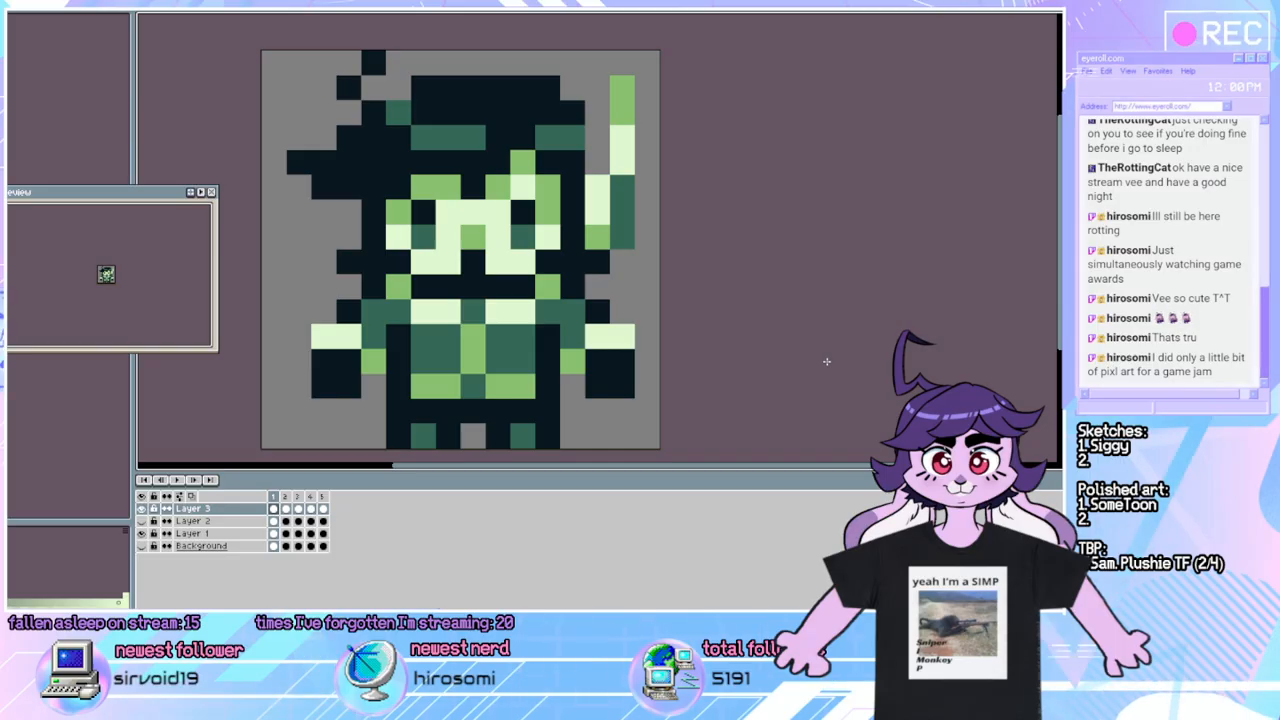
key("Right")
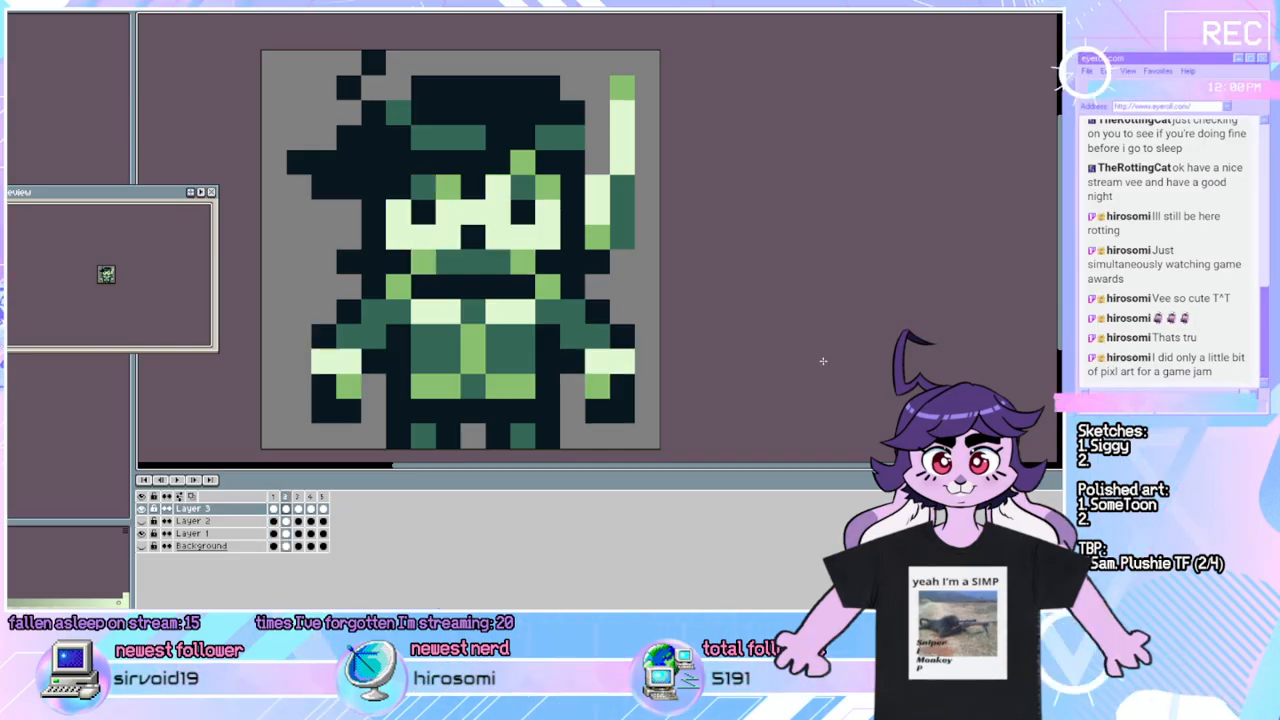
key("Left")
key("Right")
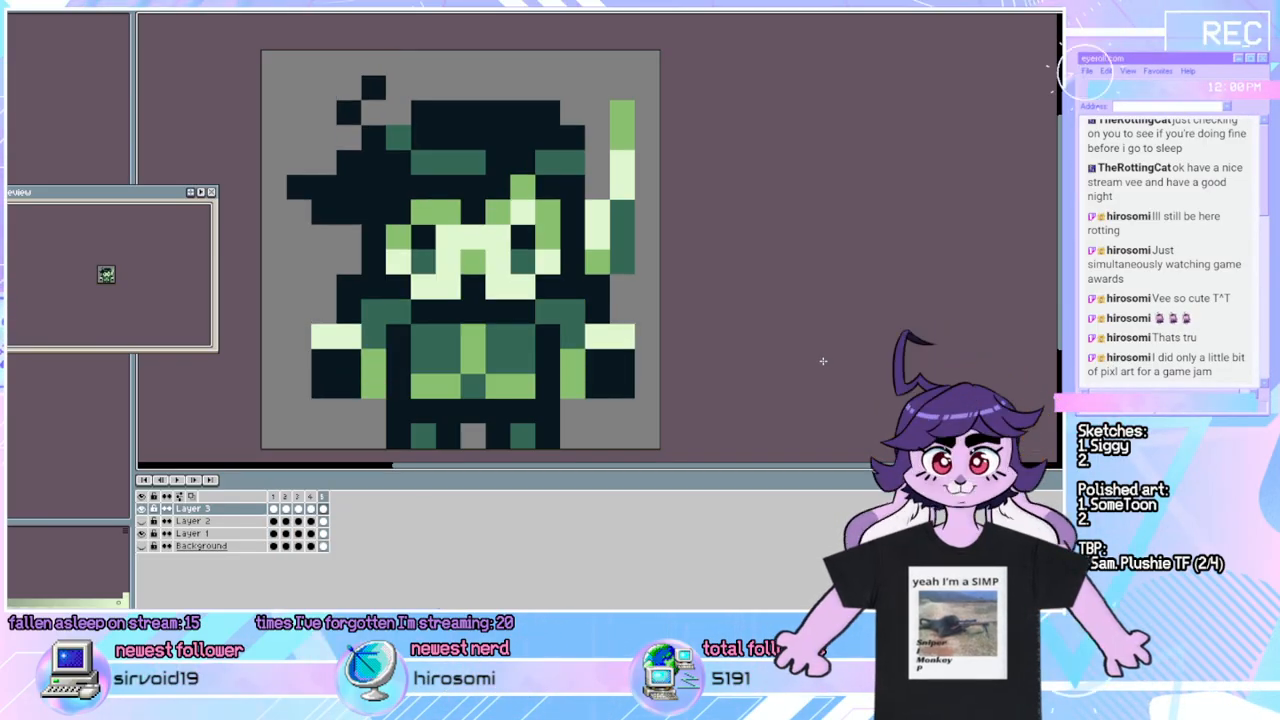
key("Left")
key("Right")
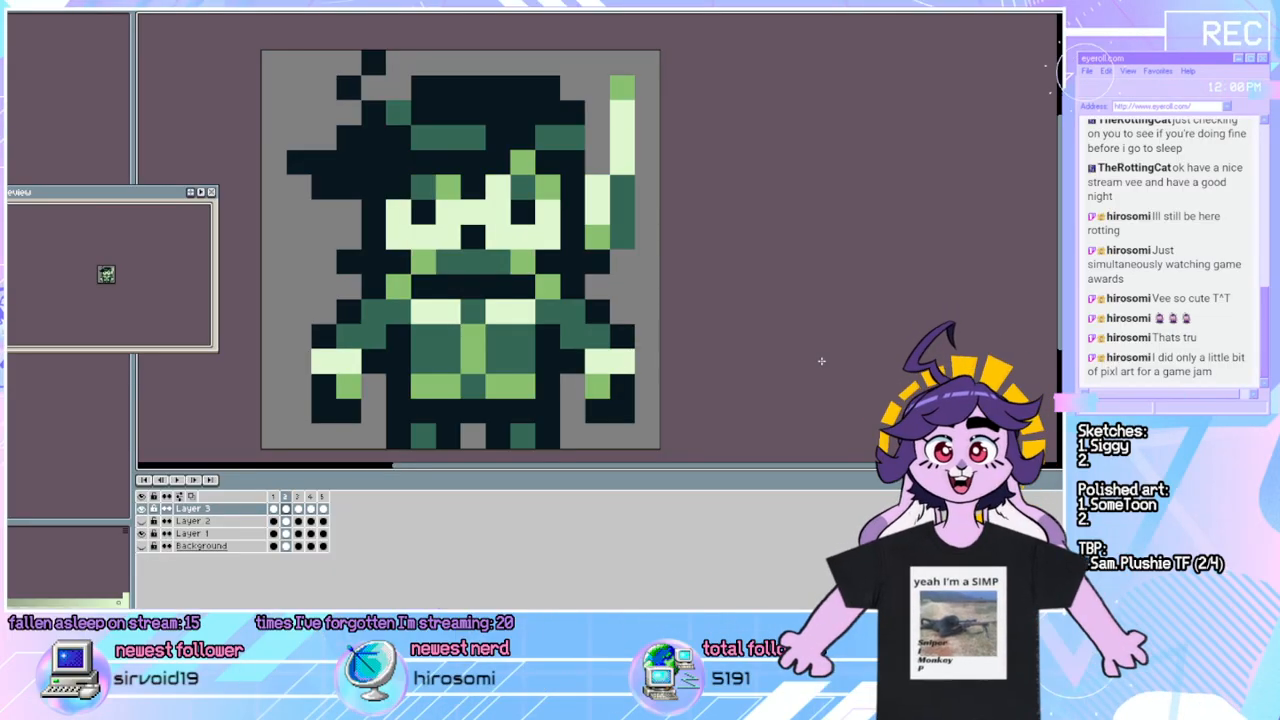
Recolour the inner pixel of both cuffs light green in frame 2 and compare it with frame 3.
left_click(299, 352)
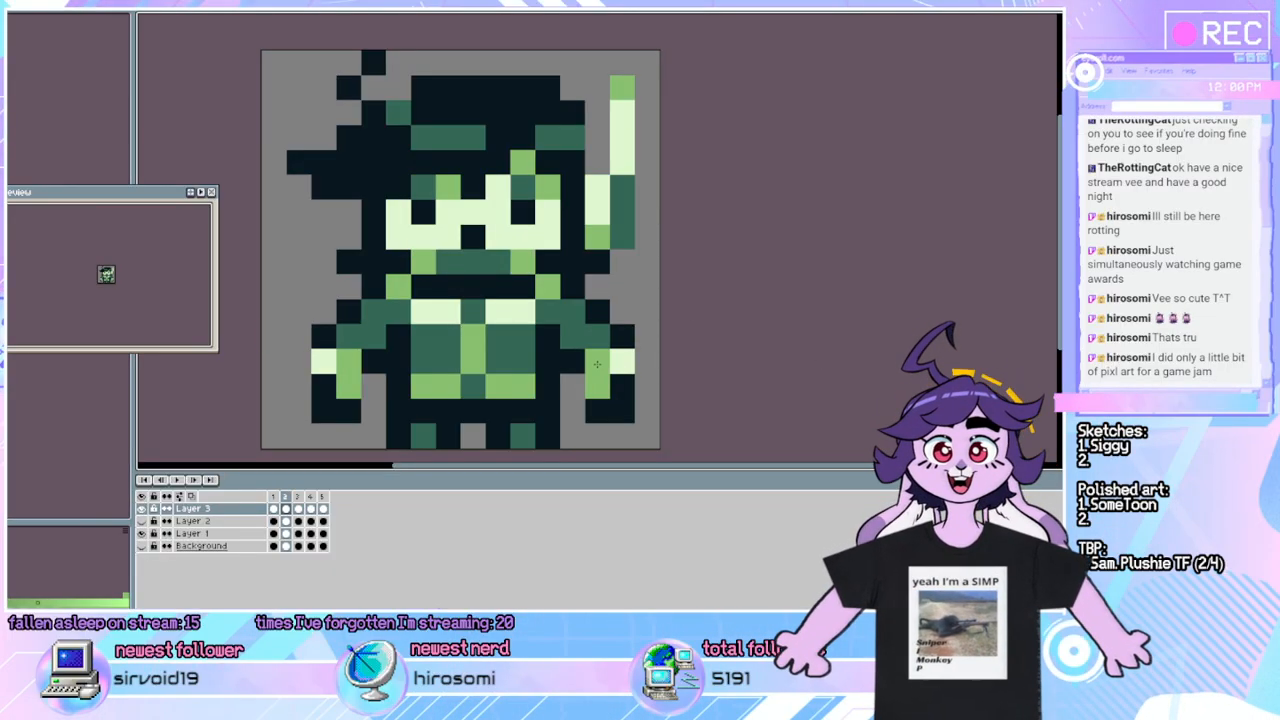
key("Right")
key("Left")
key("Right")
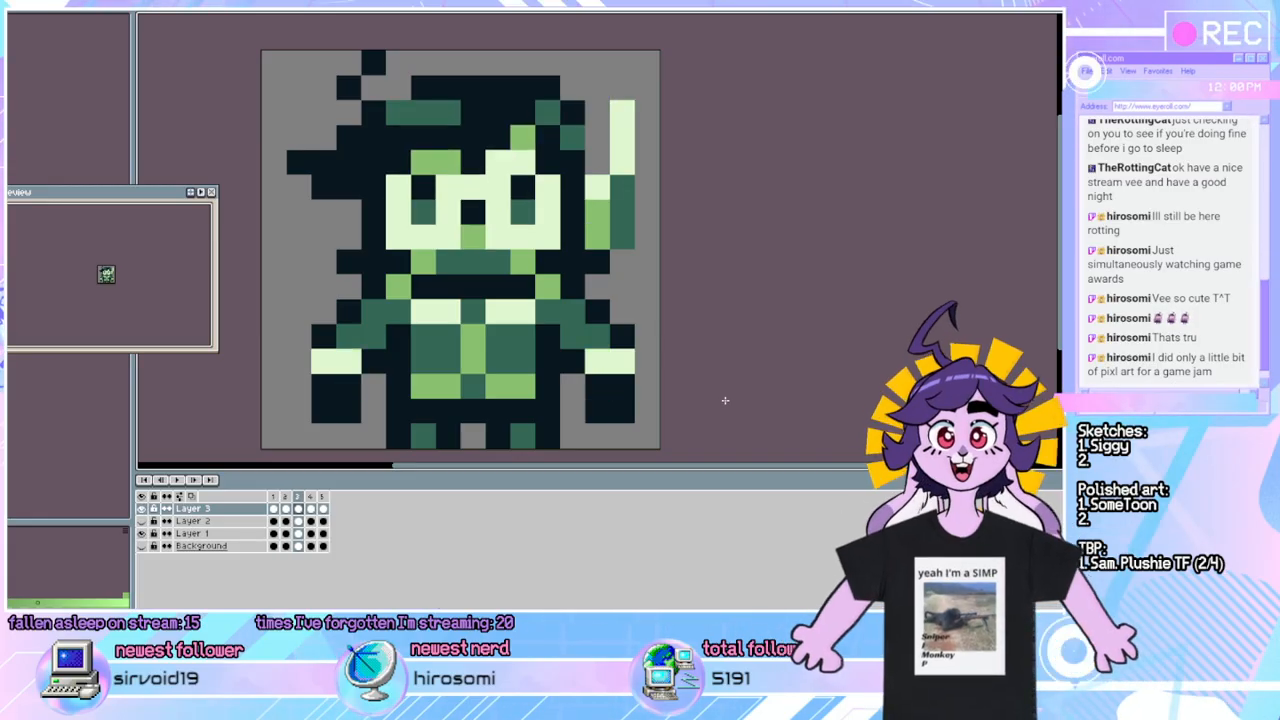
key("Left")
key("Right")
key("Left")
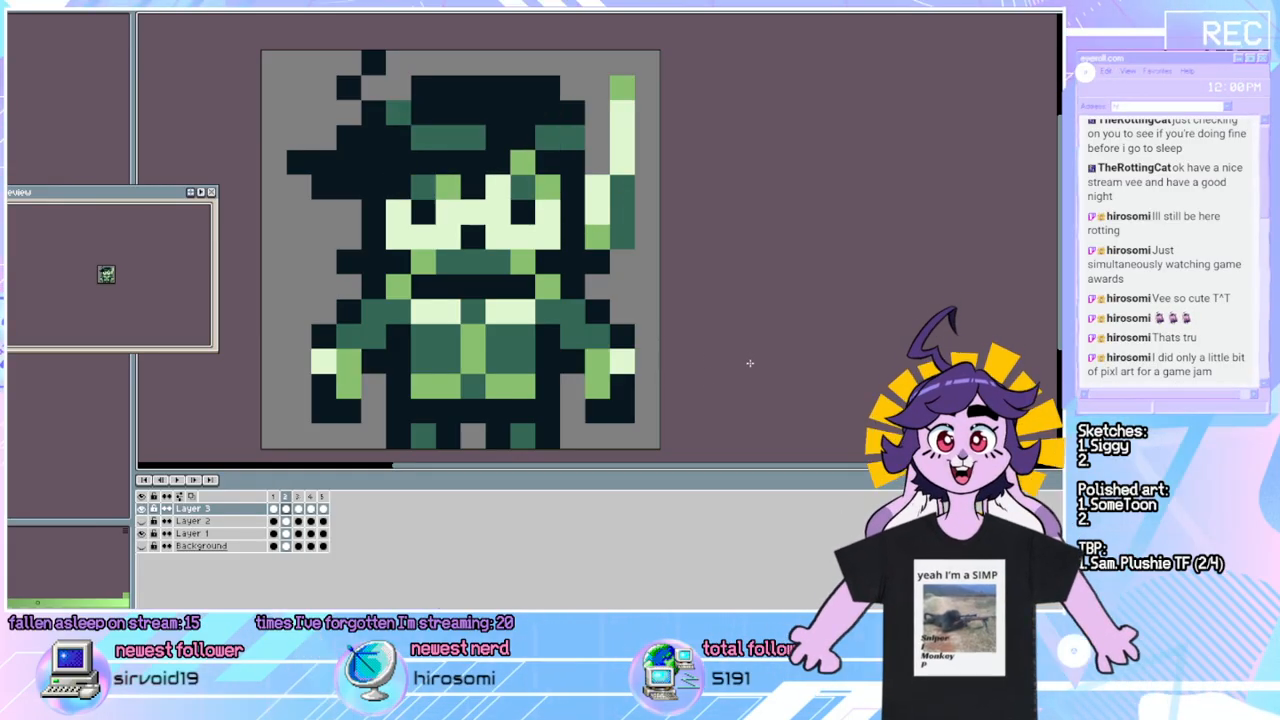
Try light green on the left cuff's inner pixel in frame 3 and on the left hip in frame 4, undoing both.
key("Right")
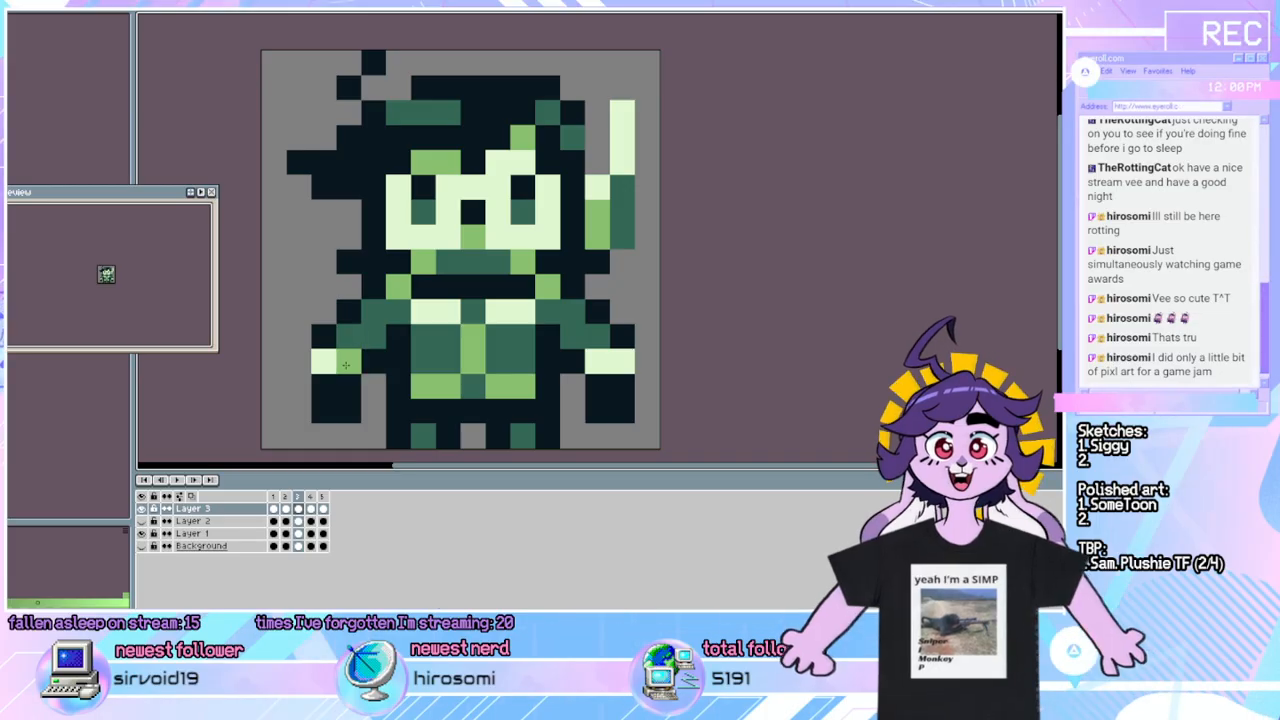
key("Right")
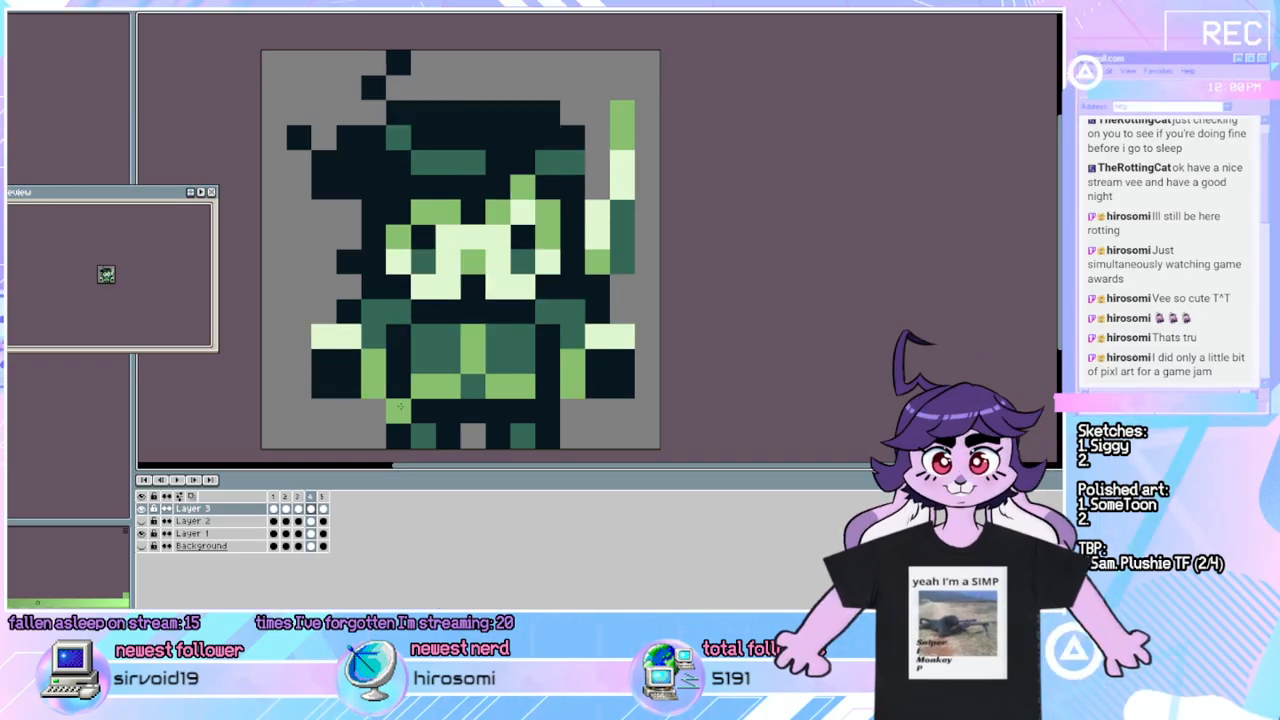
key("Left")
key("Right")
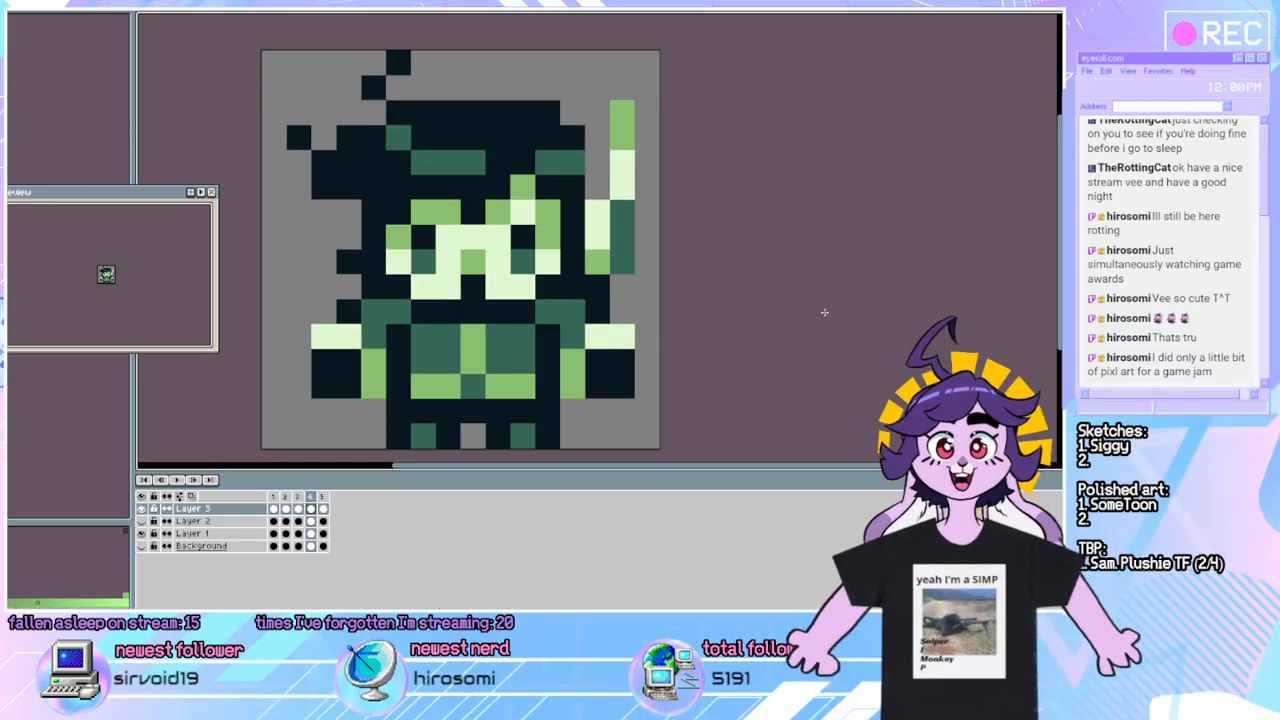
Flip between frames 3, 4 and 5 to compare the cuff positions and the light green shading beside the hands.
key("Left")
key("Right")
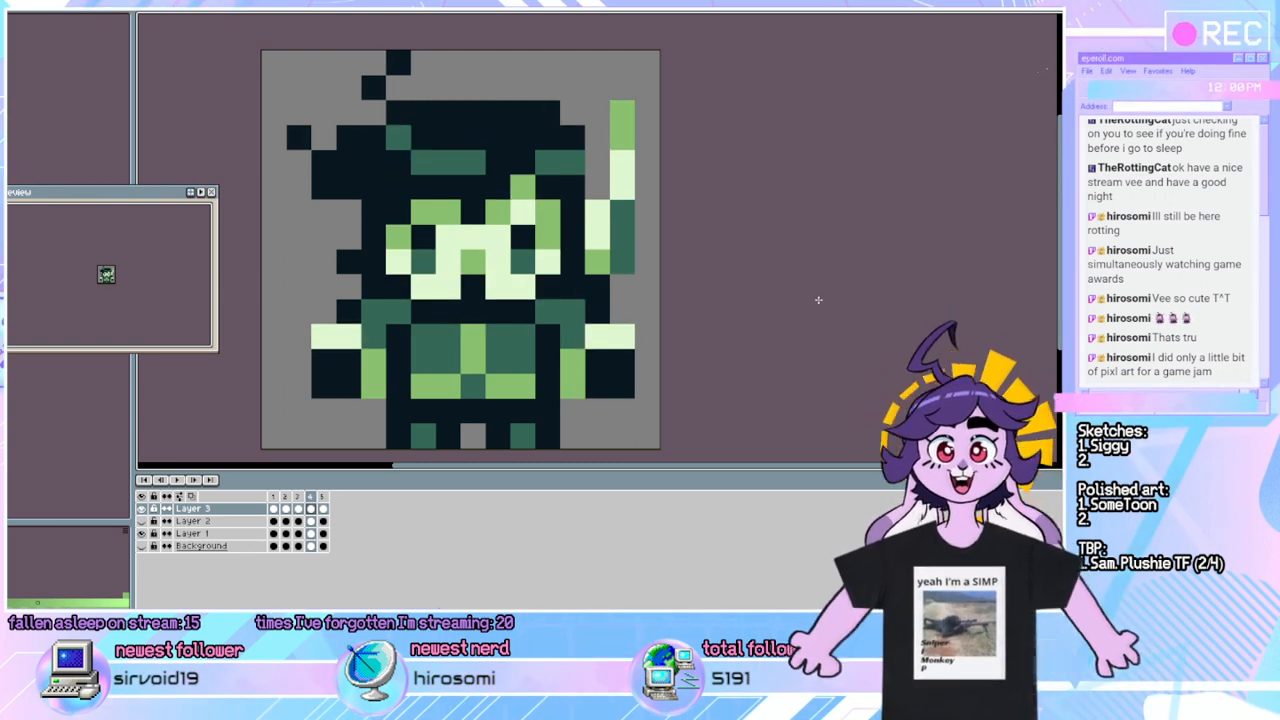
key("Right")
key("Left")
key("Left")
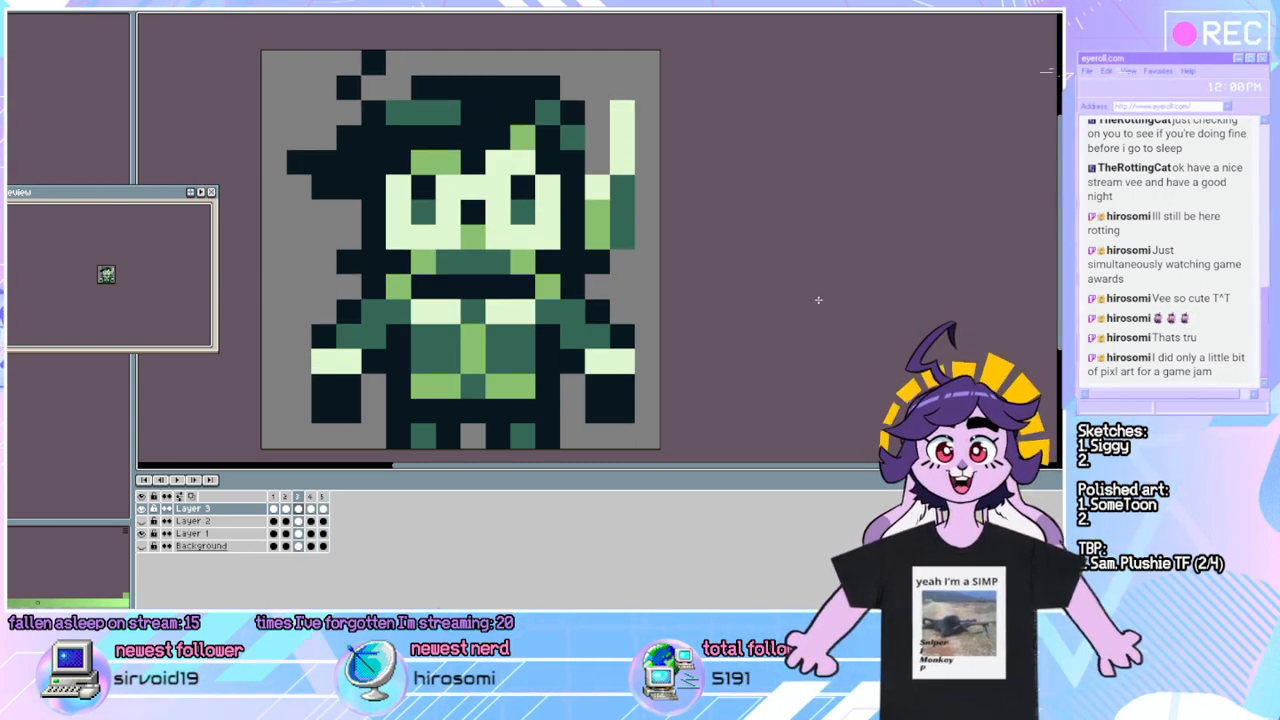
key("Right")
key("Right")
key("Left")
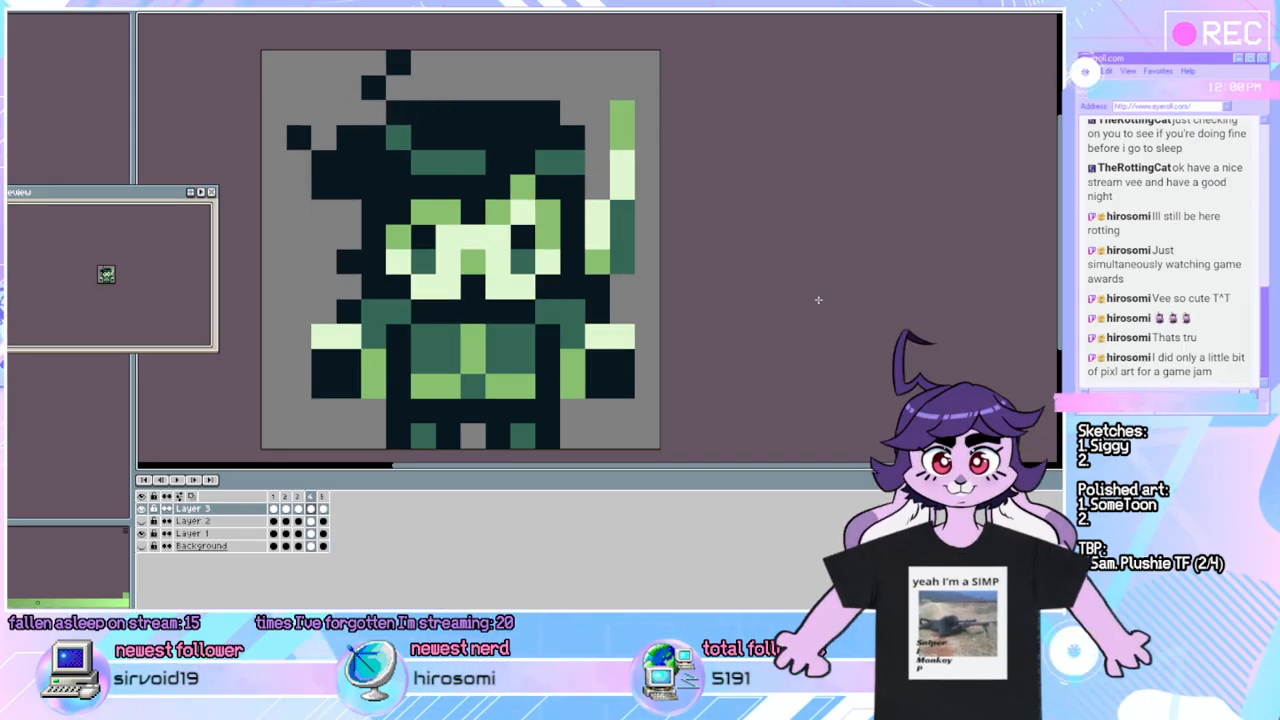
key("Left")
key("Right")
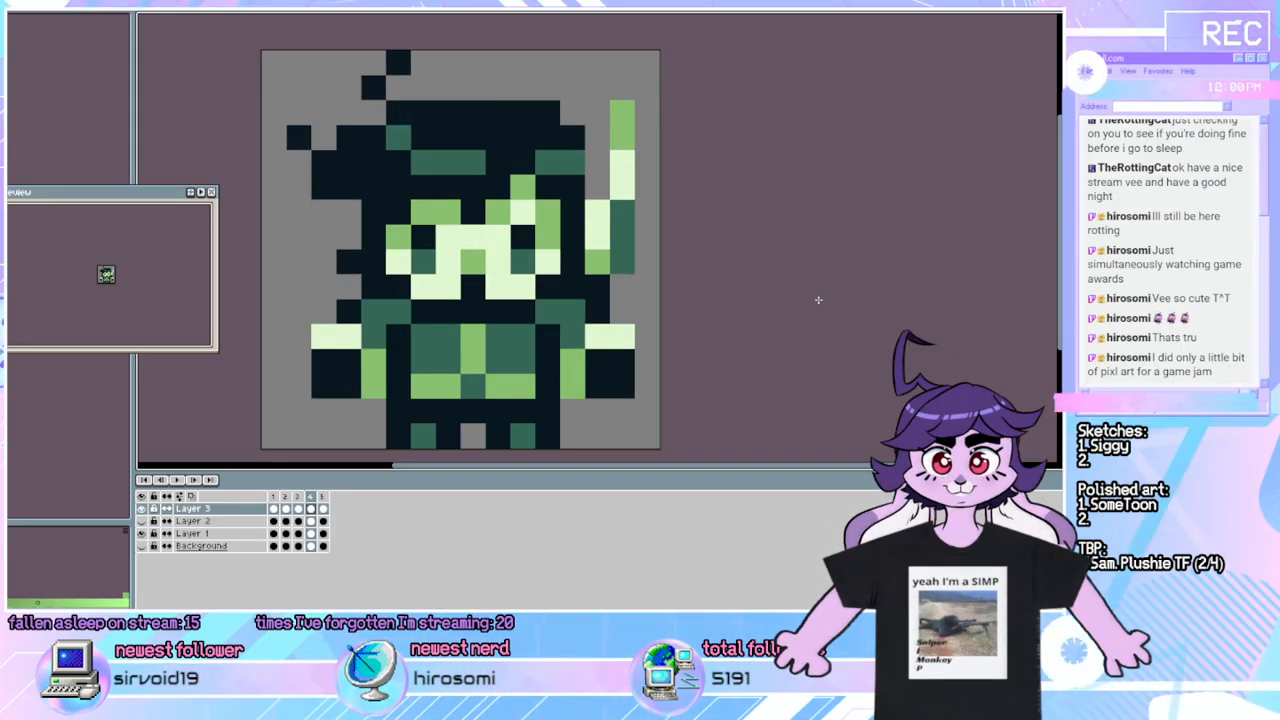
key("Right")
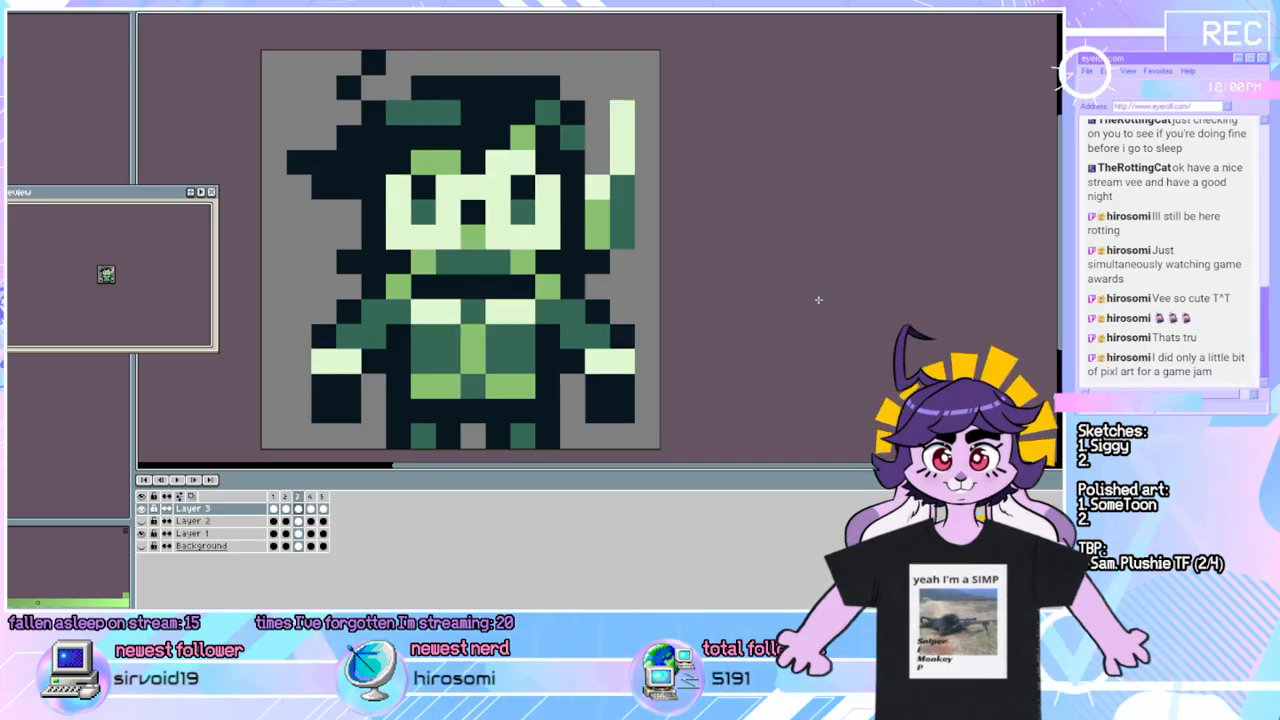
key("Left")
key("Right")
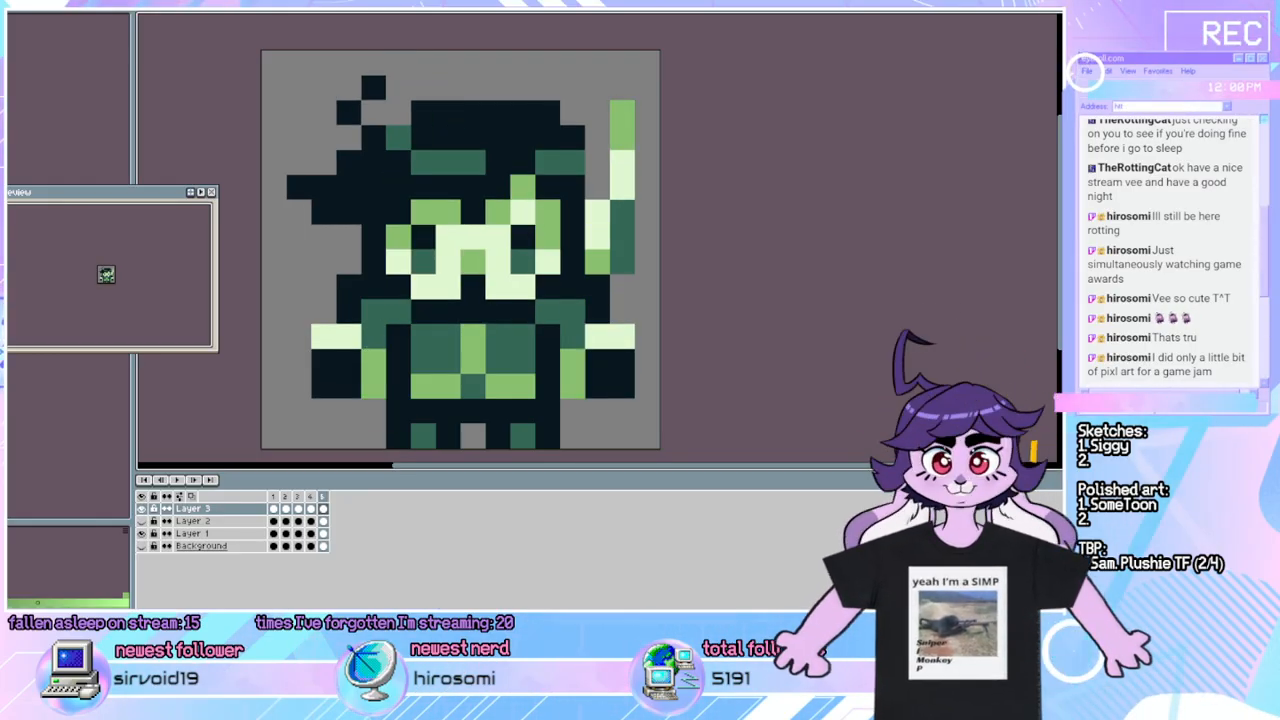
Paint the upper pixel on the inner side of both hands pale green in frames 5 and 1.
left_click(586, 362)
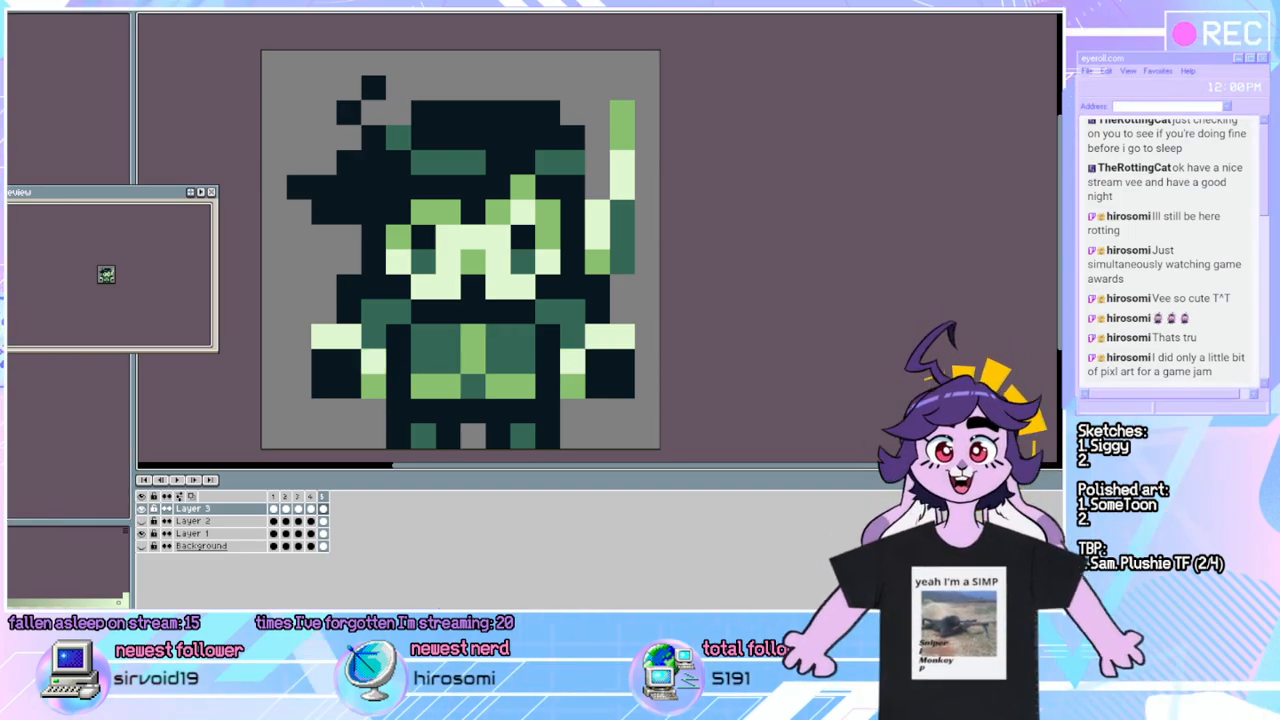
left_click(210, 481)
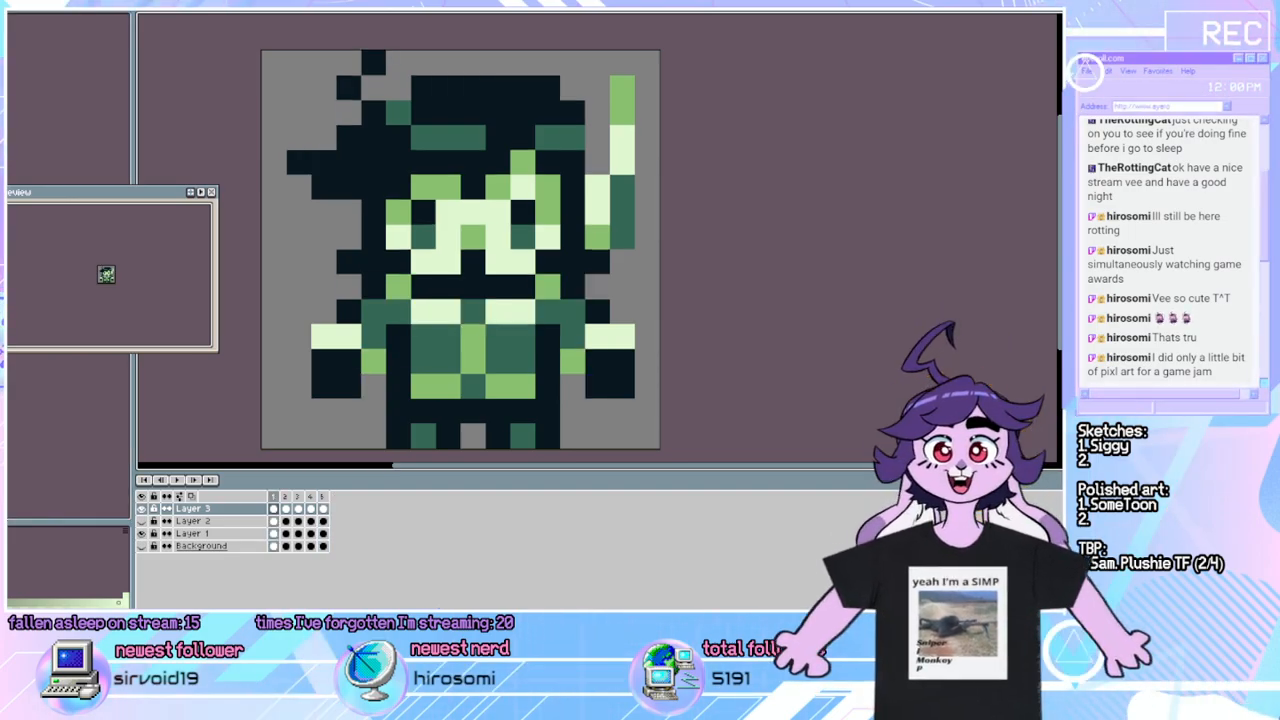
left_click(190, 481)
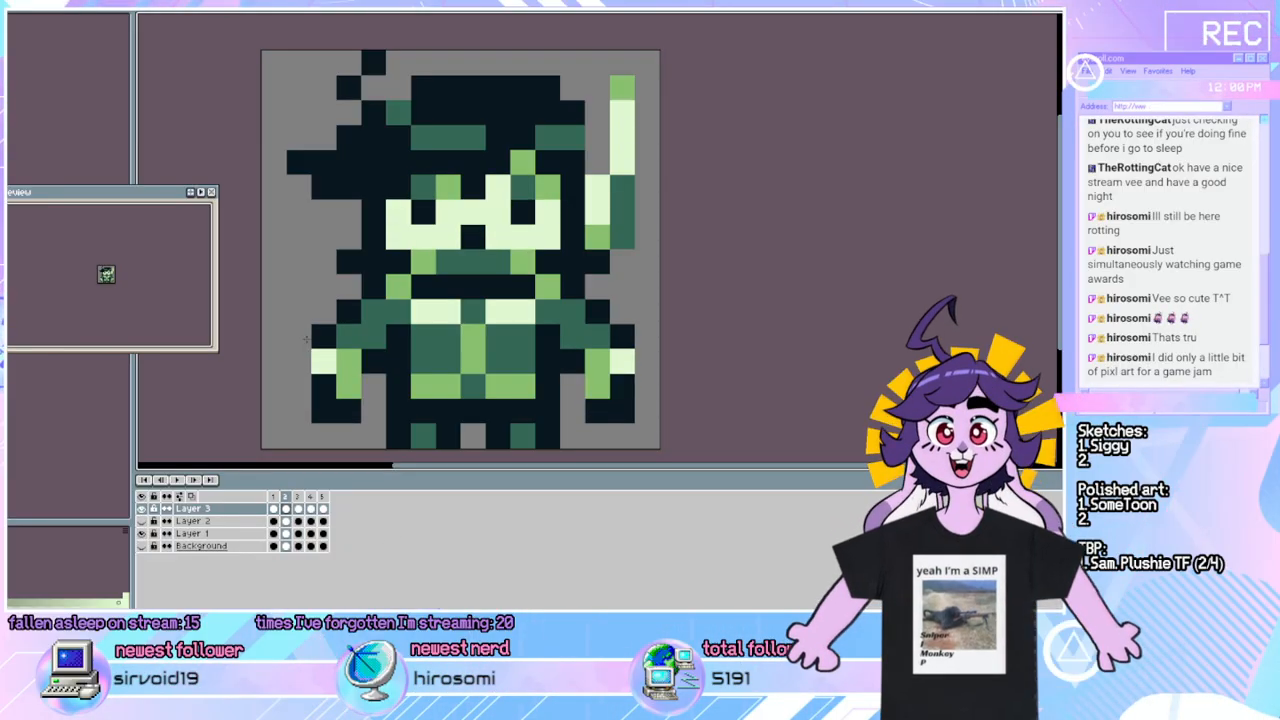
Add light green pixels along the inner side of both hands in frame 2 and one beside each hand in frame 3.
left_click(371, 380)
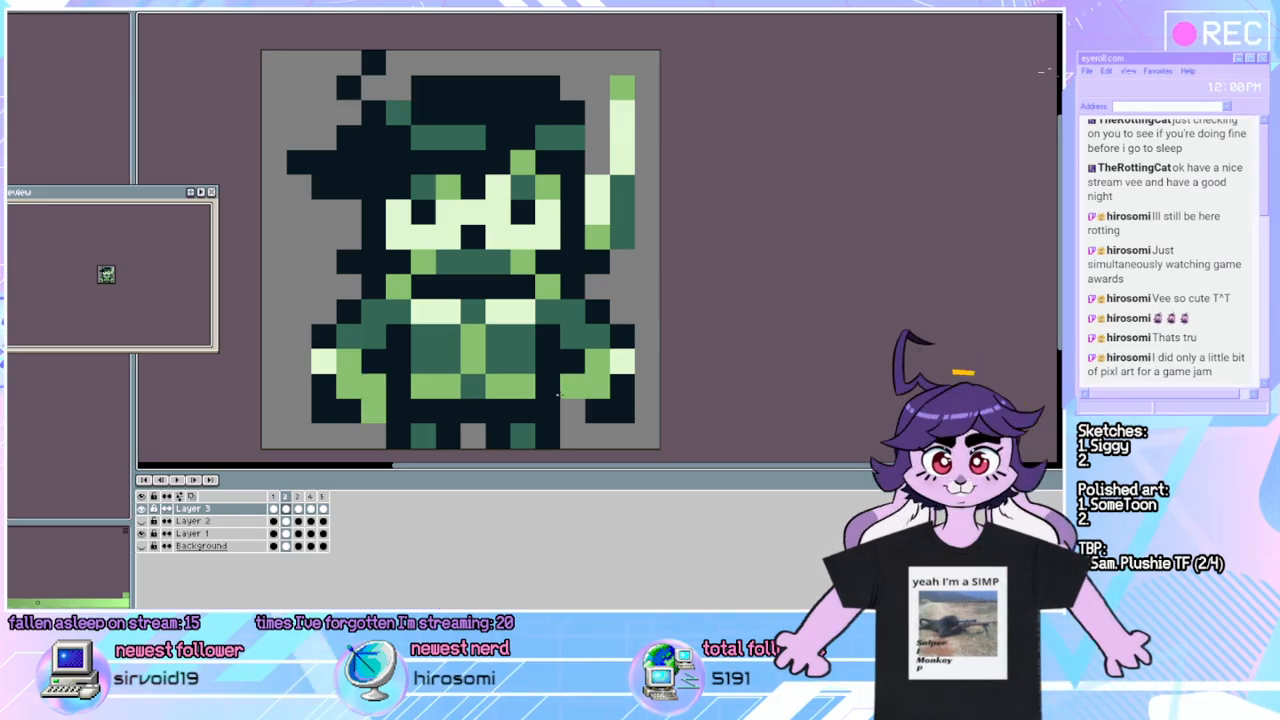
left_click(569, 402)
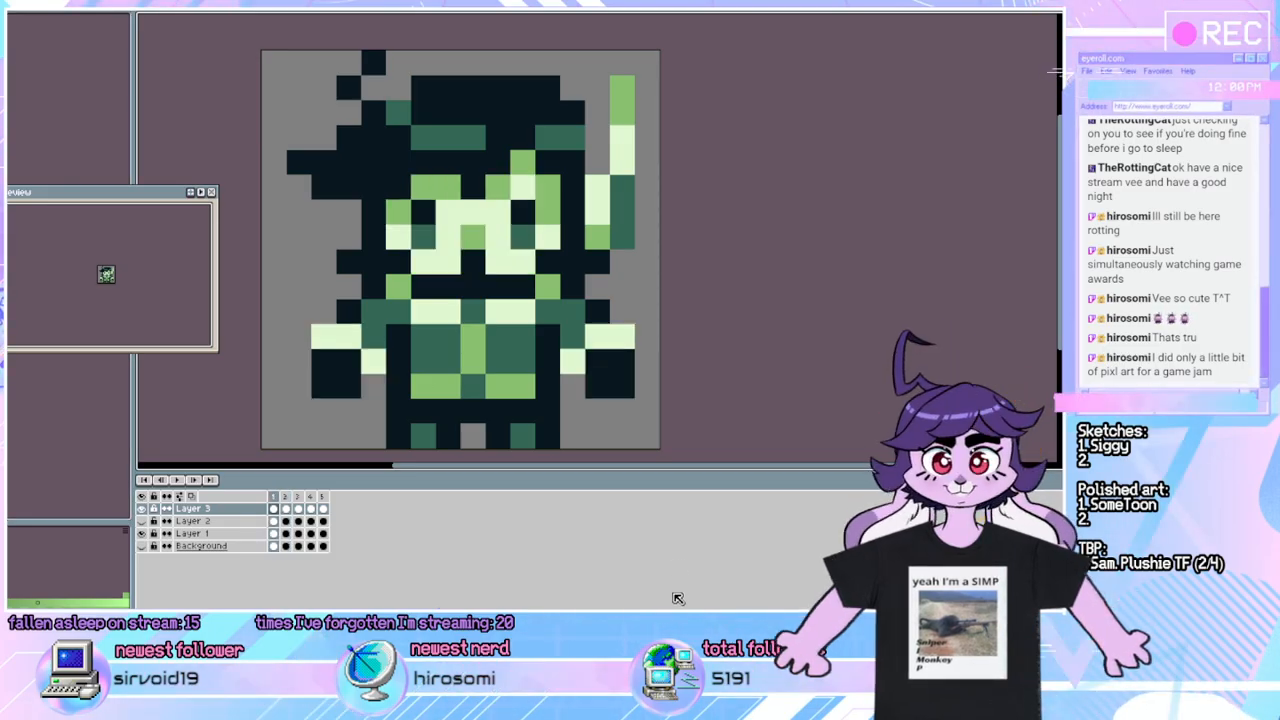
key("Right")
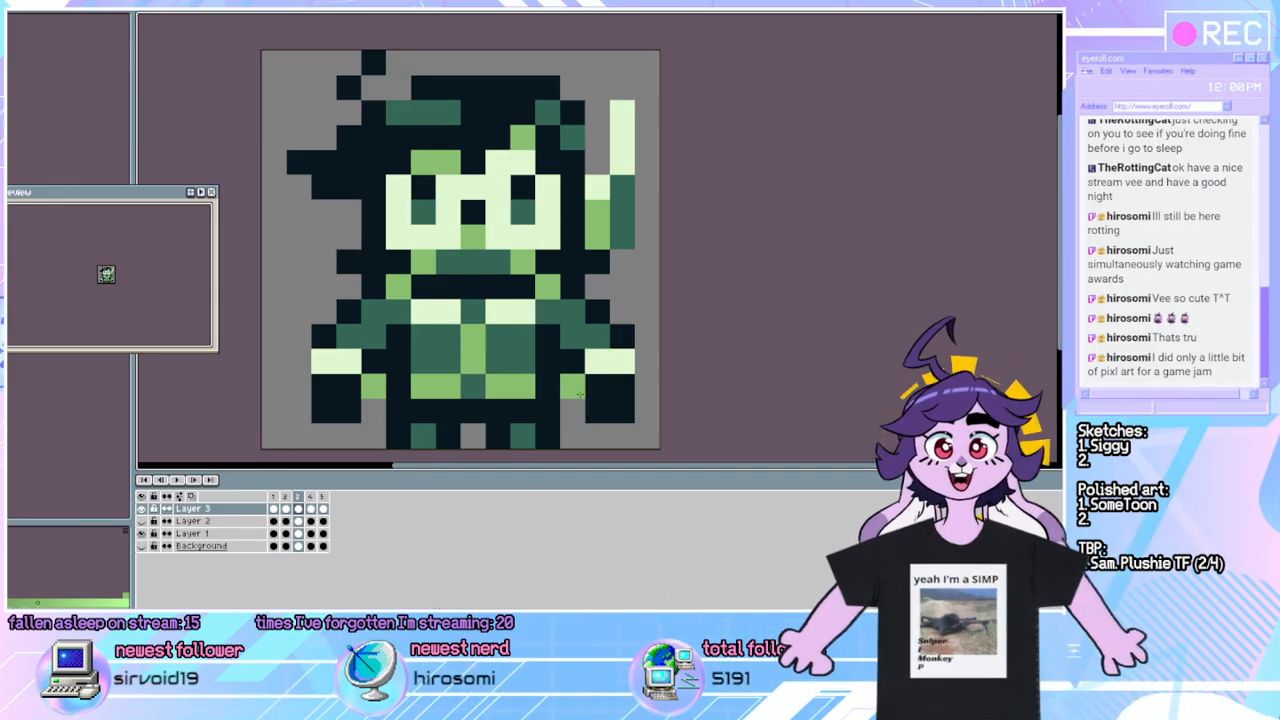
Flip through the animation frames to compare the shading on the inner side of the hands.
key("Left")
key("Right")
key("Right")
key("Left")
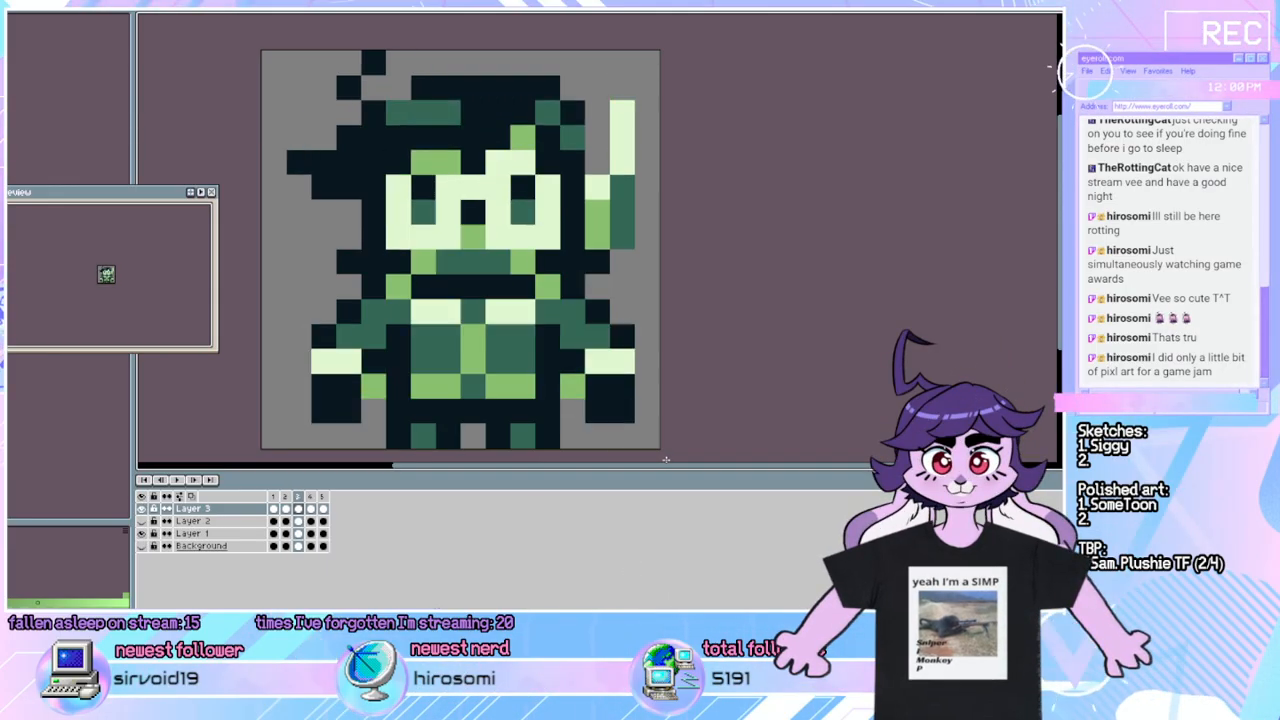
key("Right")
key("Right")
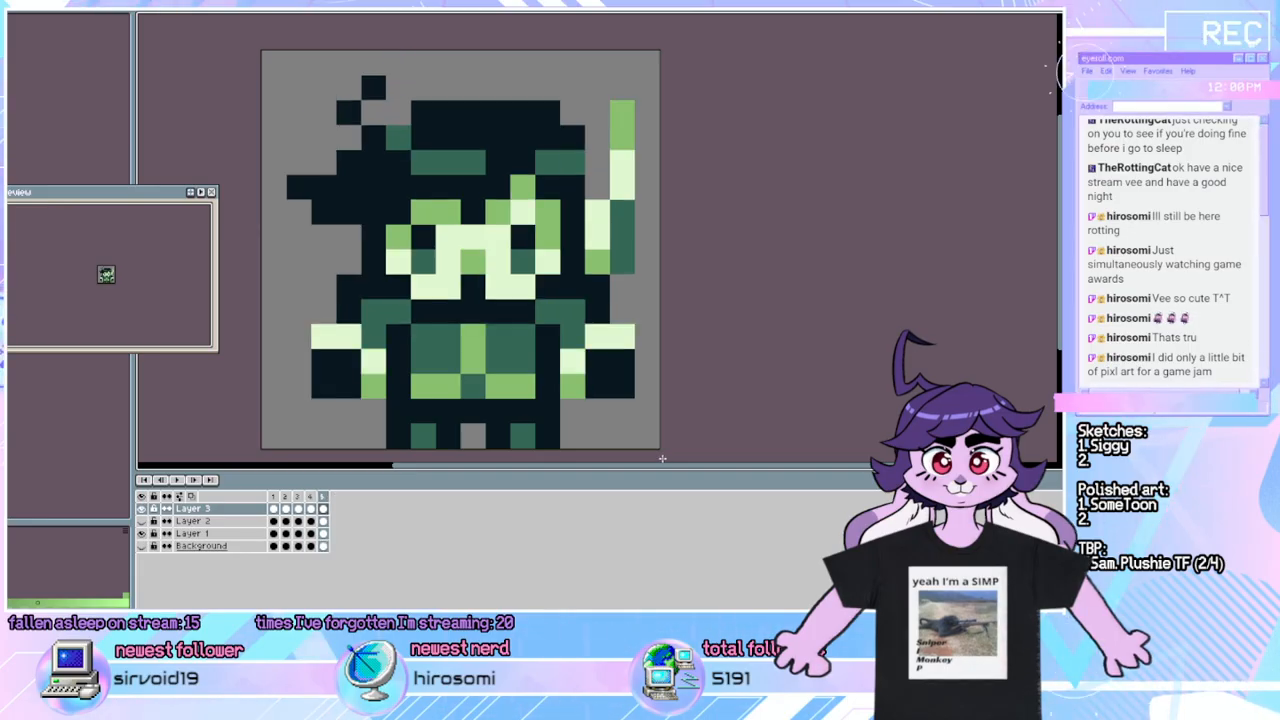
key("Left")
key("Right")
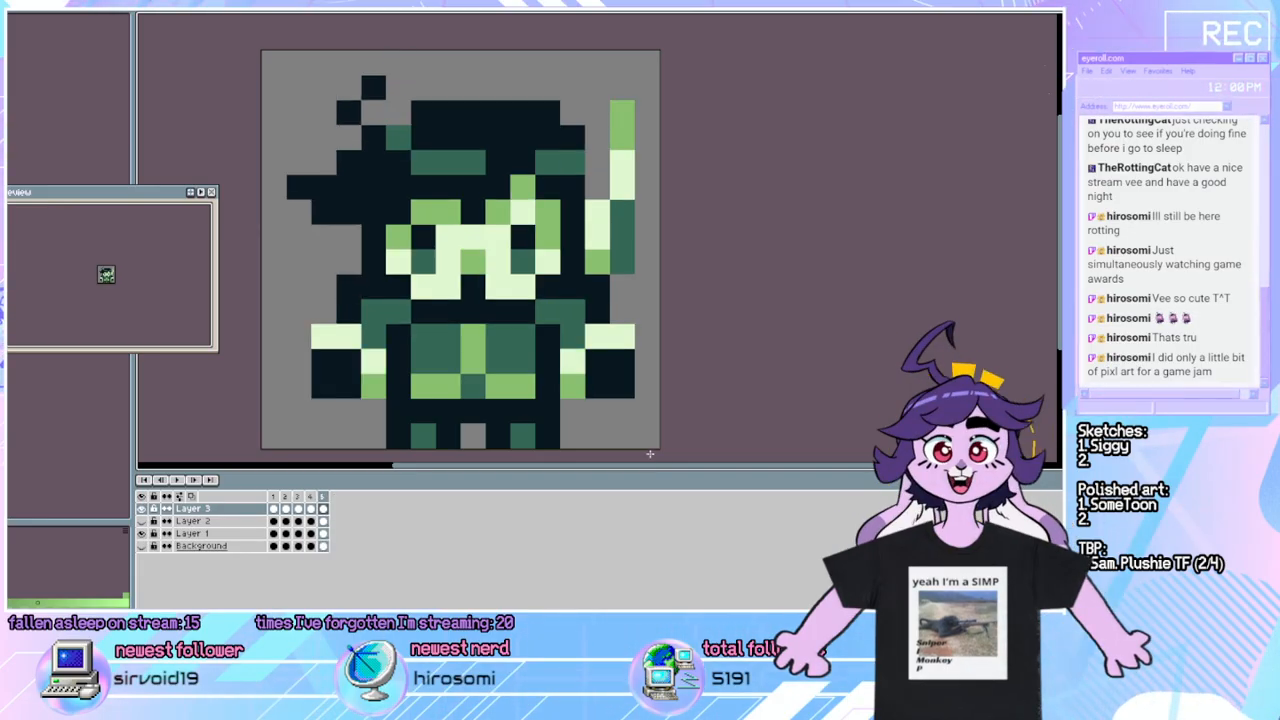
key("Right")
key("Right")
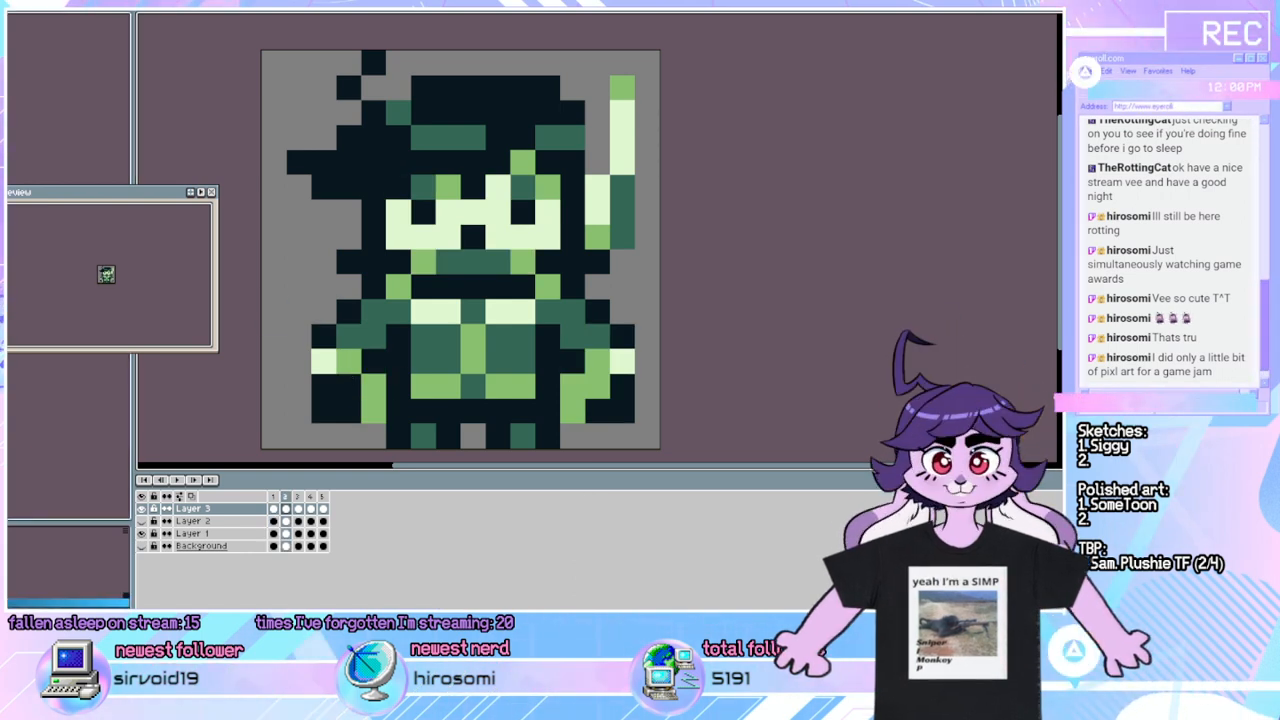
Darken the right hand's remaining light green pixel in frame 2, repaint both inner cuff pixels pale green and review the loop.
left_click(597, 385)
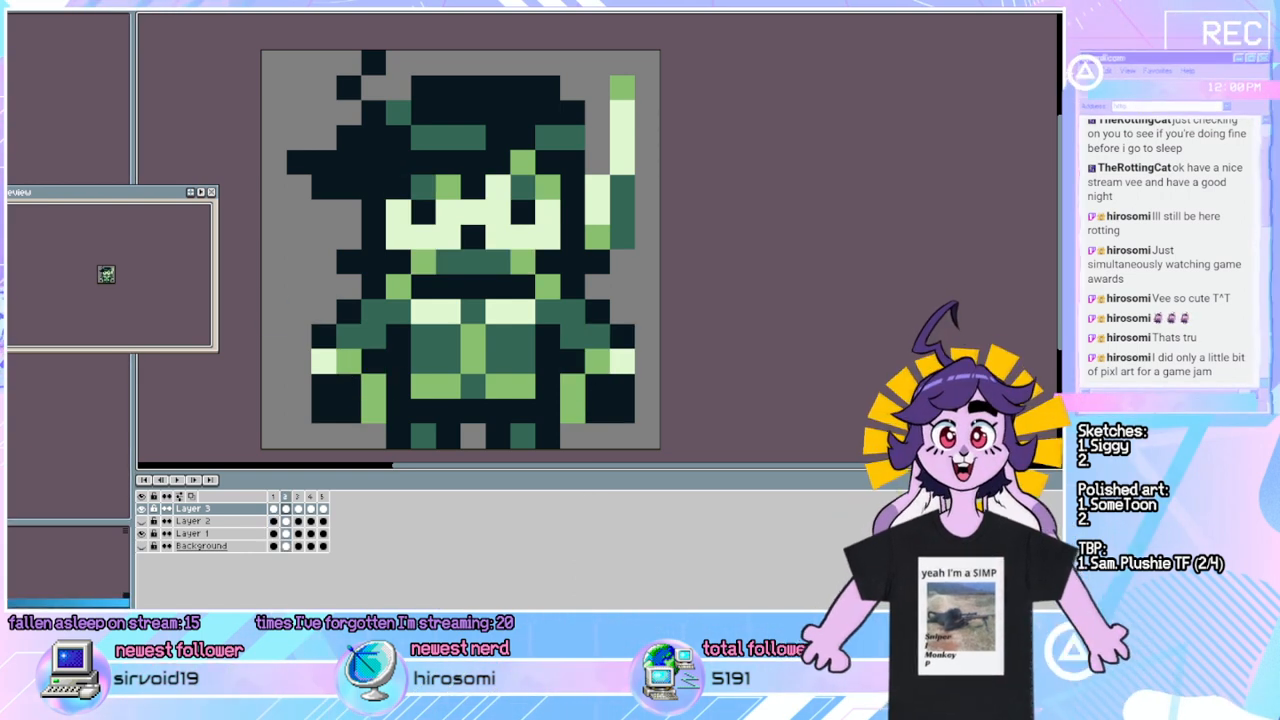
left_click(338, 352)
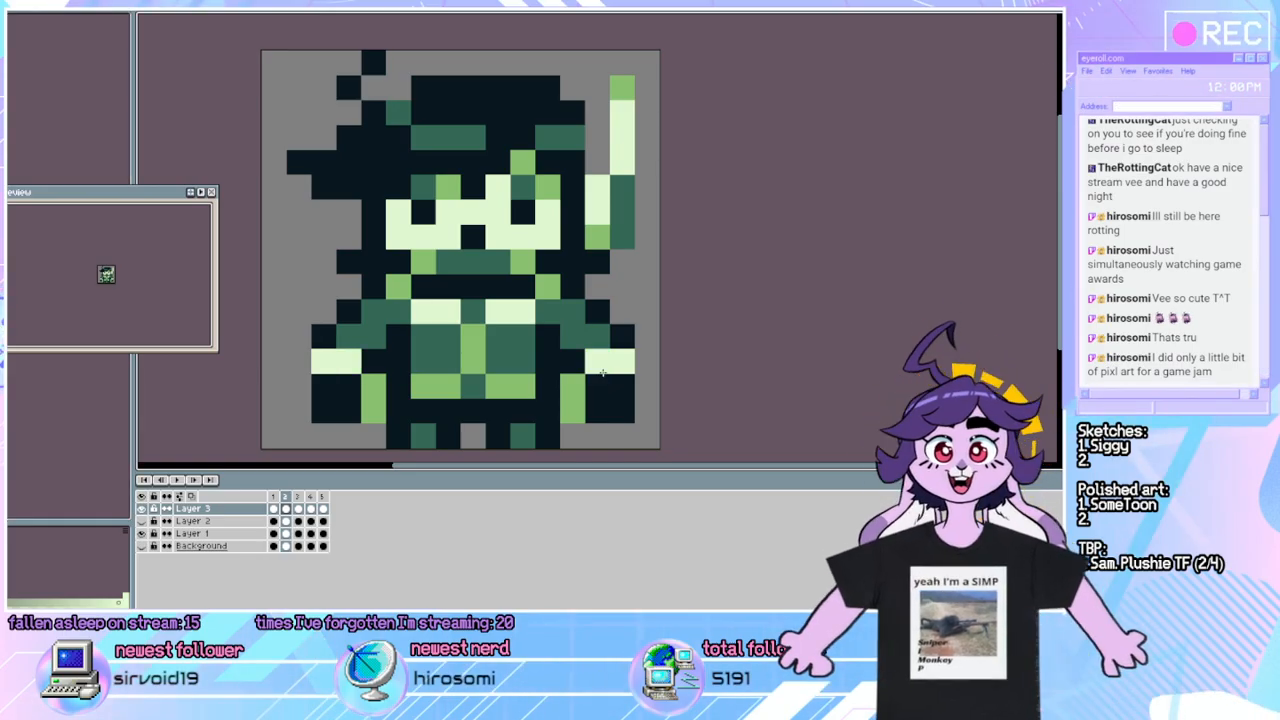
key("Right")
key("Right")
key("Right")
key("Right")
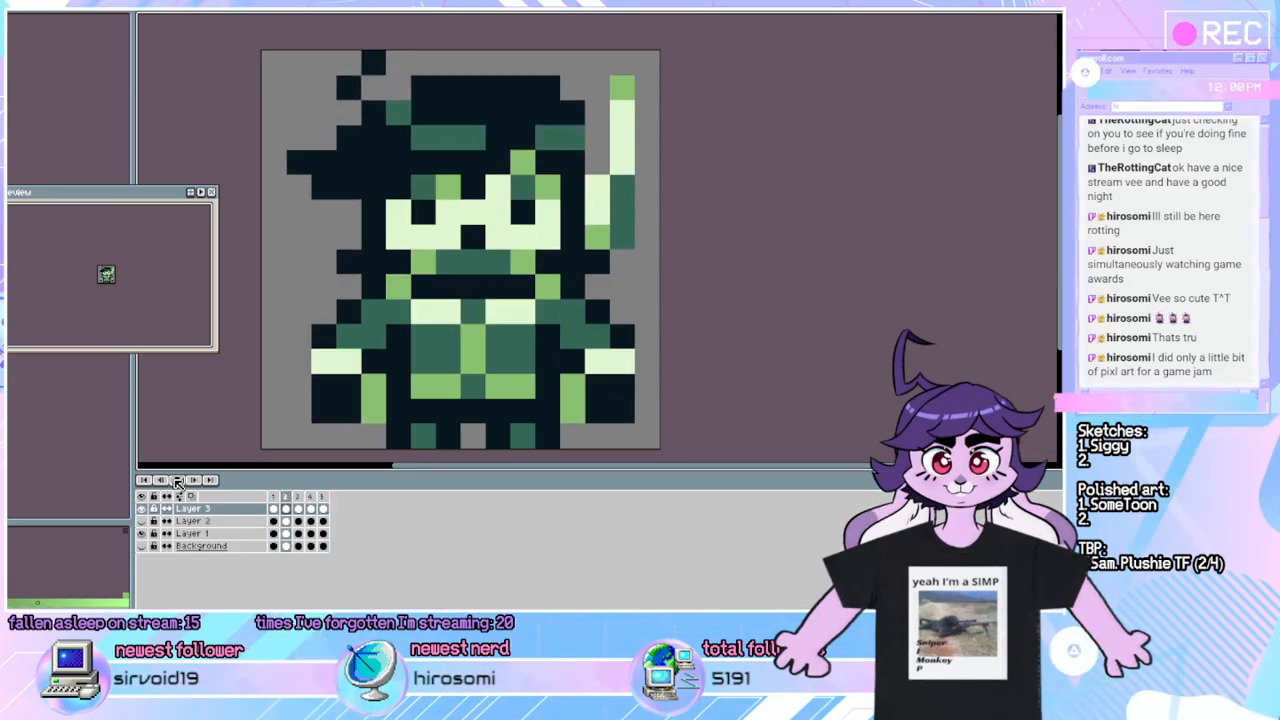
Review the looping animation and make Layer 1 the active layer.
left_click(177, 481)
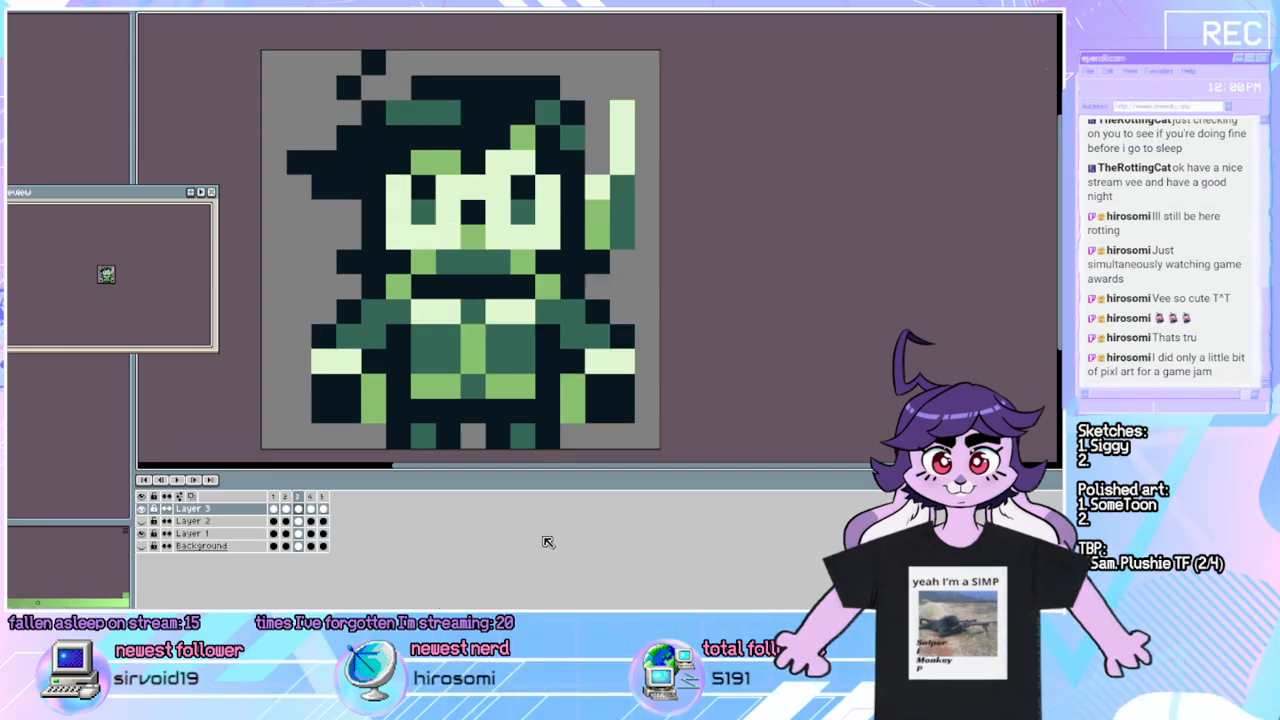
left_click(298, 187)
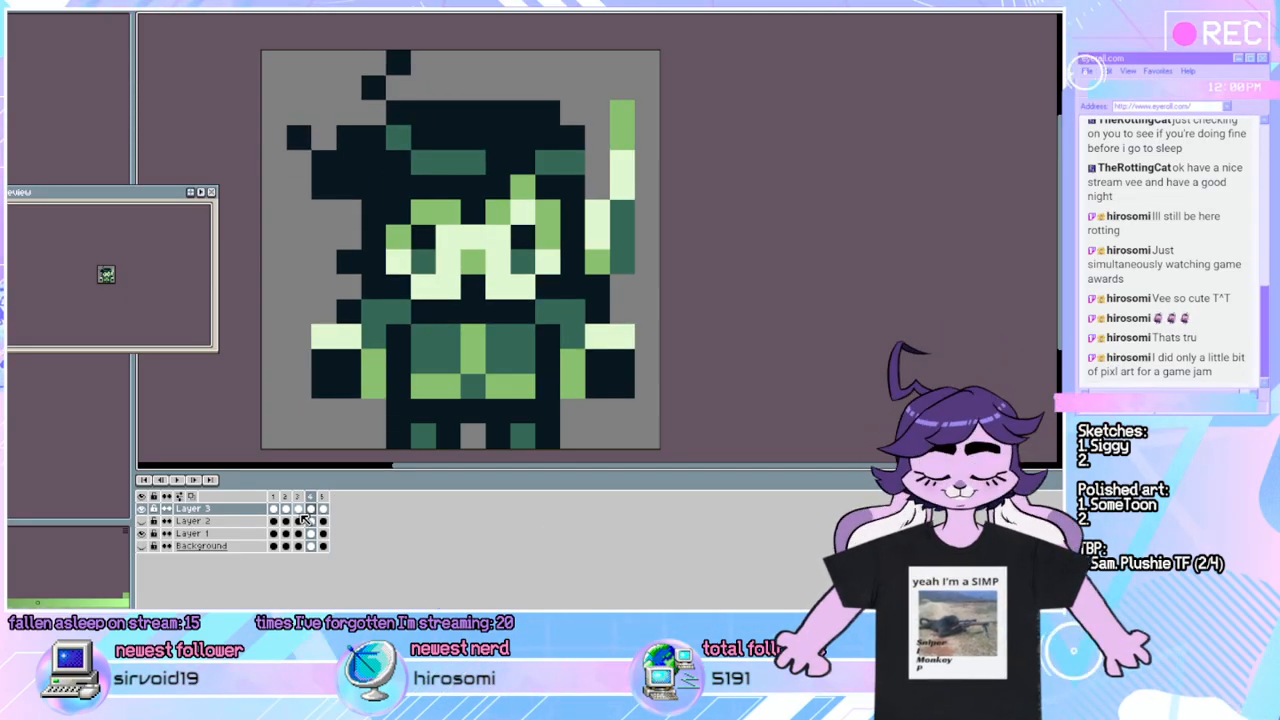
left_click(226, 522)
left_click(225, 534)
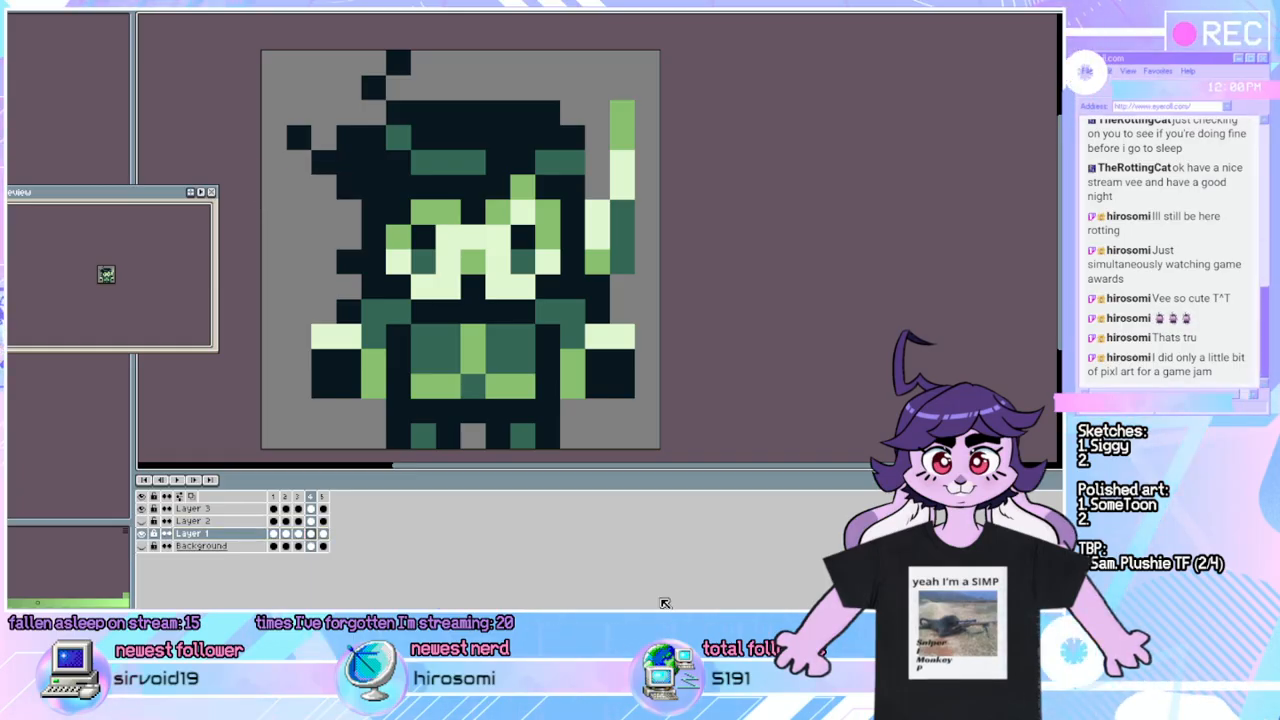
Flip through the animation frames to compare how the hair's outermost tip shifts from frame to frame.
key("Left")
key("Right")
key("Right")
key("Right")
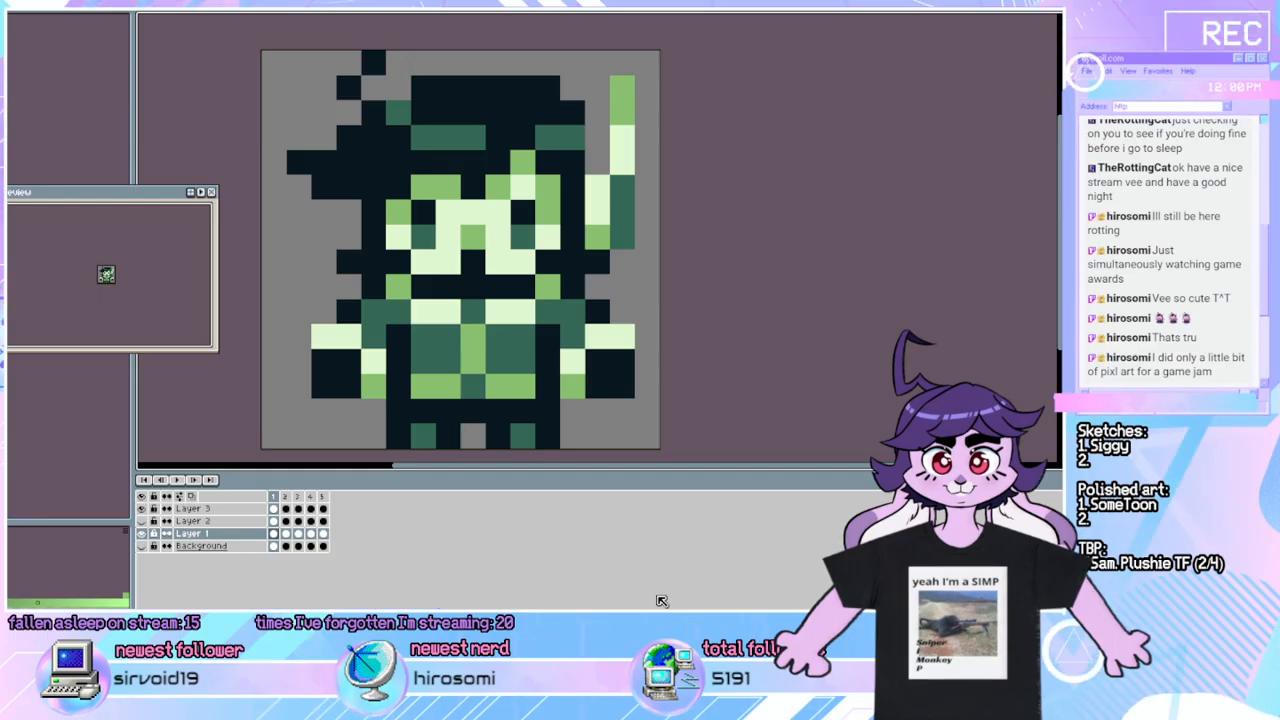
key("Left")
key("Right")
key("Right")
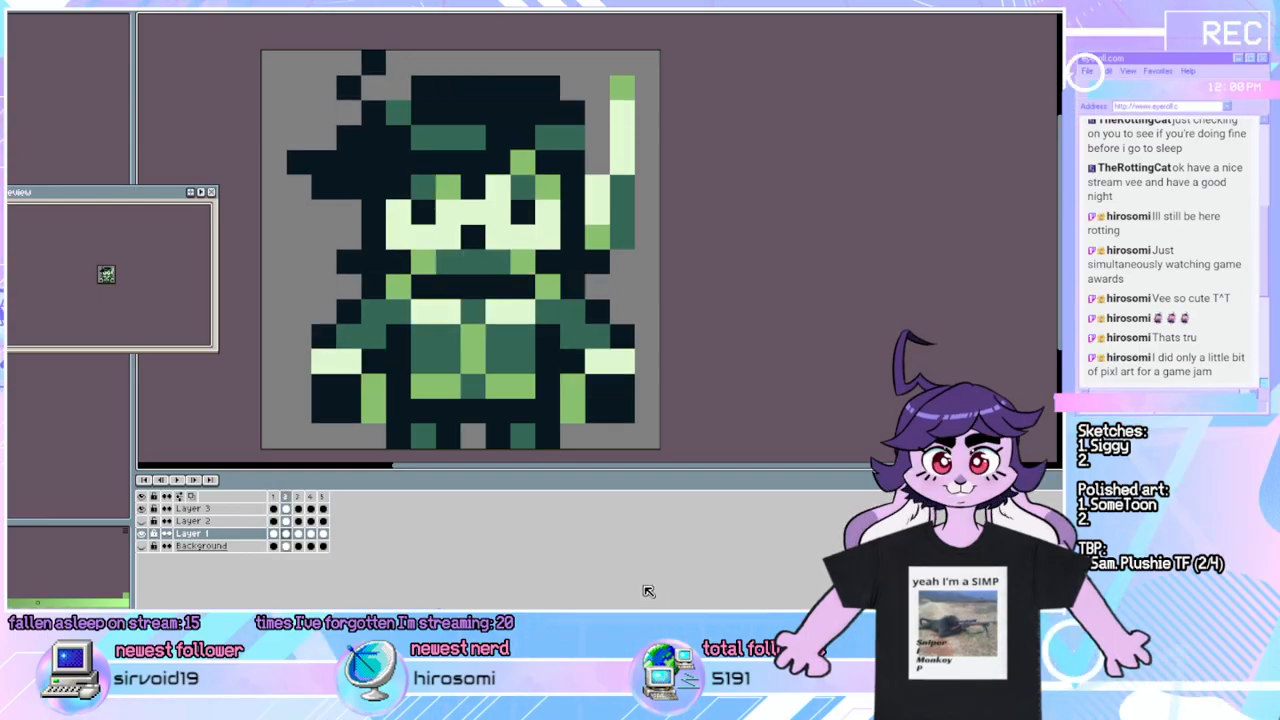
key("Left")
key("Left")
key("Right")
key("Left")
key("Left")
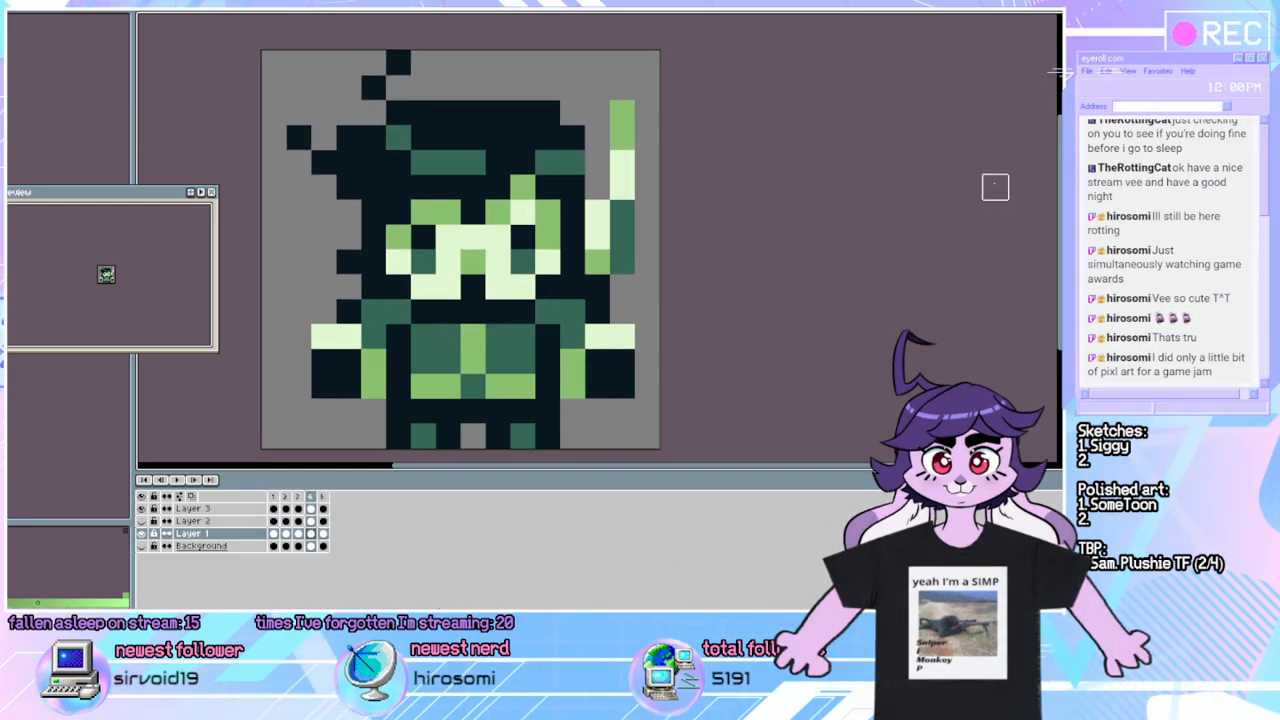
key("Right")
key("Right")
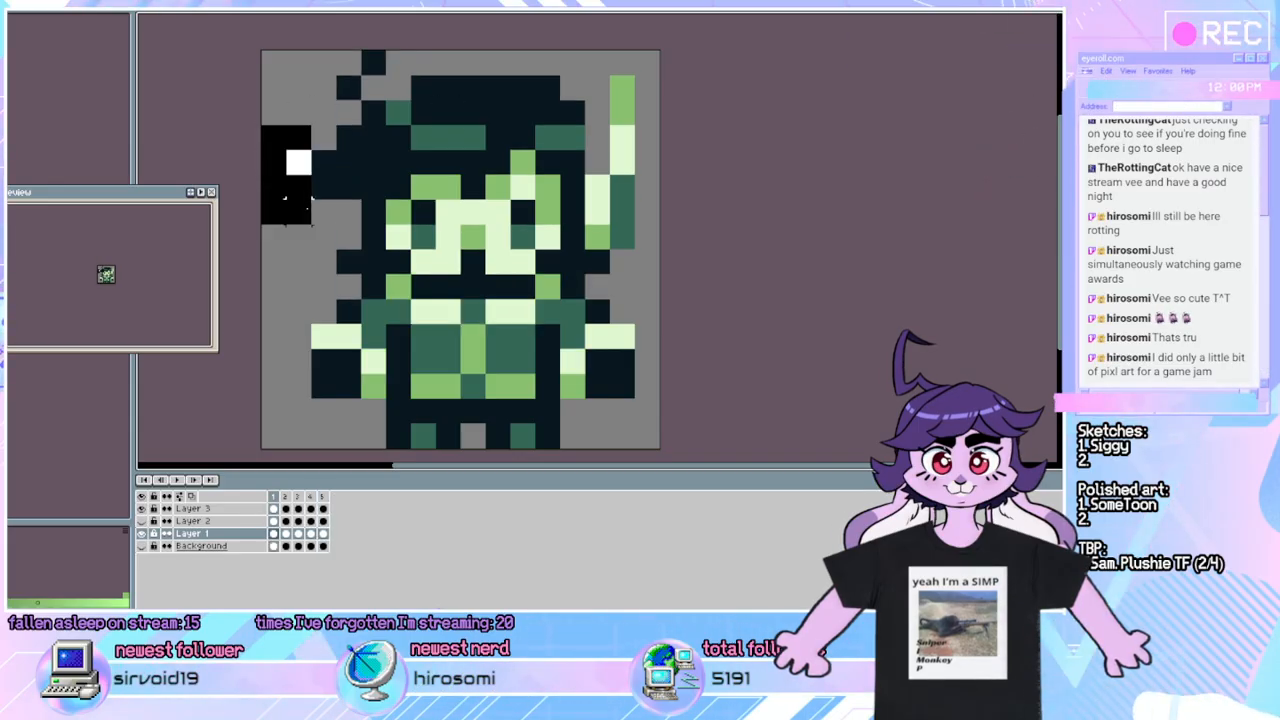
Move the hair's leftmost tip pixel down one pixel in frame 1 on Layer 1 and play the loop.
left_click_drag(299, 211, 323, 214)
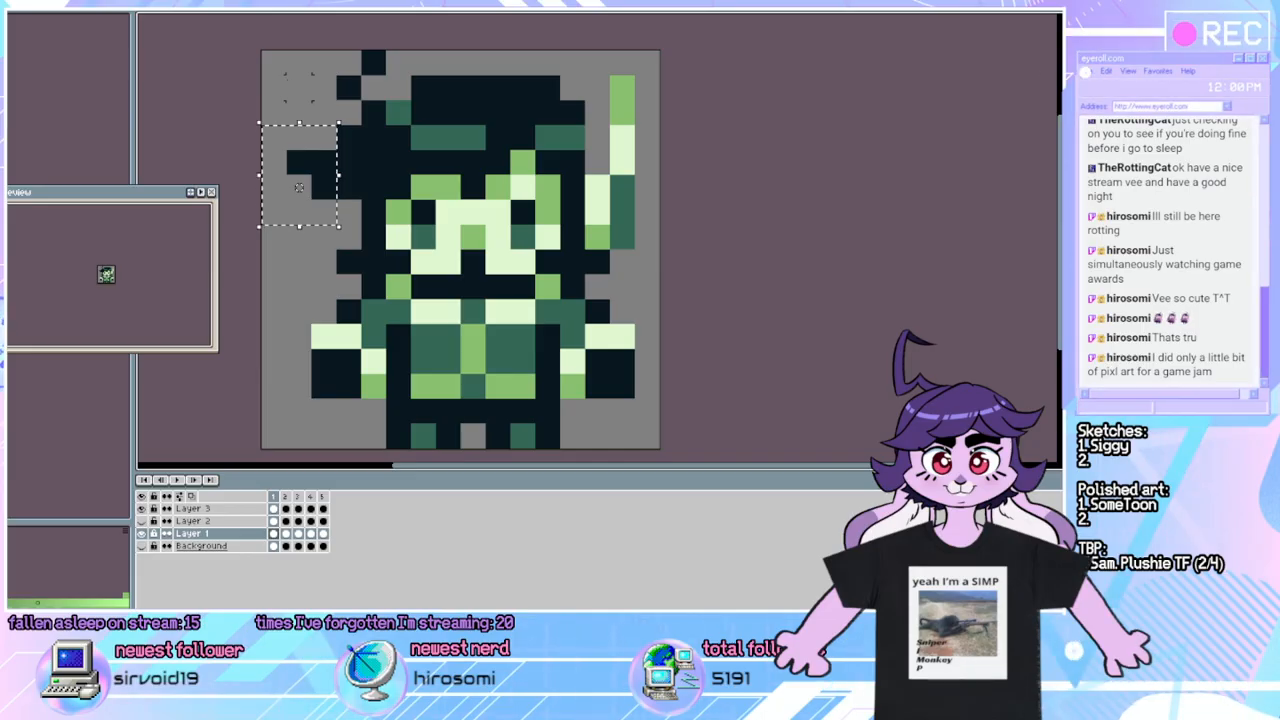
left_click_drag(260, 98, 313, 177)
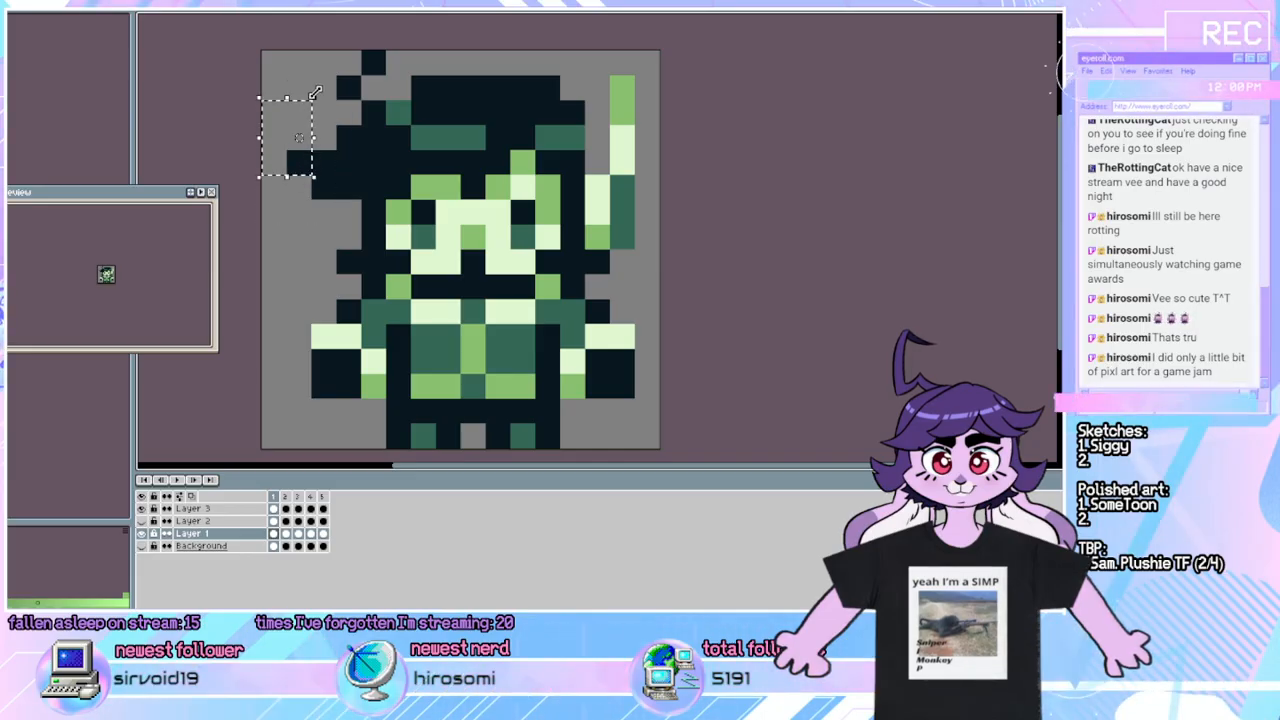
key("Down")
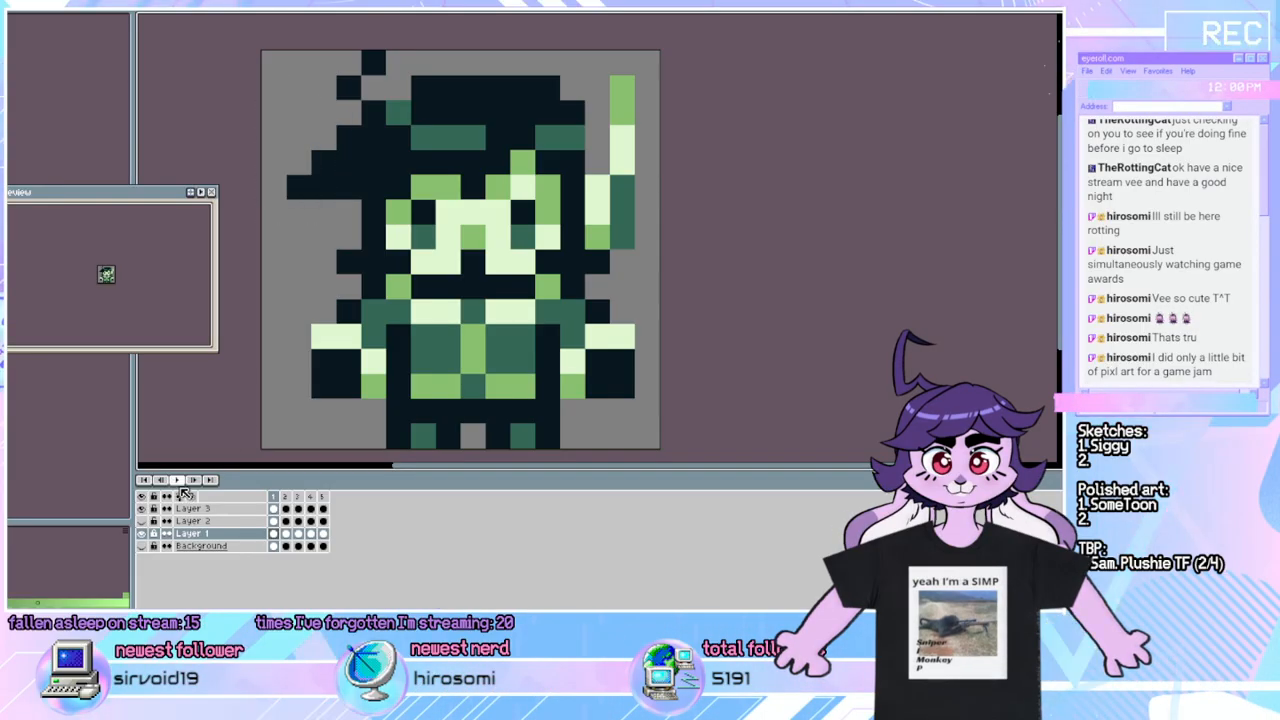
left_click(179, 481)
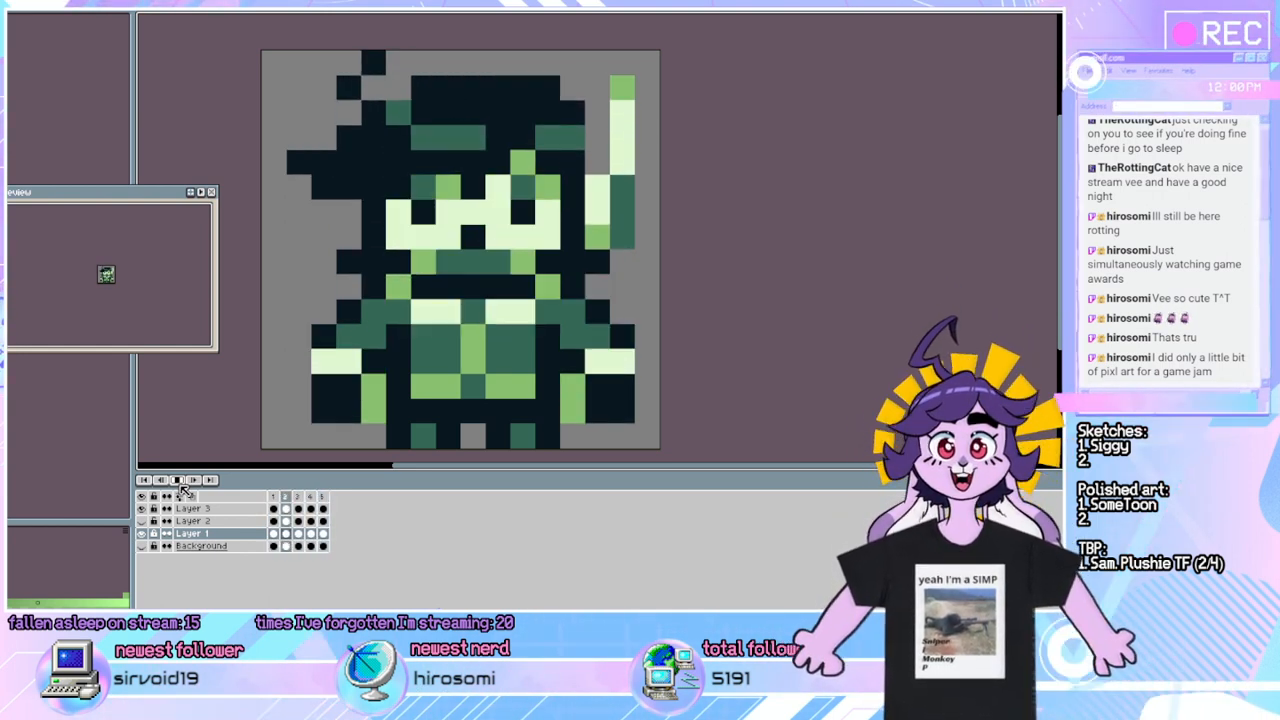
left_click(179, 481)
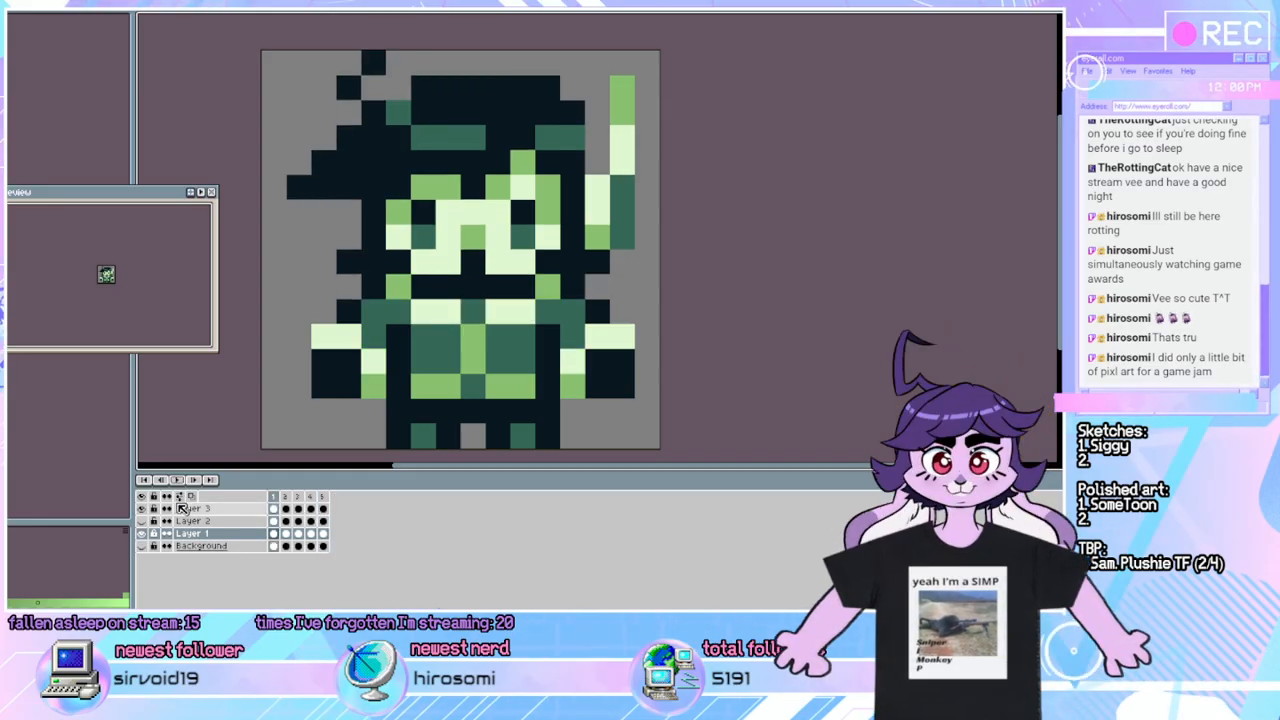
Flip back and forth between the neighbouring frames to examine the hair tip's movement.
key("Right")
key("Right")
key("Left")
key("Left")
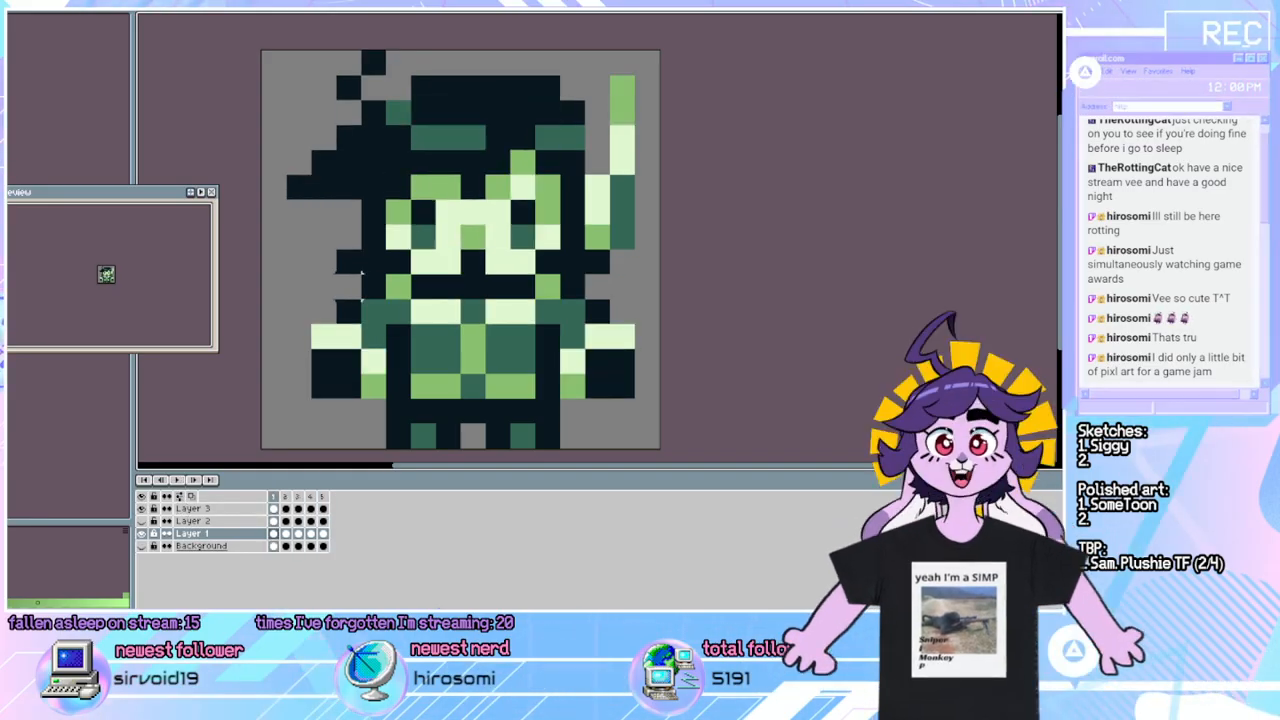
key("Right")
key("Right")
key("Left")
key("Left")
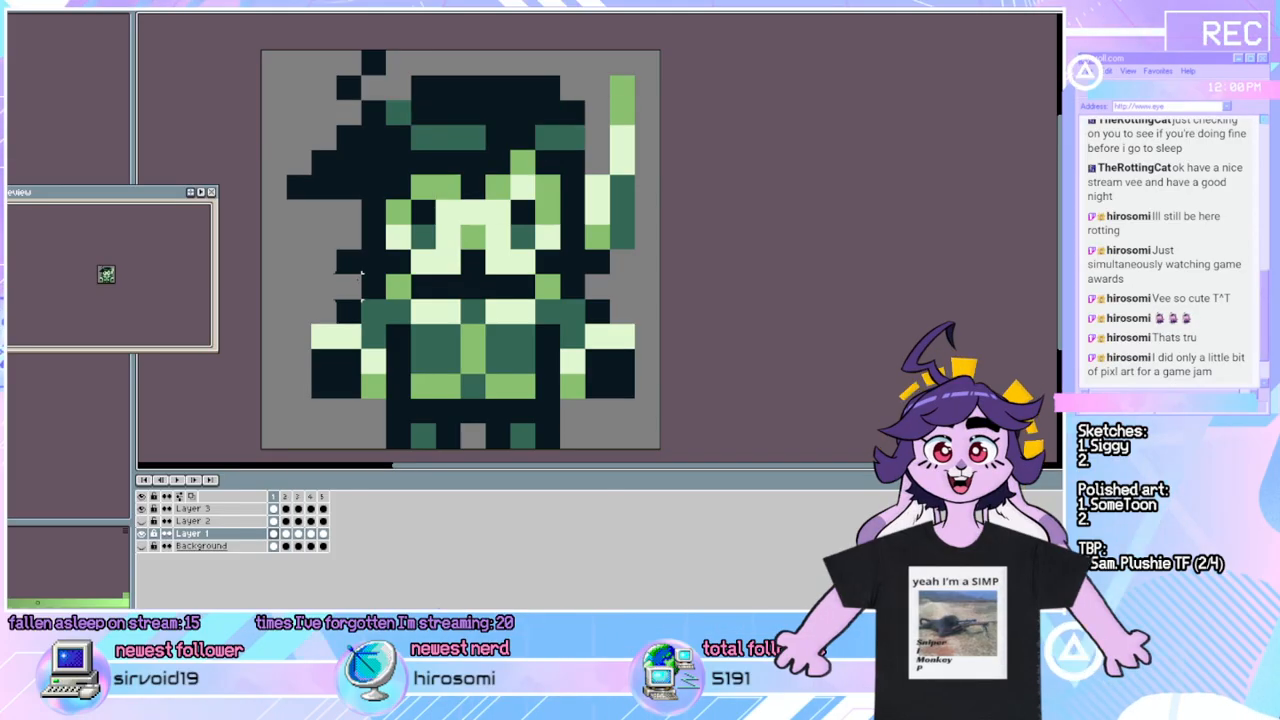
key("Right")
key("Right")
key("Left")
key("Left")
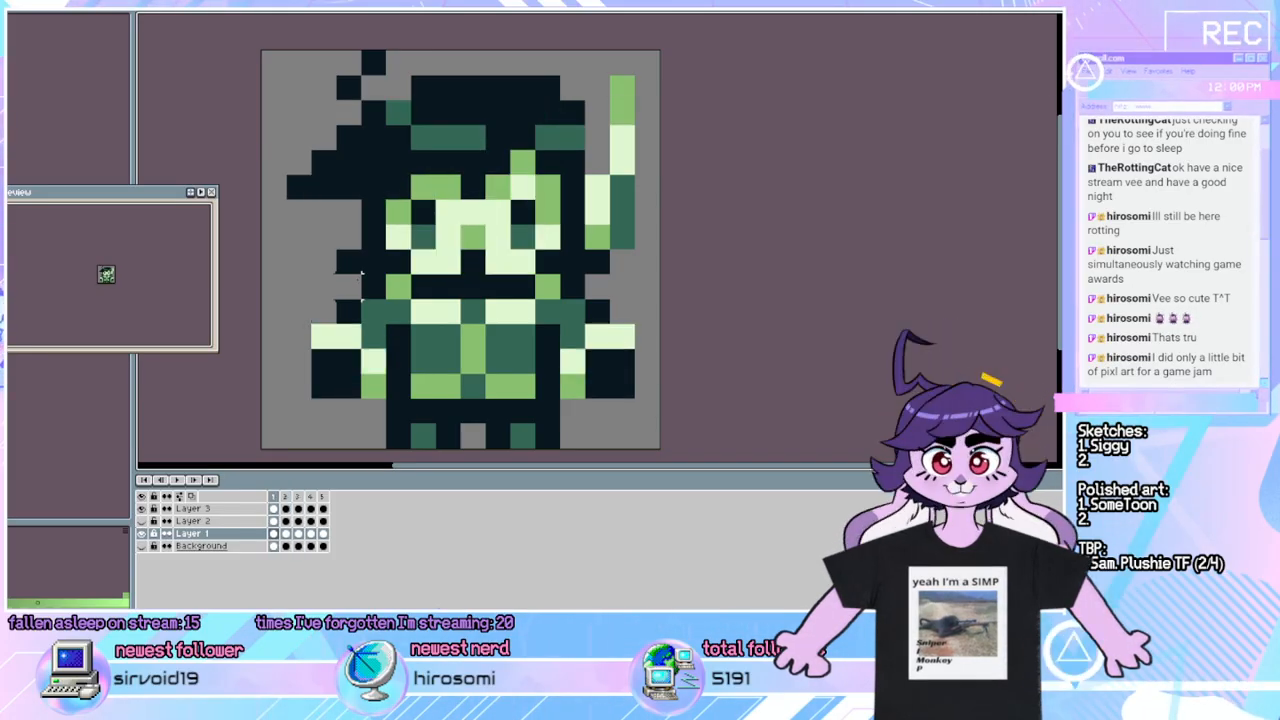
key("Right")
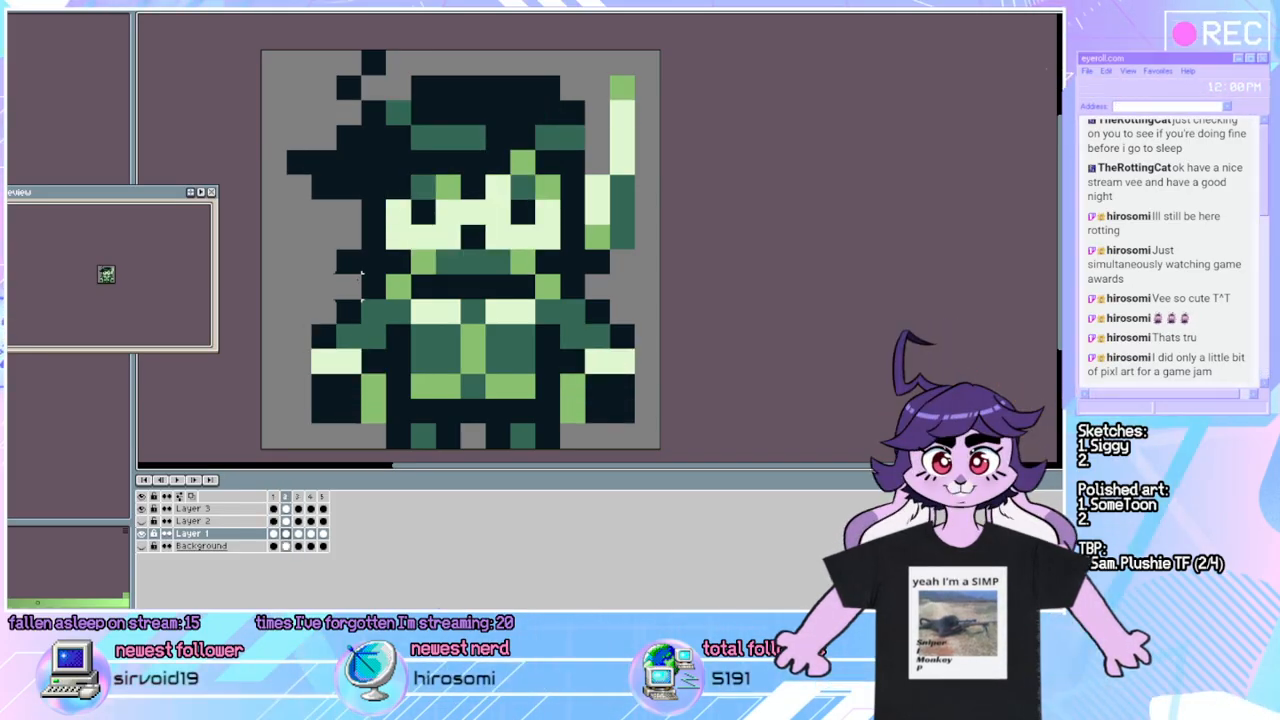
key("Left")
key("Right")
Move the hair's leftmost tip pixel down one pixel in frame 3, move it back up in frame 1 and review the loop.
key("Right")
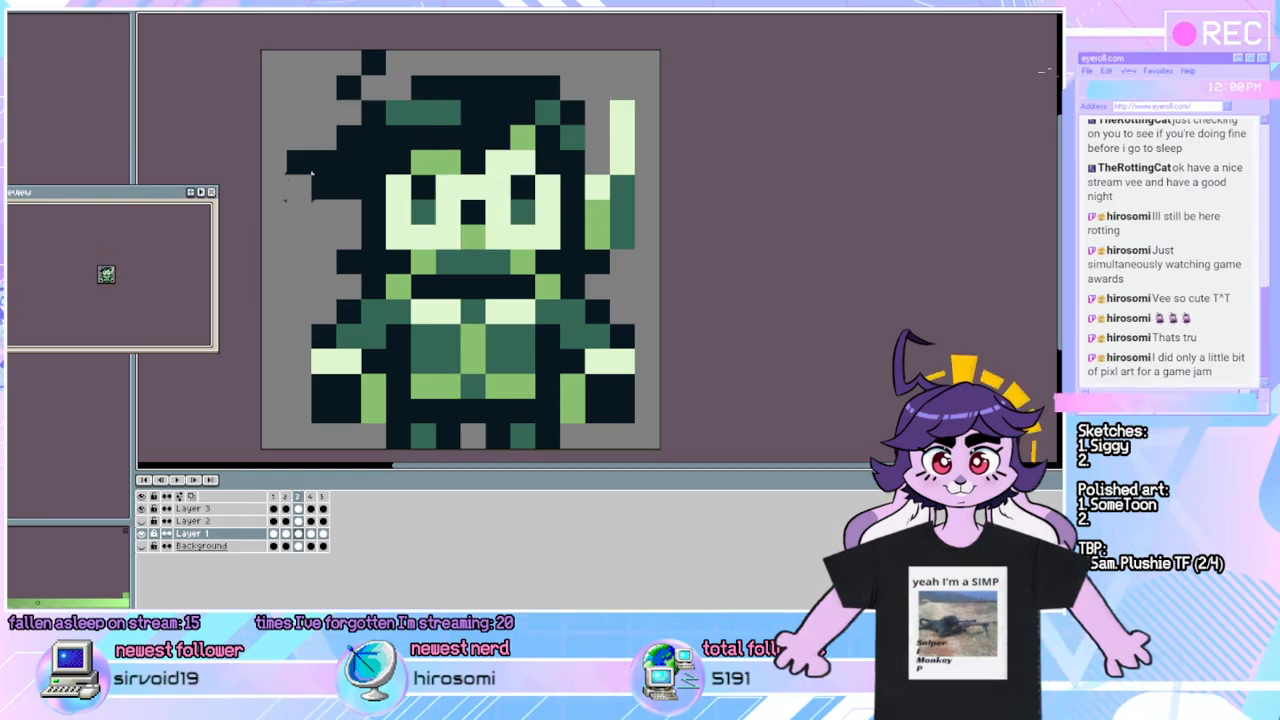
left_click_drag(260, 124, 314, 226)
key("Down")
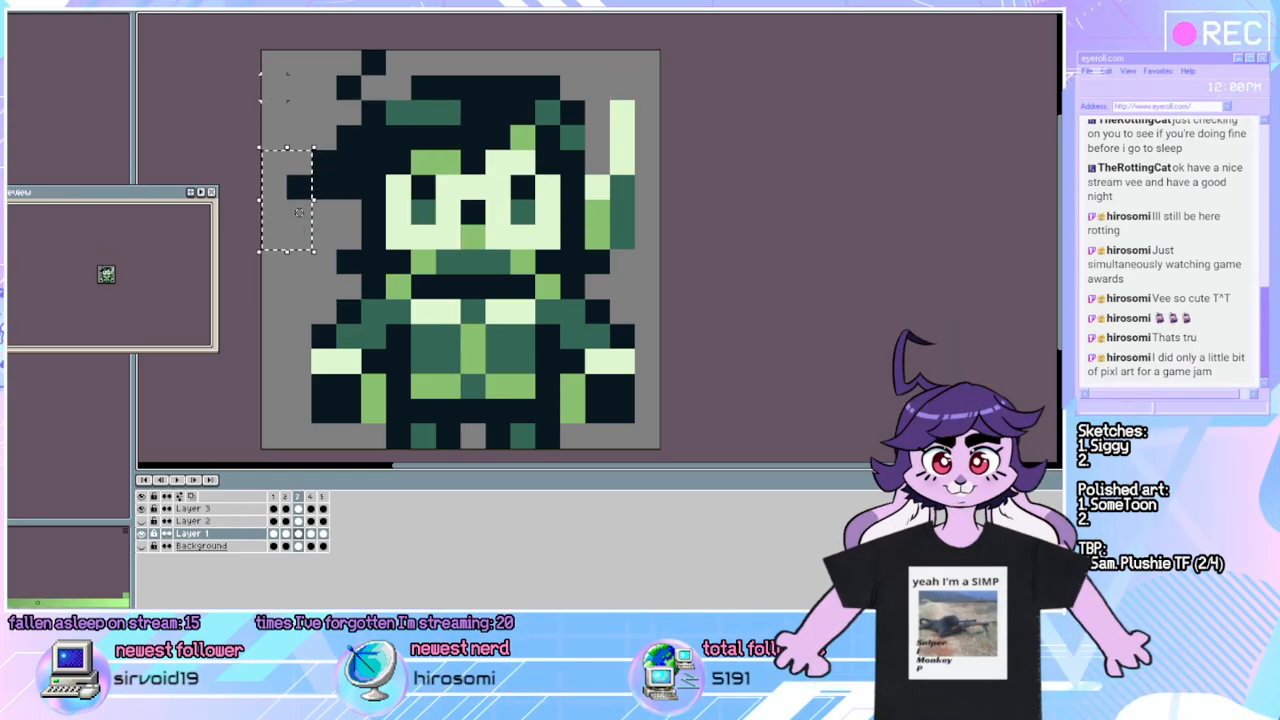
key("Right")
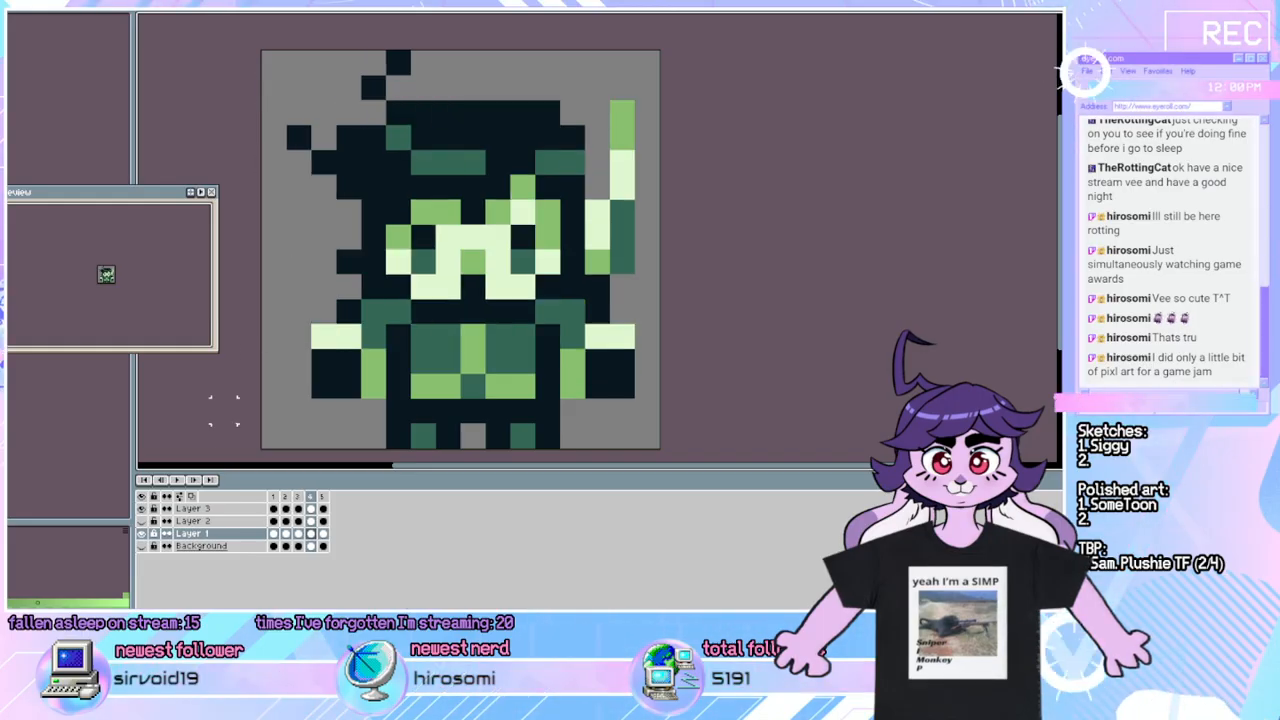
left_click(178, 481)
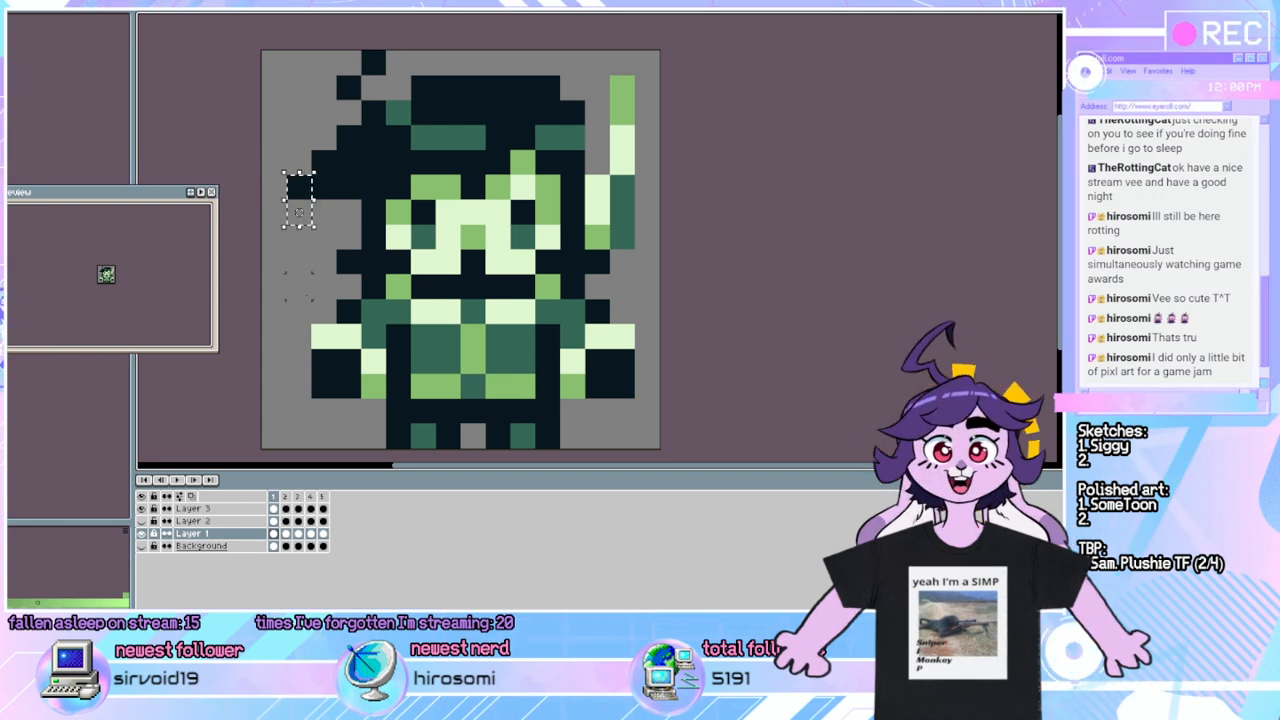
key("Right")
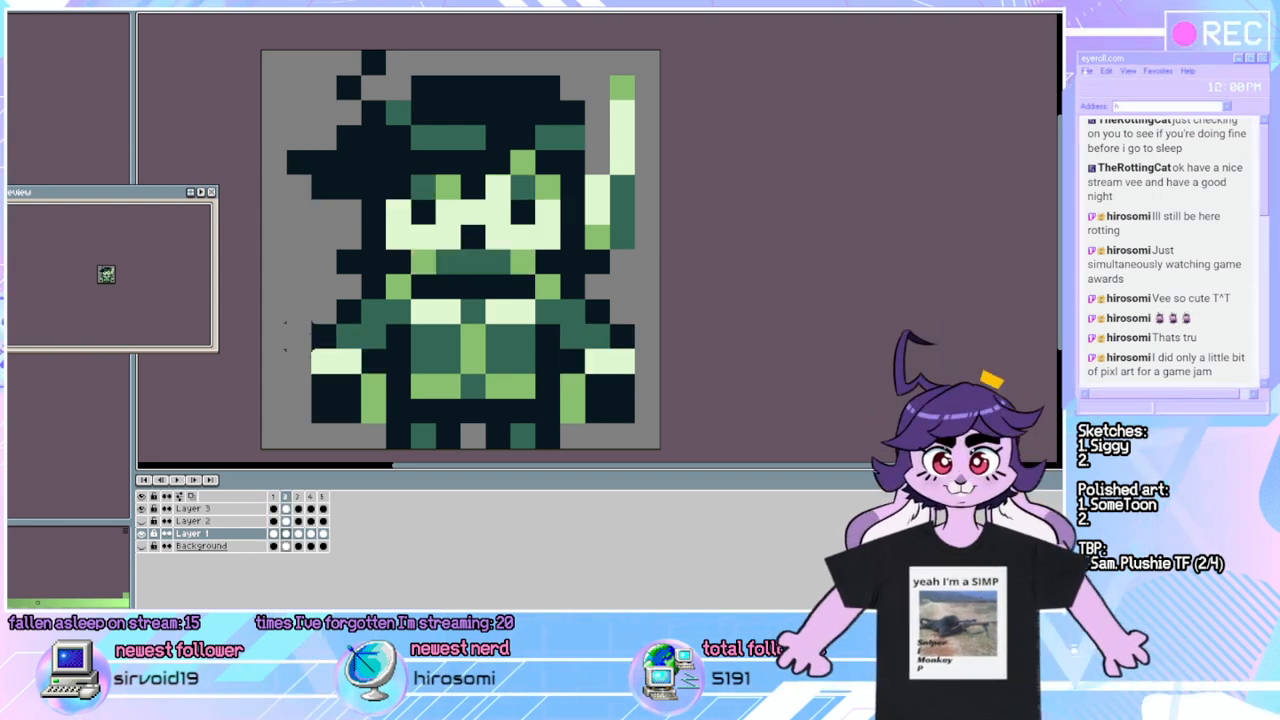
left_click(178, 481)
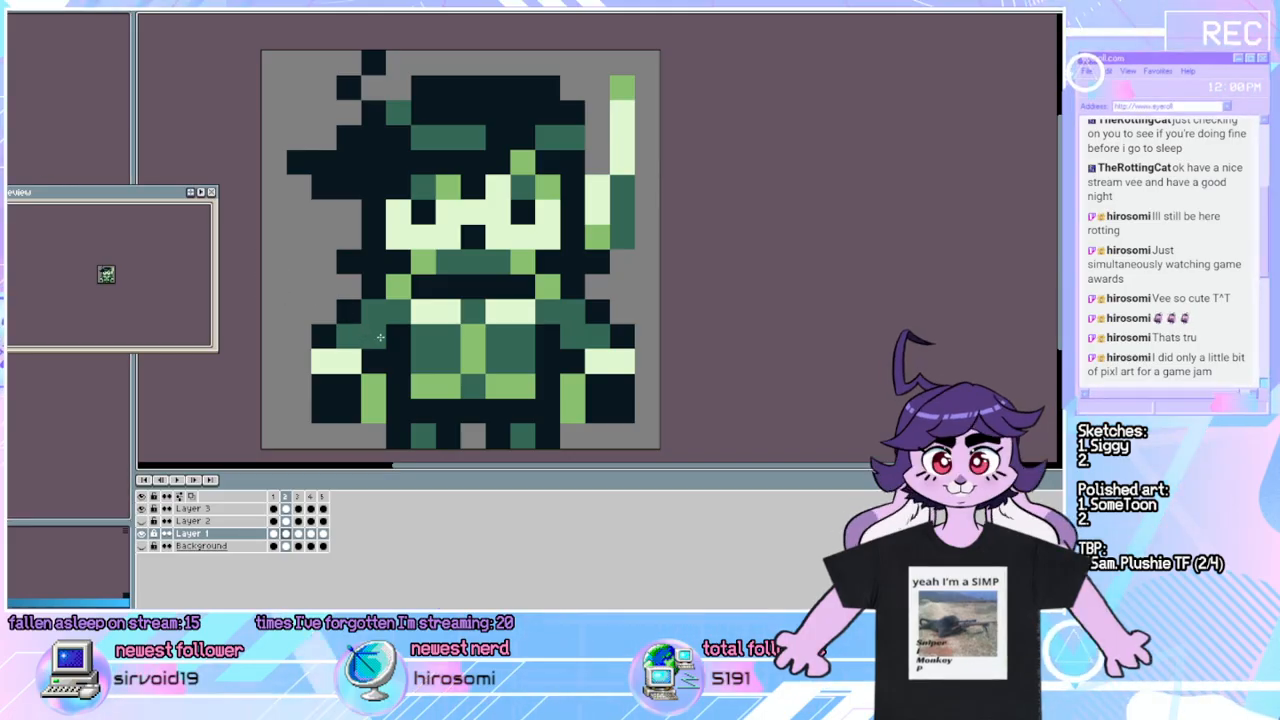
On Layer 3, darken the inner lower pixel of both sleeves in frame 2 and compare it with the other frames.
left_click(223, 508)
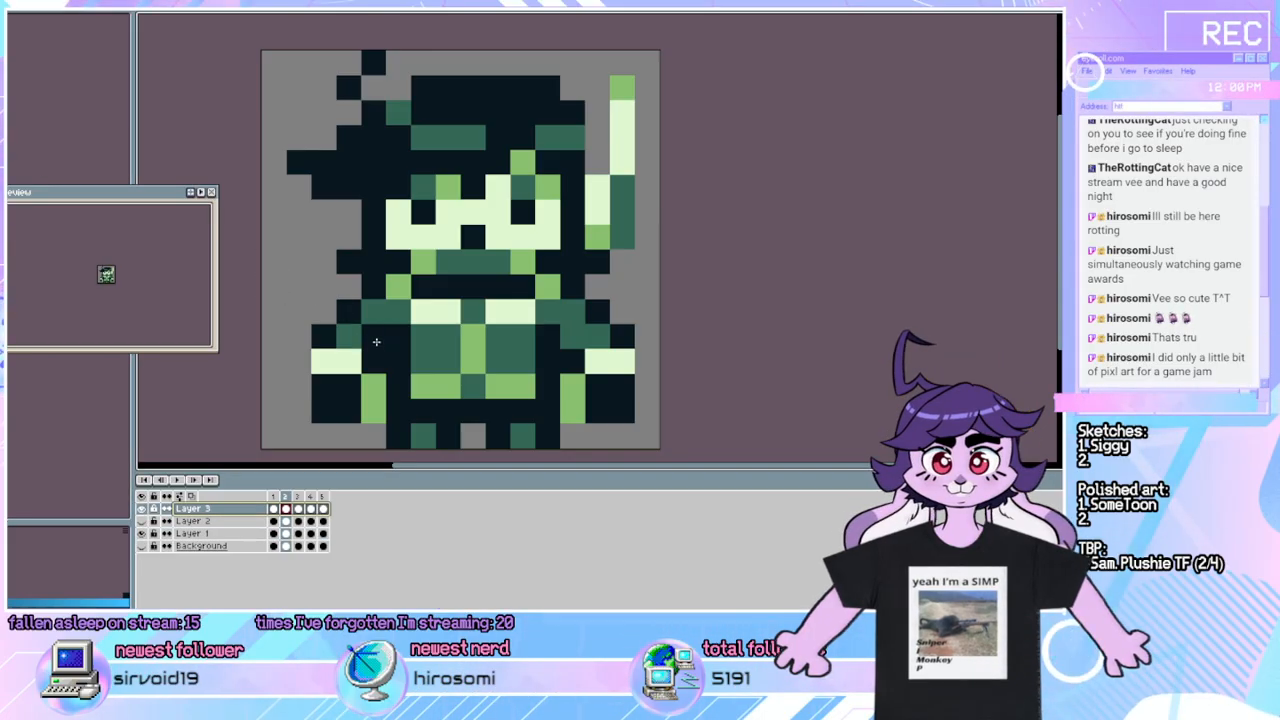
left_click(376, 342)
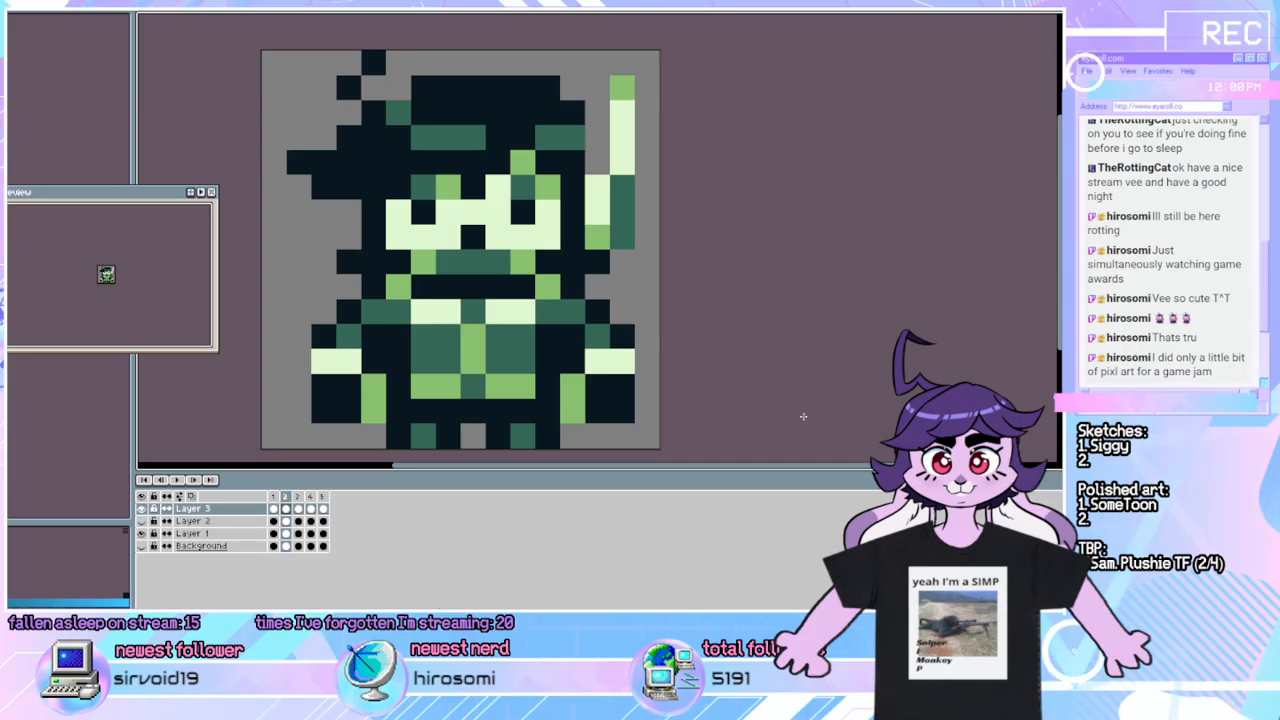
key("Right")
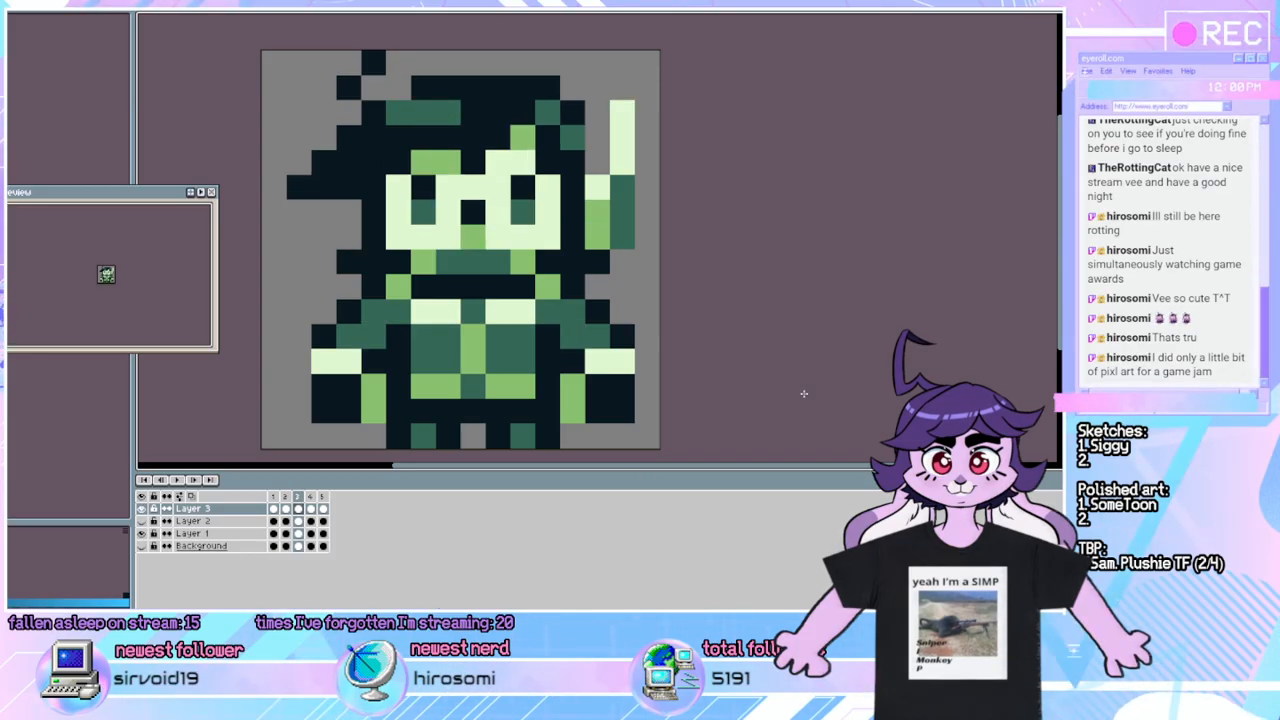
key("Right")
key("Right")
key("Right")
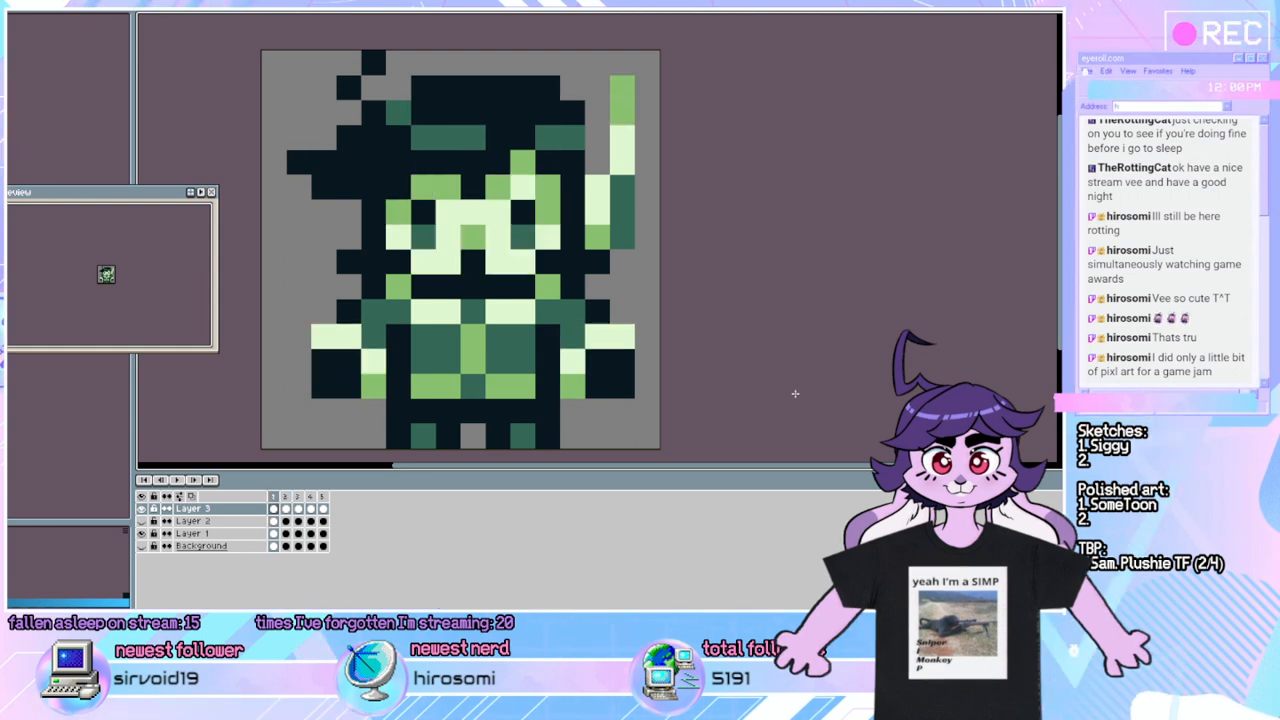
key("Right")
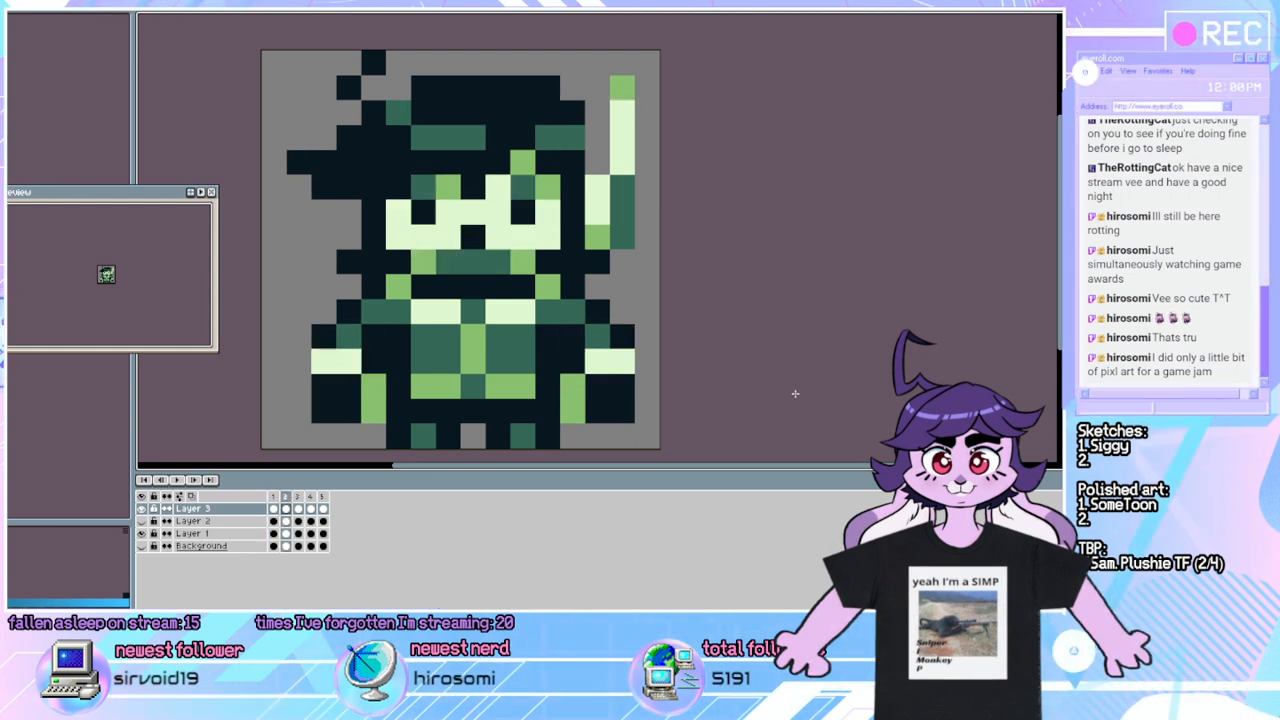
Step through frames 3 to 5 to compare the arm and hand poses, and play back the animation.
key("Right")
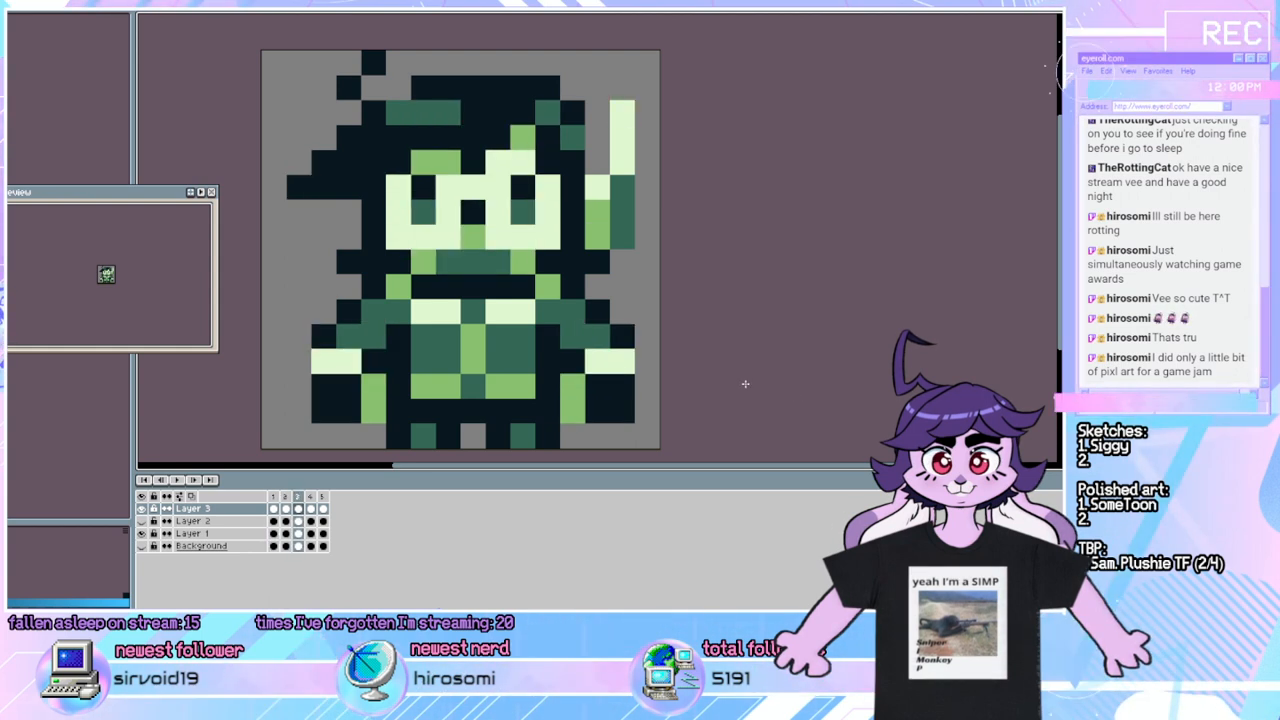
key("Right")
key("Right")
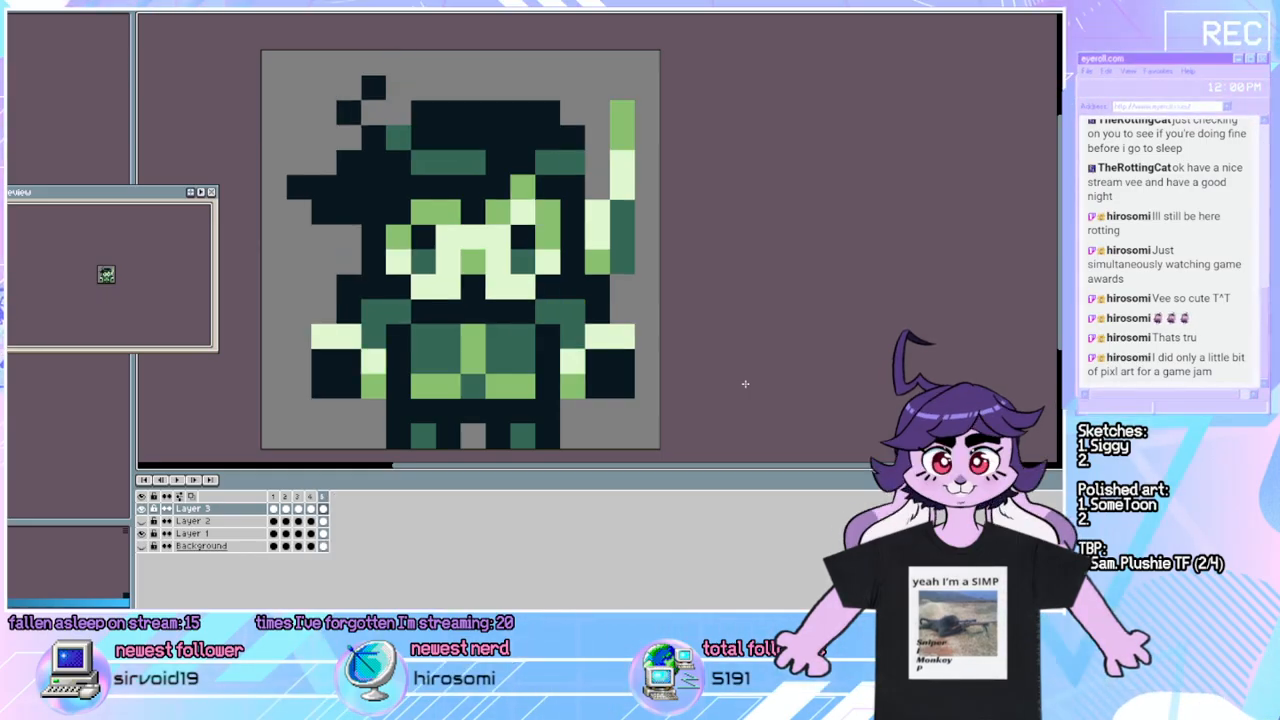
key("Left")
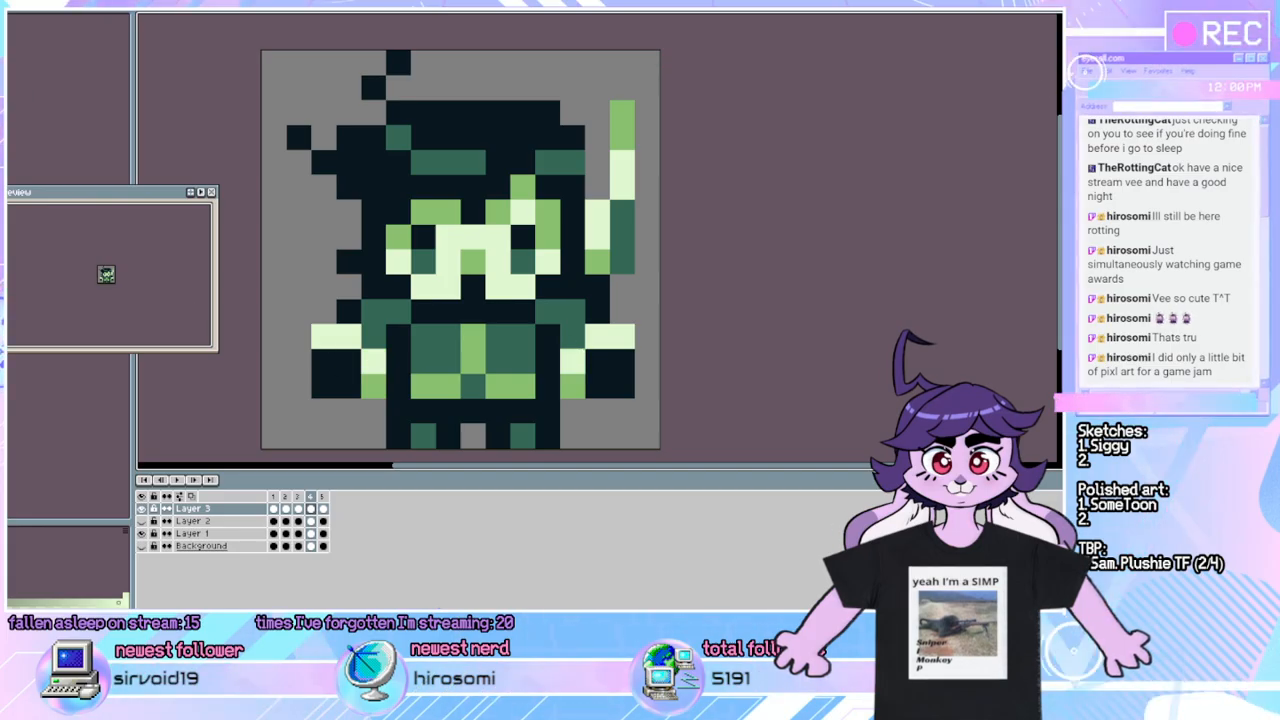
key("Right")
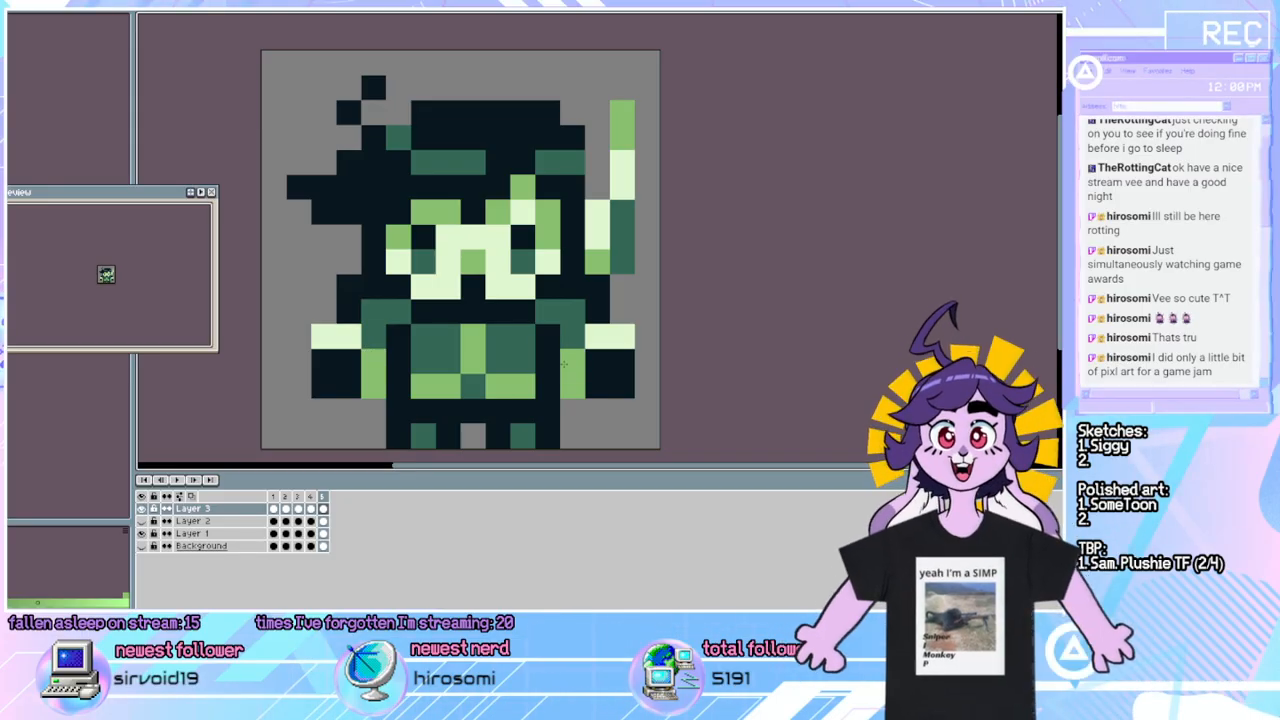
key("Right")
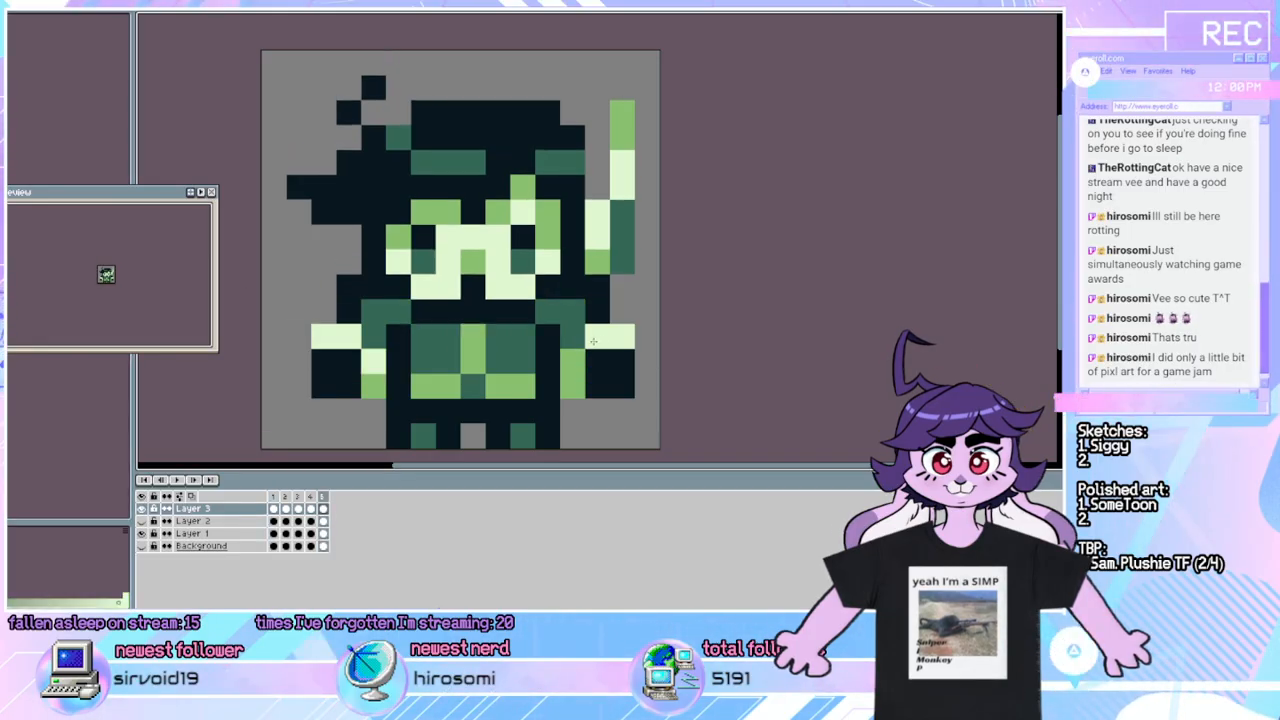
left_click(177, 481)
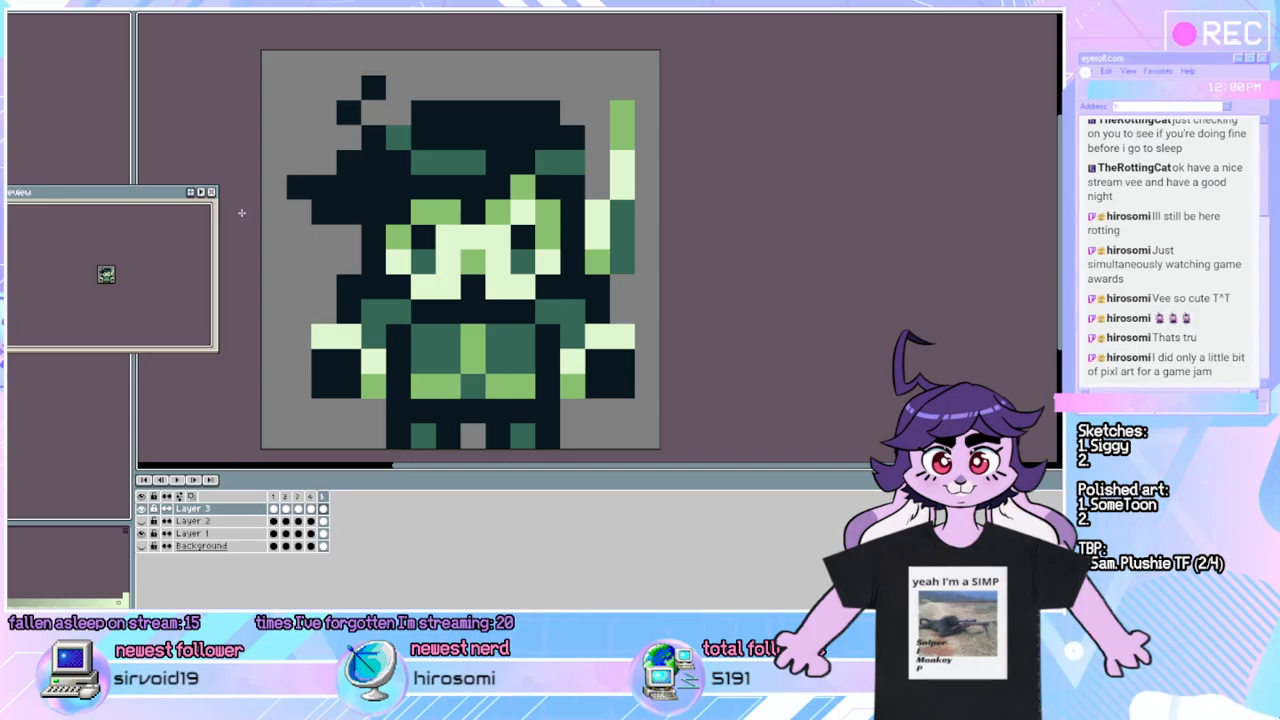
Try raising the pale cuffs by one pixel row in frame 5 with dark green beneath, and preview the animation.
left_click(327, 314)
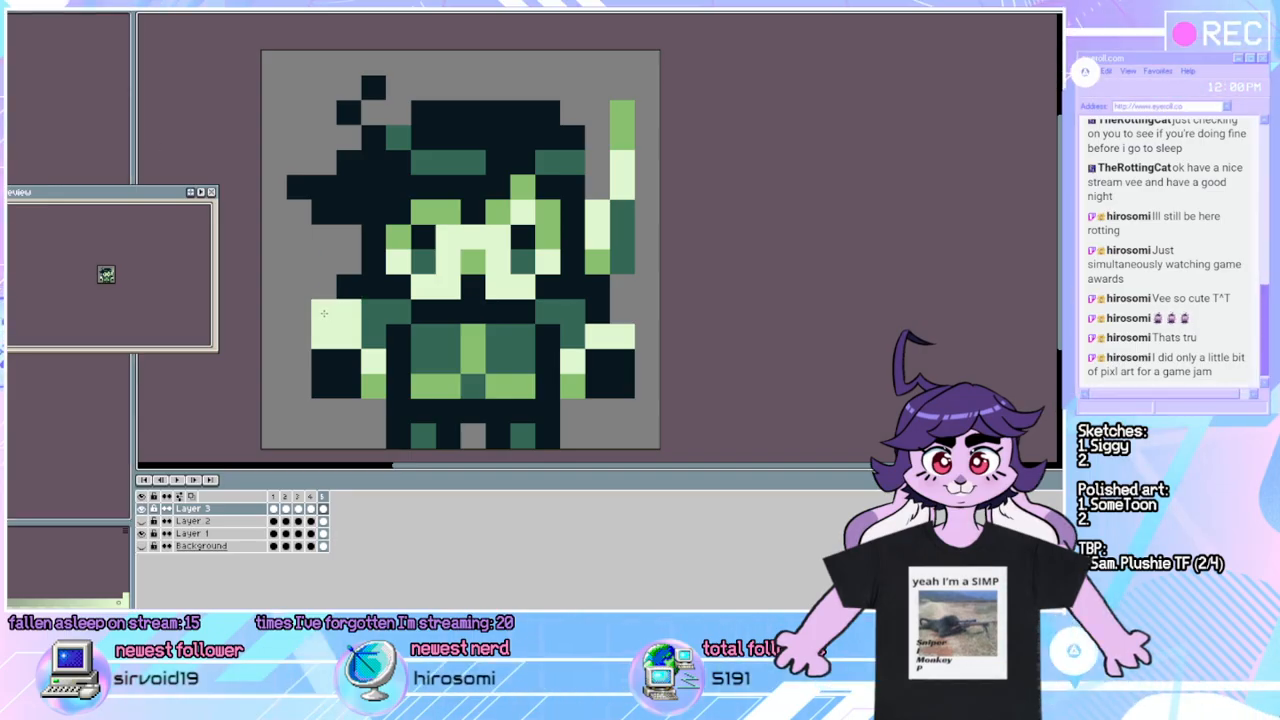
left_click(590, 316)
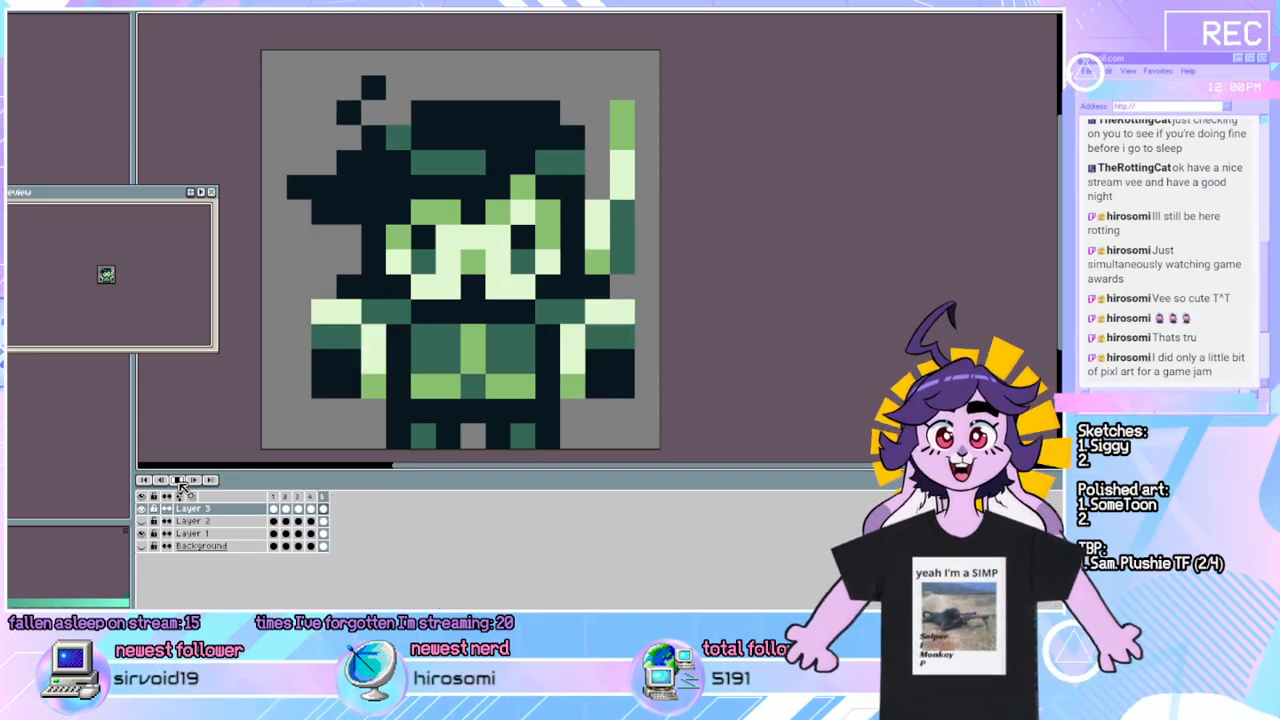
left_click(178, 481)
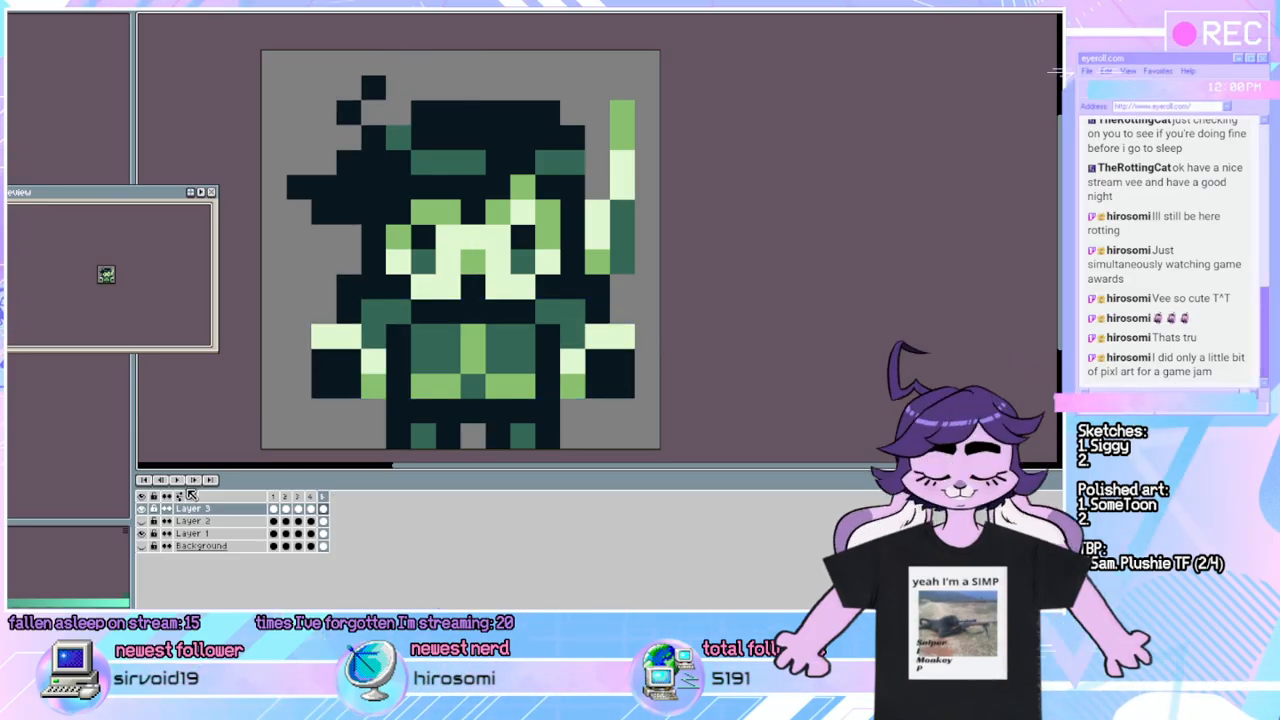
Recolour the inner pixel of both pale cuffs light green in frame 2, and check it against the other frames.
left_click(180, 481)
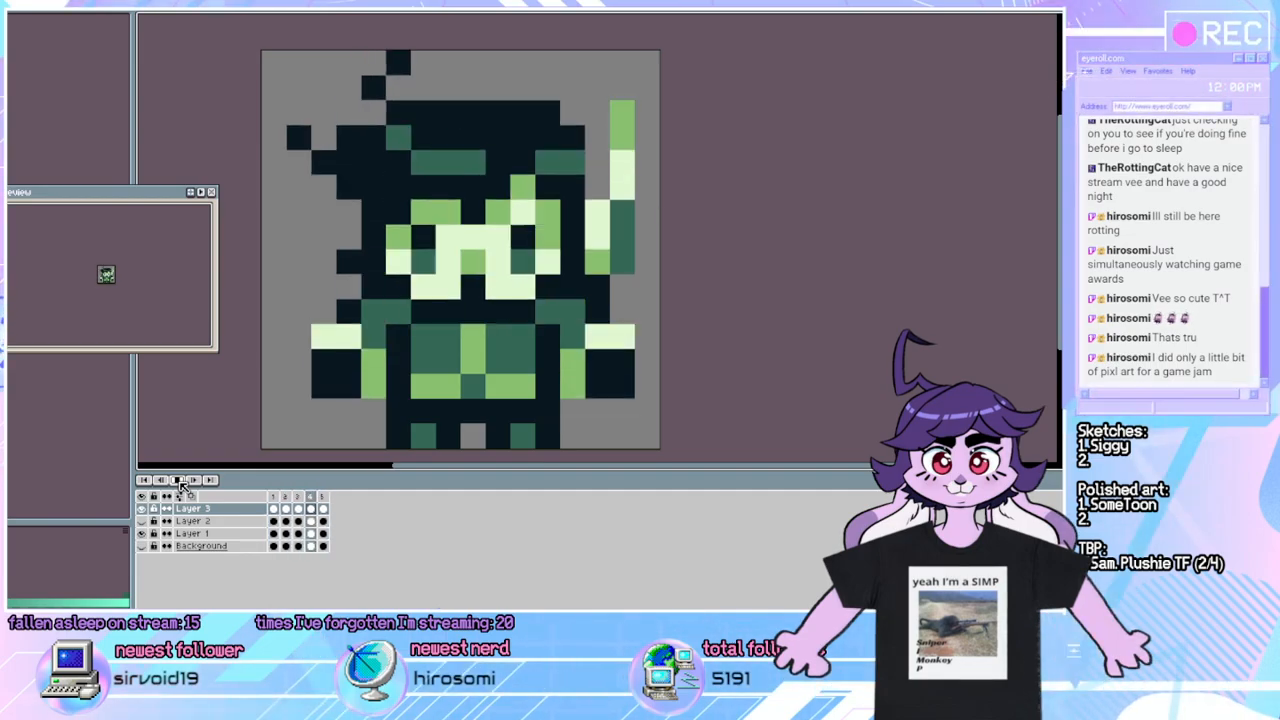
left_click(180, 481)
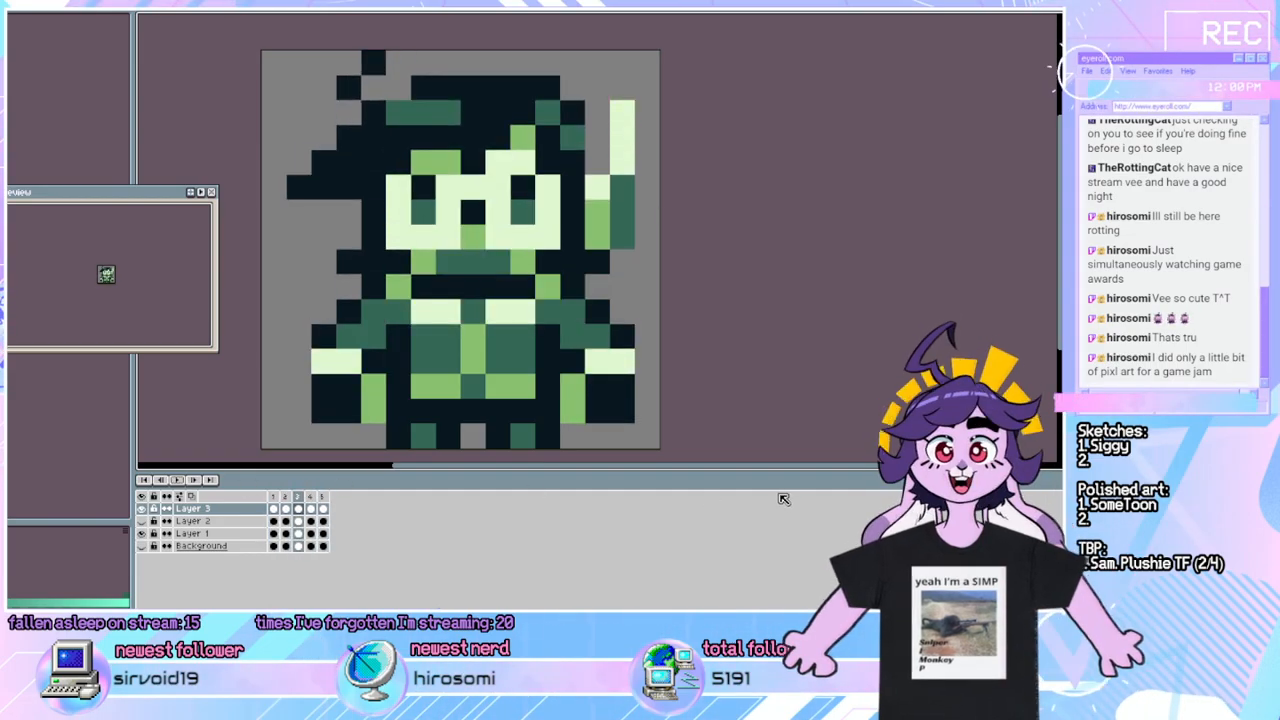
key("Left")
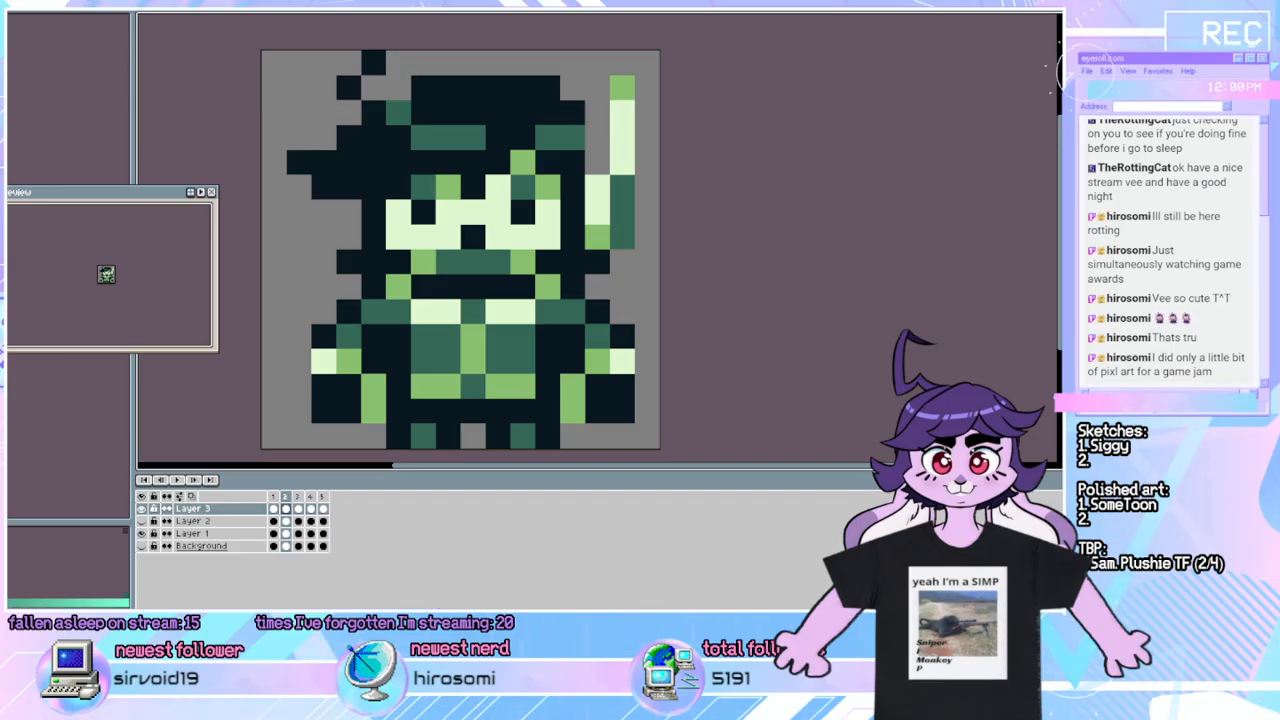
key("Right")
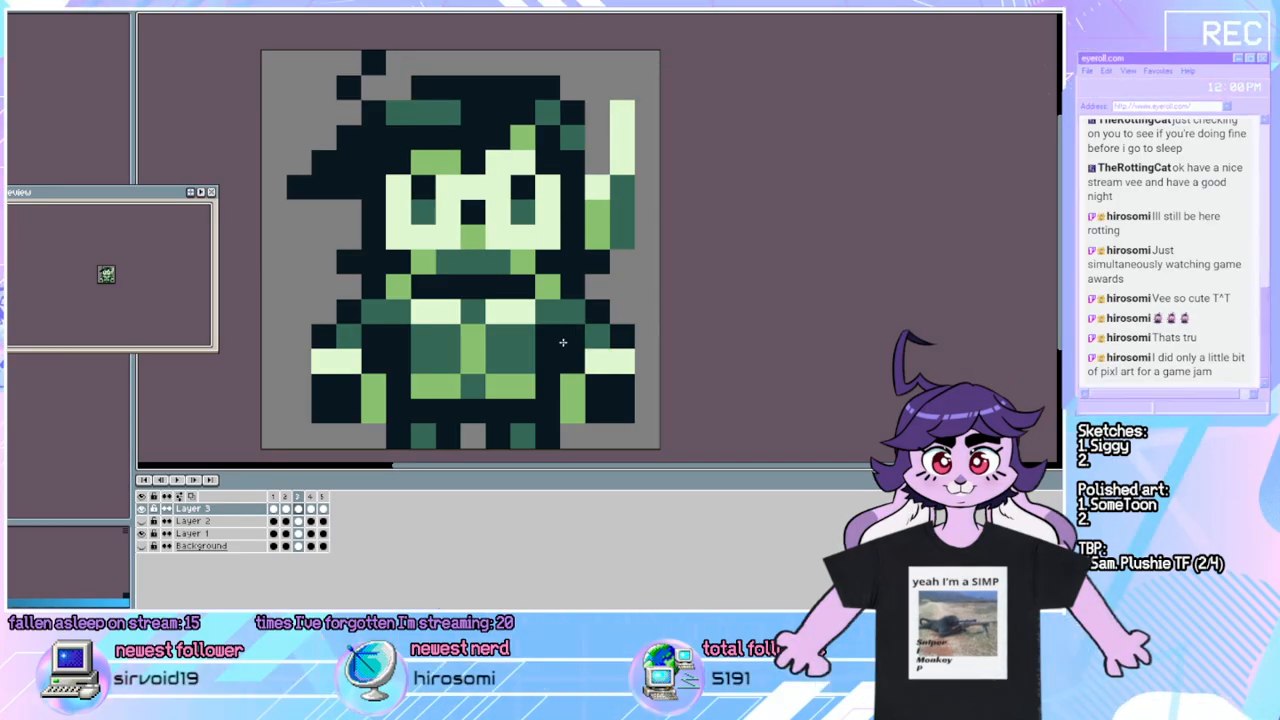
key("Right")
key("Right")
key("Right")
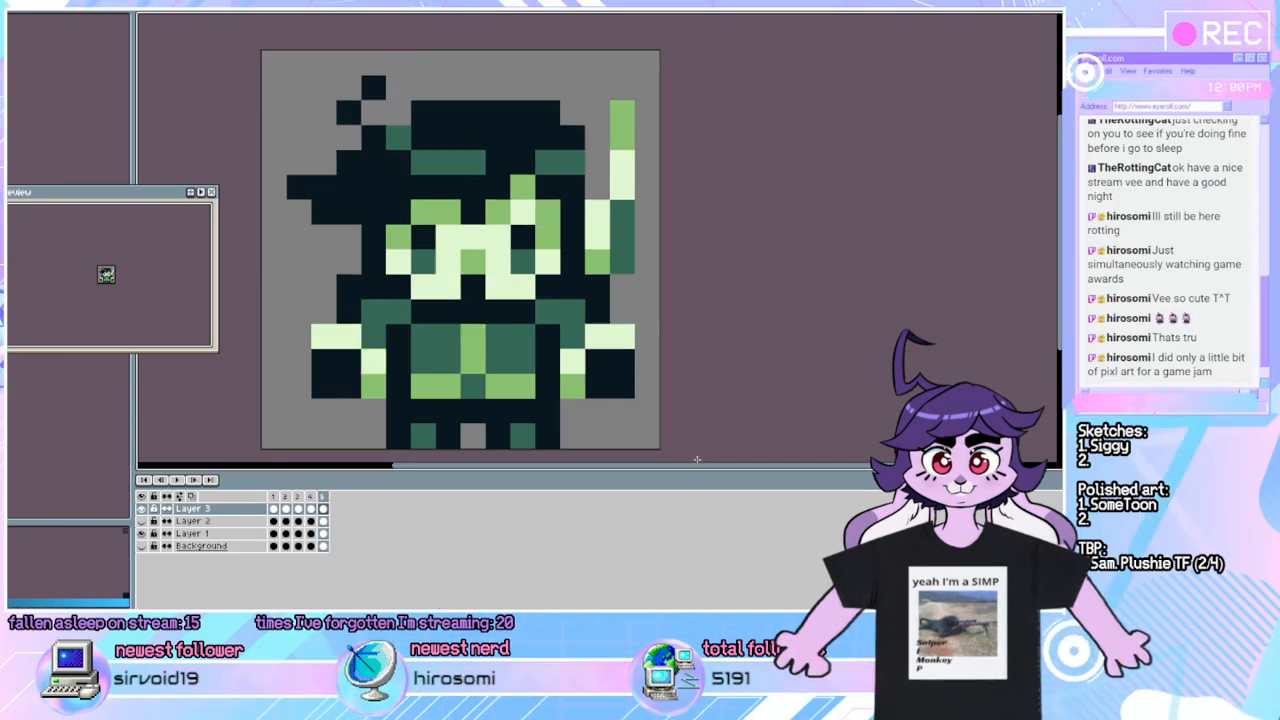
key("Left")
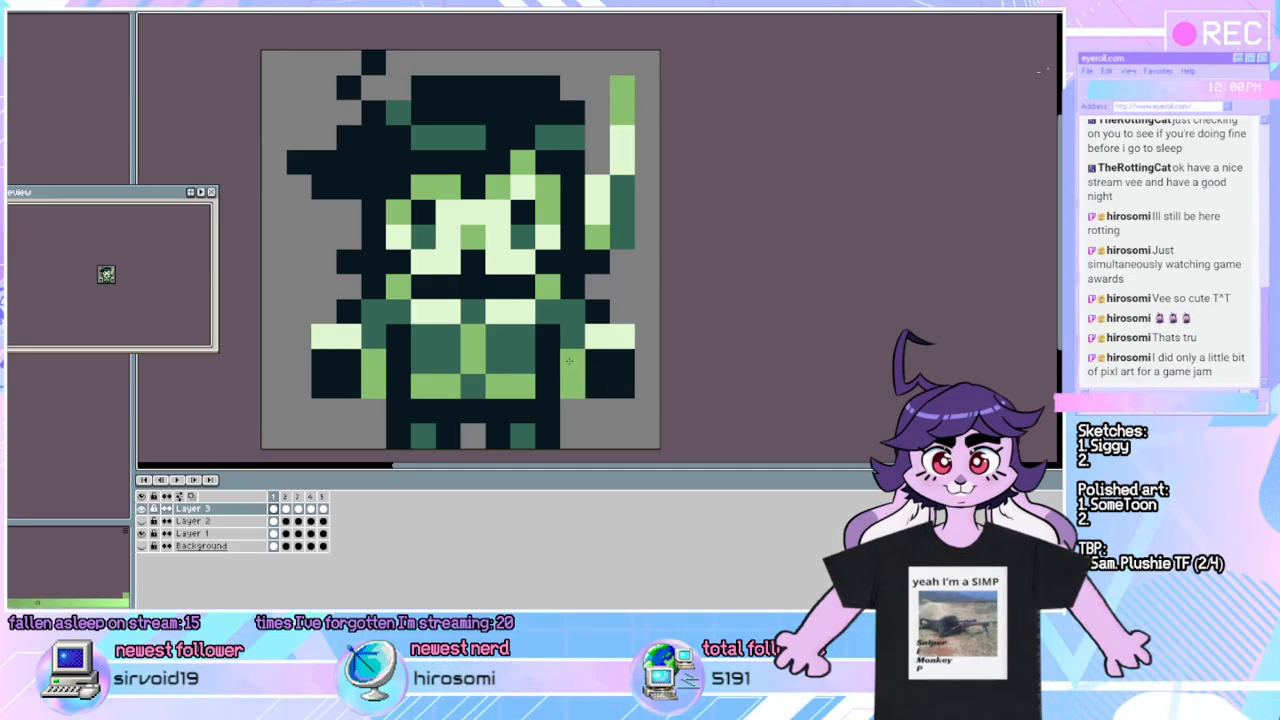
Shade the lowest inner pixel of each hand dark green in frames 2 and 3.
left_click(179, 481)
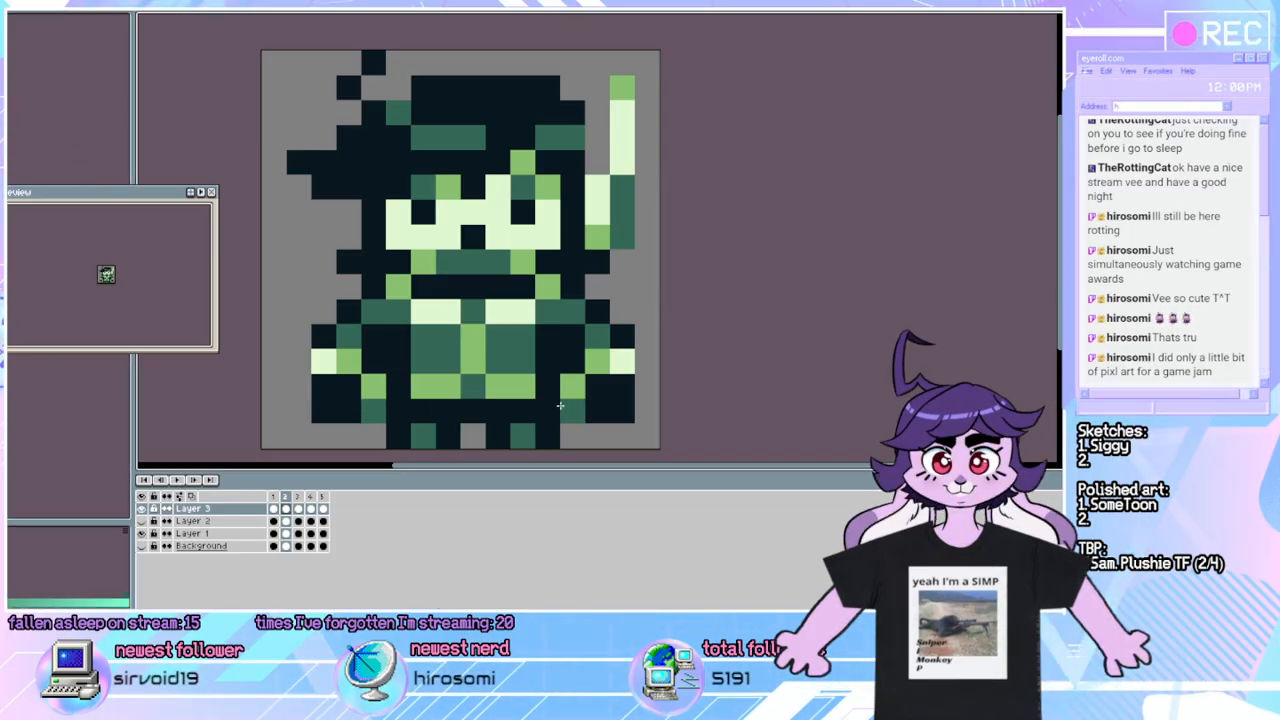
left_click(600, 438)
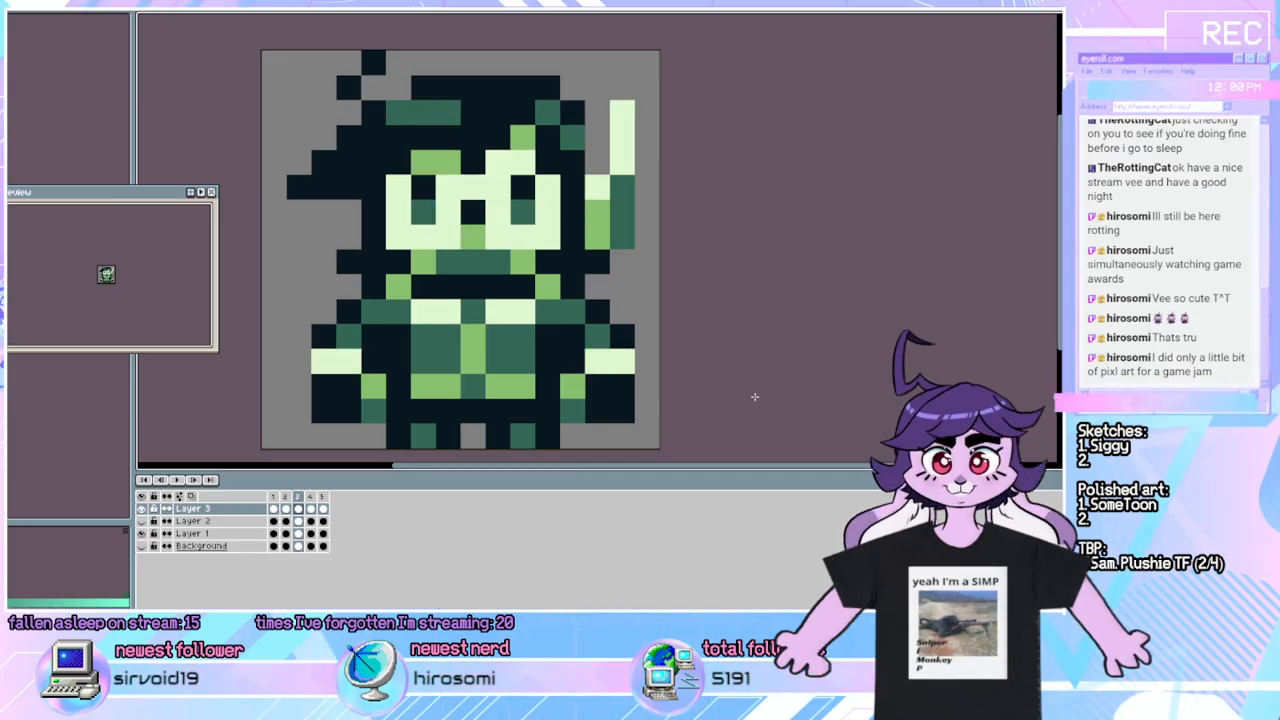
Paint a row of dark green shading pixels beneath both hands in frame 4 and compare with frame 3.
key("Right")
left_click(547, 410)
left_click(473, 410)
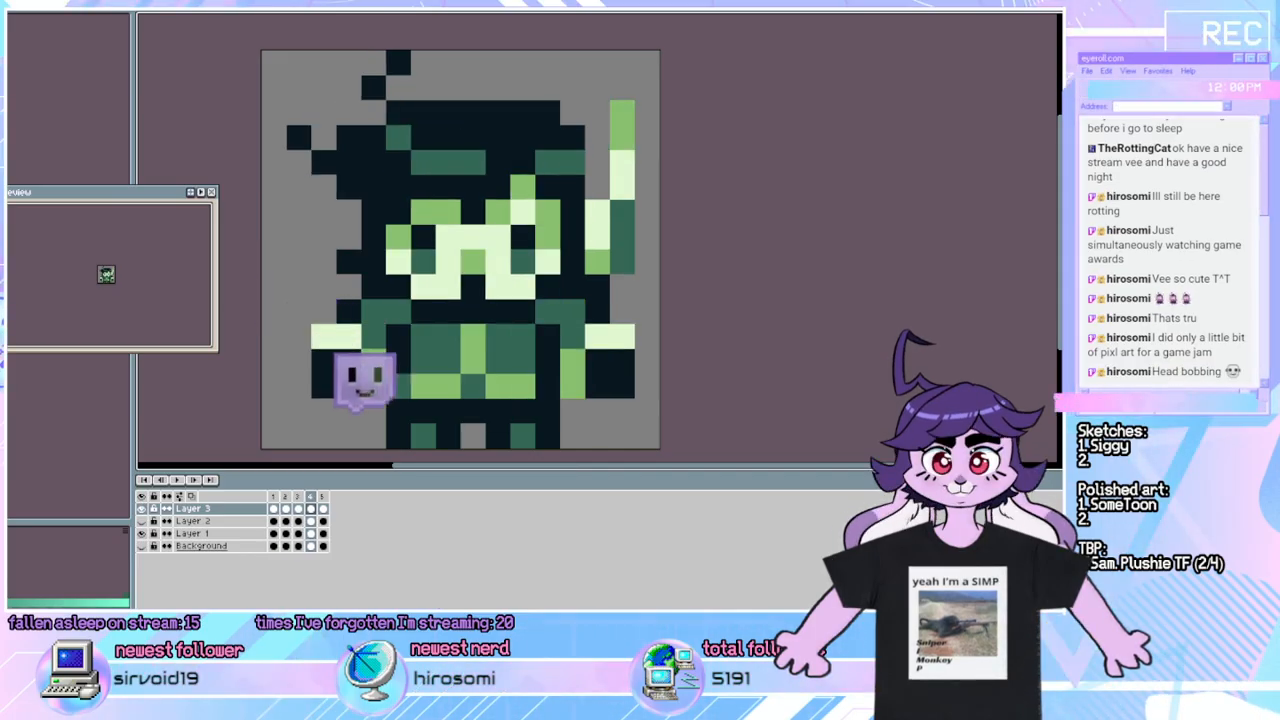
left_click(398, 410)
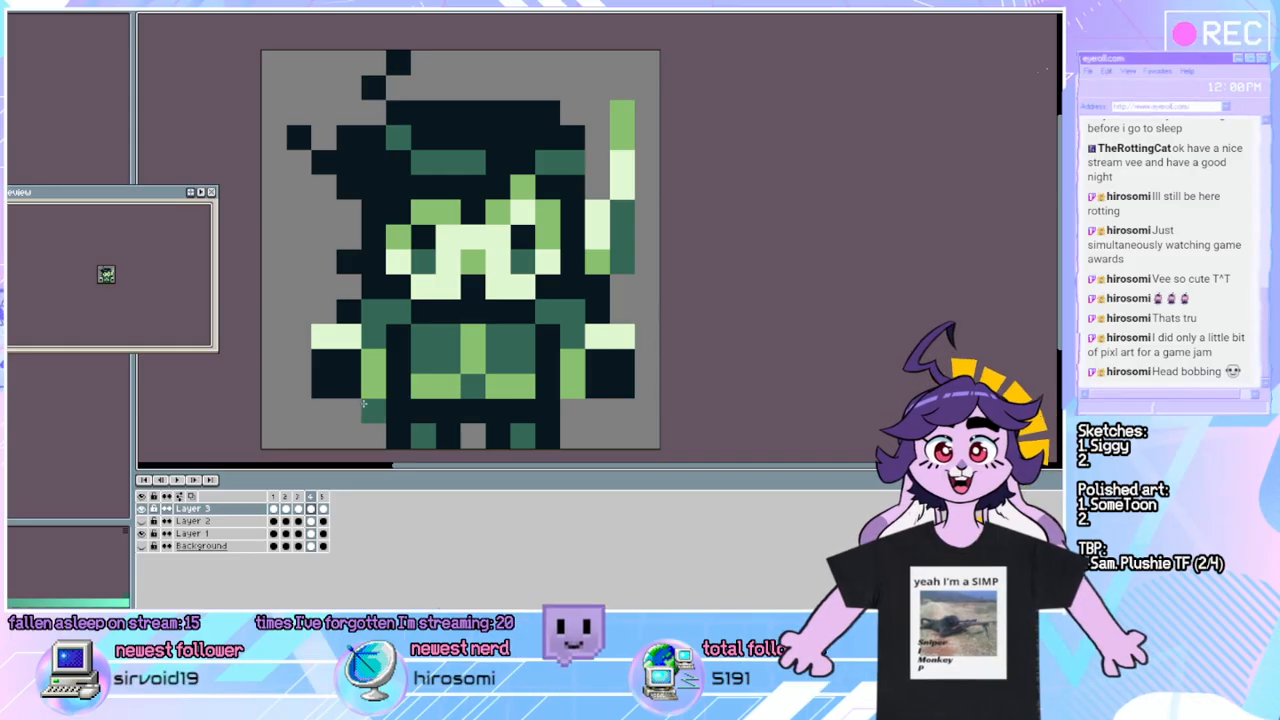
left_click(324, 410)
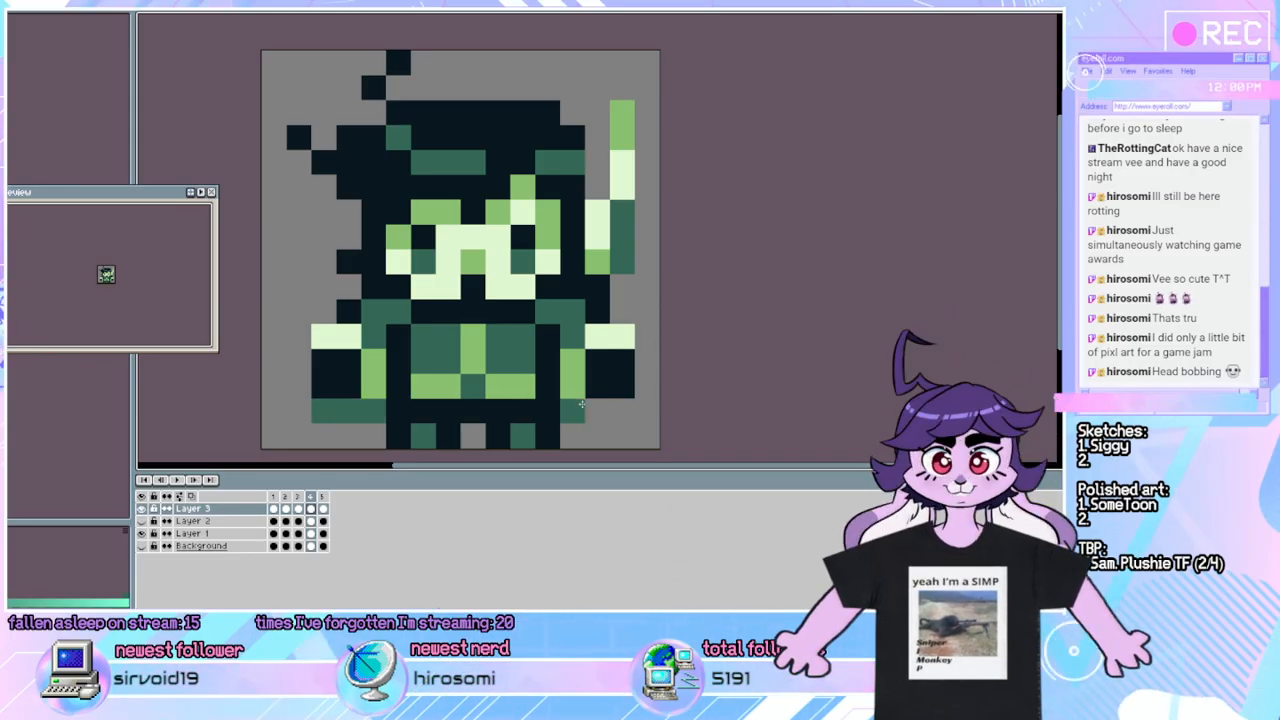
left_click_drag(586, 405, 577, 406)
key("Left")
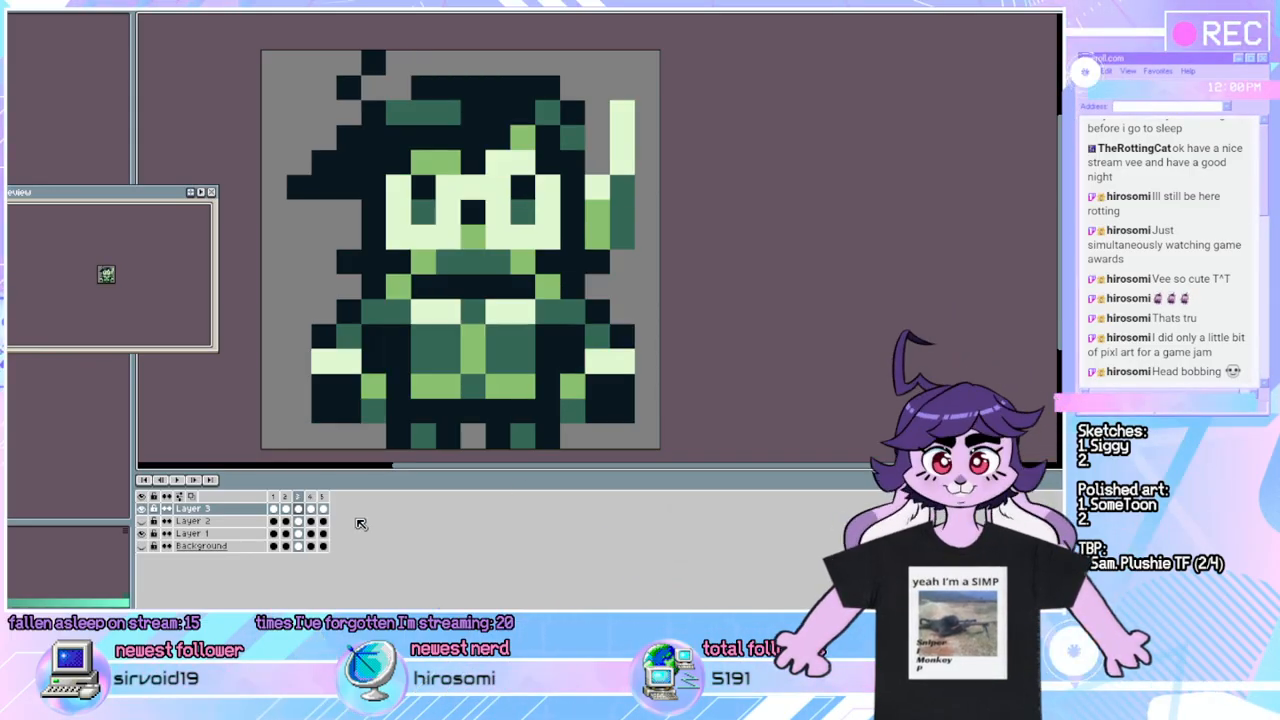
Paint a two-pixel shading strip beneath each hand in frame 5, trying dark green and light green.
key("Right")
key("Right")
left_click(181, 481)
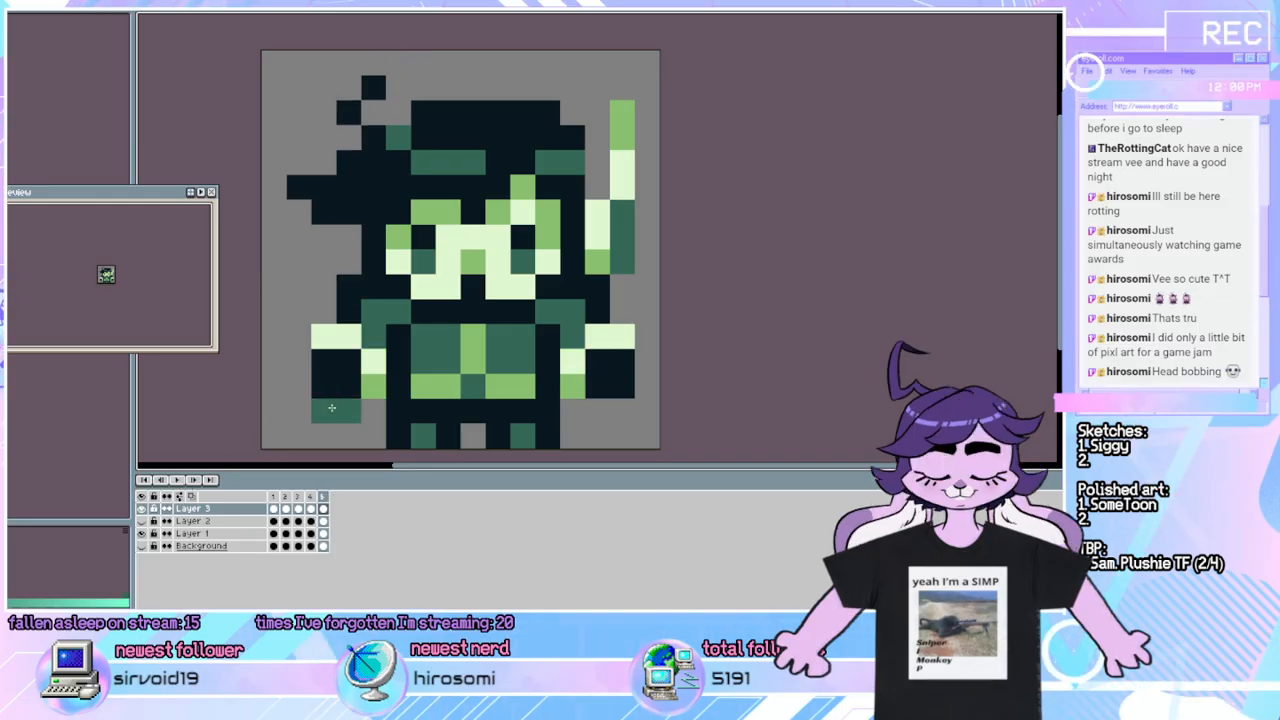
left_click_drag(355, 407, 367, 406)
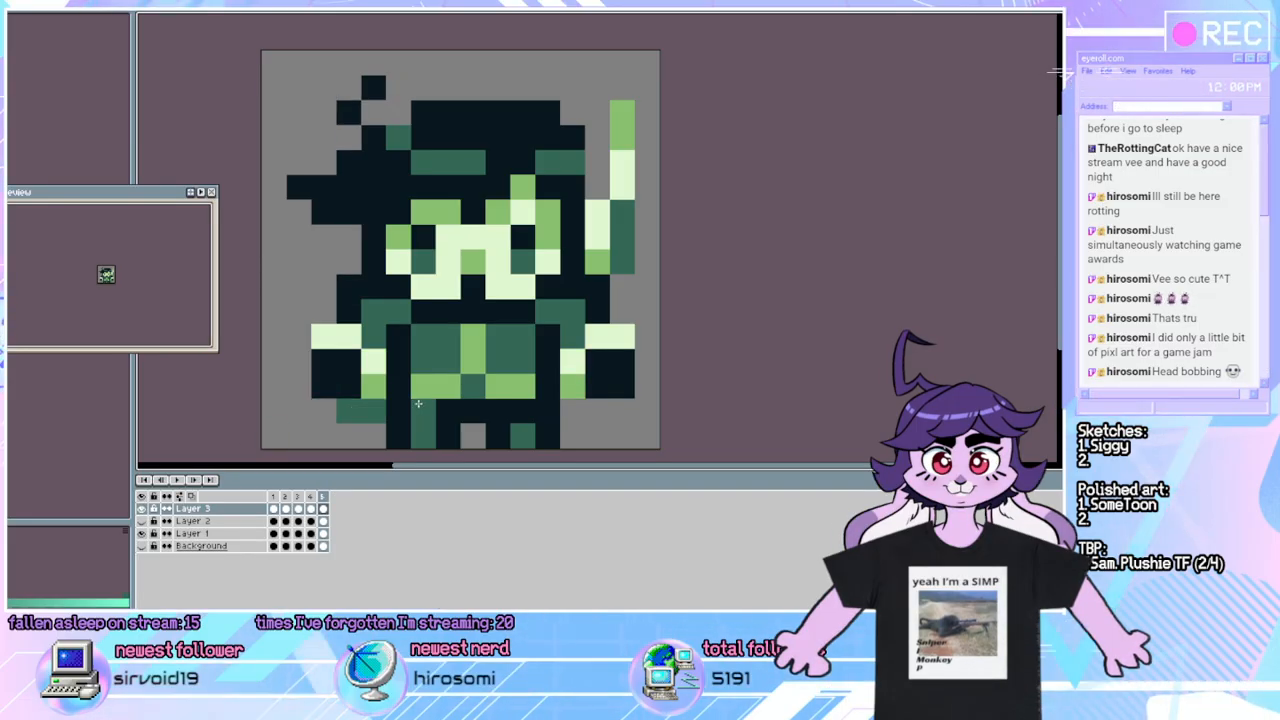
left_click_drag(565, 404, 597, 404)
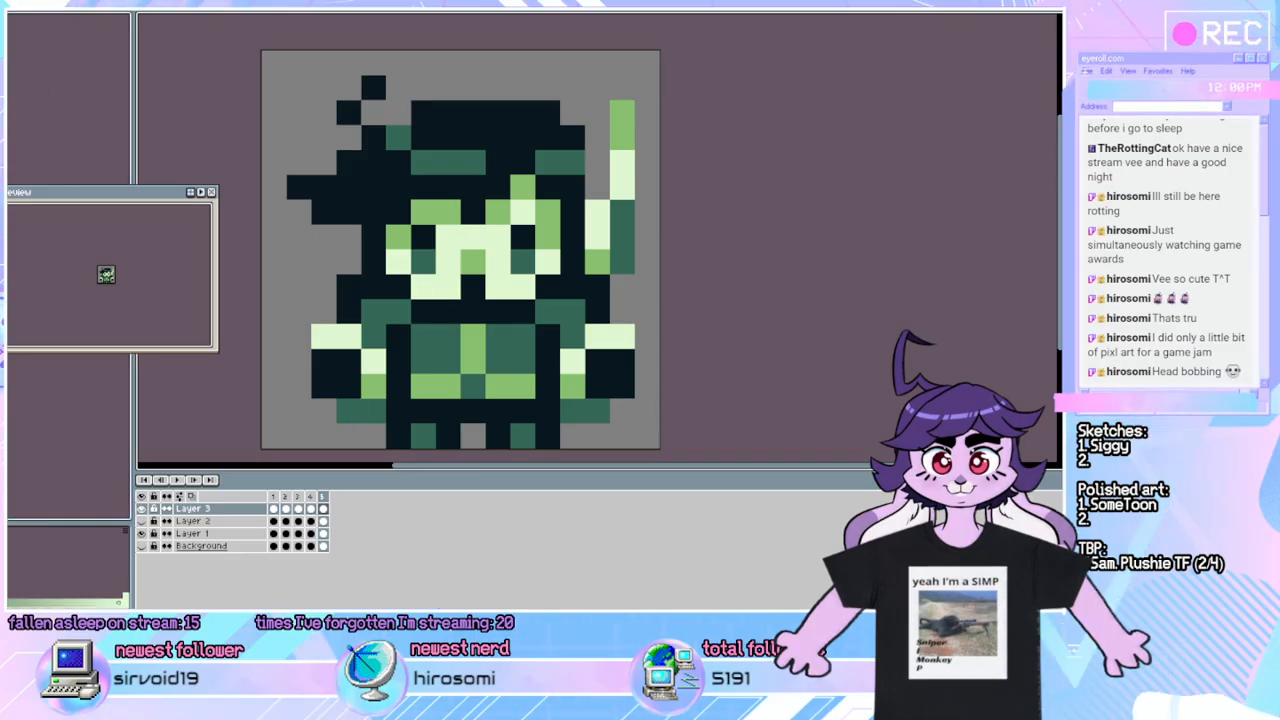
left_click_drag(376, 416, 410, 415)
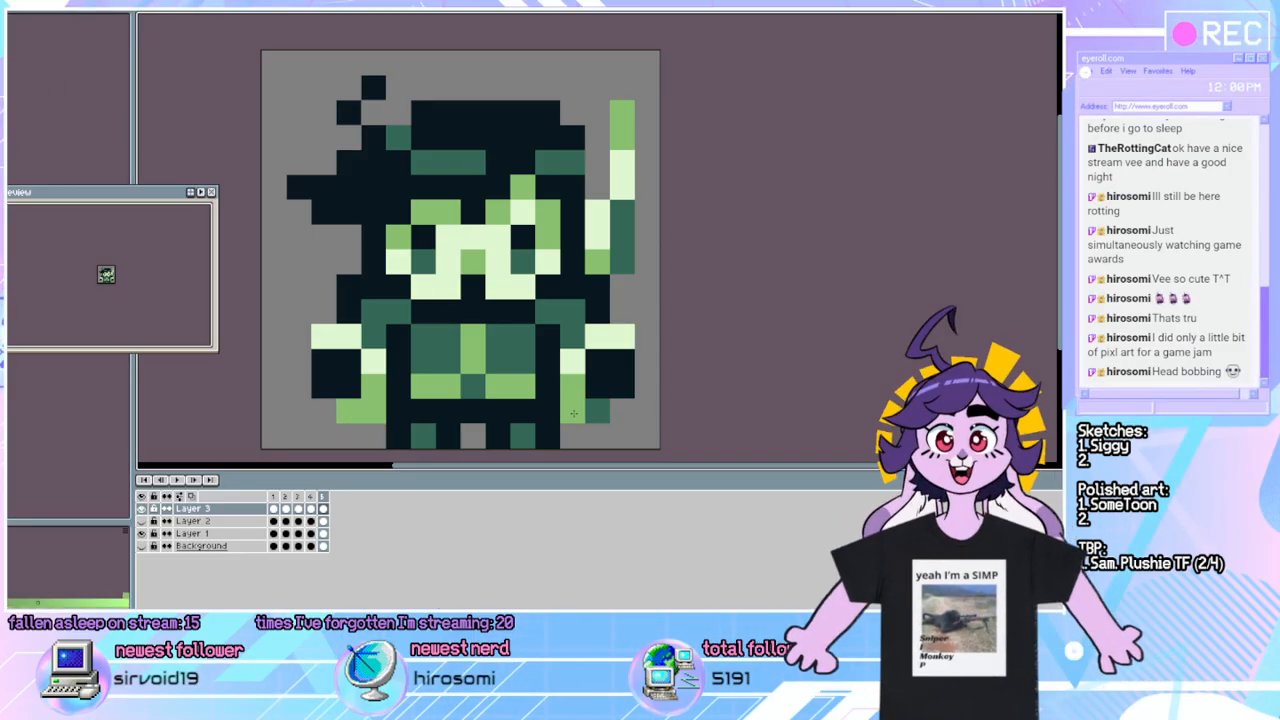
Undo the added shading on and beneath the hands in frames 3 to 5, and play back the animation.
key("Return")
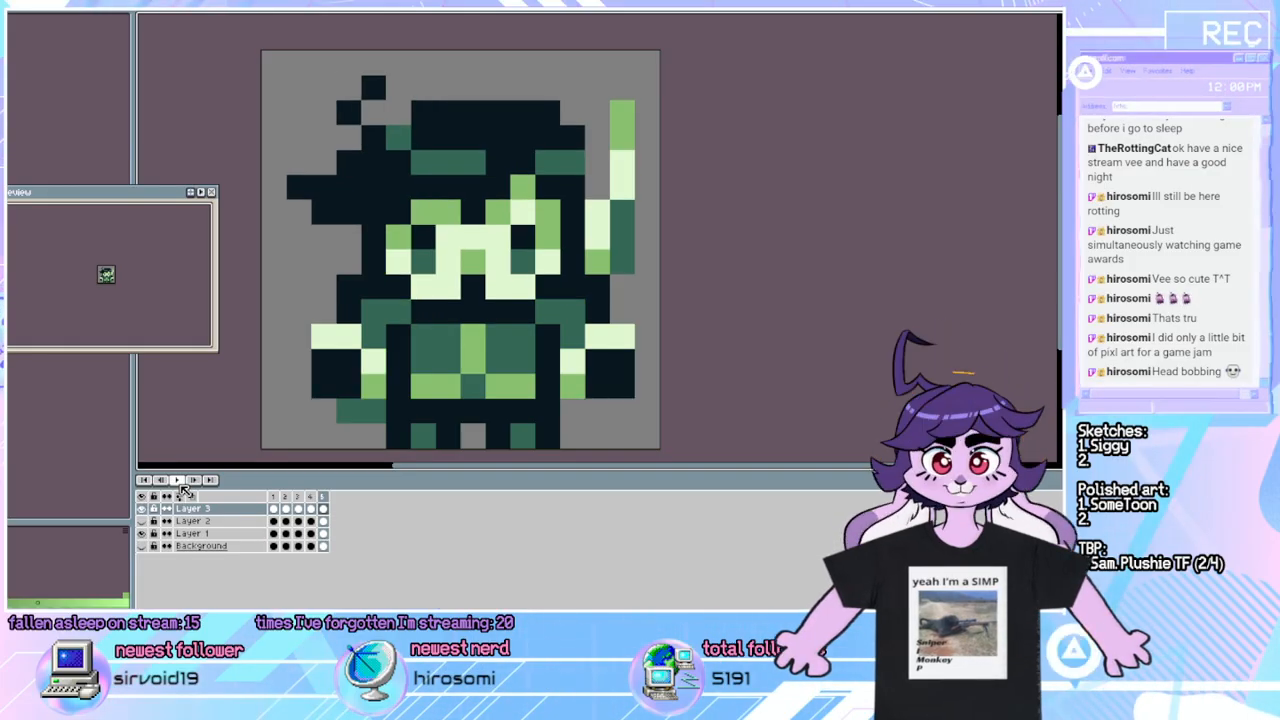
left_click(180, 482)
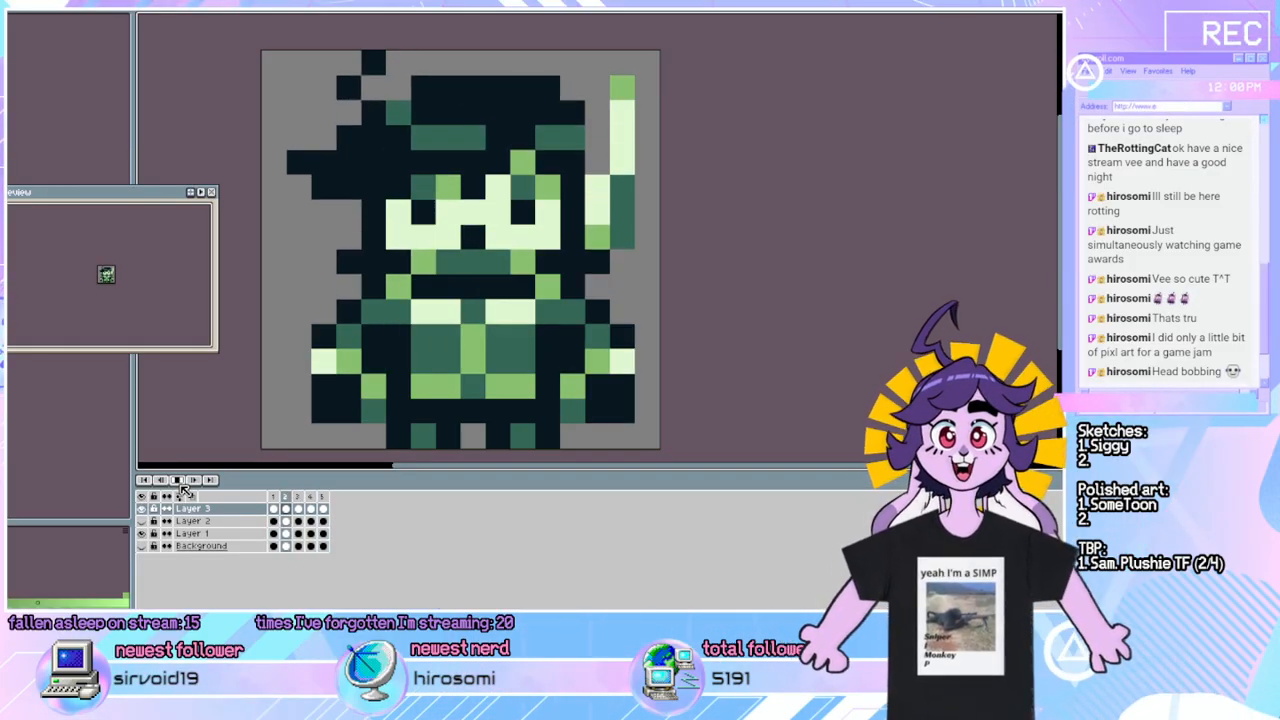
left_click(180, 483)
key("Left")
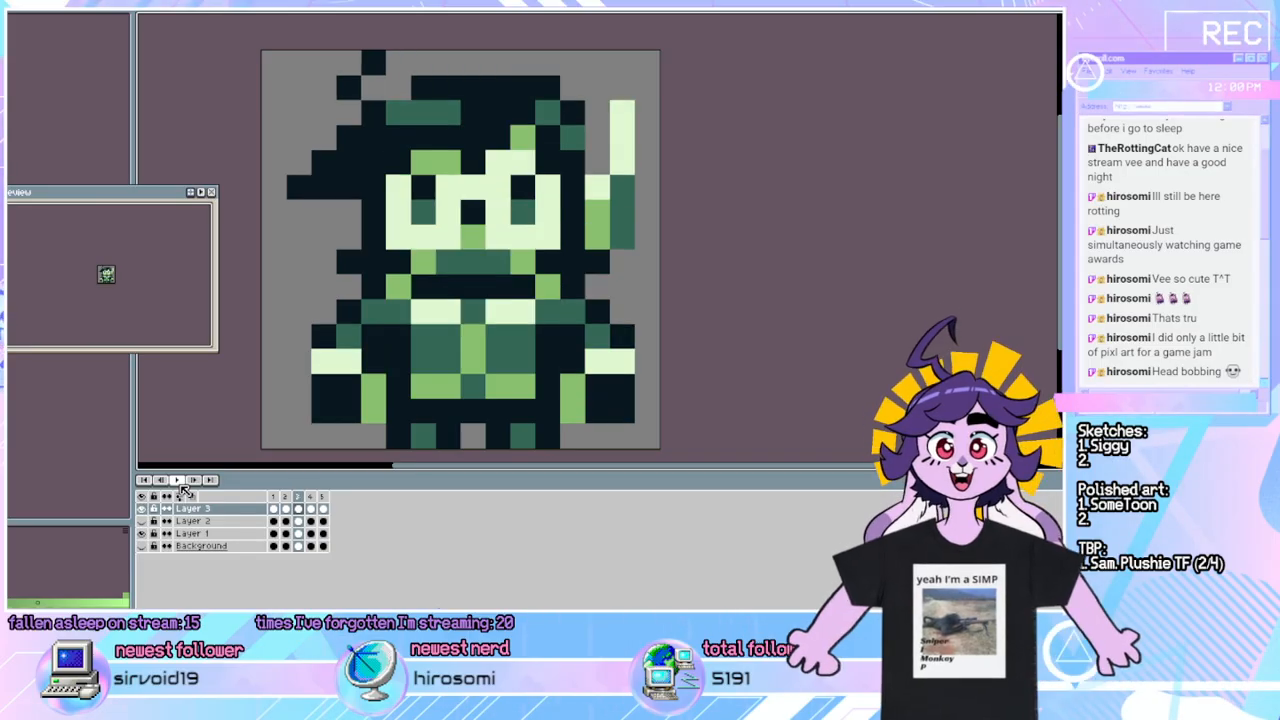
left_click(180, 482)
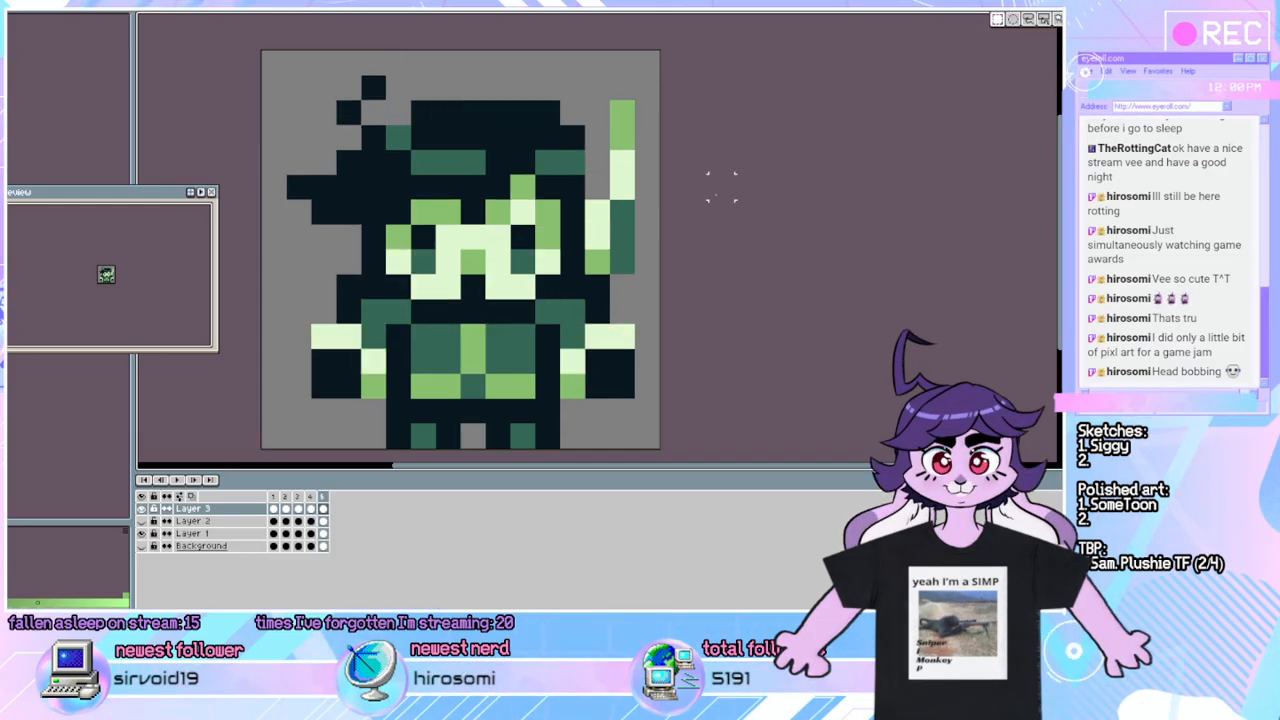
Move the head and upper body area on Layer 1 down one pixel in frame 4 and play back the animation.
key("Return")
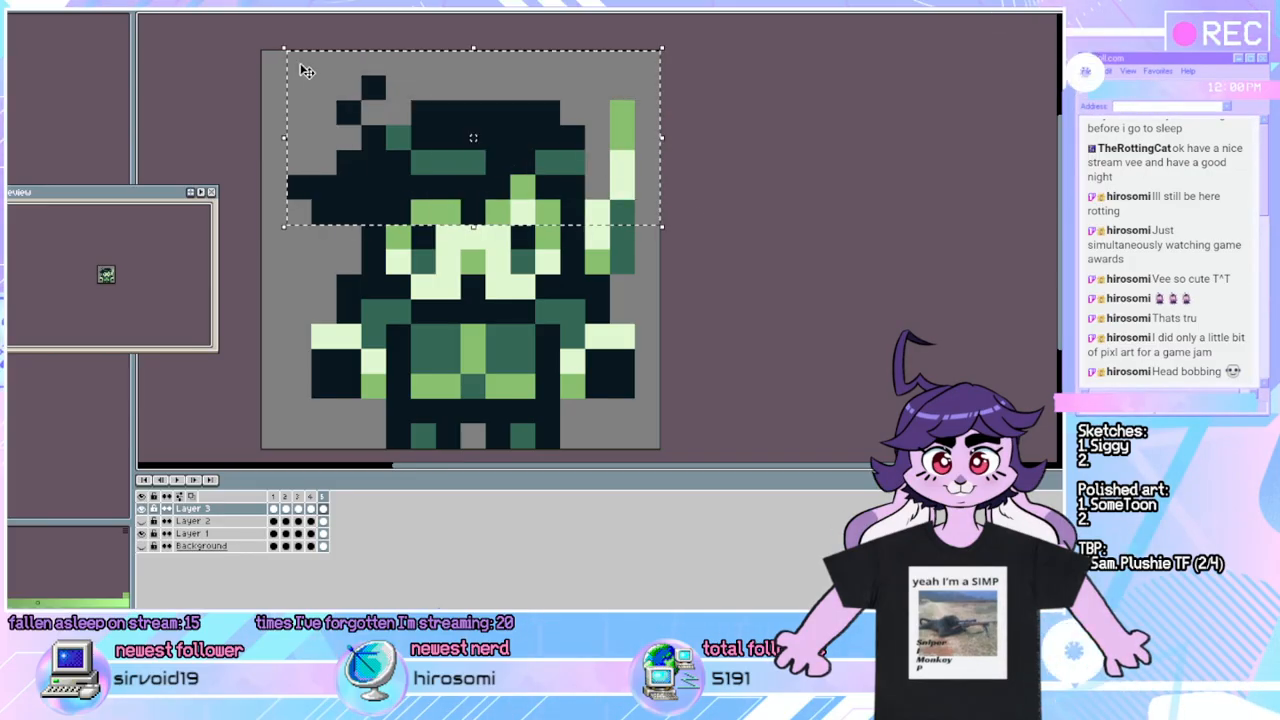
key("Return")
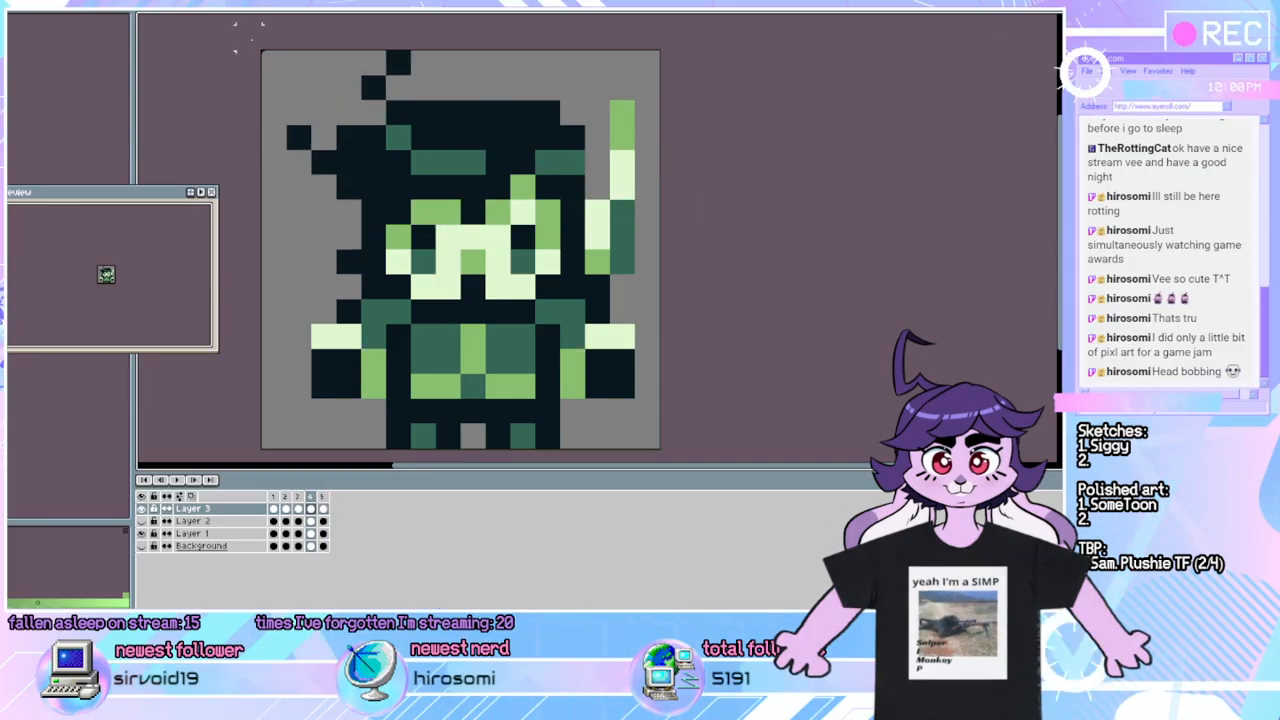
key("Return")
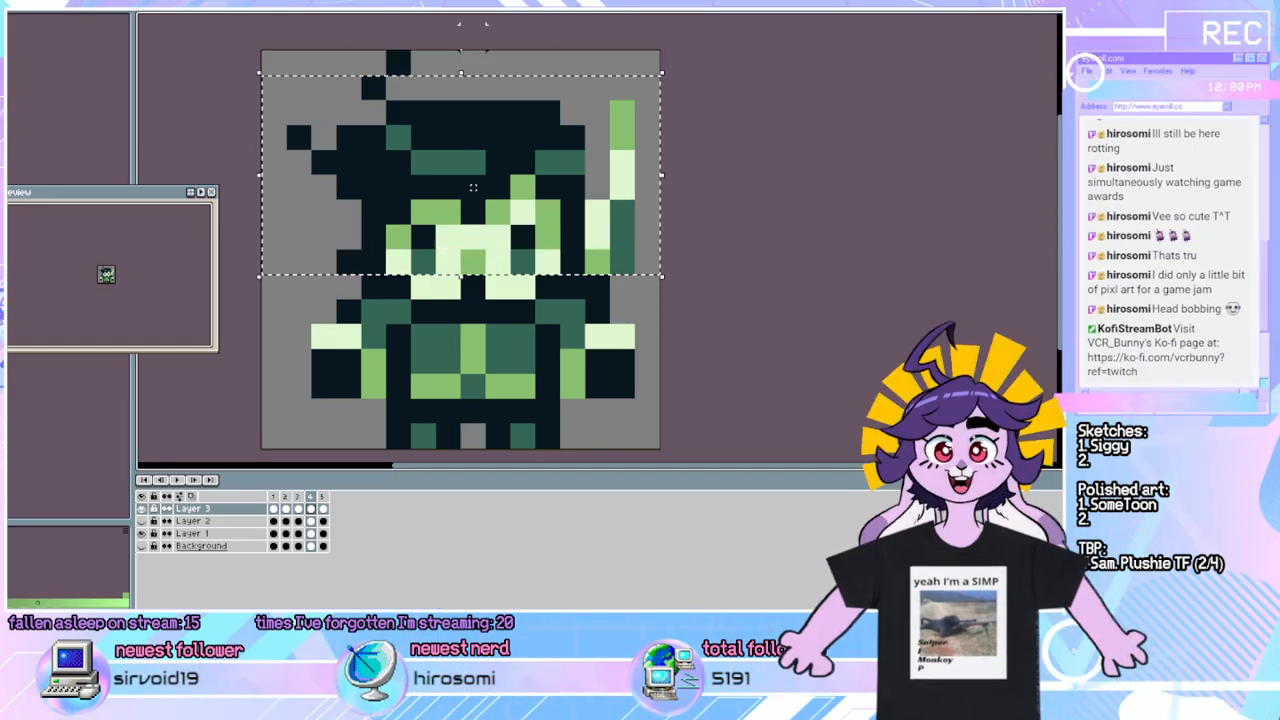
left_click(322, 510)
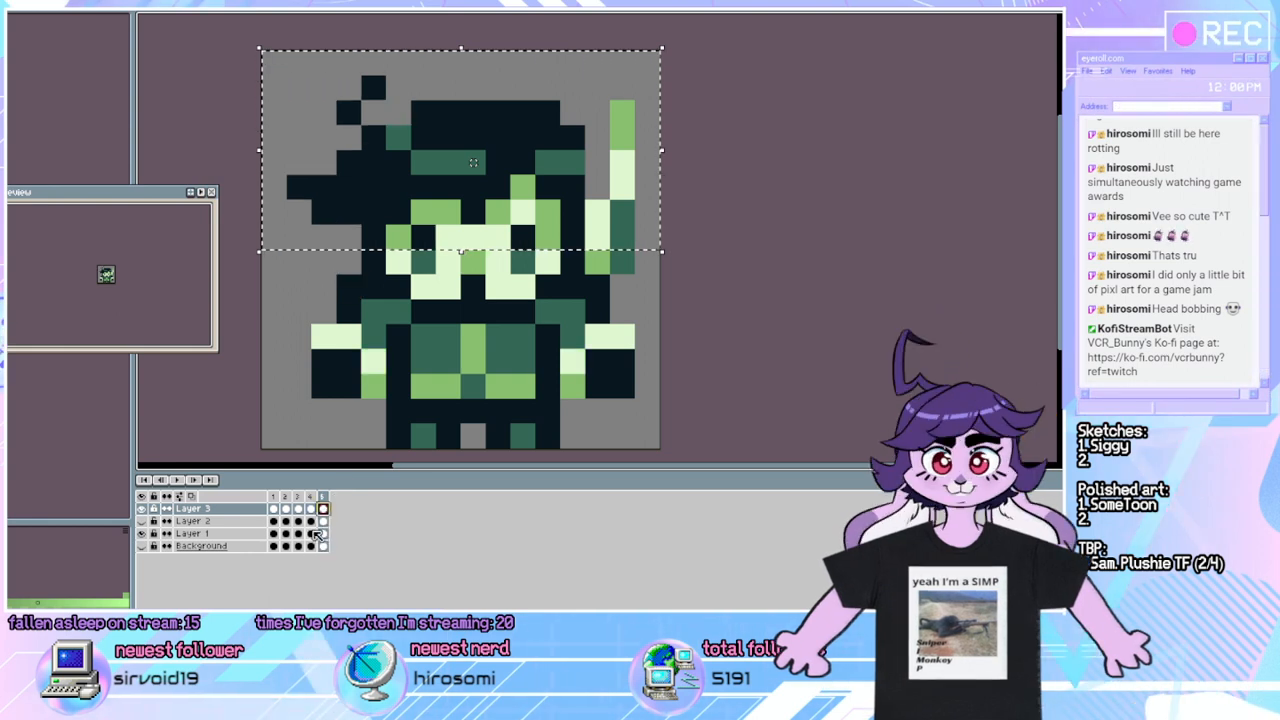
left_click(324, 545)
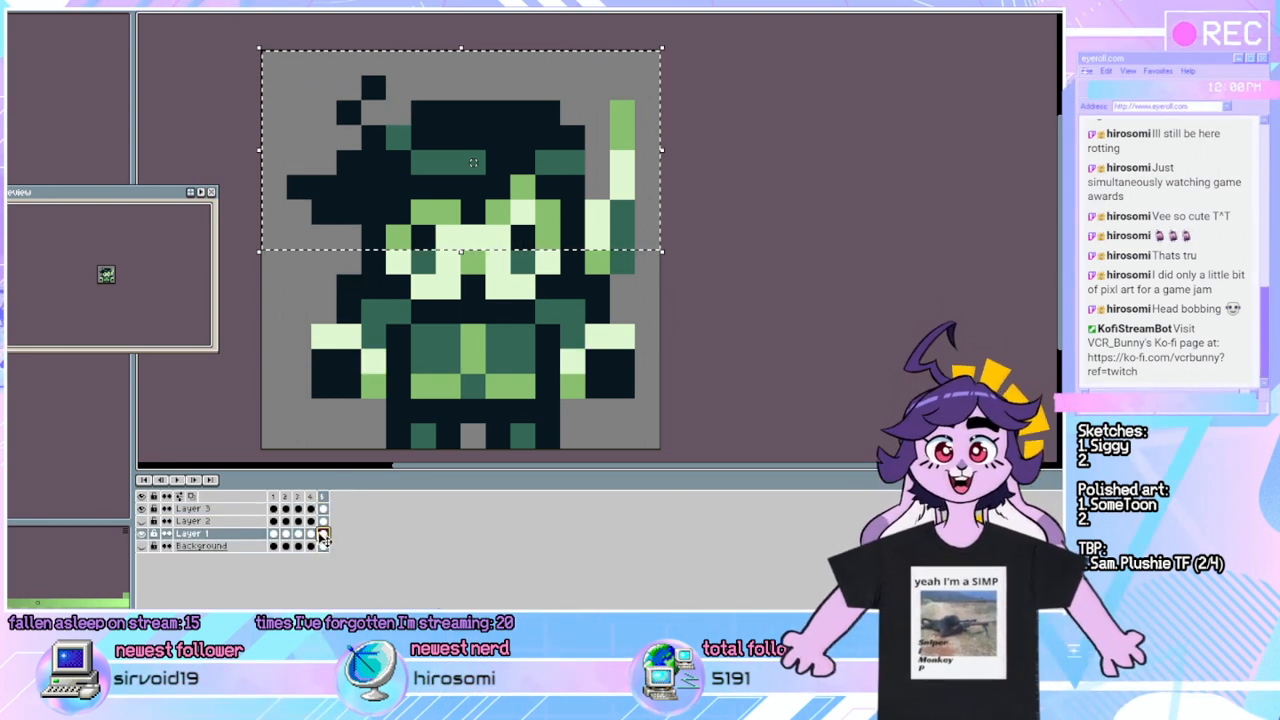
left_click(310, 533)
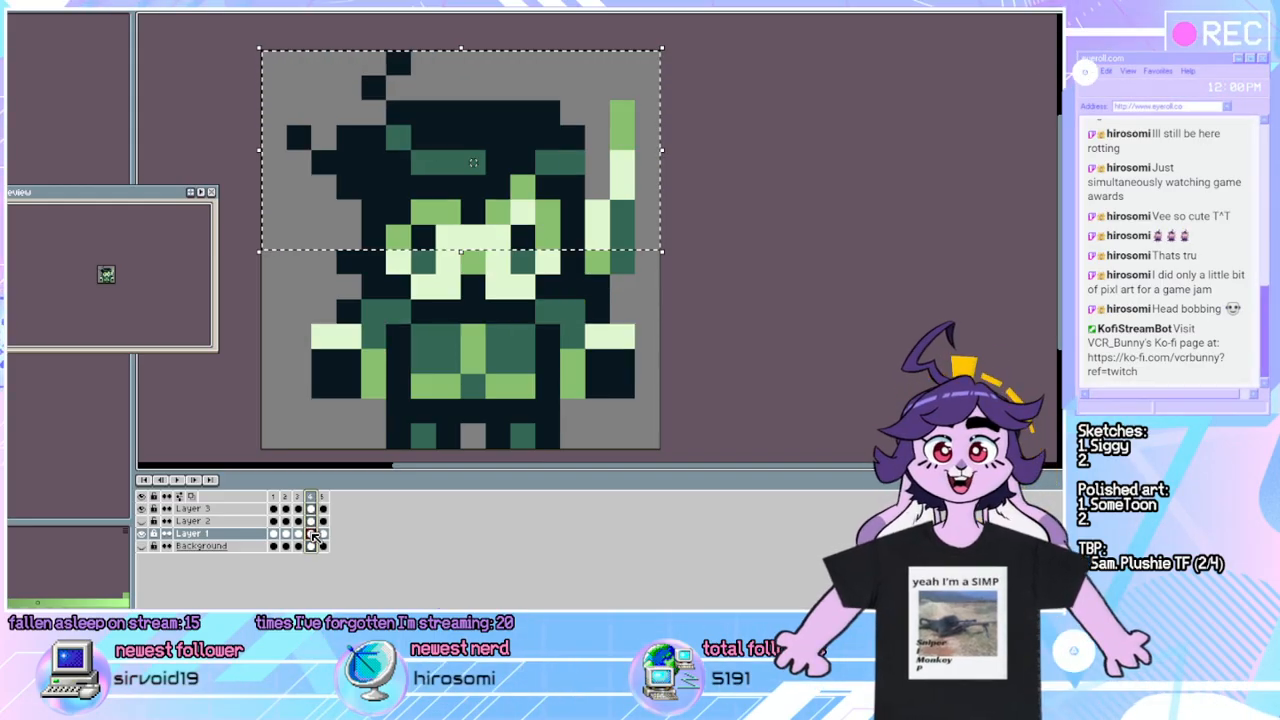
key("Down")
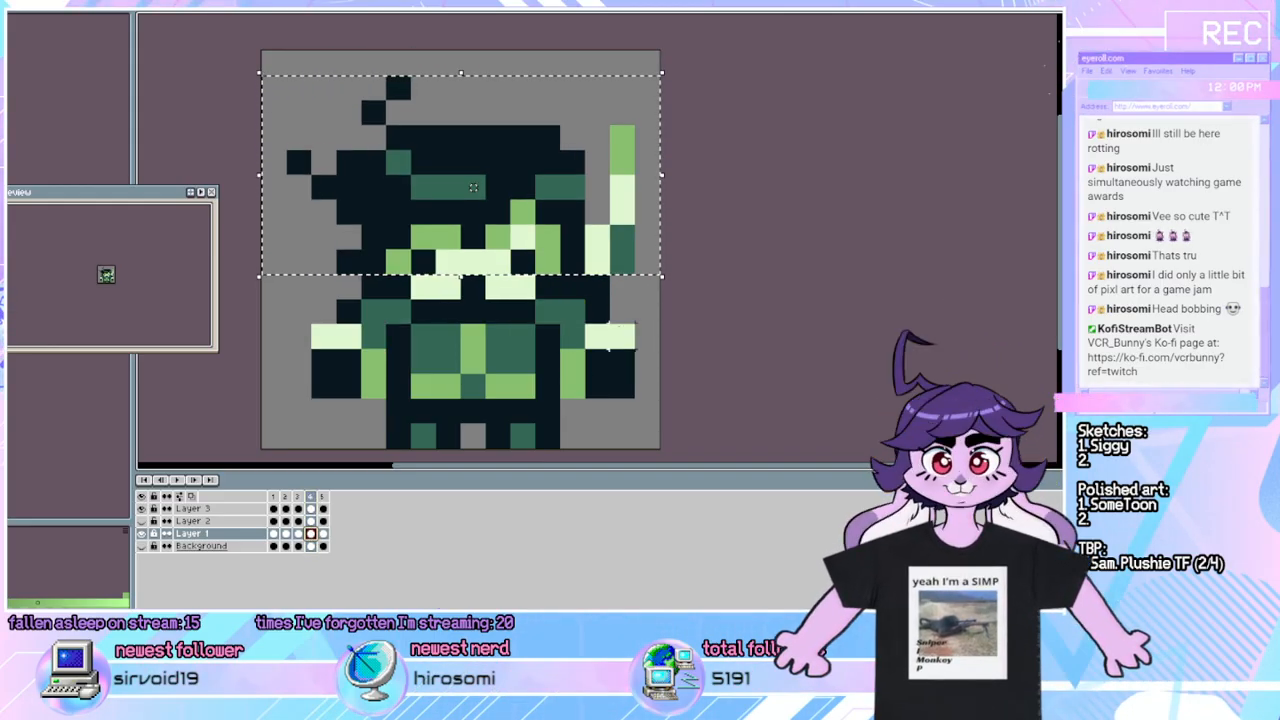
left_click(745, 310)
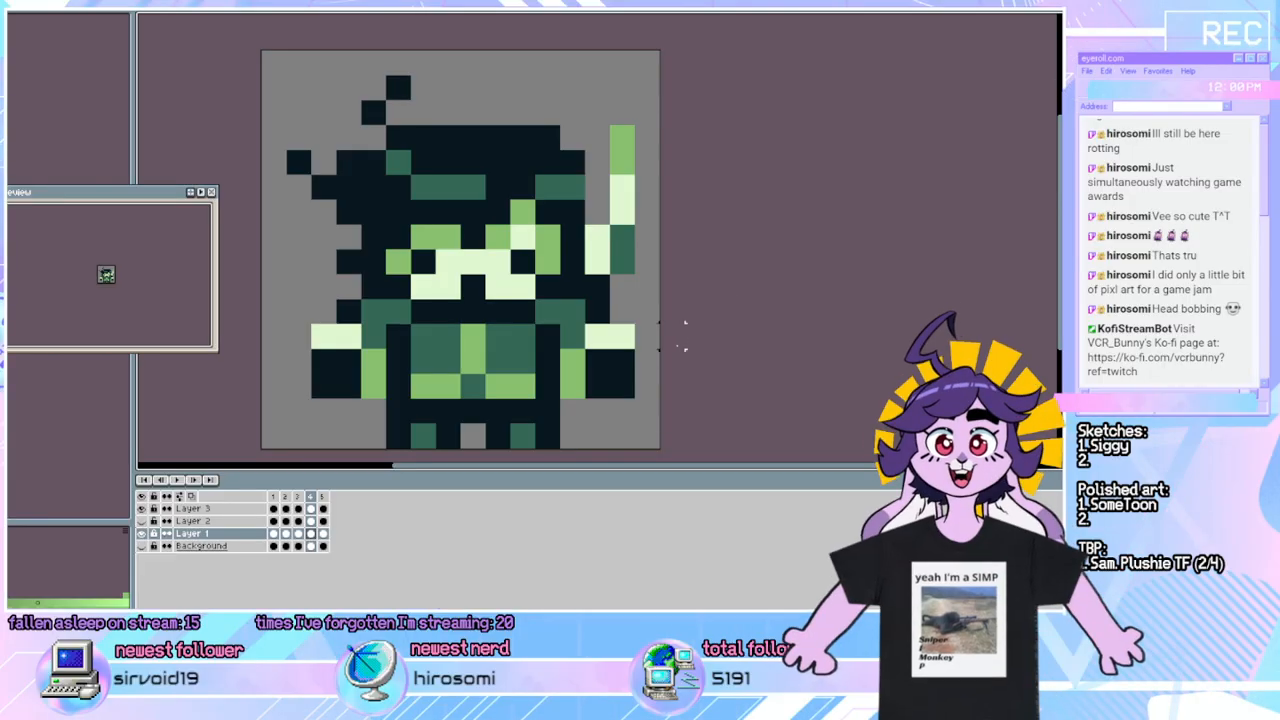
left_click(186, 483)
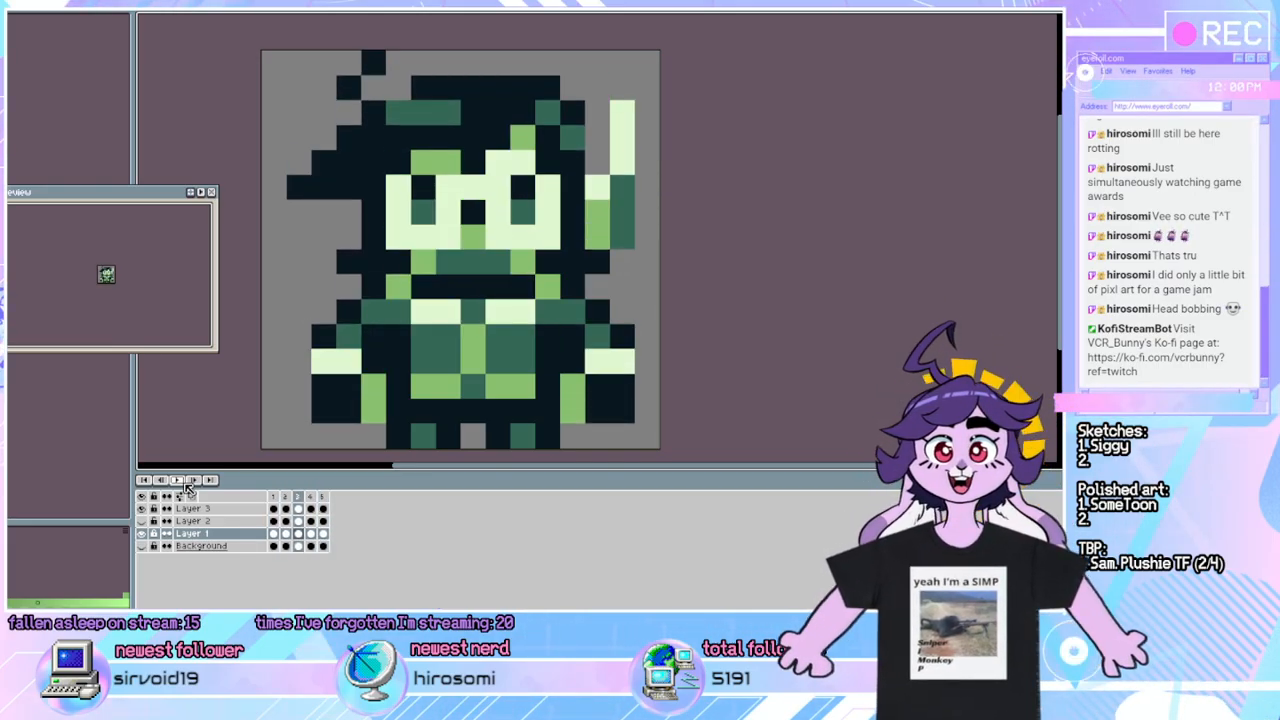
Shift the hair and cheek sections on both sides of the face outward by one pixel in frame 4 on Layer 1.
left_click(309, 498)
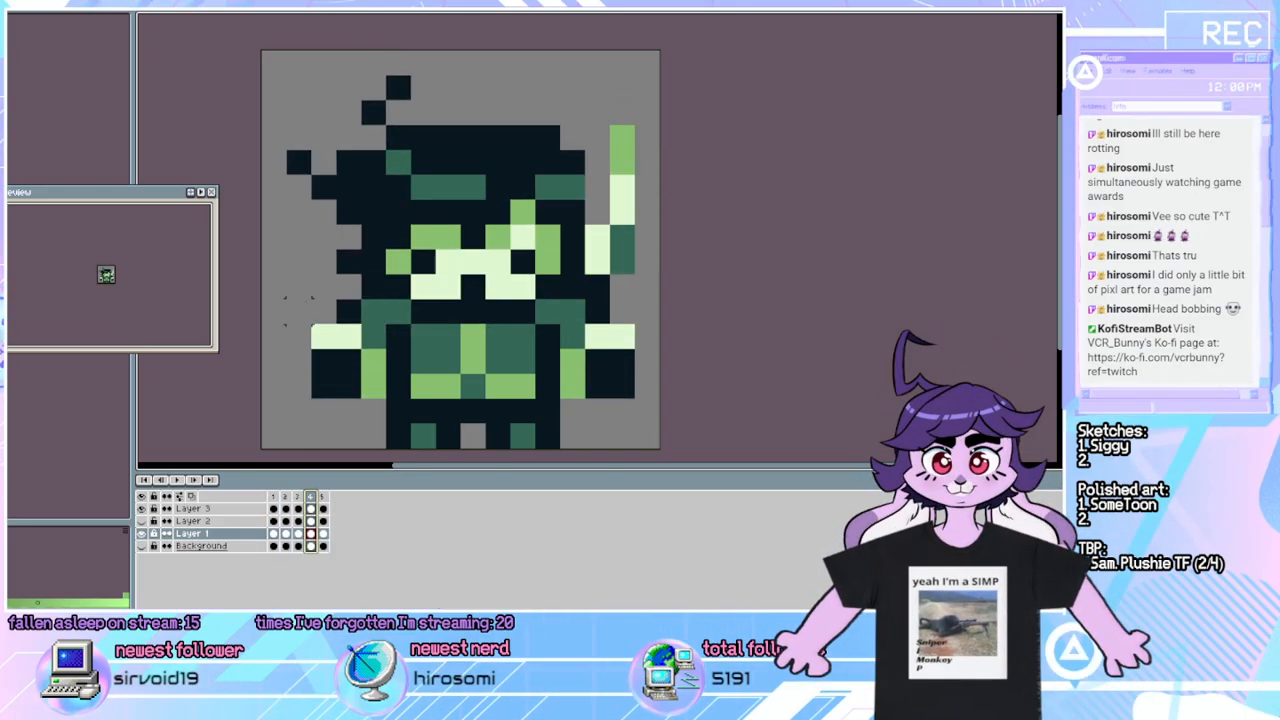
mouse_move(285, 198)
left_mouse_down()
mouse_move(414, 278)
mouse_move(413, 326)
left_mouse_up()
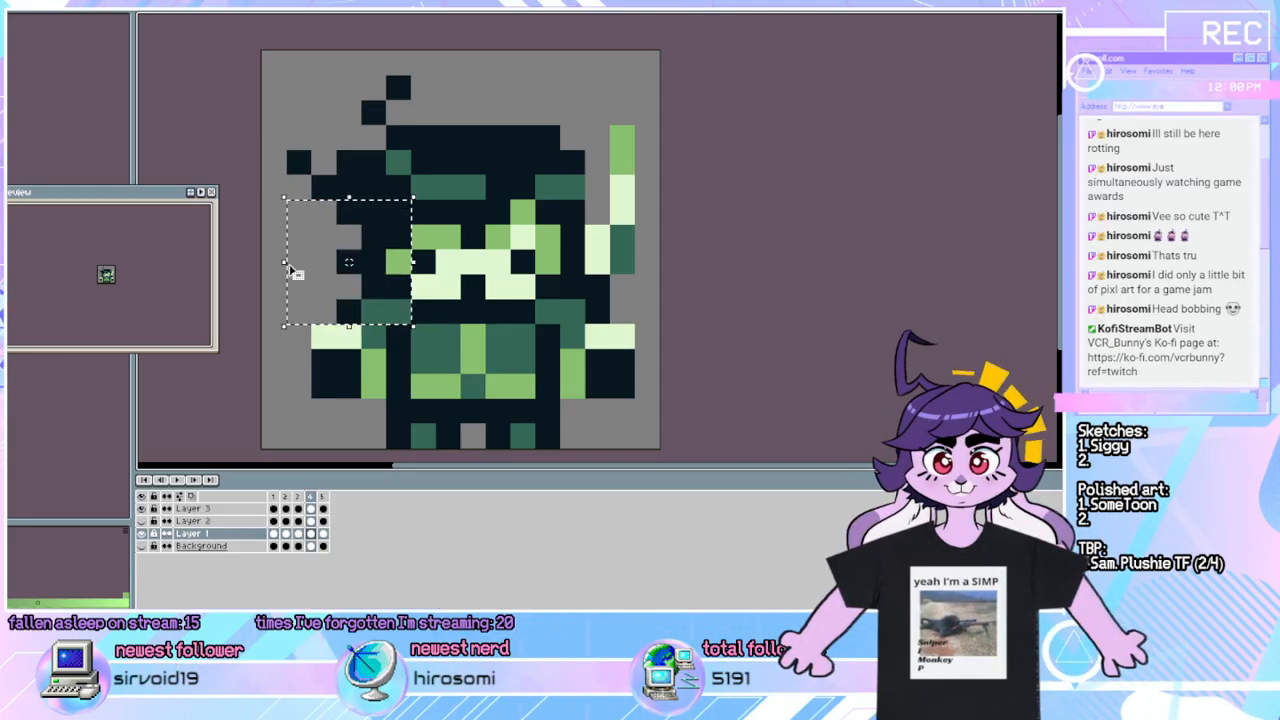
left_click_drag(276, 273, 226, 274)
key("ctrl+z")
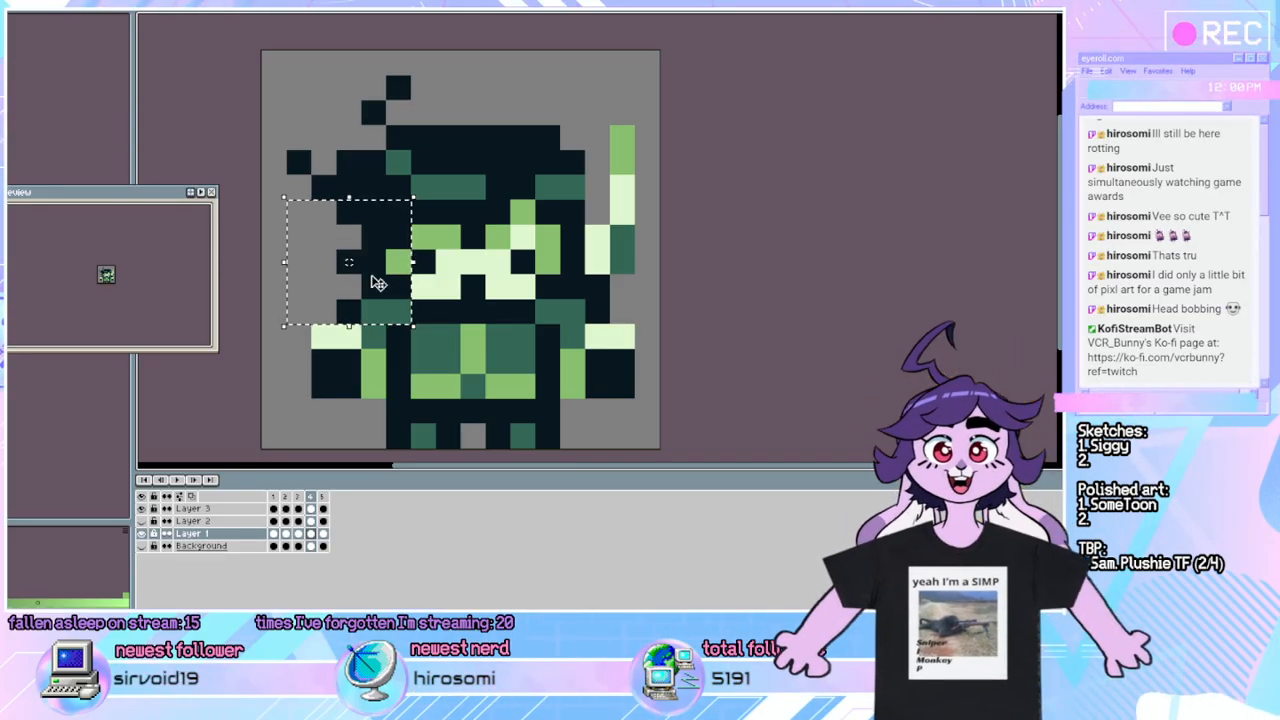
left_click_drag(378, 283, 358, 292)
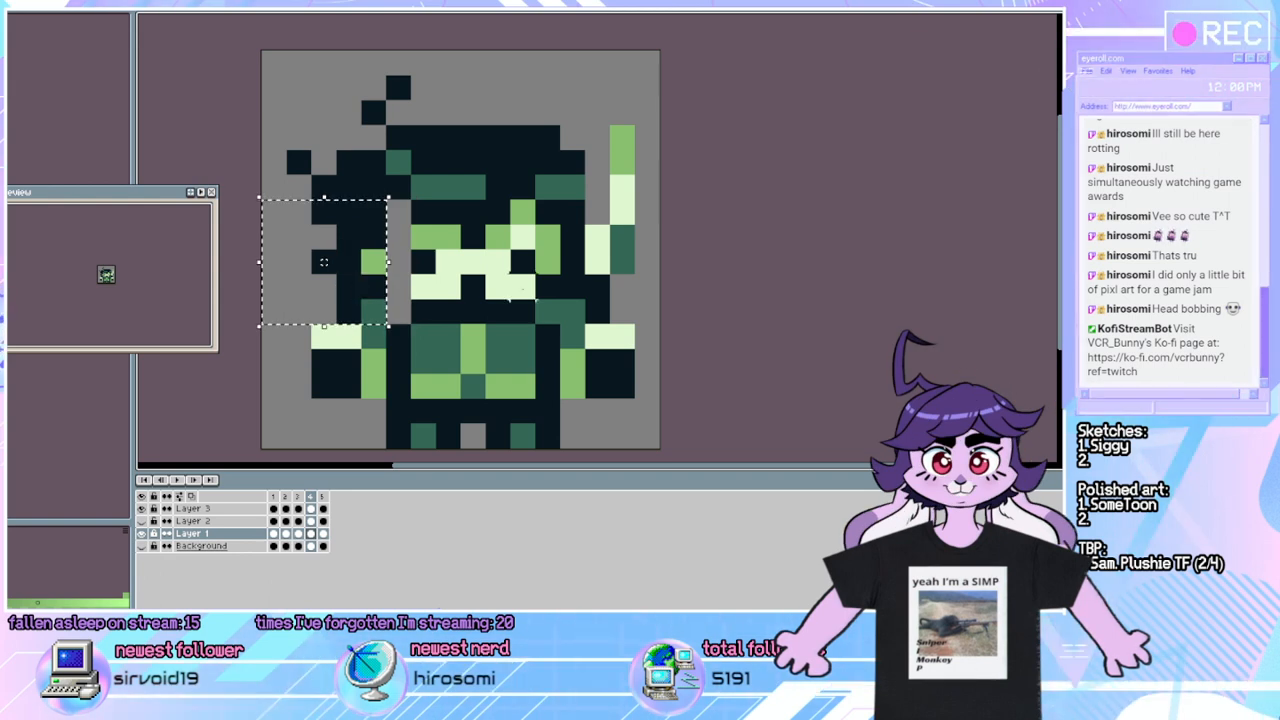
left_click_drag(585, 326, 535, 172)
left_click_drag(560, 286, 565, 290)
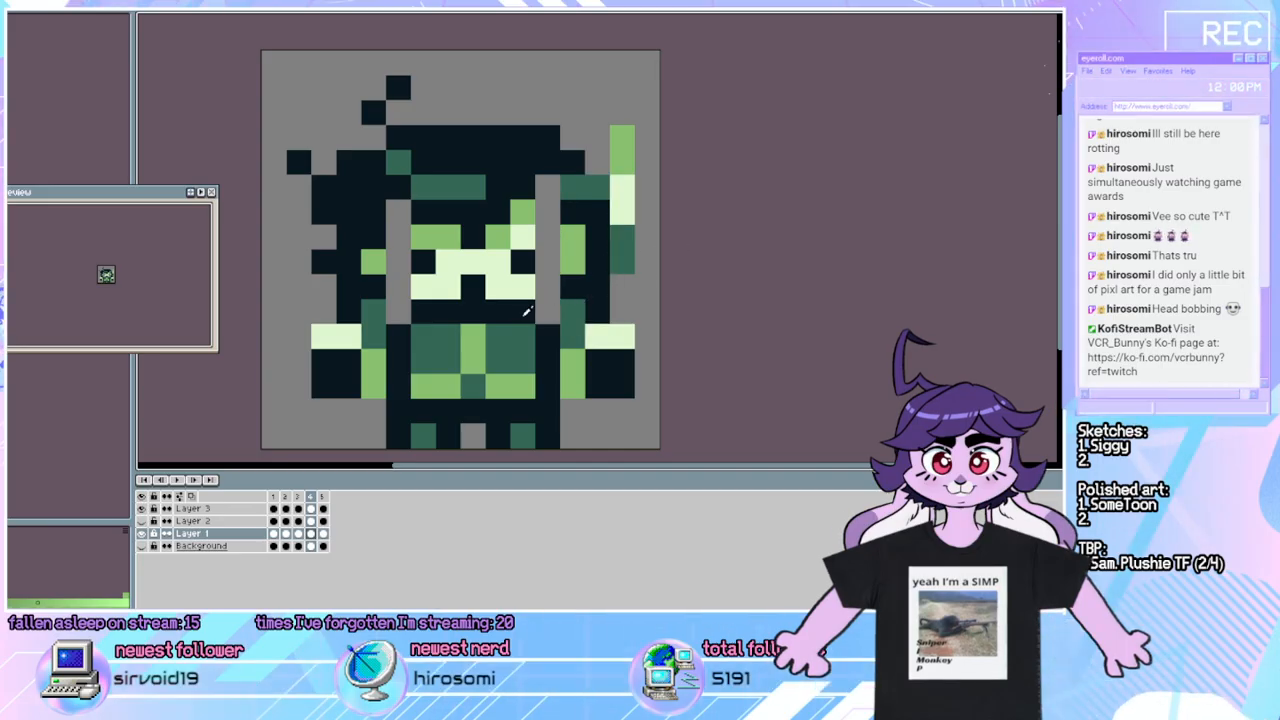
Fill the gaps beside the face in frame 4 with pale green skin and near-black hair and collar pixels, and play back the animation.
left_click(548, 234)
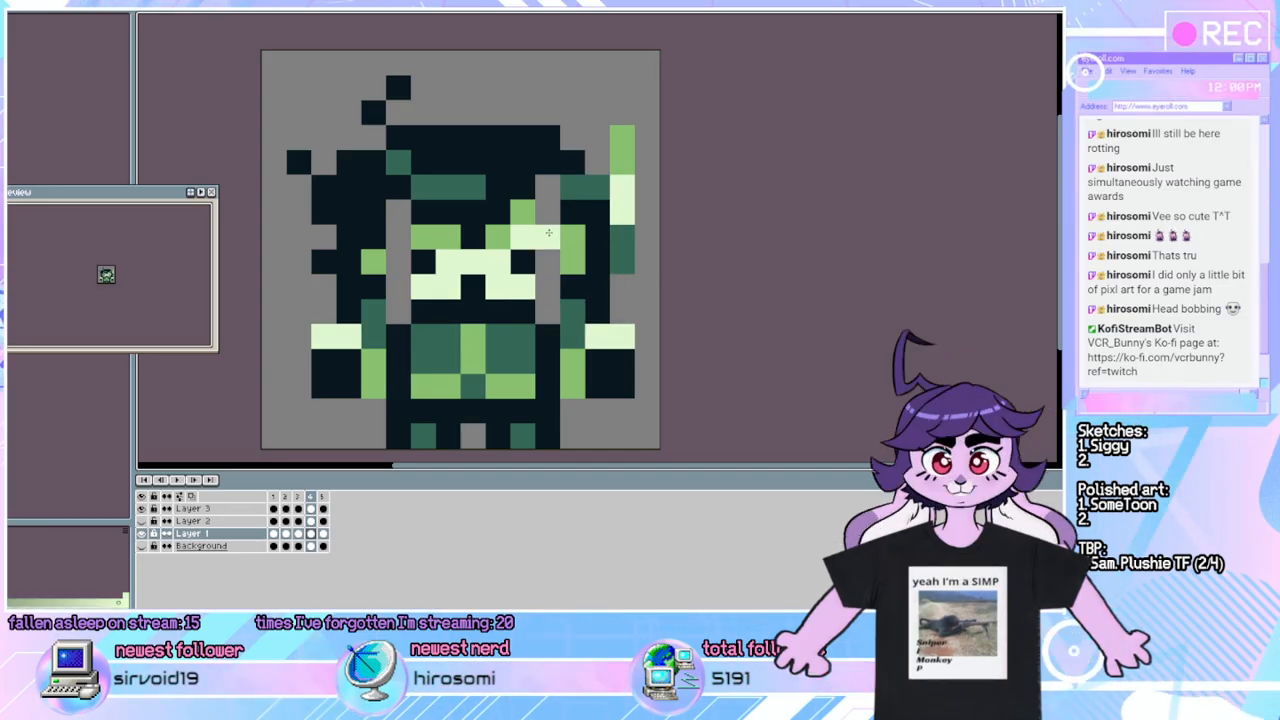
left_click(398, 262)
left_click(398, 287)
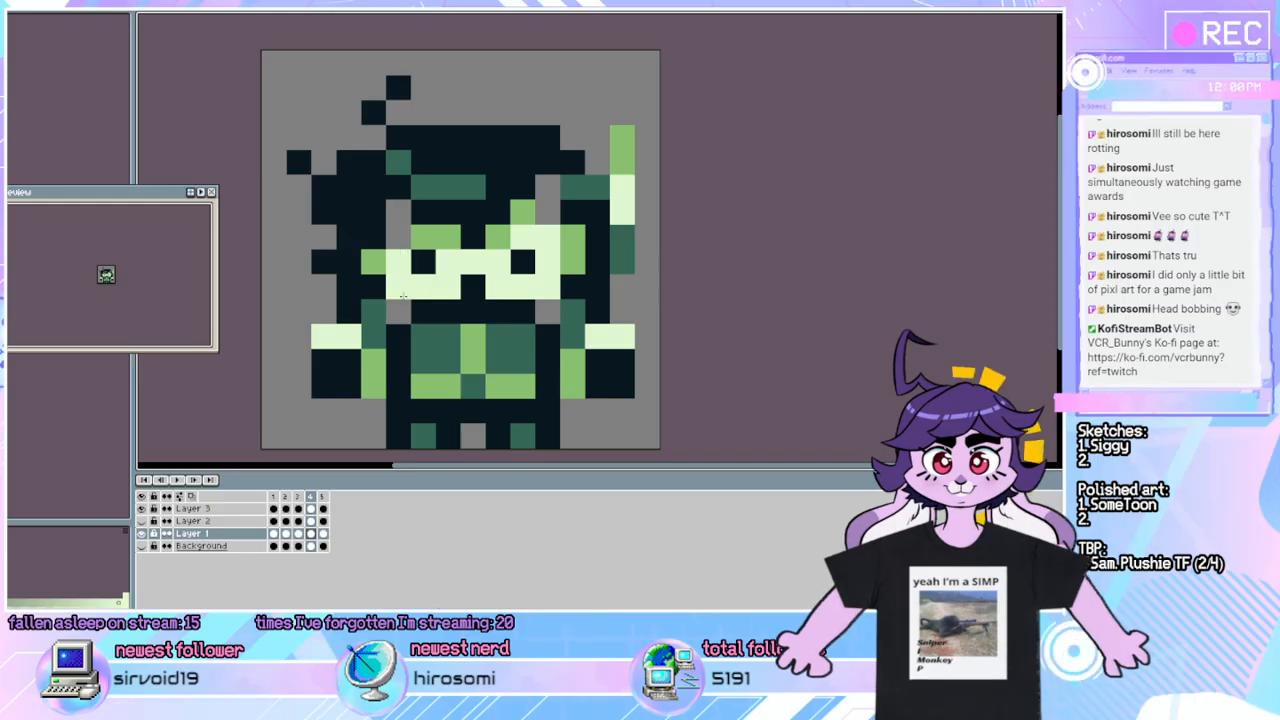
left_click(398, 237)
key("ctrl+z")
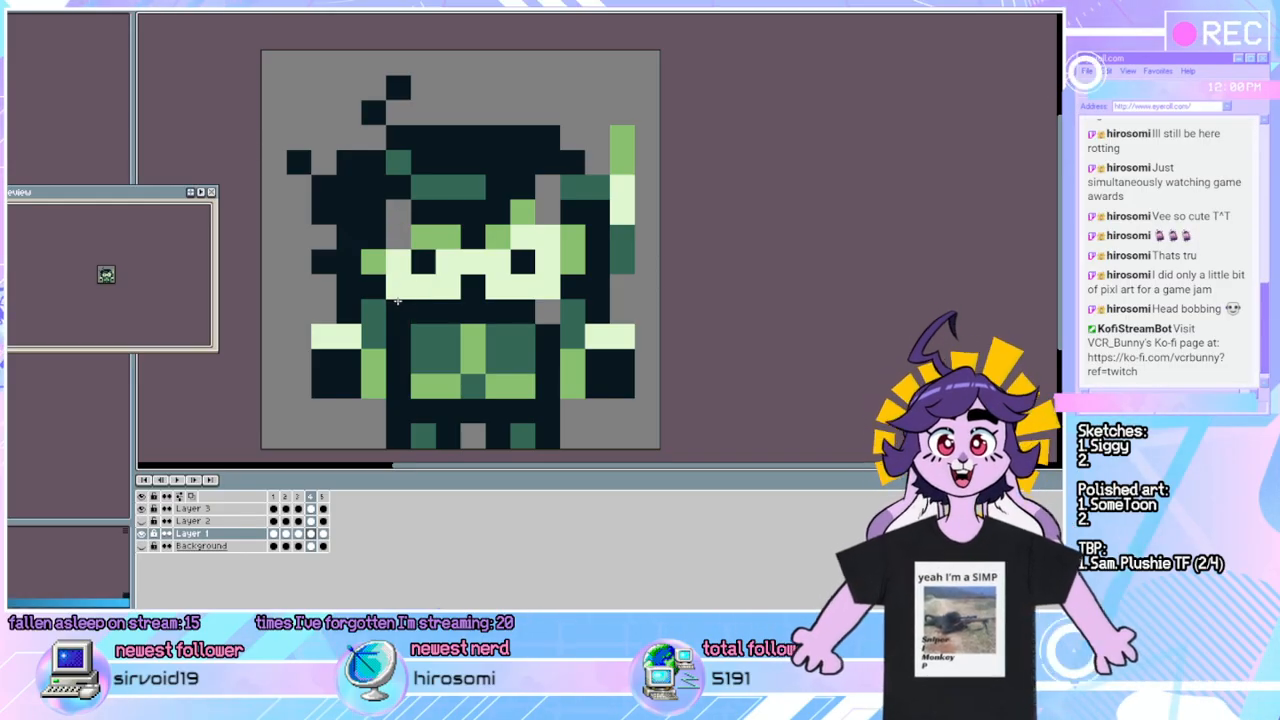
left_click(571, 196)
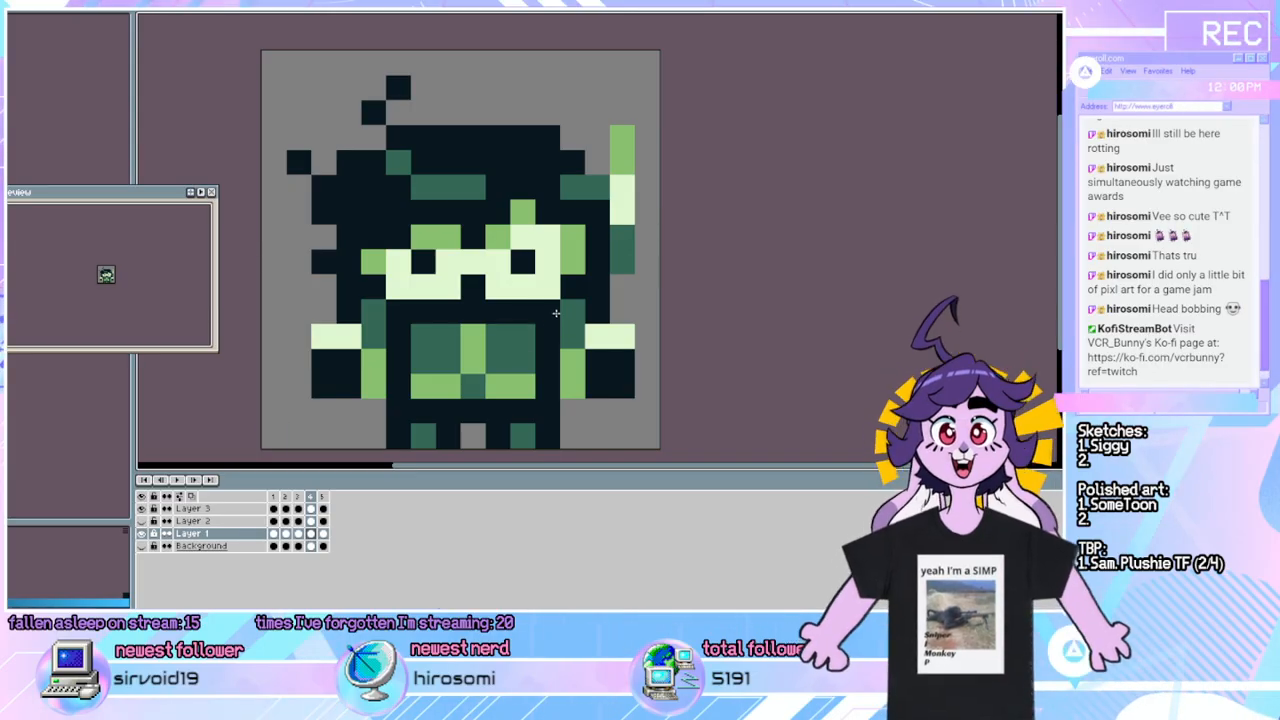
left_click(180, 483)
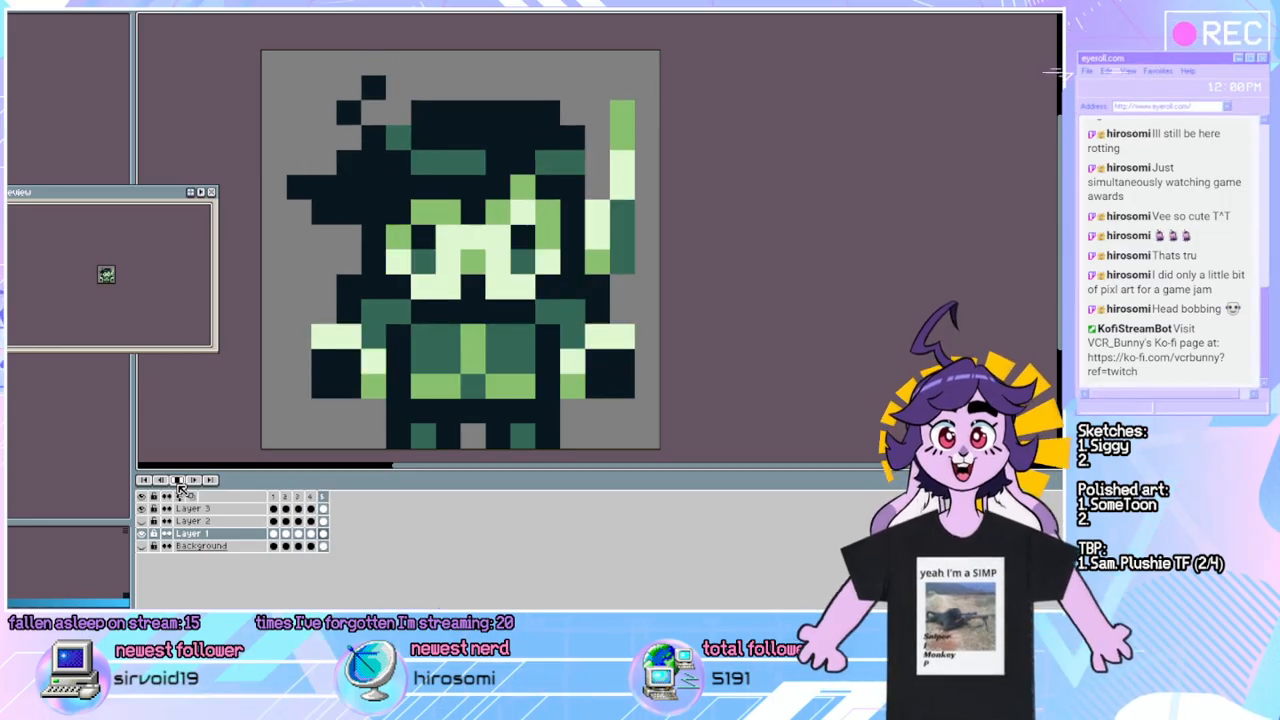
left_click(178, 481)
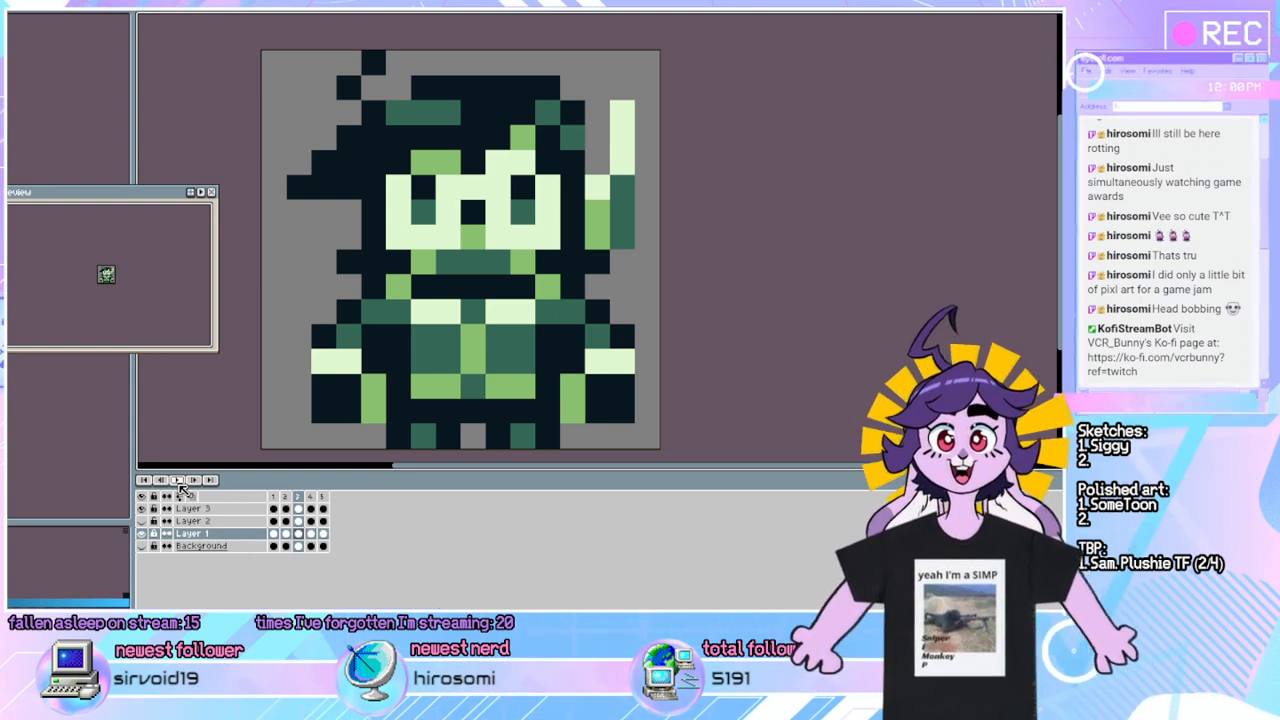
left_click(180, 482)
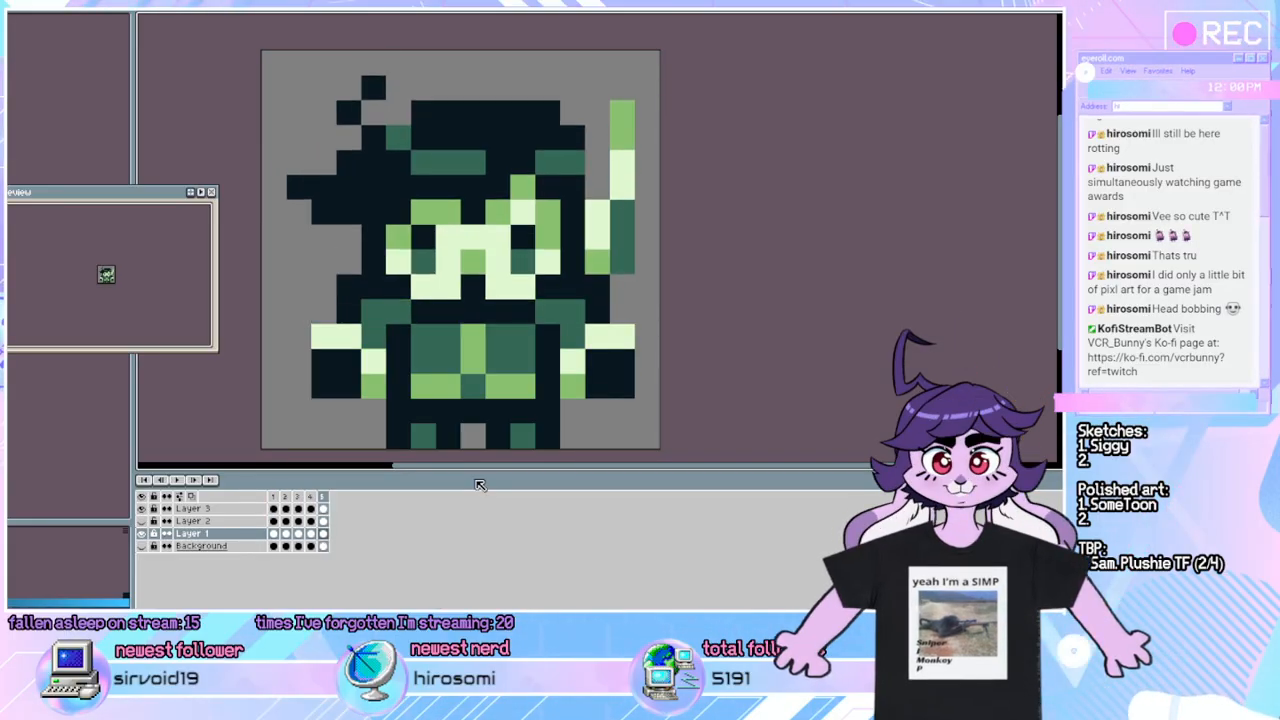
Trim the protruding hair pixels left of the face in frame 4 and stretch the right-hand sleeve and hand on Layer 3 one pixel outward.
left_click(306, 238)
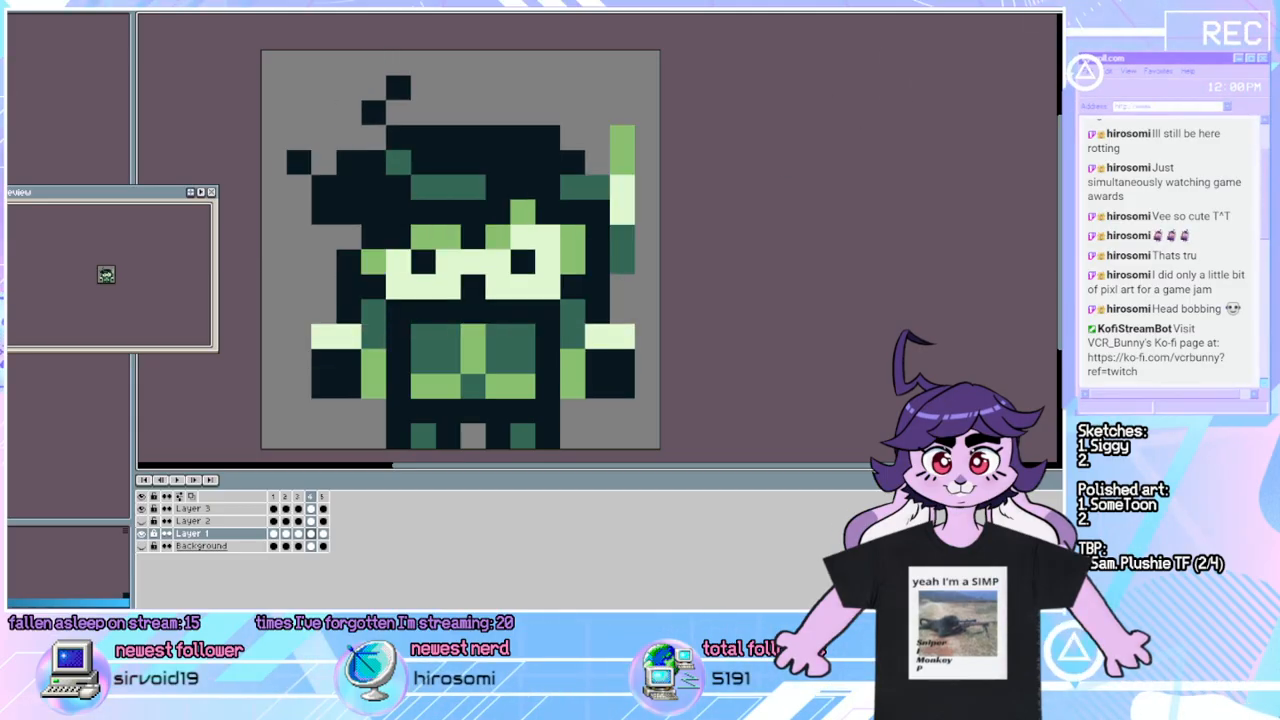
left_click_drag(285, 297, 340, 426)
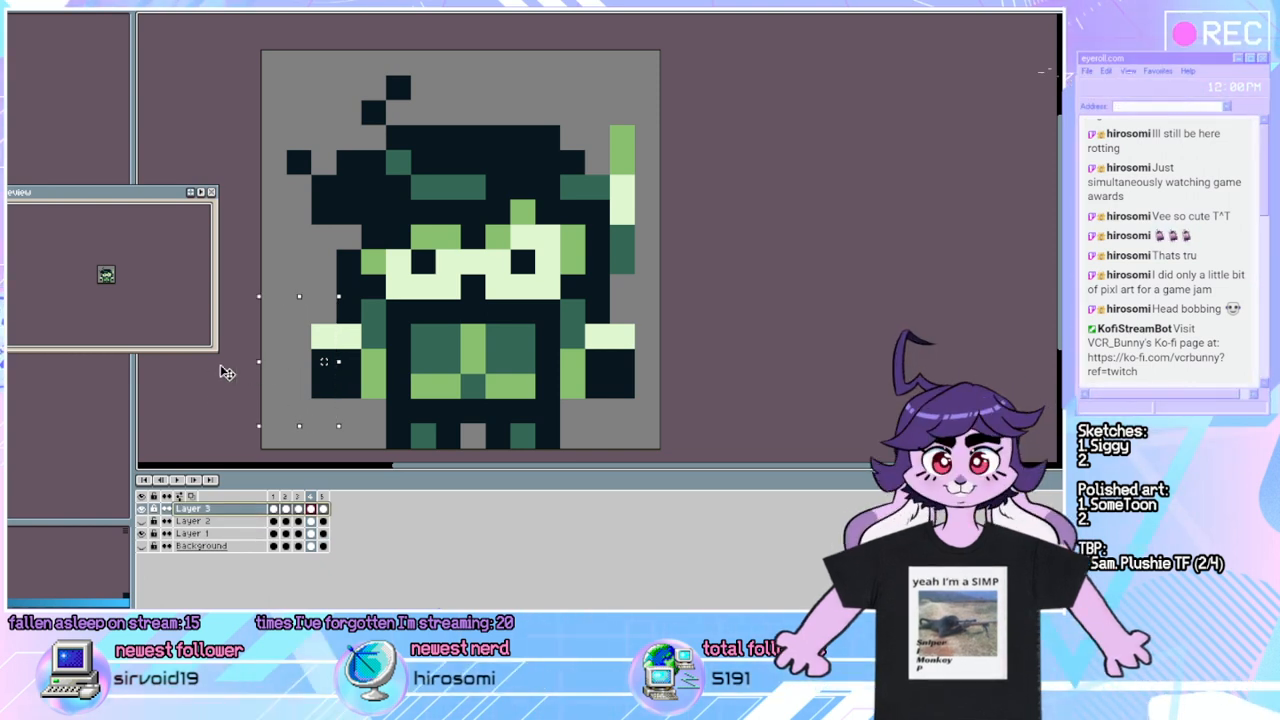
left_click(312, 509)
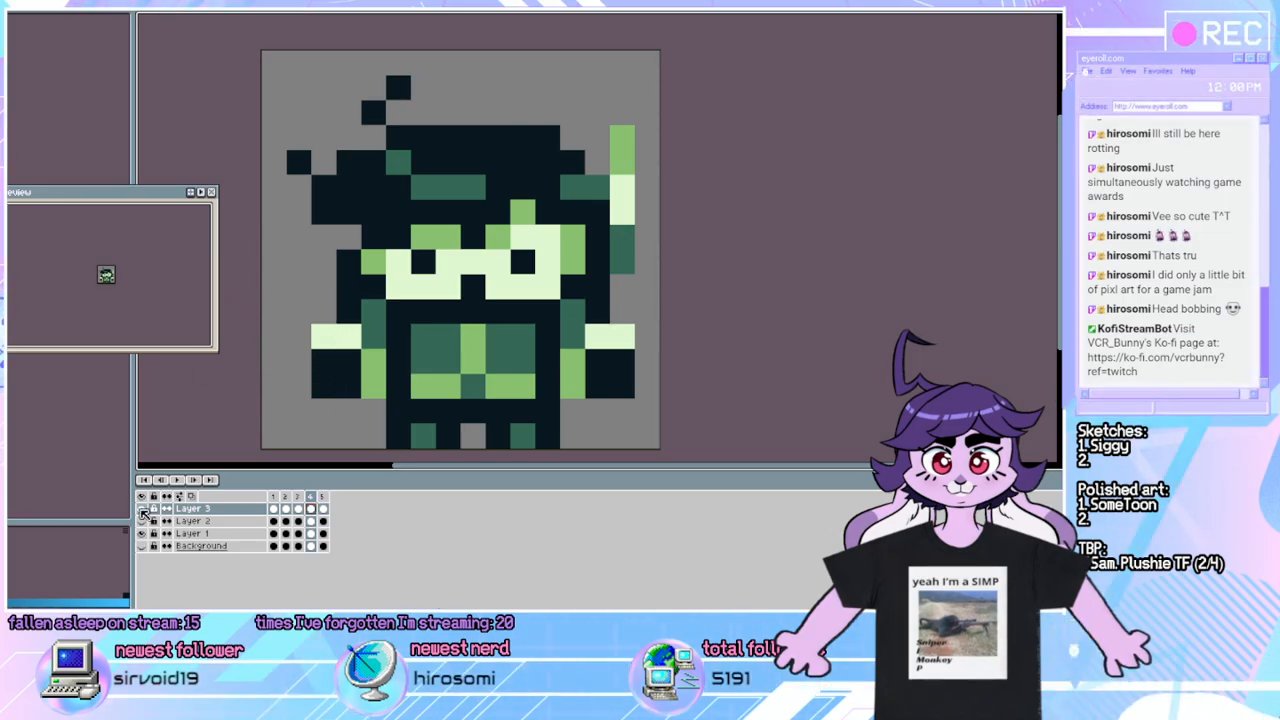
left_click(141, 510)
left_click(141, 510)
left_click_drag(748, 411, 598, 318)
left_click_drag(664, 362, 712, 364)
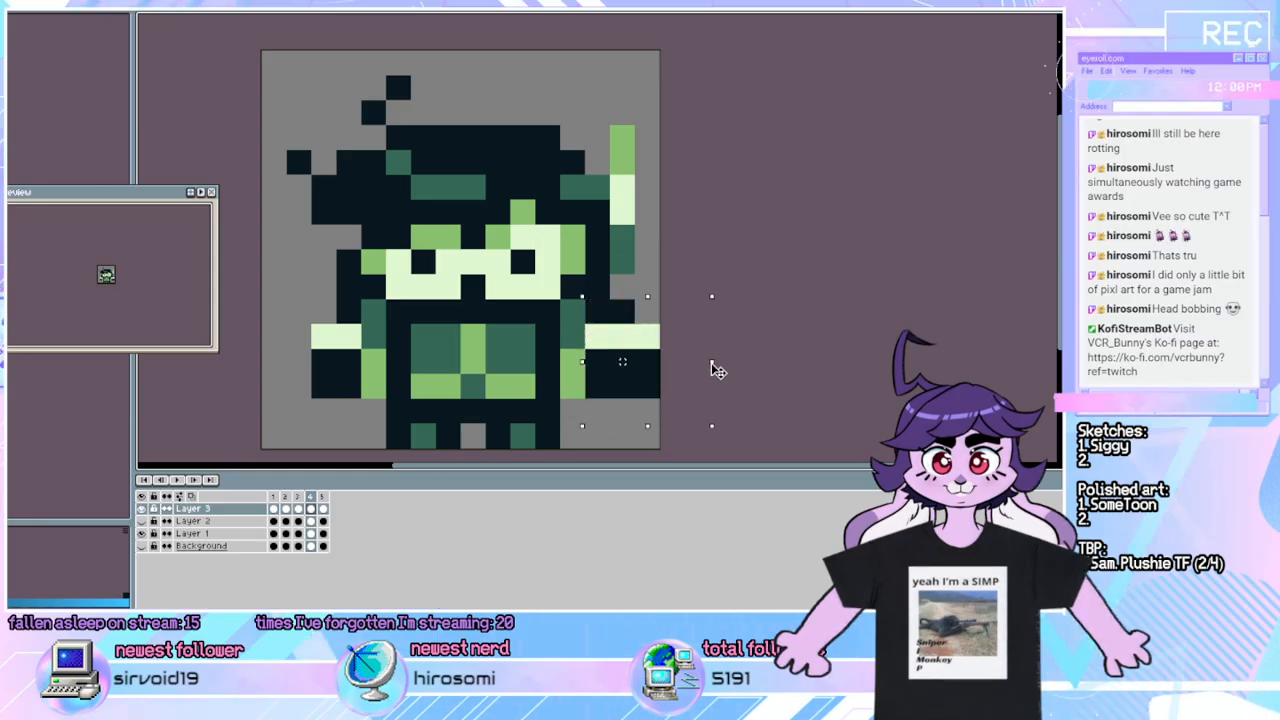
Stretch the hand on the sprite's left side one pixel outward in frame 4, compare it with frame 3 and play back the animation.
left_click_drag(266, 284, 351, 415)
left_click_drag(261, 349, 186, 364)
left_click(921, 286)
key("Left")
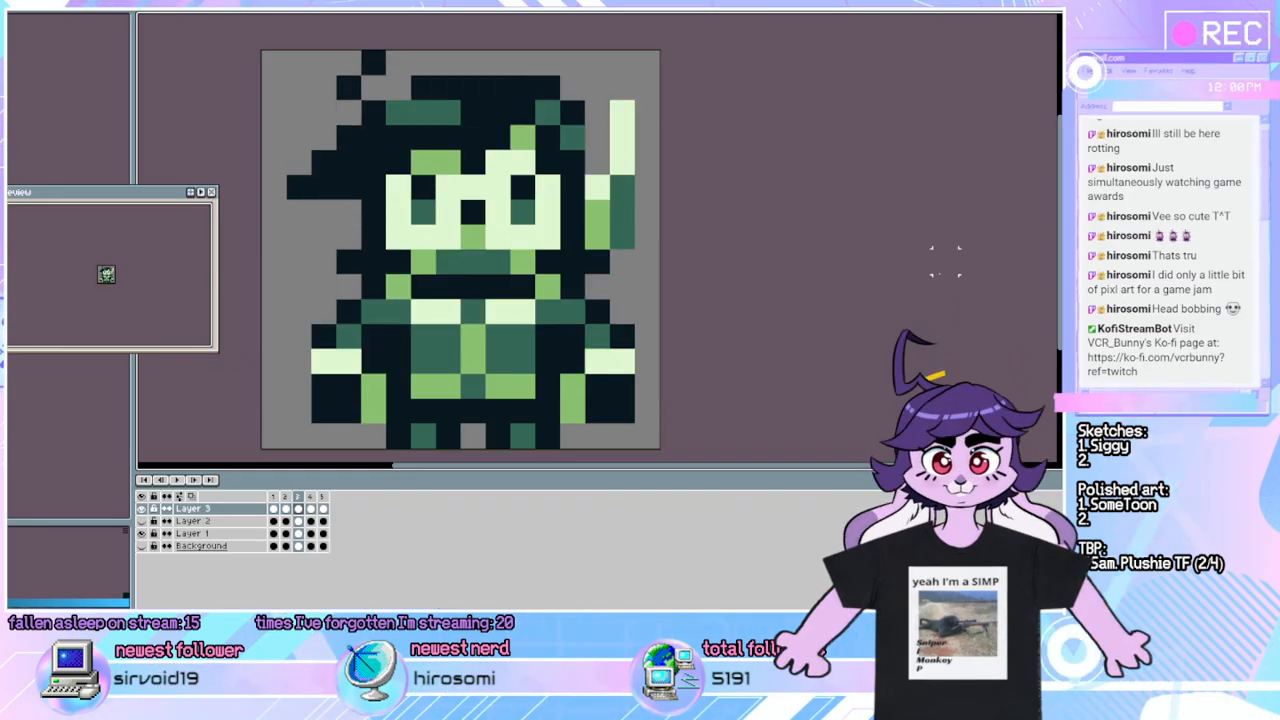
key("Right")
key("Left")
key("Right")
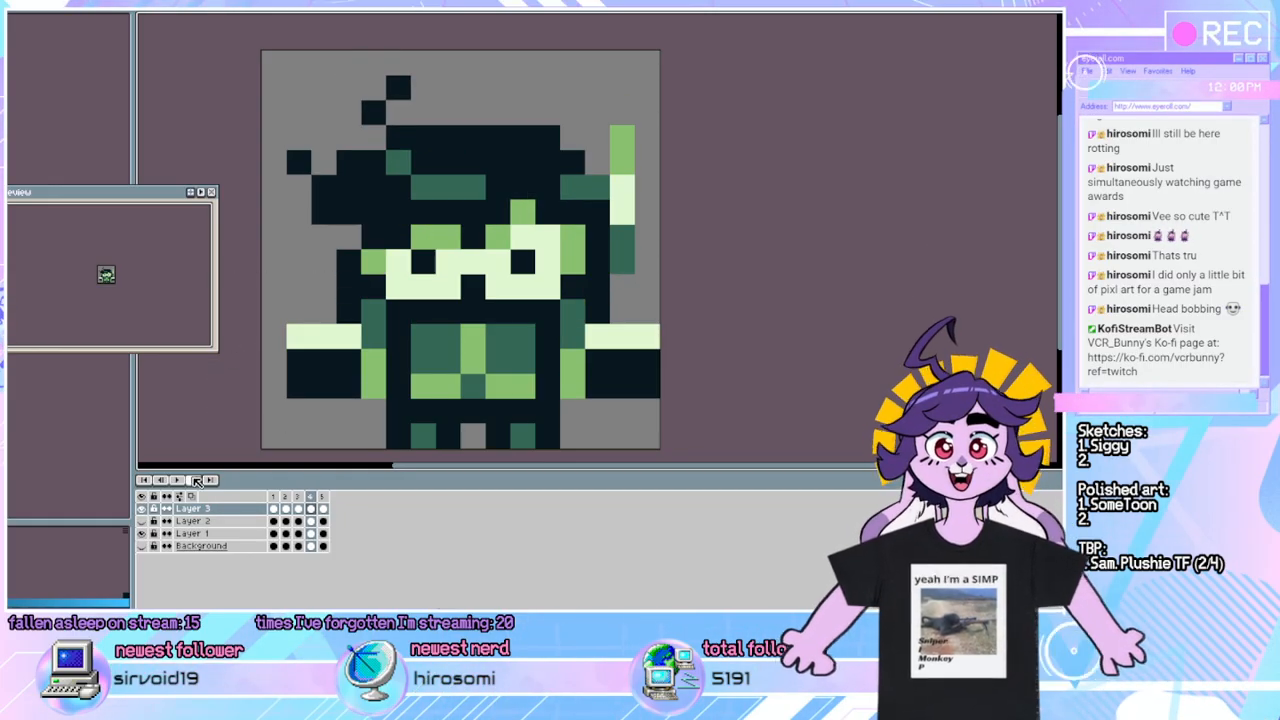
left_click(186, 481)
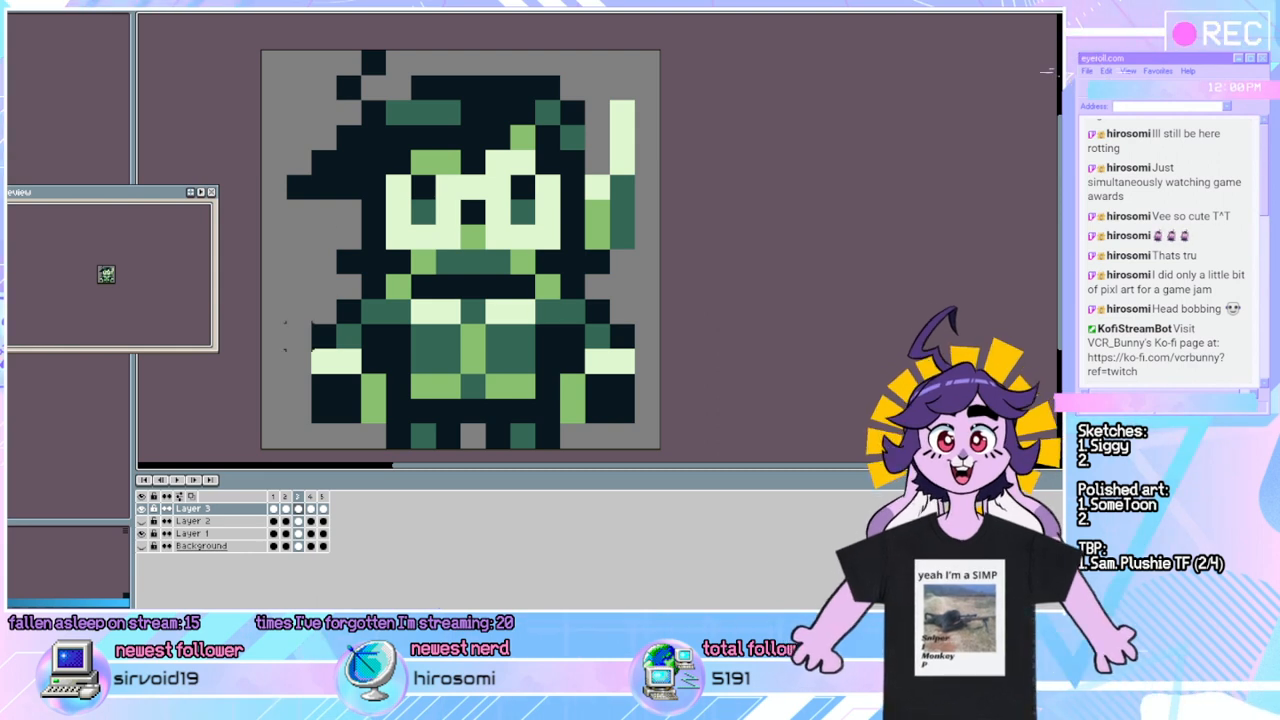
Stretch the upper part of both arms and hands upward by one pixel in frame 3 on Layer 3.
left_click_drag(284, 323, 389, 400)
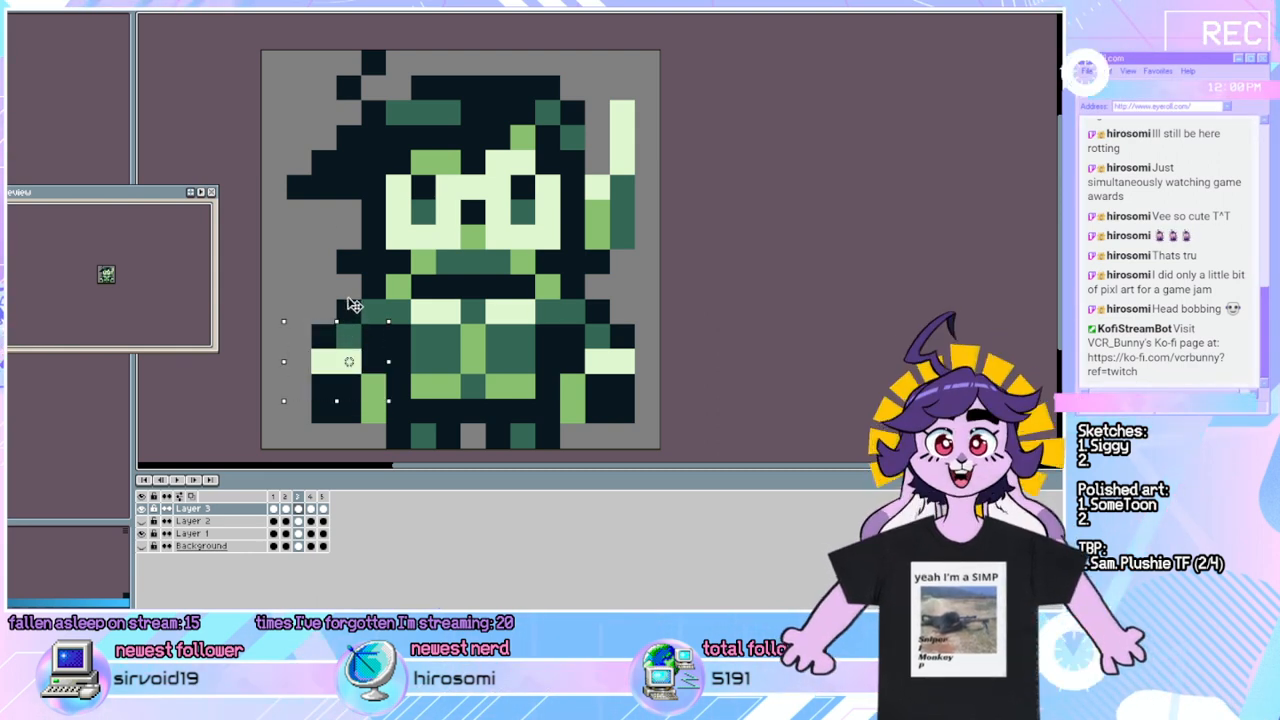
left_click_drag(352, 291, 360, 274)
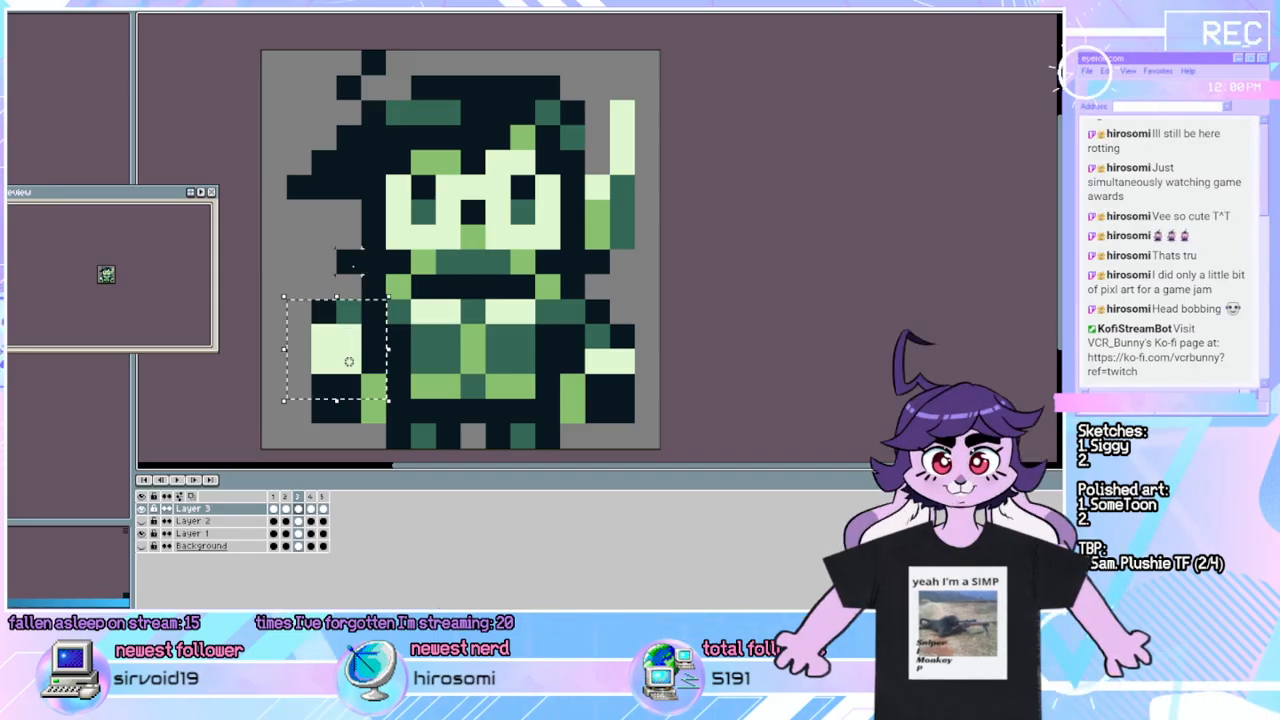
left_click_drag(349, 361, 622, 361)
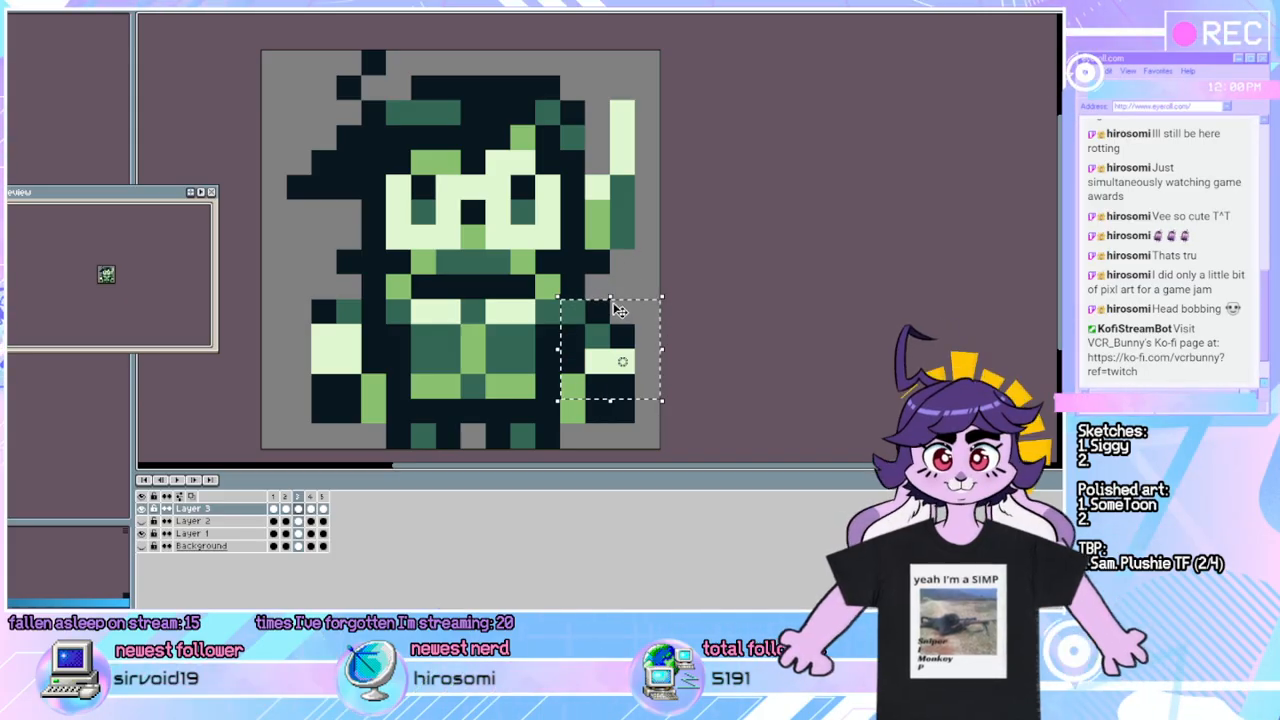
left_click_drag(612, 300, 618, 253)
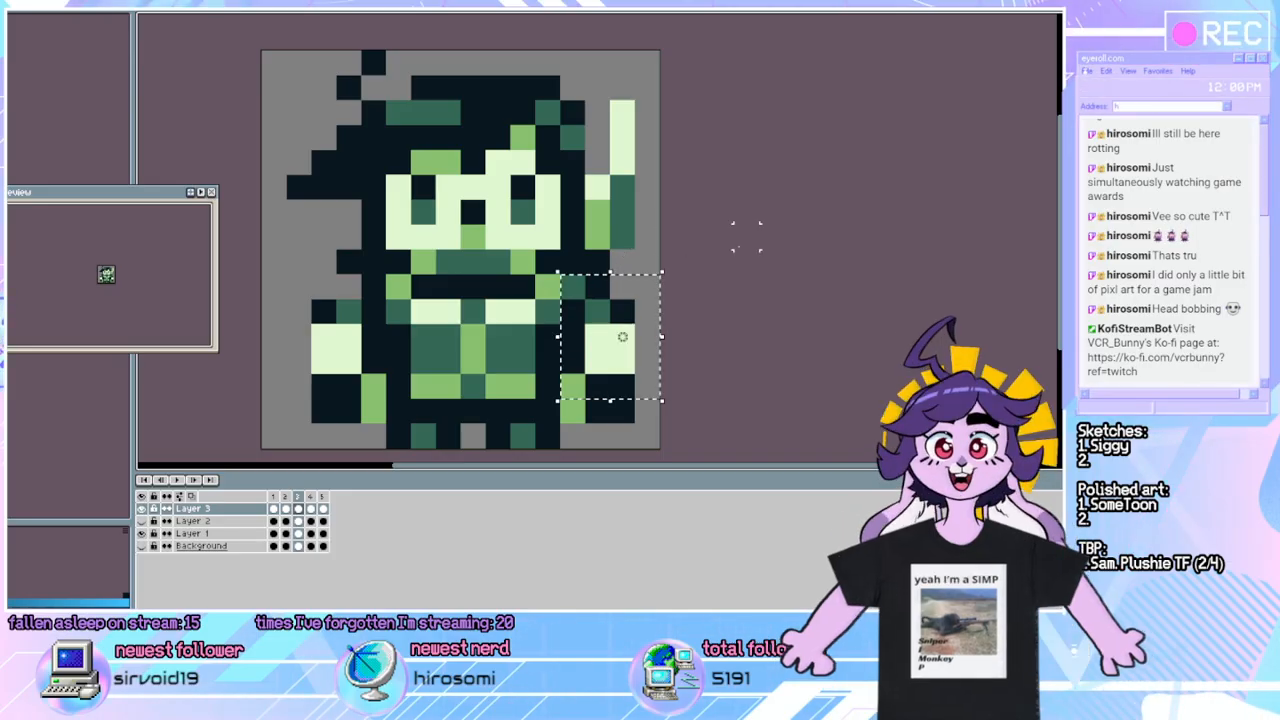
key("ctrl+z")
key("ctrl+z")
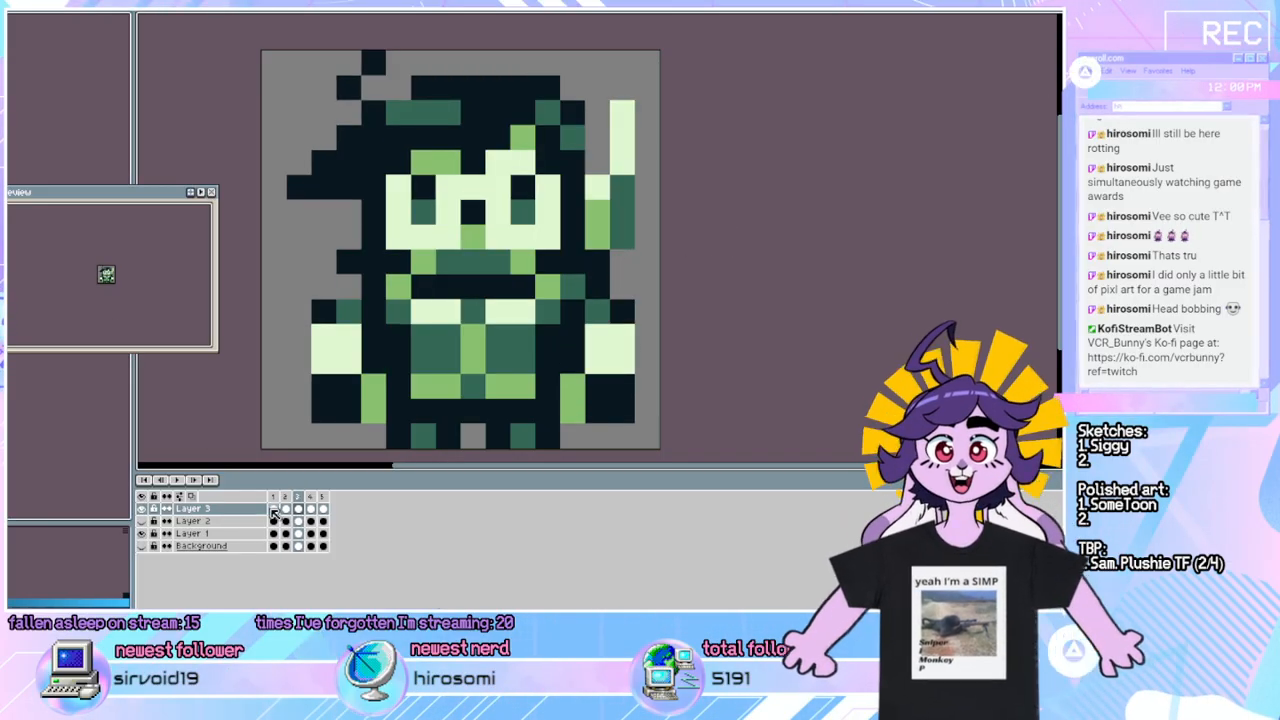
Darken the lower inner pixel of both hands in frame 3, extend the mid-green cuffs one pixel upward, and play back the animation.
left_click(348, 363)
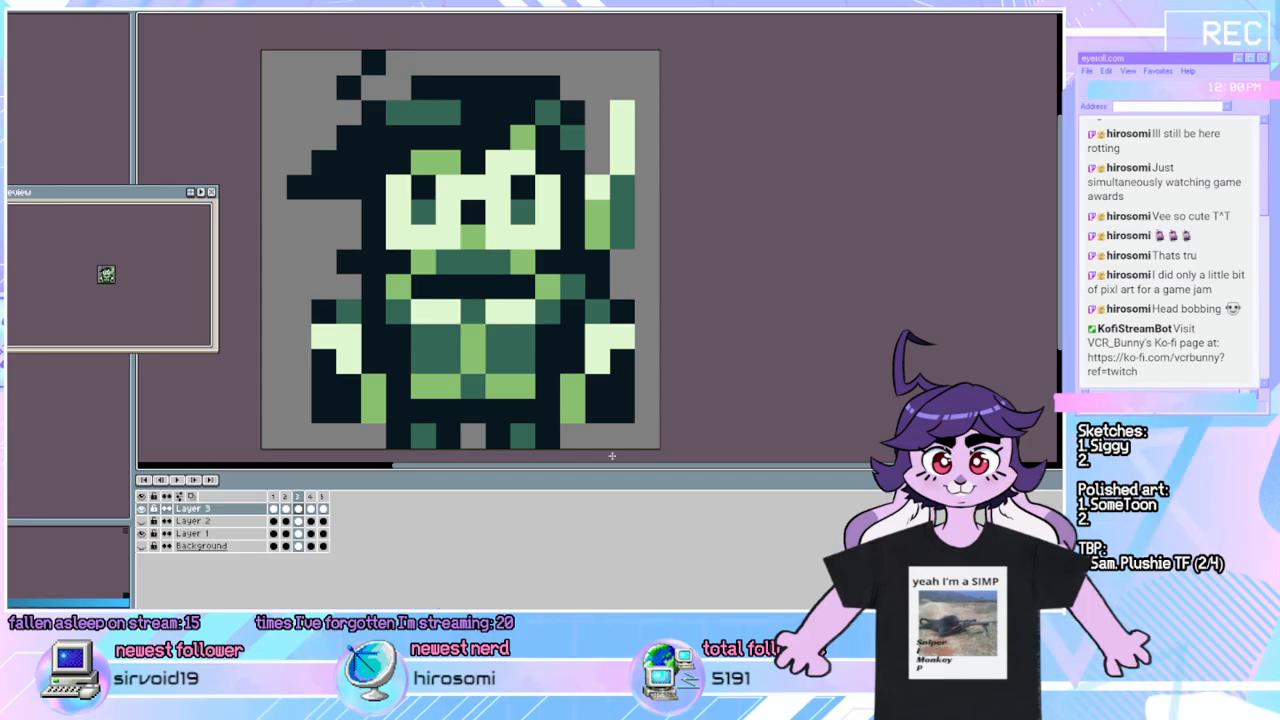
left_click(568, 407)
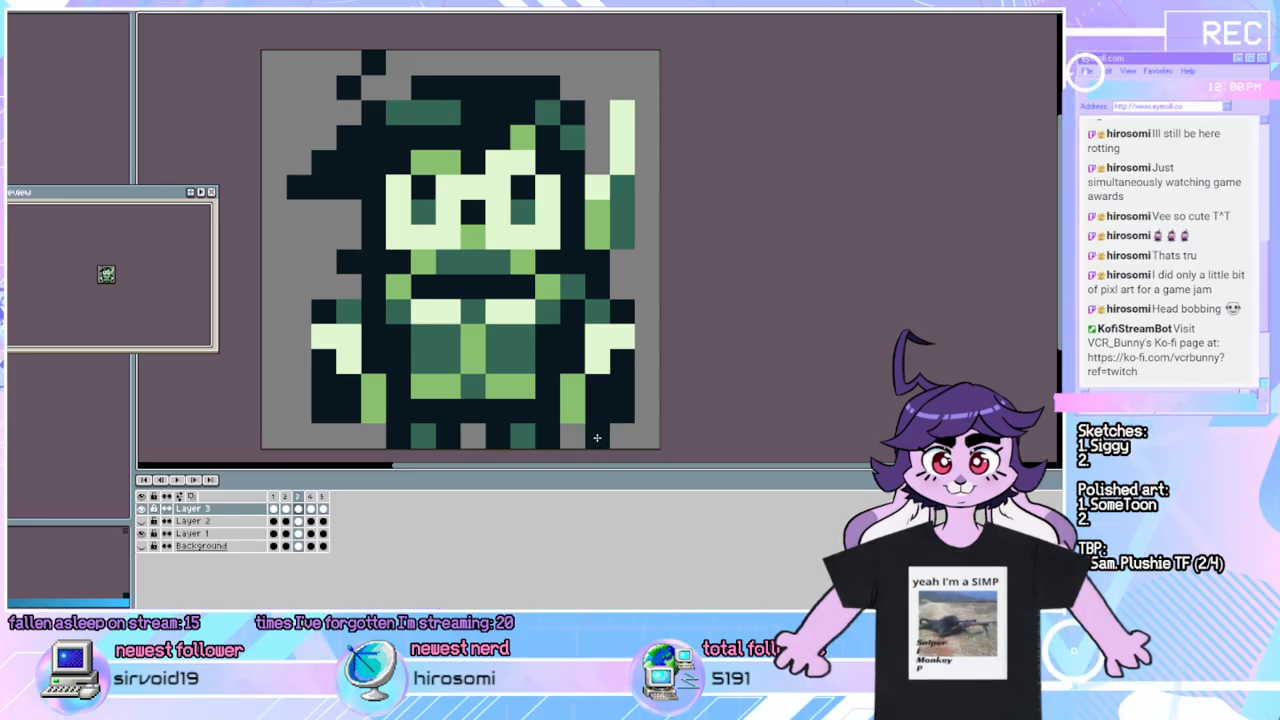
left_click(576, 387, "alt")
left_click(572, 362)
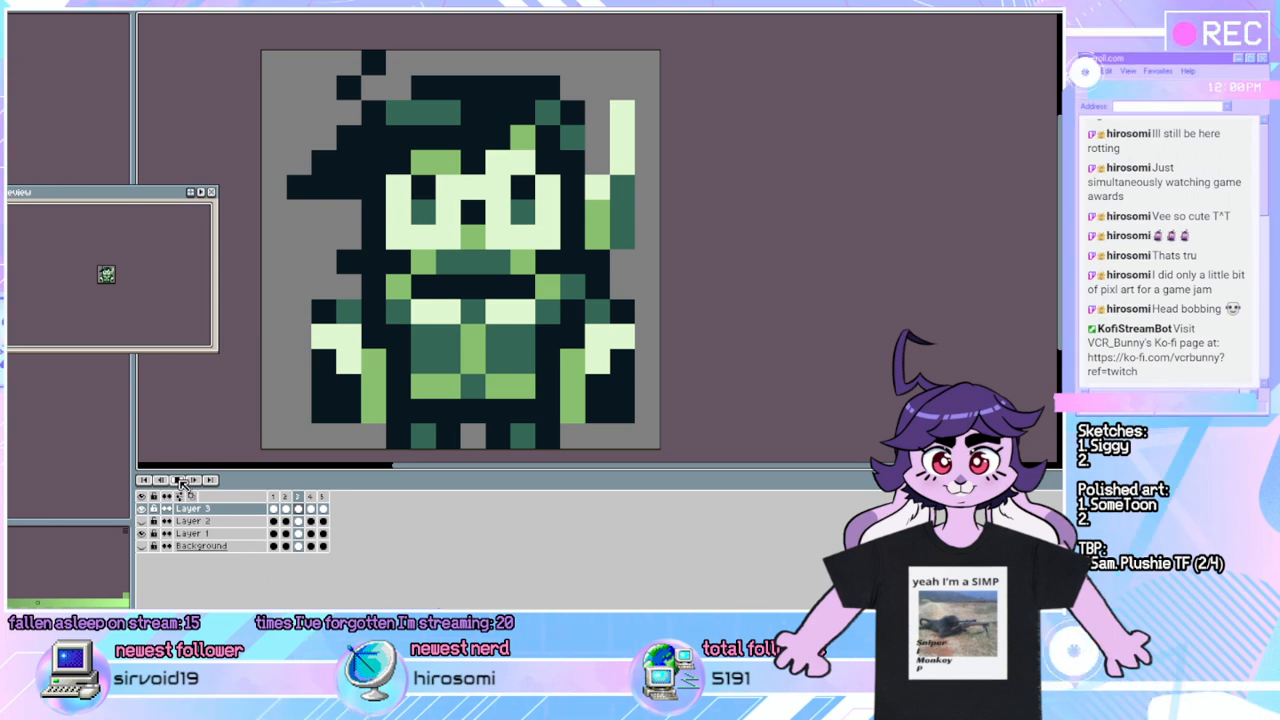
left_click(181, 480)
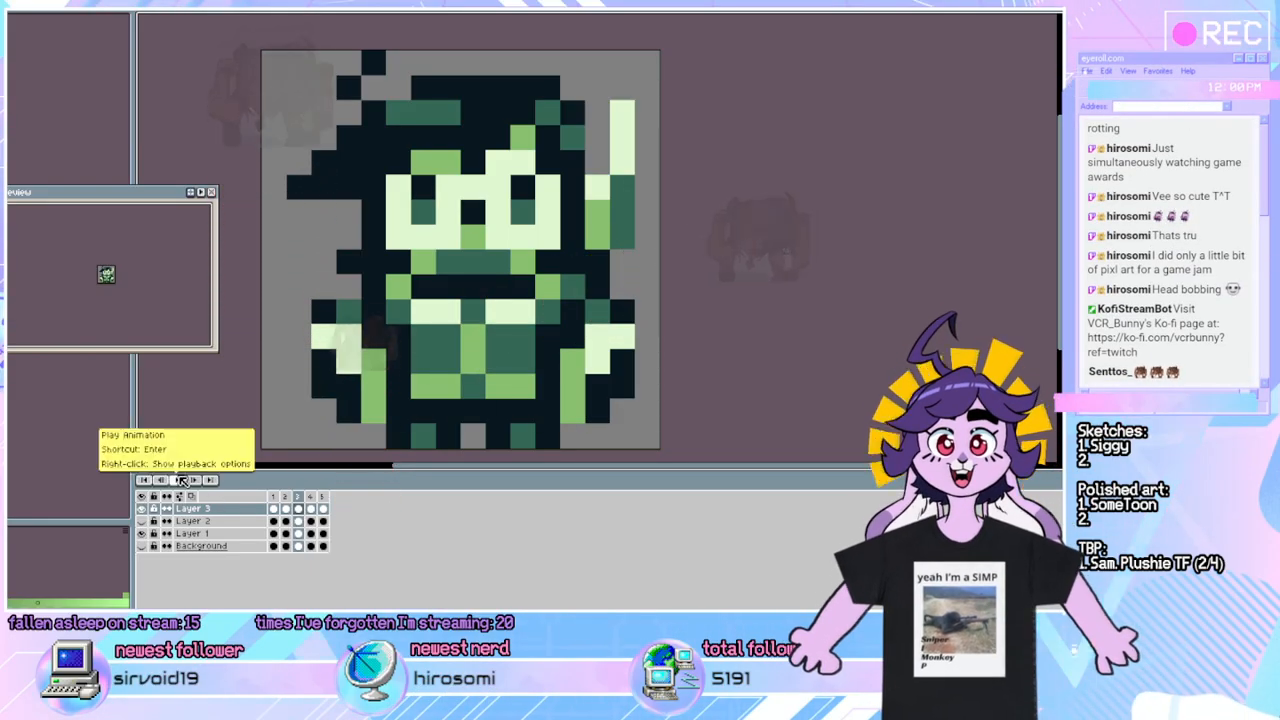
left_click(179, 479)
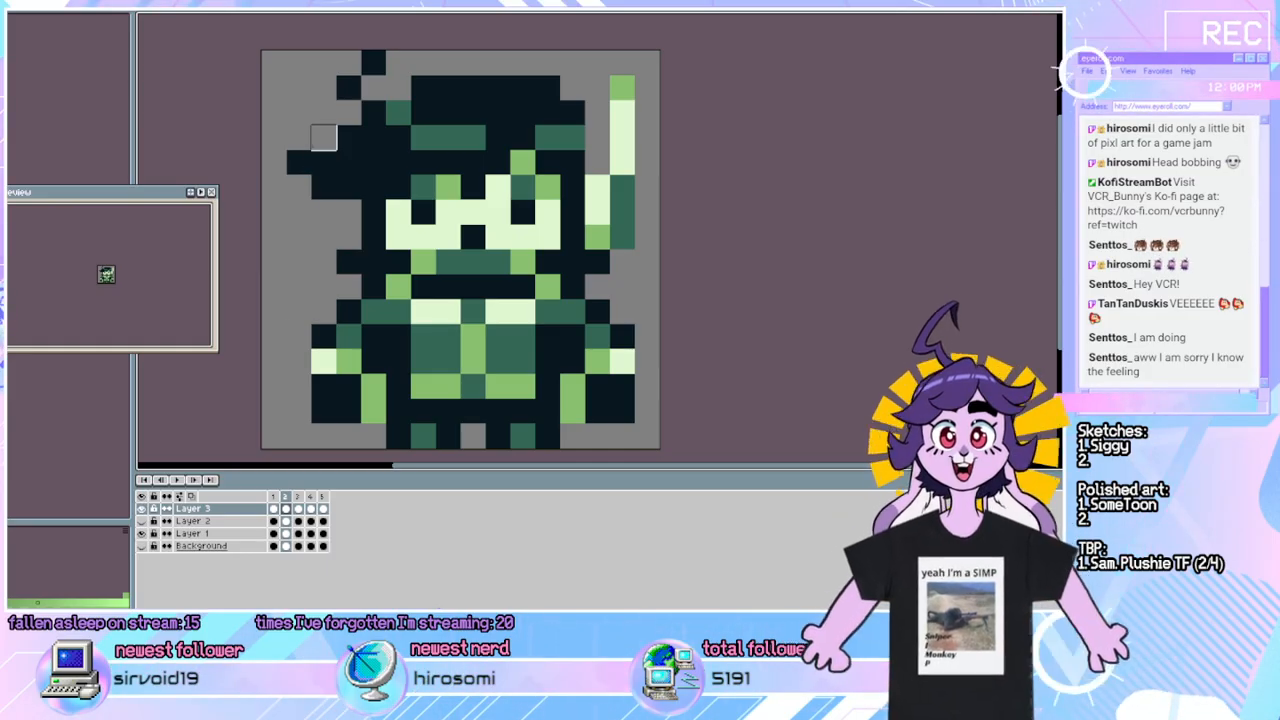
Try lowering the outer hair tip by one pixel in frame 2 on Layer 1, compare the neighbouring frames, and undo the change.
left_click(290, 535)
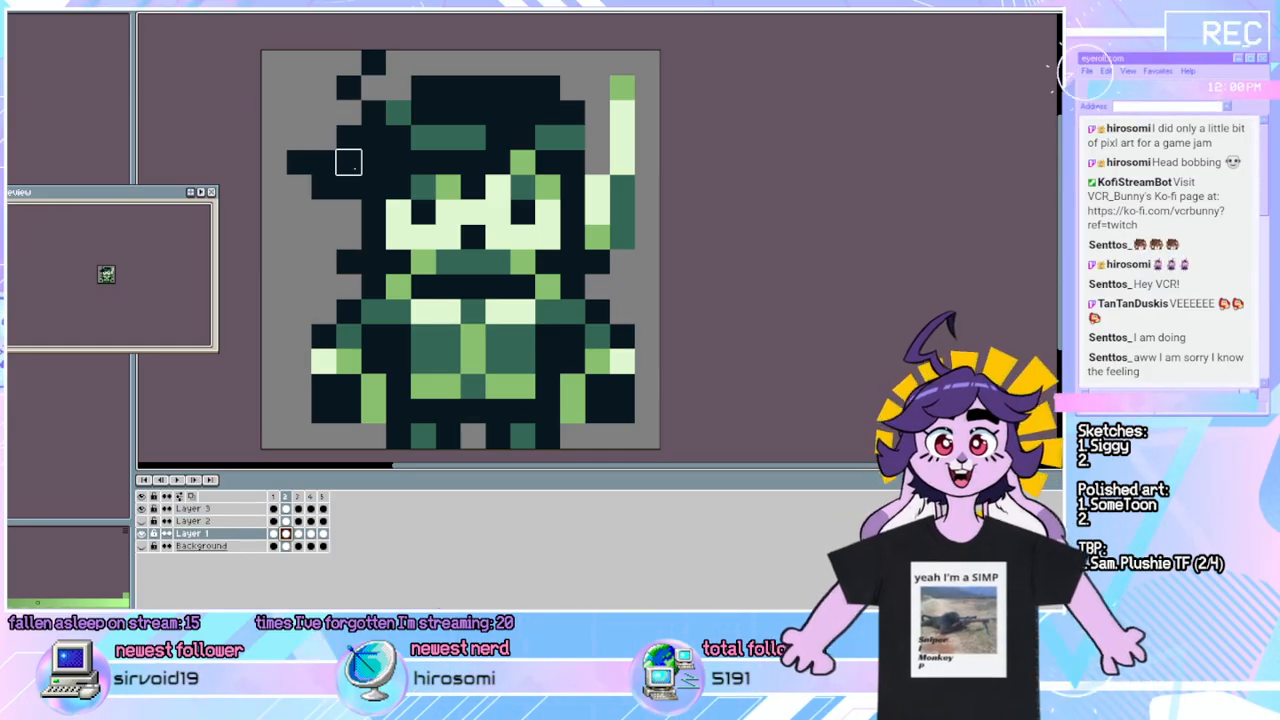
left_click(298, 162)
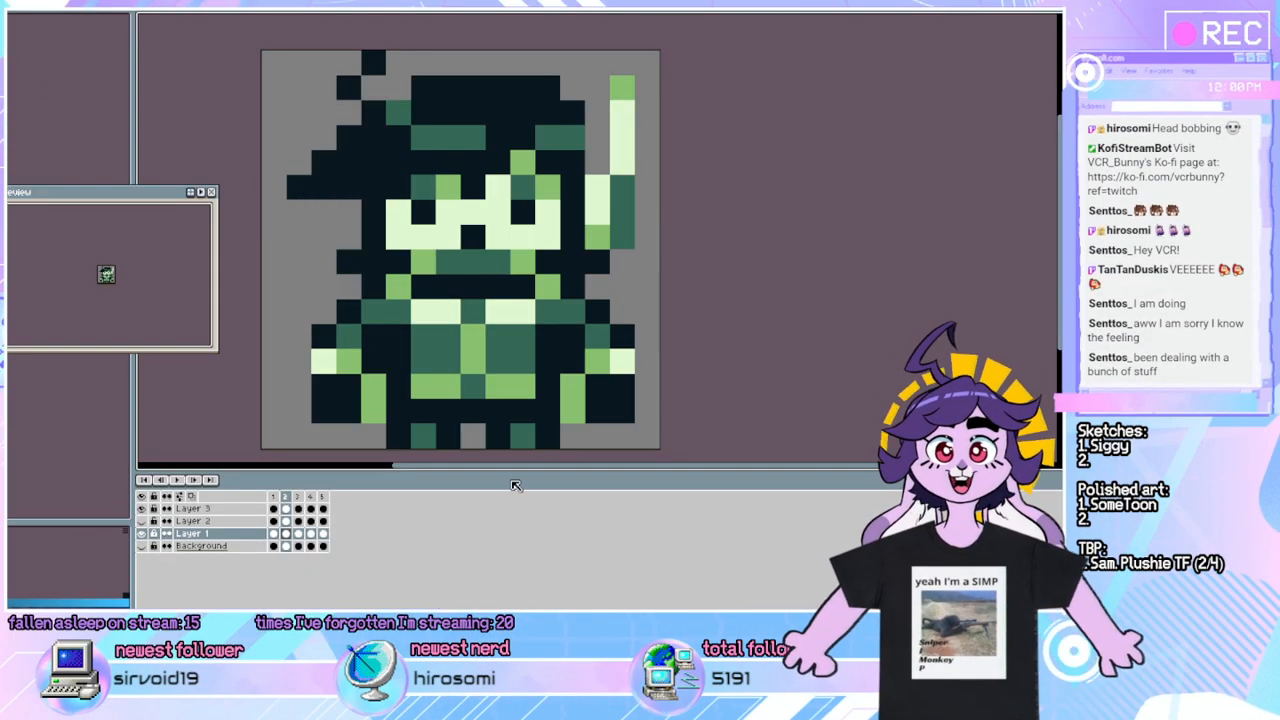
left_click(276, 497)
left_click(288, 497)
left_click(298, 498)
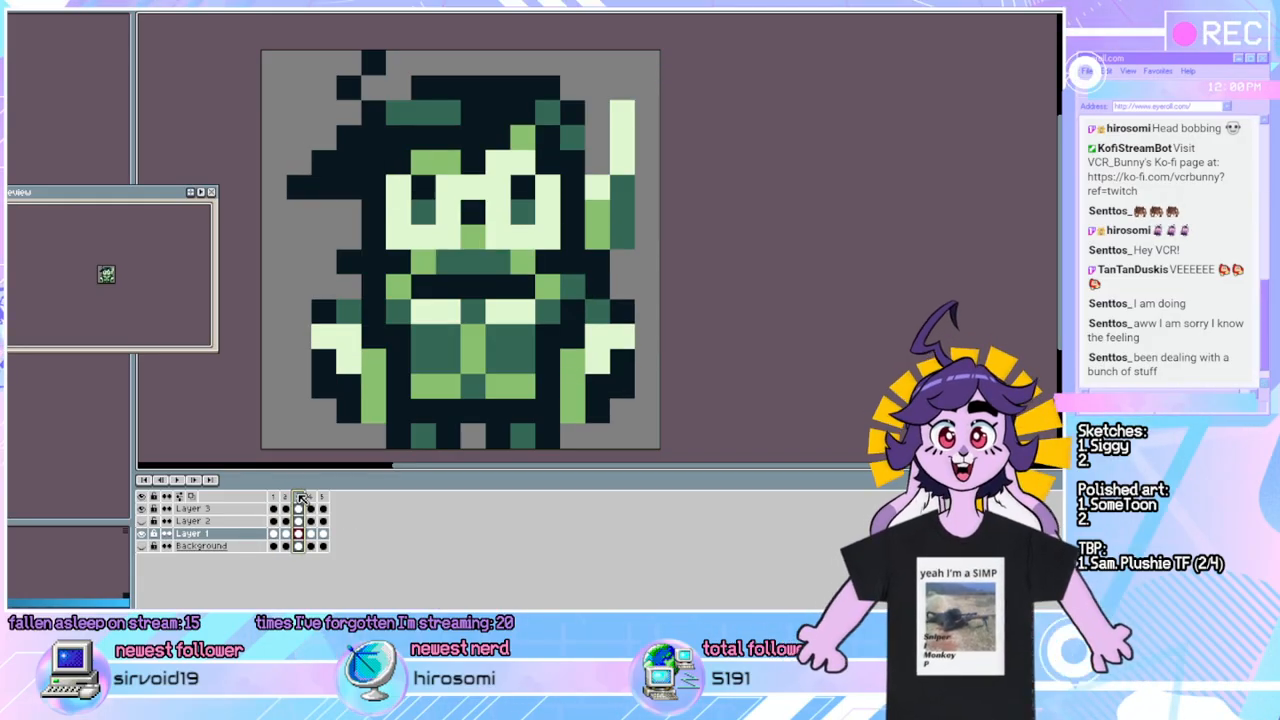
key("ctrl+z")
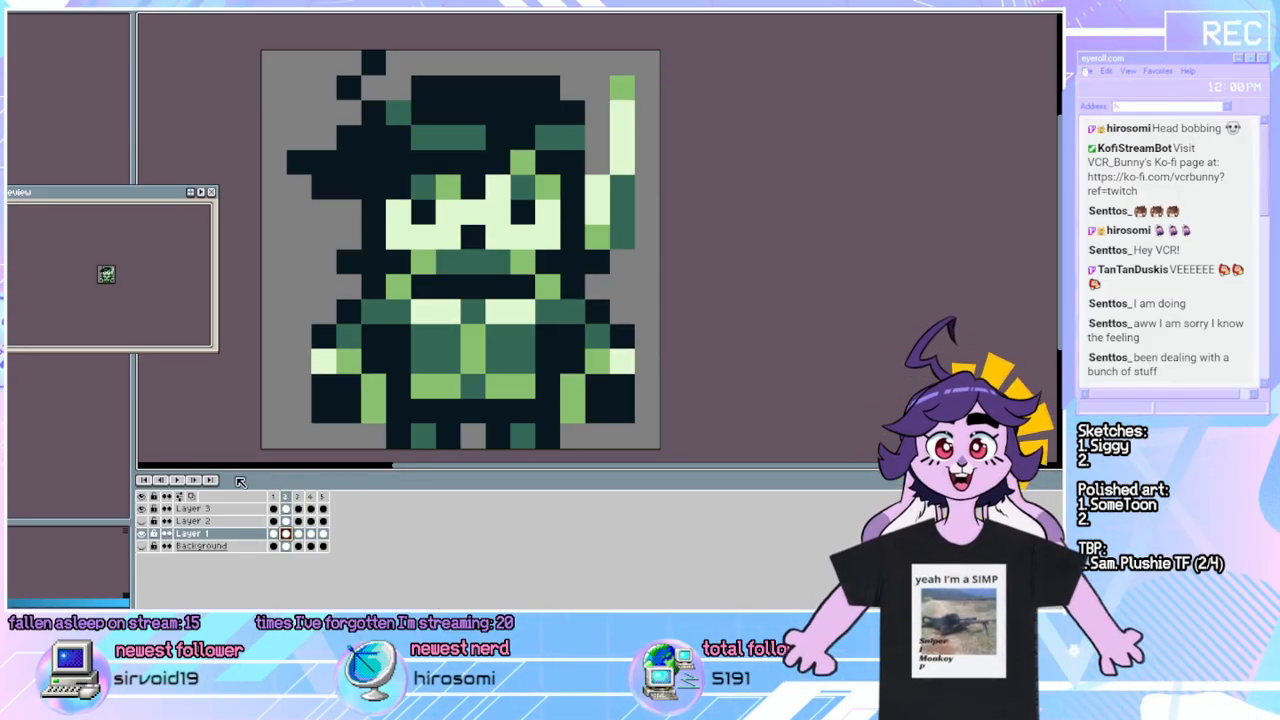
Play back the animation several times to review the hair and hand motion.
left_click(178, 480)
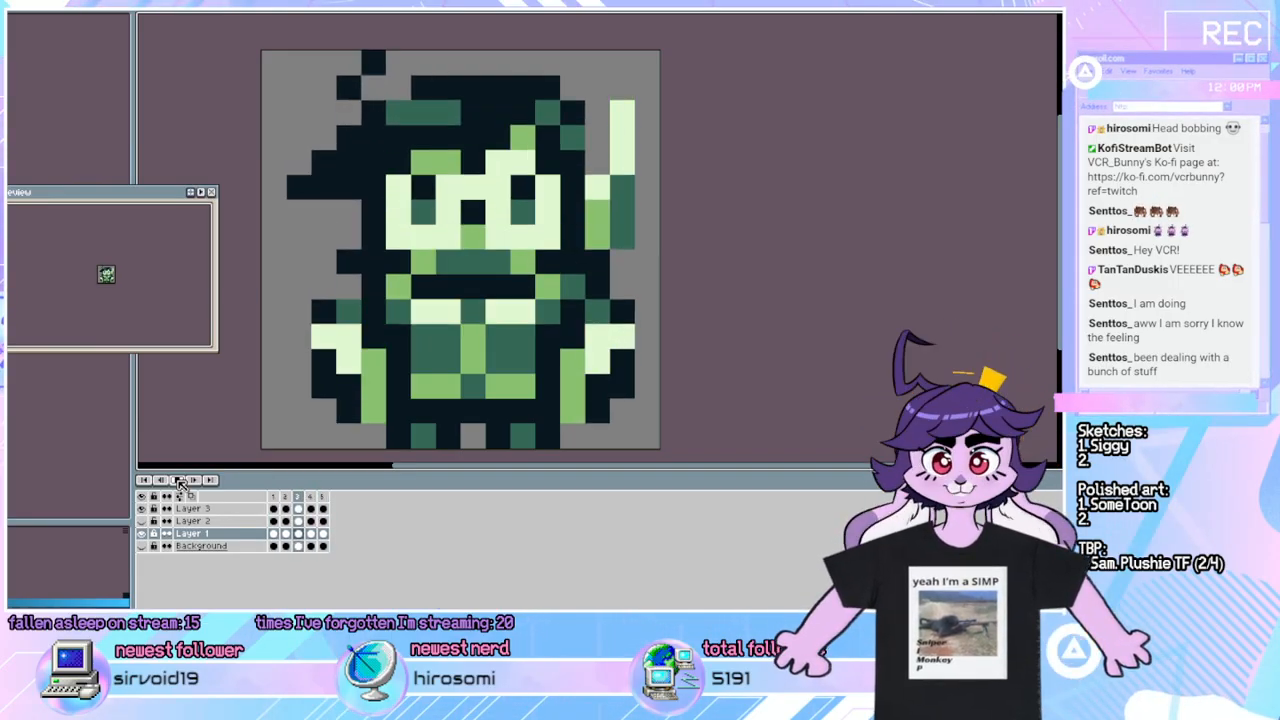
left_click(178, 480)
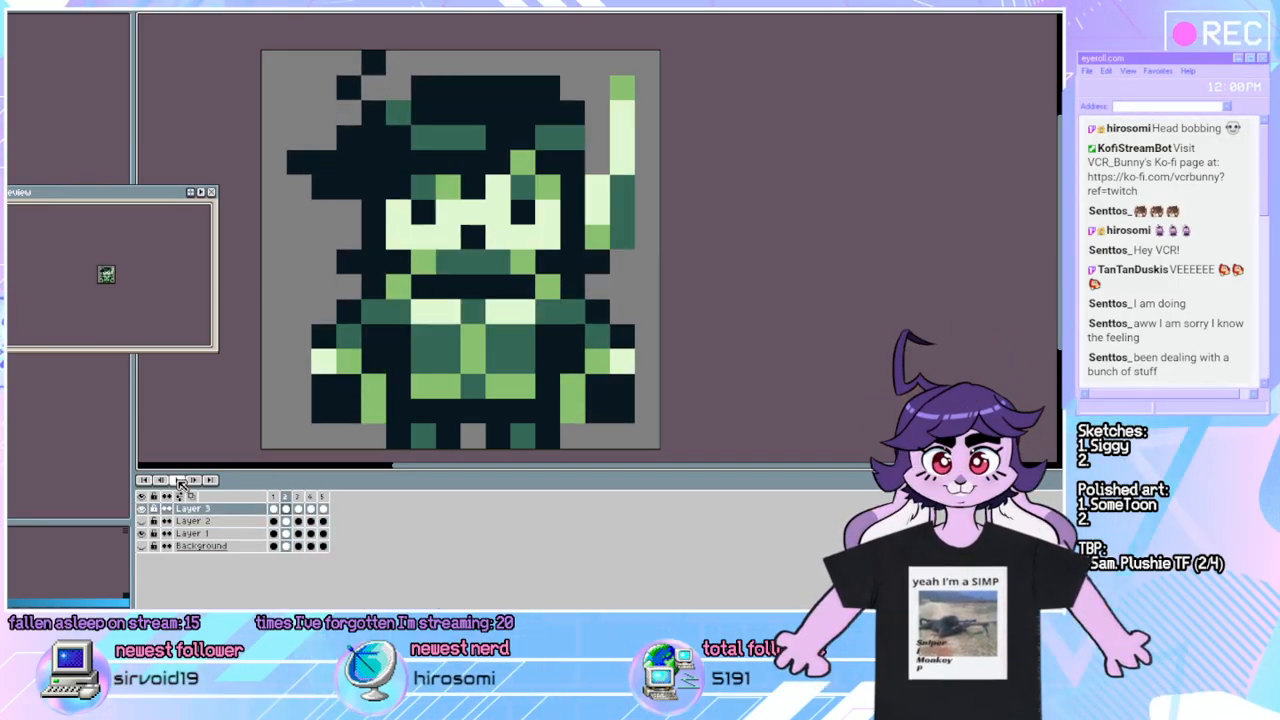
left_click(179, 481)
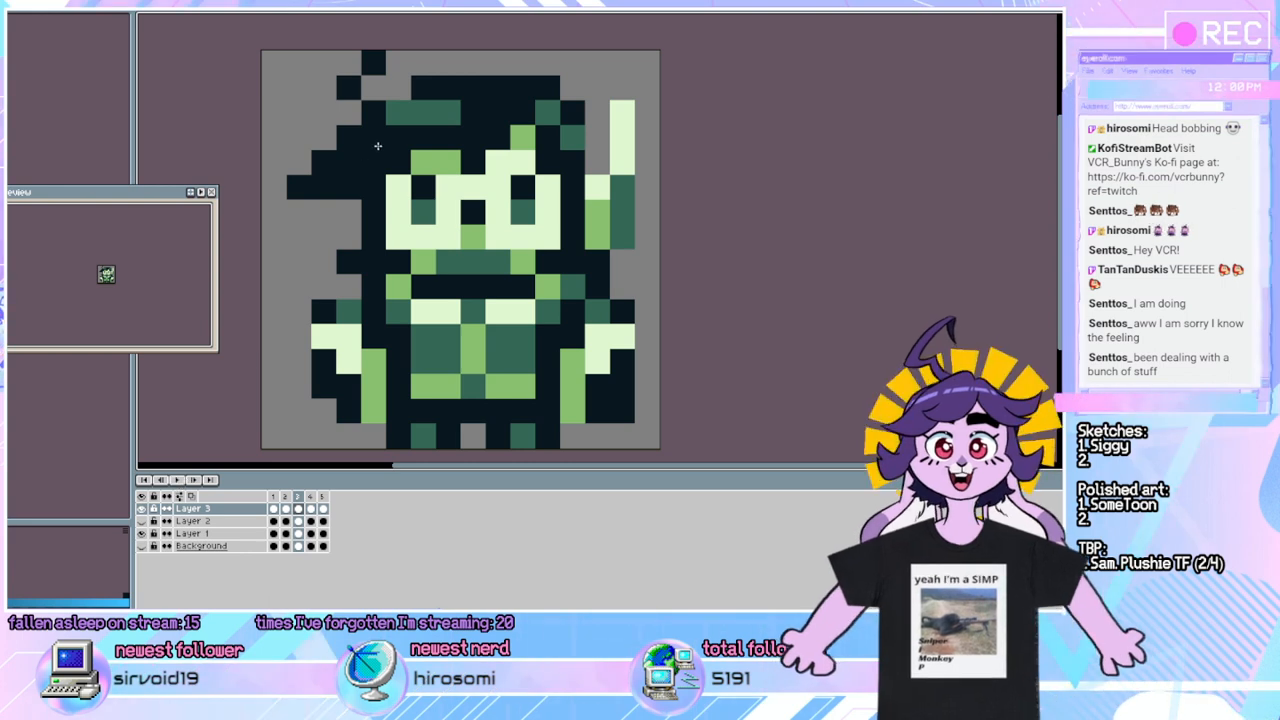
left_click(308, 302)
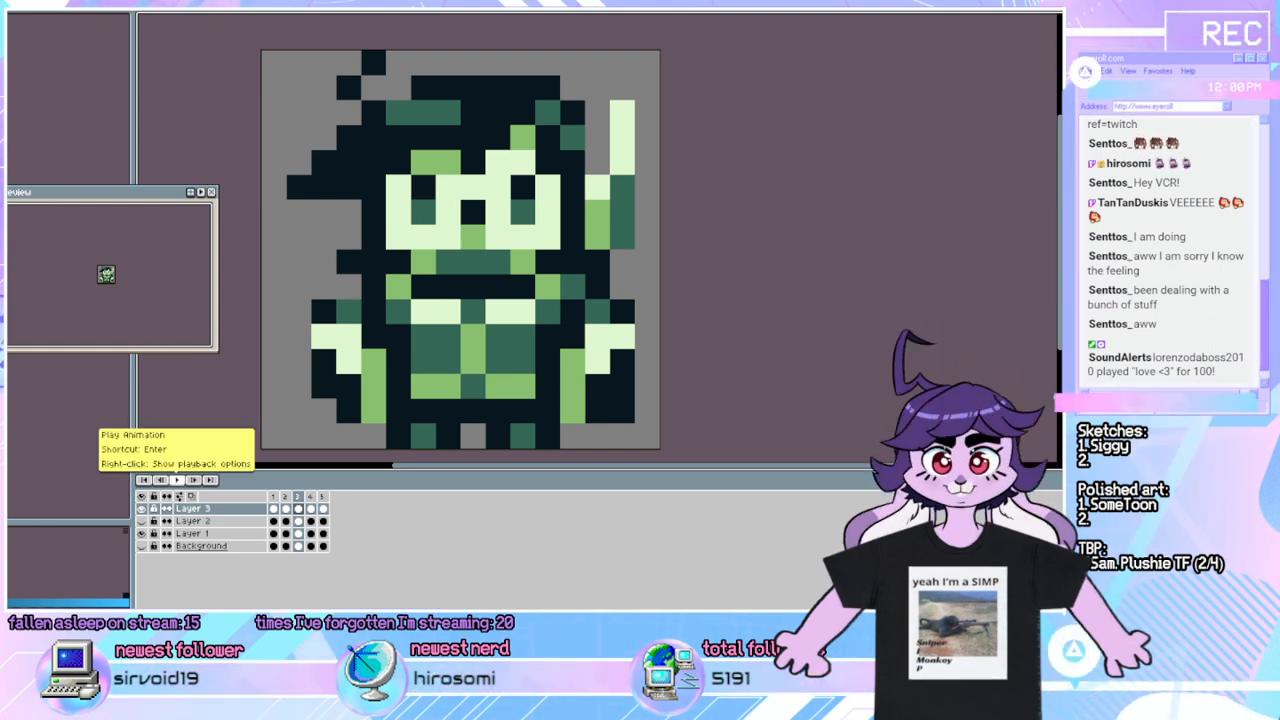
left_click(178, 481)
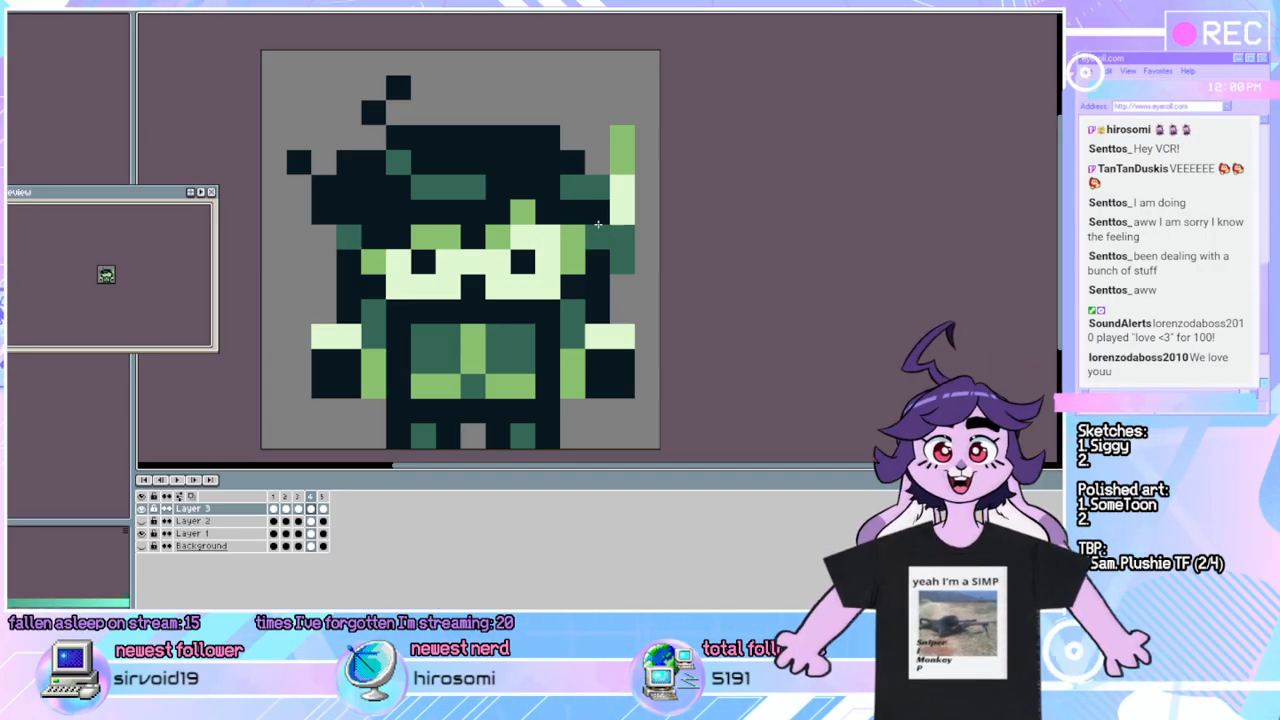
Try painting the collar row and the sides of the hair dark green in frame 4, and play back the animation.
left_click(579, 266)
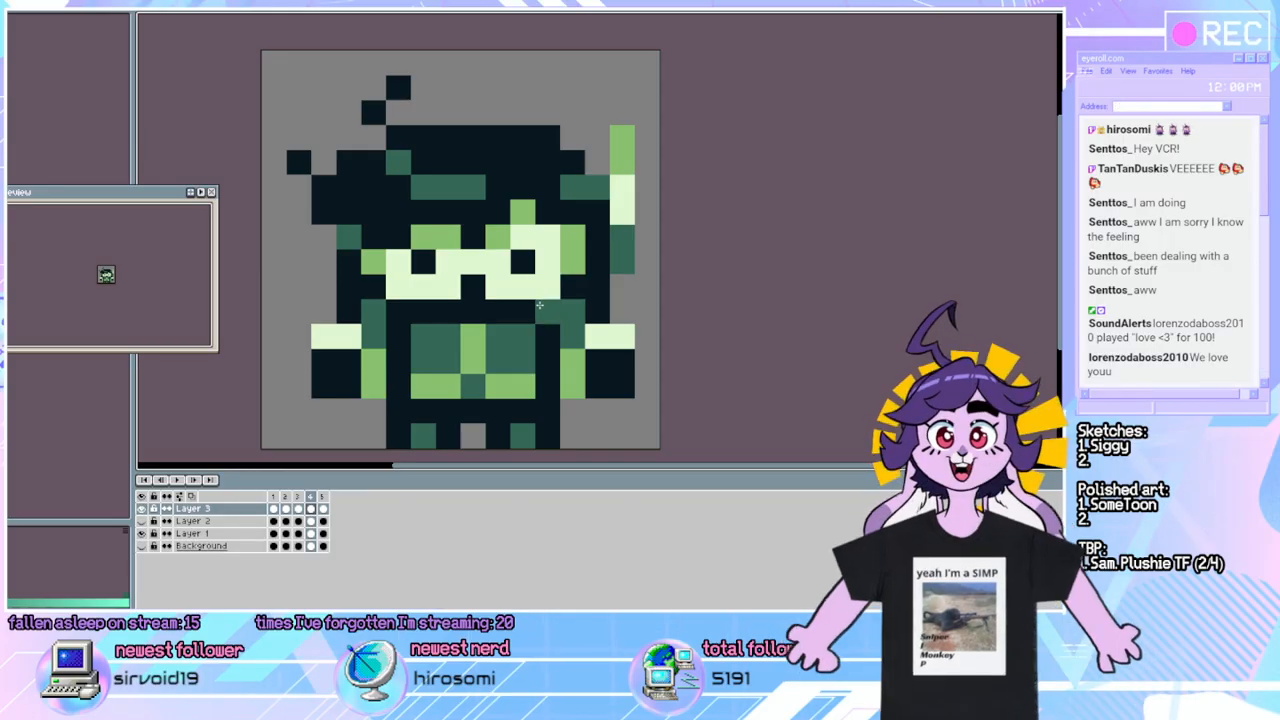
left_click_drag(539, 305, 456, 309)
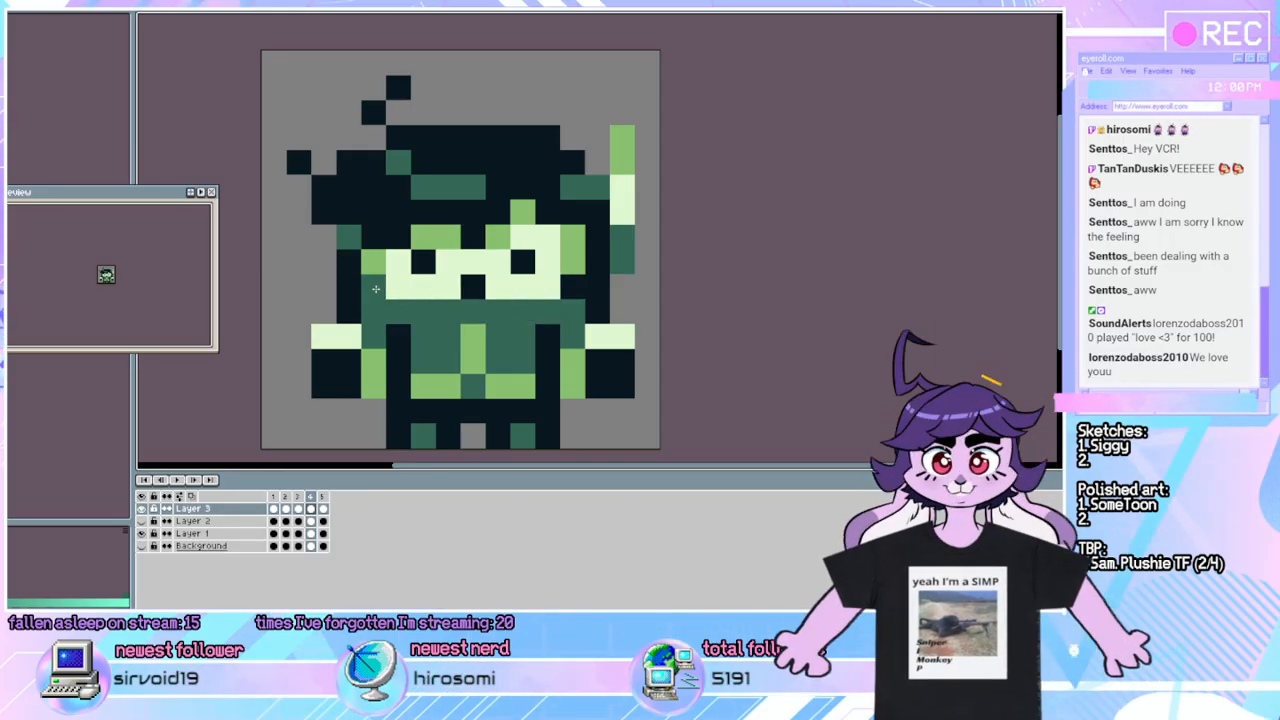
left_click(531, 285)
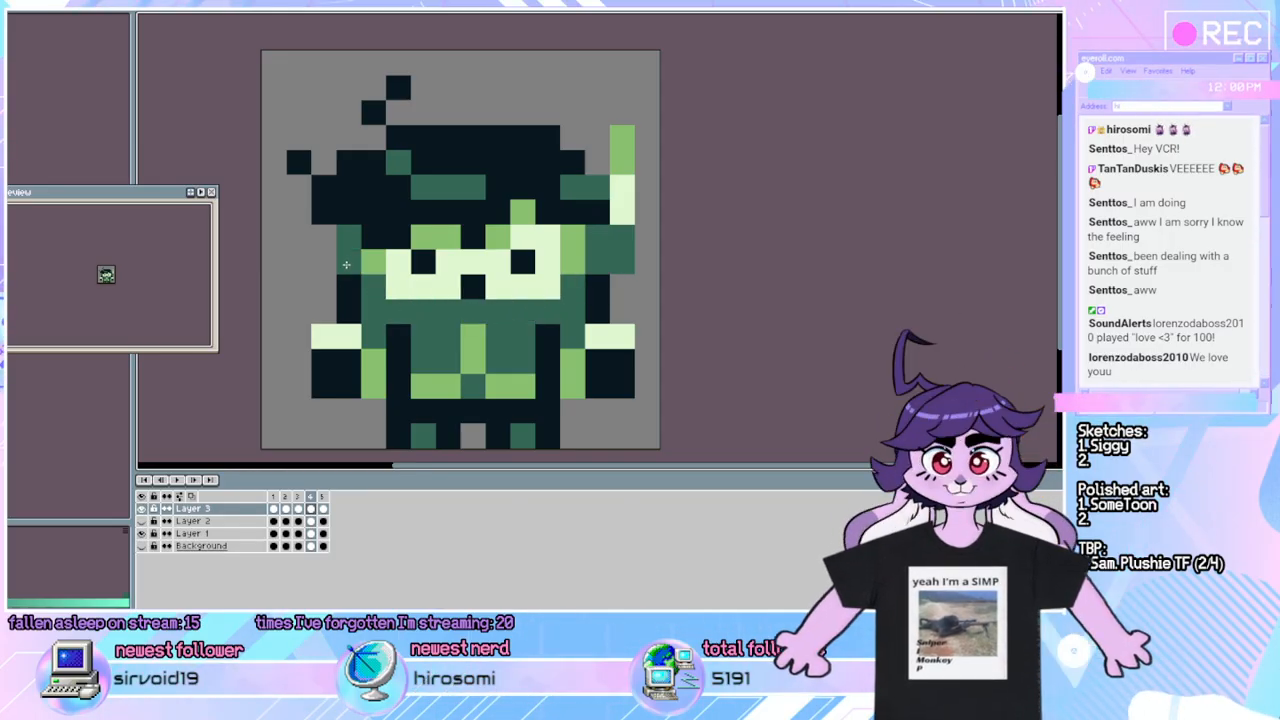
left_click(586, 279)
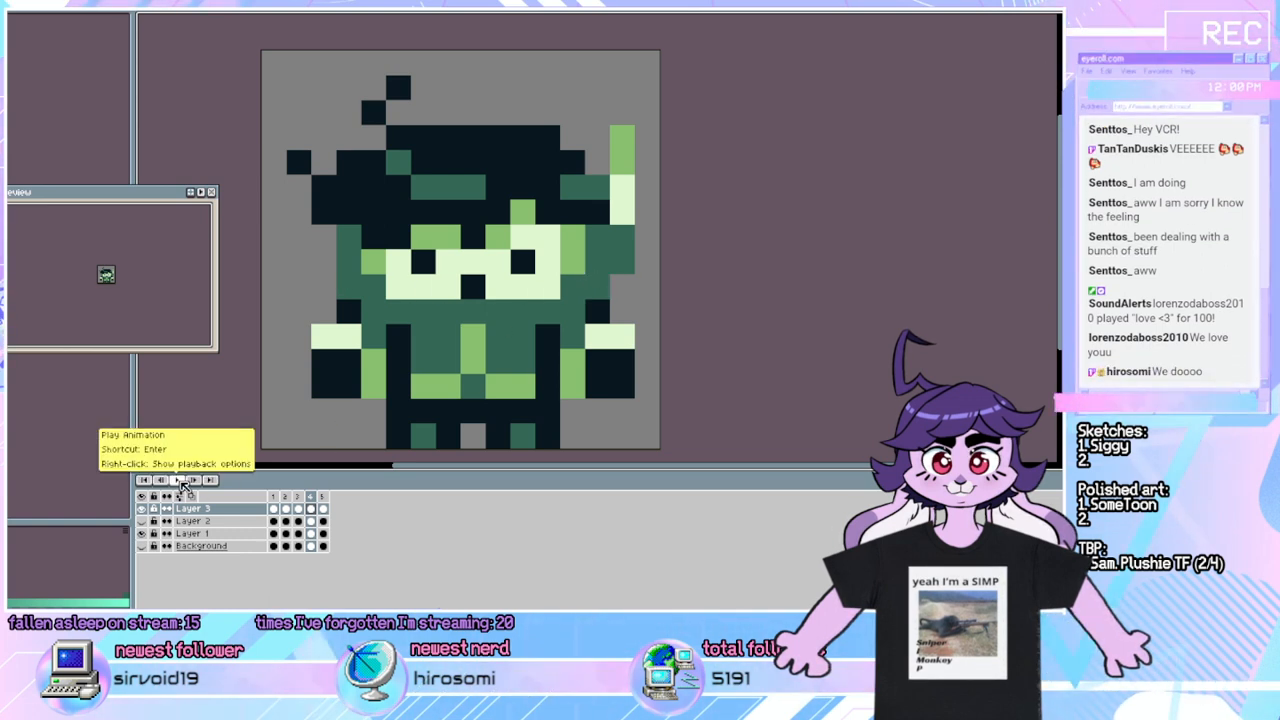
left_click(182, 481)
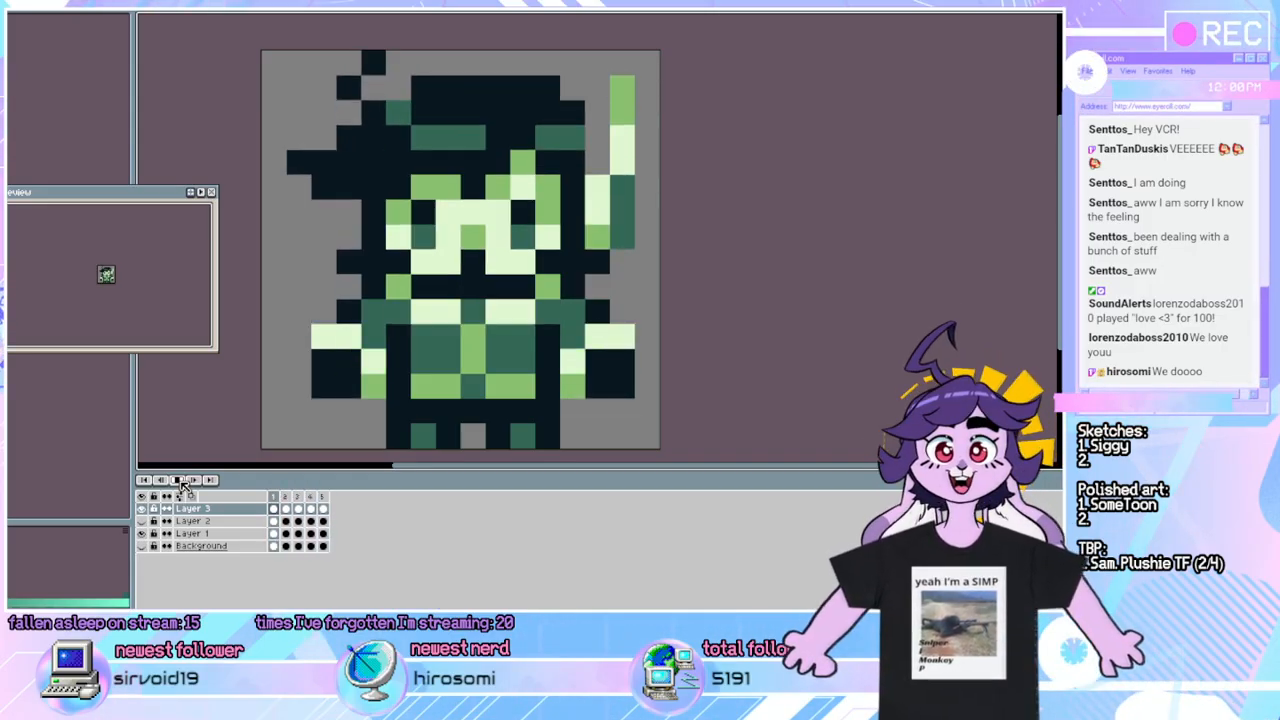
left_click(181, 481)
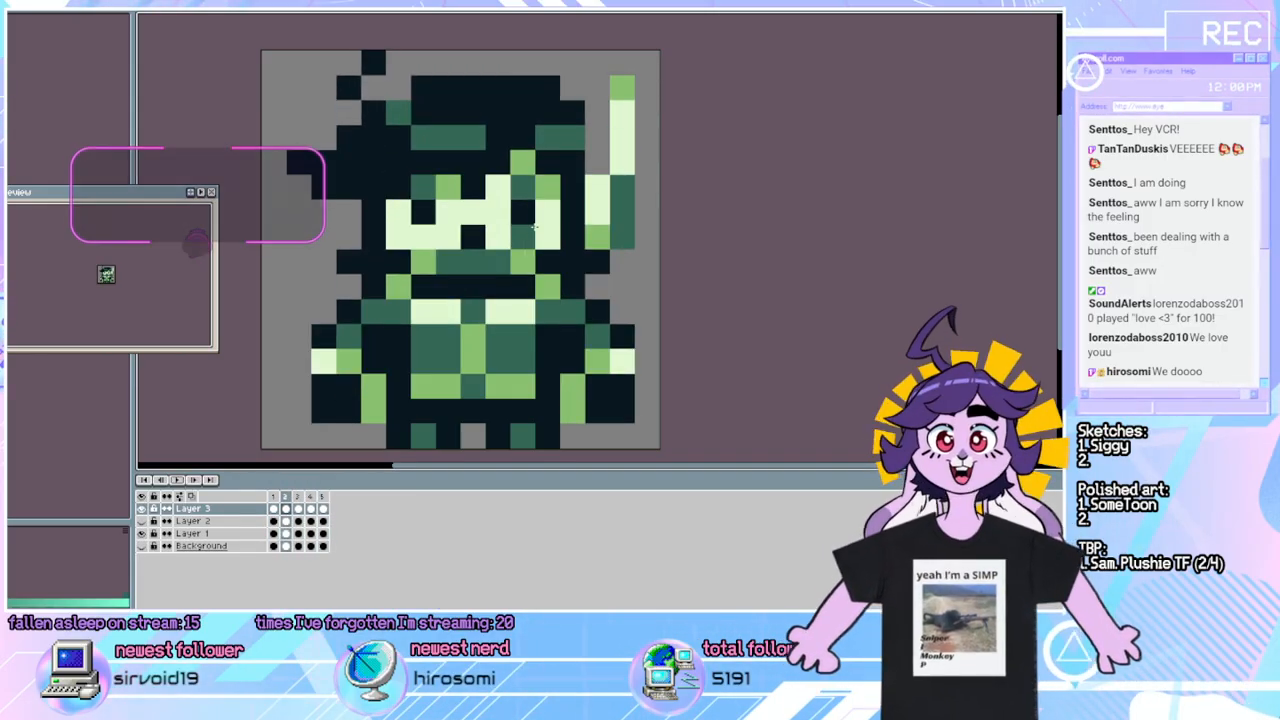
Step through all five frames repeatedly to compare the face, hair and collar between them.
key("Right")
key("Right")
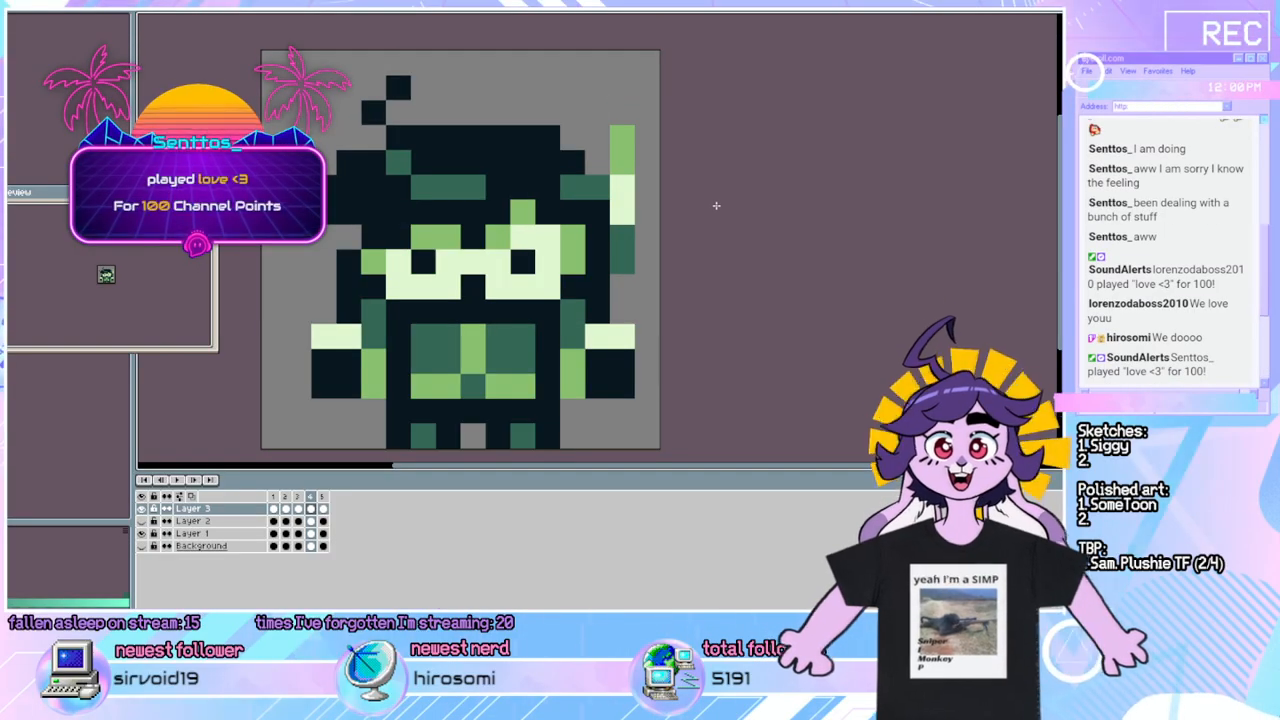
key("Right")
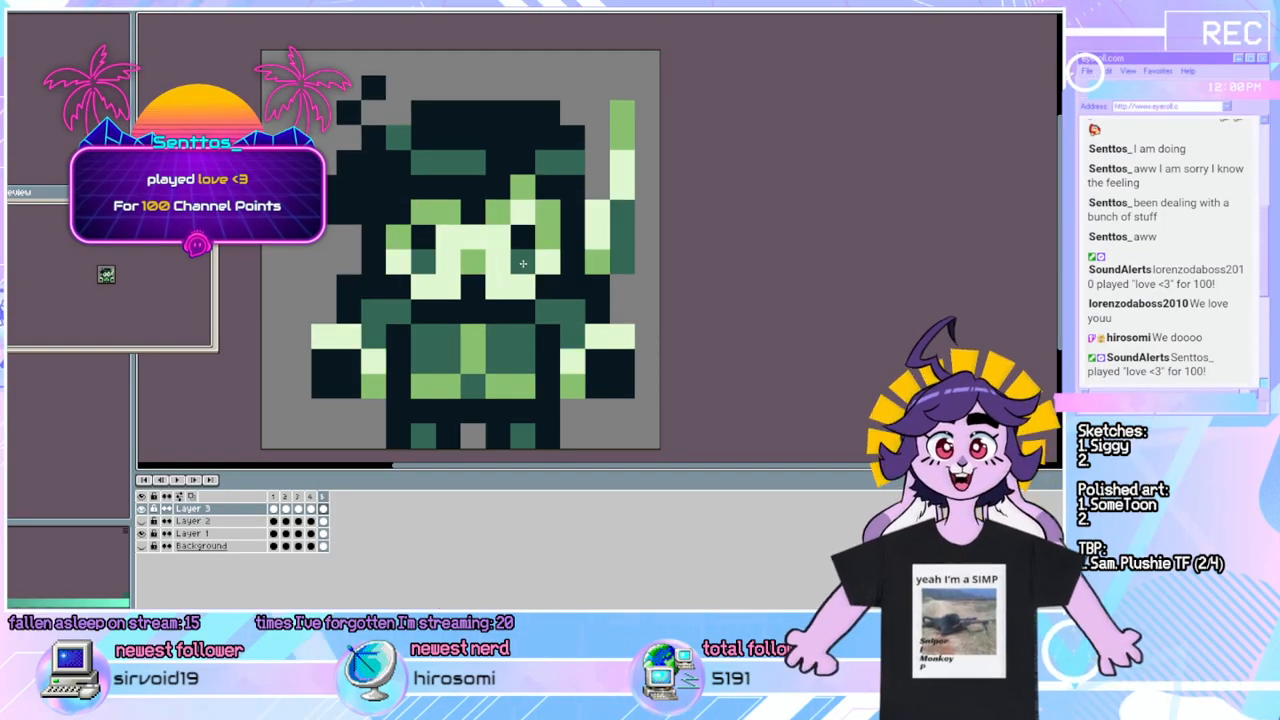
key("Left")
key("Right")
key("Right")
key("Right")
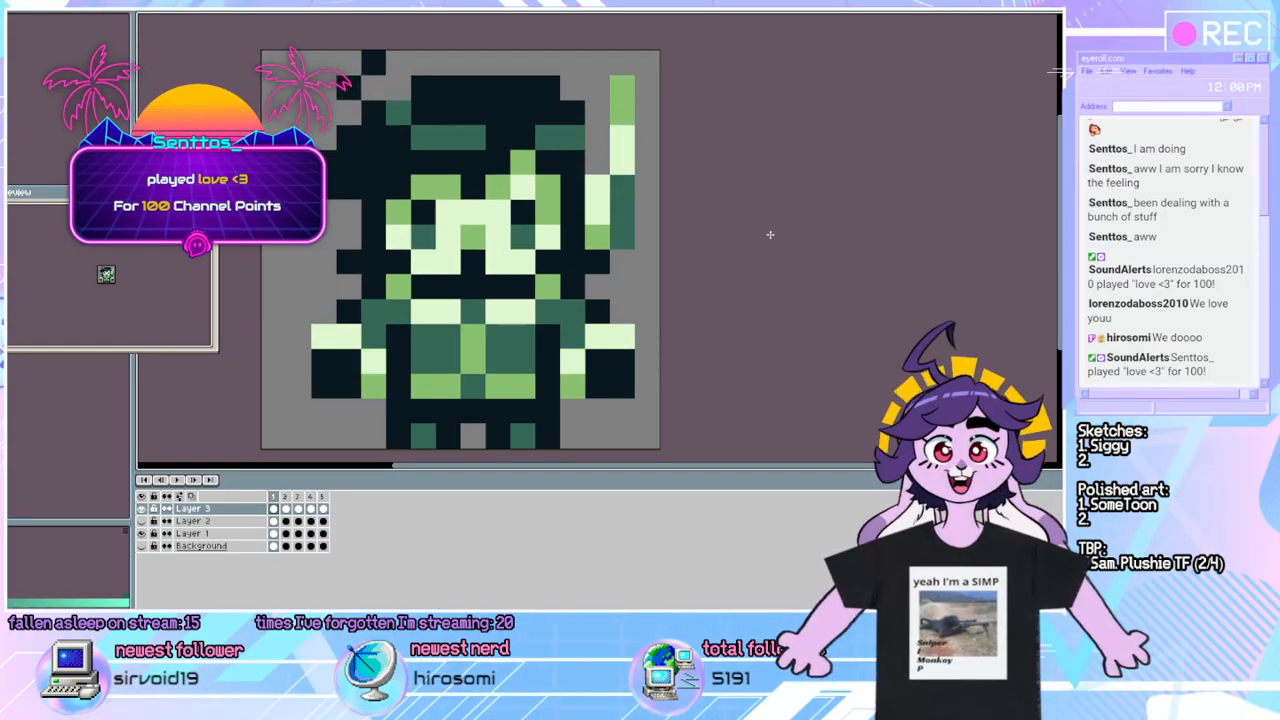
key("Right")
key("Right")
key("Right")
key("Right")
key("Right")
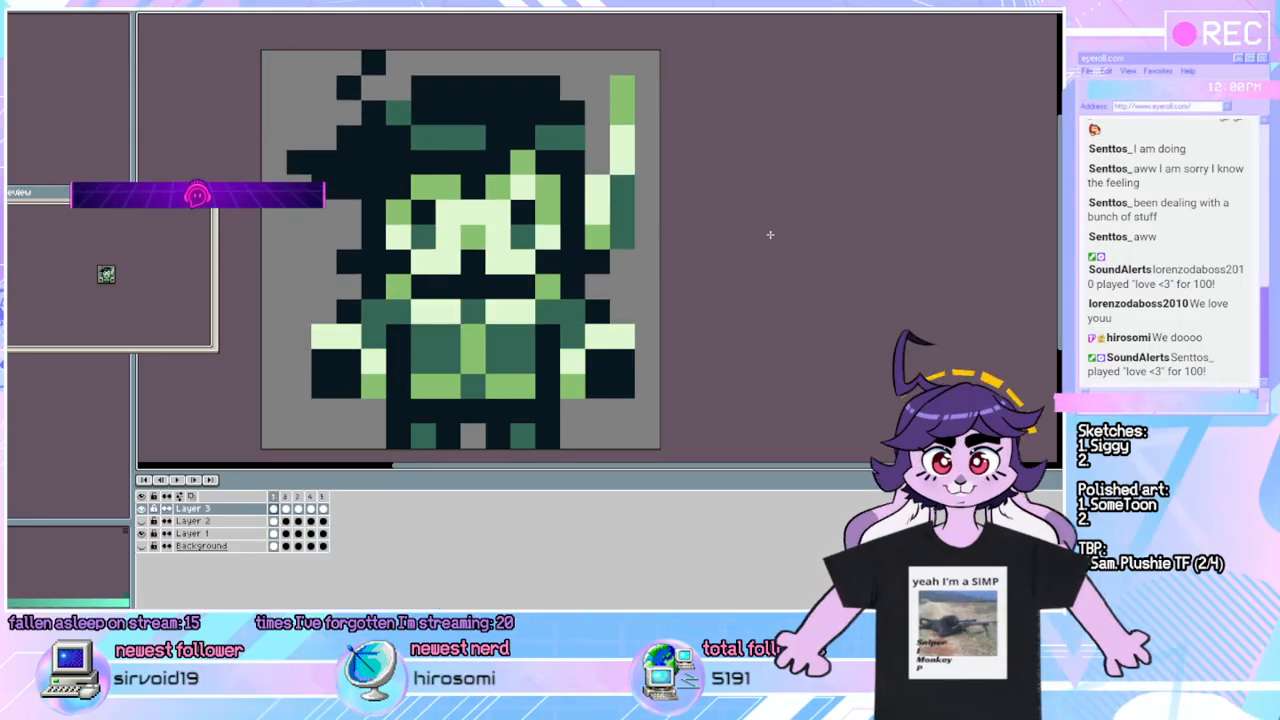
key("Right")
key("Right")
key("Right")
key("Left")
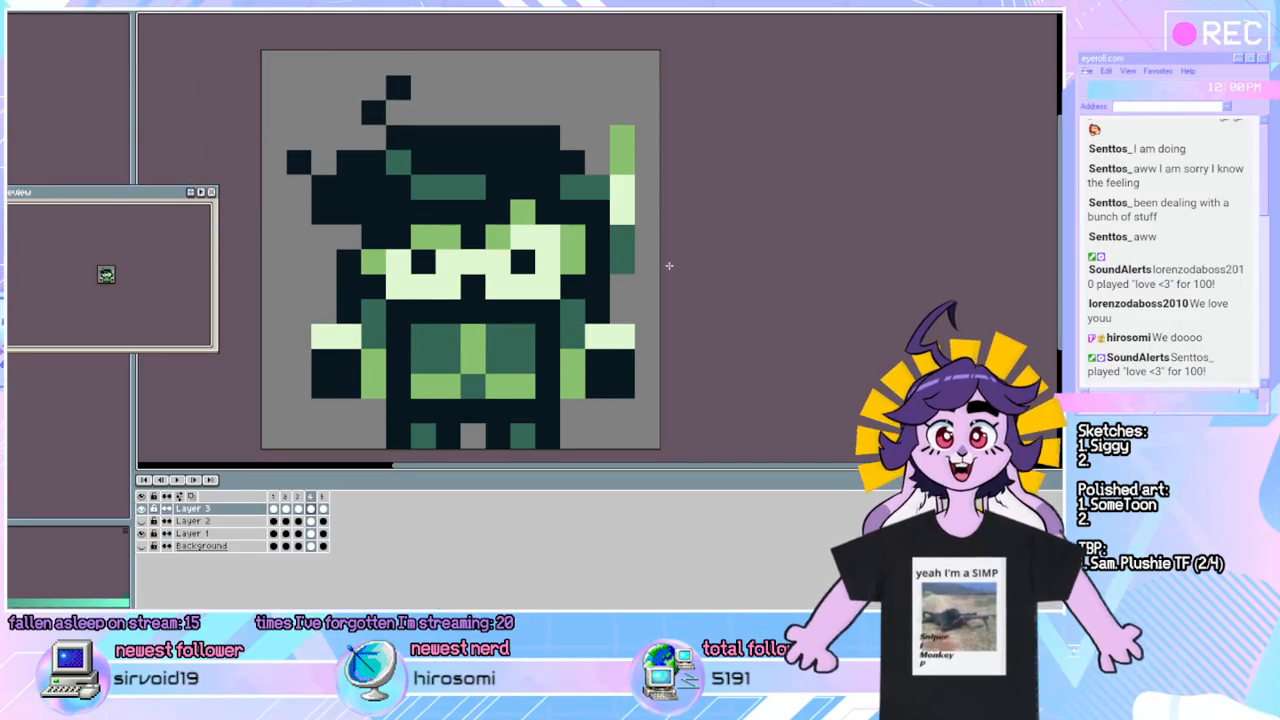
Recolor the nose pixel in frame 4 from near-black to mid-green and compare the face with frame 5.
key("Right")
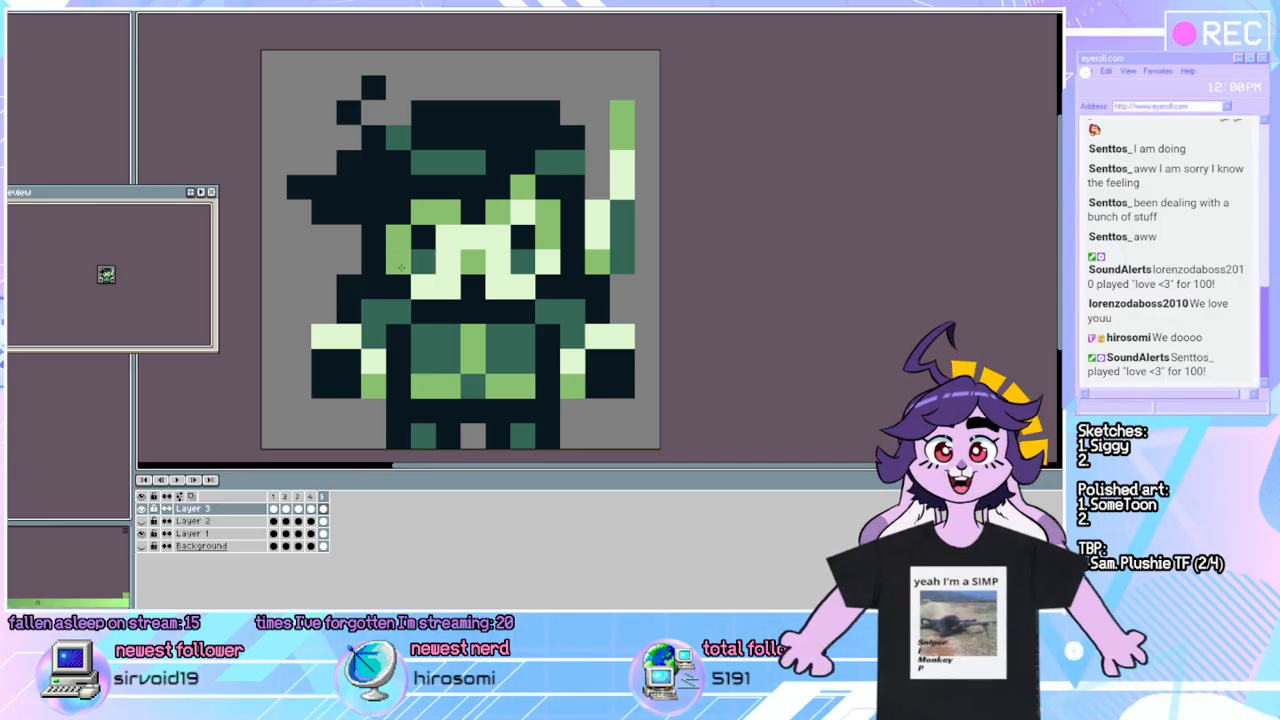
key("Left")
key("Right")
key("Left")
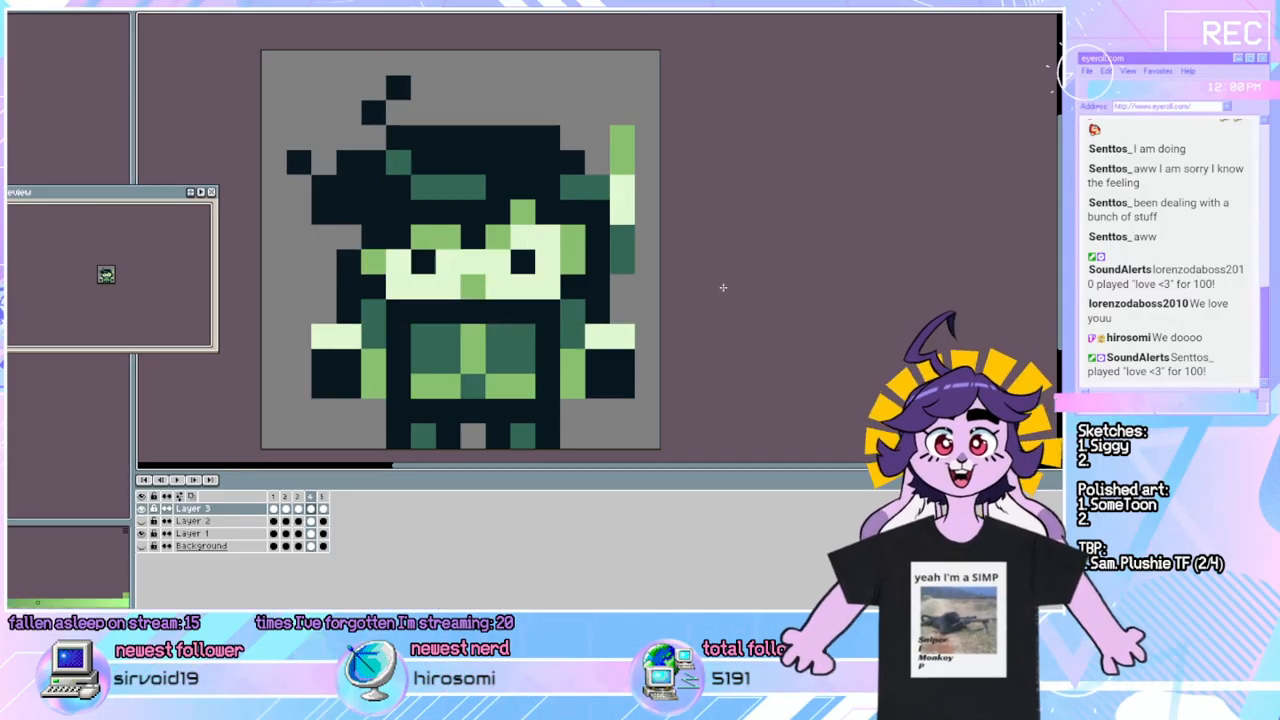
left_click(511, 264)
key("Right")
key("Left")
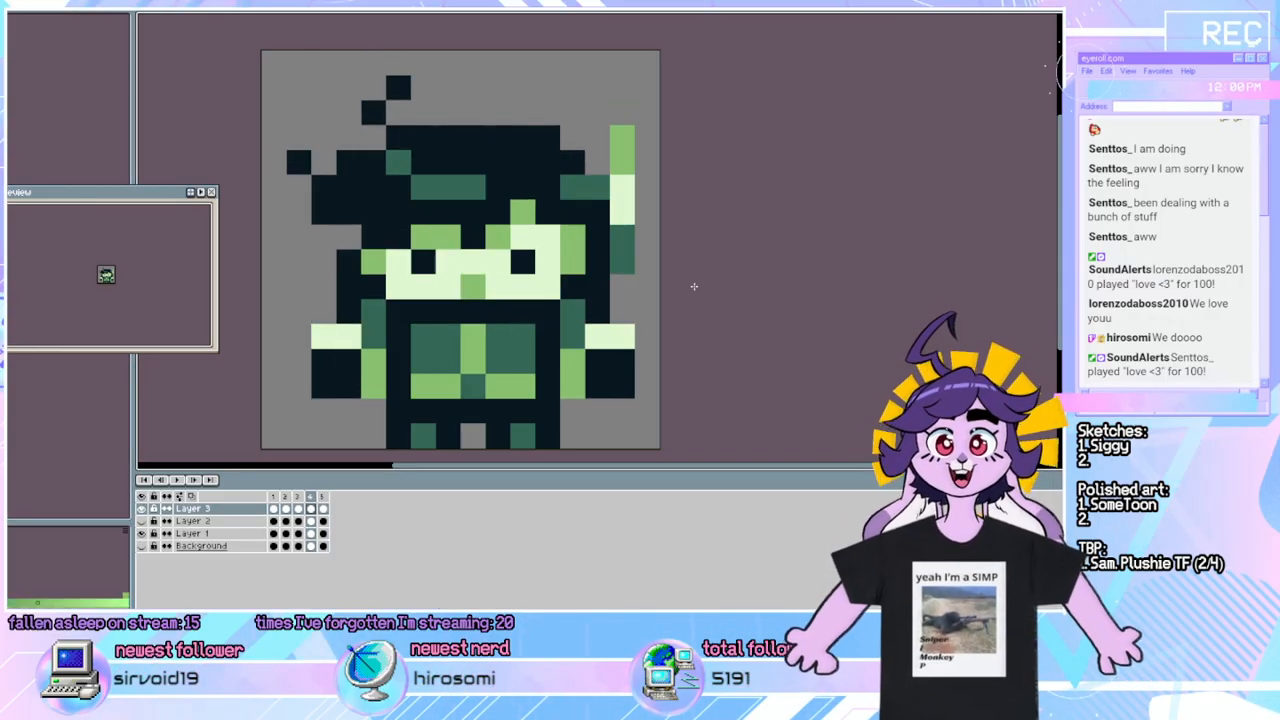
key("Right")
key("Left")
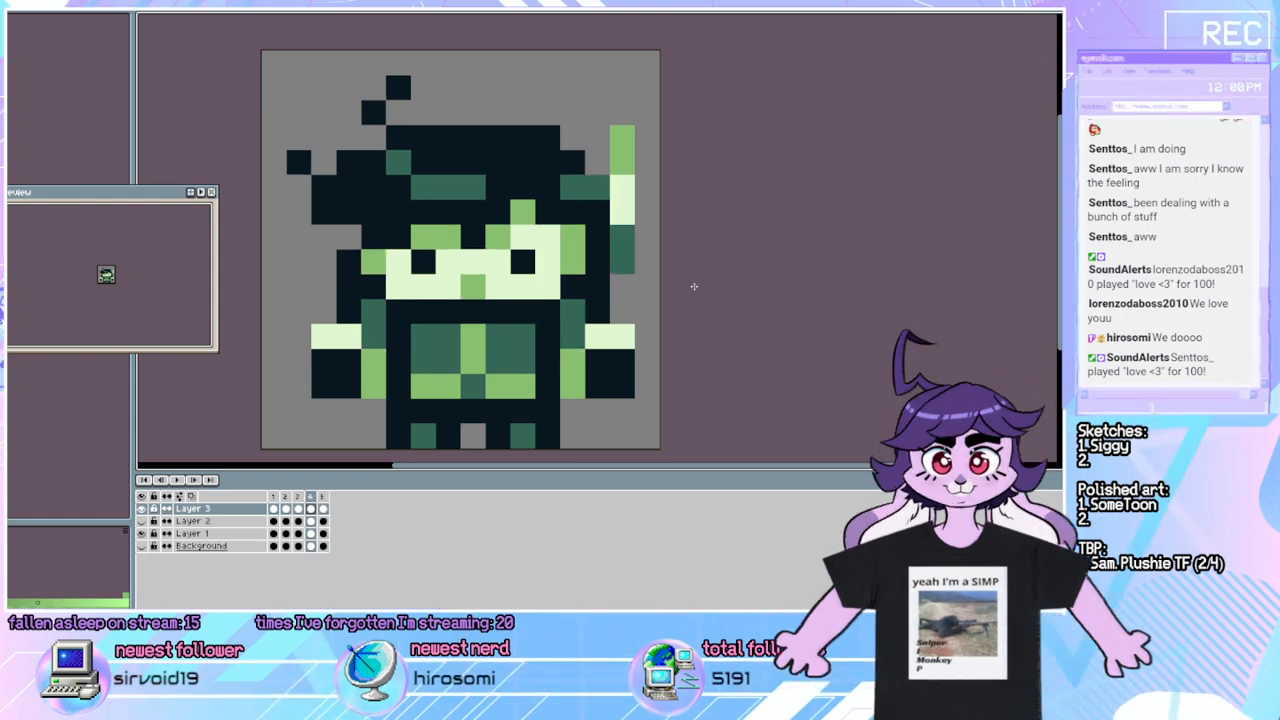
key("Right")
key("Left")
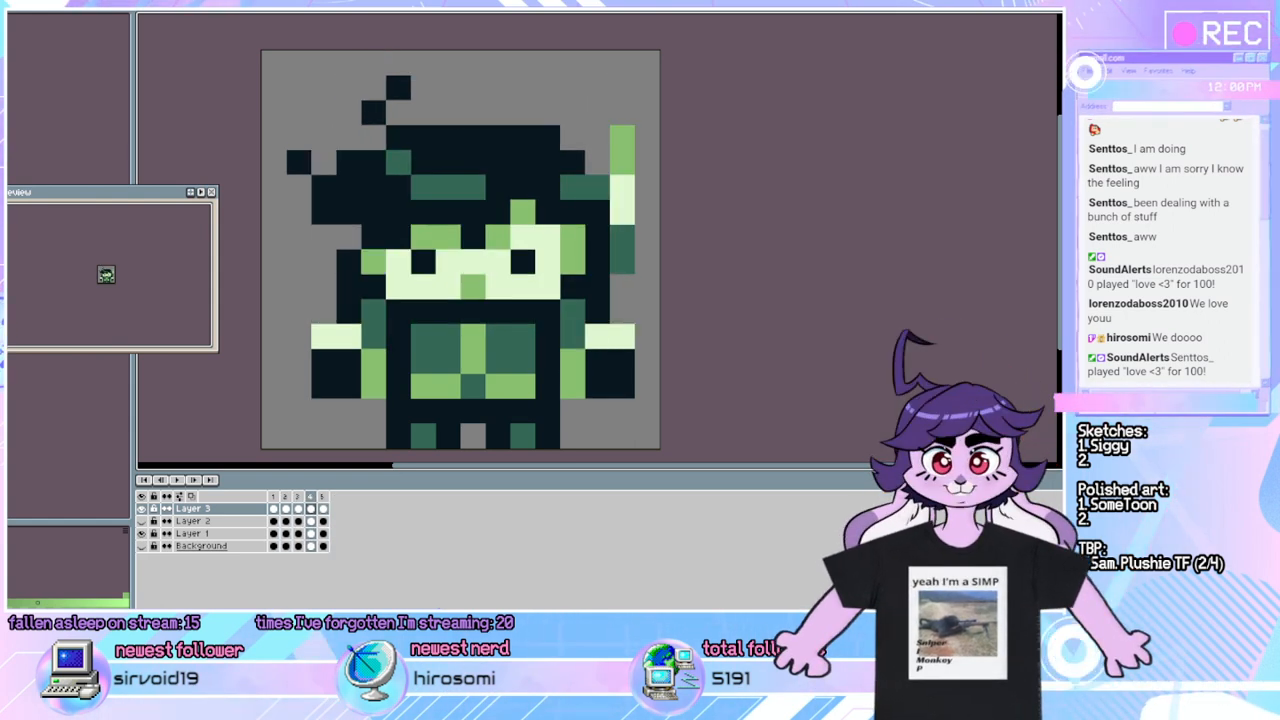
Add a protruding near-black hair pixel on each side of the head in frames 4 and 5 on Layer 3.
left_click(6, 22)
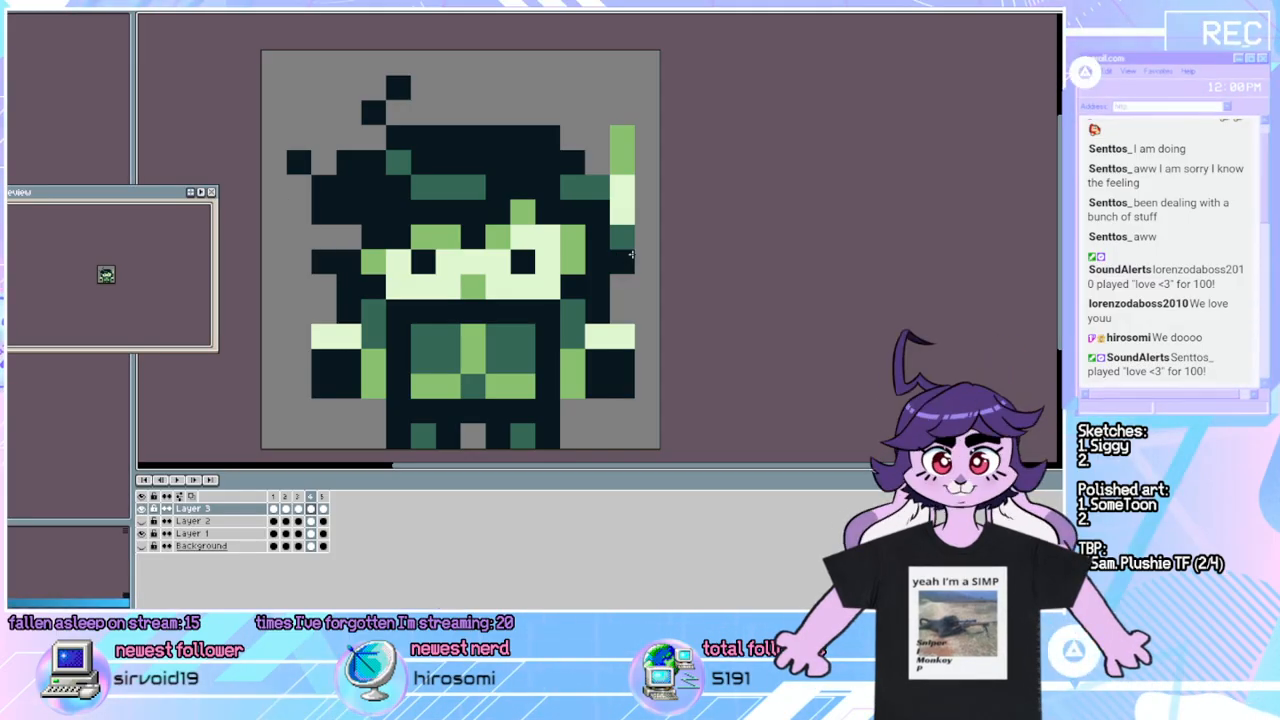
key("Right")
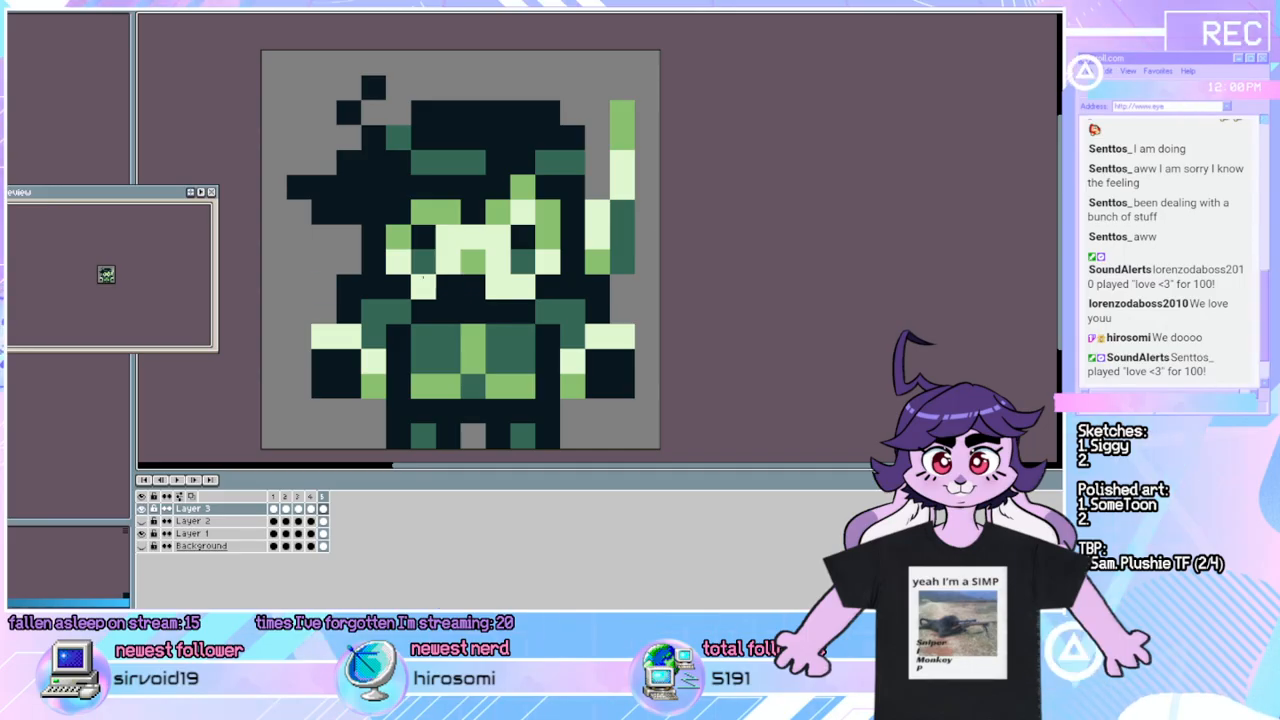
key("Left")
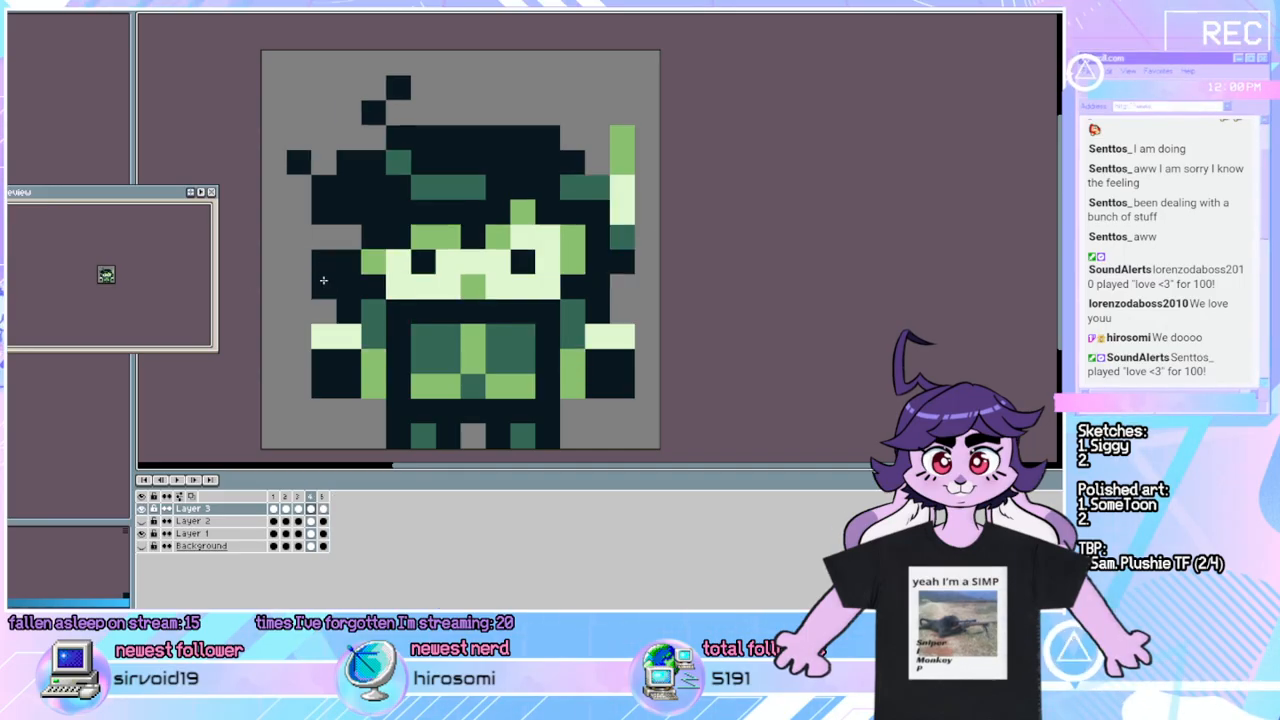
key("Right")
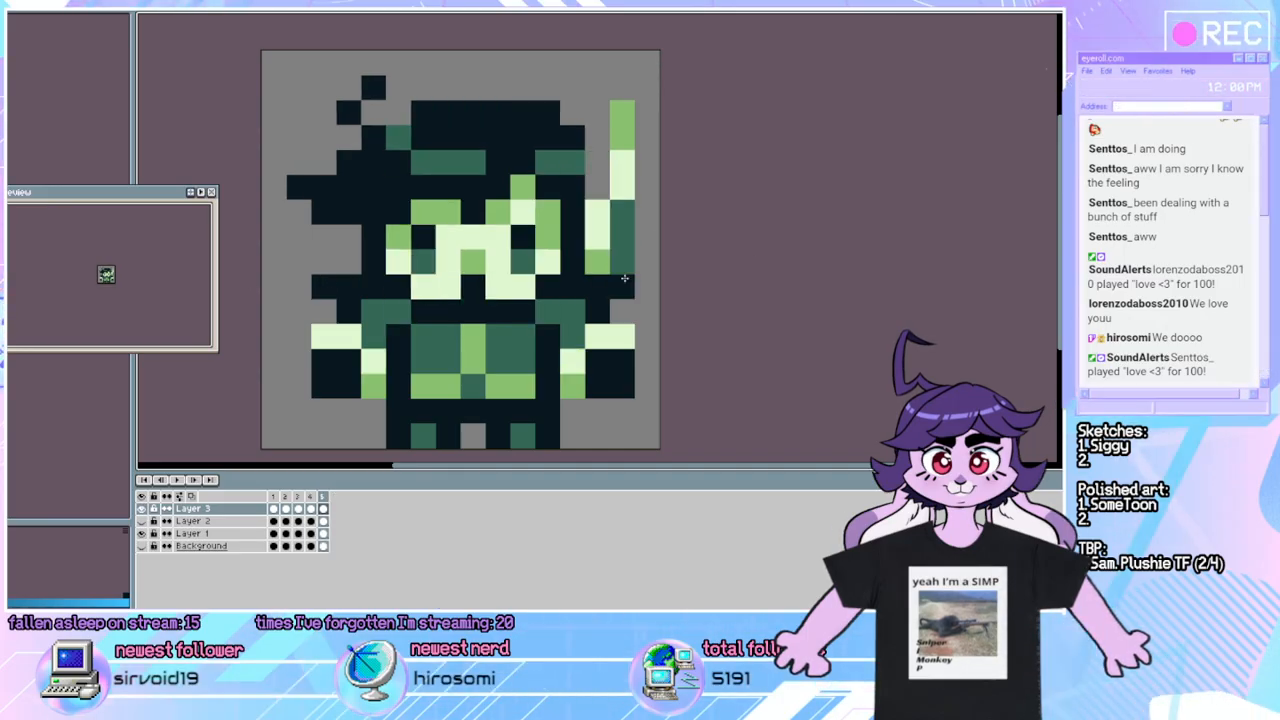
key("Right")
key("Left")
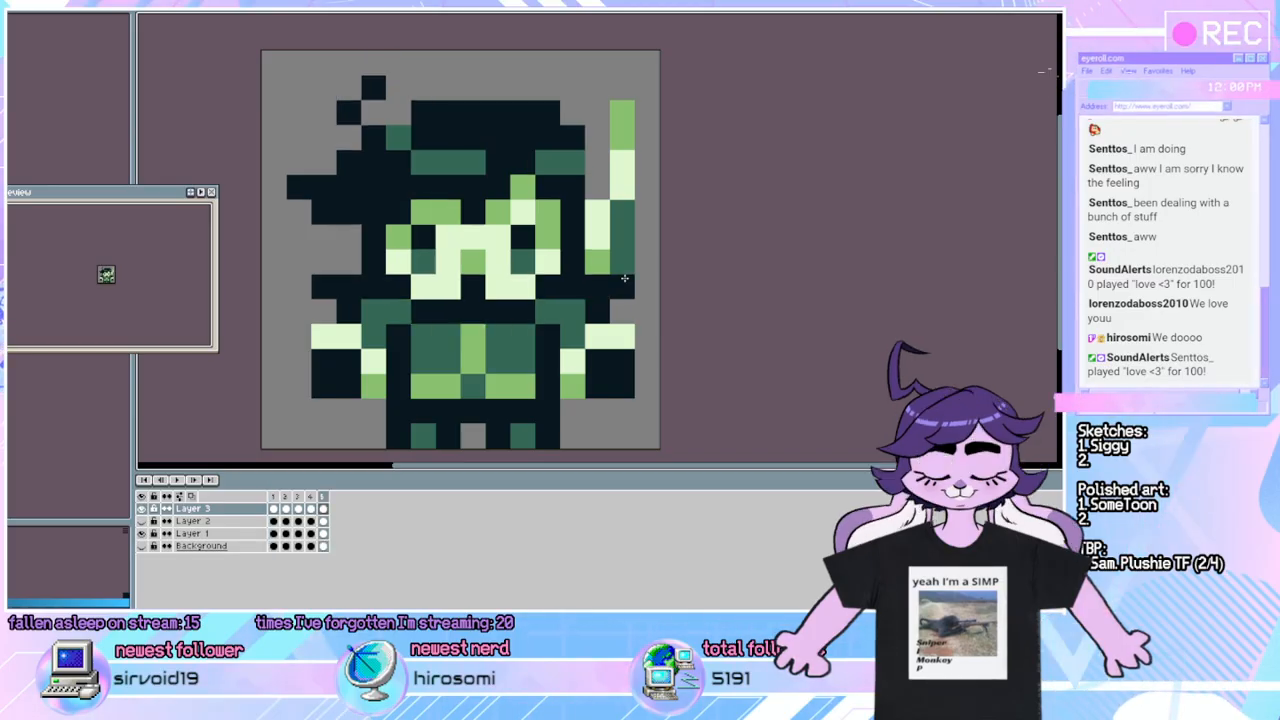
Step back and forth through the animation frames to compare the hair silhouette and face between them.
key("Left")
key("Right")
key("Right")
key("Right")
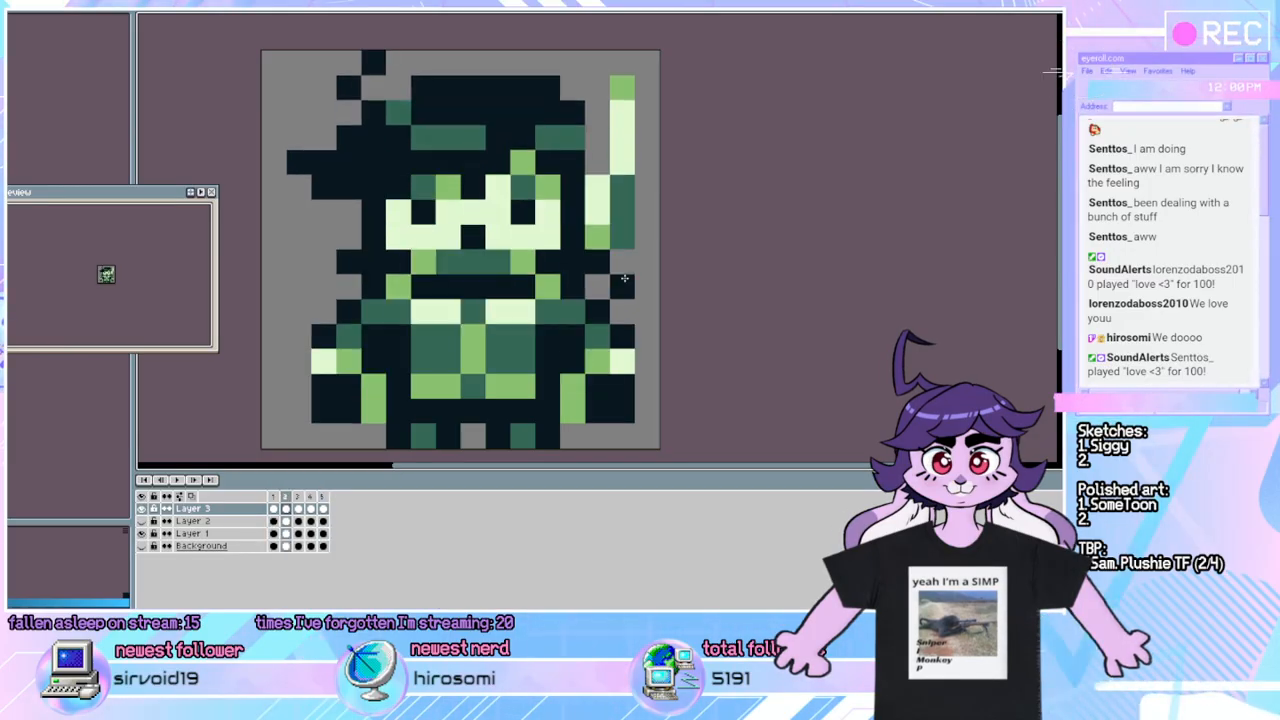
key("Right")
key("Left")
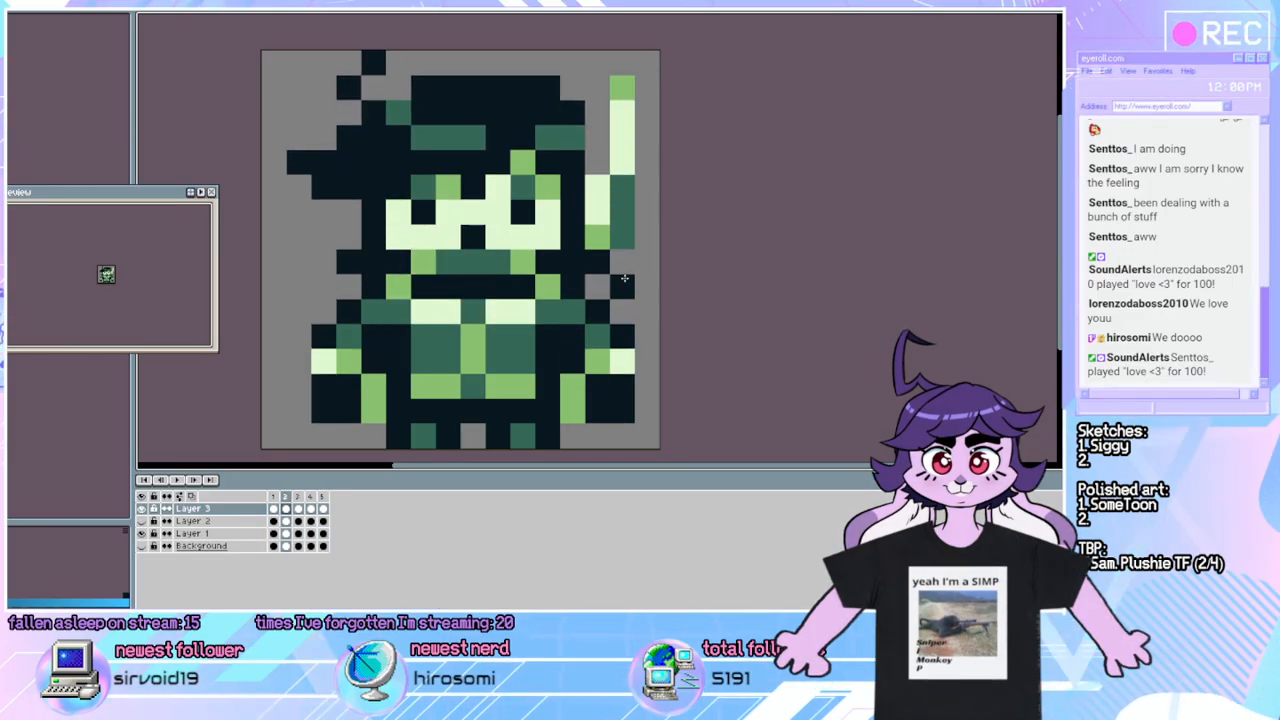
key("Right")
key("Right")
key("Left")
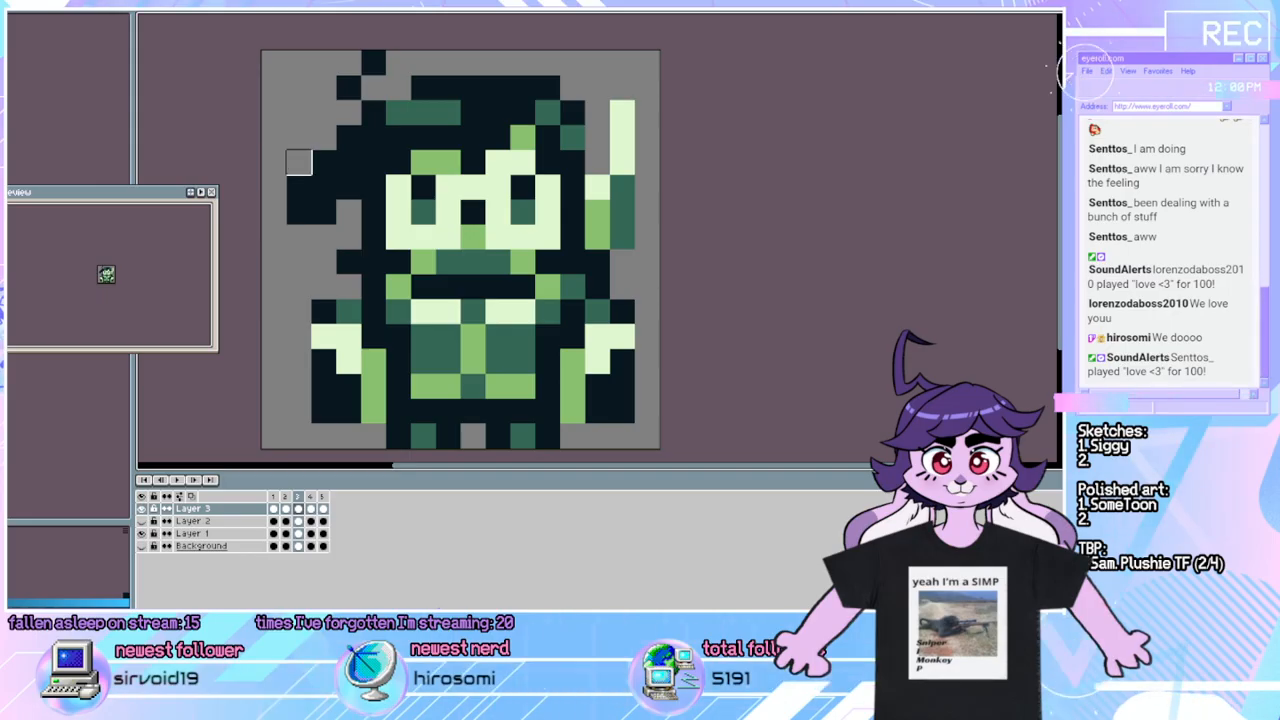
Erase the drooping near-black pixels under the left hair spike in frame 3 on Layer 1, and play back the animation.
left_click(297, 533)
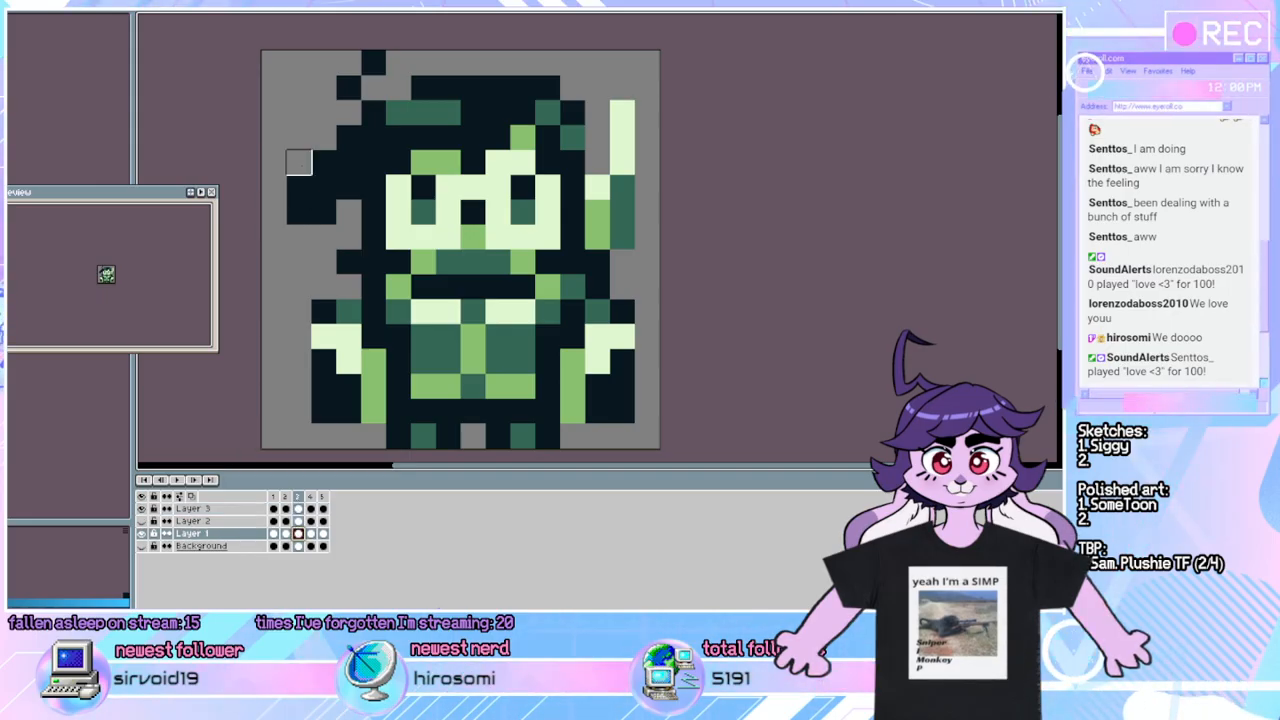
left_click(178, 481)
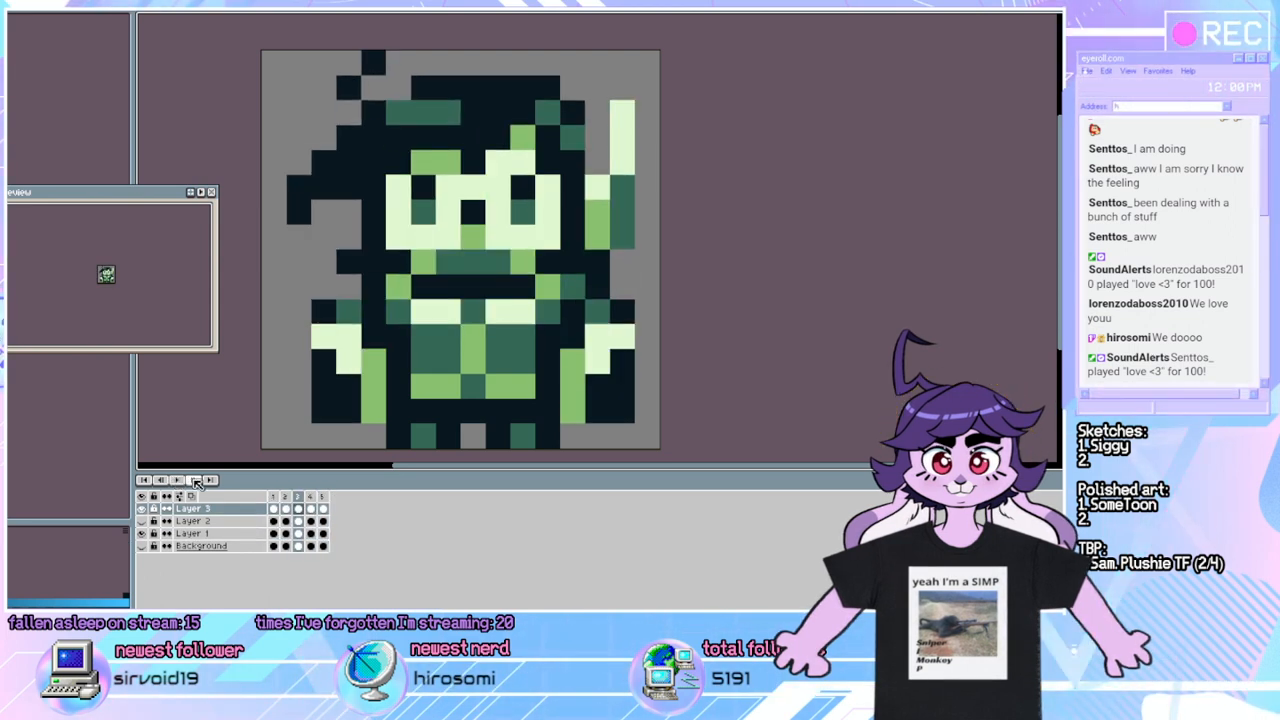
left_click(178, 481)
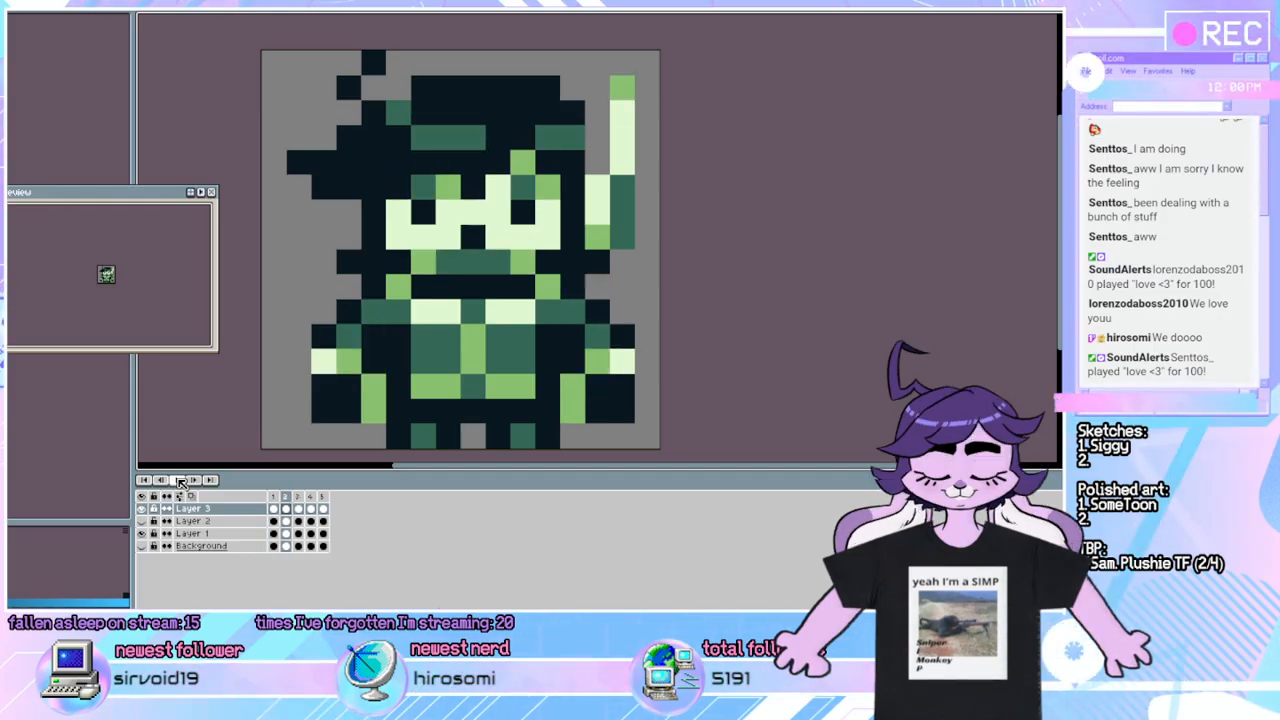
Raise both dark green shoulders by one pixel in frame 3, paint near-black beneath their inner edges, and play back the animation.
left_click(373, 311)
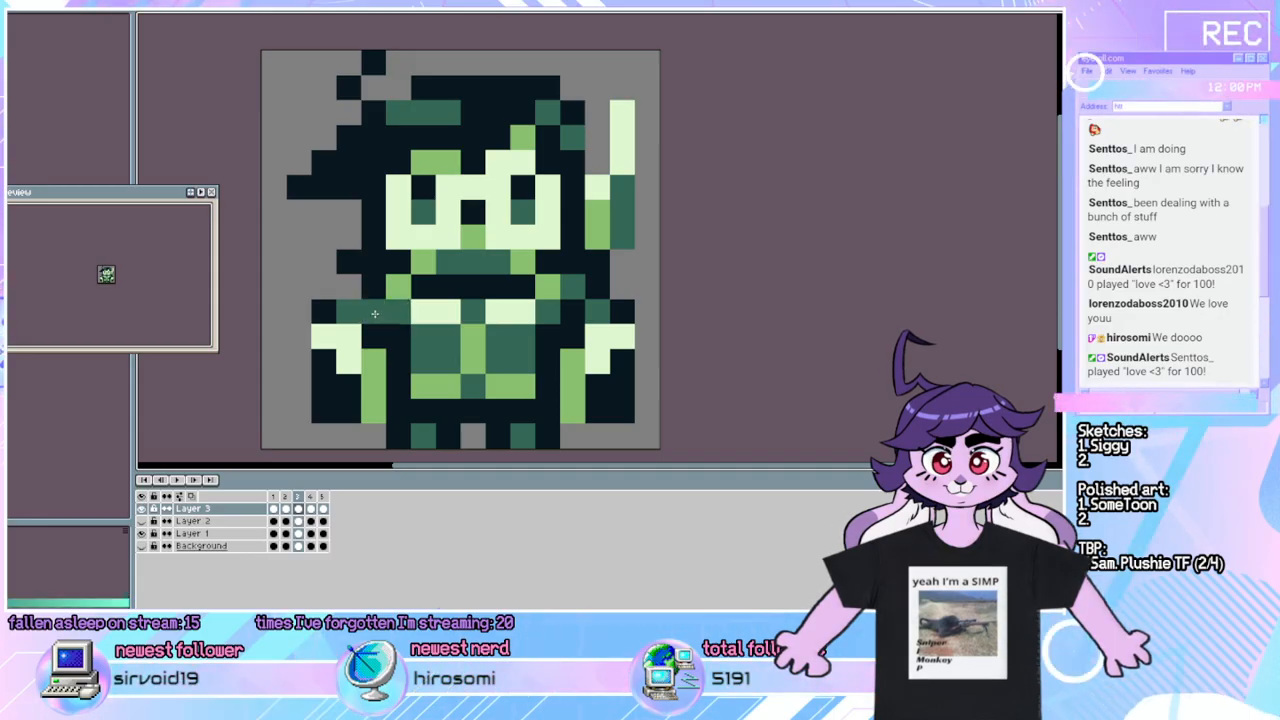
left_click(373, 293)
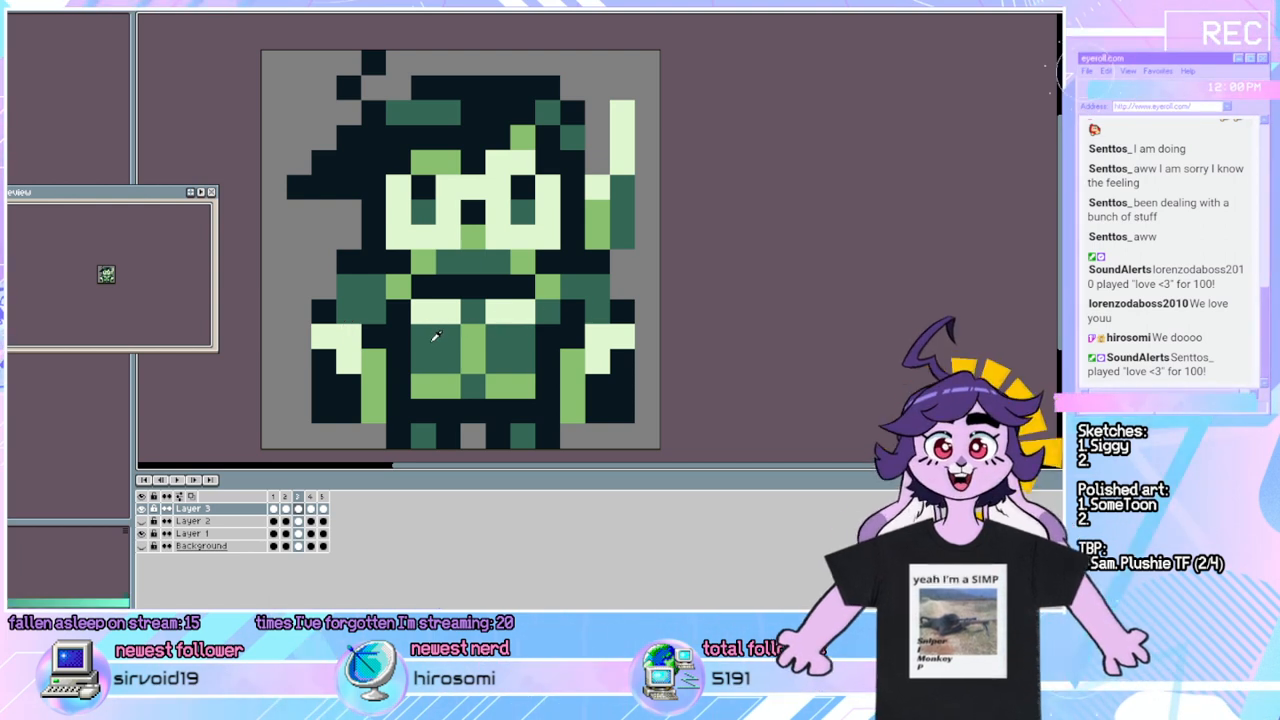
left_click(380, 318)
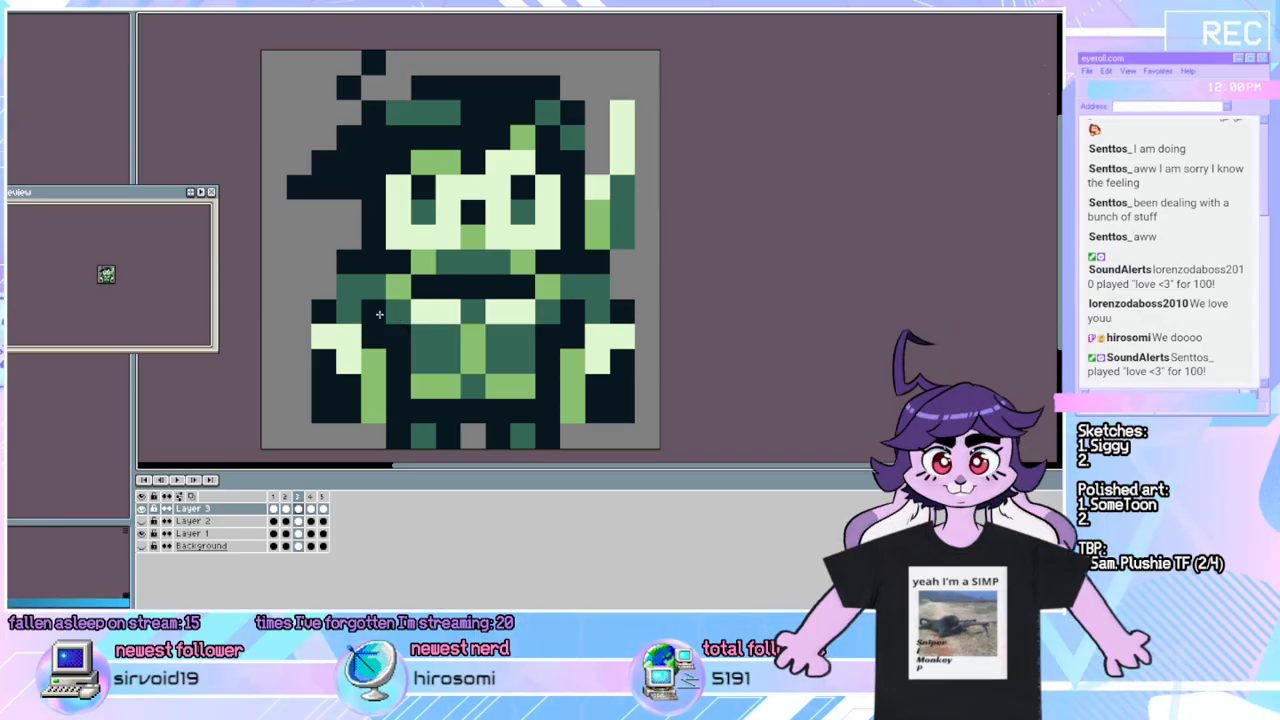
left_click(441, 391)
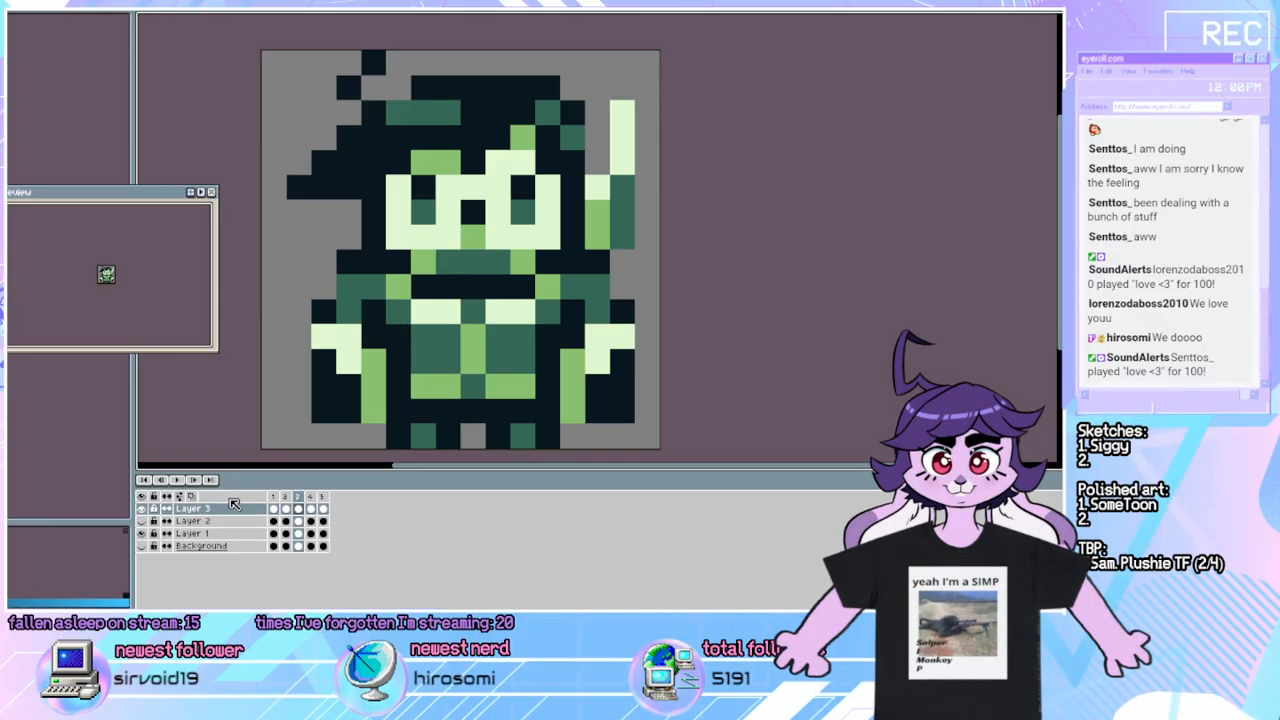
left_click(177, 482)
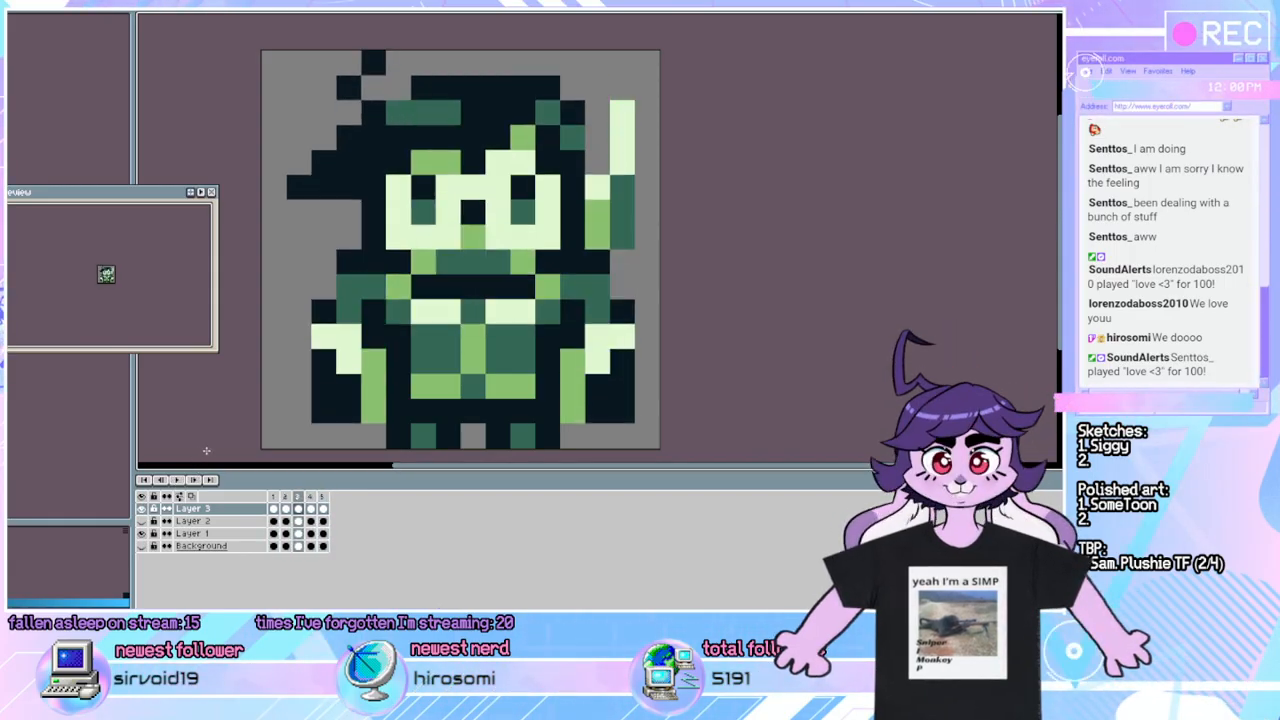
Try adding dark green pixels at the lower ends of the arms in frames 3 and 4.
left_click(8, 22)
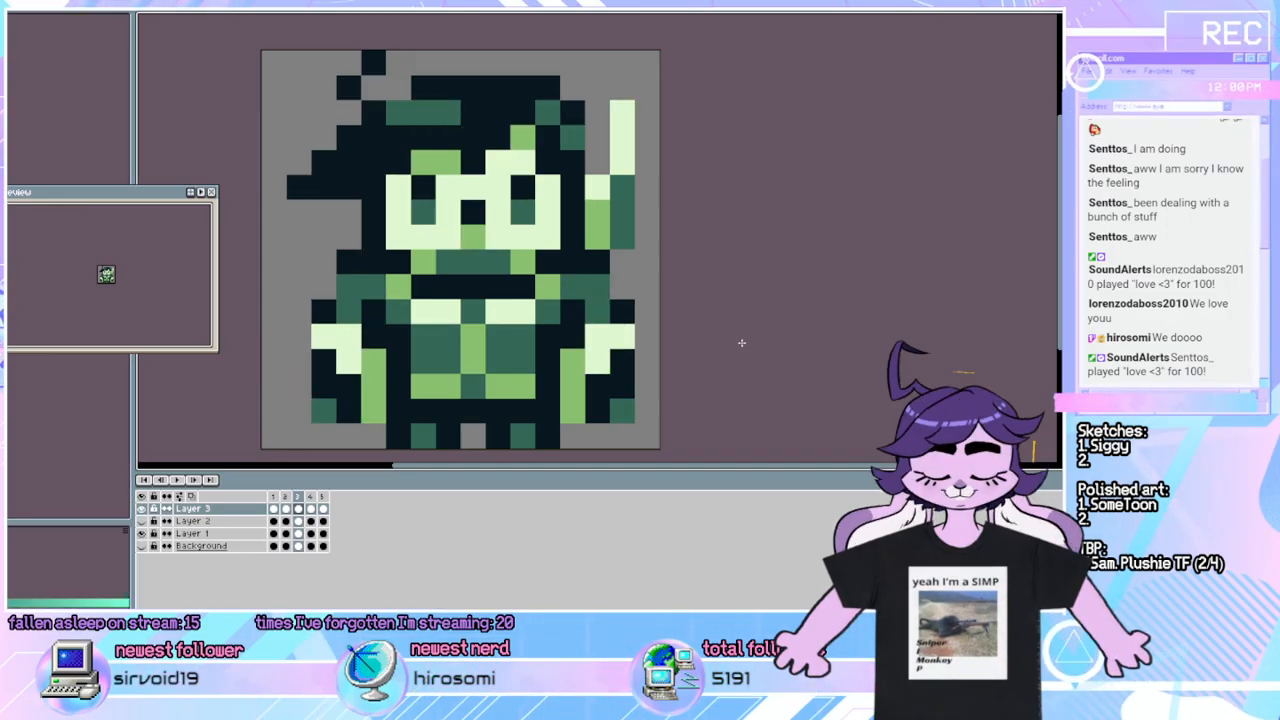
left_click(455, 385)
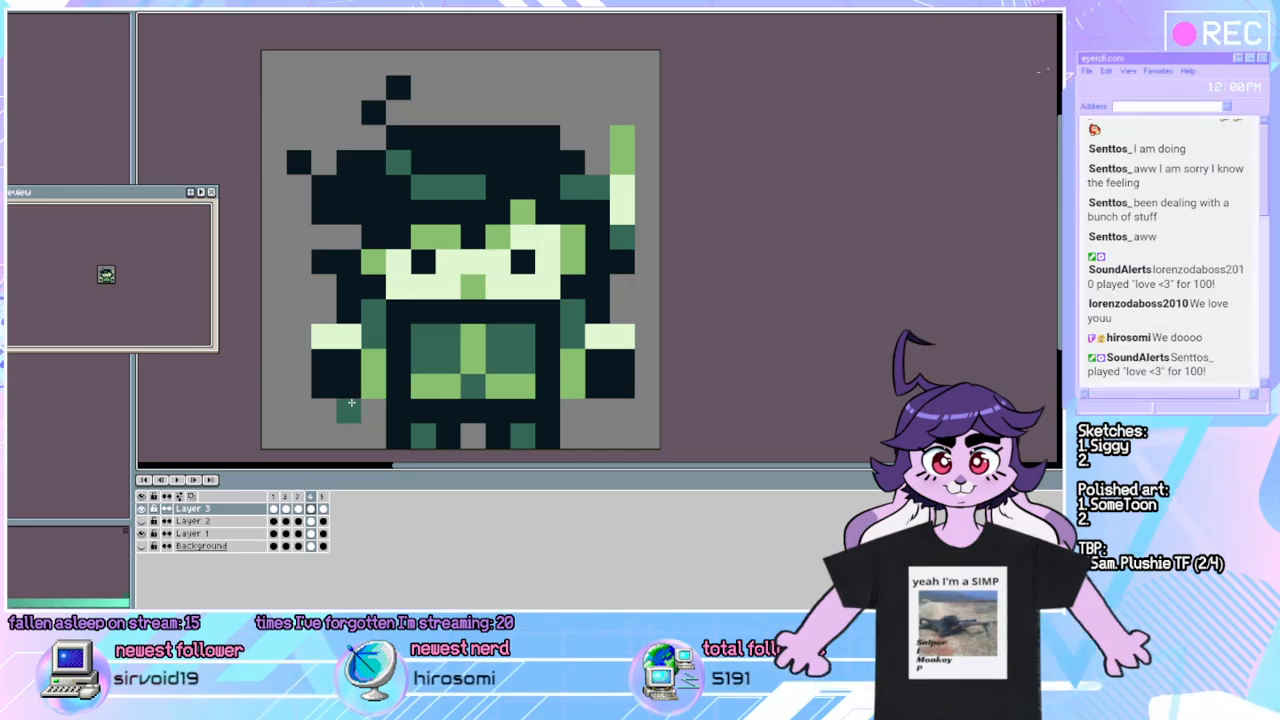
left_click(597, 404)
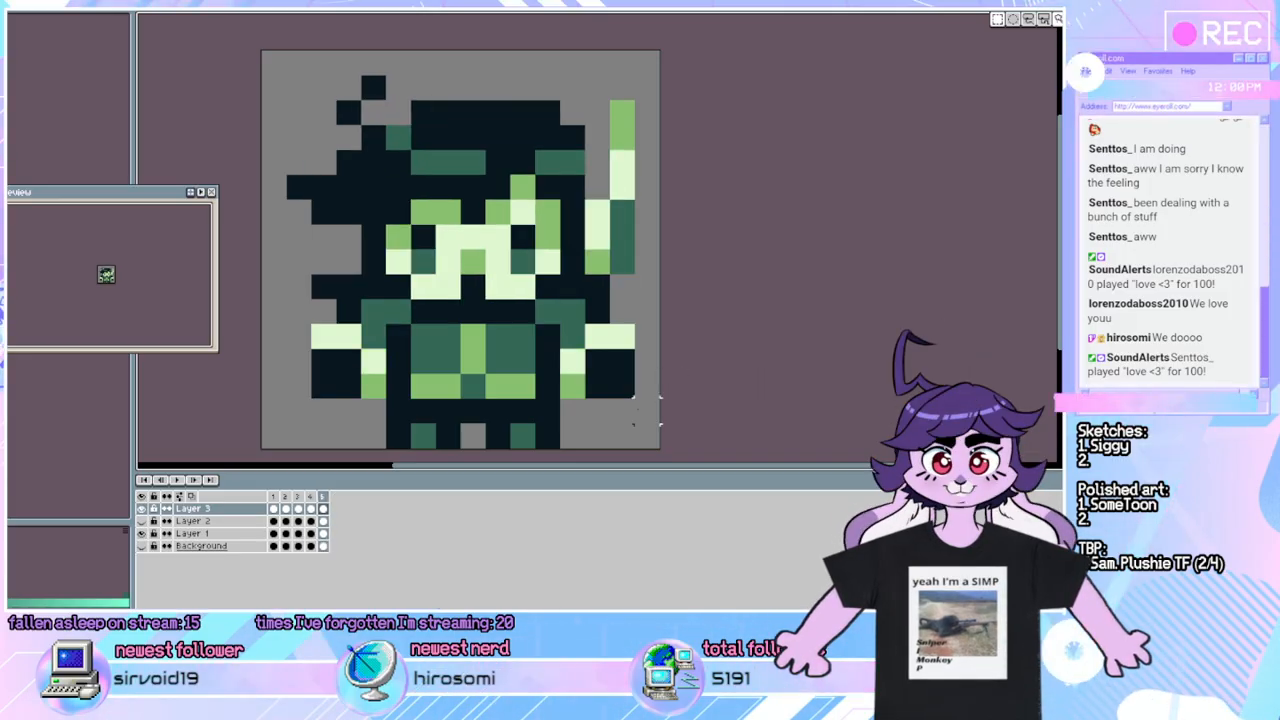
Move the inner two-pixel-wide part of each arm down one pixel in frame 1.
left_click_drag(662, 425, 611, 374)
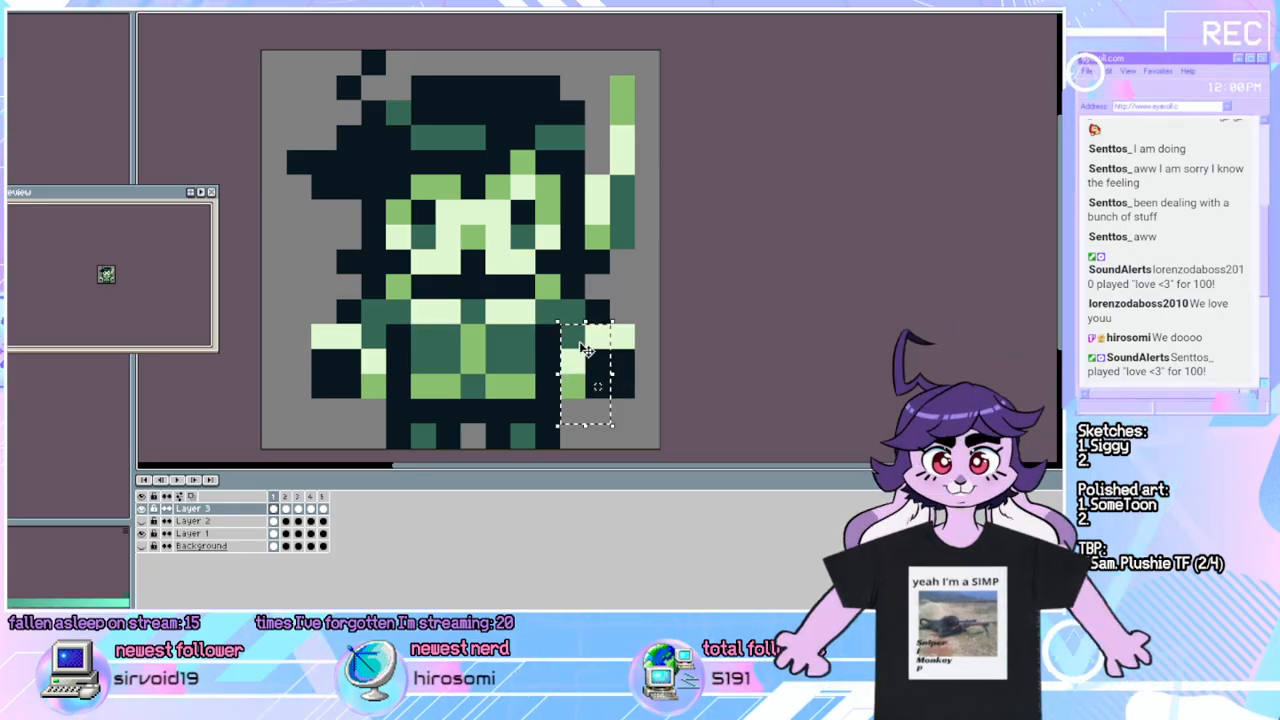
left_click(473, 346)
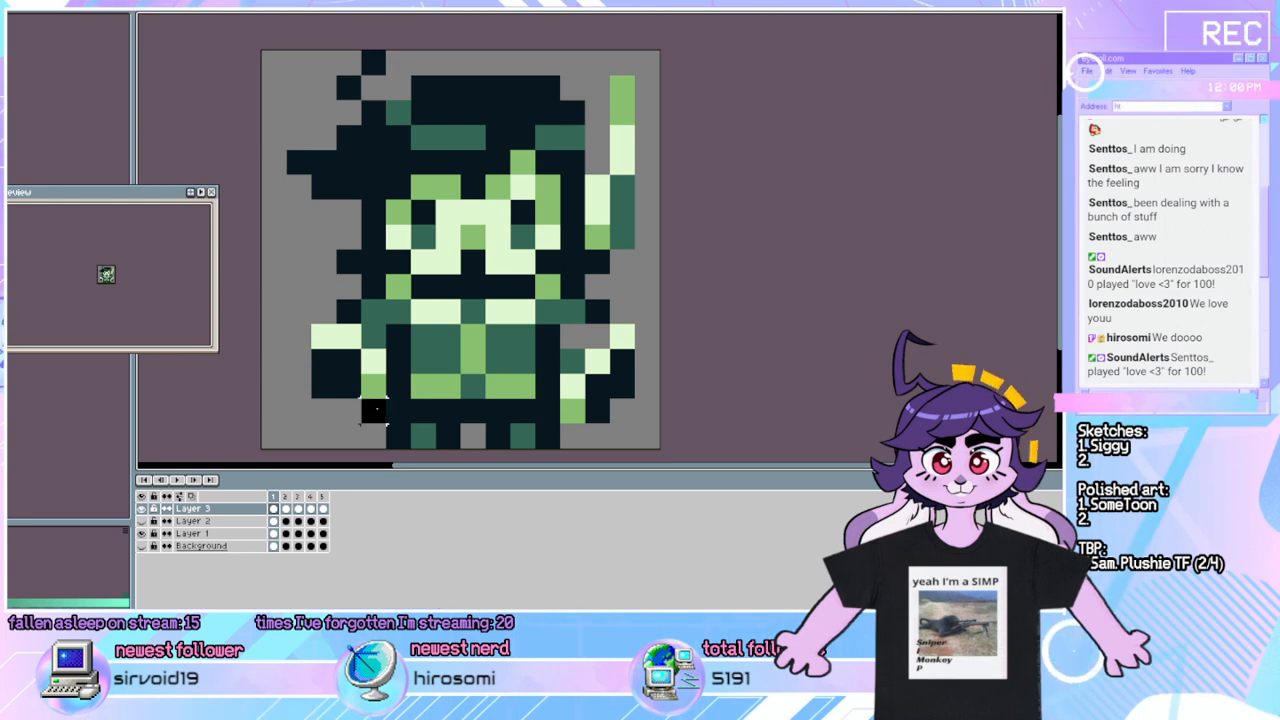
left_click_drag(373, 418, 373, 362)
key("ctrl+z")
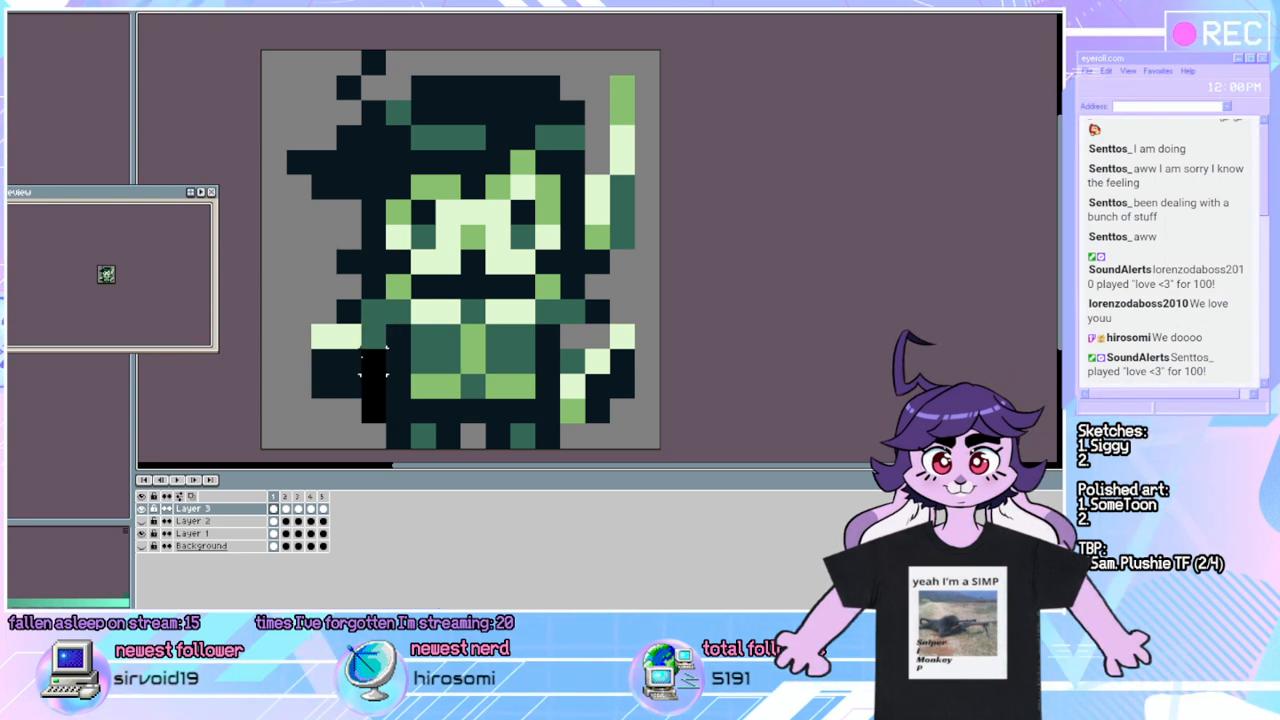
left_click_drag(373, 361, 361, 386)
left_click(323, 261)
Compare the arms in frame 1 with frame 5 and play back the animation.
key("Left")
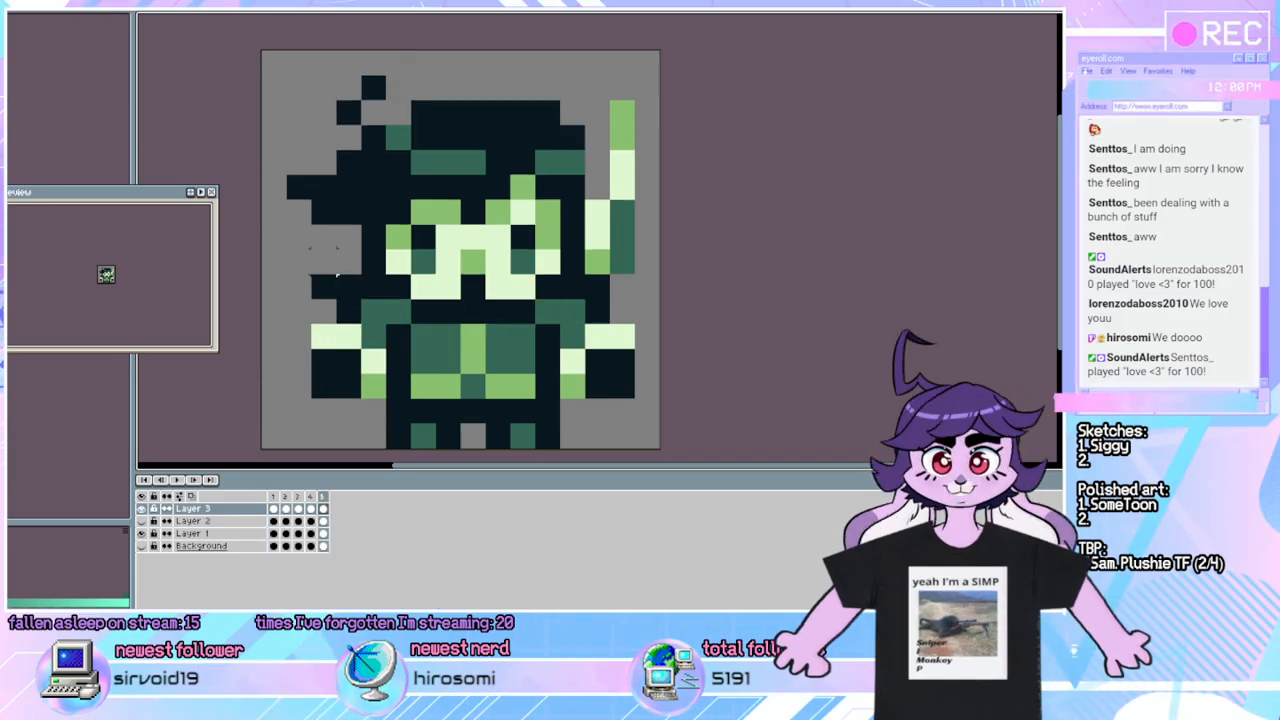
key("Right")
key("Left")
key("Right")
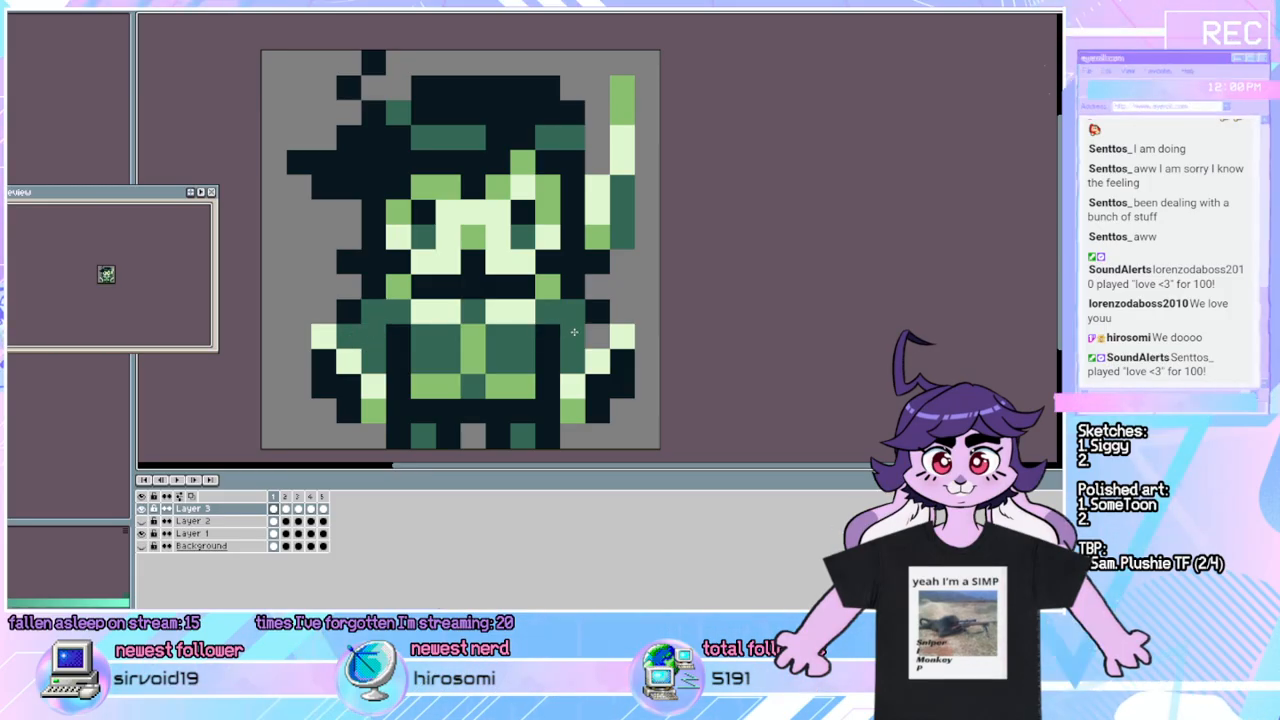
left_click(178, 482)
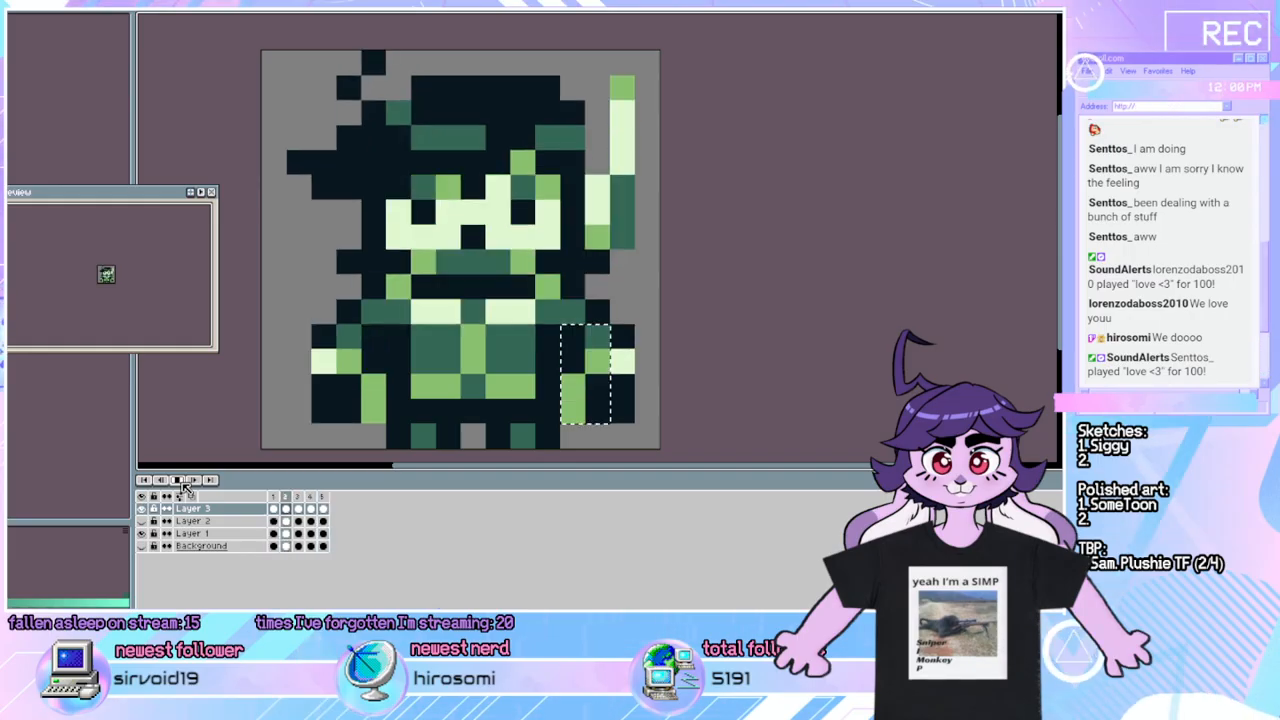
Select the upper part of the head in frame 4 and move it up one pixel on Layer 1.
left_click(311, 507)
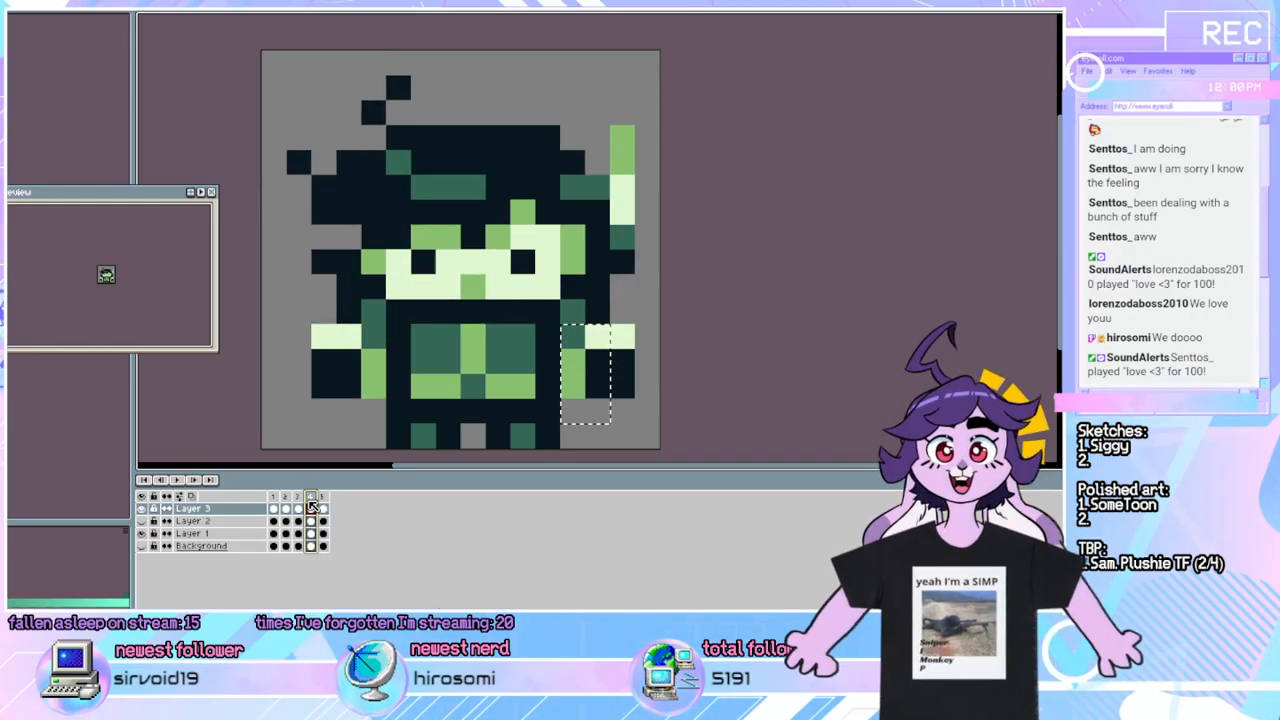
left_click(299, 503)
left_click(313, 501)
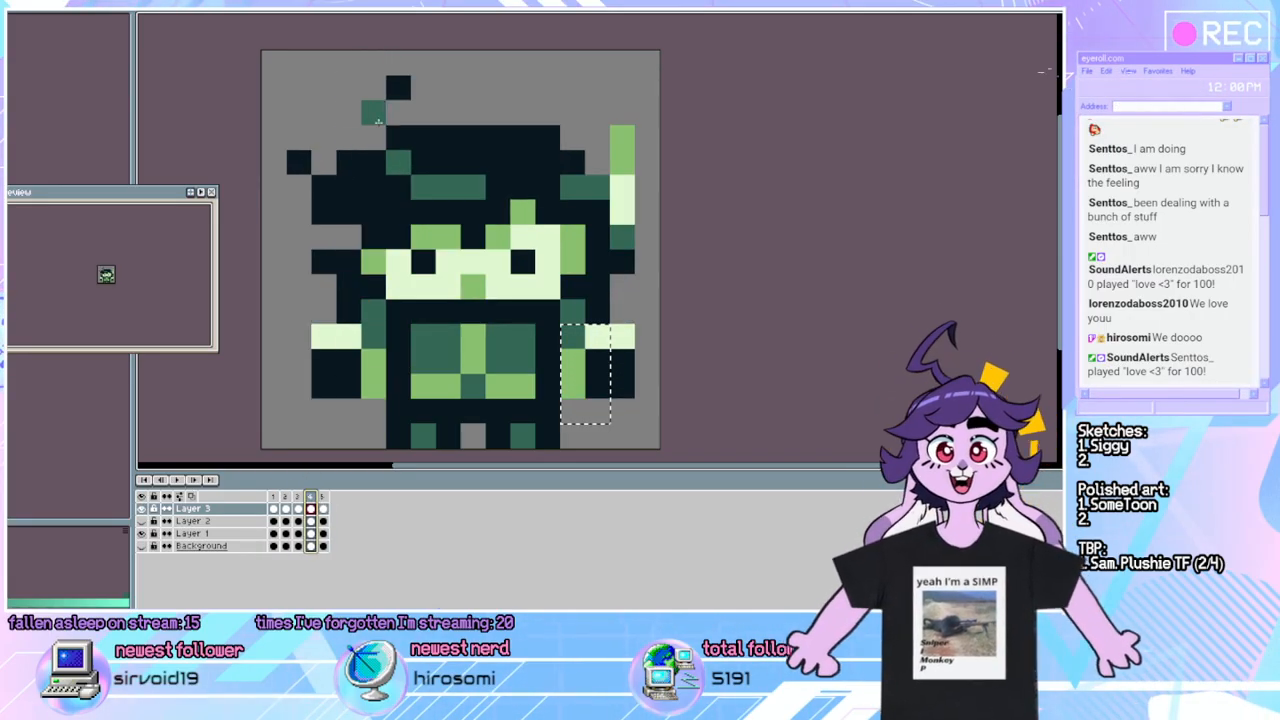
left_click(378, 120)
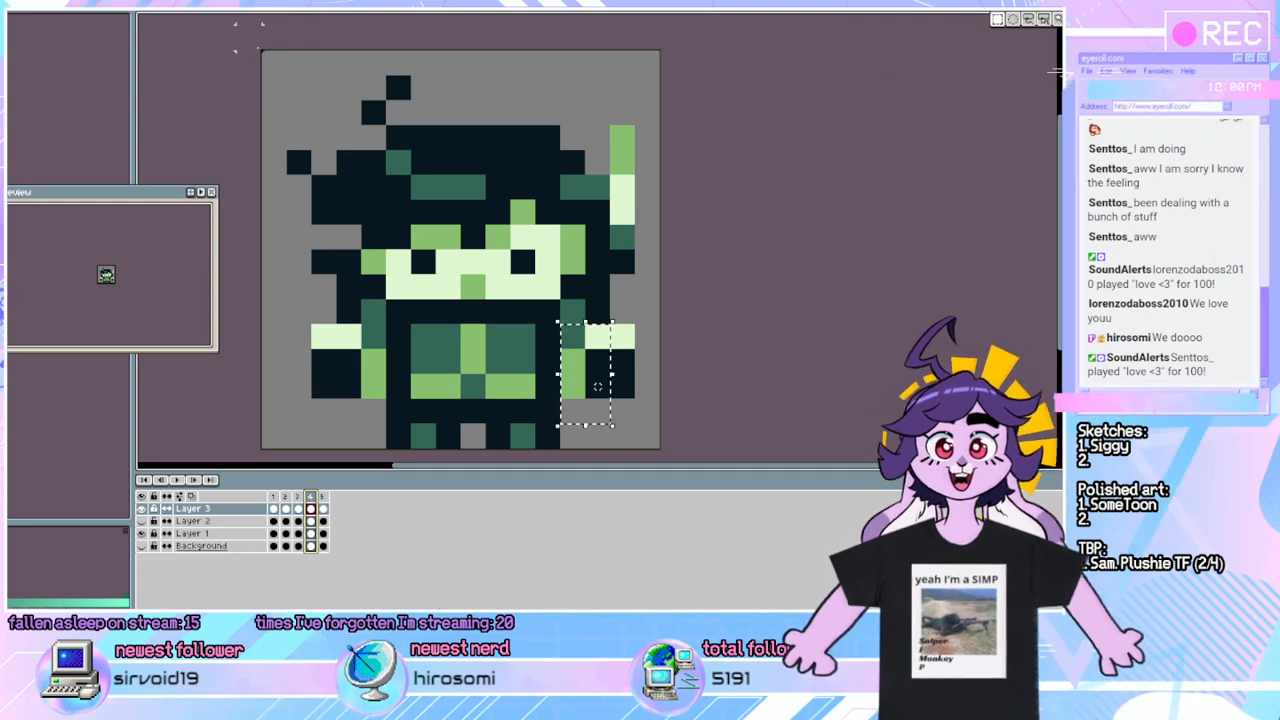
left_click_drag(261, 50, 598, 245)
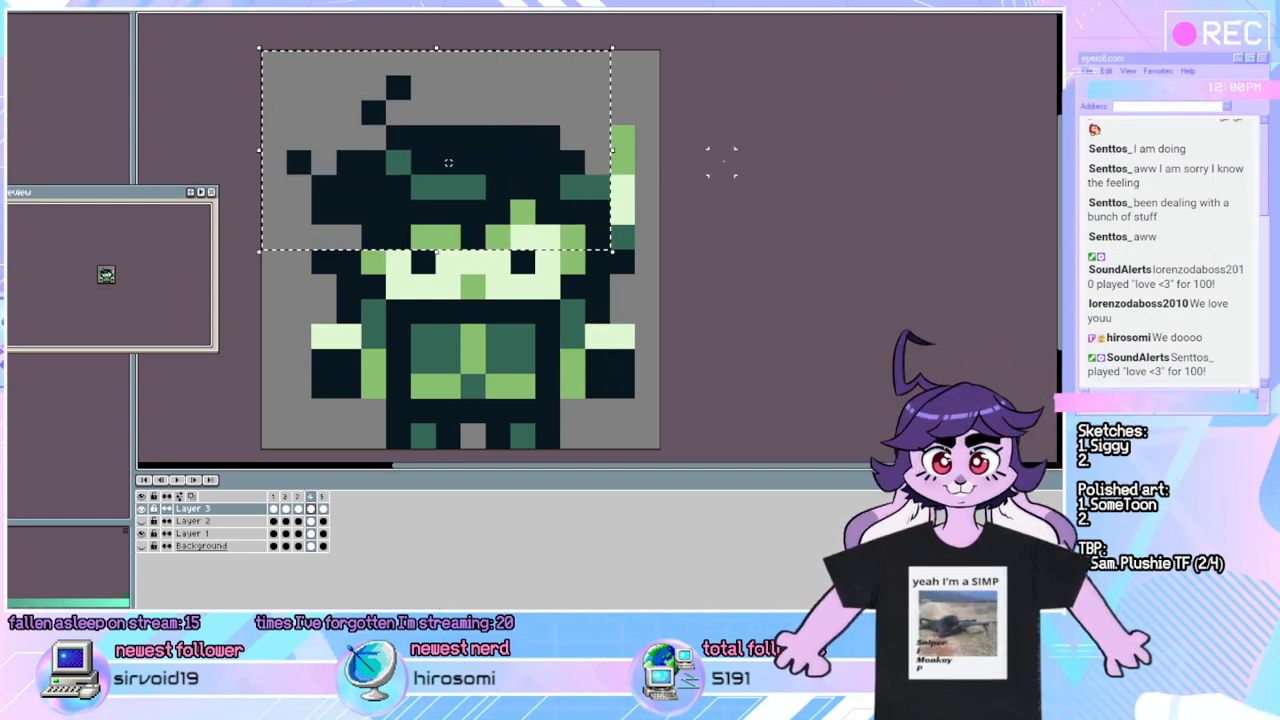
key("Up")
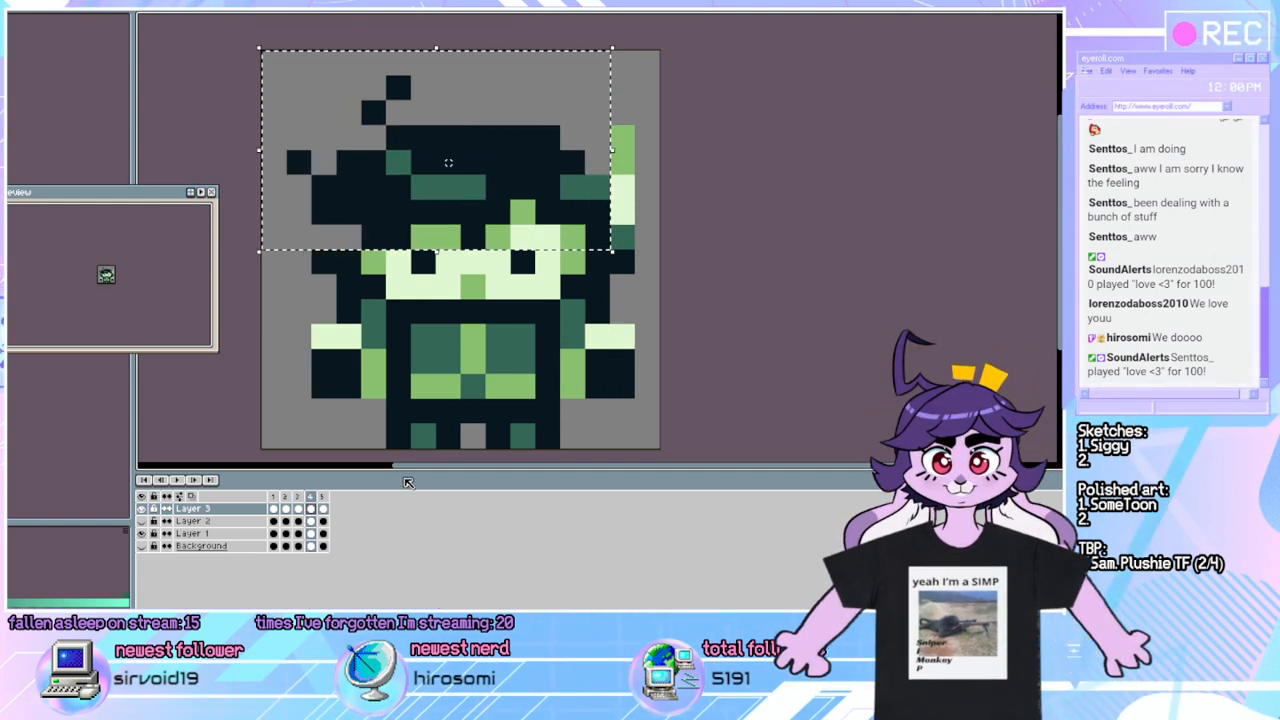
left_click(315, 511)
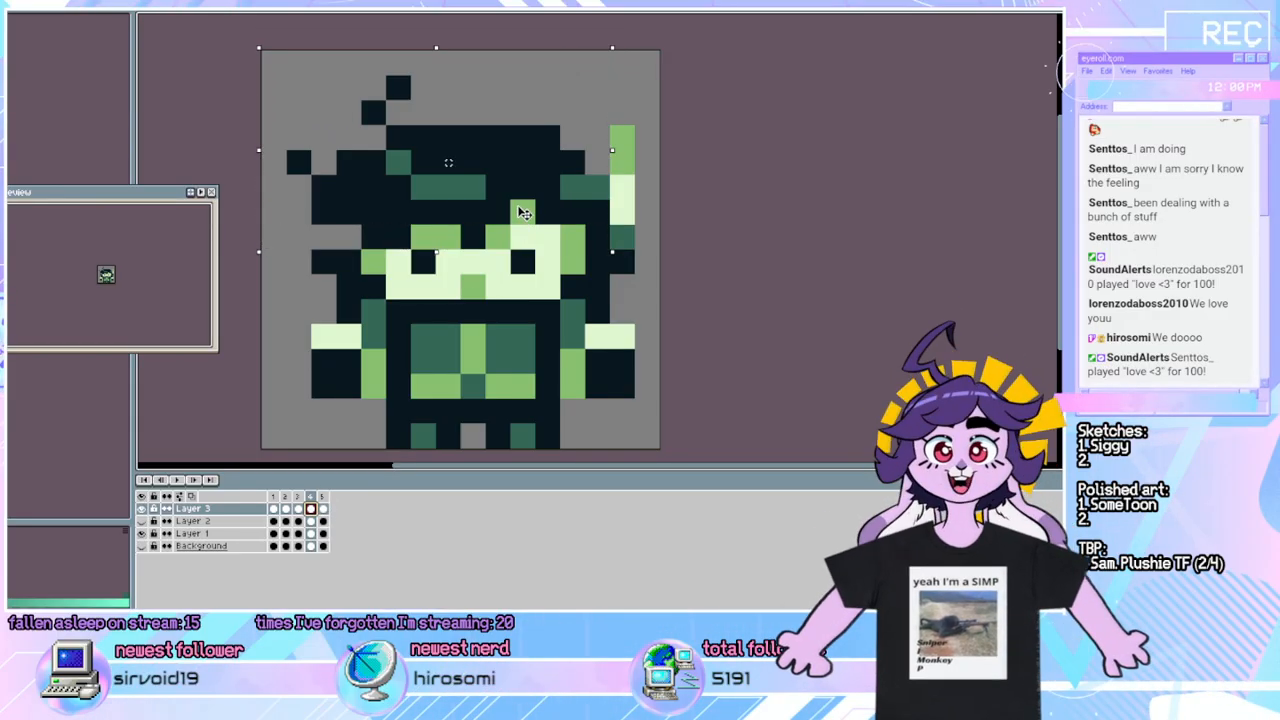
key("Down")
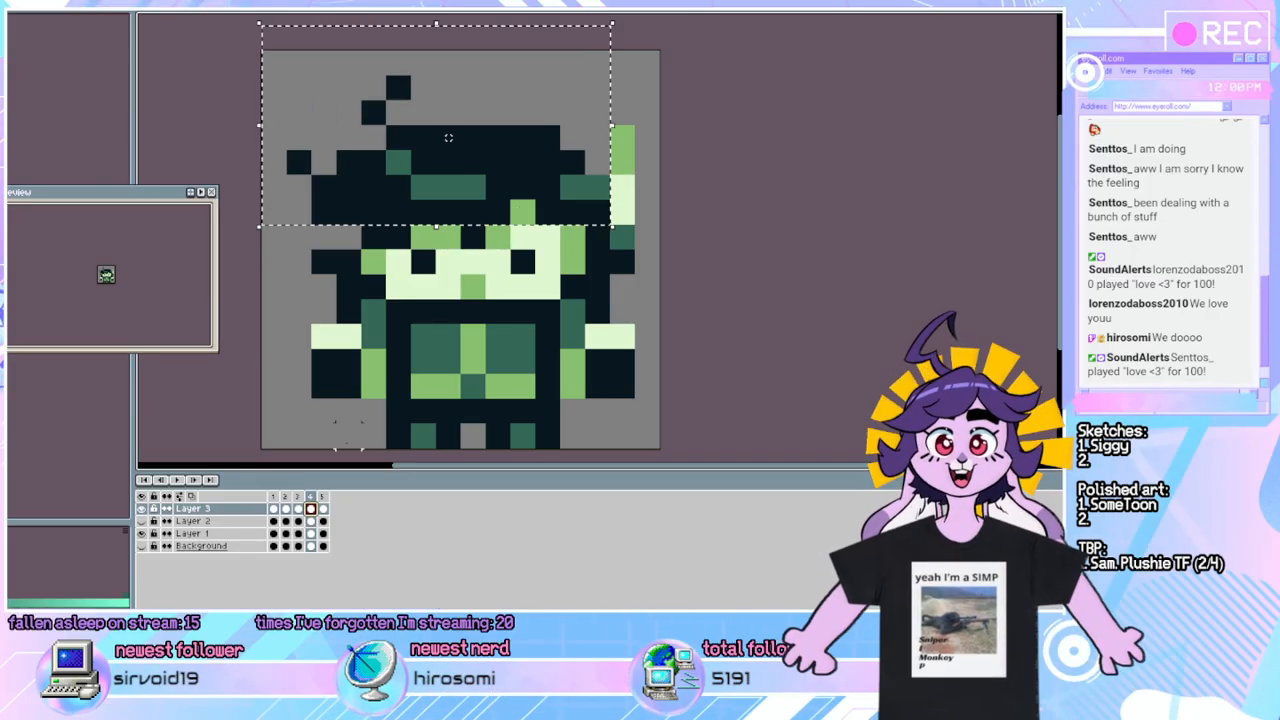
key("Down")
left_click(311, 534)
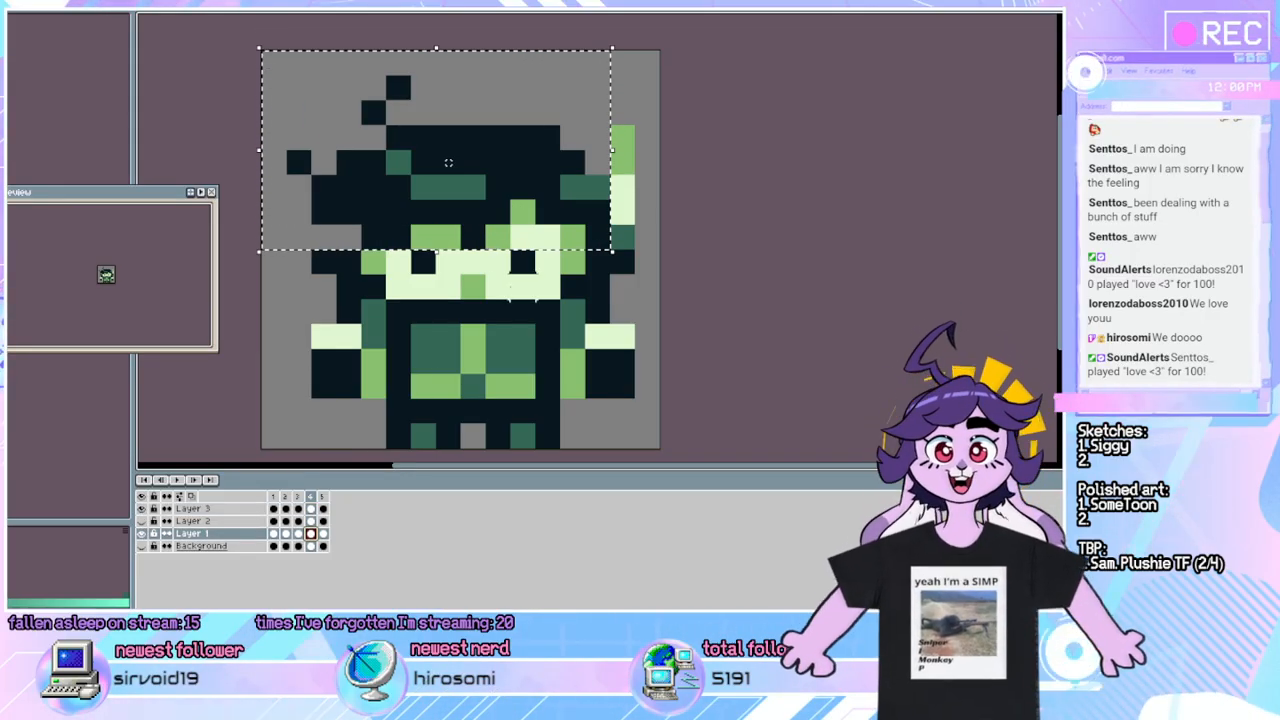
key("Up")
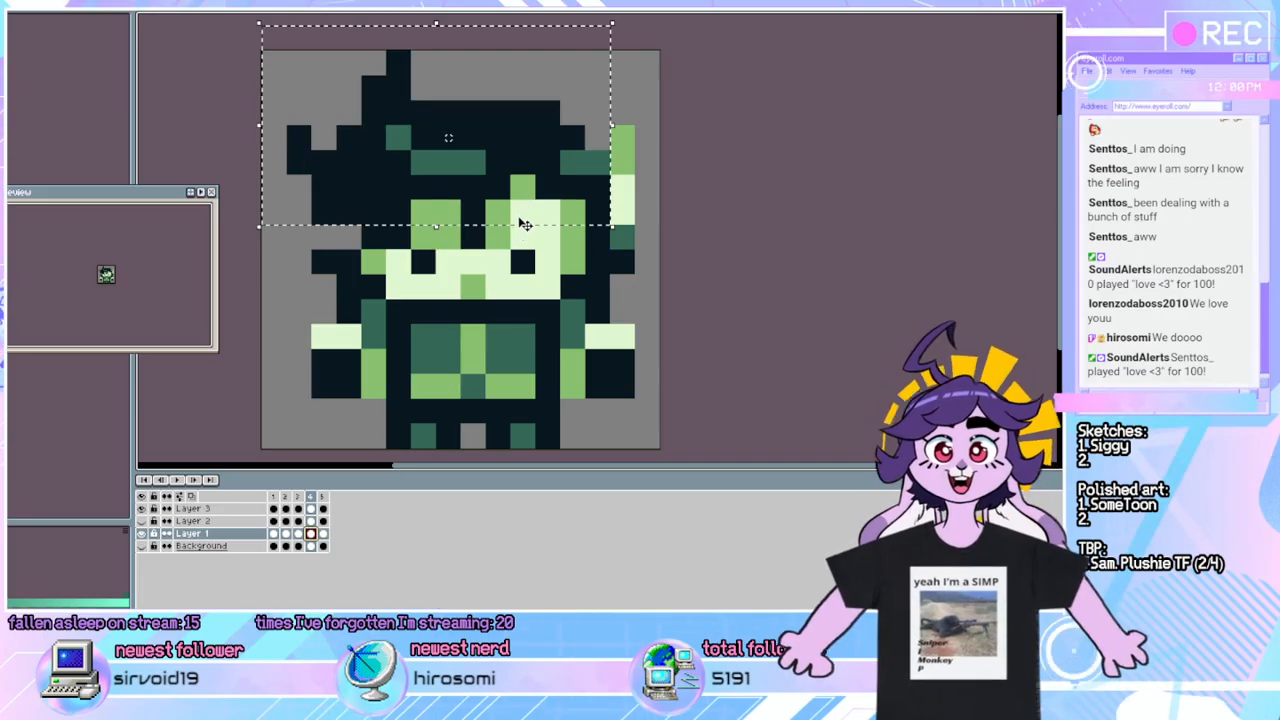
left_click(747, 162)
Compare frame 4 with frames 3 and 5, and try erasing dark pixels from the hair tuft and left hair edge in frame 4.
key("Left")
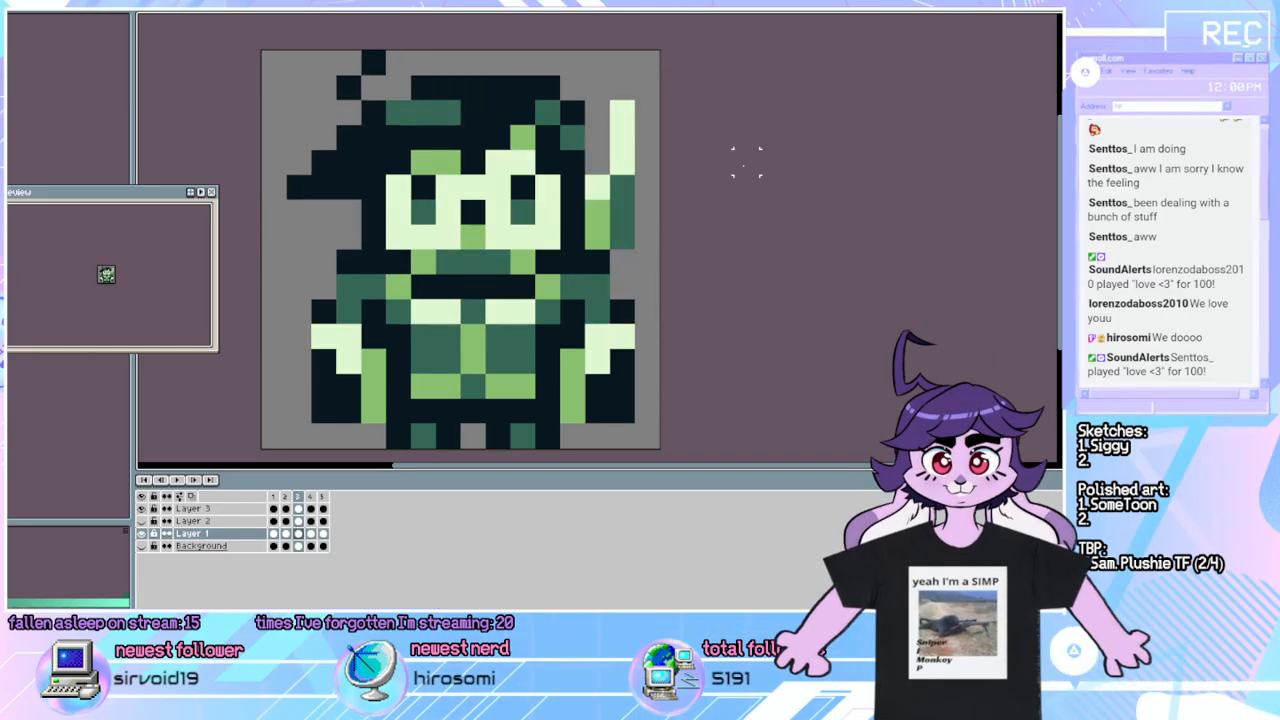
key("Right")
key("Right")
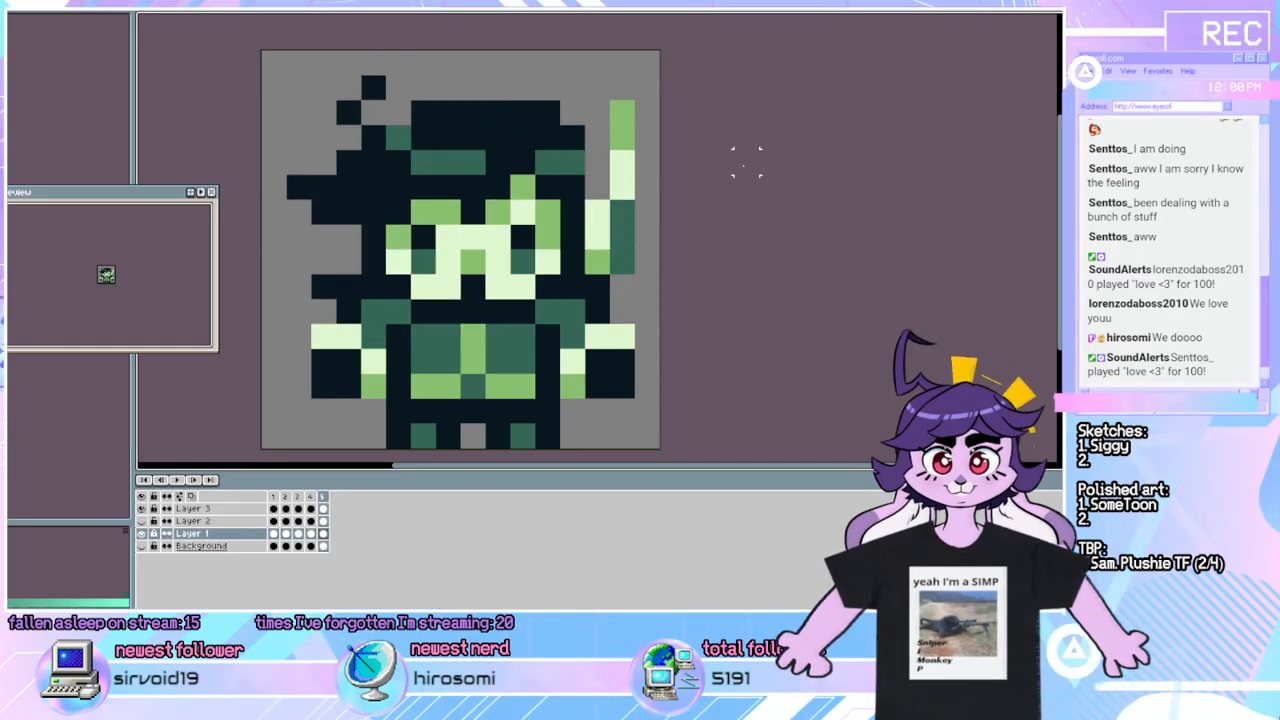
key("Left")
key("Right")
key("Left")
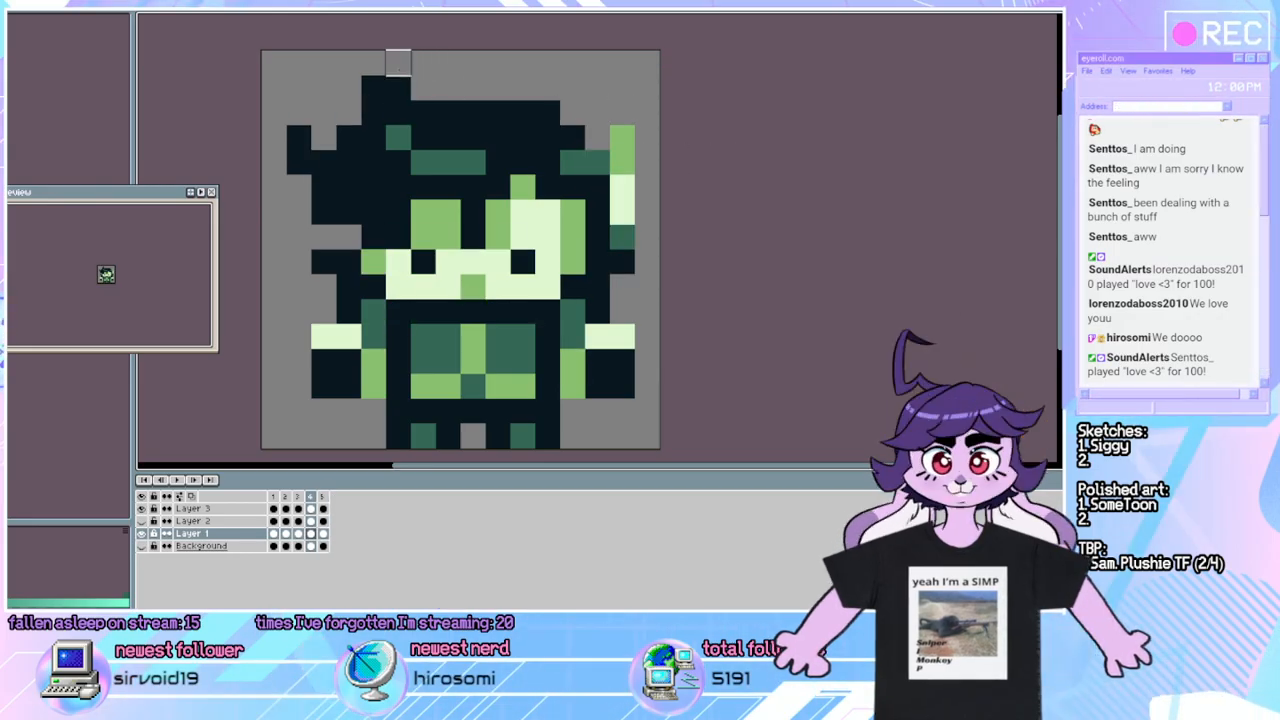
left_click(406, 106)
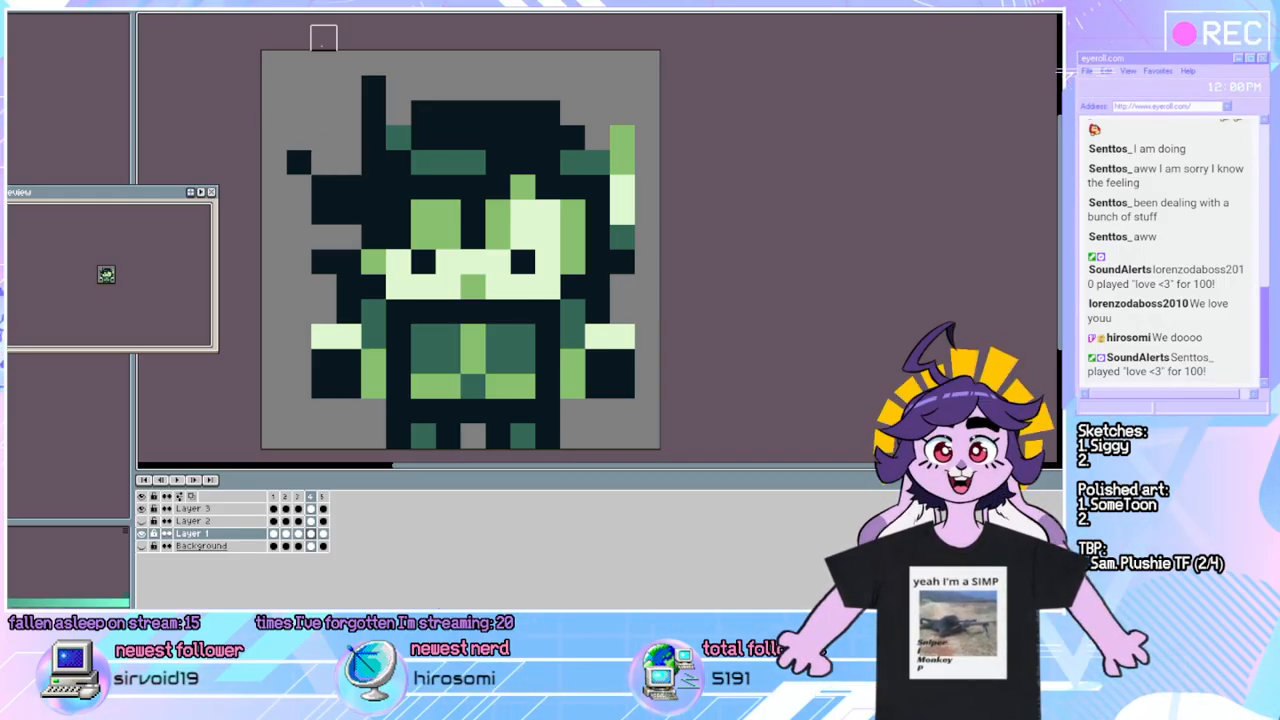
left_click(323, 212)
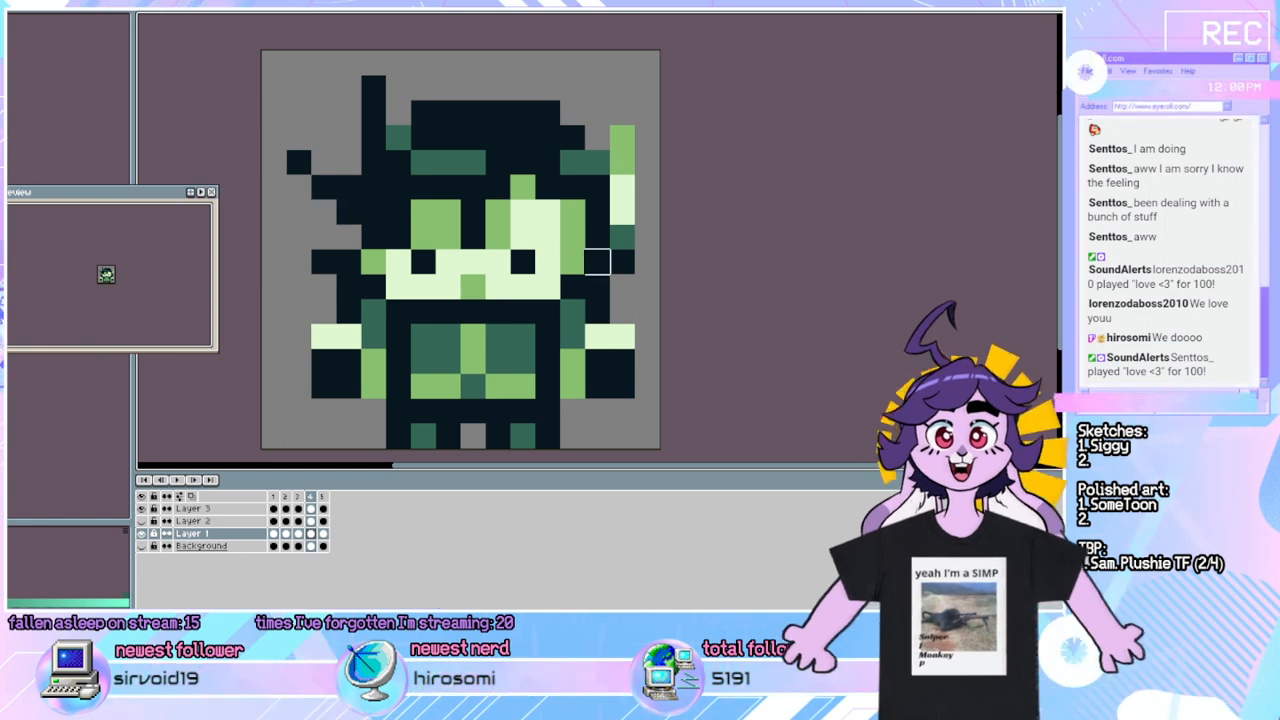
Try redrawing the top hair tuft in frame 4 as a thin detached dark strand, using frames 3 and 5 as reference.
key("Left")
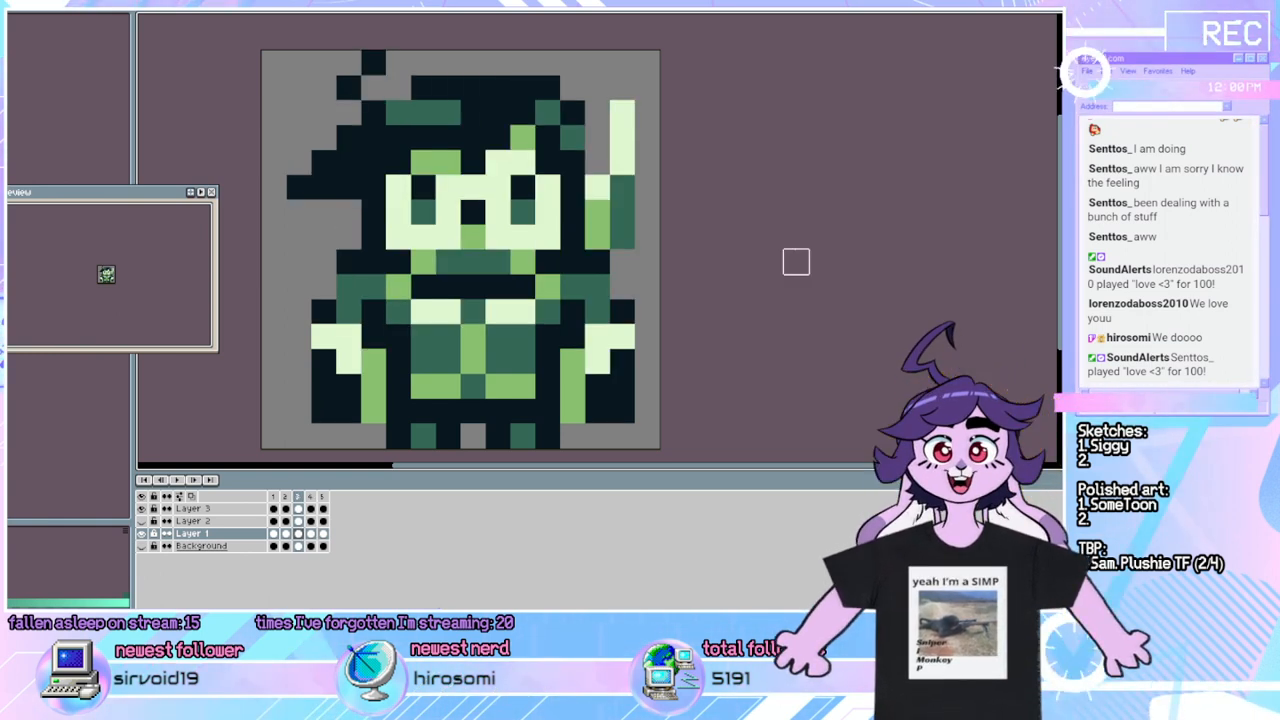
key("Right")
key("Right")
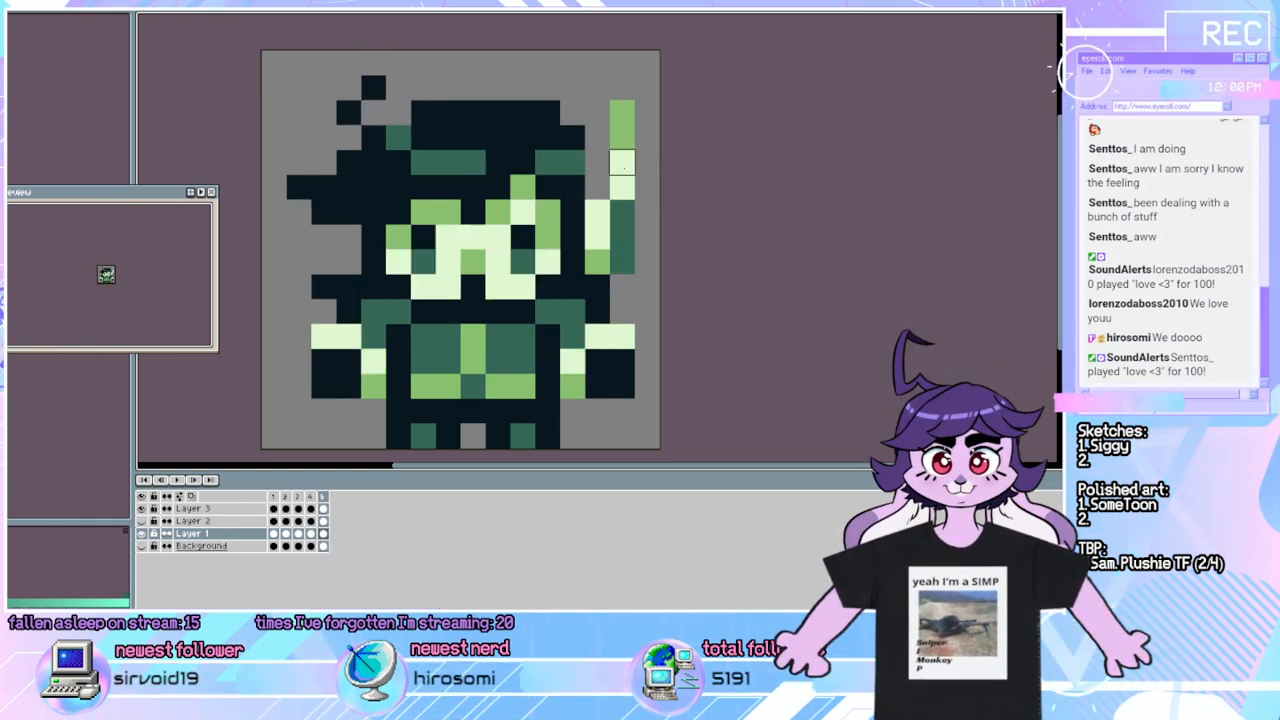
key("Left")
key("Left")
key("Right")
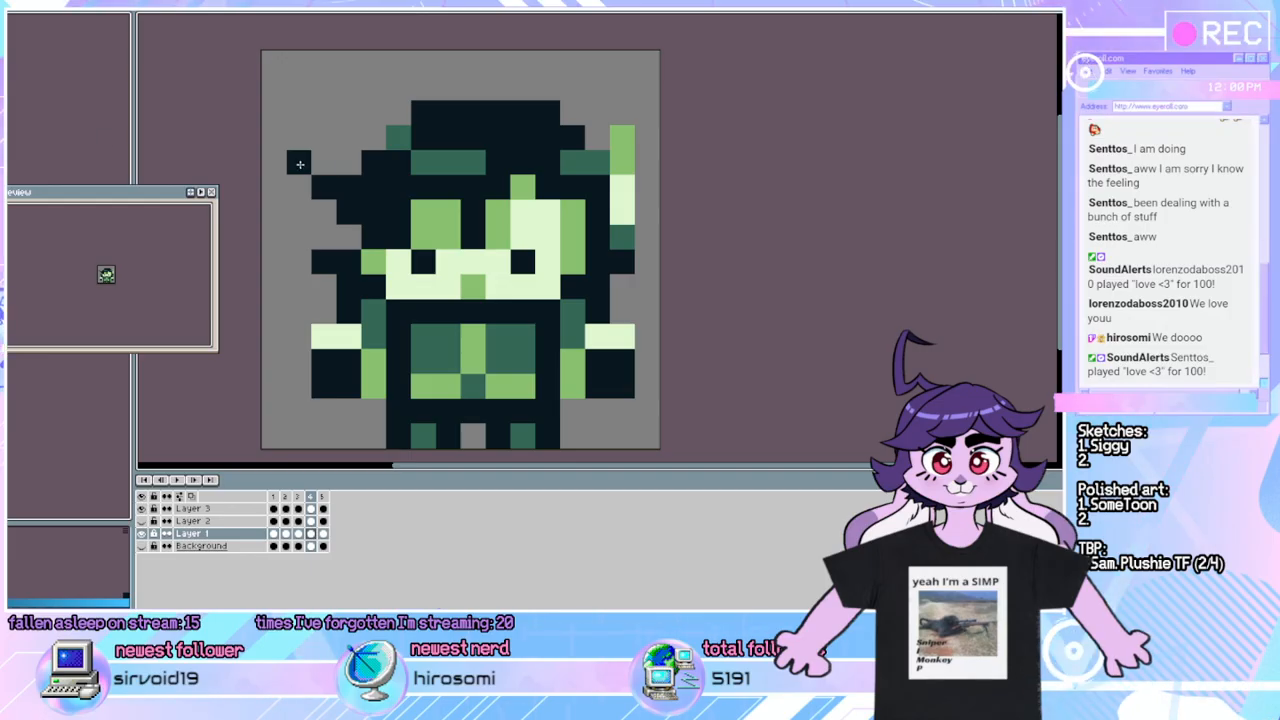
left_click(346, 132)
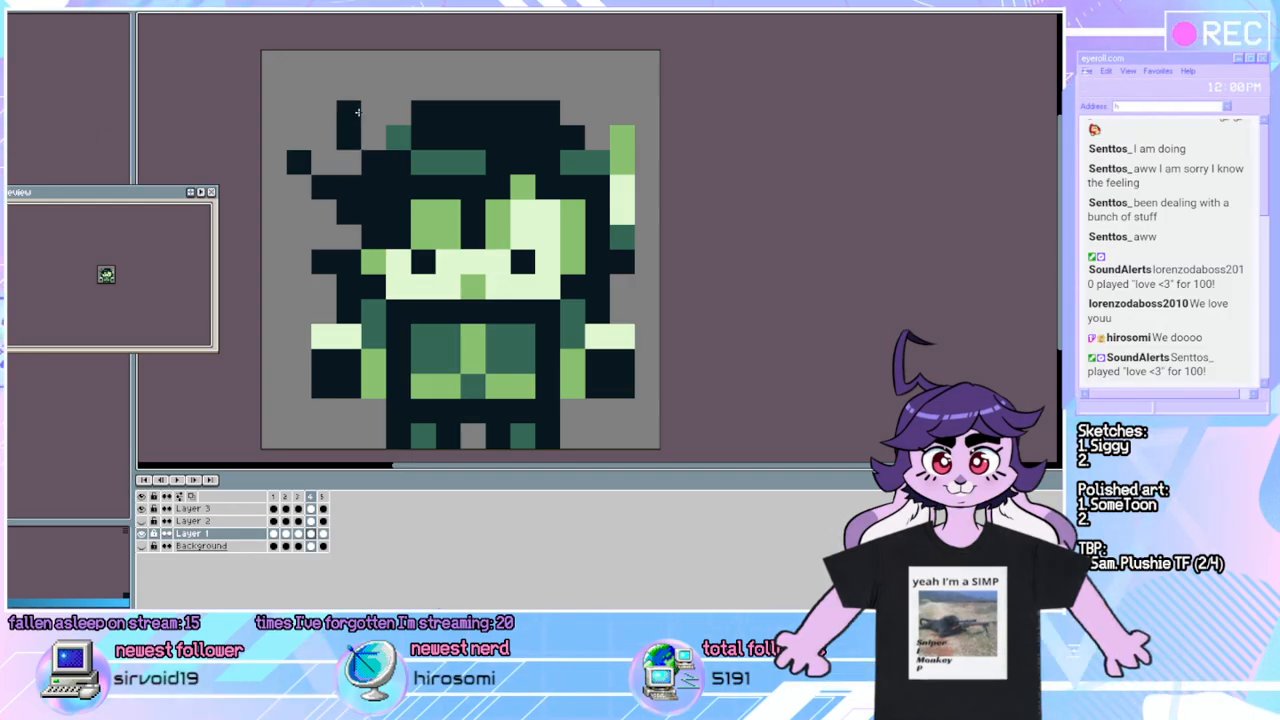
left_click(358, 112)
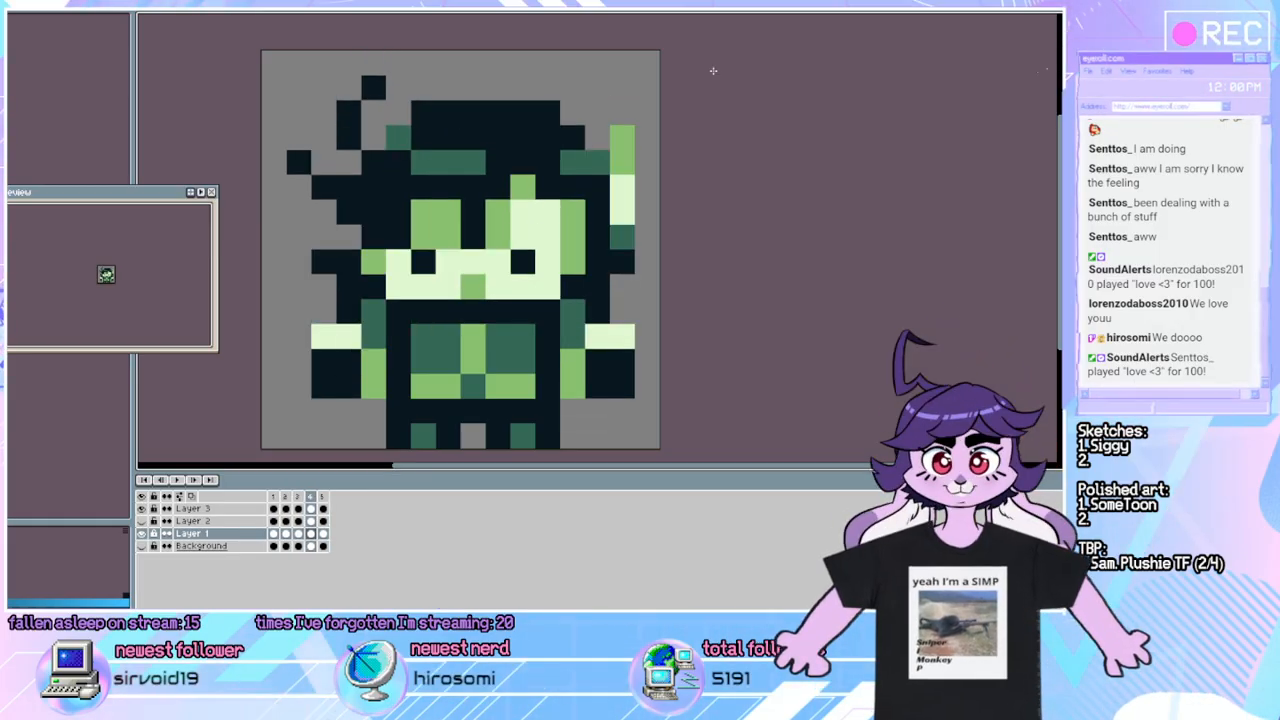
Try reshaping the left fringe edge above the eye in frame 4 with dark and mid green pixels.
left_click(428, 201)
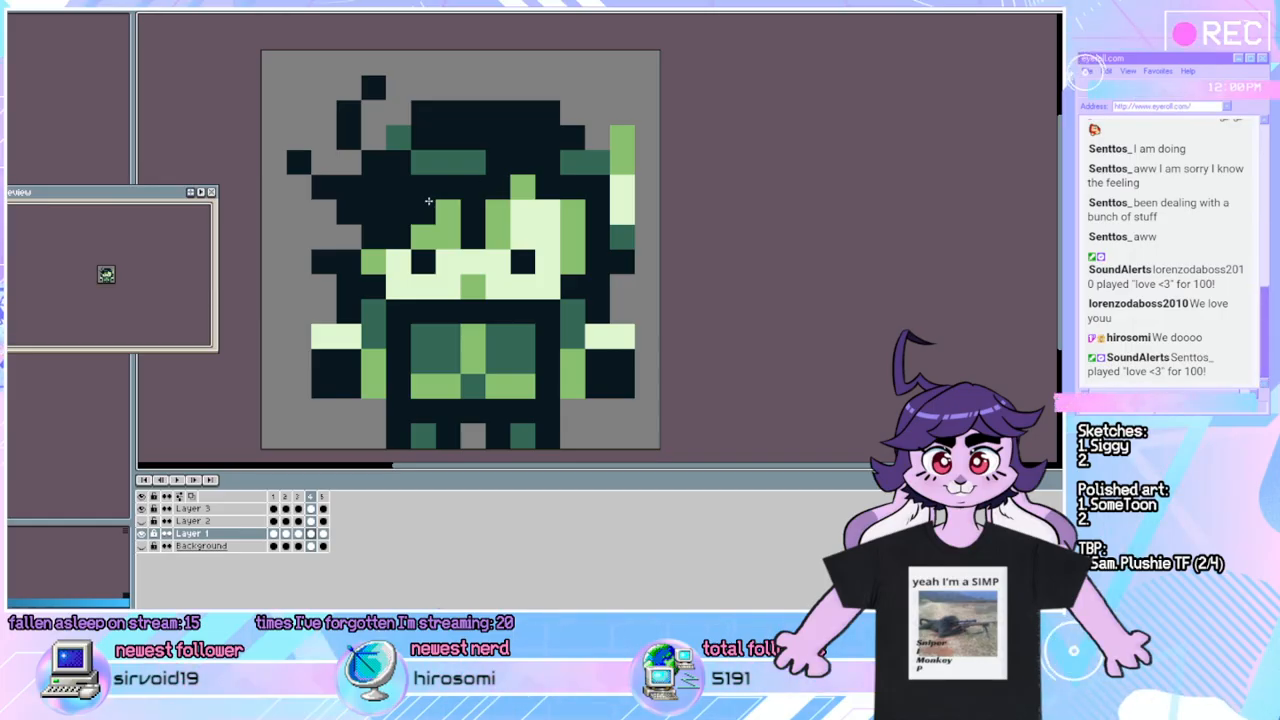
key("Left")
key("Right")
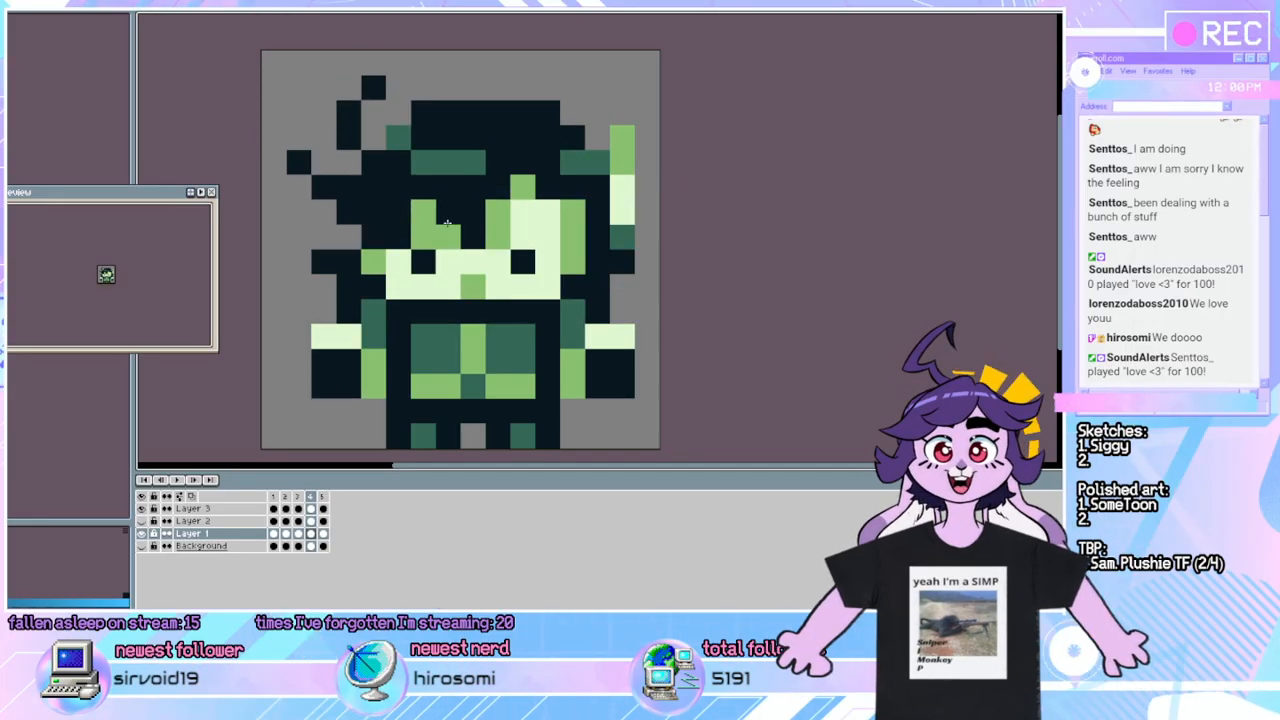
left_click(447, 215)
left_click(398, 237)
left_click(374, 237)
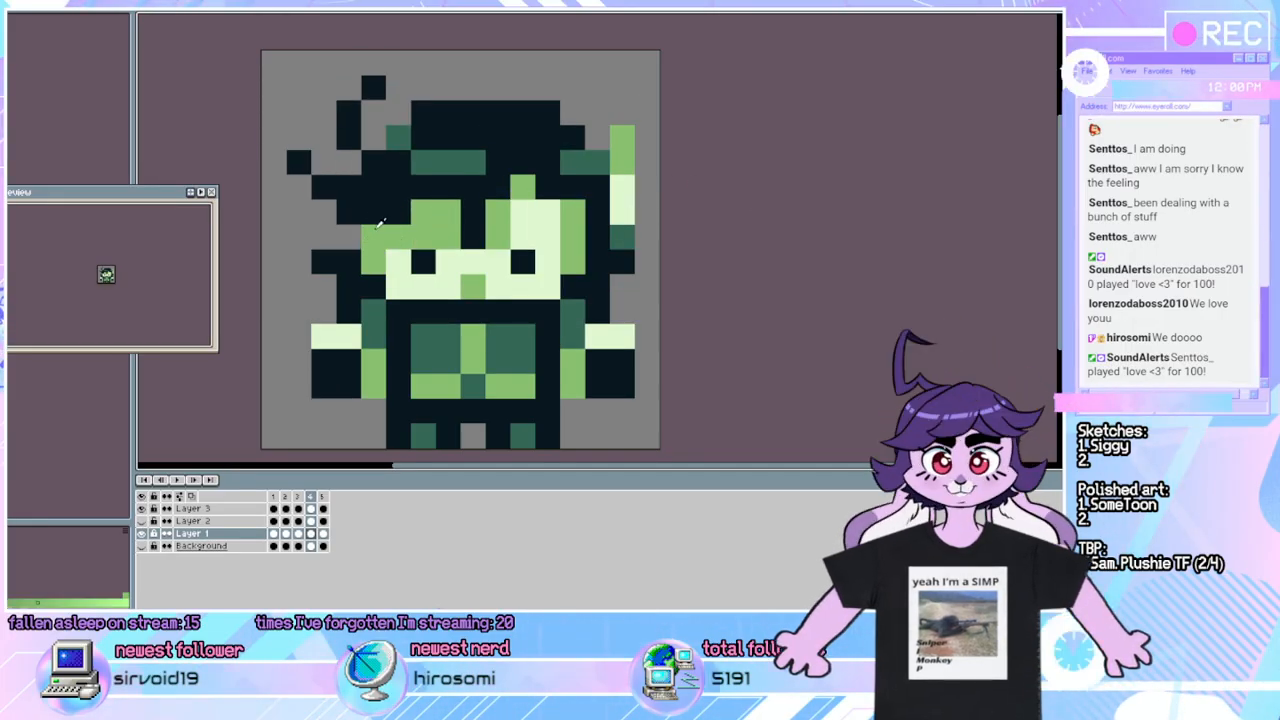
left_click(371, 227)
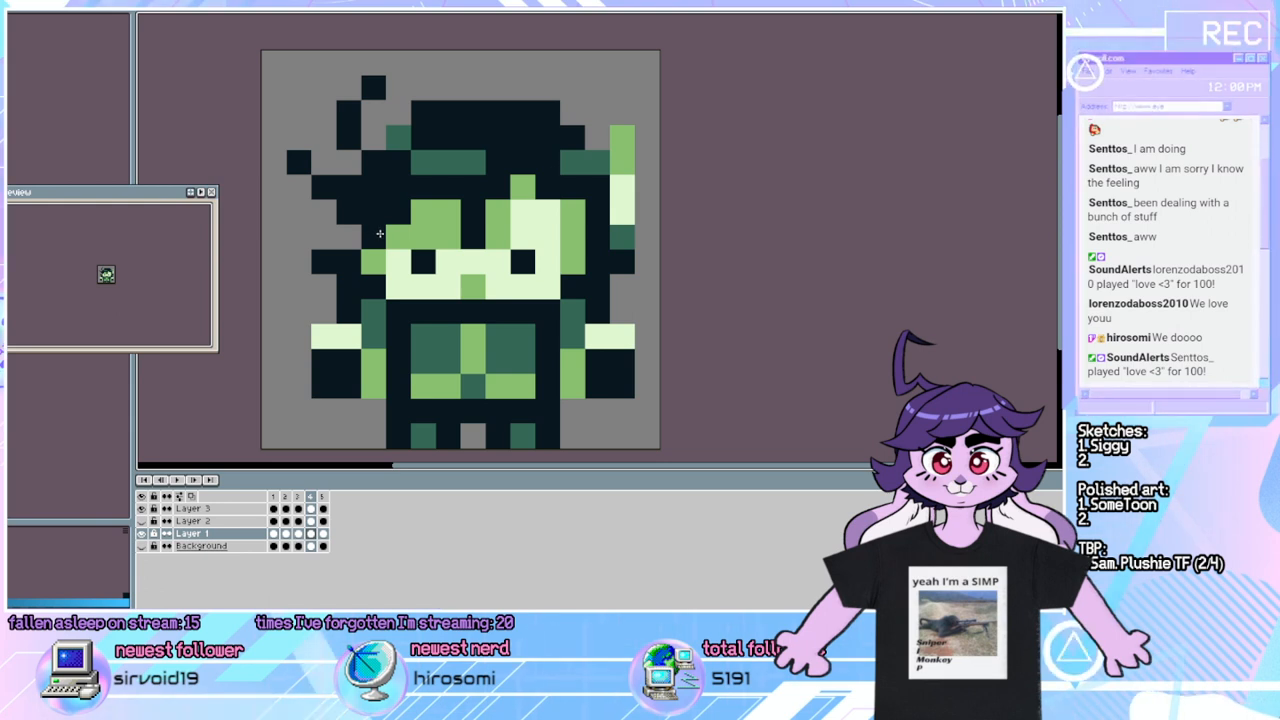
left_click(388, 232)
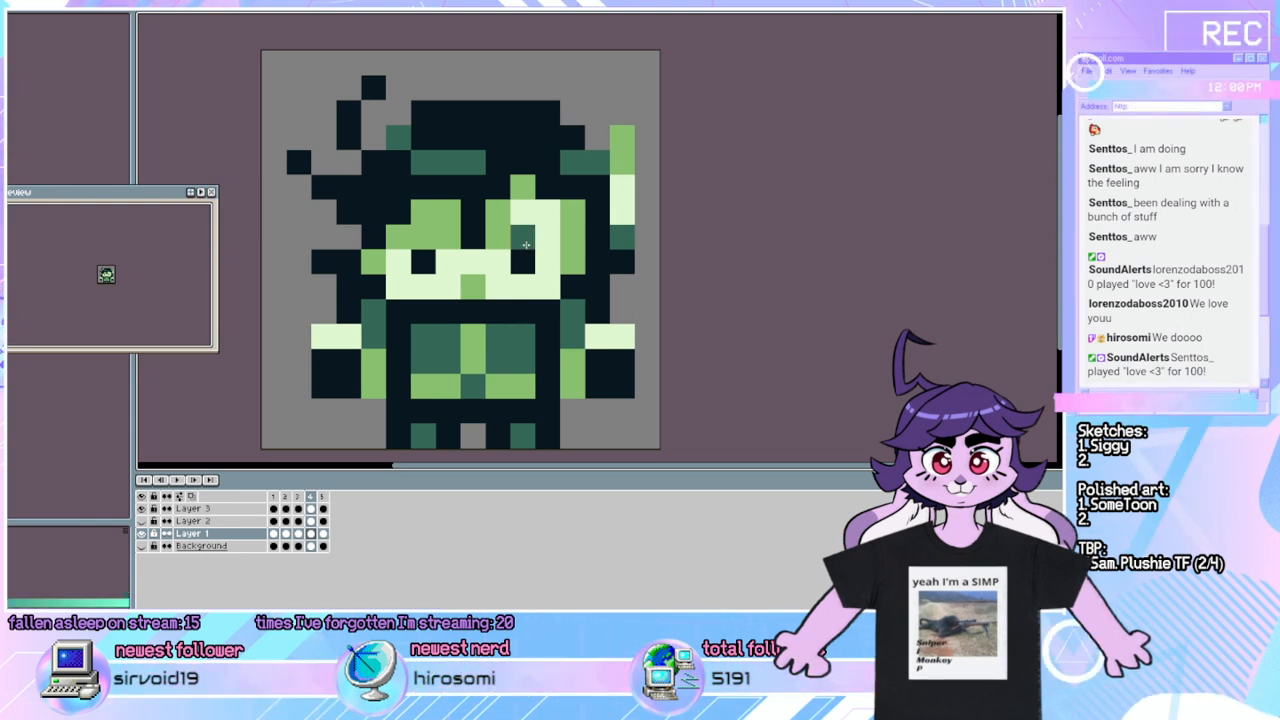
Try adding a dark green pixel above each eye in frame 4 and compare with frames 3 and 5.
key("Left")
key("Right")
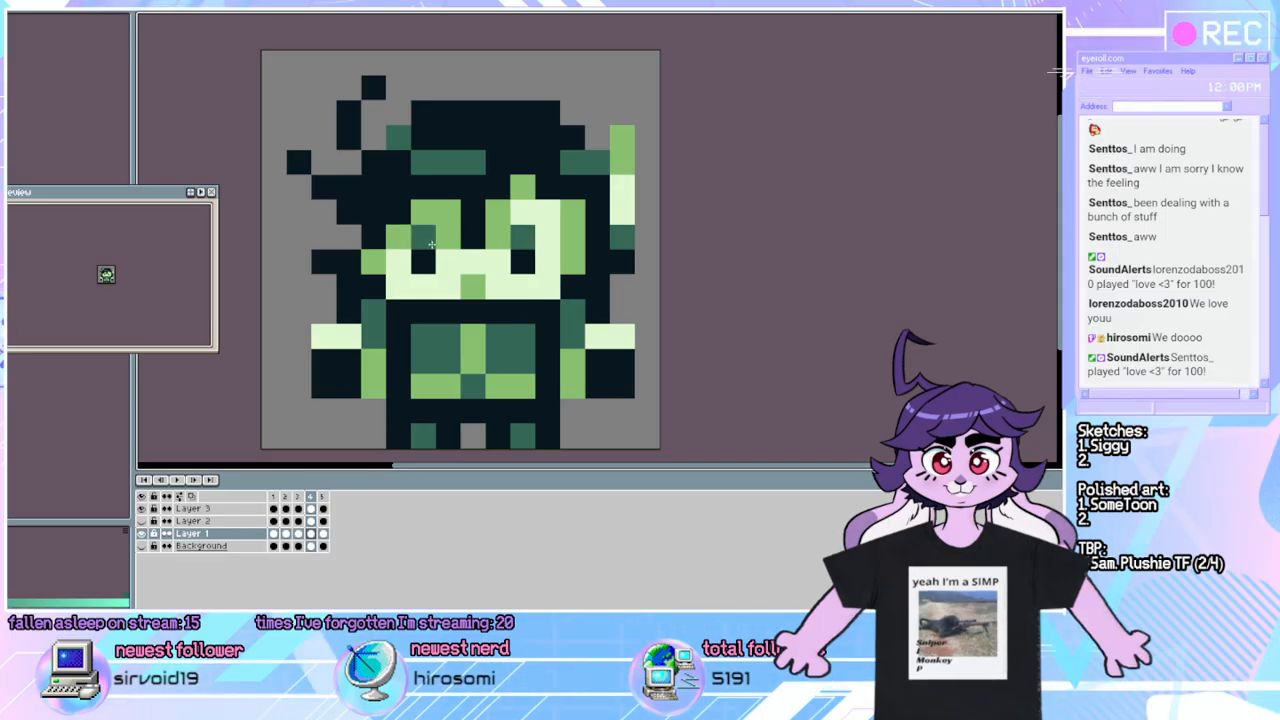
key("Right")
key("Left")
key("Right")
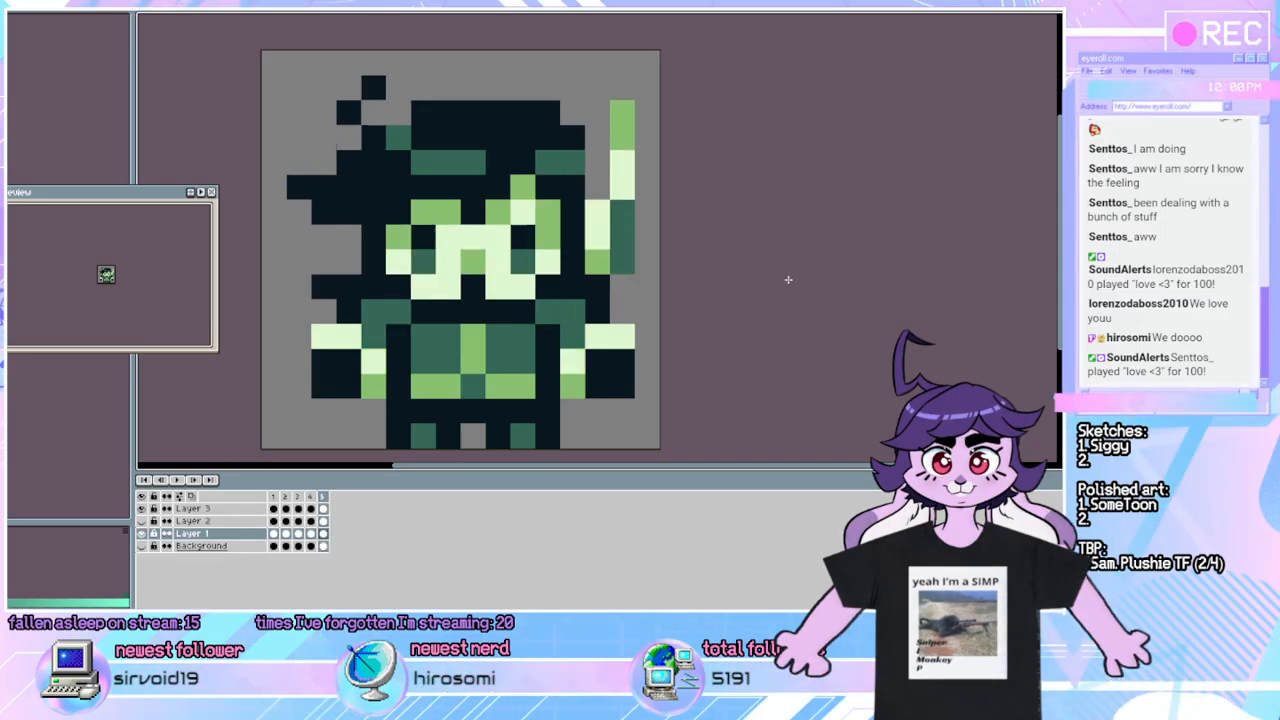
Play back the animation and undo the hair, face and head-shift edits in frame 4.
left_click(210, 481)
left_click(185, 481)
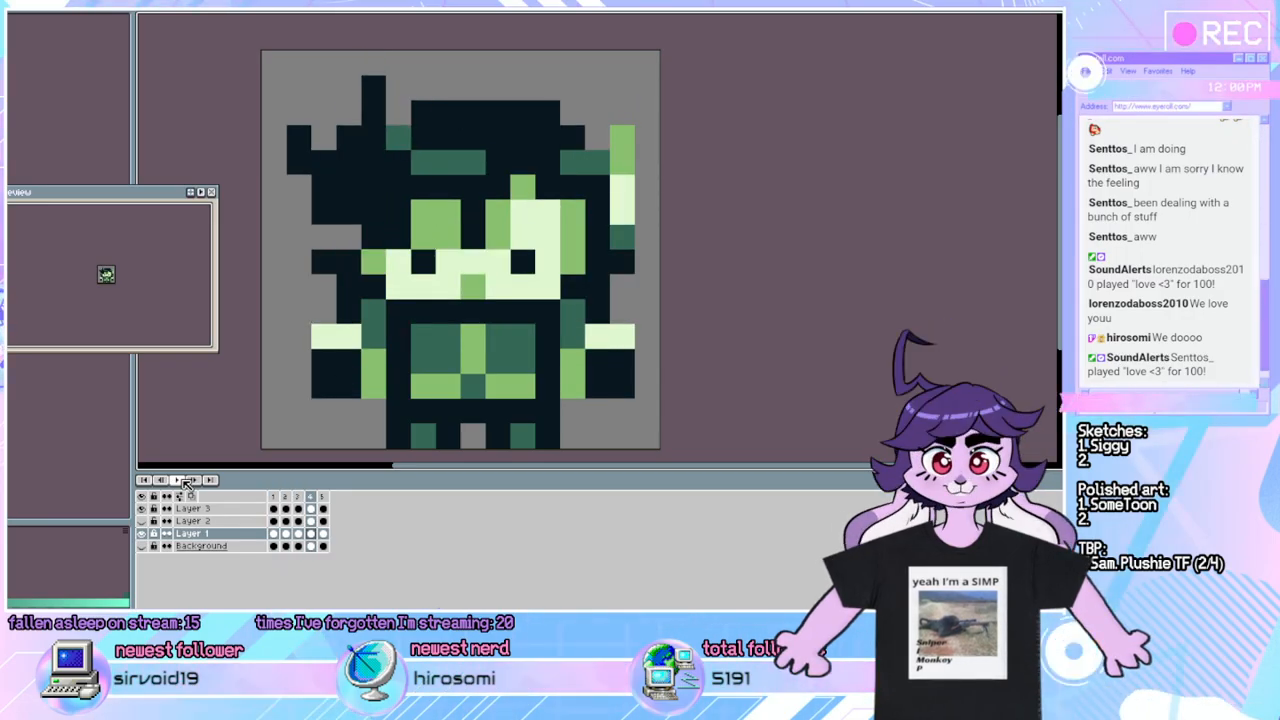
left_click(185, 482)
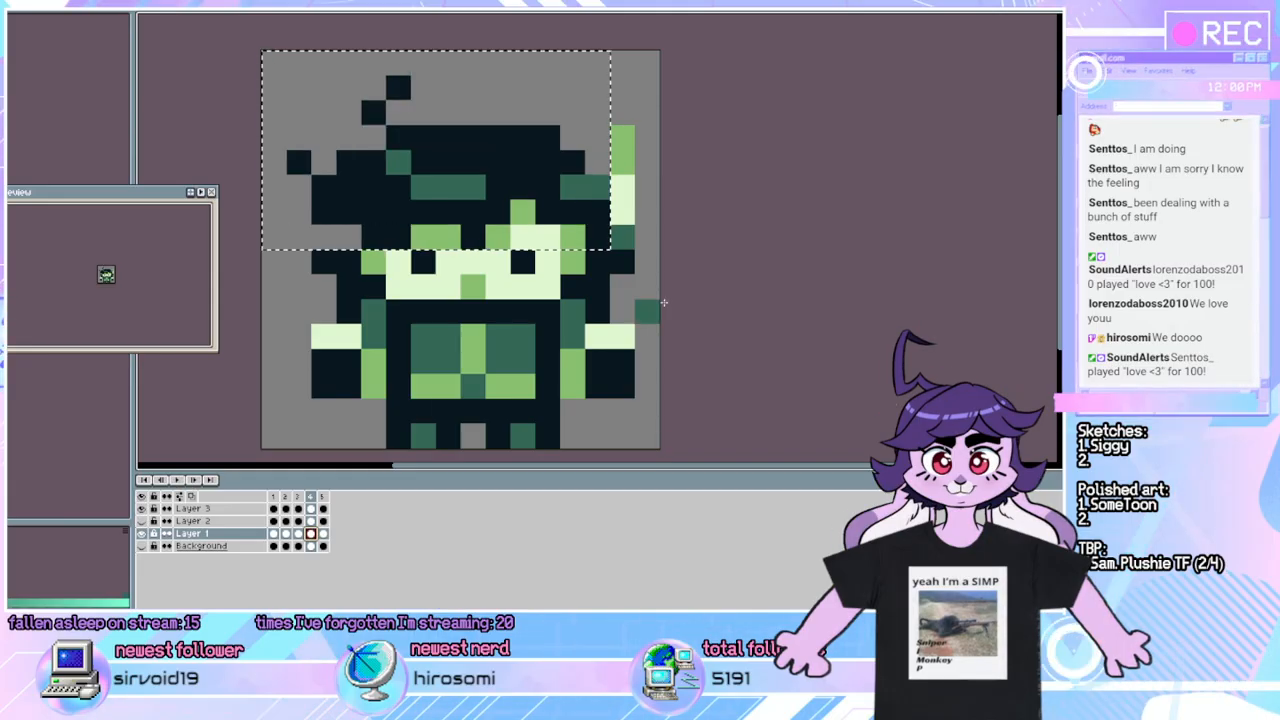
Move the selected upper head, including hair and fringe, up one pixel in frame 4 on Layer 1.
key("Up")
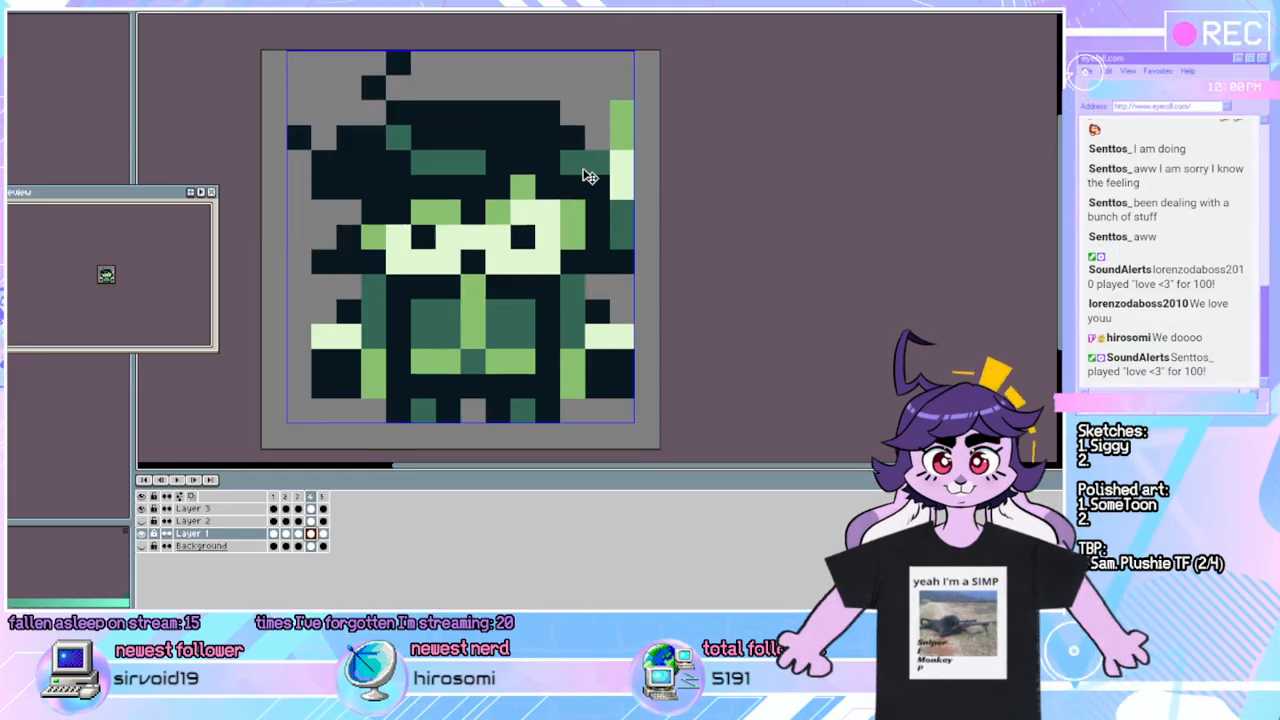
key("Down")
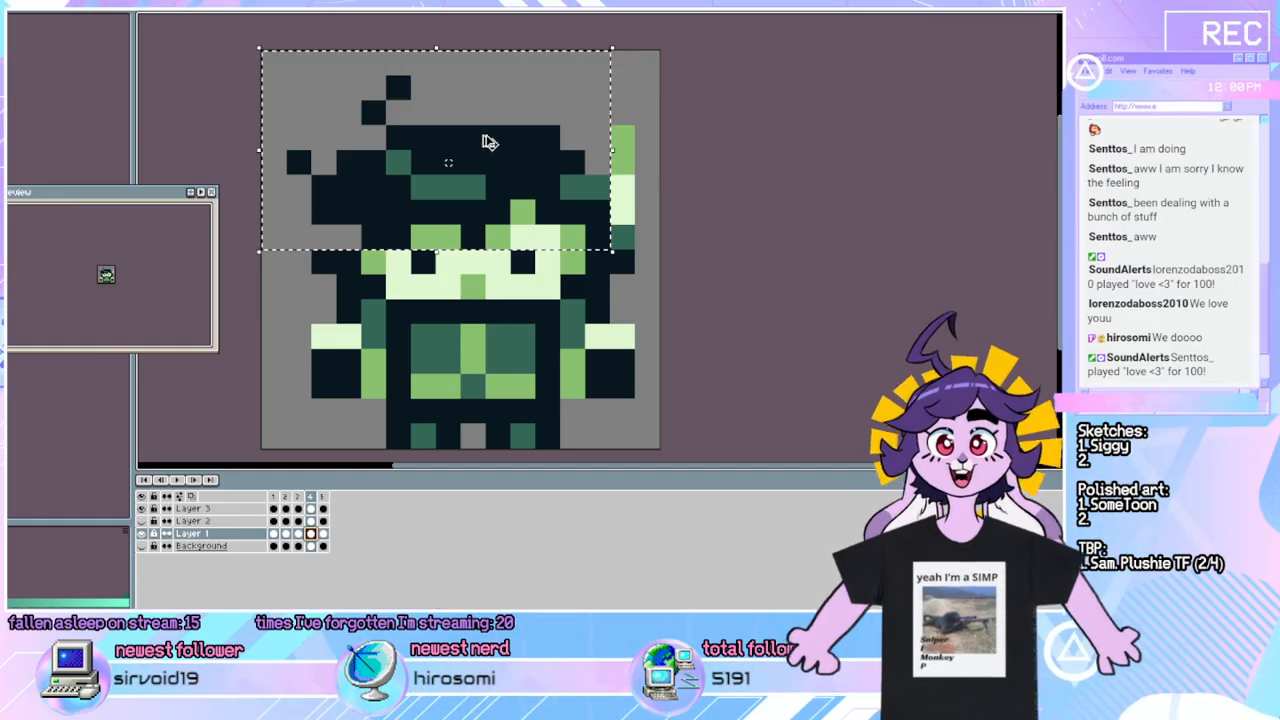
key("Up")
key("Down")
key("Up")
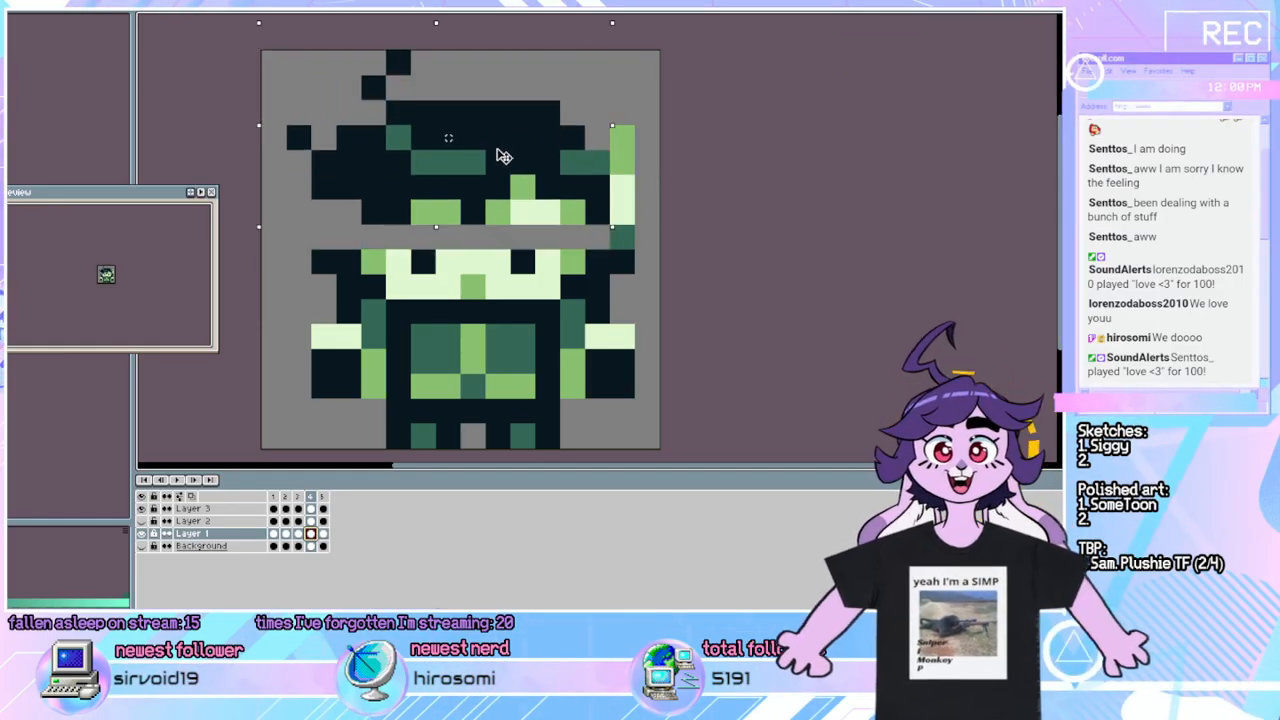
left_click(720, 138)
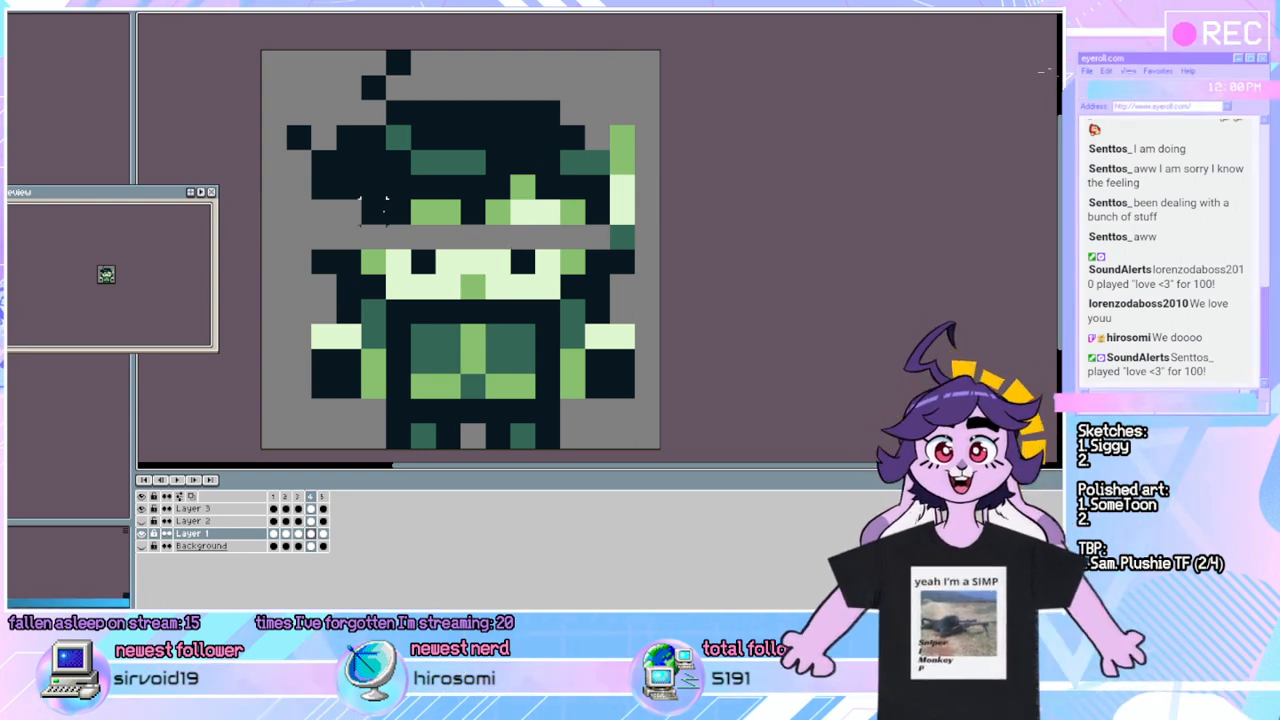
Fill the gap row above the eyes in frame 4 with lightest green skin, a mid green side pixel and dark hair at both ends.
key("Left")
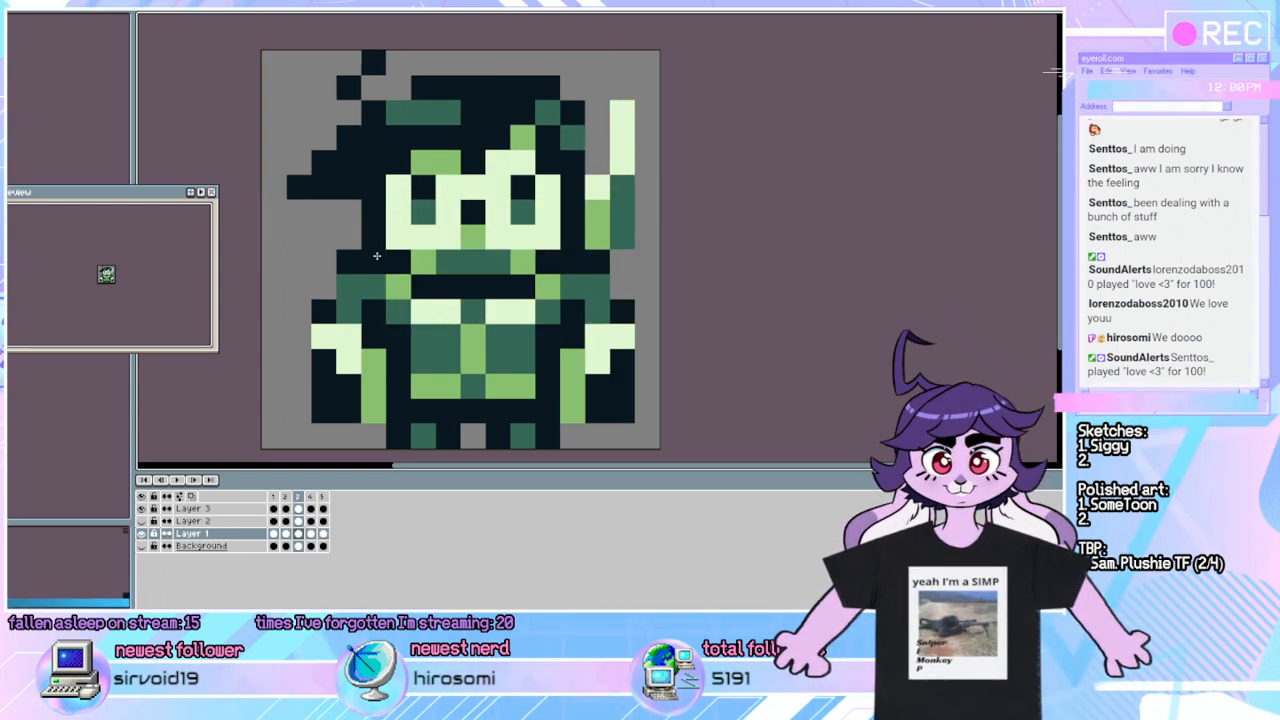
key("Right")
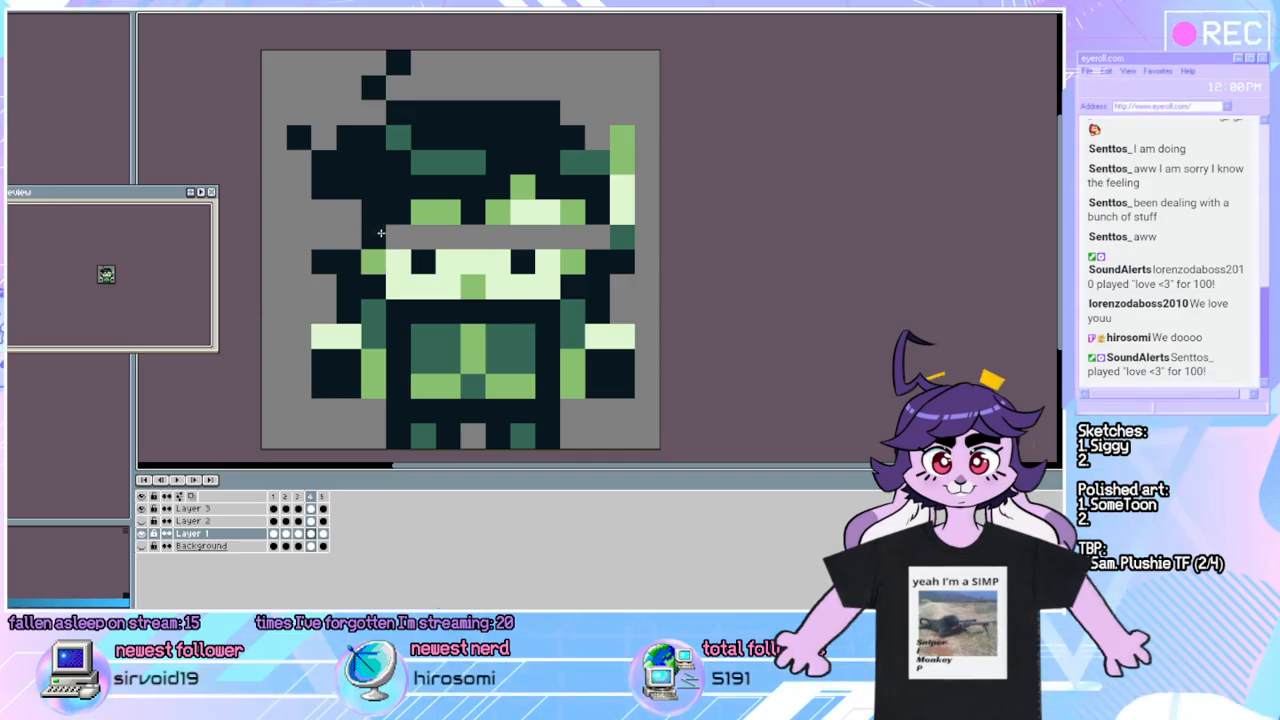
left_click(422, 279)
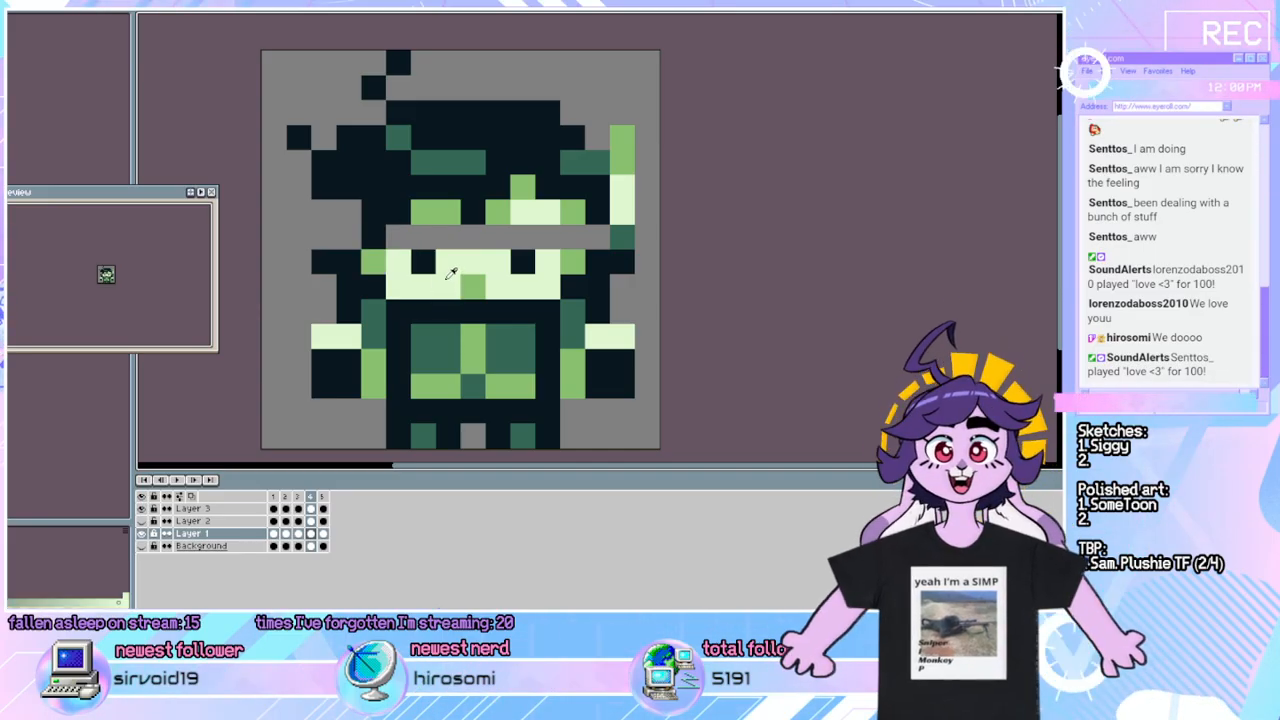
left_click_drag(397, 236, 547, 231)
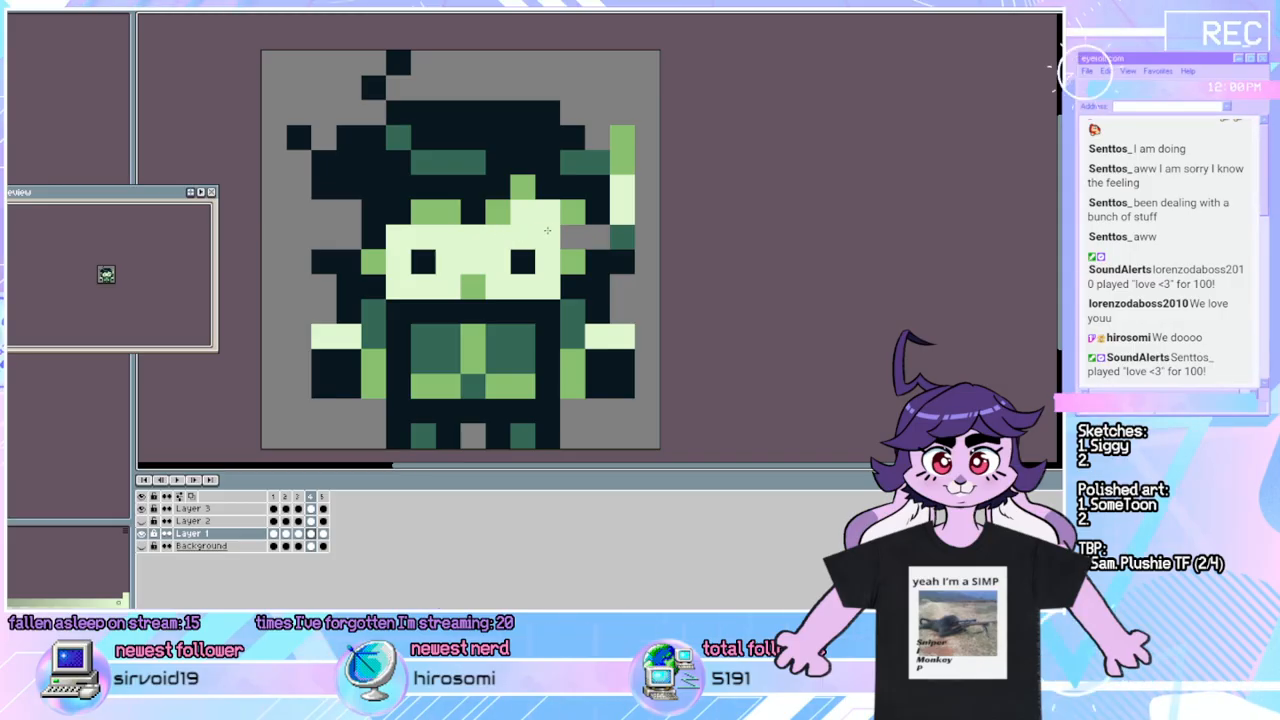
left_click(570, 216, "alt")
left_click(573, 236)
left_click(609, 204, "alt")
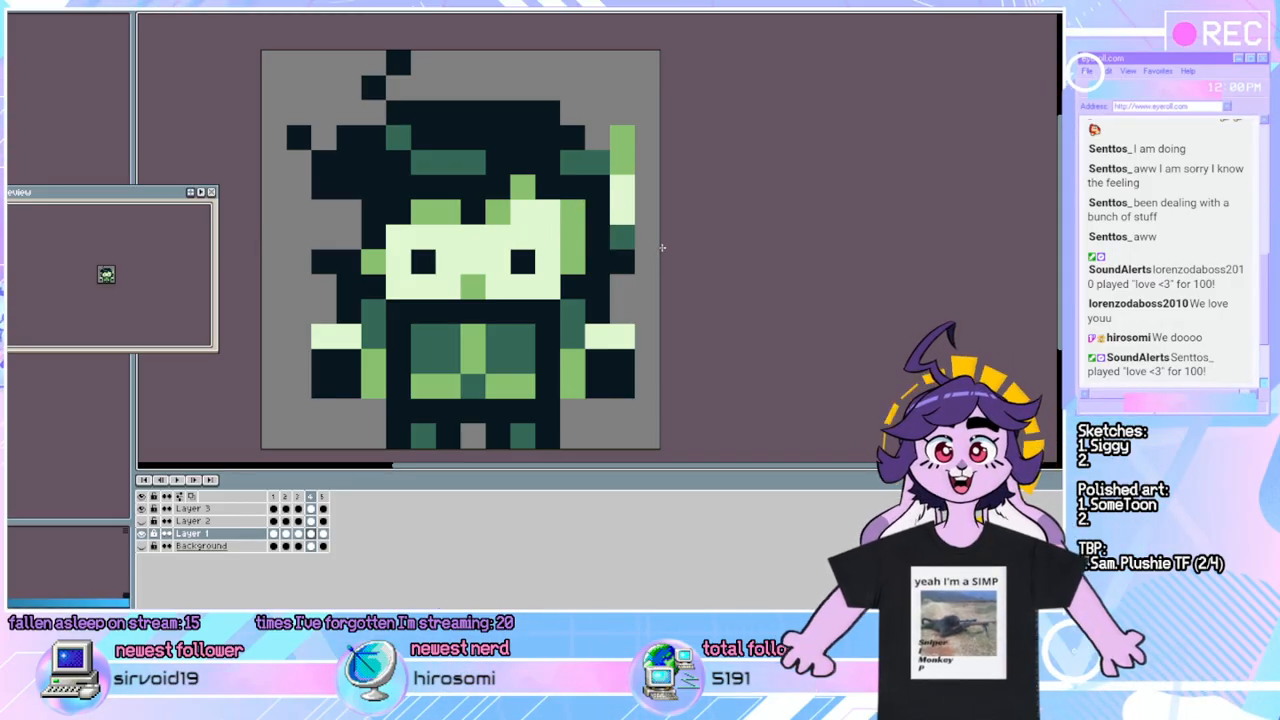
Compare frames 3 and 4 and extend the lightest green part of the strip beside the head one pixel towards the face in frame 4.
key("Left")
key("Right")
key("Left")
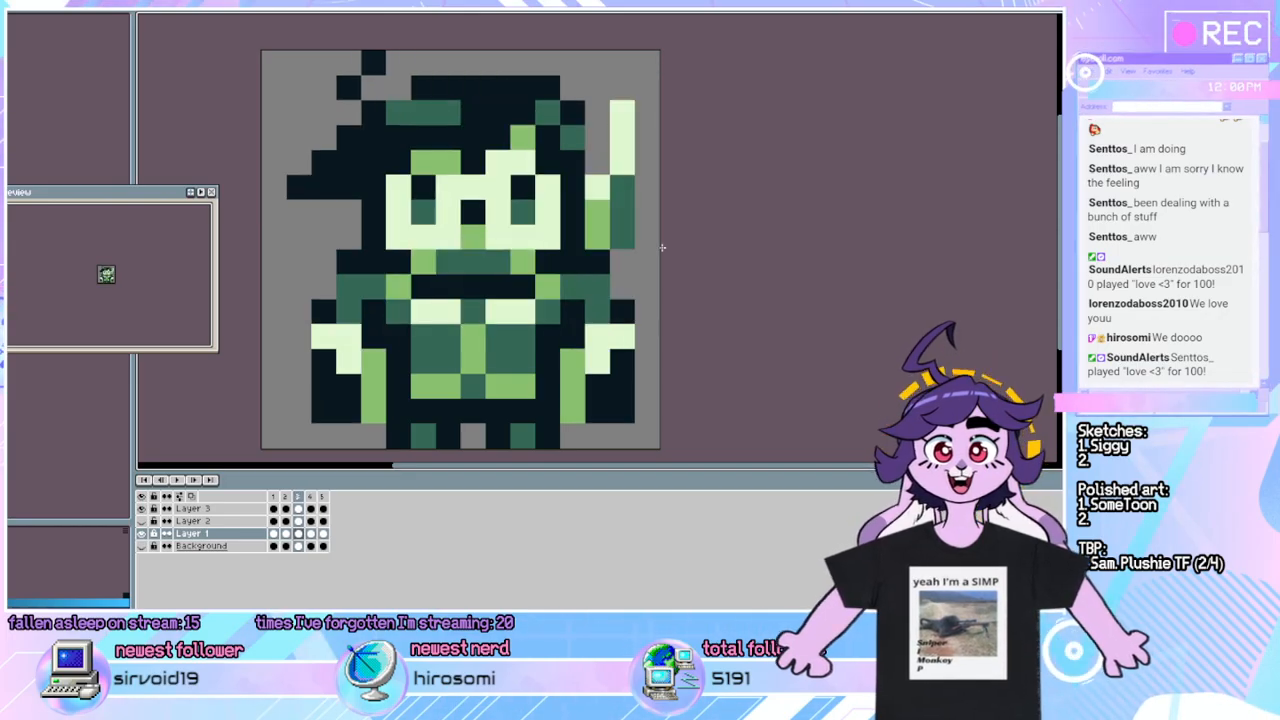
key("Right")
key("Left")
key("Right")
key("Left")
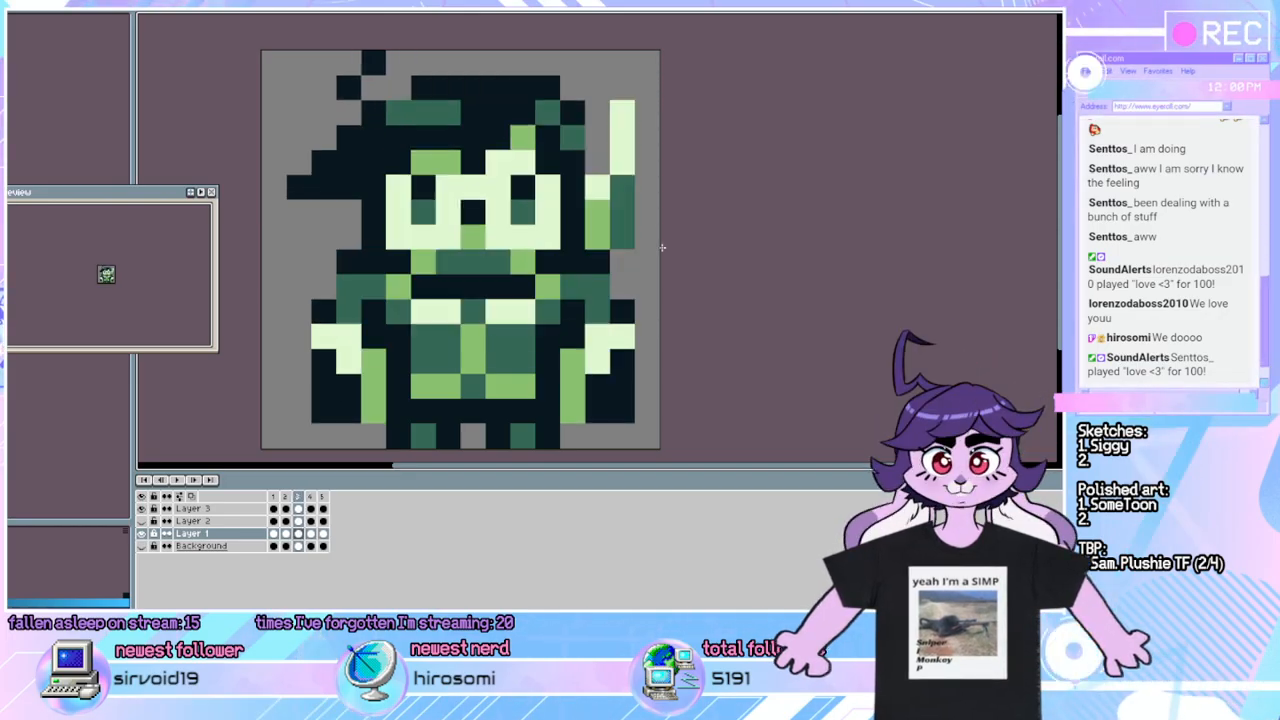
key("Right")
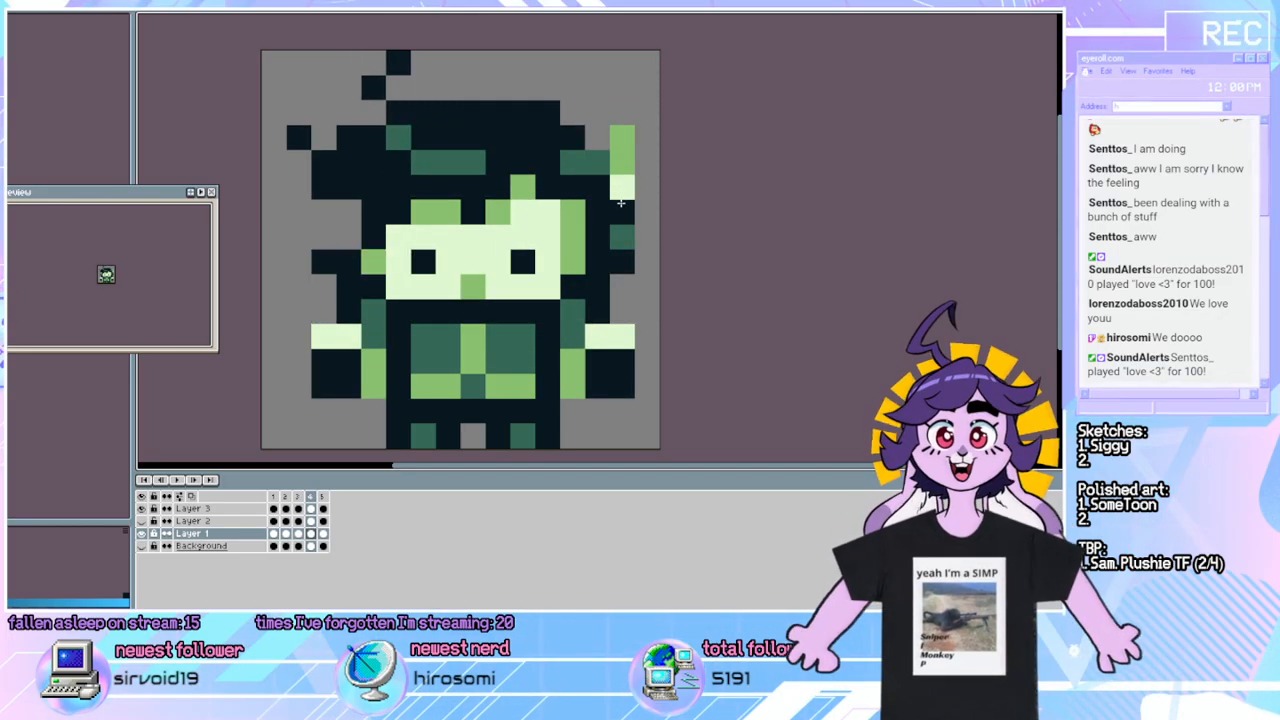
left_click(620, 205)
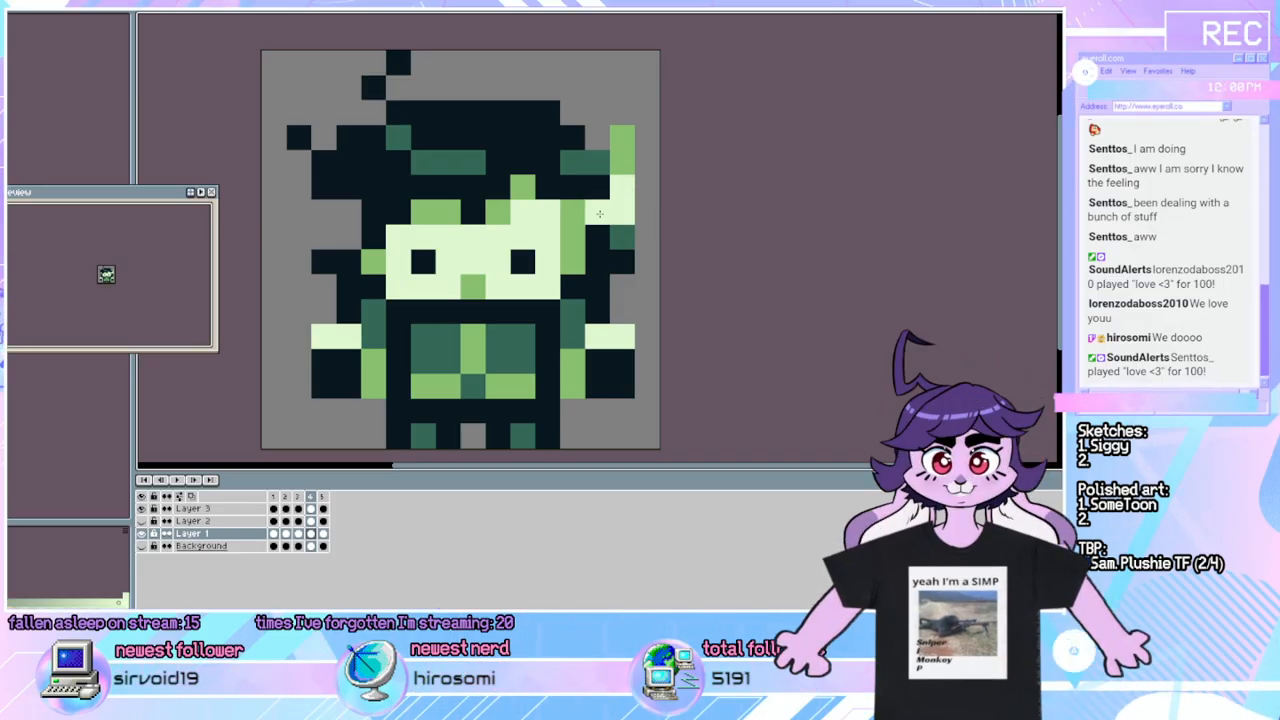
Flip between frames 3 and 4 to check how the head and face pixels move.
key("Left")
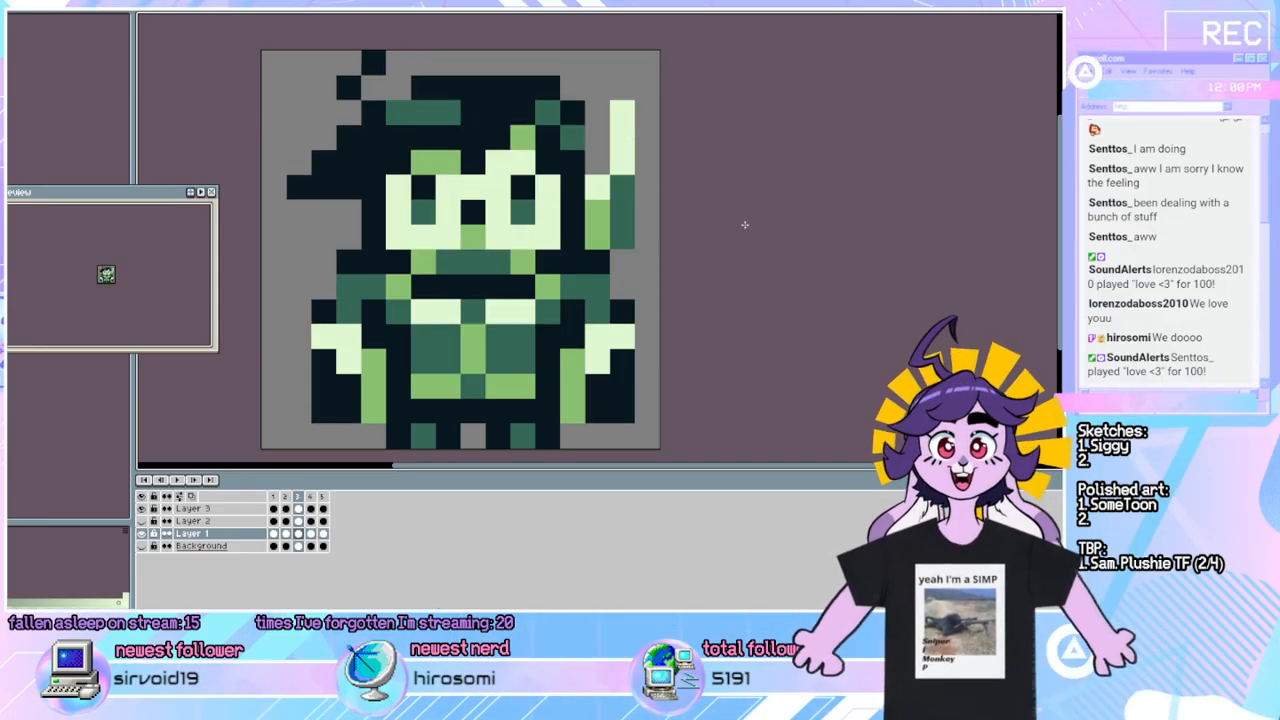
key("Right")
key("Left")
key("Right")
key("Left")
key("Right")
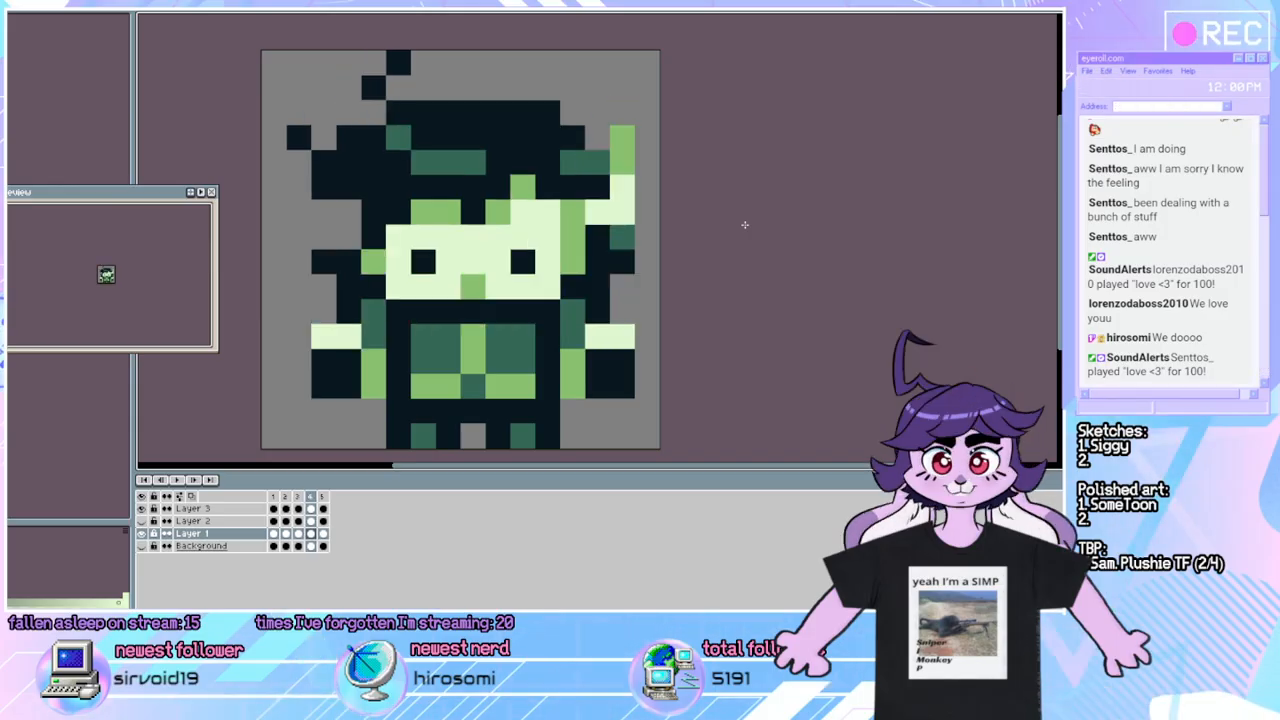
key("Left")
key("Right")
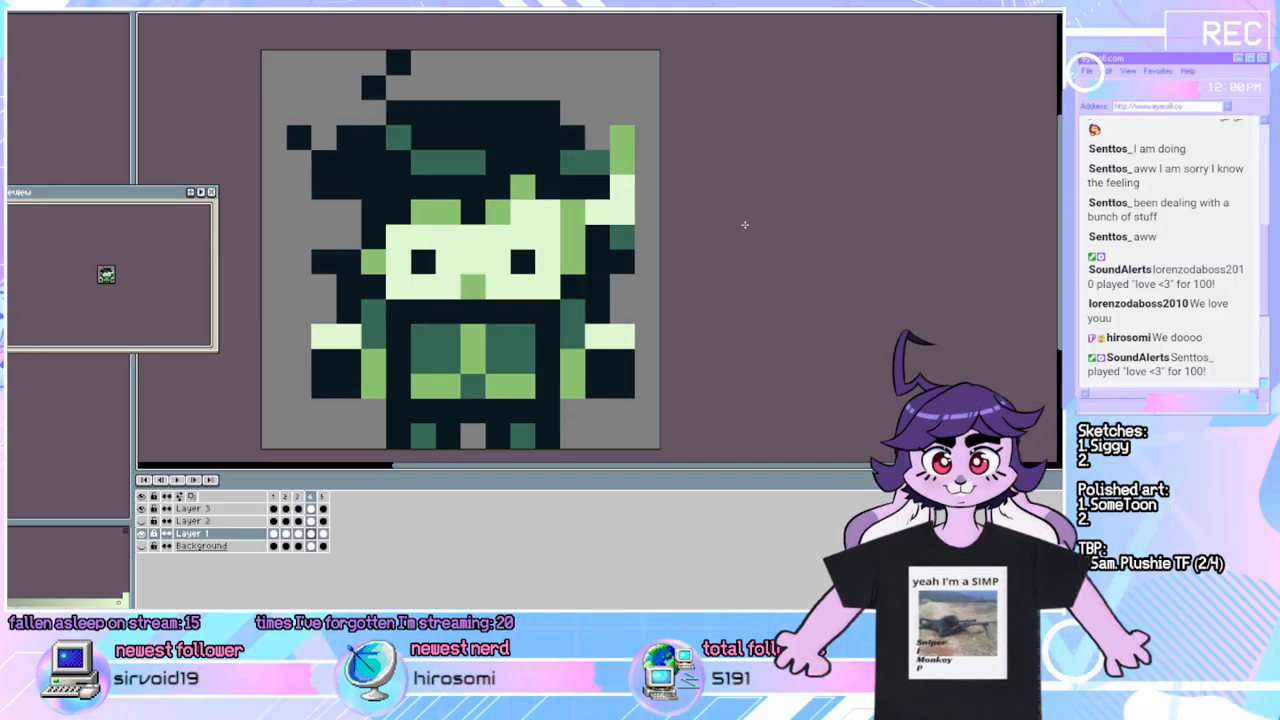
Extend both eyes one darkest-green pixel outwards in frame 4 on Layer 1 and cycle through the animation frames.
left_click(409, 261)
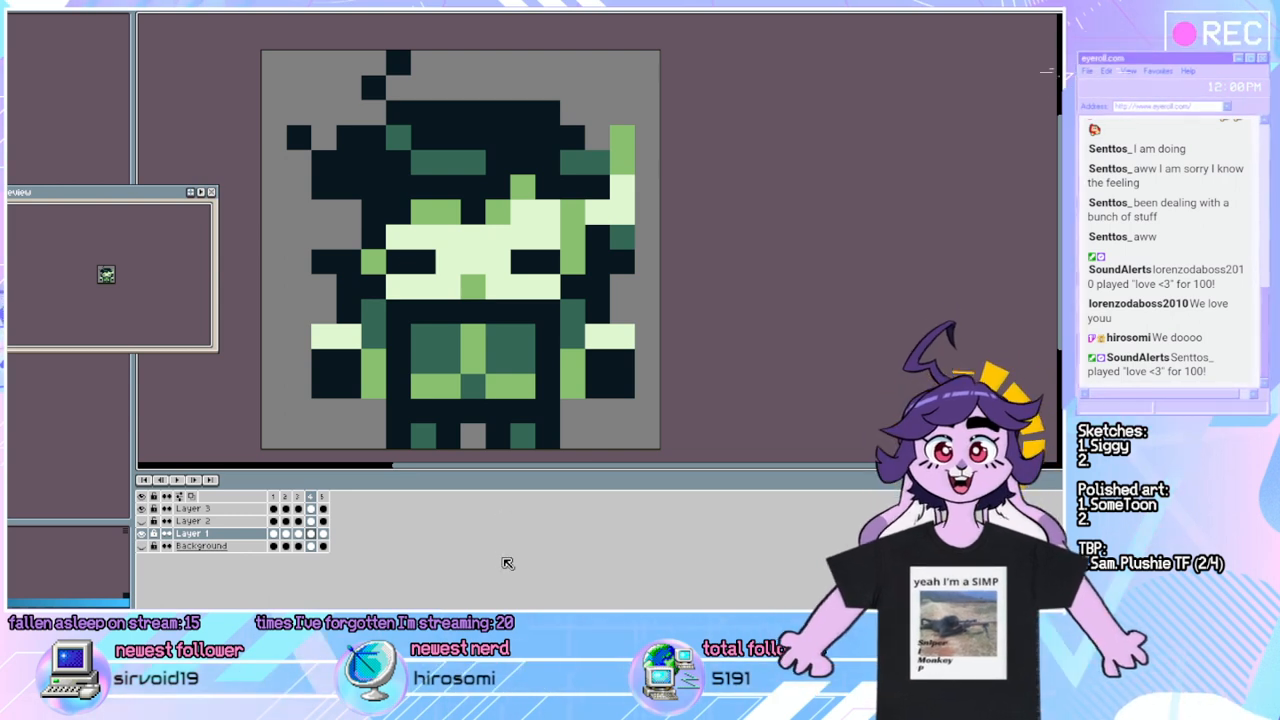
key("Left")
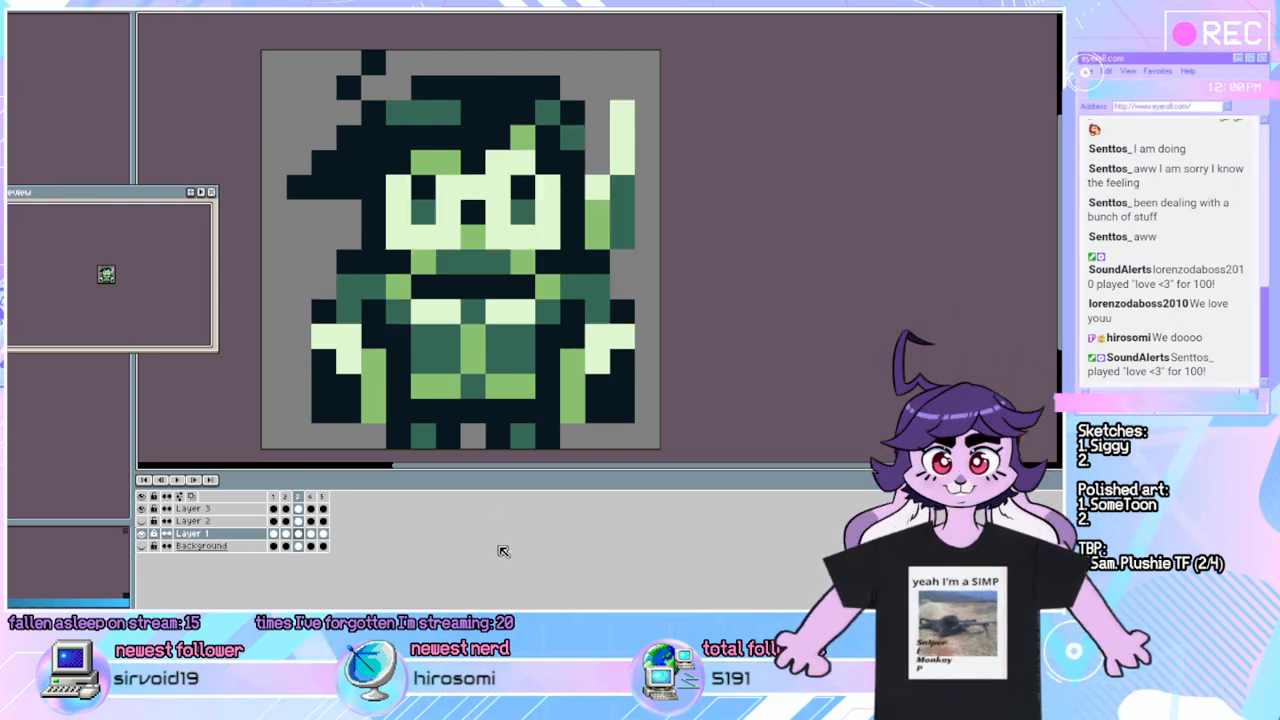
key("Right")
key("Right")
key("Right")
key("Right")
key("Right")
key("Right")
key("Right")
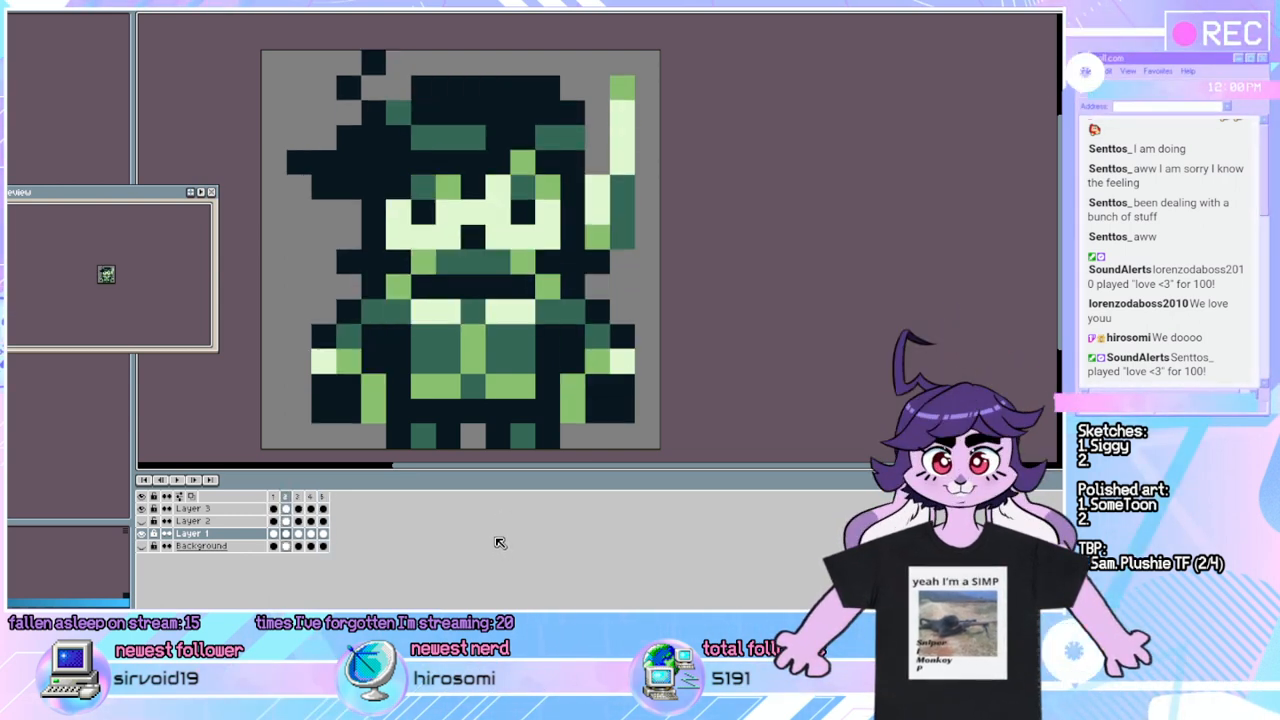
Flip between frame 4 and its neighbouring frames to check how the widened eyes read in motion.
key("Left")
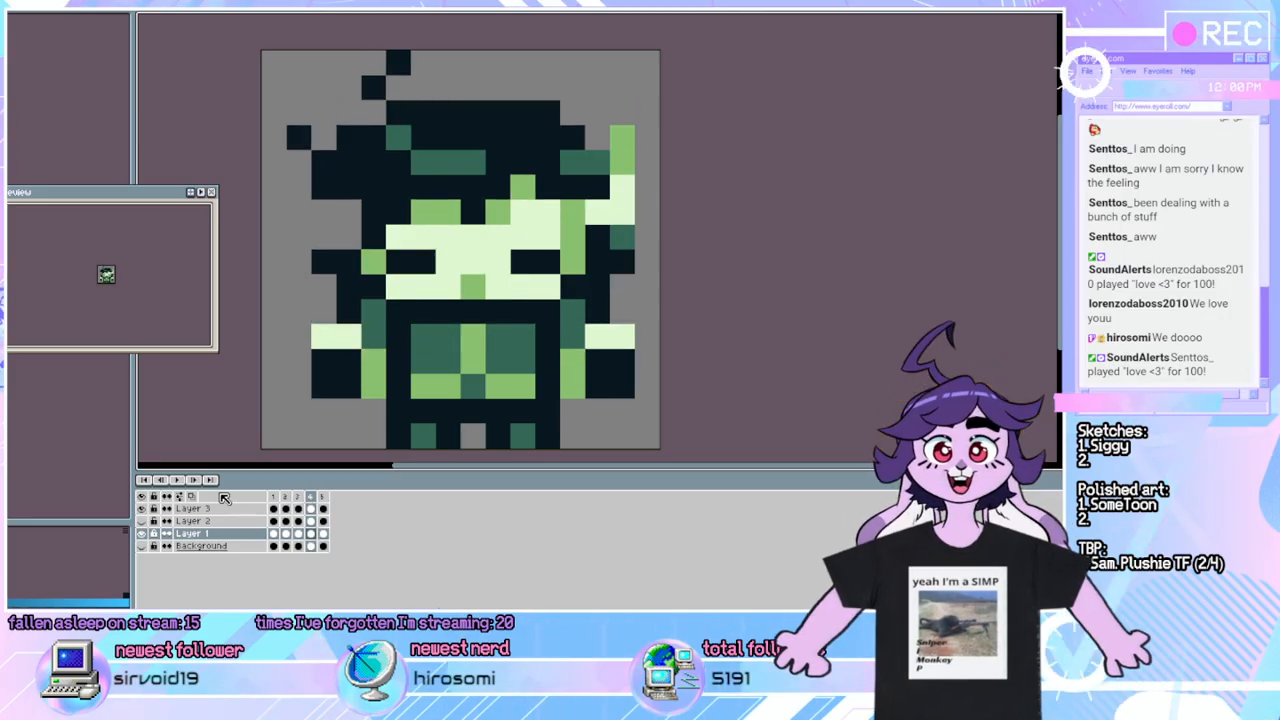
key("Left")
key("Right")
key("Right")
key("Left")
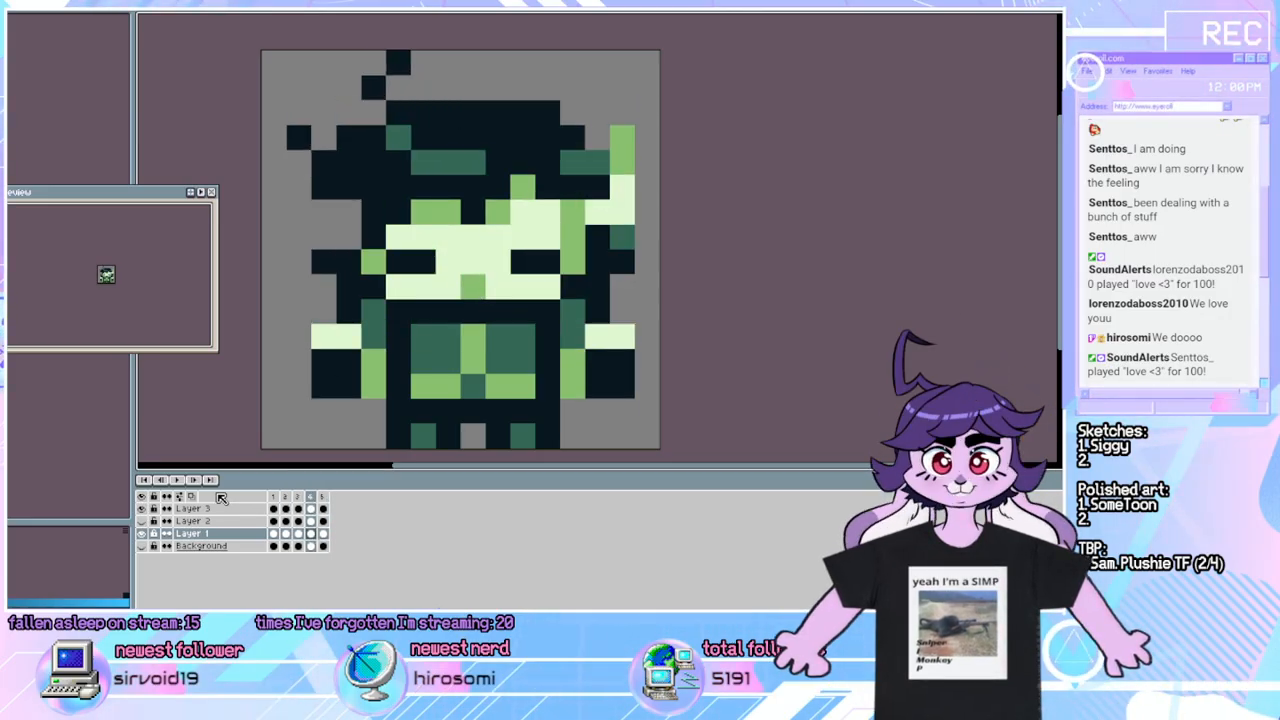
key("Left")
key("Right")
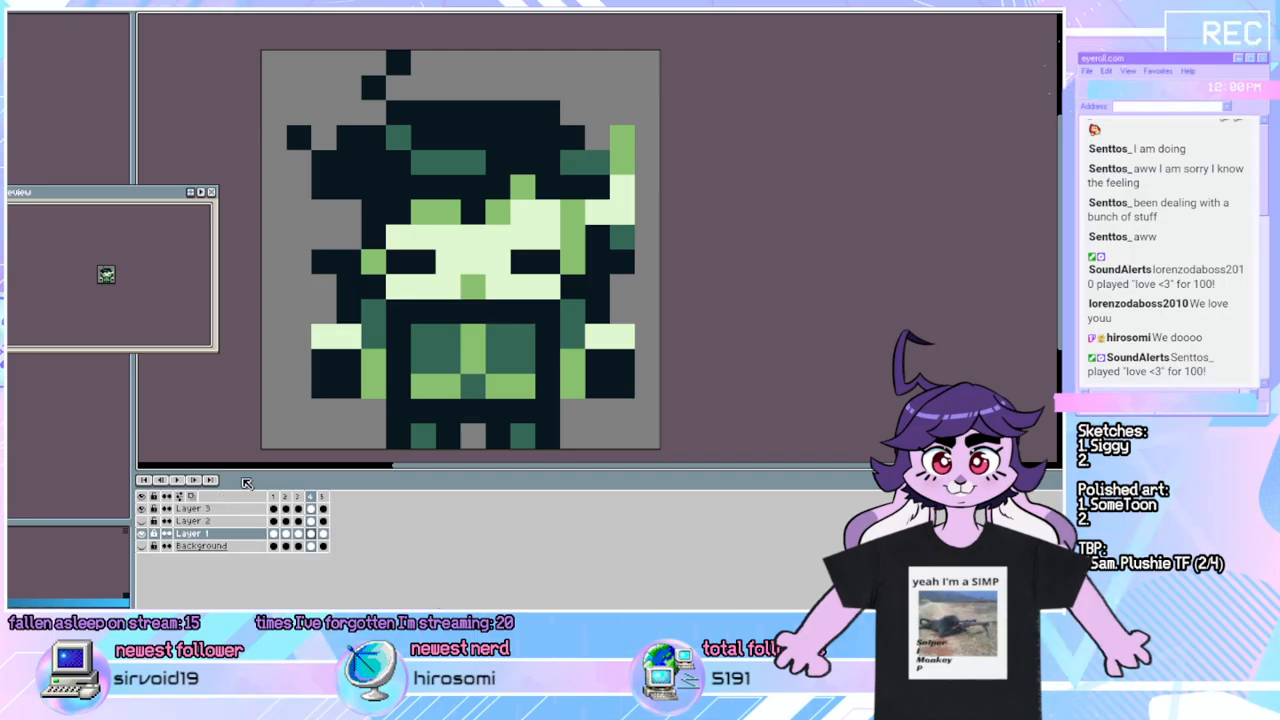
key("Right")
key("Left")
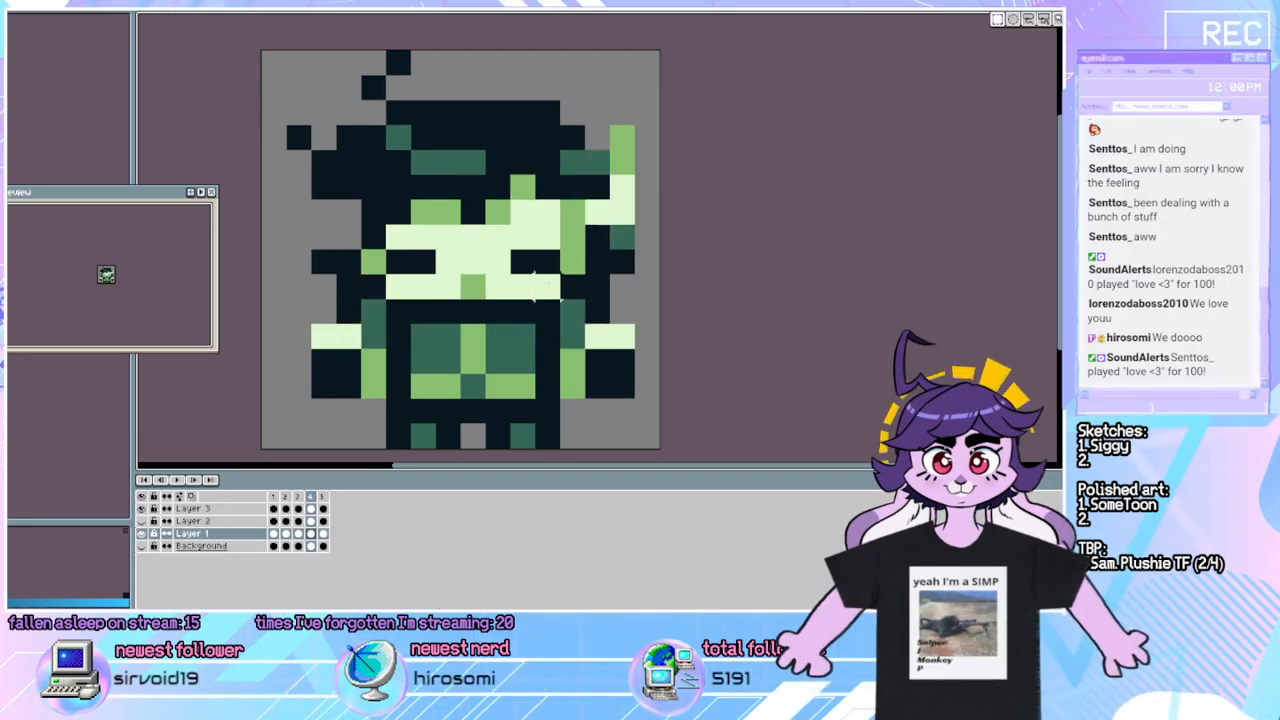
Try to move the nose and mouth area down one pixel in frame 4, filling the gap between the eyes with lightest green.
left_click_drag(434, 248, 513, 325)
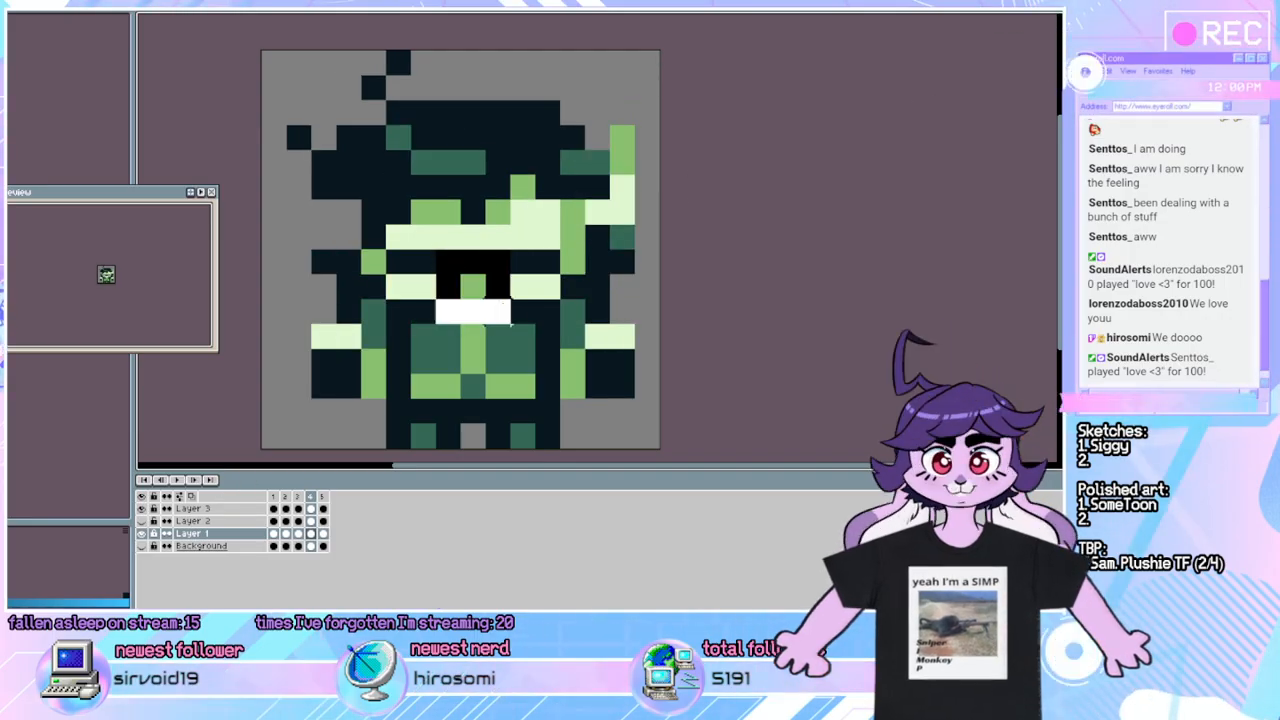
key("Down")
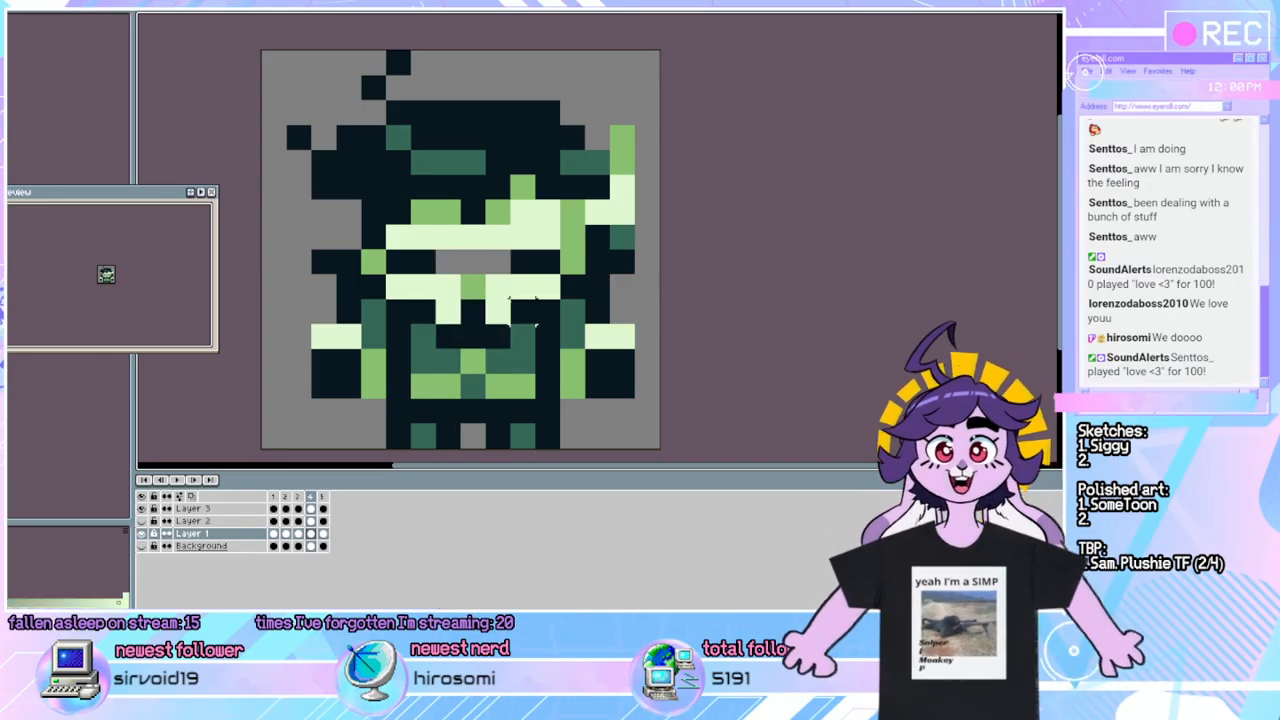
left_click_drag(450, 265, 493, 264)
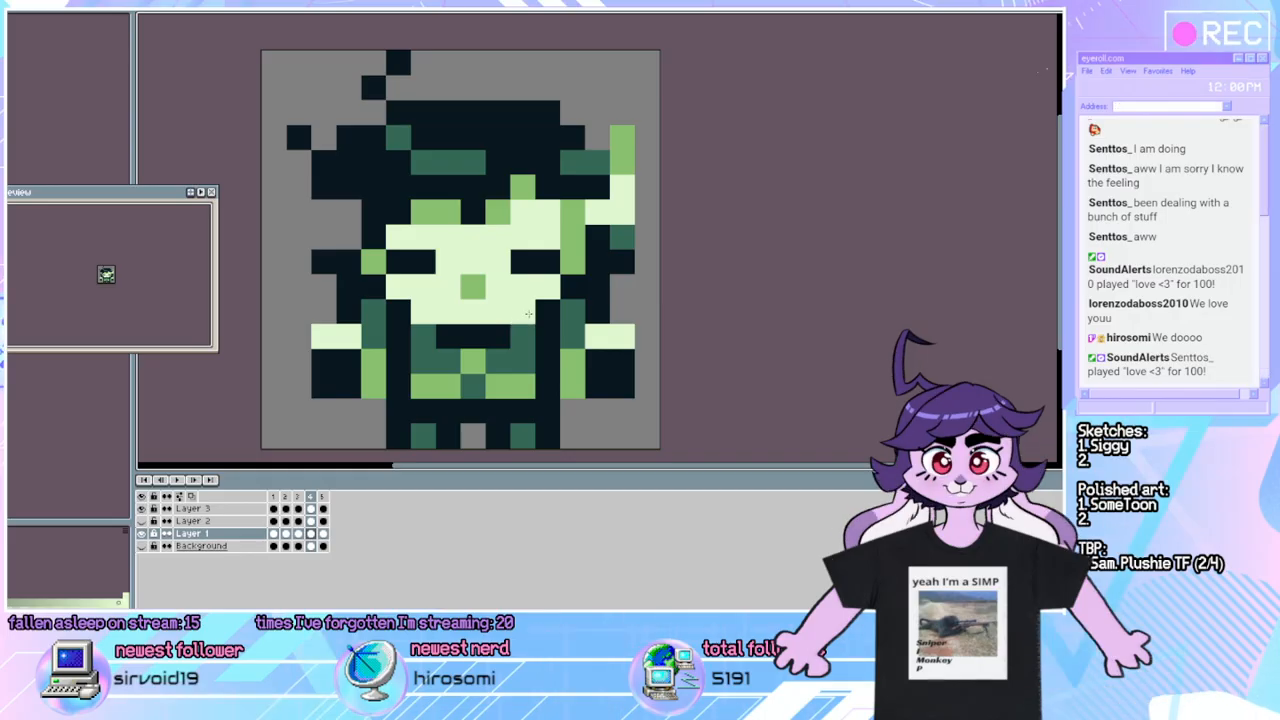
Try to reshape the chin in frame 4 with lightest green skin around the nose and a darkest-green row across the neck.
left_click(314, 320)
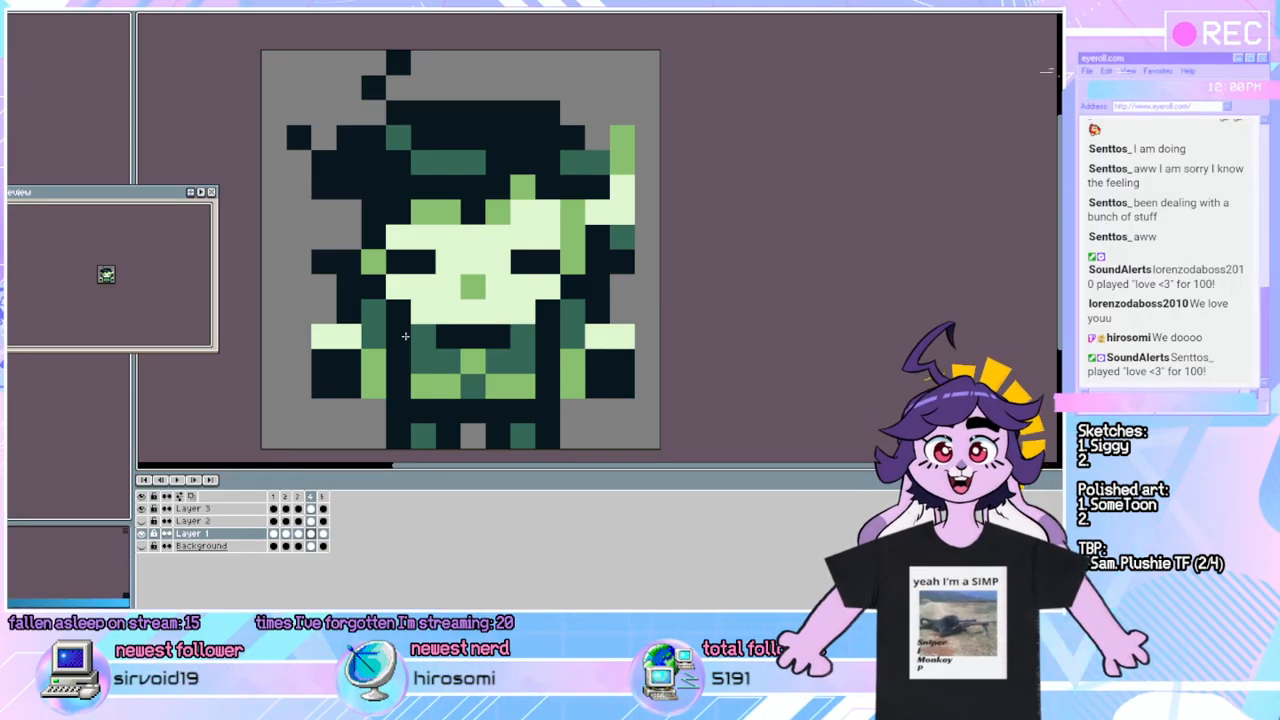
left_click_drag(405, 336, 460, 336)
left_click(522, 329)
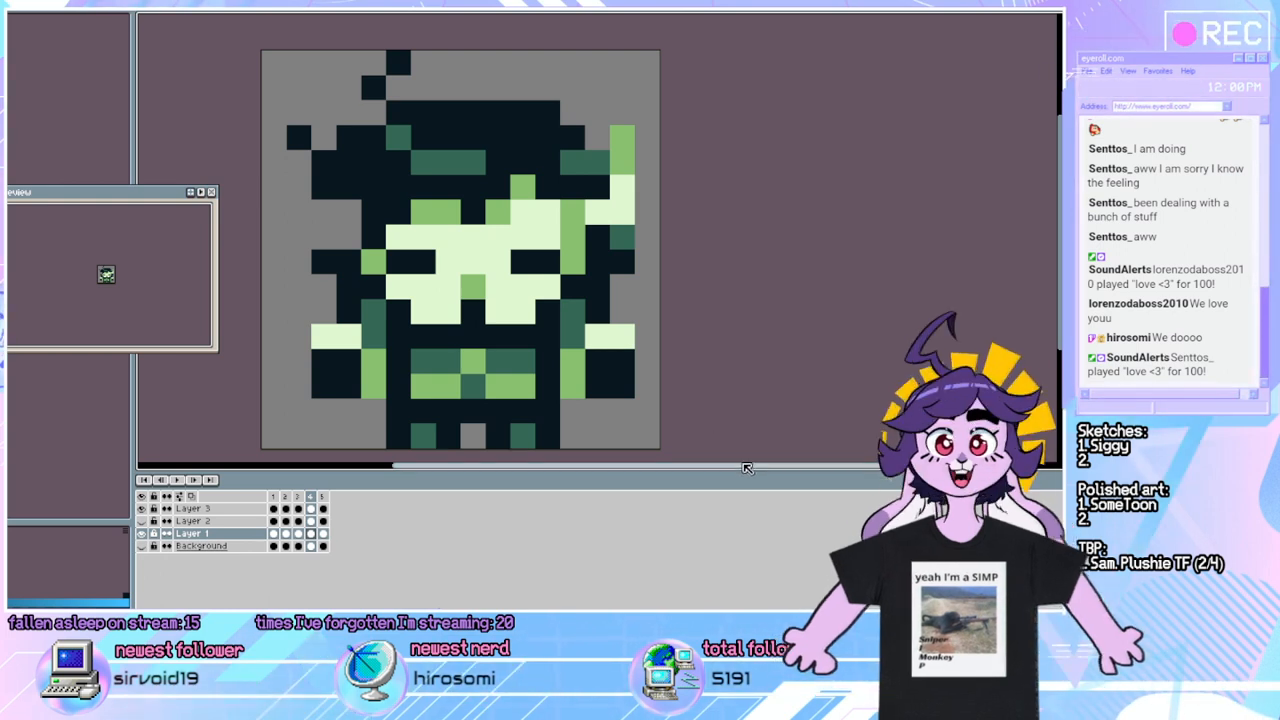
left_click(622, 410)
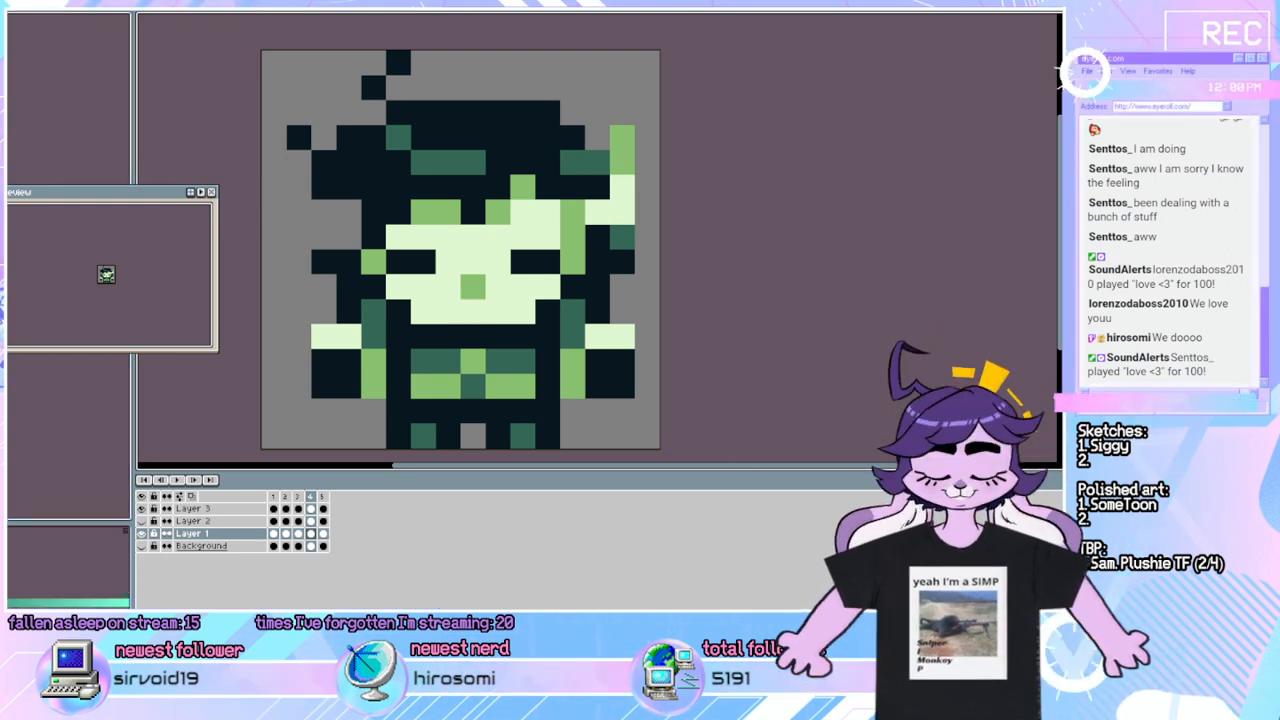
left_click(473, 311)
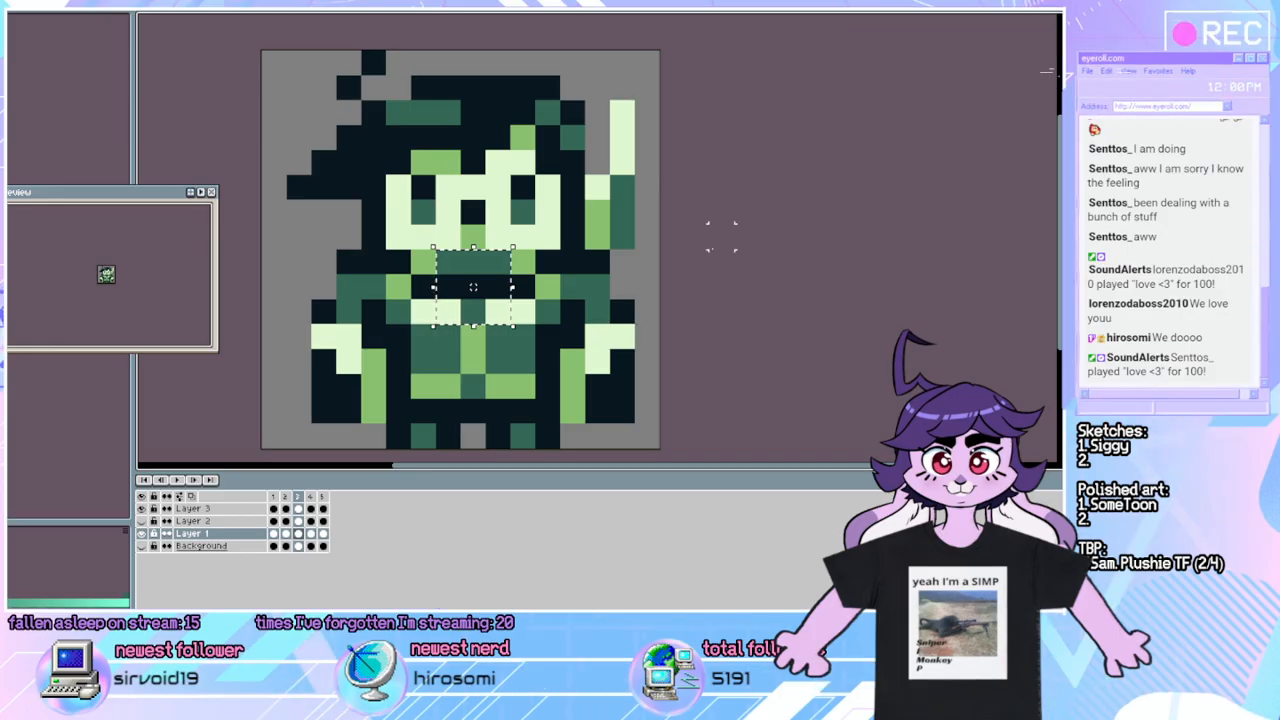
Try to move the lower torso pixels up one pixel in frame 3.
mouse_move(500, 413)
left_mouse_down()
mouse_move(447, 387)
mouse_move(509, 385)
left_mouse_up()
key("ctrl+d")
key("b")
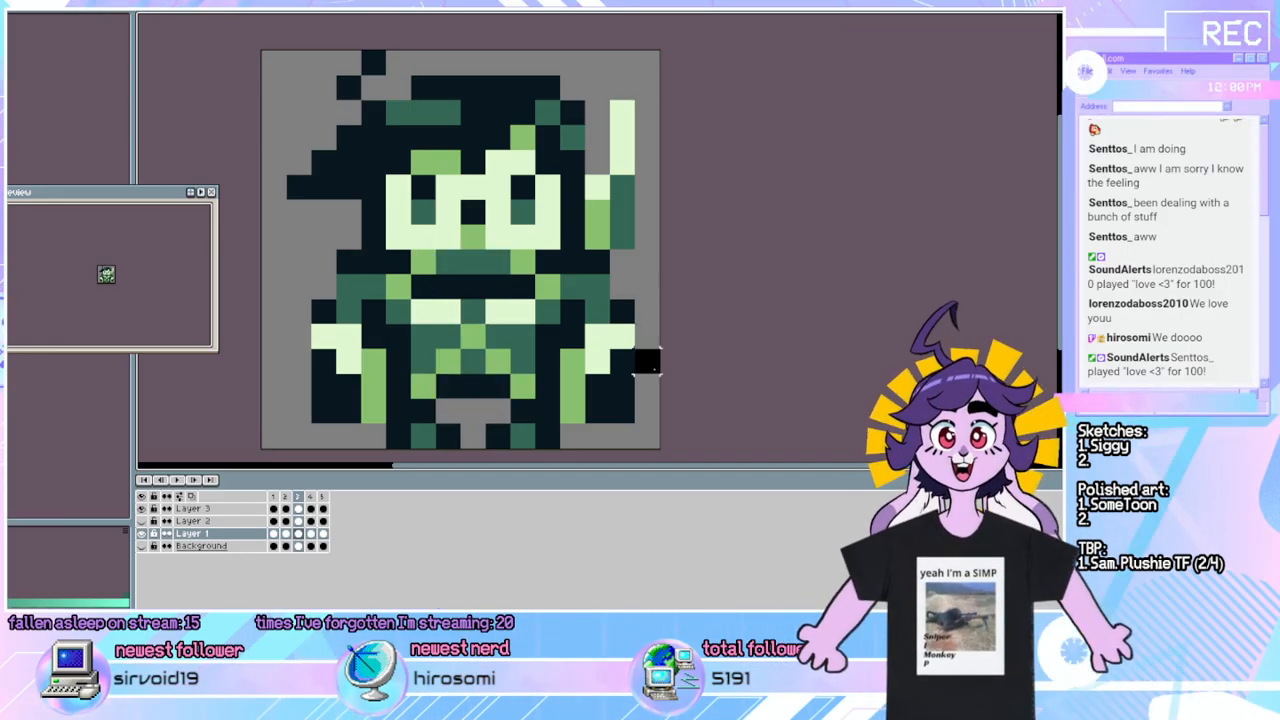
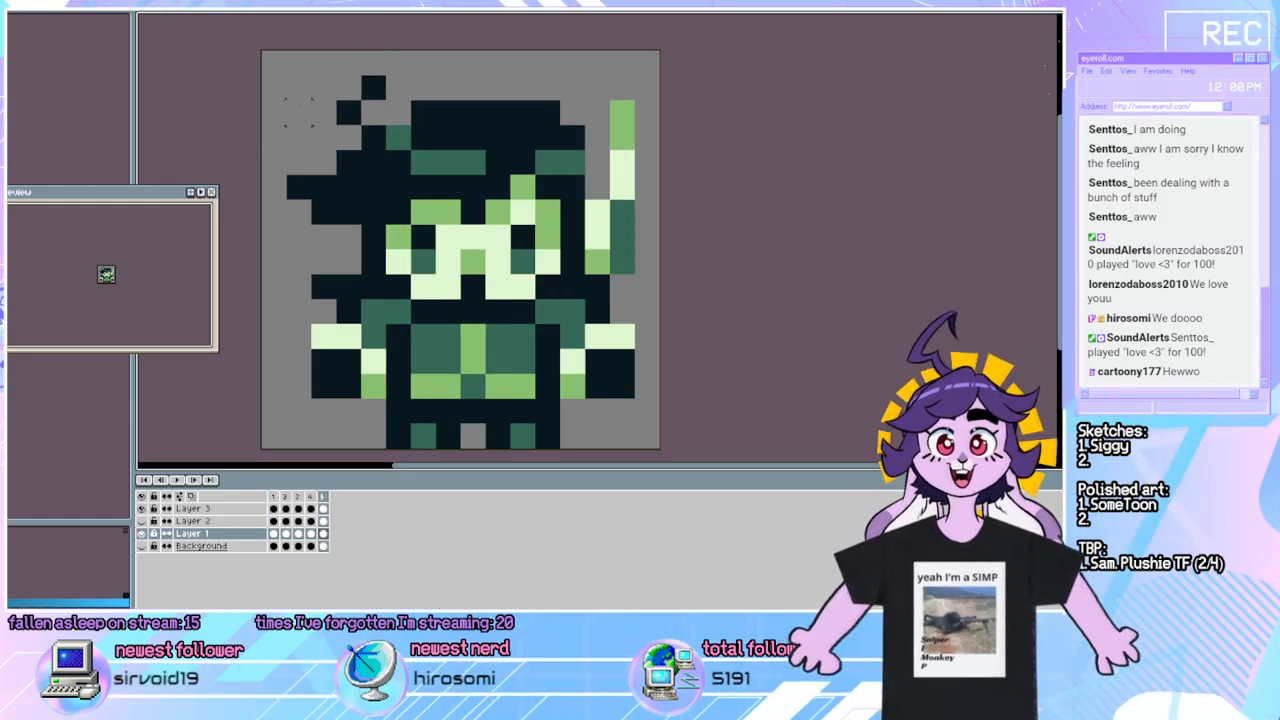
Move the hair strand sticking out on the left of the head down one pixel in frame 2 on Layer 1.
key("Right")
key("Right")
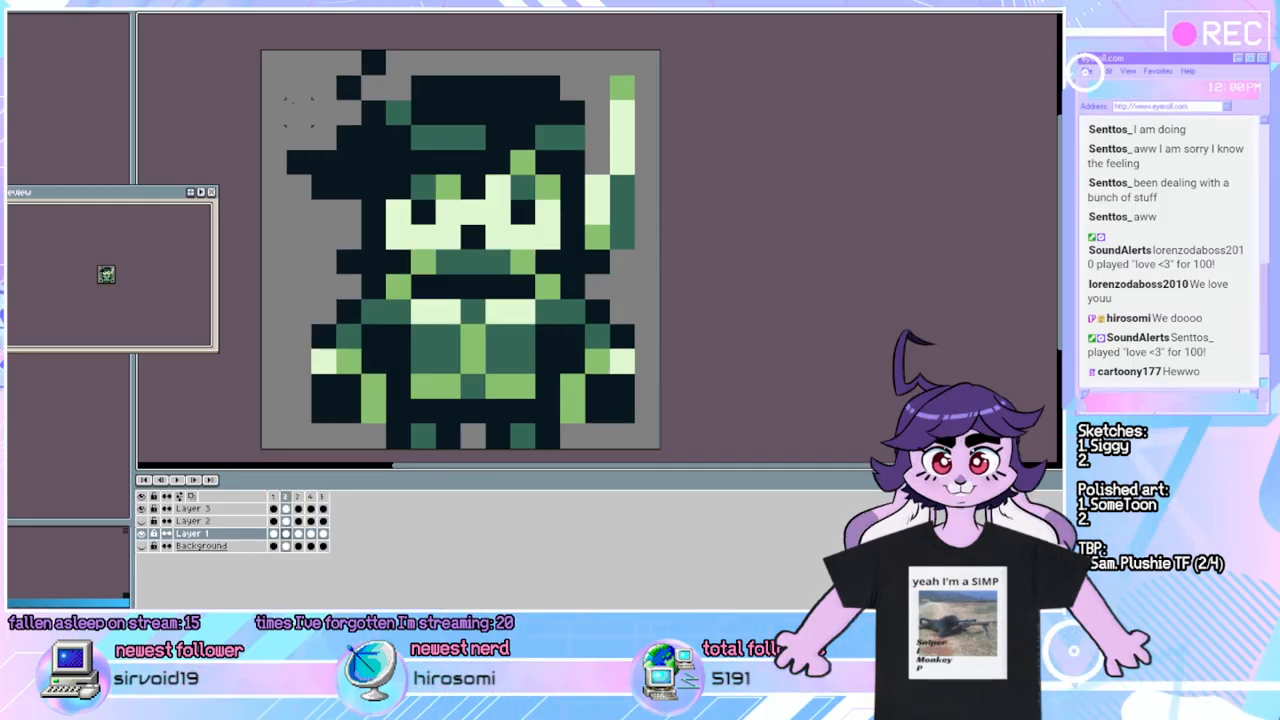
left_click_drag(273, 112, 323, 188)
mouse_move(306, 161)
left_mouse_down()
mouse_move(315, 181)
mouse_move(302, 180)
left_mouse_up()
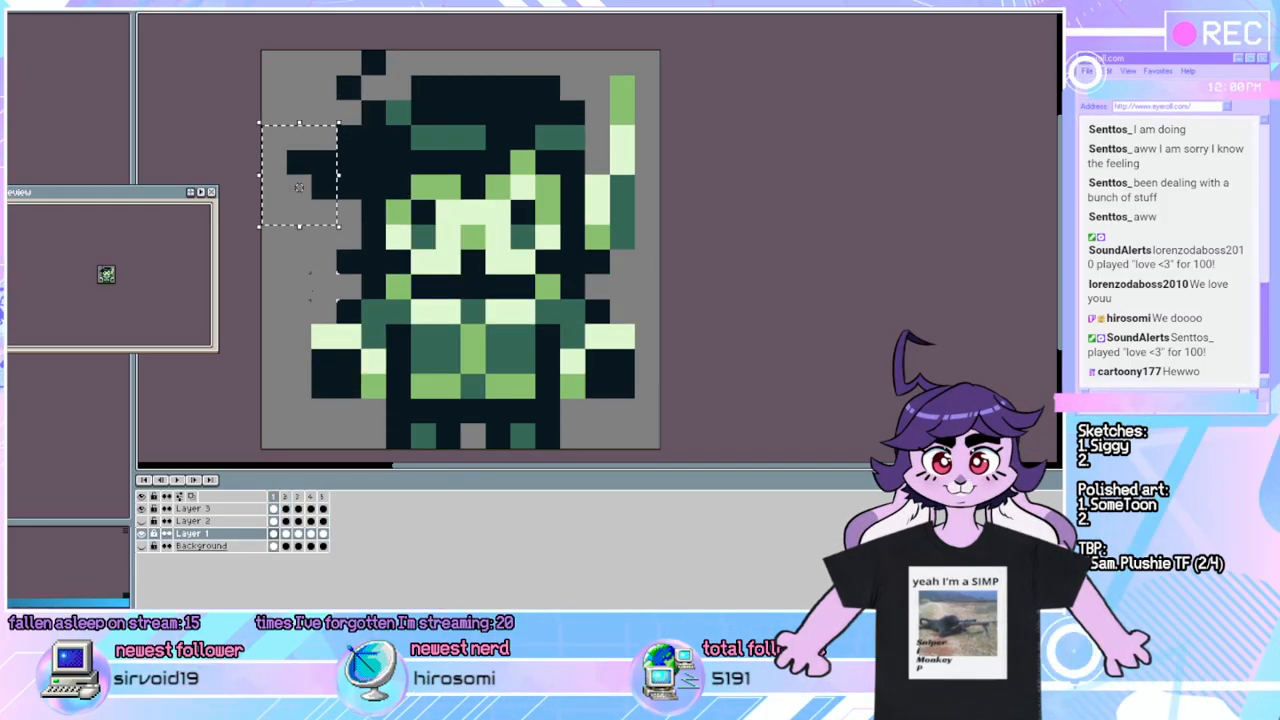
Compare the neighbouring frames and move the outermost hair tip pixel down one pixel in frame 3.
key("Right")
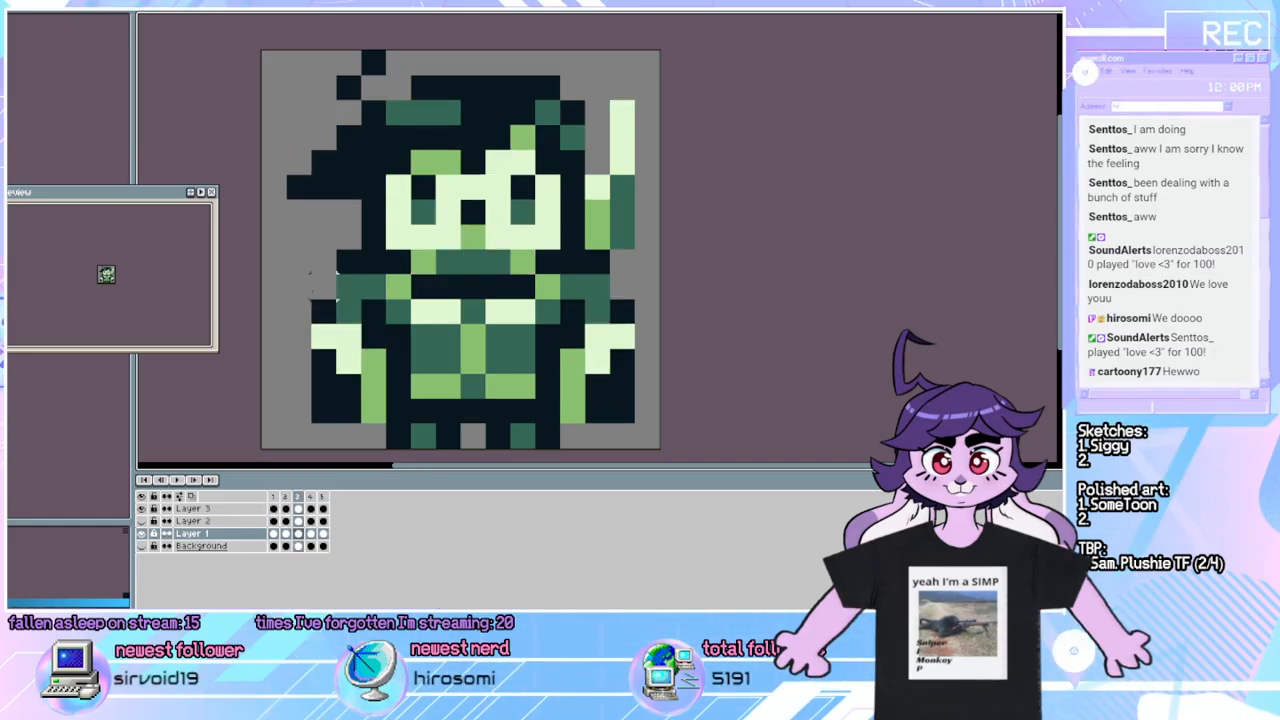
key("Left")
key("Right")
left_click_drag(299, 236, 296, 209)
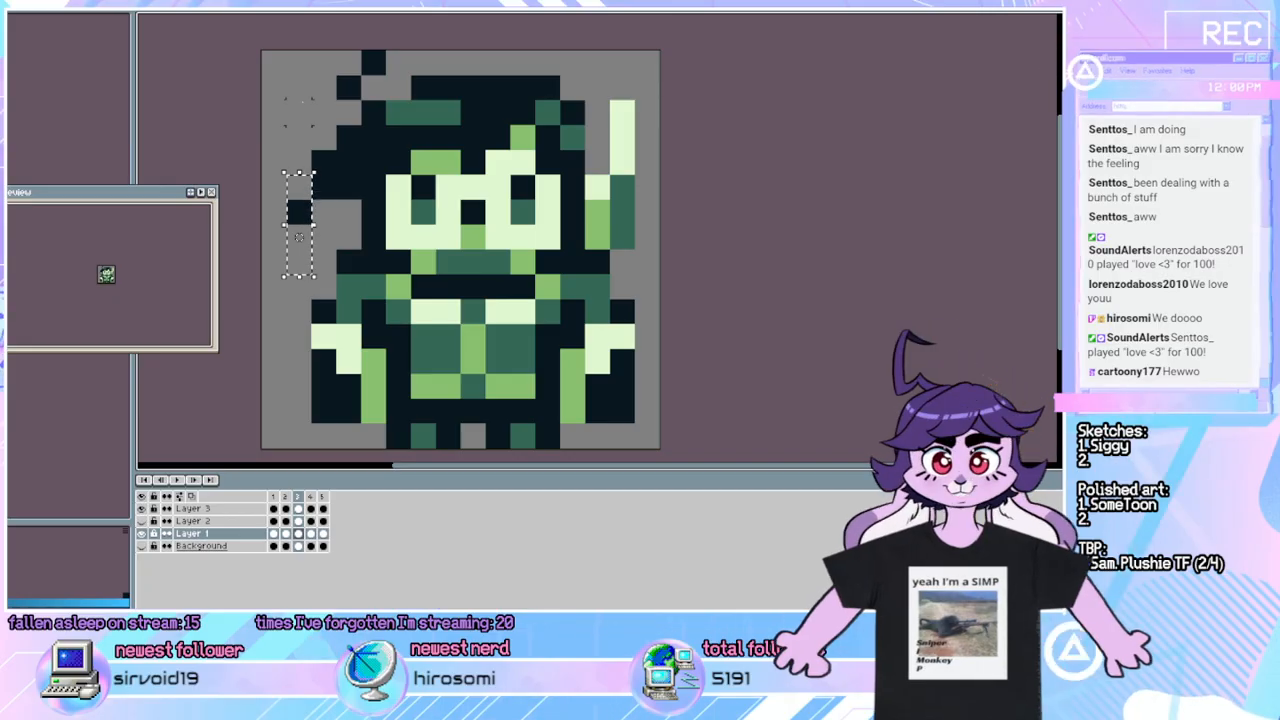
Flip between frames 2, 3 and 4 to check how the side hair strand swings.
key("Left")
key("Right")
key("Right")
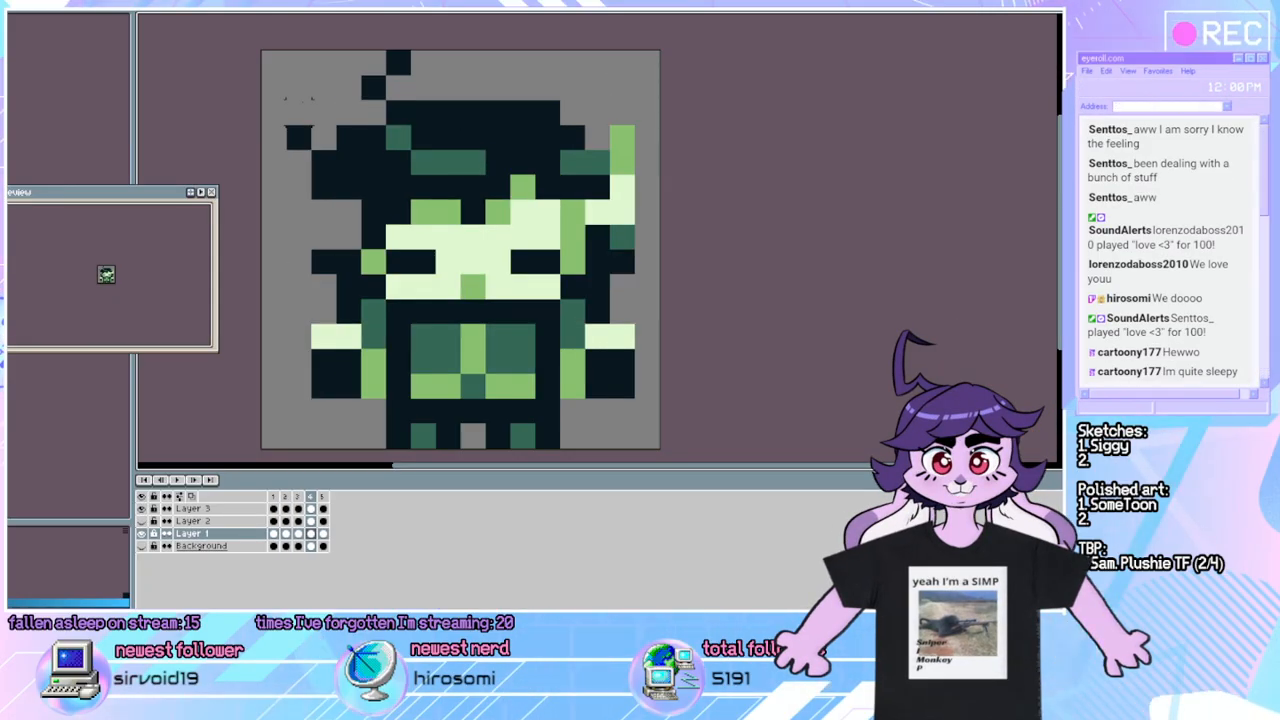
key("Left")
key("Right")
key("Left")
key("Left")
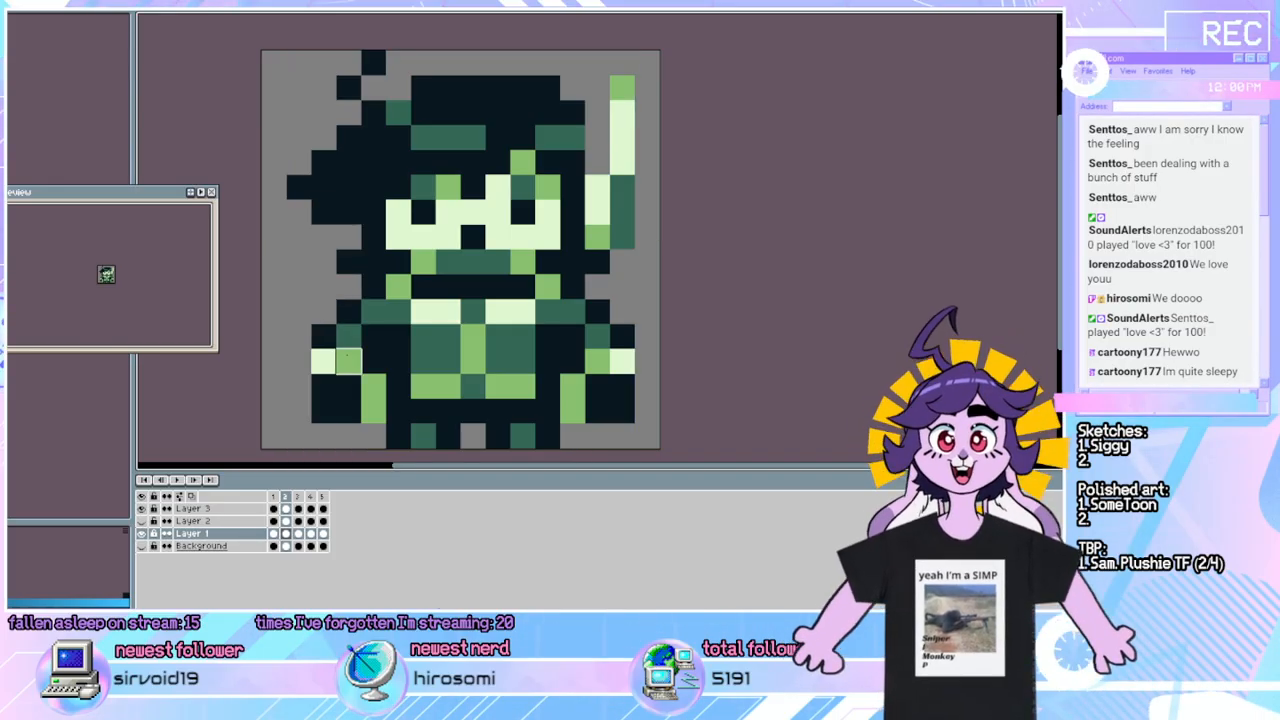
key("Return")
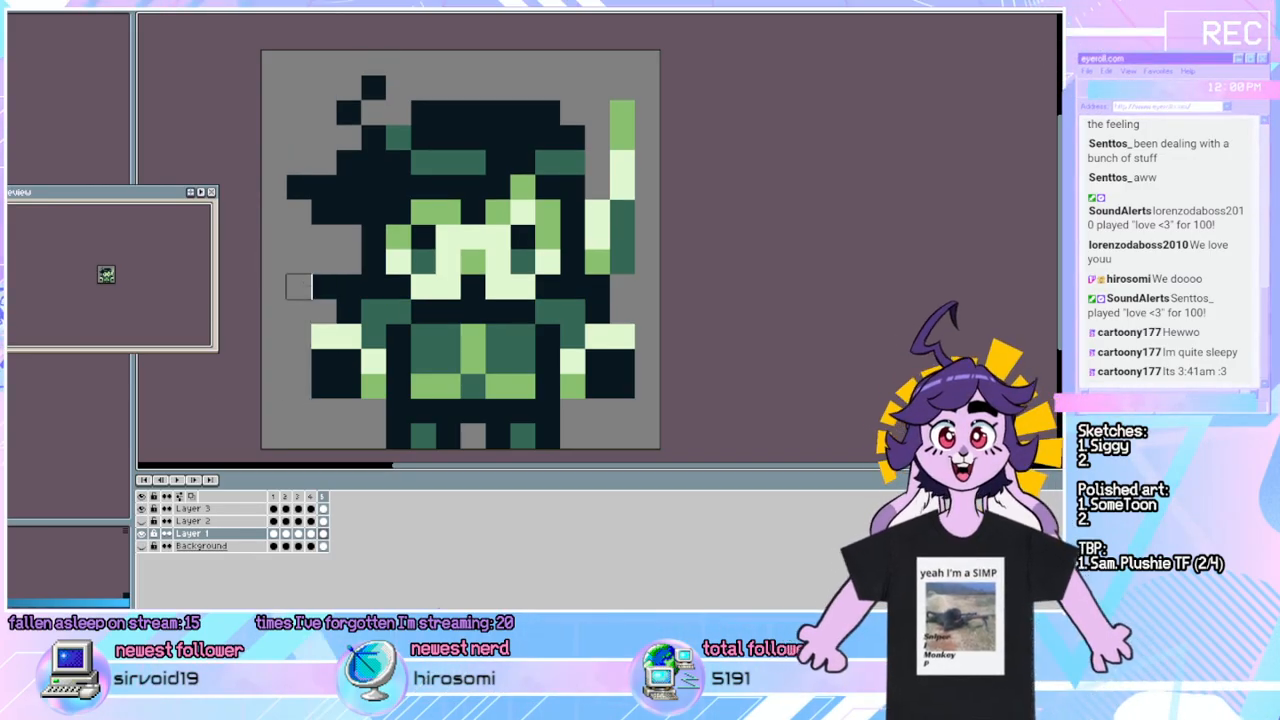
Activate Layer 3 in frame 5 and erase the outermost dark hair pixel on the left beside the chin.
left_click(323, 508)
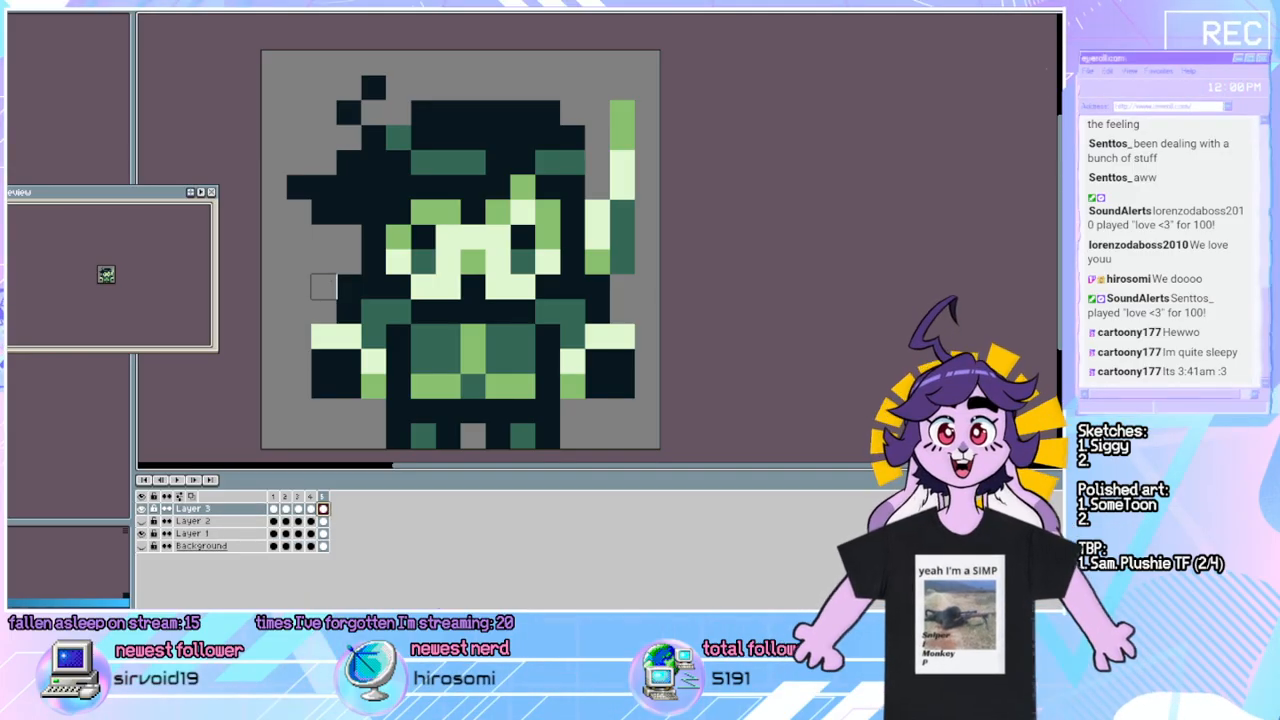
key("space")
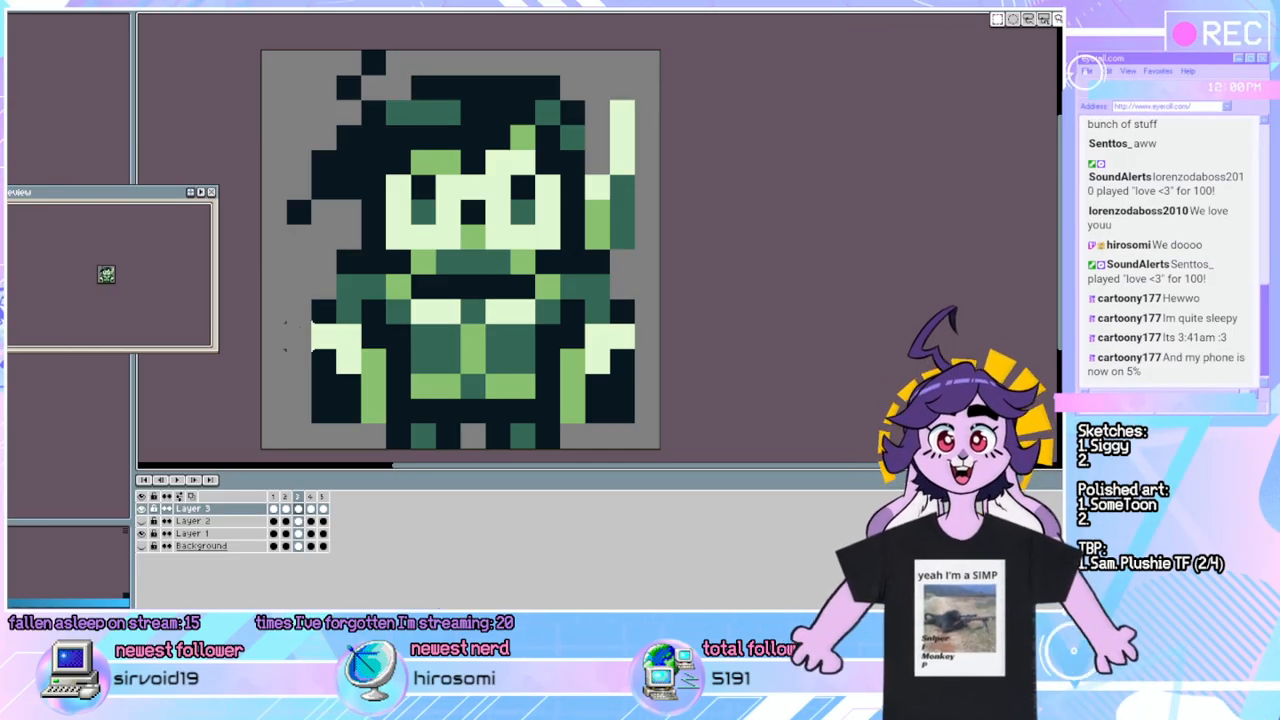
Move the left hand and sleeve-edge pixels down one pixel in frame 3.
left_click_drag(299, 311, 350, 337)
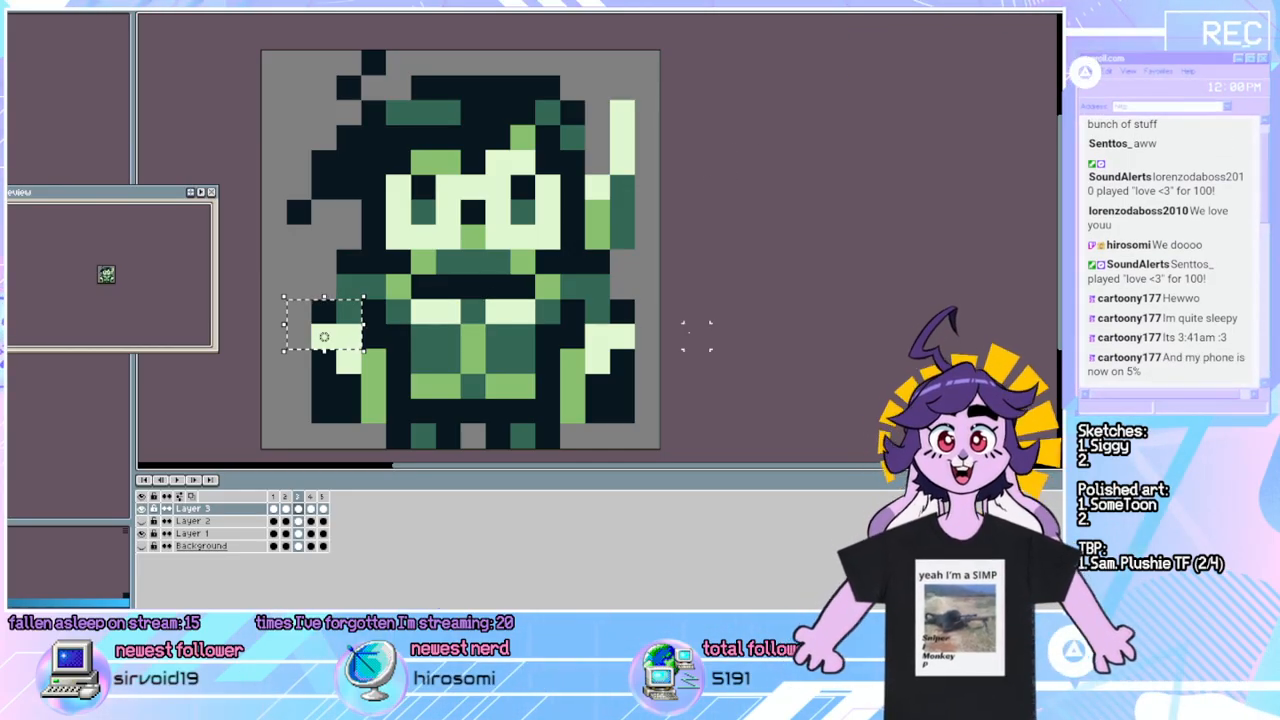
key("Down")
left_click(738, 366)
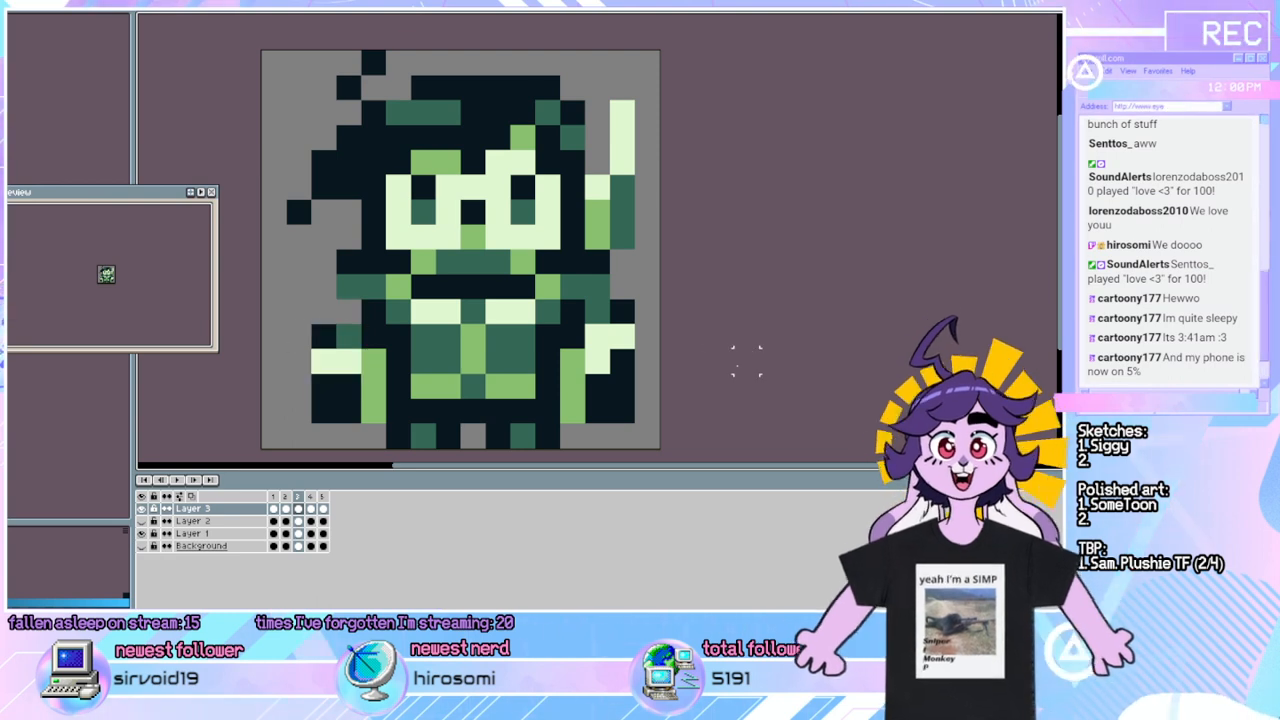
Move the lightest green hand pixels on the right side down one pixel in frame 3.
left_click_drag(648, 361, 597, 336)
key("Down")
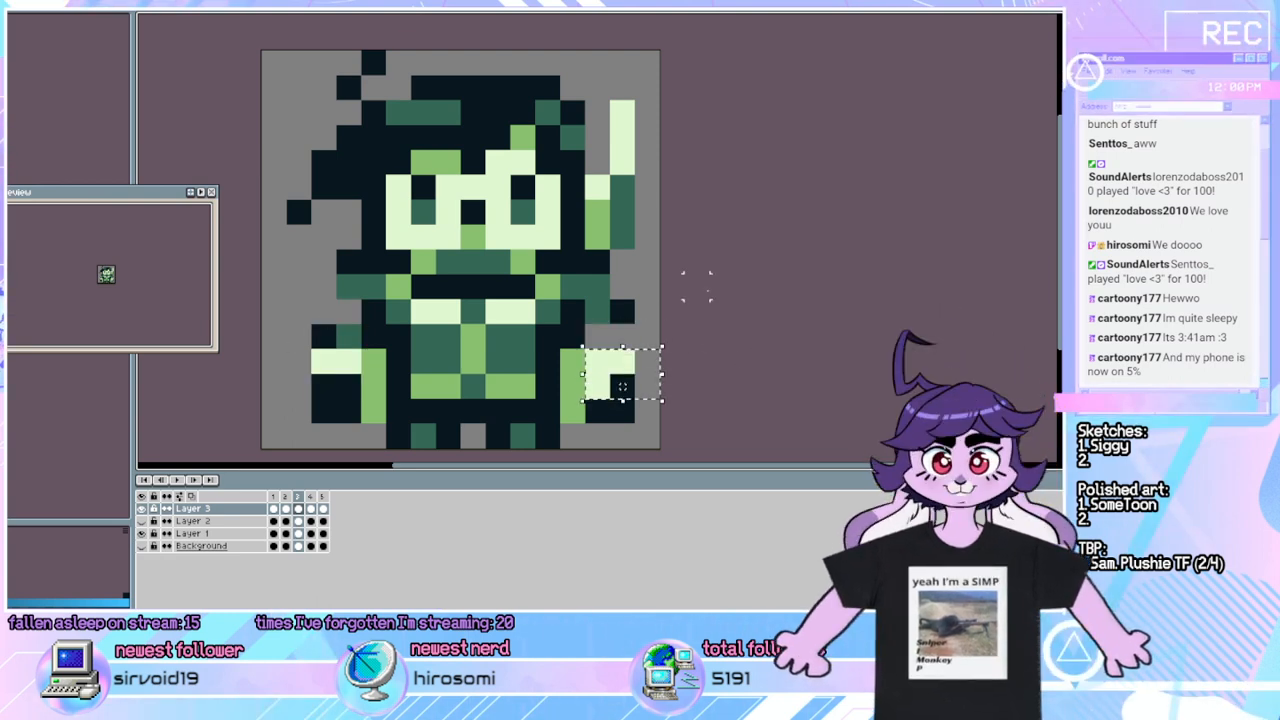
left_click(697, 286)
Step through all frames and play the animation to check the lowered hands.
key("Left")
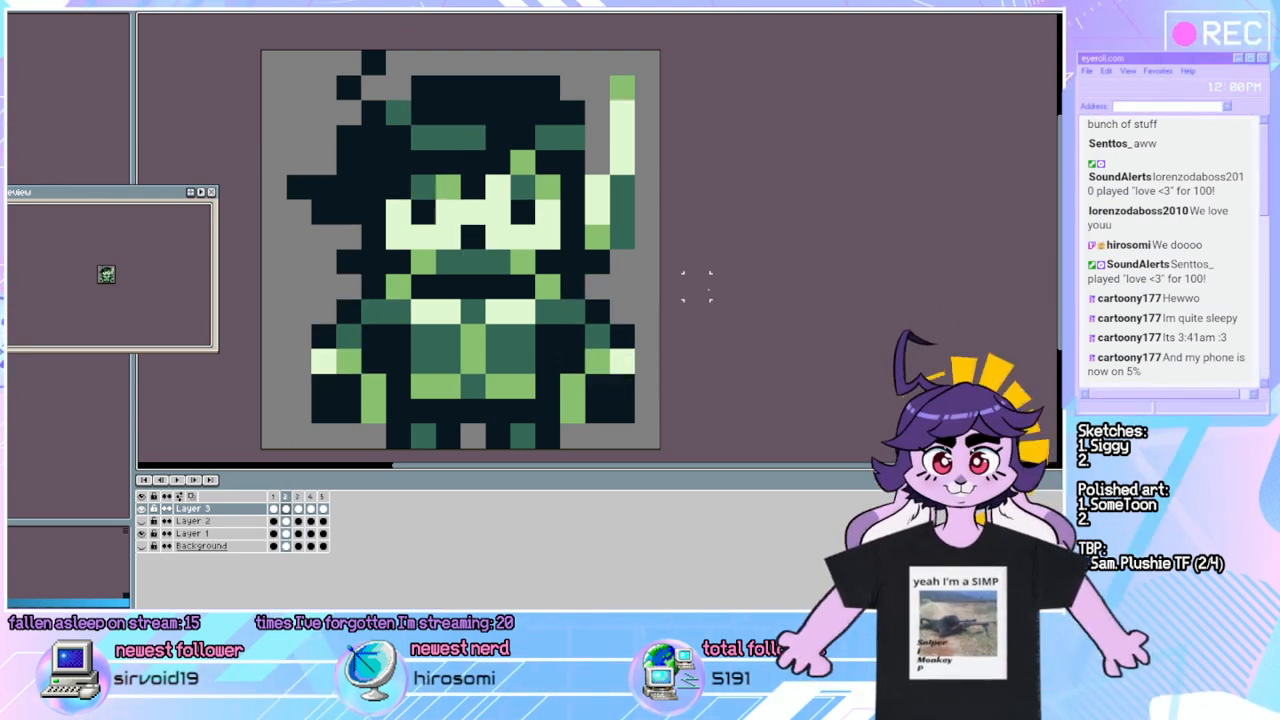
key("Right")
key("Right")
key("Right")
key("Right")
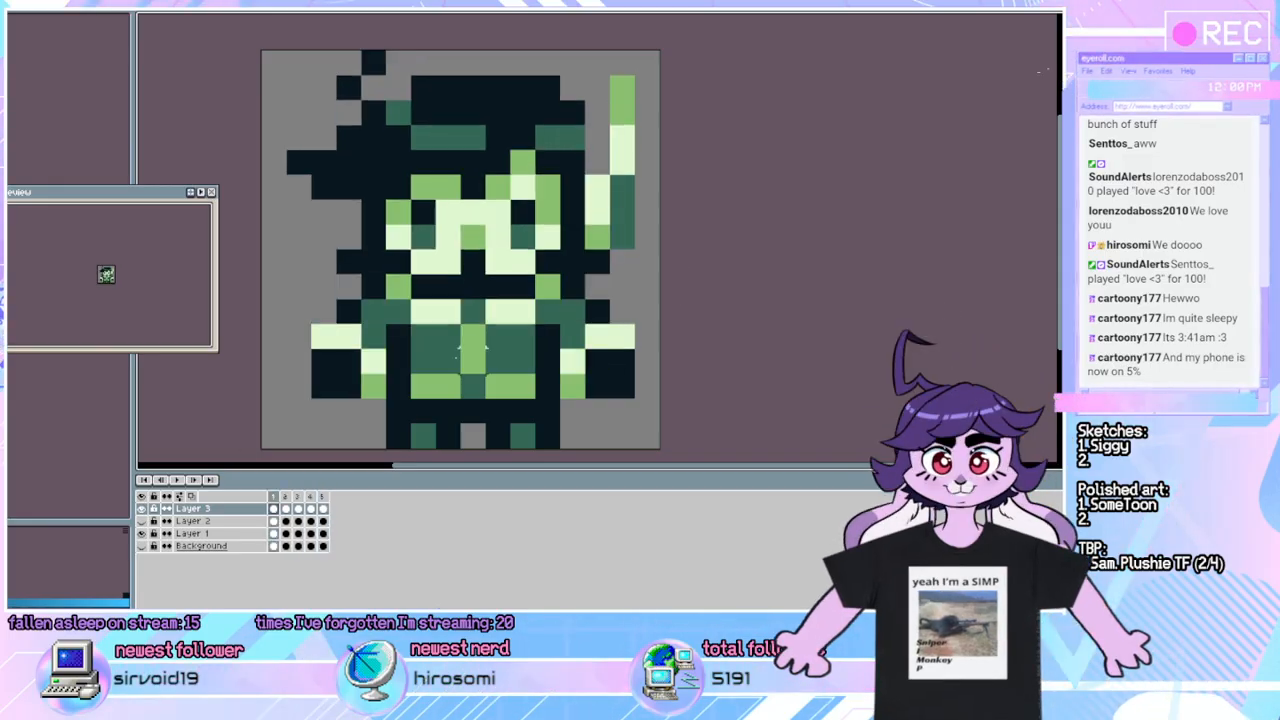
left_click(181, 481)
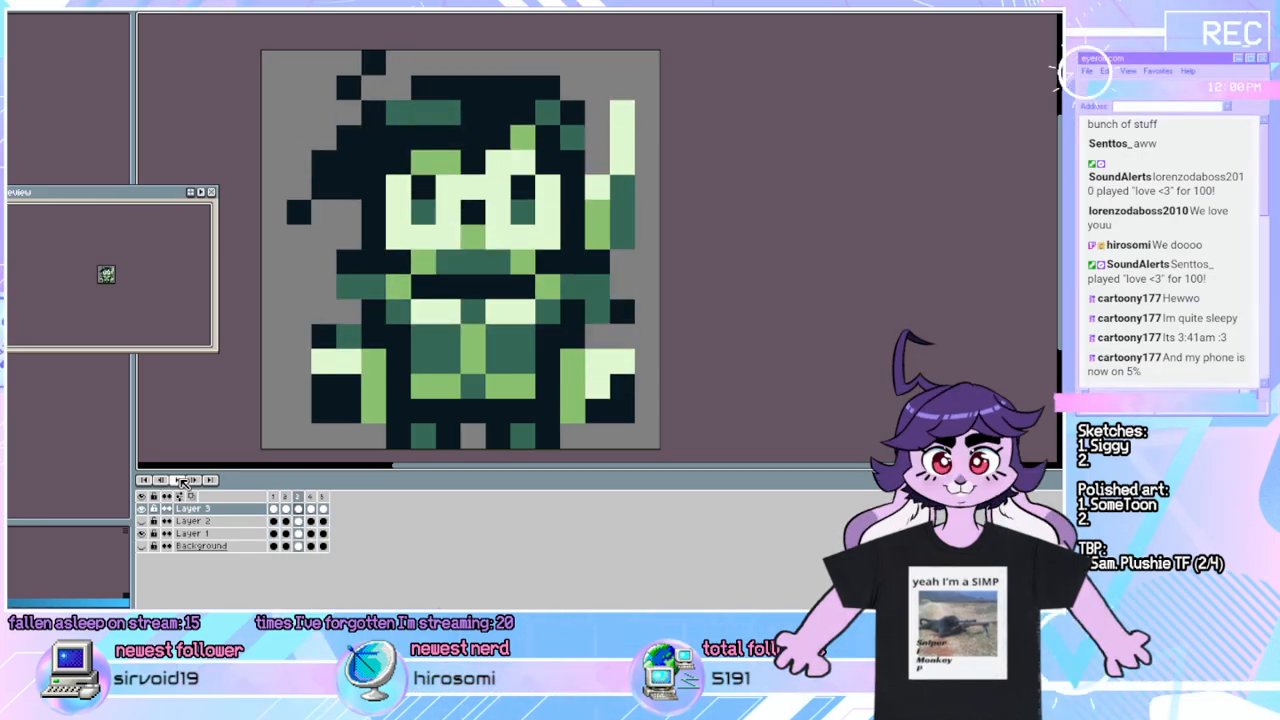
left_click(183, 481)
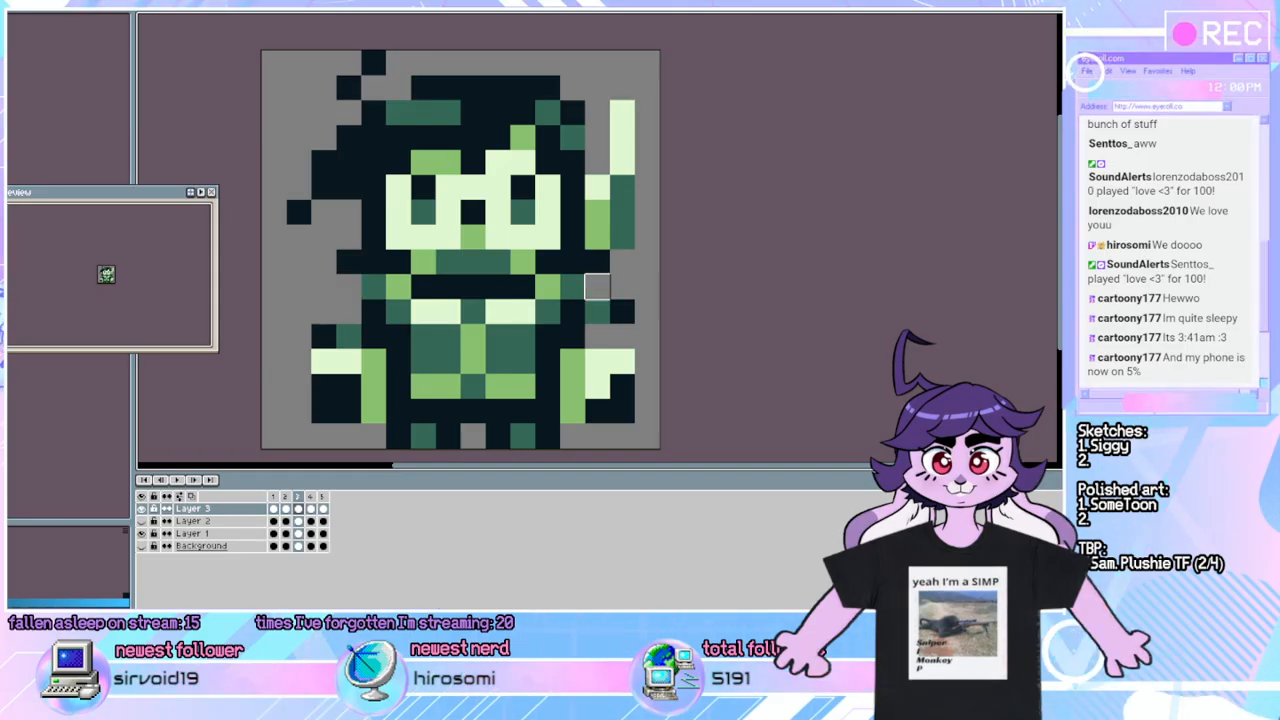
Erase the leftover outer sleeve pixels in frame 3 and repaint the upper sleeves on both sides in dark green.
left_click(597, 312)
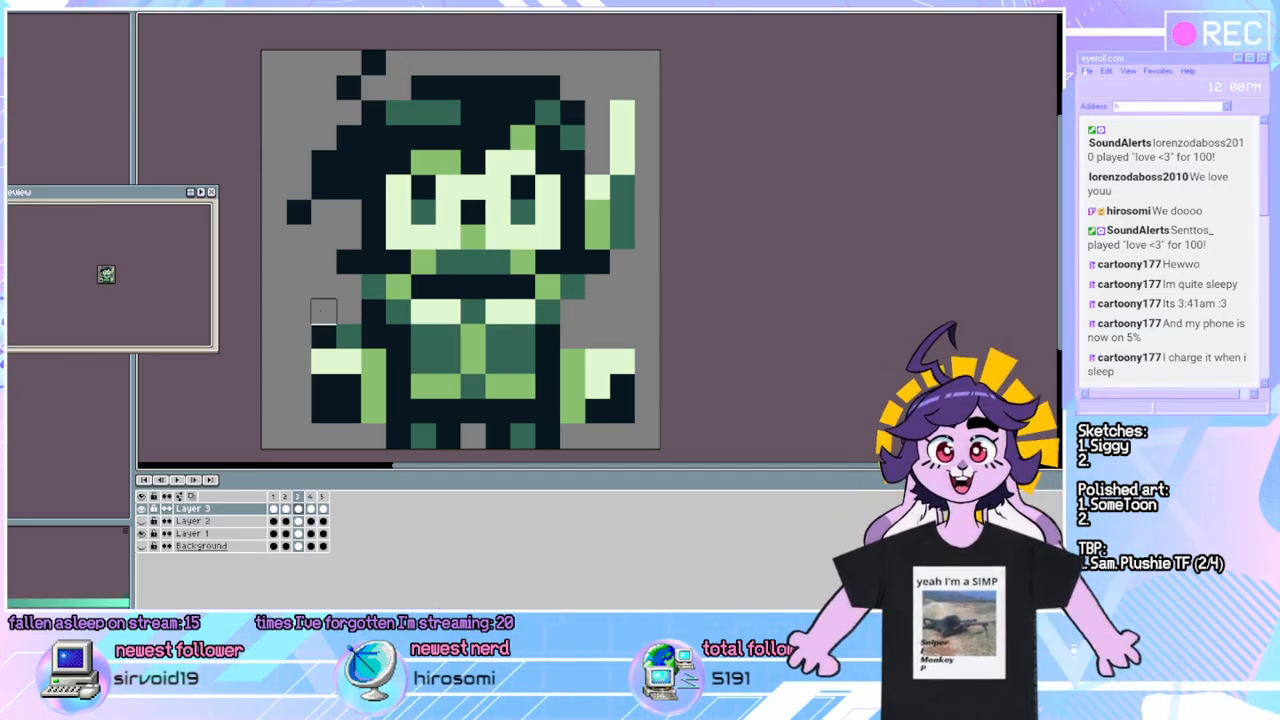
key("b")
left_click_drag(348, 312, 348, 287)
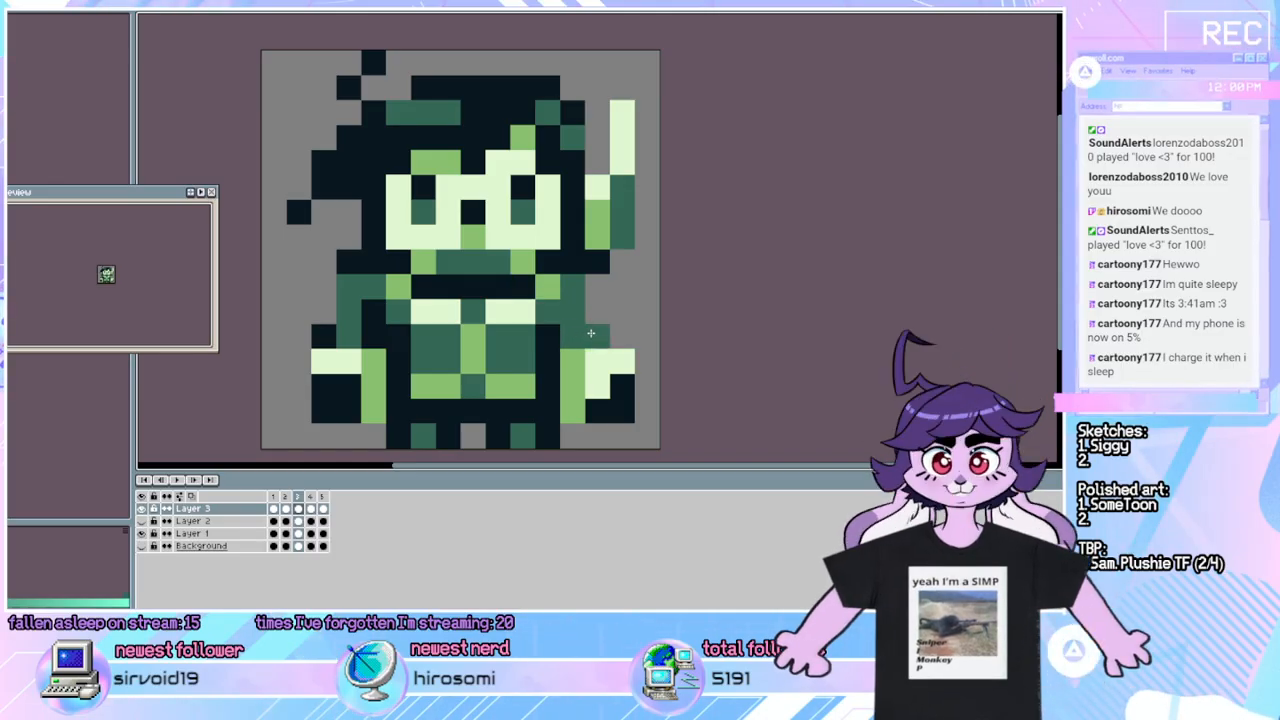
left_click(597, 312)
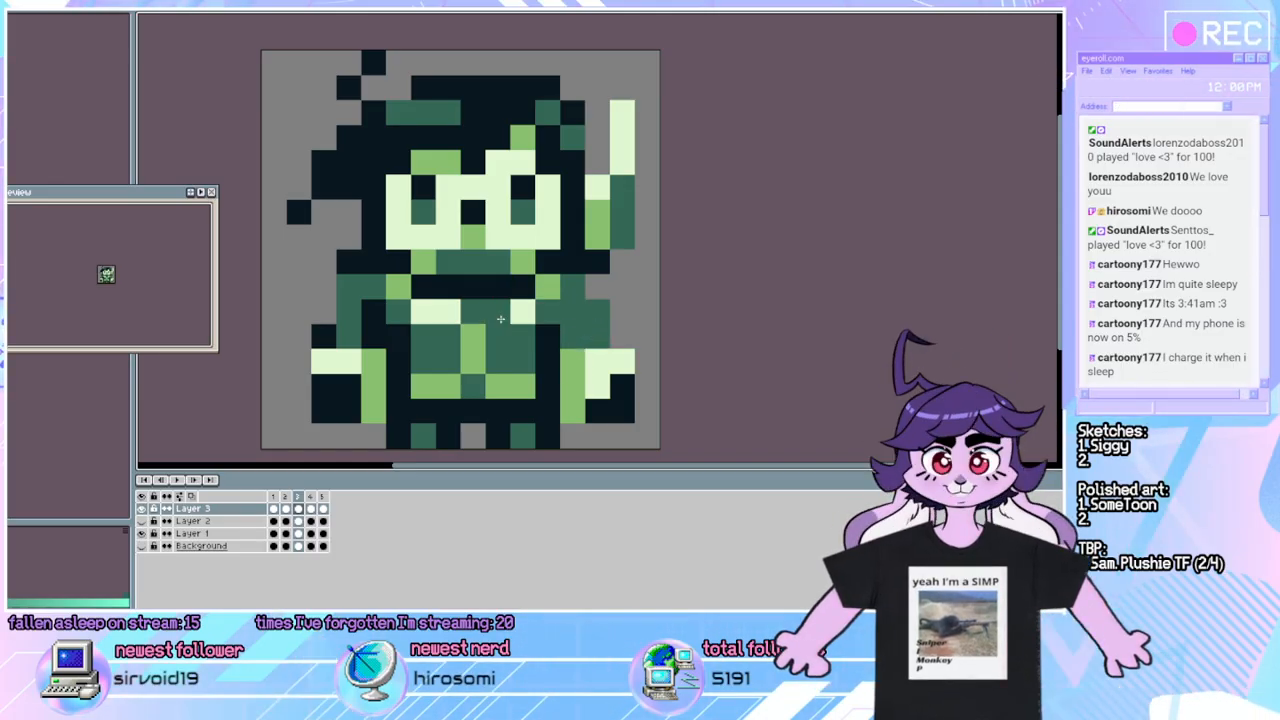
In frame 3, outline both sleeves' outer edges in the darkest green and repaint the right hand to match the left.
left_click(317, 306)
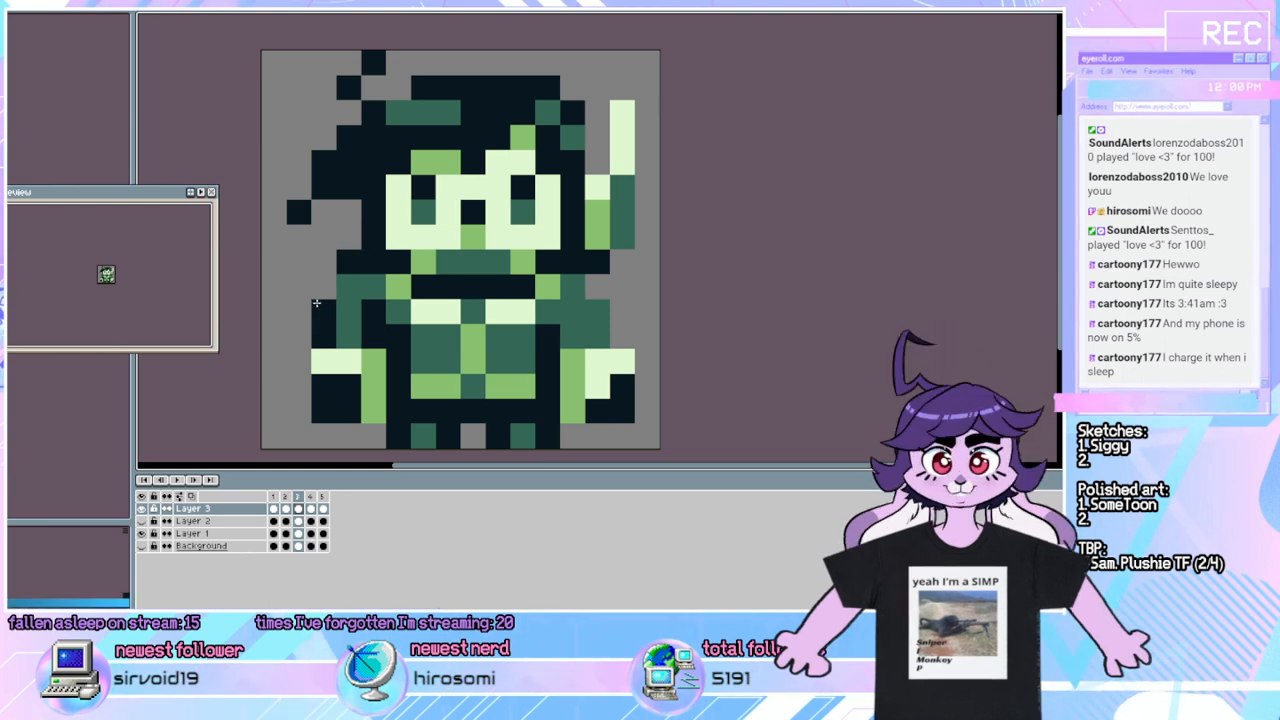
left_click(323, 287)
left_click(373, 287)
left_click(573, 287)
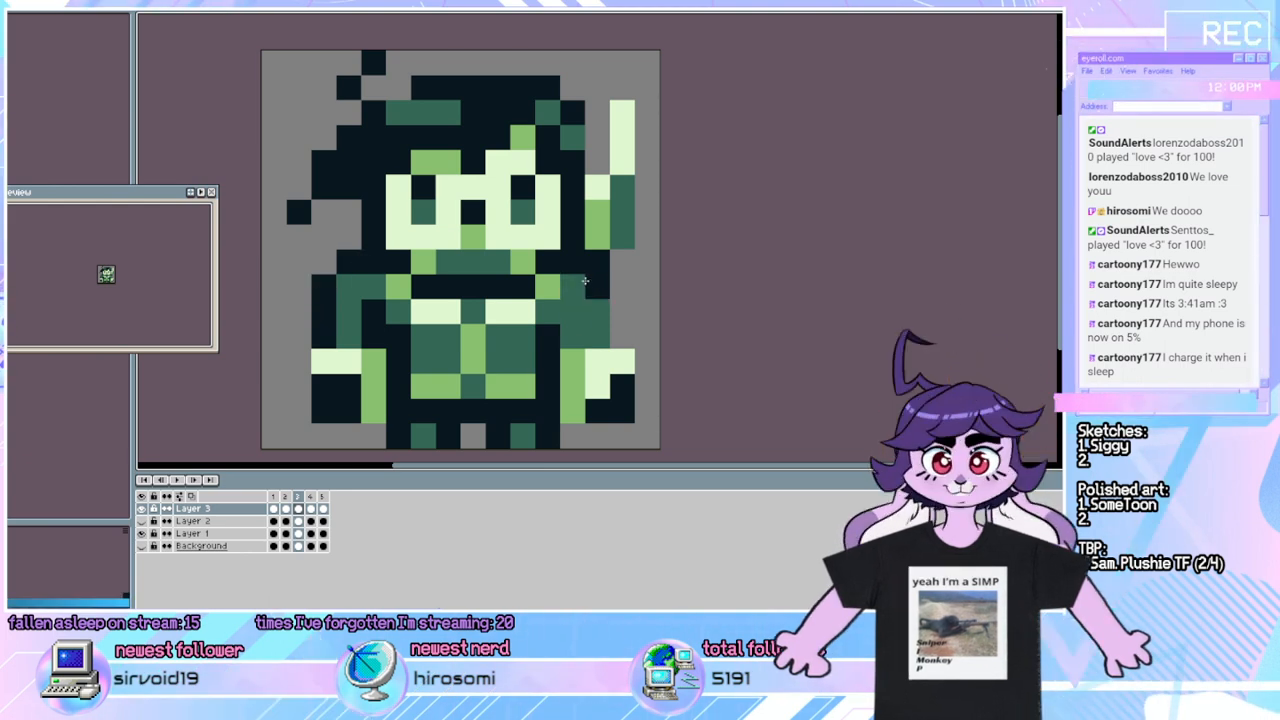
left_click(612, 362)
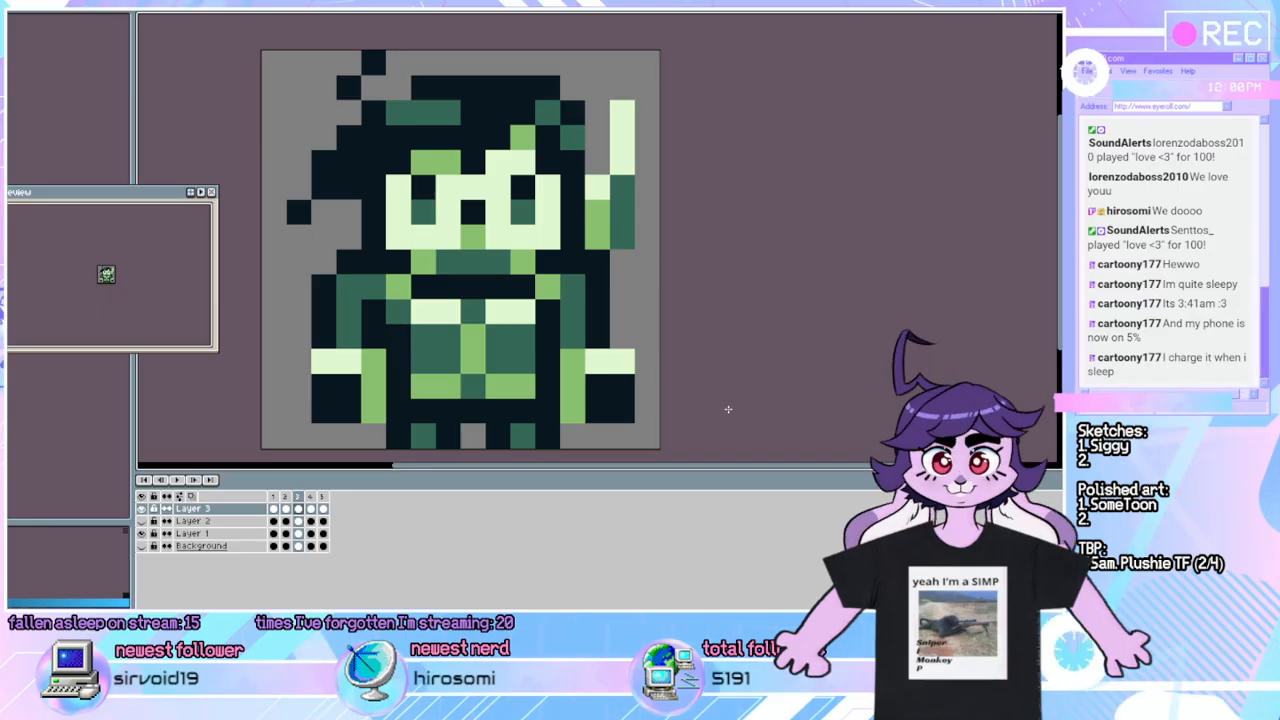
key("Left")
key("Right")
key("Left")
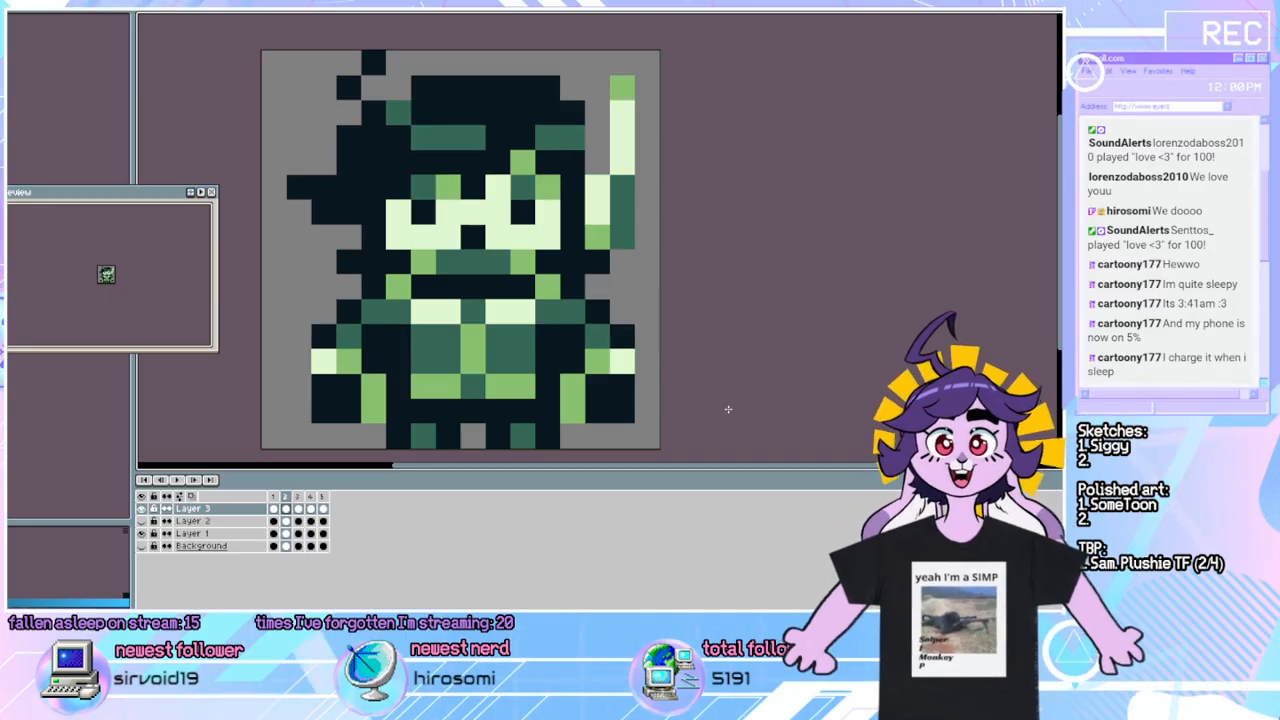
key("Right")
key("Left")
key("Right")
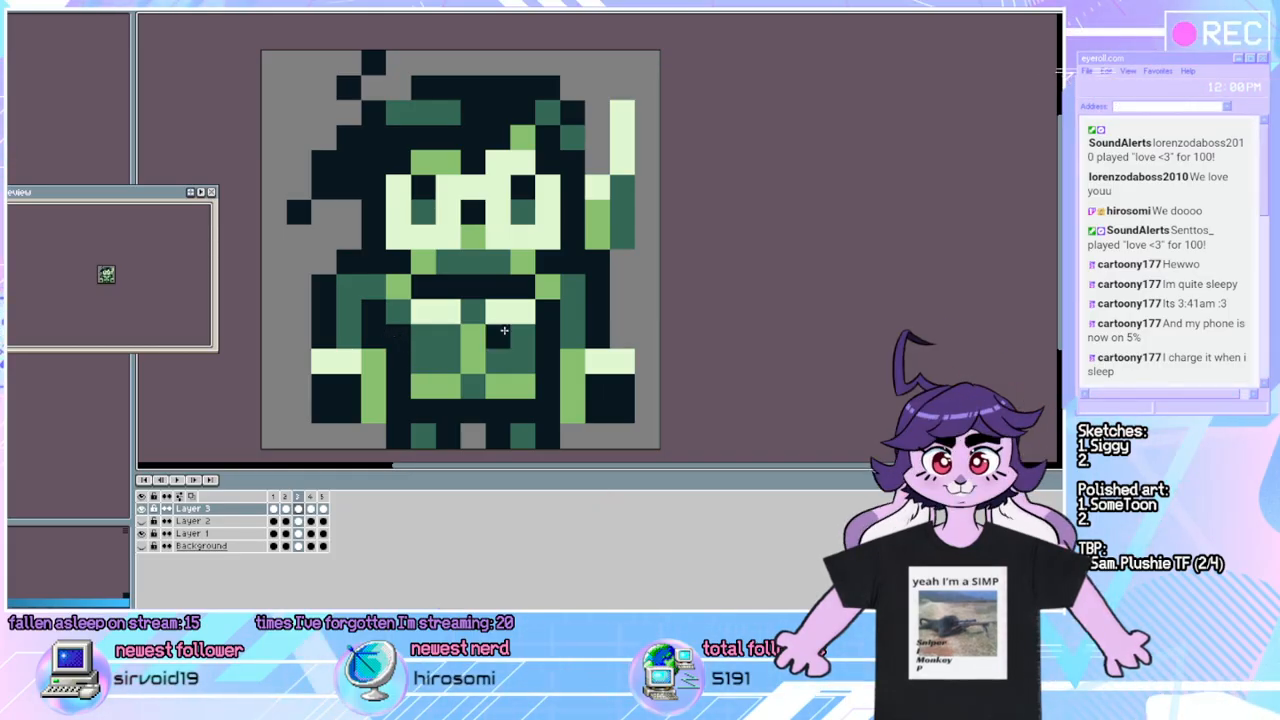
Widen the right sleeve and its darkest green outline outward by one pixel in frame 3 to mirror the left sleeve.
left_click(504, 330)
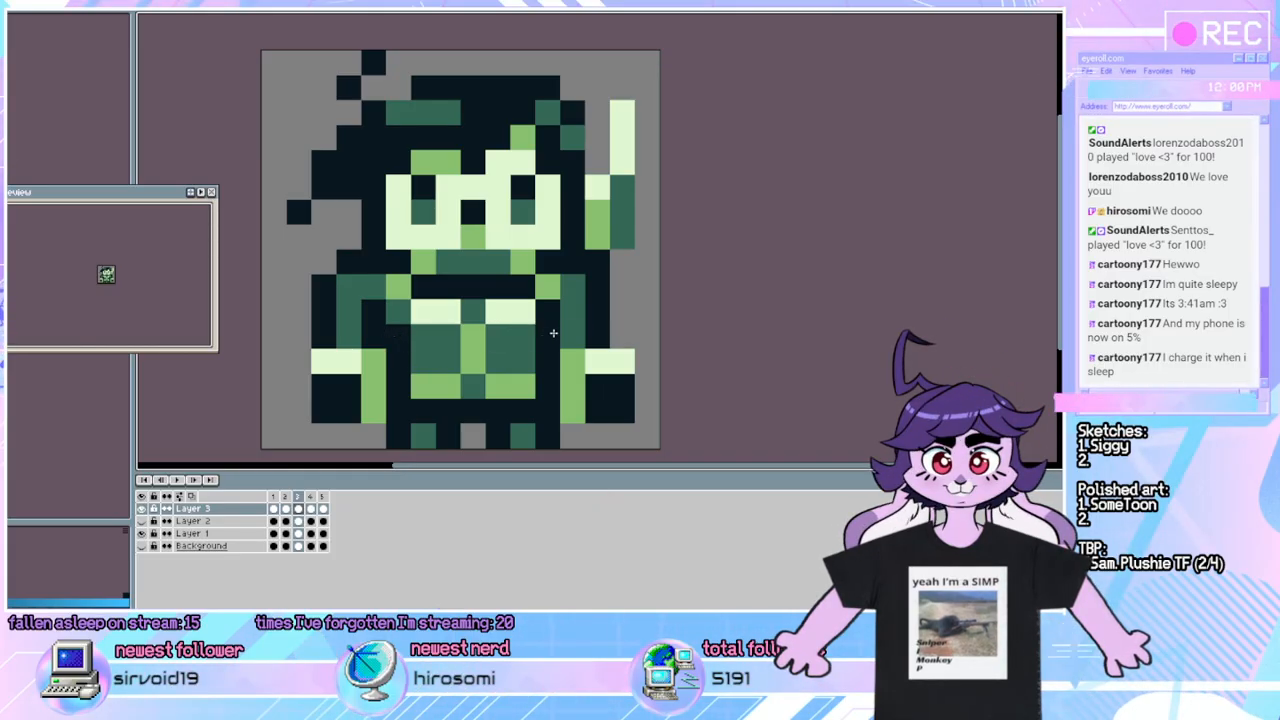
left_click(622, 337)
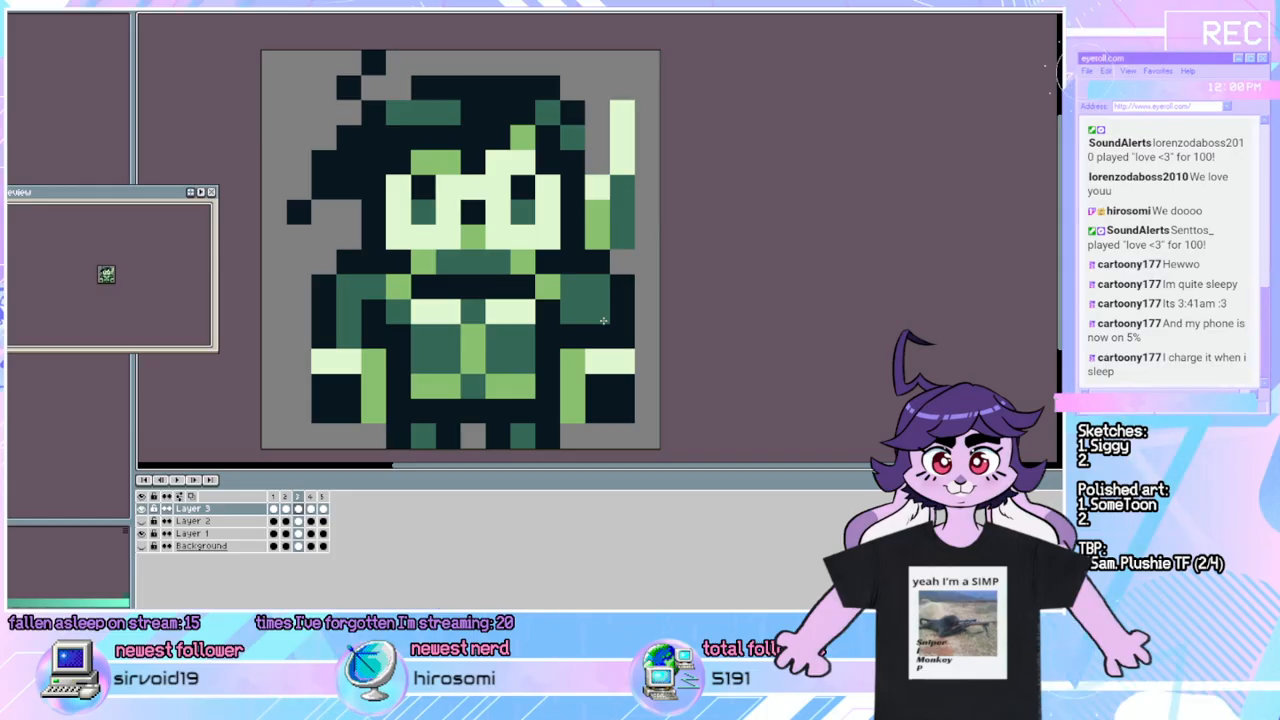
left_click(606, 313)
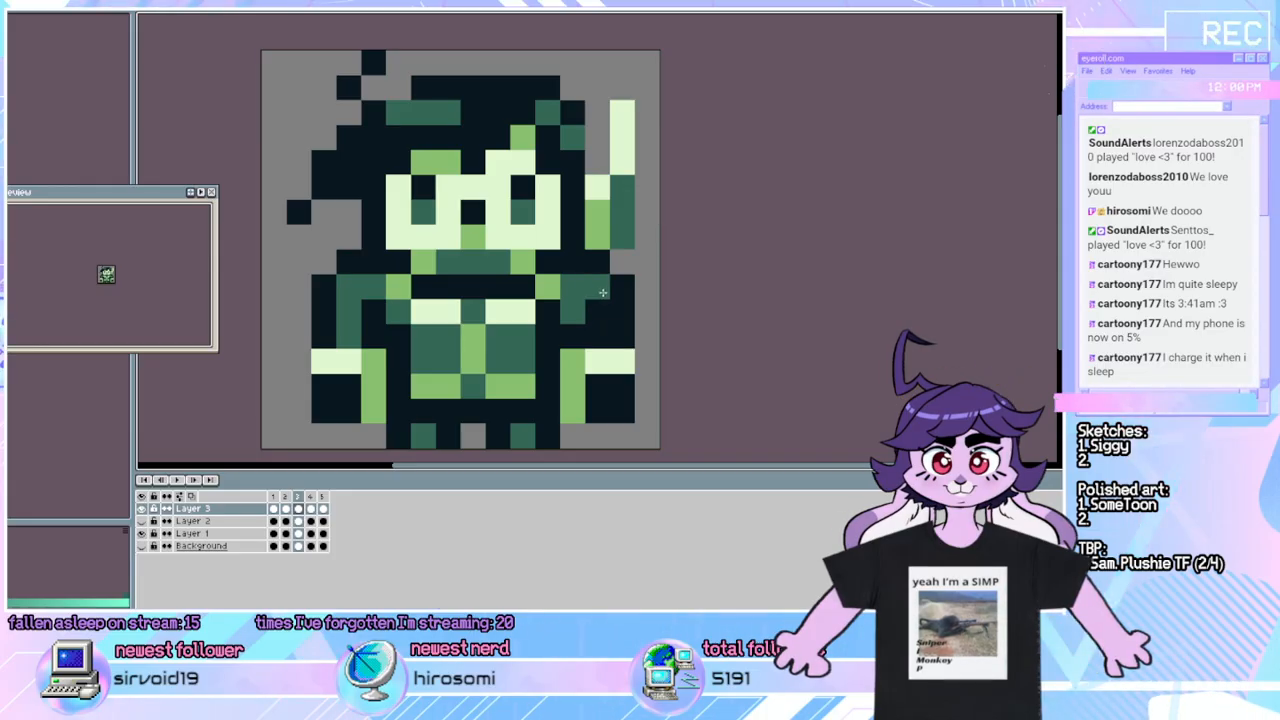
left_click(602, 291)
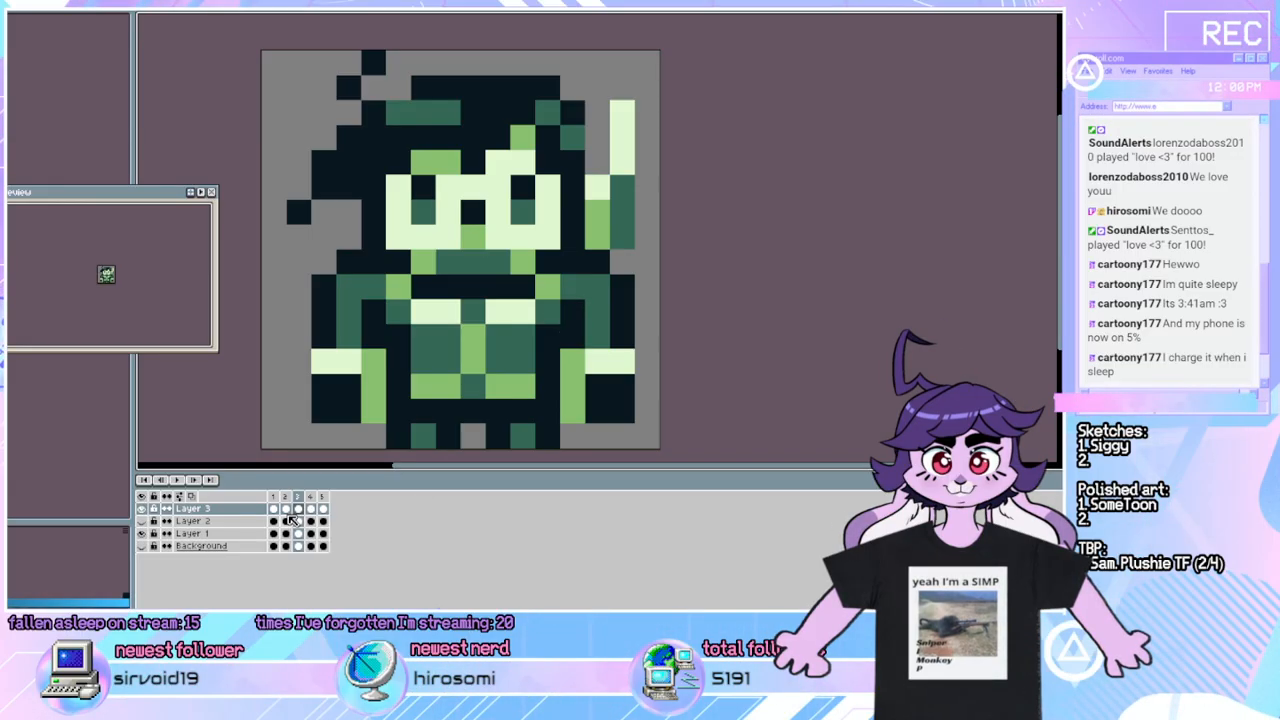
left_click(184, 481)
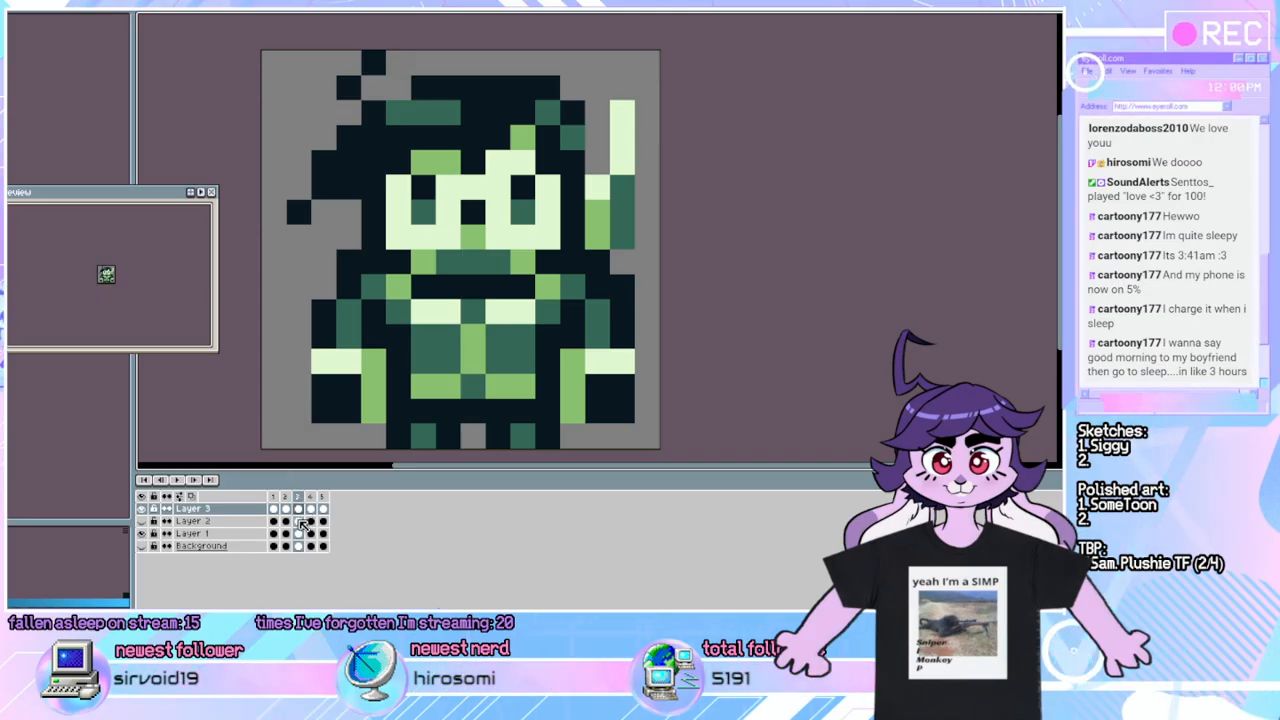
Erase the outer hair-tip pixels above both shoulders on Layer 1 in frame 3.
left_click(301, 535)
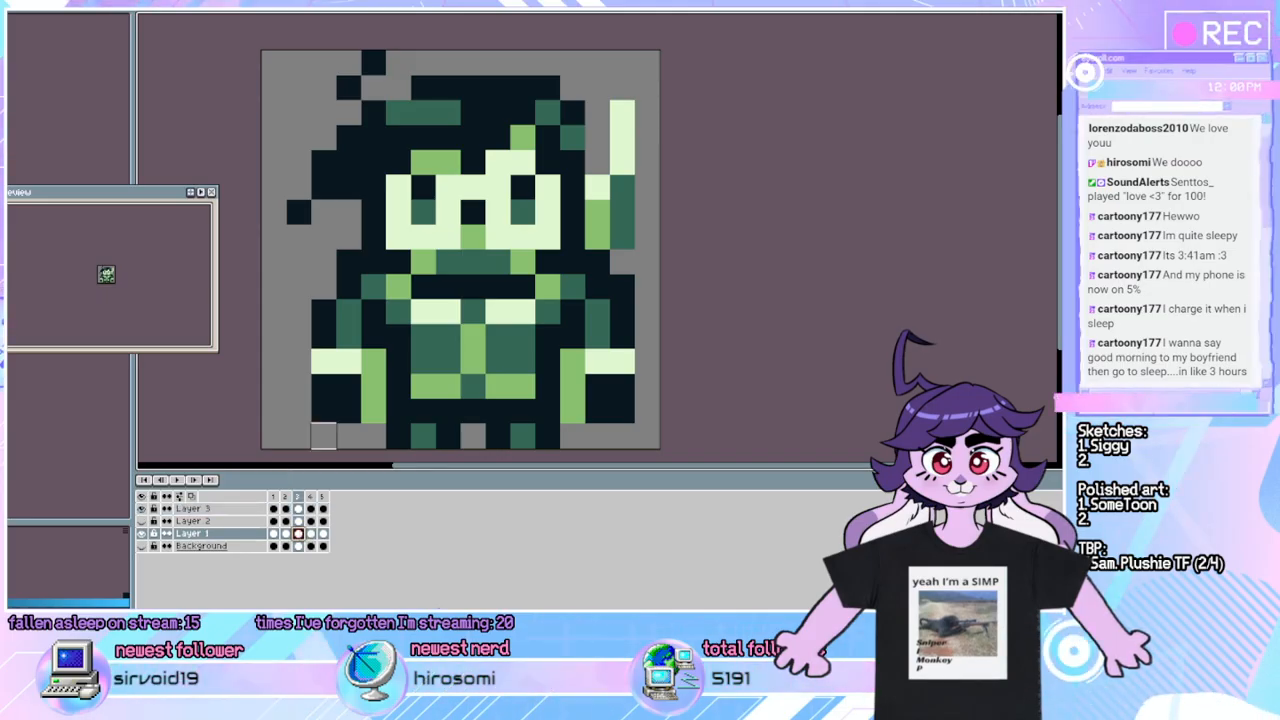
left_click(346, 261)
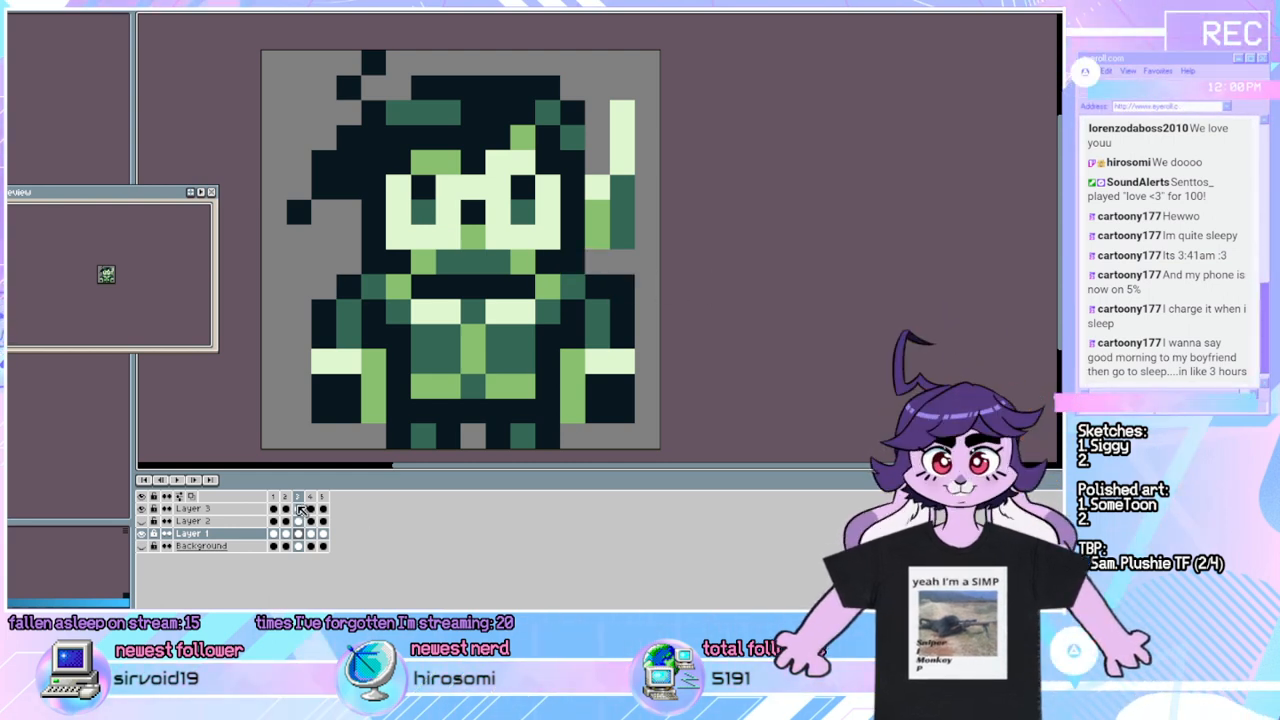
left_click(298, 509)
key("Return")
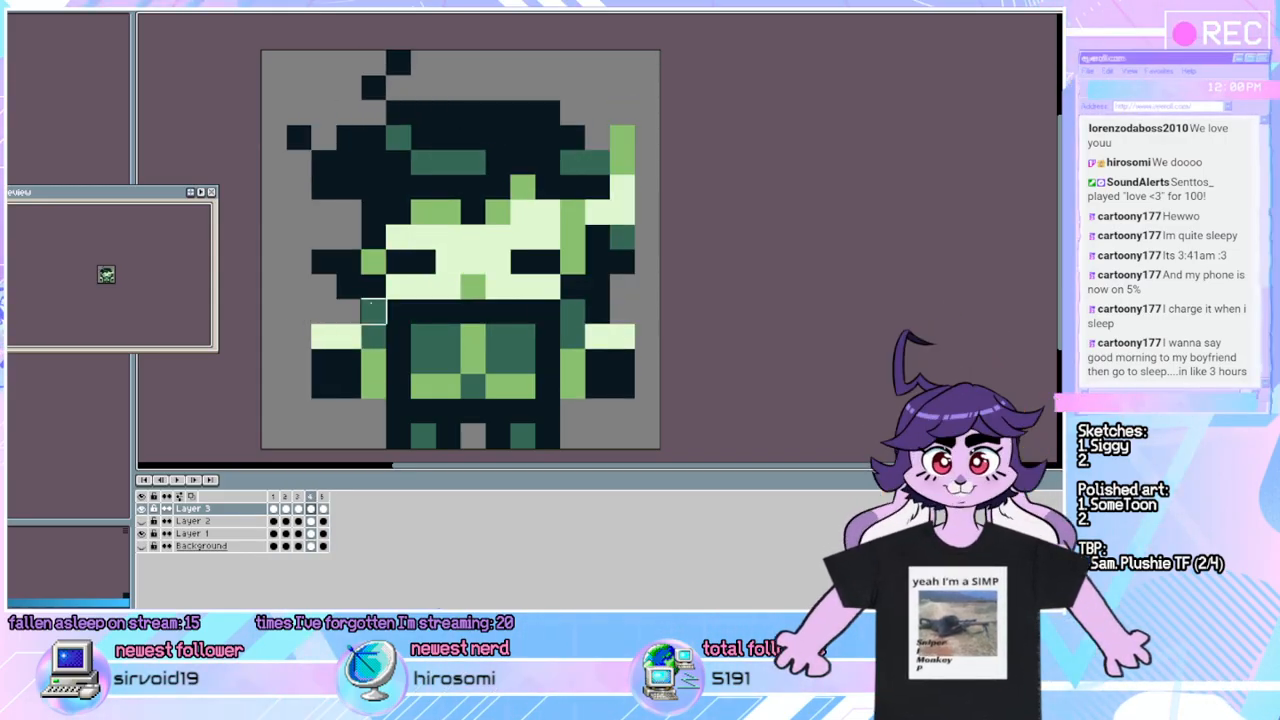
Add a darkest green pixel to the outer edge of each sleeve above the hands in frame 4 and play the animation.
scroll(598, 312, "up", 3)
scroll(589, 300, "down", 4)
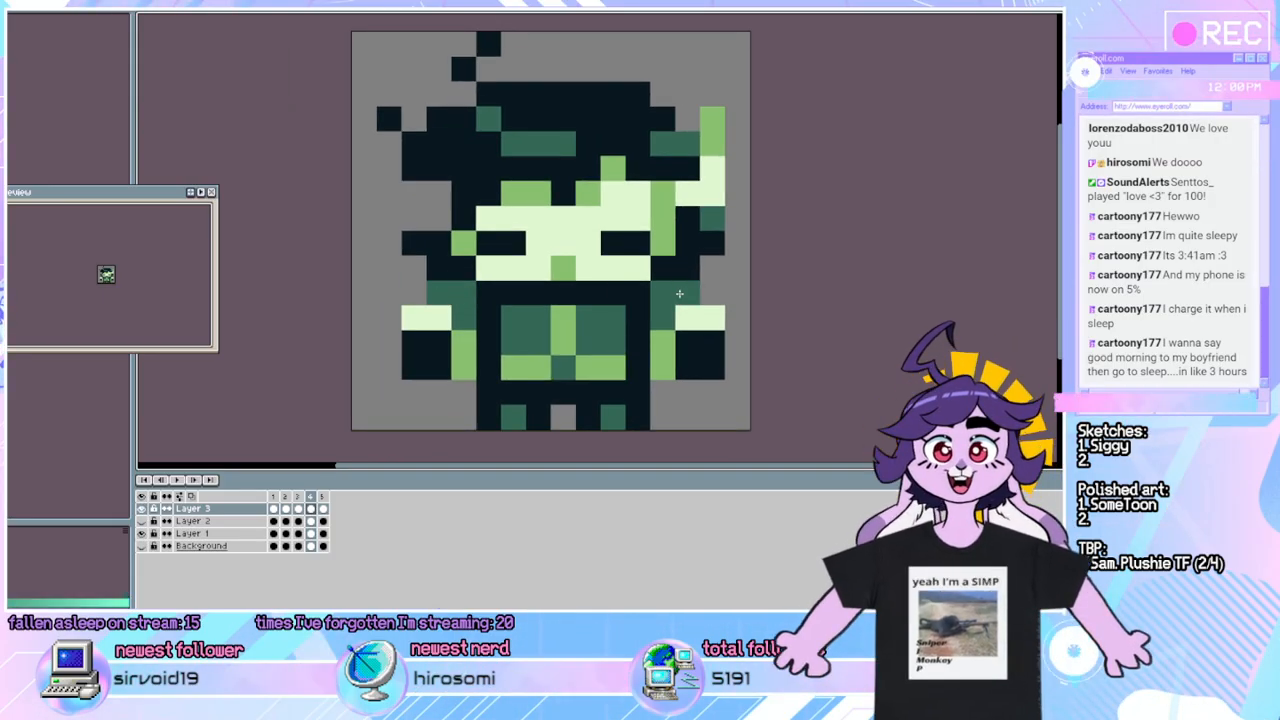
left_click(414, 293)
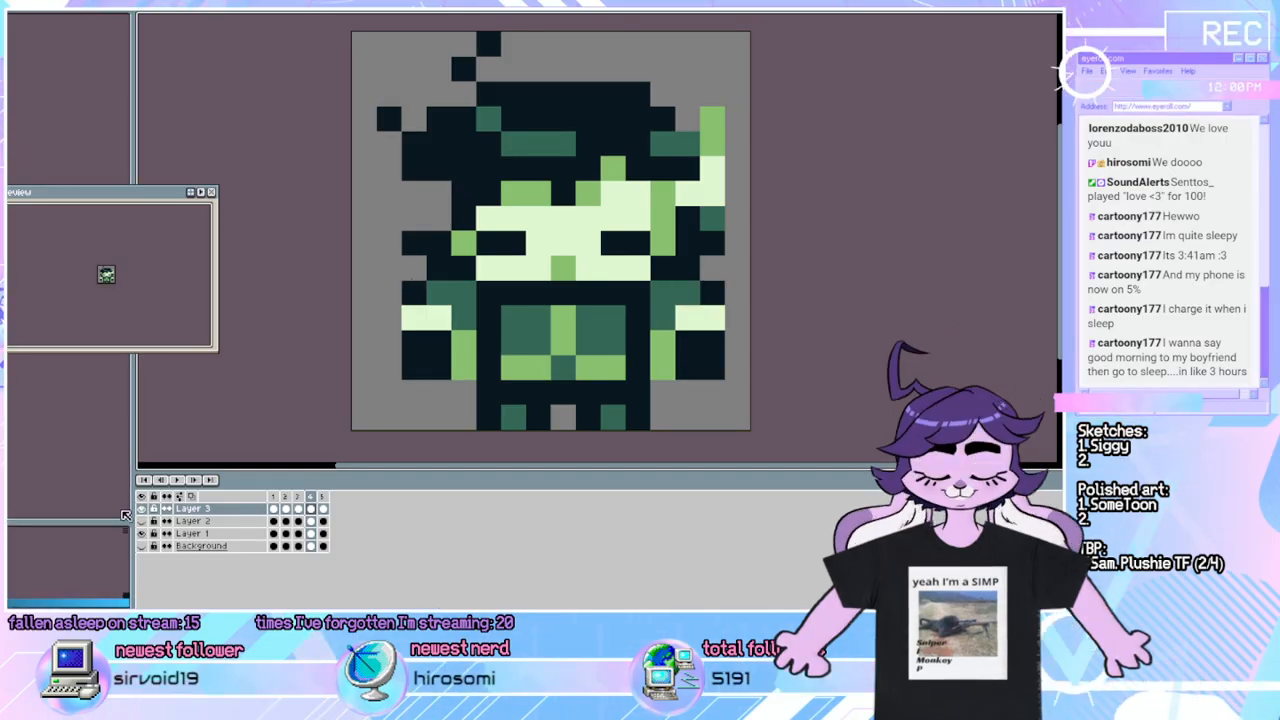
left_click(179, 482)
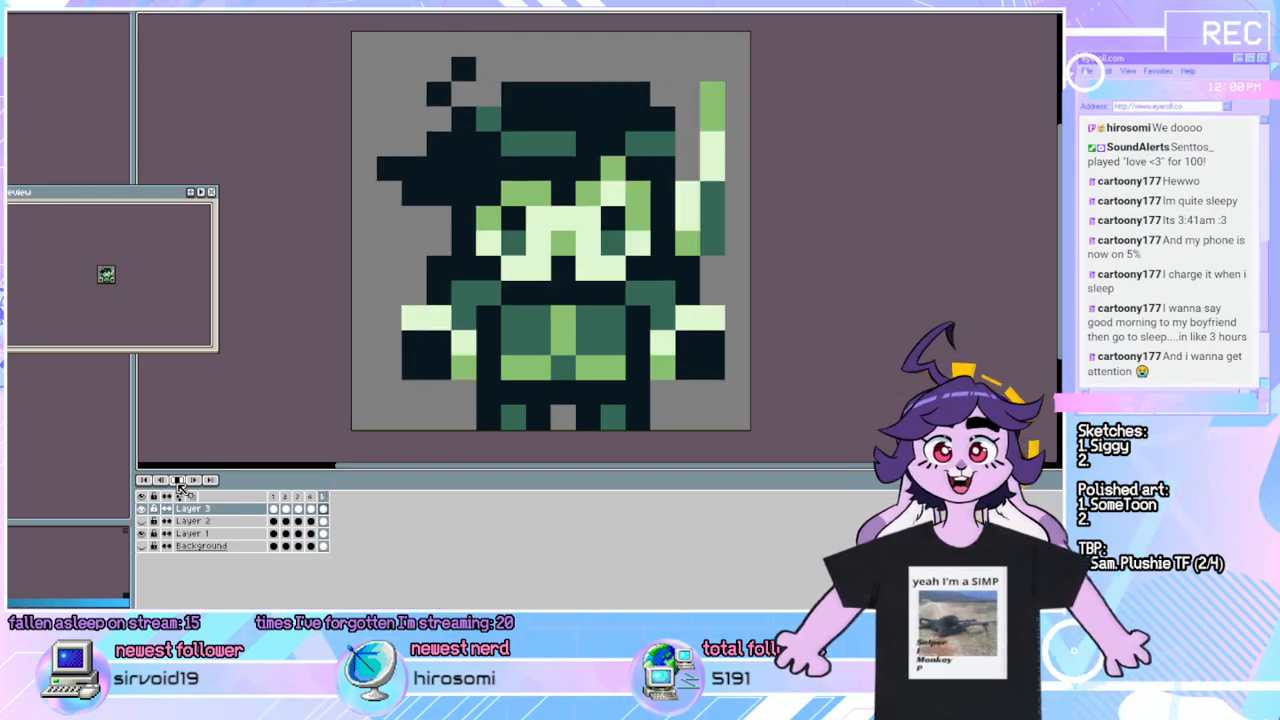
left_click(179, 484)
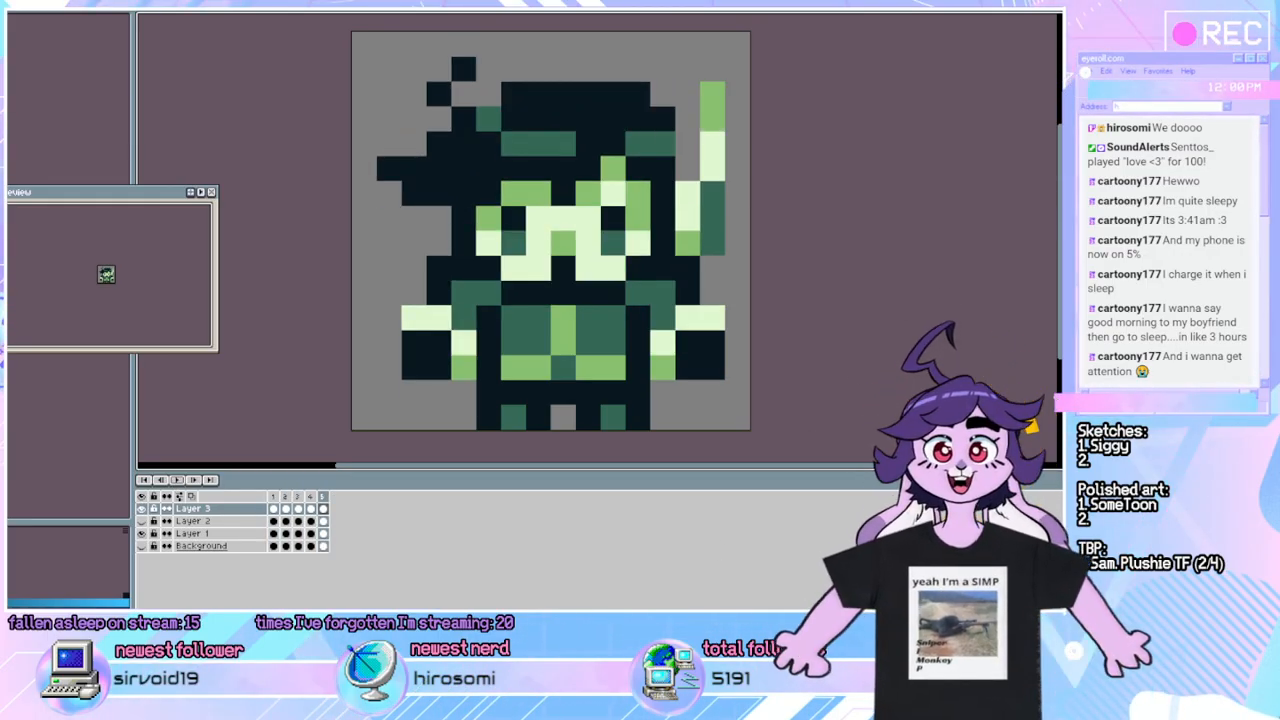
Step back and forth through all the frames to compare how the arms and hands move.
key("Left")
key("Left")
key("Left")
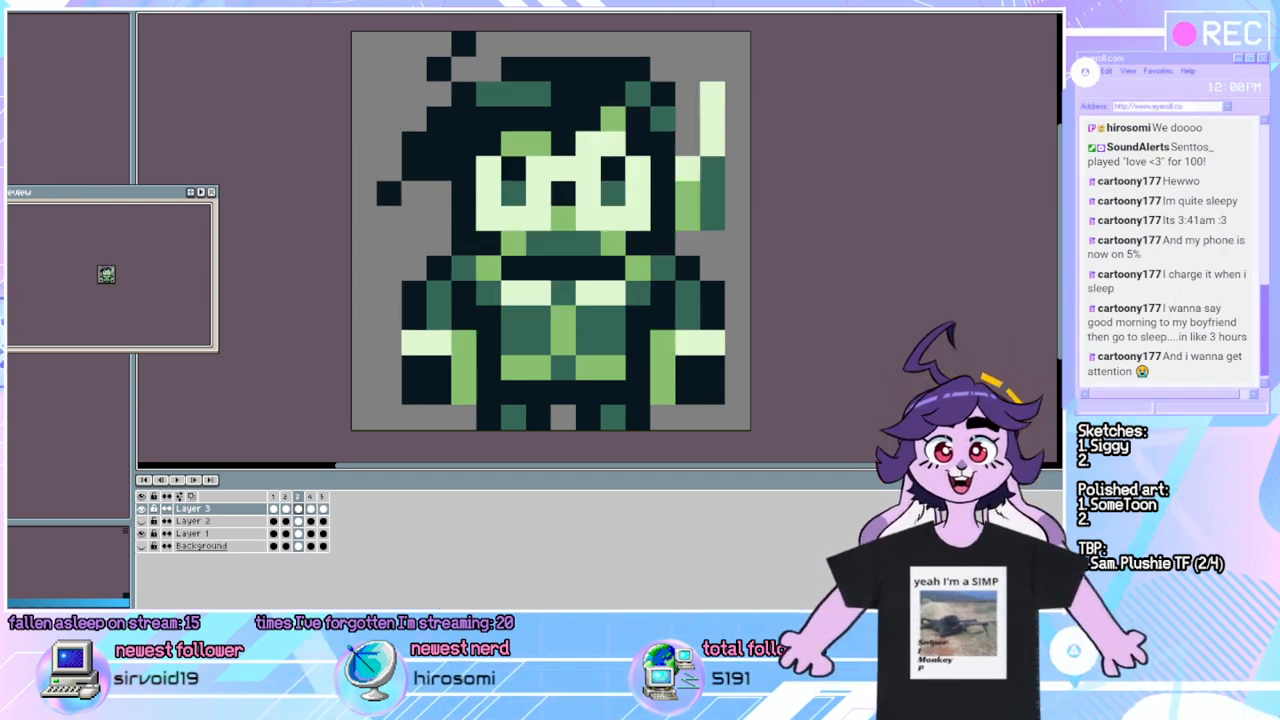
key("Left")
key("Right")
key("Right")
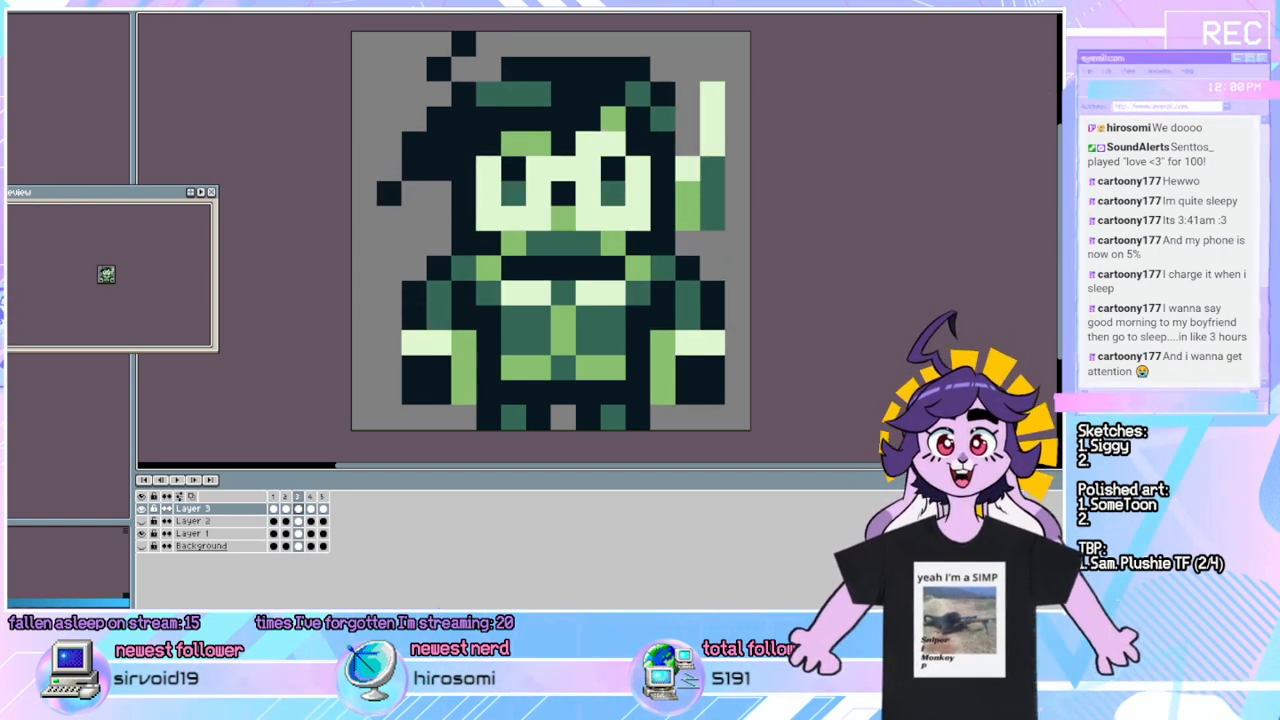
key("Left")
key("Right")
key("Right")
key("Right")
key("Right")
key("Right")
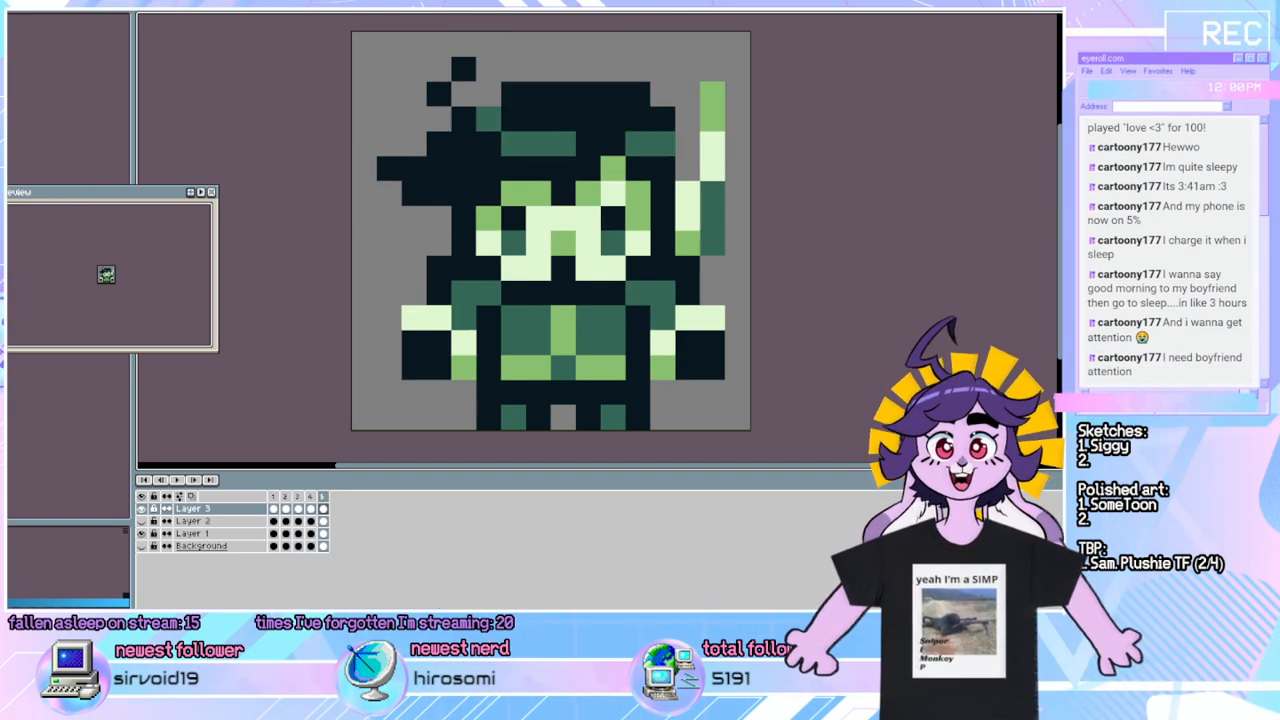
key("Right")
key("Right")
key("Right")
key("Right")
key("Right")
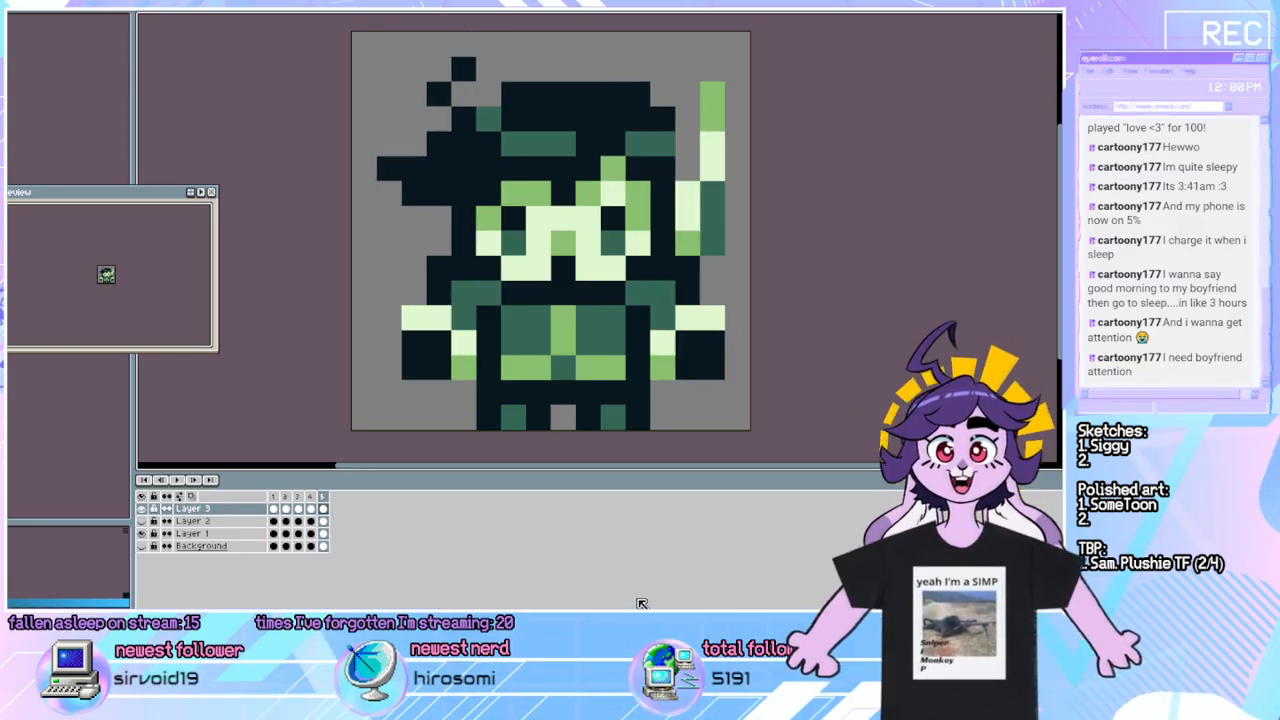
key("Right")
key("Left")
key("Left")
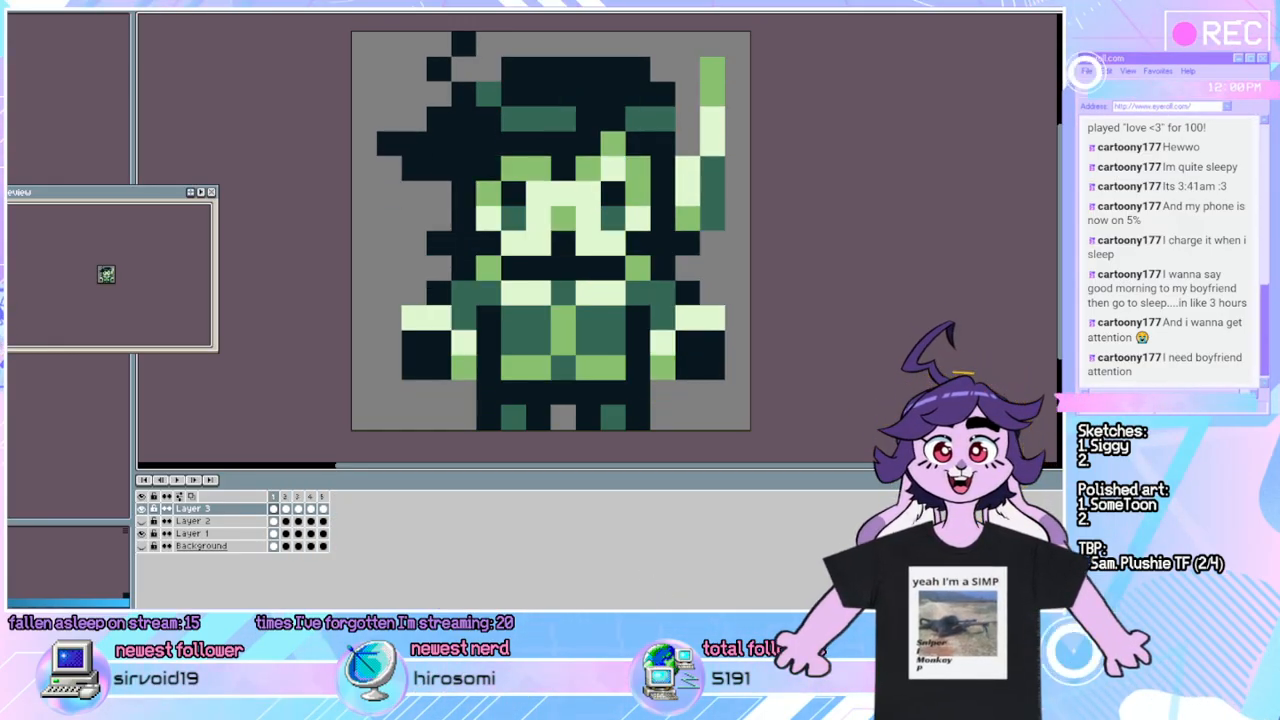
key("Right")
key("Right")
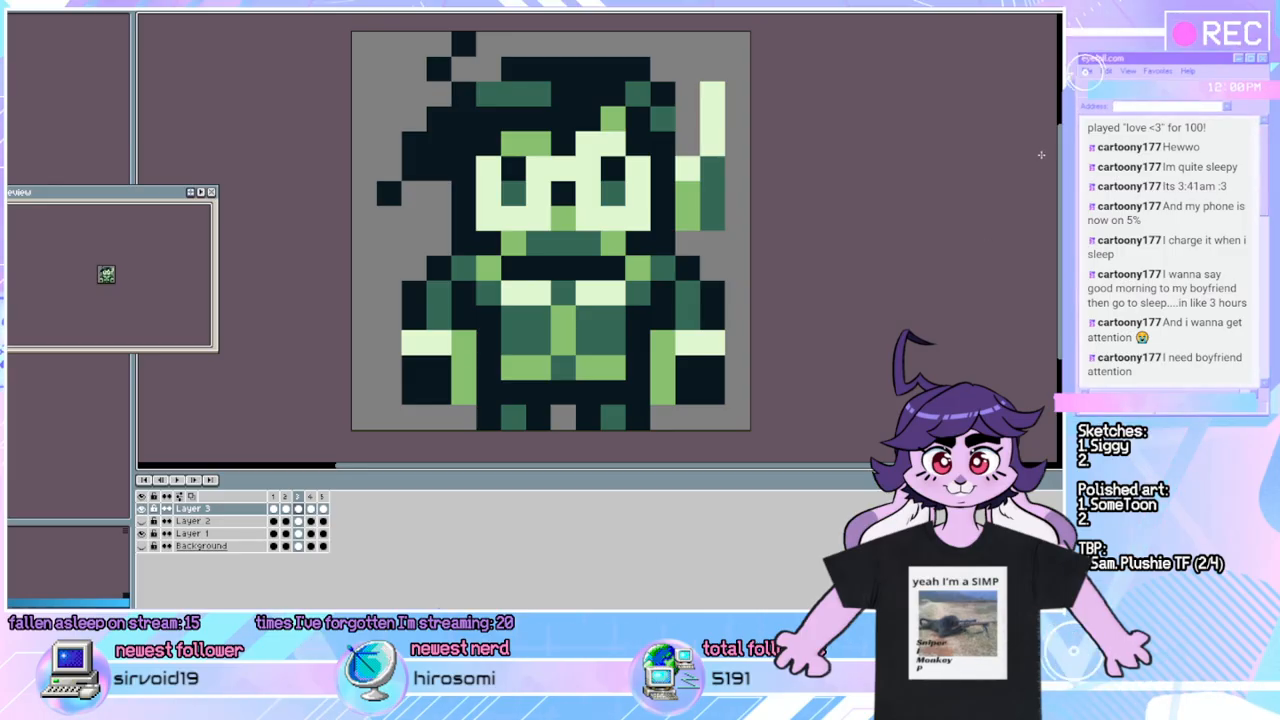
key("Right")
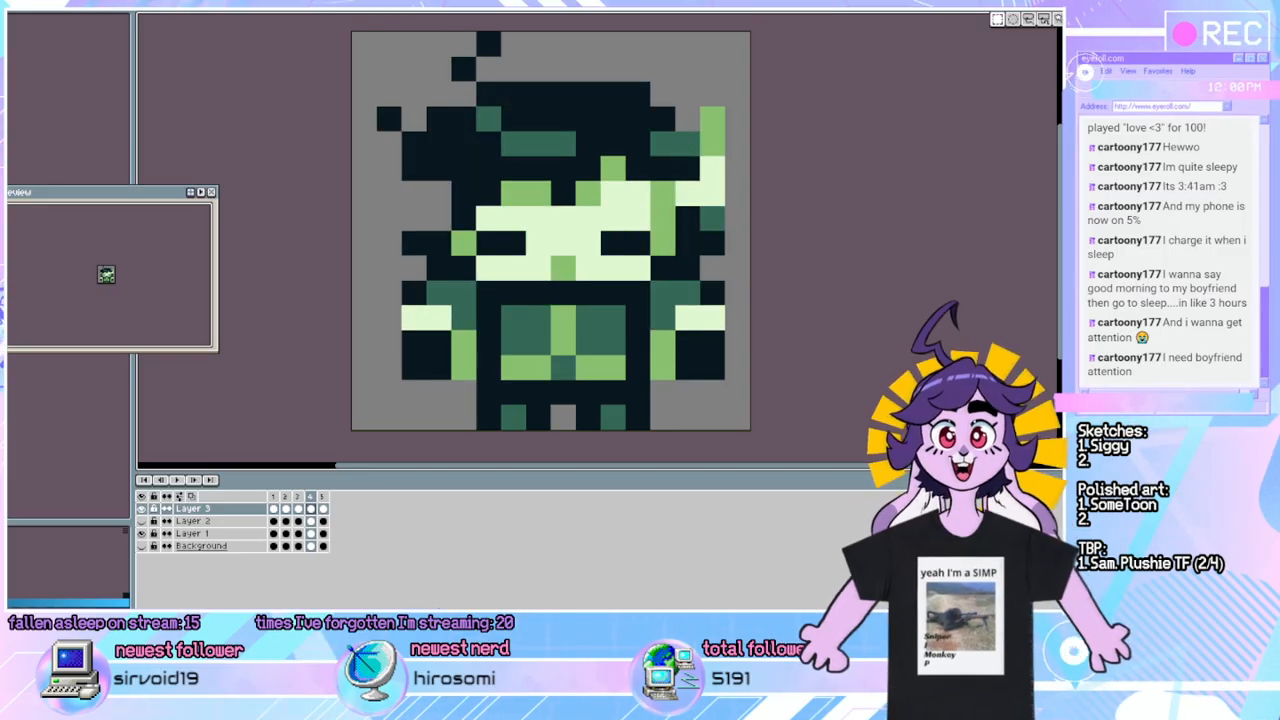
key("Right")
key("Left")
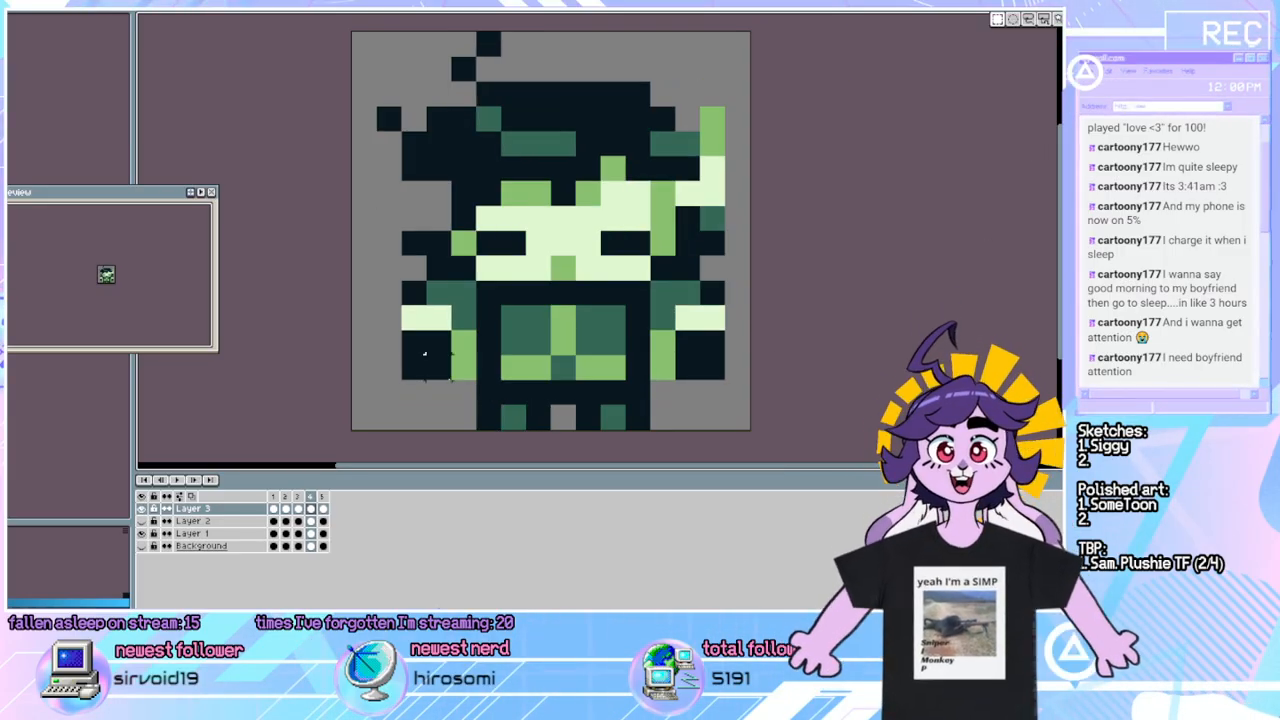
Try to shift the darkest green blocks below both hands inward by one pixel in frame 4, comparing neighbouring frames and playback.
left_click_drag(455, 406, 399, 328)
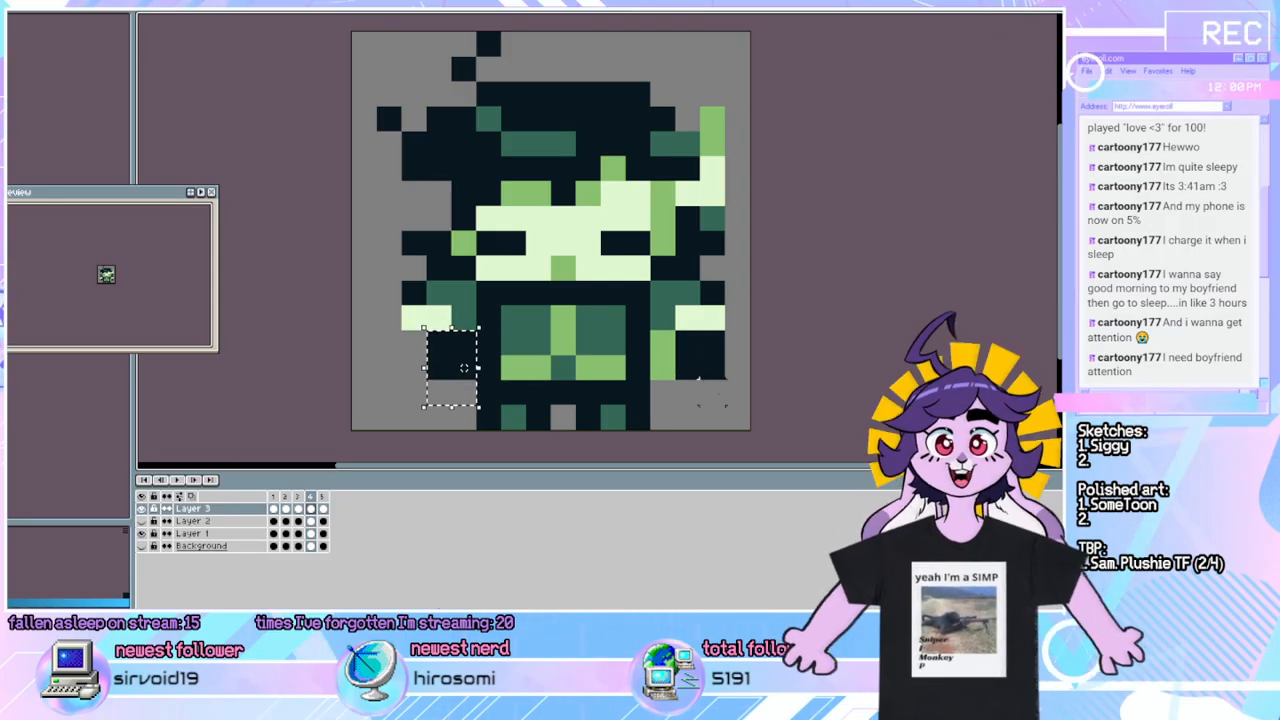
key("ctrl+v")
left_click_drag(728, 356, 680, 356)
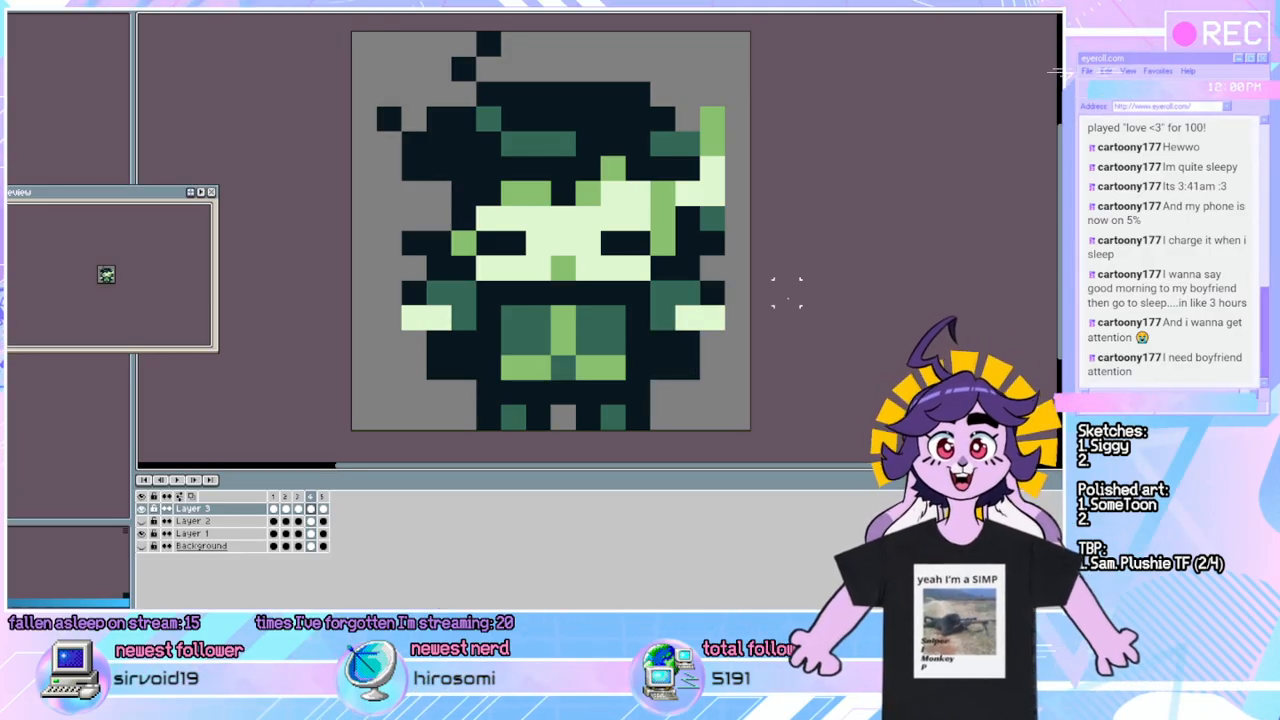
key("Left")
key("Right")
key("Left")
key("Right")
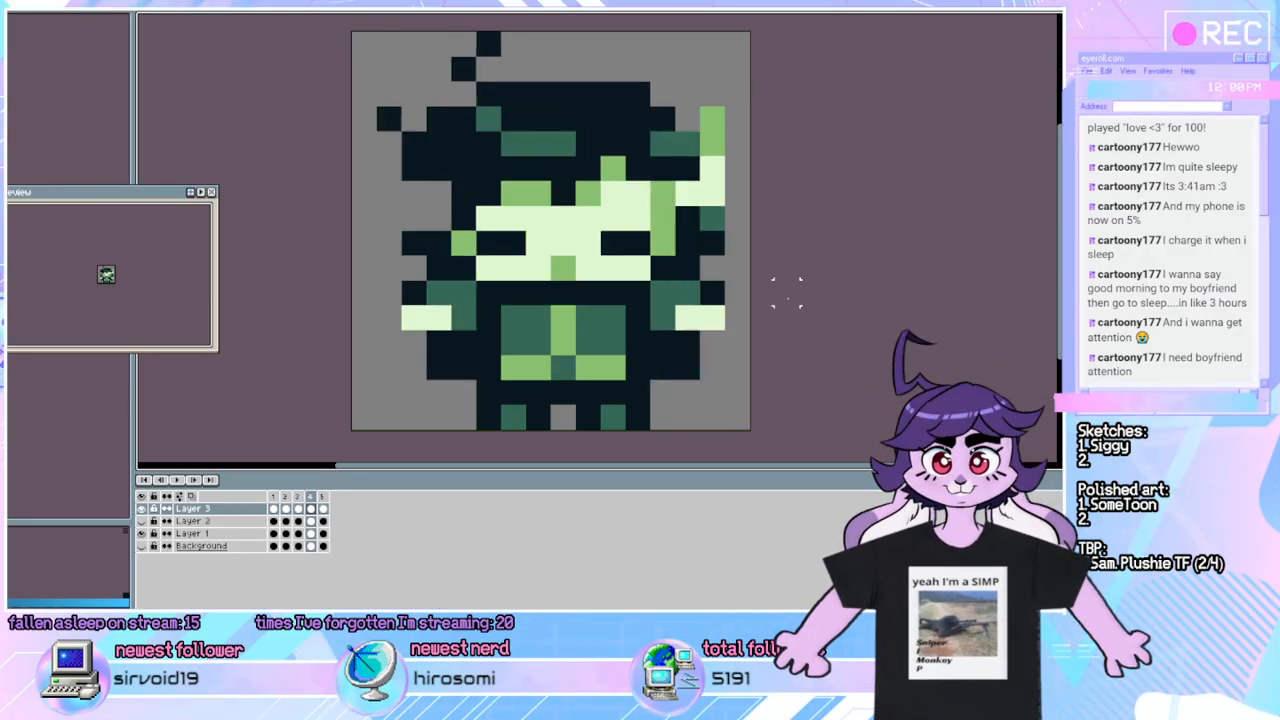
key("Right")
key("Left")
key("Left")
key("Right")
key("Right")
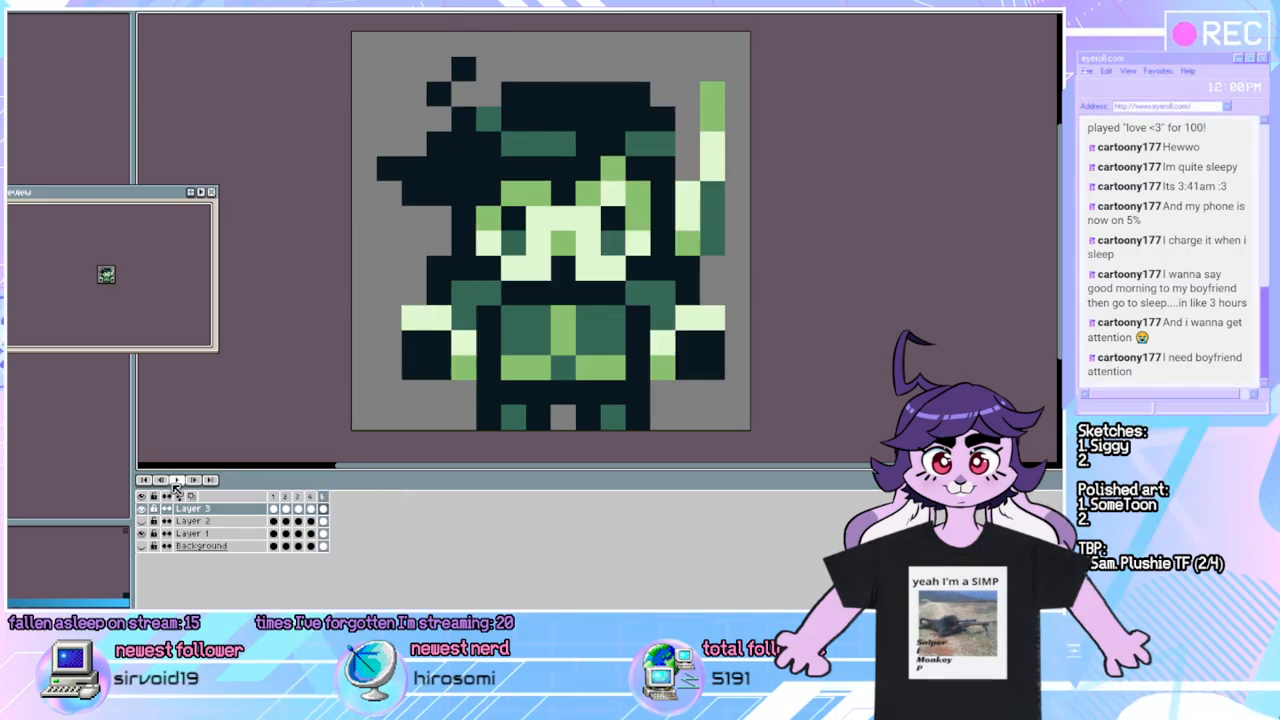
left_click(176, 481)
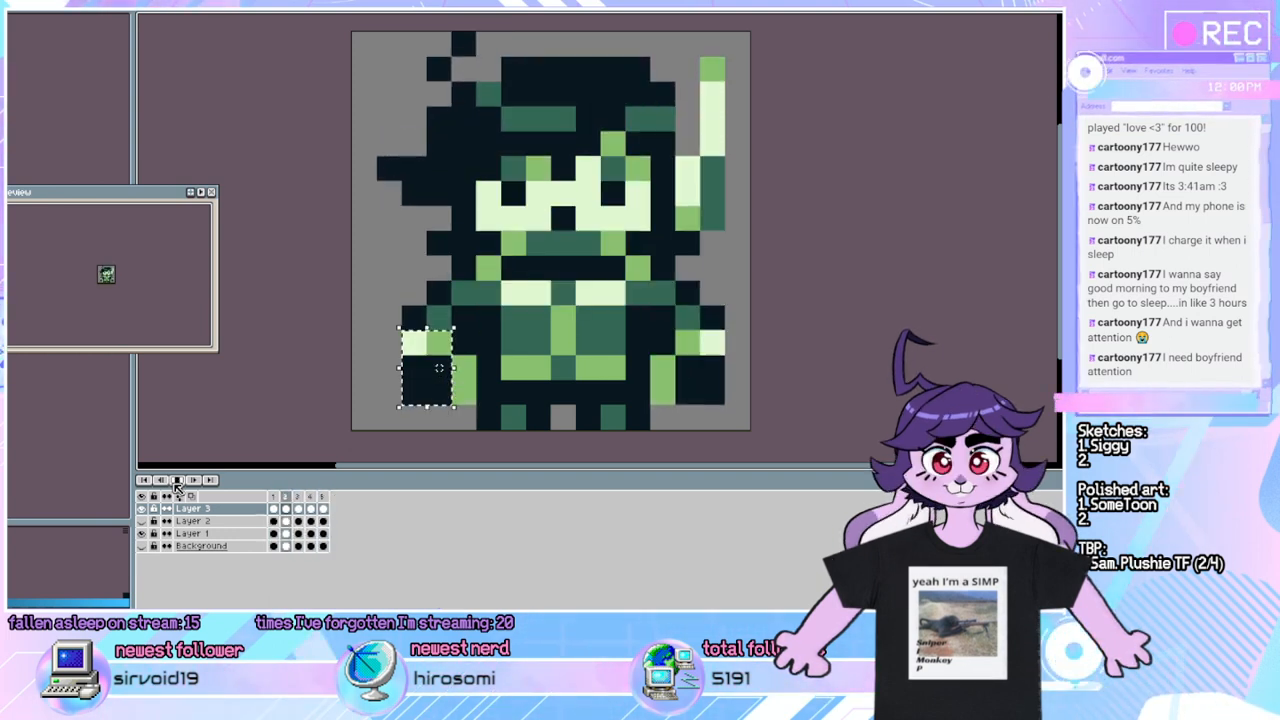
left_click(177, 481)
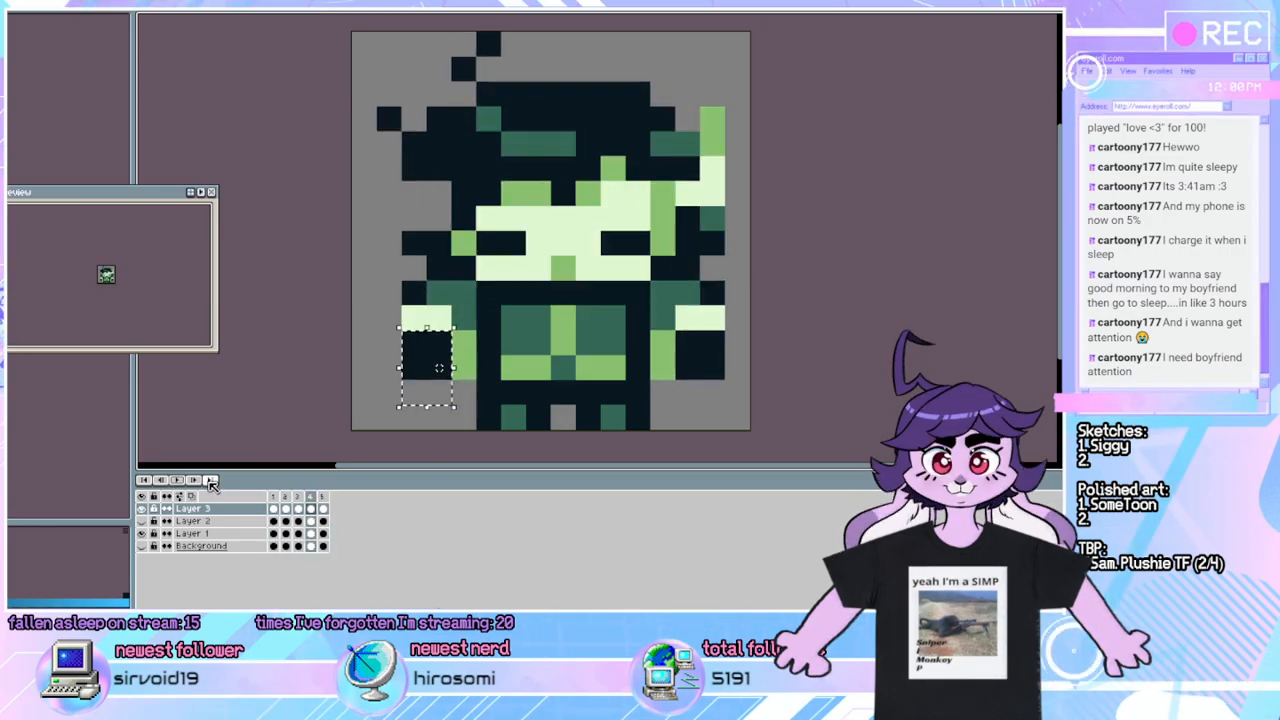
Extend the lightest green hand pixels upward by one pixel on both sides in frame 3.
left_click(295, 498)
left_click(302, 497)
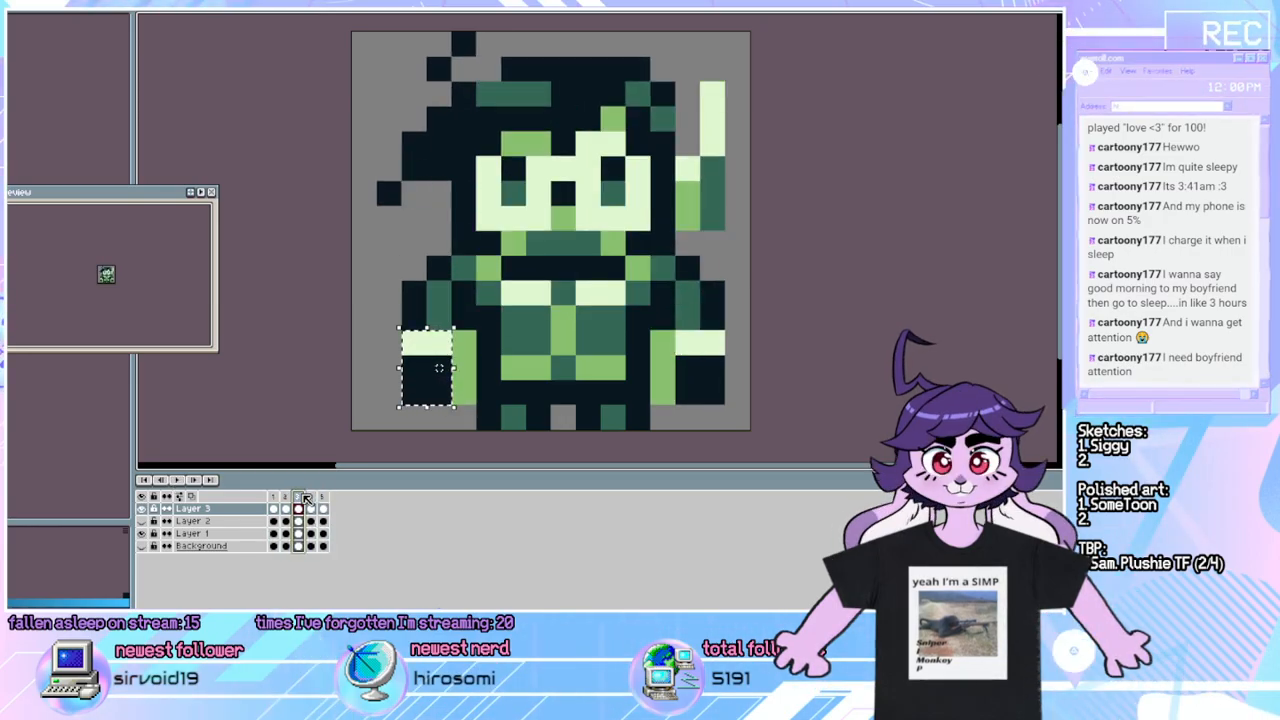
left_click(305, 497)
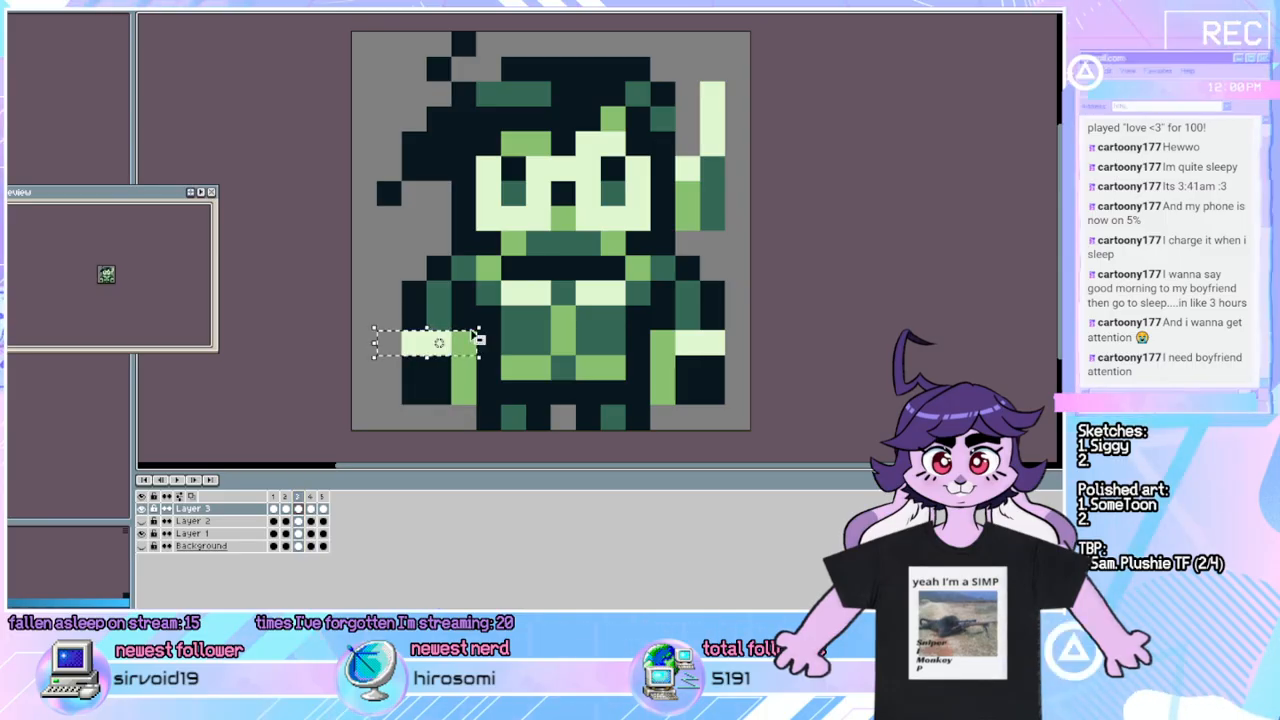
left_click_drag(478, 338, 750, 343)
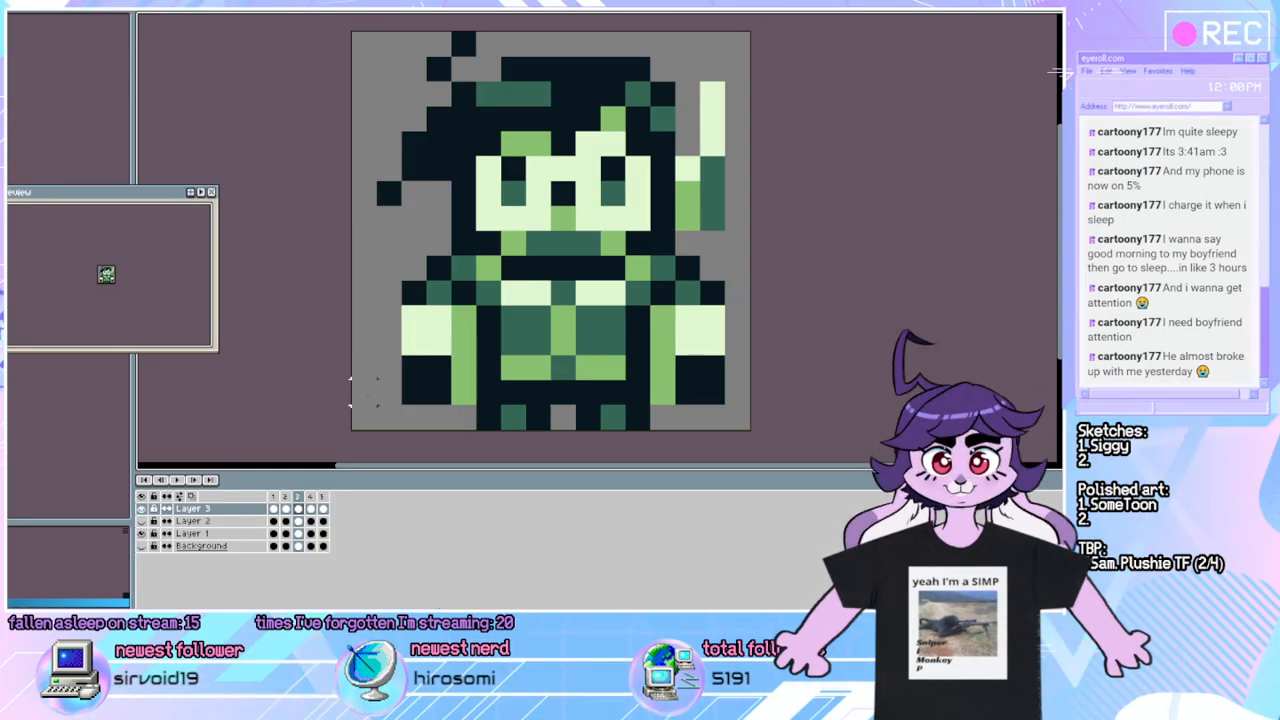
left_click(273, 496)
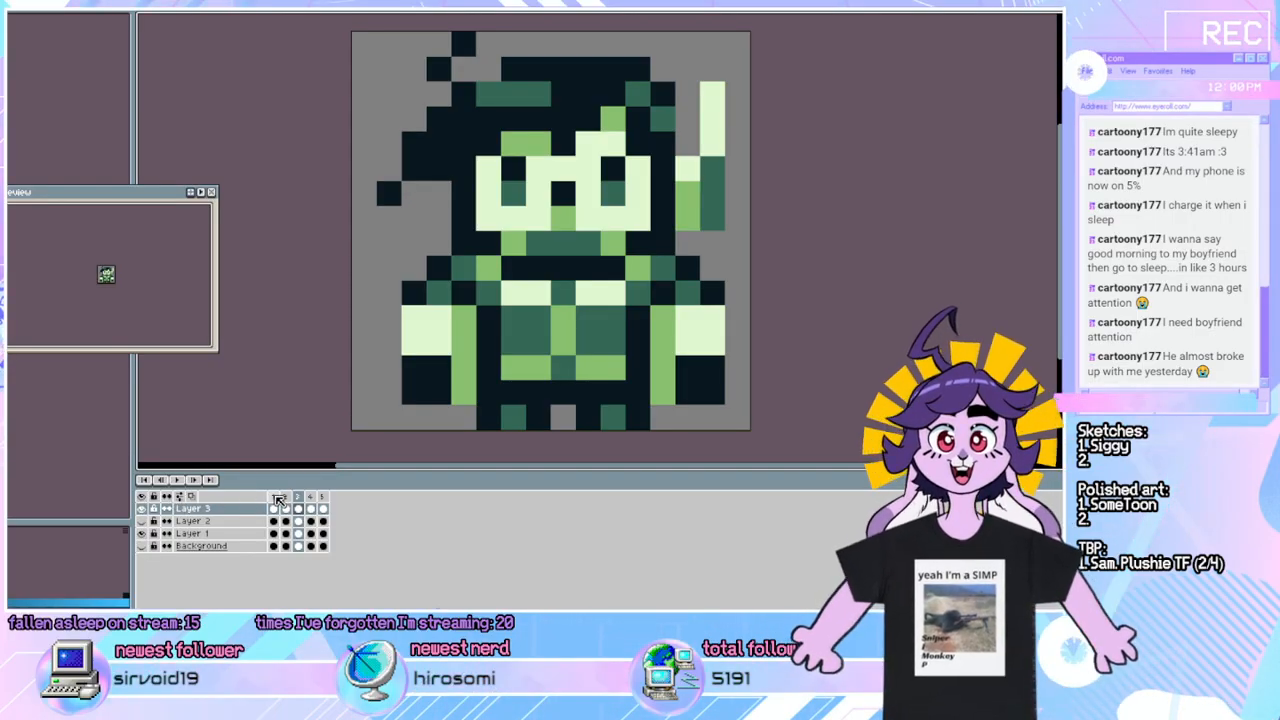
Try recolouring frame 1's arms, with second-lightest green along the lowest sleeve row and darkest green over the lightest pixels of both hands.
left_click(188, 481)
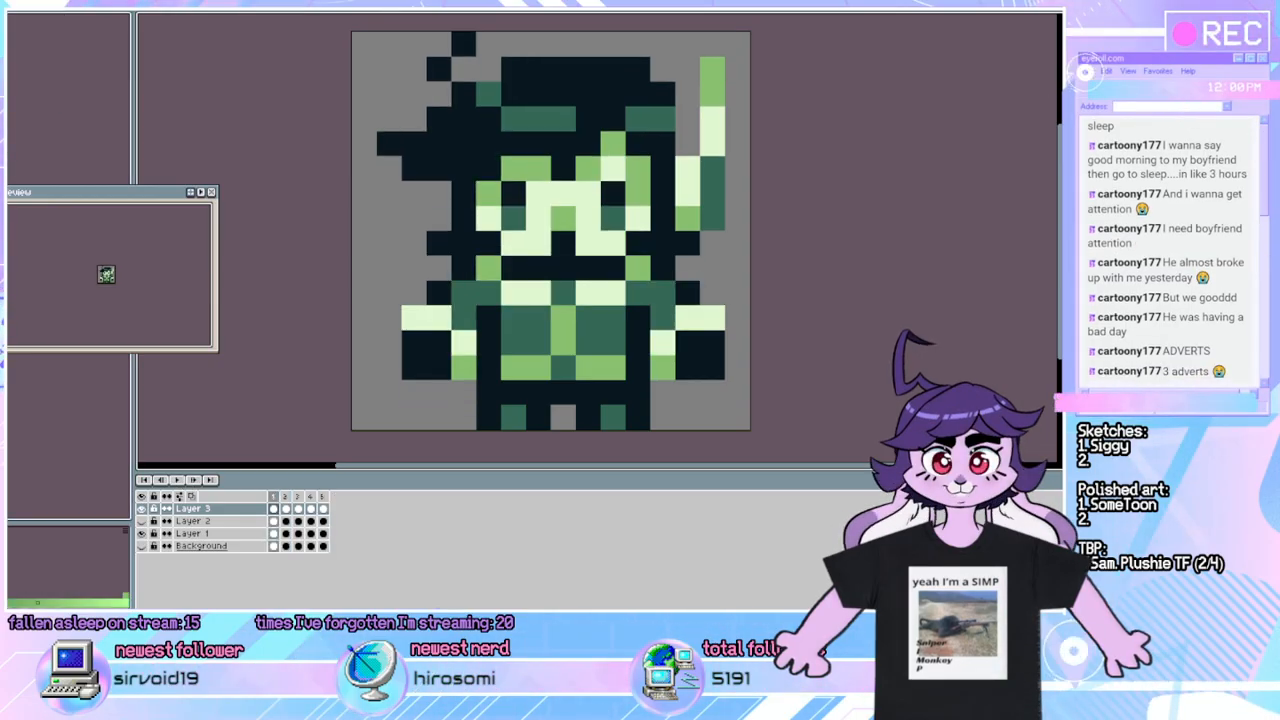
left_click(438, 367)
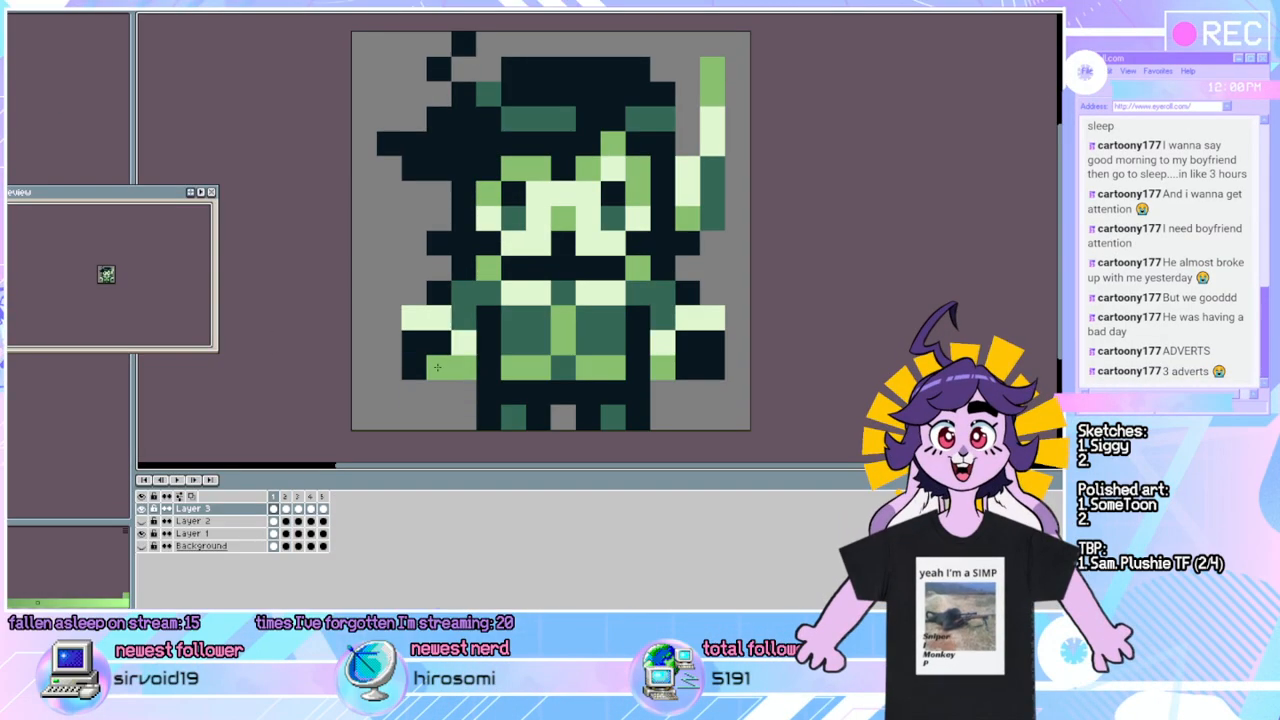
left_click(412, 367)
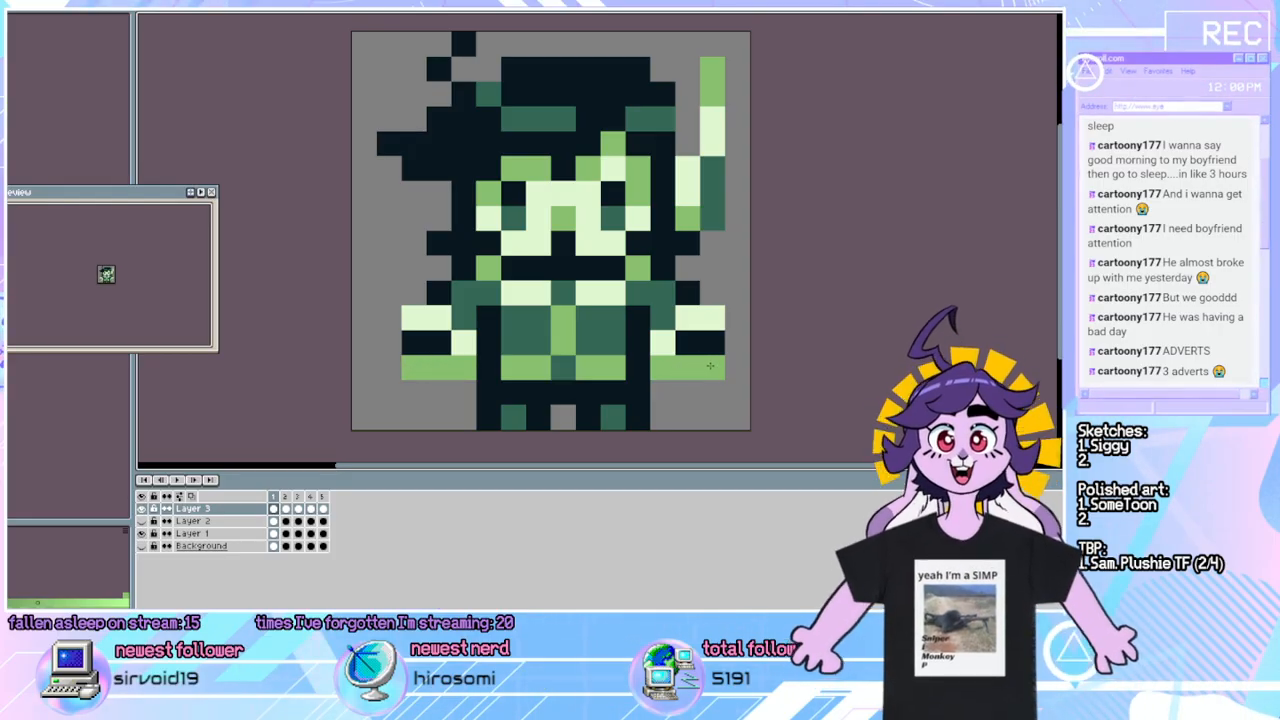
left_click(185, 484)
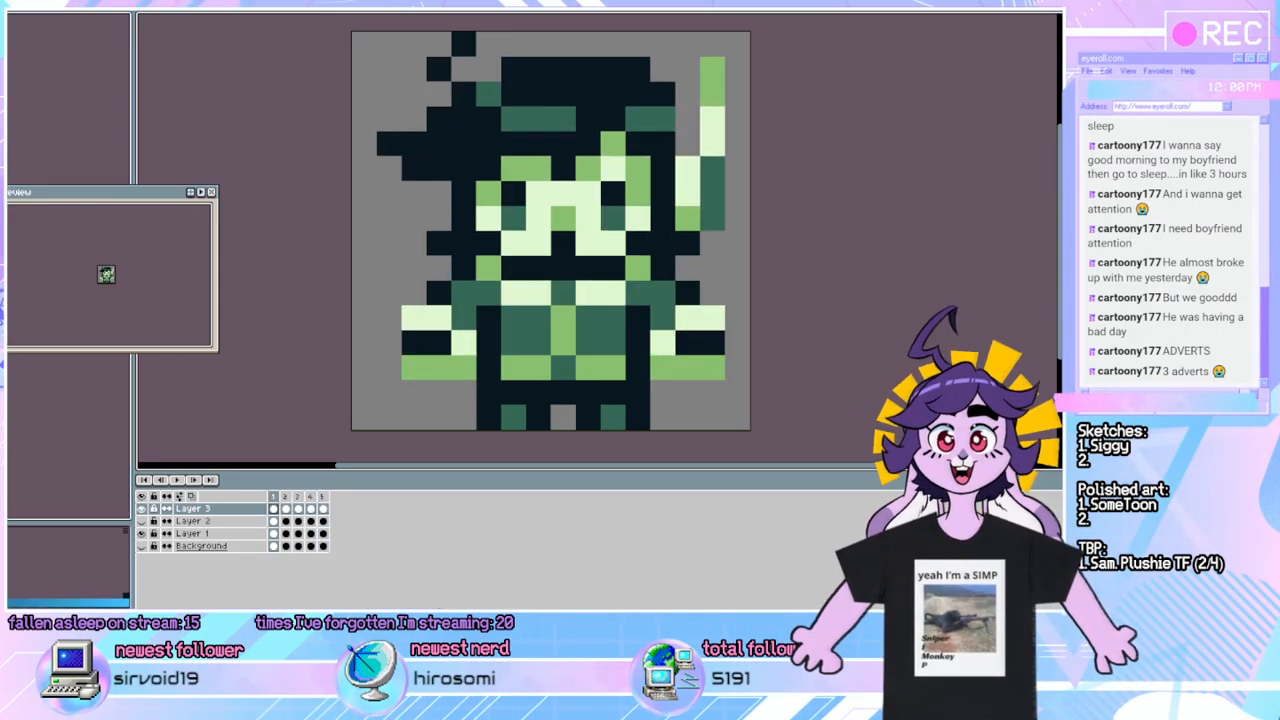
left_click(420, 321)
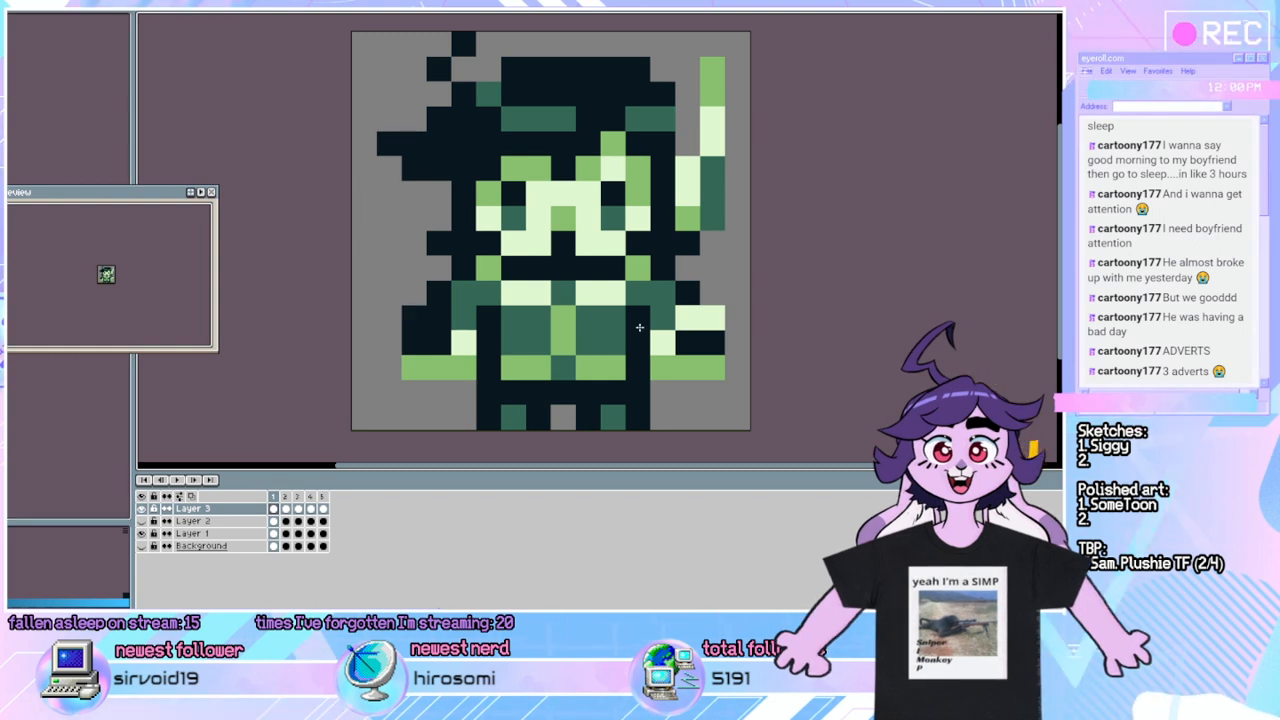
left_click(716, 316)
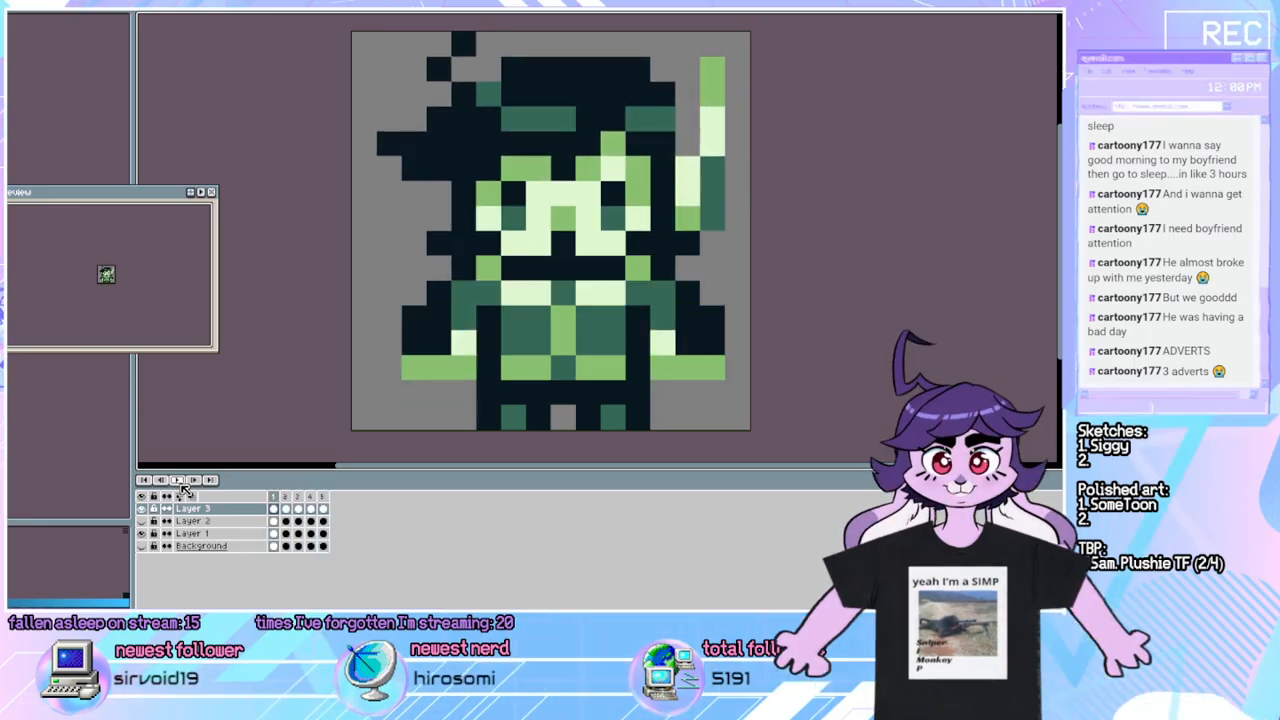
Try extending the darkest green outward from one sleeve in frame 1 and undo all the sleeve and hand recolouring there.
mouse_move(424, 311)
left_mouse_down()
mouse_move(390, 318)
mouse_move(382, 346)
left_mouse_up()
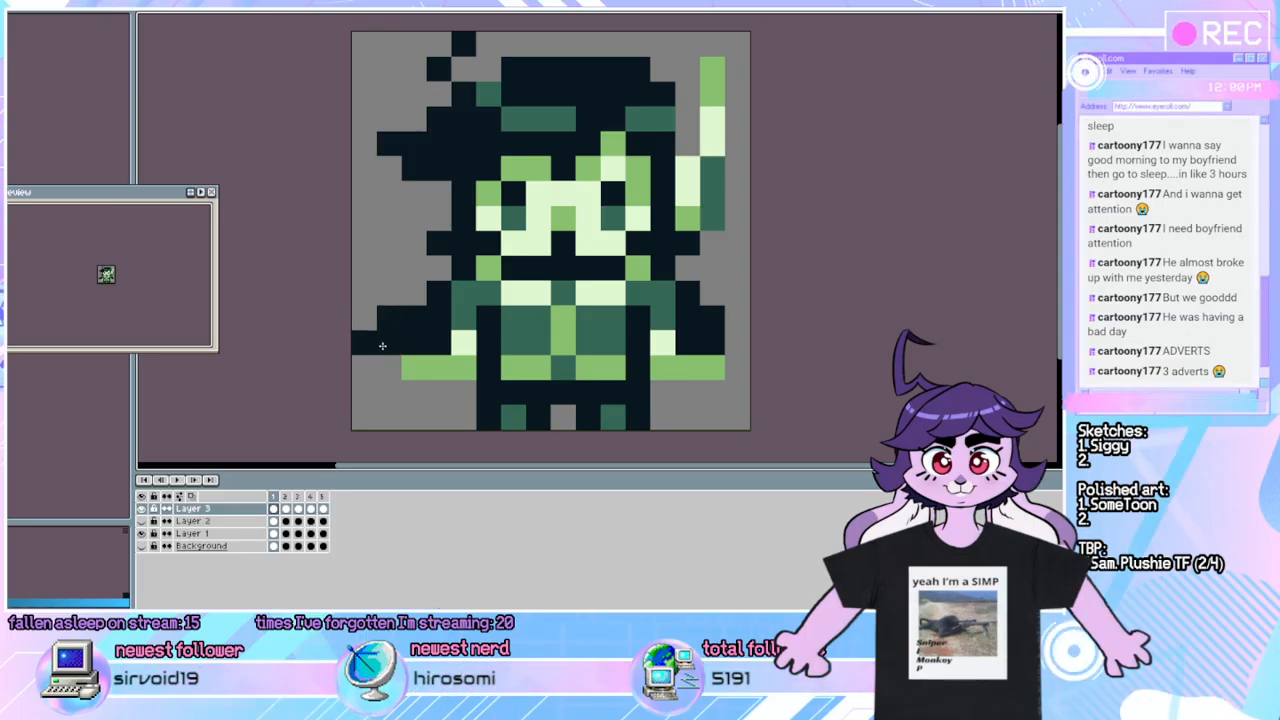
key("ctrl+z")
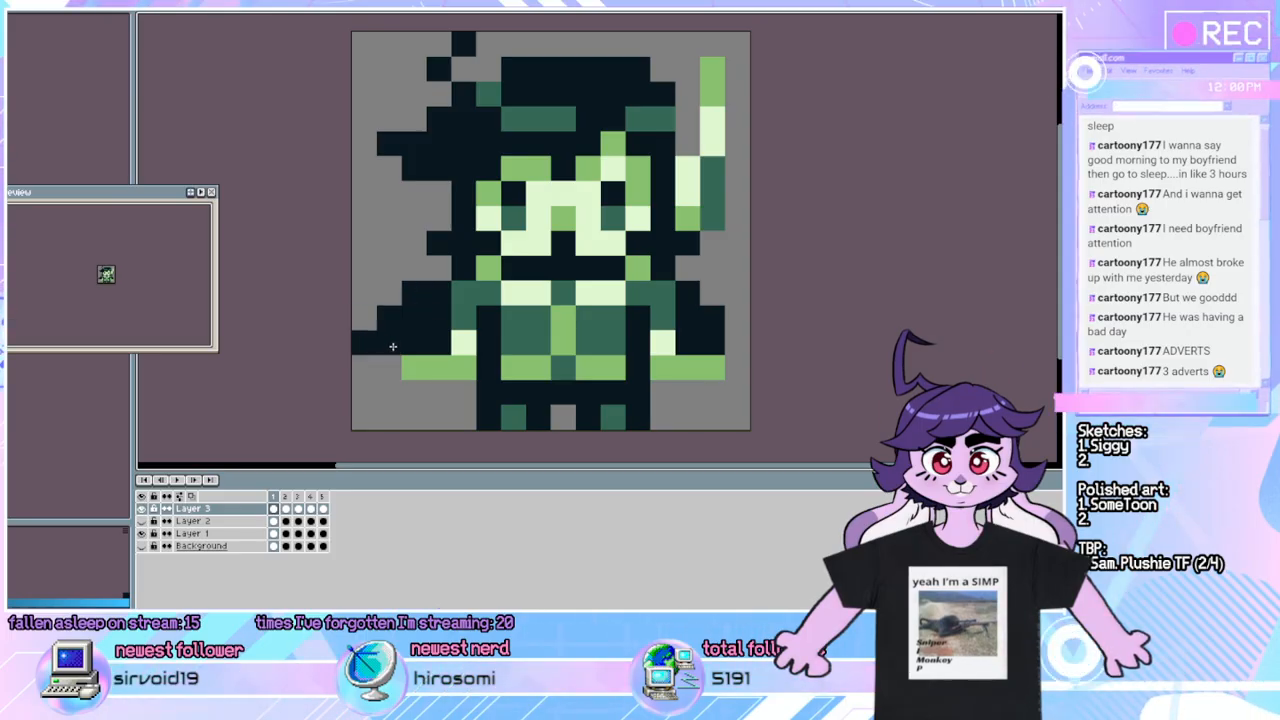
key("ctrl+z")
key("ctrl+z")
left_click_drag(809, 337, 663, 329)
key("ctrl+z")
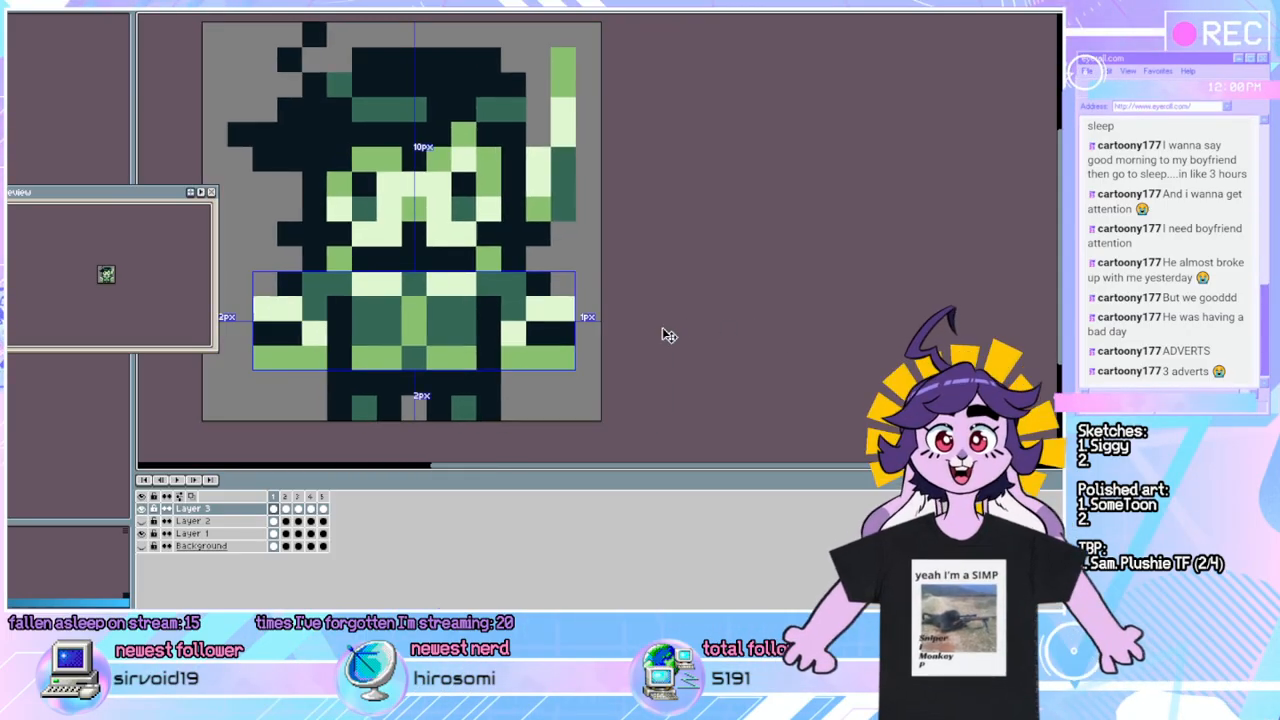
key("ctrl+z")
key("ctrl+z")
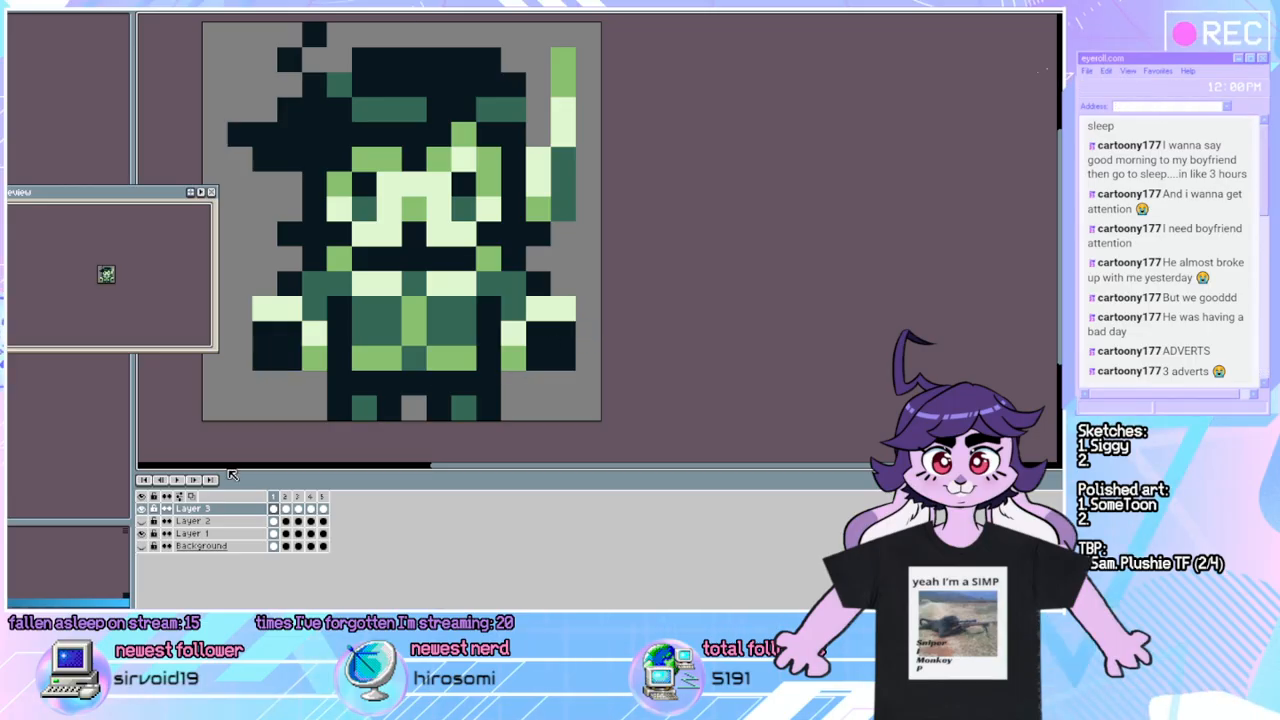
Shade the row below the lightest green hand pixels with second-darkest green on both sides in frame 3, comparing neighbouring frames and playback.
left_click(176, 481)
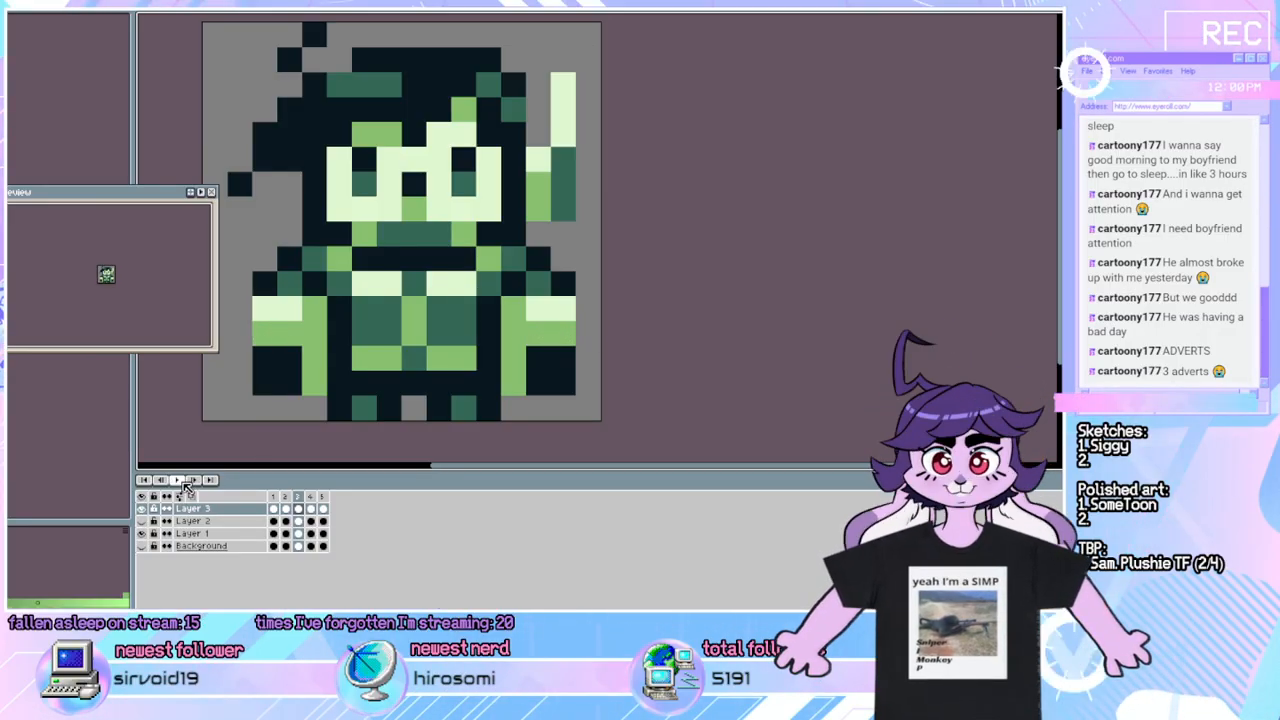
left_click(184, 481)
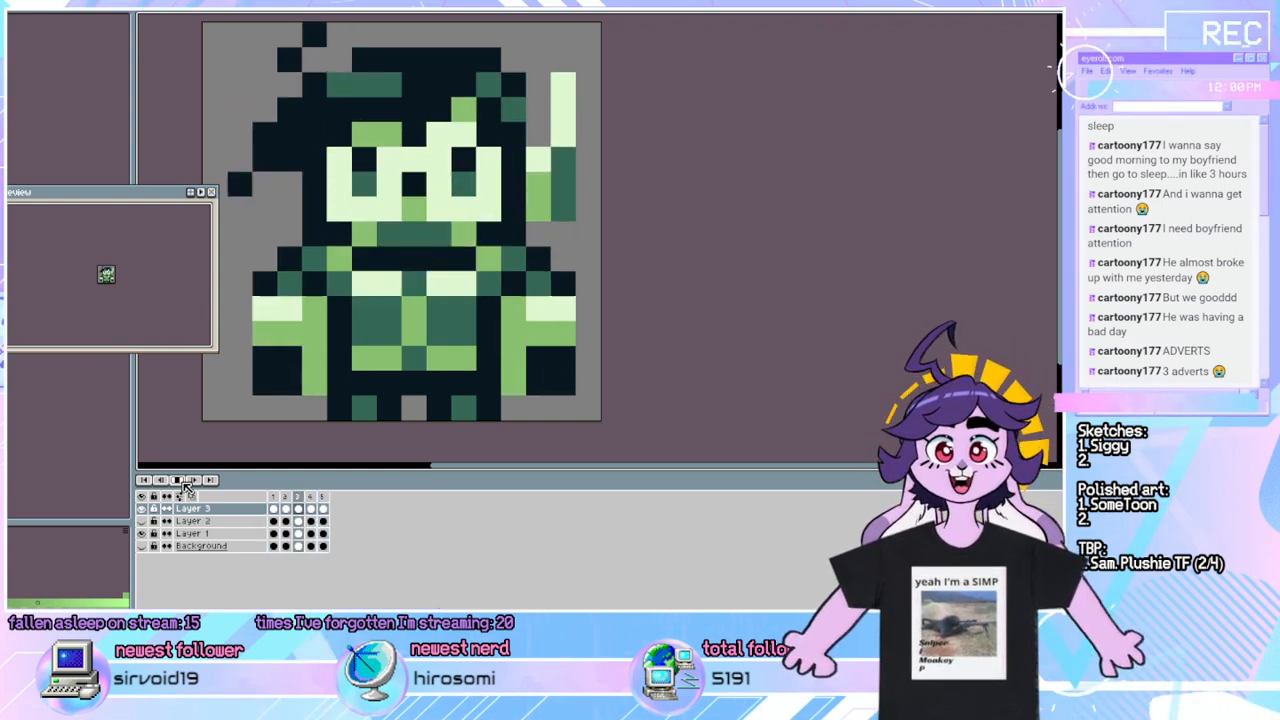
left_click(184, 481)
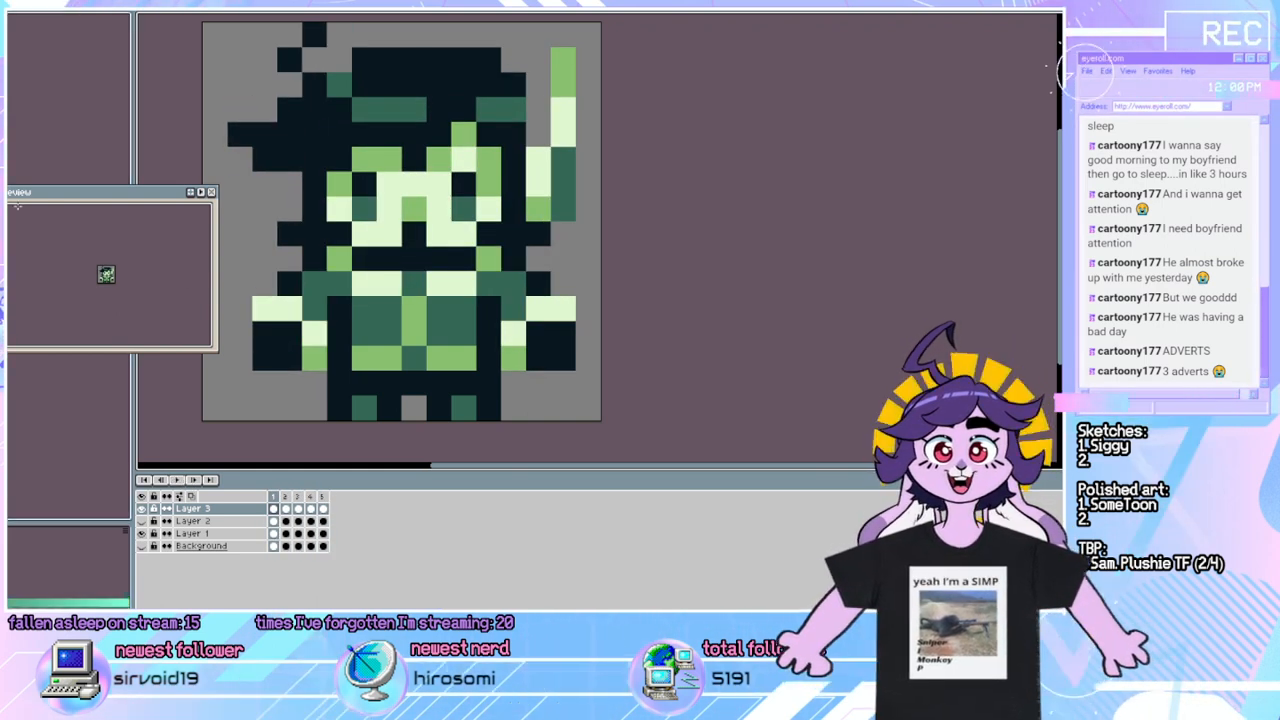
key("Left")
key("Left")
key("Left")
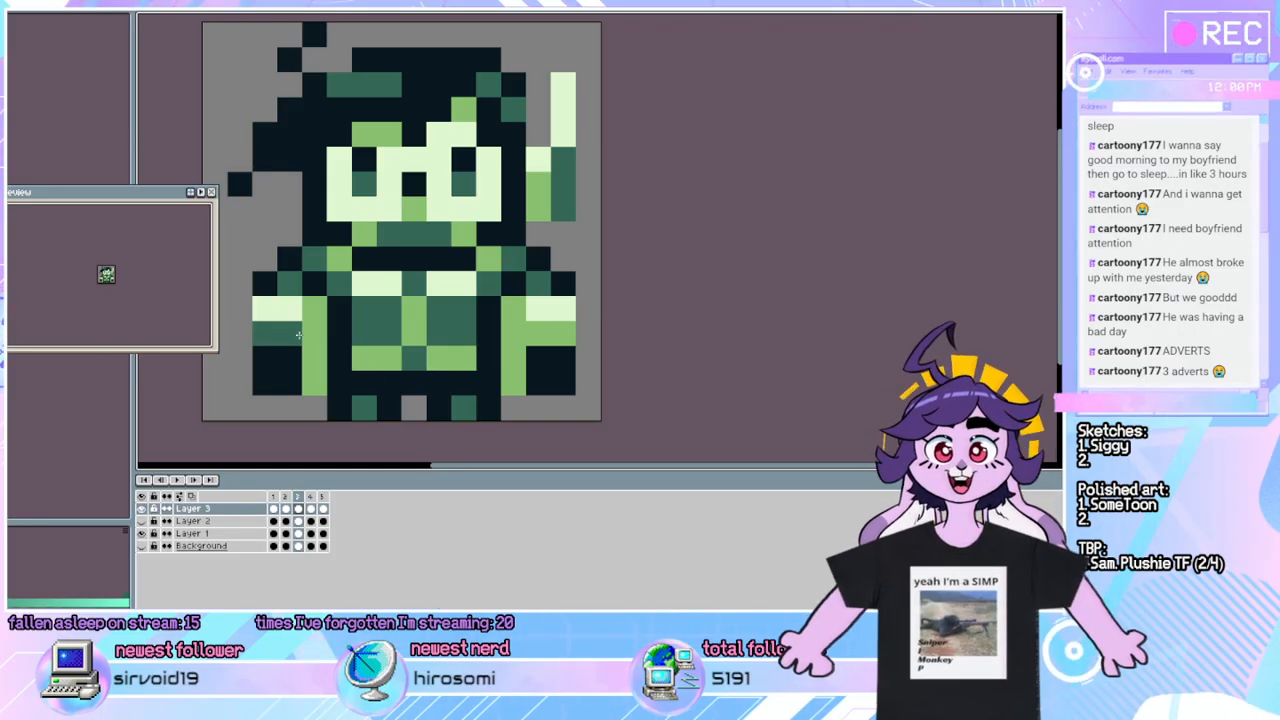
key("Left")
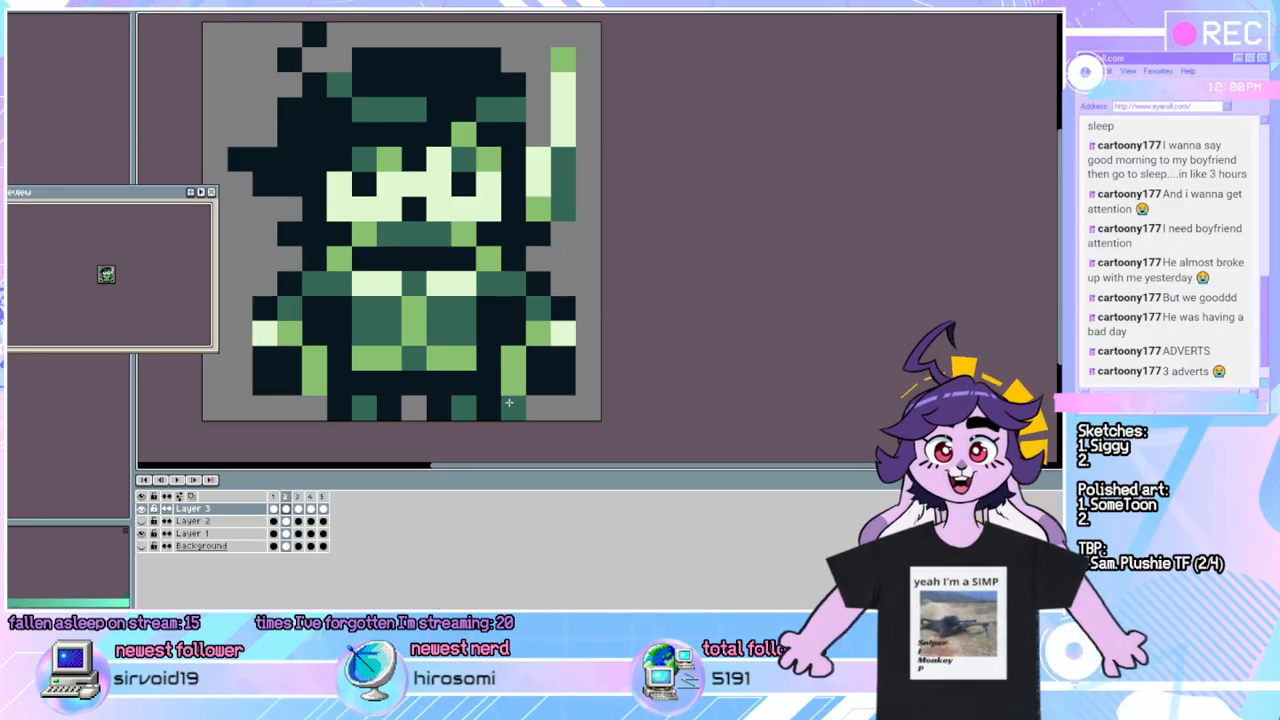
key("Right")
key("Right")
key("Left")
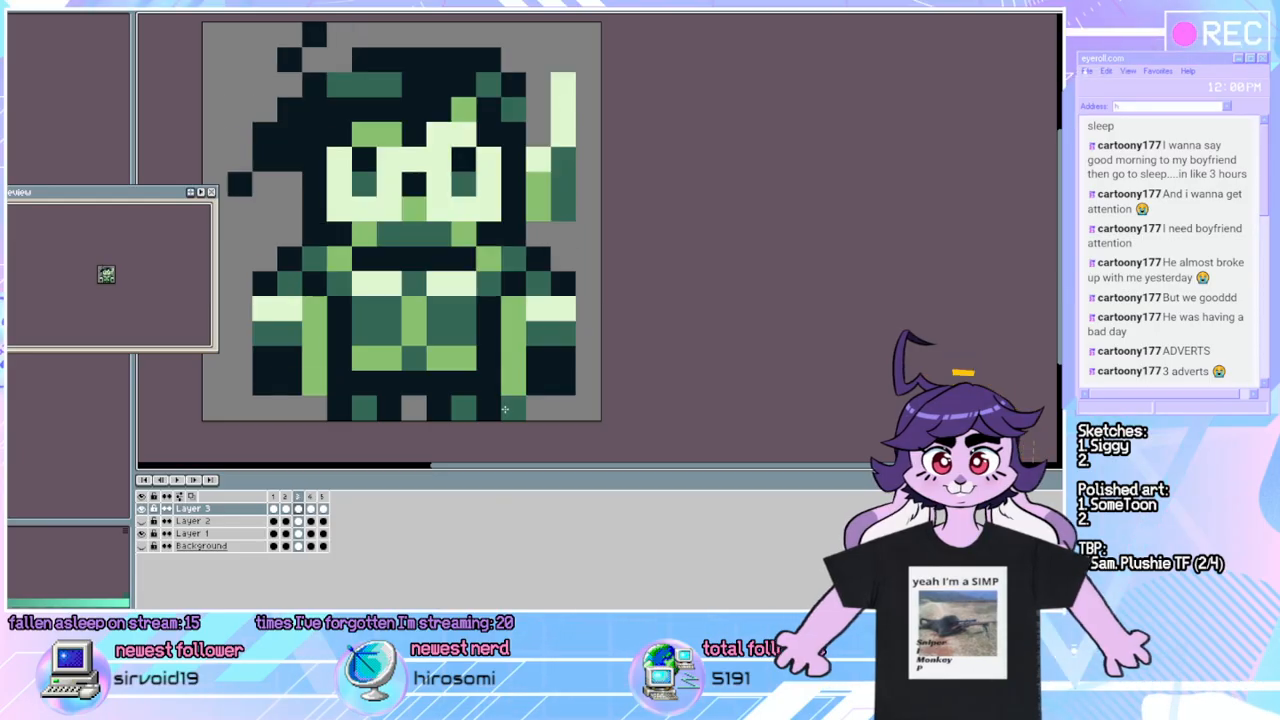
Step through frames 4 and 5 and play the animation to check the new hand shading.
key("Right")
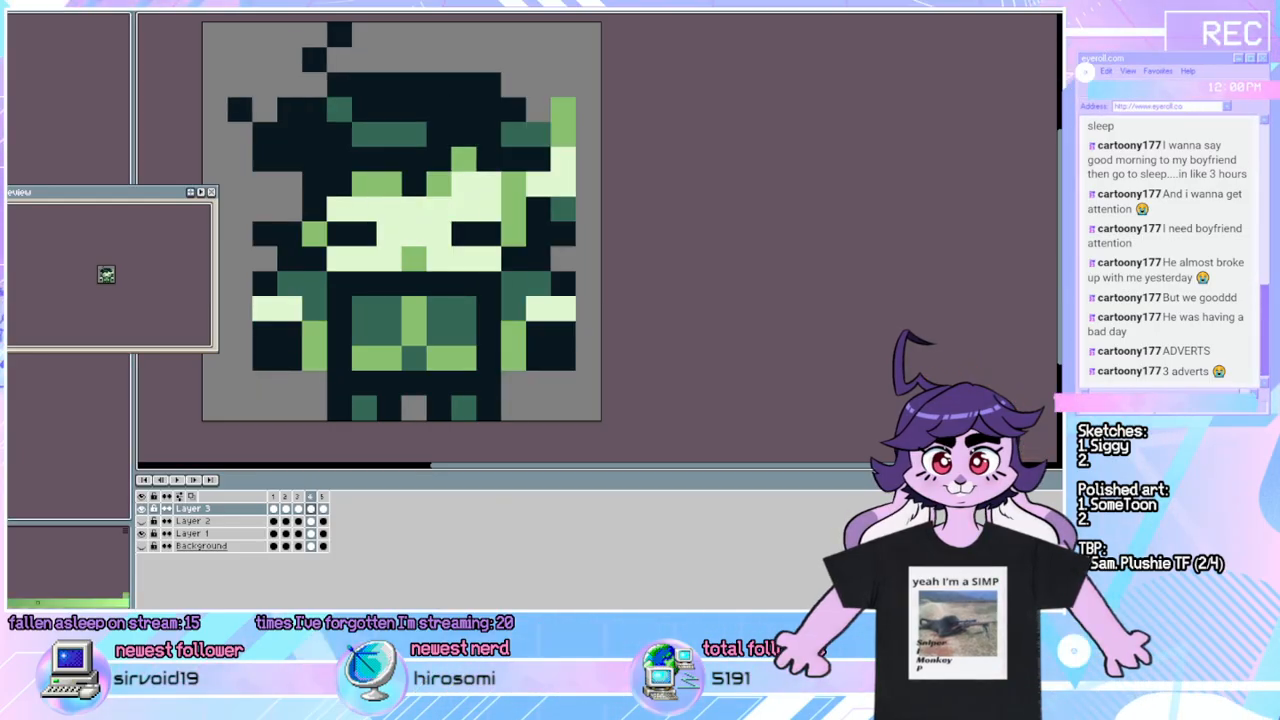
left_click(538, 384)
key("Right")
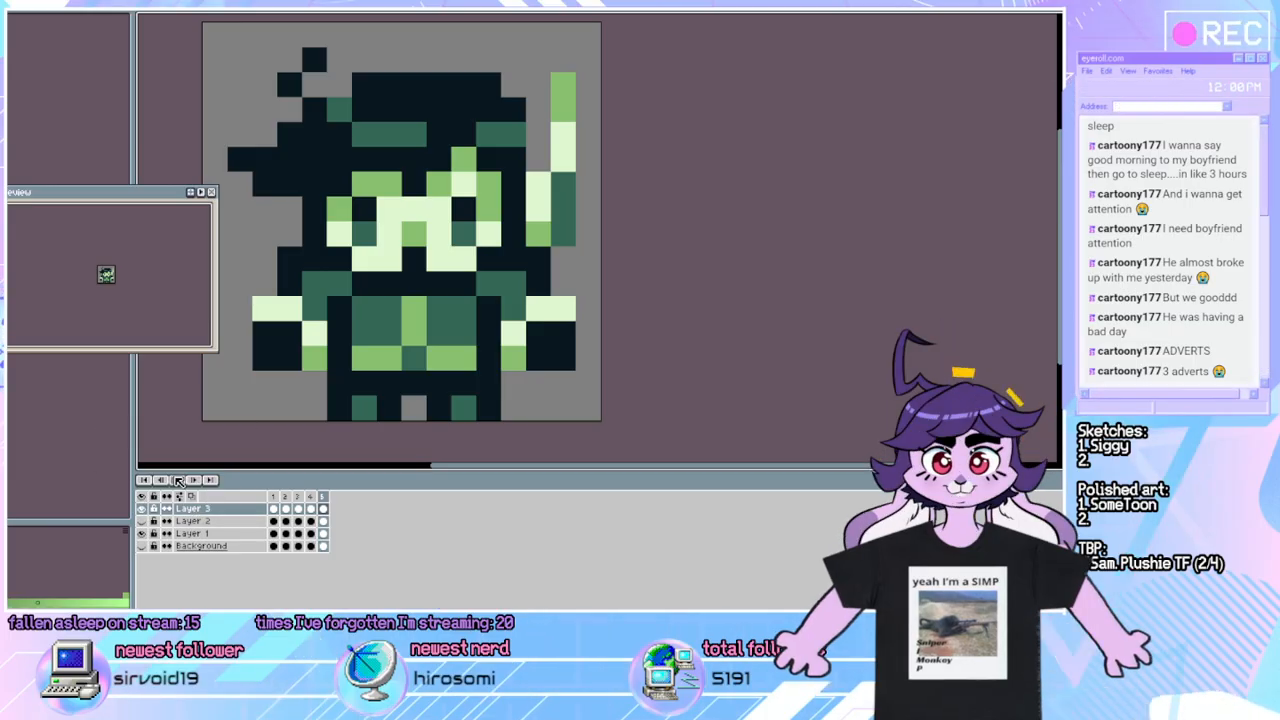
left_click(178, 481)
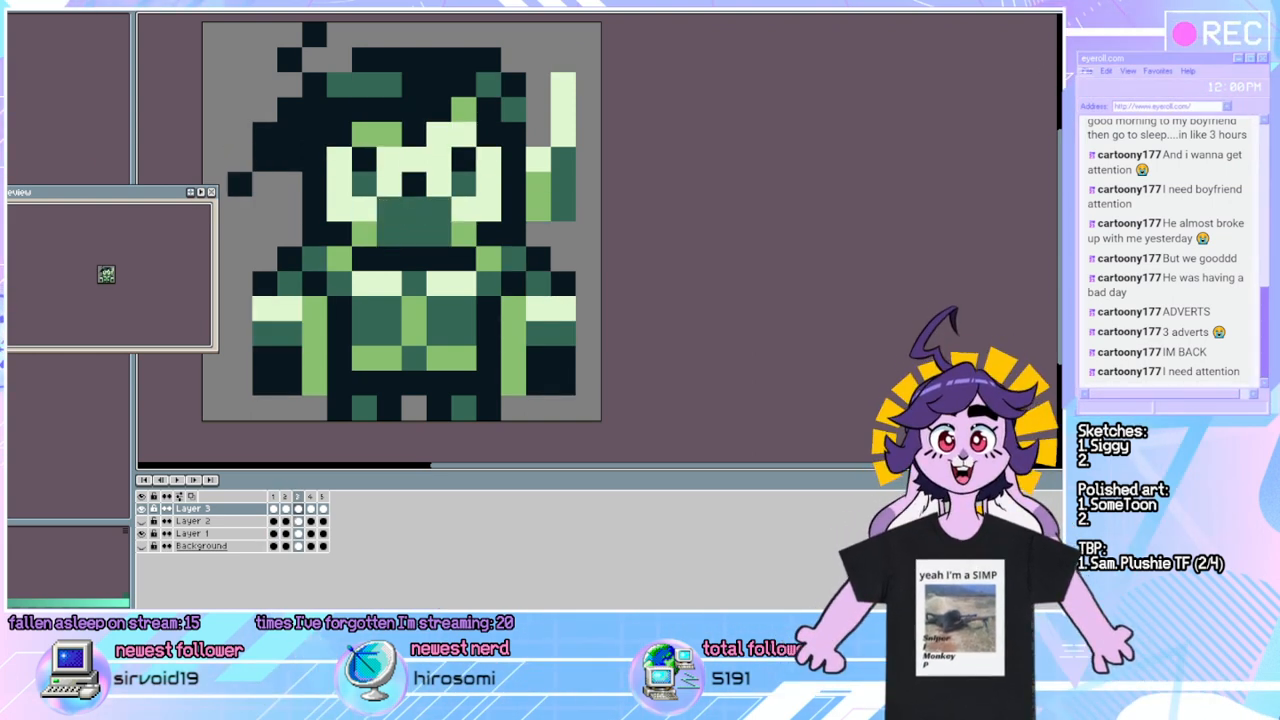
Try a darkest green mouth with a second-darkest centre pixel in frame 3, comparing it across the frames and in playback.
mouse_move(389, 209)
left_mouse_down()
mouse_move(445, 214)
mouse_move(394, 227)
left_mouse_up()
left_click(438, 231)
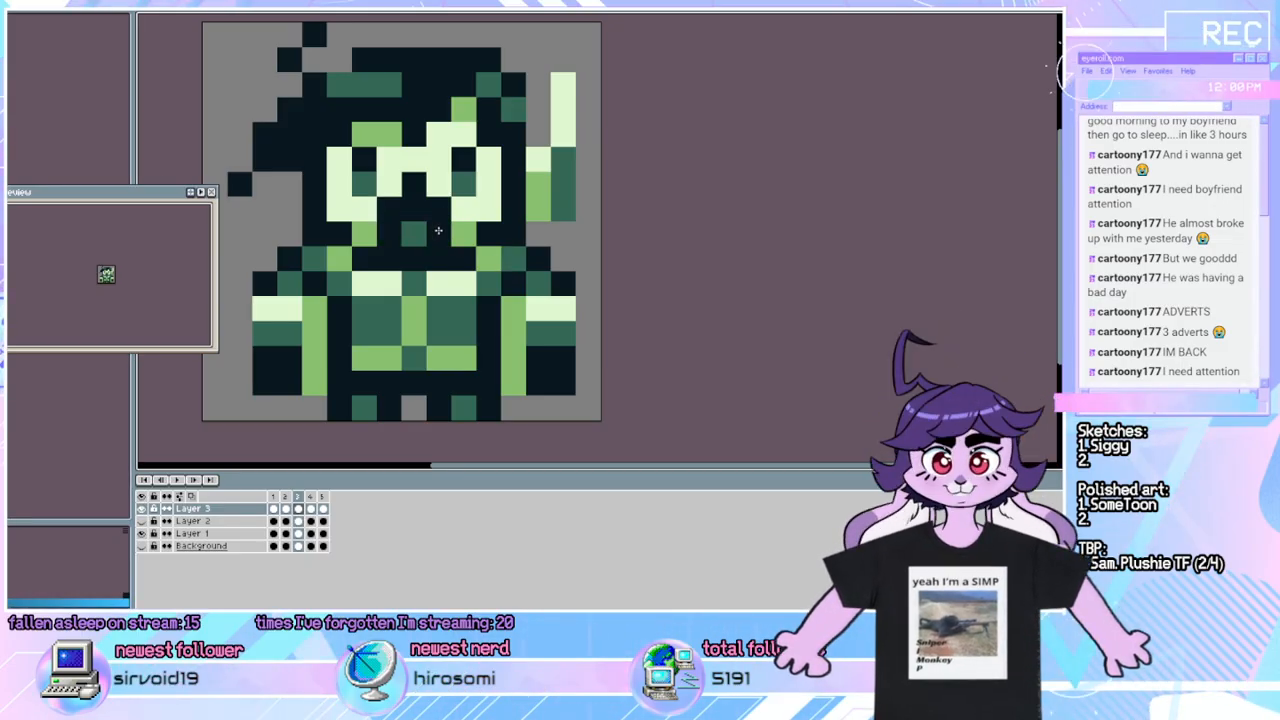
key("Left")
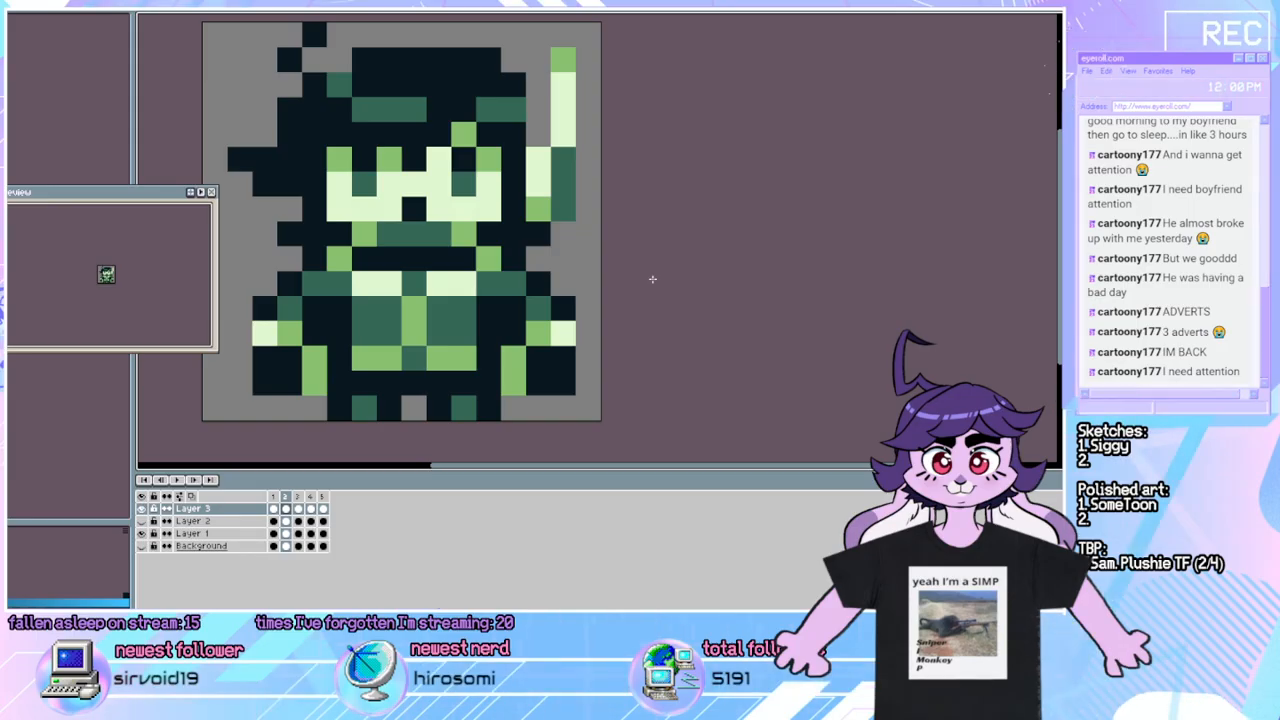
key("Right")
key("Right")
key("Right")
key("Right")
key("Right")
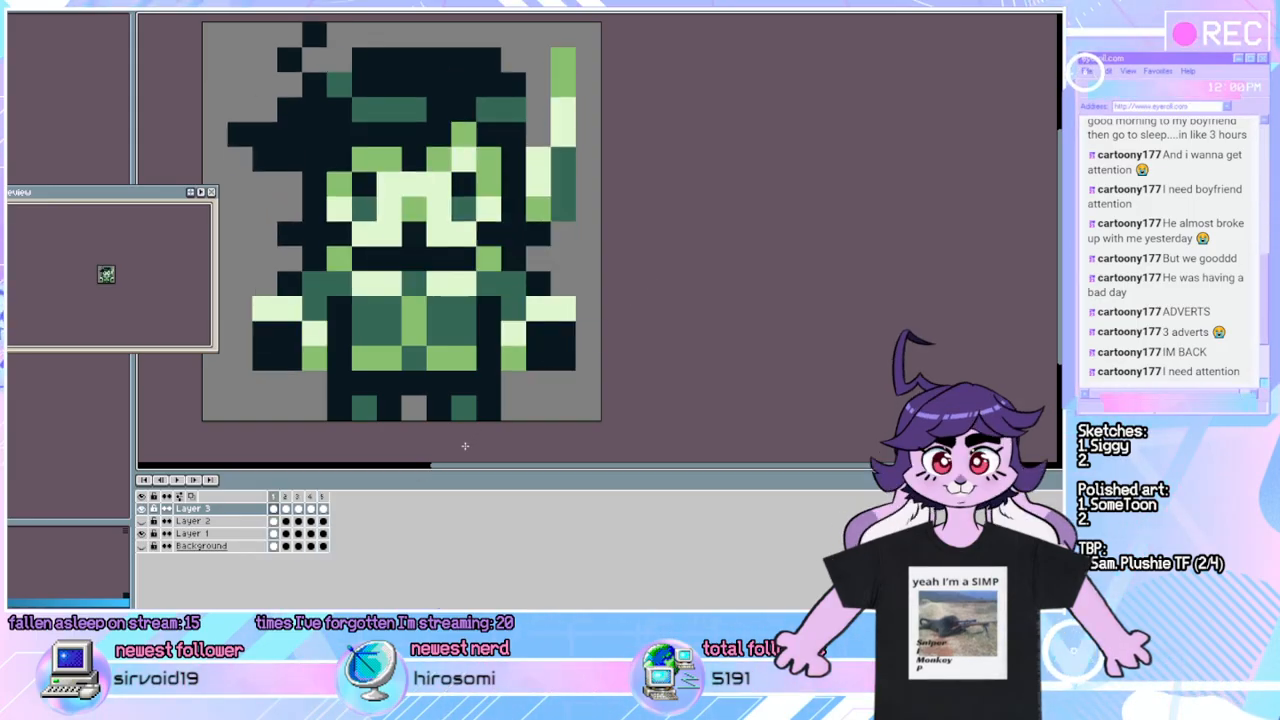
left_click(177, 481)
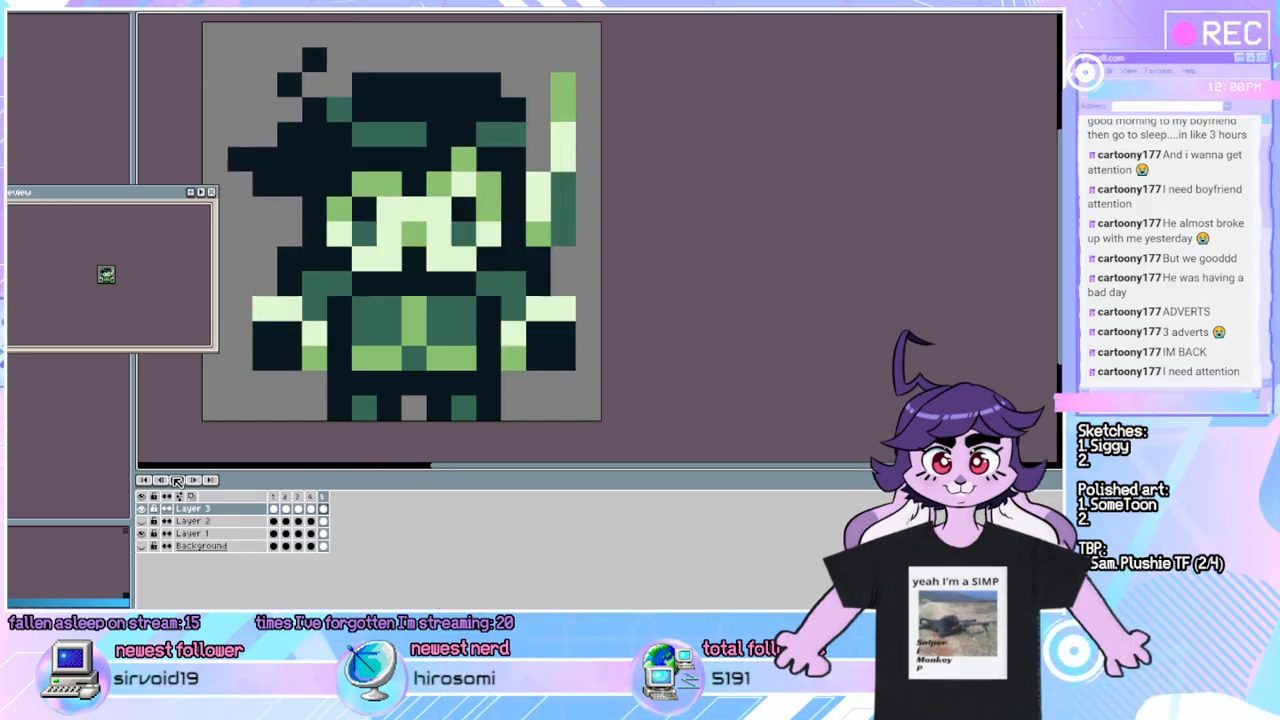
left_click(177, 481)
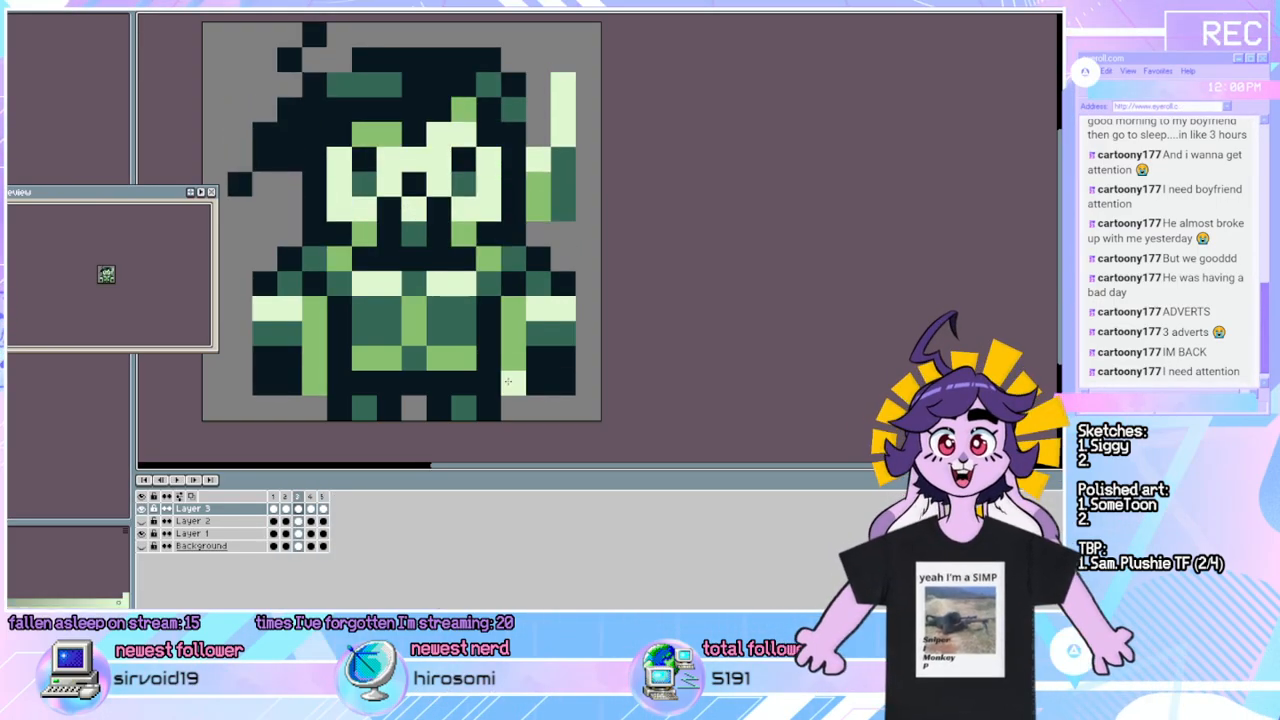
Try a second-darkest green mouth around one second-lightest pixel in frame 3, preview the animation, and undo the mouth edits.
left_click(178, 480)
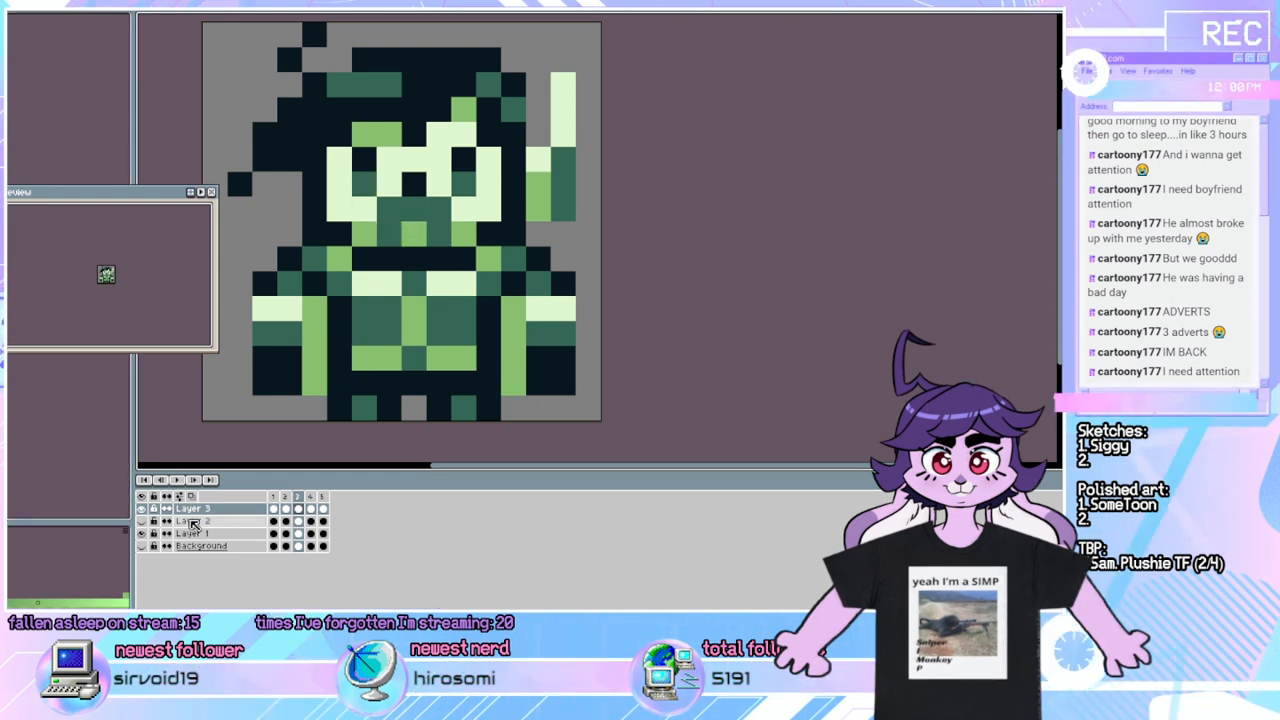
left_click(182, 482)
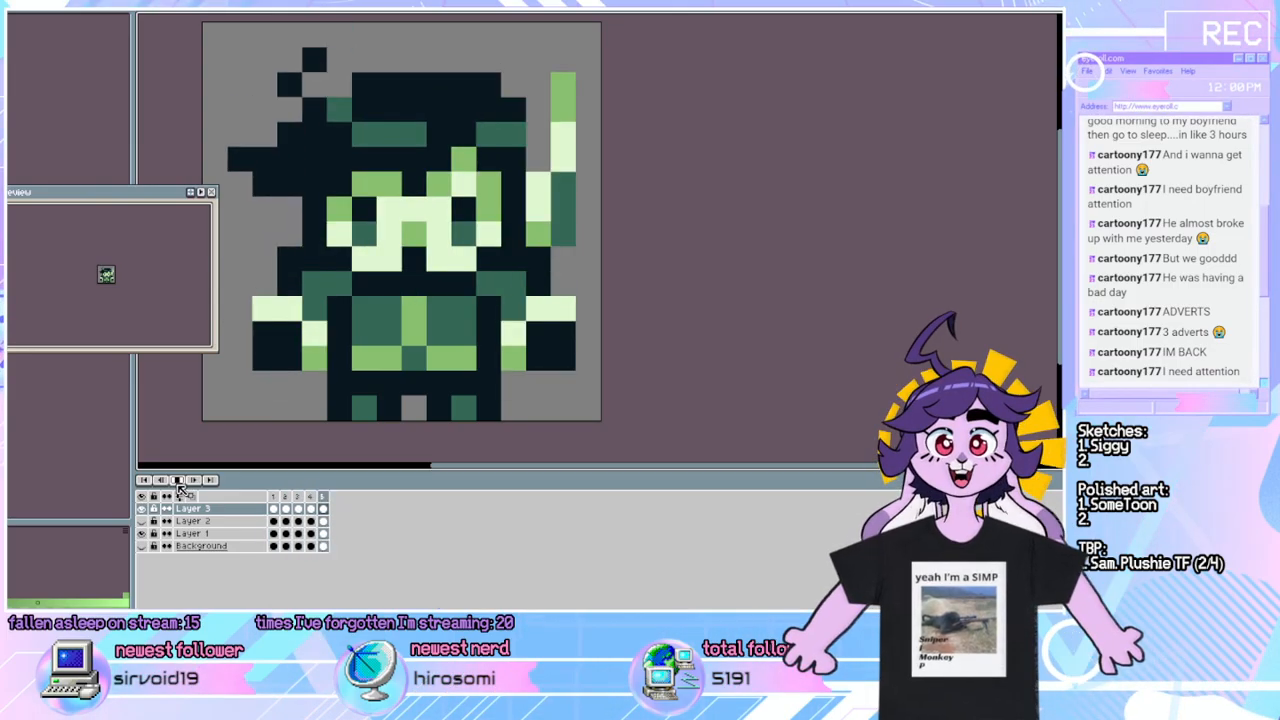
left_click(182, 484)
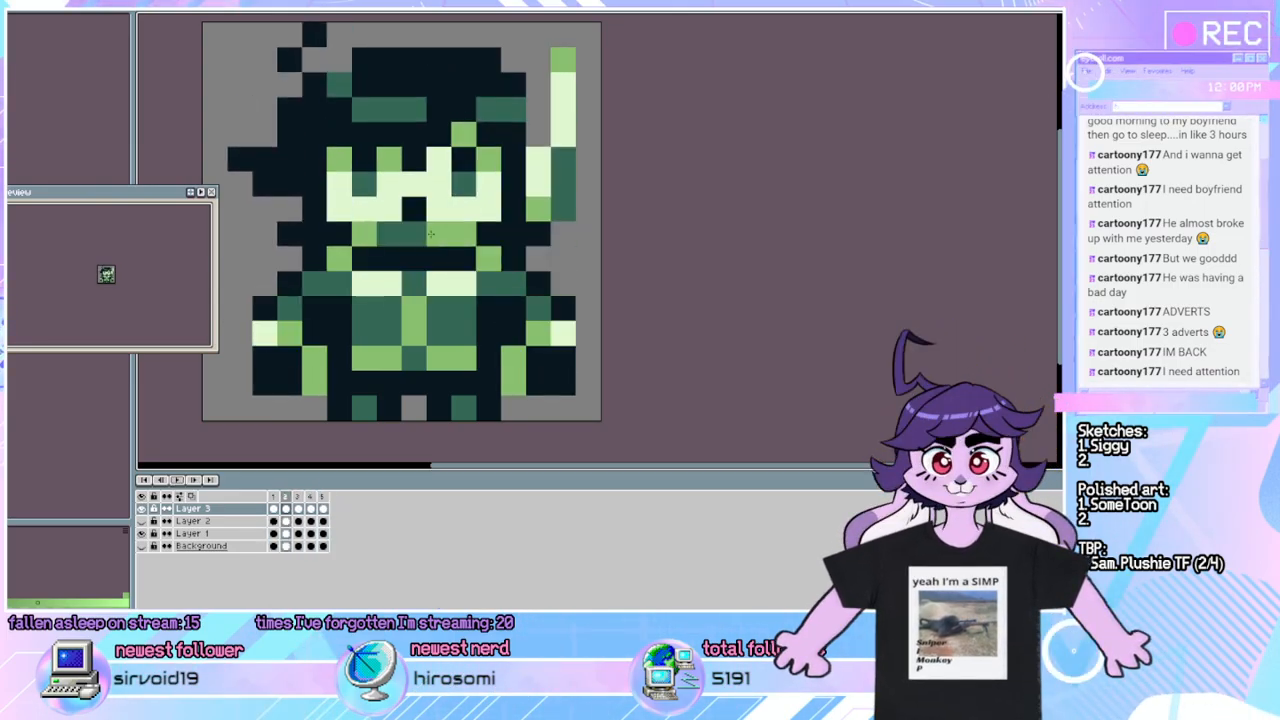
key("Right")
key("ctrl+z")
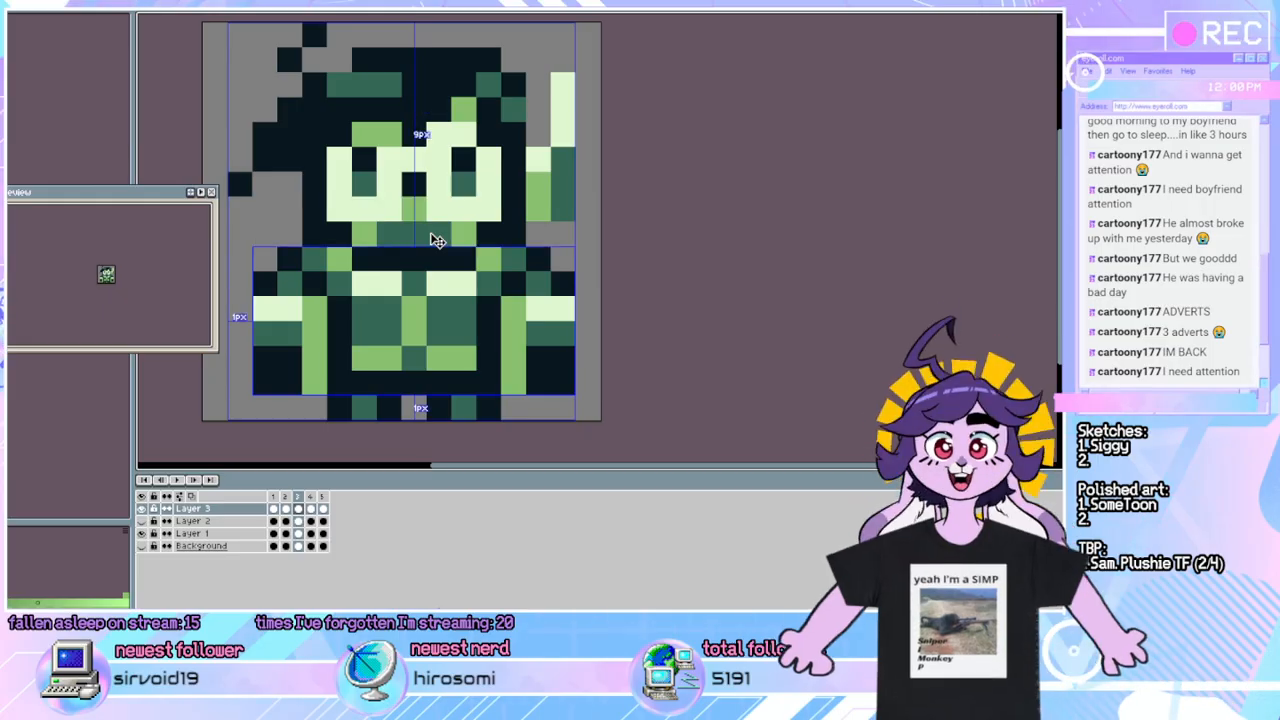
Rework the mouth in frame 3 as a second-darkest green arch around one second-lightest centre pixel, checking variants in playback.
left_click(176, 481)
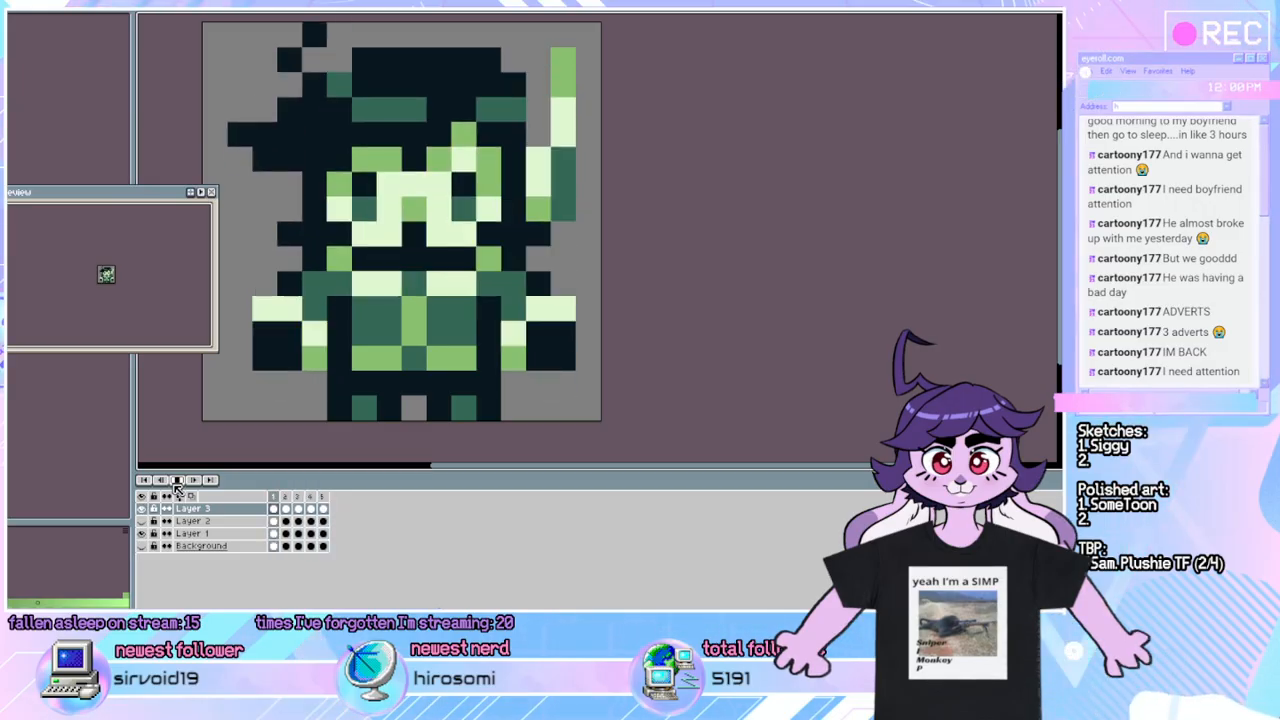
left_click(176, 481)
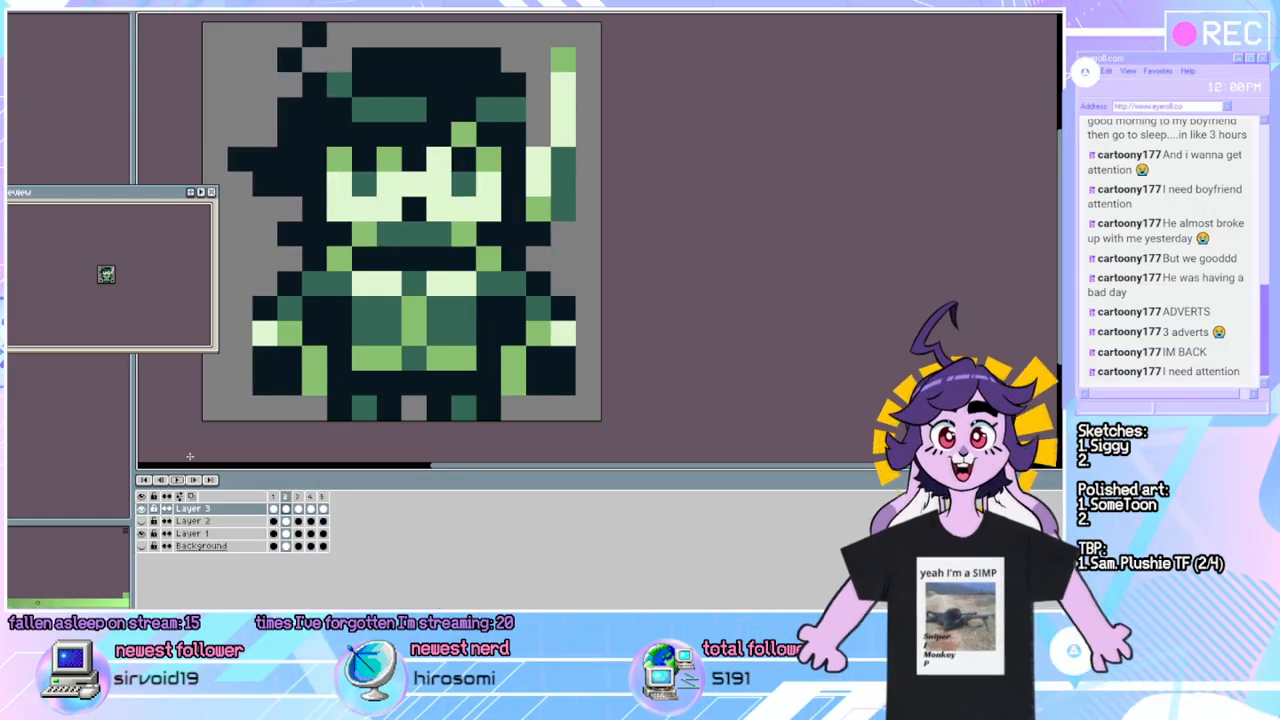
key("Right")
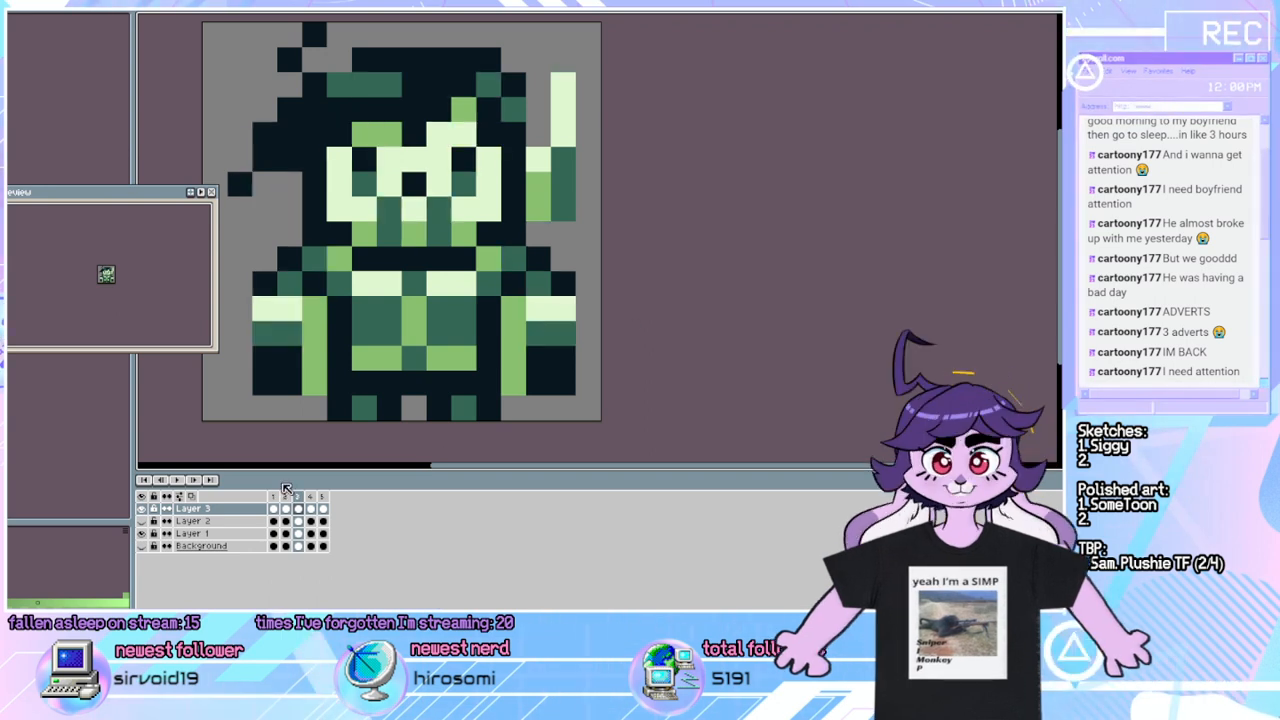
left_click(183, 481)
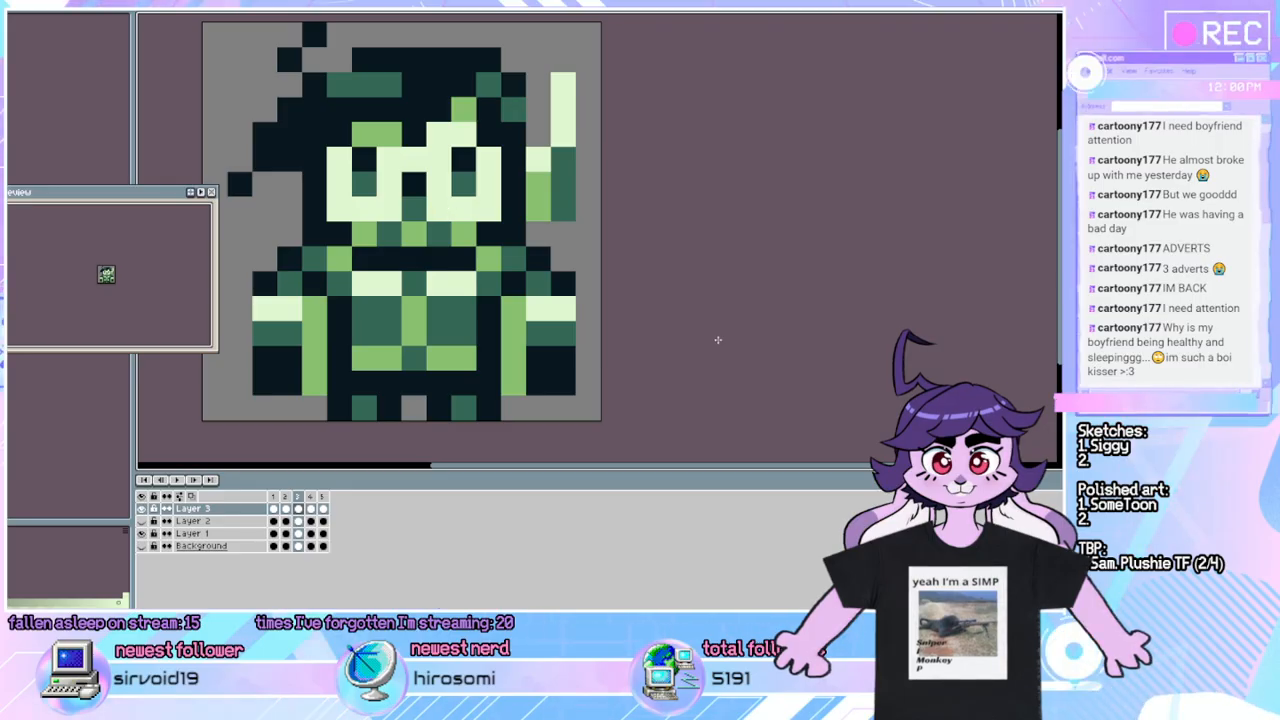
key("ctrl")
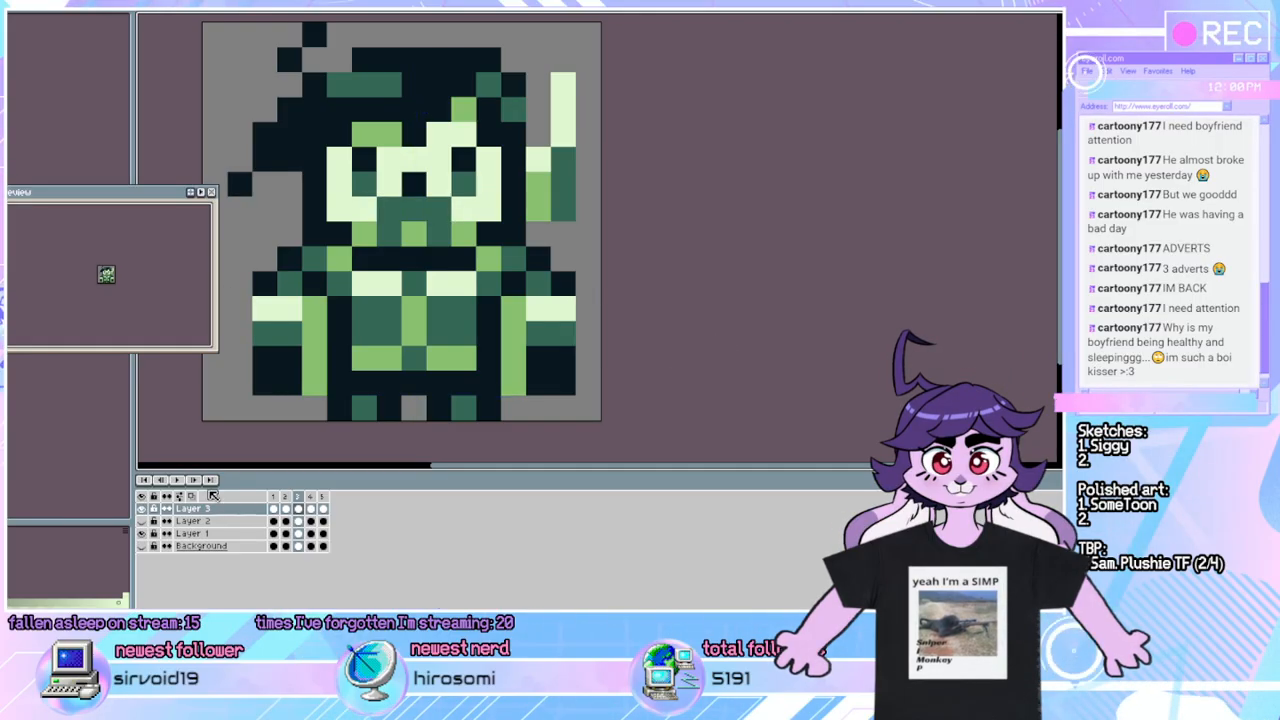
Play the animation repeatedly to compare hand and sleeve shading variants in frame 3.
left_click(179, 481)
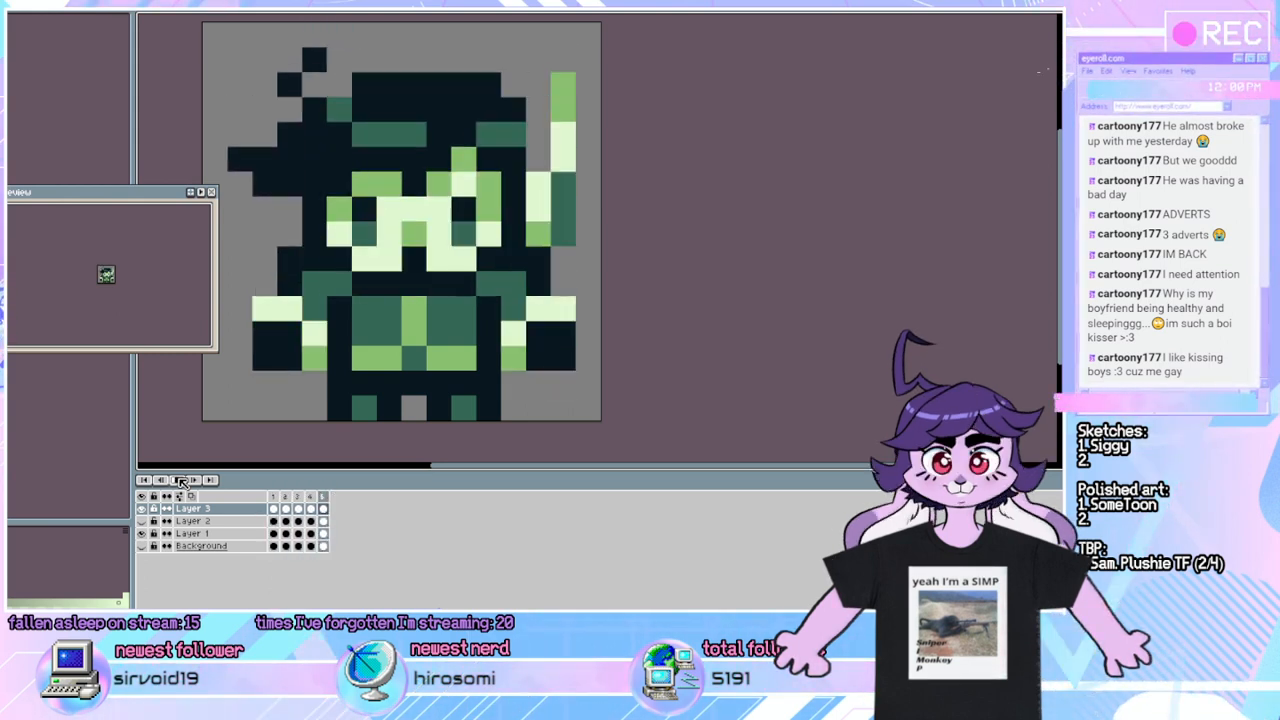
left_click(181, 481)
left_click(181, 481)
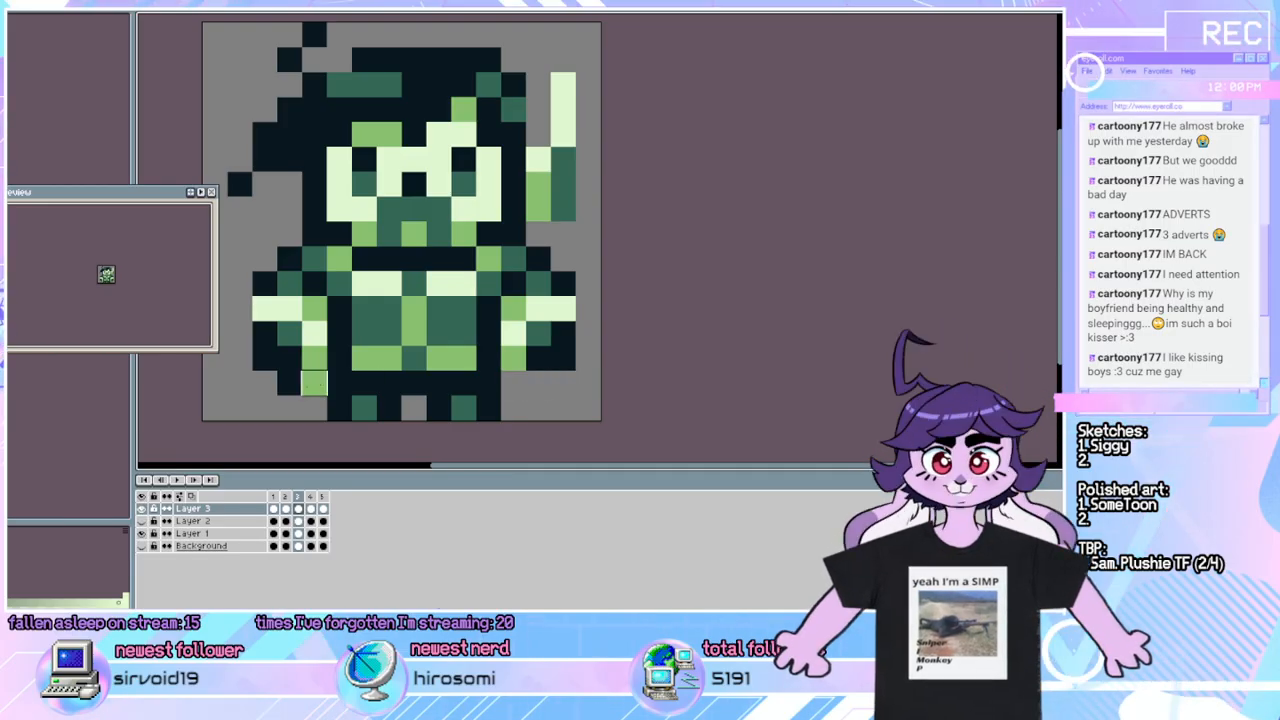
left_click(178, 482)
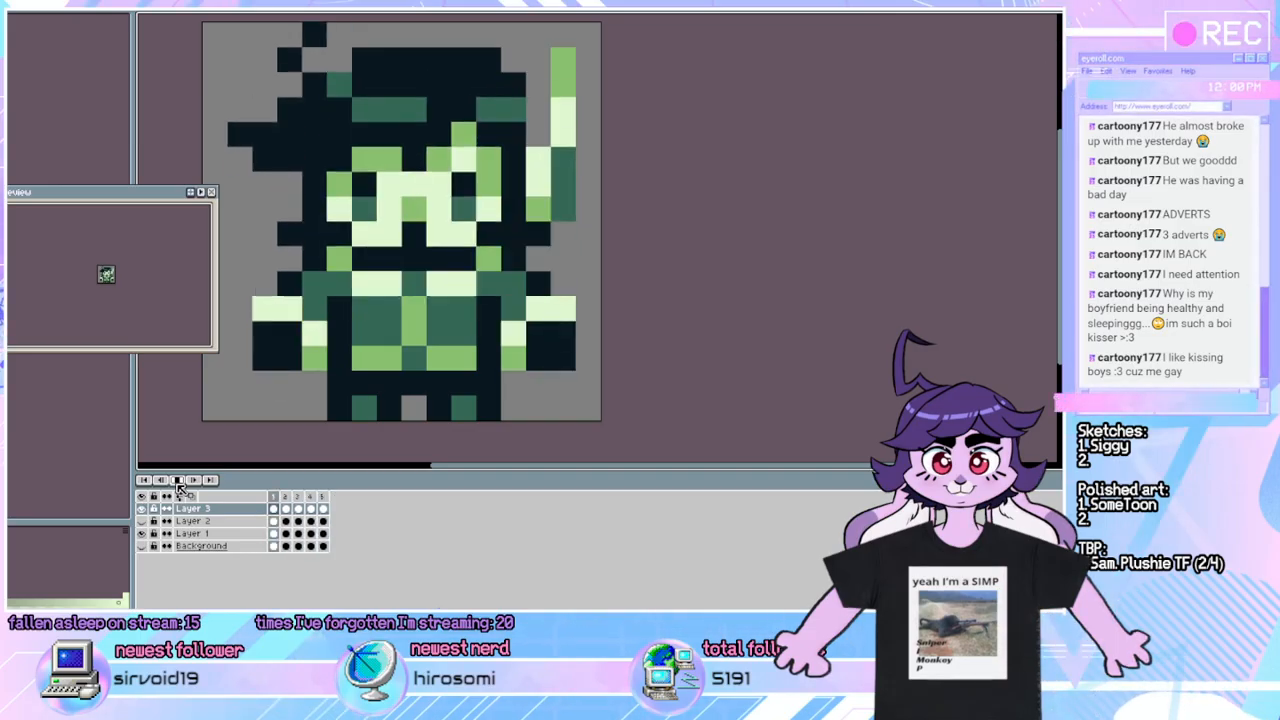
left_click(178, 482)
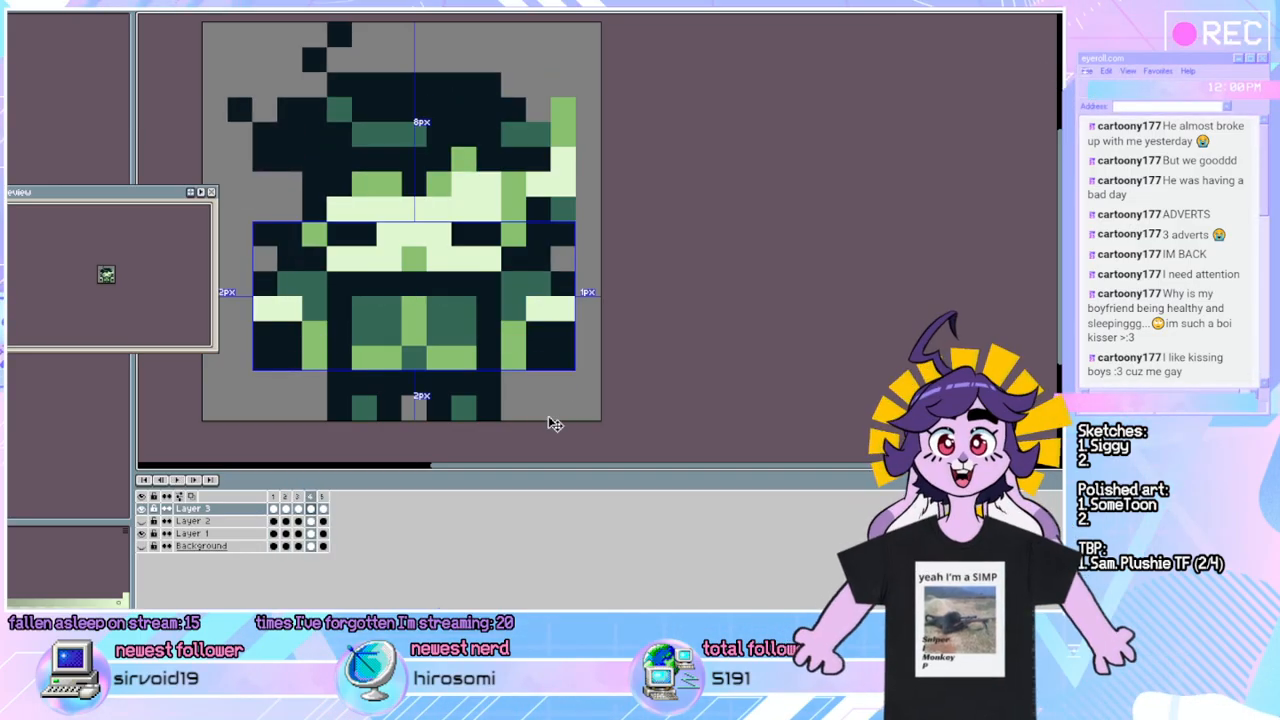
key("Left")
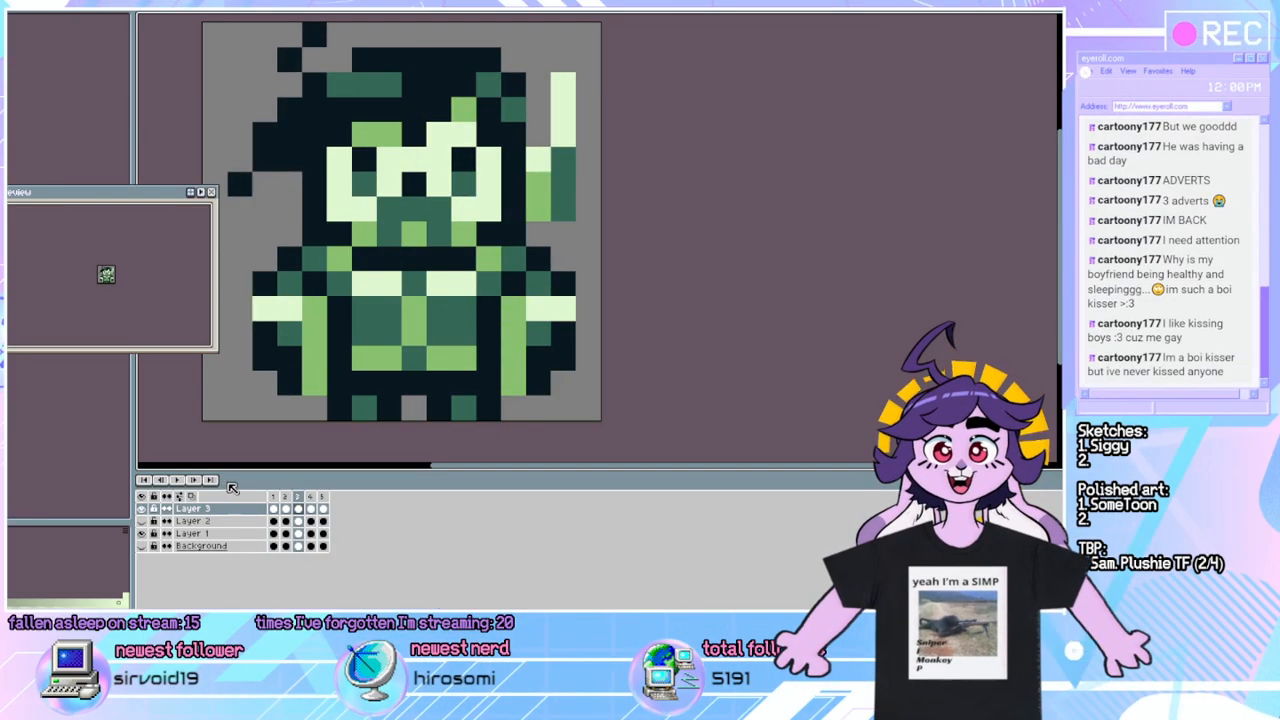
left_click(178, 482)
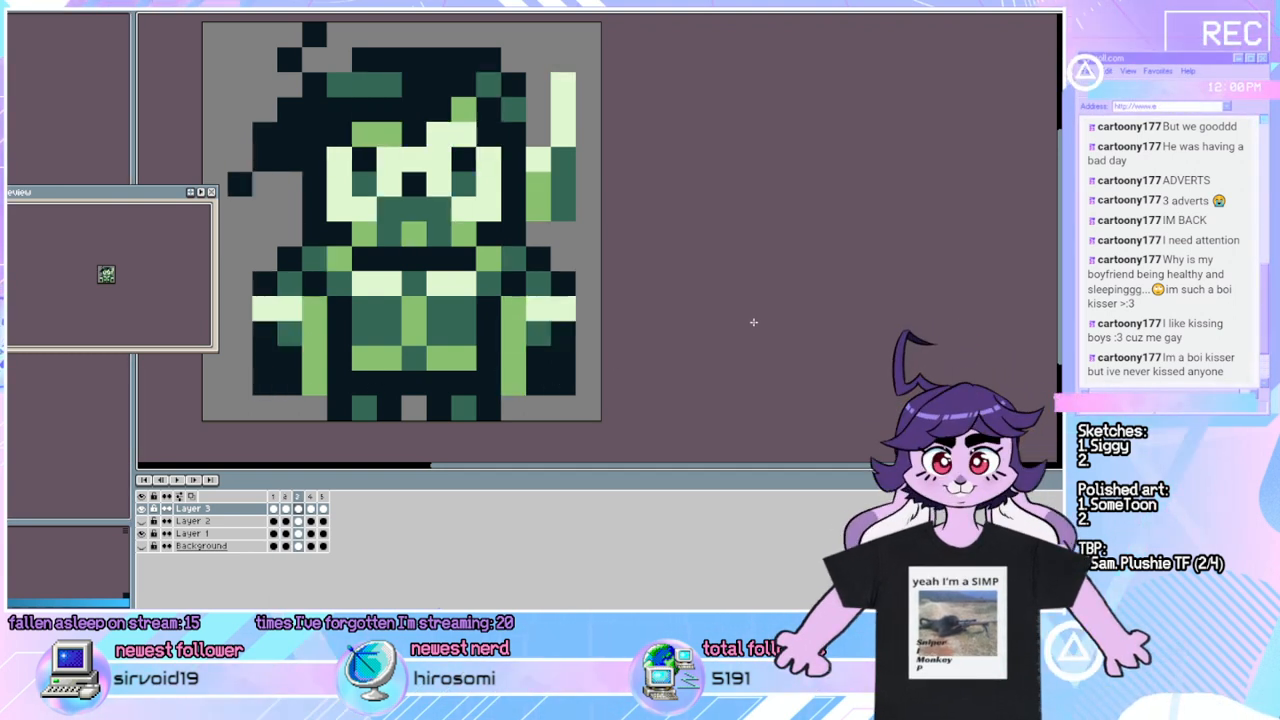
Flip between frame 3 and its neighbouring frames to compare the arm and hand positions.
key("Left")
key("Right")
key("Left")
key("Right")
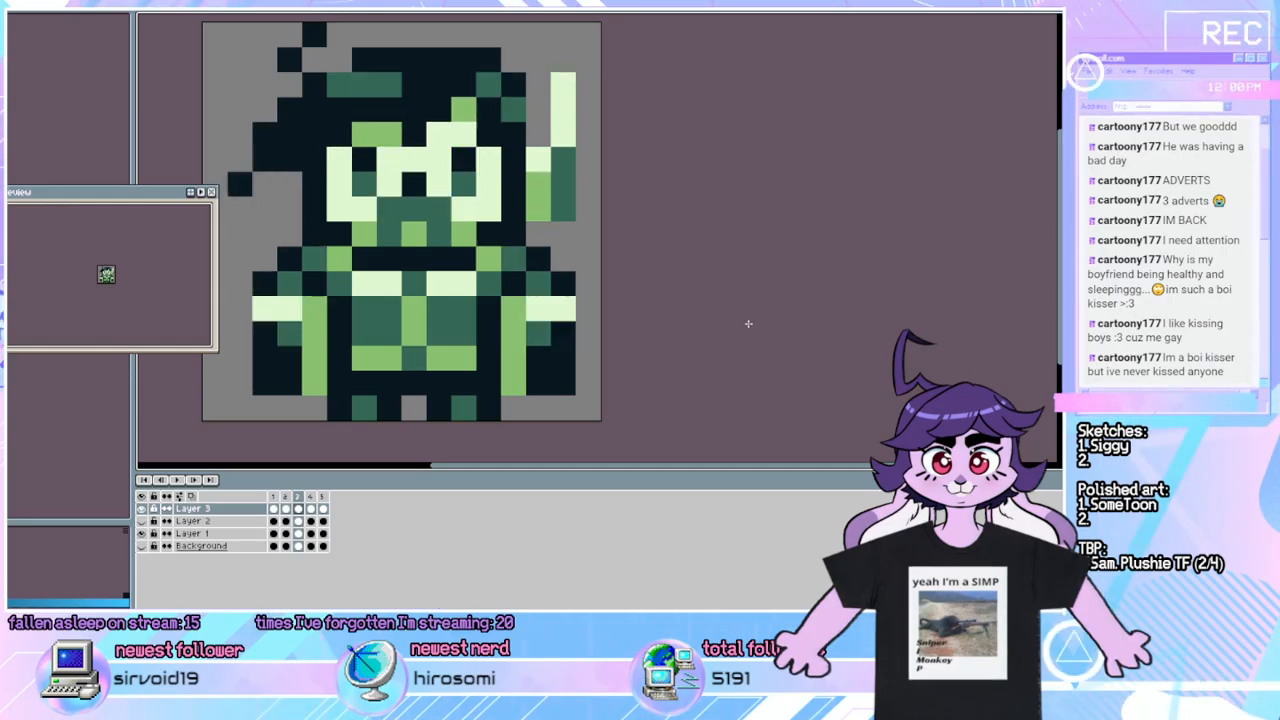
key("Right")
key("Left")
key("Left")
key("Right")
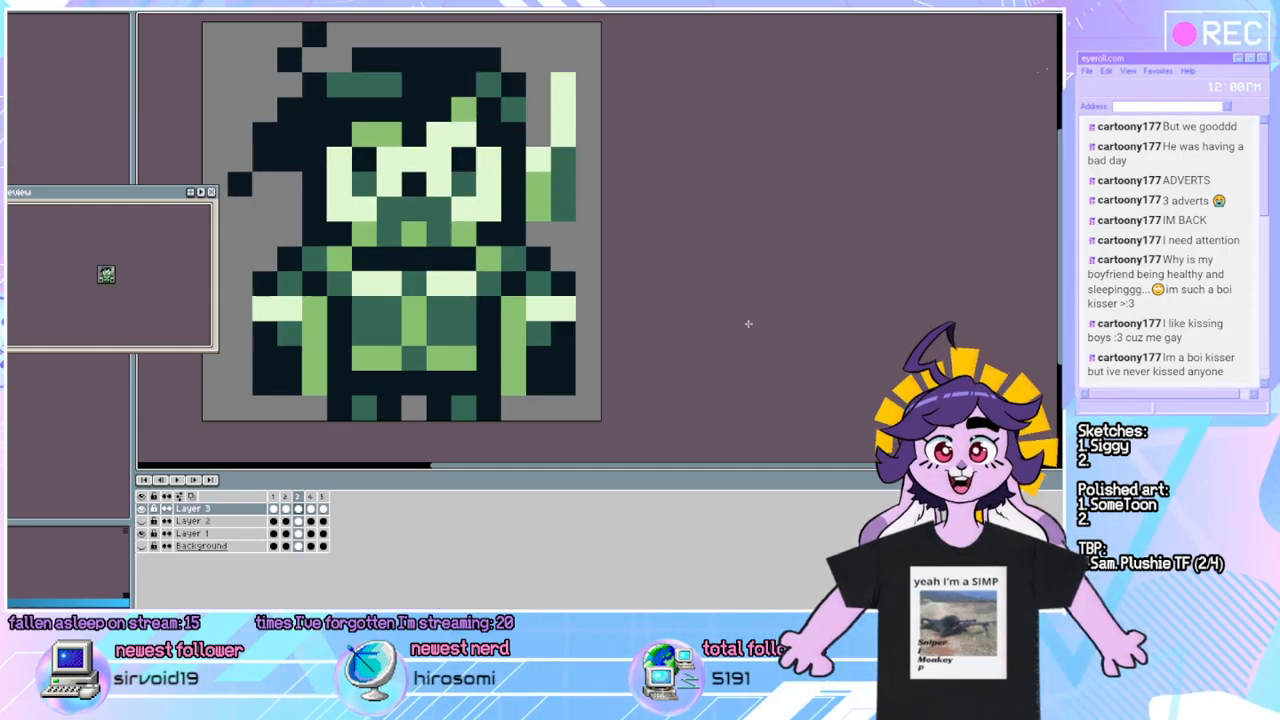
key("Left")
key("Right")
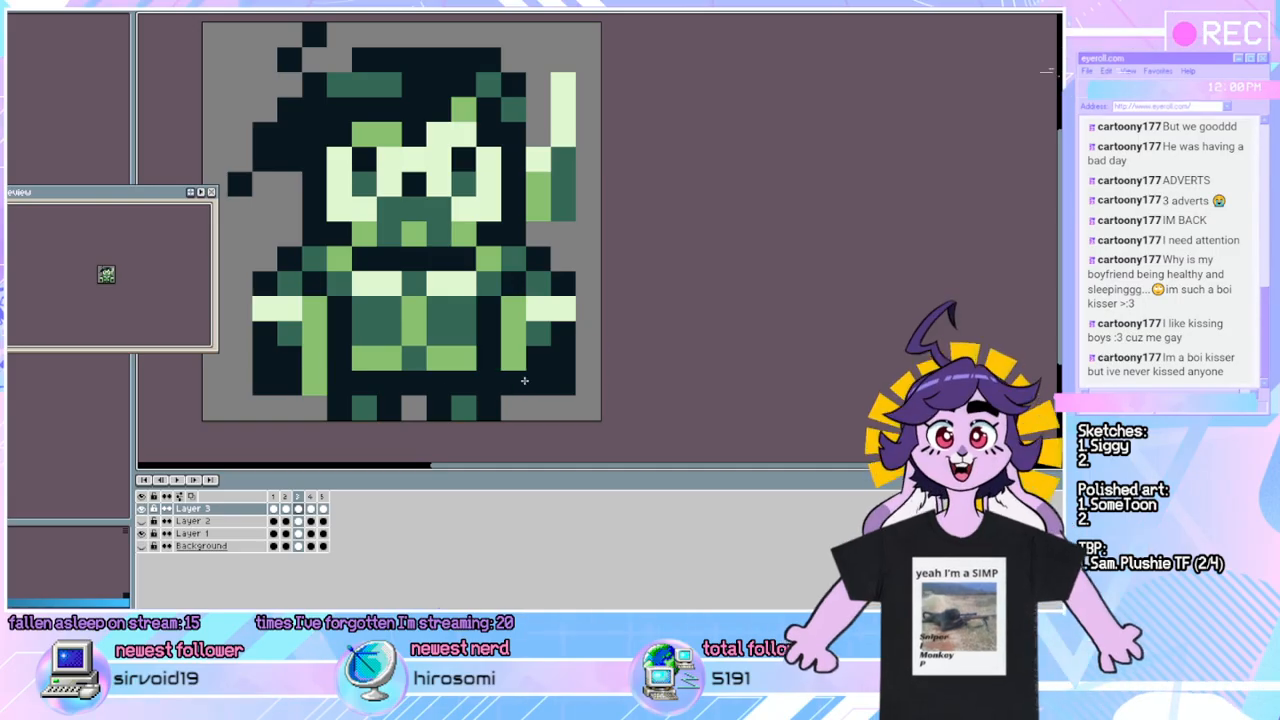
Erase the bottom pixel row of both hands in frame 3 and play the animation.
left_click_drag(265, 383, 314, 383)
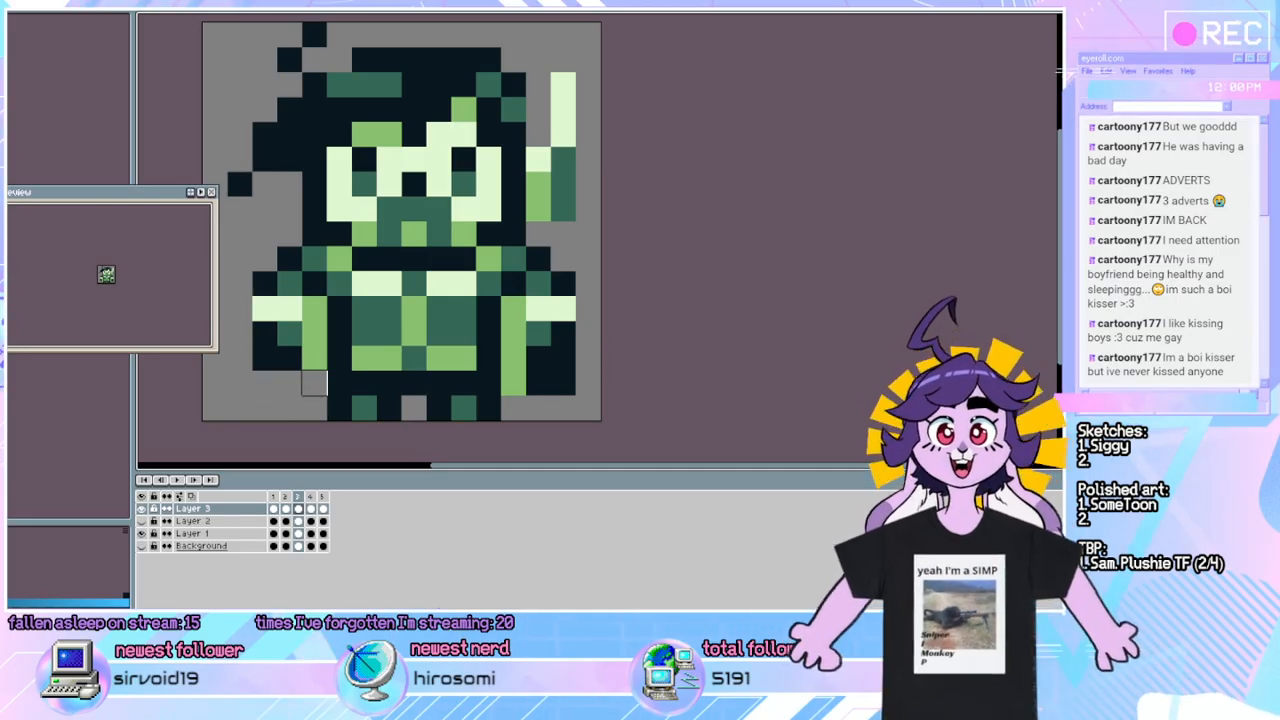
left_click_drag(514, 383, 588, 383)
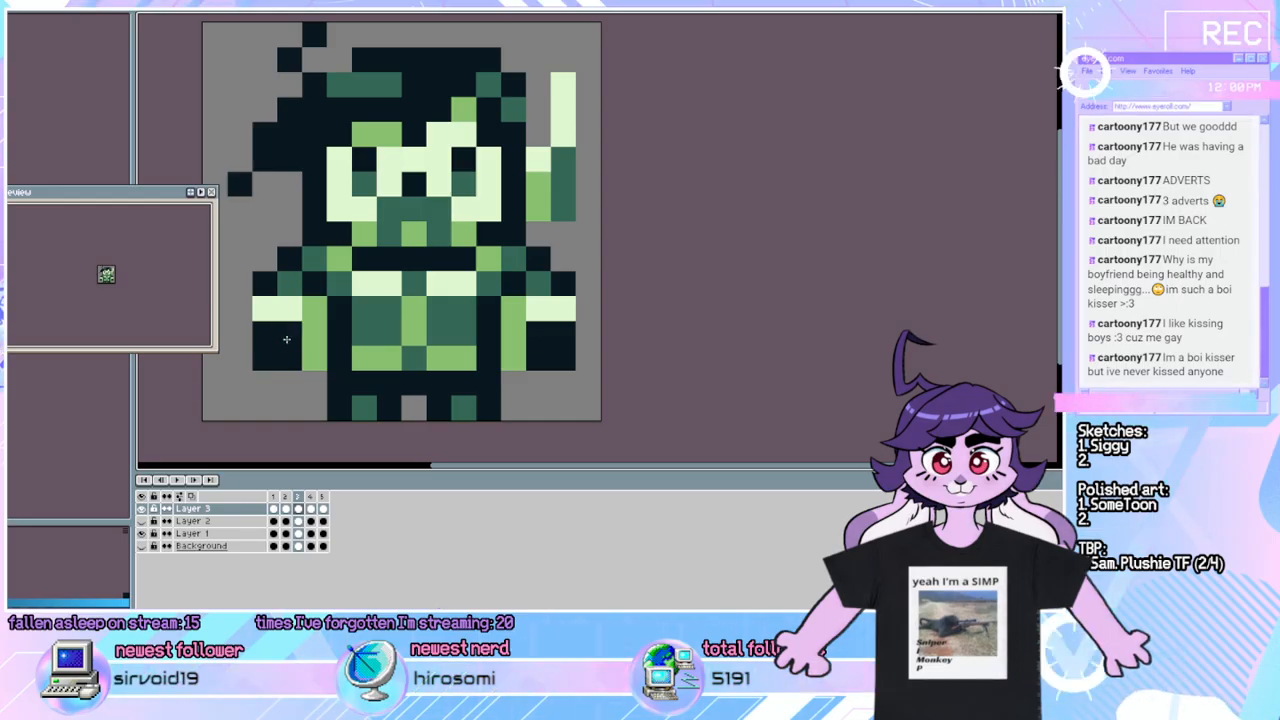
left_click(176, 481)
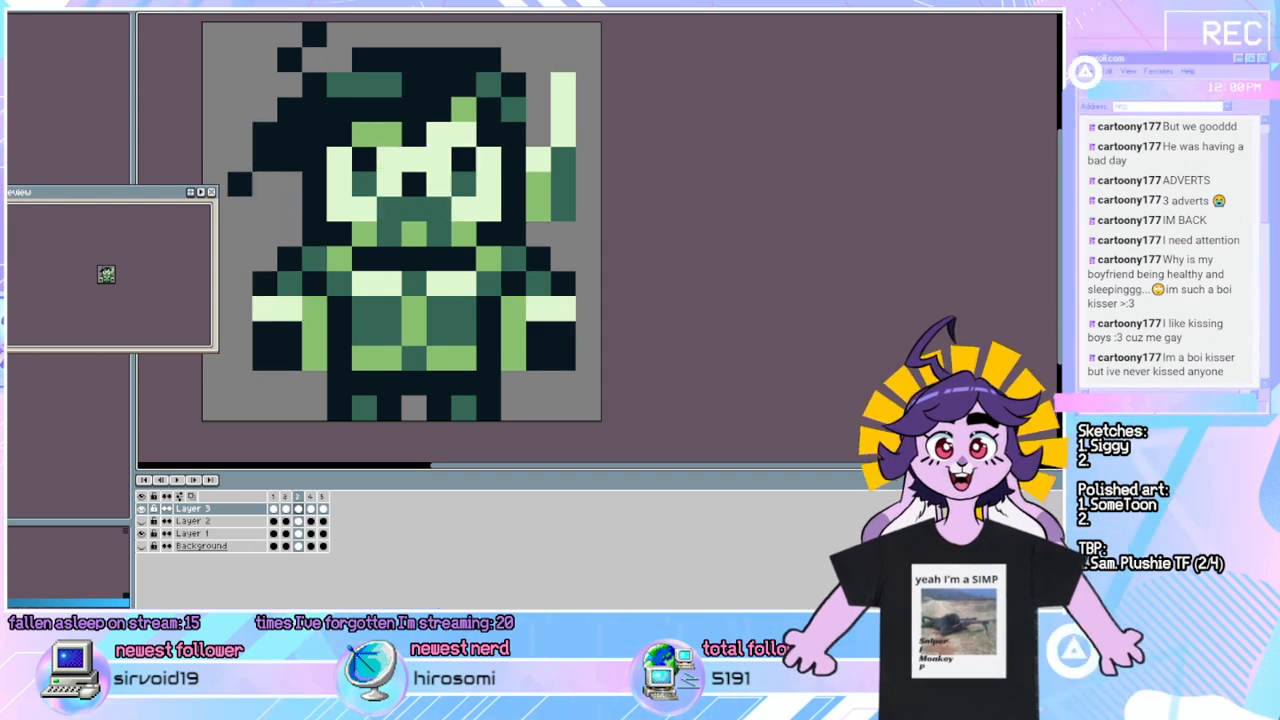
Select each arm with its hand in frame 3 and move both down by one pixel.
key("shift+q")
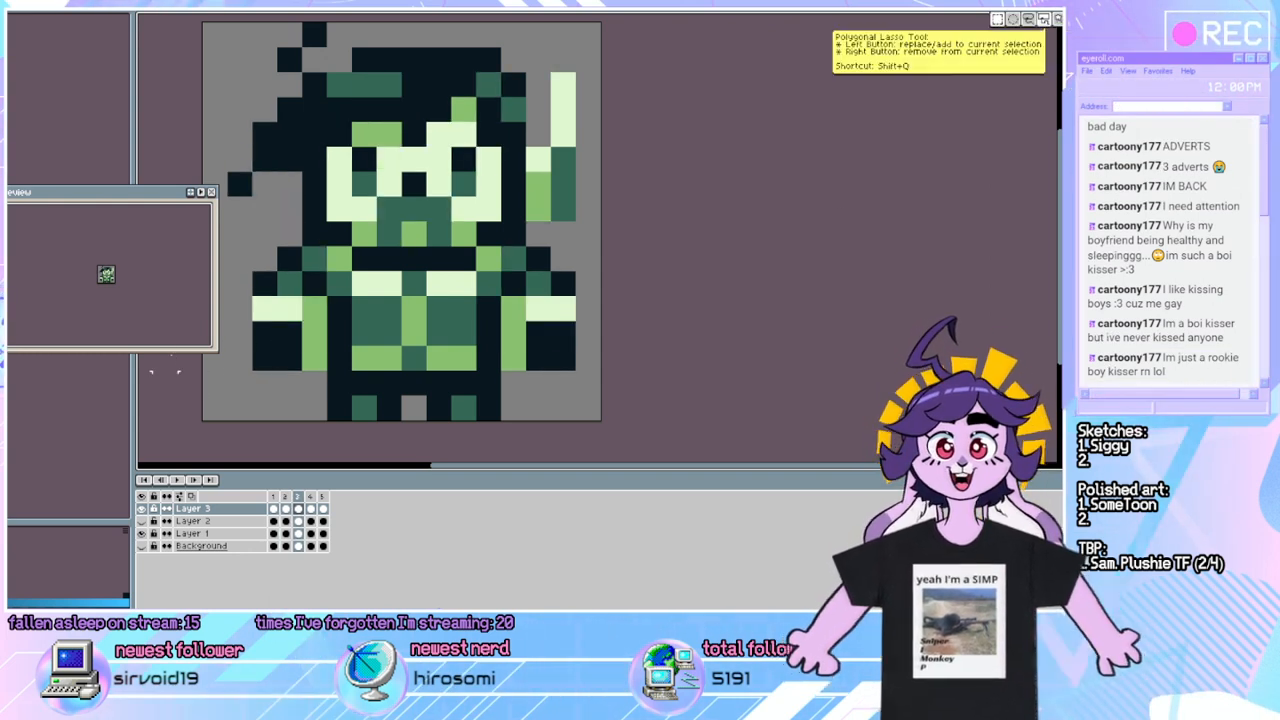
left_click_drag(240, 284, 315, 384)
left_click_drag(289, 333, 289, 358)
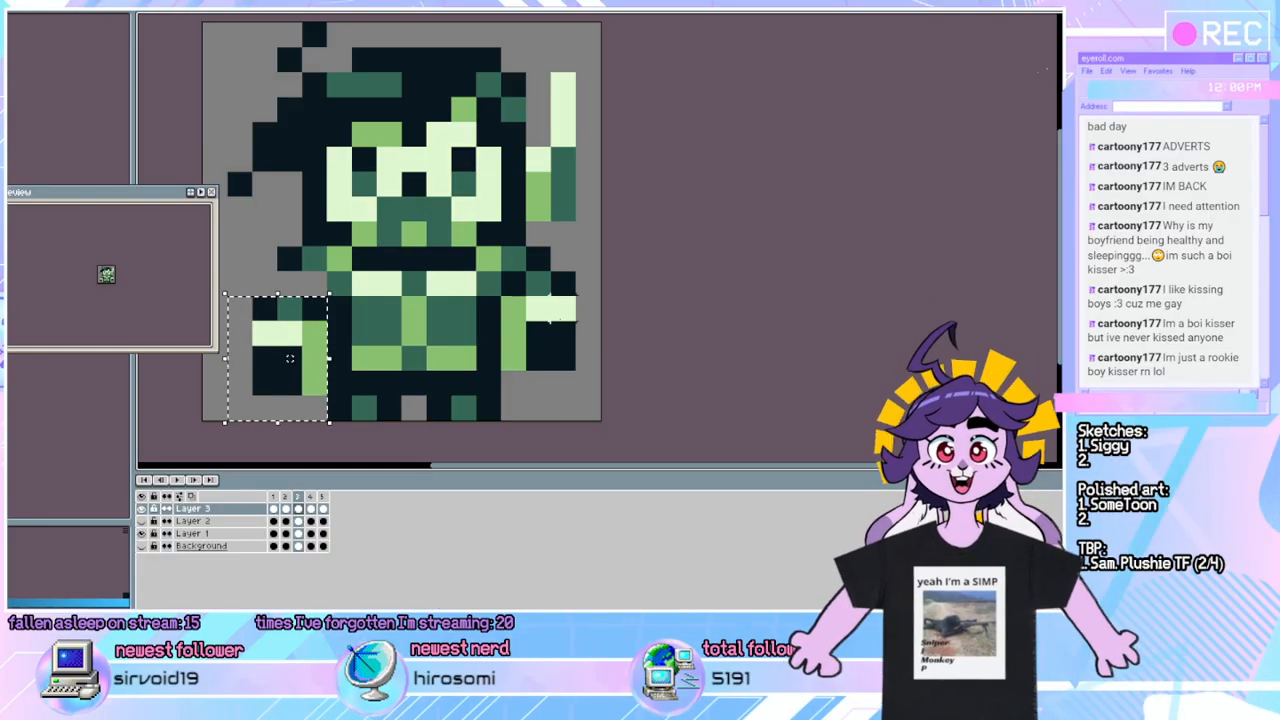
left_click_drag(590, 384, 513, 284)
key("Down")
left_click(638, 234)
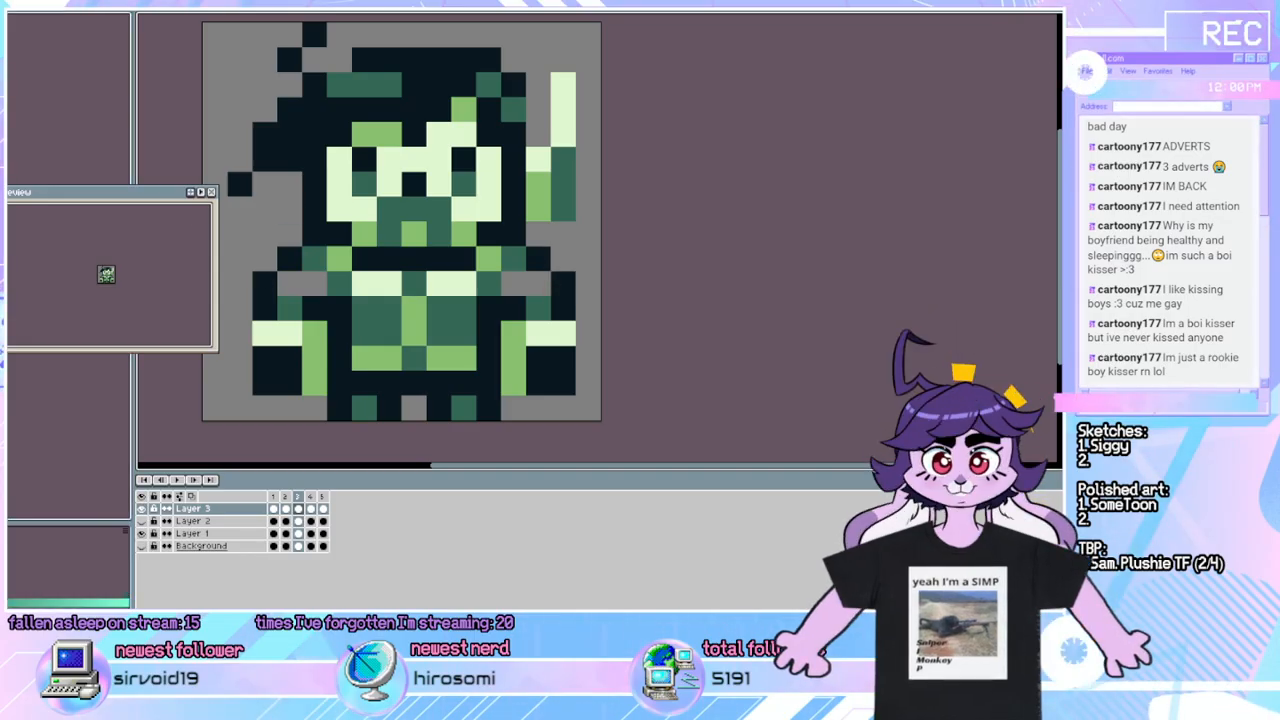
Fill the gaps between the shoulders and lowered arms in frame 3 with second-darkest green and preview the animation.
left_click(289, 283)
left_click(314, 283)
left_click(513, 283)
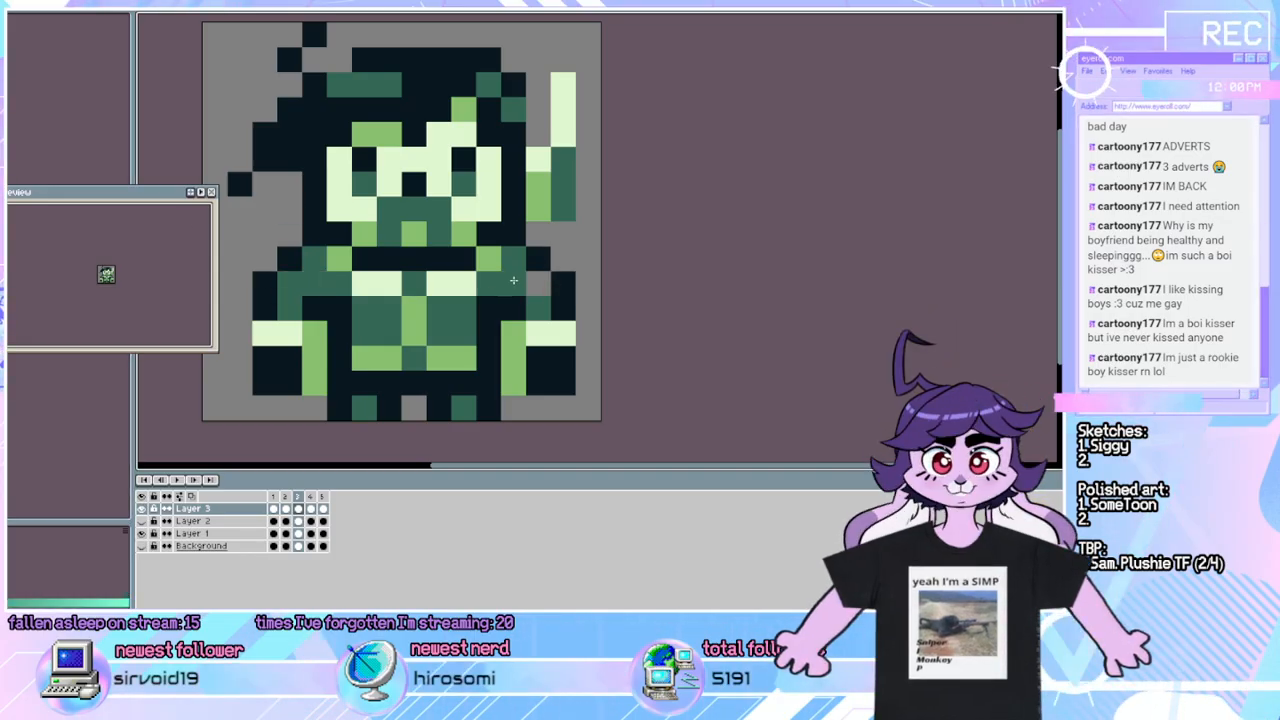
left_click(539, 283)
left_click(184, 481)
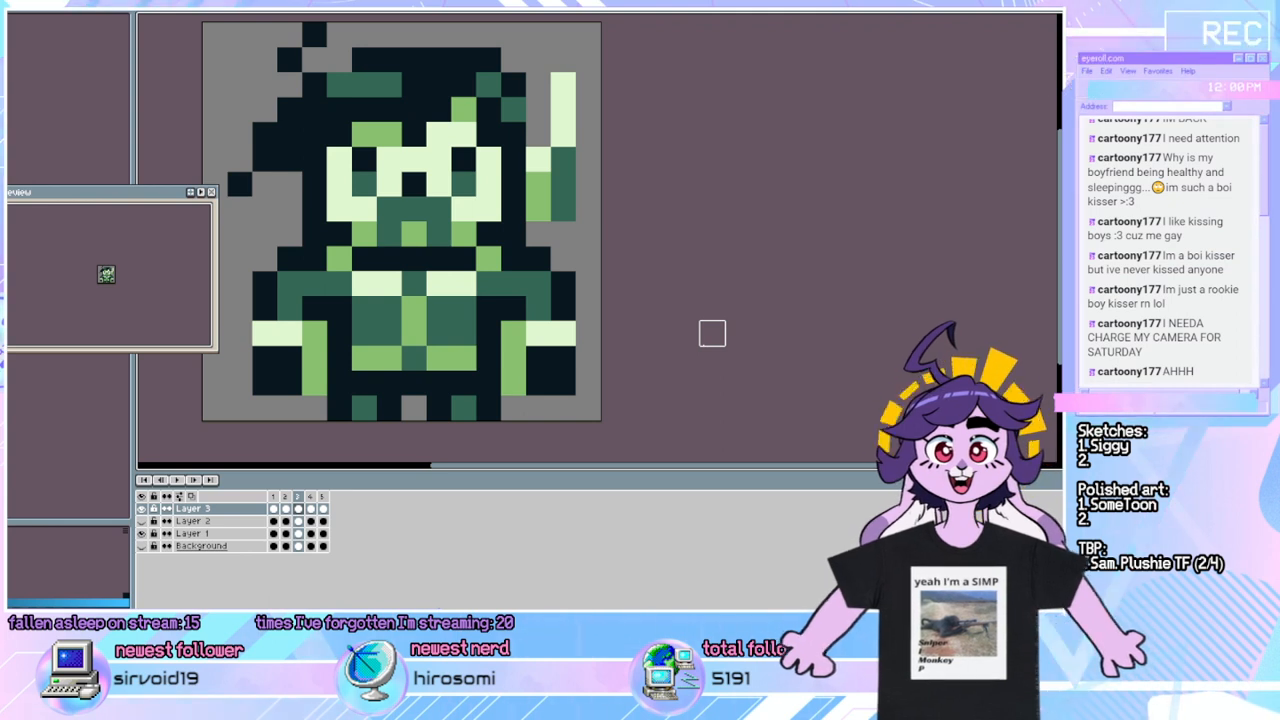
Step through all five frames and play the animation to check the movement of the lowered arms.
key("Left")
key("Right")
key("Left")
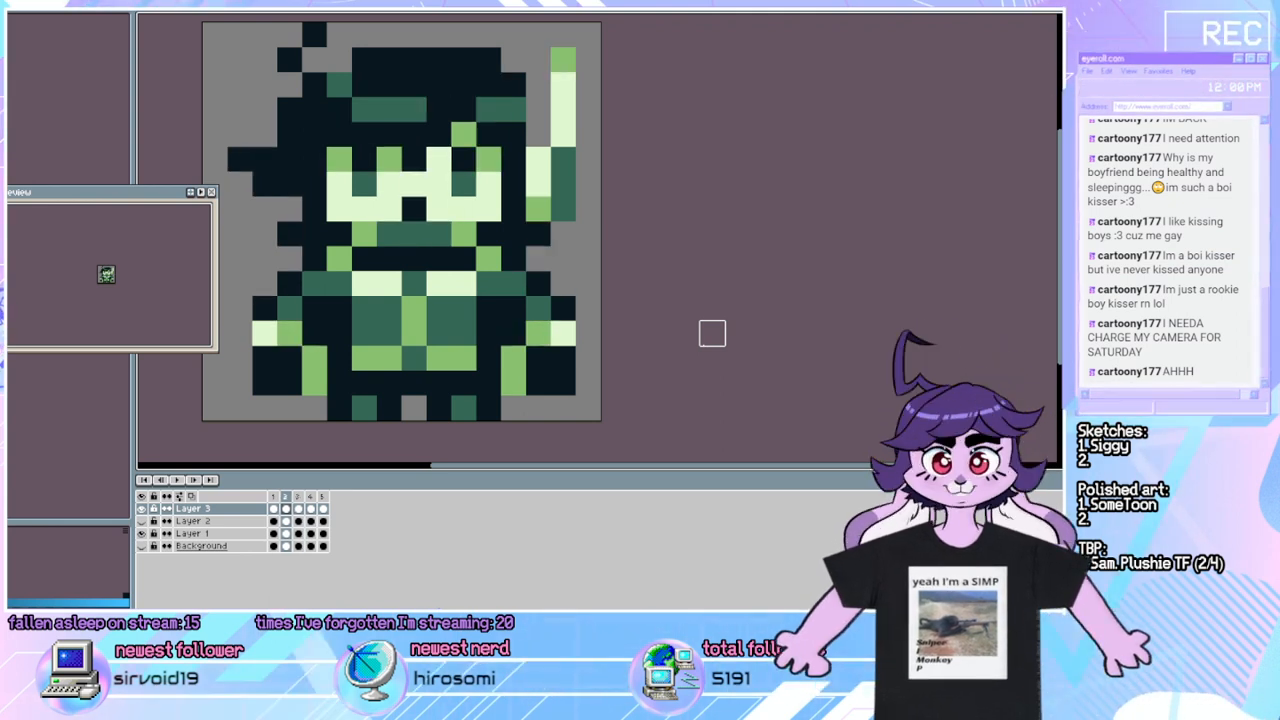
key("Right")
key("Left")
key("Right")
key("Right")
key("Right")
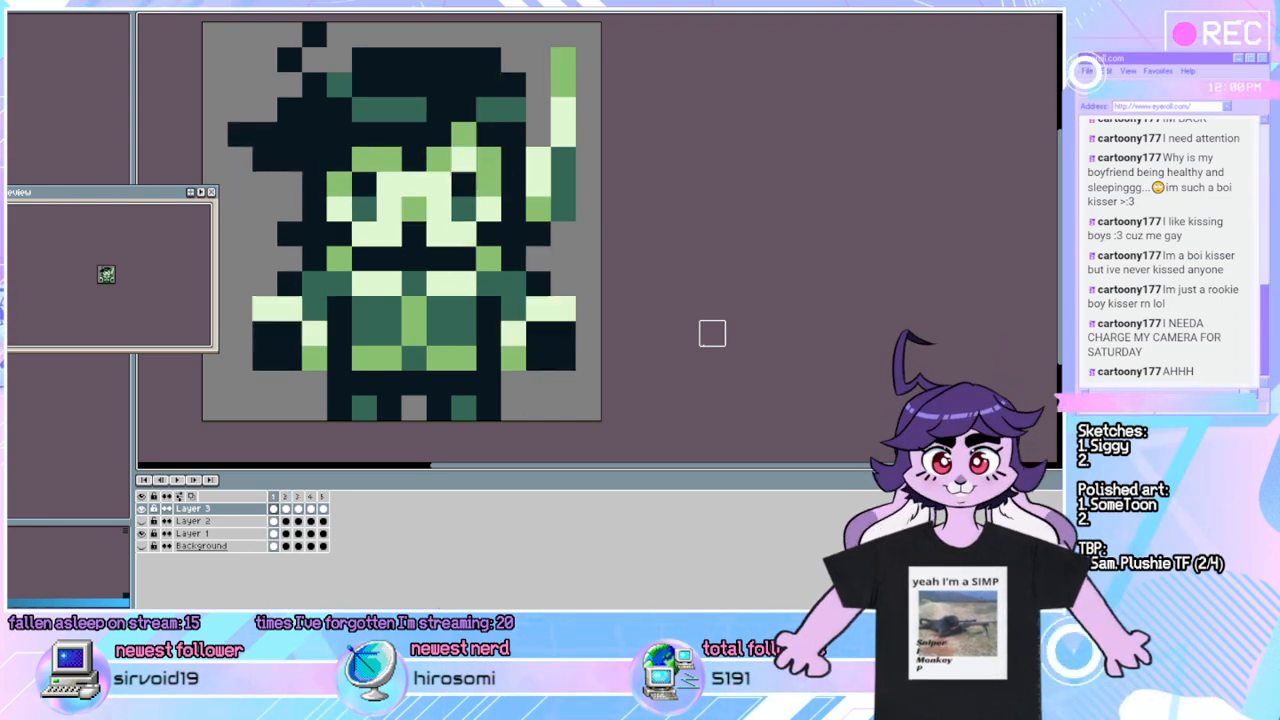
key("Right")
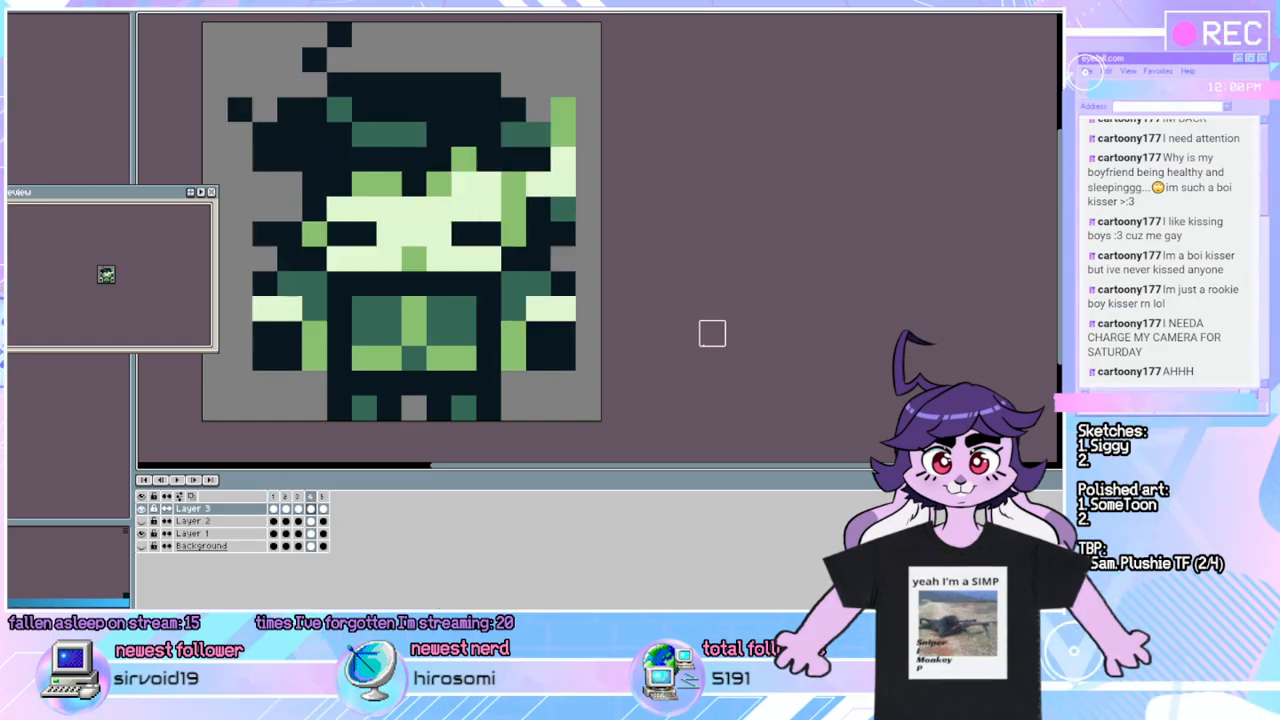
key("Right")
key("Left")
key("Right")
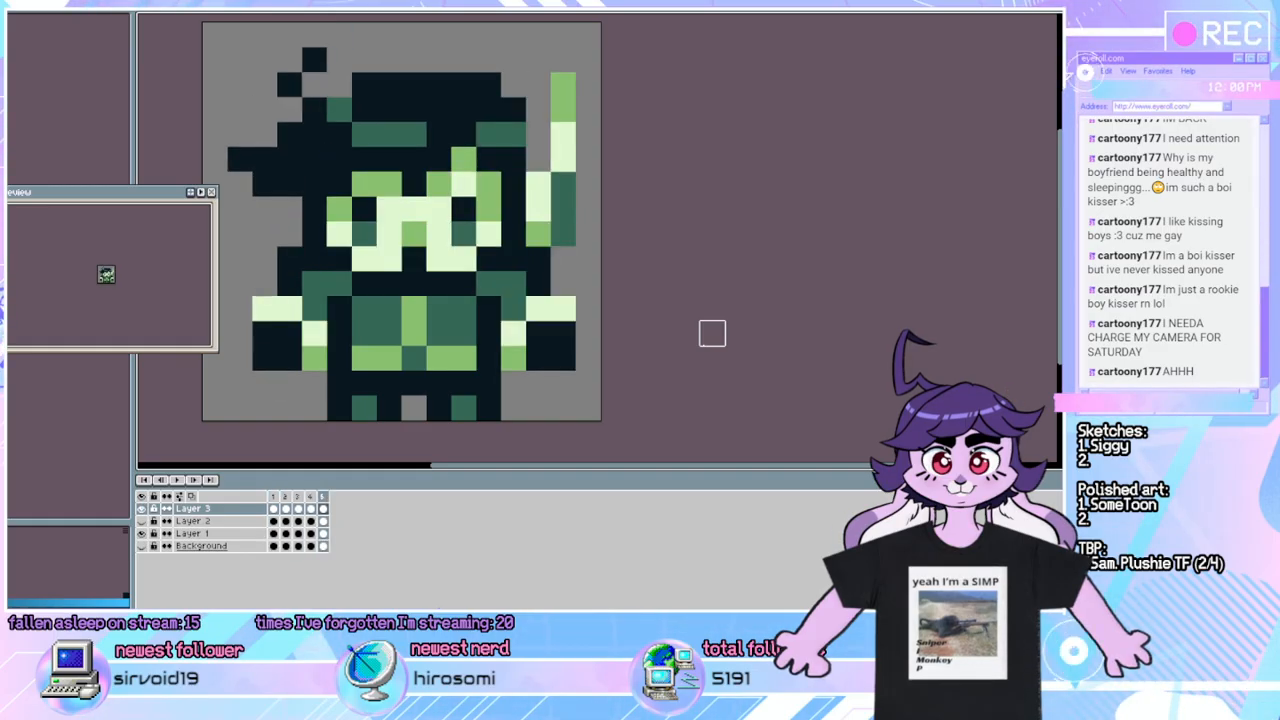
key("Right")
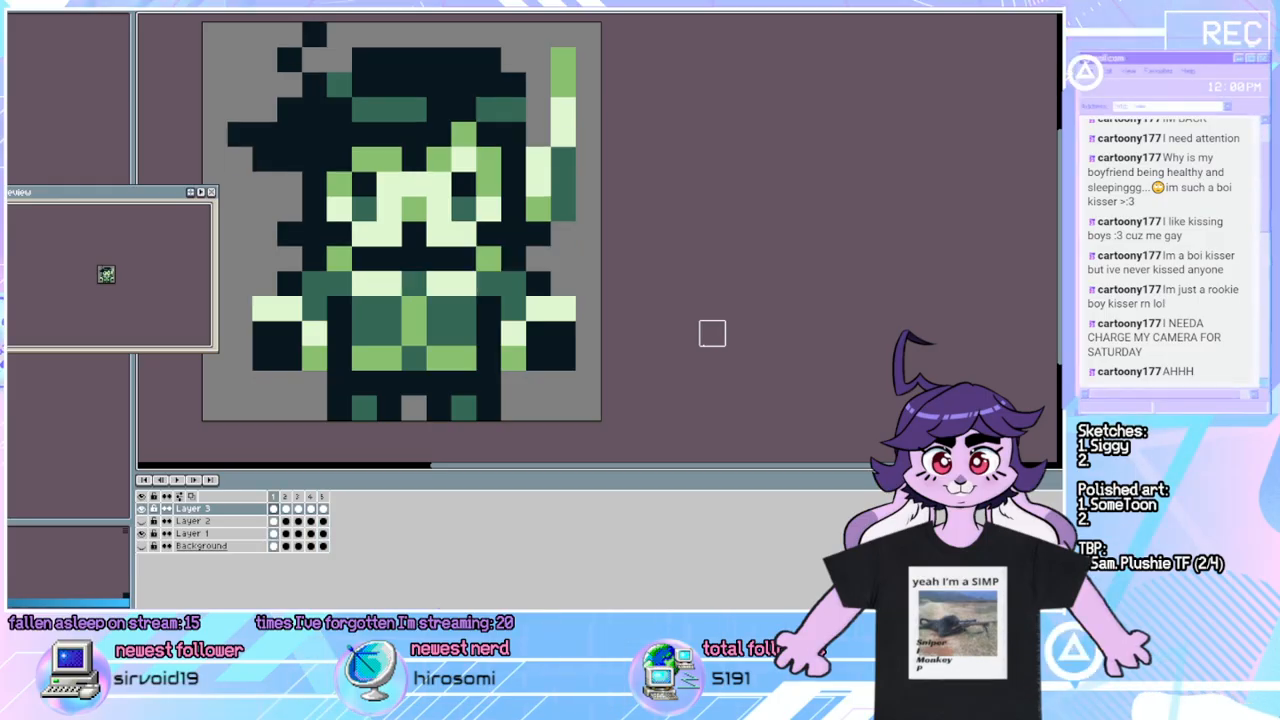
key("Right")
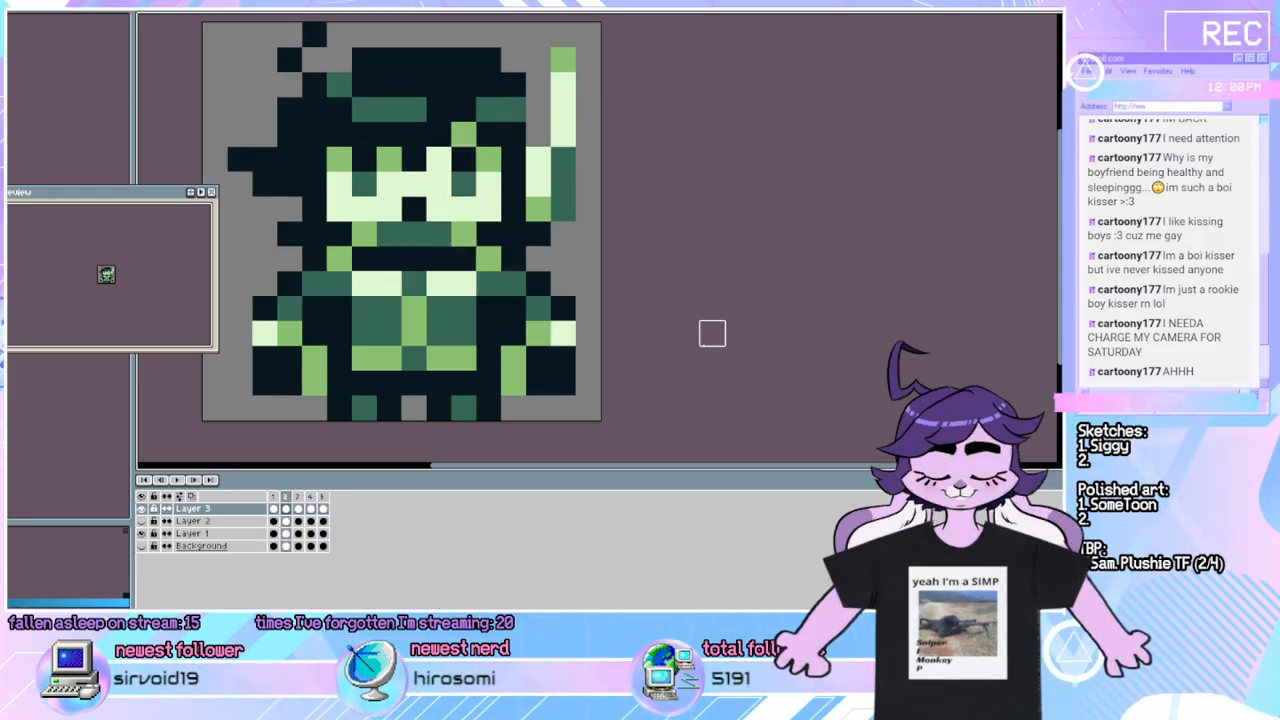
key("Right")
key("Right")
key("Right")
key("Left")
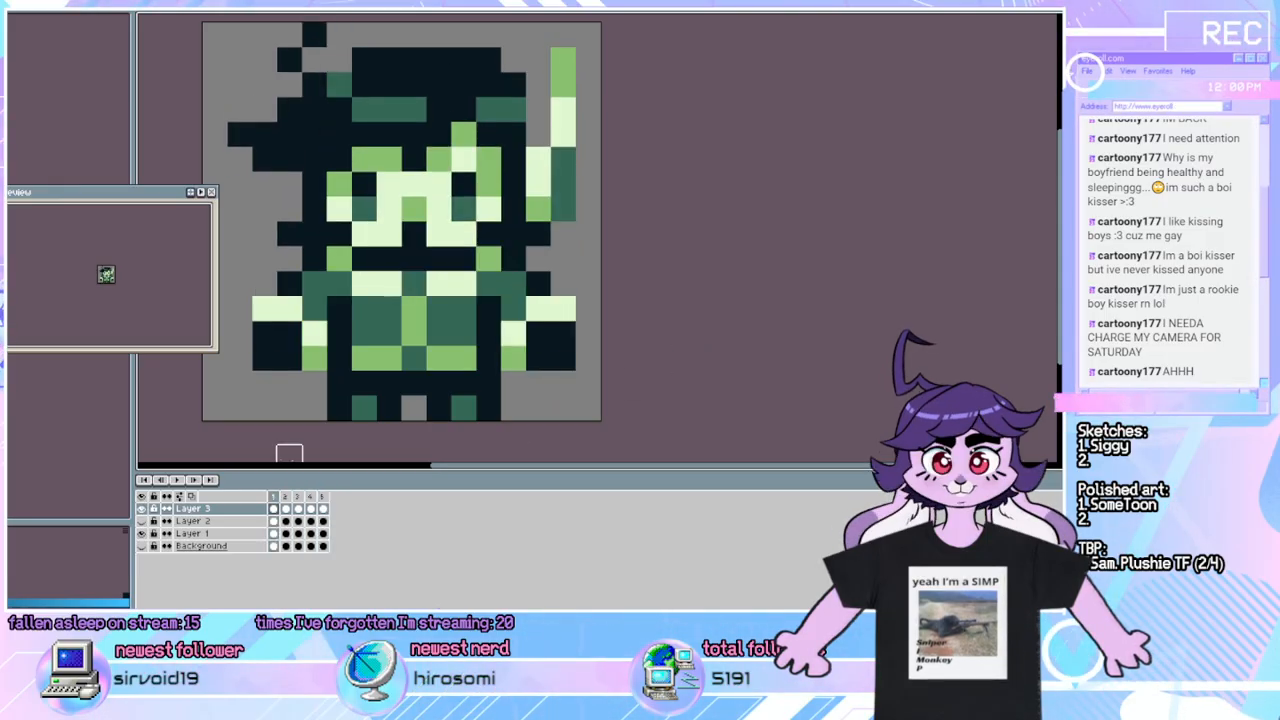
key("Right")
key("Left")
left_click(185, 482)
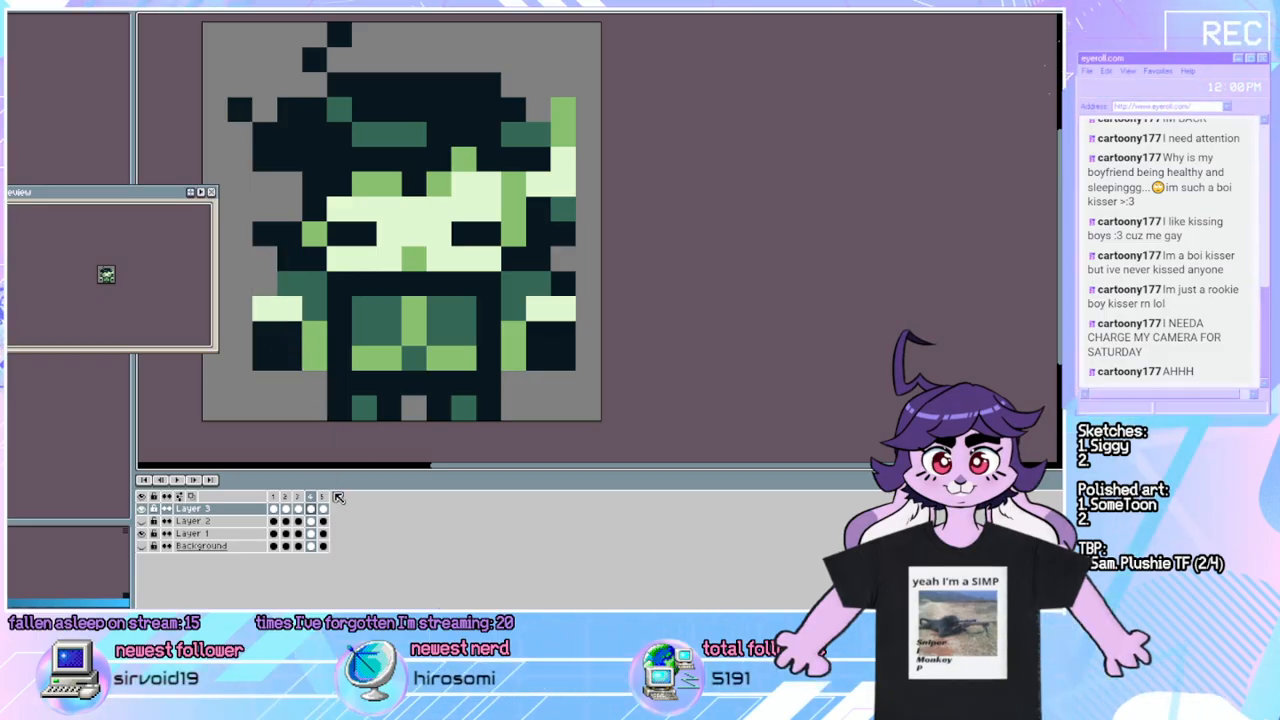
Narrow both shoulders in frame 4 on Layer 3 by erasing the outermost pixel and making the next one darkest green.
left_click(311, 534)
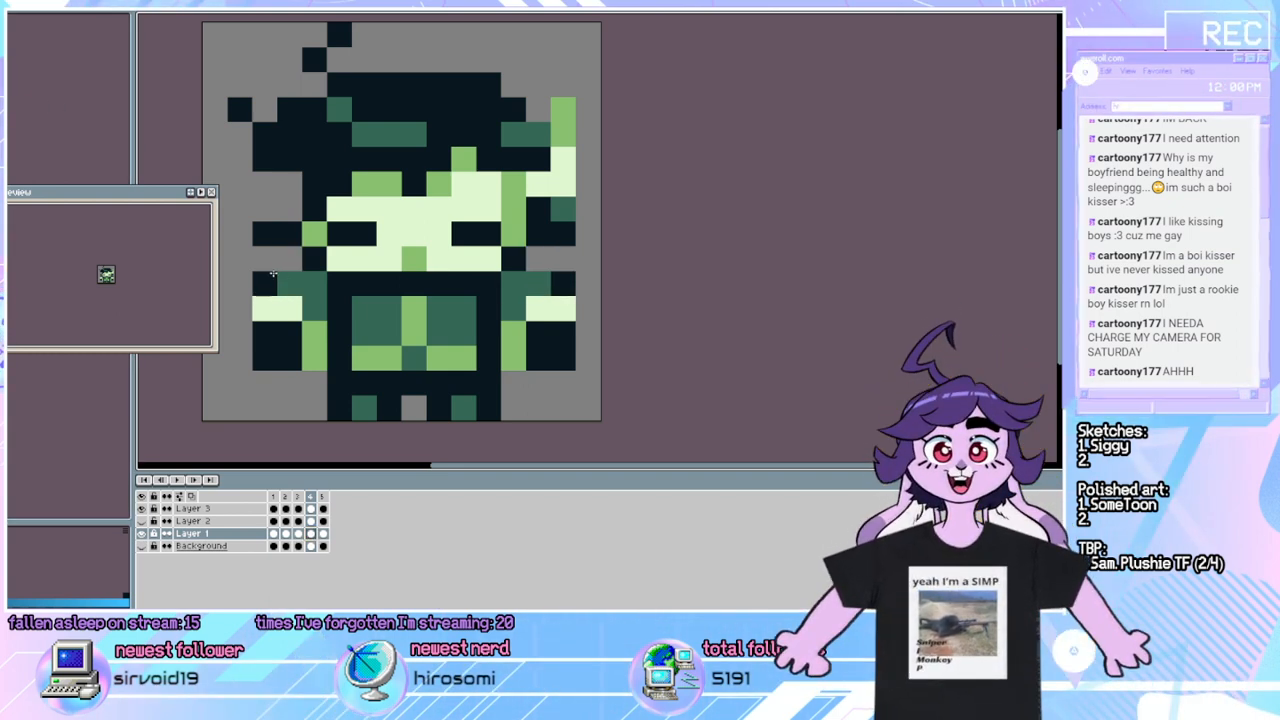
left_click(308, 509)
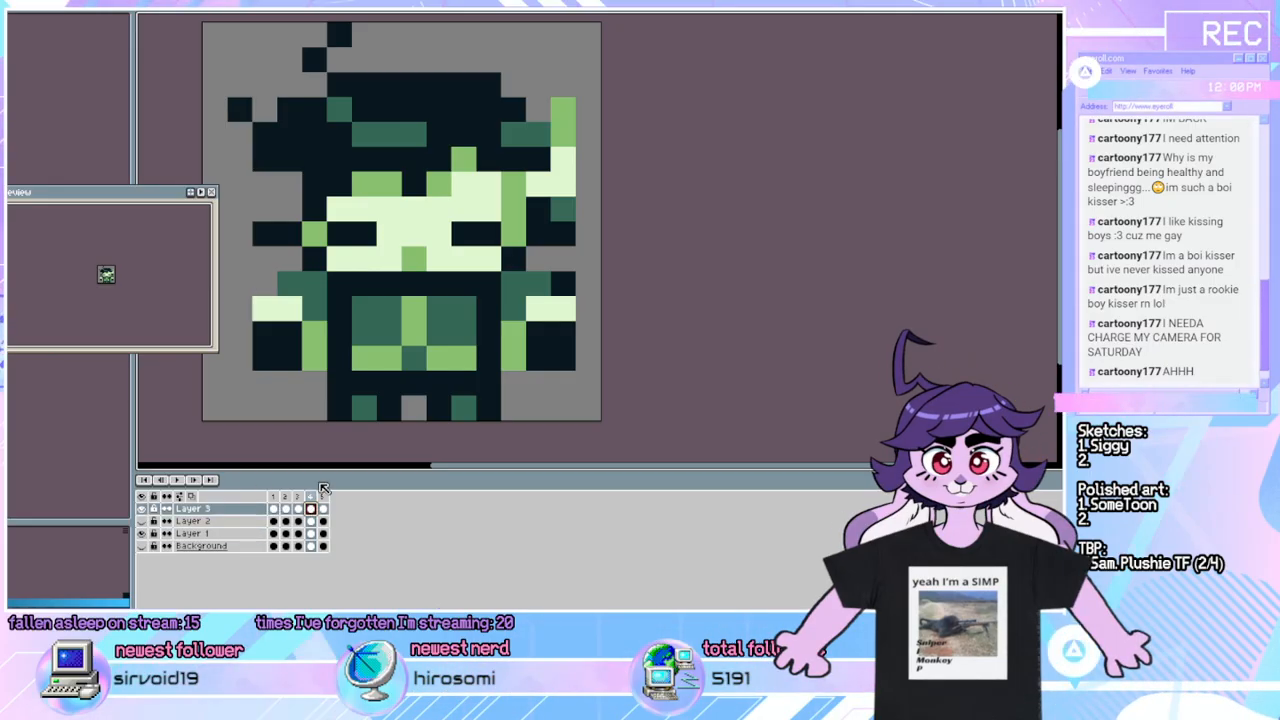
left_click(588, 284)
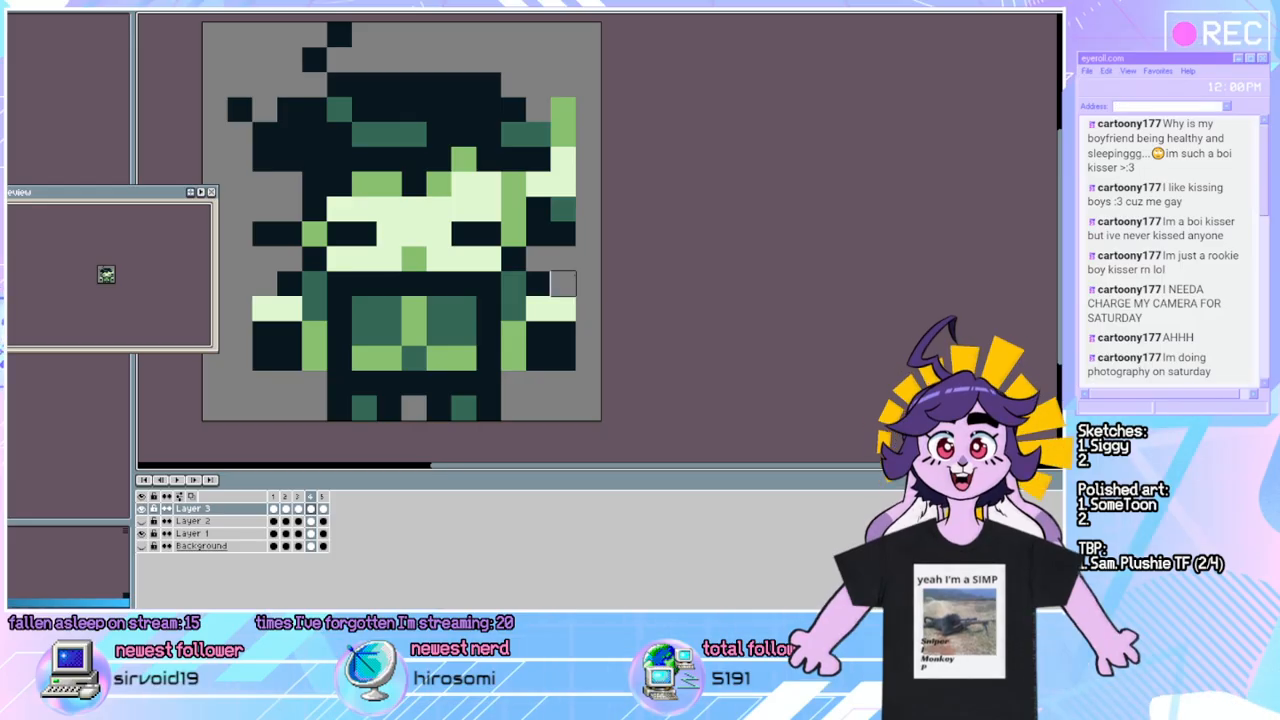
Cycle backward and forward through the frames and play the animation to check the narrowed shoulders.
key("Left")
key("Left")
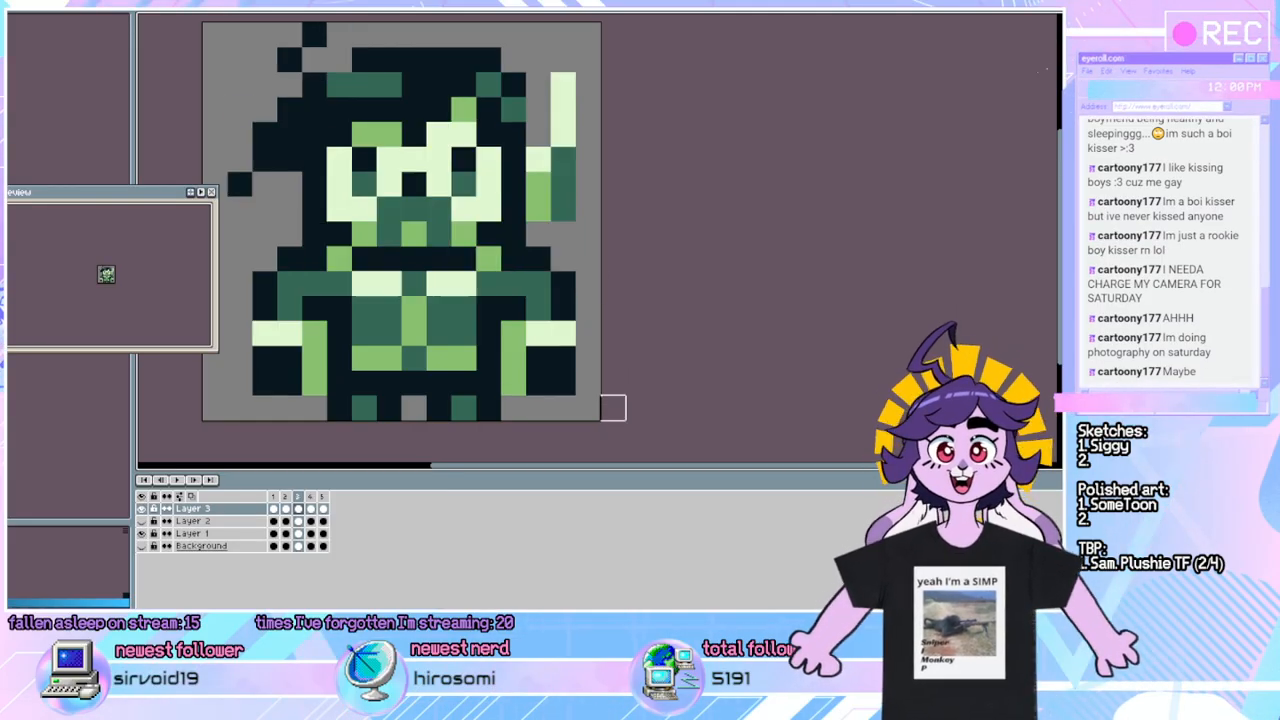
key("Left")
key("Left")
key("Left")
key("Left")
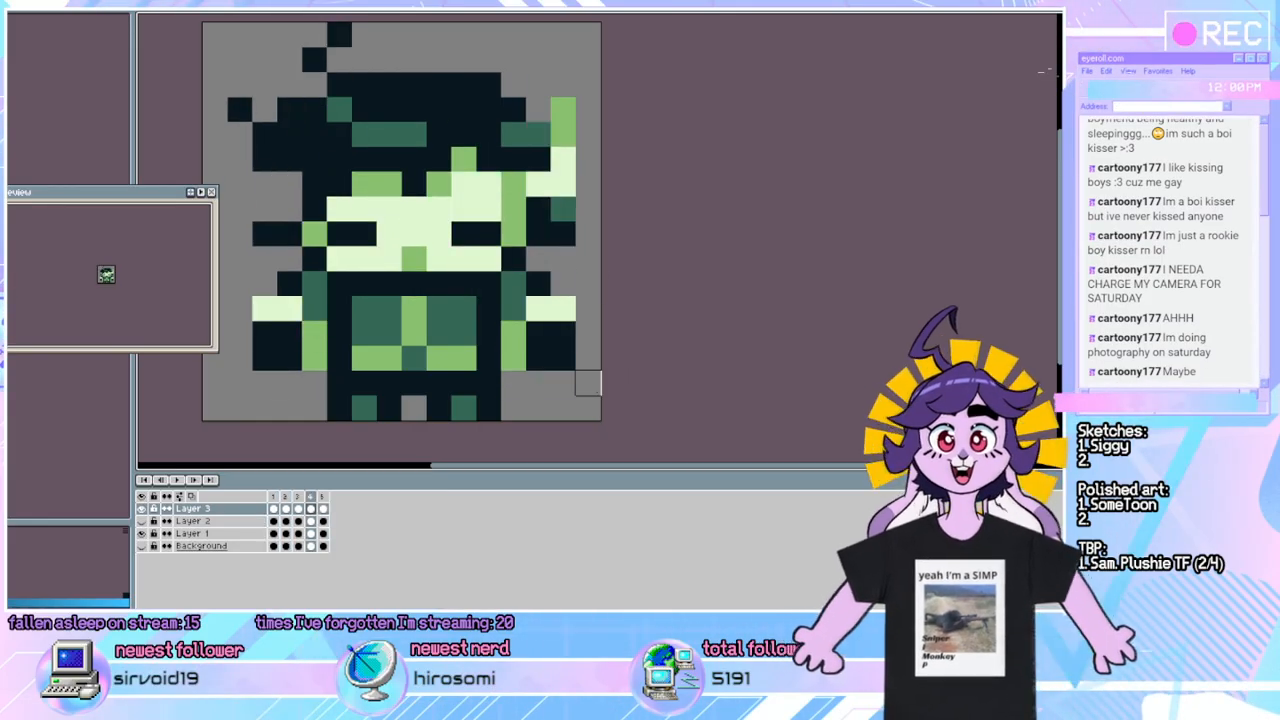
key("Right")
key("Right")
key("Right")
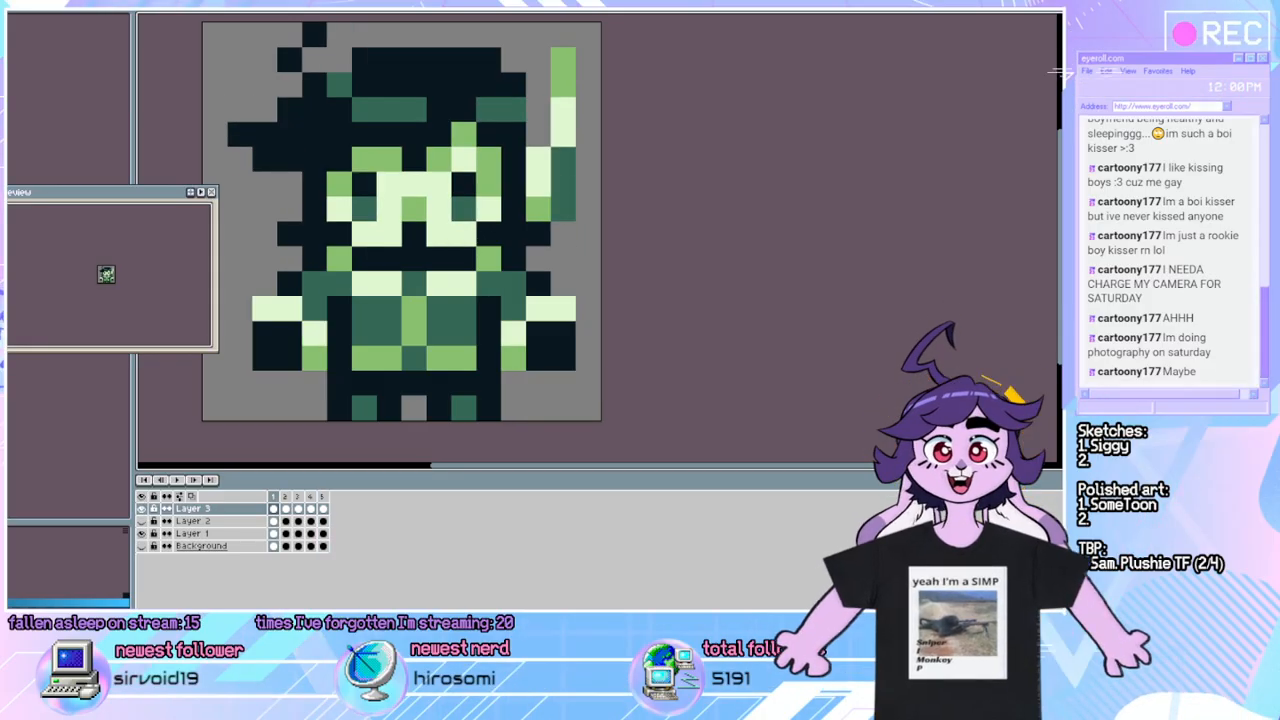
key("Right")
key("Right")
key("Right")
key("Right")
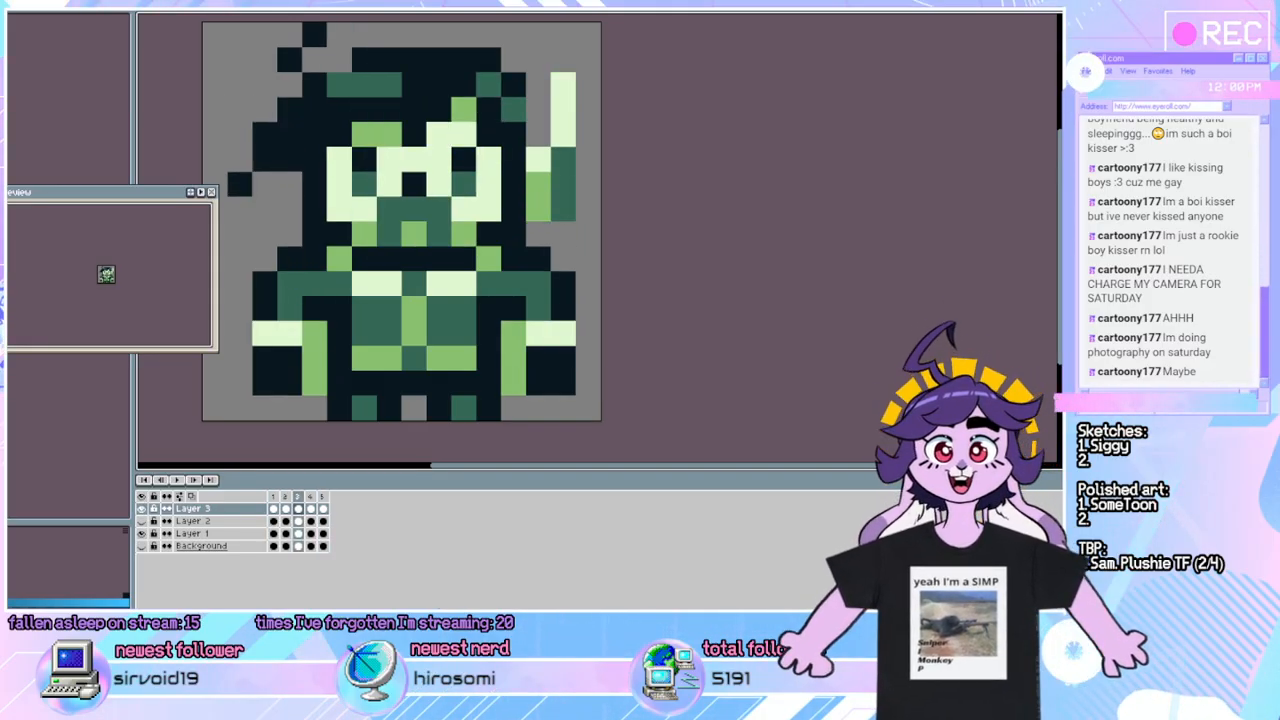
key("Right")
key("Right")
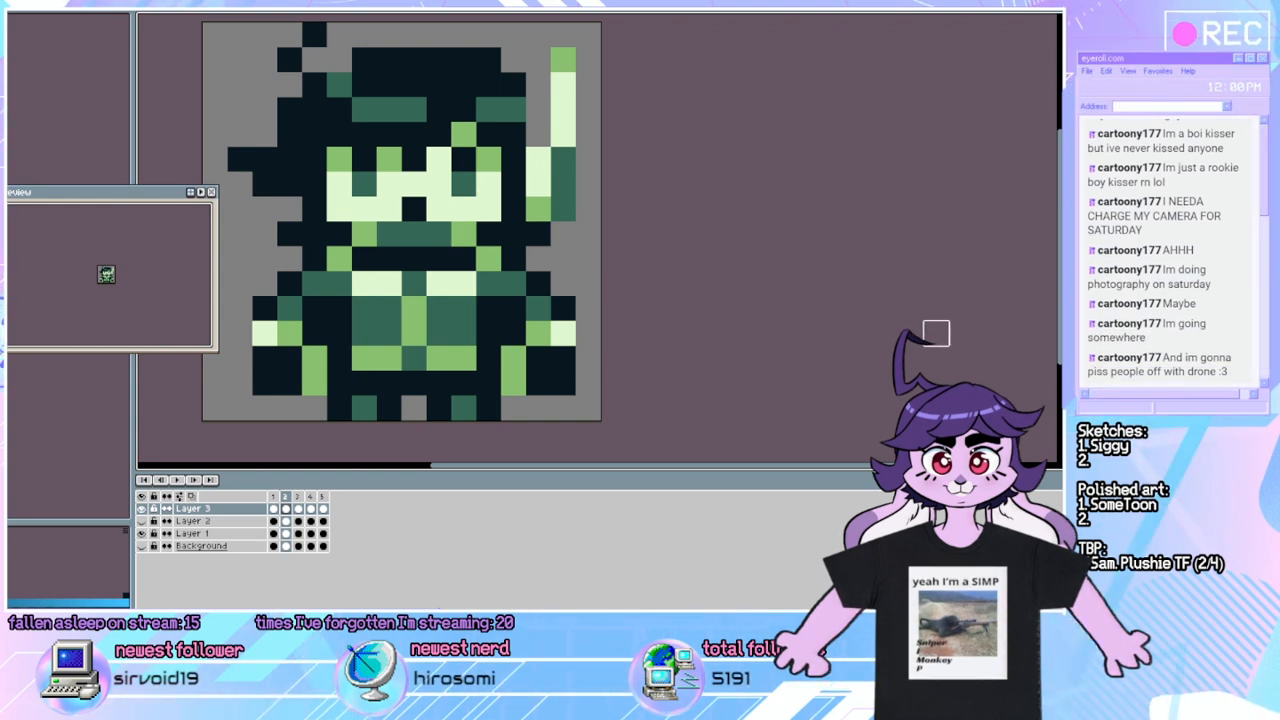
left_click_drag(687, 311, 701, 350)
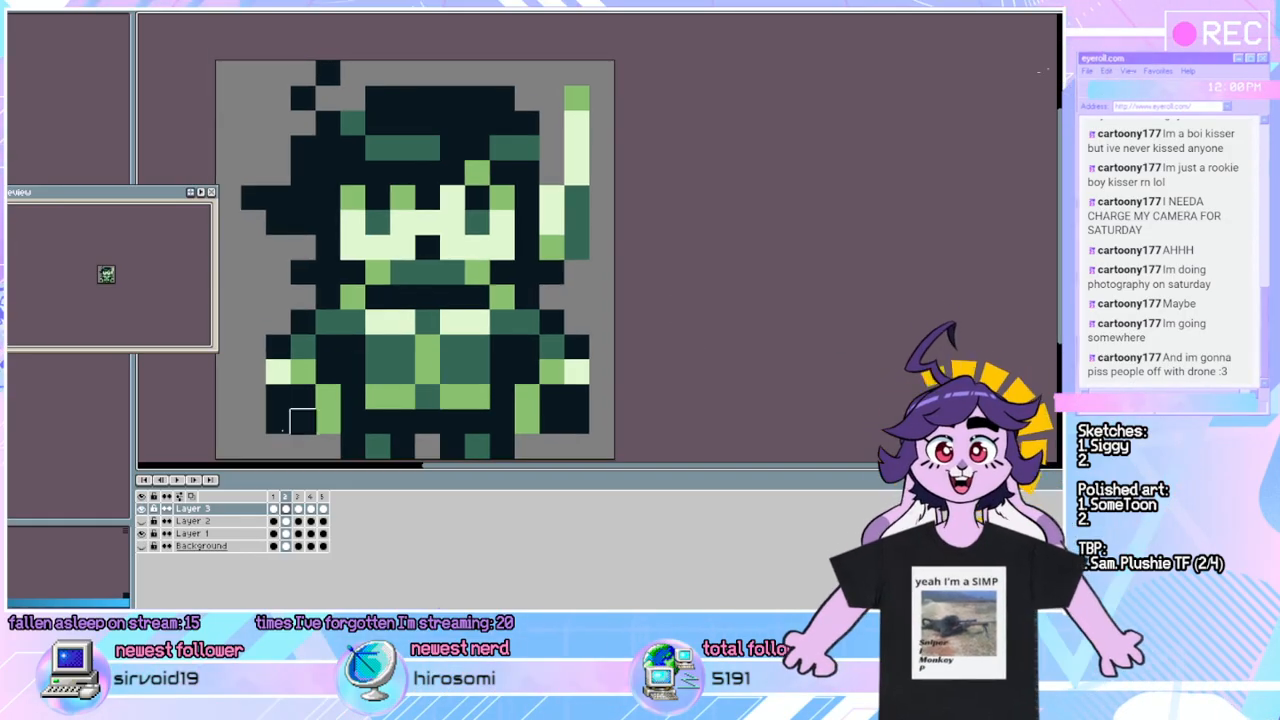
left_click(195, 480)
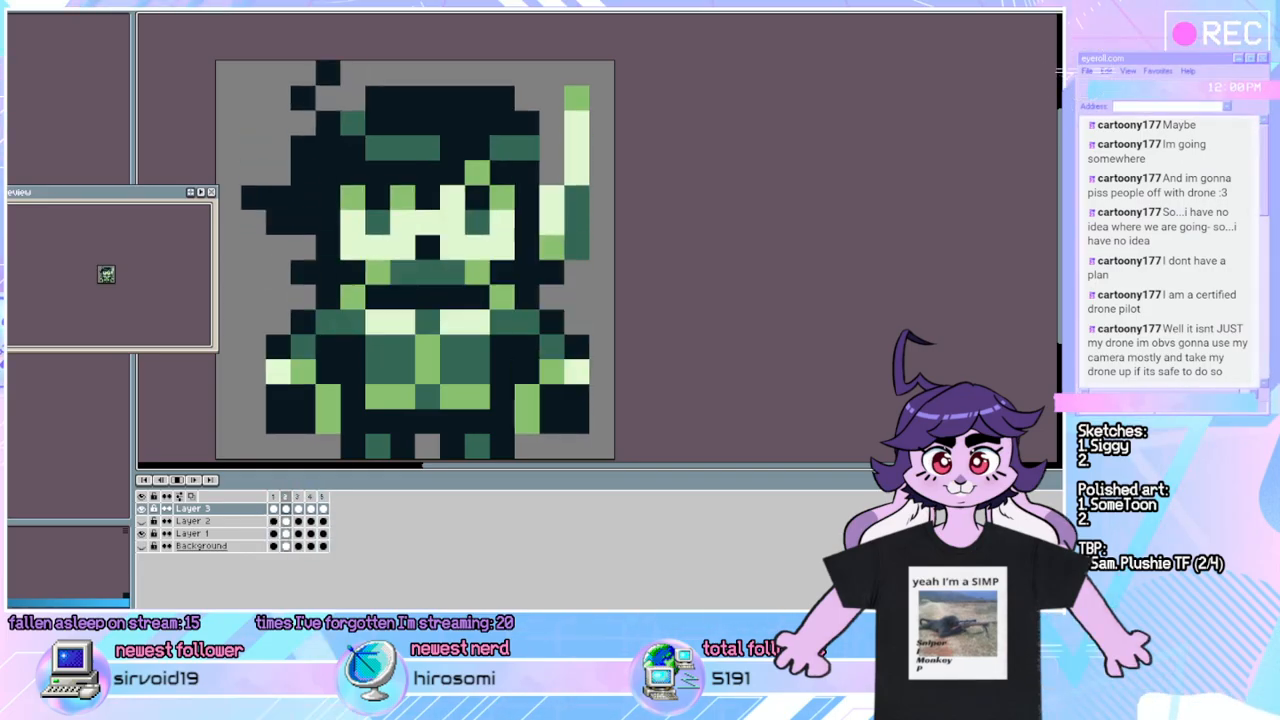
Play the five-frame character animation on the canvas to check its movement.
left_click(177, 482)
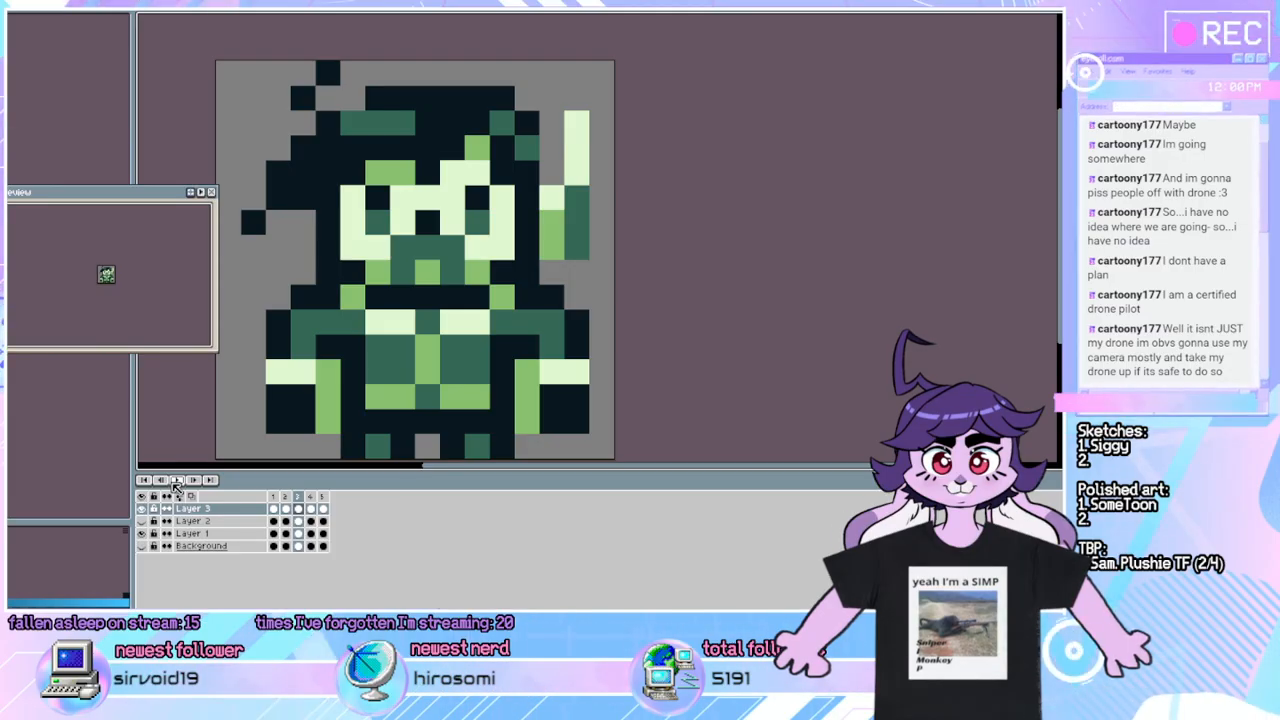
left_click(176, 481)
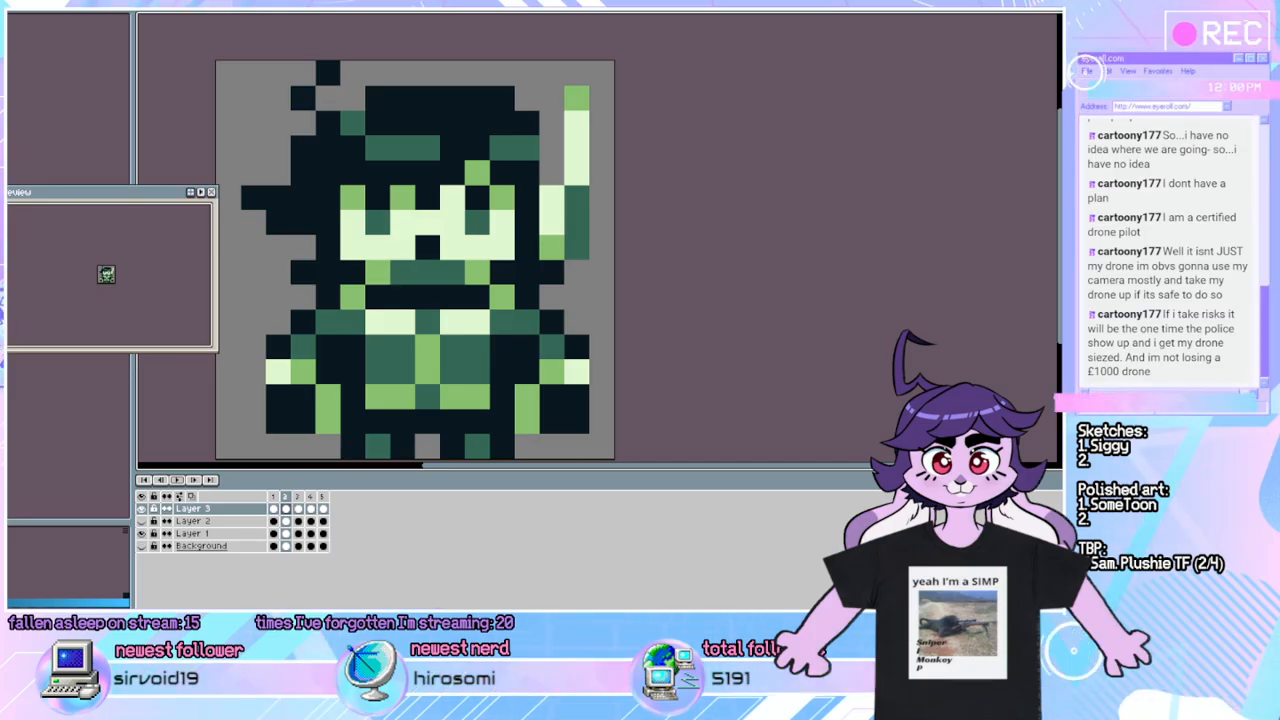
Create a new 20 × 20 px sprite in Indexed color mode with a white background.
key("ctrl+n")
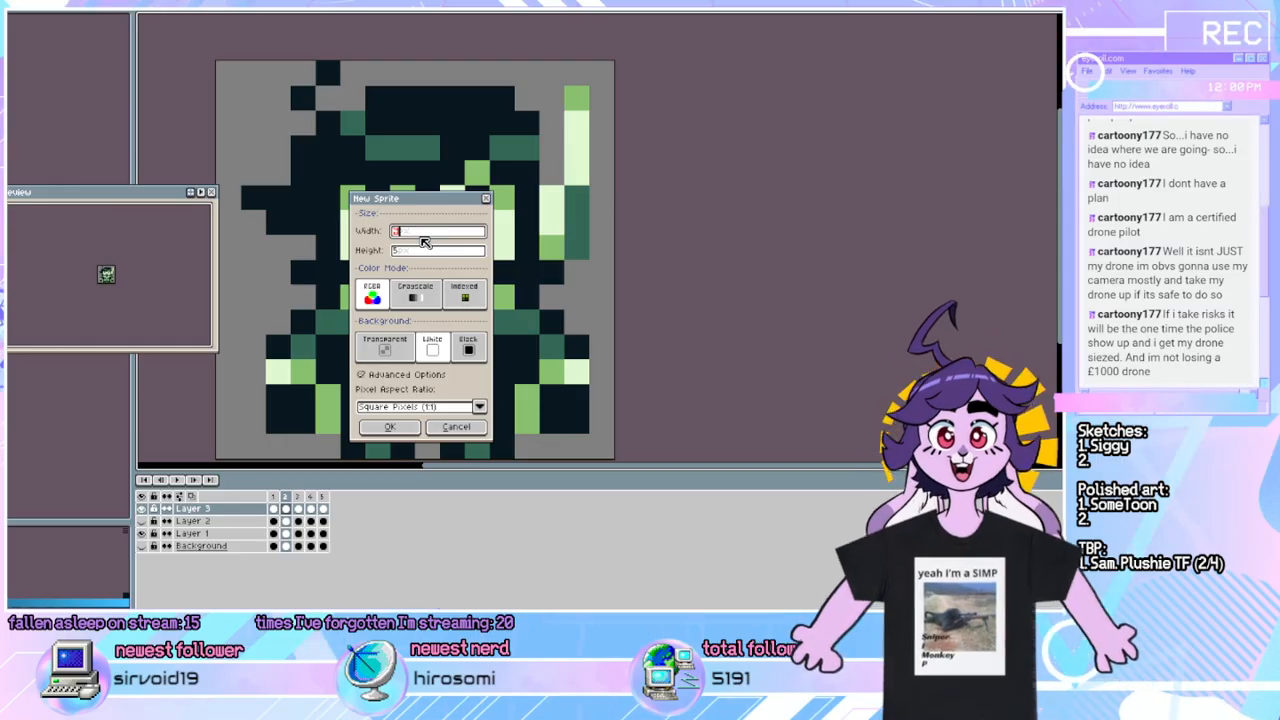
type("0")
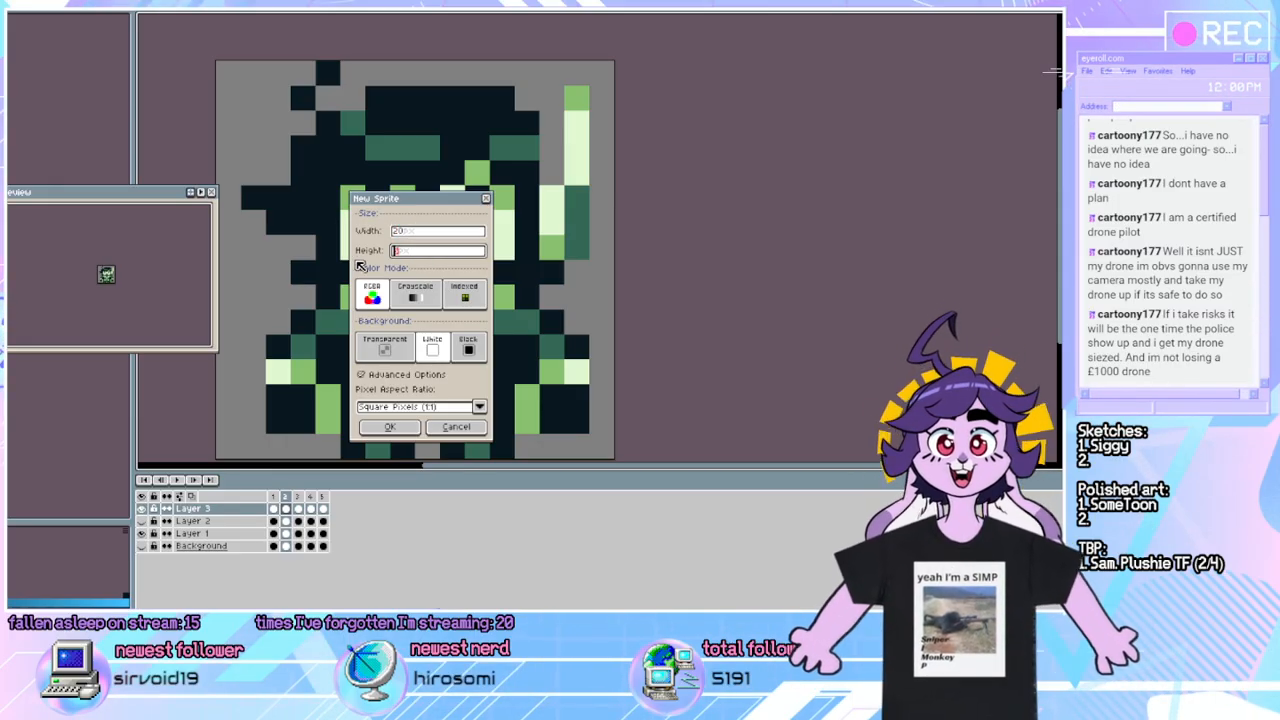
left_click(464, 293)
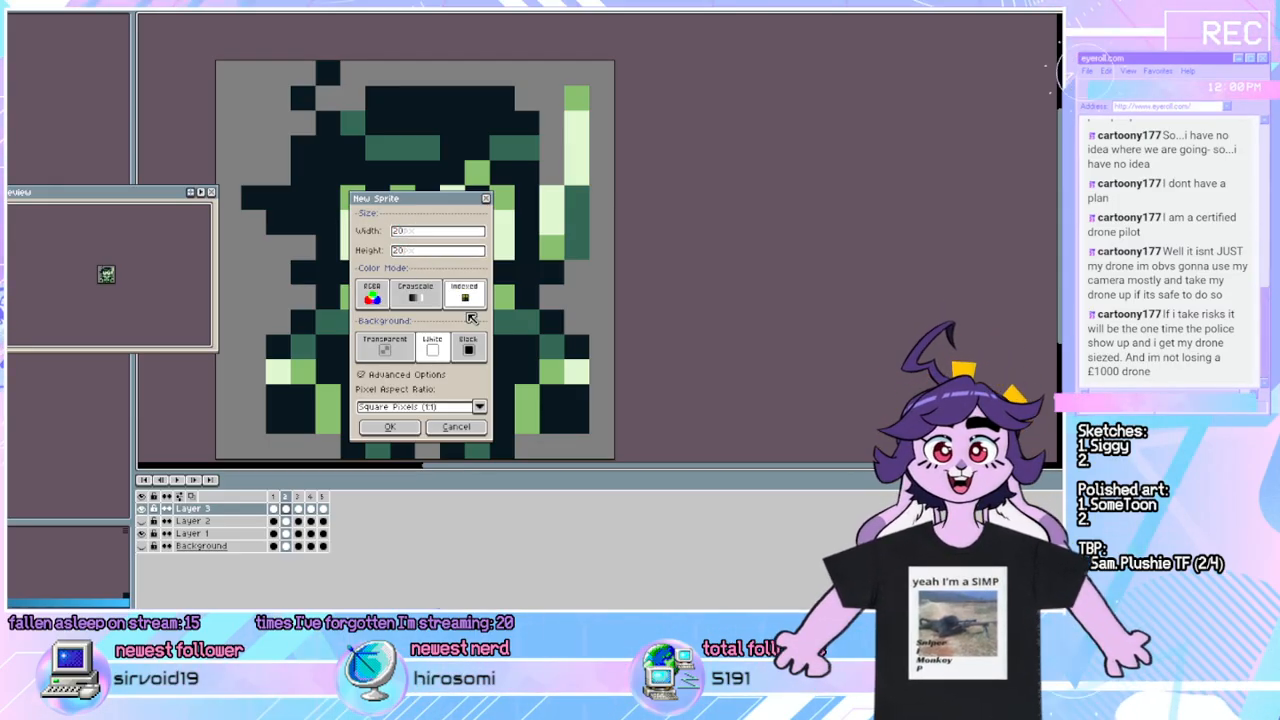
left_click(386, 428)
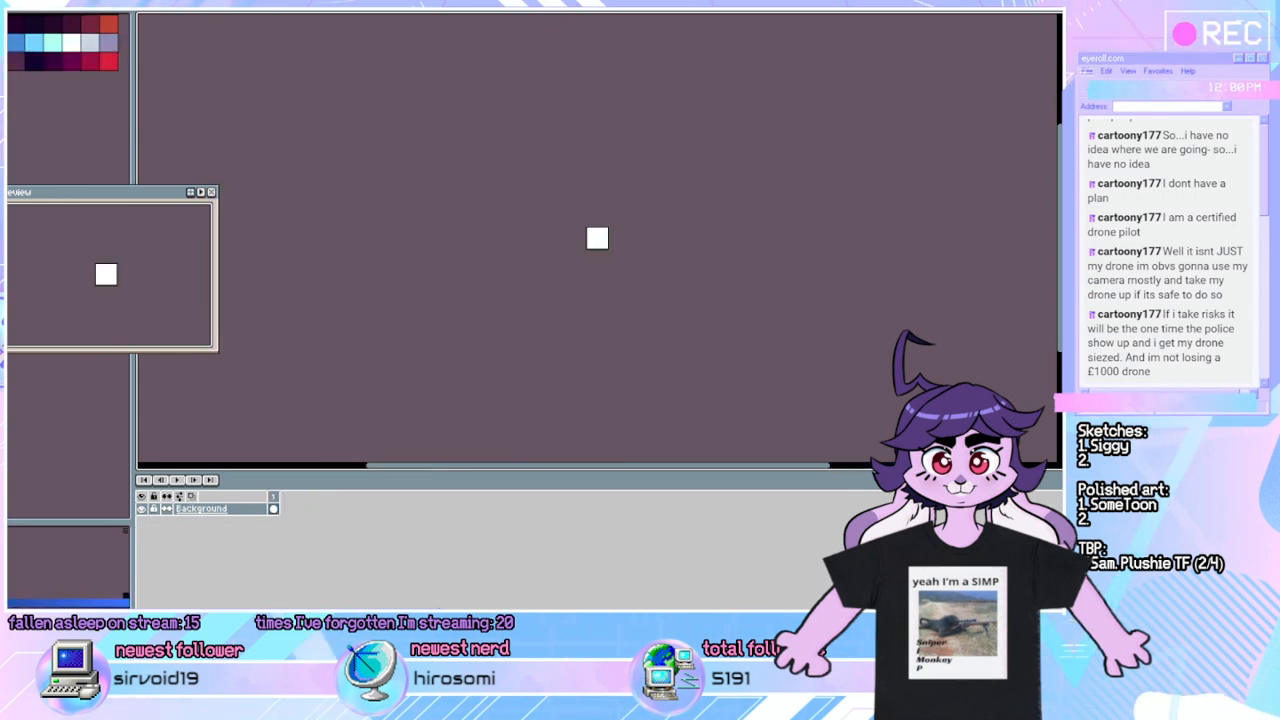
Add a new layer above the Background layer of the new sprite.
scroll(649, 234, "up", 5)
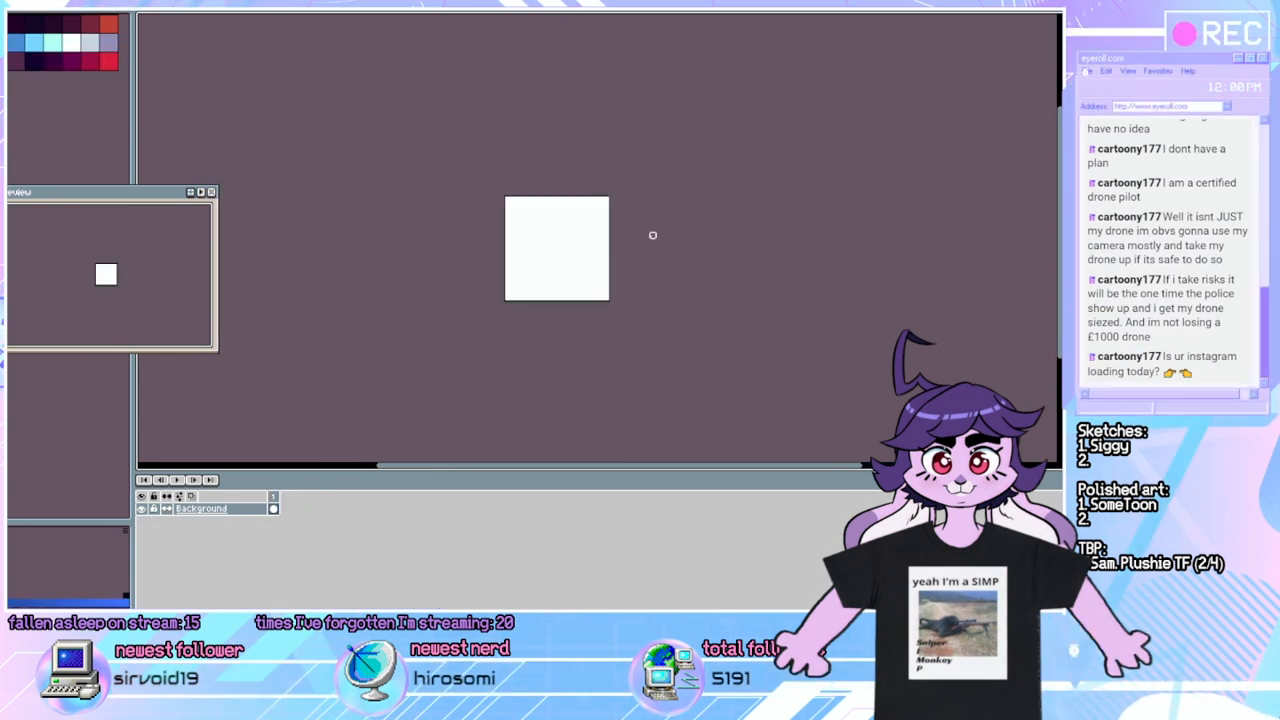
scroll(649, 234, "up", 3)
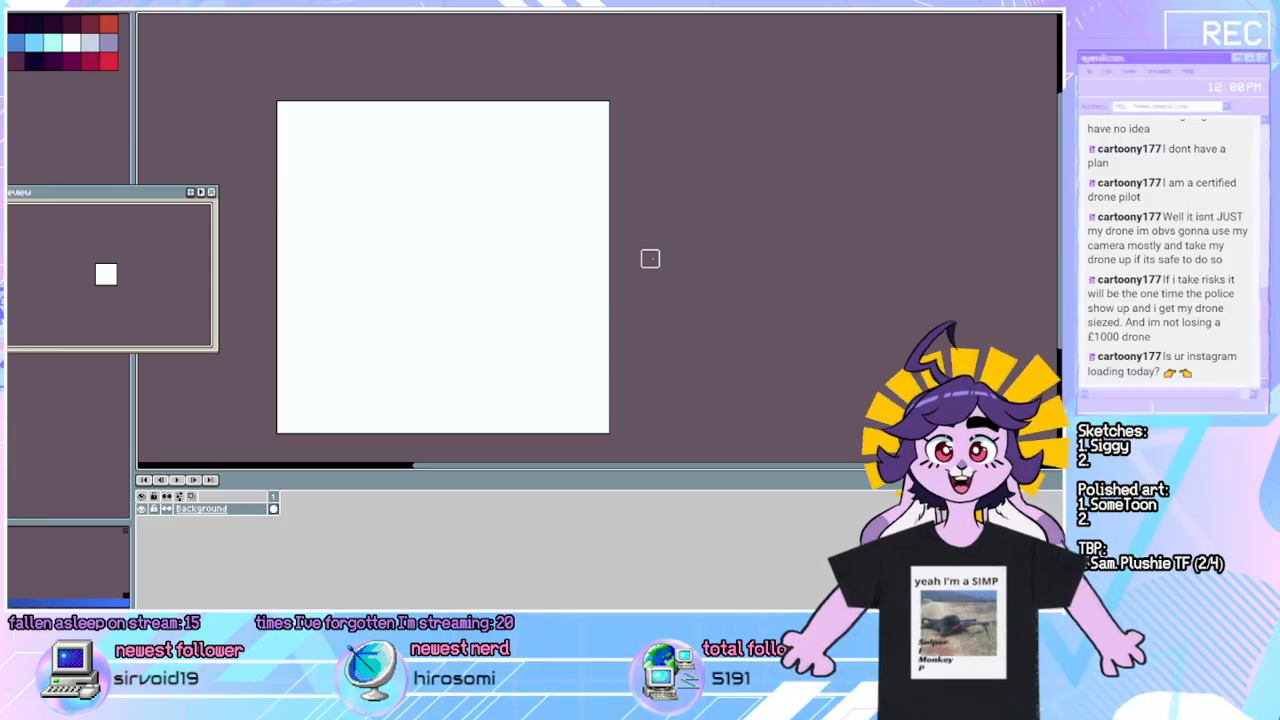
left_click_drag(530, 254, 576, 224)
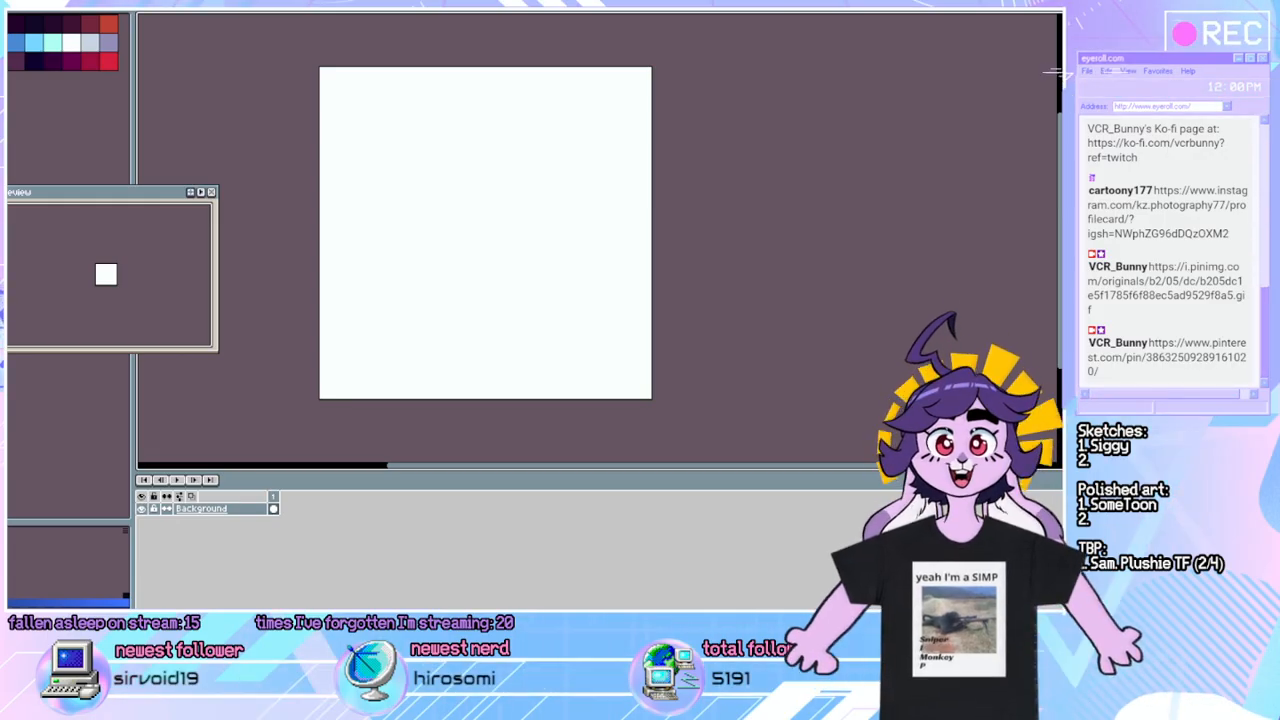
scroll(510, 224, "up", 1)
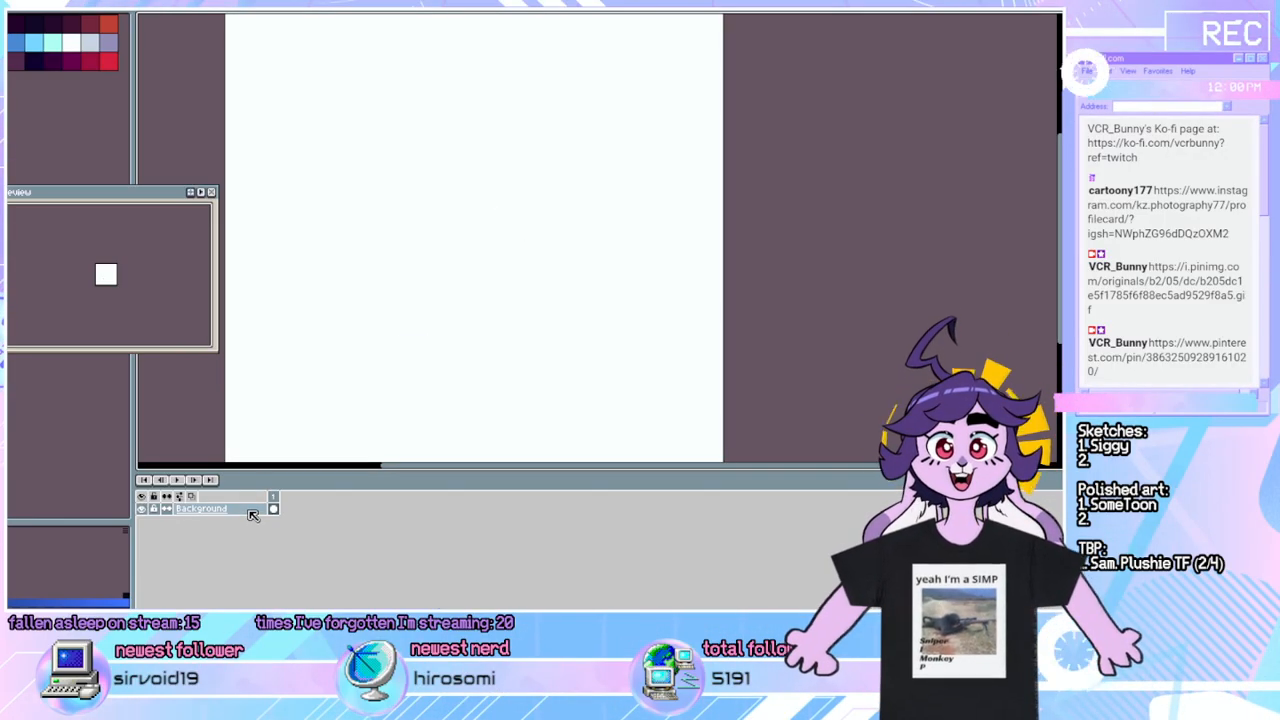
right_click(251, 517)
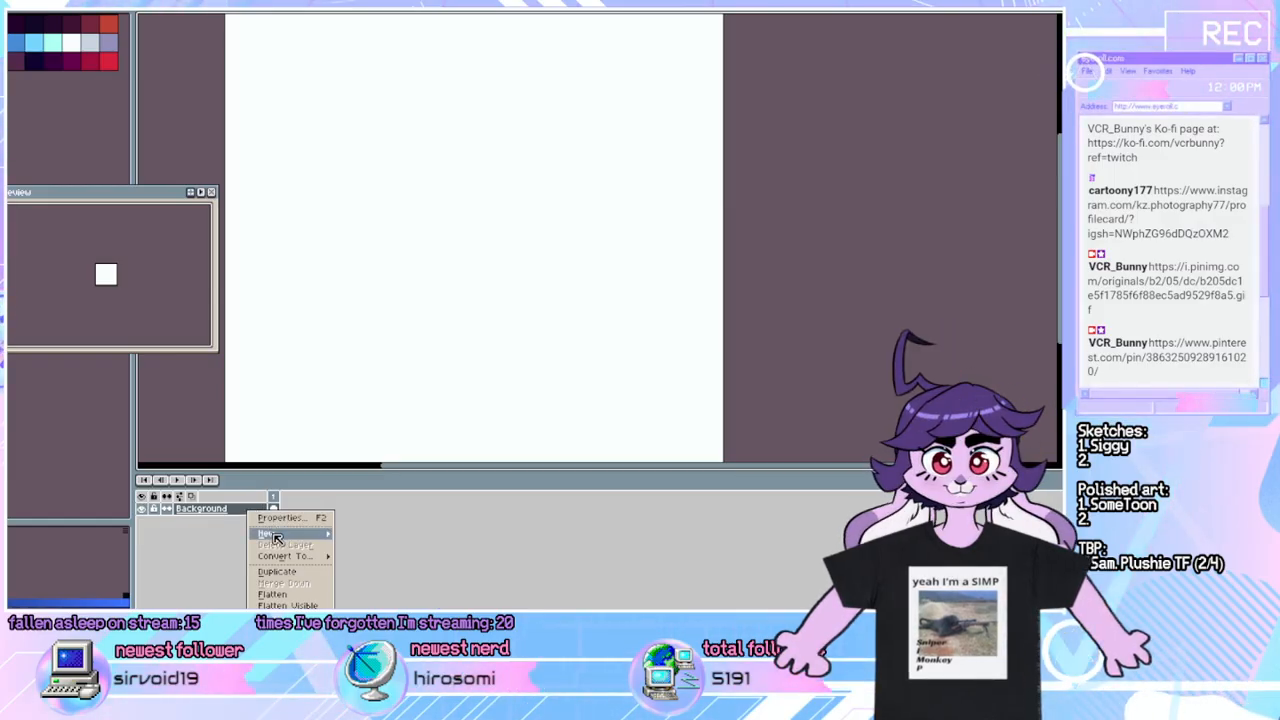
mouse_move(270, 533)
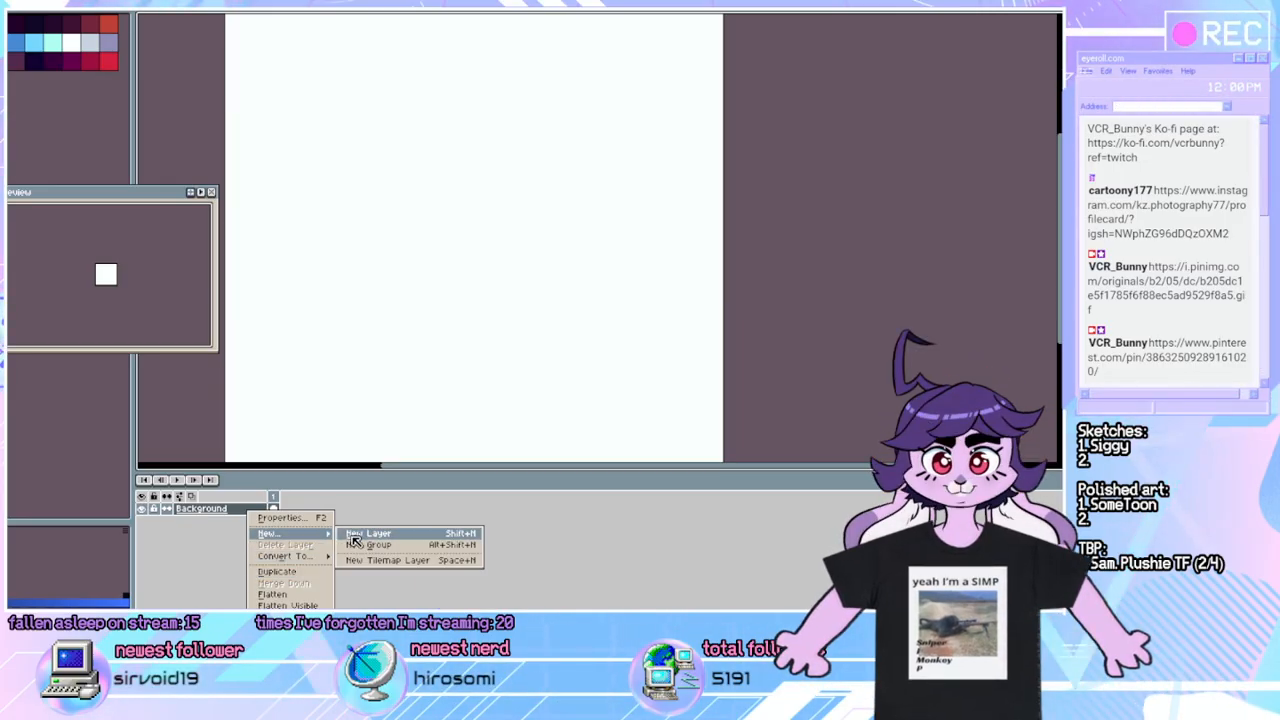
left_click(355, 535)
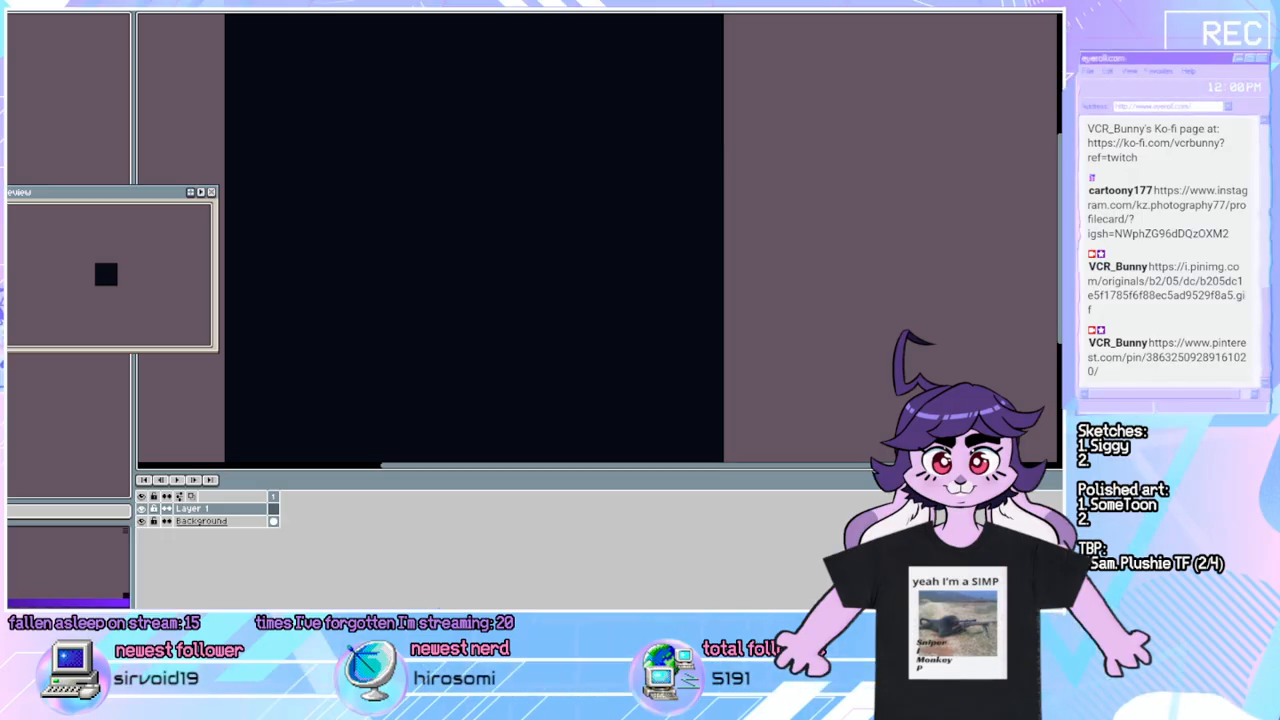
Draw a rounded head outline in second-darkest green on Layer 1 and reshape its upper curve.
scroll(414, 151, "down", 2)
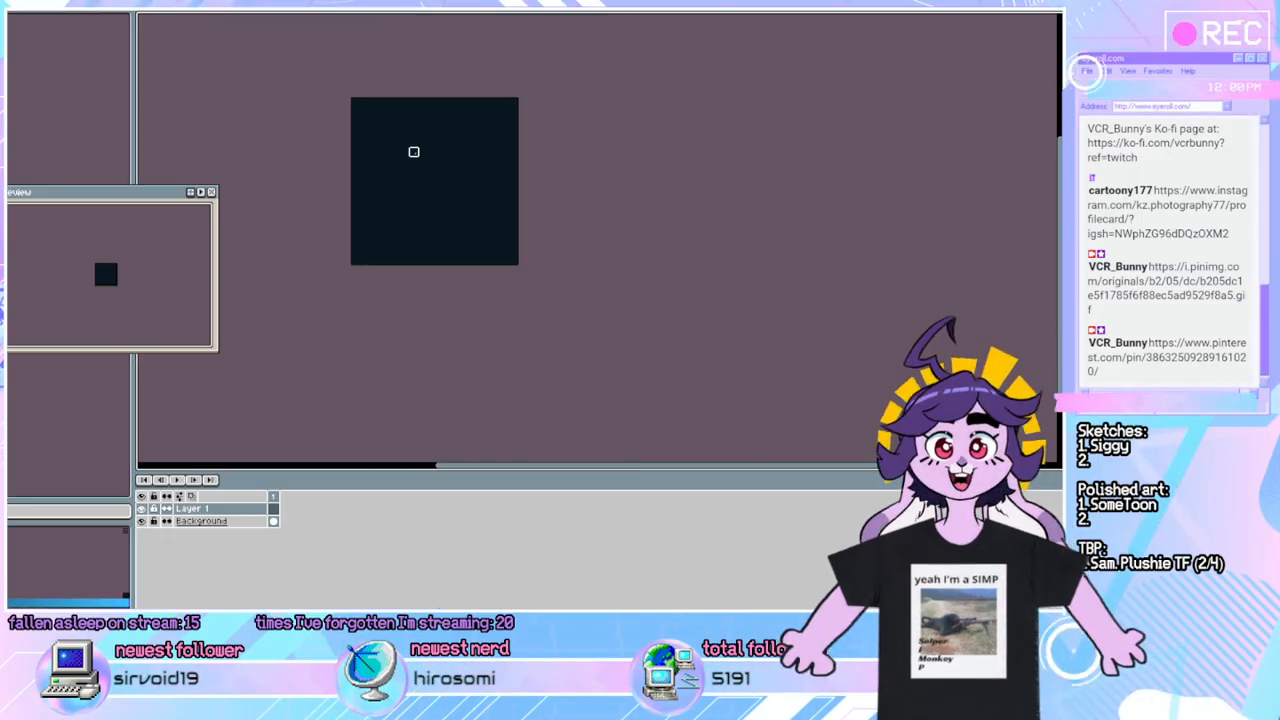
scroll(413, 150, "up", 1)
scroll(461, 182, "up", 1)
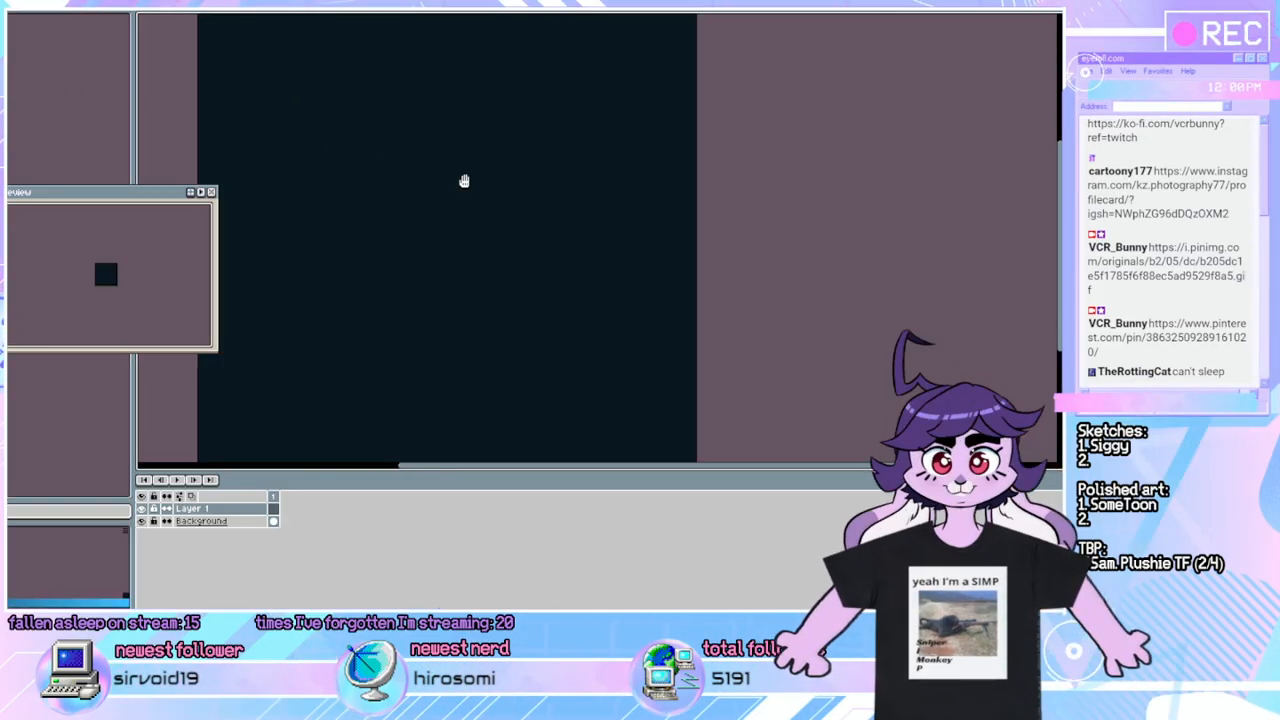
left_click_drag(463, 180, 534, 240)
scroll(534, 242, "down", 1)
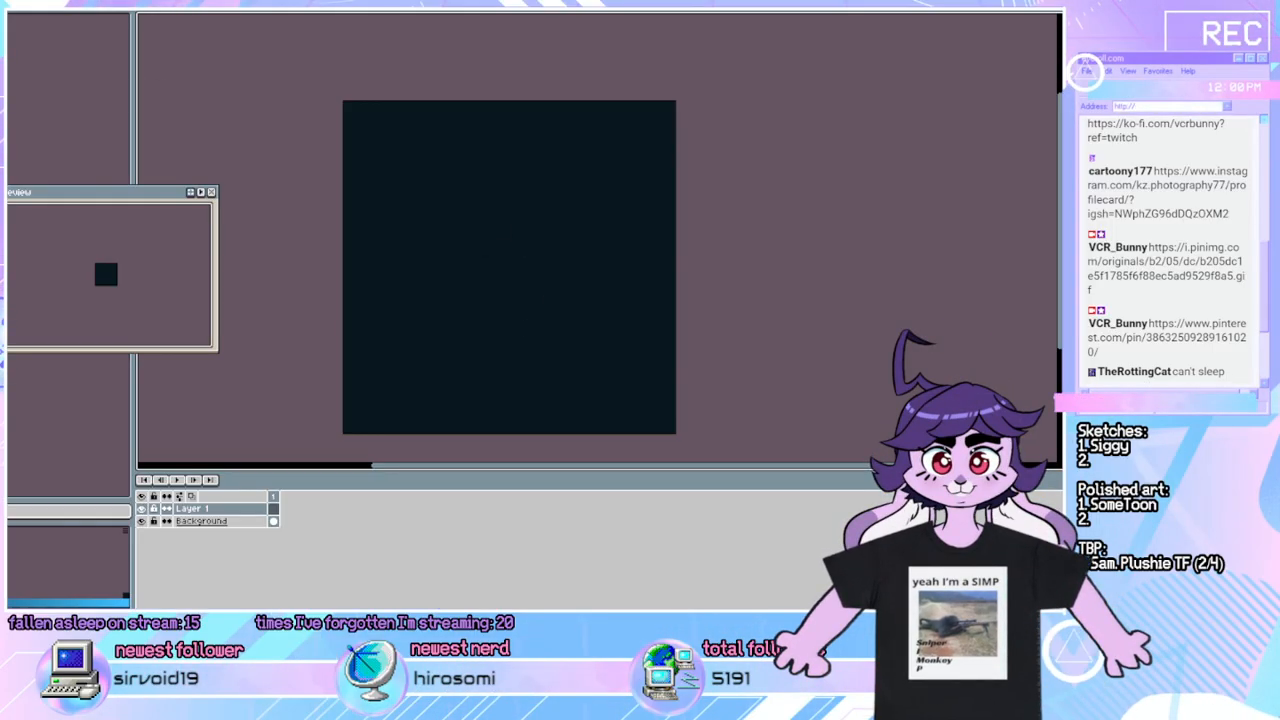
mouse_move(470, 176)
left_mouse_down()
mouse_move(405, 308)
mouse_move(548, 354)
mouse_move(608, 297)
mouse_move(576, 216)
mouse_move(486, 164)
mouse_move(394, 223)
mouse_move(486, 157)
left_mouse_up()
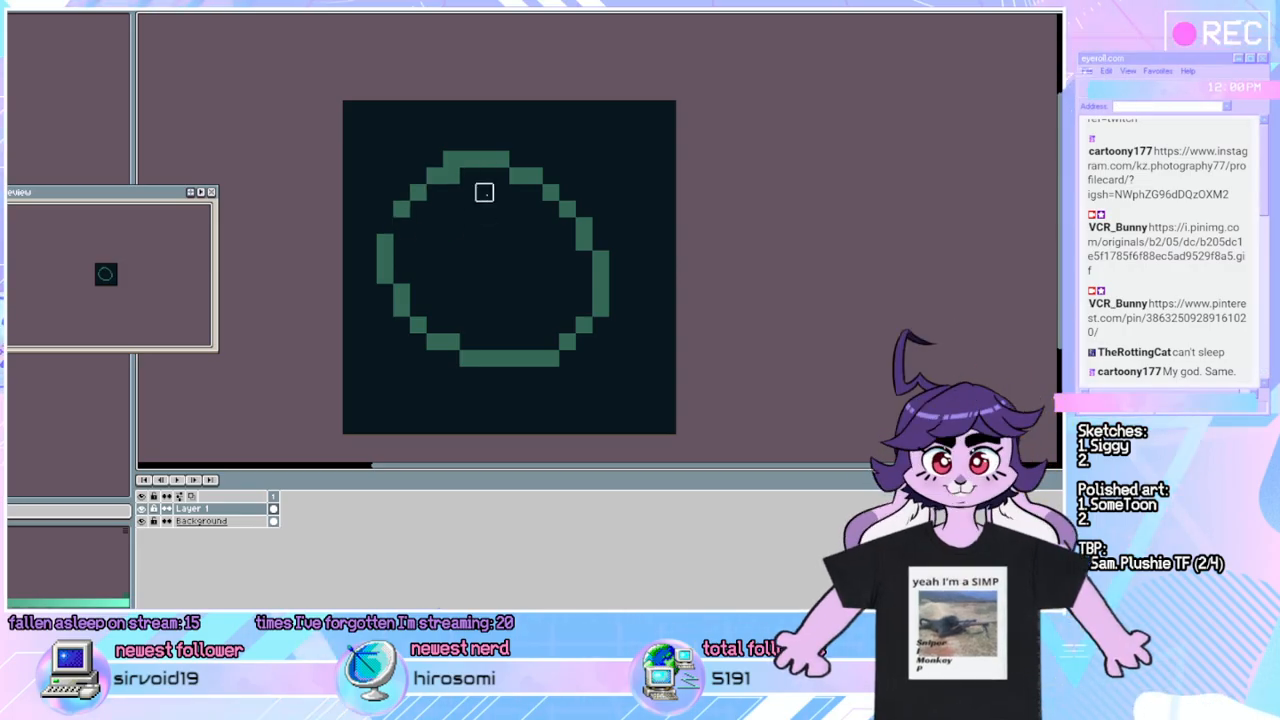
mouse_move(483, 174)
left_mouse_down()
mouse_move(375, 141)
mouse_move(426, 137)
left_mouse_up()
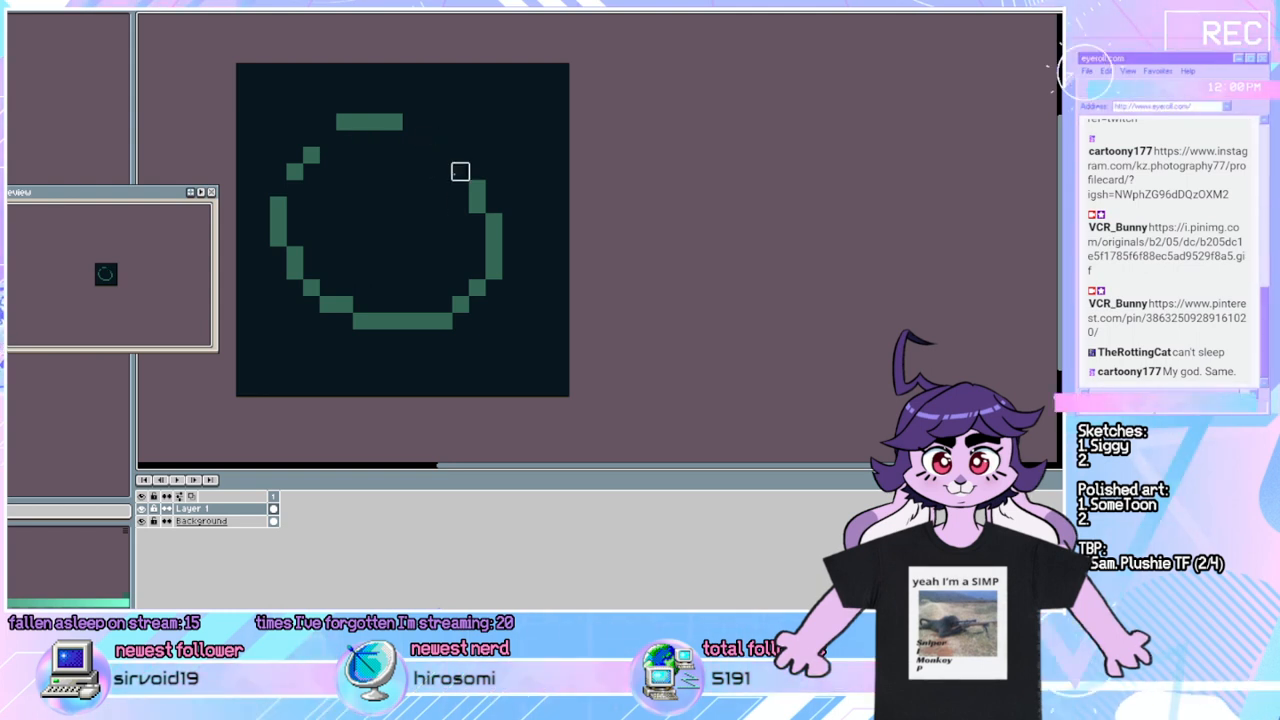
left_click_drag(421, 121, 458, 155)
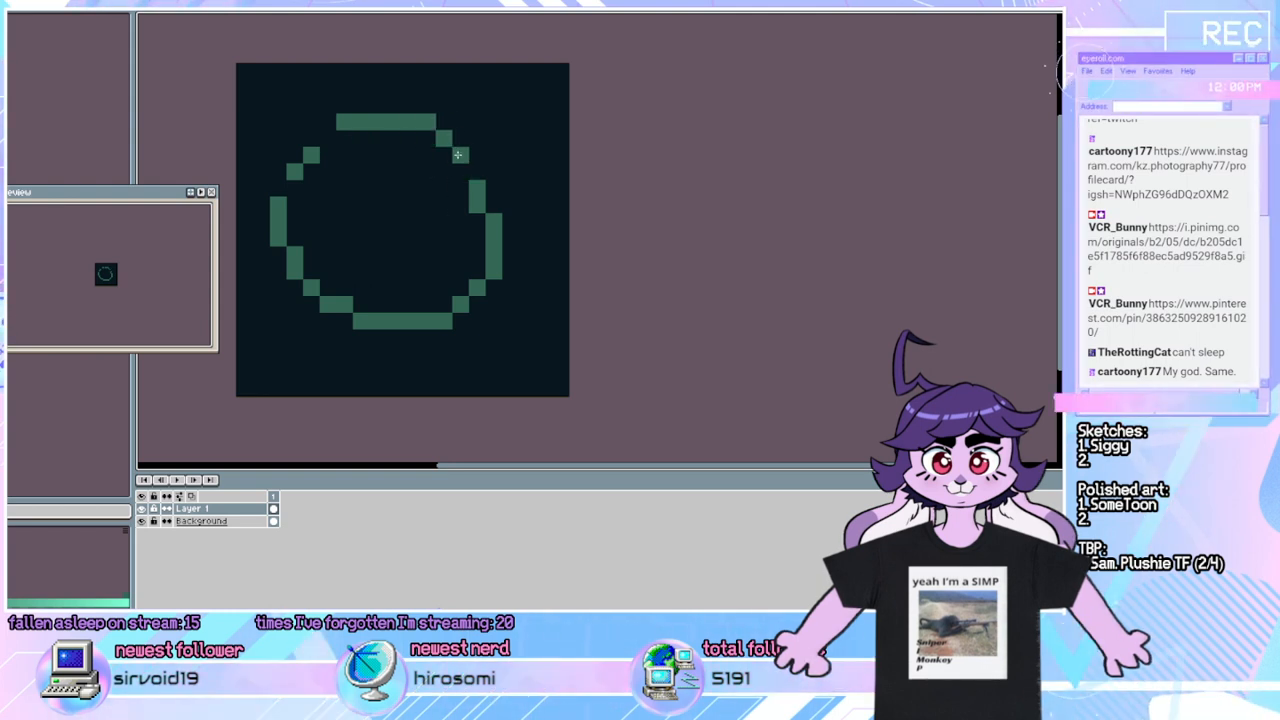
left_click_drag(337, 130, 305, 155)
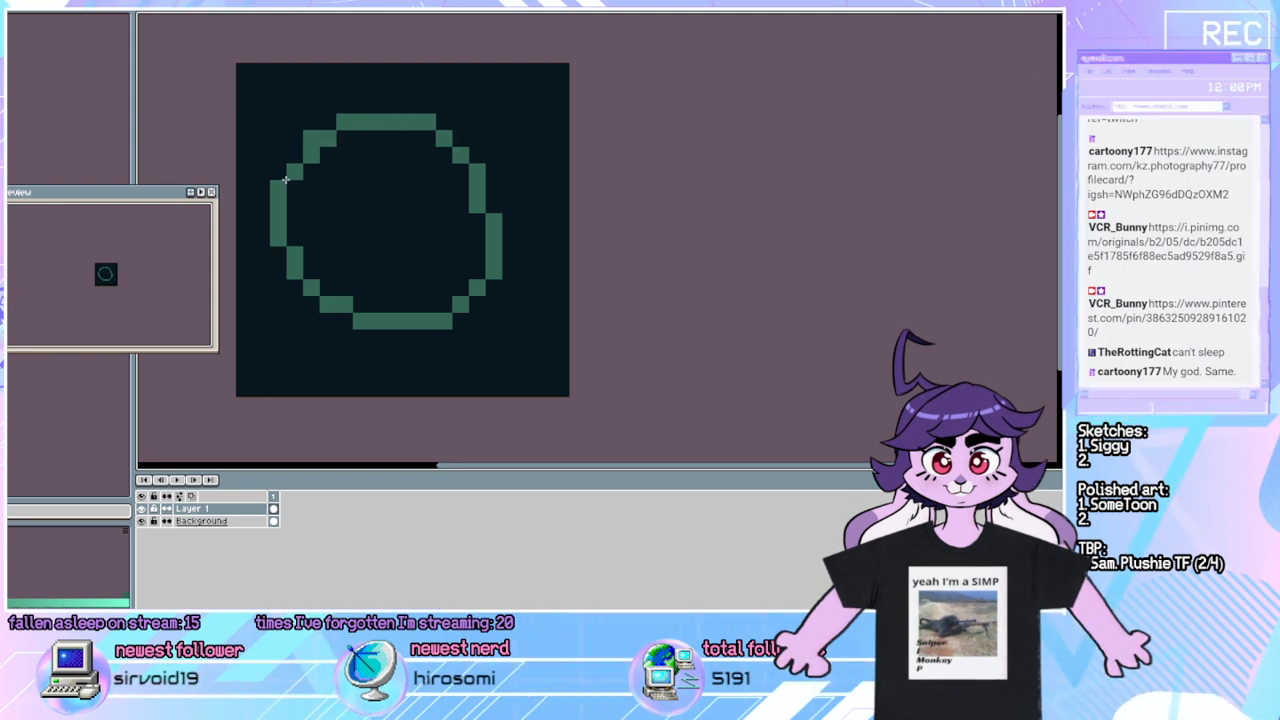
Add two eye pixels, a nose and a mouth to the face, and fill its lower-left edge with second-darkest green.
left_click(428, 233)
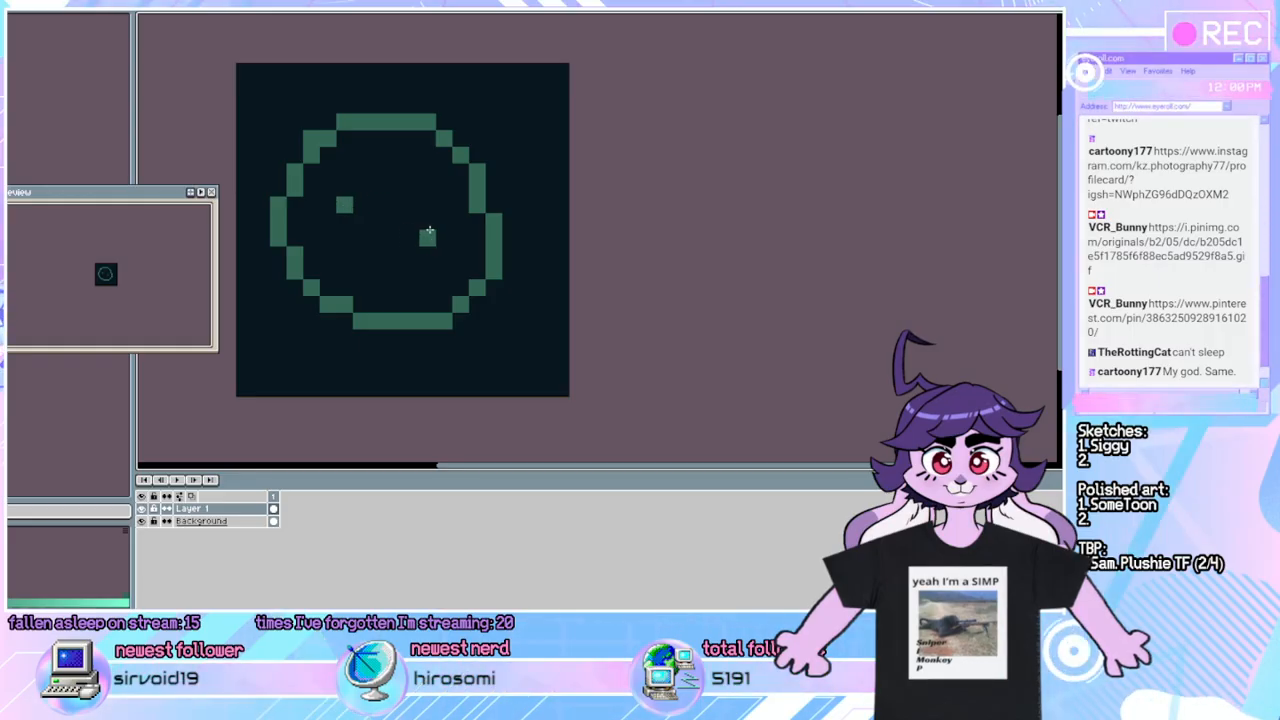
mouse_move(361, 237)
left_mouse_down()
mouse_move(380, 254)
mouse_move(340, 265)
left_mouse_up()
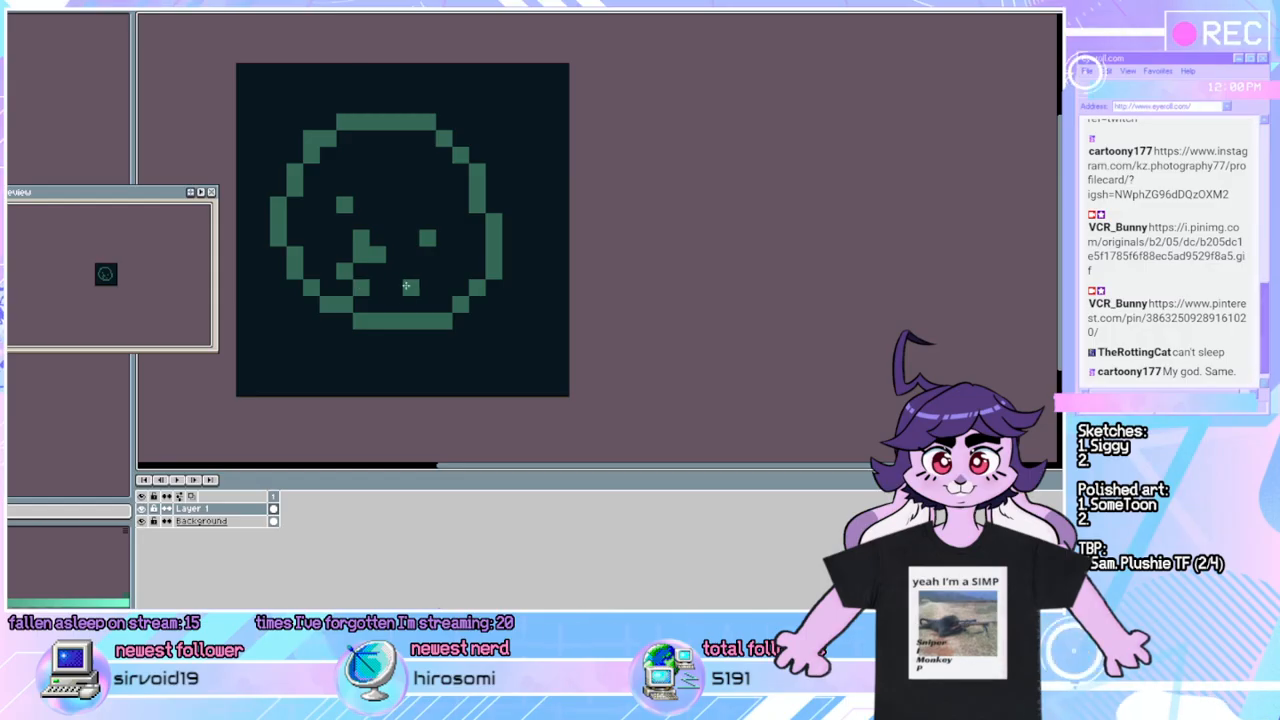
mouse_move(416, 287)
left_mouse_down()
mouse_move(351, 282)
mouse_move(320, 258)
mouse_move(313, 227)
mouse_move(313, 271)
mouse_move(358, 301)
mouse_move(418, 292)
left_mouse_up()
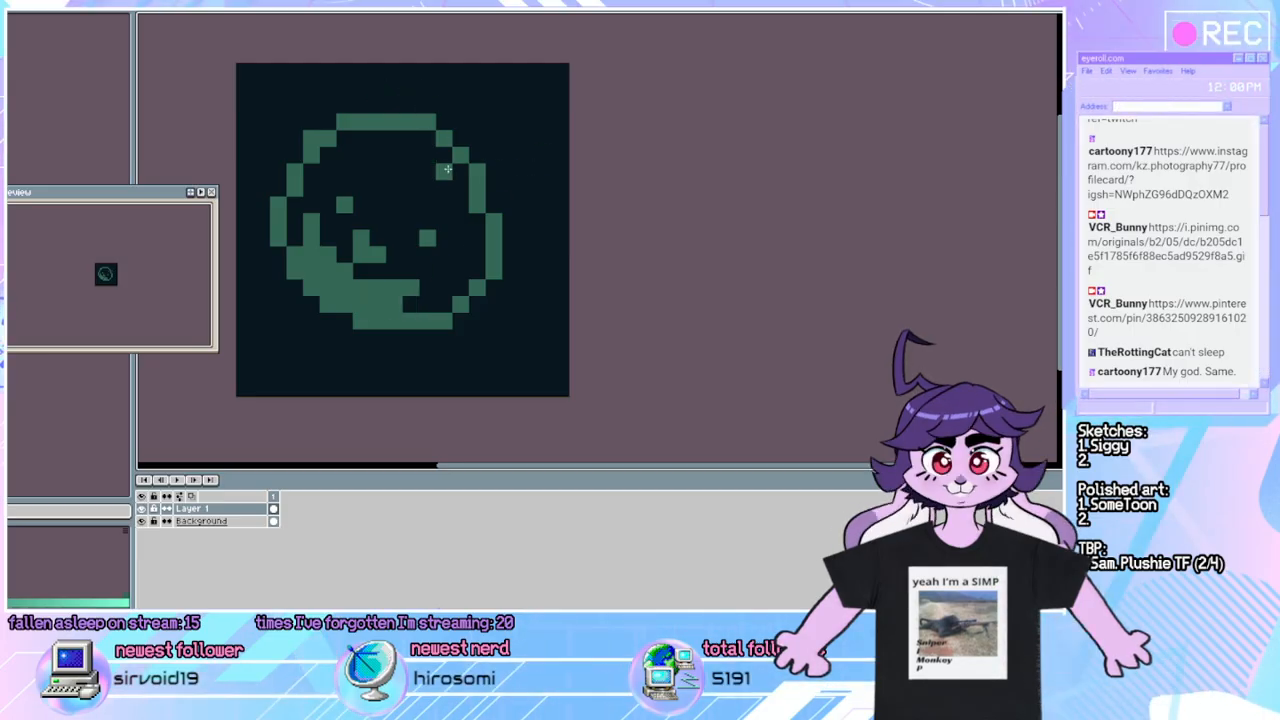
Draw a band across the forehead, a small spike beside the head's upper left, and a curled tuft on top of the head.
left_click_drag(492, 172, 369, 166)
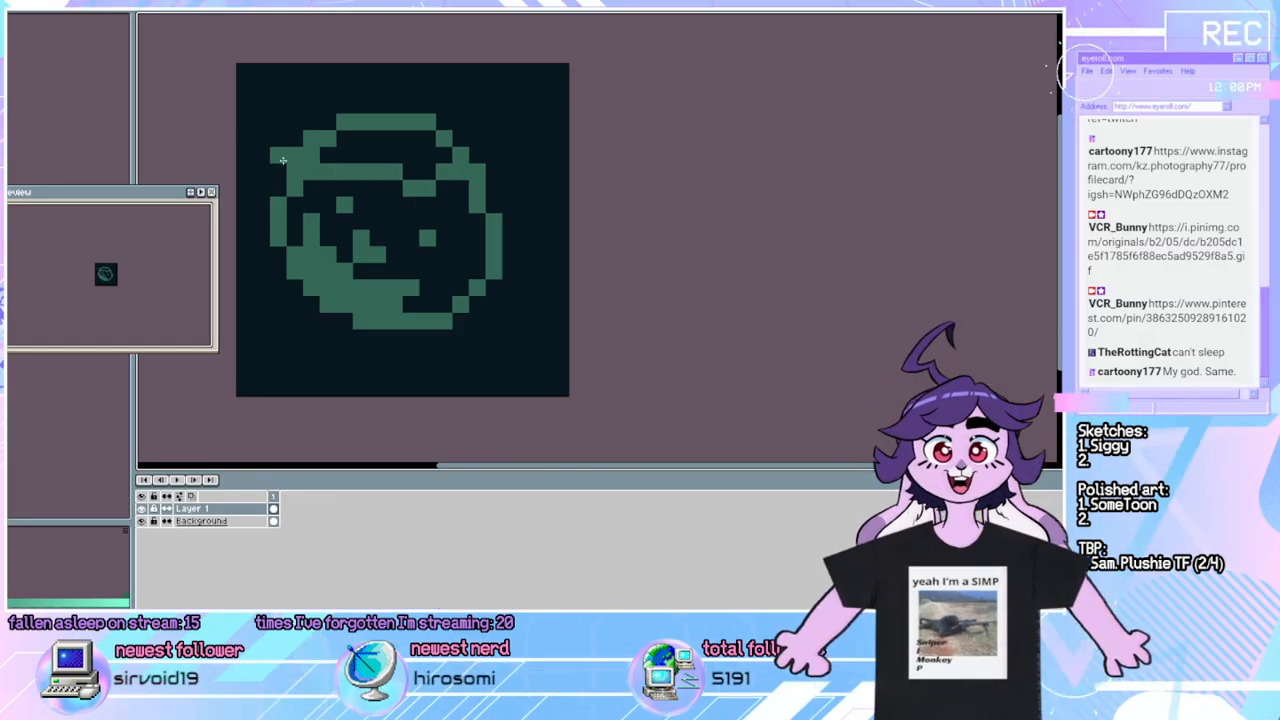
left_click(281, 143)
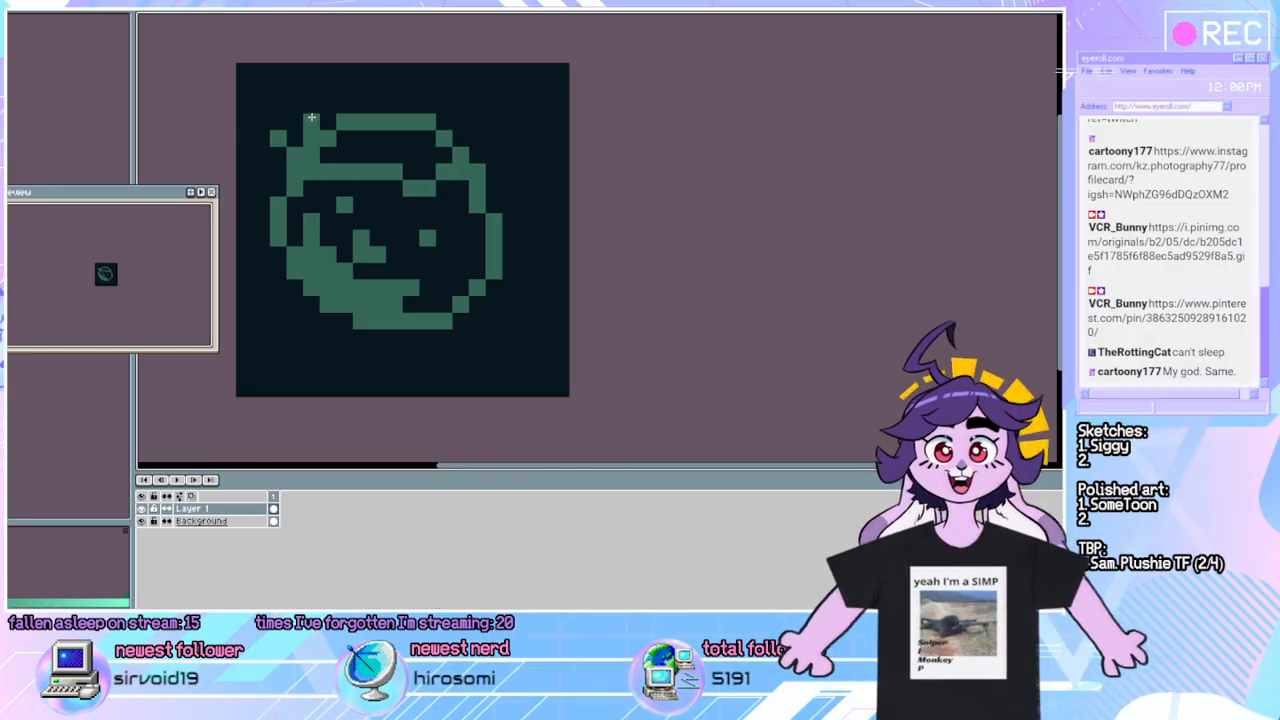
mouse_move(361, 104)
left_mouse_down()
mouse_move(358, 73)
mouse_move(419, 81)
mouse_move(403, 105)
mouse_move(386, 90)
mouse_move(415, 81)
mouse_move(408, 91)
mouse_move(404, 77)
mouse_move(371, 96)
mouse_move(391, 113)
mouse_move(426, 112)
mouse_move(392, 91)
mouse_move(428, 72)
left_mouse_up()
key("ctrl+z")
key("ctrl+z")
key("ctrl+z")
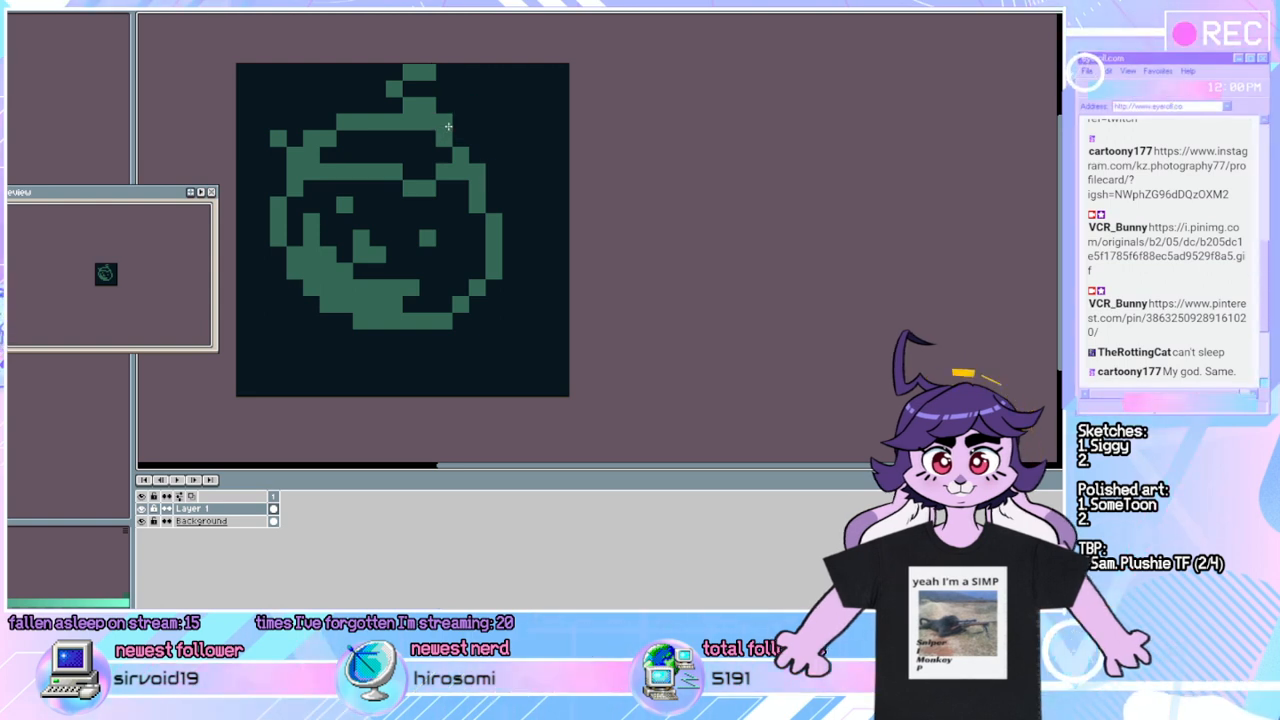
Draw a rounded shape beside the face's lower right with a diagonal stroke rising from it to the canvas's right edge.
mouse_move(510, 205)
left_mouse_down()
mouse_move(544, 222)
mouse_move(511, 290)
mouse_move(489, 302)
mouse_move(425, 257)
mouse_move(450, 318)
left_mouse_up()
key("ctrl+z")
key("ctrl+z")
mouse_move(511, 238)
left_mouse_down()
mouse_move(444, 290)
mouse_move(503, 320)
mouse_move(545, 264)
mouse_move(529, 241)
mouse_move(460, 288)
mouse_move(510, 254)
mouse_move(514, 215)
mouse_move(562, 154)
left_mouse_up()
left_click(525, 223)
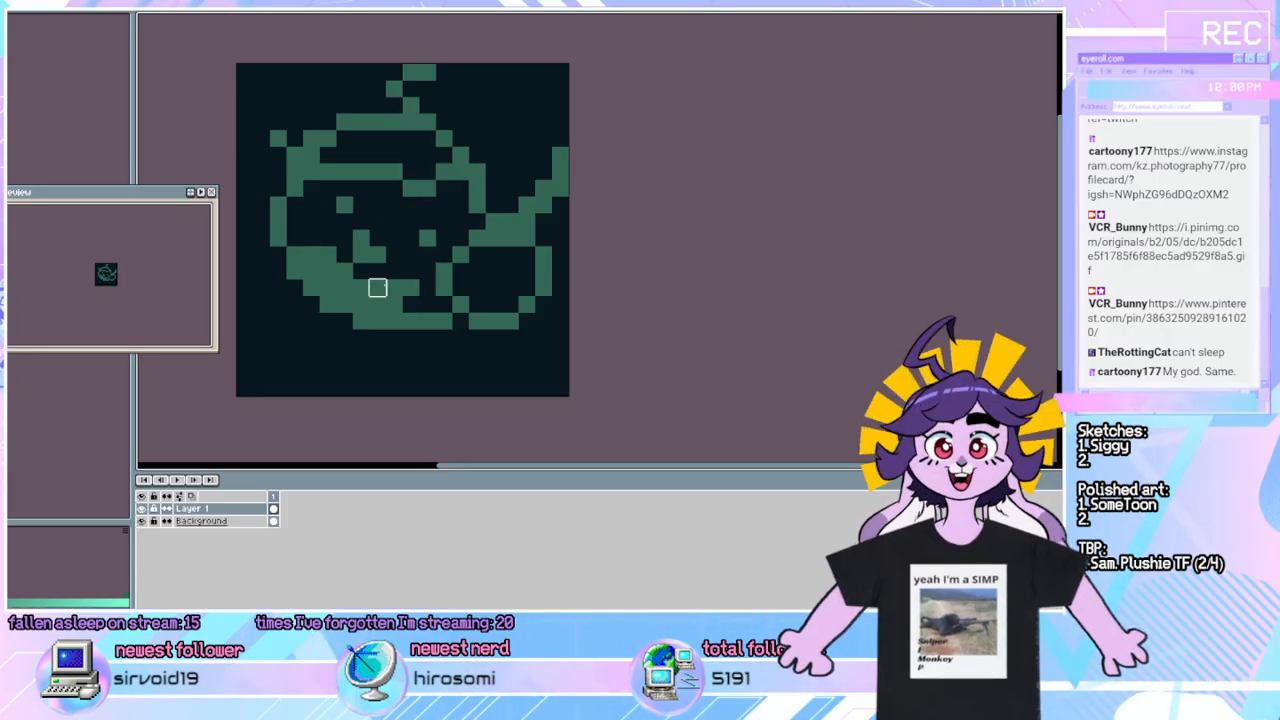
Erase the filled area along the face's lower-left edge and redraw the cheek and jaw as an outline.
left_click_drag(398, 288, 361, 320)
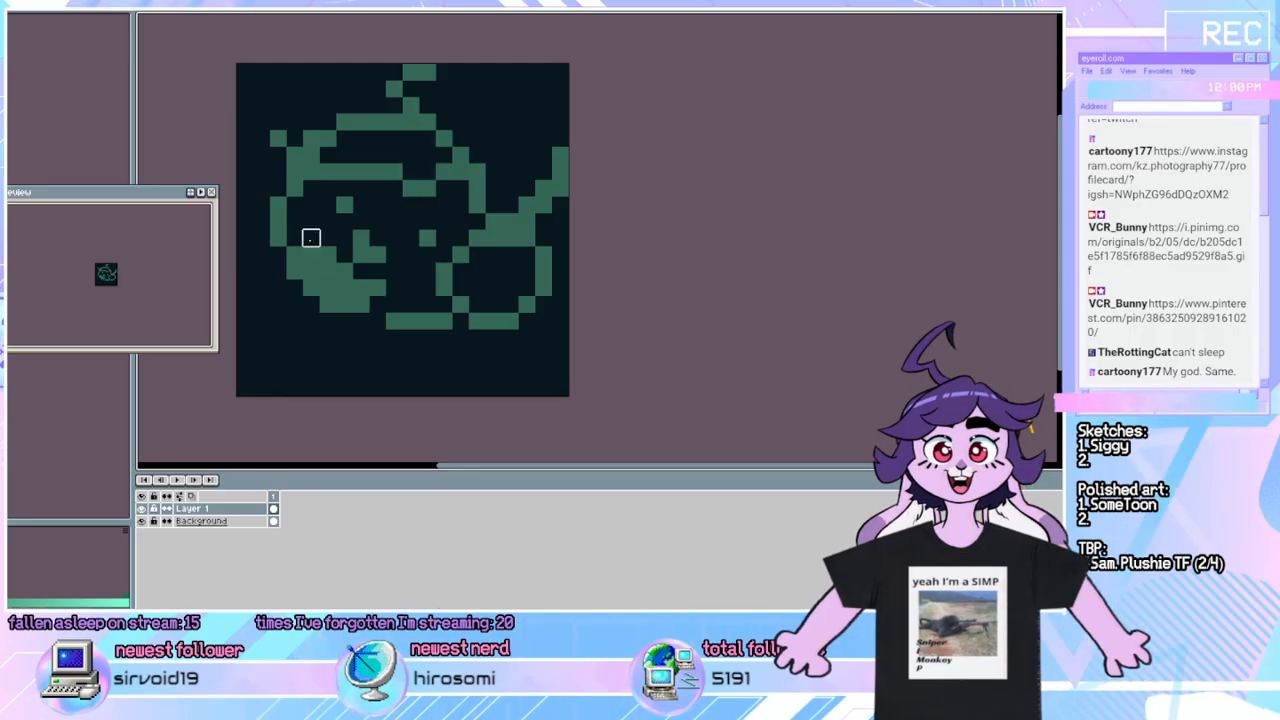
mouse_move(294, 271)
left_mouse_down()
mouse_move(311, 254)
mouse_move(311, 288)
left_mouse_up()
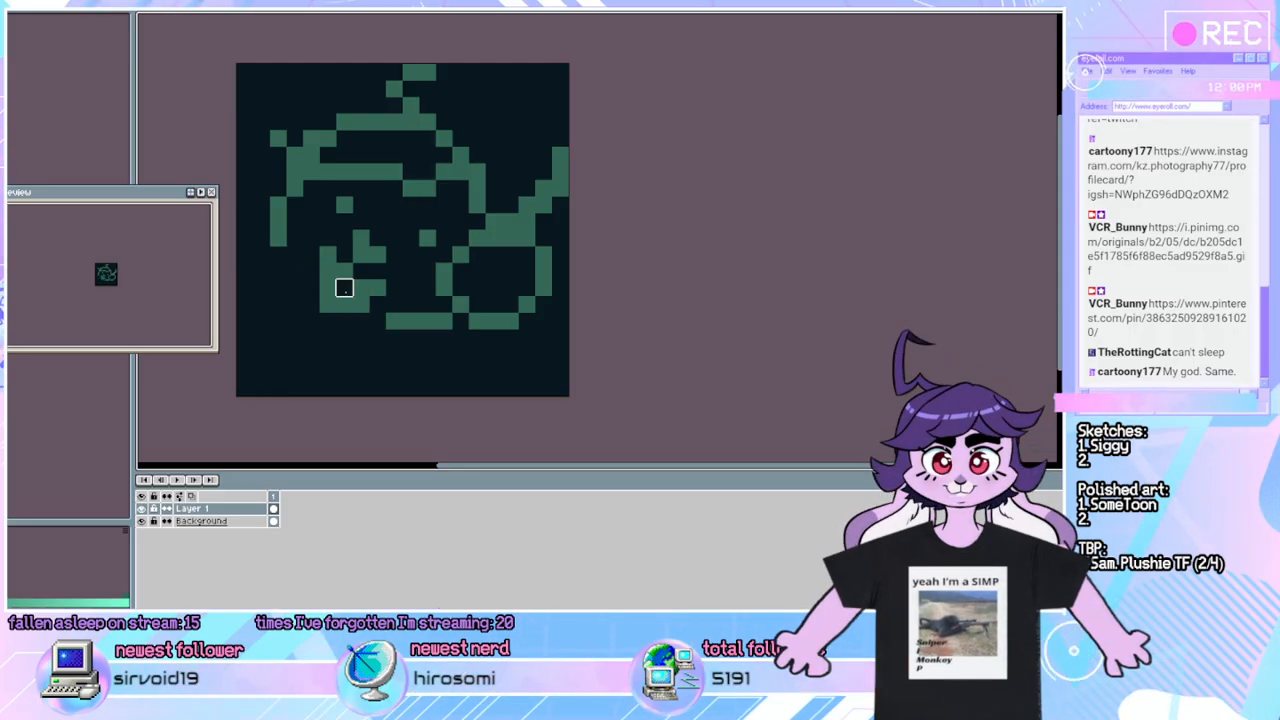
left_click_drag(361, 288, 344, 304)
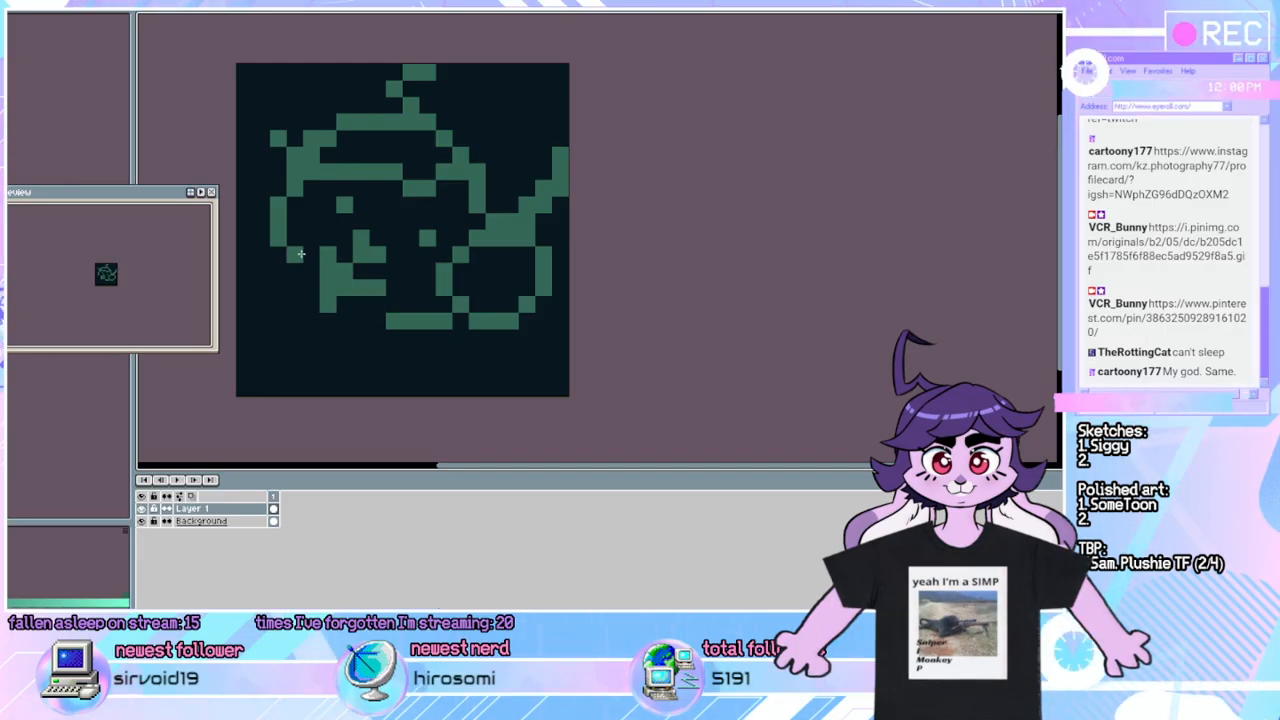
left_click_drag(301, 254, 296, 289)
key("ctrl+z")
mouse_move(278, 204)
left_mouse_down()
mouse_move(276, 261)
mouse_move(314, 310)
mouse_move(378, 326)
left_mouse_up()
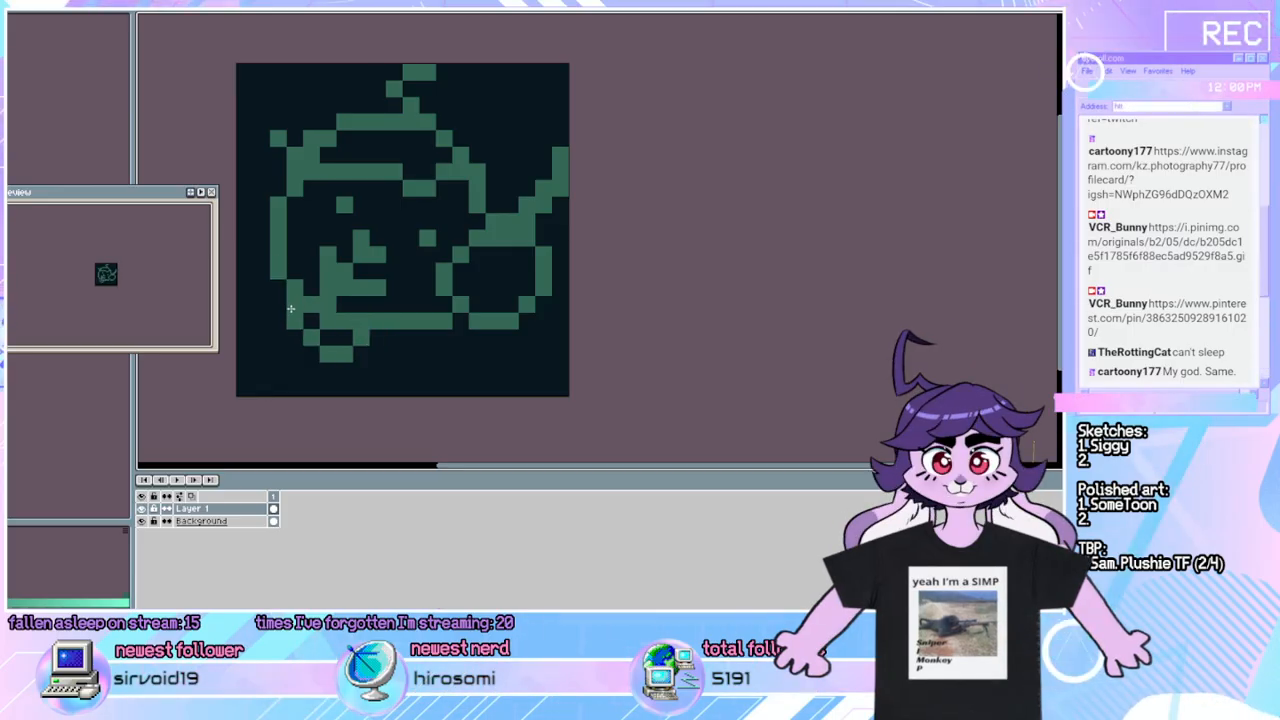
Try to sketch the neck and shoulders in second-darkest green beneath the head.
left_click_drag(410, 337, 484, 368)
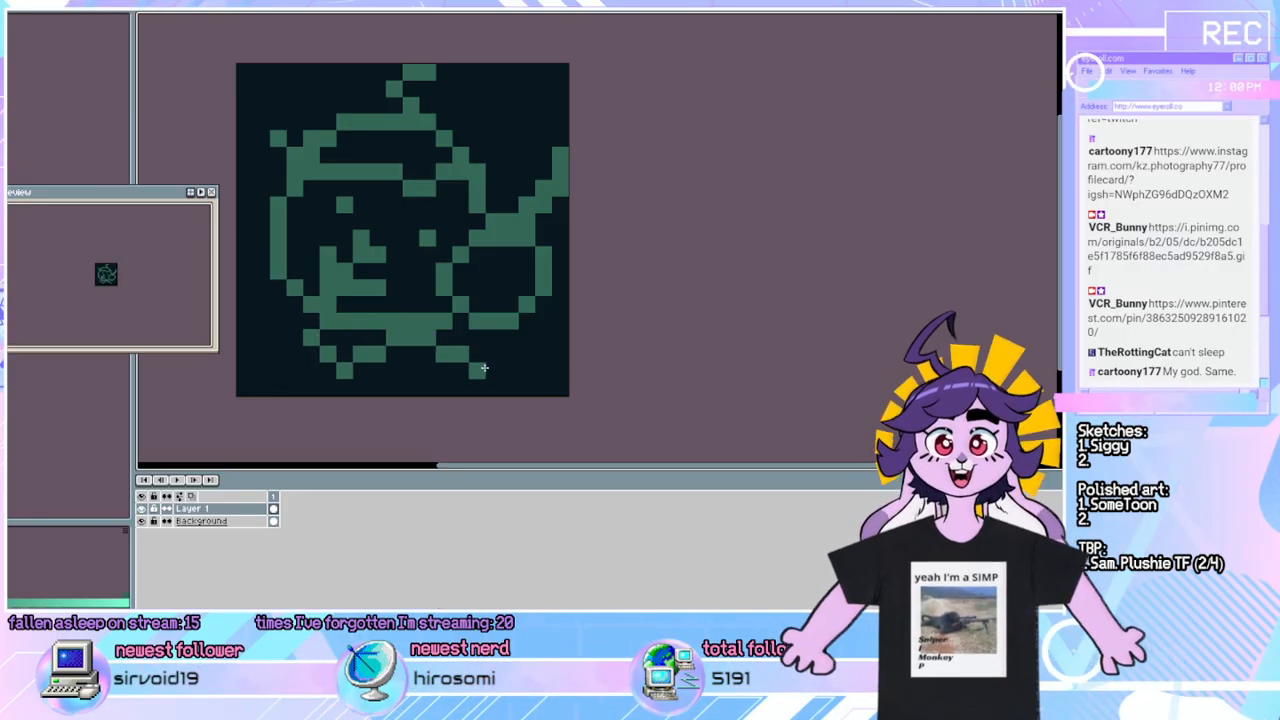
left_click_drag(438, 327, 474, 348)
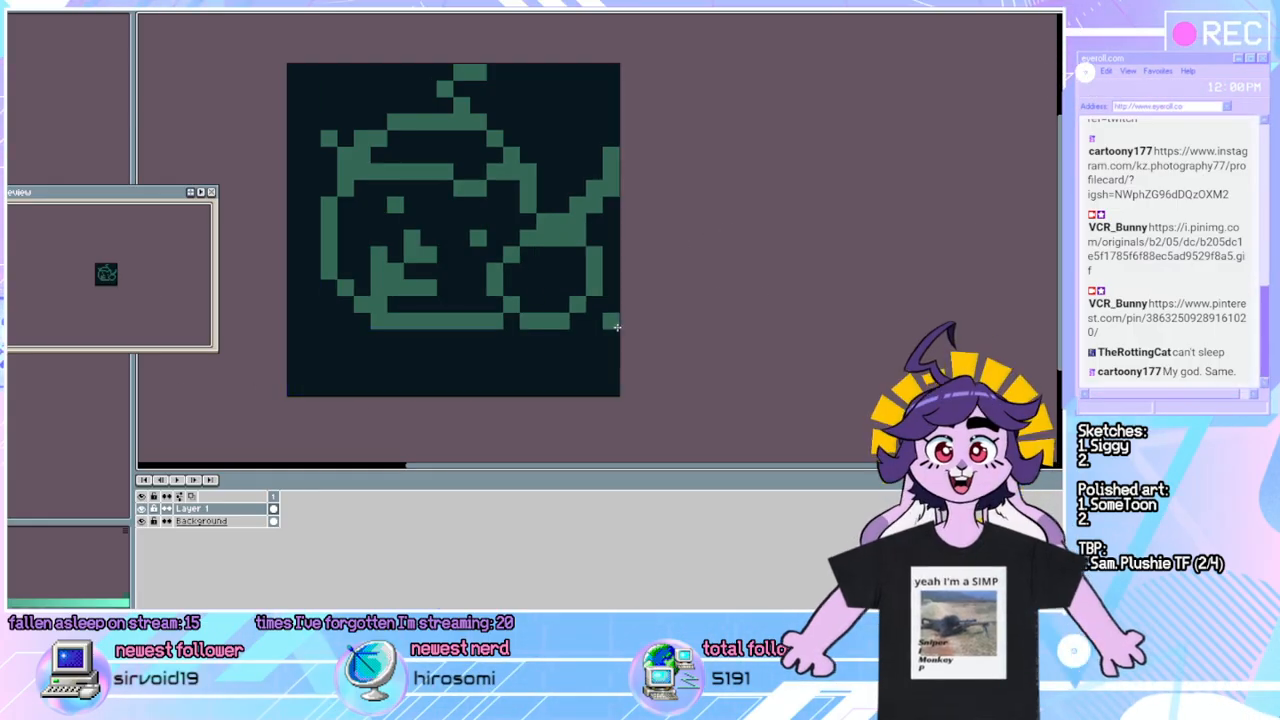
Close the new character face sketch without saving its changes and return to the idle animation.
left_click_drag(565, 281, 550, 415)
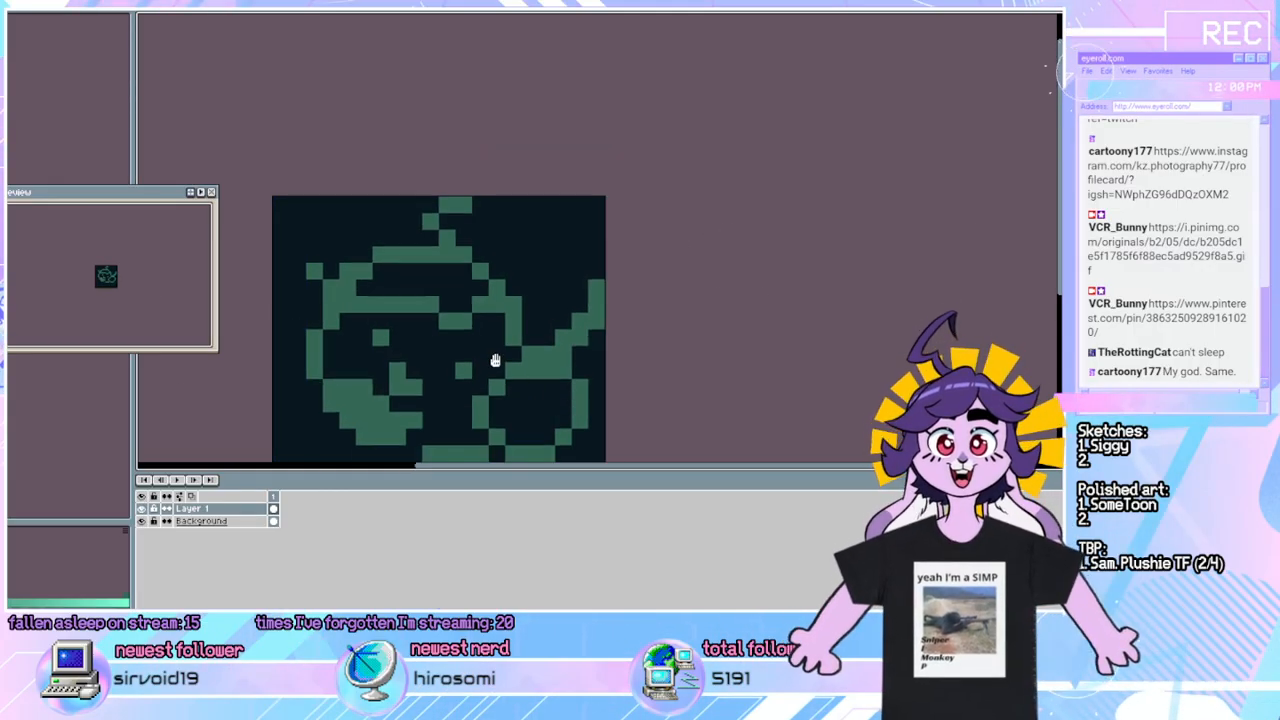
left_click_drag(494, 360, 430, 352)
key("ctrl+w")
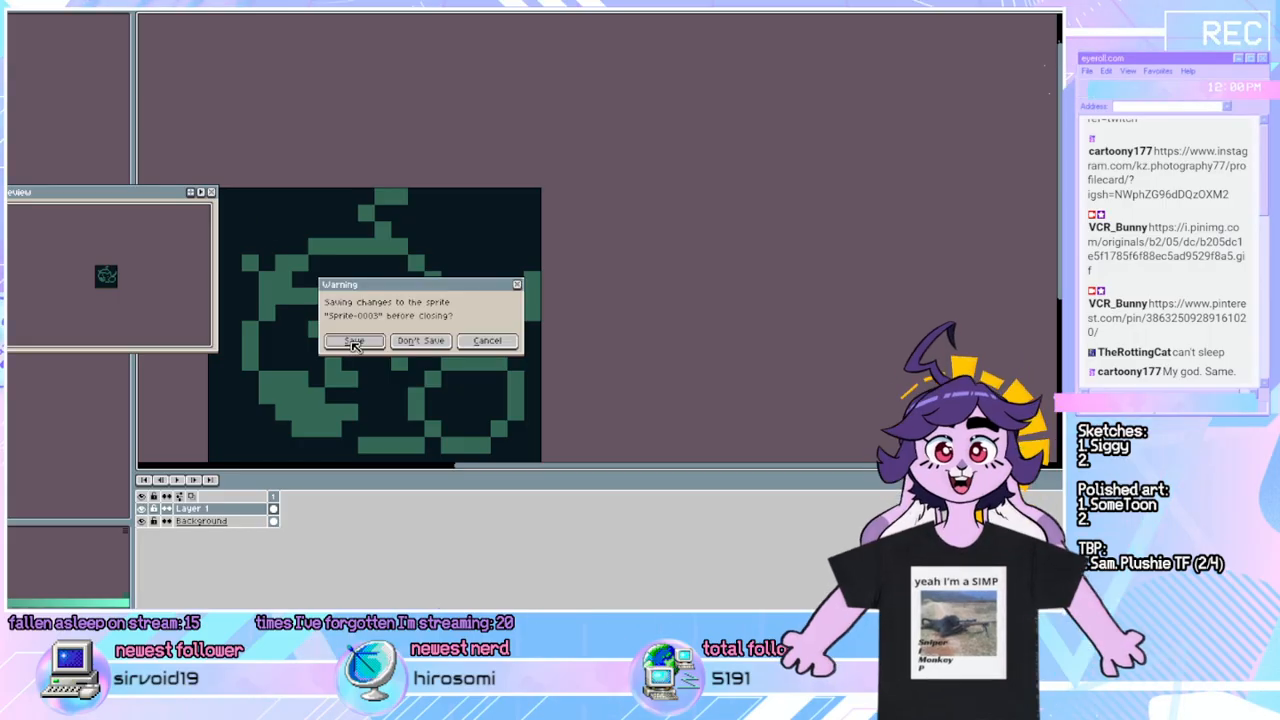
left_click(424, 341)
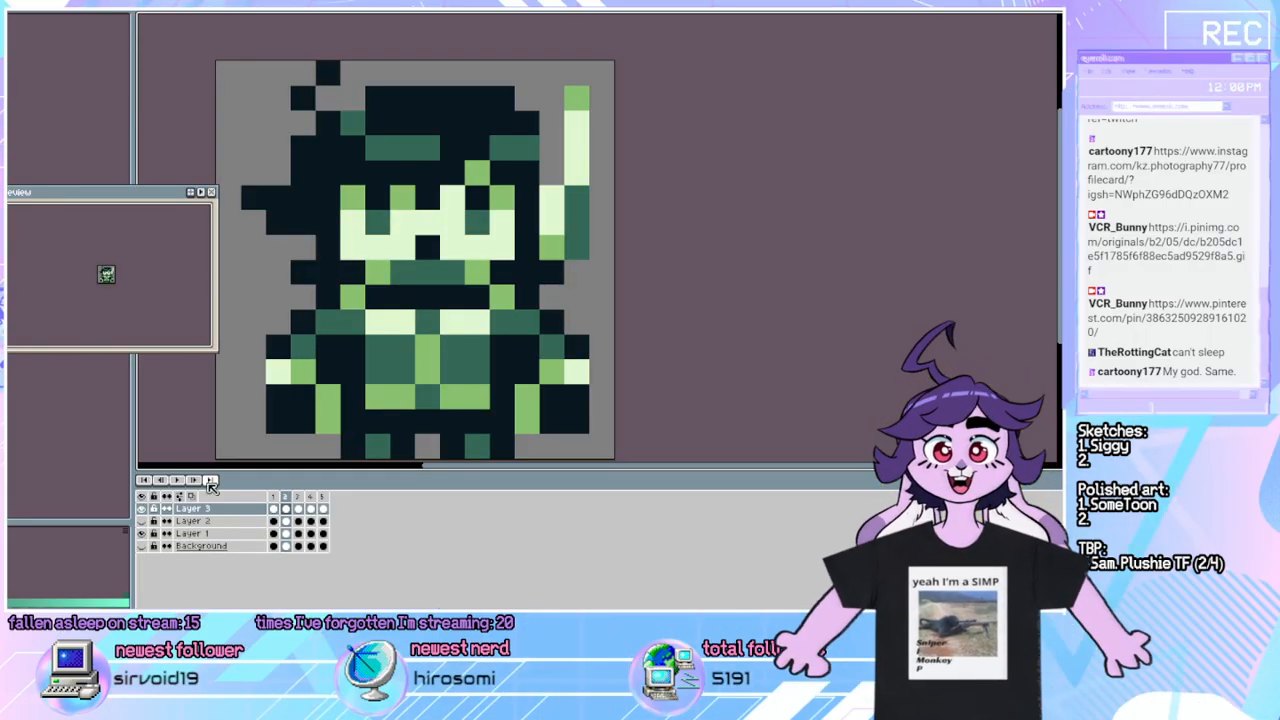
Play the idle animation, then recolour the darkest pixels at the base of the pale upright shape beside the head in frame 4 to second-darkest green.
left_click(178, 480)
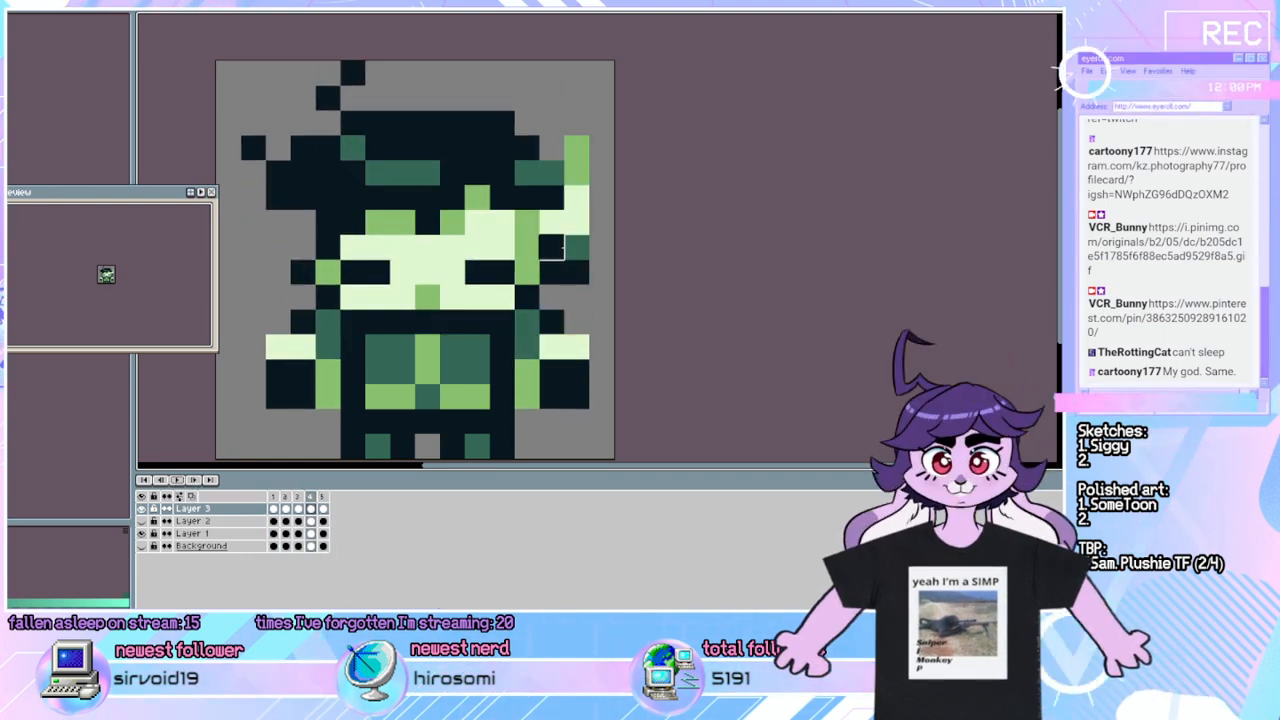
left_click(511, 222)
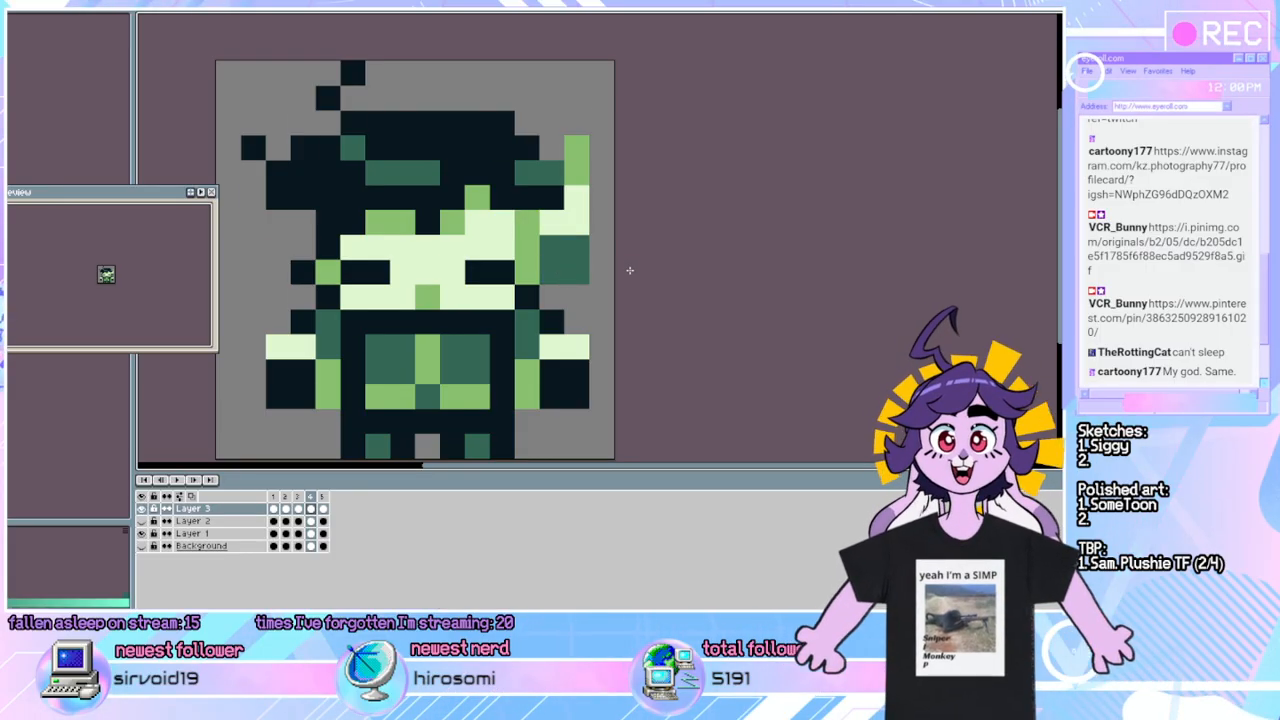
key("Right")
key("Right")
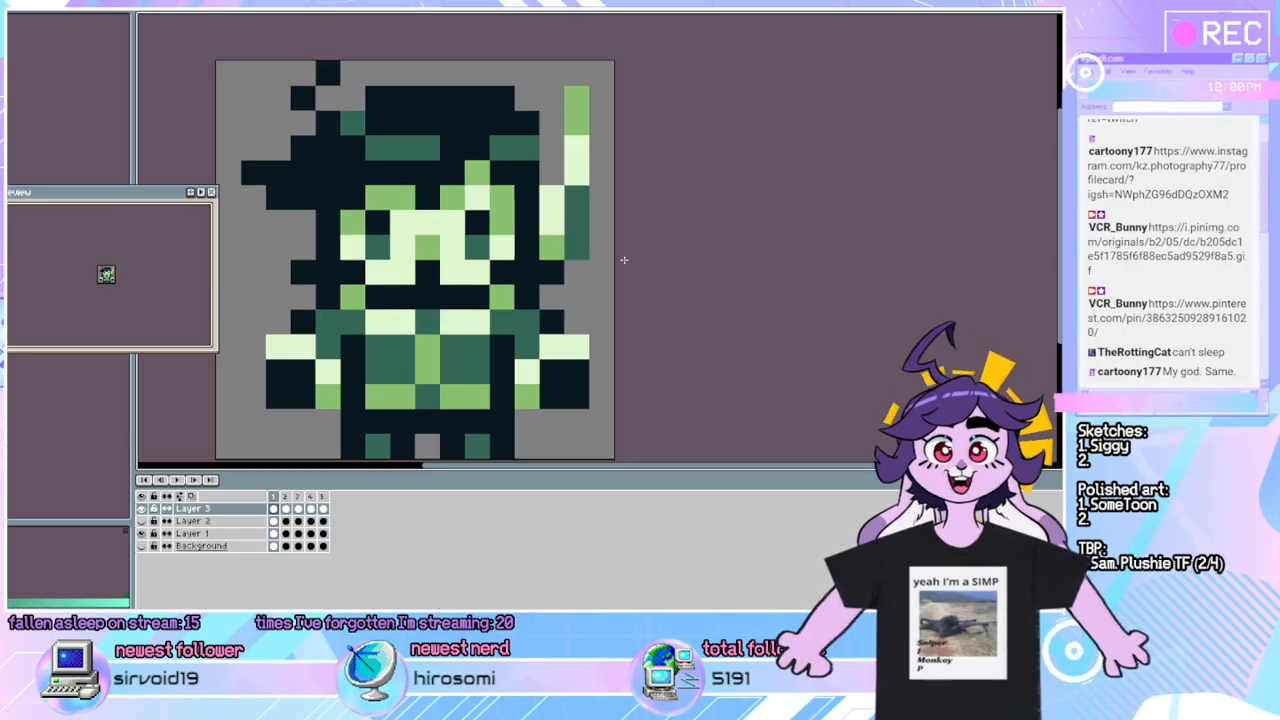
key("Left")
key("Right")
key("Right")
key("Right")
key("Right")
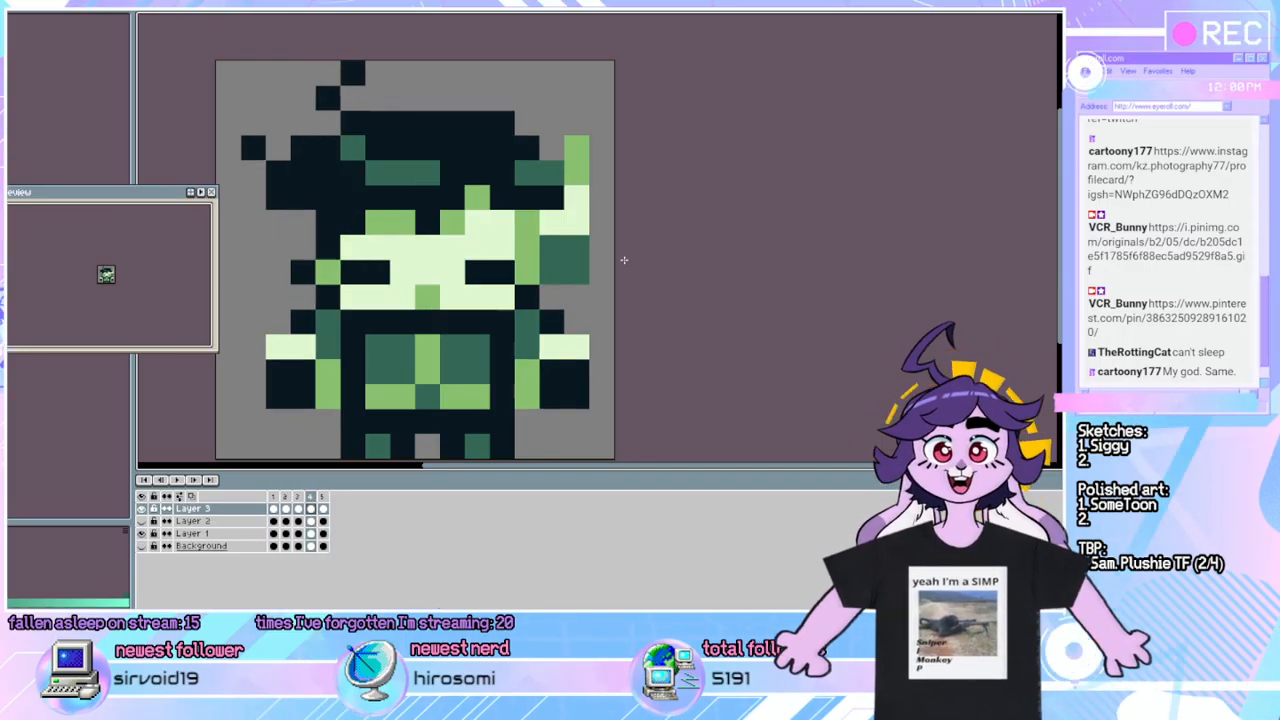
In frame 4, extend the upright shape's pale area down one pixel and recolour the light green column beside the face second-darkest green.
left_click(550, 240)
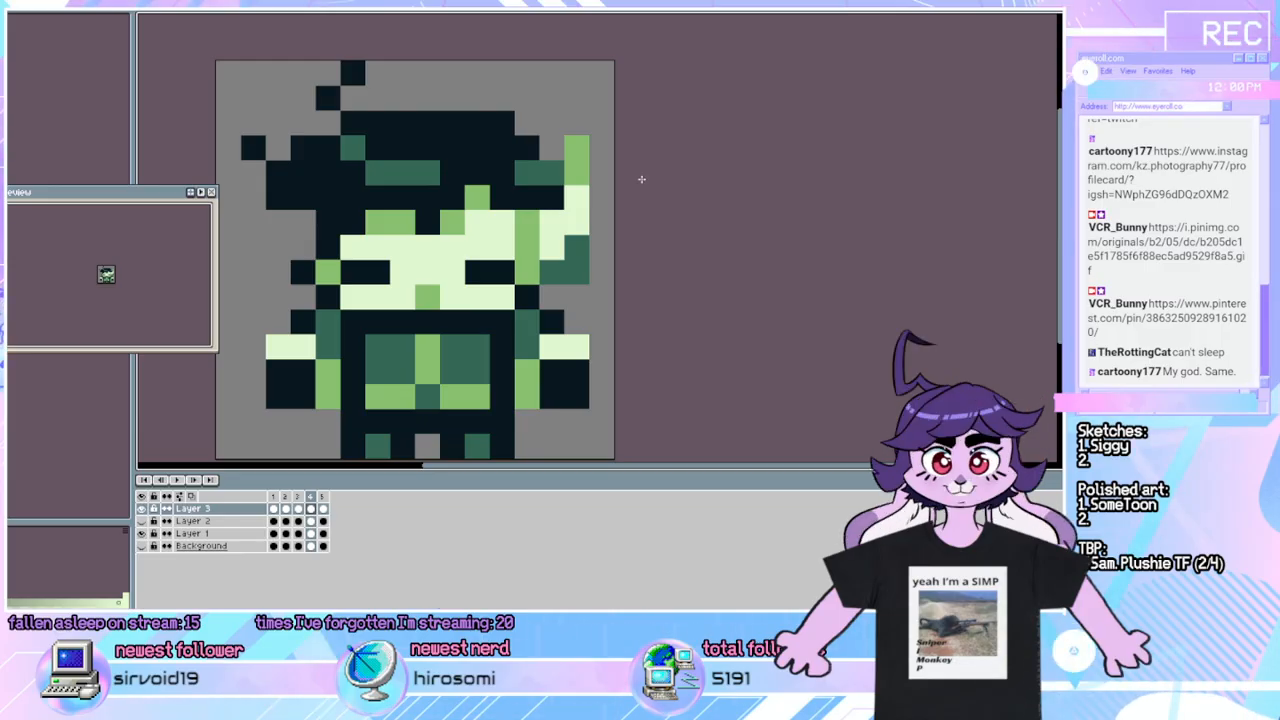
key("Right")
key("Left")
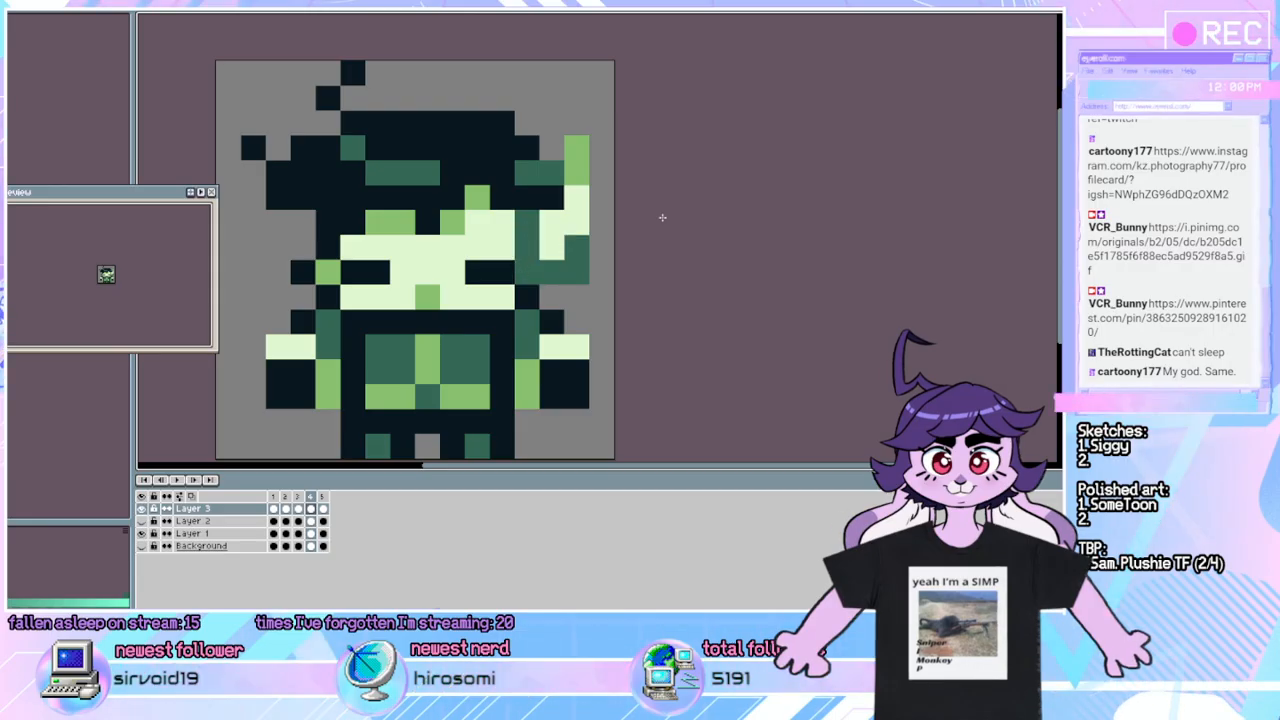
key("Right")
key("Left")
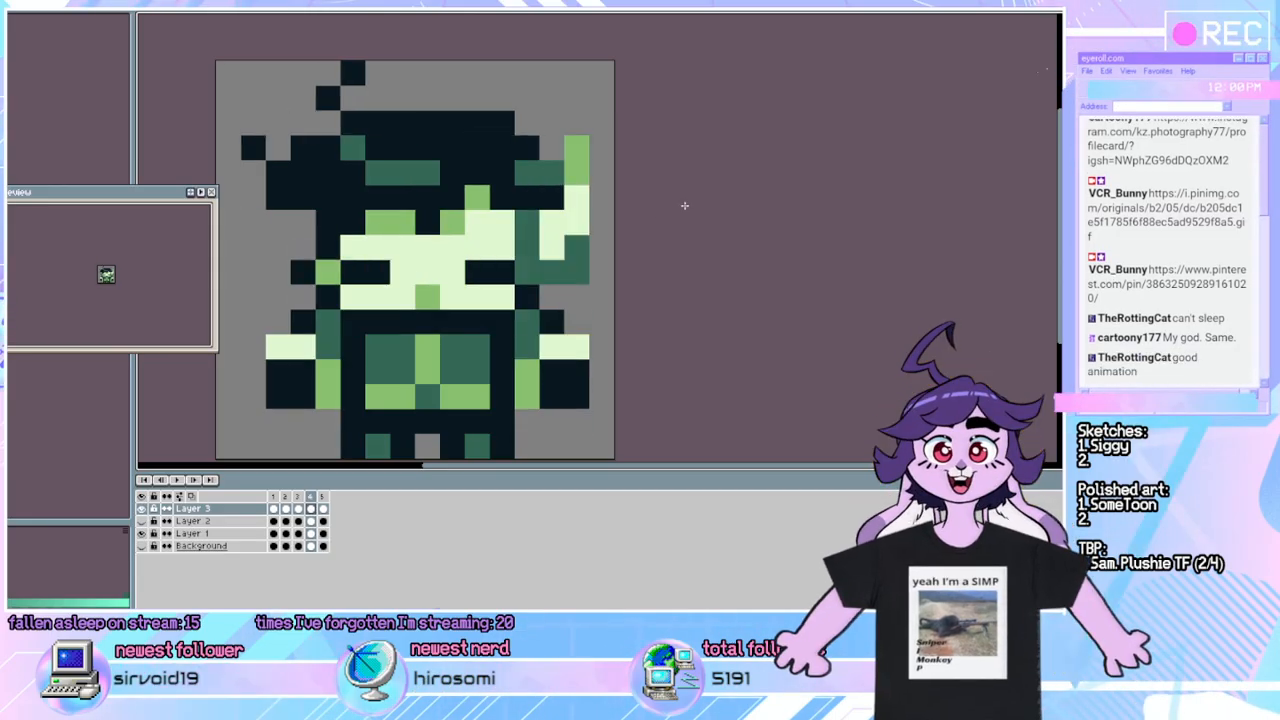
Recolour the lower inner pixels of the raised arm medium green on frame 4, comparing the result with frame 5.
key("Right")
key("Left")
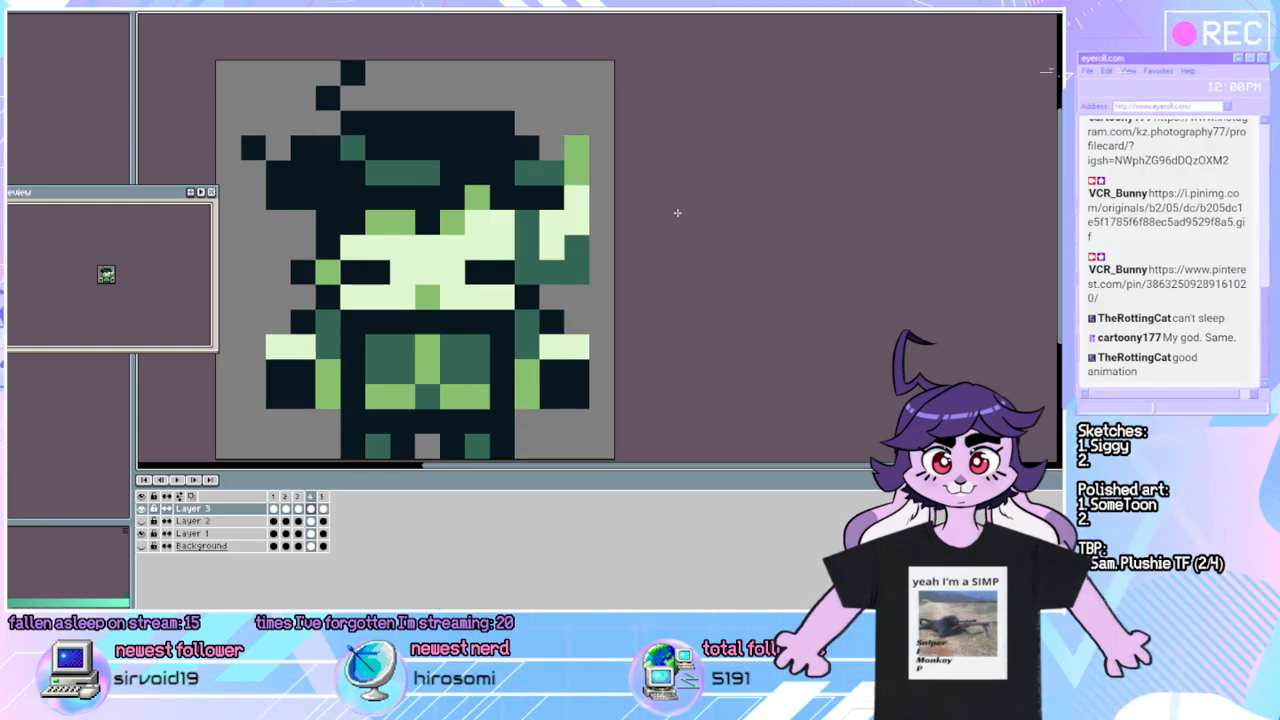
key("Right")
key("Left")
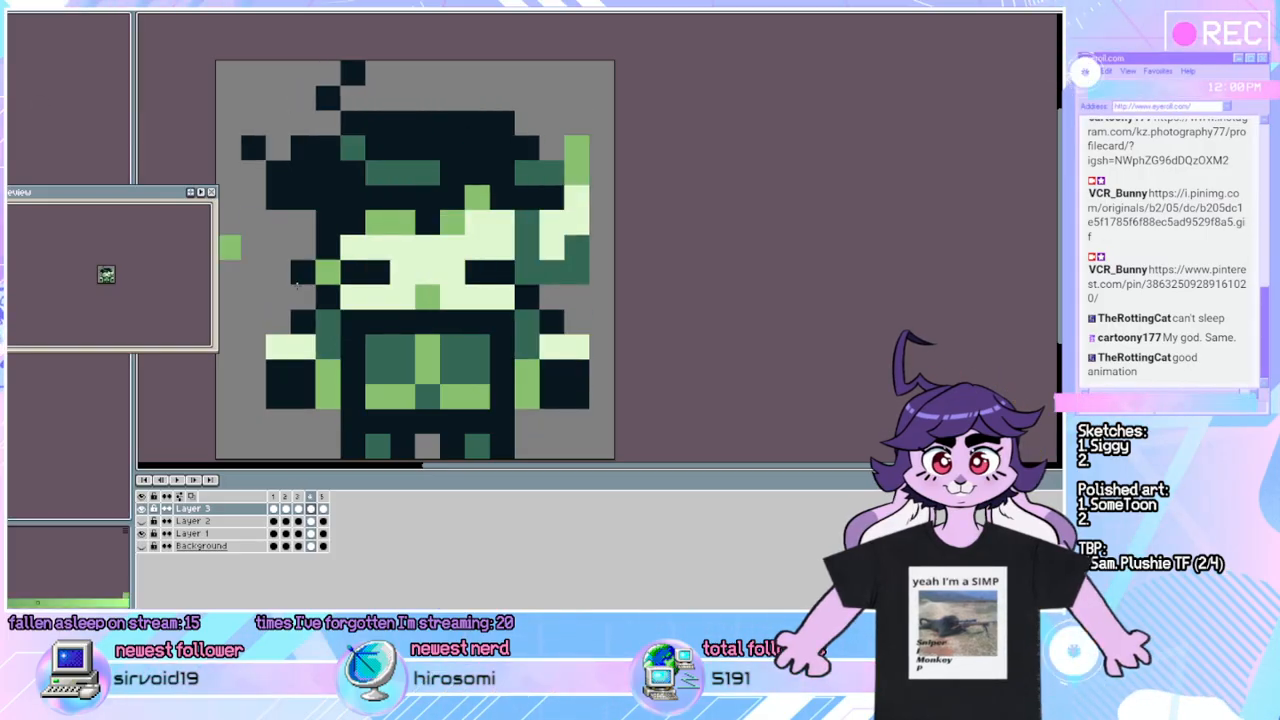
left_click(553, 250)
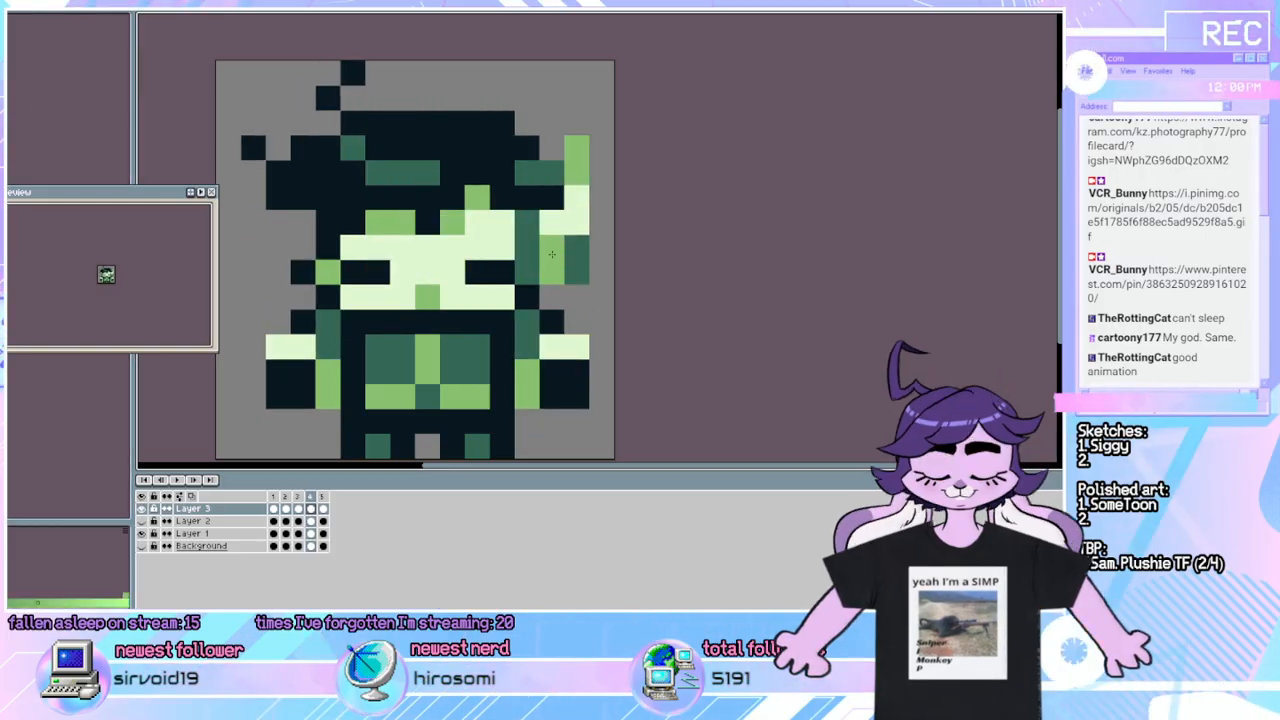
key("Right")
key("Left")
key("Right")
key("Left")
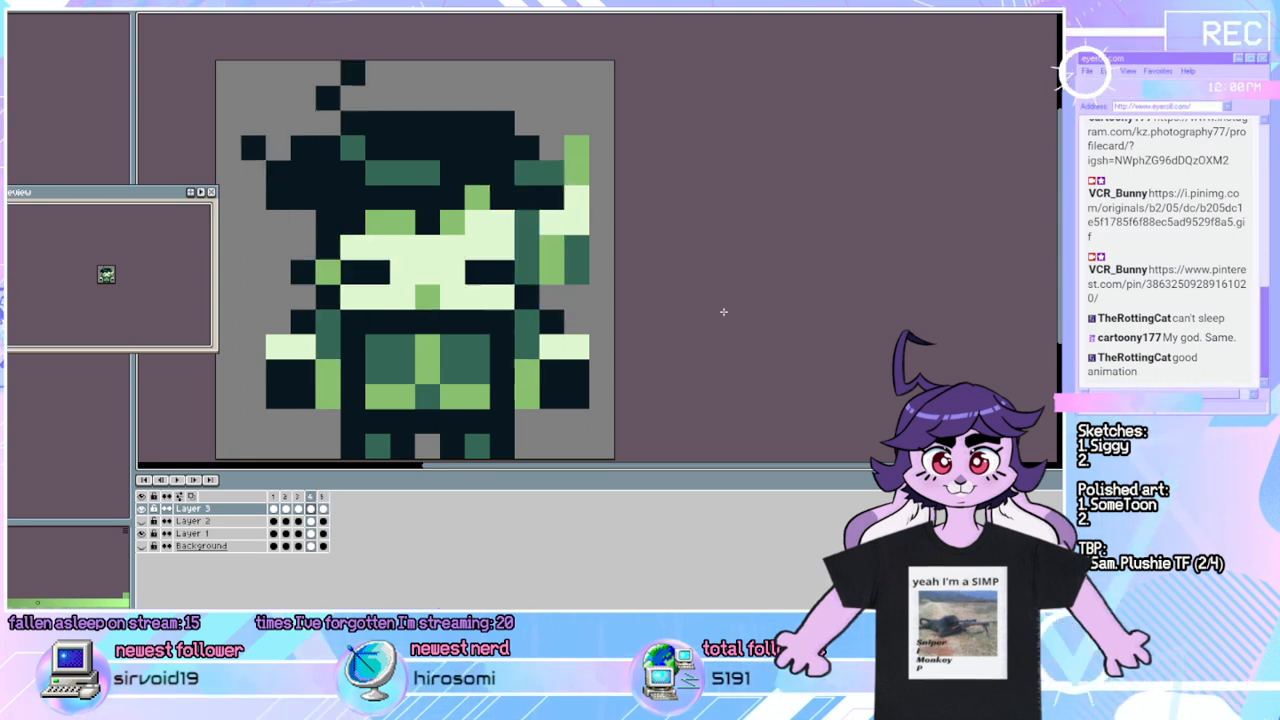
Flip through the neighbouring frames and play the animation to check the raised arm's motion.
key("Left")
key("Right")
key("Left")
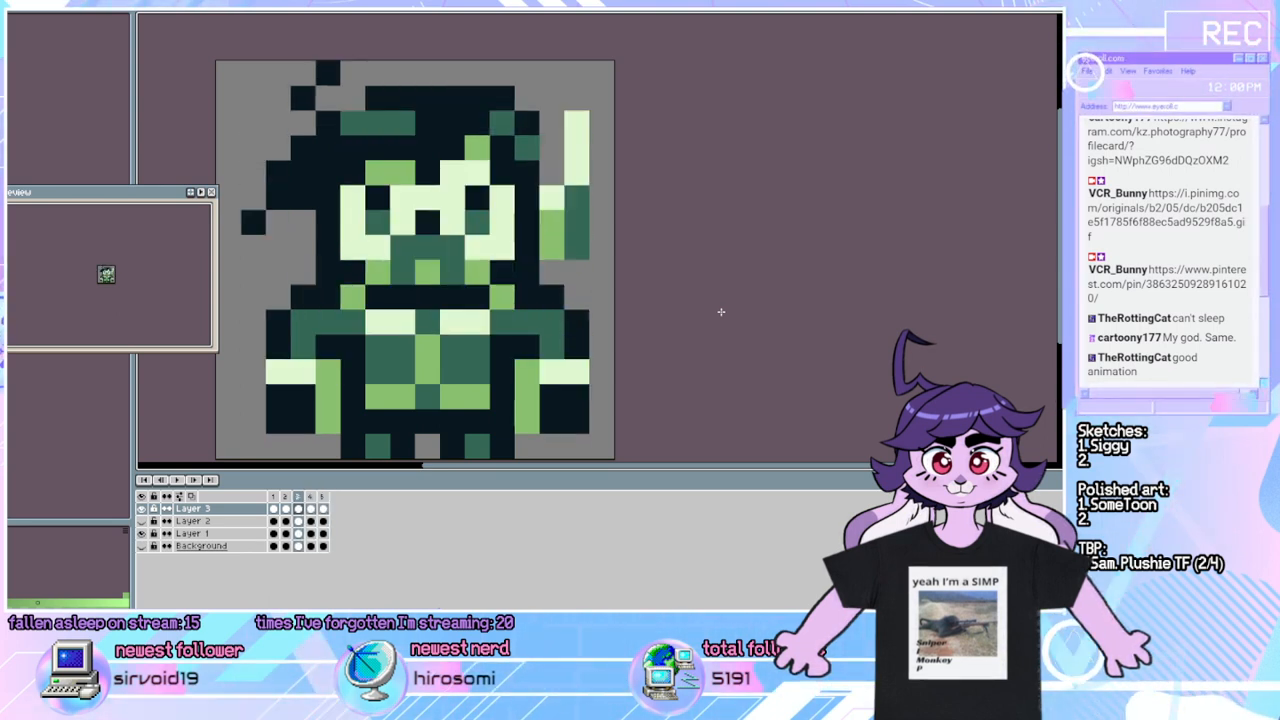
key("Left")
key("Right")
key("Right")
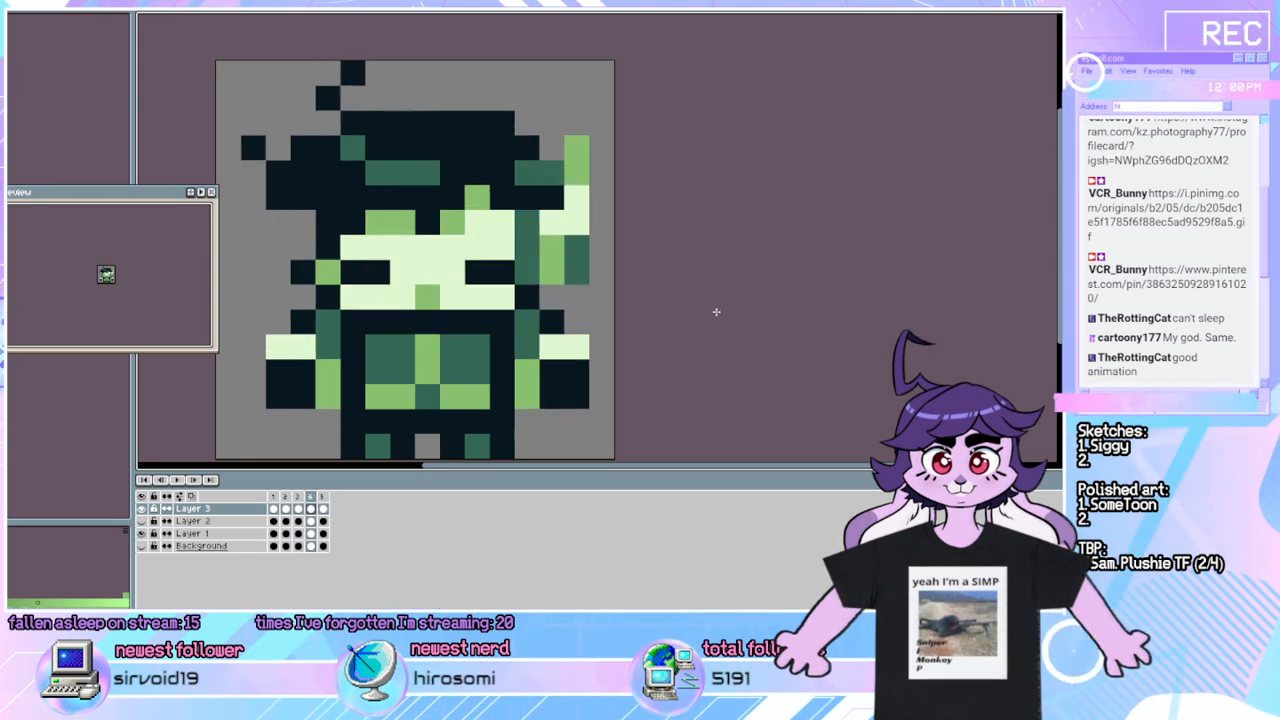
left_click(575, 197)
key("Left")
key("Right")
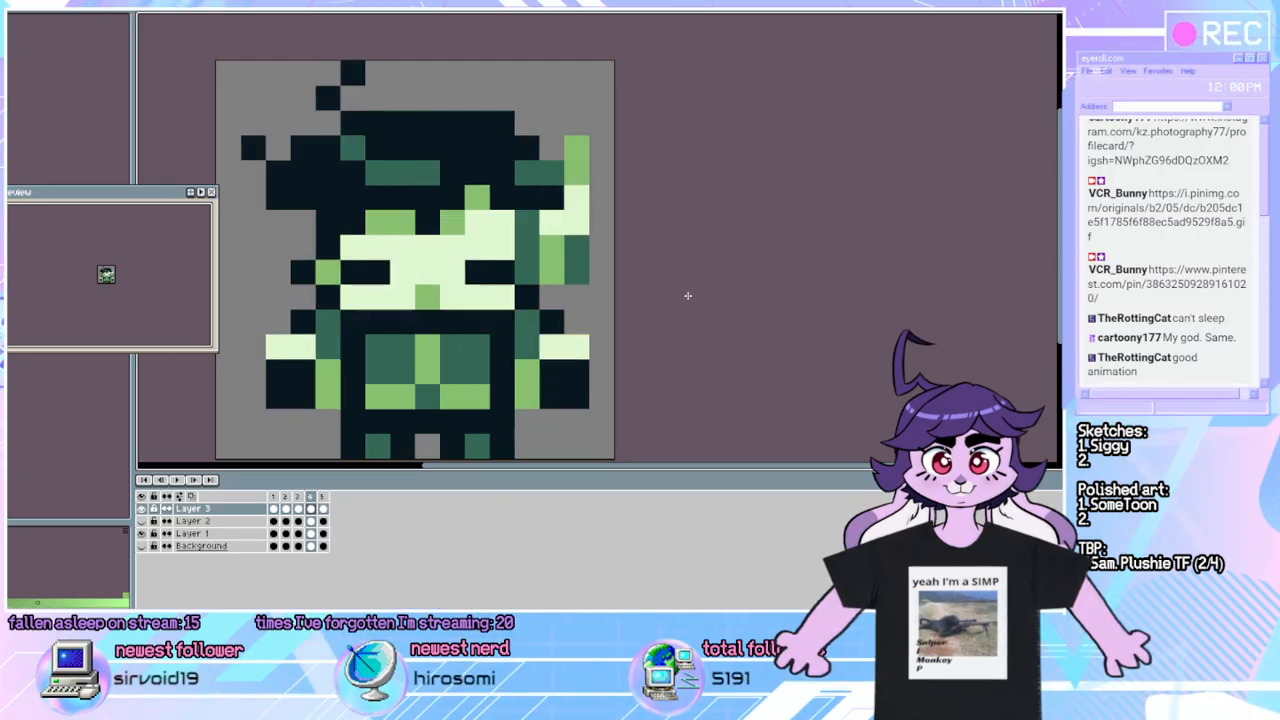
key("Right")
key("Left")
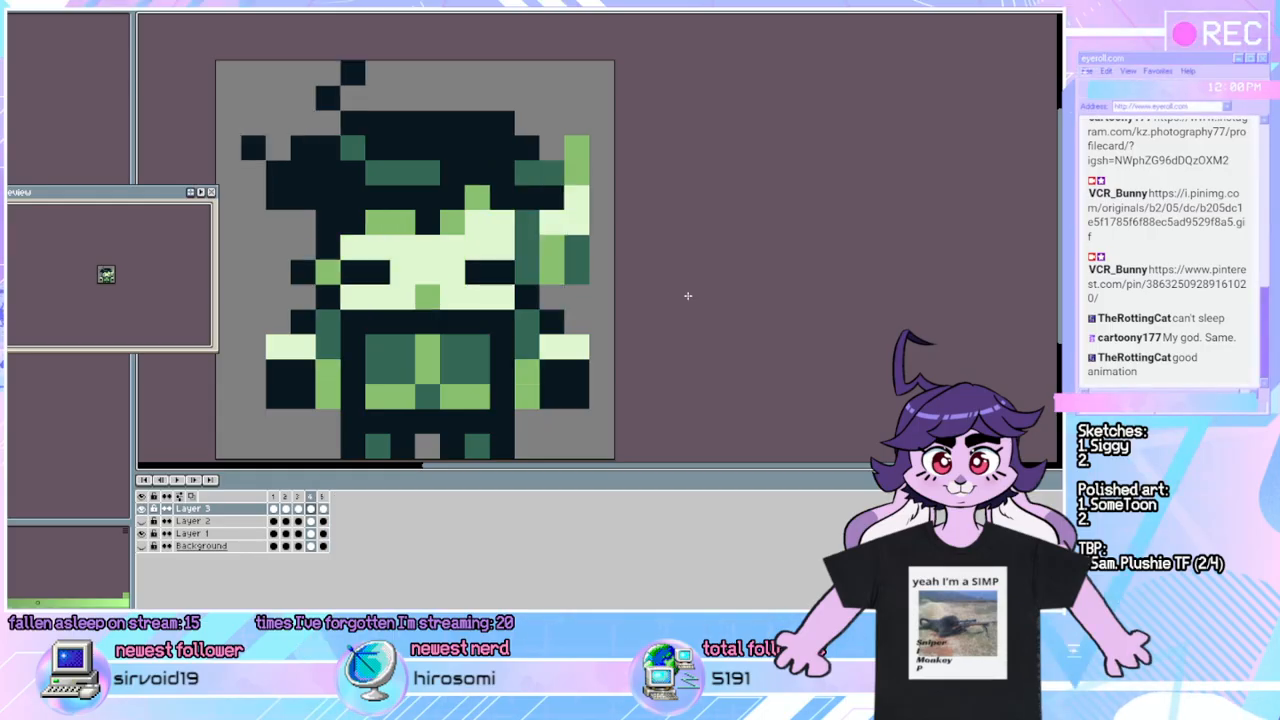
key("Right")
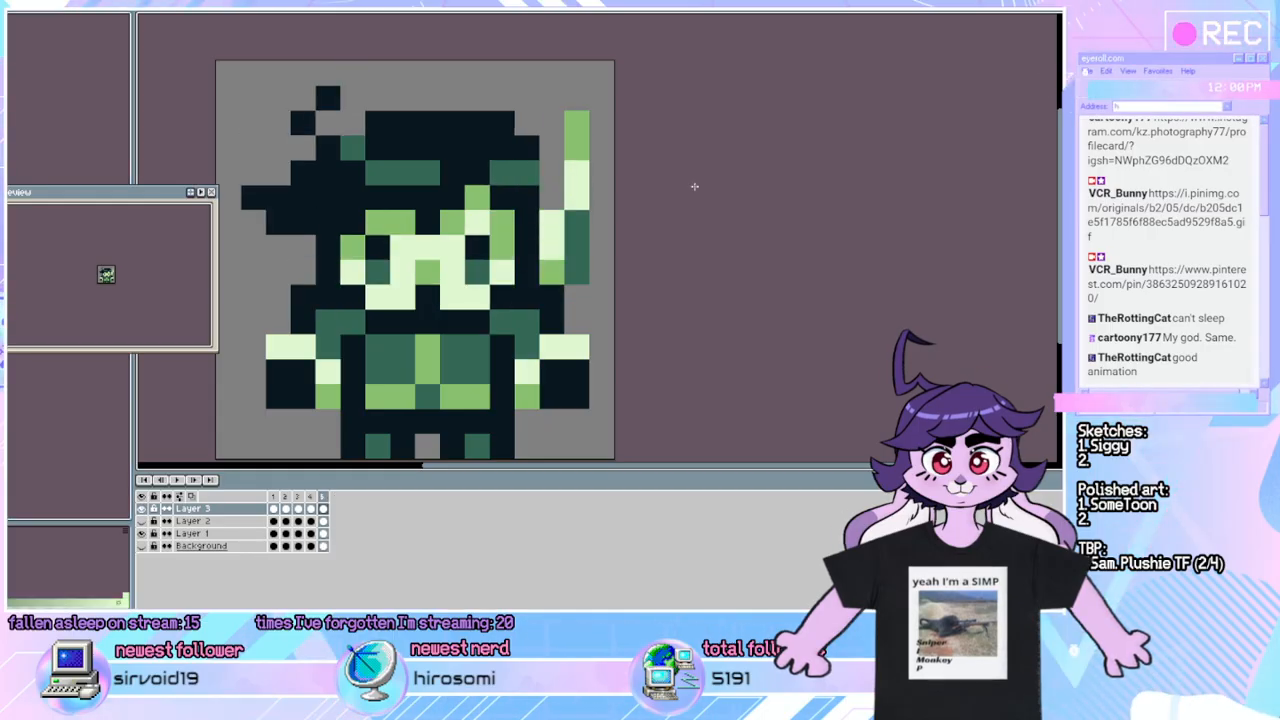
key("Right")
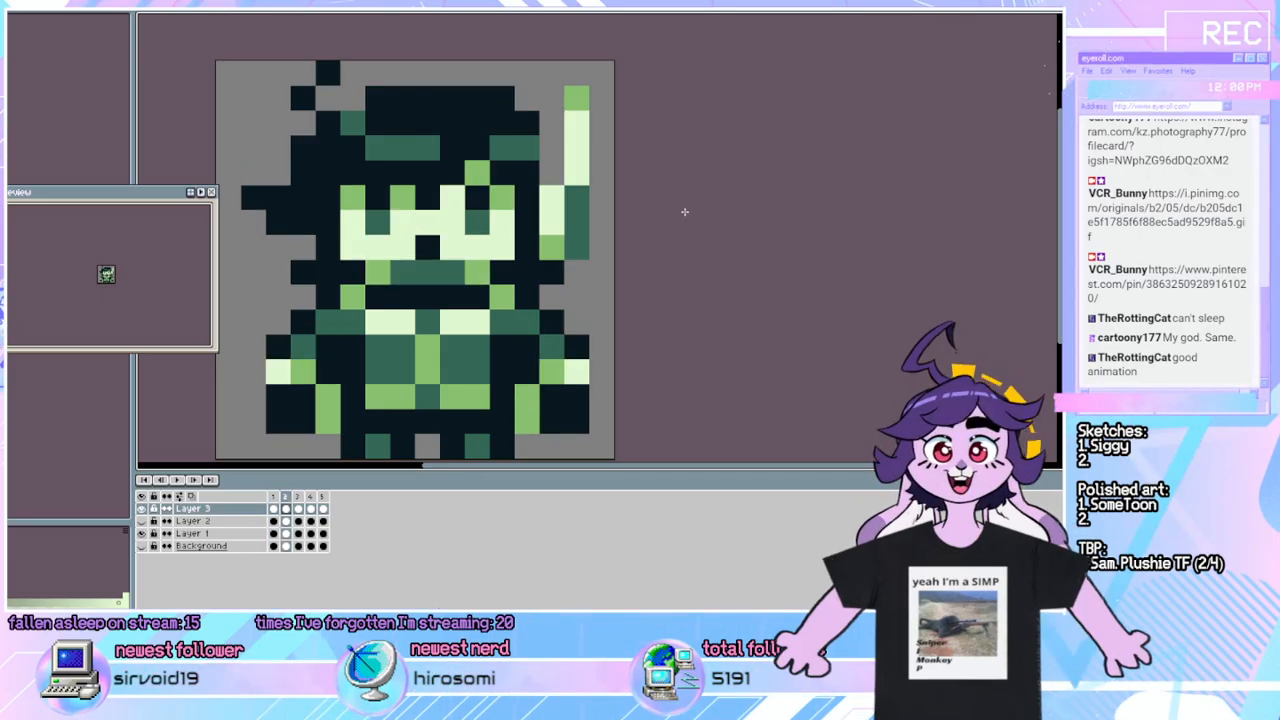
key("Right")
key("Right")
key("Right")
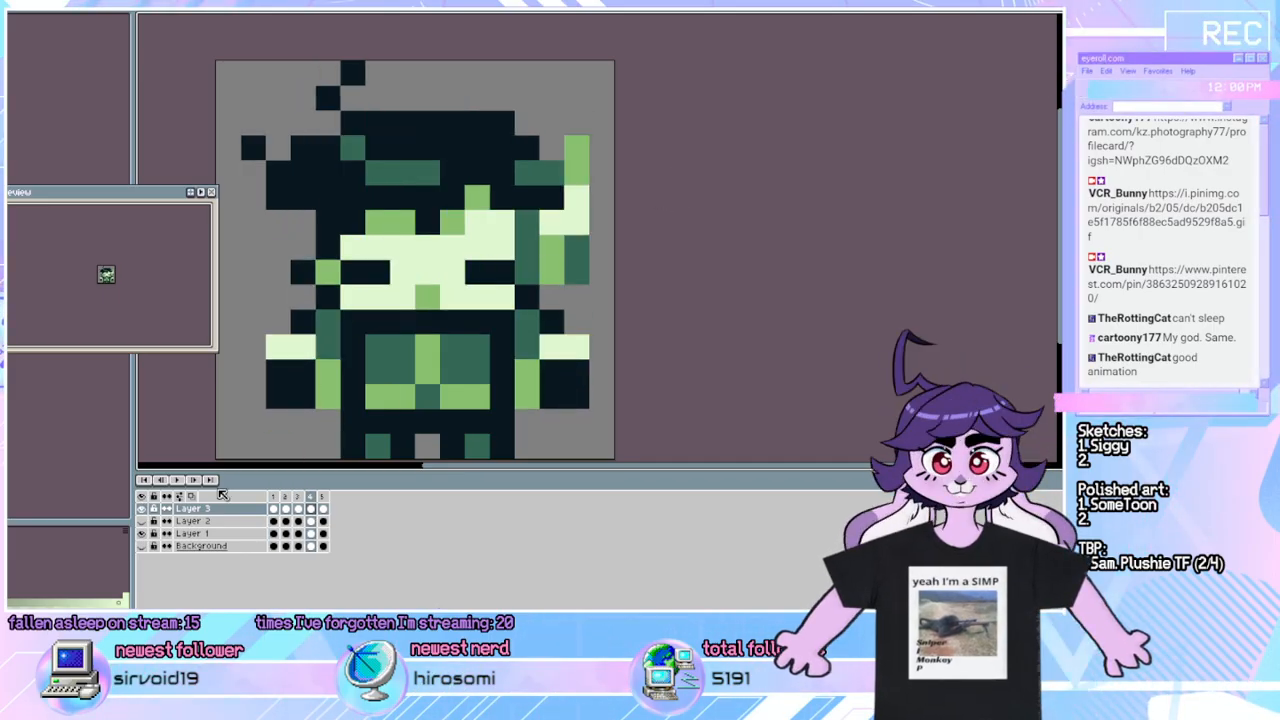
left_click(178, 481)
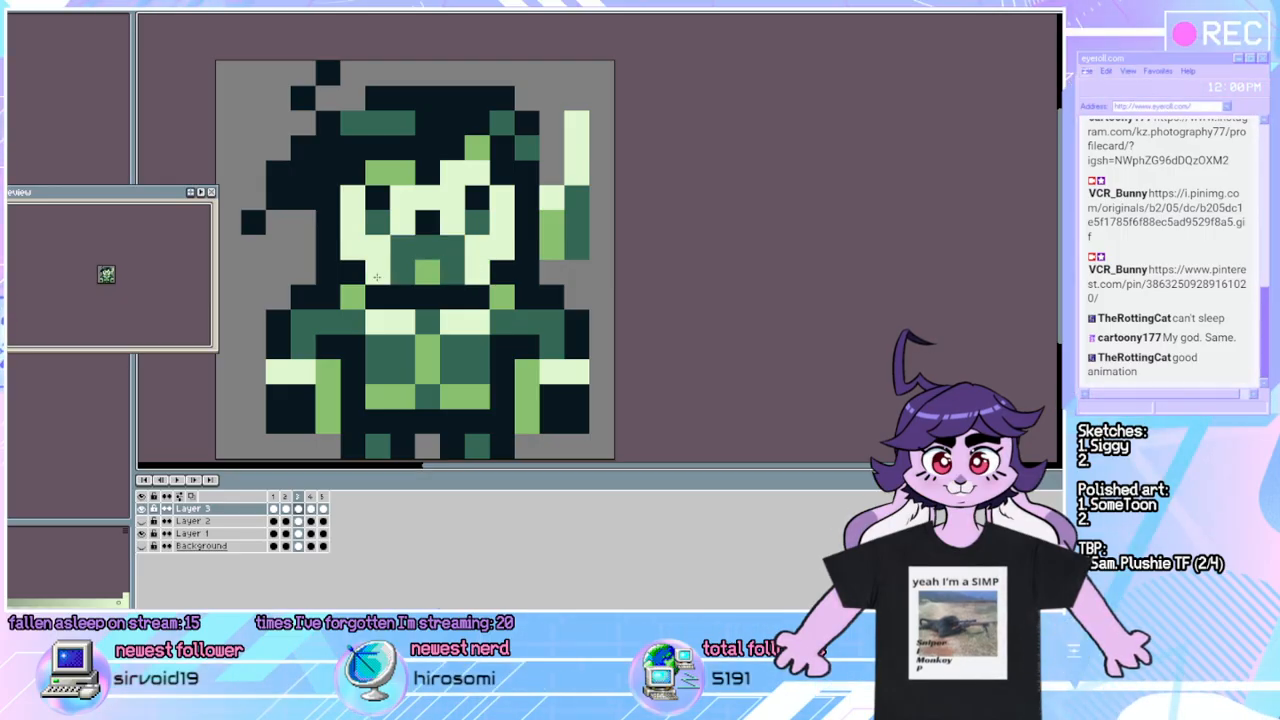
Try narrowing the open mouth on frame 3 by repainting its upper corners pale green, and play back the animation.
left_click(391, 242)
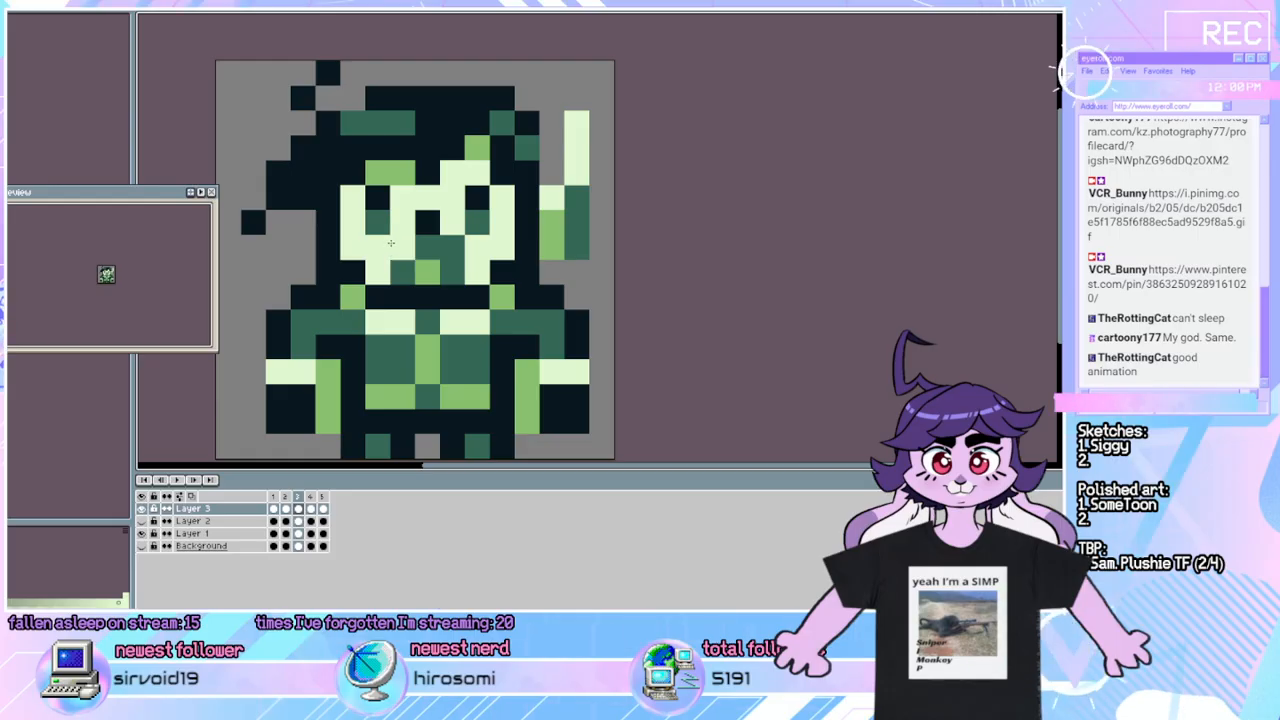
left_click(453, 240)
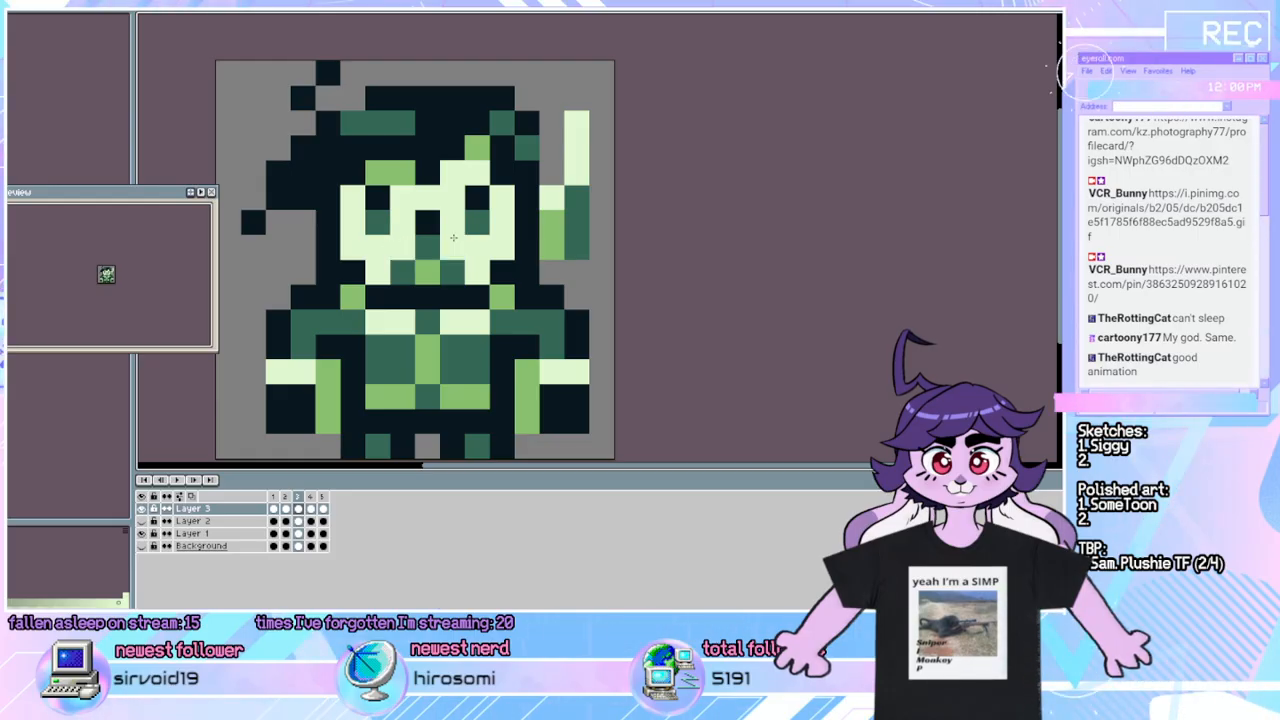
left_click(433, 245)
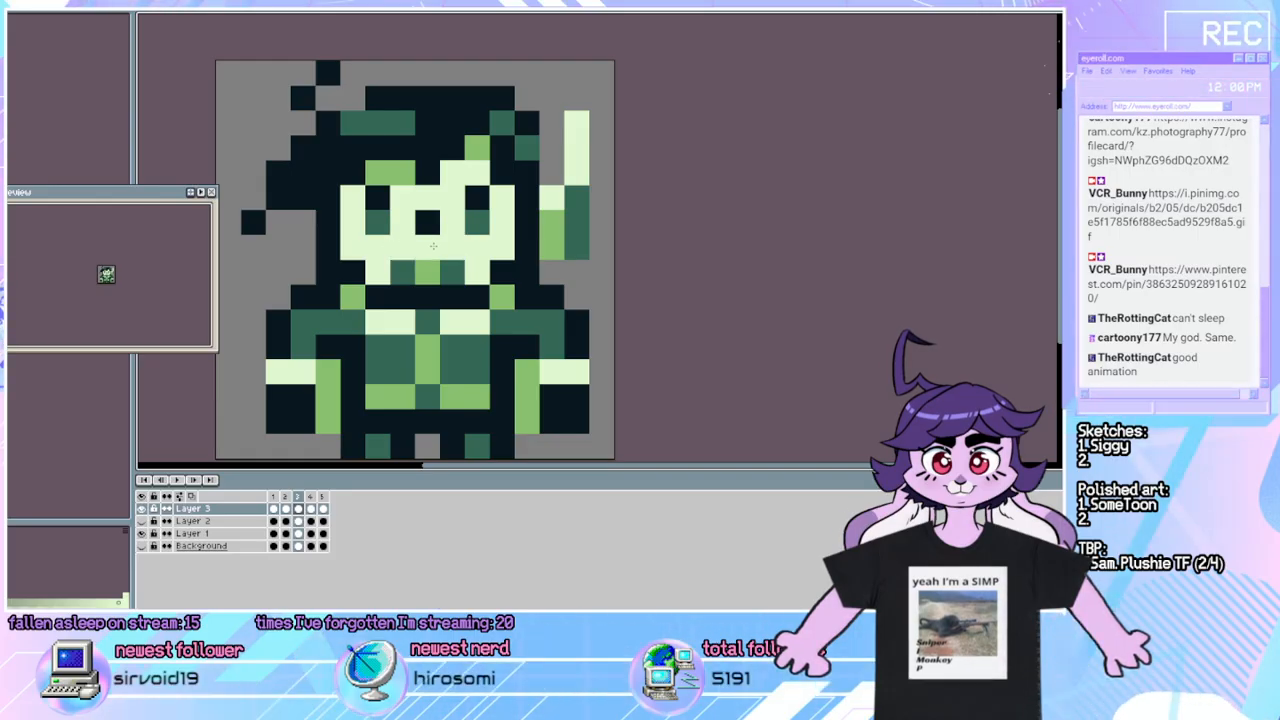
key("ctrl+z")
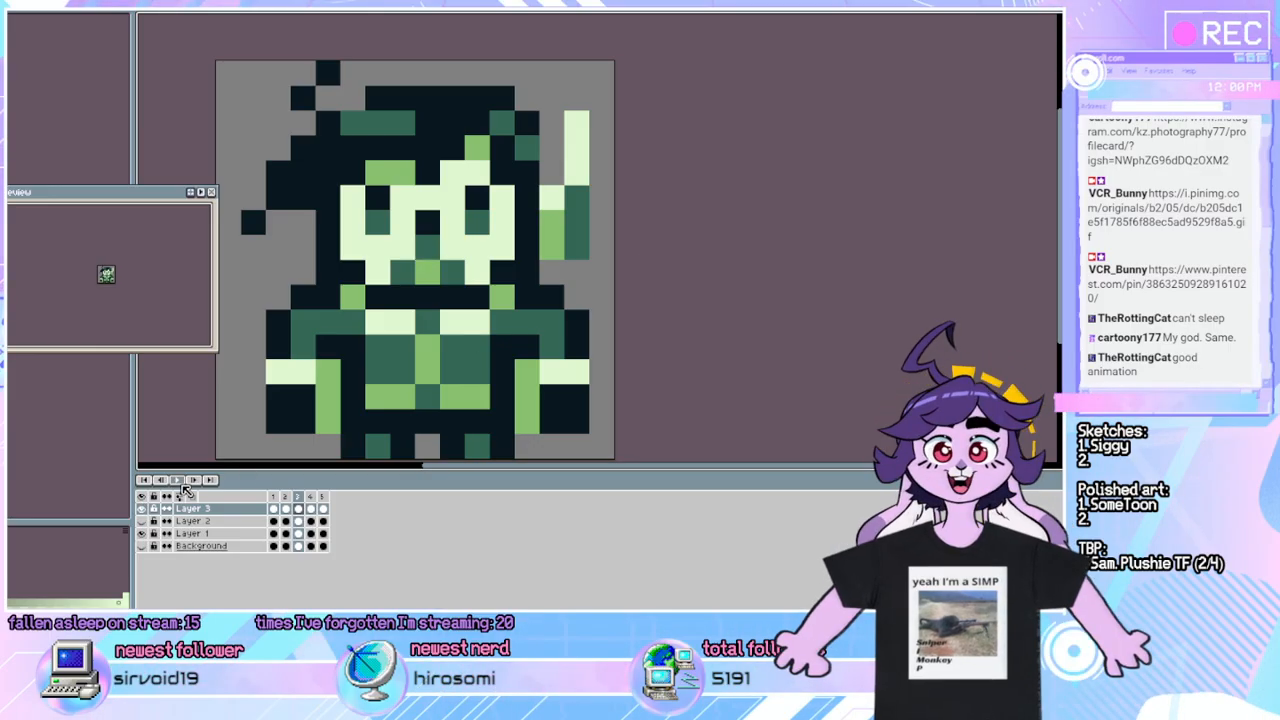
left_click(177, 480)
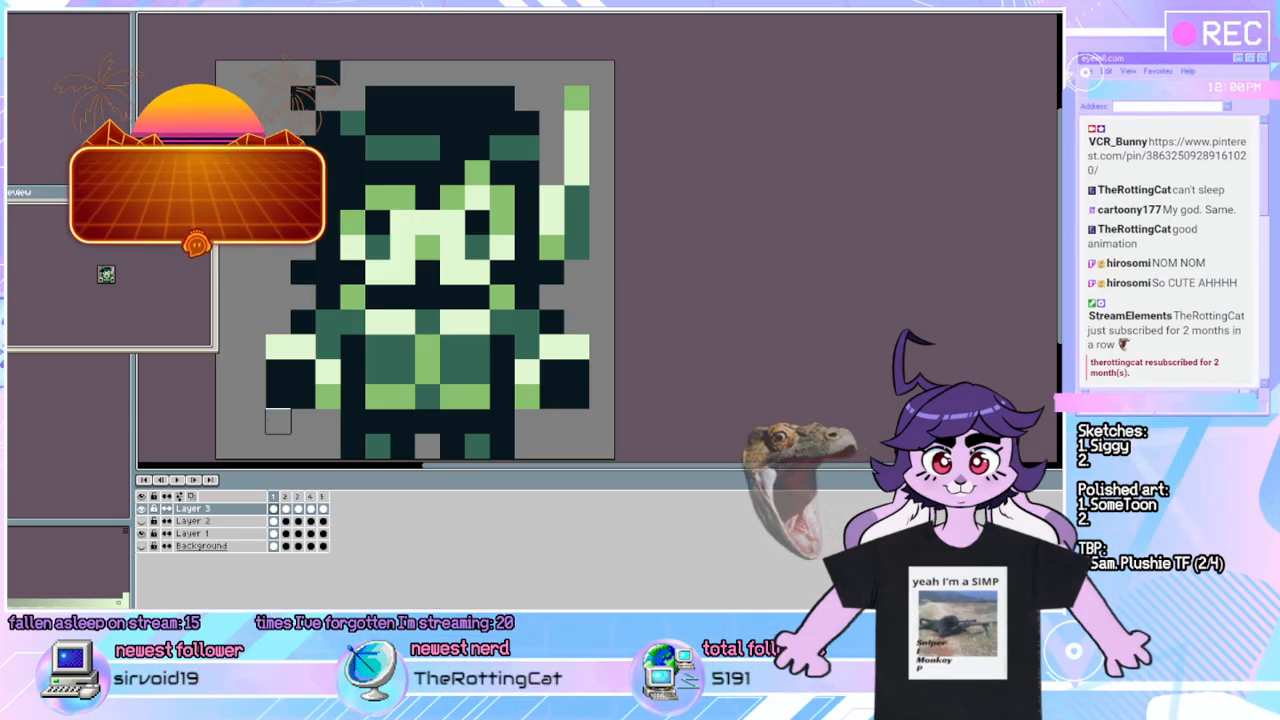
Switch to Layer 1, play the animation, and try lowering the loose hair tip by one pixel on frame 4.
left_click(262, 533)
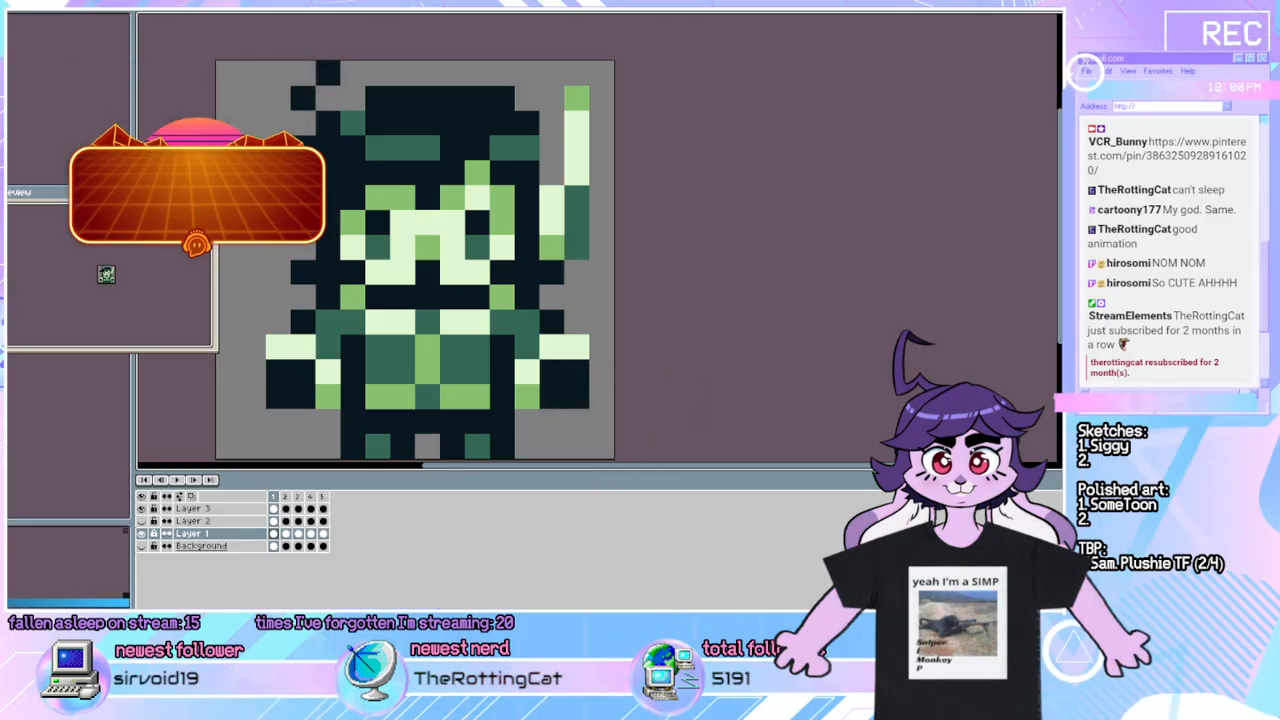
left_click(186, 481)
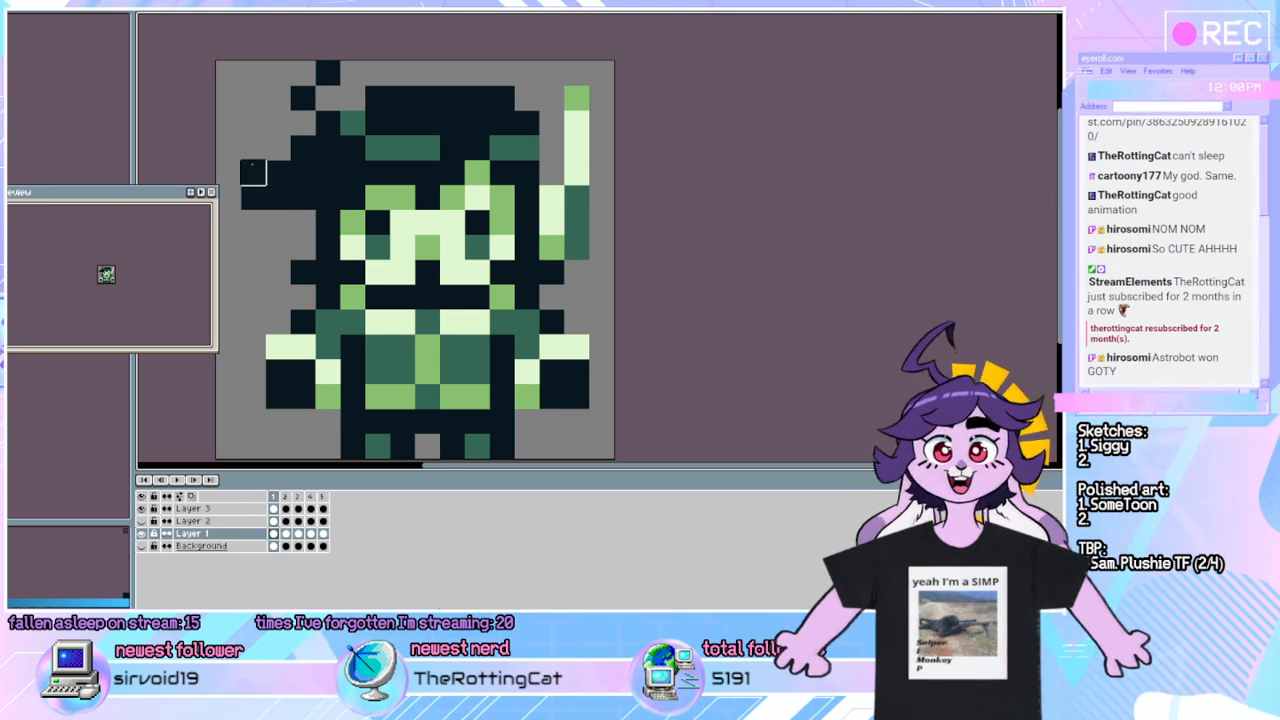
left_click(176, 481)
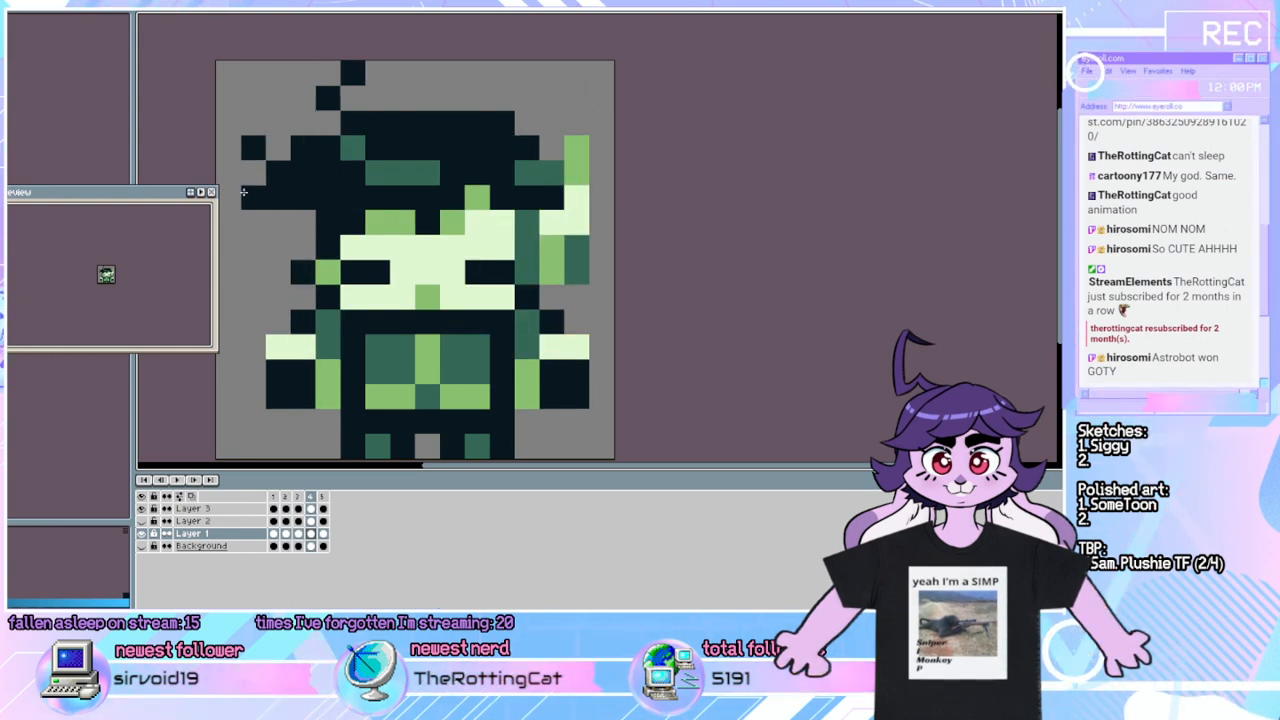
left_click(258, 150)
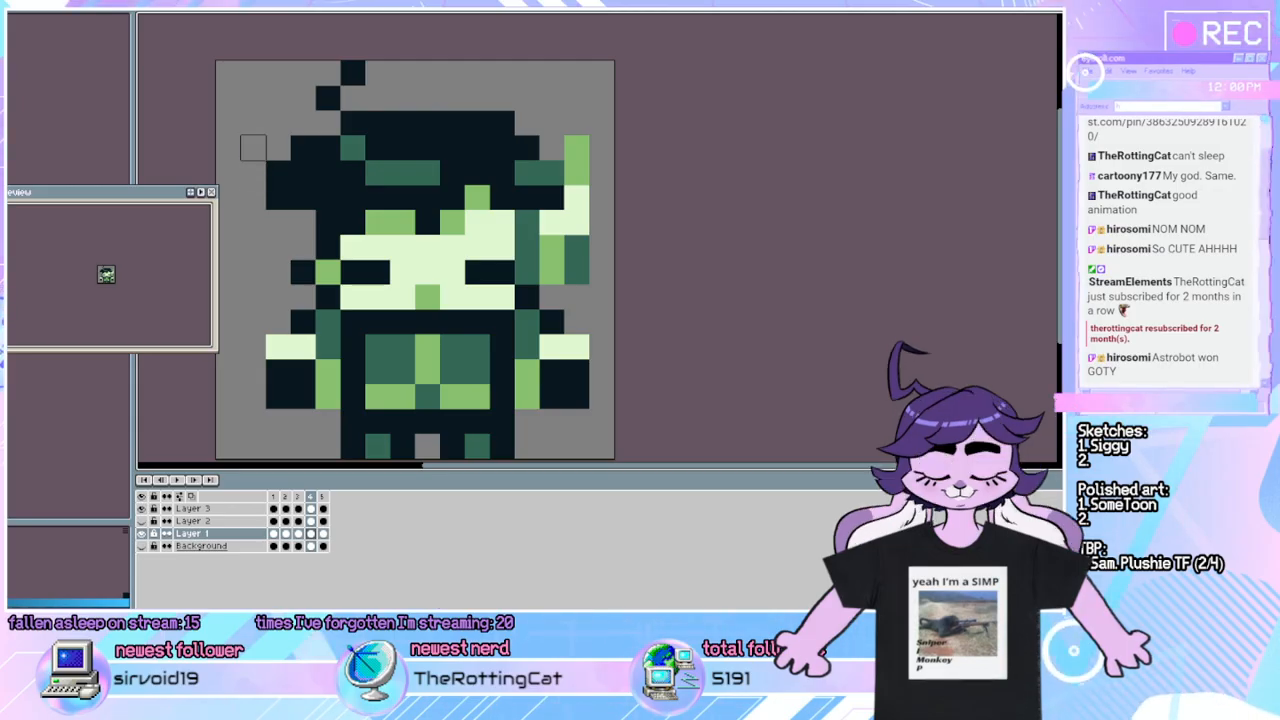
left_click(275, 171)
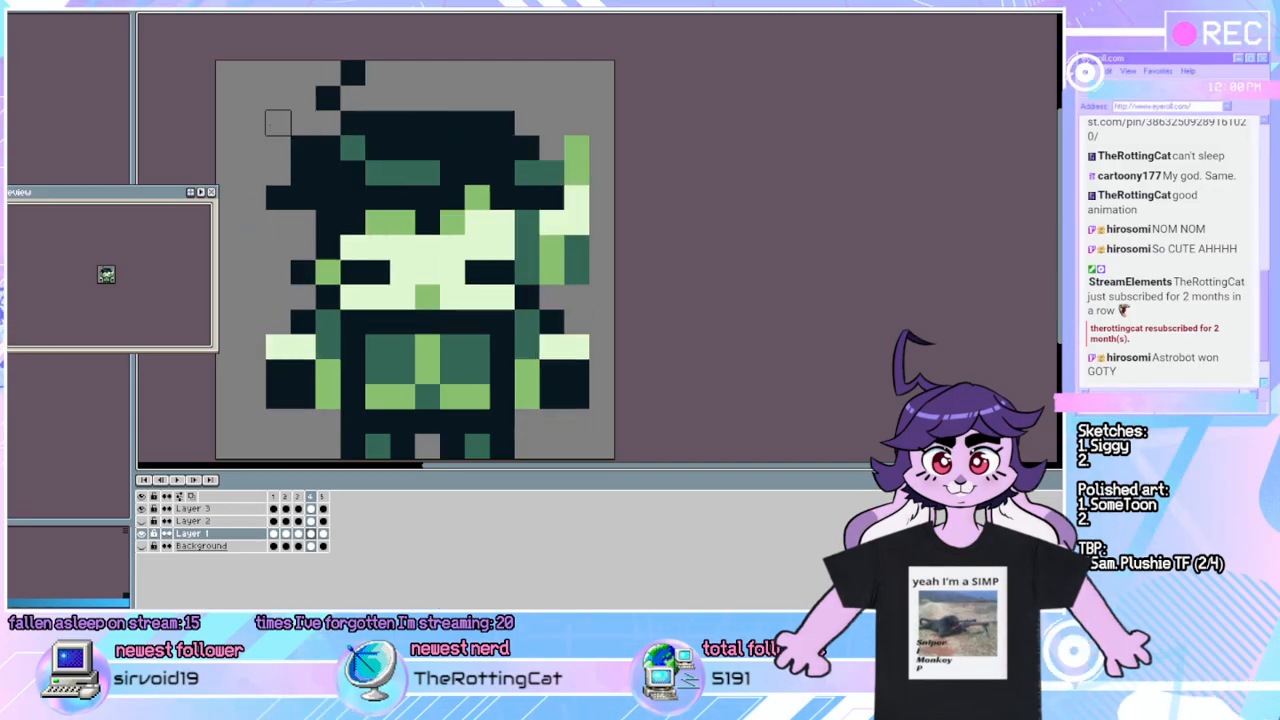
left_click(253, 150)
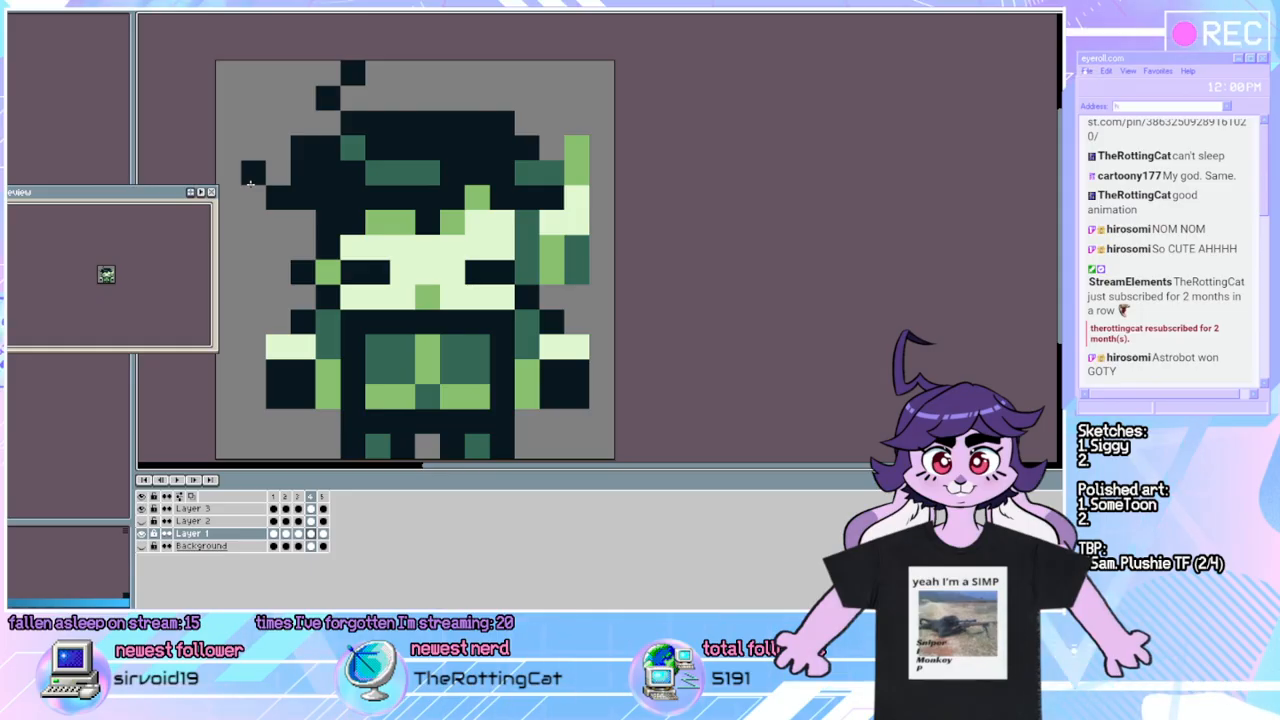
Add a dark pixel above the outer hair tip on frame 5 of Layer 1, comparing it with frame 4.
key("Left")
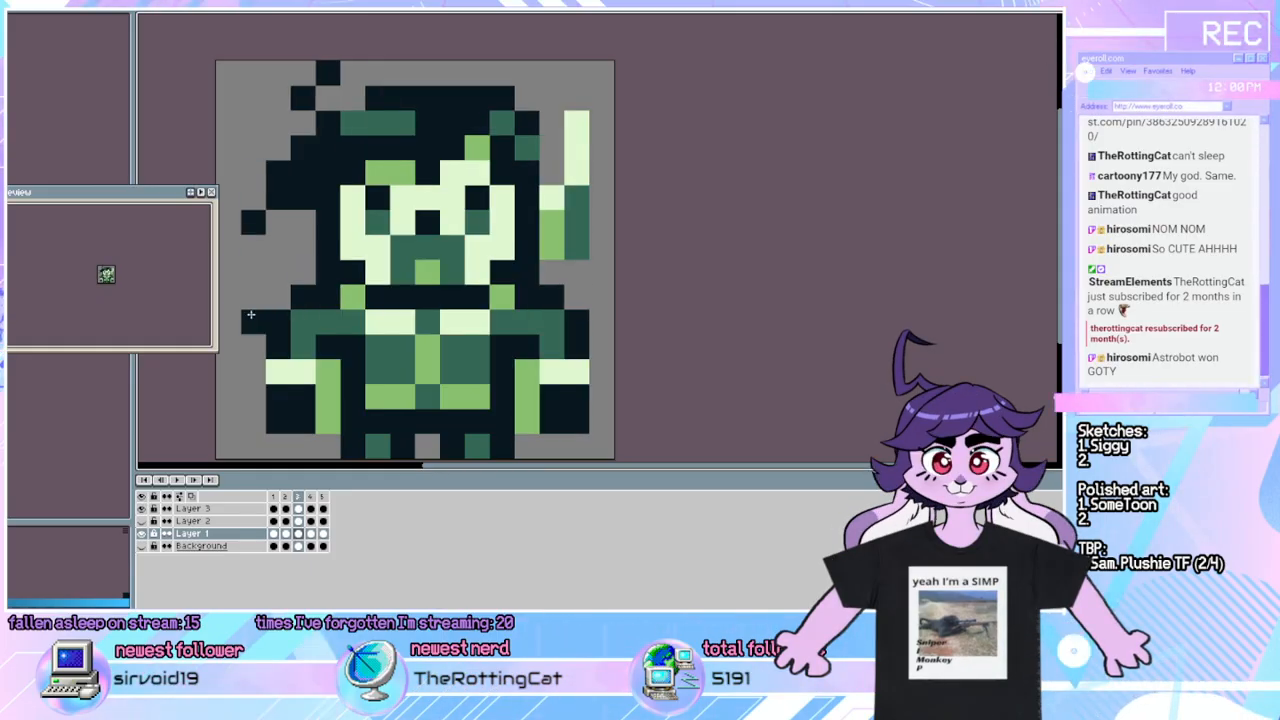
key("Right")
key("Right")
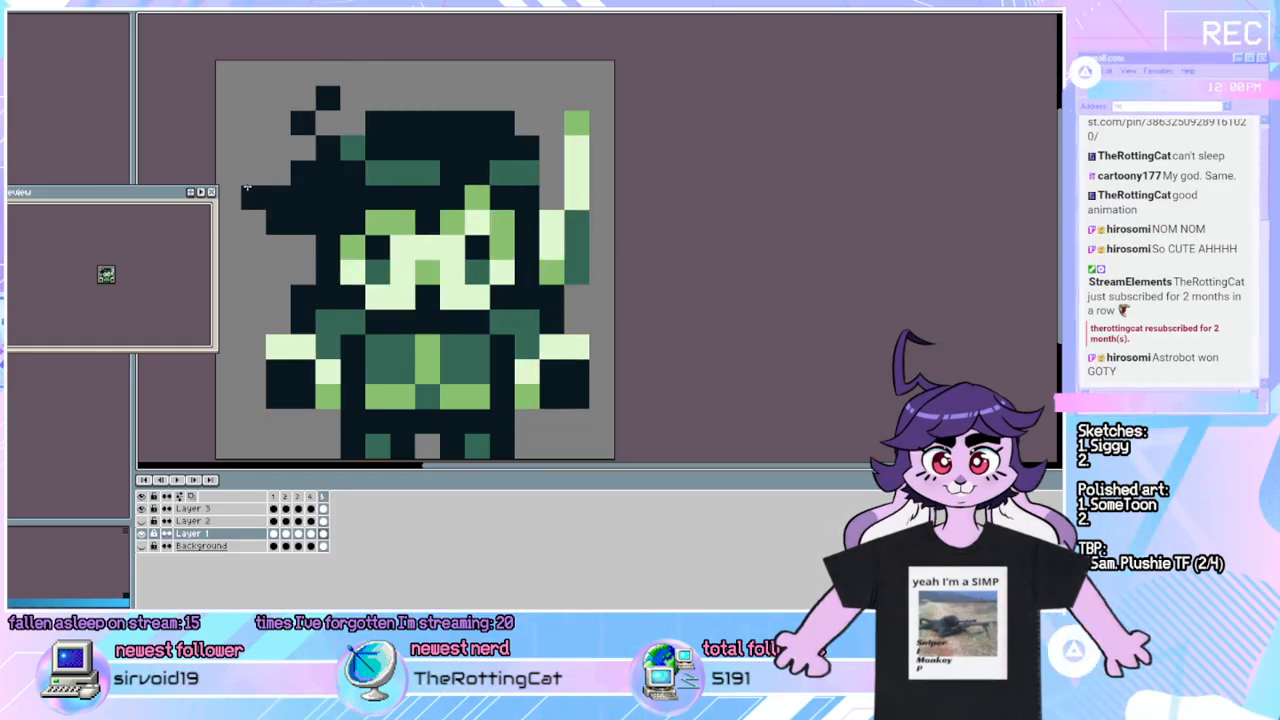
left_click(253, 172)
left_click(253, 322)
key("Left")
key("Right")
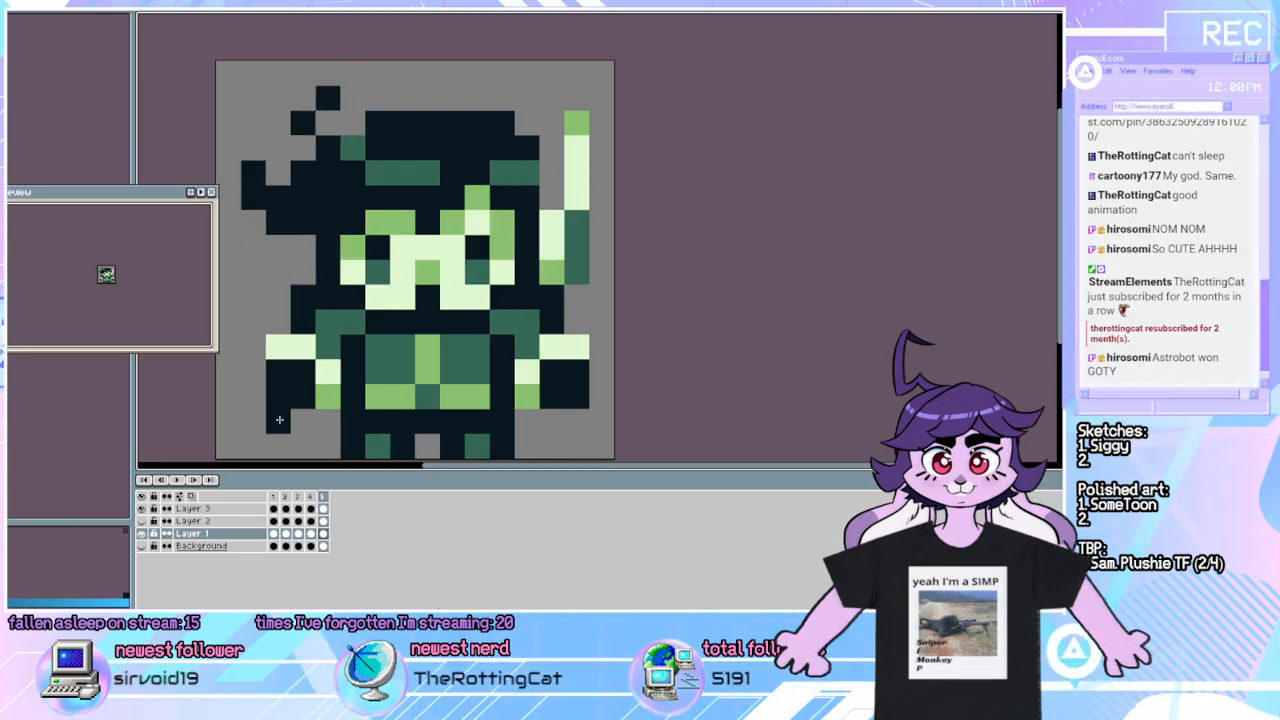
key("Left")
key("Right")
Step through frames 1 to 3 and replay the animation to check the hair movement.
key("Right")
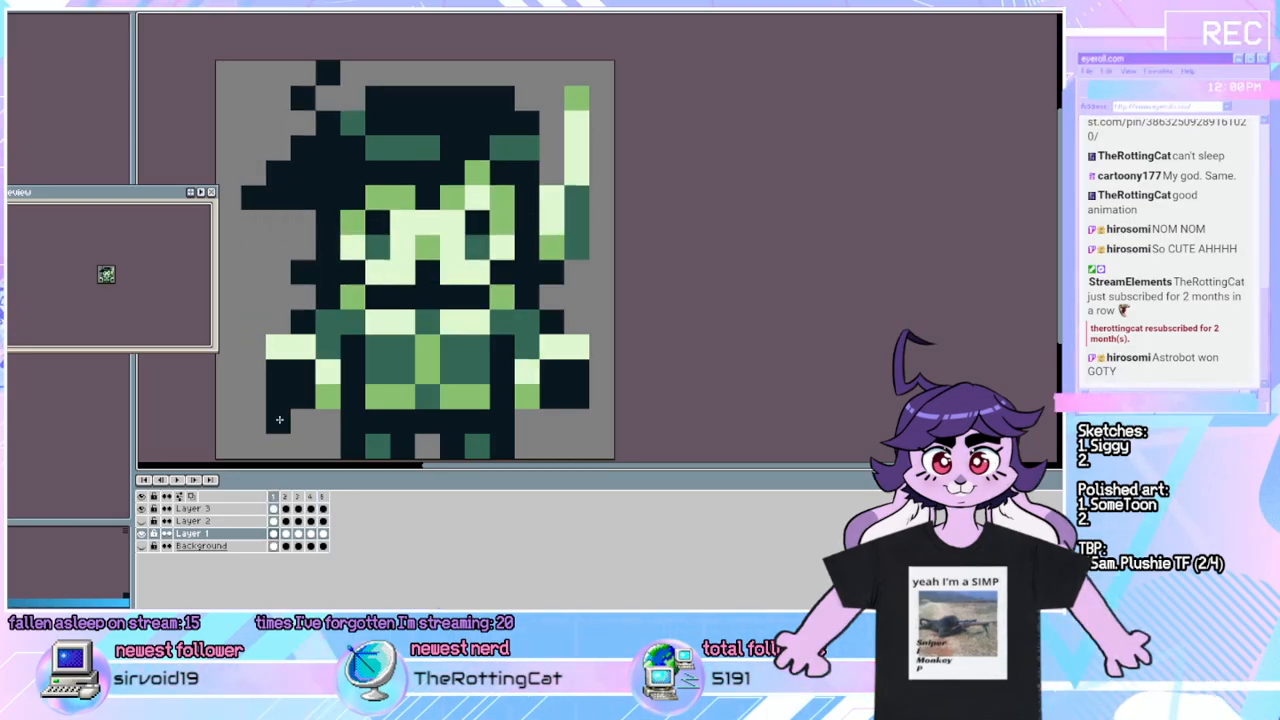
key("Right")
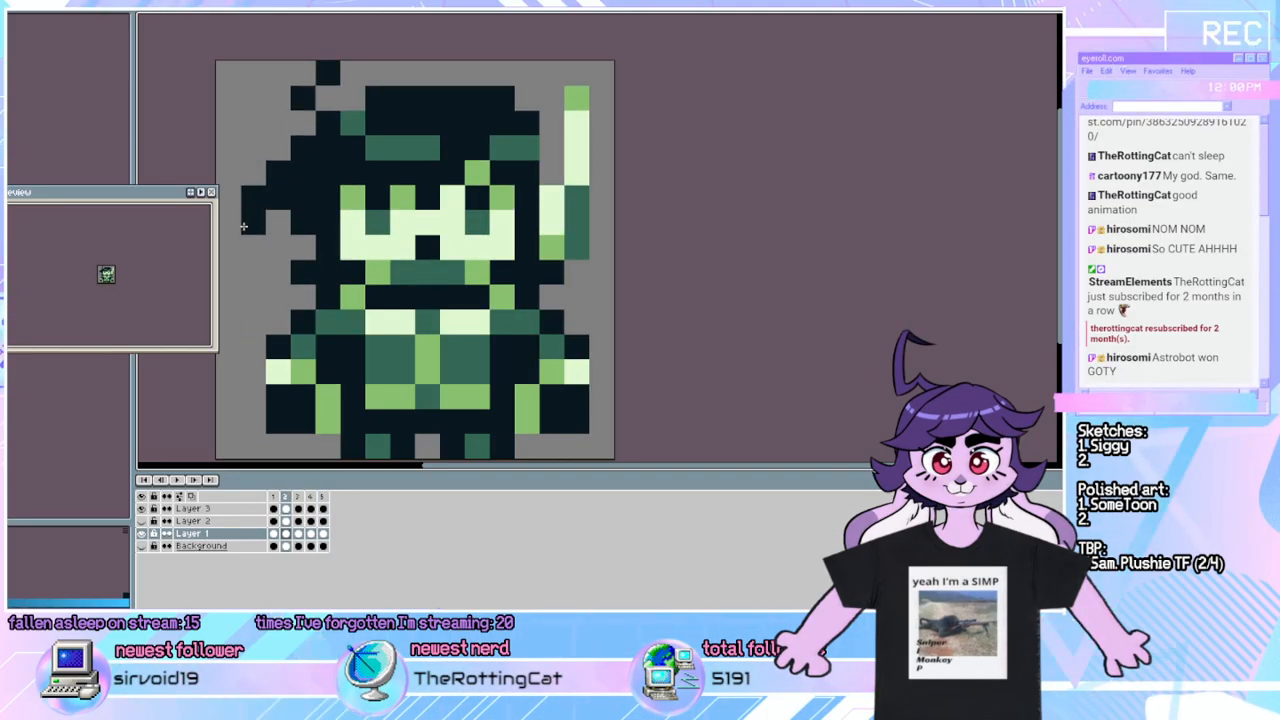
key("Right")
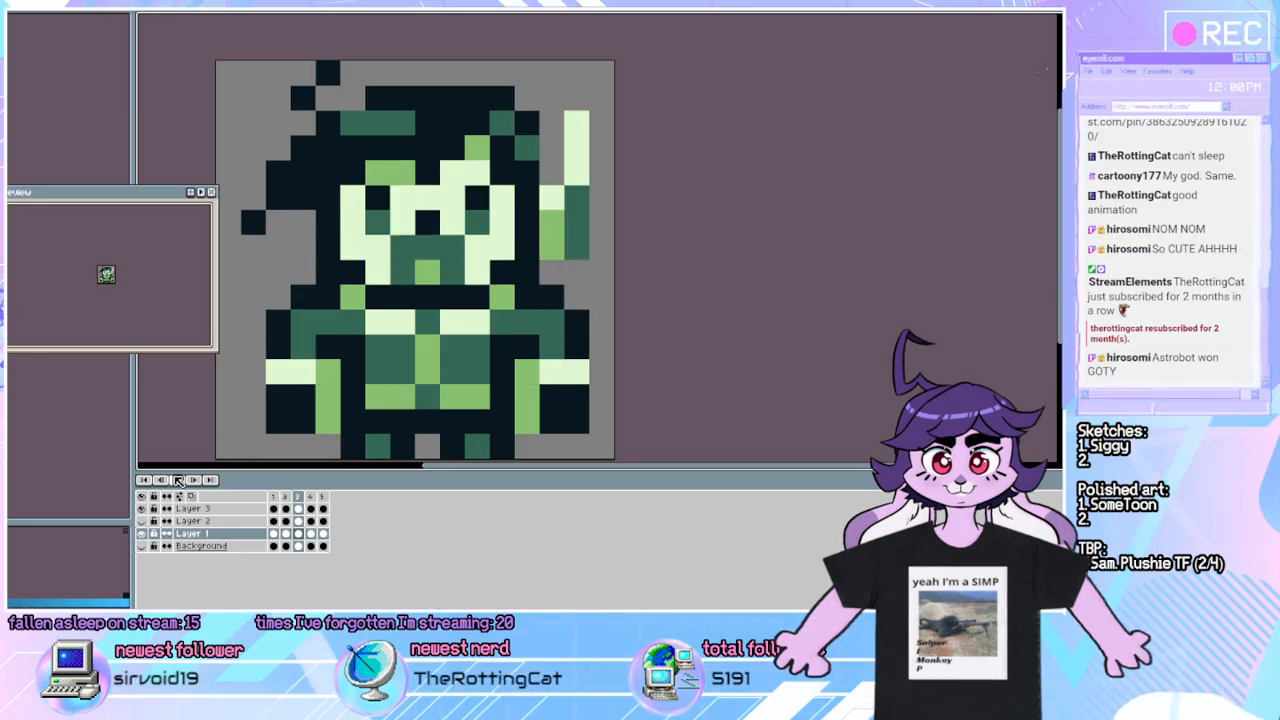
left_click(178, 481)
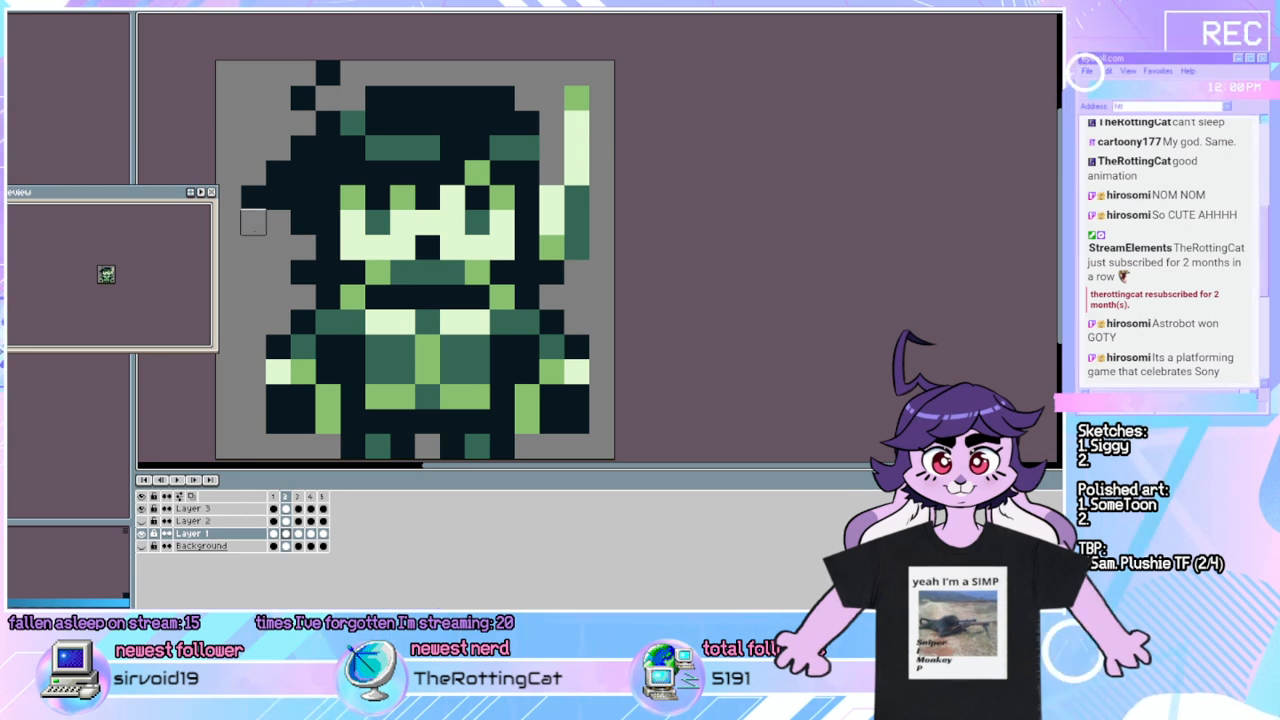
left_click(184, 479)
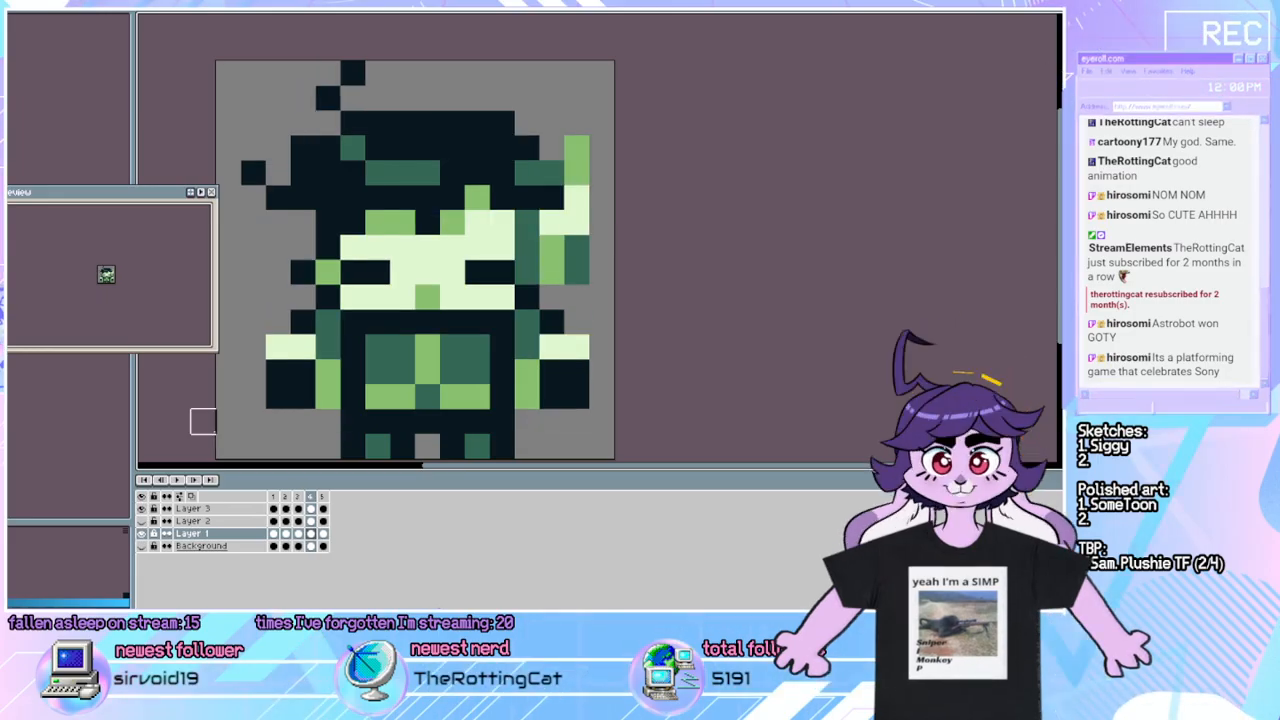
left_click(185, 481)
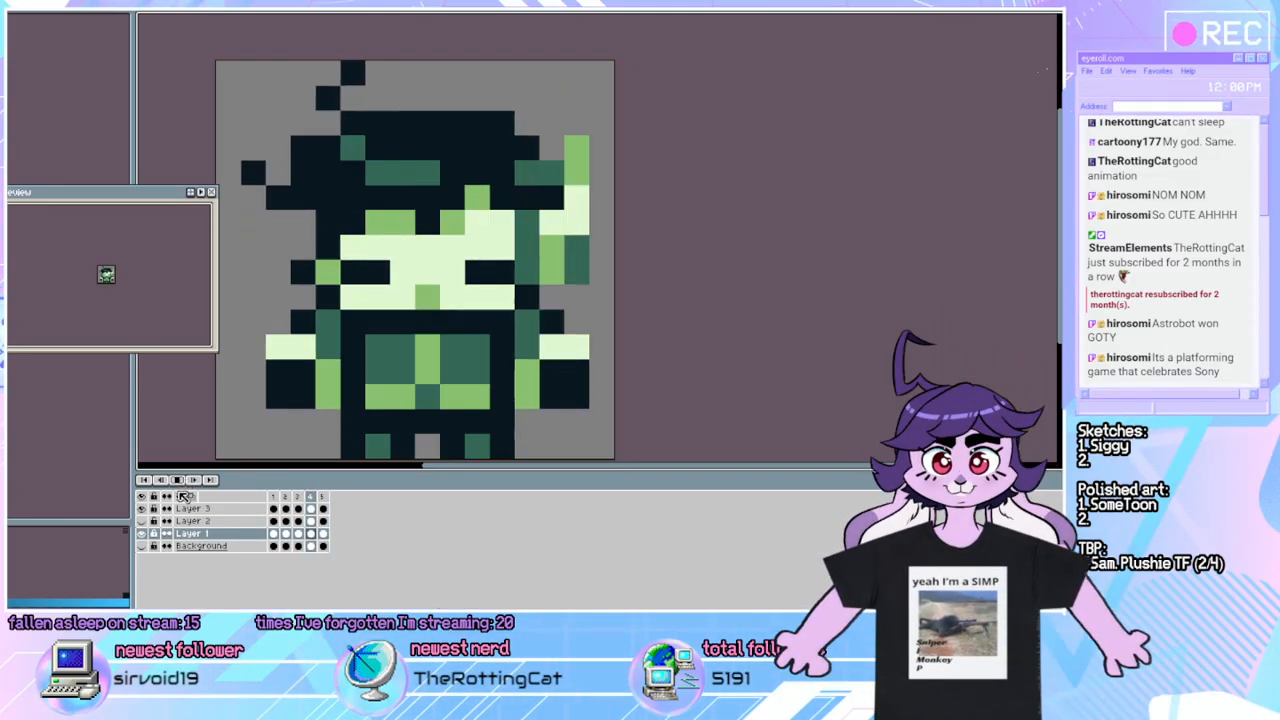
left_click(181, 481)
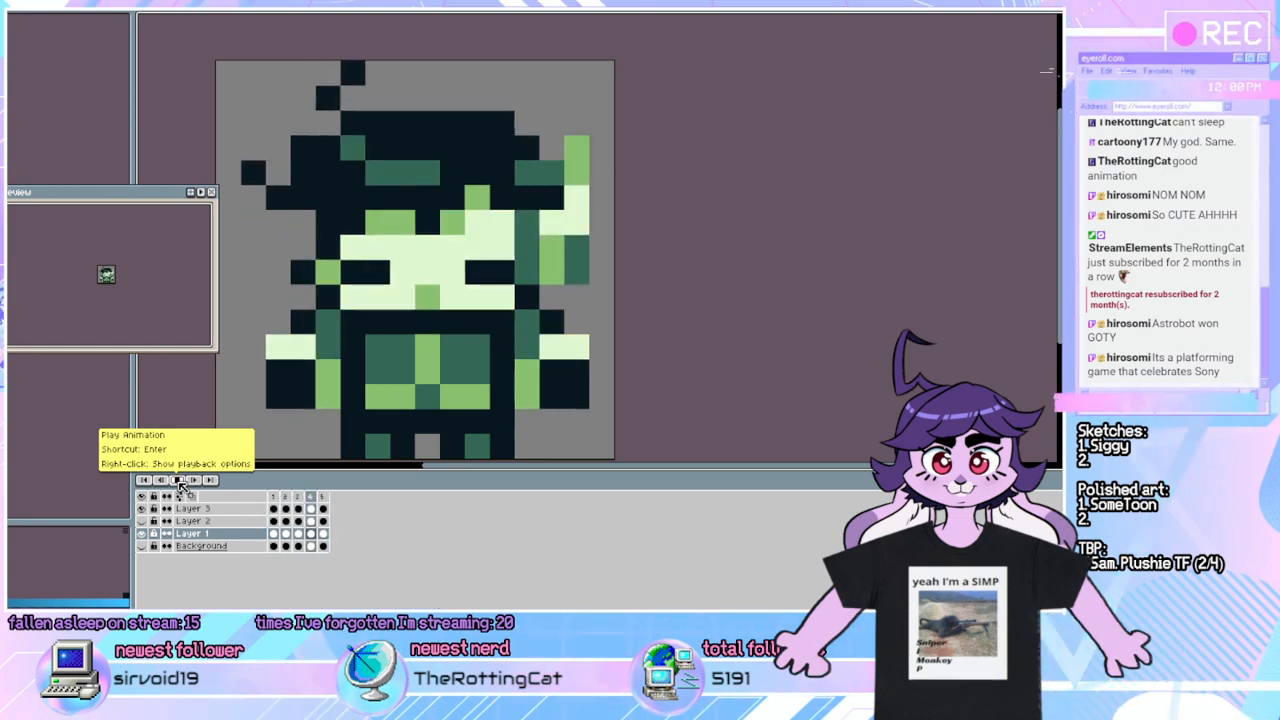
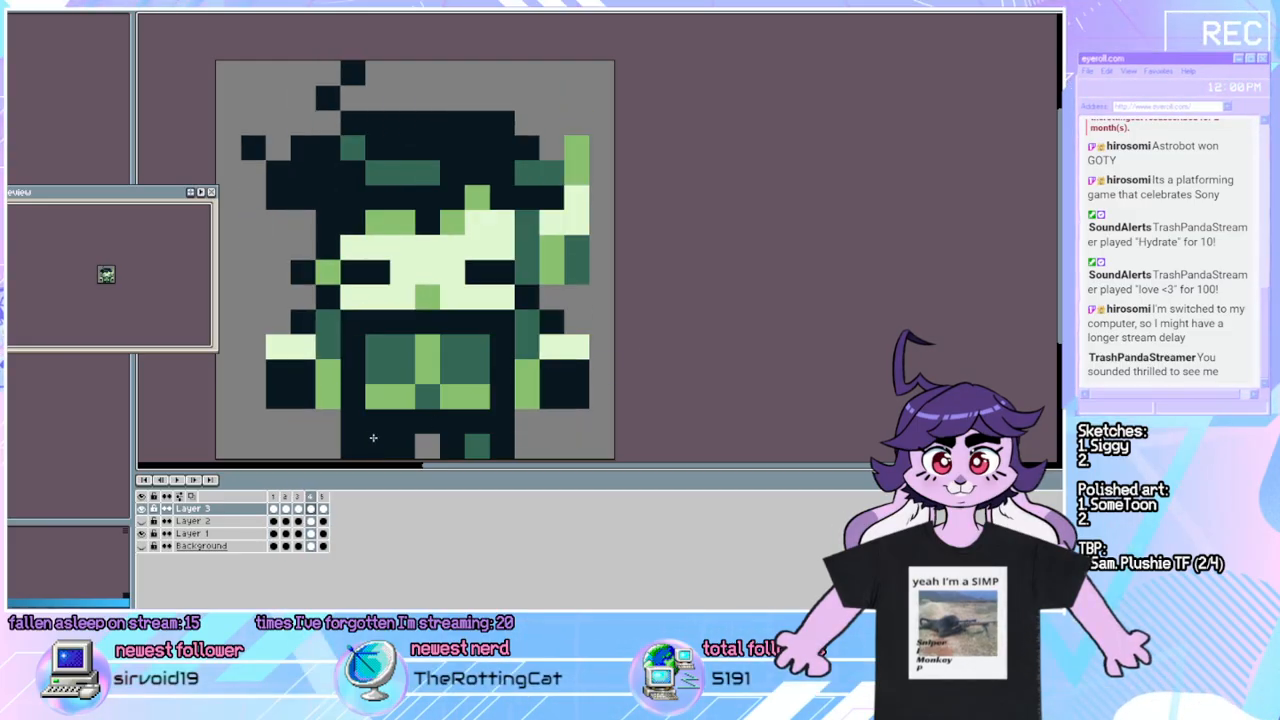
Undo the last change to the sprite.
key("ctrl+z")
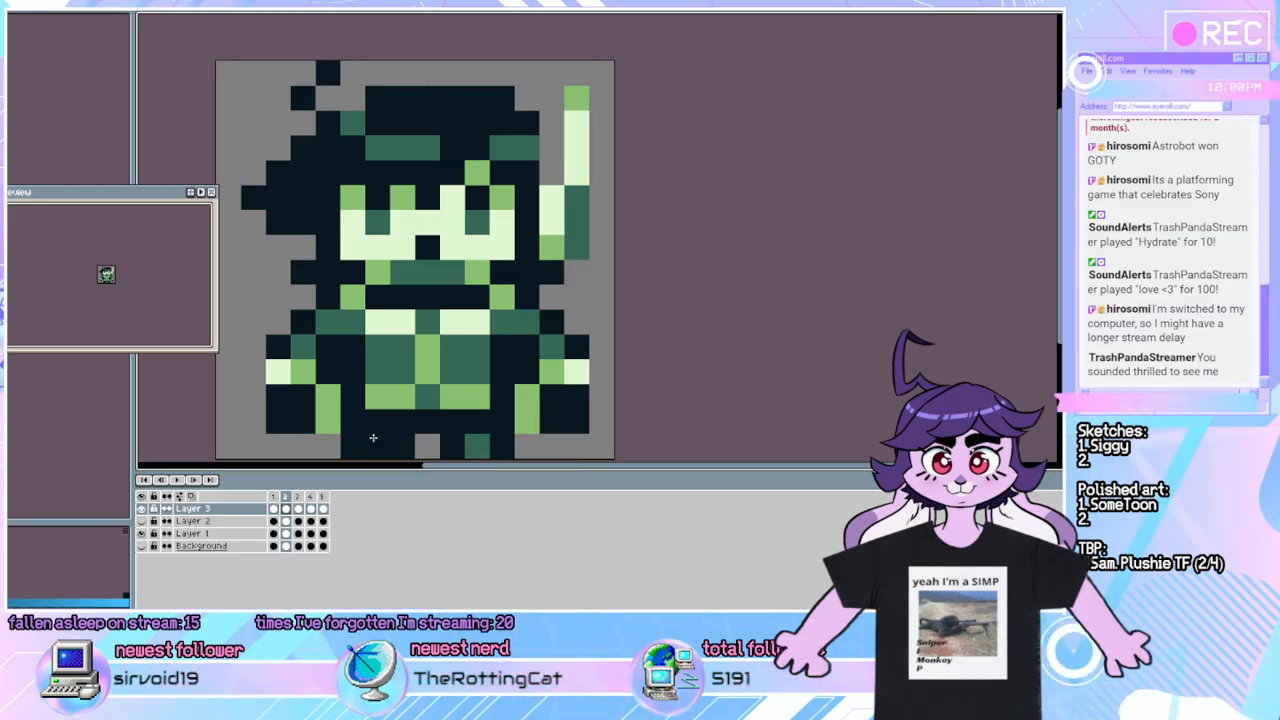
On frame 1 of Layer 1, erase the two upper dark pixels of the outer hair, keeping the detached lower tip.
key("Right")
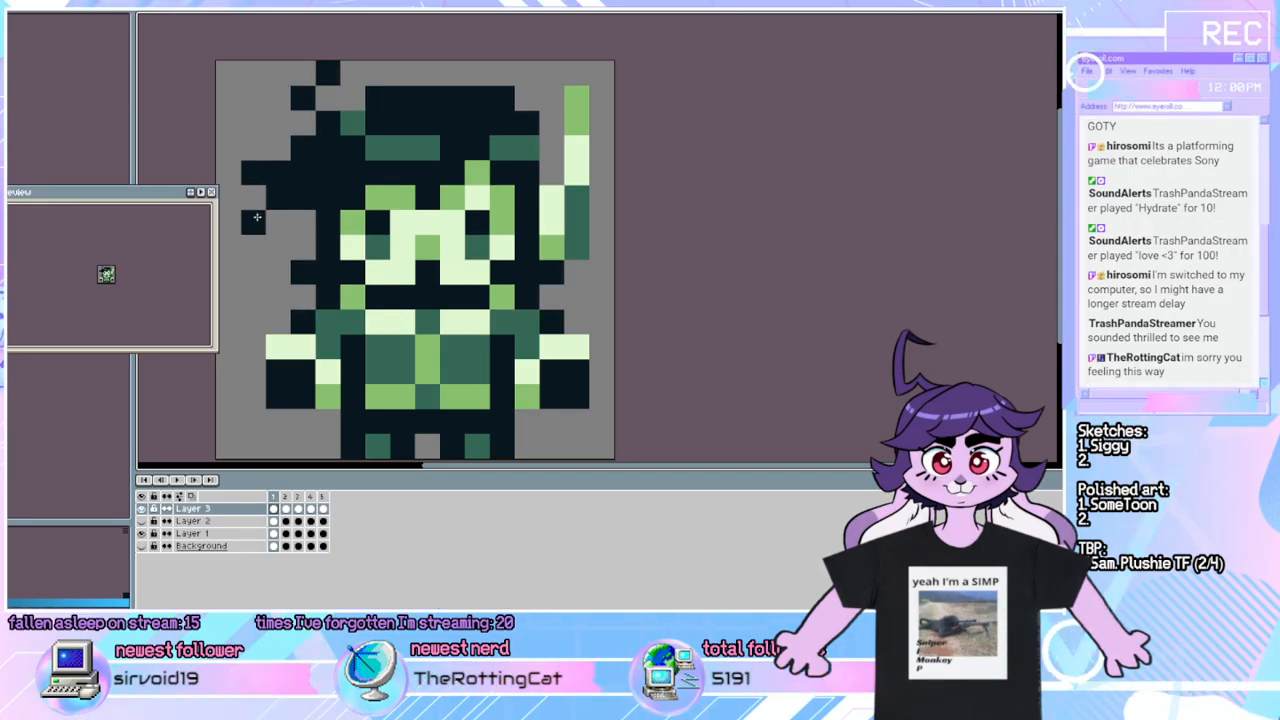
left_click(281, 156)
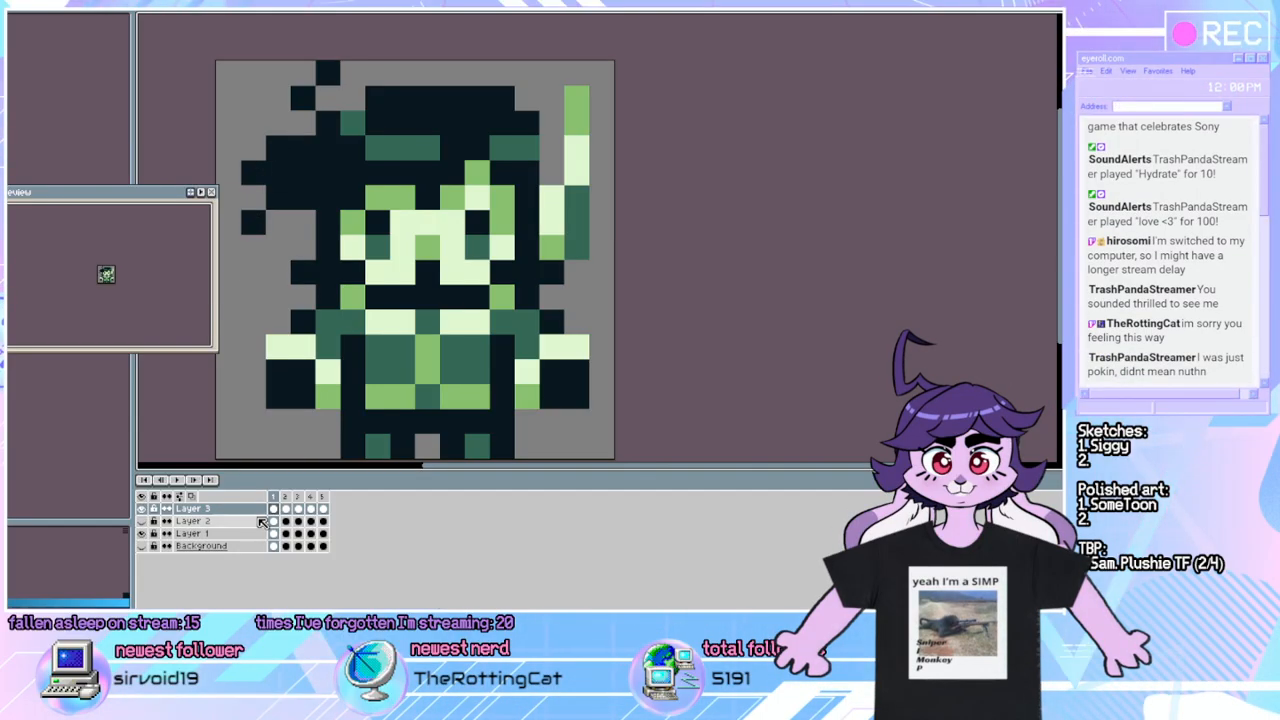
left_click(258, 534)
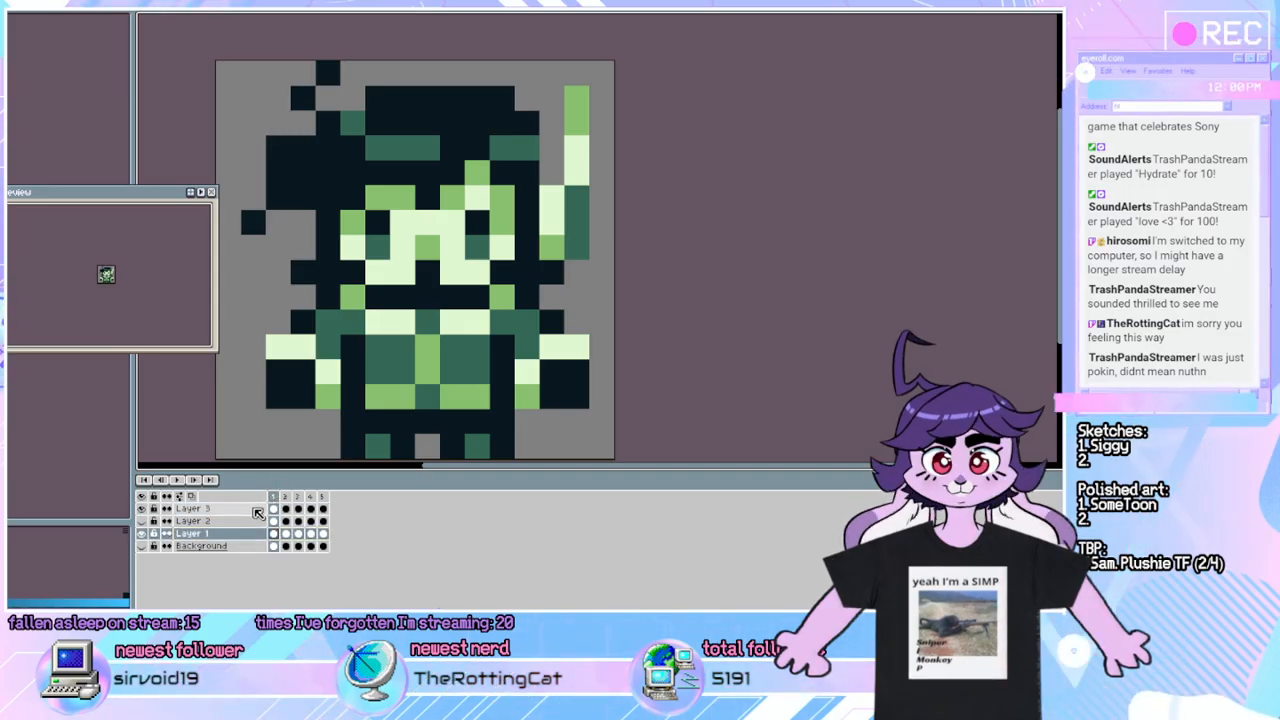
left_click(255, 509)
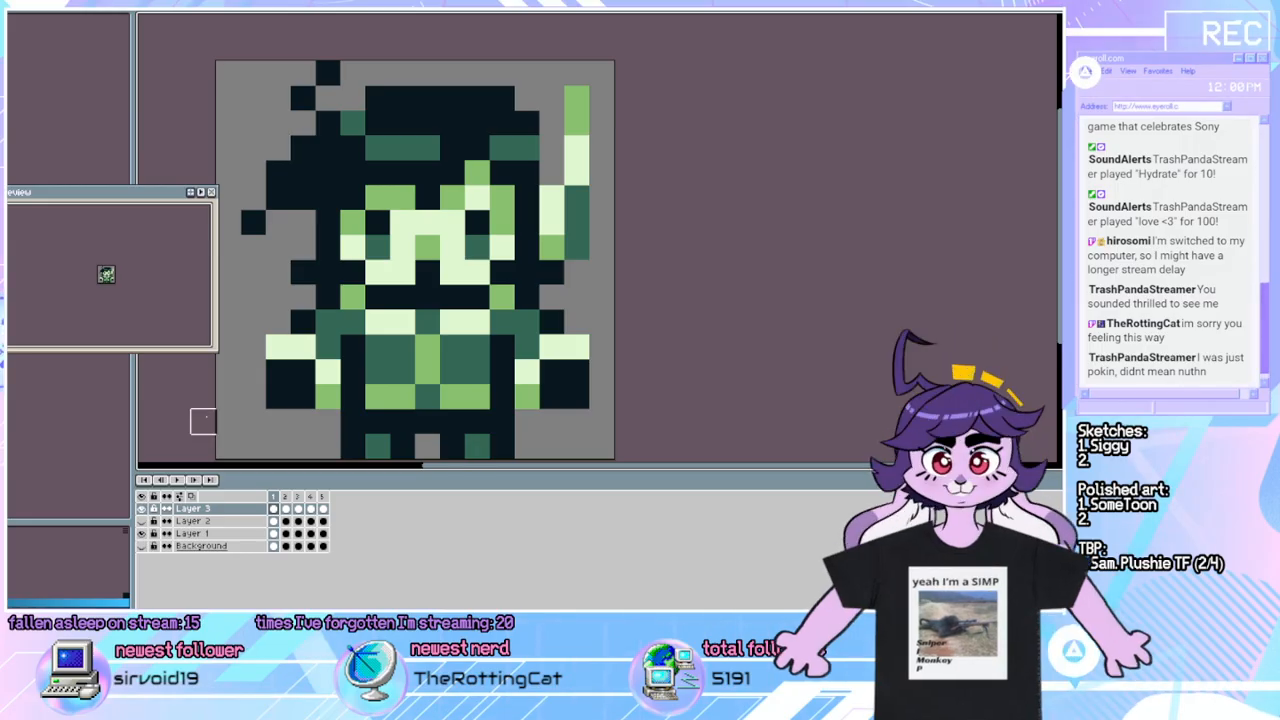
Play the animation and lower the outer hair tip by one pixel on frame 2 of Layer 1, comparing it with frame 3.
left_click(186, 480)
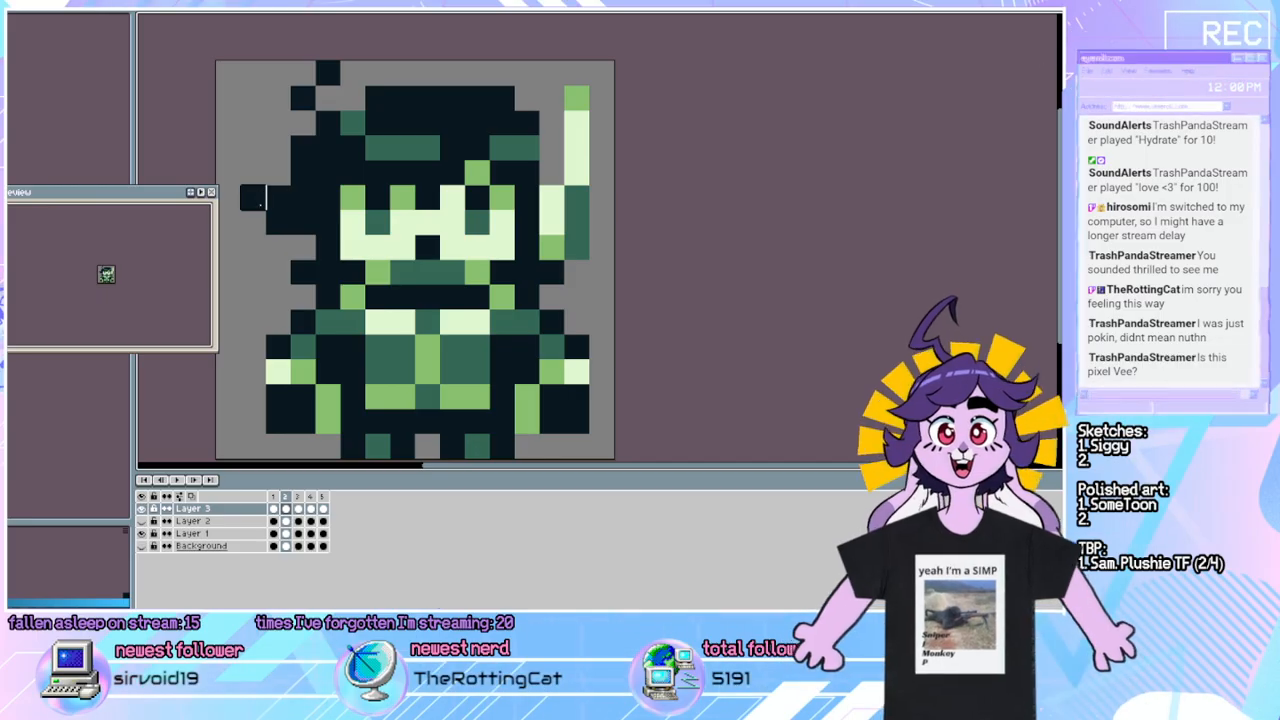
left_click(231, 535)
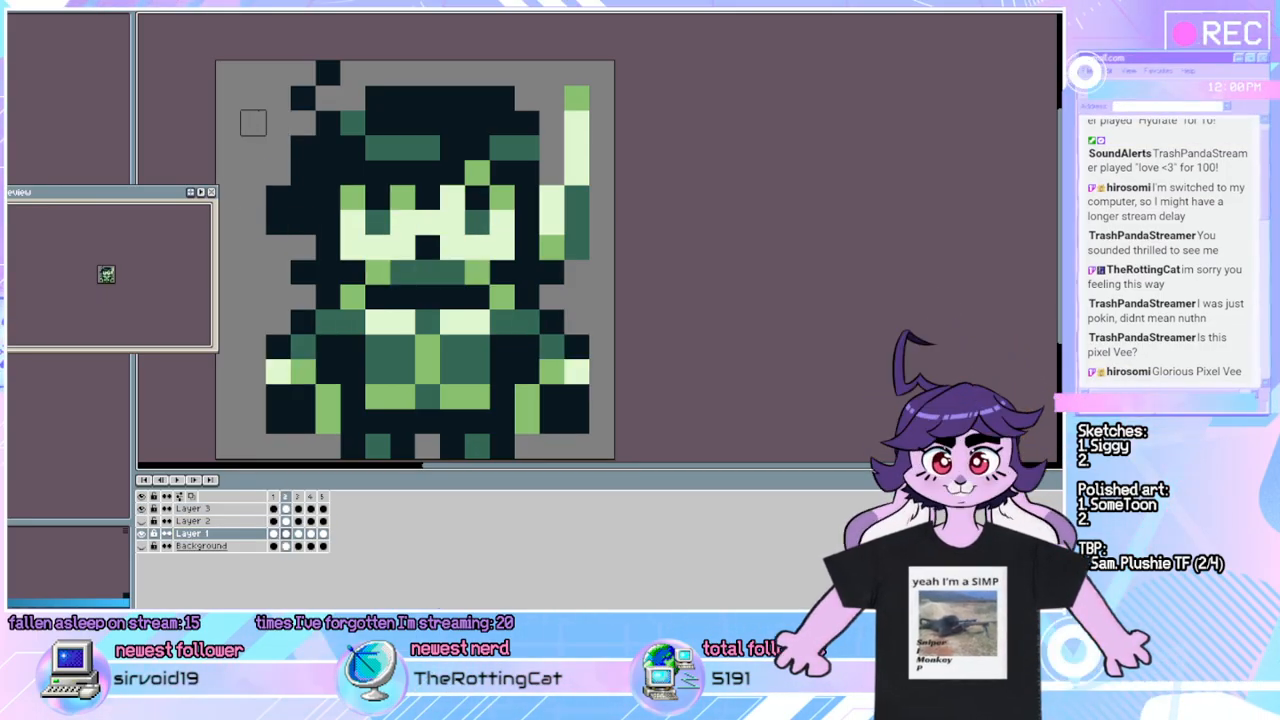
left_click(255, 222)
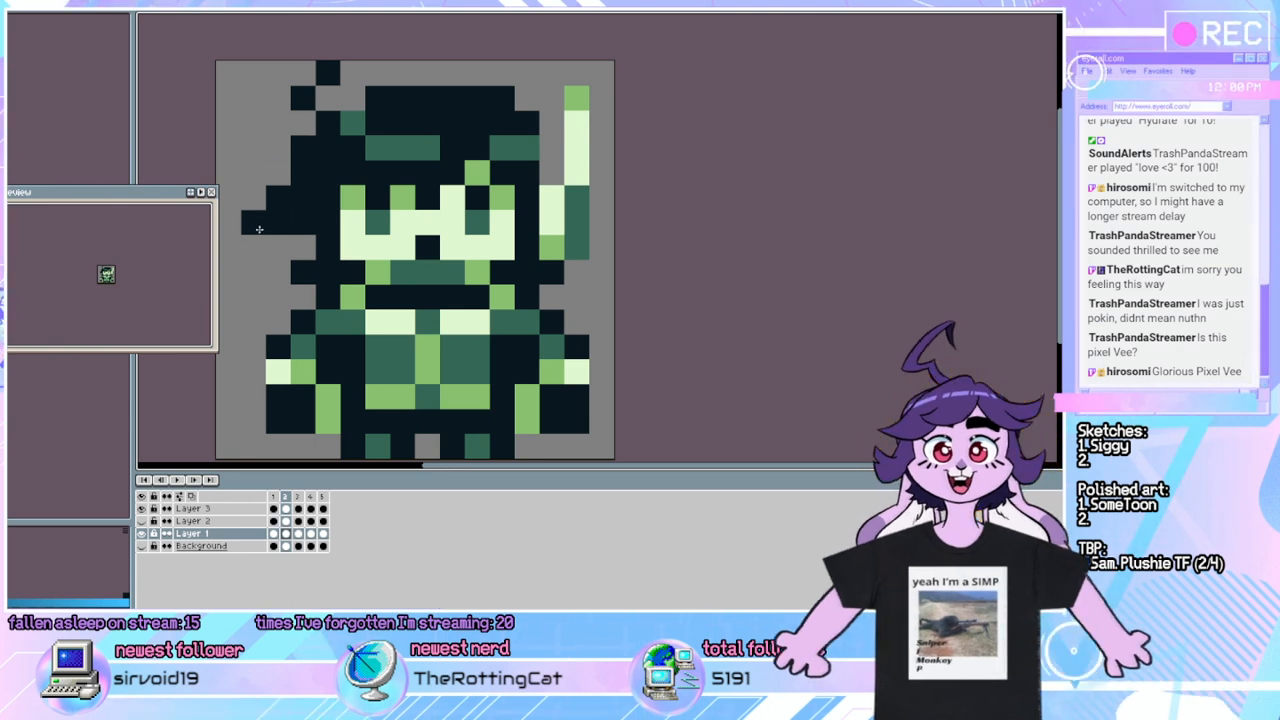
left_click(398, 395)
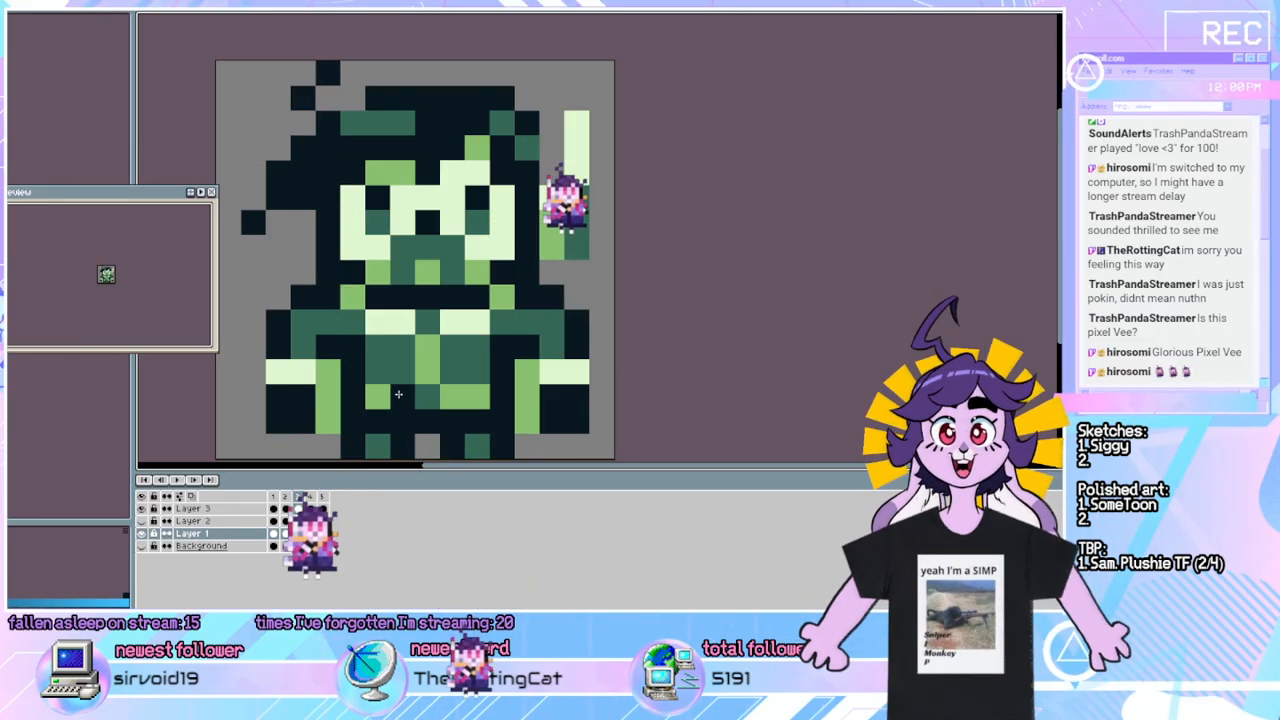
left_click(253, 168)
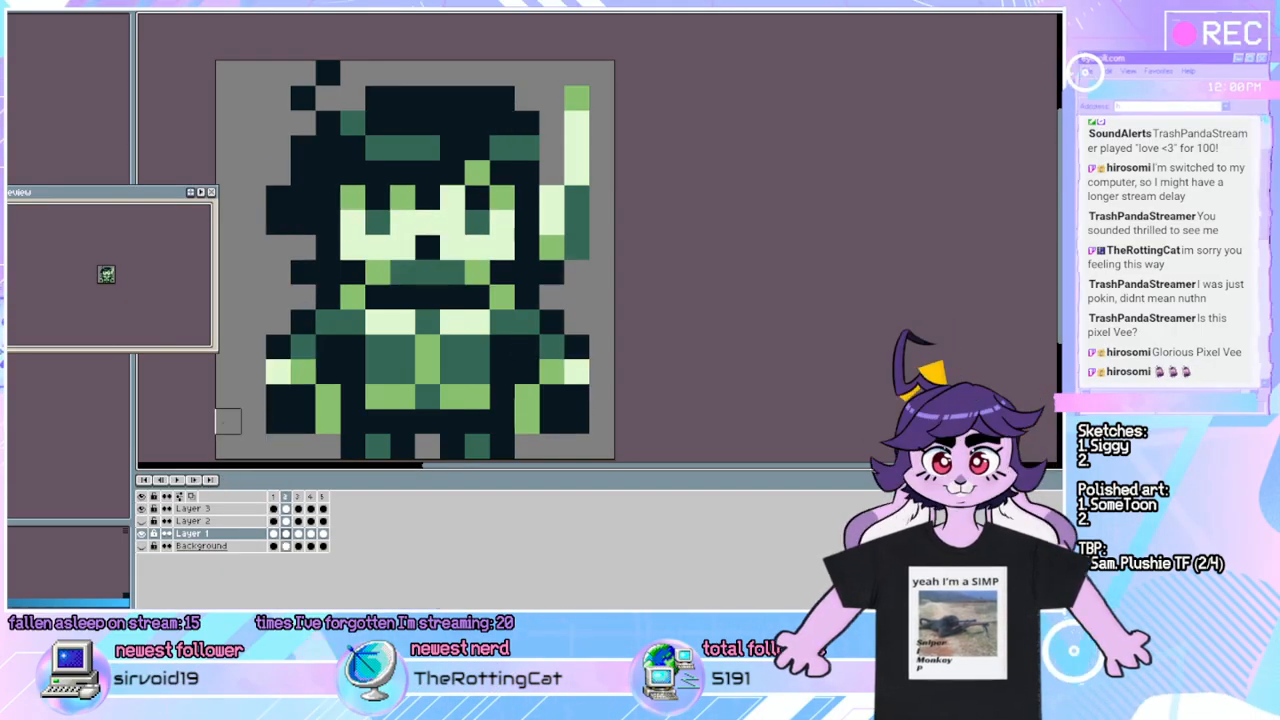
left_click(178, 481)
left_click(182, 481)
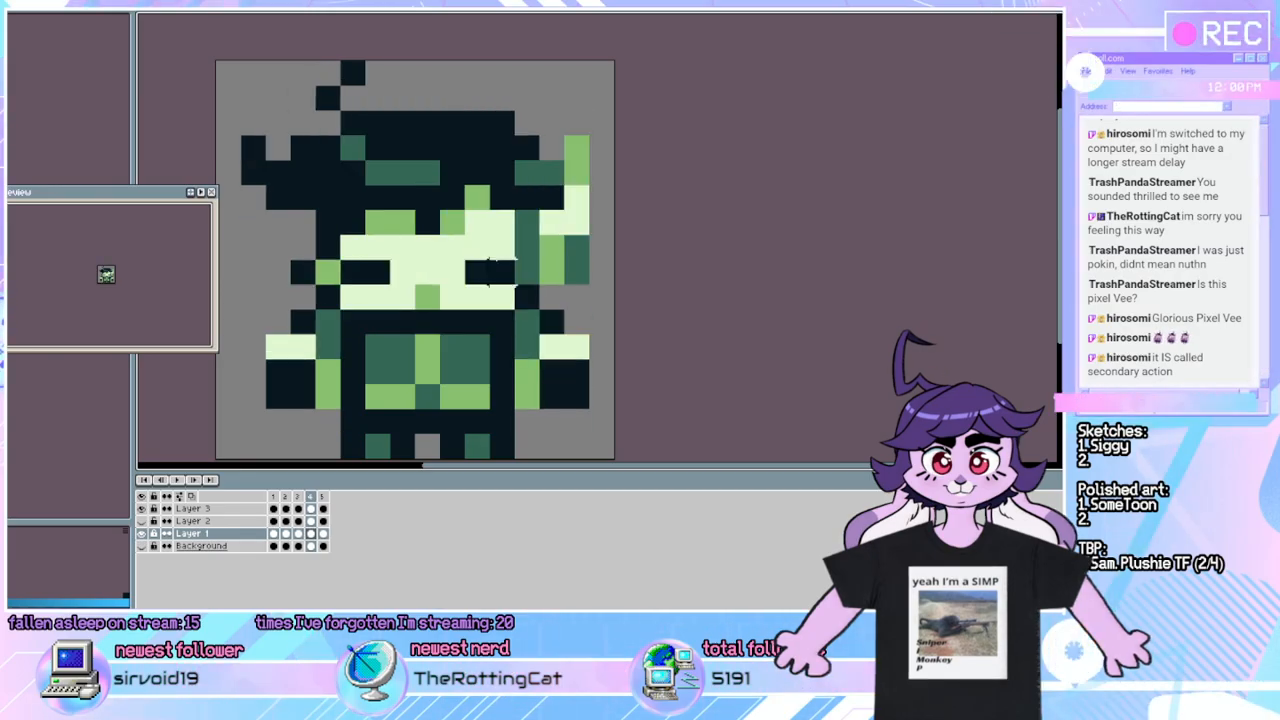
On frame 5, shift the fringe strip above the shaded eye down one pixel, fill the gap with dark pixels, and replay.
left_click_drag(338, 185, 418, 210)
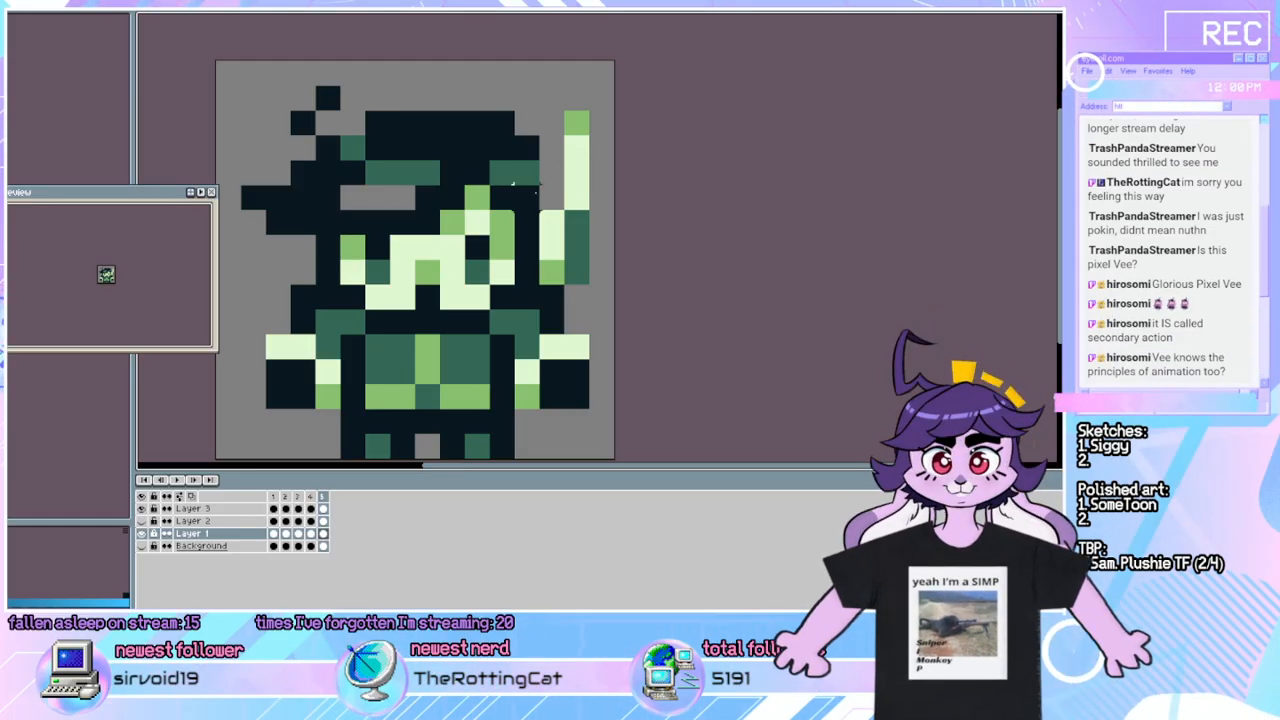
left_click_drag(417, 200, 350, 206)
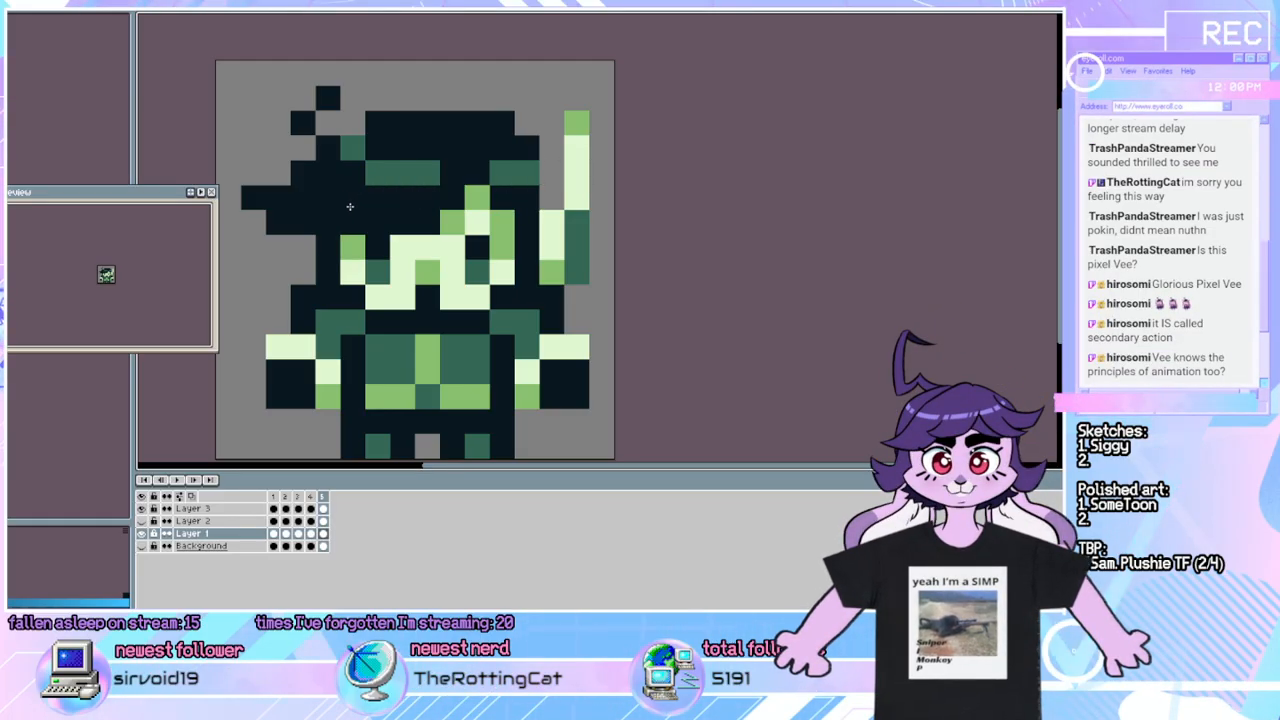
left_click(352, 284)
left_click(177, 480)
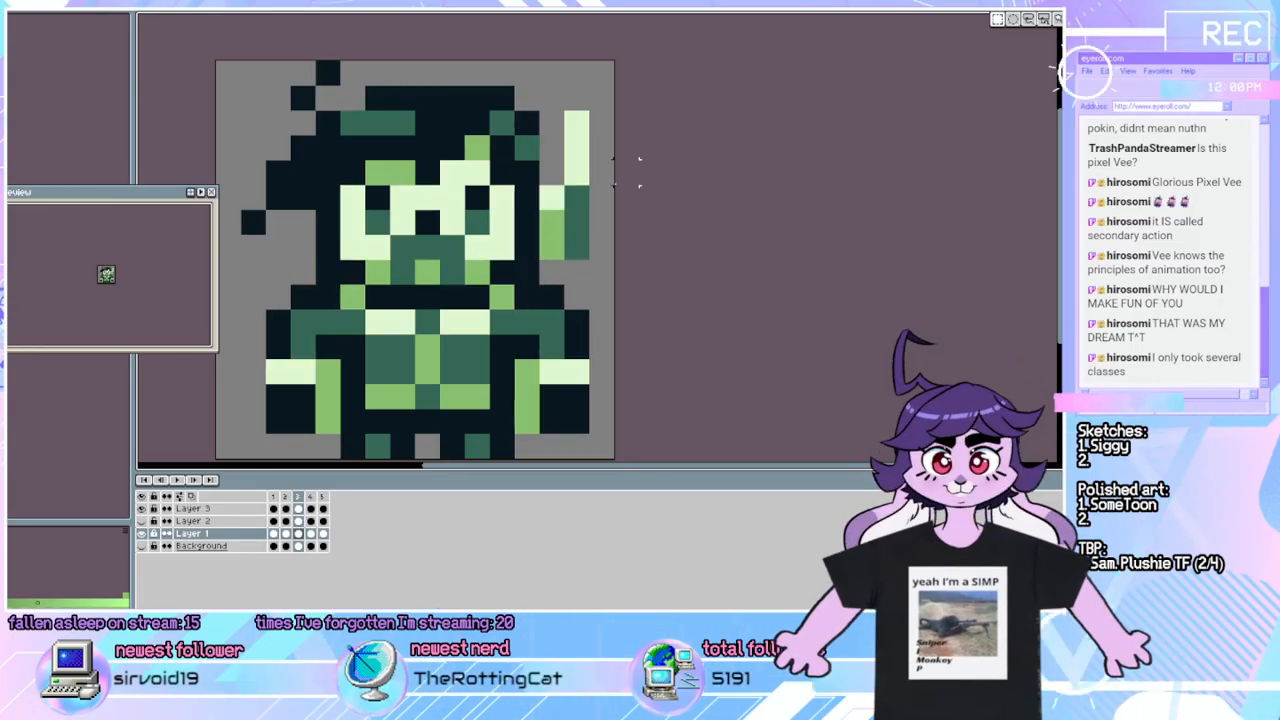
Step back and forth through frames 2 to 5 to compare the outer hair and fringe.
left_click_drag(228, 73, 305, 248)
mouse_move(294, 188)
left_mouse_down()
mouse_move(268, 200)
mouse_move(273, 232)
mouse_move(258, 192)
mouse_move(278, 173)
left_mouse_up()
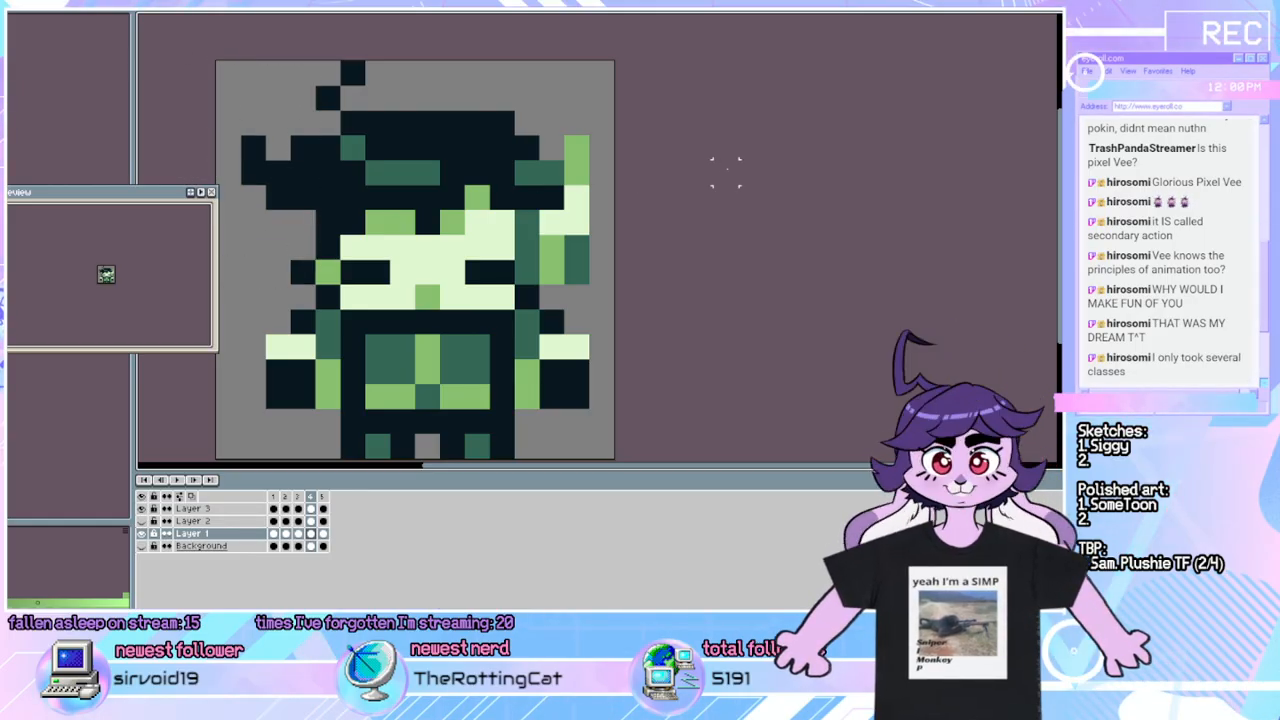
key("Left")
key("Left")
key("Right")
key("Right")
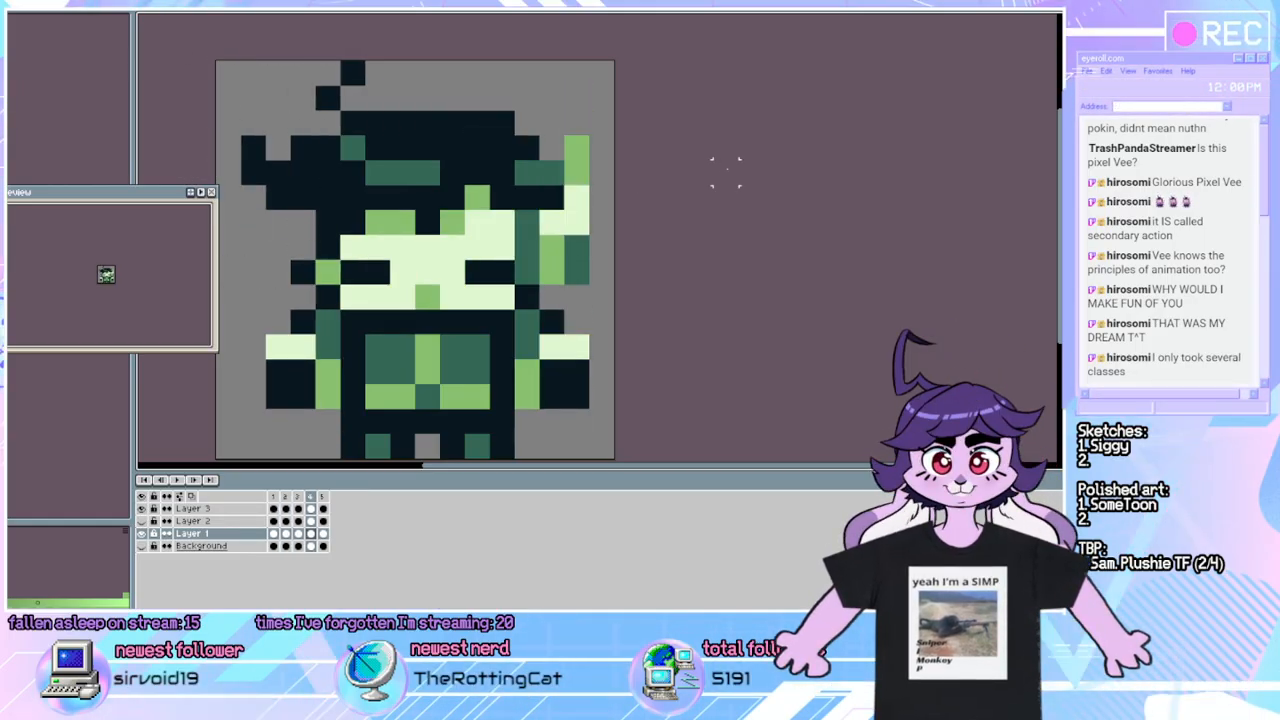
key("Right")
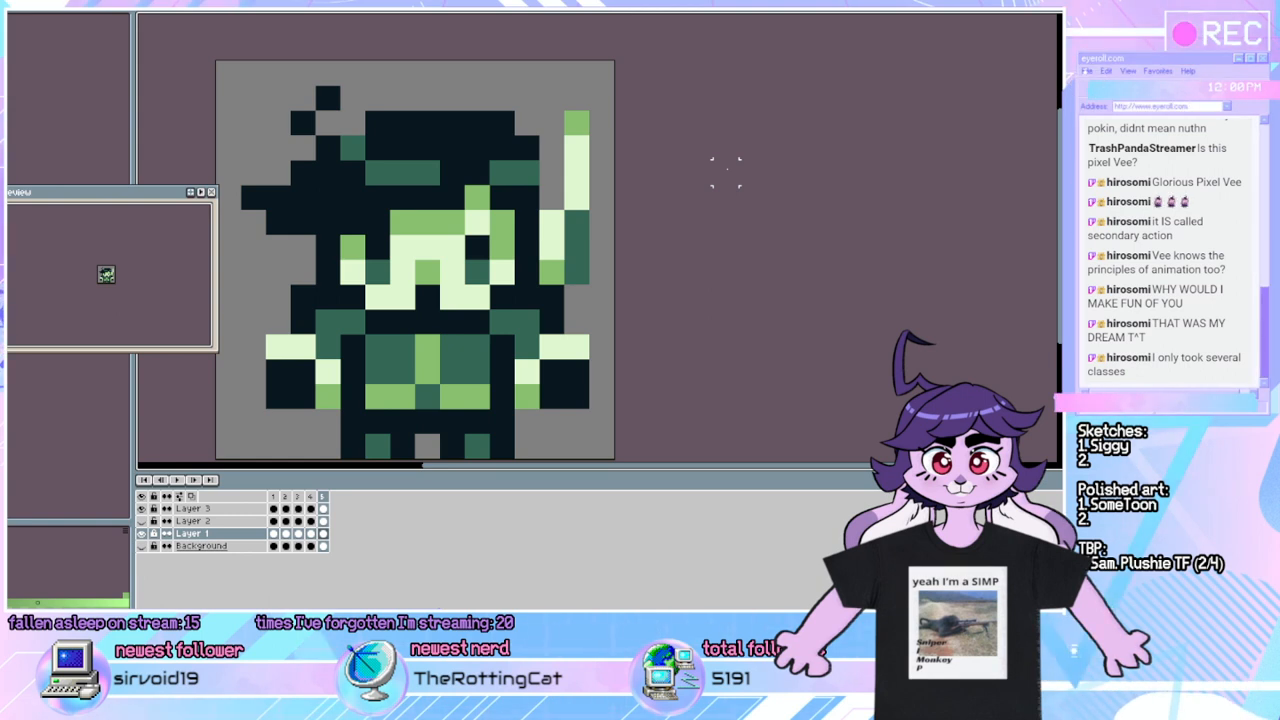
Compare frame 5 with frames 3 and 4, and extend its dark fringe one pixel inward across the forehead.
key("Left")
key("Left")
key("Right")
key("Right")
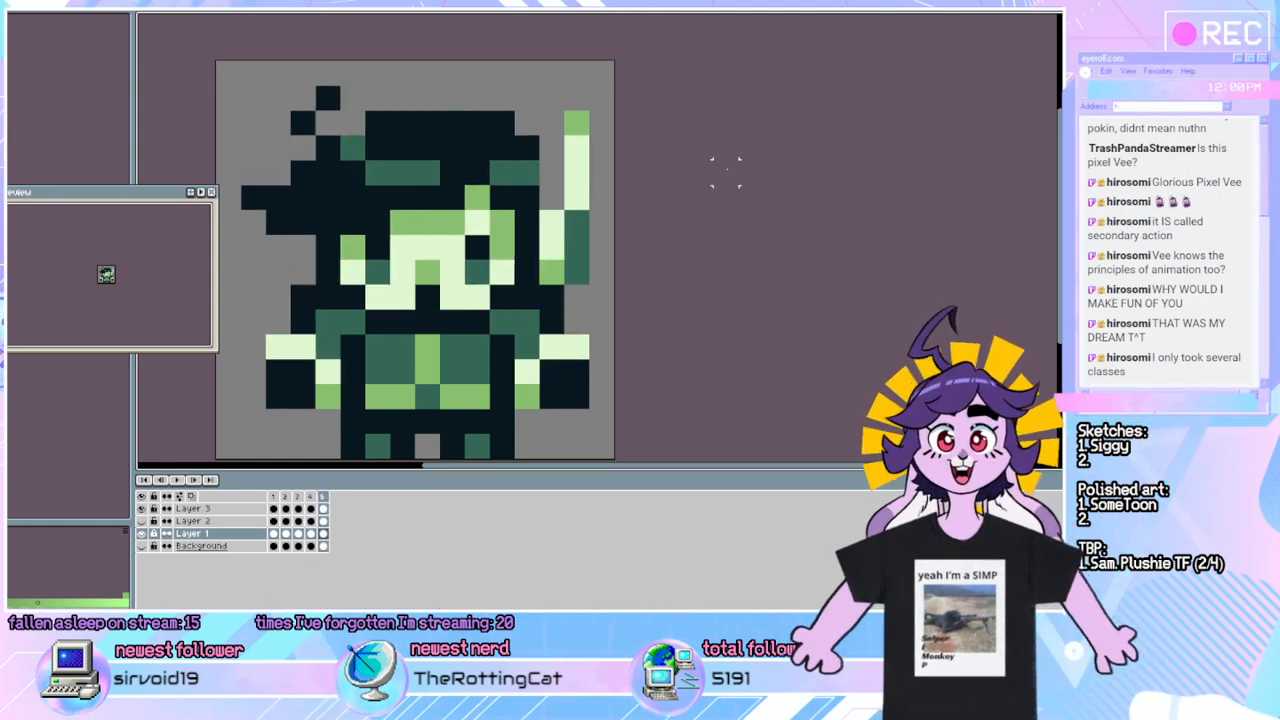
left_click_drag(384, 213, 405, 212)
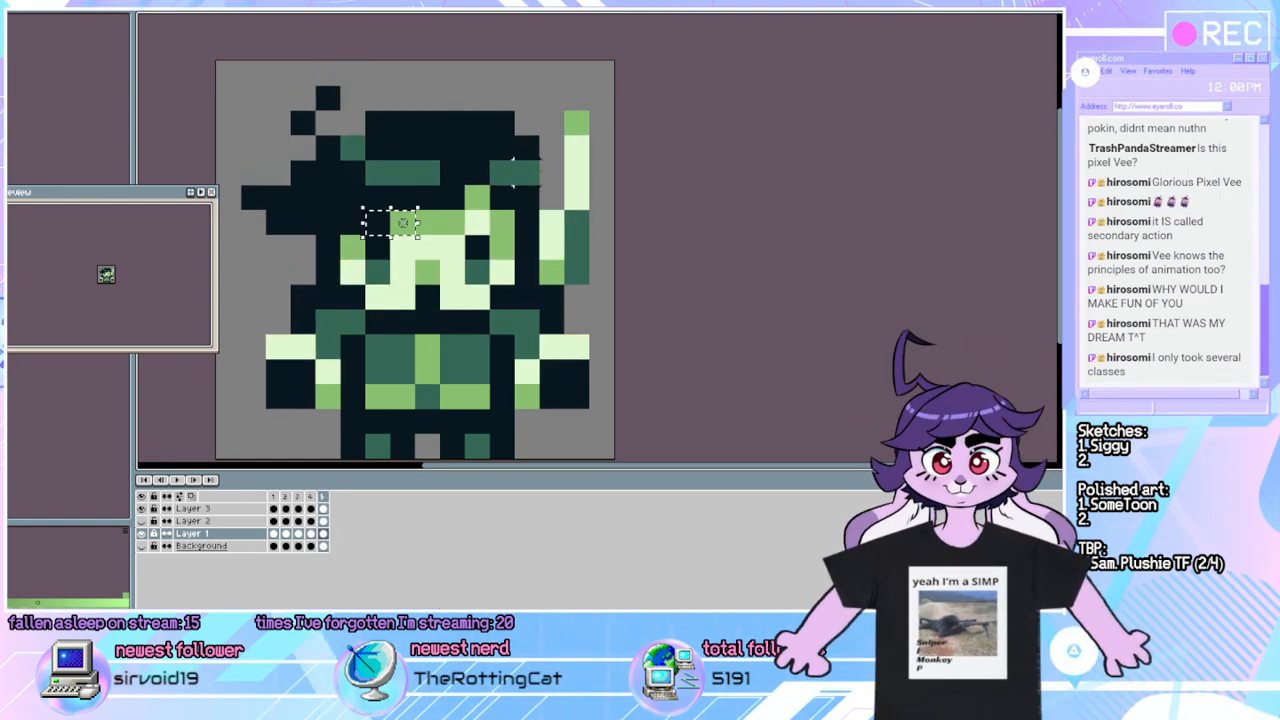
left_click(447, 204)
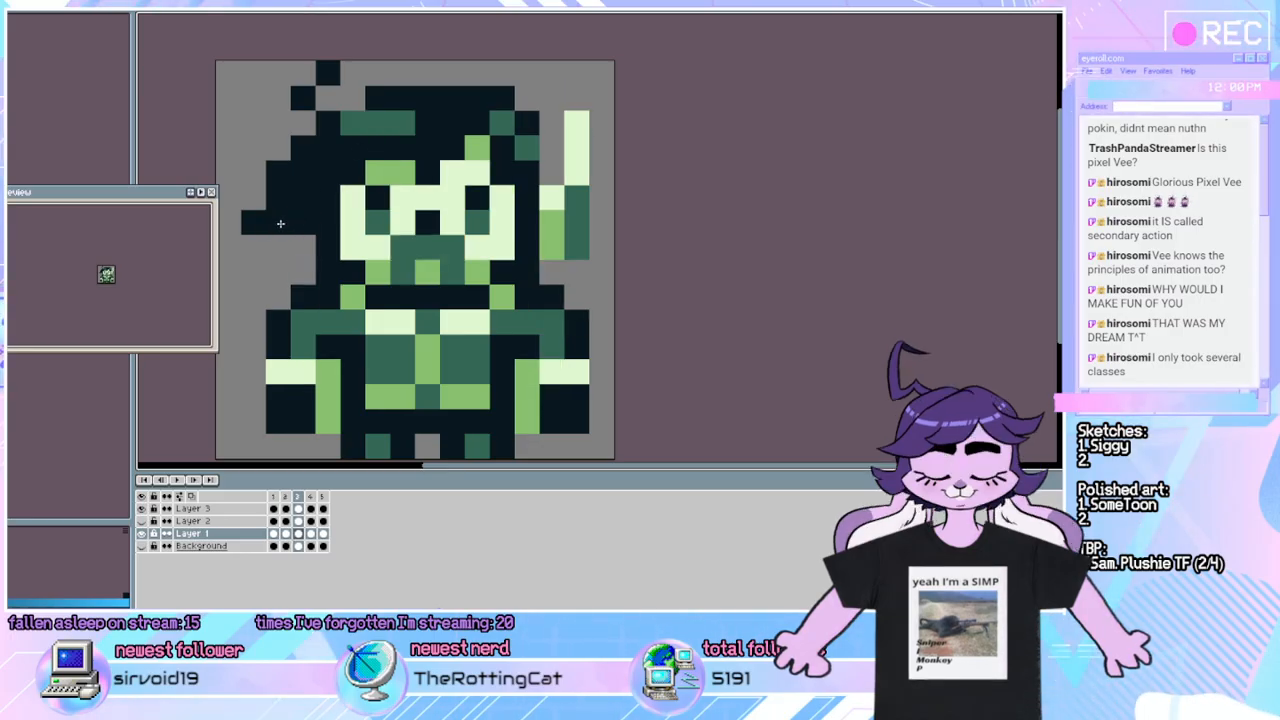
On frame 3 of Layer 1, lower the outer hair tip by one pixel and erase the topmost outer hair pixel.
left_click_drag(263, 241, 268, 241)
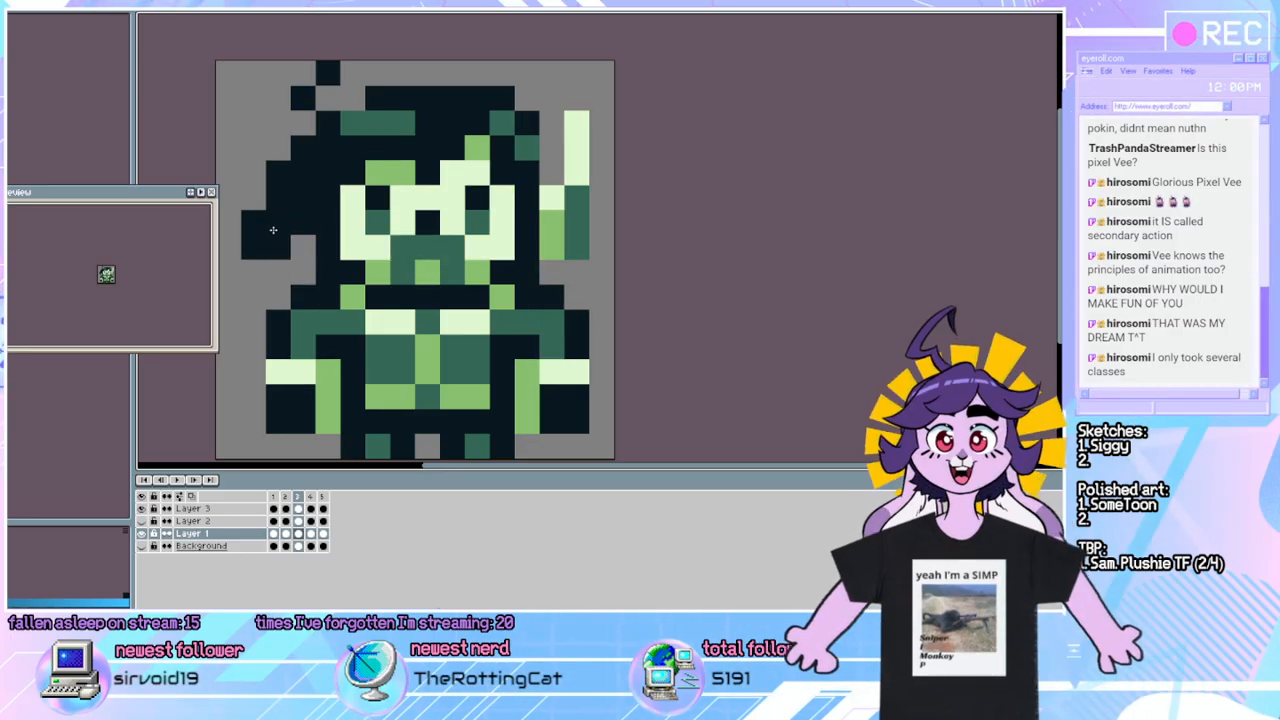
key("e")
left_click(253, 222)
left_click(278, 172)
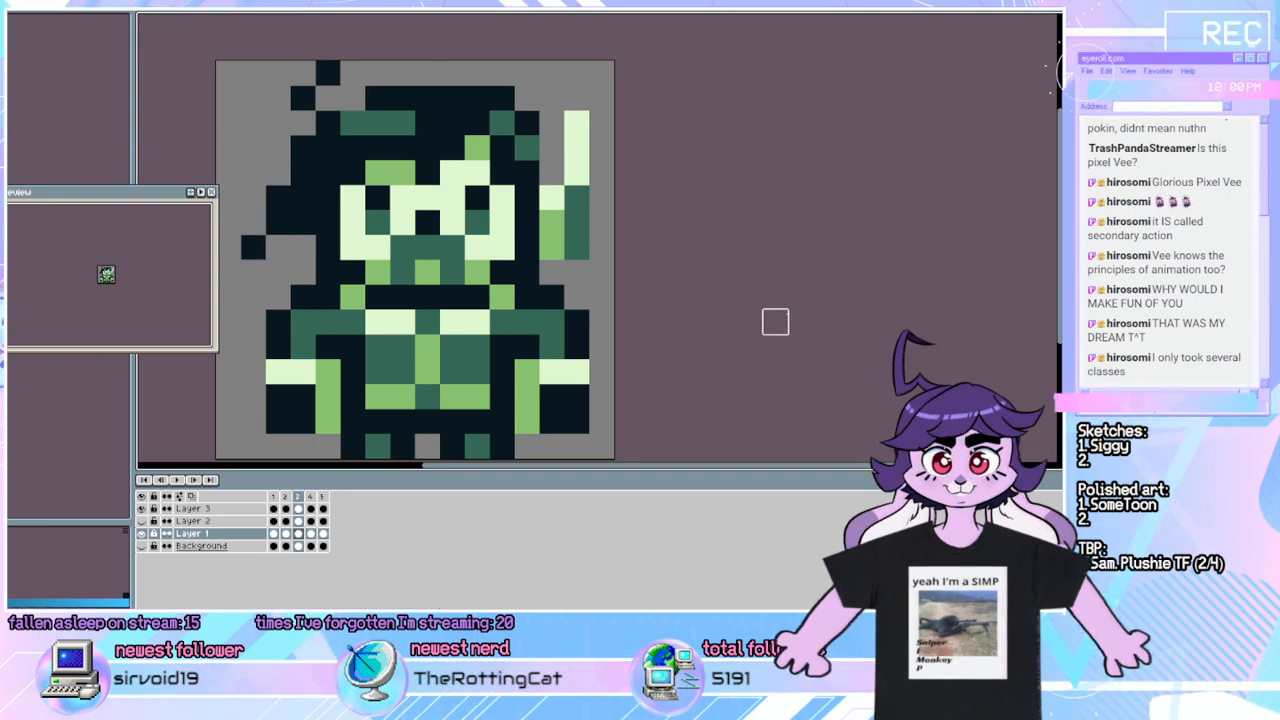
Step back and forth through frames 2 to 5 to check how the lowered hair tip moves.
key("Left")
key("Right")
key("Right")
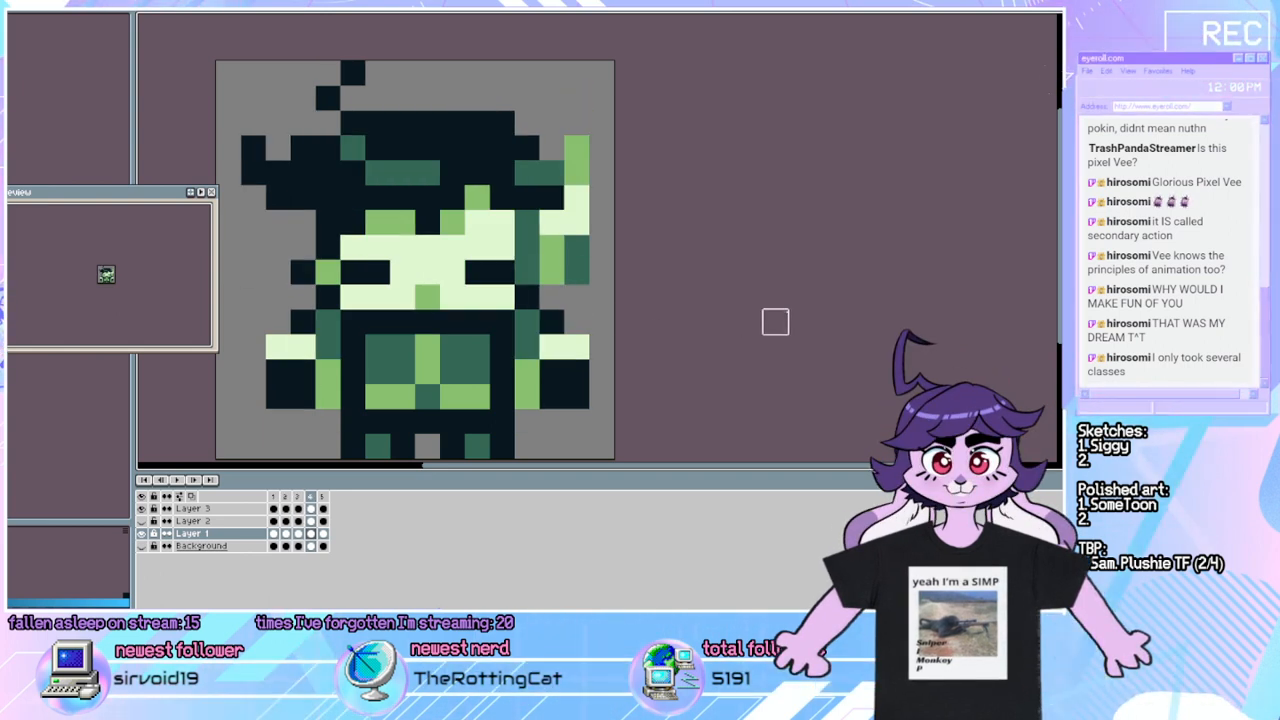
key("Left")
key("Left")
key("Right")
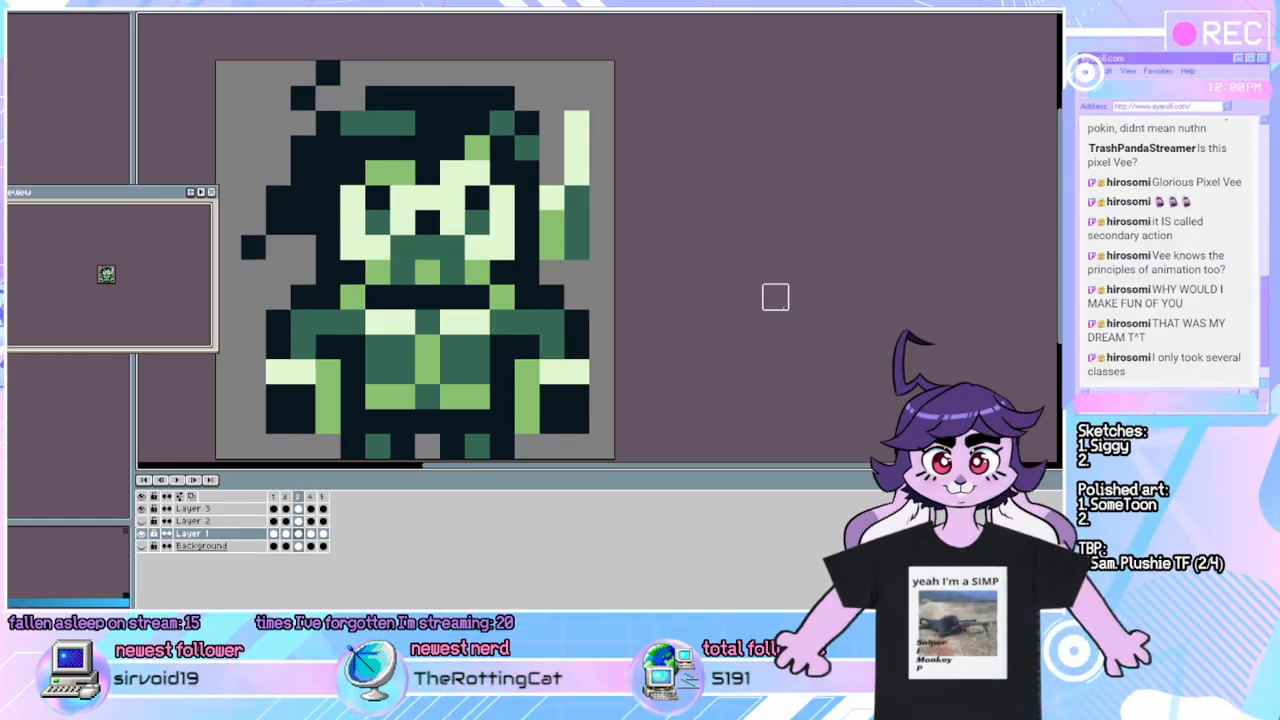
key("Right")
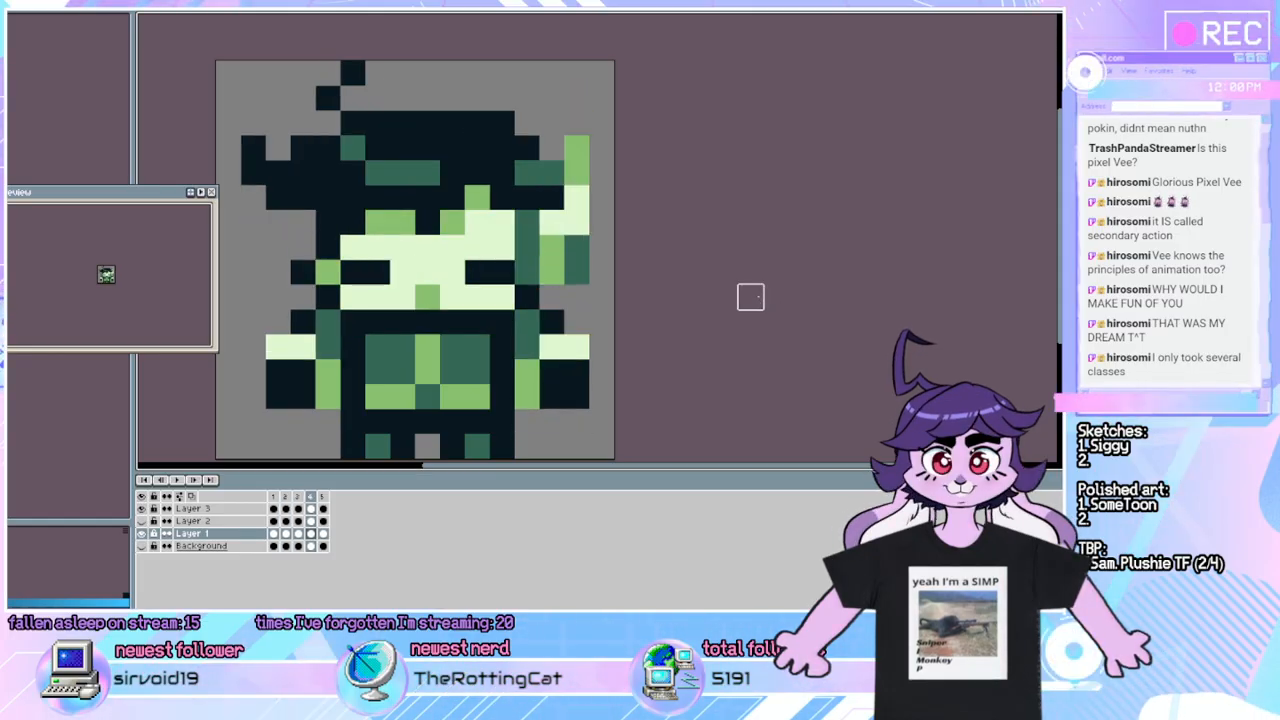
key("Right")
key("Left")
key("Right")
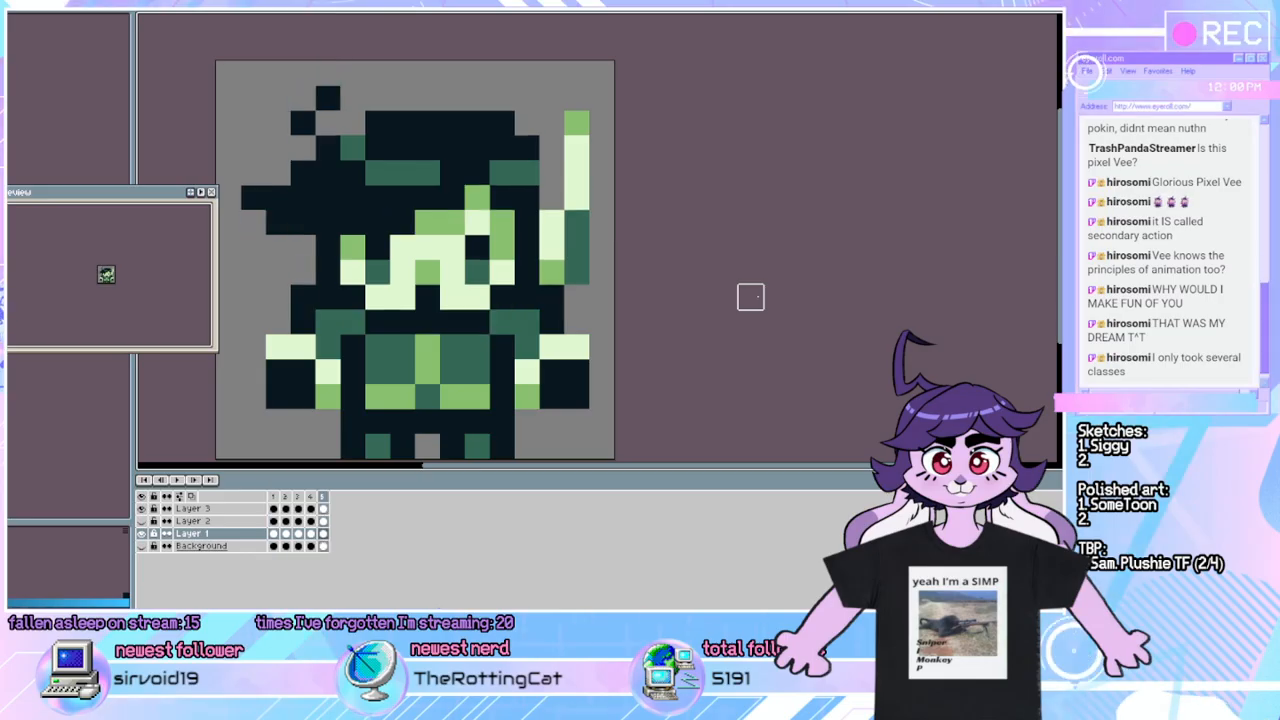
On frame 5, extend the dark fringe down across the forehead and shade the light pixels around the open eye mid-green.
mouse_move(428, 222)
left_mouse_down()
mouse_move(426, 247)
mouse_move(352, 247)
left_mouse_up()
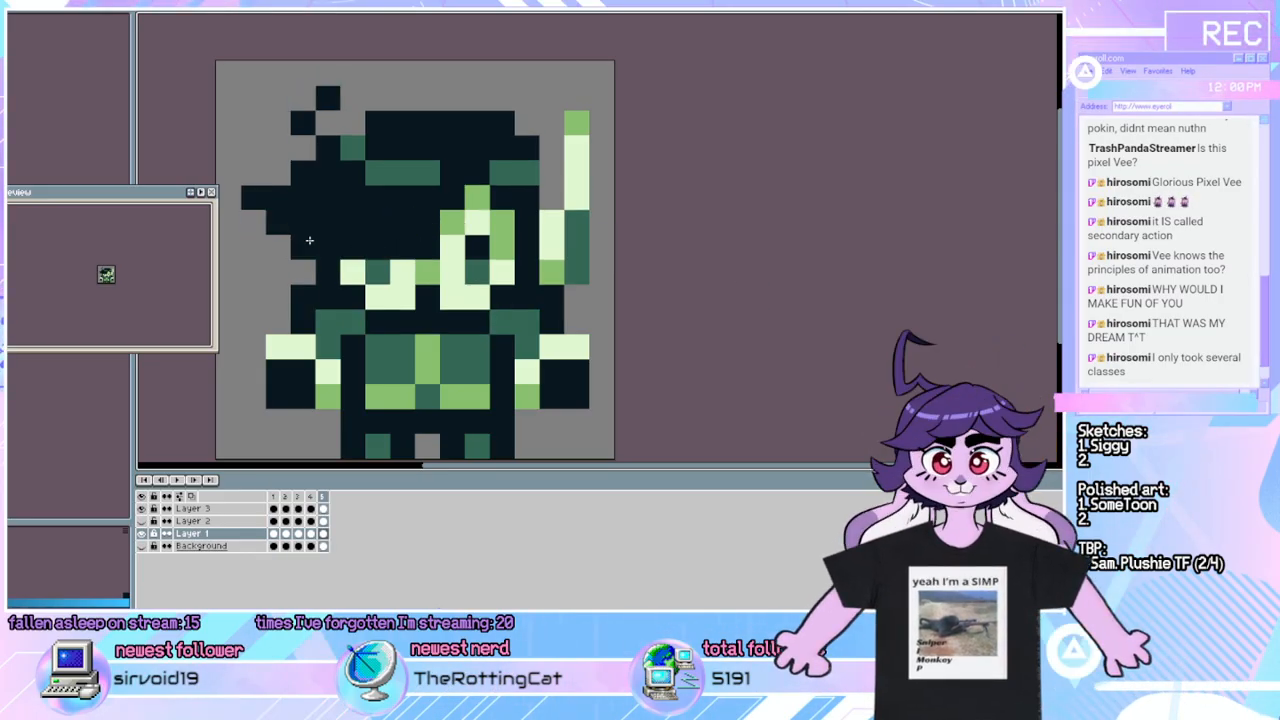
left_click(471, 201)
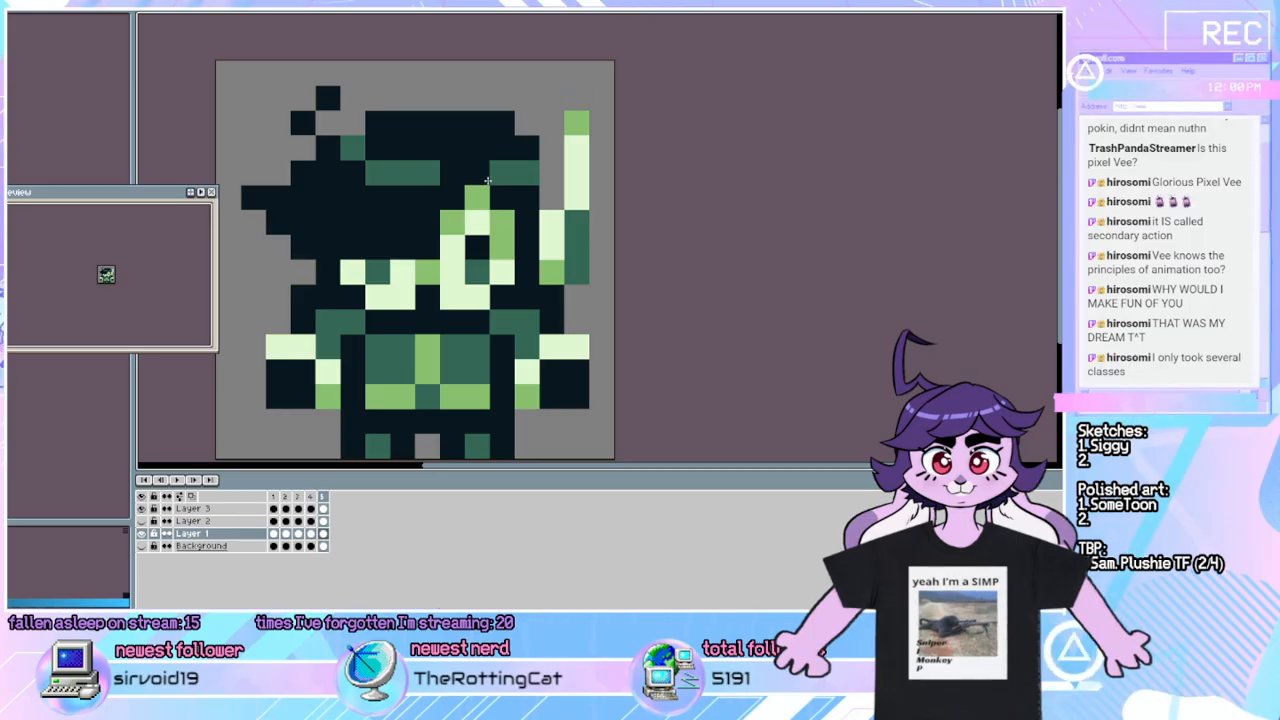
left_click(452, 222)
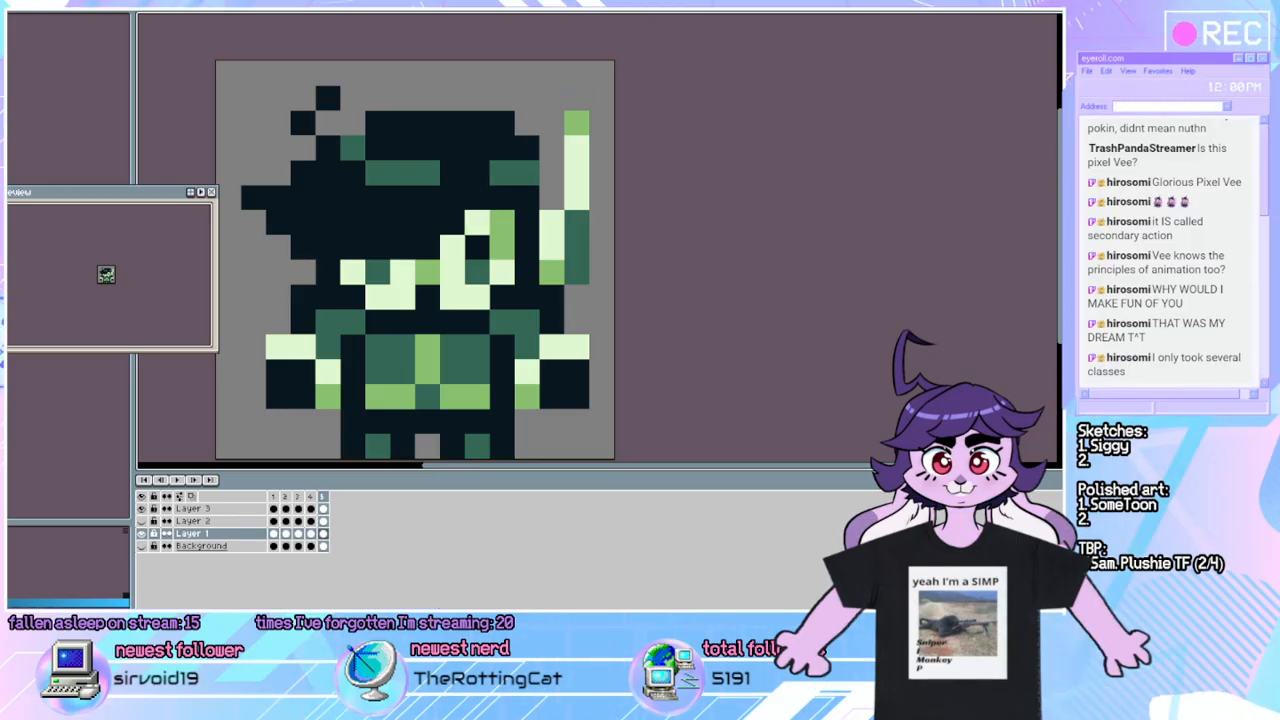
left_click(600, 274)
left_click(452, 247)
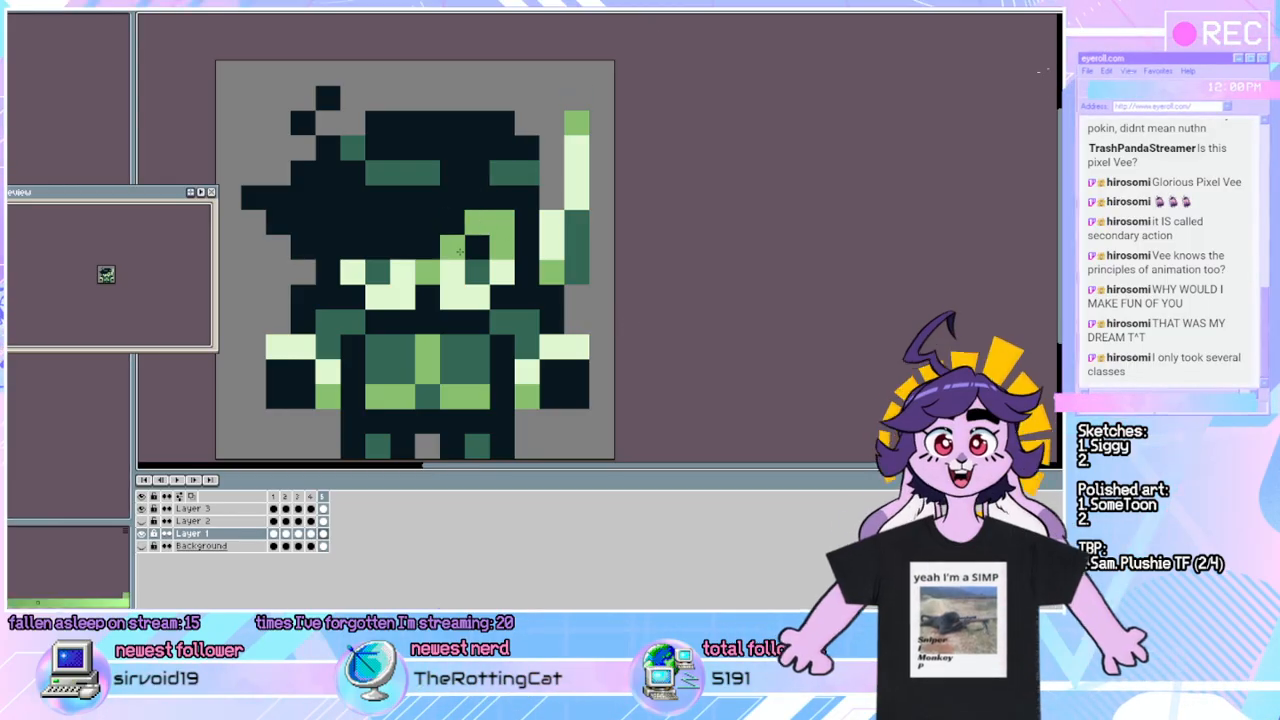
On frame 1, extend the dark fringe over the green forehead pixel and adjust the shading beside it, comparing with frame 2.
key("Right")
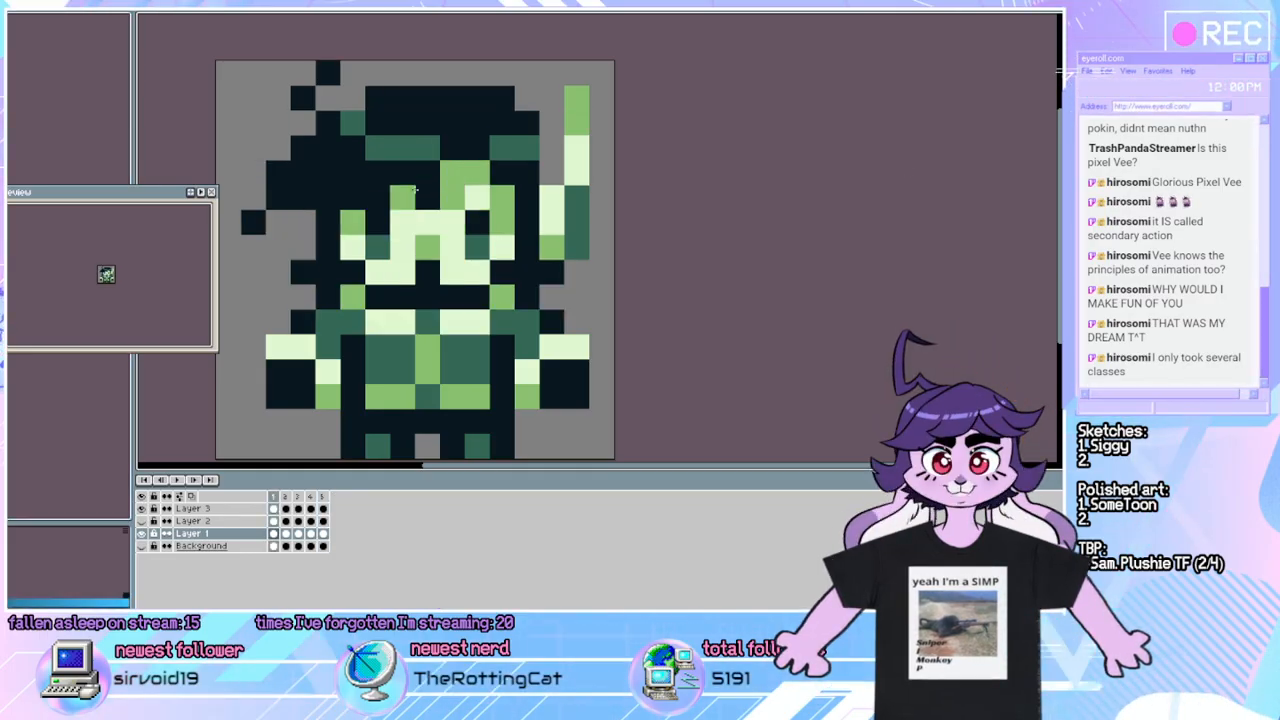
left_click(405, 193)
left_click(424, 188)
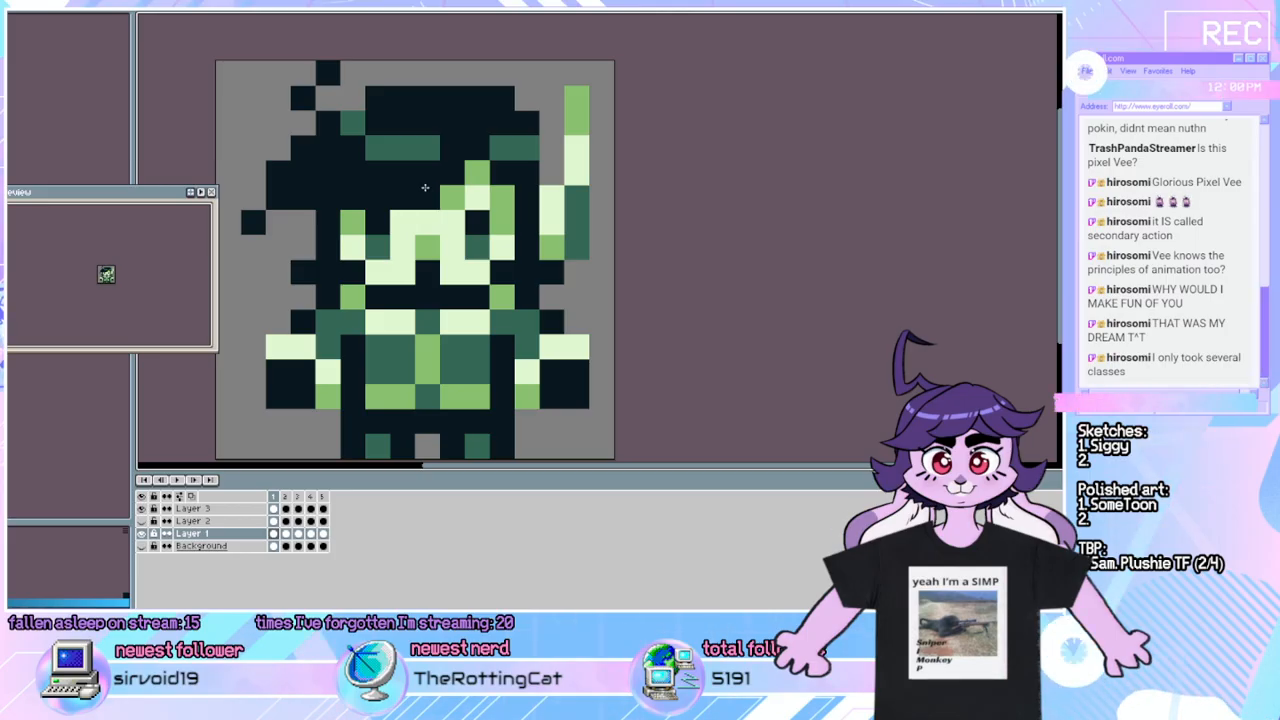
key("Right")
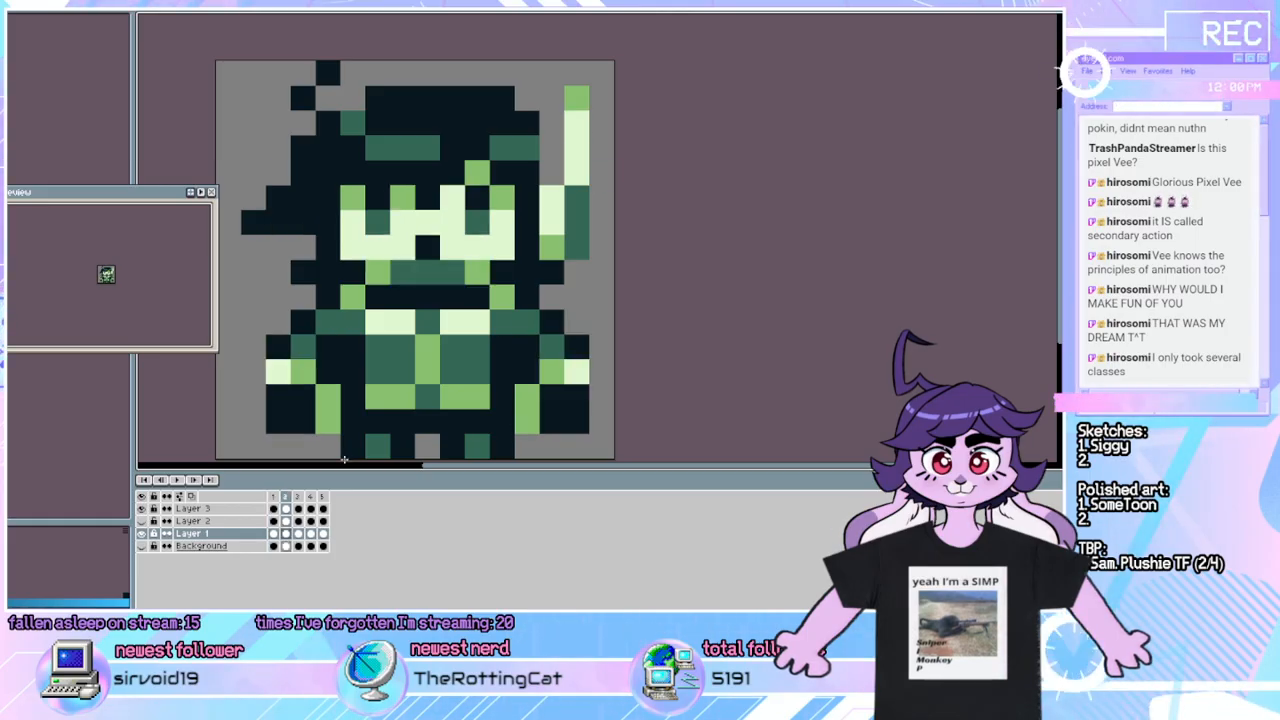
key("Left")
key("Right")
key("Left")
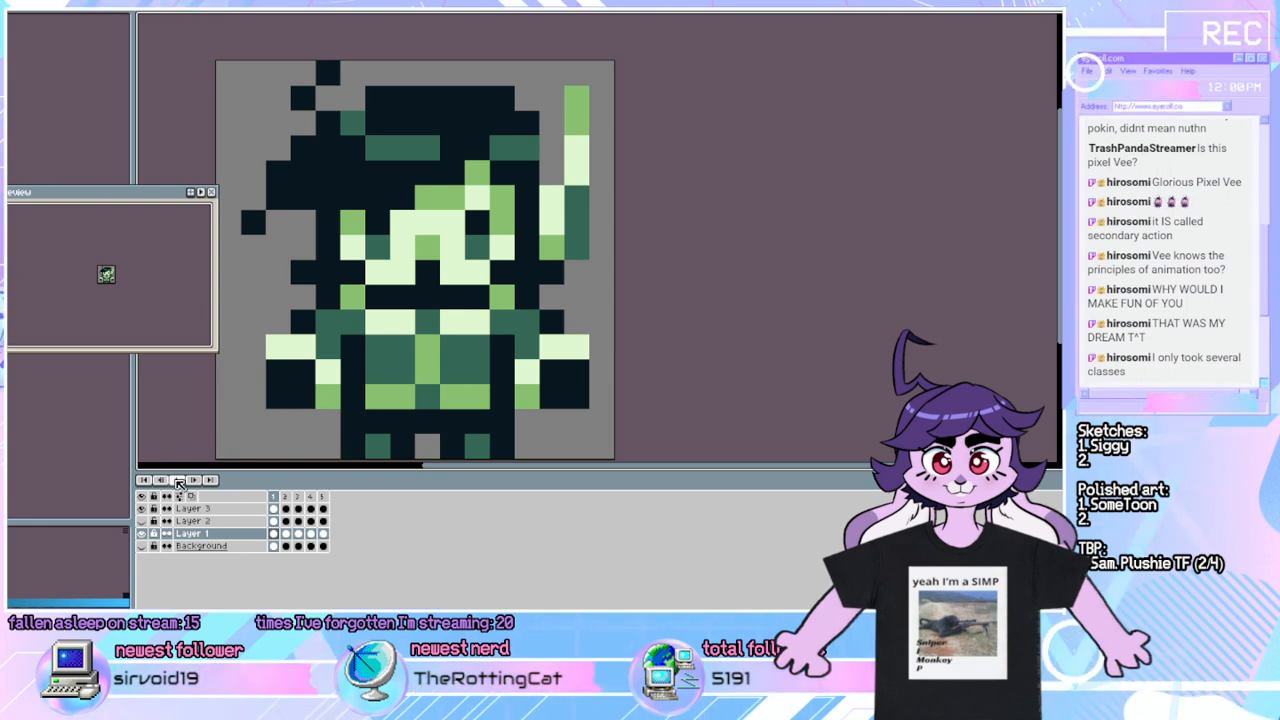
Review the playback and add a dark pixel directly above the stray hair pixel on frame 5, comparing with frame 4.
left_click(177, 480)
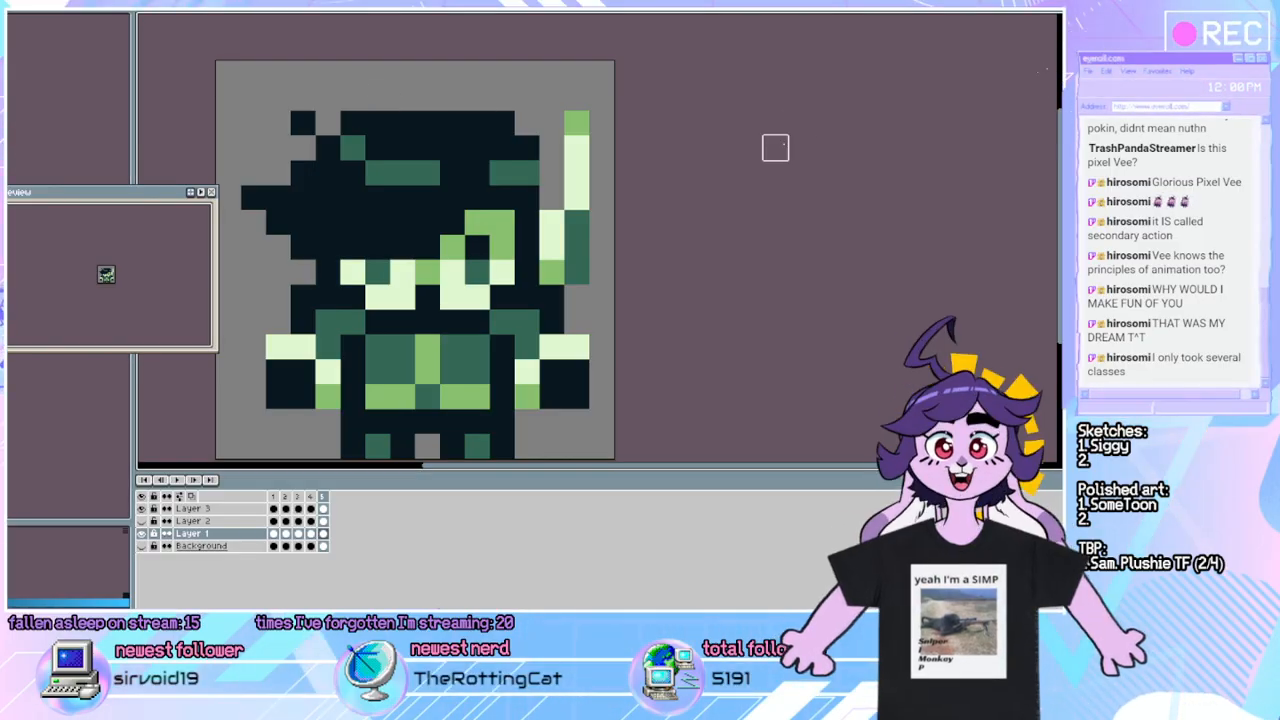
left_click(303, 98)
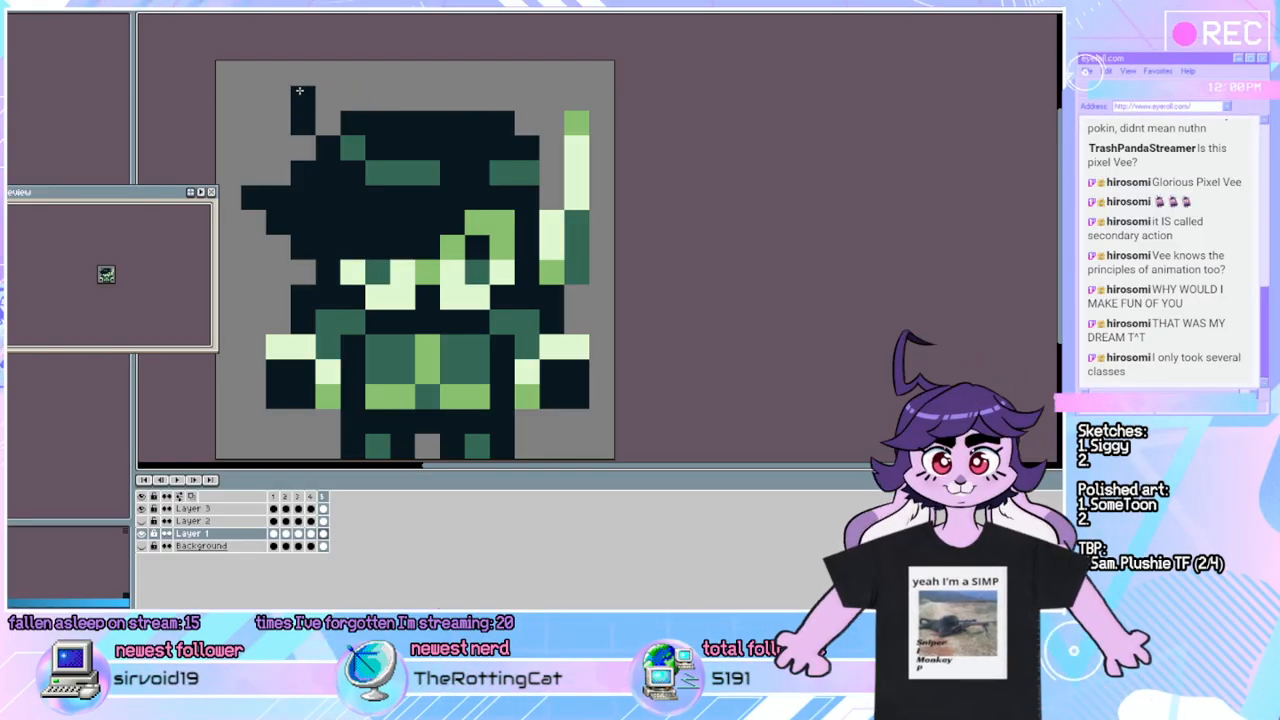
key("Left")
key("Right")
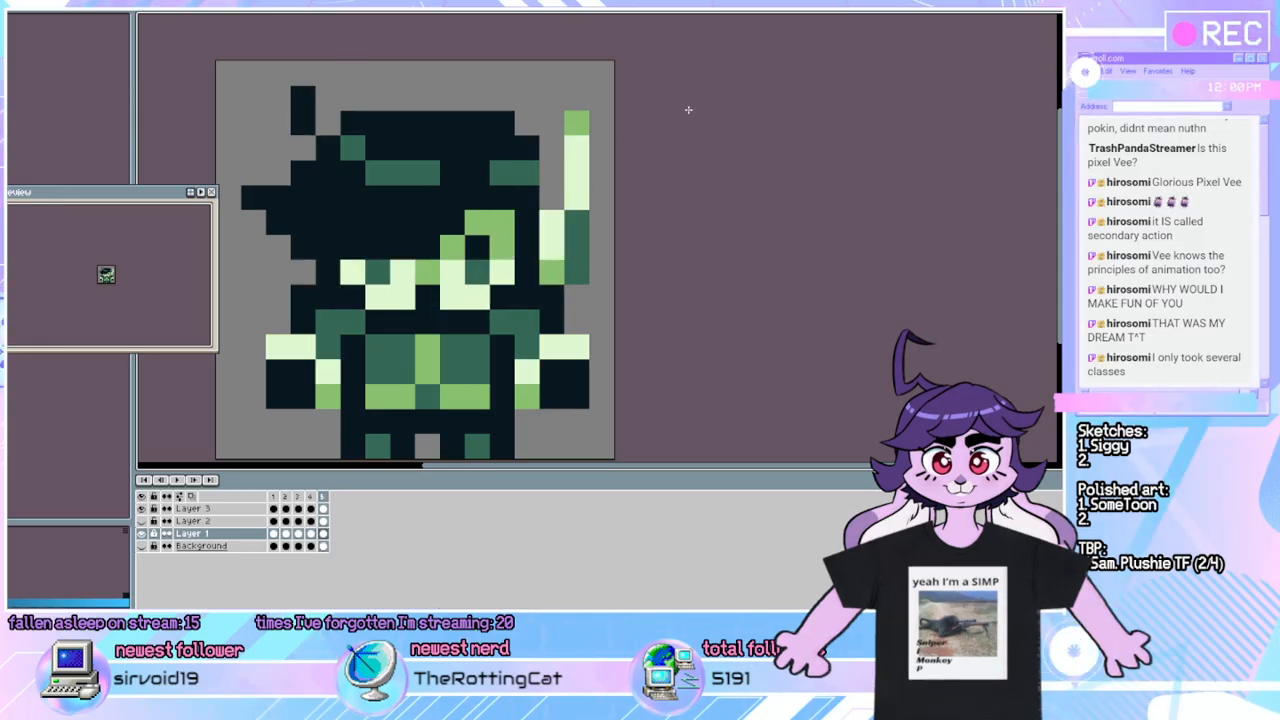
Compare the stray strand on frames 4, 5 and 1, undo the trial strand pixels and repaint the dark pixel above the strand on frame 5.
left_click(328, 75)
key("Left")
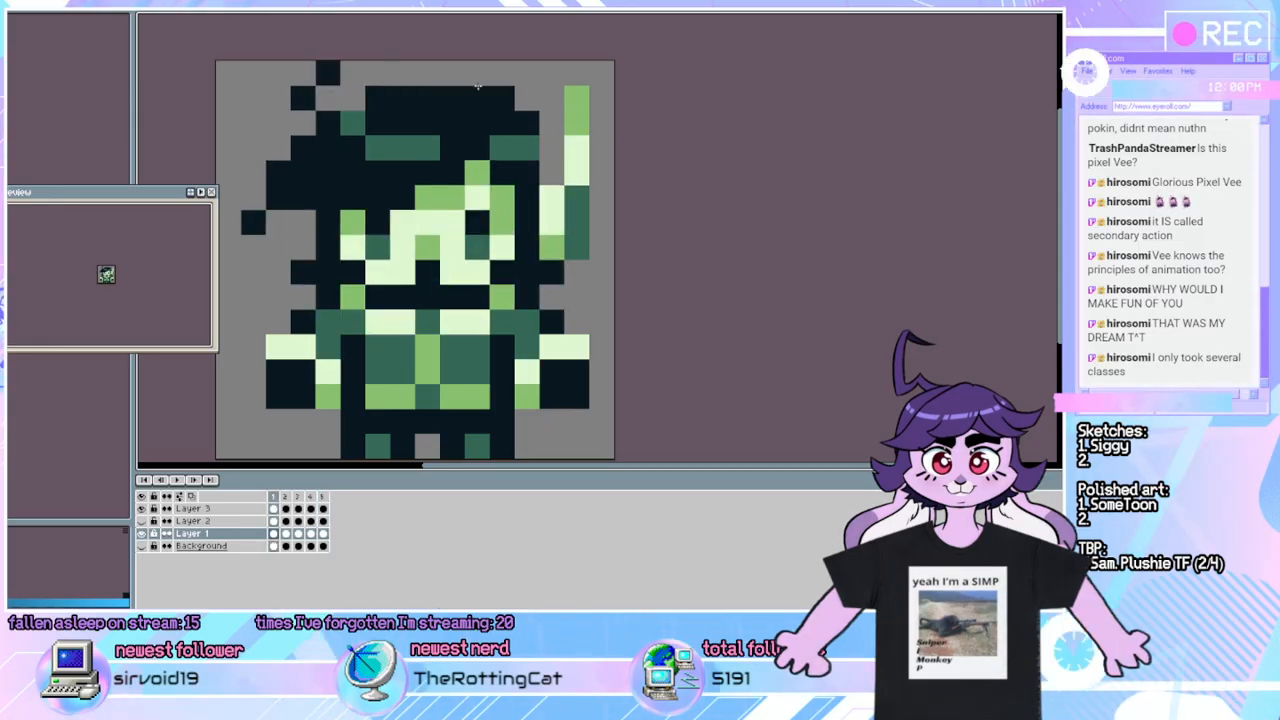
key("Right")
key("Left")
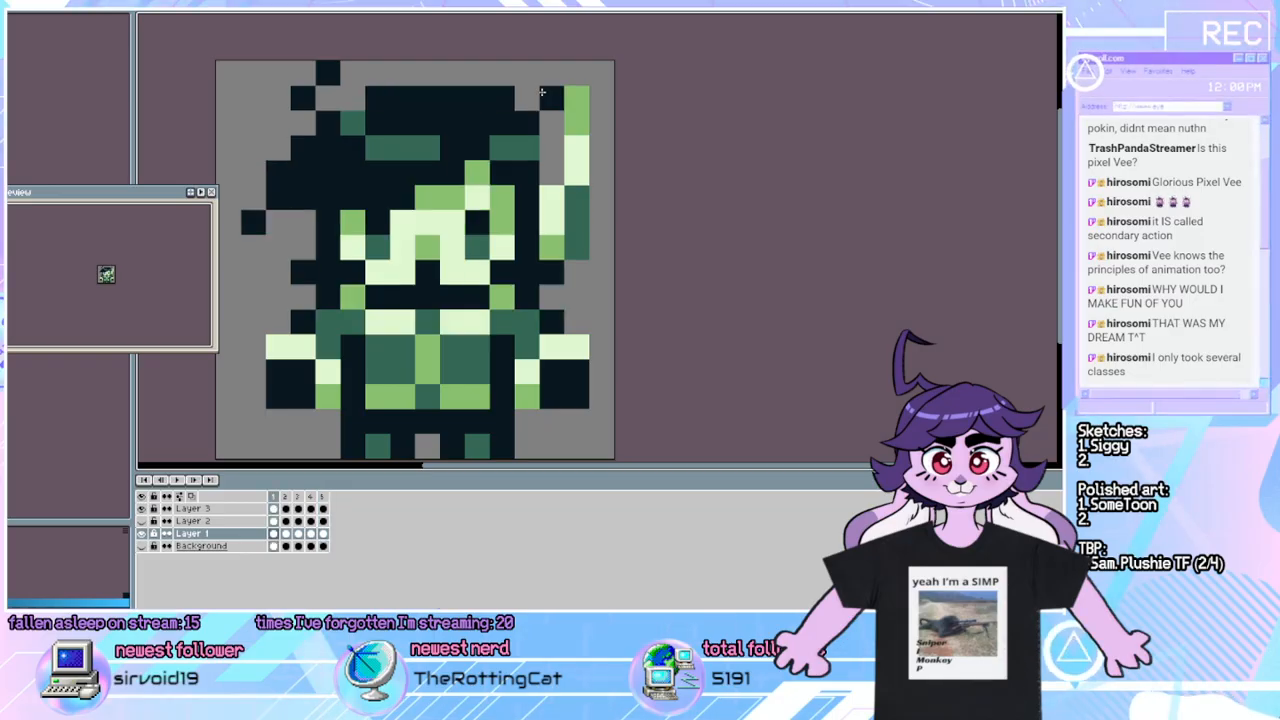
key("Right")
key("Left")
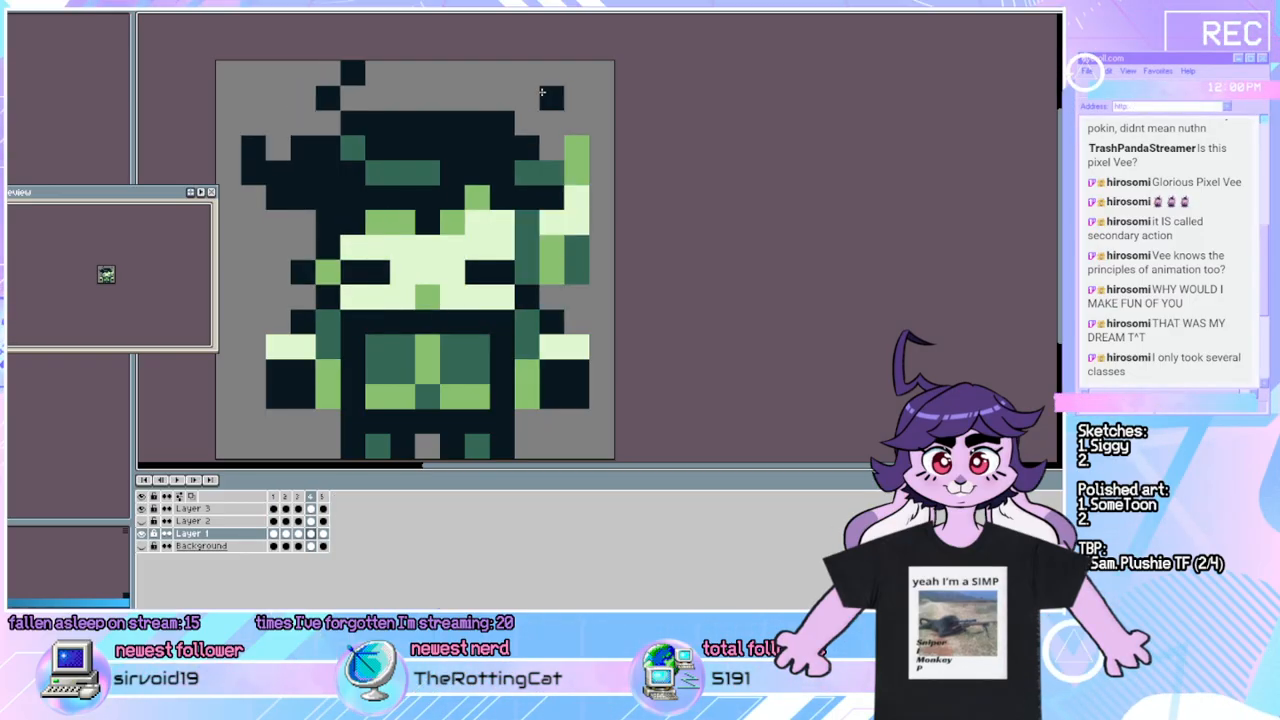
key("Right")
key("Left")
key("Right")
key("ctrl+z")
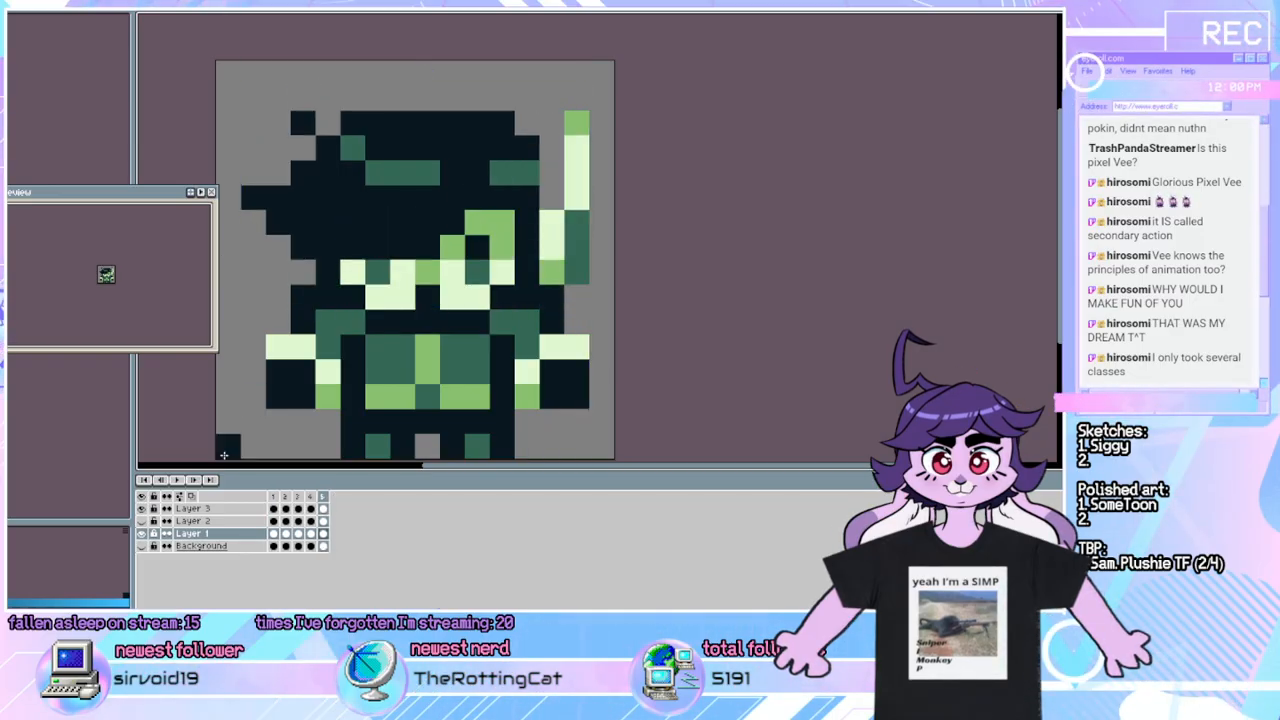
left_click(294, 100)
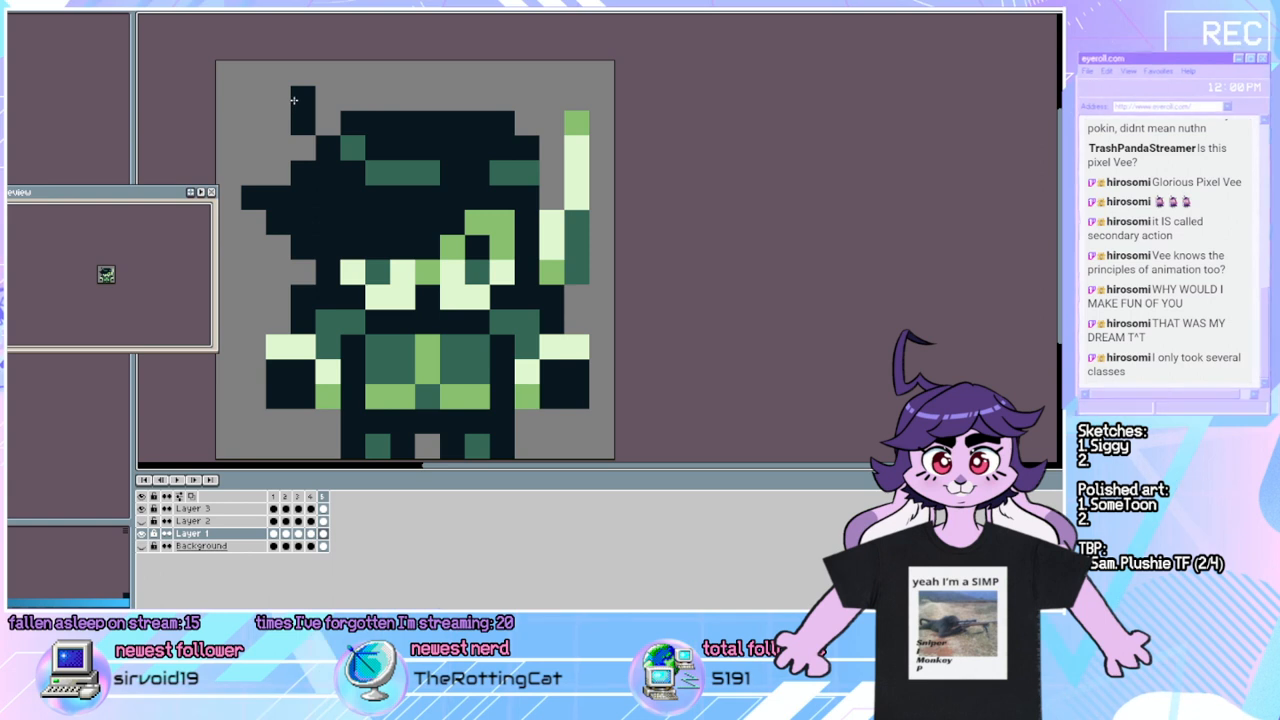
On frame 5, check playback and lower the central hair highlight by one pixel row, repainting its old pixels dark.
left_click(175, 481)
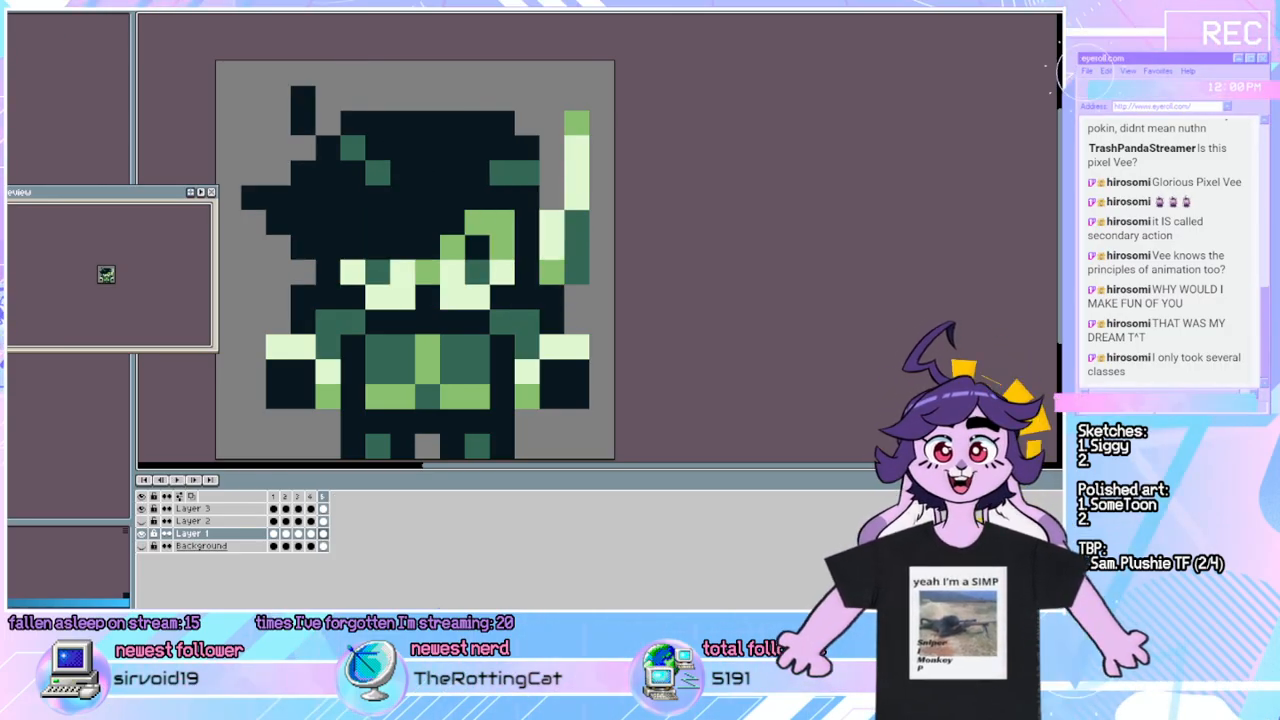
left_click_drag(403, 199, 425, 203)
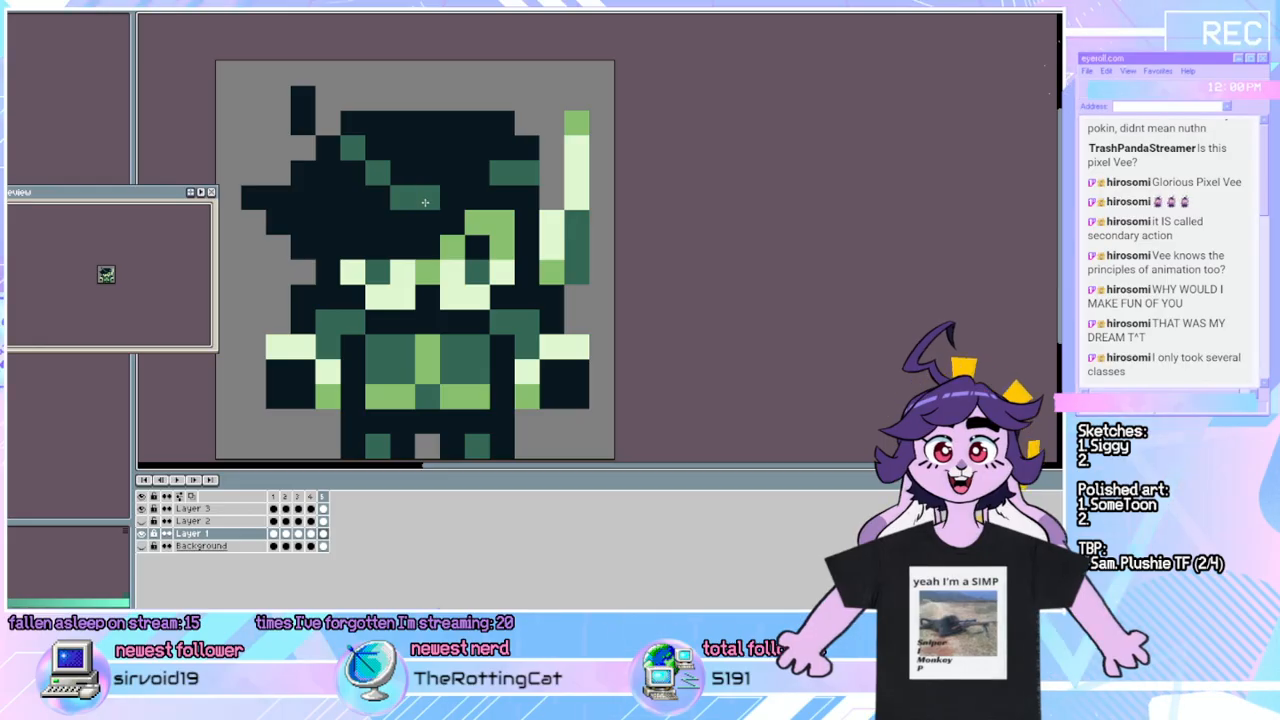
left_click(378, 197)
left_click(353, 173)
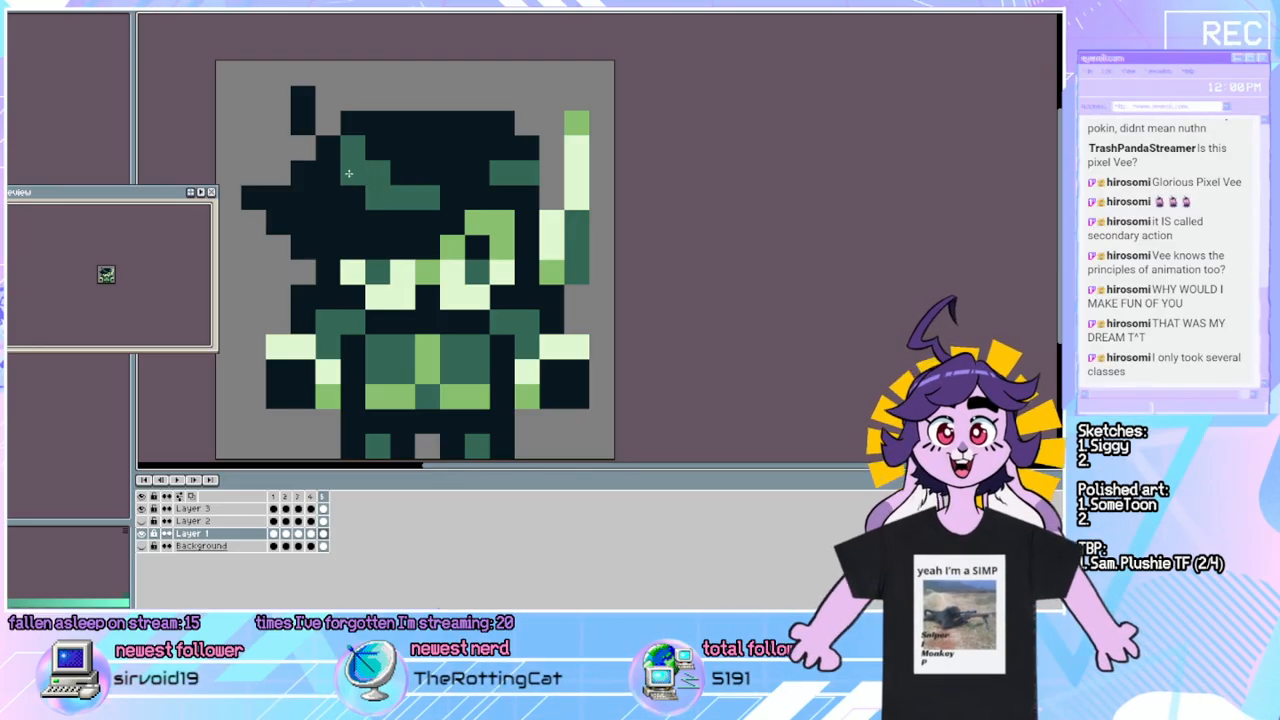
left_click(378, 172)
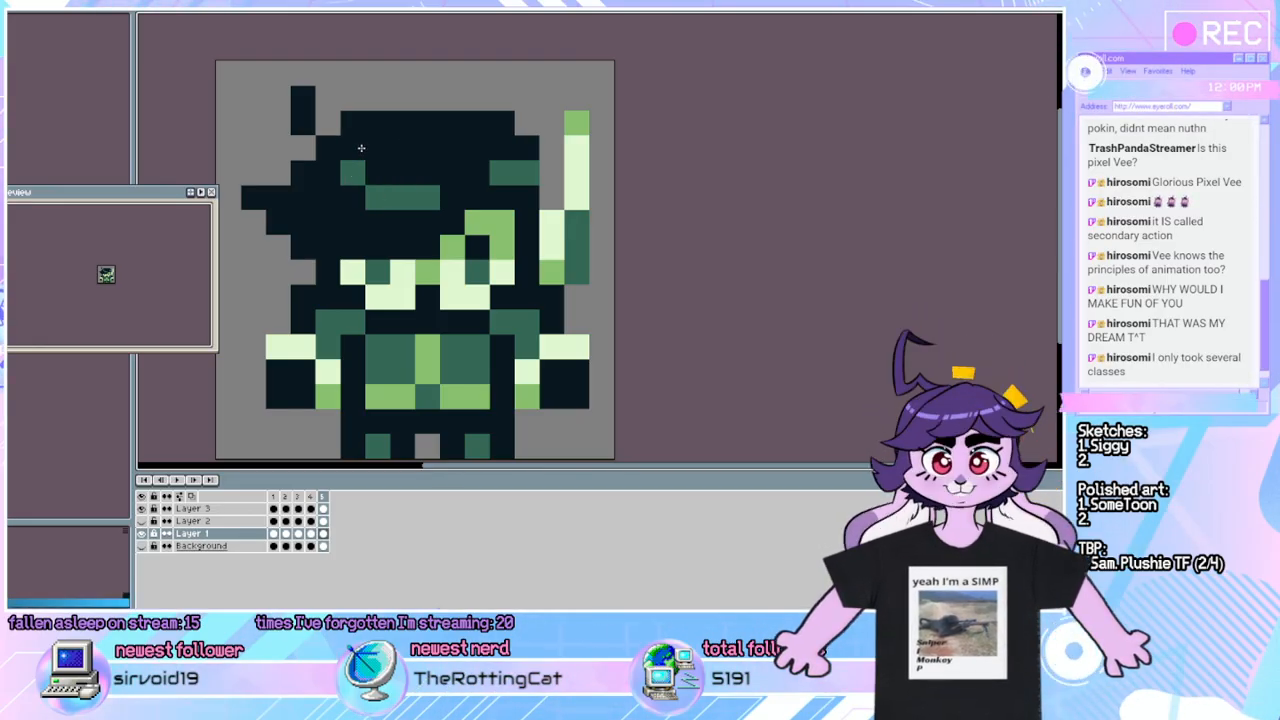
left_click(452, 172)
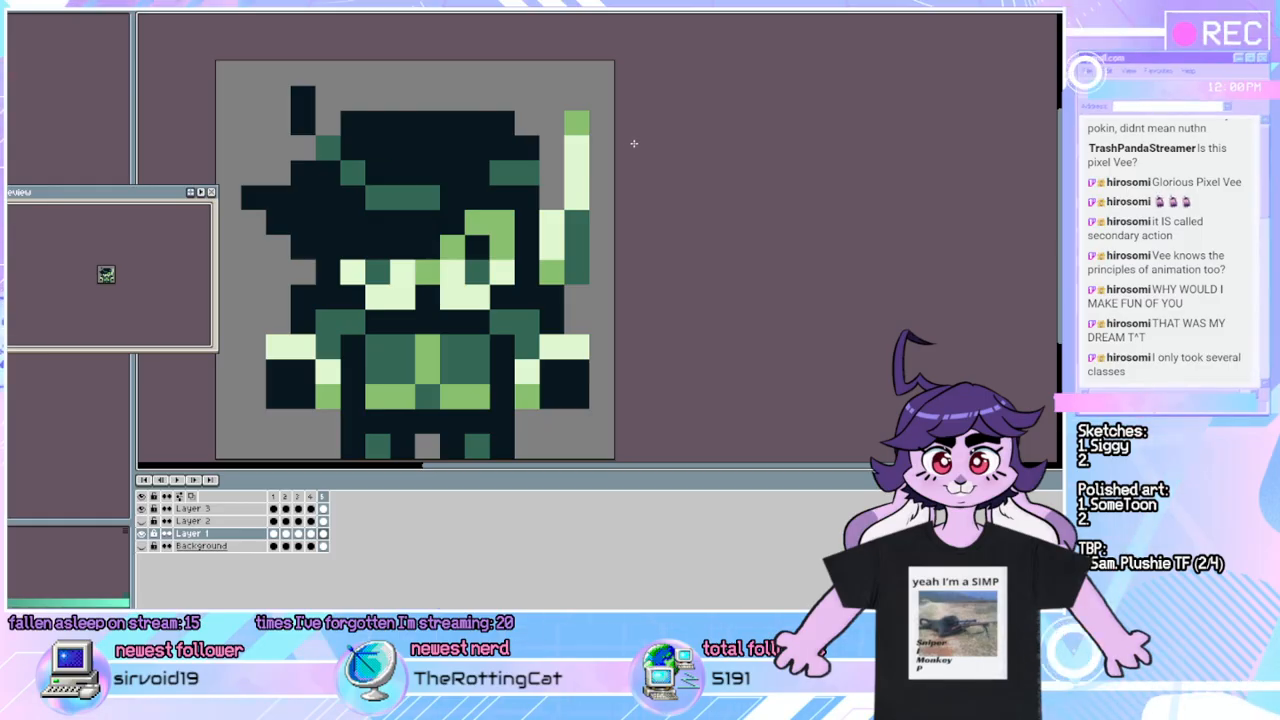
left_click(502, 197)
left_click(489, 188)
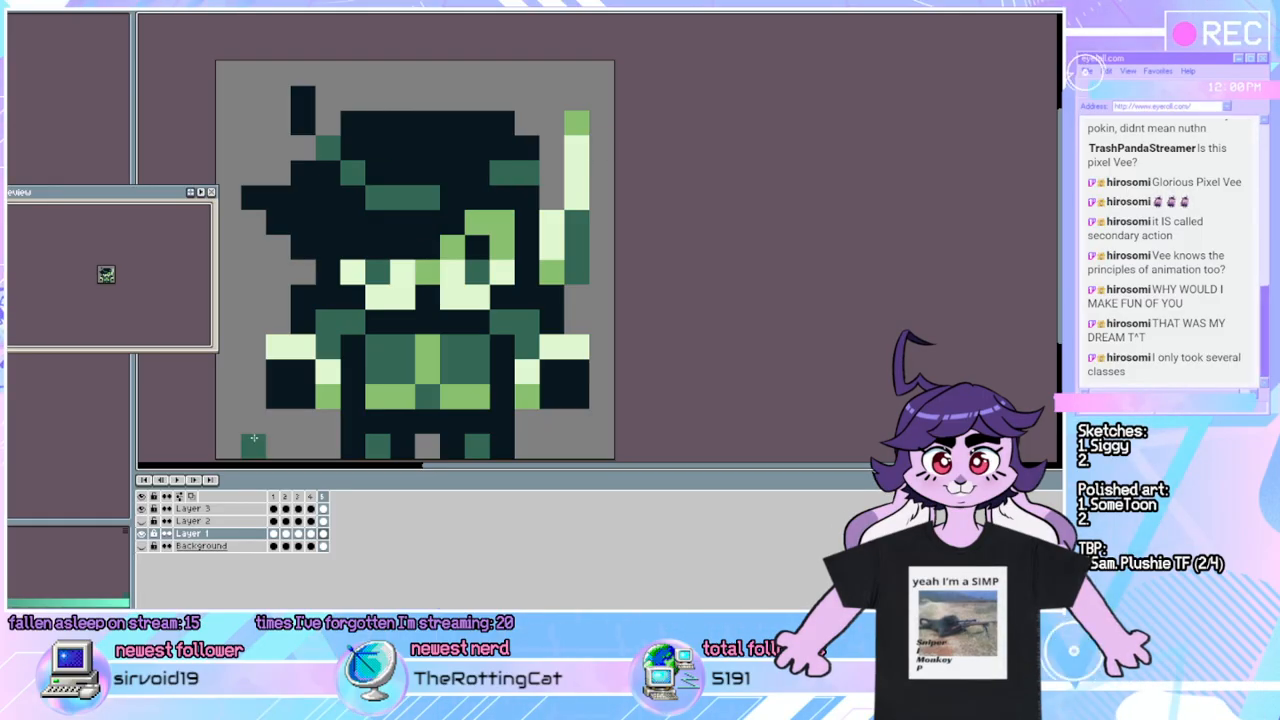
On frame 5, reshape the upper end of the central hair highlight into a two-pixel vertical column and darken the pixel beside it.
left_click(186, 482)
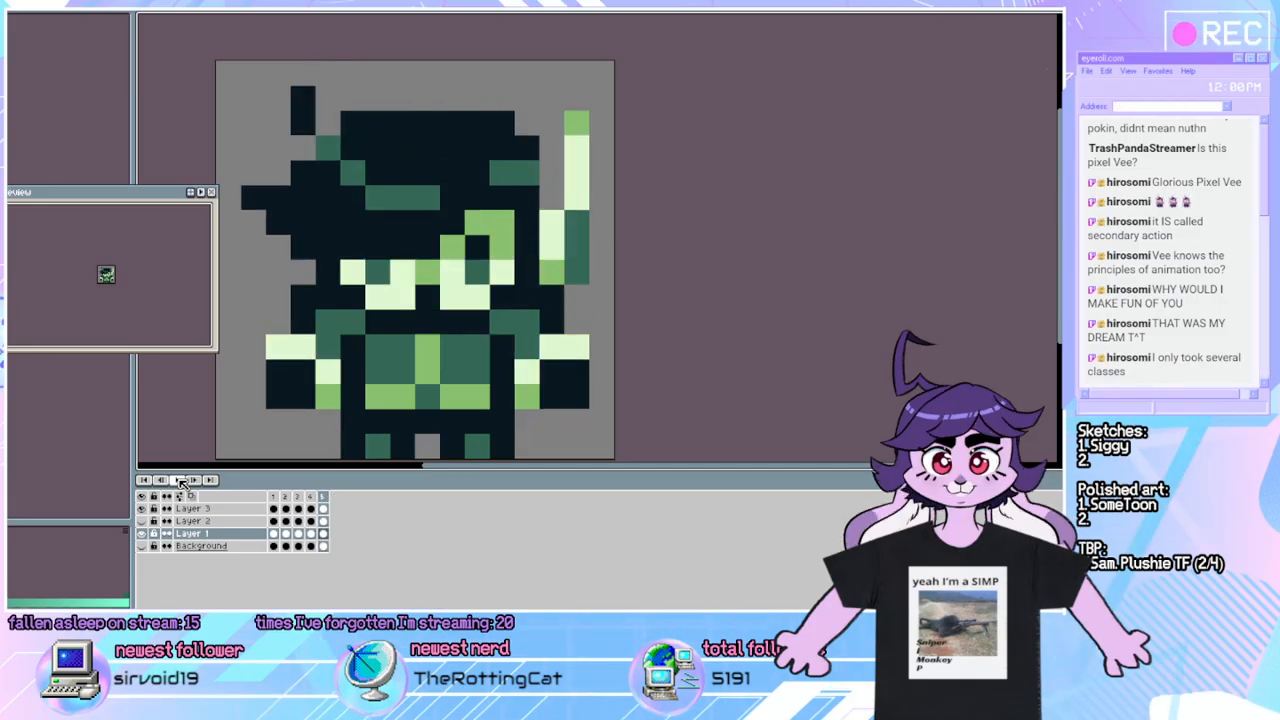
left_click(329, 252)
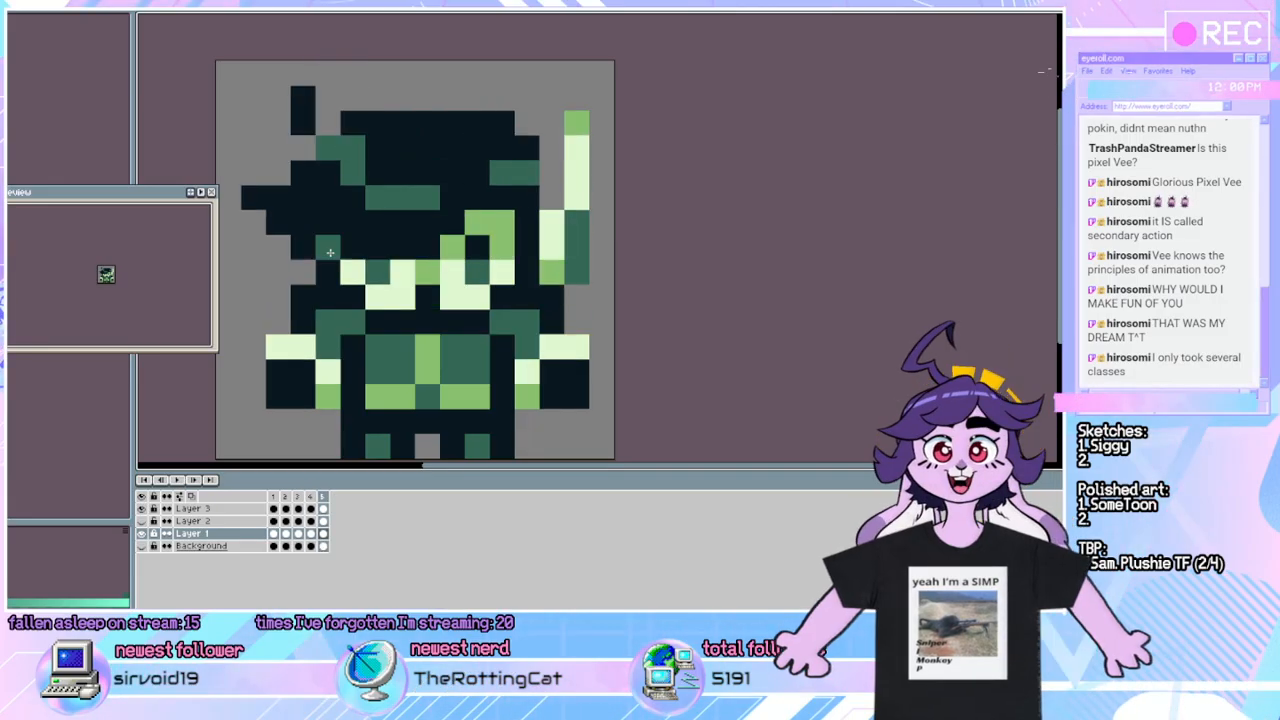
left_click(331, 246)
left_click(335, 146)
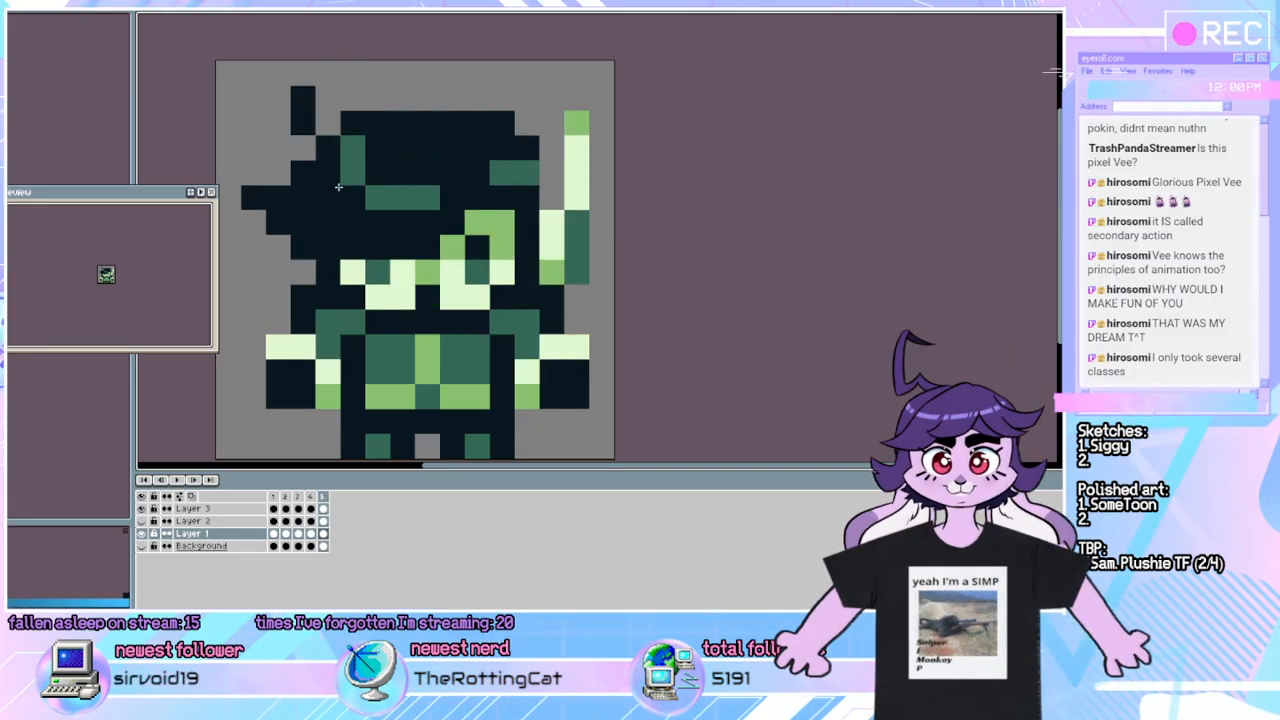
On frame 5, replace the horizontal highlight on the right side of the hair with two diagonal mid-green pixels and check playback.
left_click(553, 229)
key("Return")
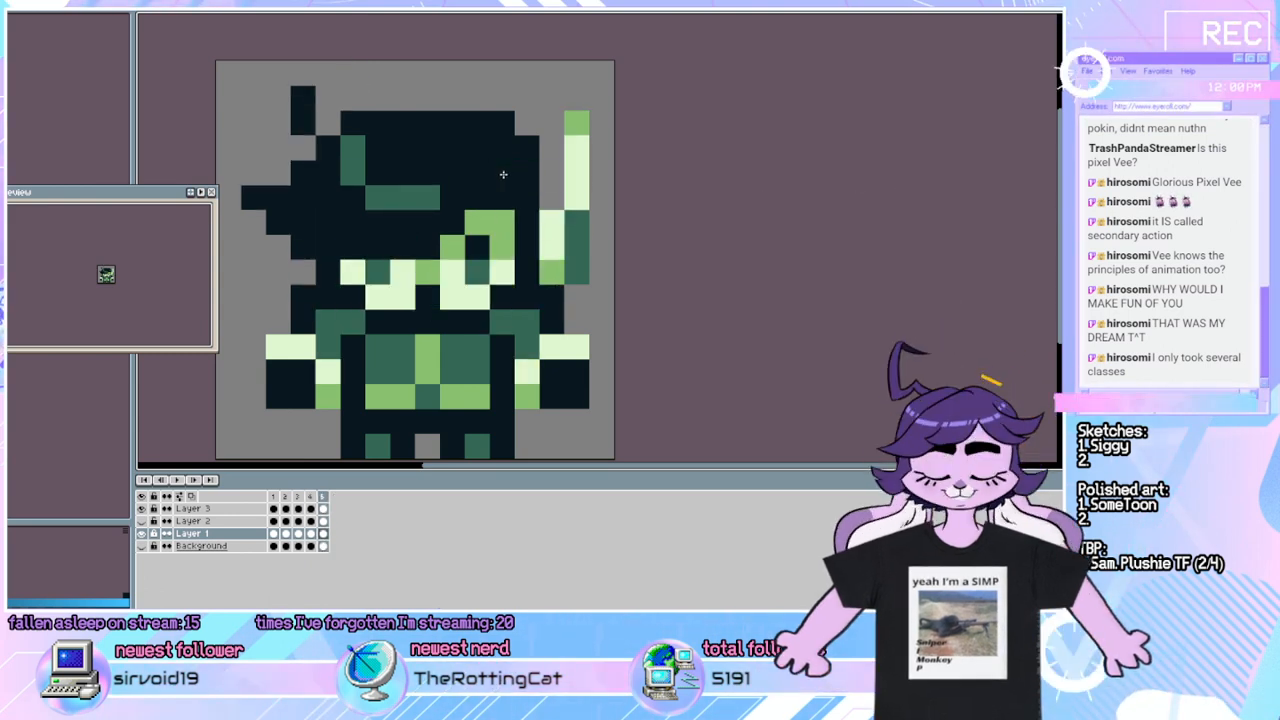
key("x")
left_click(503, 172)
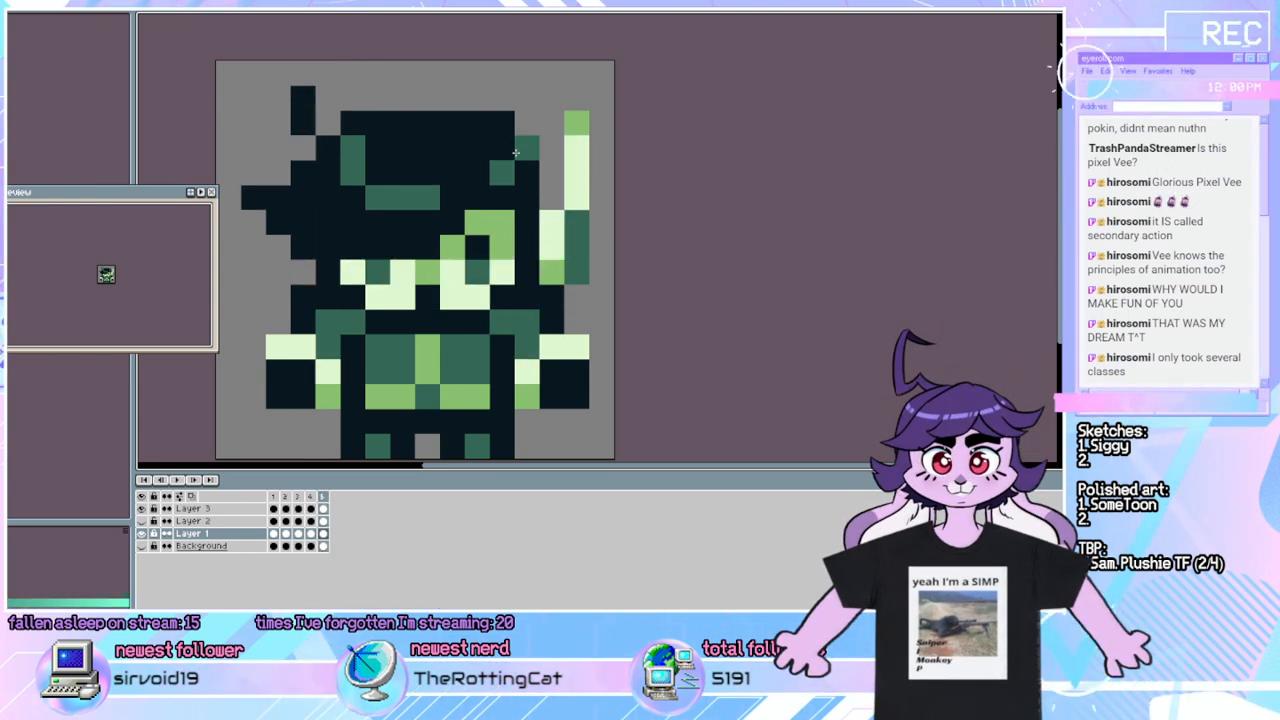
key("Return")
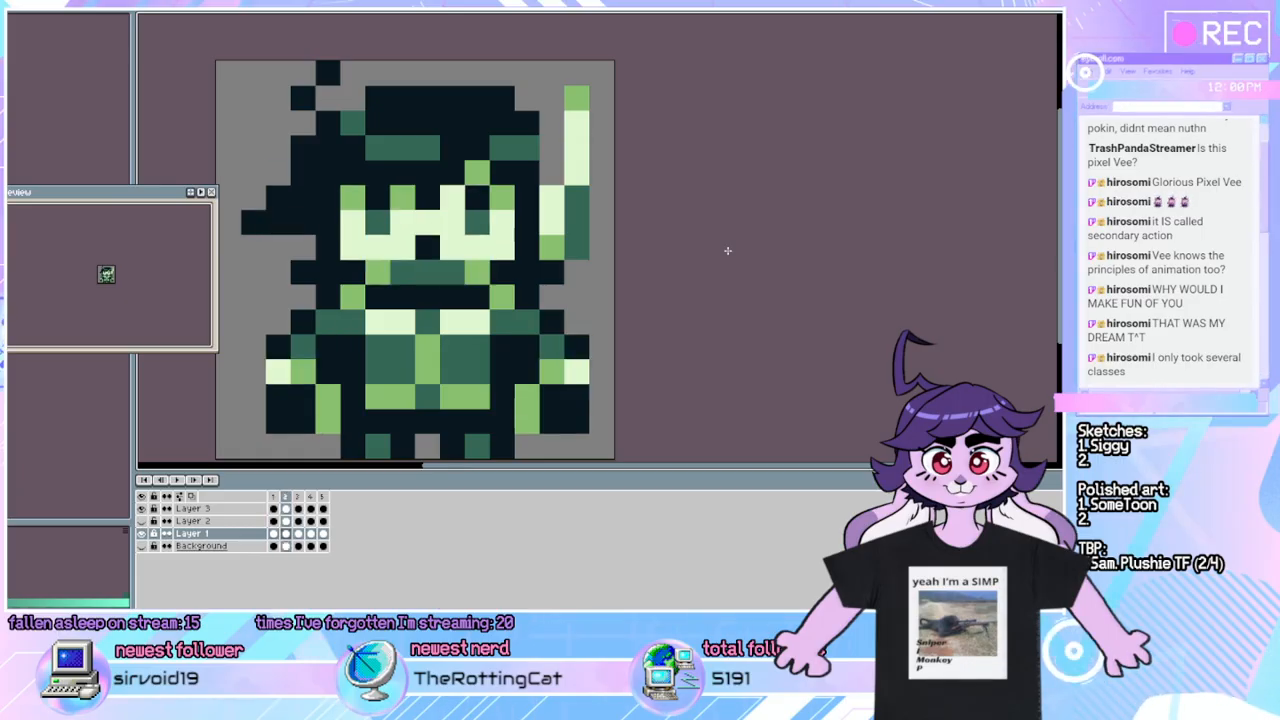
On frame 2, extend the upper hair highlight one pixel to the right and darken the leftmost pixel of the highlight below it.
left_click(366, 120)
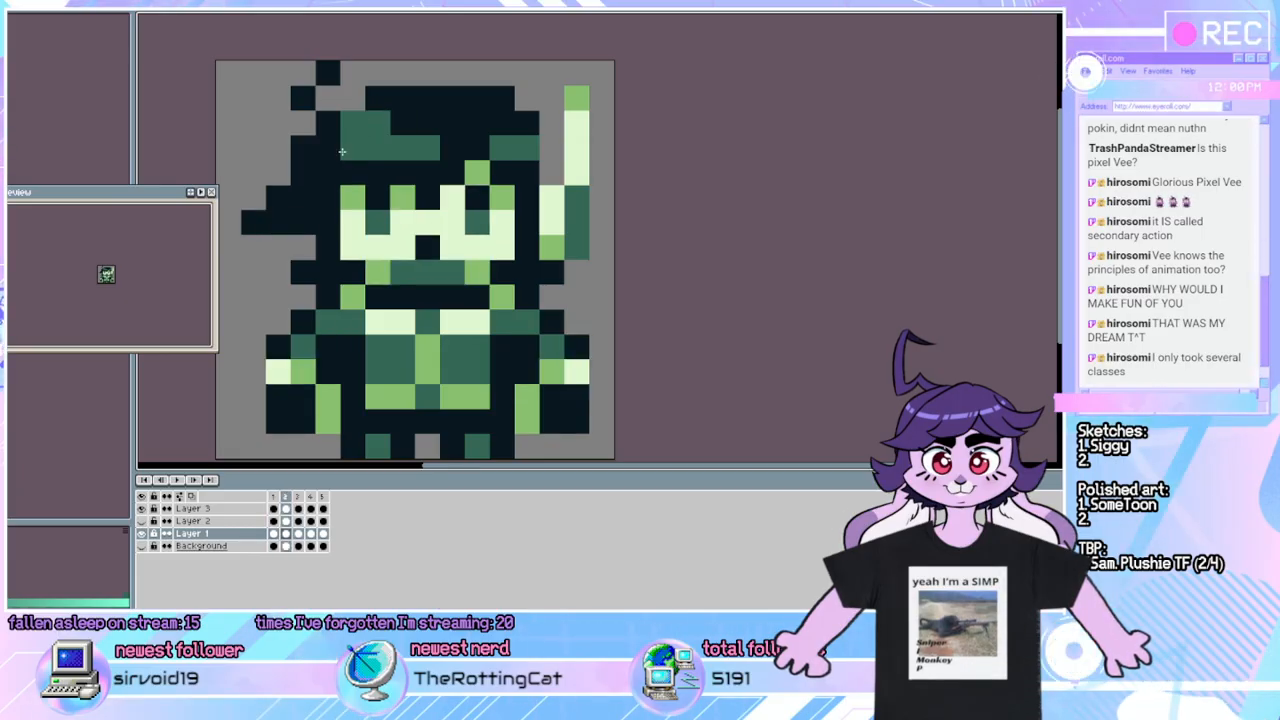
left_click(341, 151)
left_click(386, 148)
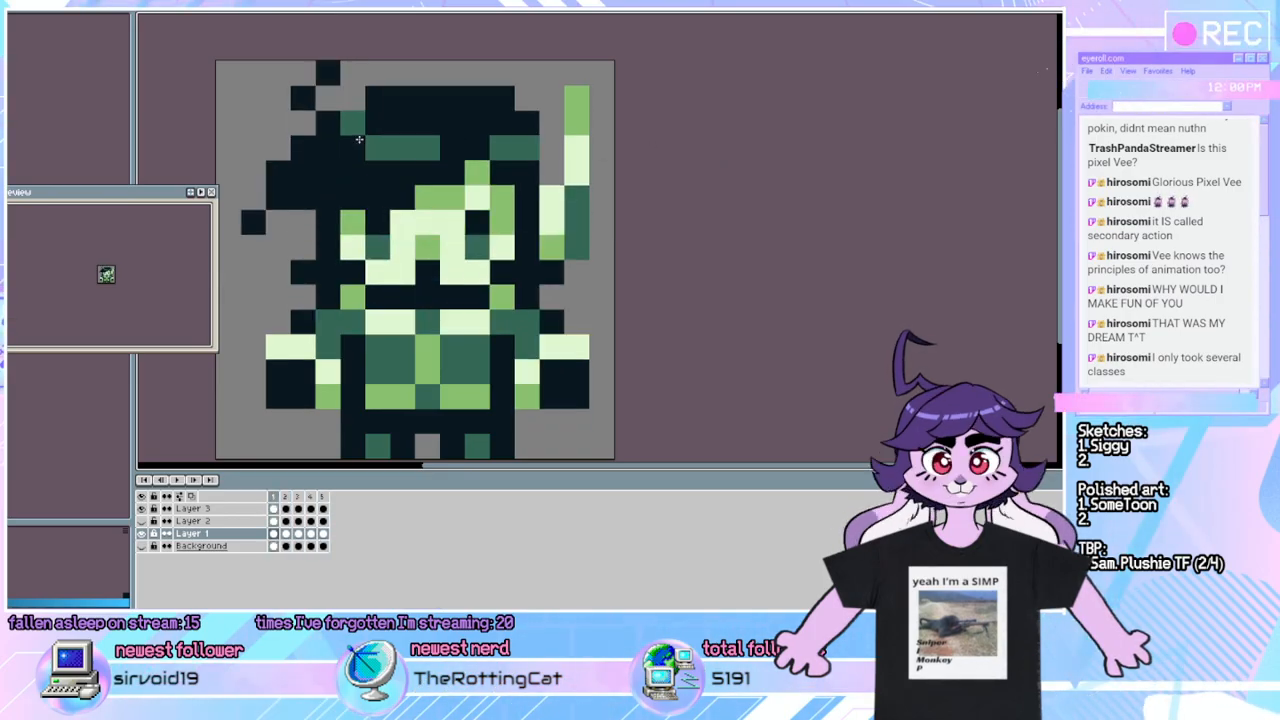
On frame 1, darken the leftmost pixel of the lower hair highlight, extend the upper highlight one pixel right and check playback.
left_click(378, 147)
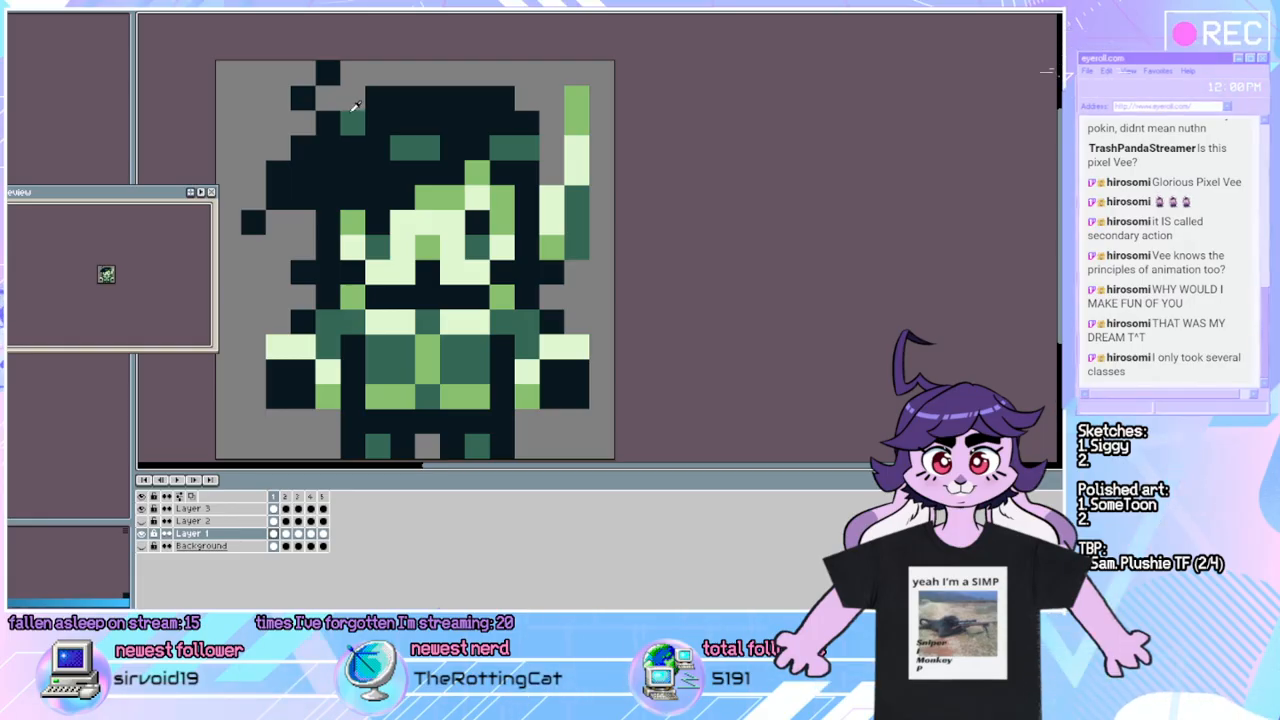
left_click(351, 111, "alt")
left_click(382, 123)
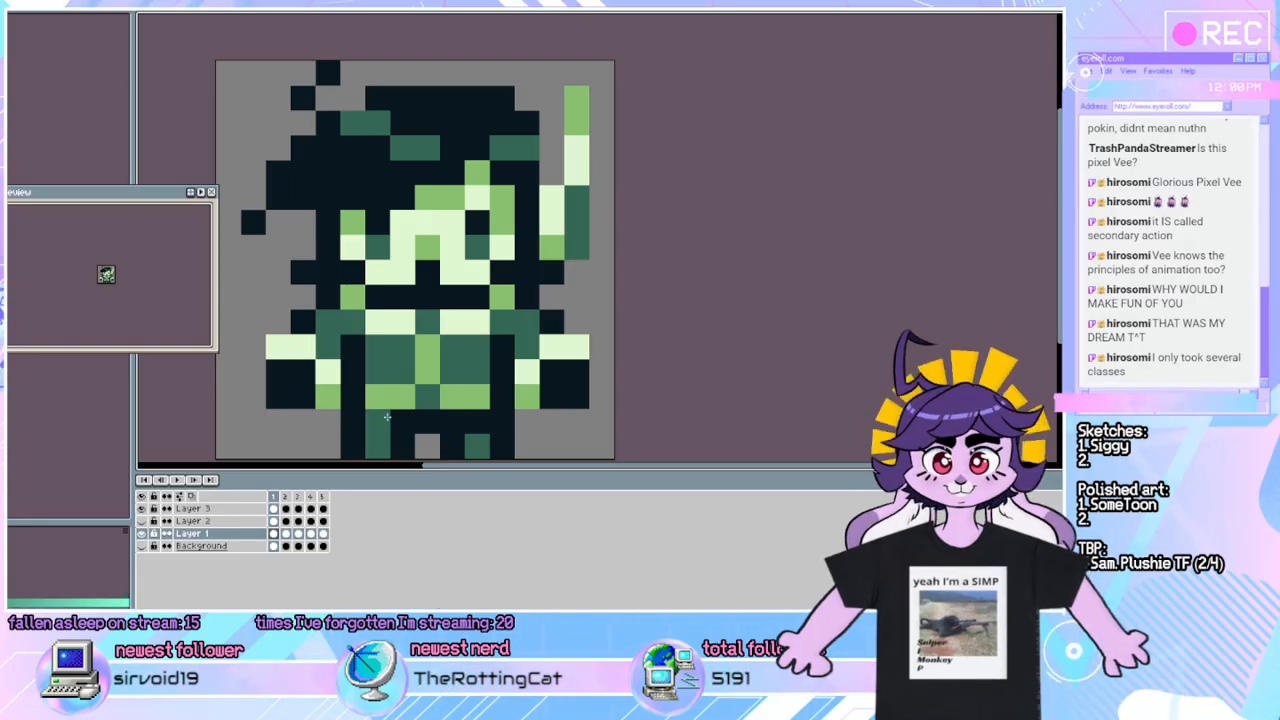
left_click(177, 480)
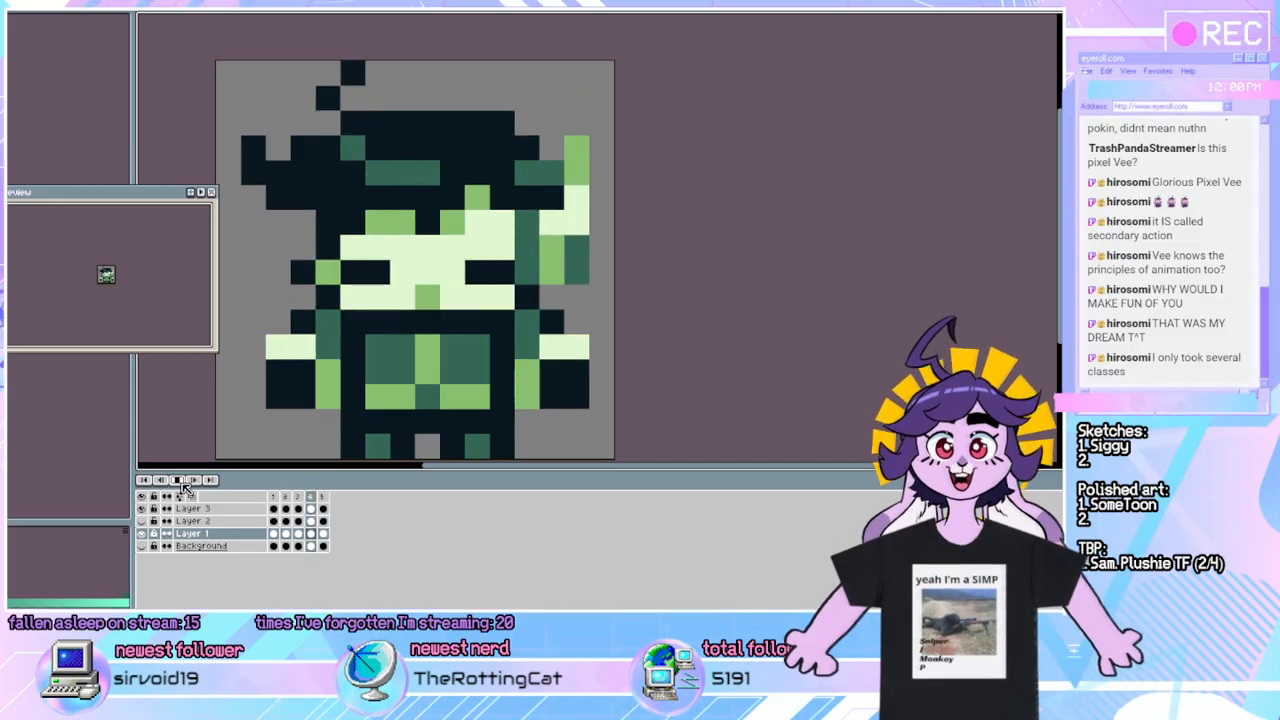
left_click(185, 485)
Compare the hair highlights on frames 2 and 3, continuing through to frame 5.
left_click(288, 498)
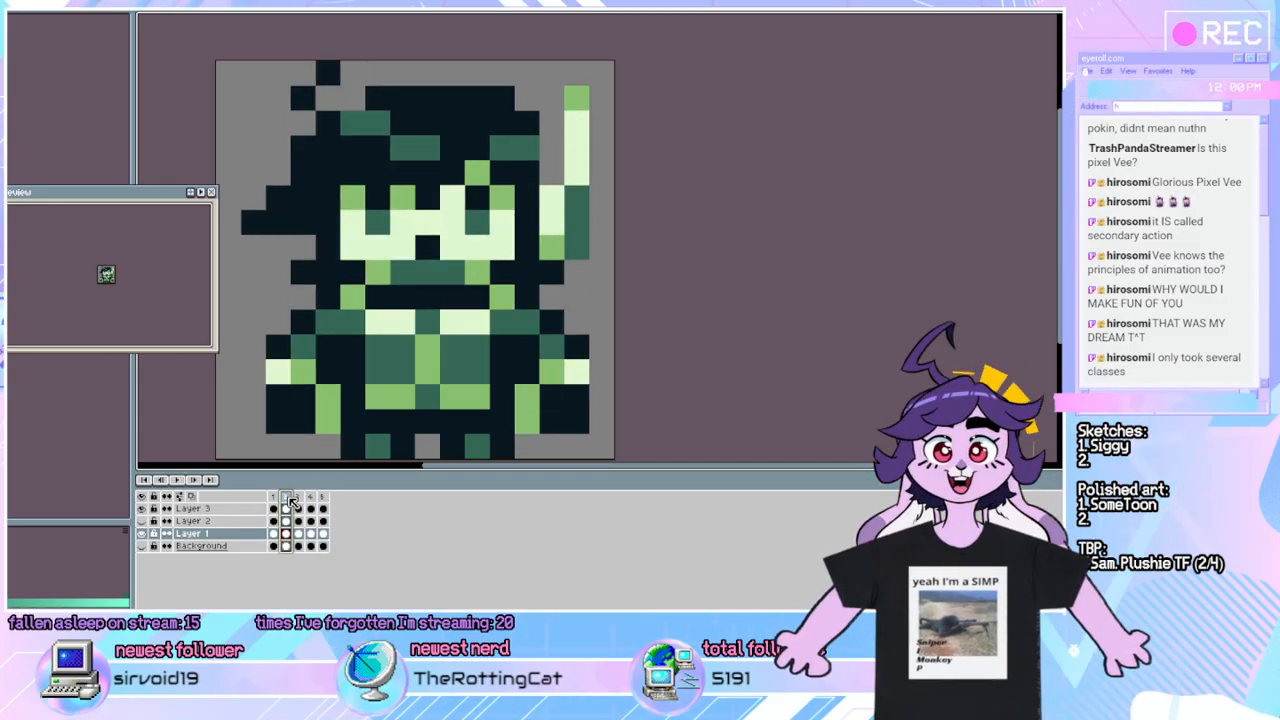
key("Right")
key("Left")
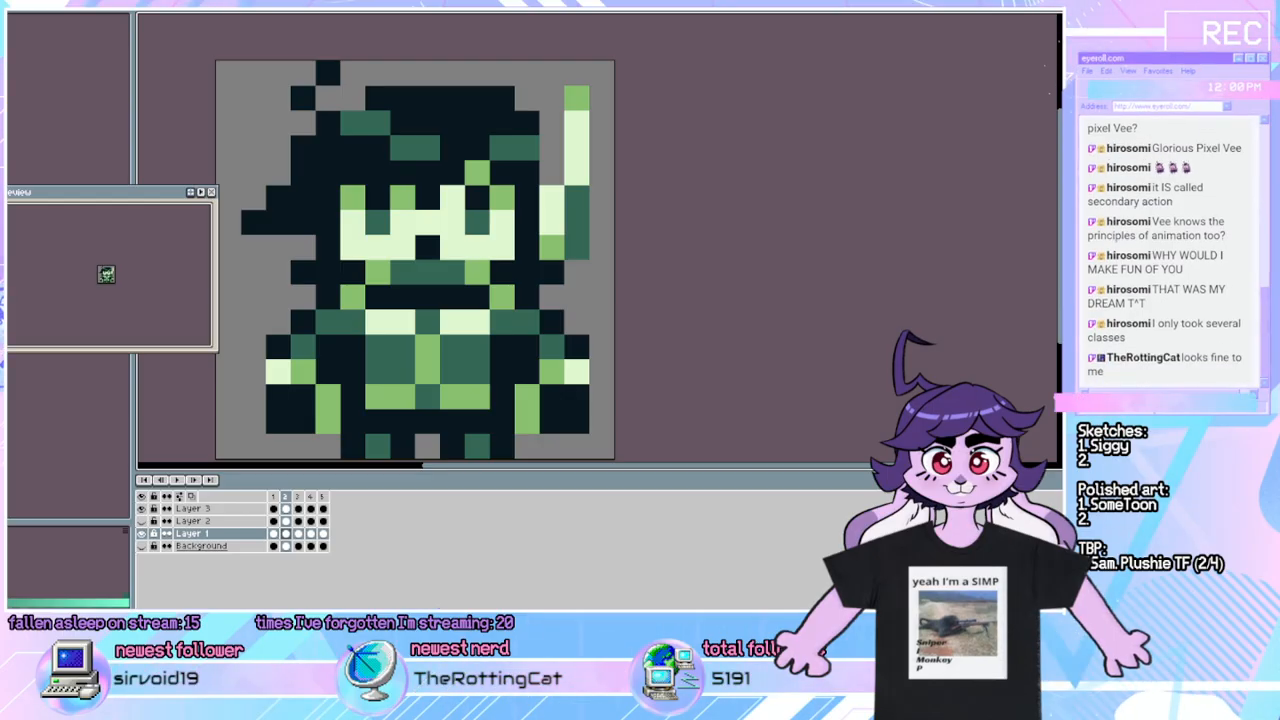
key("Right")
key("Left")
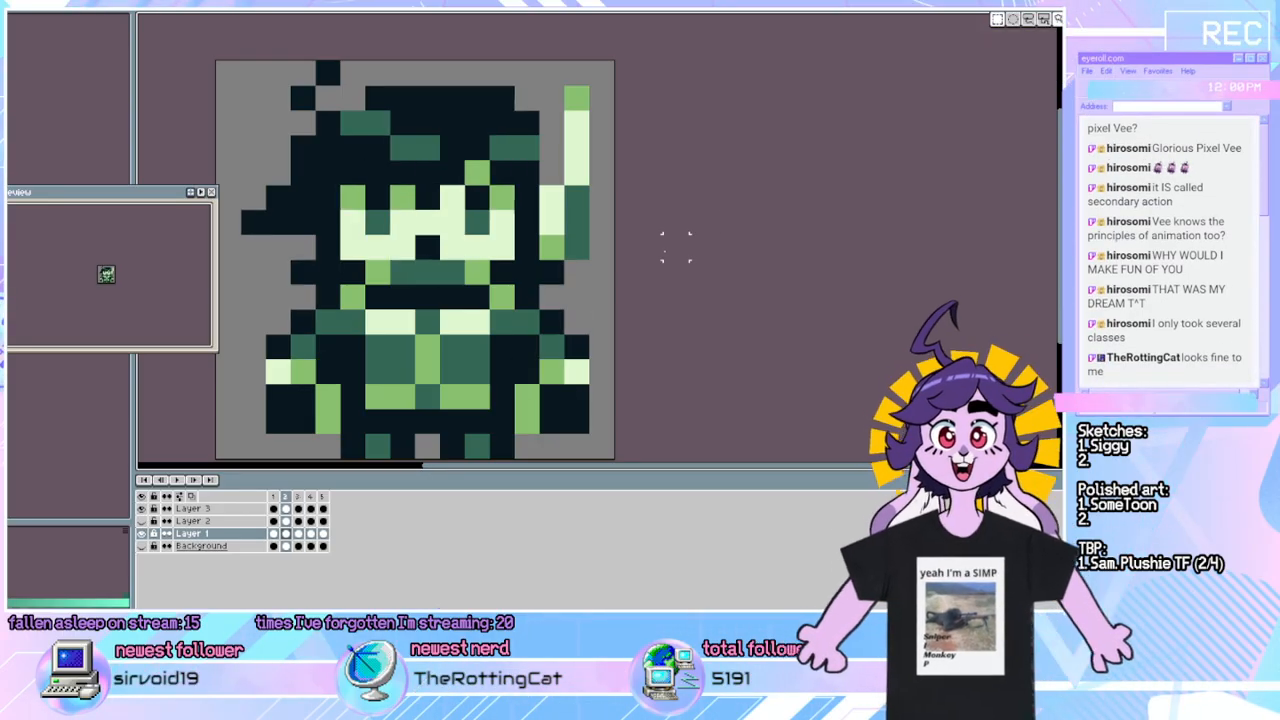
key("Right")
key("Right")
key("Right")
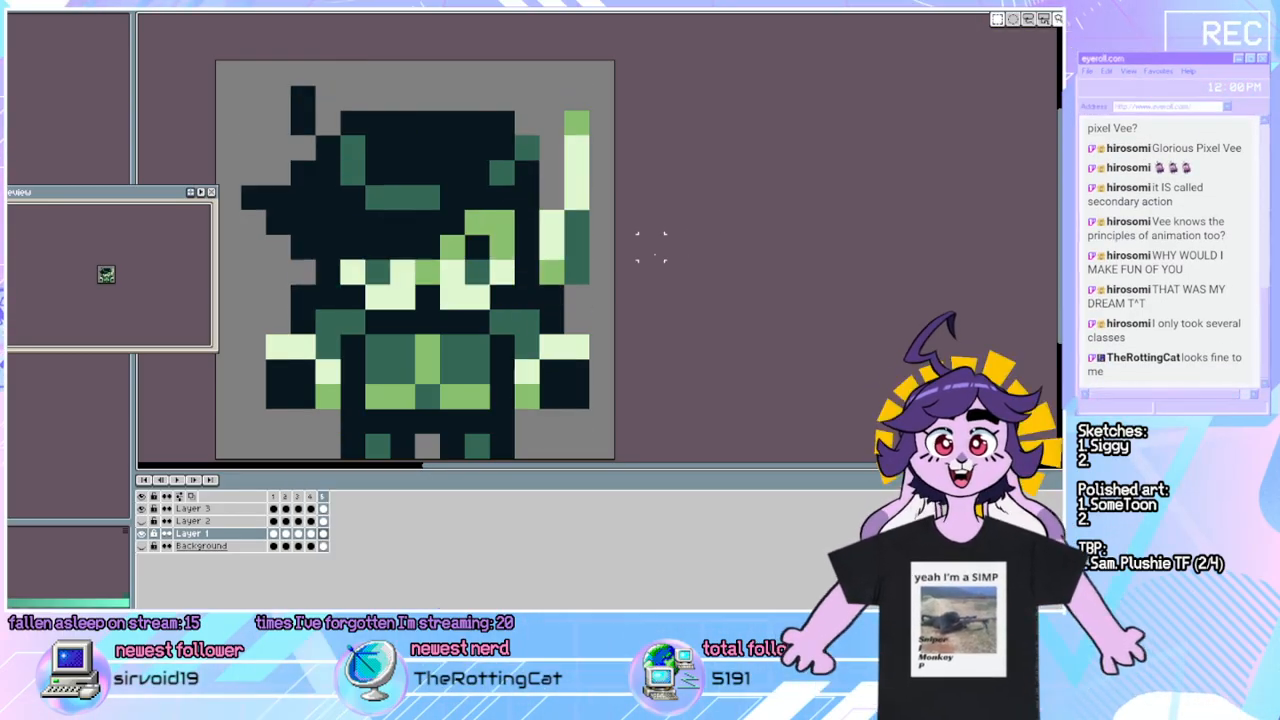
Step repeatedly between frame 4 and its neighbouring frames 3 and 5 to examine how the hair and highlights move.
key("Left")
key("Left")
key("Right")
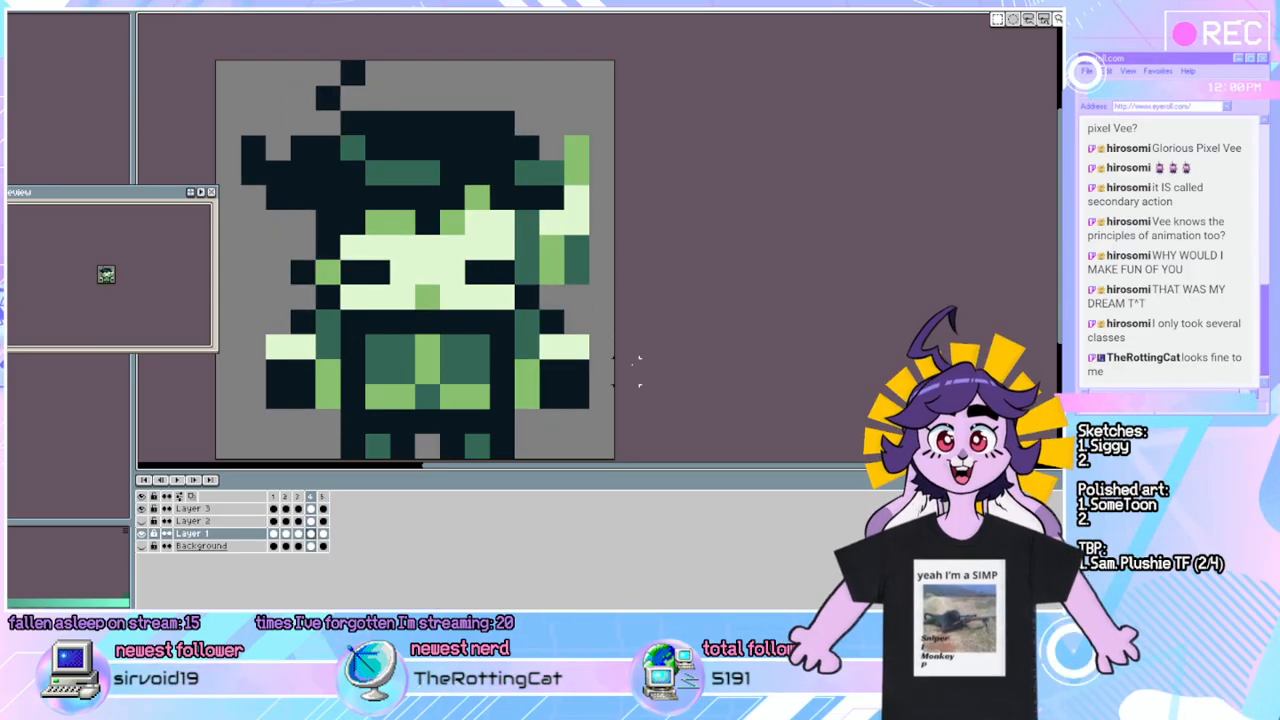
key("Right")
key("Left")
key("Right")
key("Left")
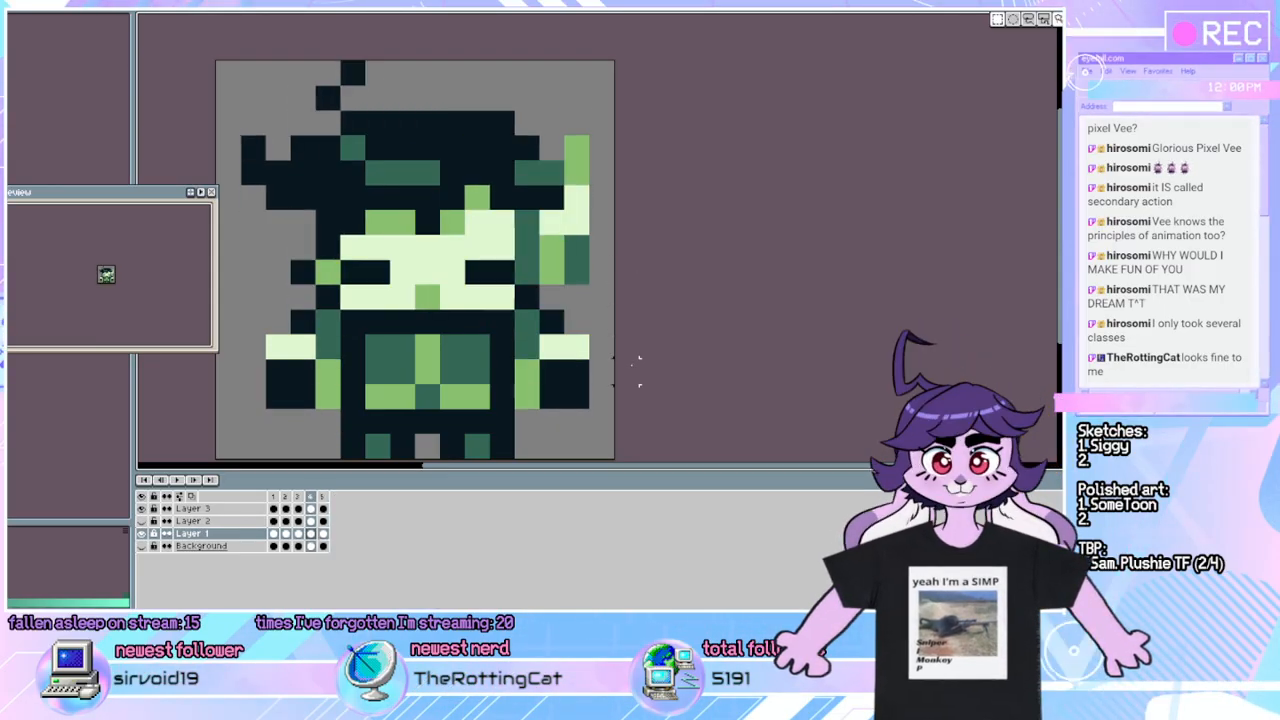
key("Left")
key("Right")
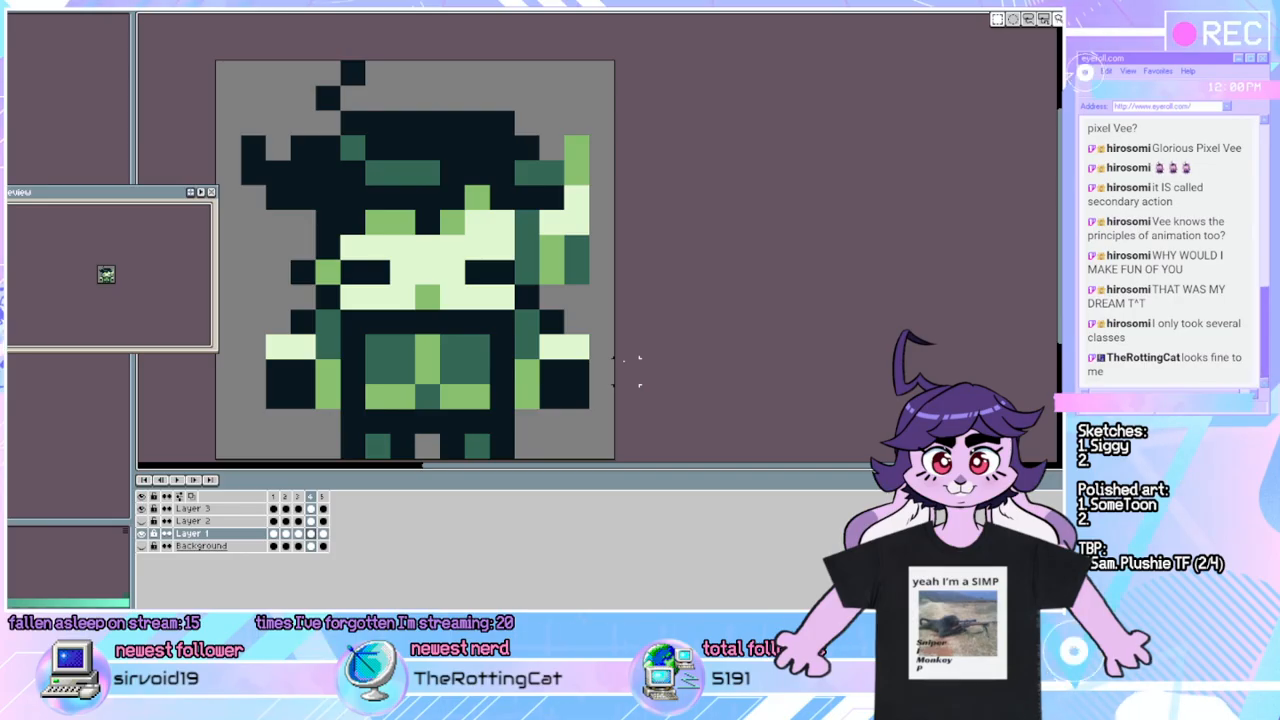
key("Right")
key("Left")
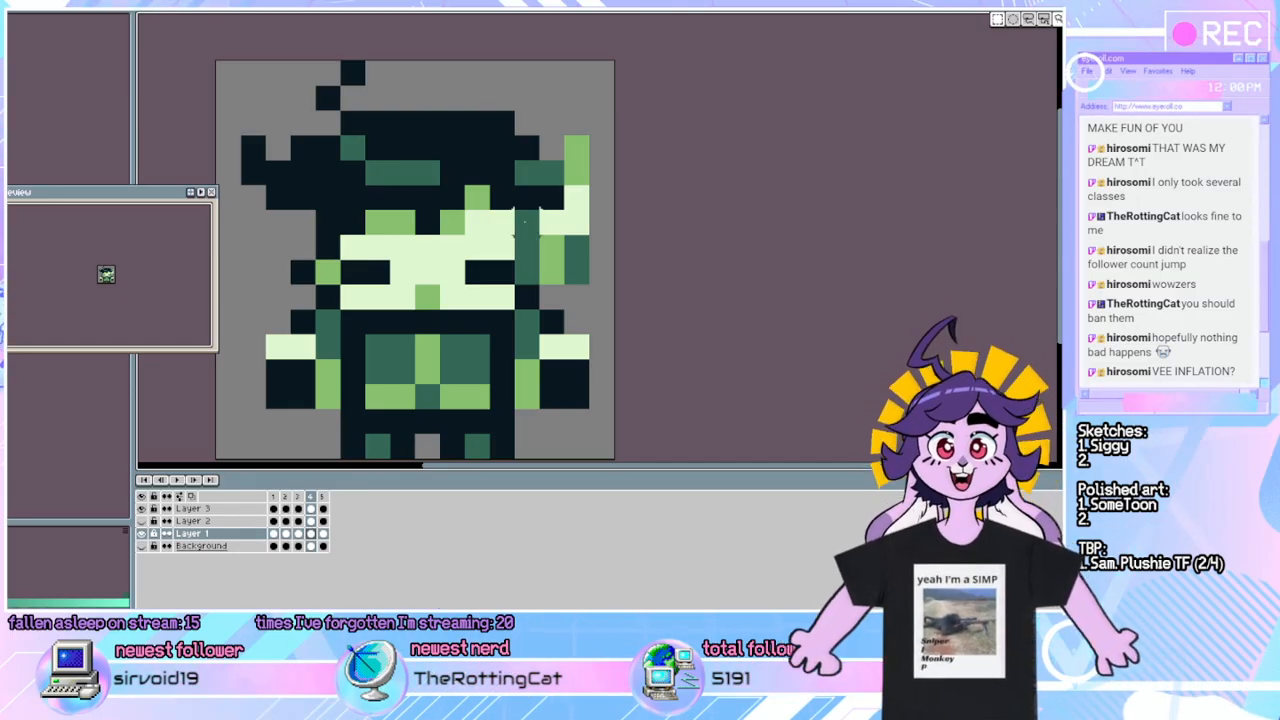
Play the full animation to review the hair movement, stop it and step back one frame.
left_click(180, 481)
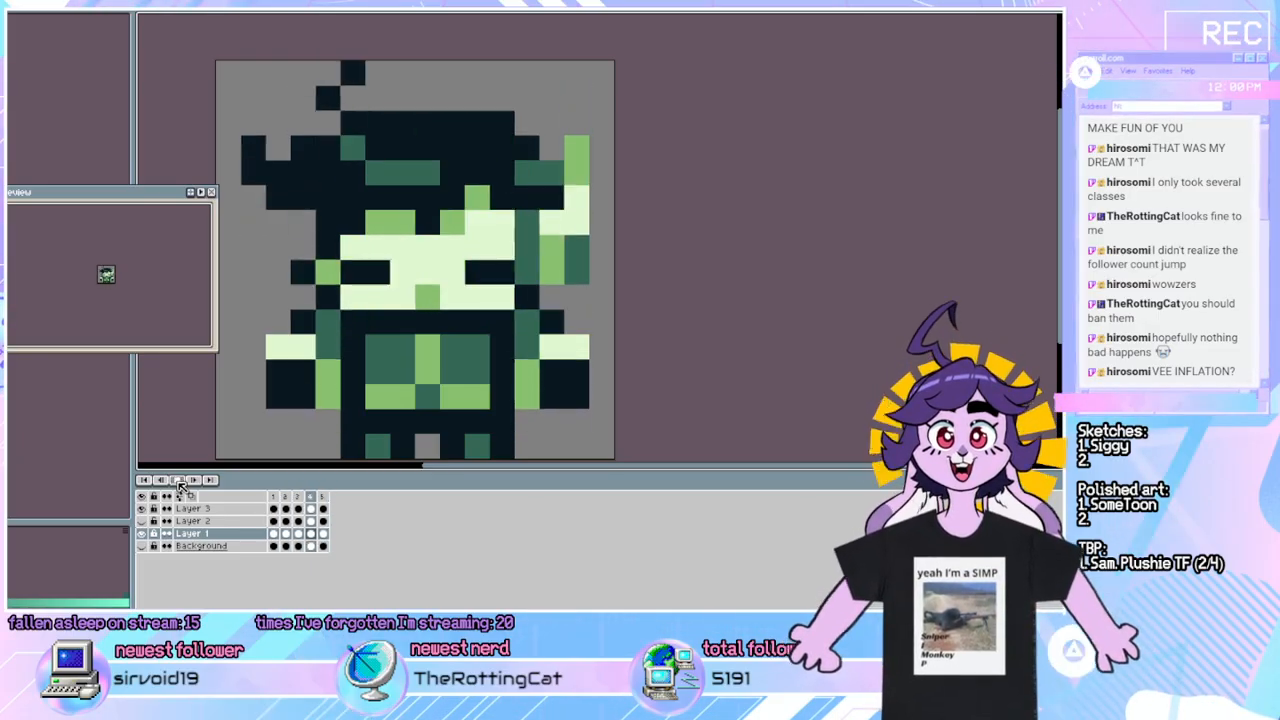
left_click(181, 481)
key("Left")
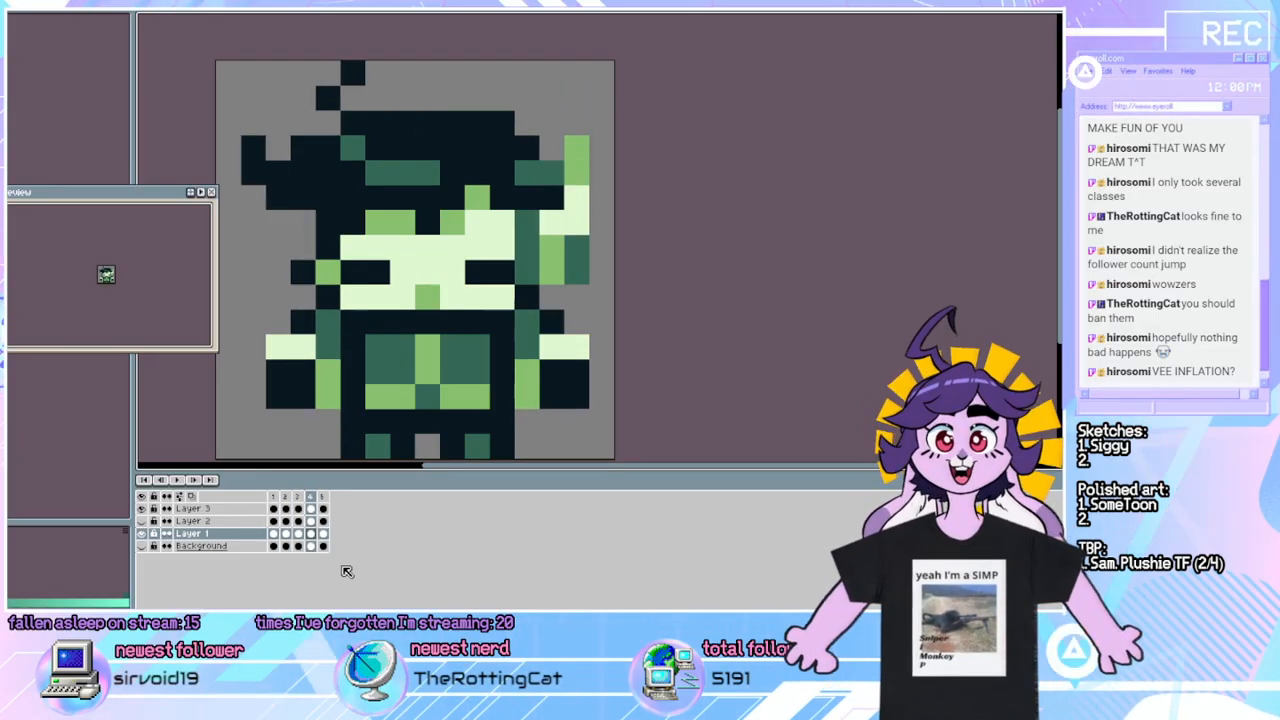
Step back and forth through all five frames to examine how the hair and its highlights move.
key("Right")
key("Left")
key("Right")
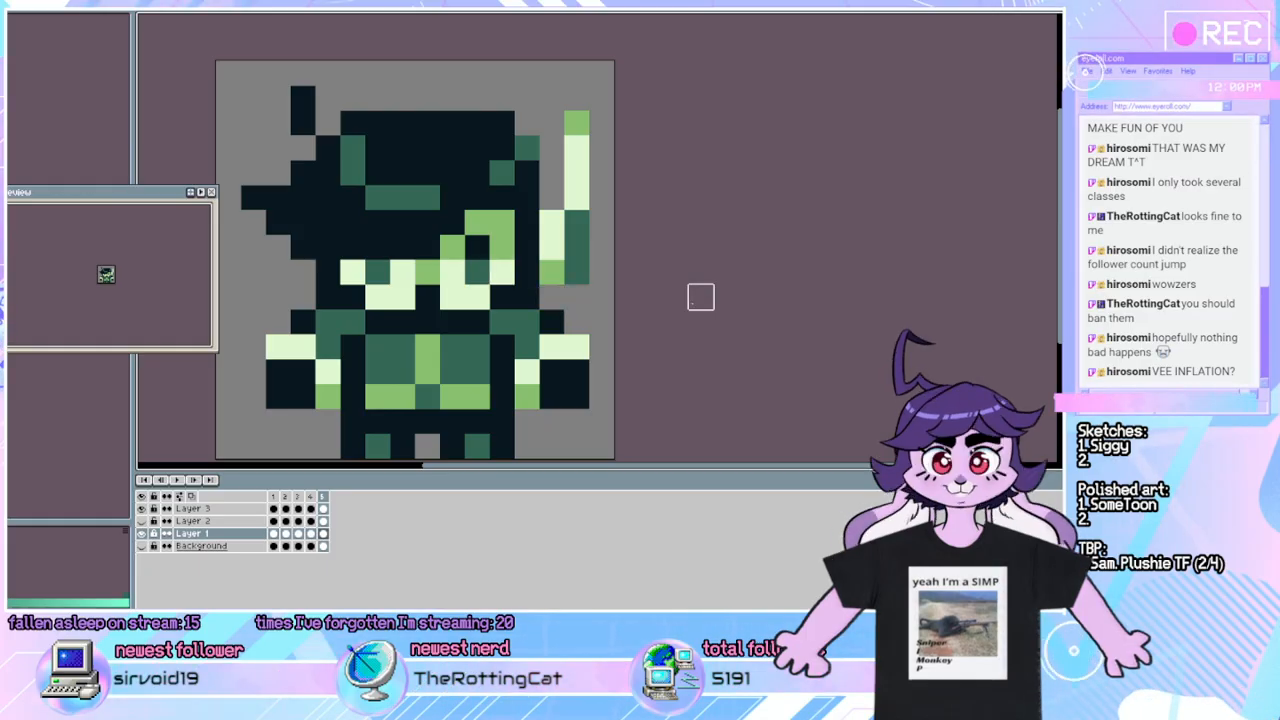
key("Left")
key("Right")
key("Right")
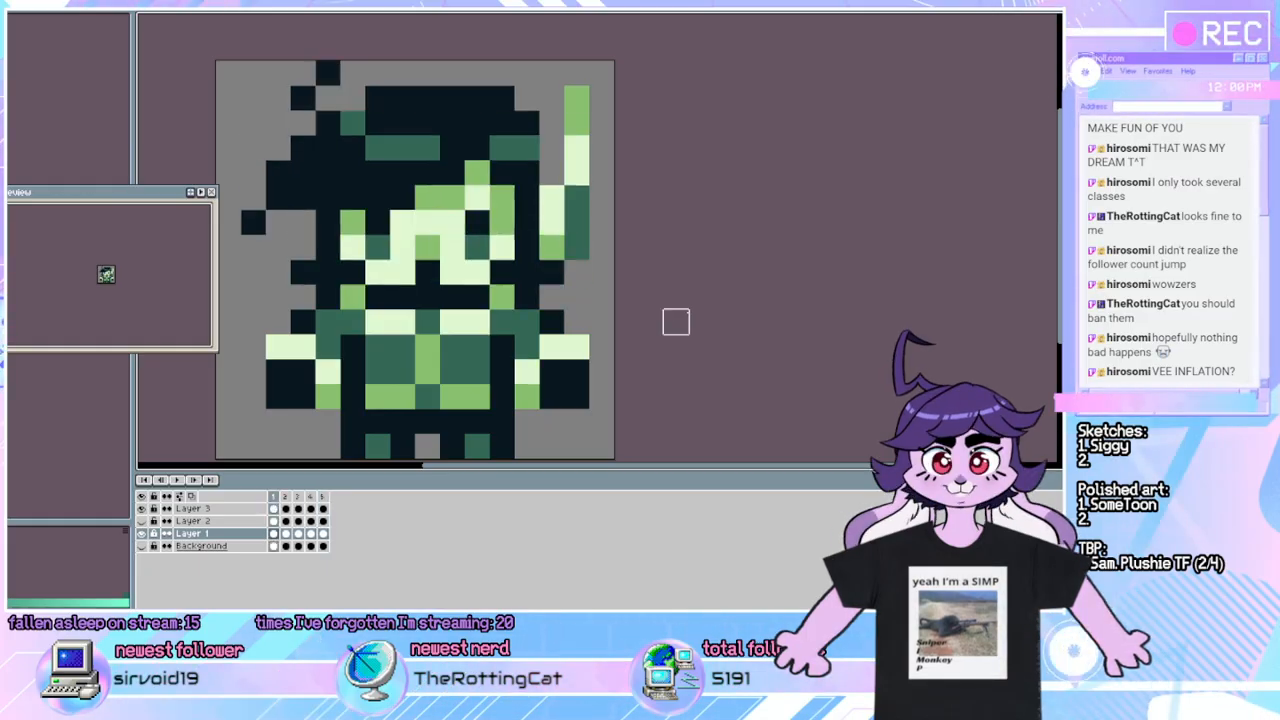
key("Right")
key("Right")
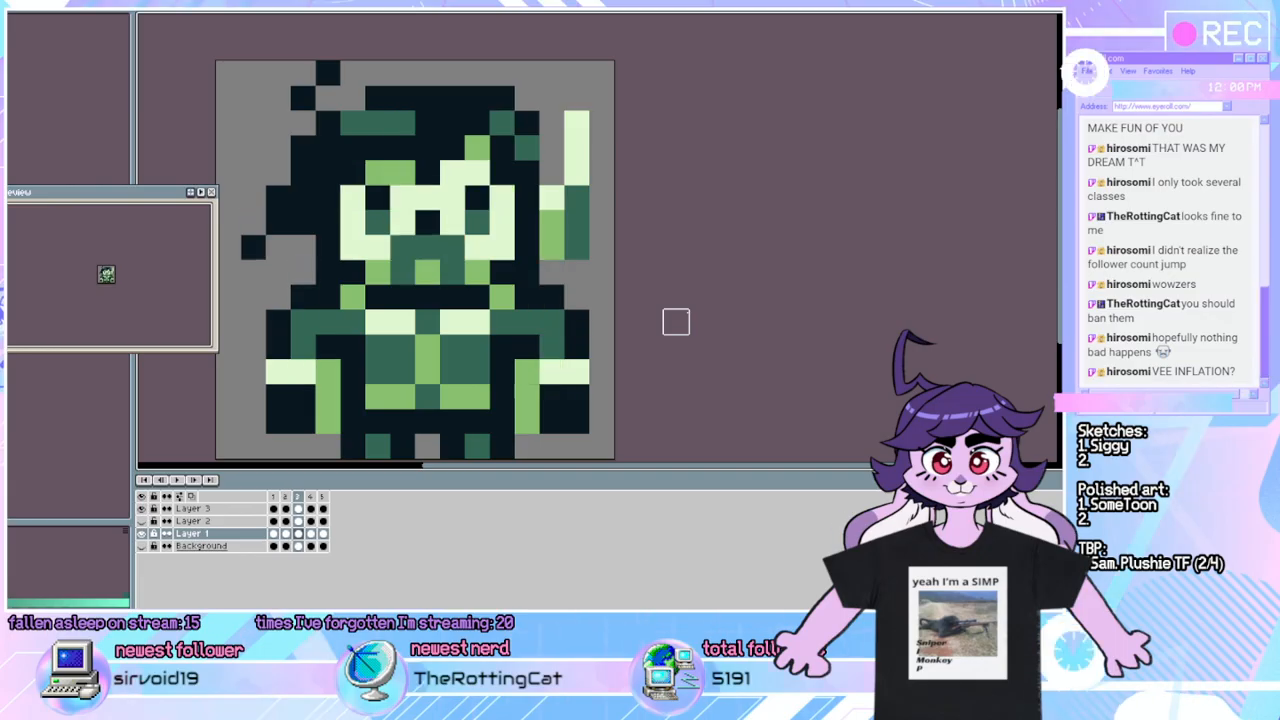
key("Left")
key("Right")
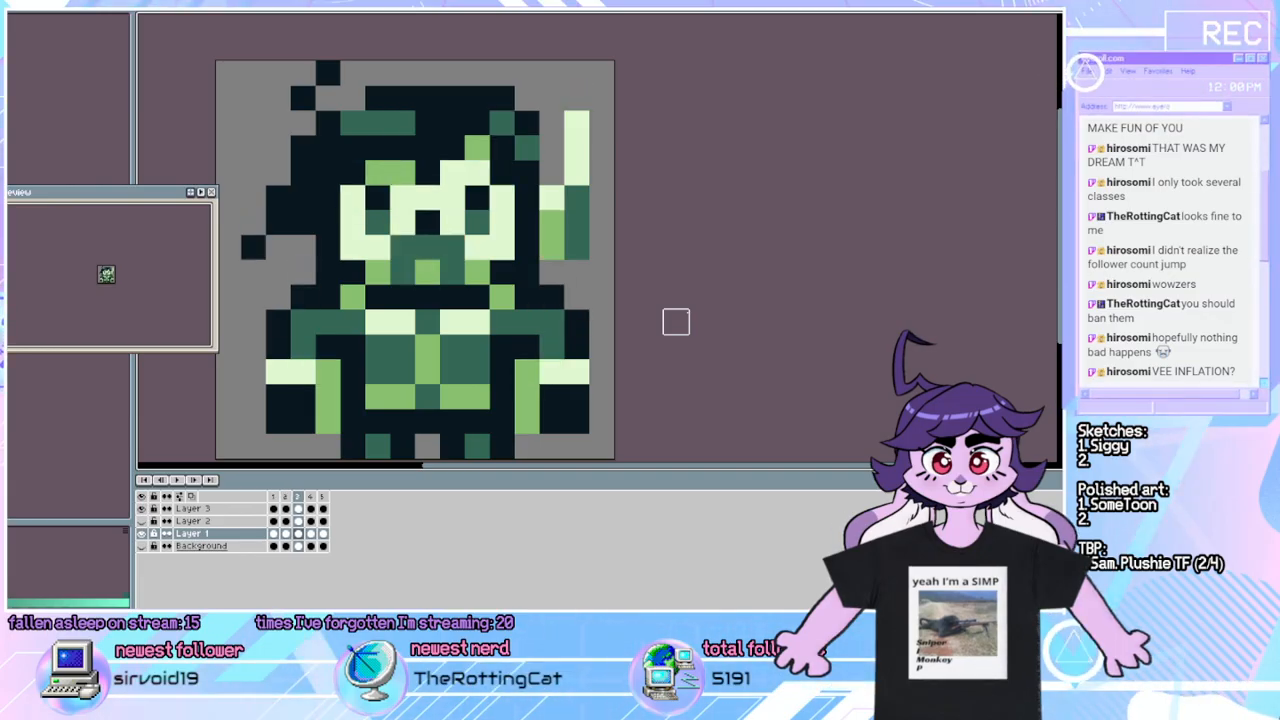
key("Right")
key("Right")
key("Right")
key("Right")
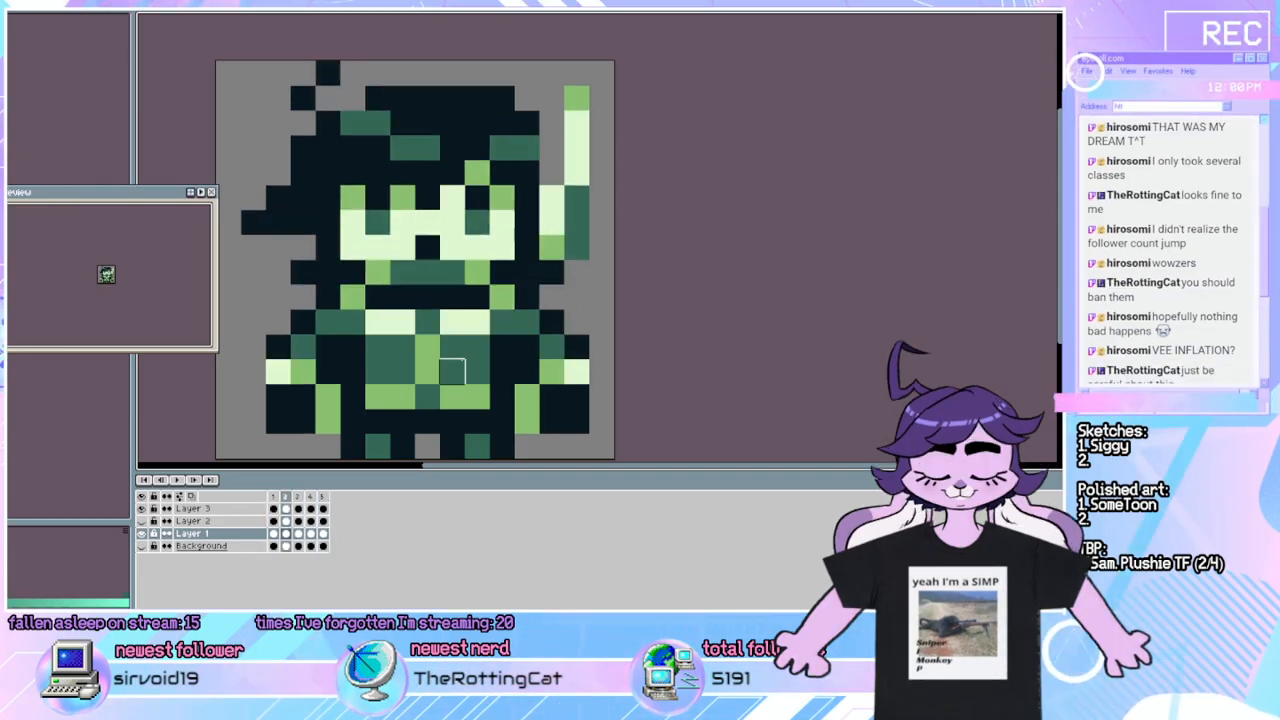
Play the full animation twice to review the motion, then stop on frame 2 with Layer 1 active.
left_click(179, 481)
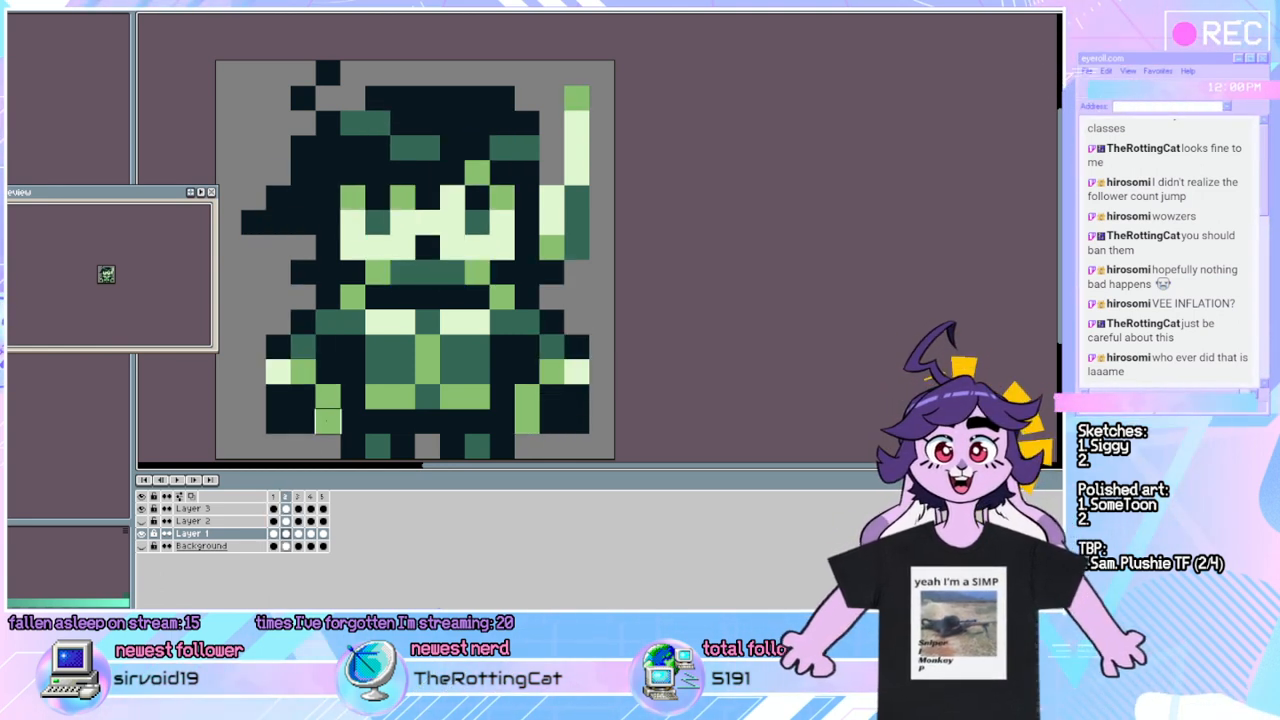
left_click(225, 508)
left_click(328, 420)
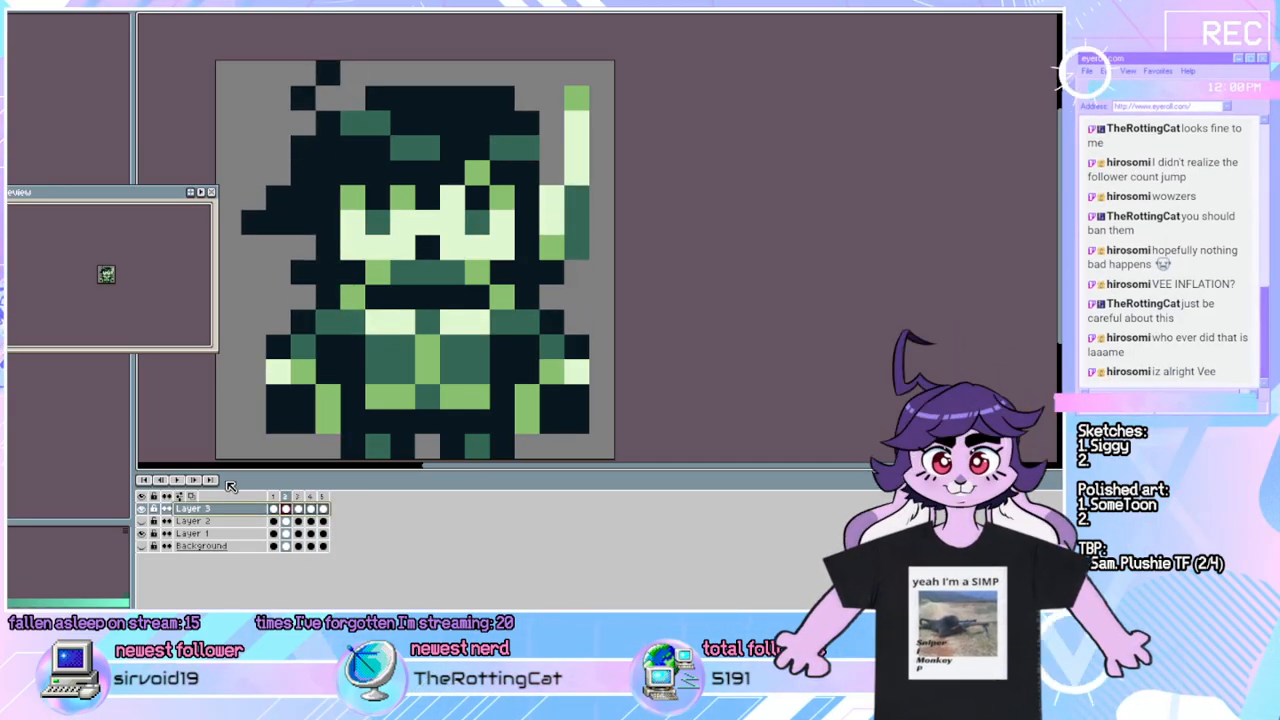
left_click(178, 481)
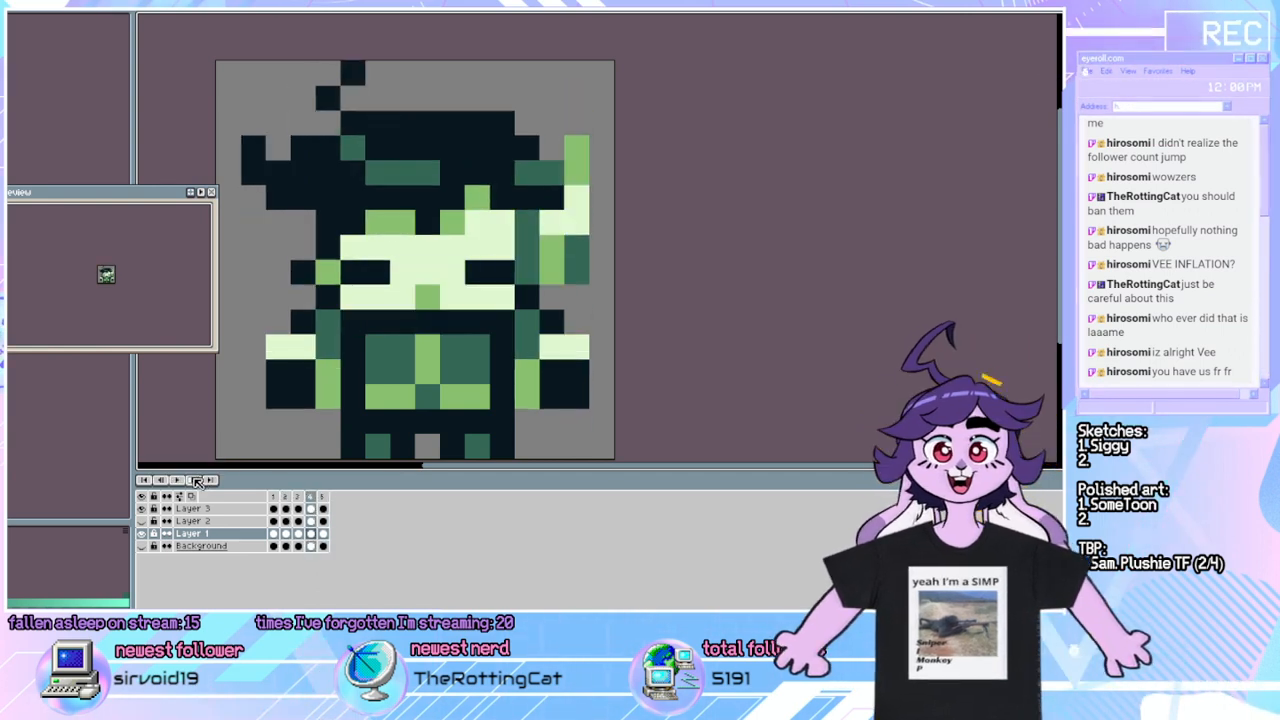
left_click(182, 482)
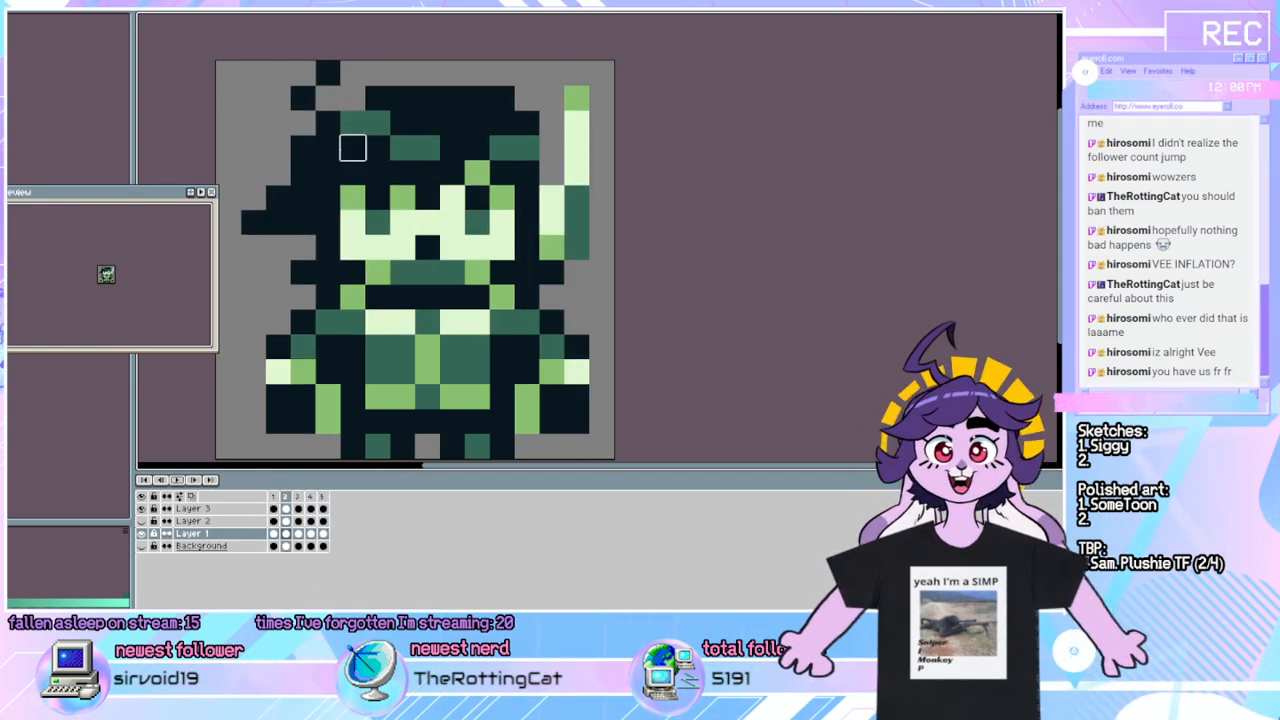
Step repeatedly between frames 1, 2 and 3 to compare the tip of the side hair tuft.
key("Left")
key("Right")
key("Left")
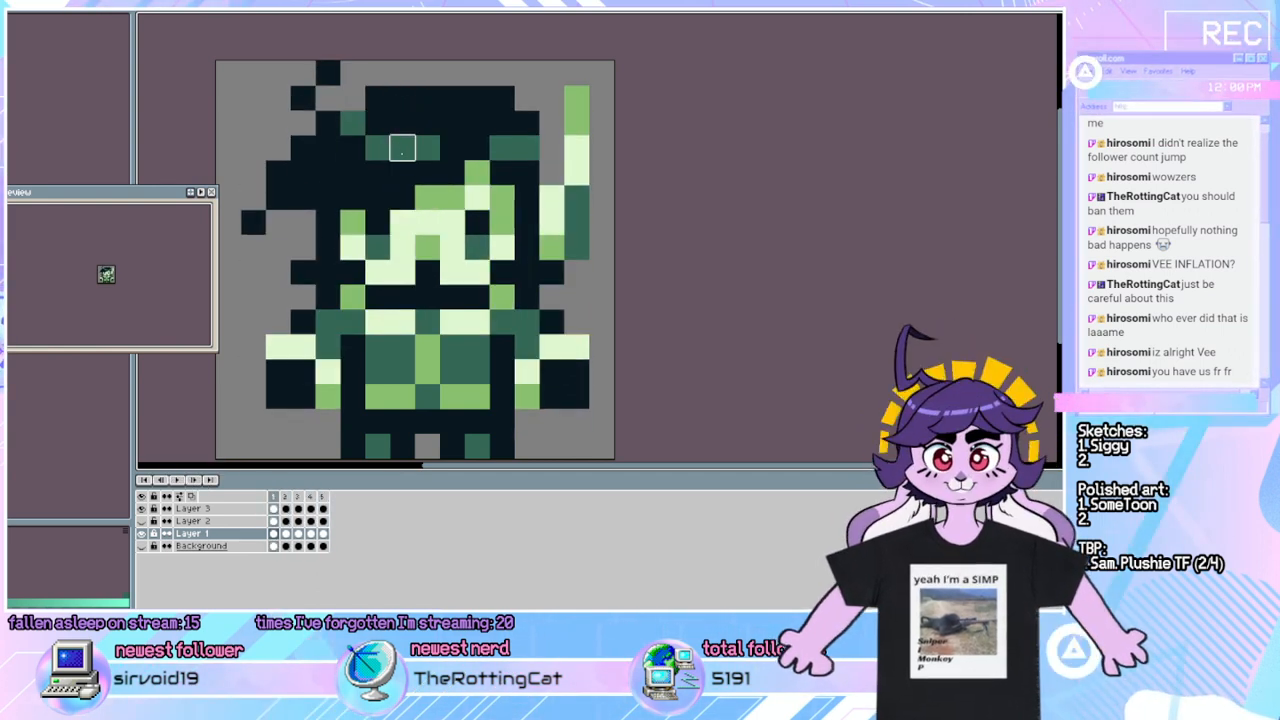
key("Left")
key("Right")
key("Right")
key("Left")
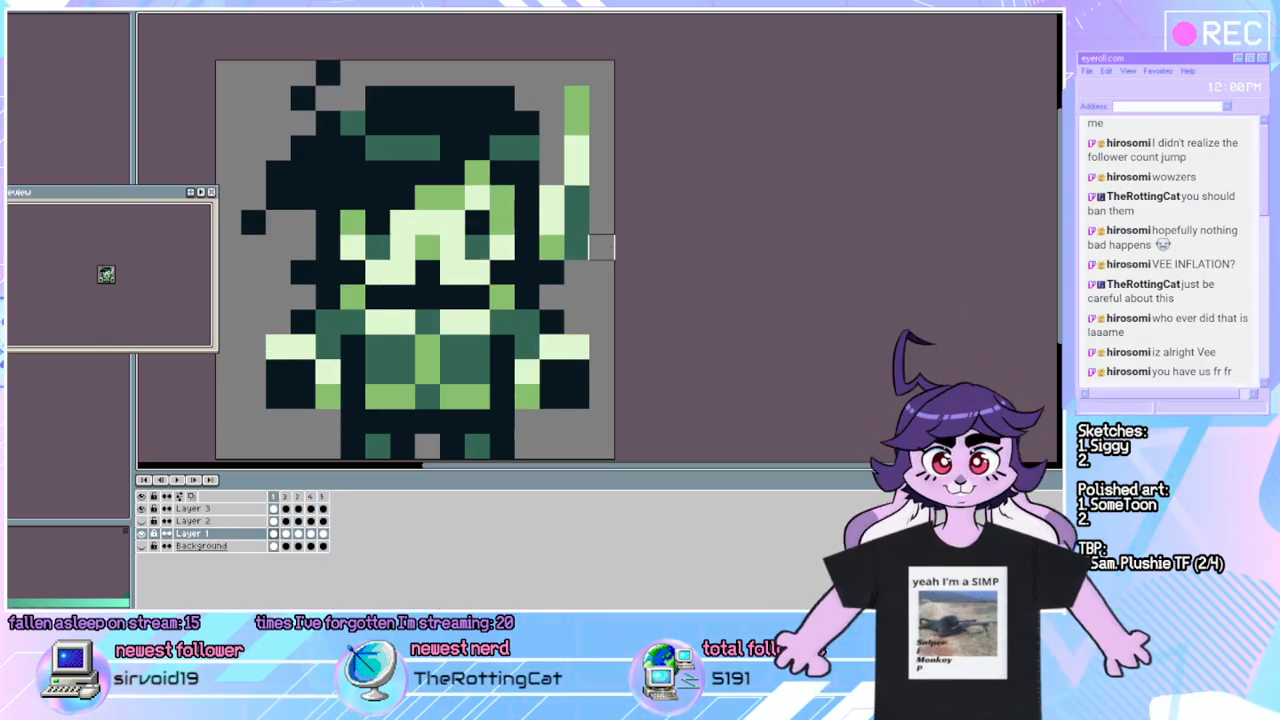
key("Right")
key("Right")
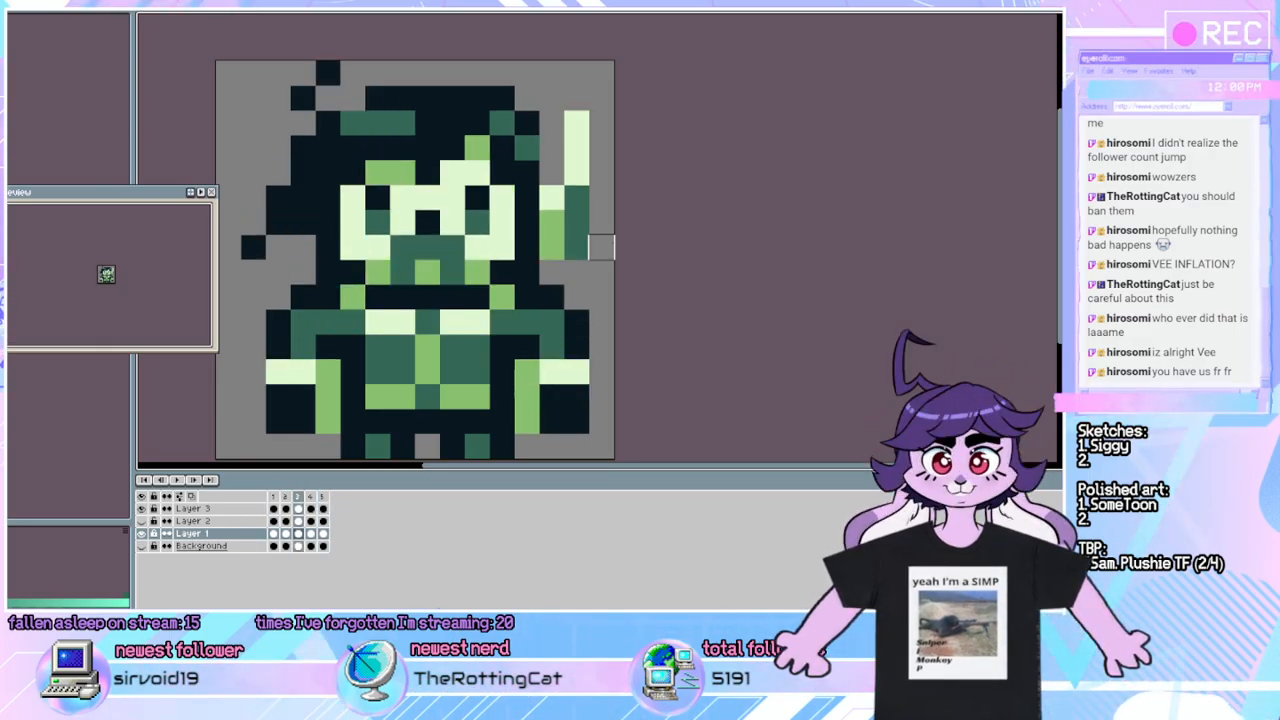
key("Left")
key("Left")
key("Right")
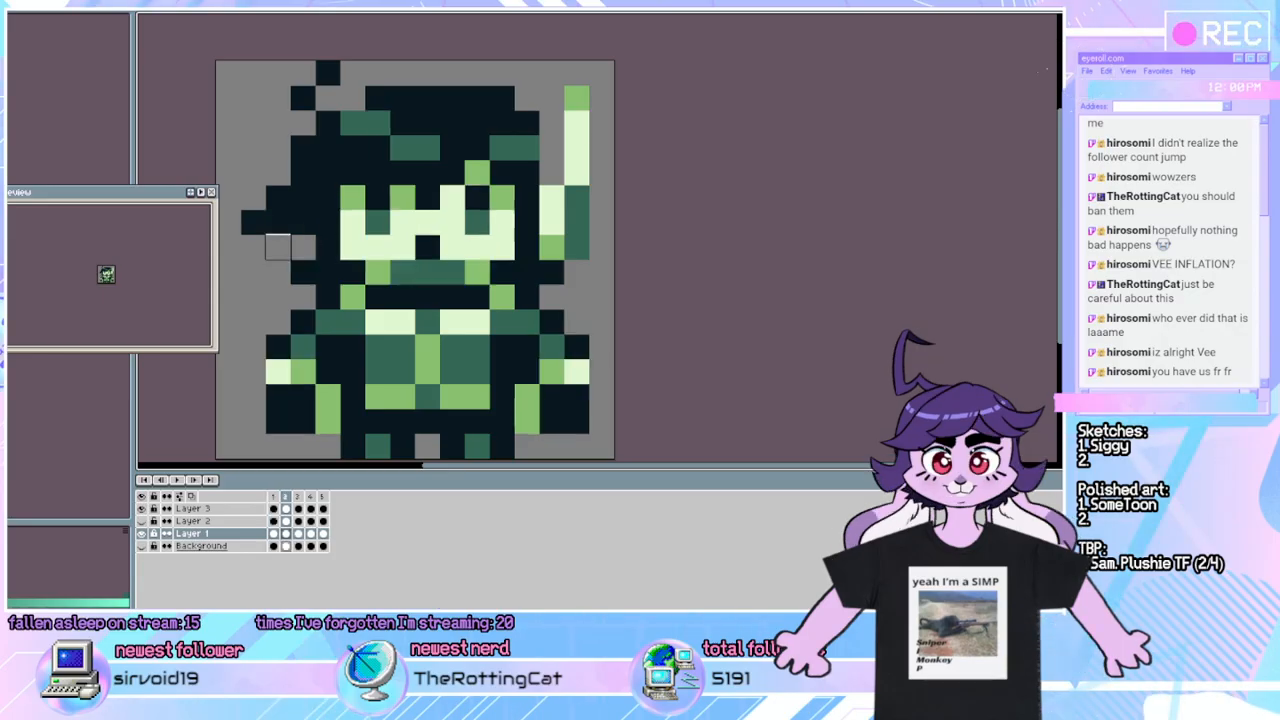
On frame 3, move the detached dark tip pixel of the side hair tuft up one row and compare neighbouring frames.
key("Right")
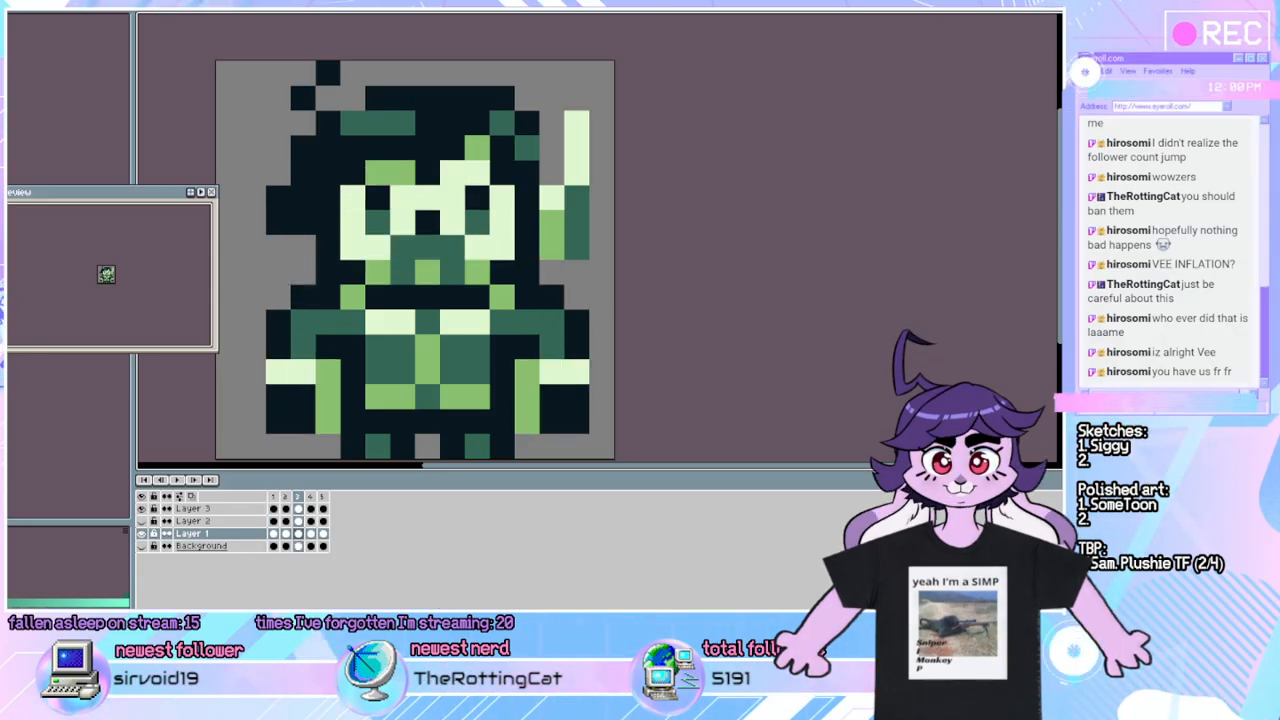
left_click(279, 210, "alt")
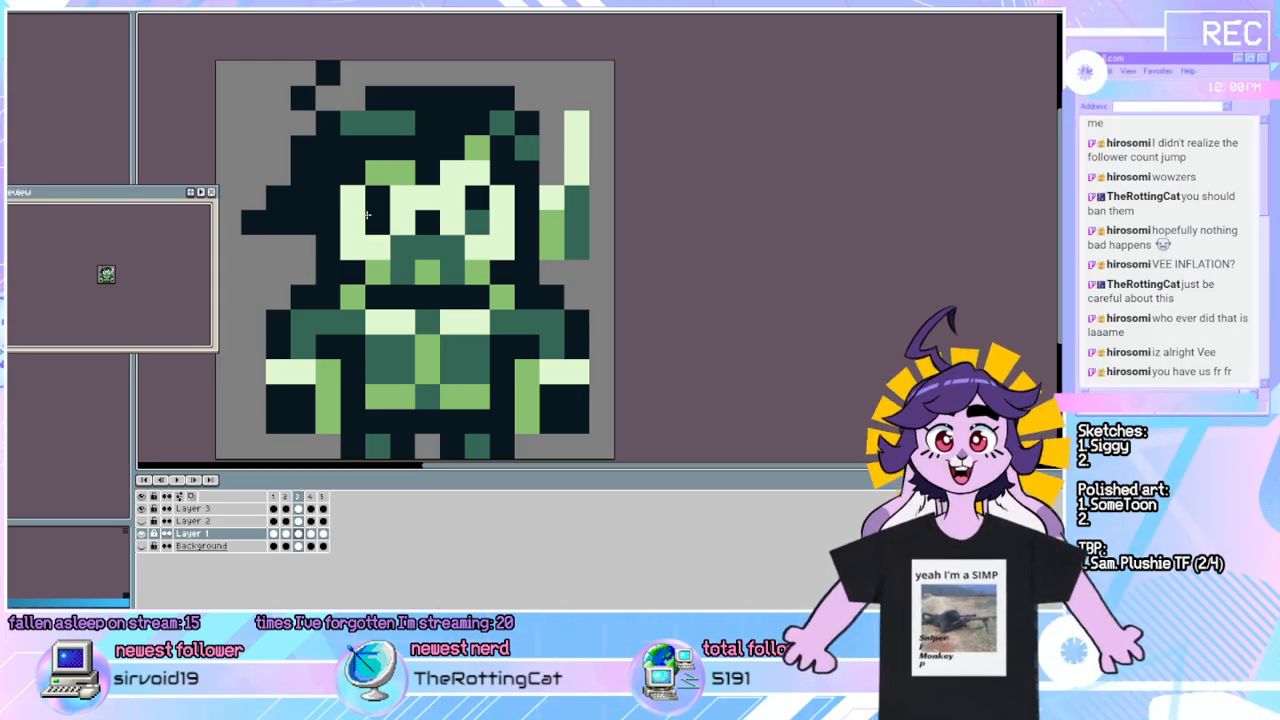
key("Left")
key("Left")
key("Right")
key("Right")
key("Right")
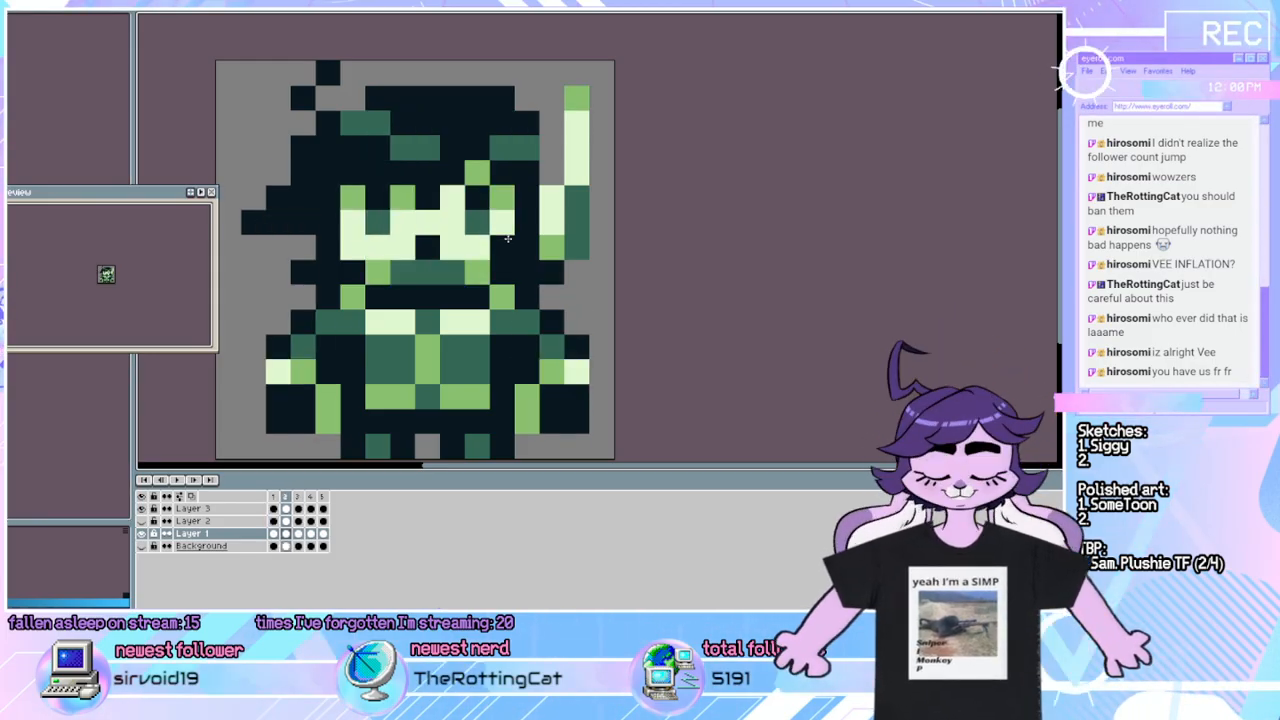
Cycle through all the frames, including 4 and 5, to check the side hair tuft's movement around the loop.
key("Right")
key("Left")
key("Left")
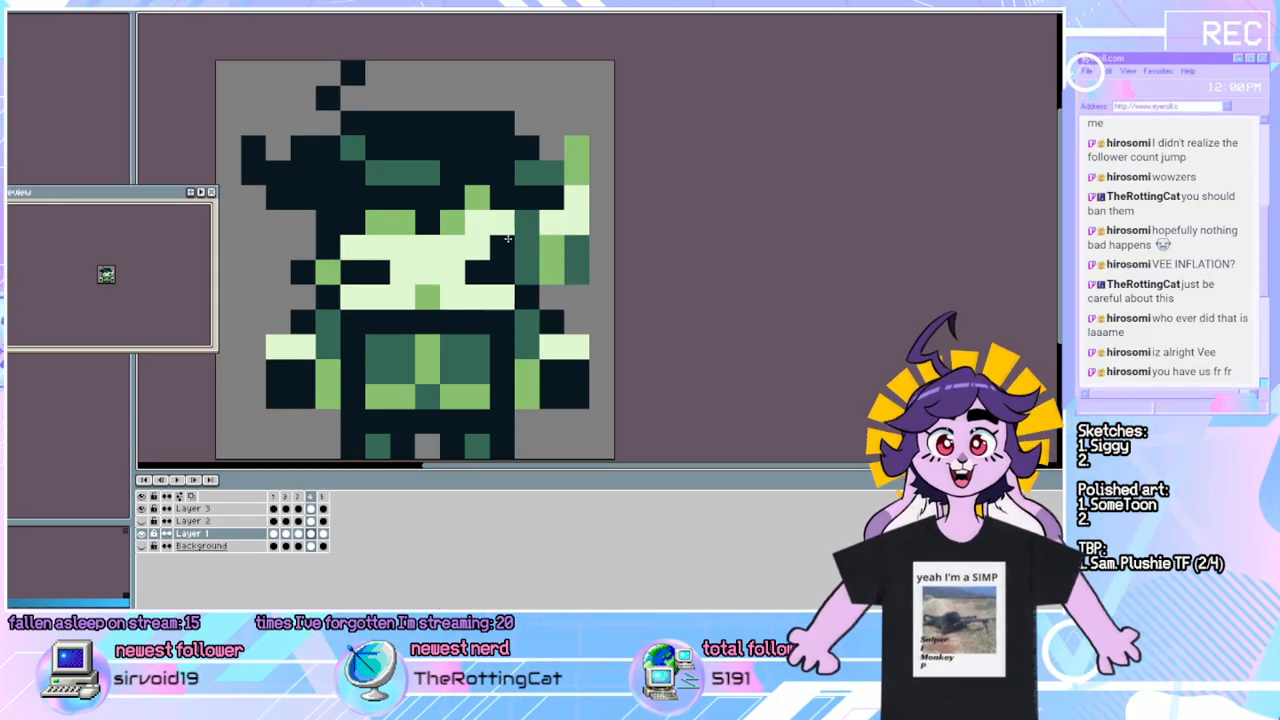
key("Right")
key("Right")
key("Left")
key("Right")
key("Right")
key("Right")
key("Right")
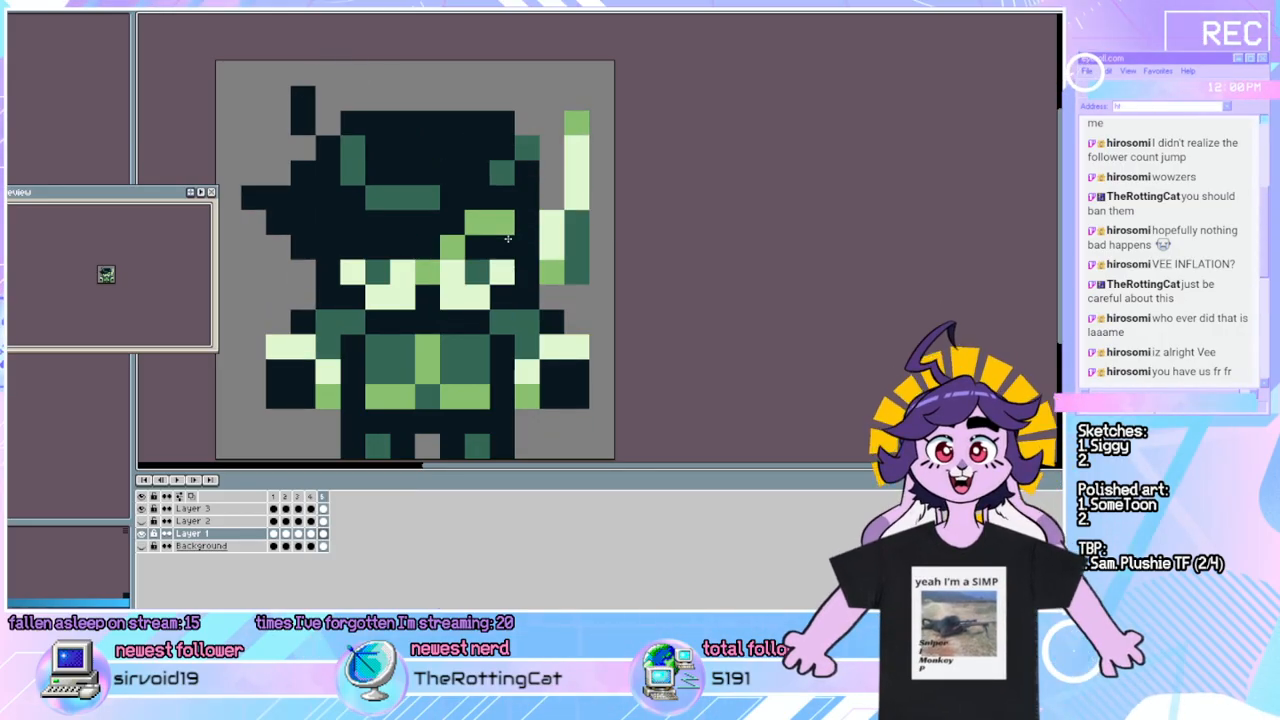
key("Left")
key("Left")
key("Left")
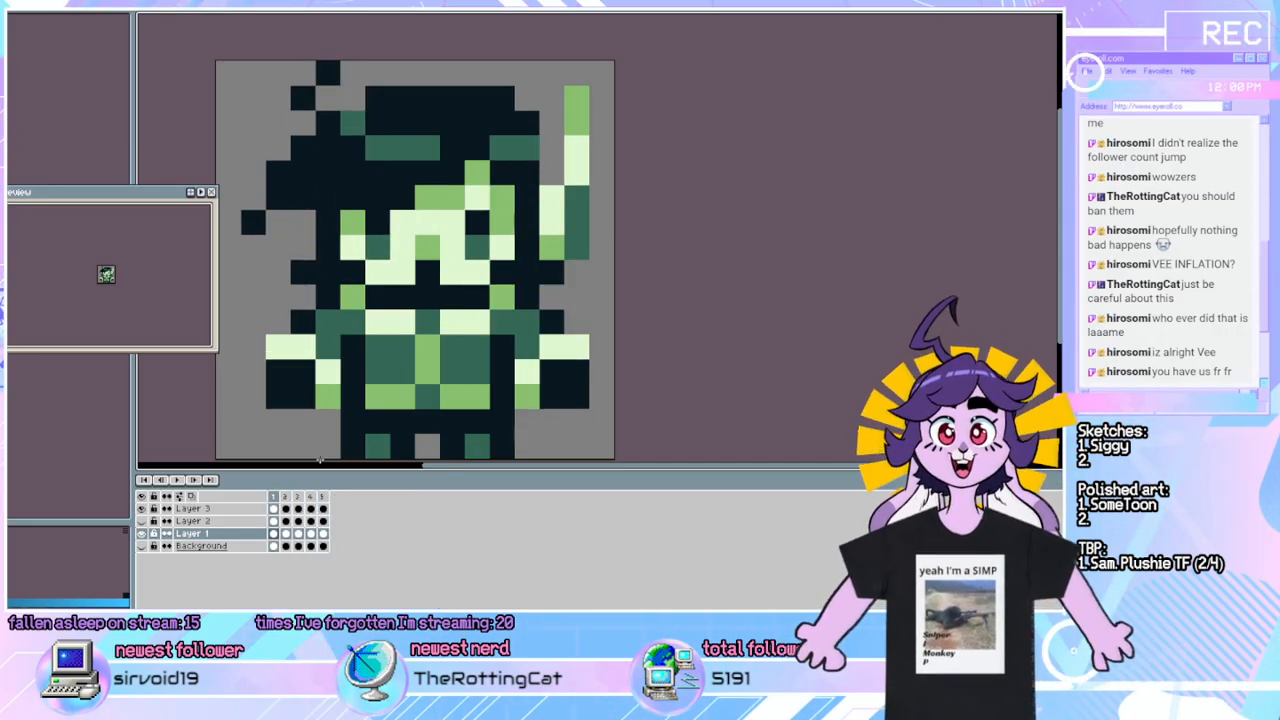
Compare the position of the side tuft's tip across frames 1, 2 and 3.
key("Right")
key("Right")
key("Right")
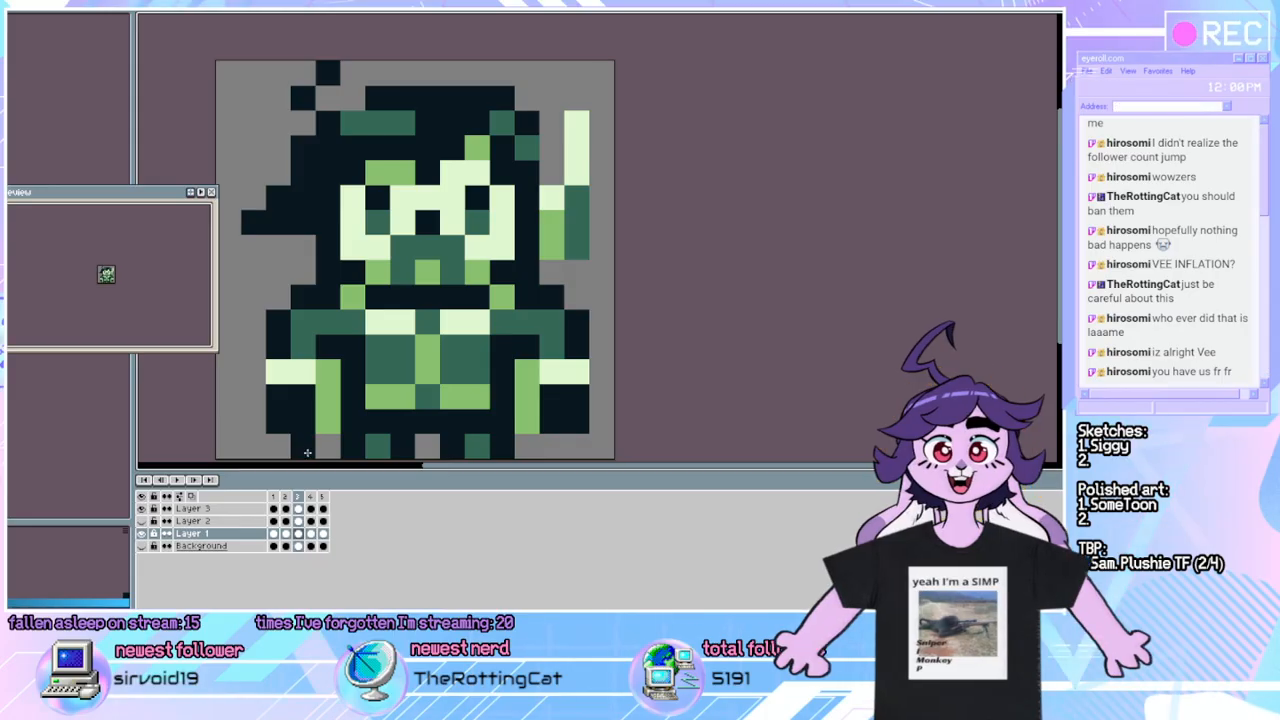
key("Left")
key("Right")
key("Left")
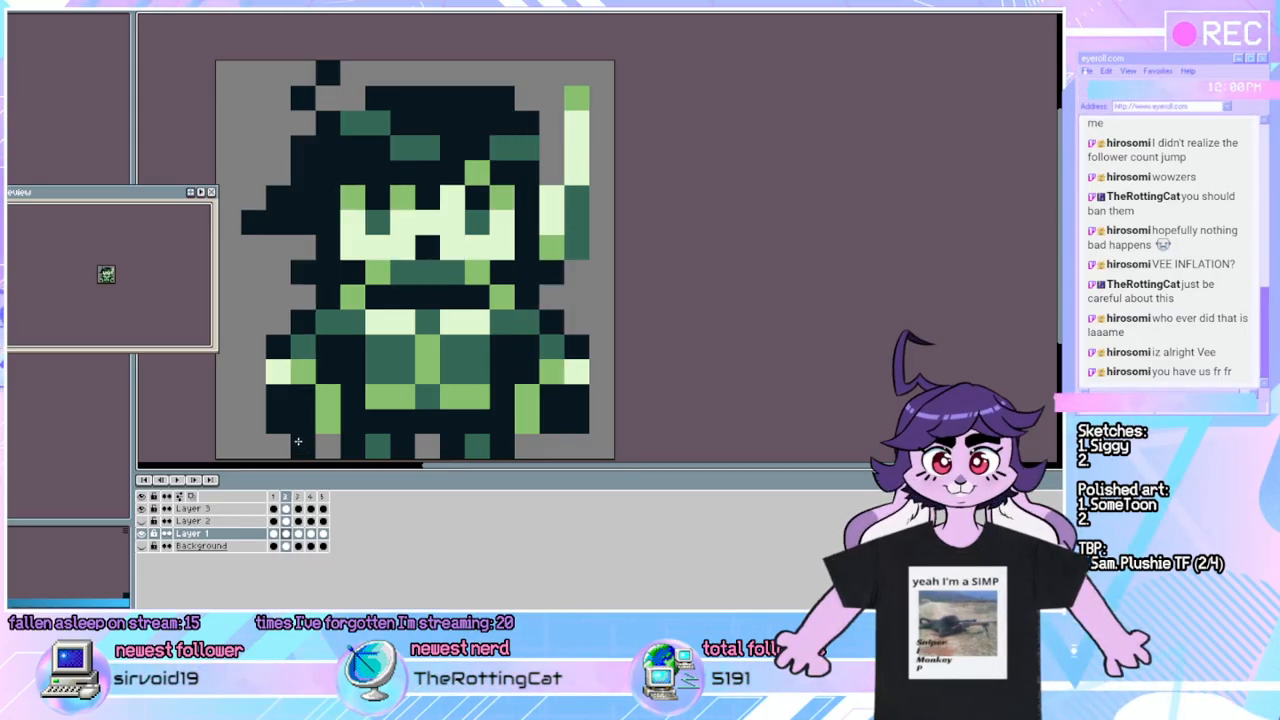
key("Left")
key("Right")
key("Right")
key("Right")
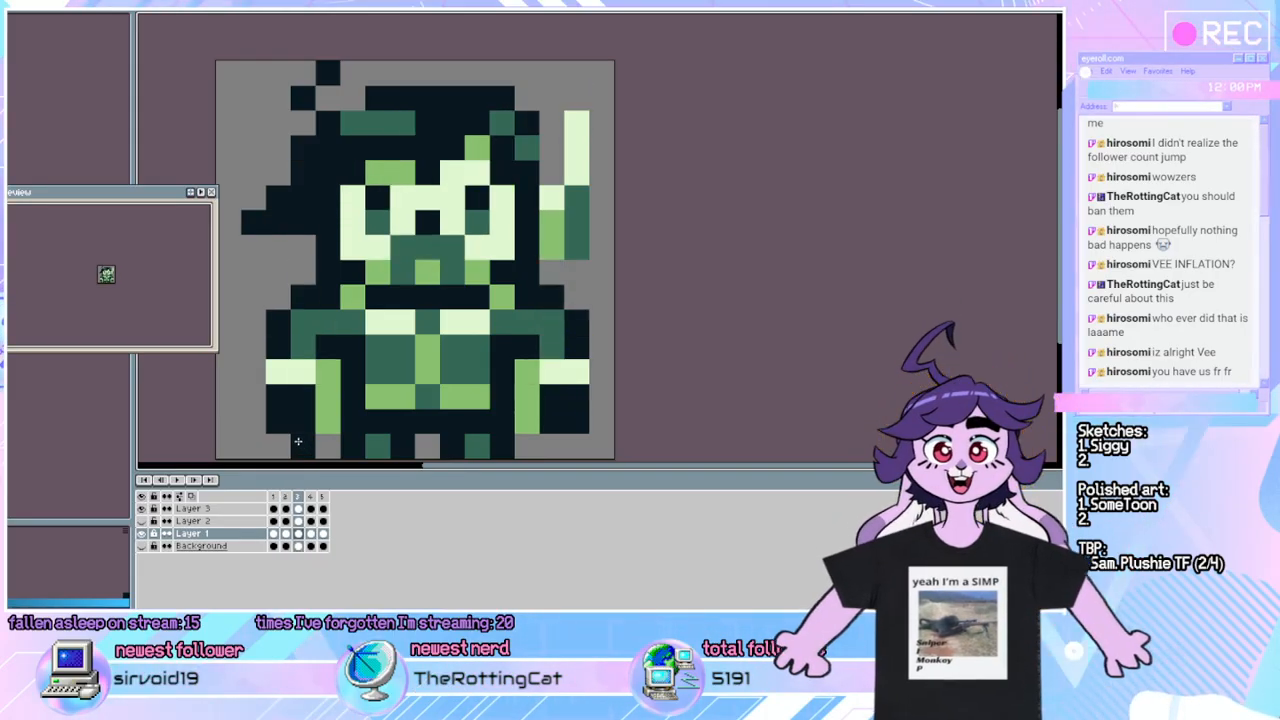
key("Left")
key("Left")
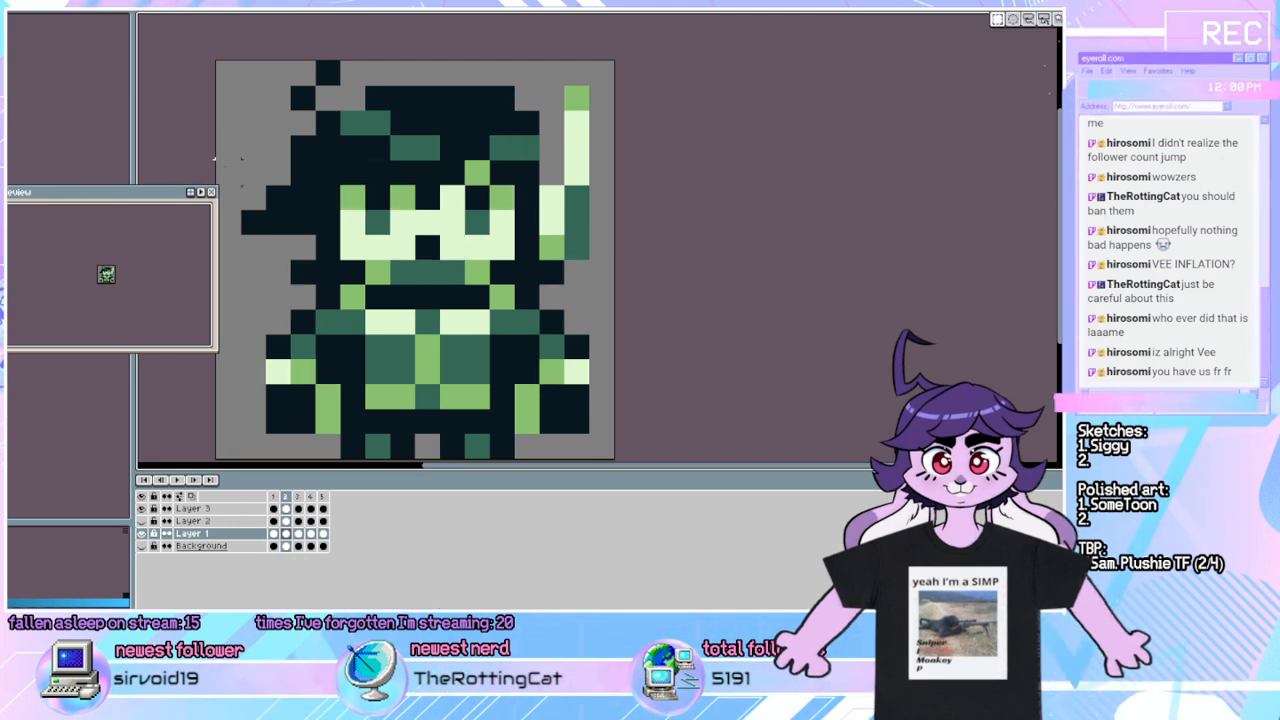
On frame 3, select the area around the side hair tuft's tip, move it up one more pixel and deselect.
key("Left")
key("Right")
left_click_drag(228, 151, 255, 246)
key("Right")
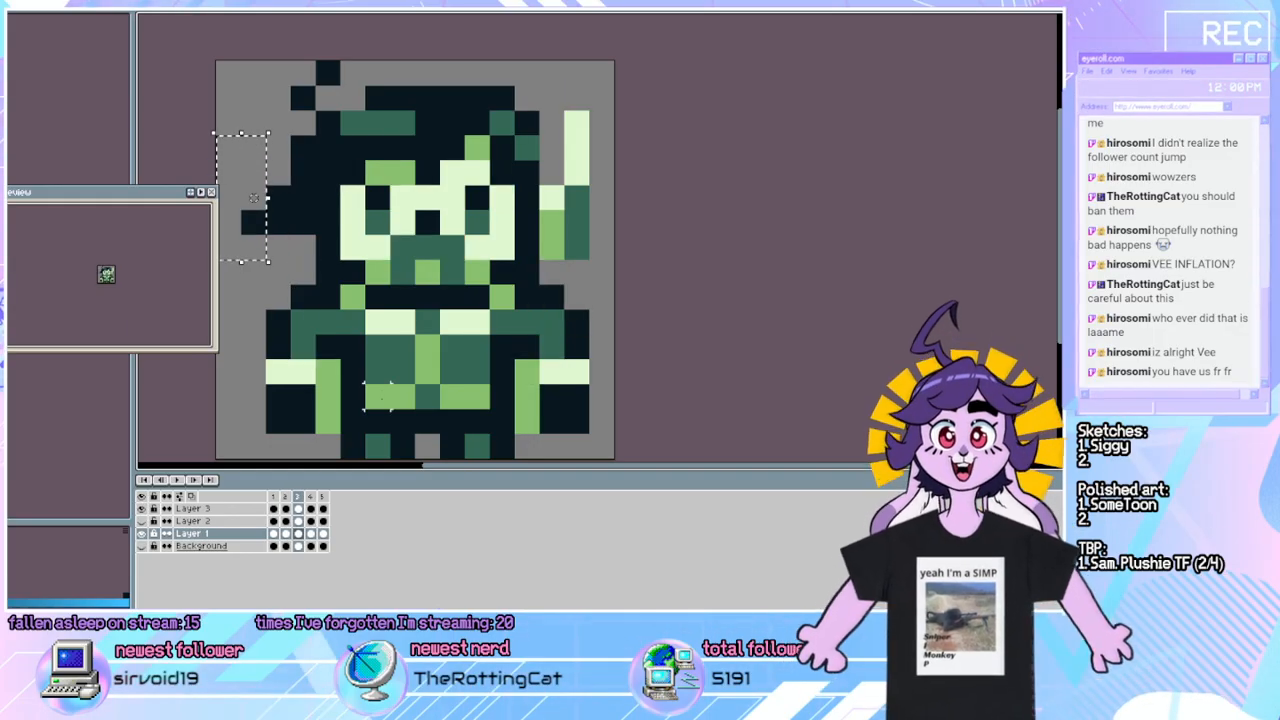
key("Up")
left_click(602, 222)
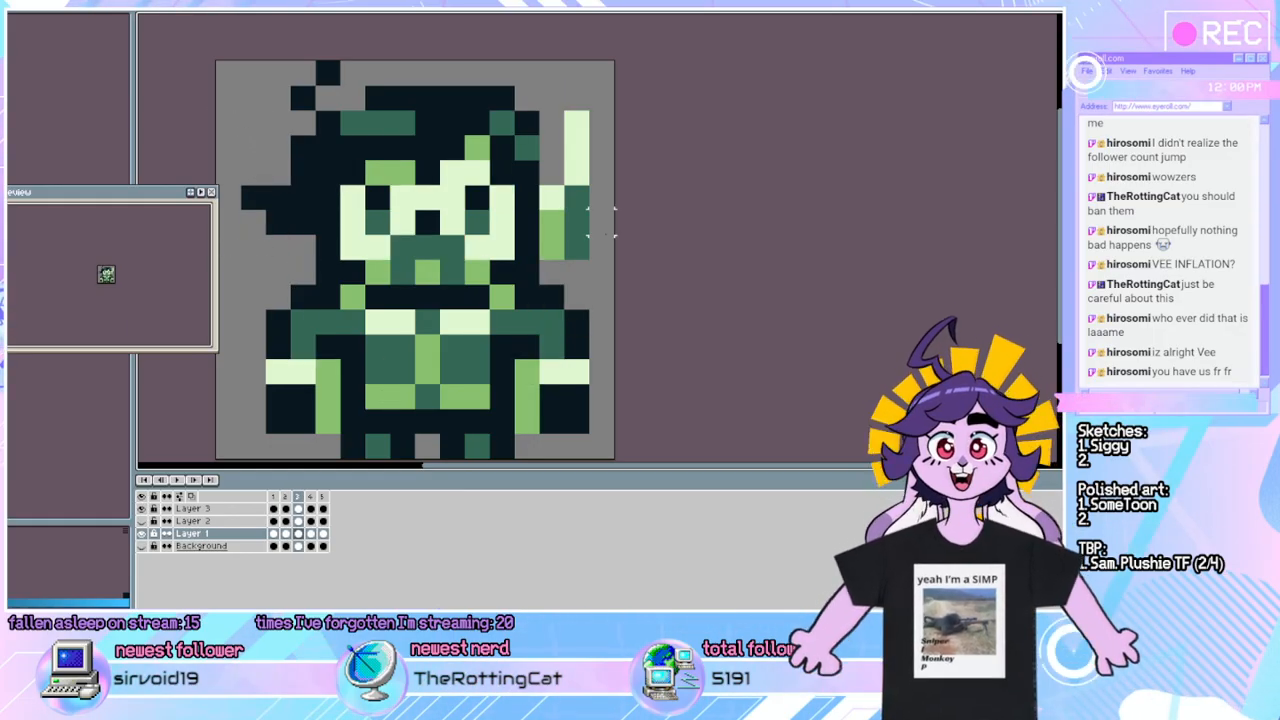
Step through the frames and play the full animation to review the raised hair tip.
key("Left")
key("Right")
key("Right")
key("Right")
key("Right")
key("Right")
key("Right")
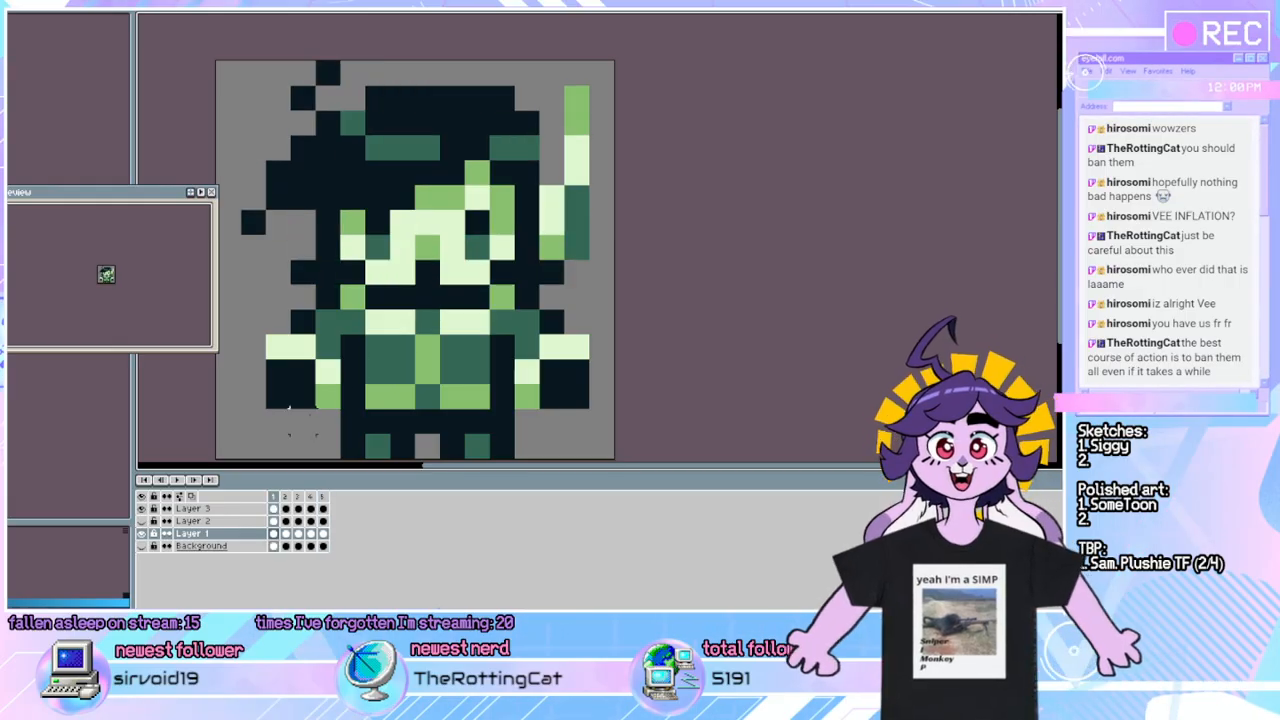
left_click(180, 480)
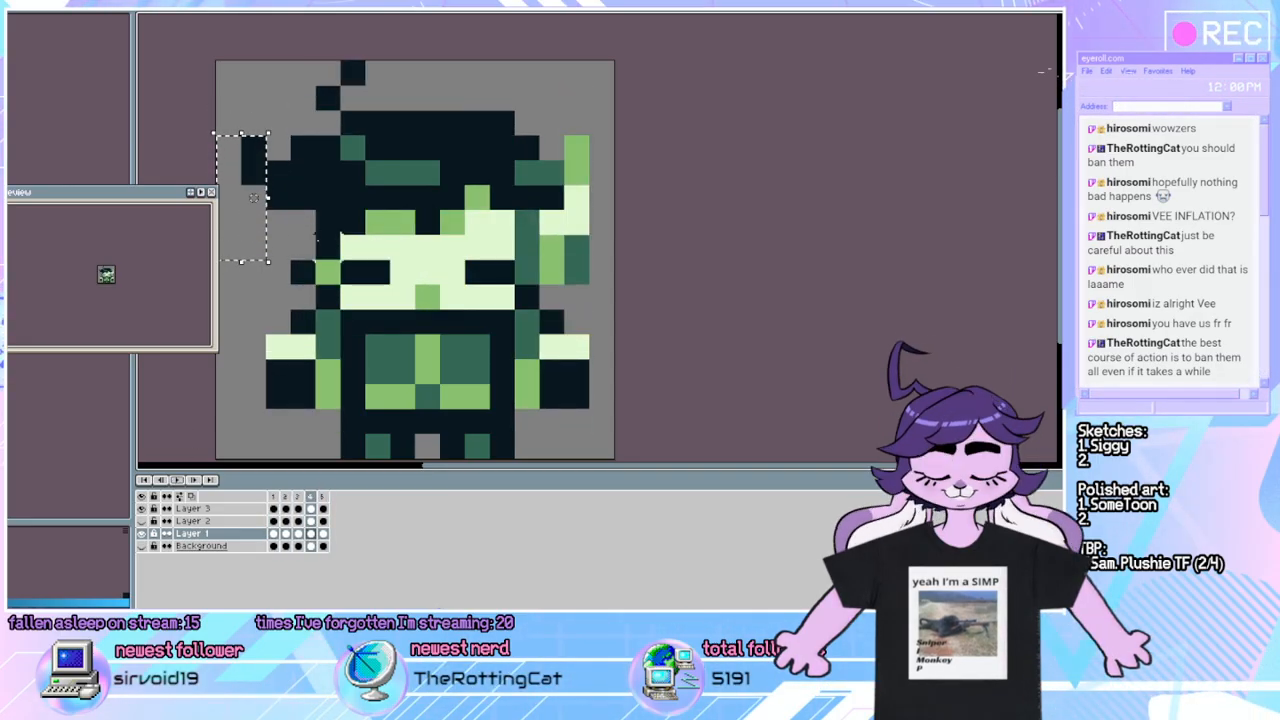
On frame 4, remove the upper pixel of the side hair tuft's outer tip and check playback.
left_click(336, 211)
left_click_drag(254, 126, 257, 148)
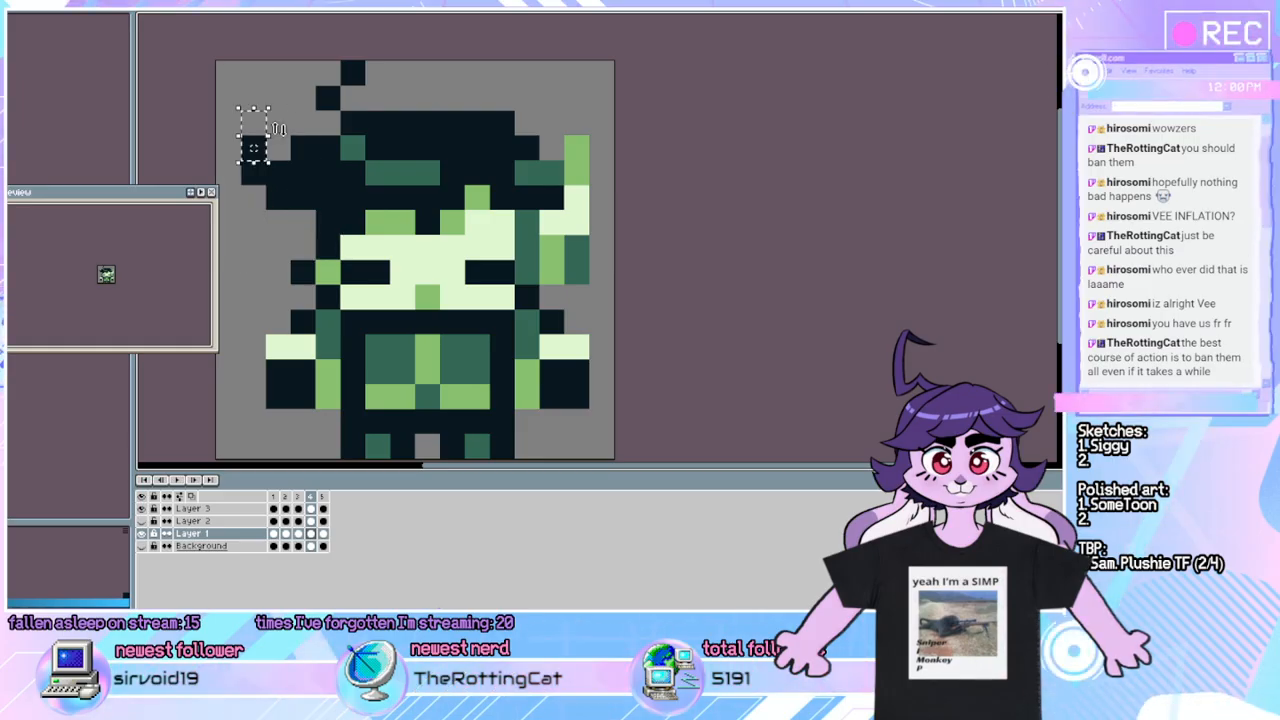
left_click(278, 122)
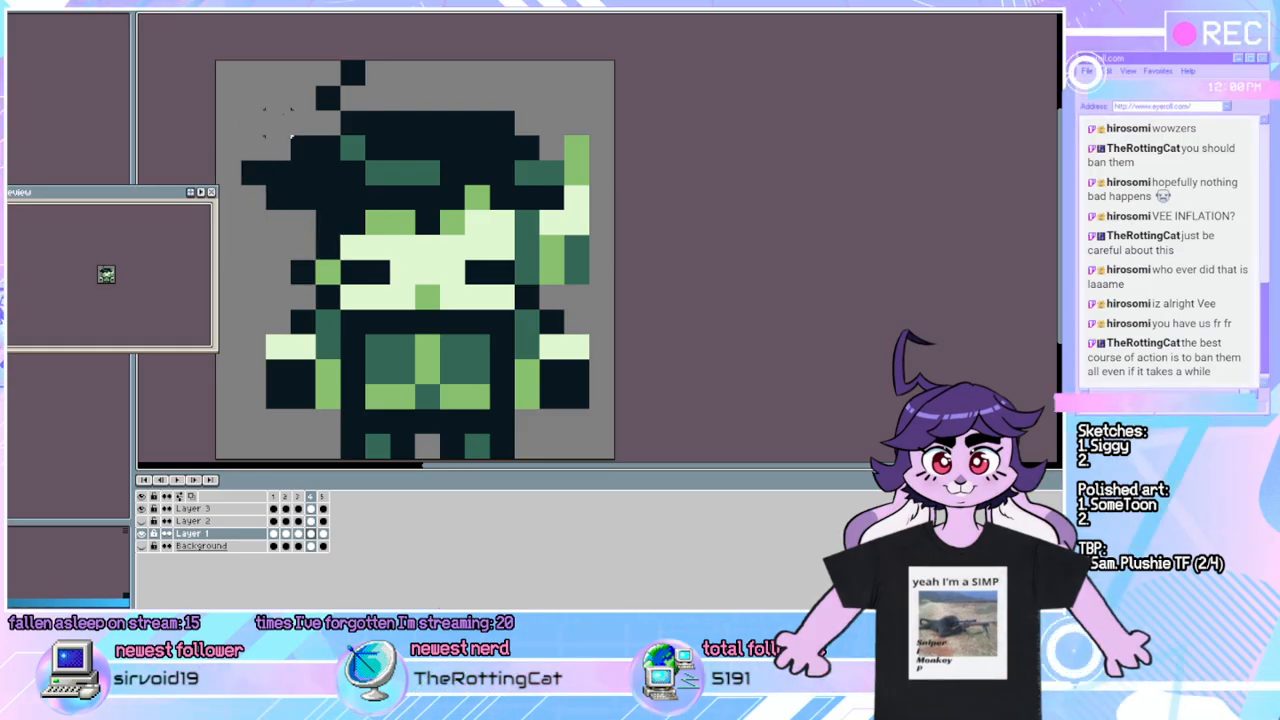
left_click(180, 482)
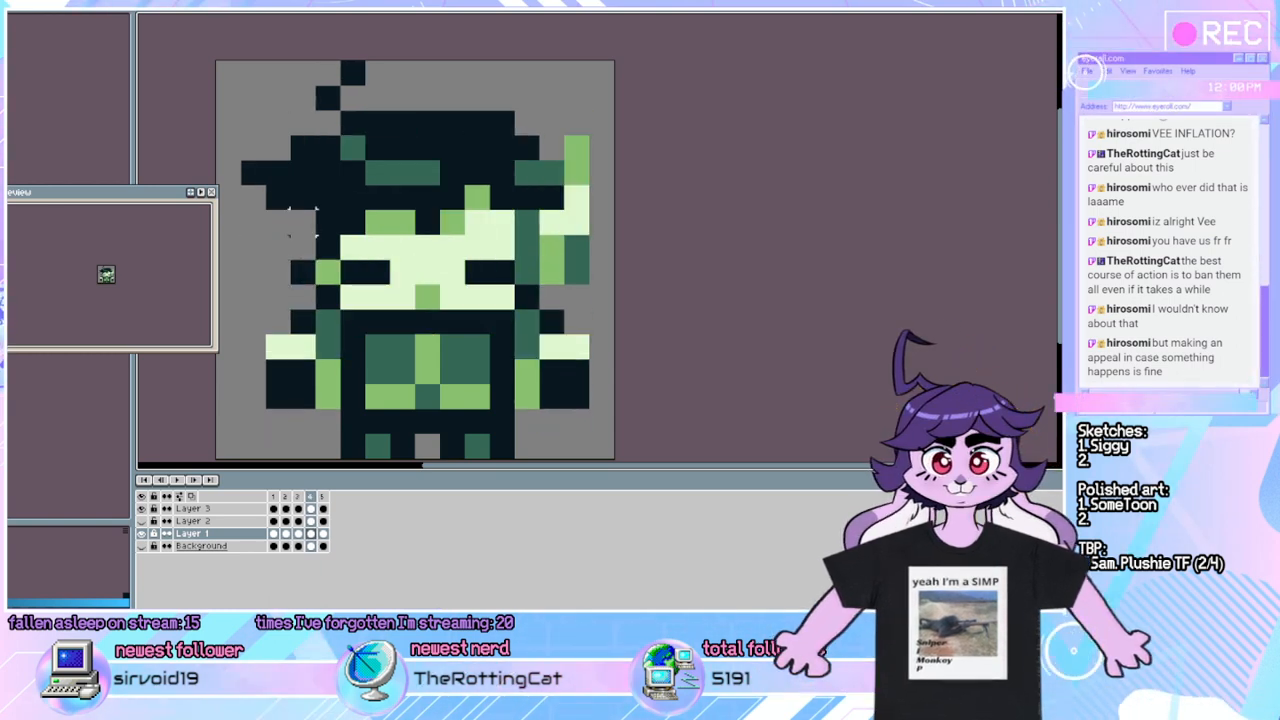
On frame 4, select the side hair tuft and shift it up one pixel, checking playback between adjustments.
left_click_drag(188, 107, 293, 237)
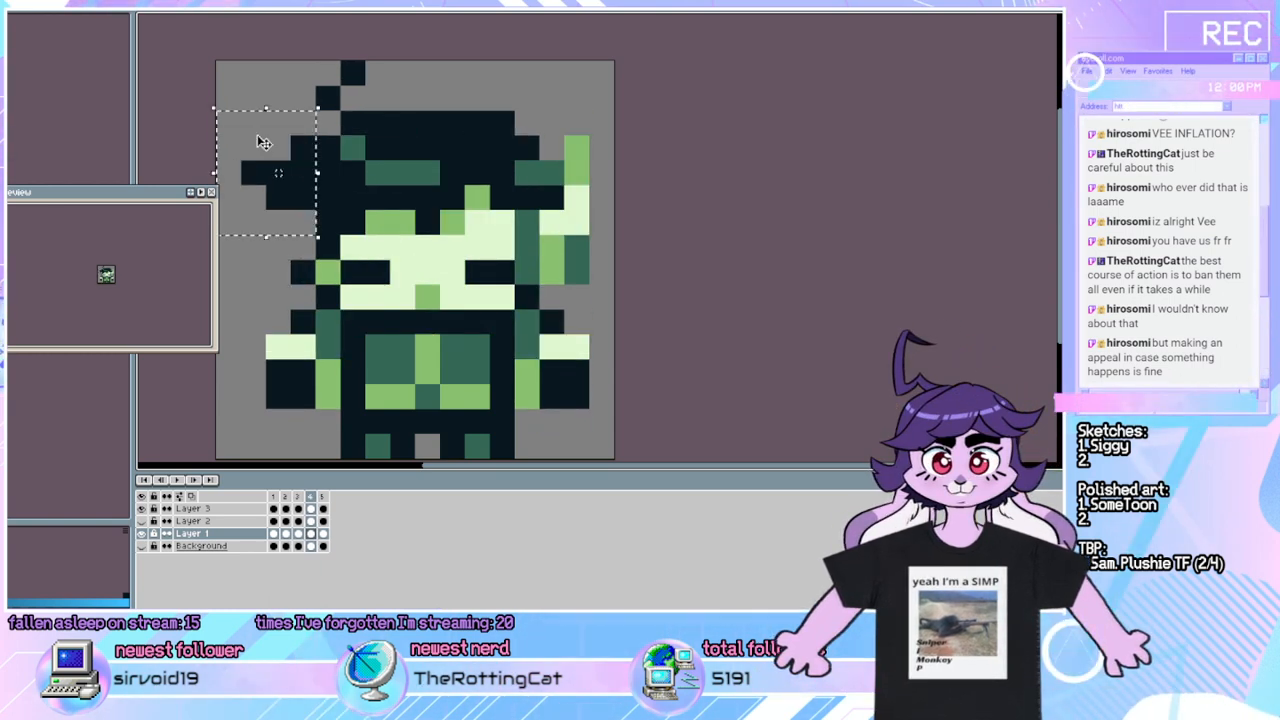
left_click_drag(320, 187, 295, 187)
left_click(295, 187)
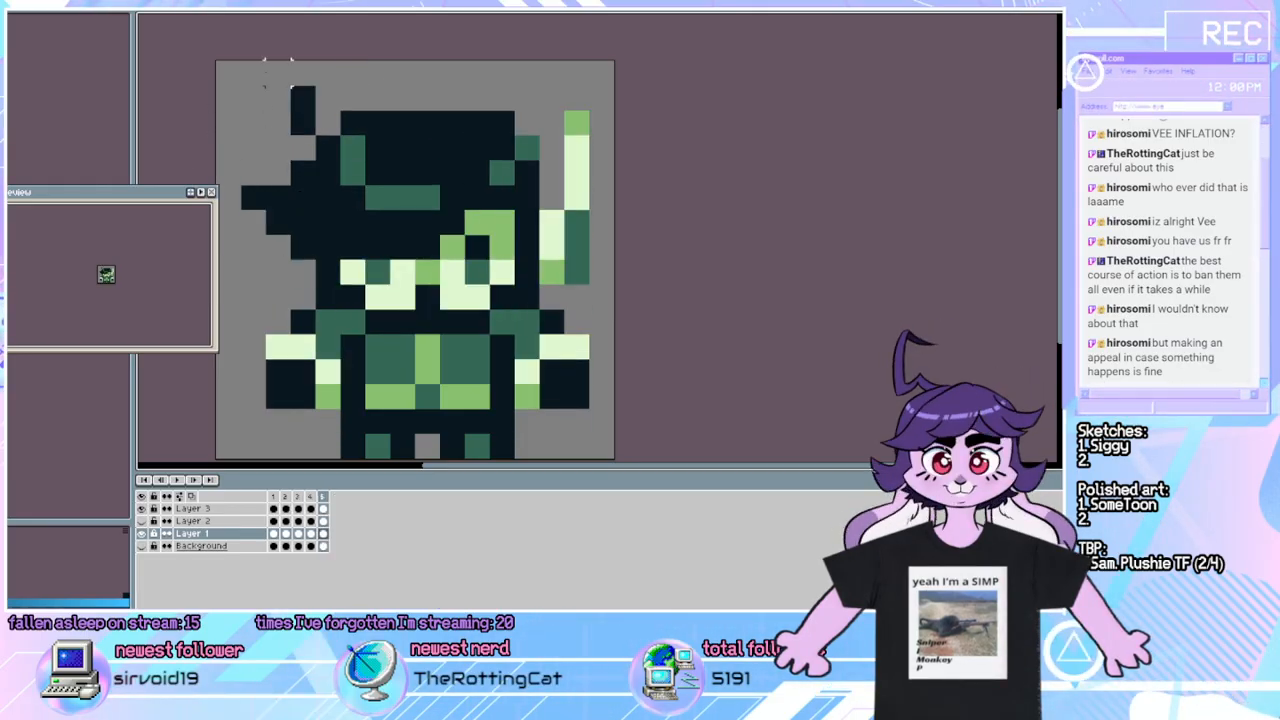
left_click(187, 481)
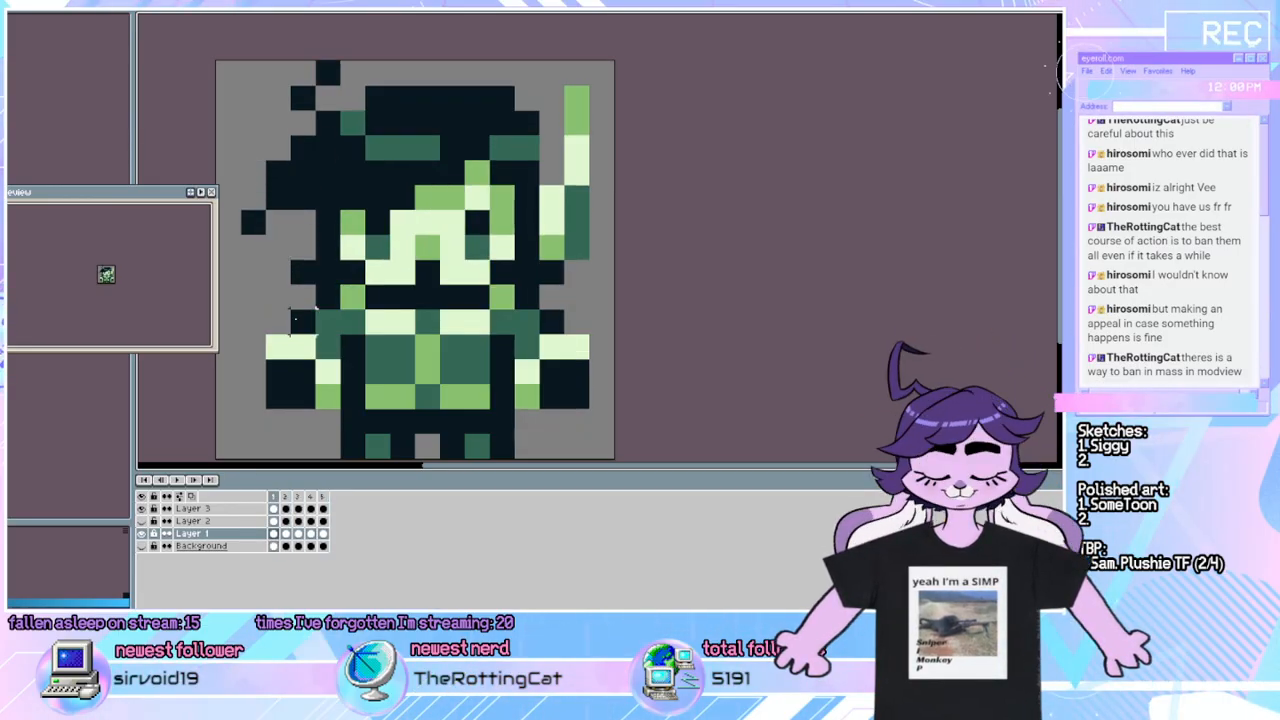
left_click_drag(293, 262, 238, 208)
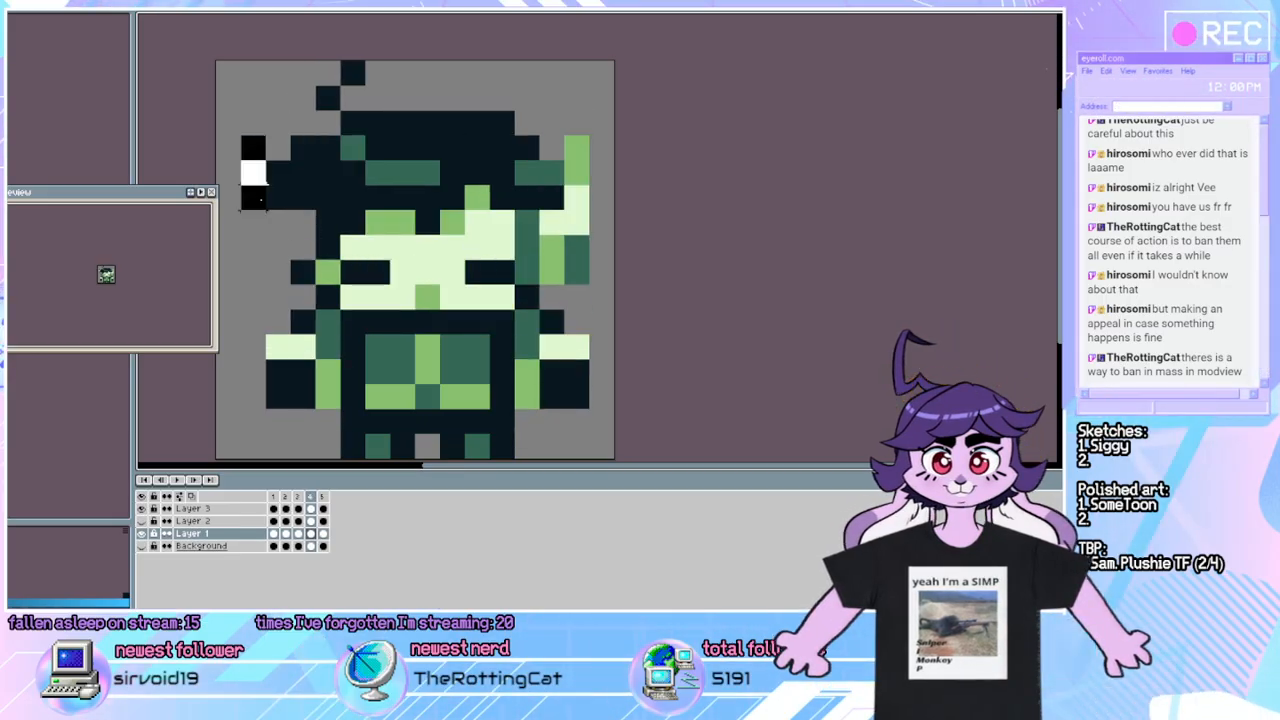
left_click_drag(278, 197, 271, 156)
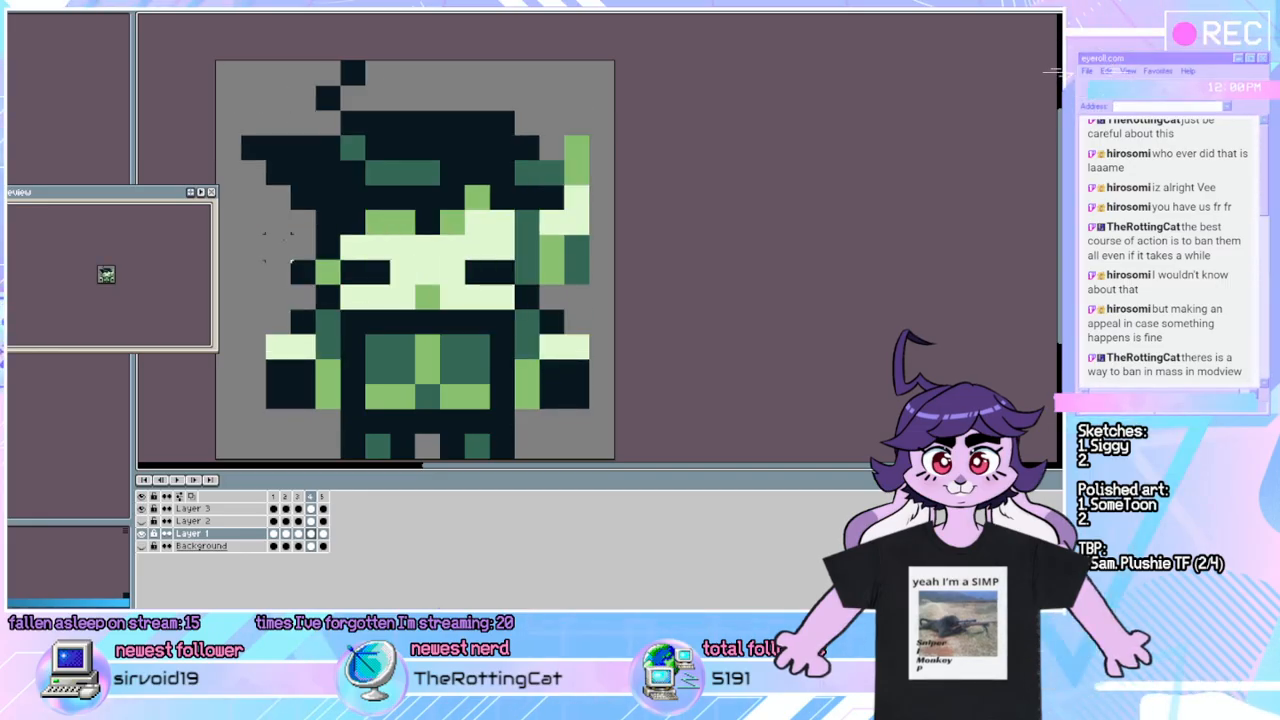
On frame 4, shift the selected side hair tuft down one pixel and play the animation to check it.
key("Left")
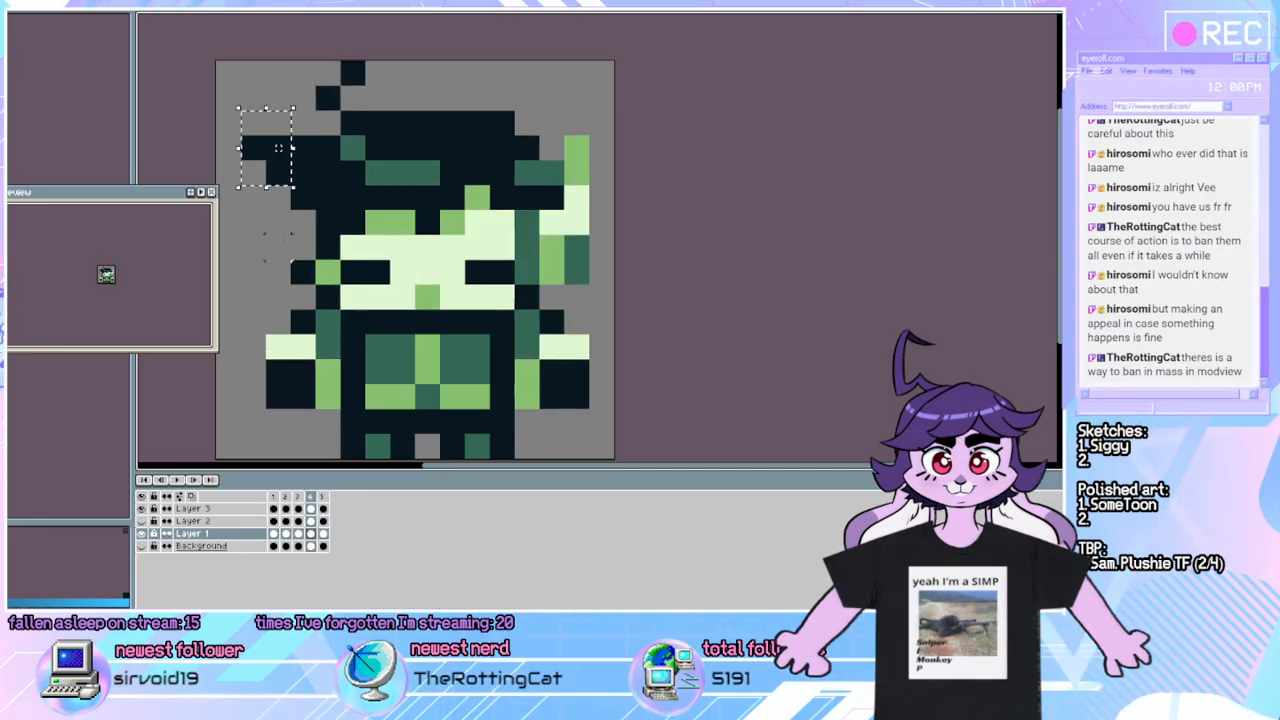
left_click(178, 481)
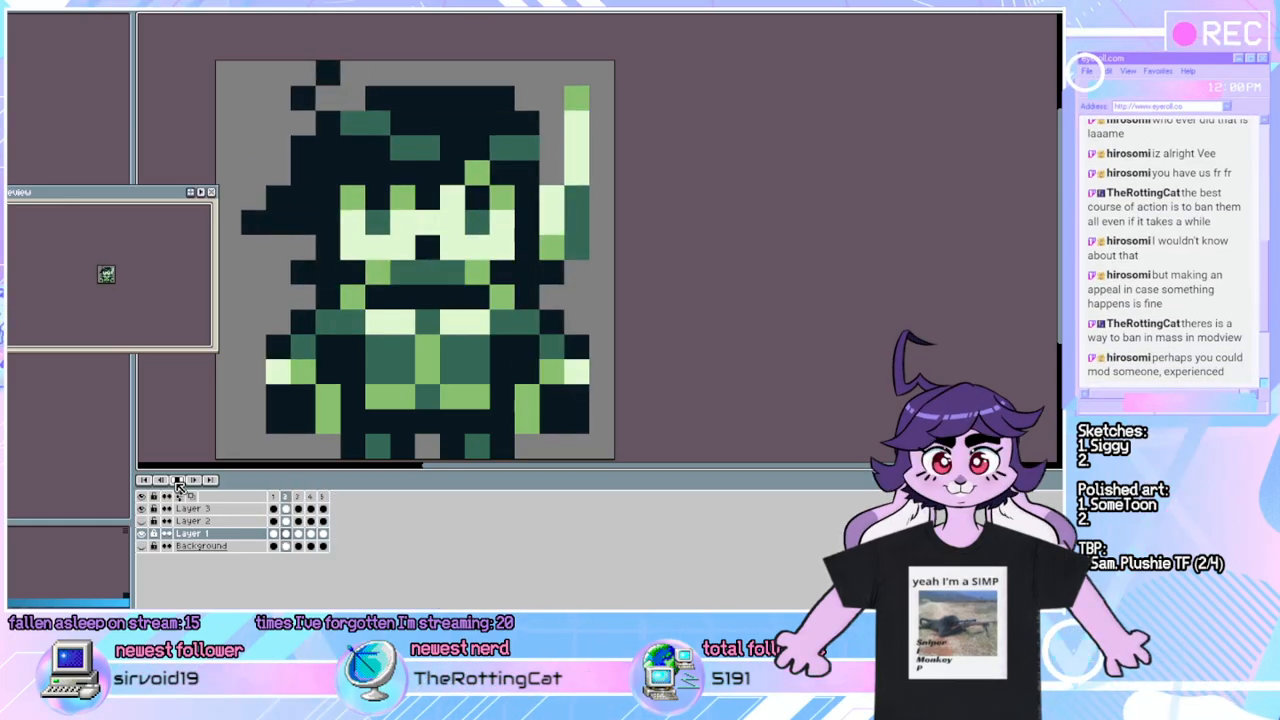
left_click(178, 481)
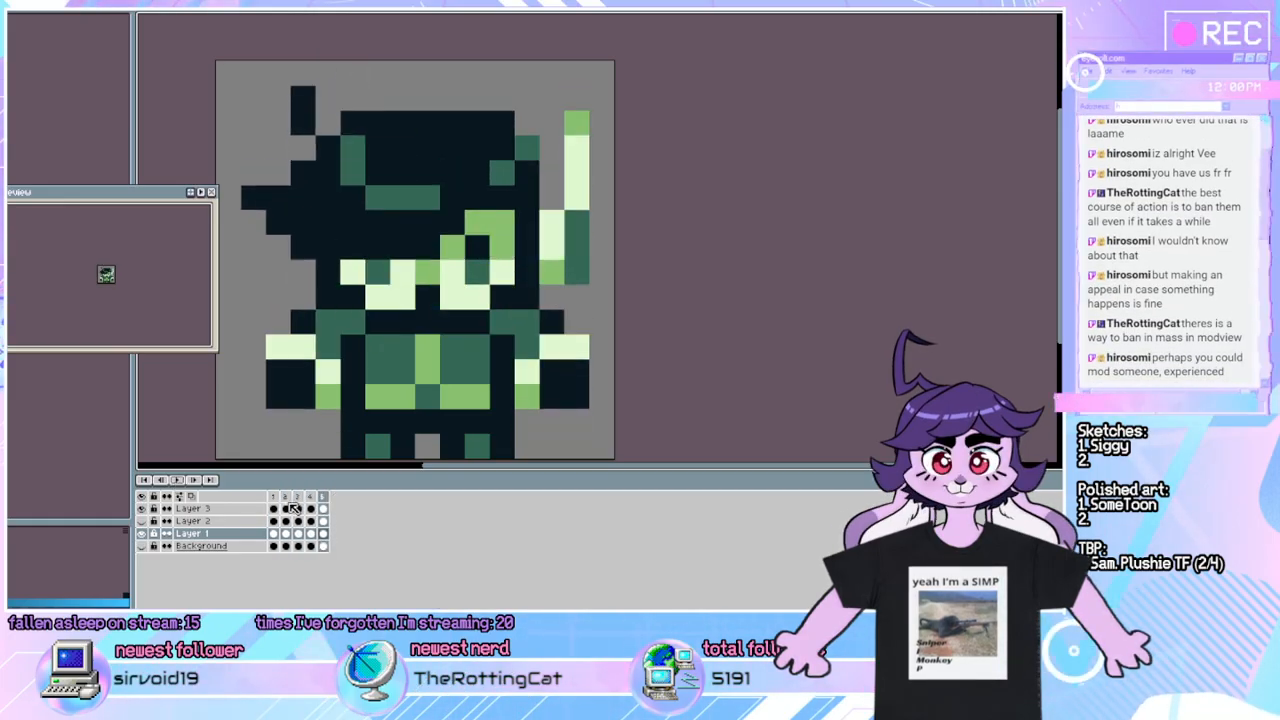
Step back and forth between the first three frames to compare the side hair tuft's position.
left_click(279, 498)
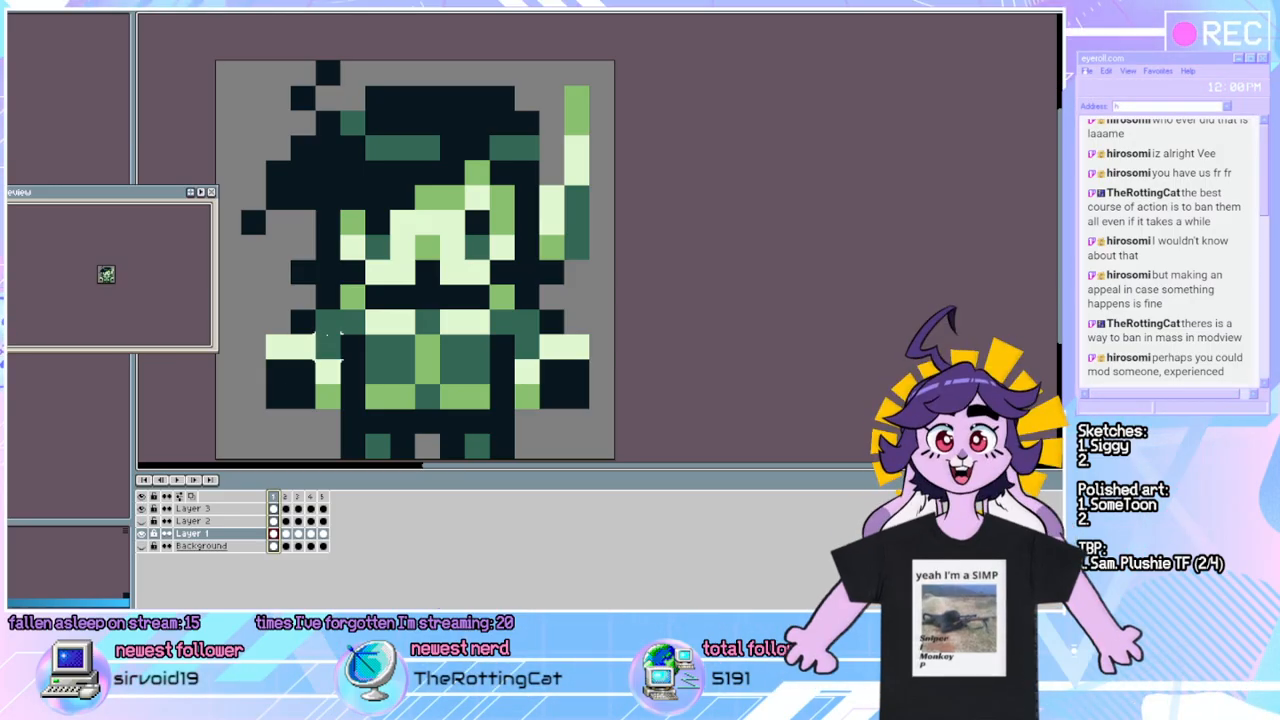
key("Left")
key("Right")
key("Right")
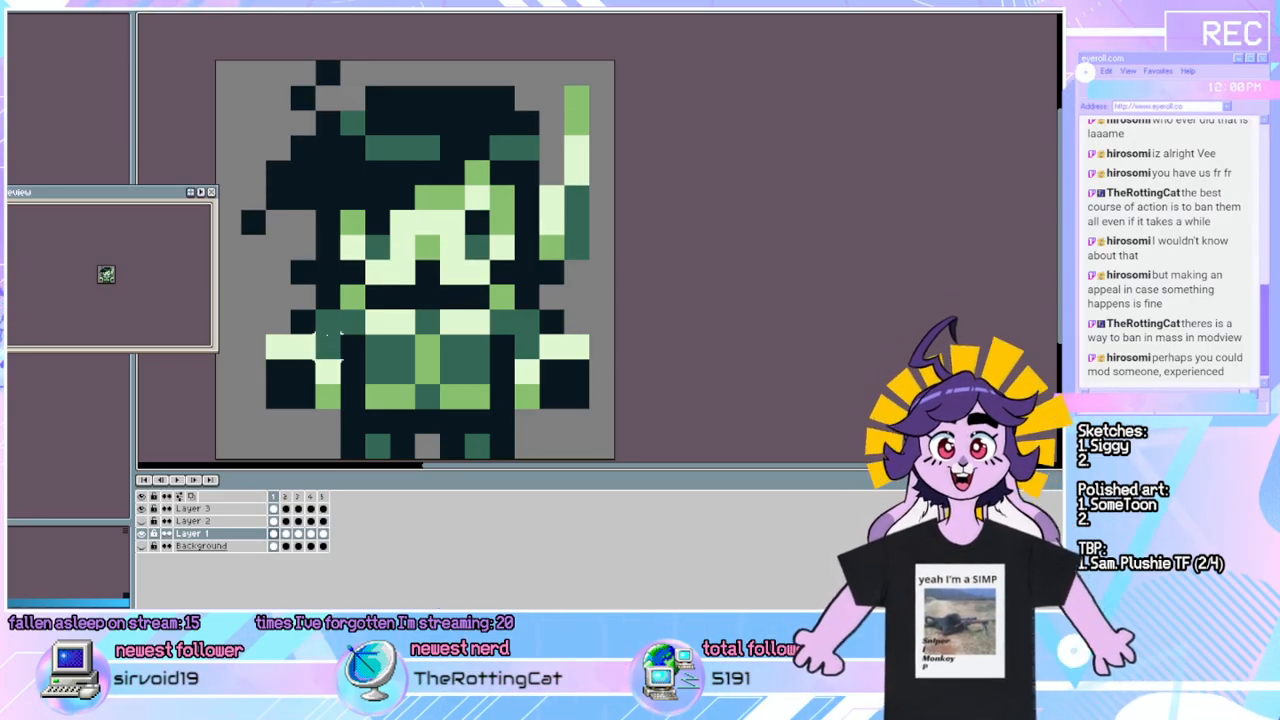
key("Left")
key("Left")
key("Right")
key("Right")
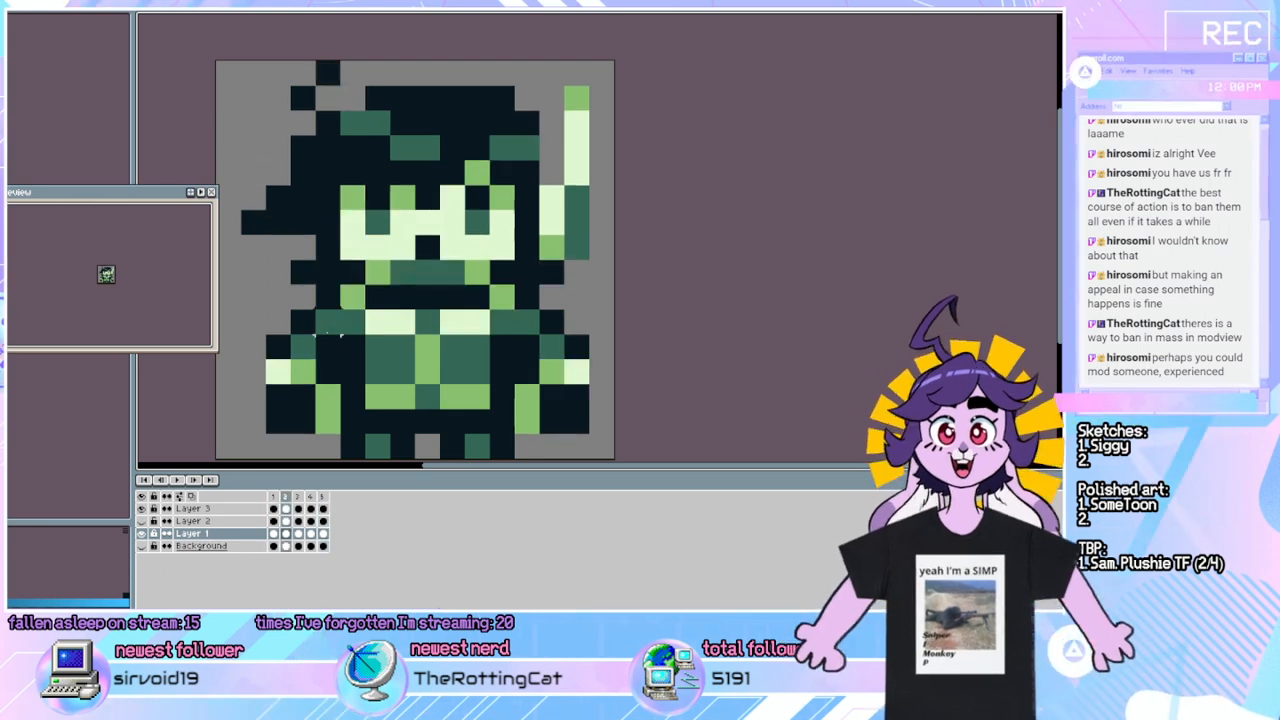
key("Right")
key("Left")
key("Left")
key("Right")
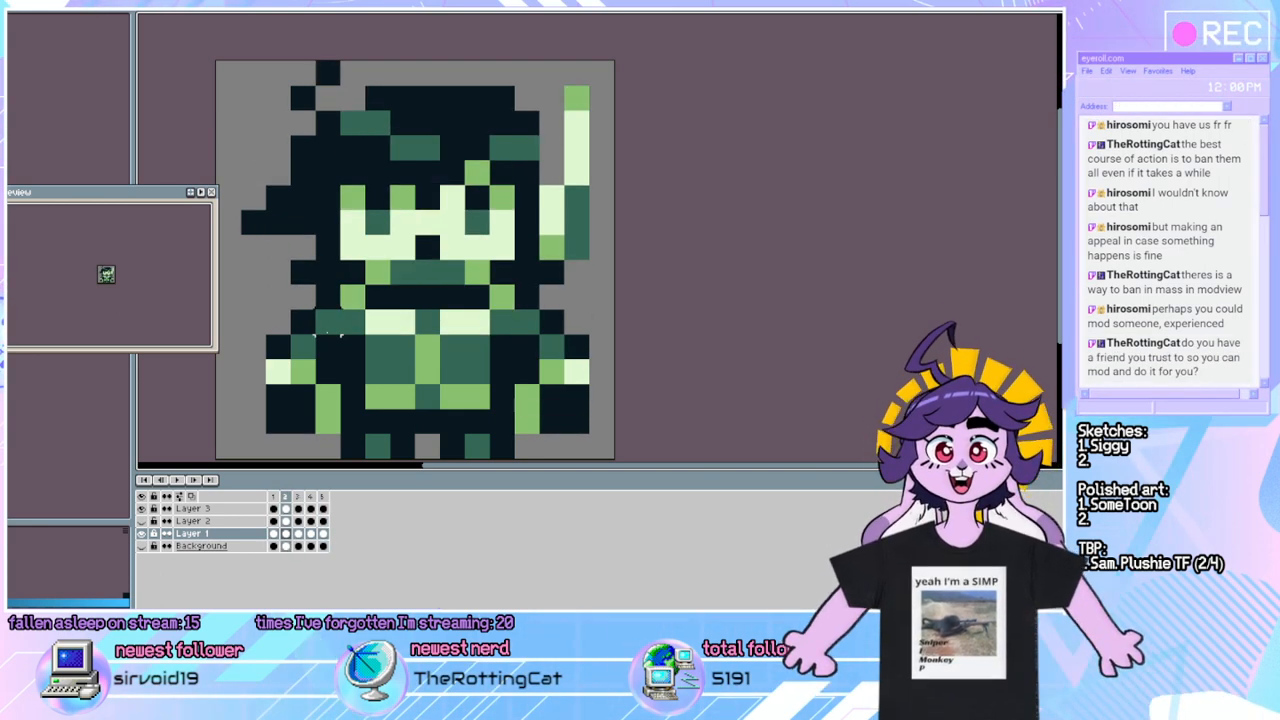
key("Right")
key("Left")
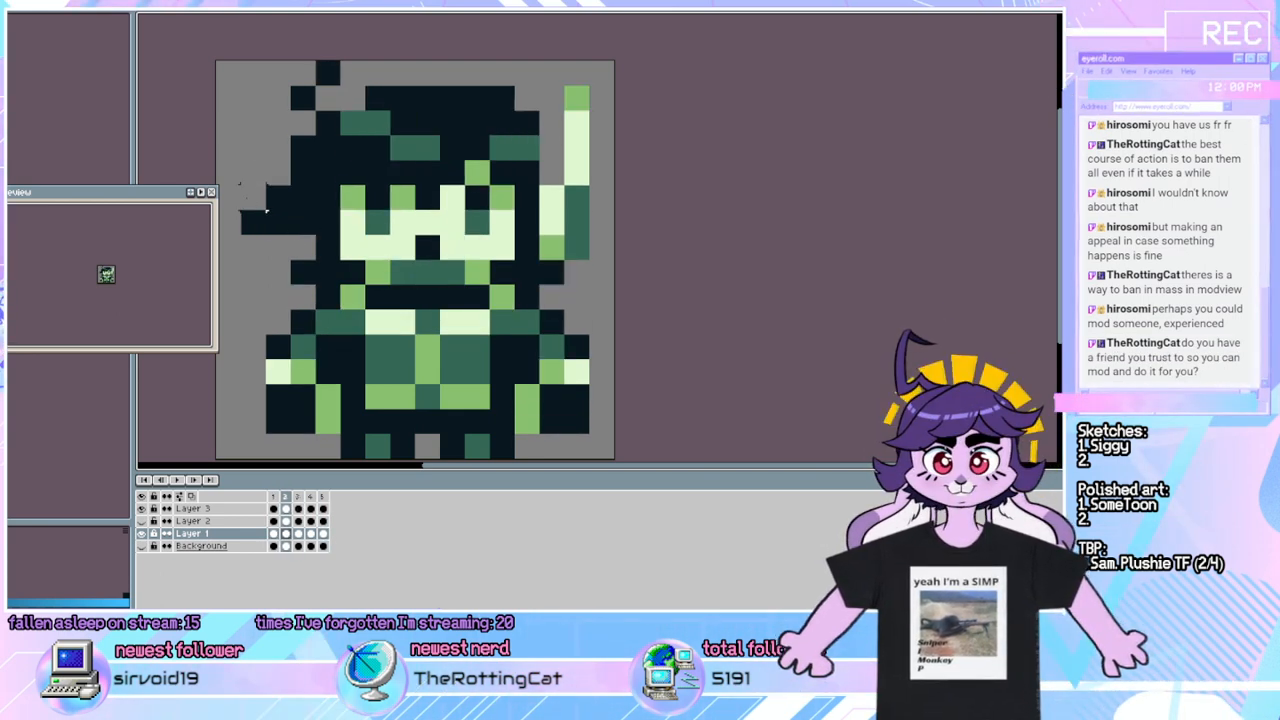
On frame 3, try lowering the side hair tuft's tip one pixel, comparing neighbouring frames and playback.
key("Right")
left_click_drag(238, 184, 294, 262)
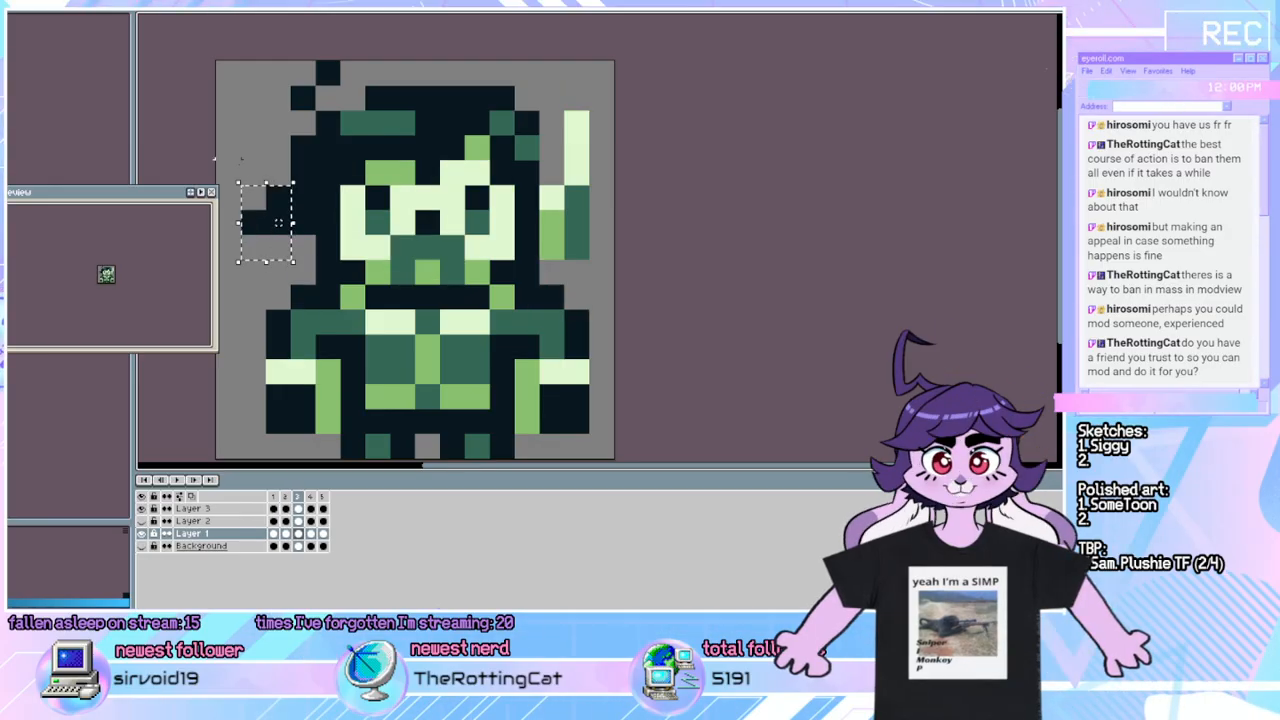
left_click_drag(228, 150, 260, 242)
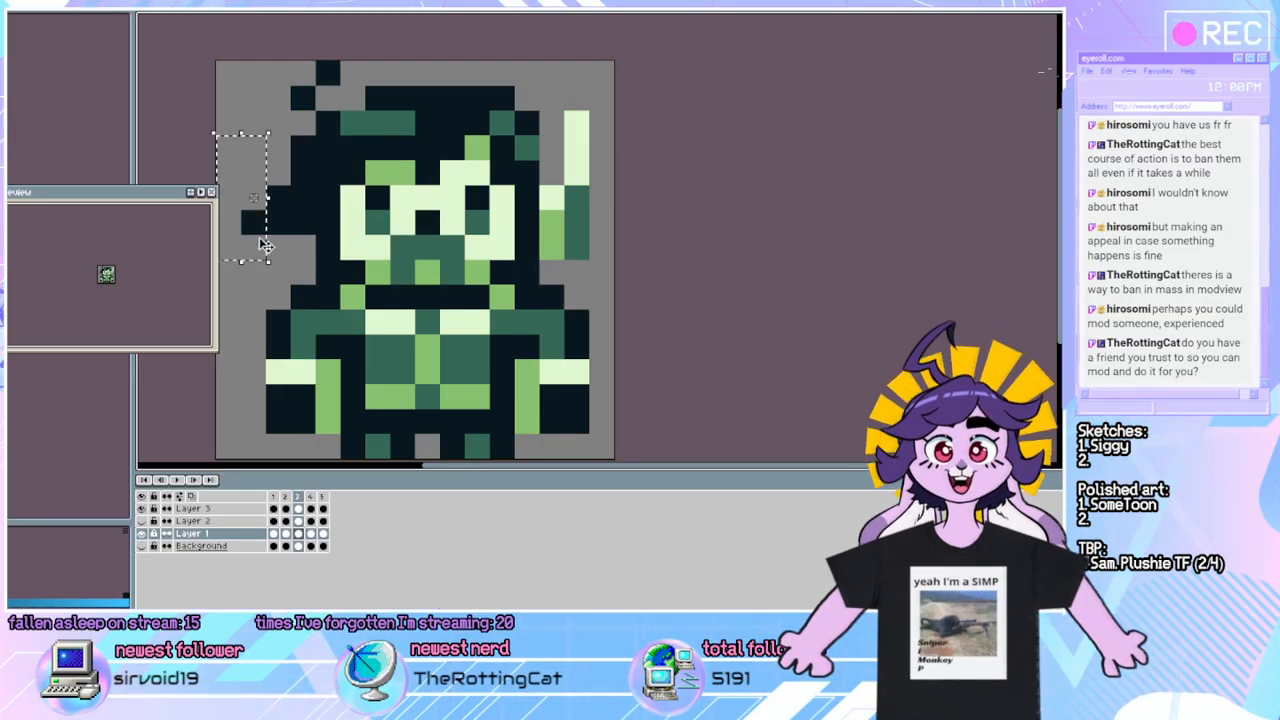
key("Left")
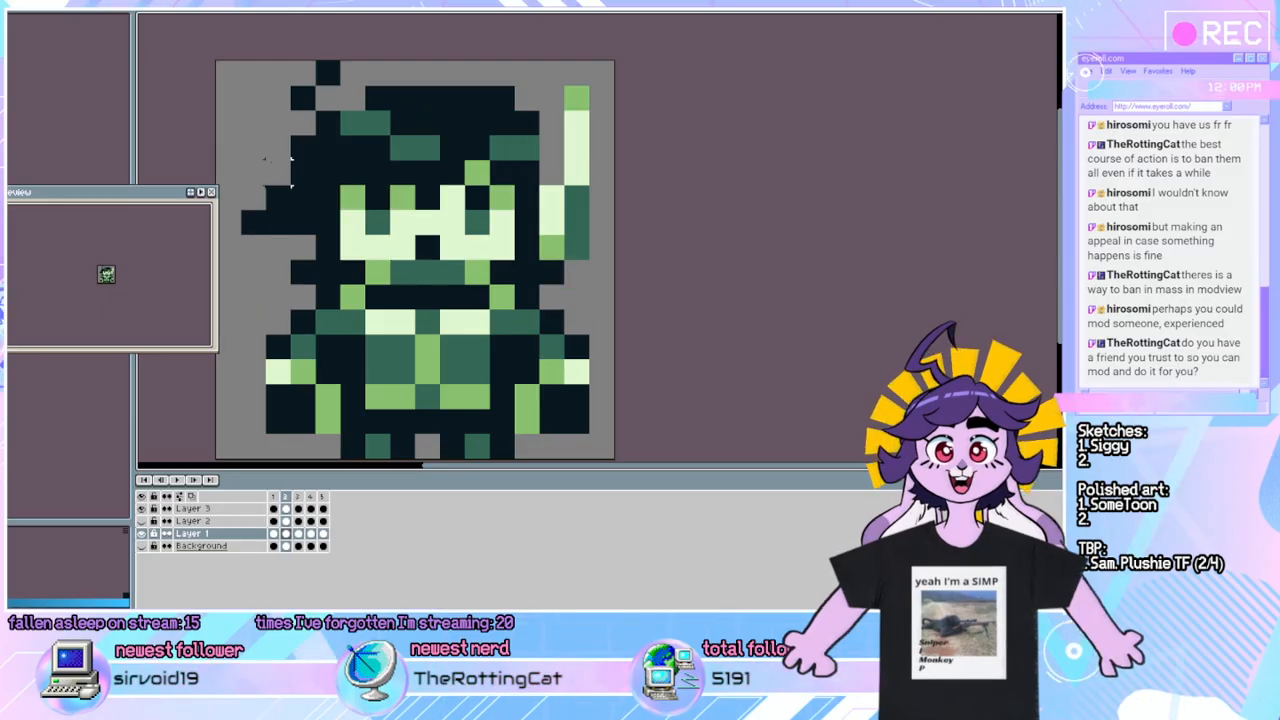
key("Right")
key("Right")
key("Right")
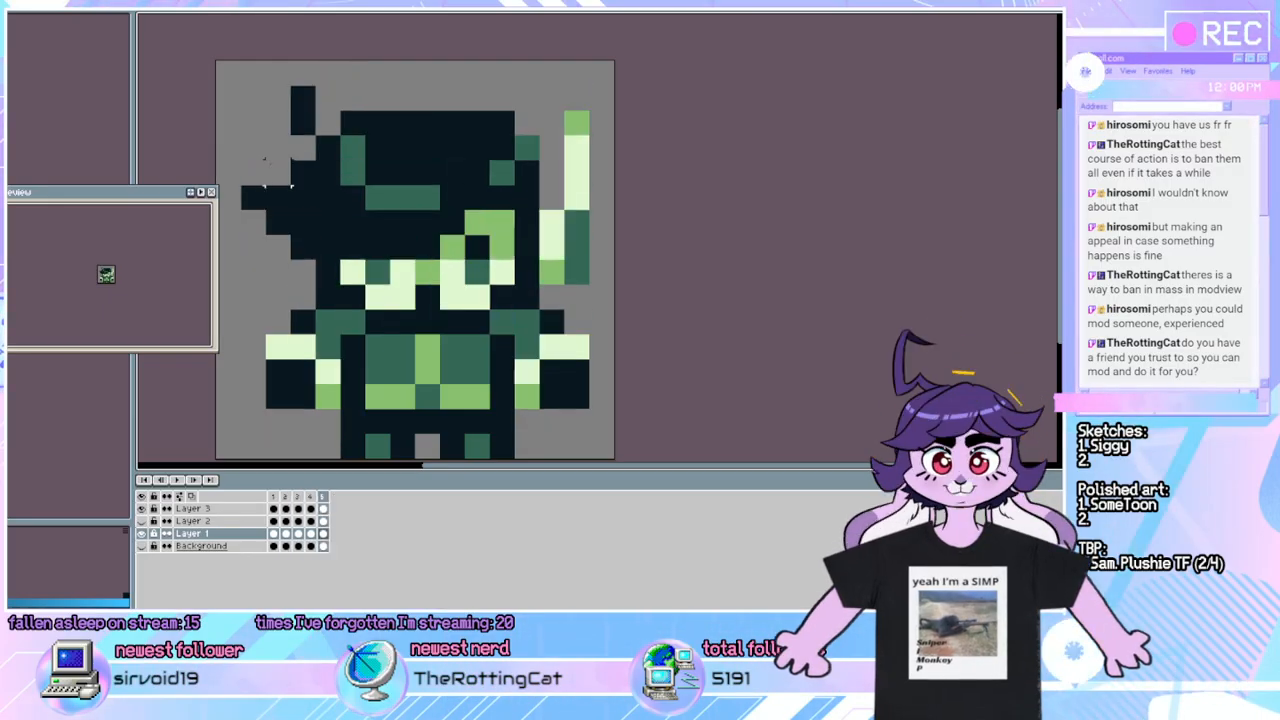
key("Left")
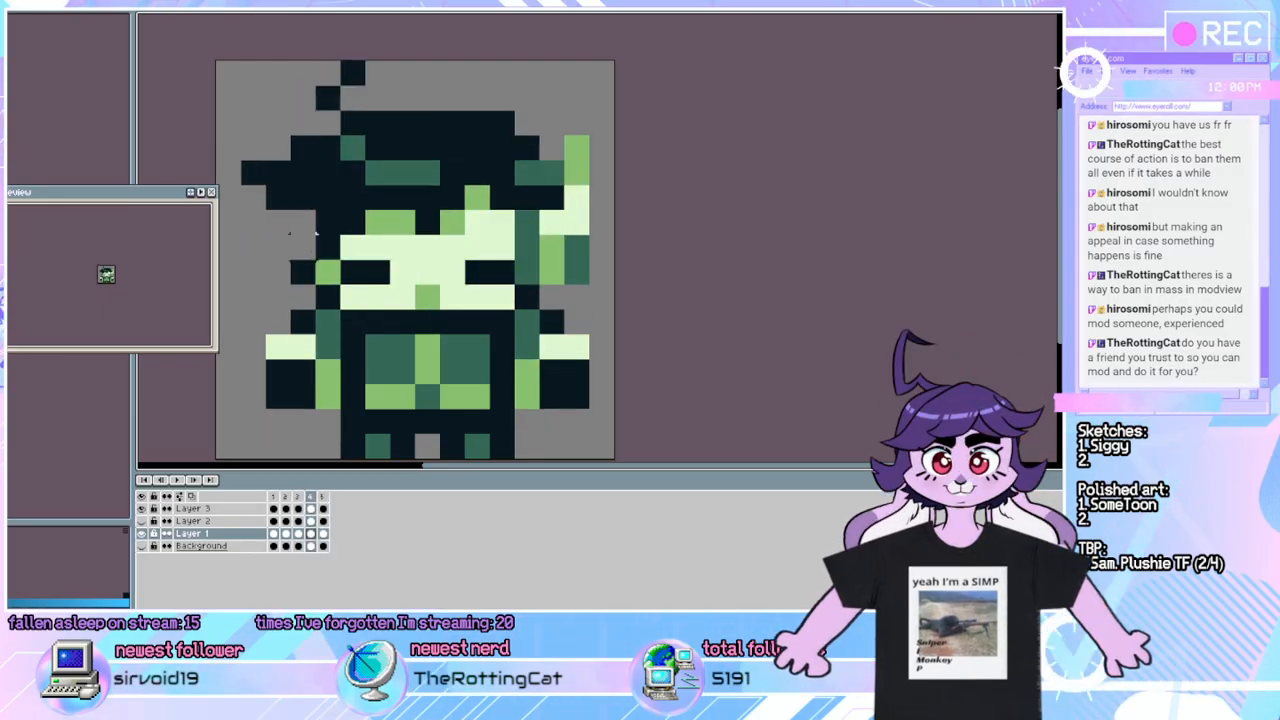
key("Right")
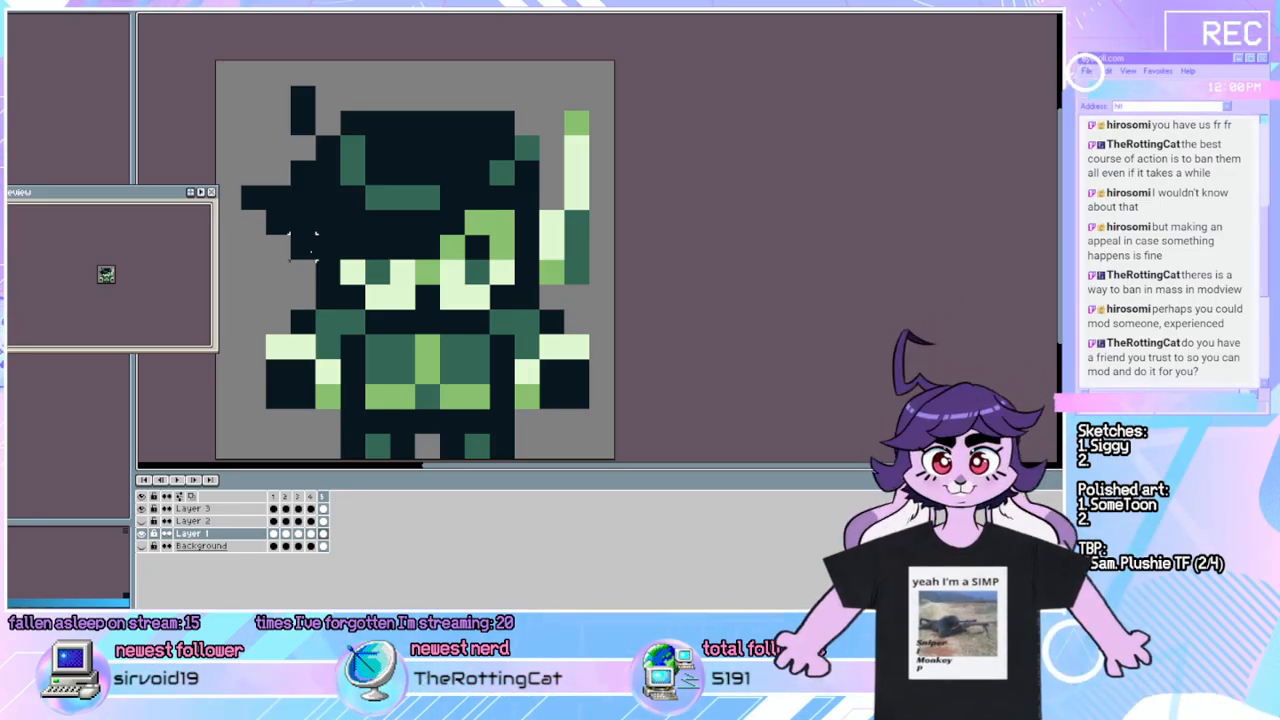
key("Return")
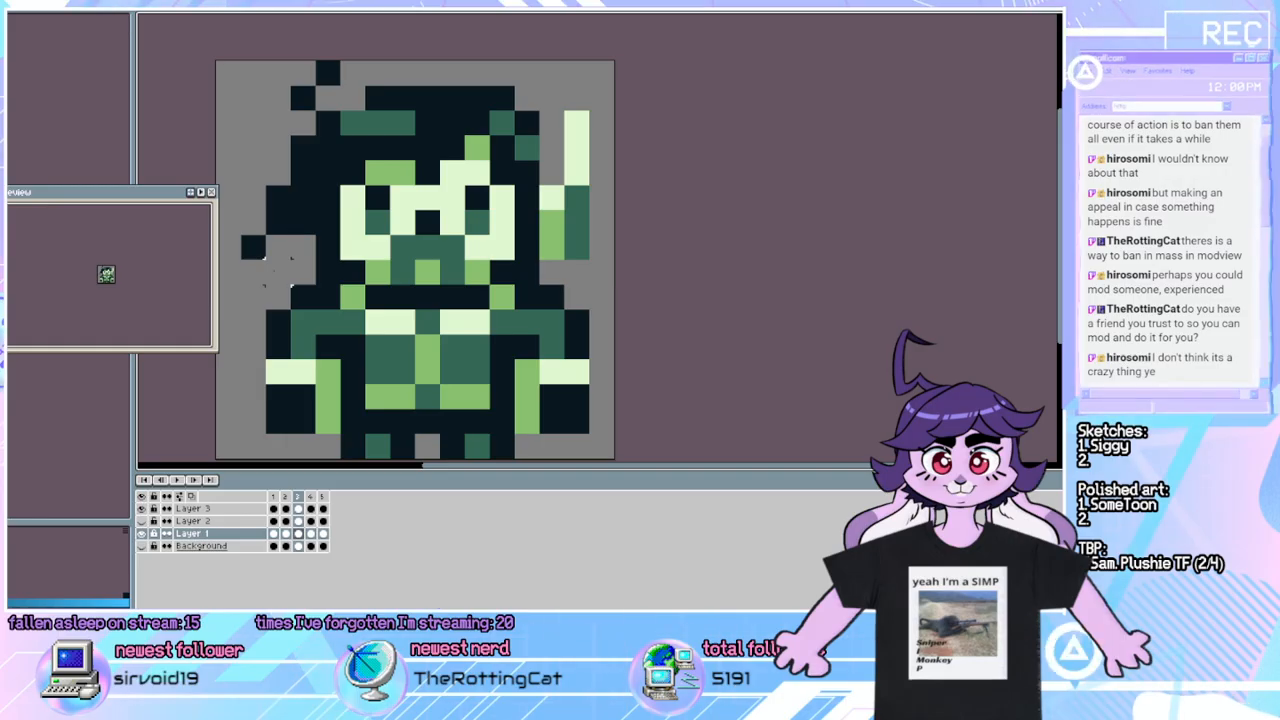
On frame 3, raise the side hair tuft's tip level with the tuft's upper row, deselect and compare with frame 2.
mouse_move(278, 272)
left_mouse_down()
mouse_move(253, 247)
mouse_move(280, 206)
left_mouse_up()
key("ctrl+d")
key("b")
key("Left")
key("Right")
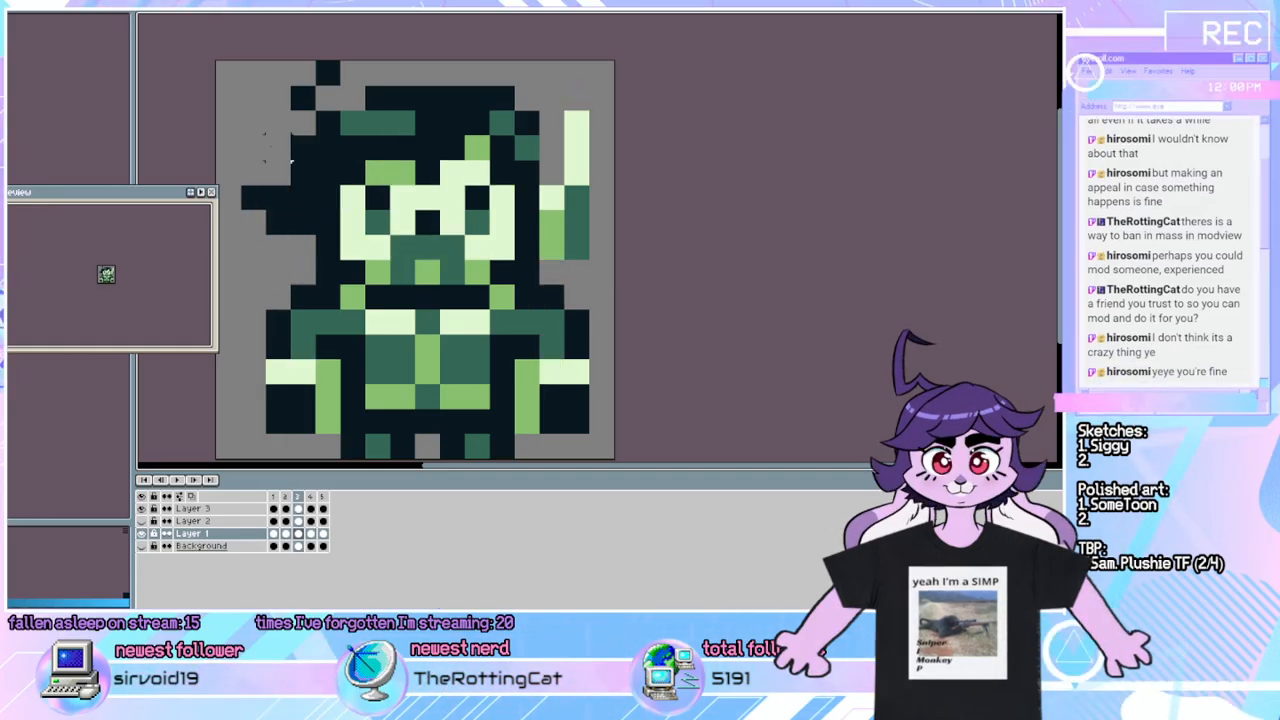
Step through all five frames and play the animation to review the raised tuft tip.
key("Right")
key("Right")
key("Right")
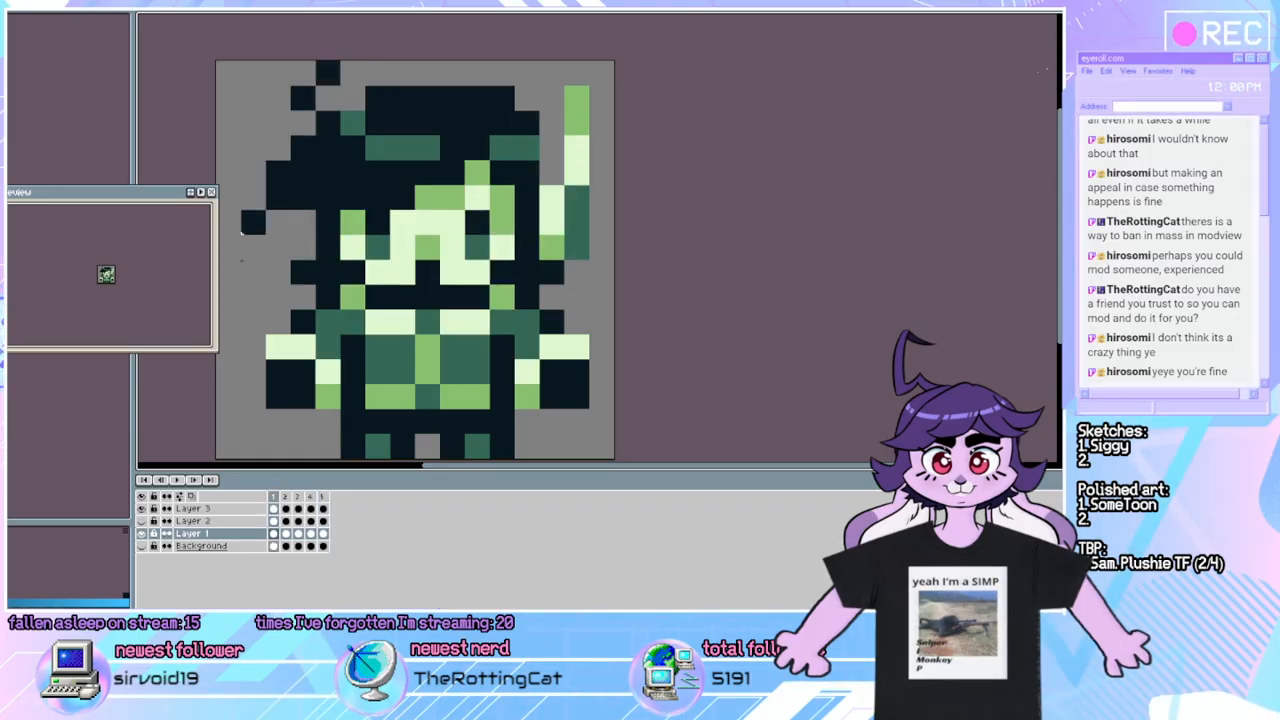
key("Right")
key("Right")
key("Right")
key("Right")
key("Right")
key("Right")
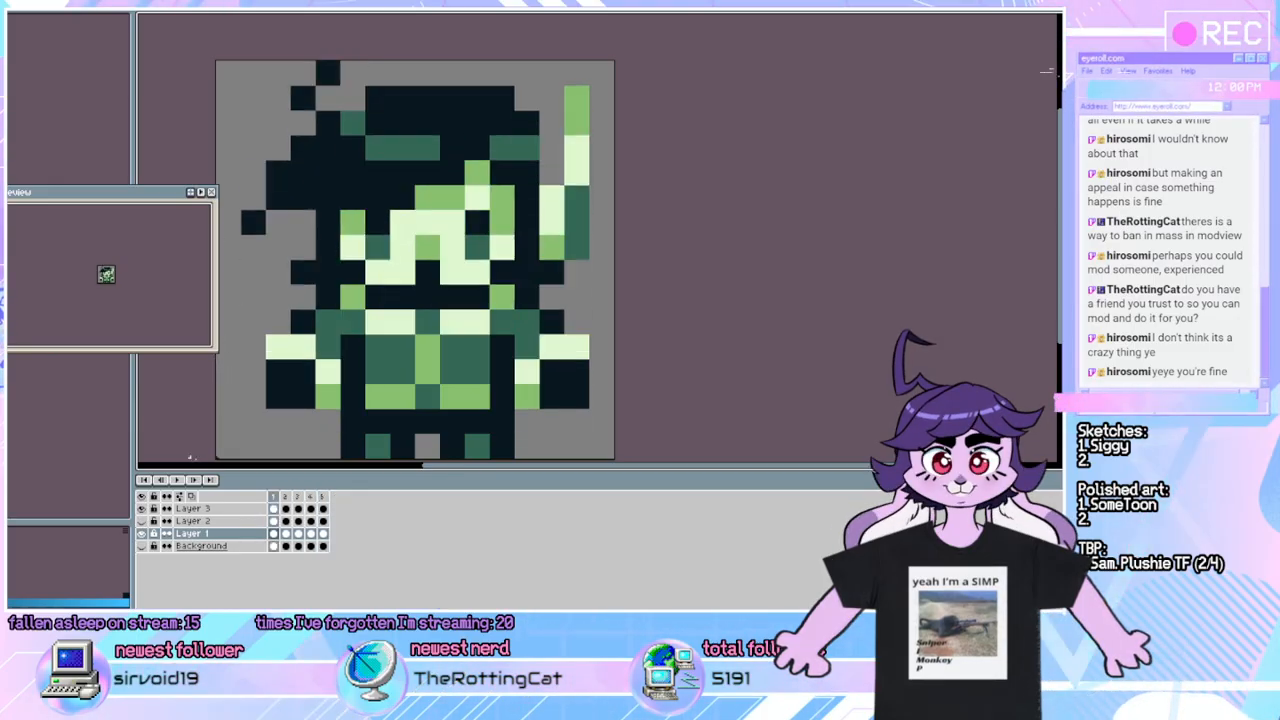
left_click(178, 480)
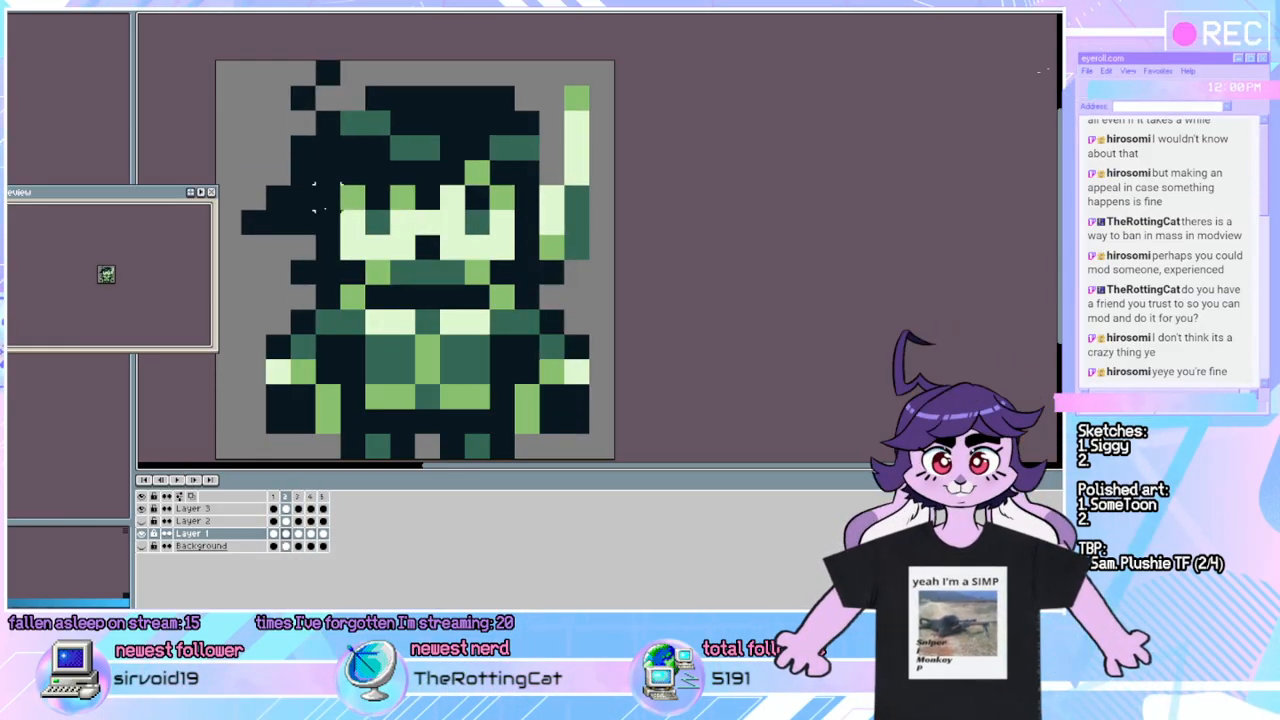
Reshape the side hair tuft in the opening frames so that its detached tip joins the rest of the hair.
mouse_move(303, 221)
left_mouse_down()
mouse_move(278, 198)
mouse_move(253, 198)
mouse_move(277, 179)
left_mouse_up()
left_click(258, 263)
key("Right")
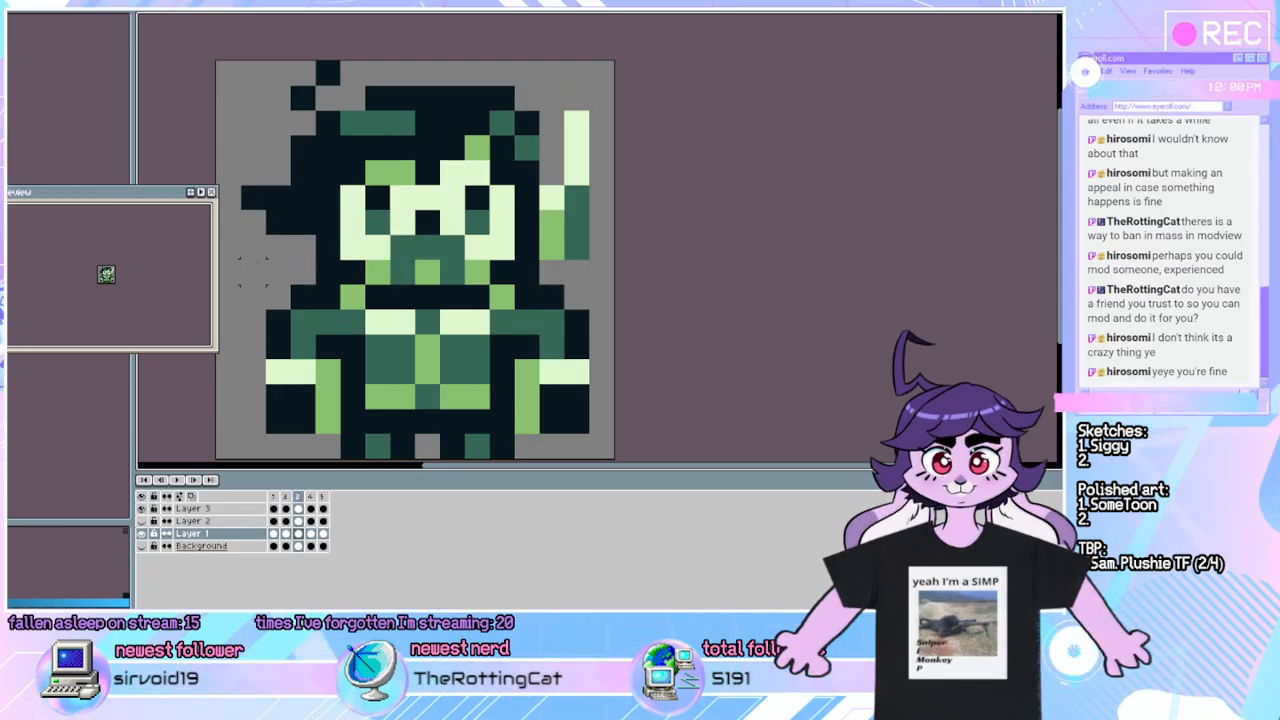
Cycle repeatedly through the five frames to examine how the side hair tuft moves.
key("Left")
key("Right")
key("Right")
key("Right")
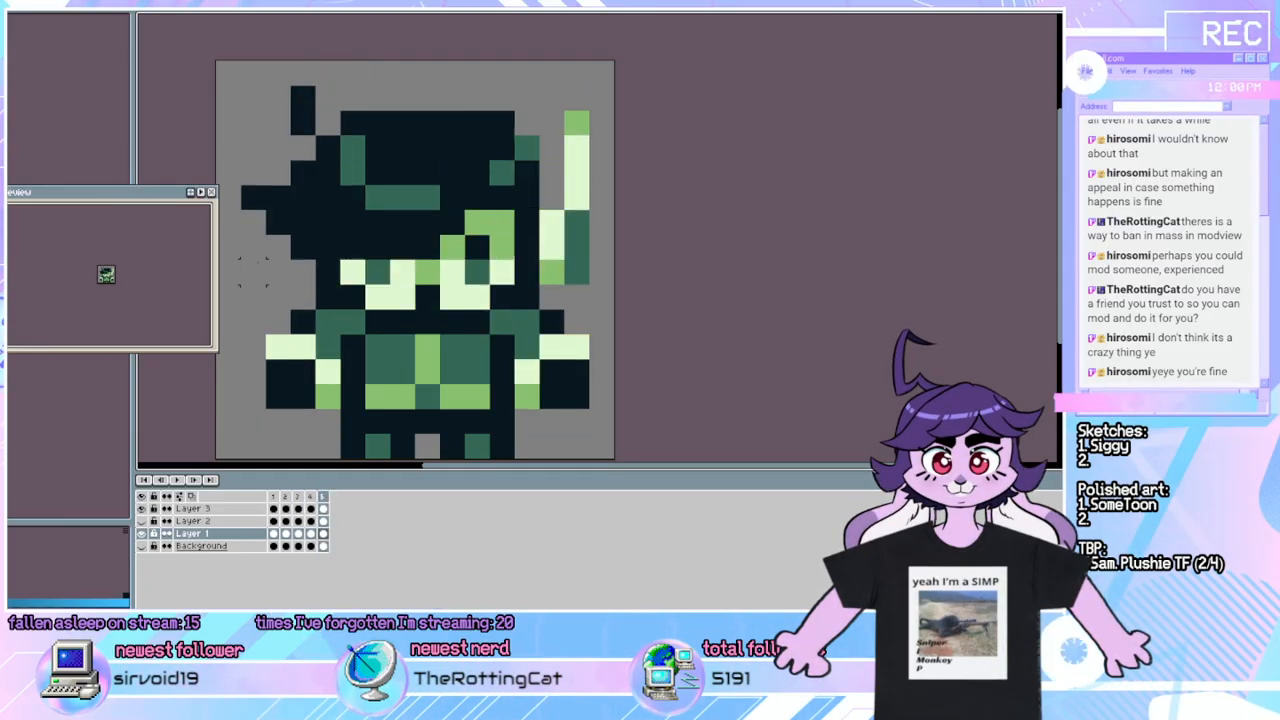
key("Right")
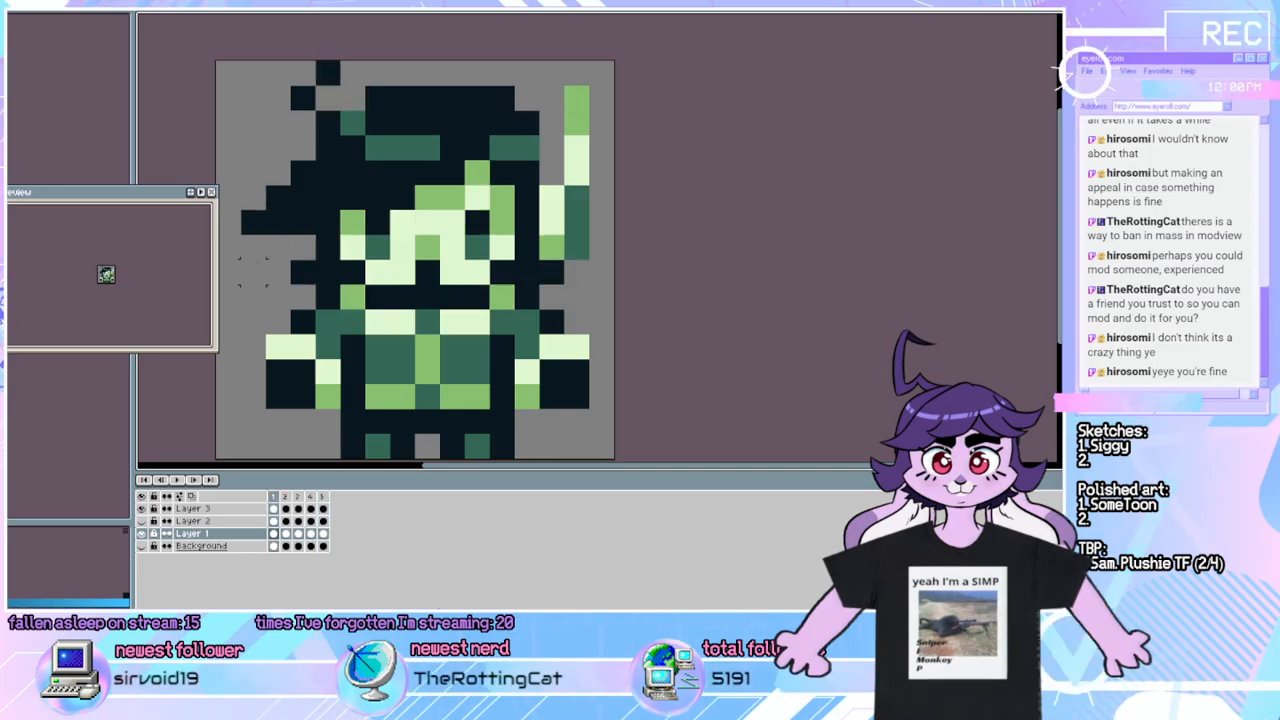
key("Right")
key("Right")
key("Right")
key("Right")
key("Right")
key("Right")
key("Right")
key("Right")
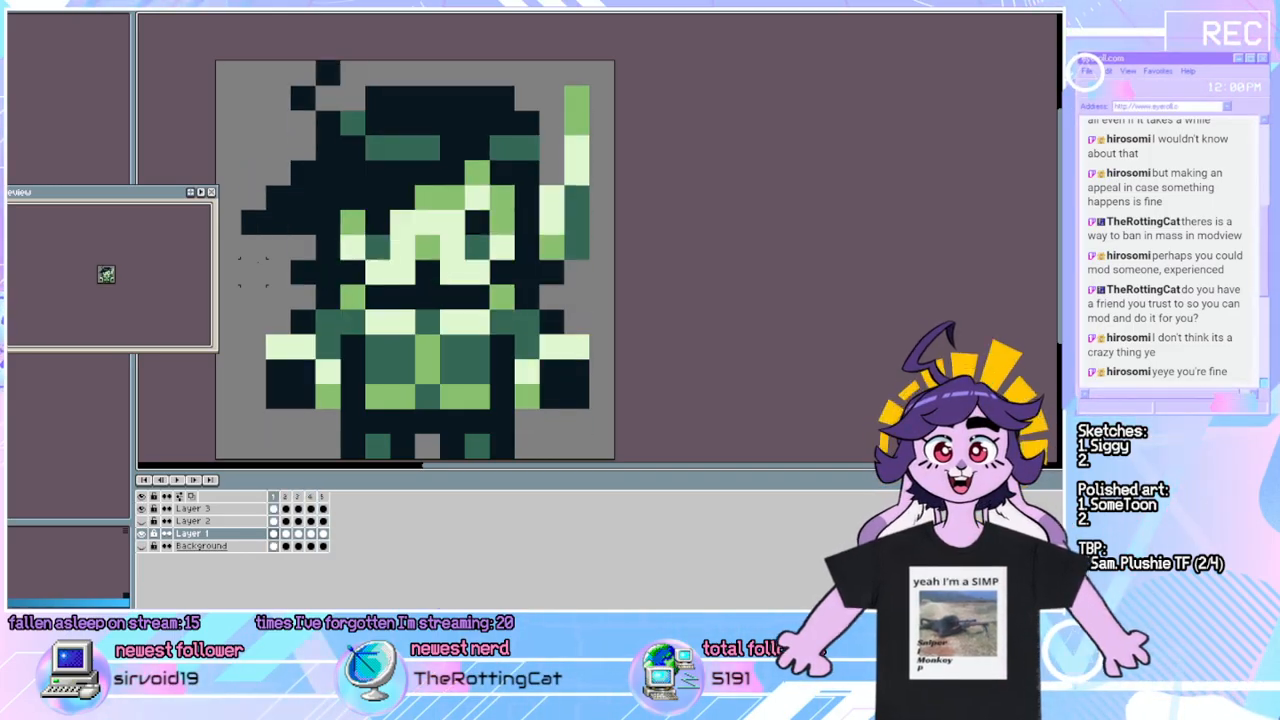
Undo the latest changes and play the animation to check the tuft's motion.
key("ctrl+z")
key("ctrl+z")
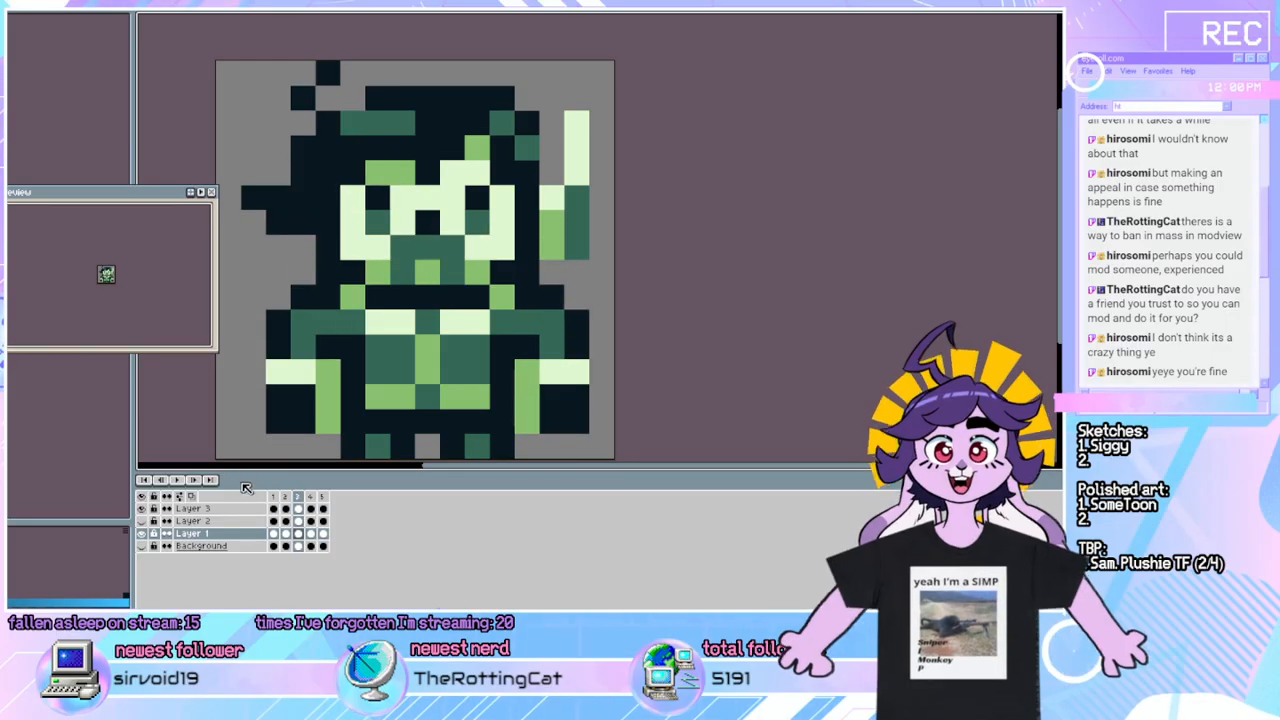
left_click(177, 480)
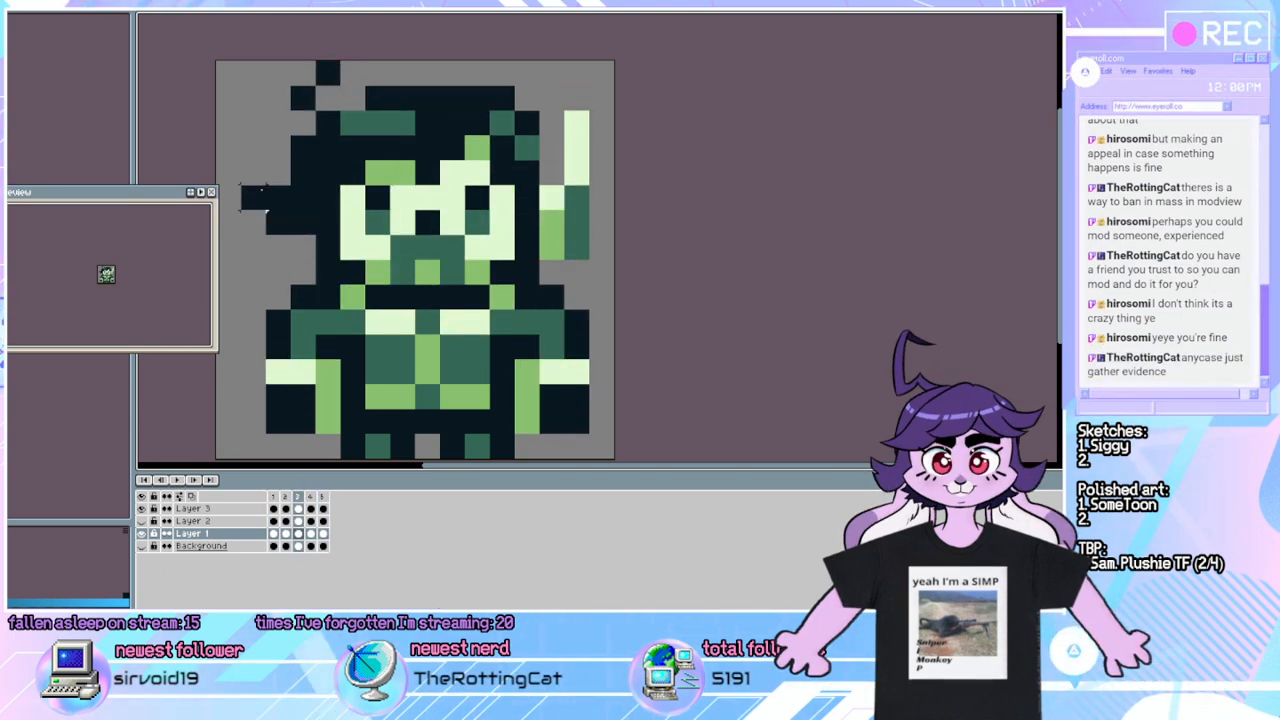
Select the area around the side hair tuft and shift the tuft up one pixel on frame 2.
left_click_drag(291, 208, 288, 242)
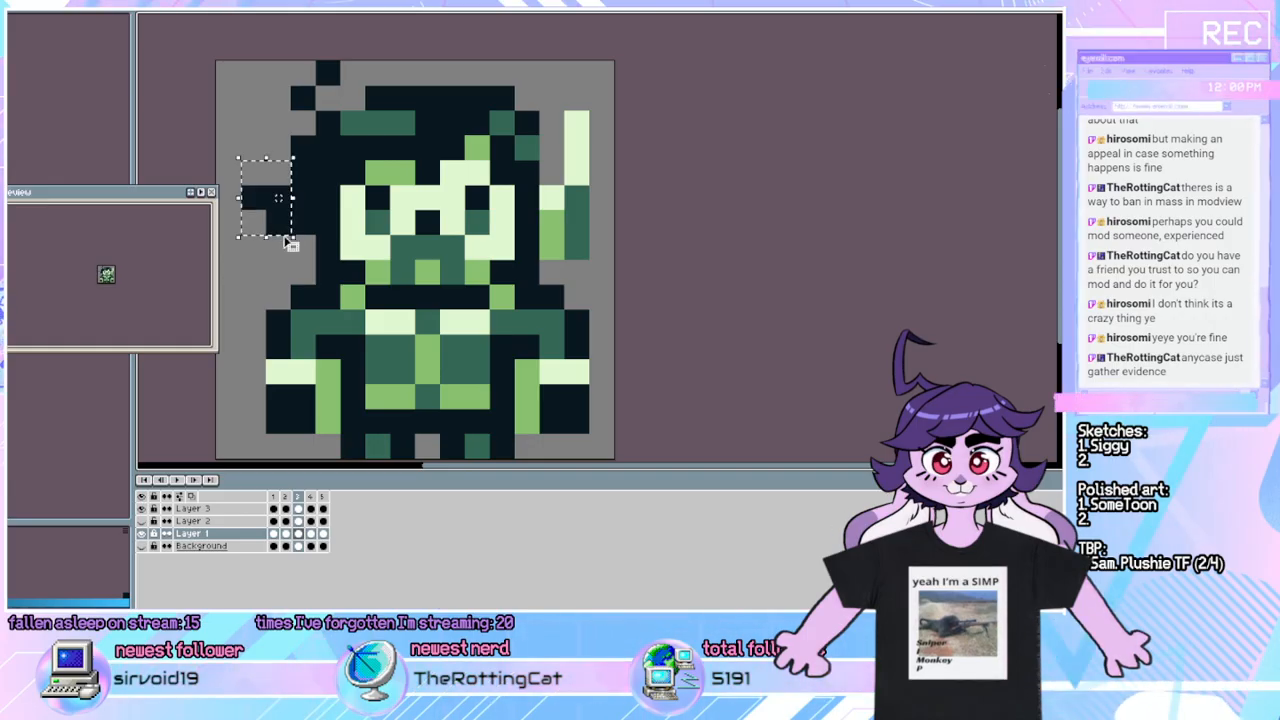
key("Left")
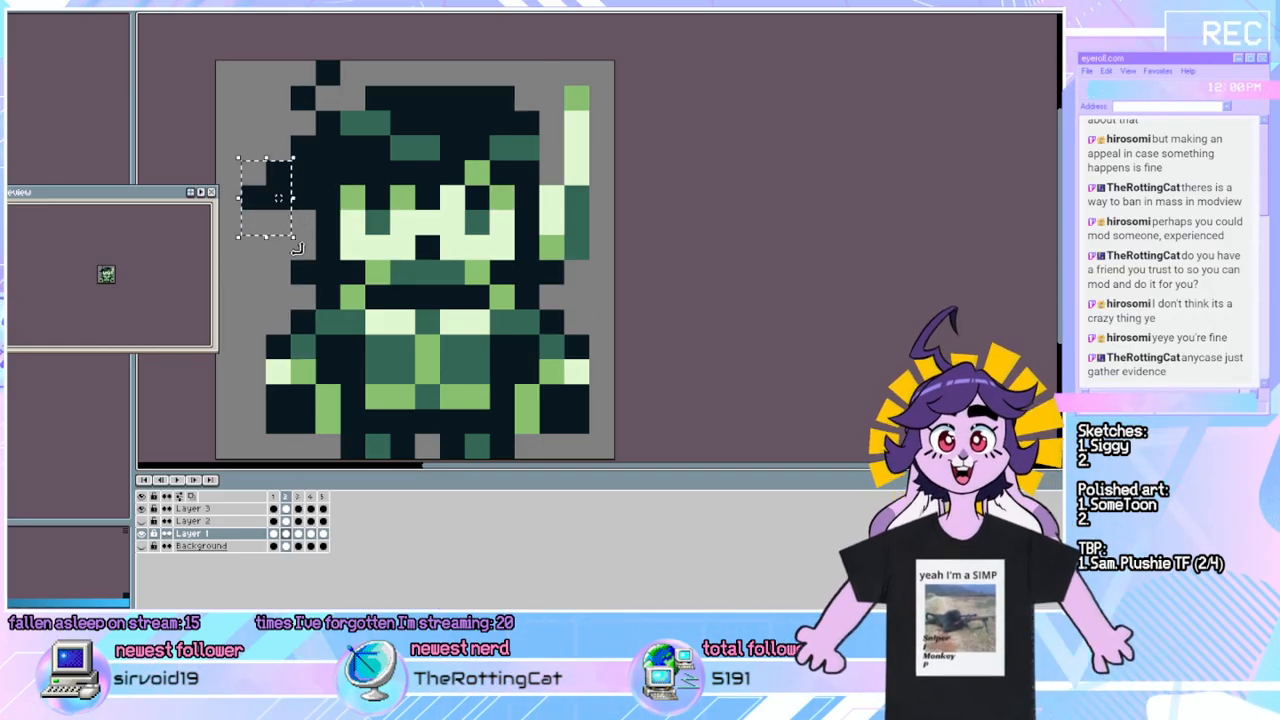
left_click_drag(279, 198, 290, 210)
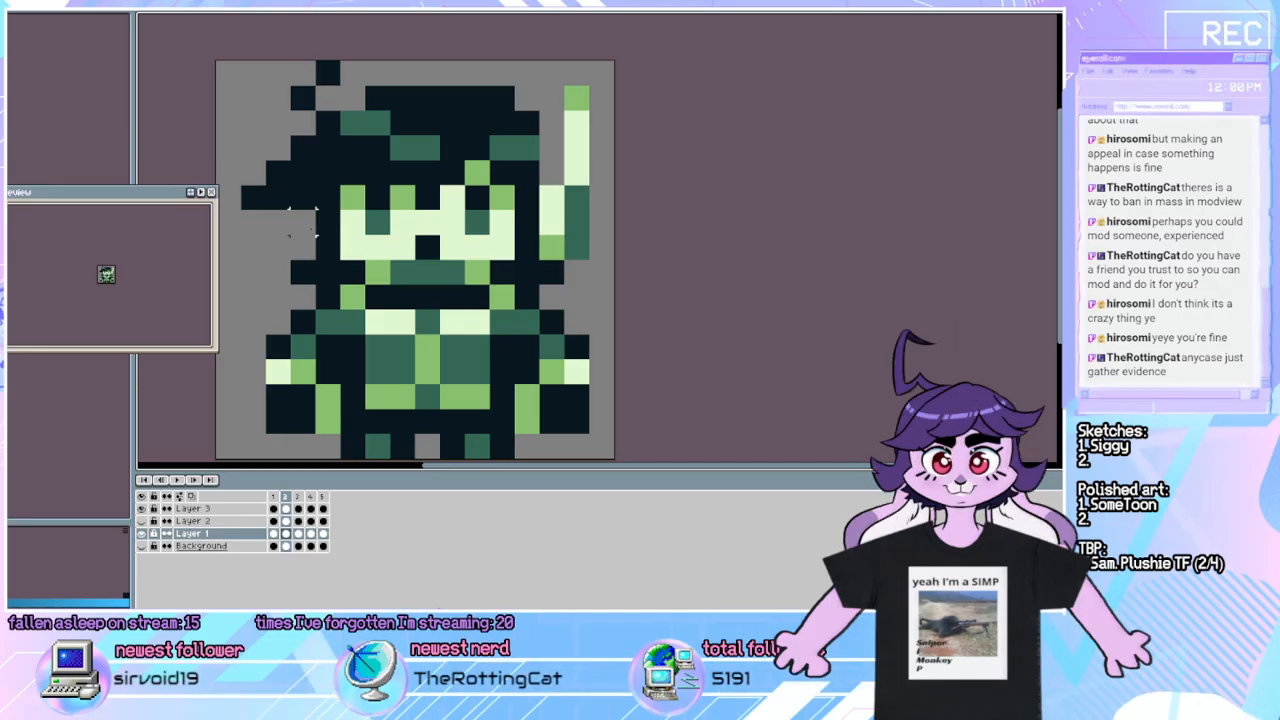
On frame 1, redraw the side hair tuft's tip pixel one row higher, switching to Layer 3.
key("Left")
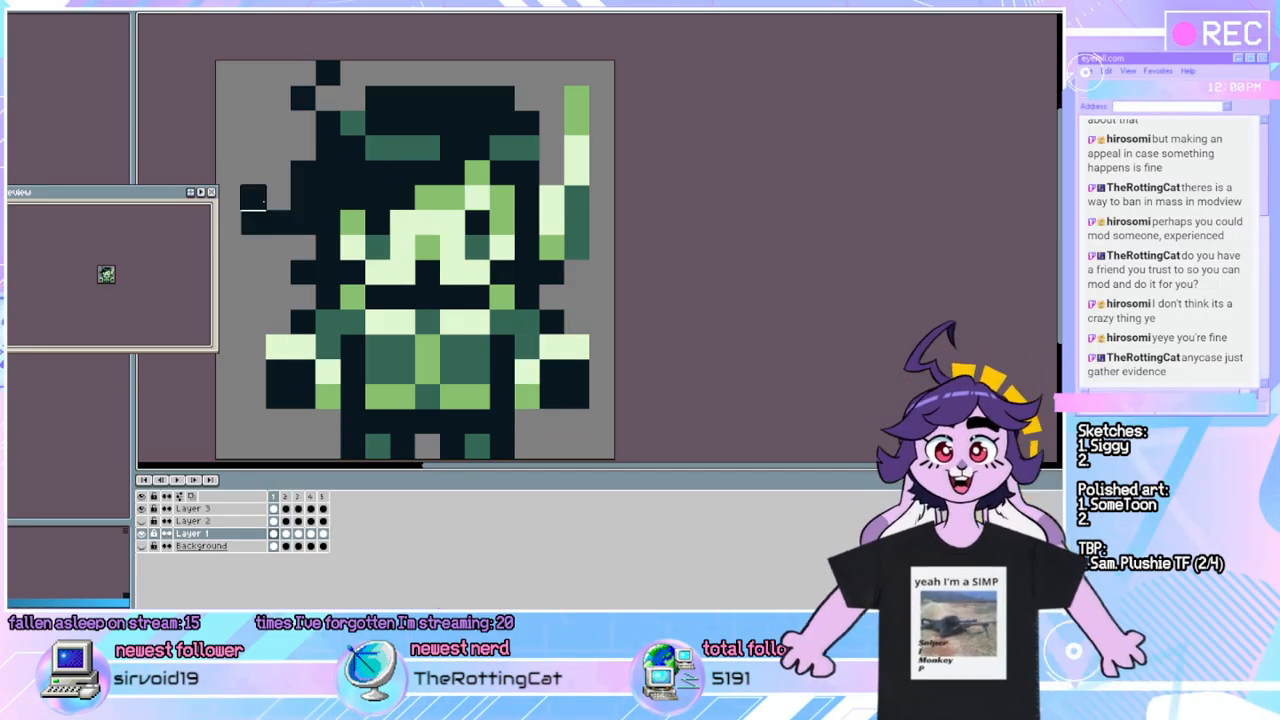
left_click(225, 508)
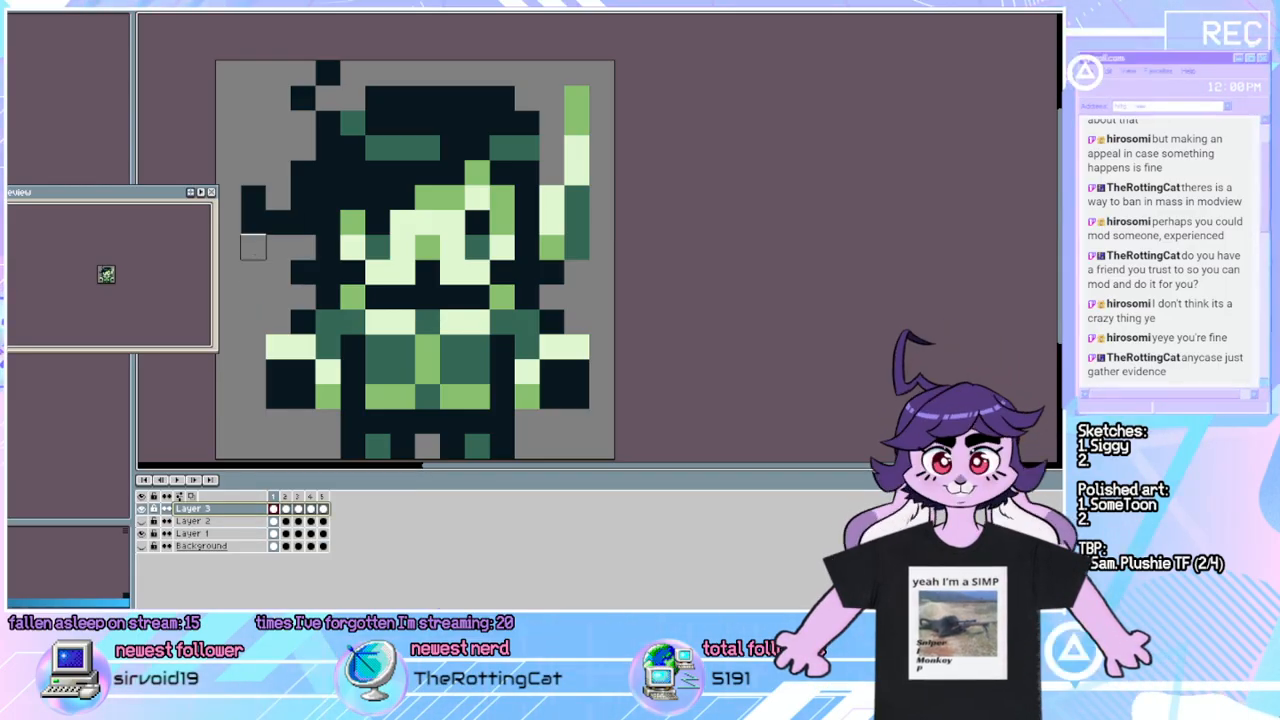
left_click(253, 222)
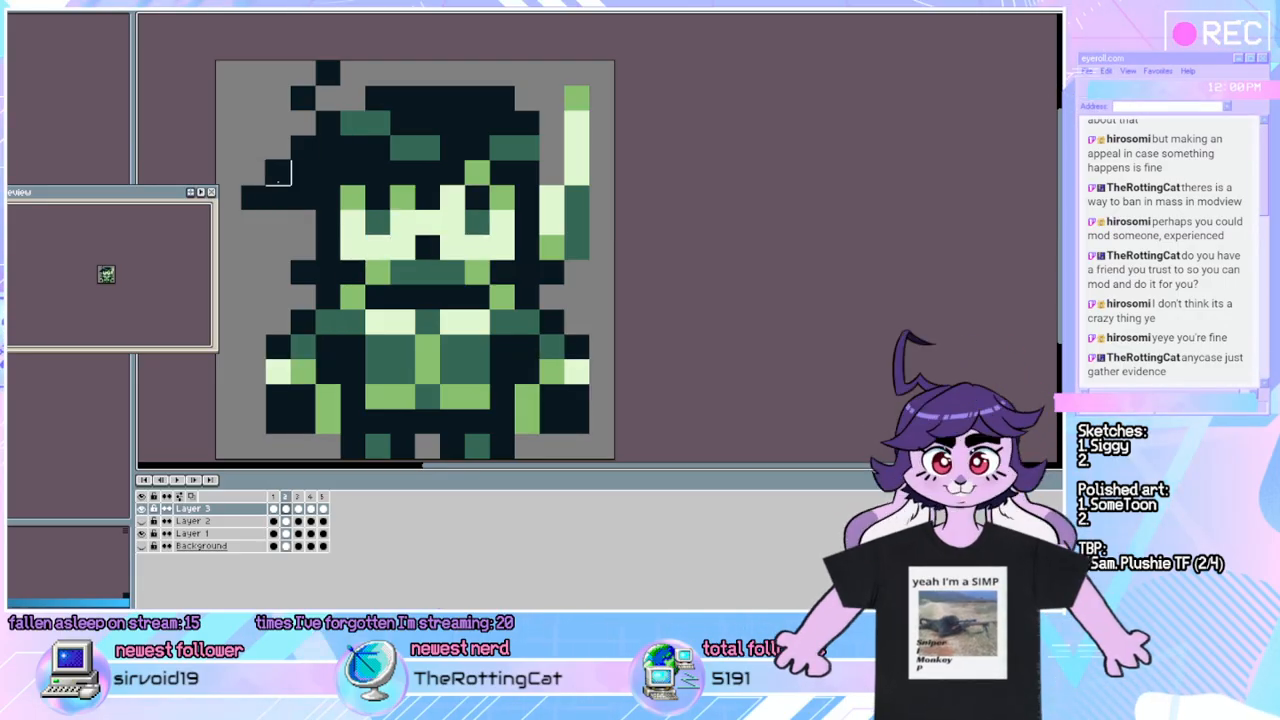
On frame 2 of Layer 1, repaint the inner part of the side hair tuft one pixel lower and check playback.
left_click(292, 533)
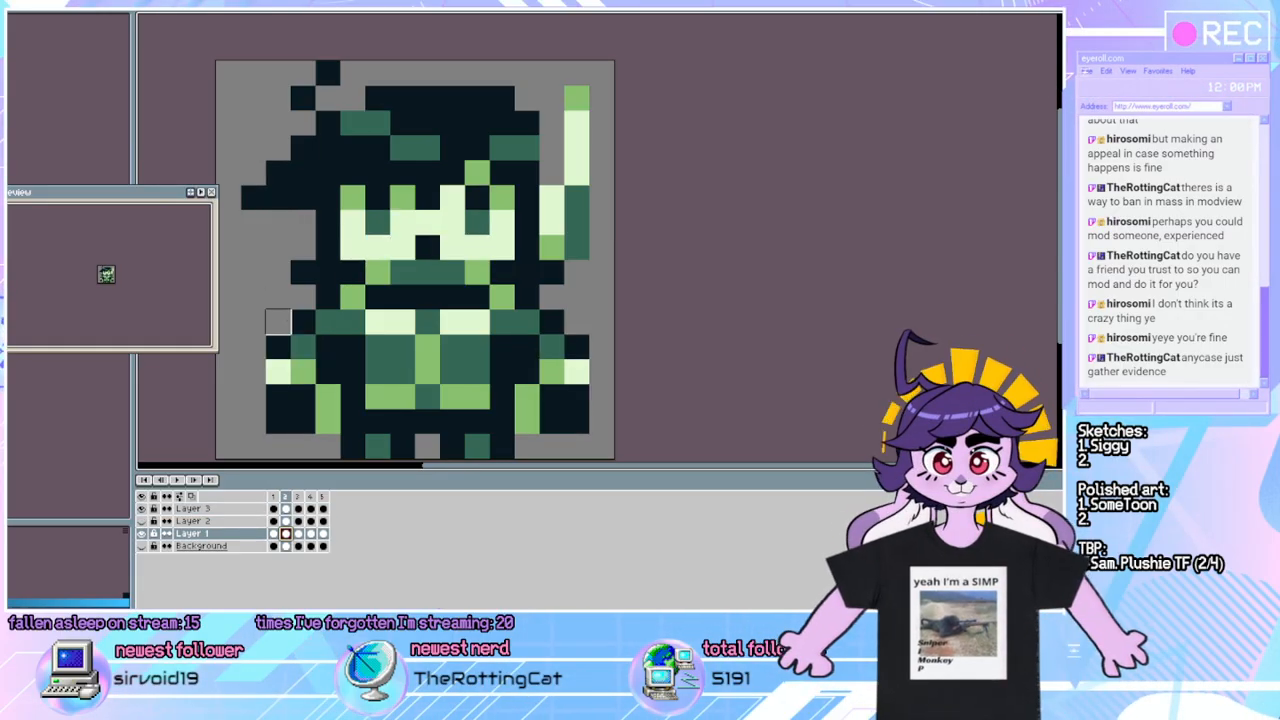
left_click(295, 214)
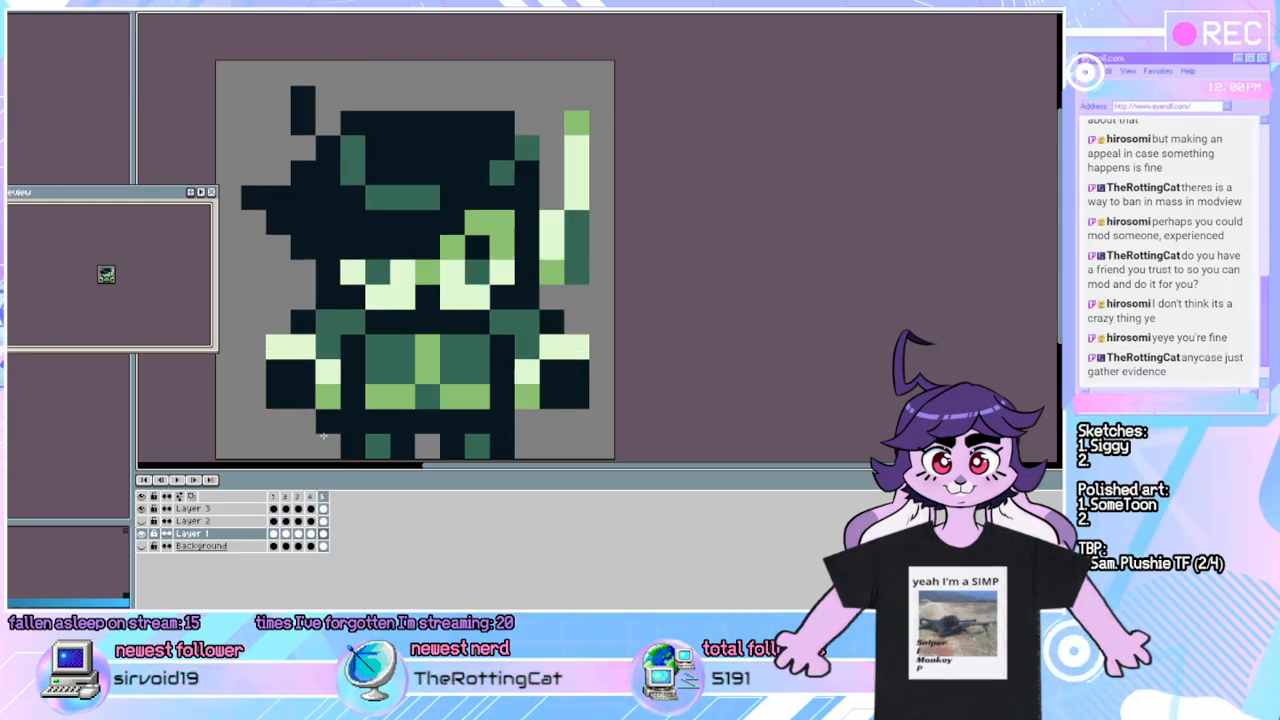
left_click(185, 484)
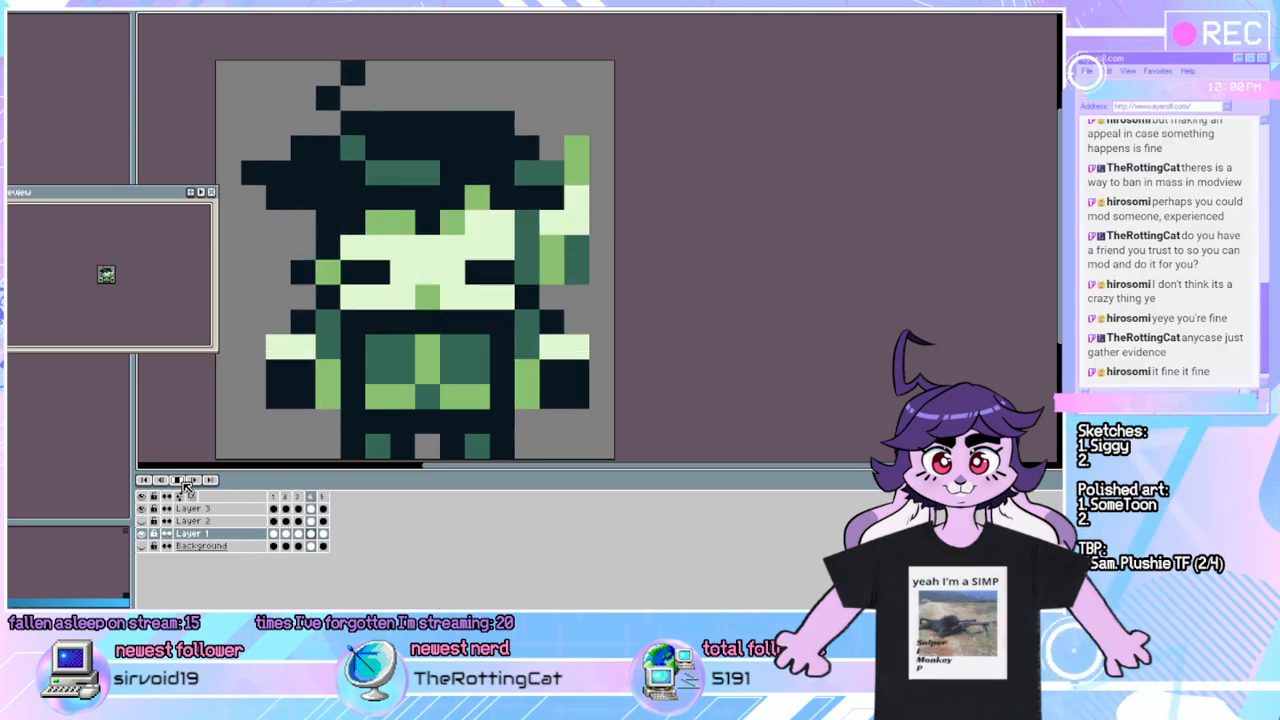
left_click(185, 484)
left_click(185, 484)
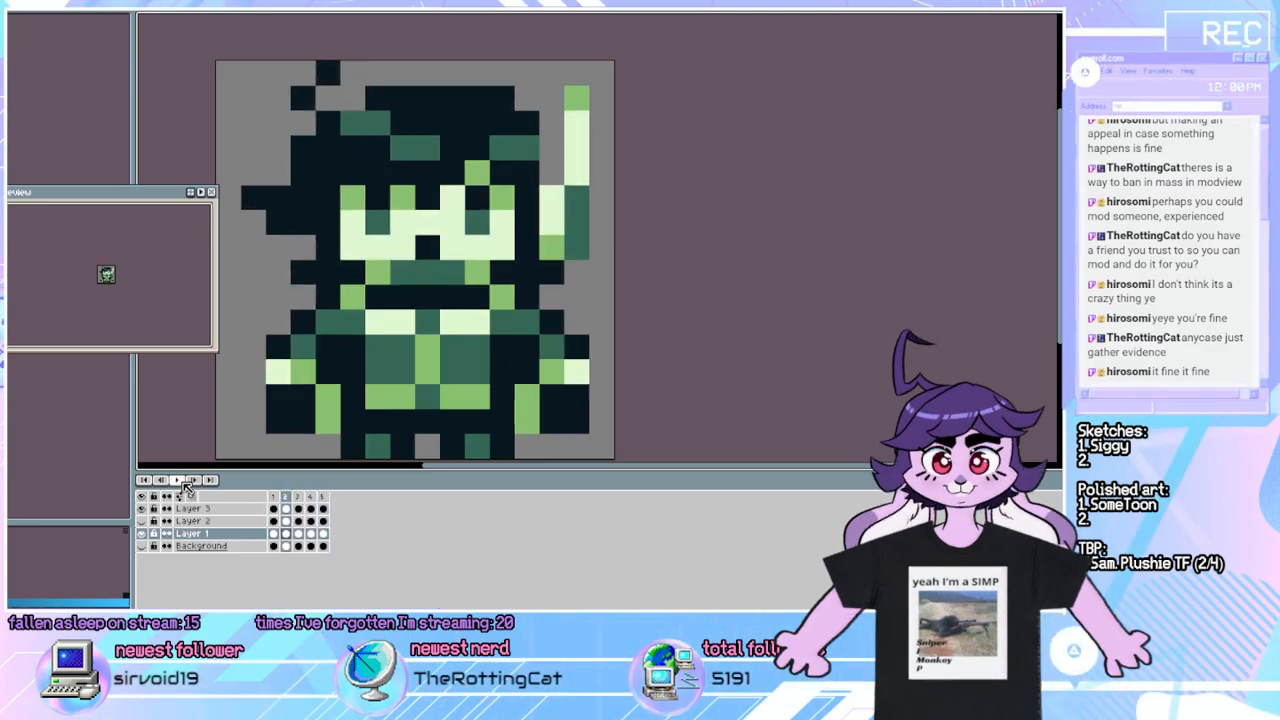
On frame 2, redraw the side hair tuft's protruding tip one pixel lower and play the animation.
left_click(253, 197)
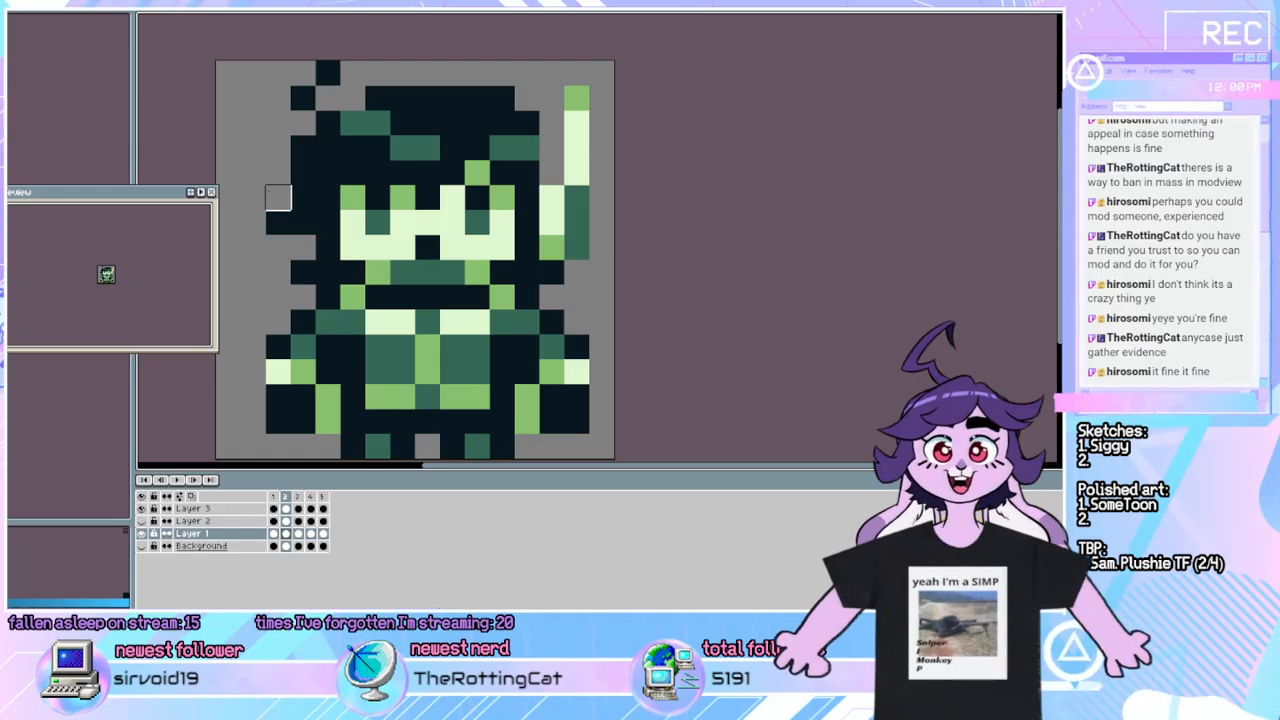
left_click(253, 200)
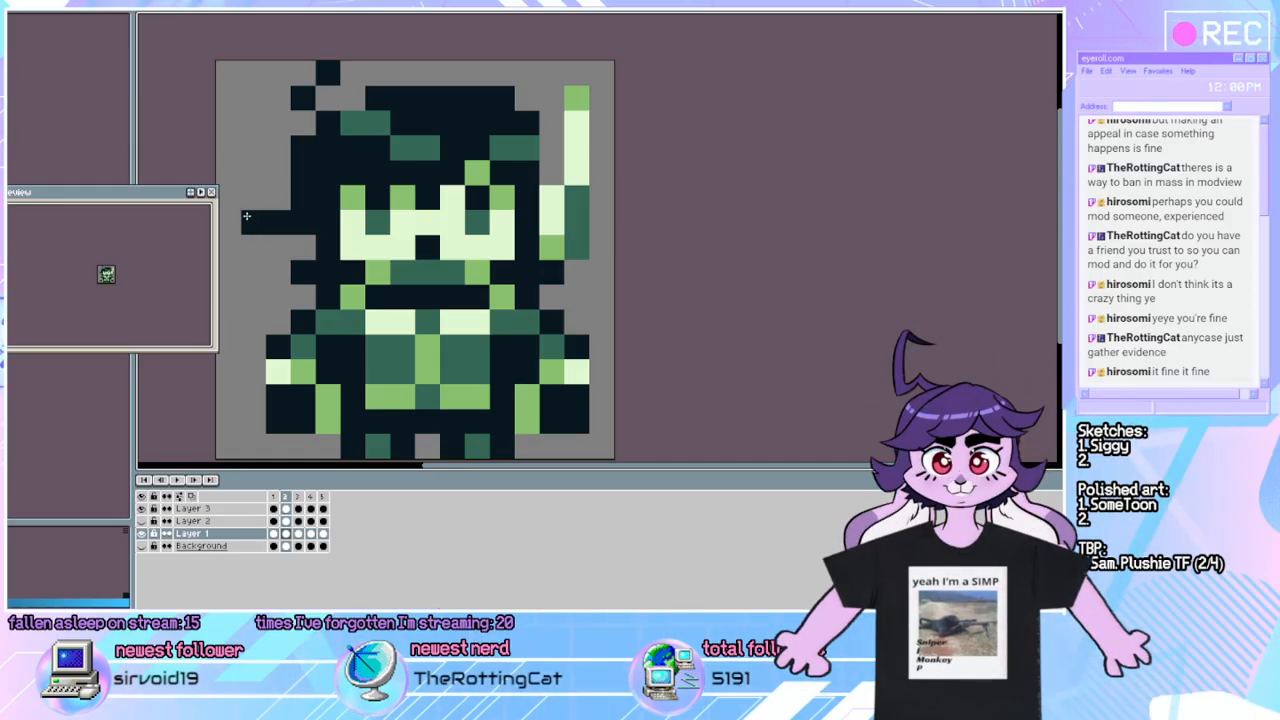
left_click(184, 482)
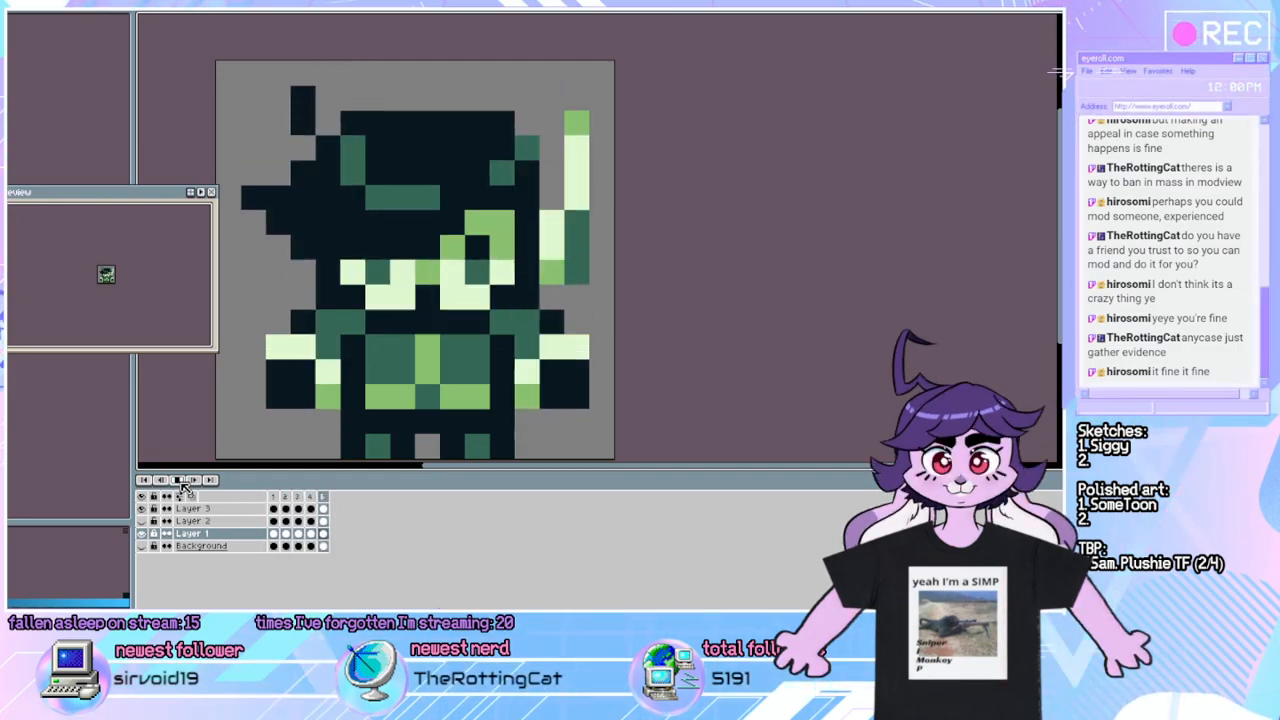
left_click(184, 483)
Compare frame 3 with its neighbours and redraw its side hair tuft so the tip pixel sits two rows lower.
key("Right")
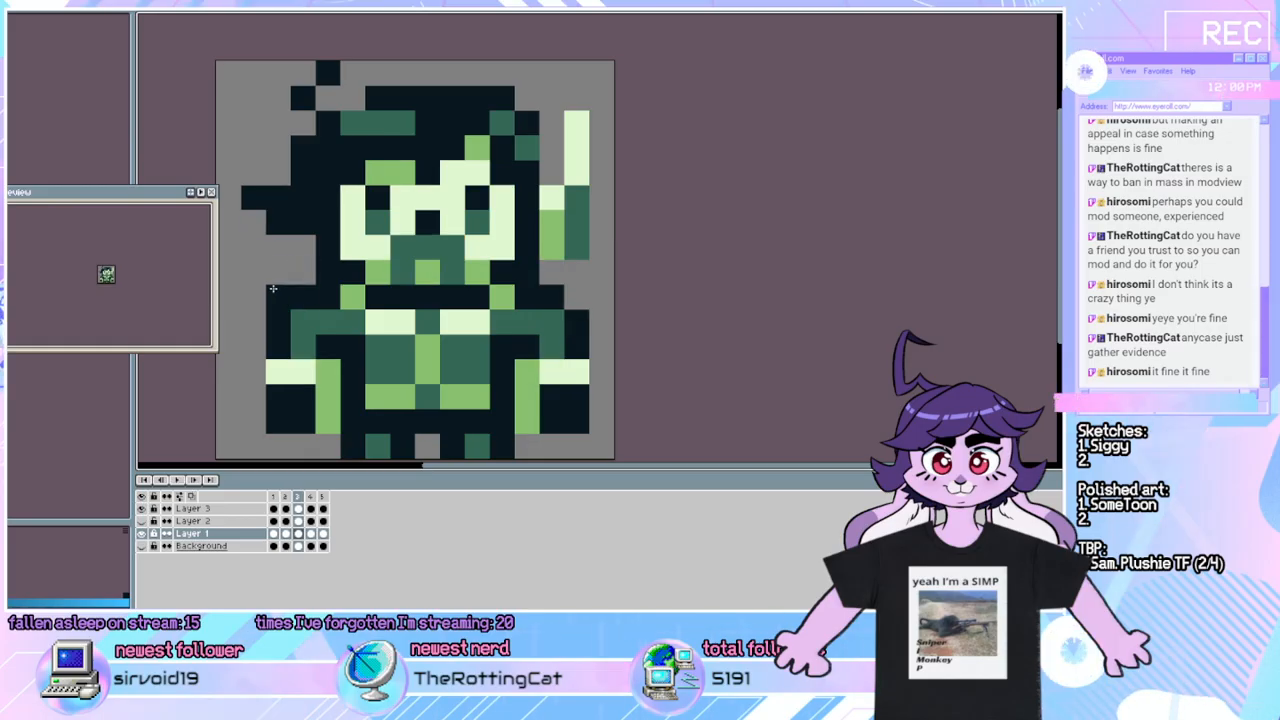
key("Left")
key("Left")
key("Right")
key("Right")
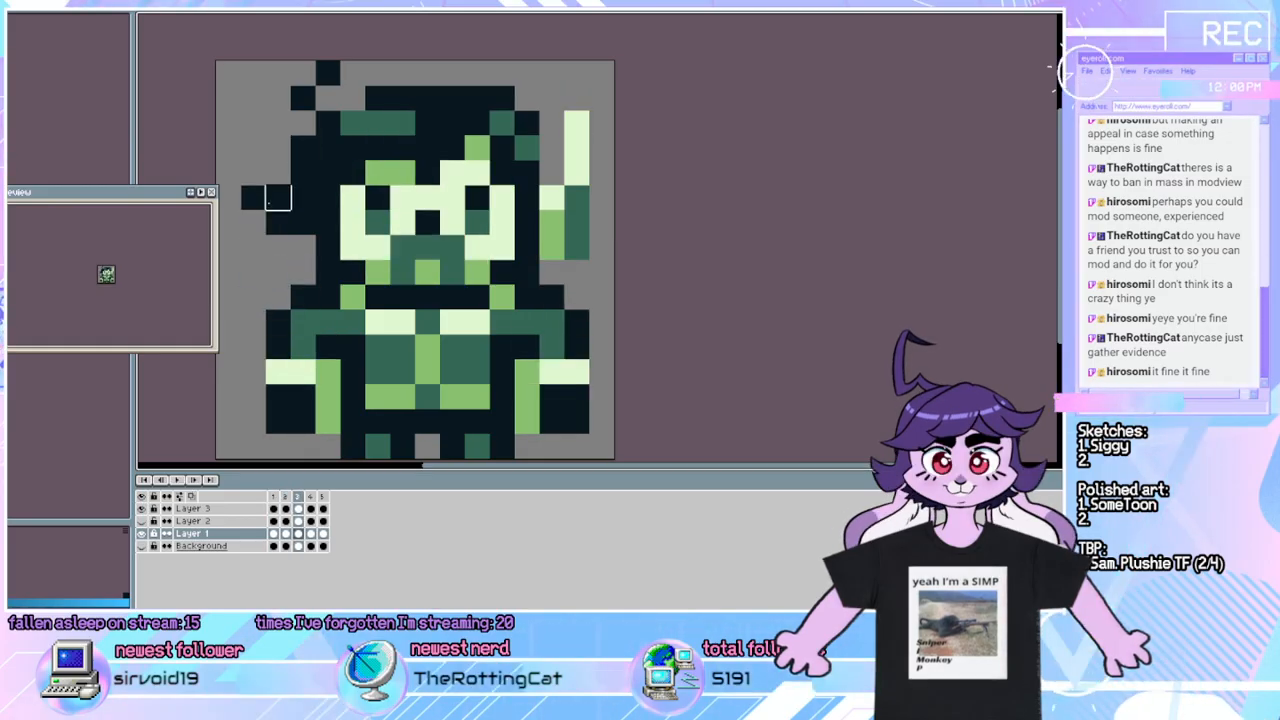
left_click(244, 246)
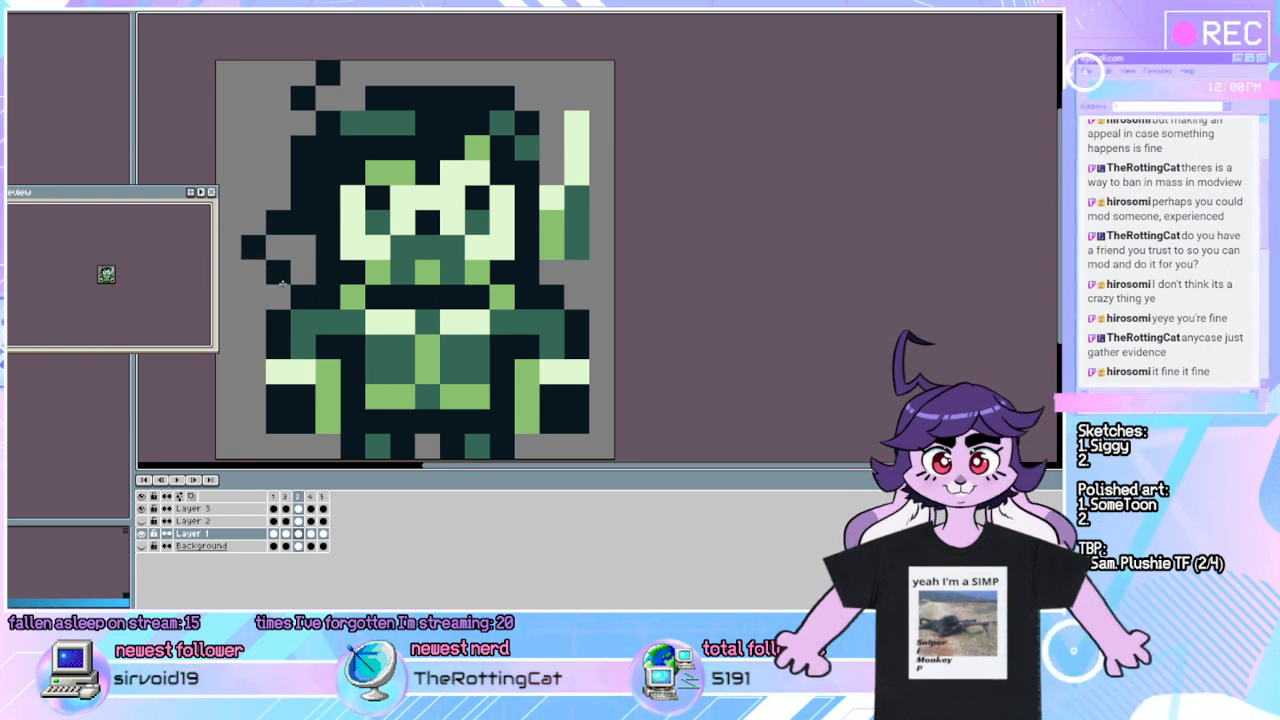
Try extending the lower side hair strands outward on frames 4 and 5, comparing them with the other frames.
key("Right")
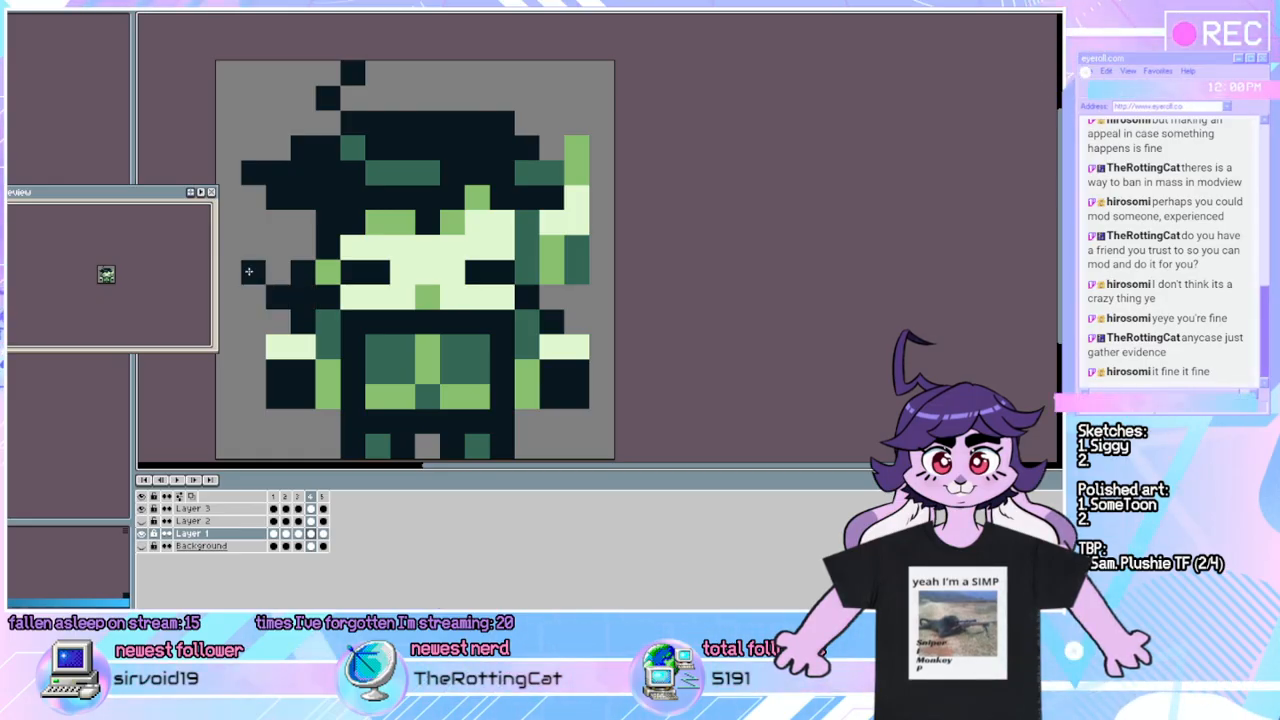
left_click(249, 271)
key("period")
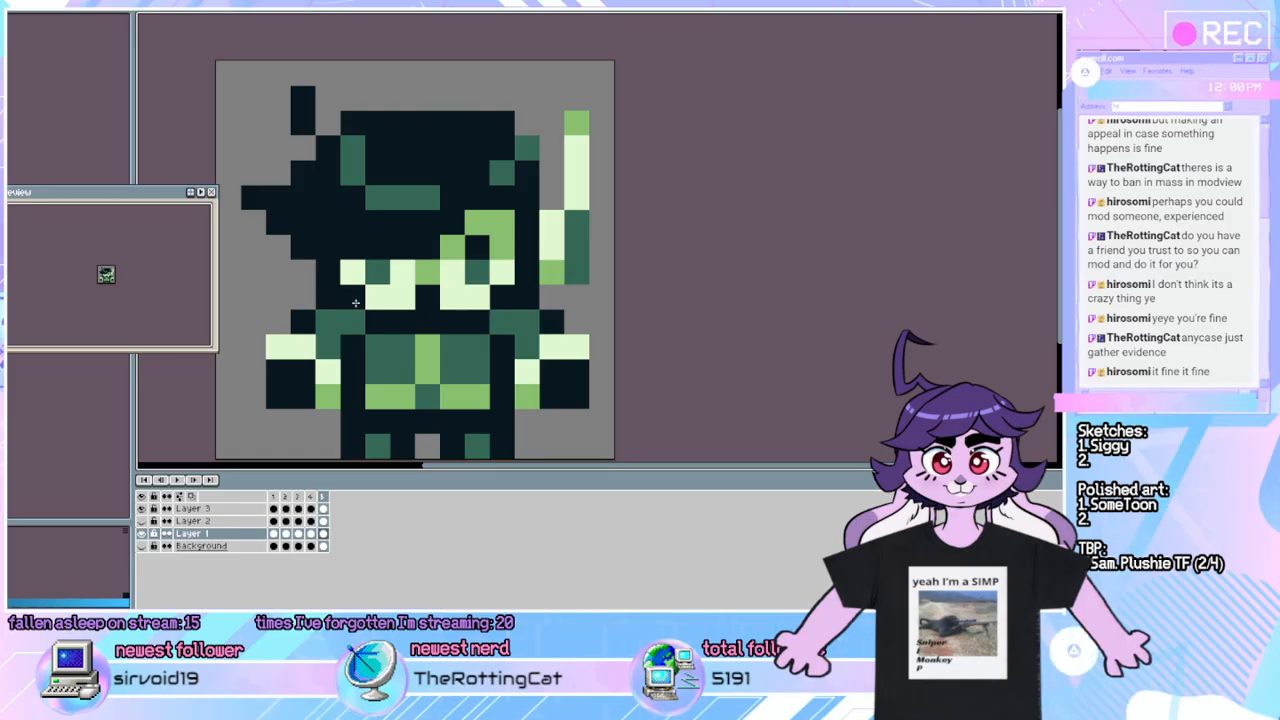
left_click(303, 297)
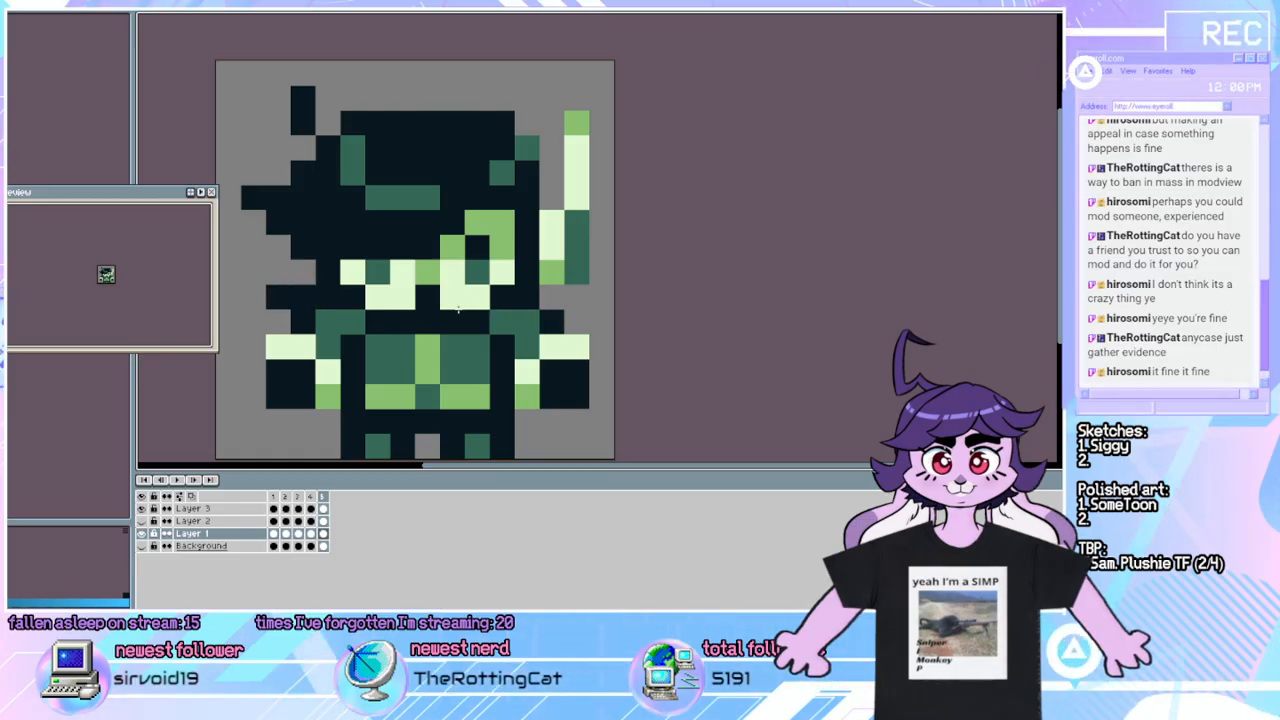
left_click(576, 322)
key("period")
key("period")
key("period")
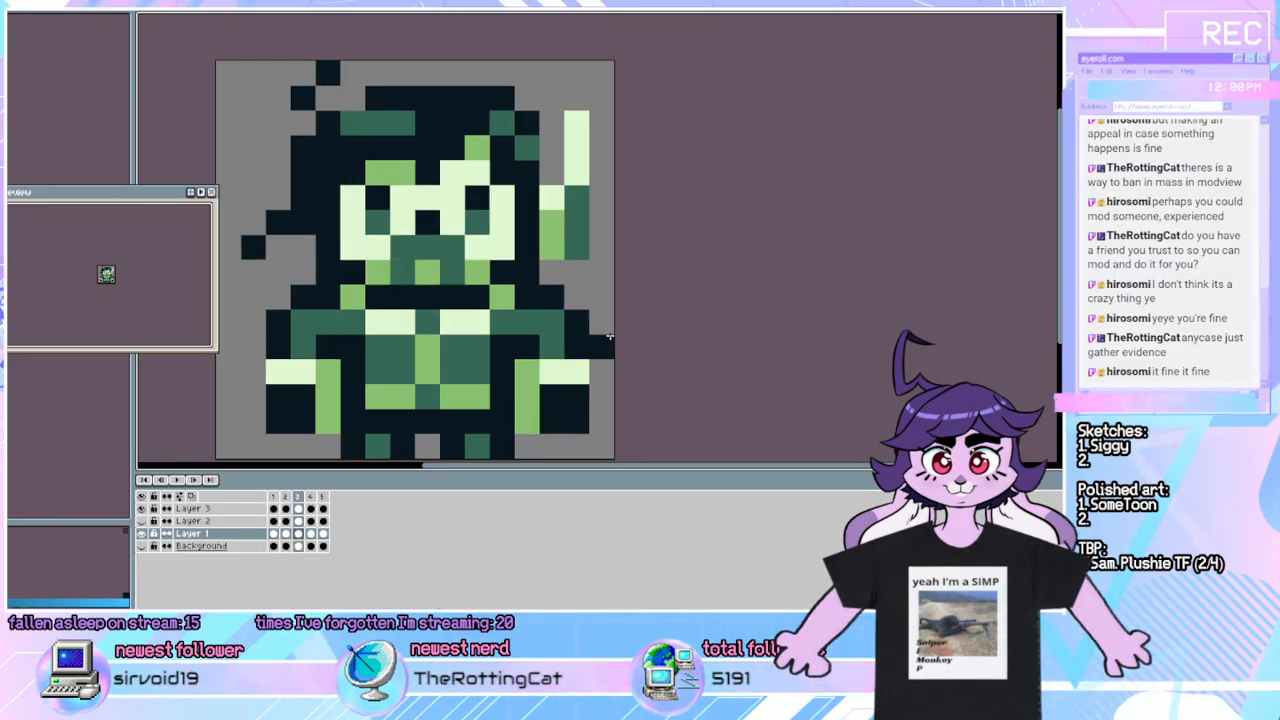
key("period")
key("comma")
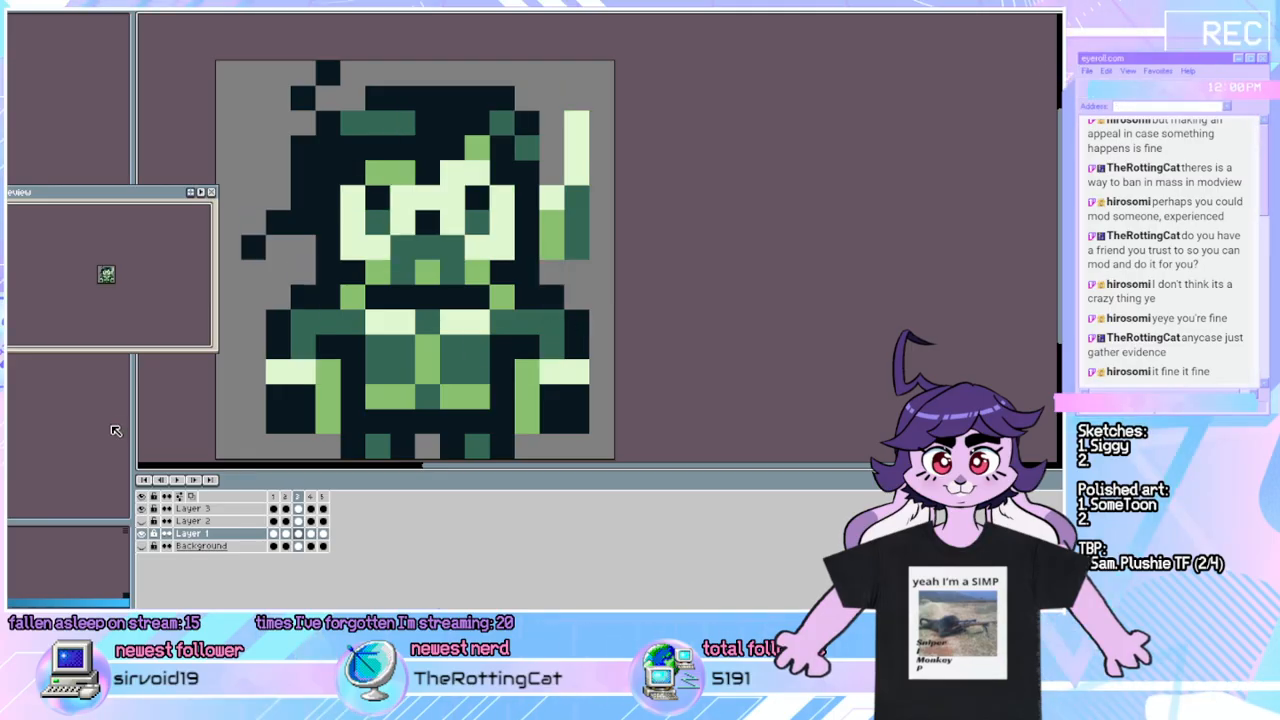
Redraw the side hair tuft's tip as a diagonally attached pixel on frames 4 and 1, checking playback between edits.
left_click(177, 480)
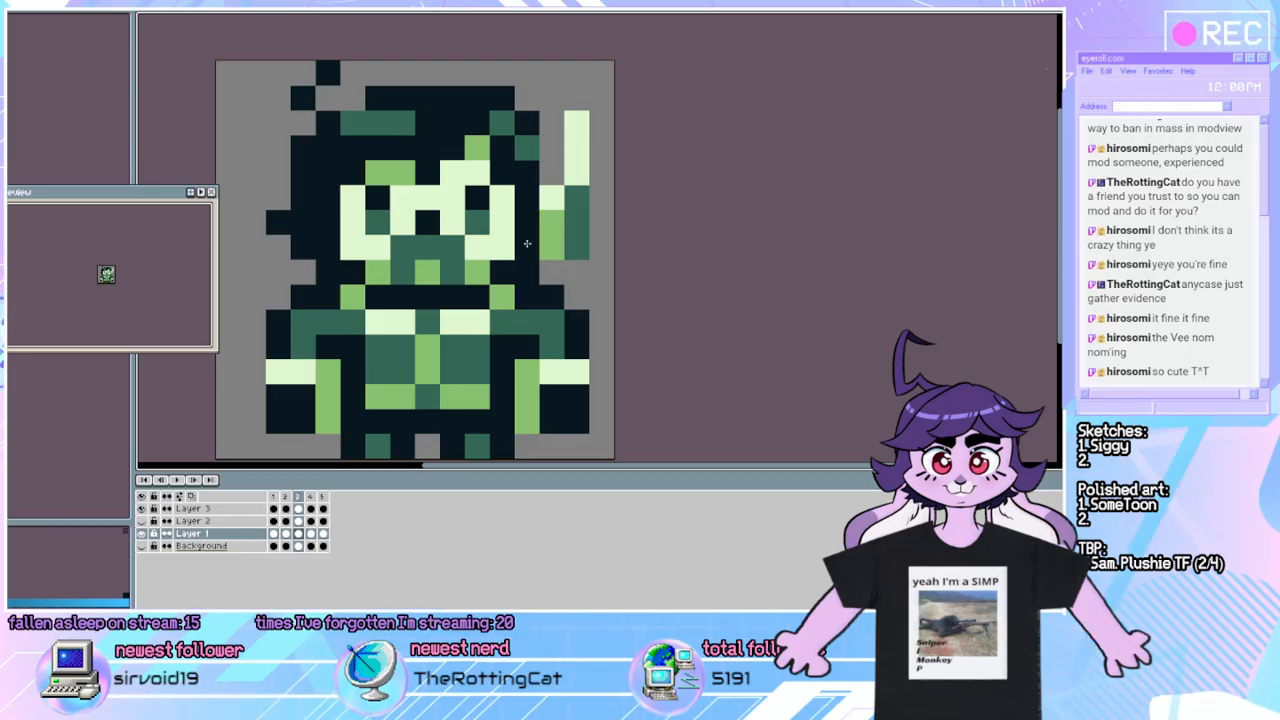
left_click(264, 210)
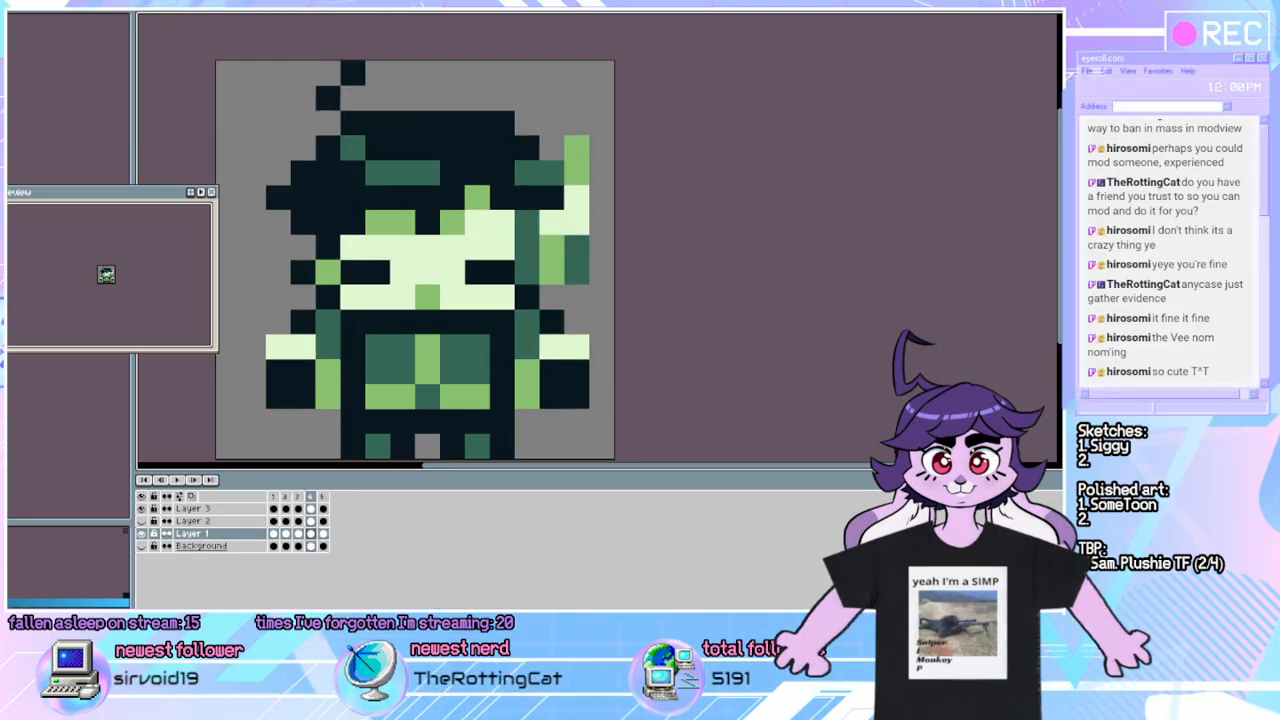
left_click(178, 481)
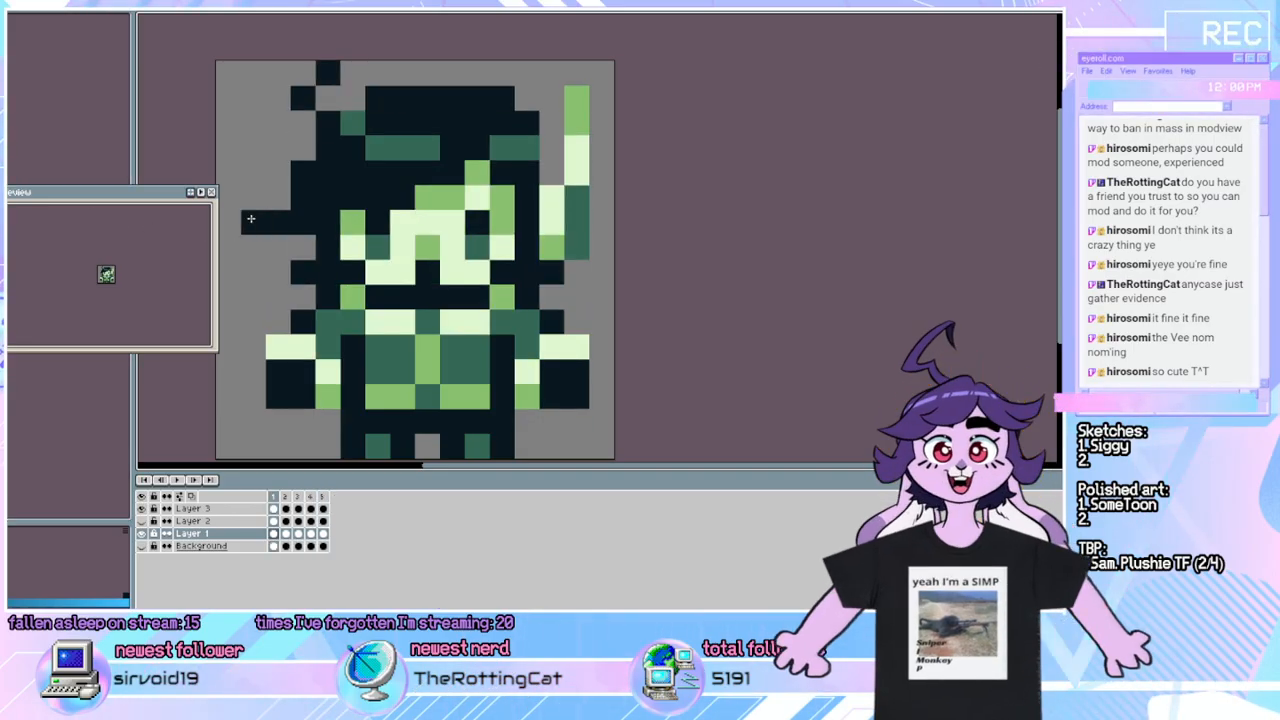
left_click(252, 204)
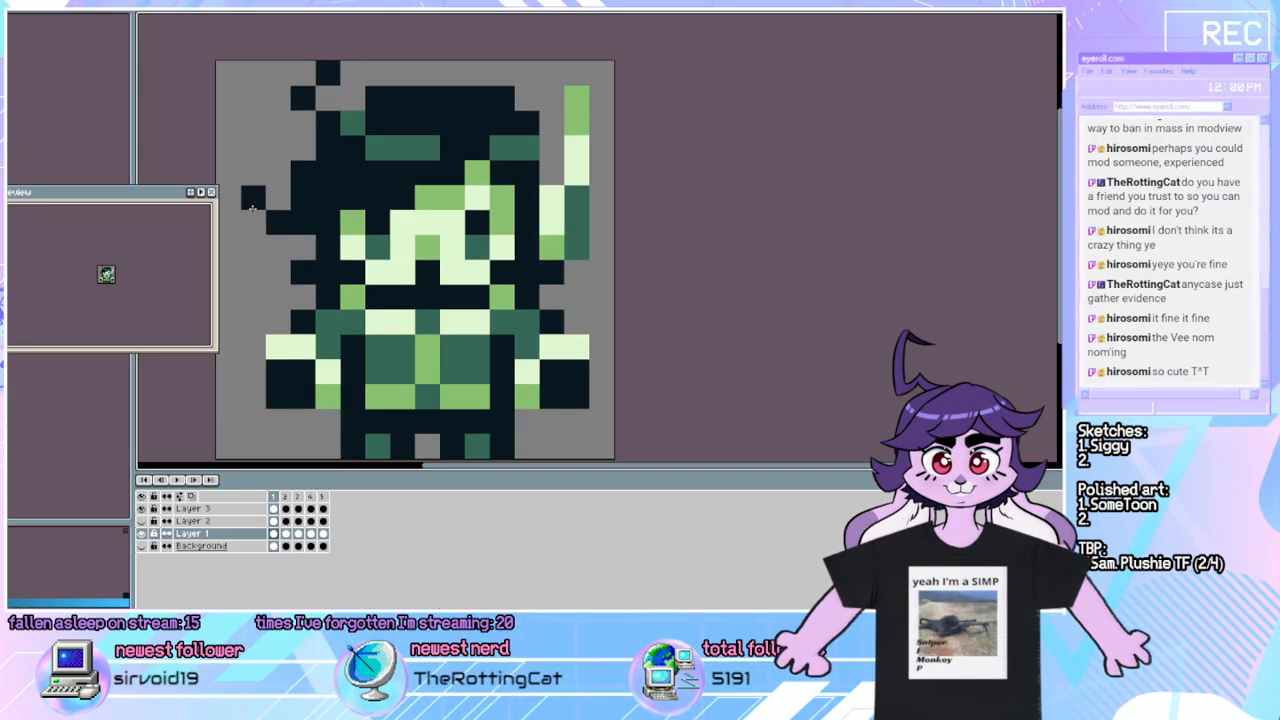
left_click(183, 481)
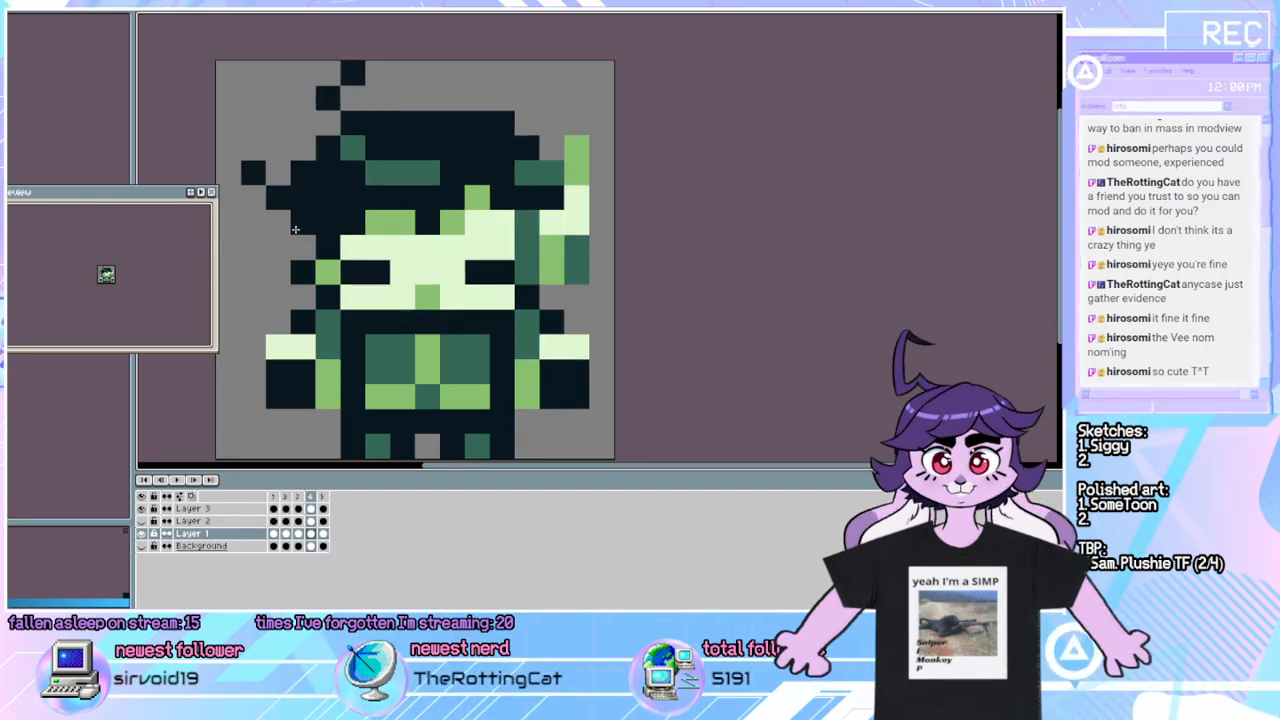
left_click(177, 482)
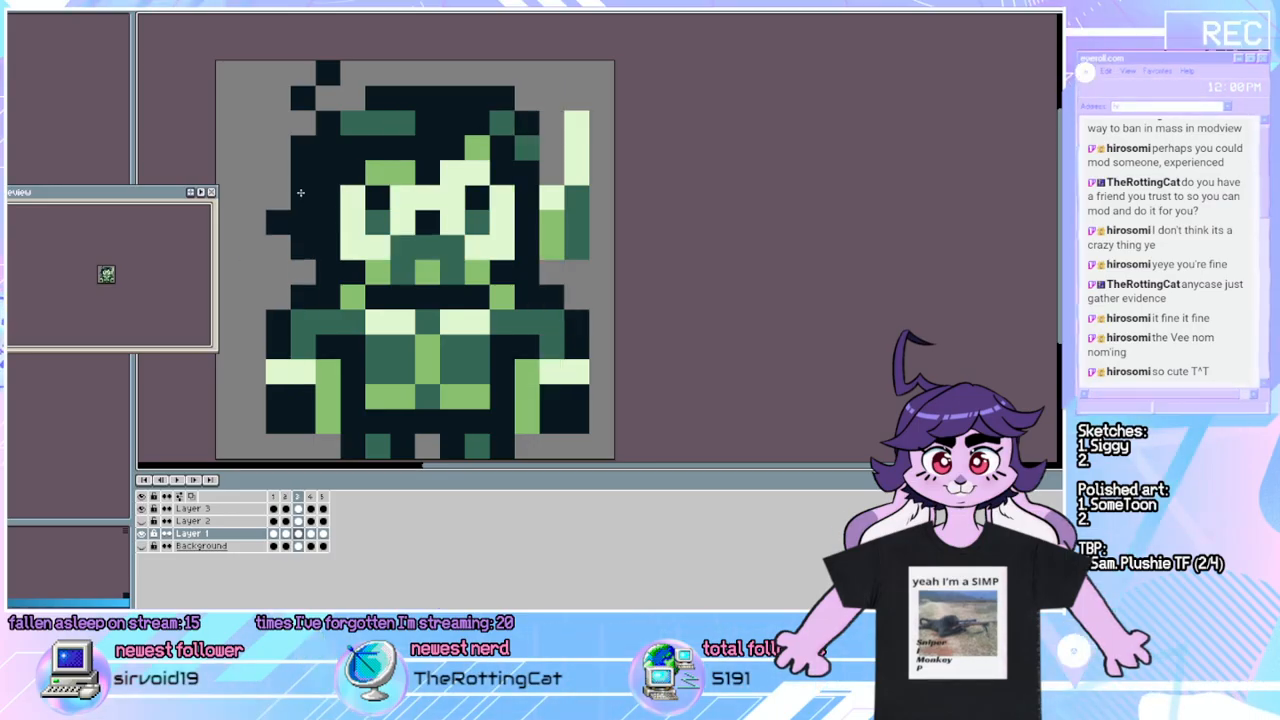
On frame 1, square off the side hair tuft's end, darken the green pixel above the hair-side eye, and check playback.
left_click(258, 200)
key("Right")
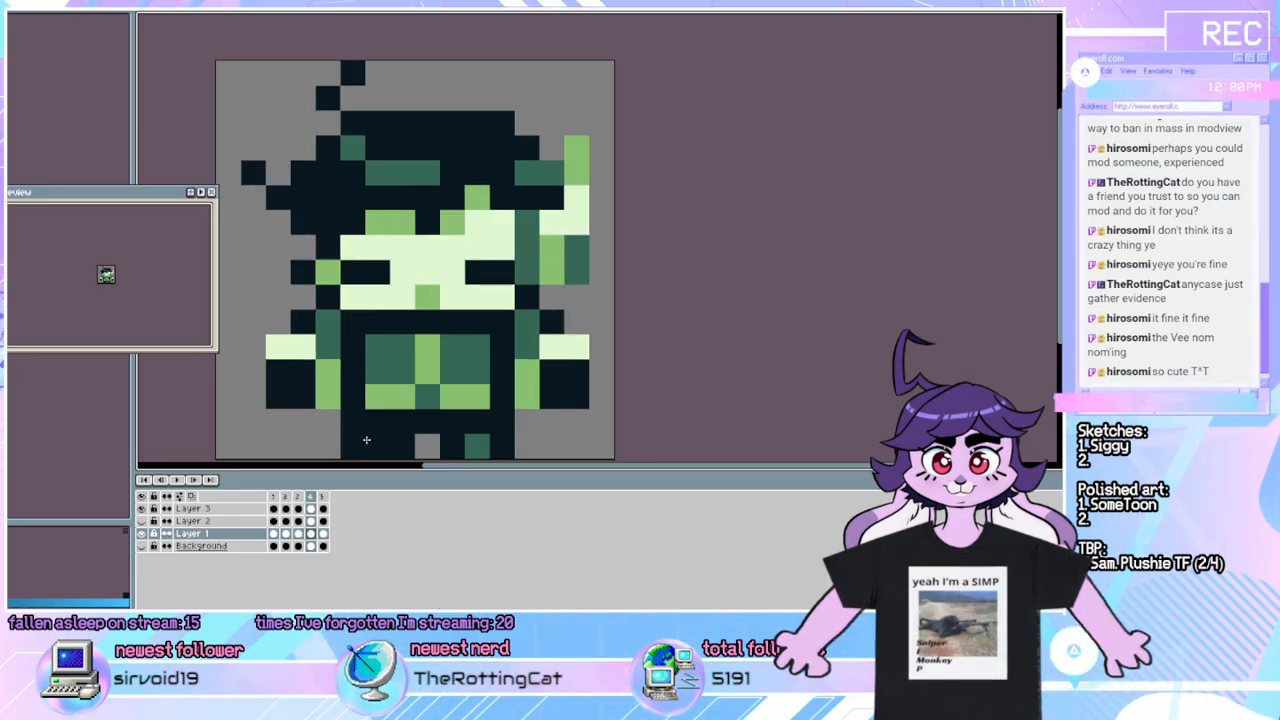
key("Right")
key("Right")
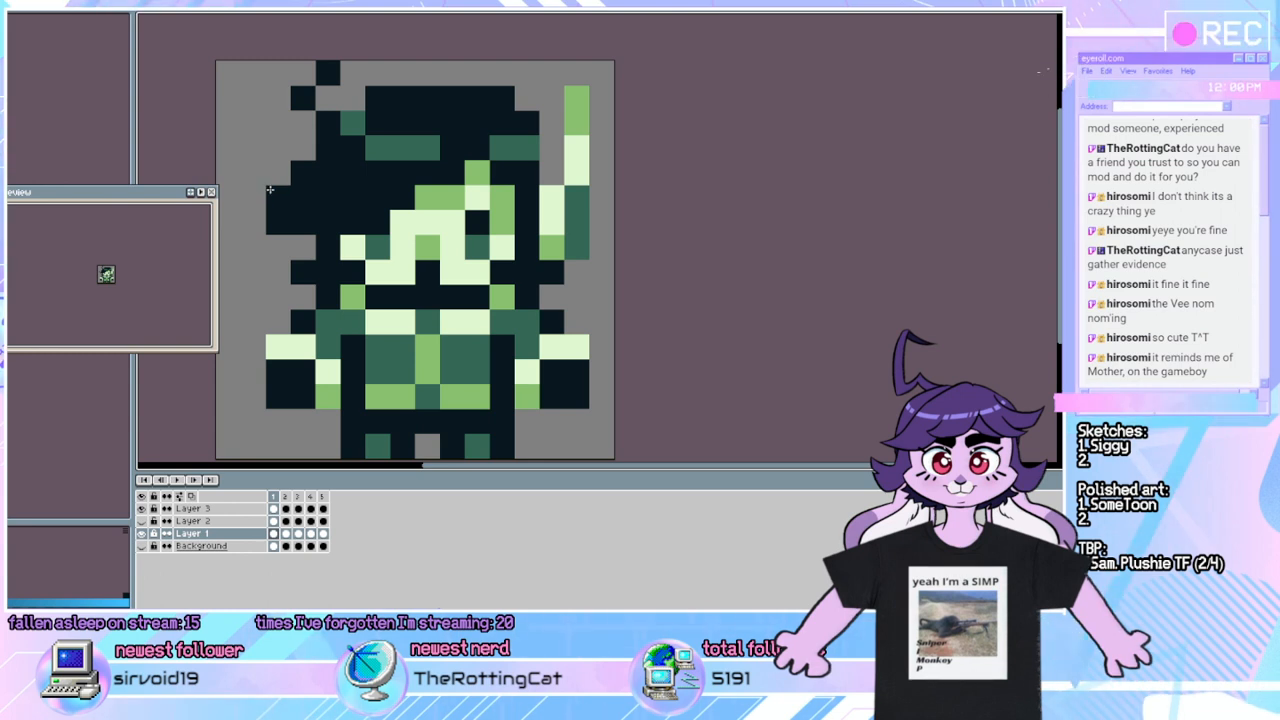
left_click(186, 481)
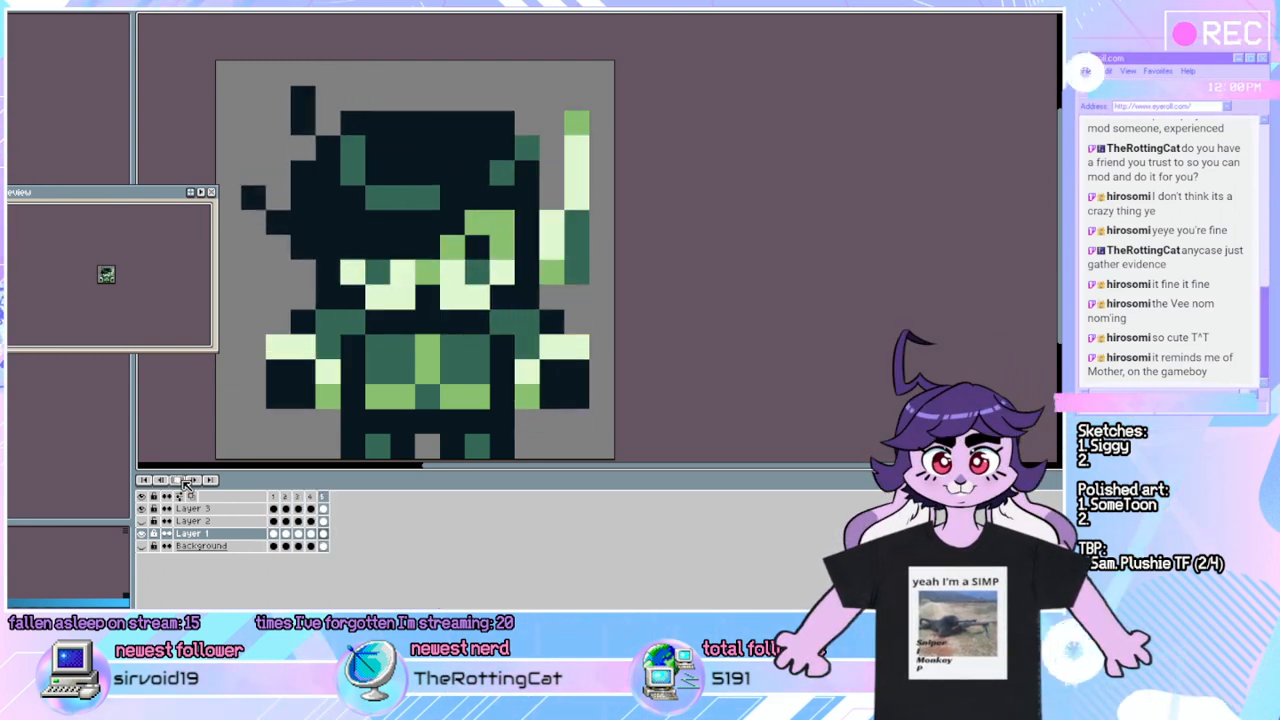
left_click(191, 480)
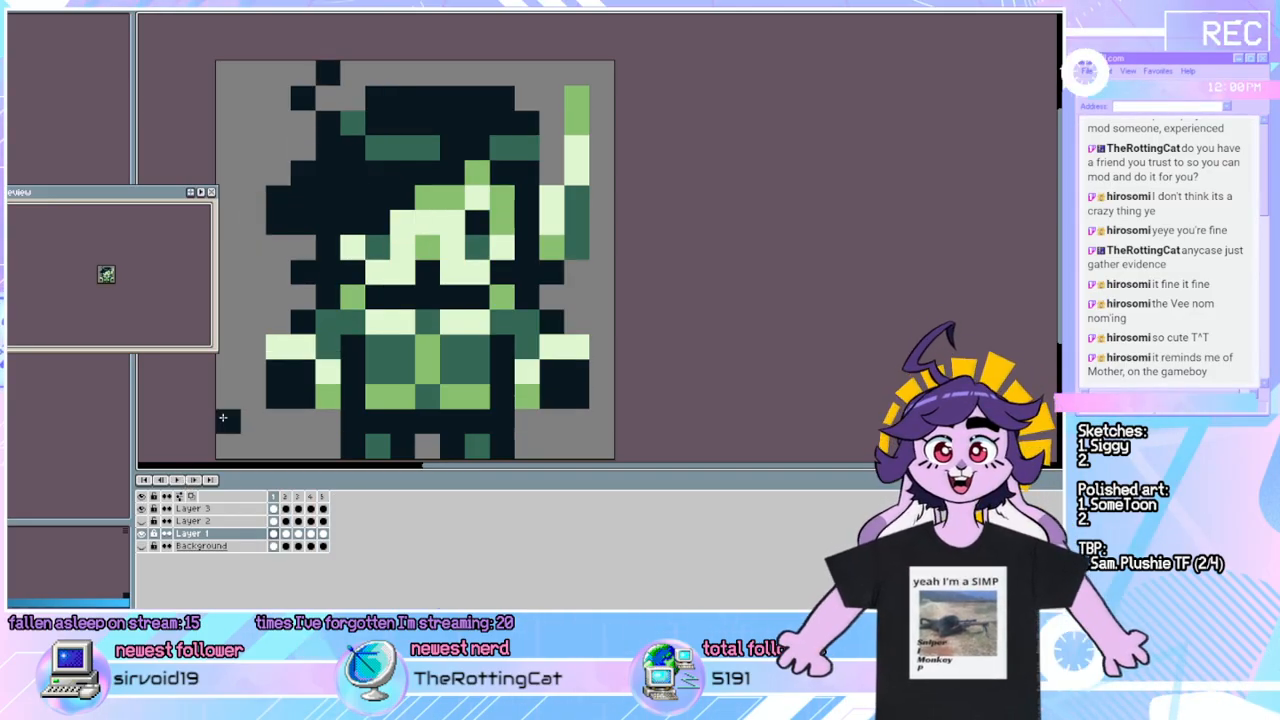
Restore the diagonally attached tip pixel of the side hair tuft on frame 1 and replay the animation.
left_click(190, 481)
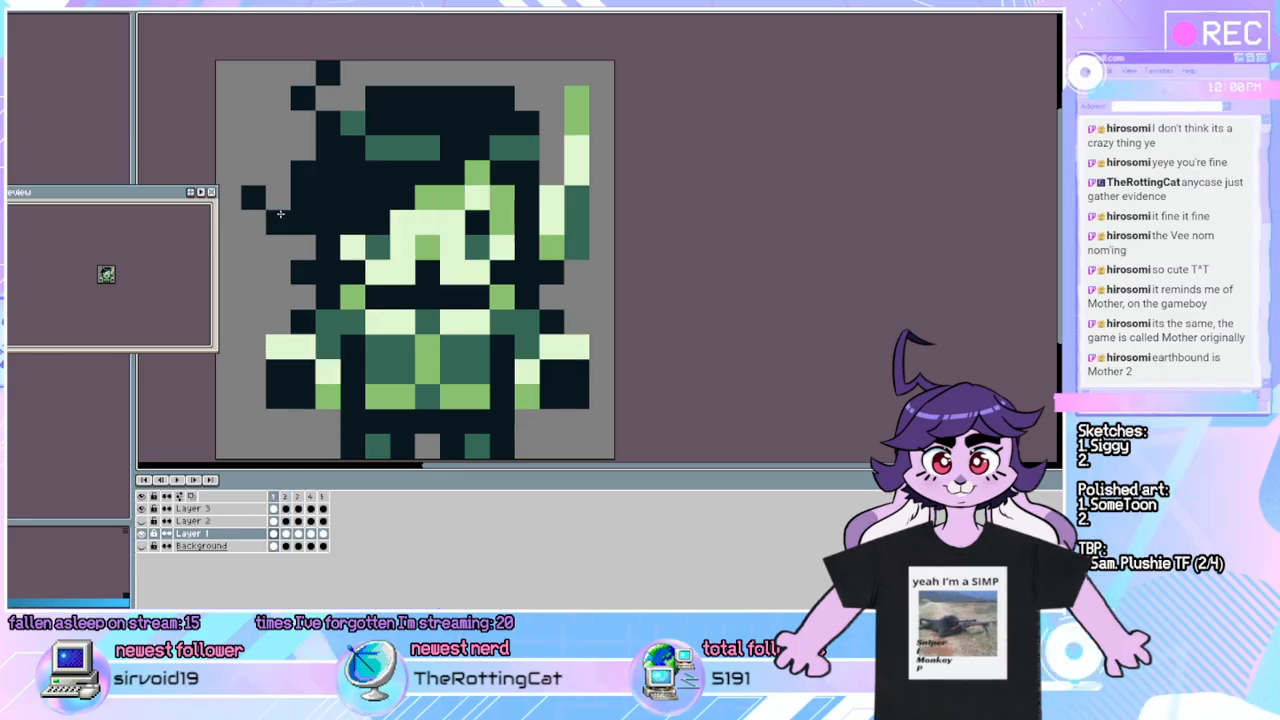
left_click(584, 252)
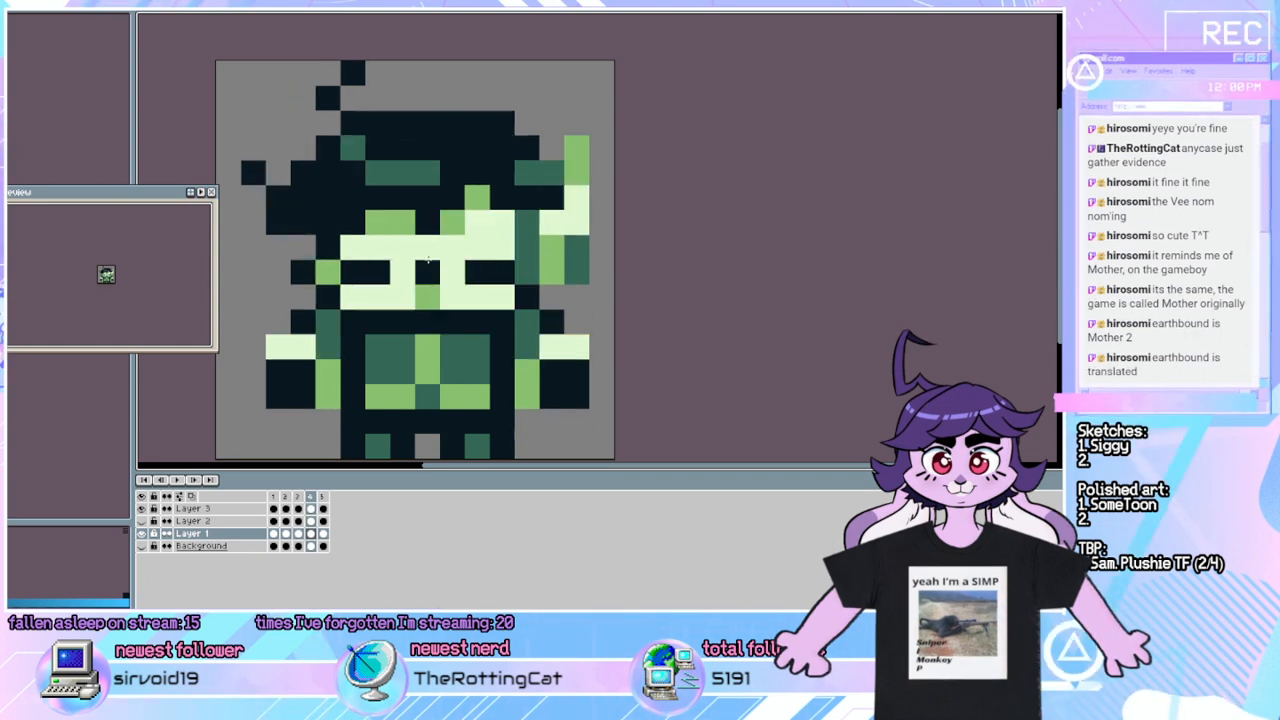
left_click(178, 481)
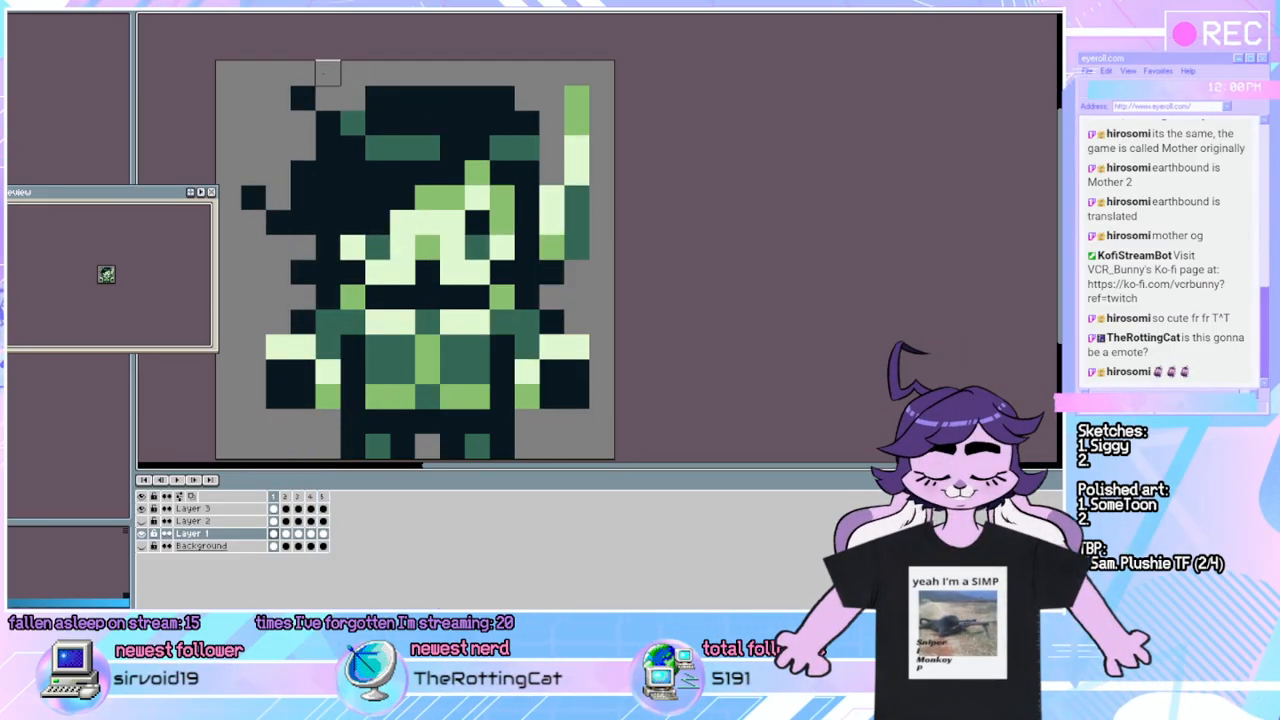
Shift the top hair strand's end pixel two pixels left on frame 1 and one pixel left on frame 2, checking playback.
left_click(283, 76)
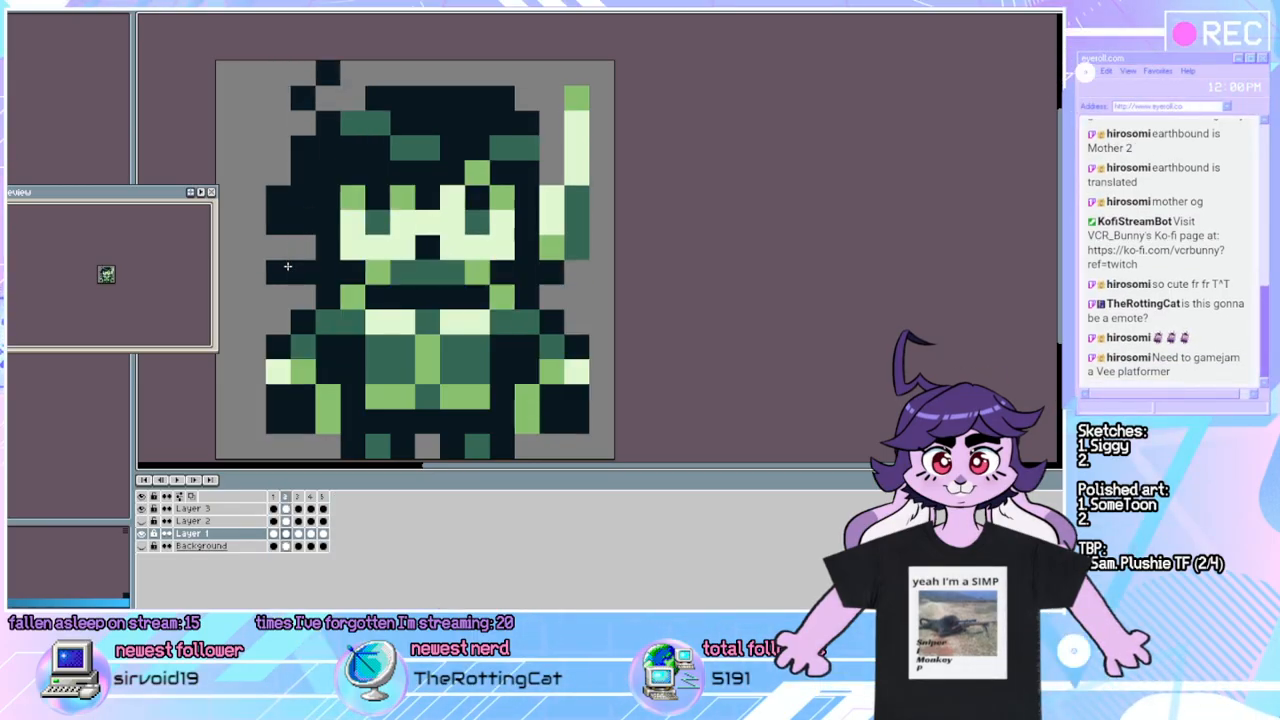
left_click(287, 266)
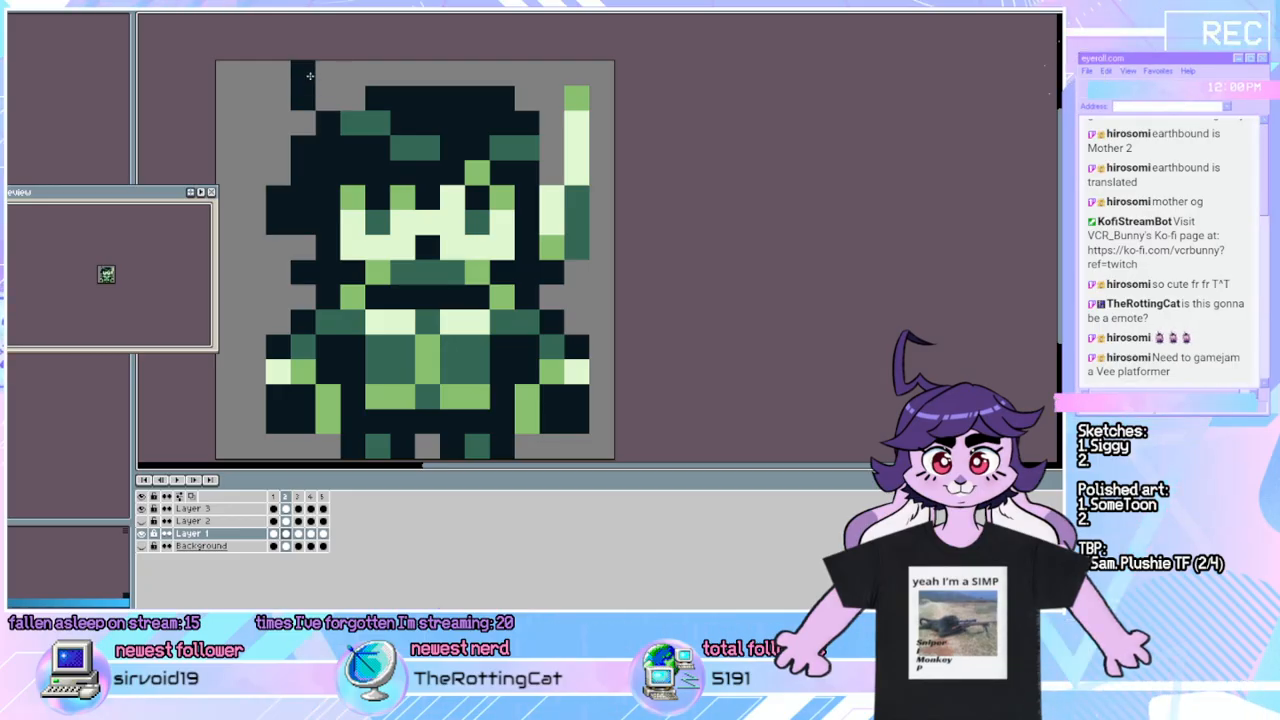
left_click(179, 481)
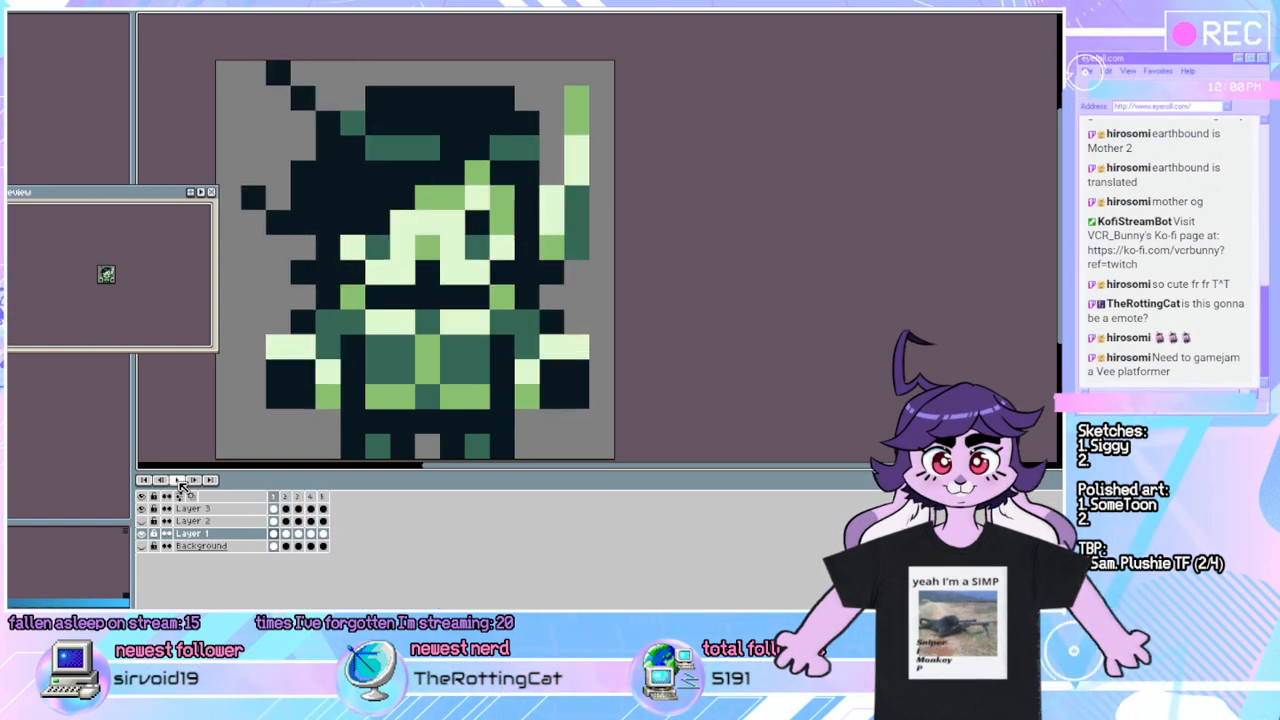
left_click(182, 483)
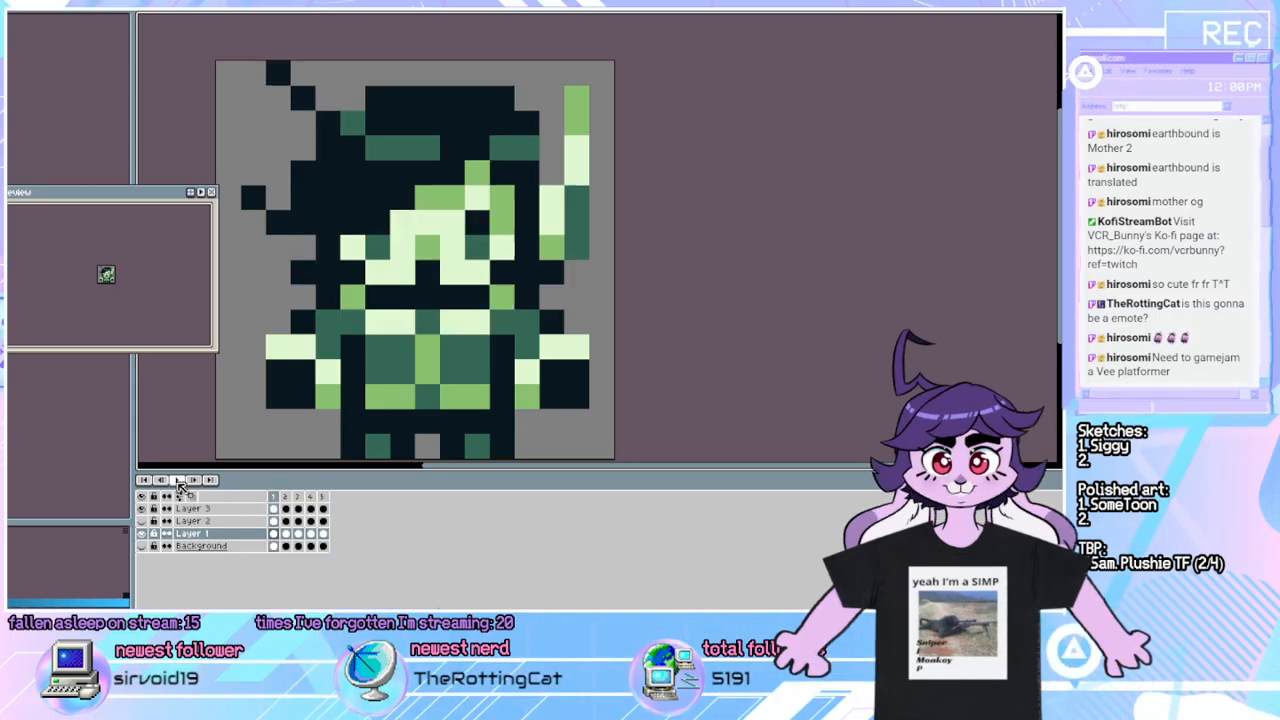
On frame 1, redraw the top hair strand's end pixel directly above its base pixel and play the animation.
left_click(271, 73)
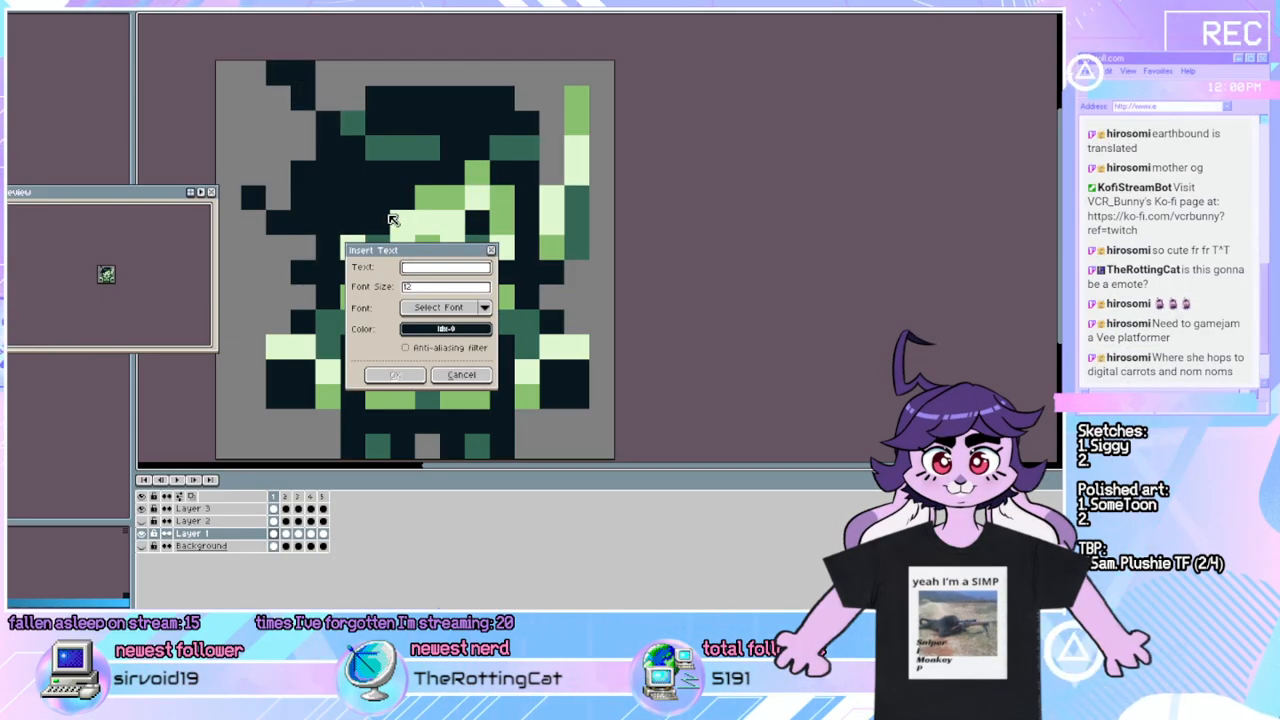
left_click(461, 376)
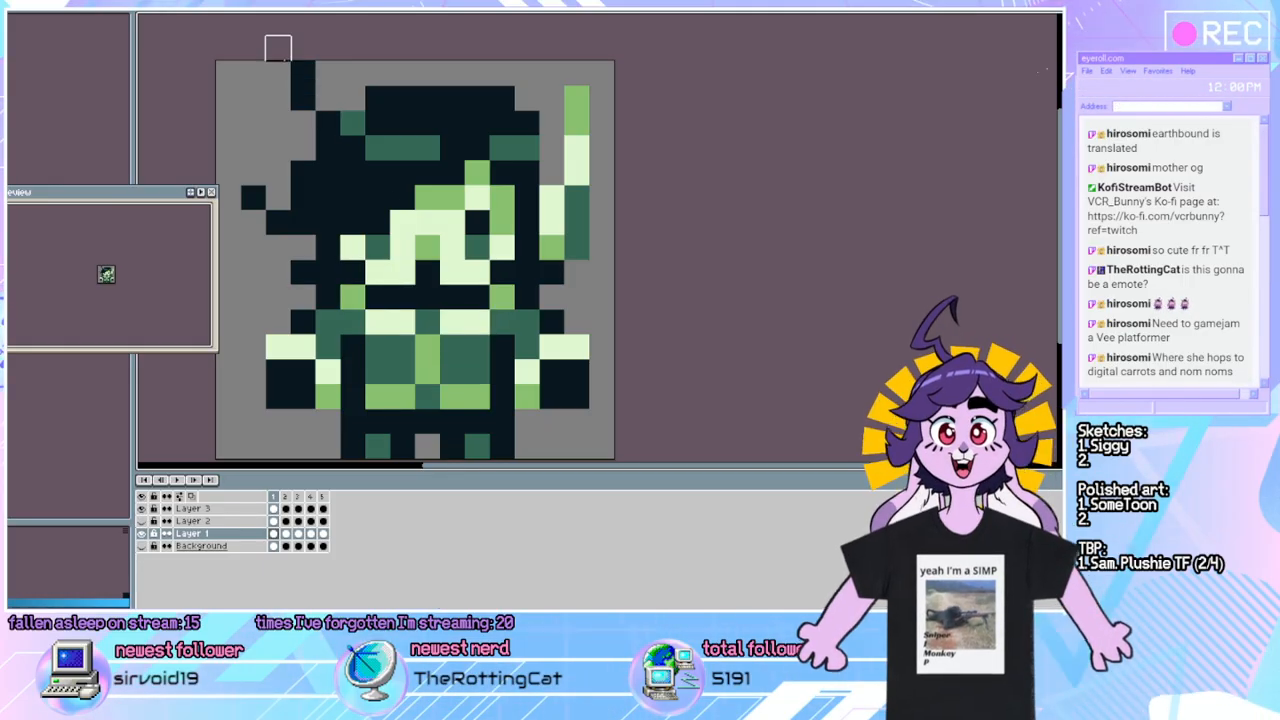
left_click(181, 483)
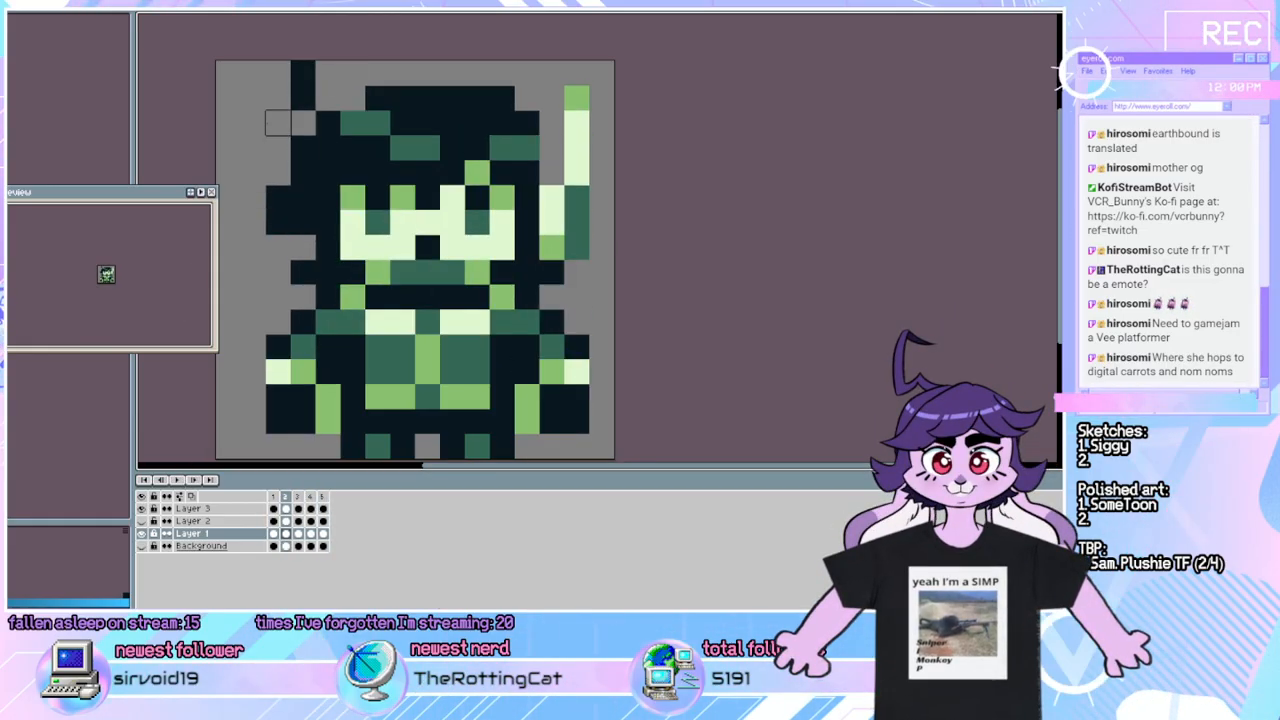
On frame 2, move the top hair strand's end pixel one pixel right, check playback, and compare frames 3 and 4.
key("b")
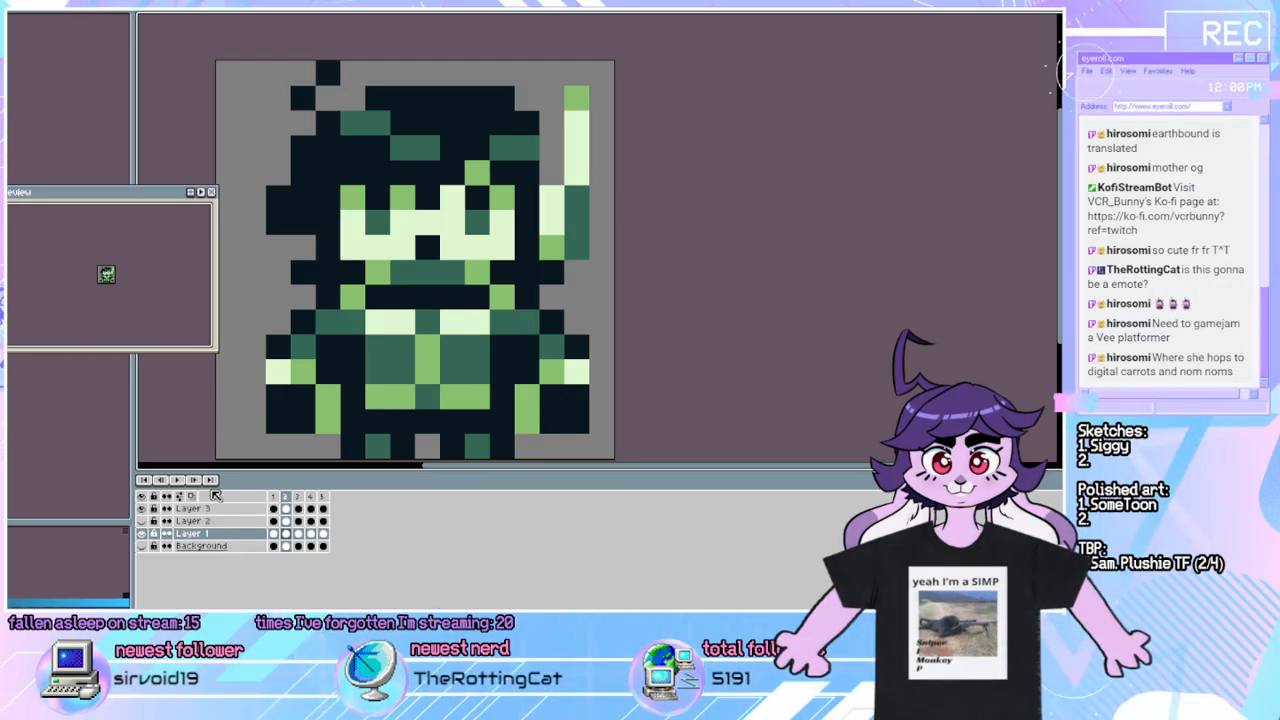
left_click(176, 481)
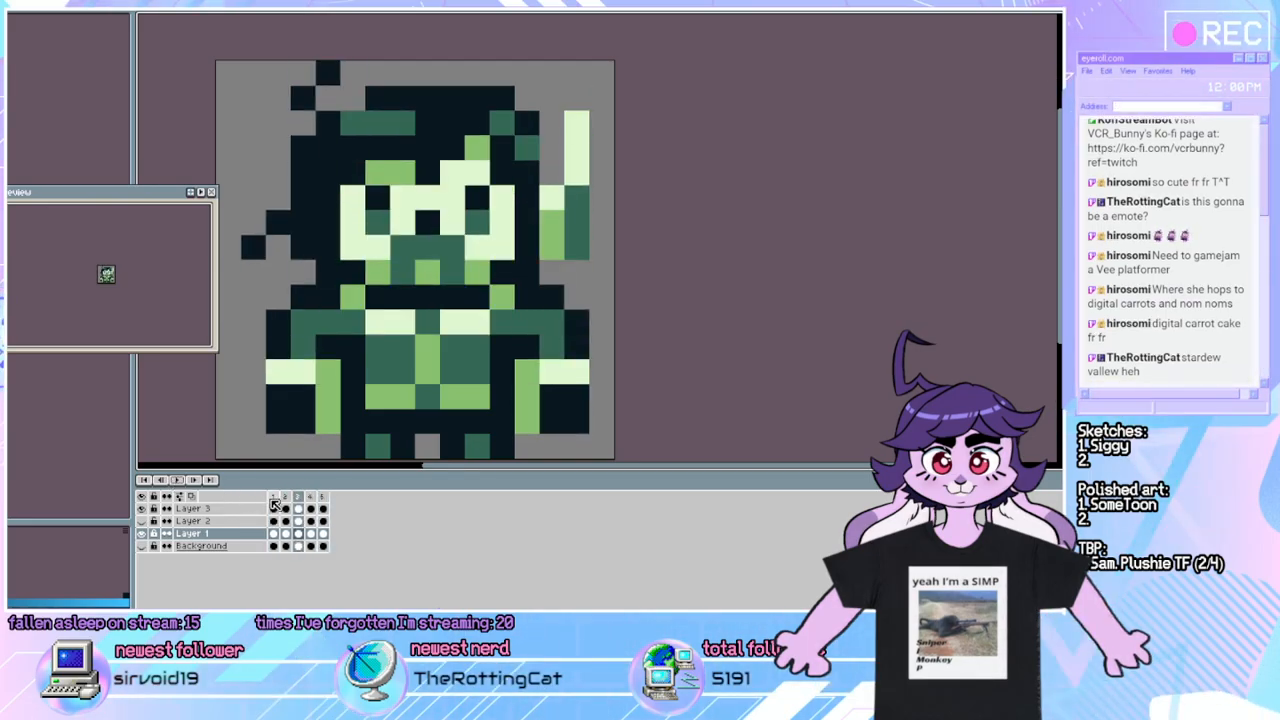
left_click(298, 500)
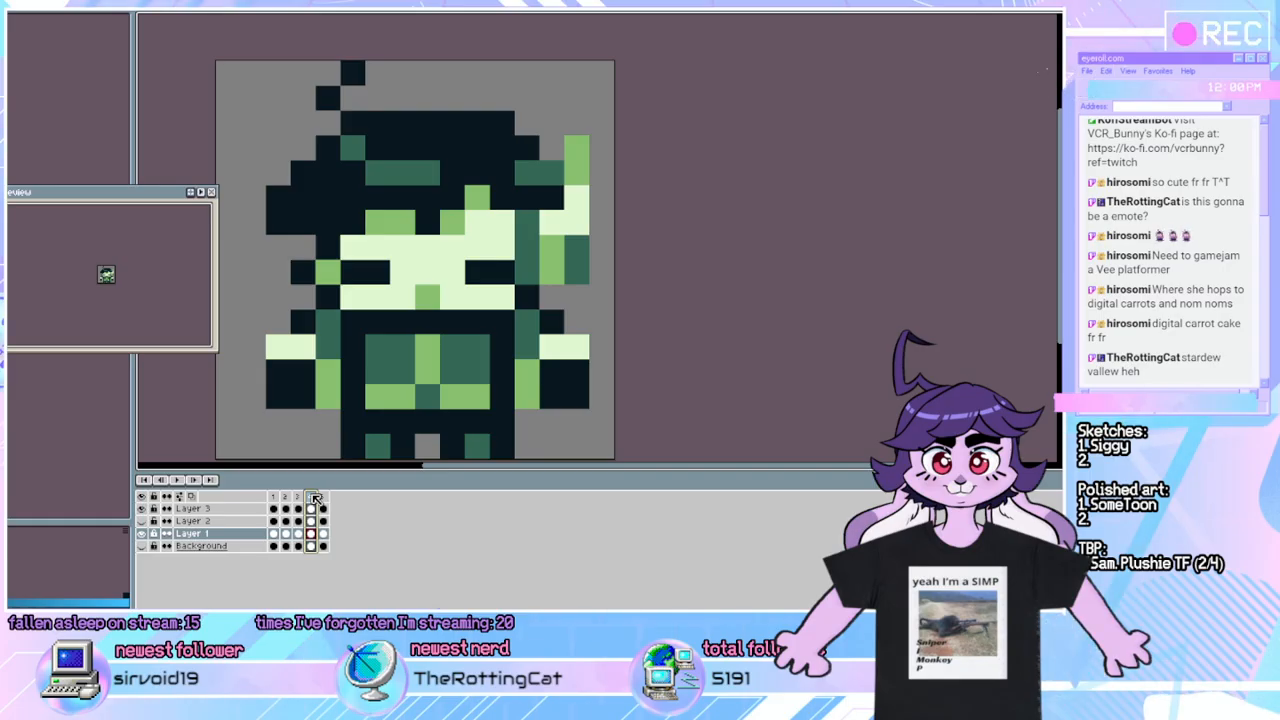
left_click(302, 500)
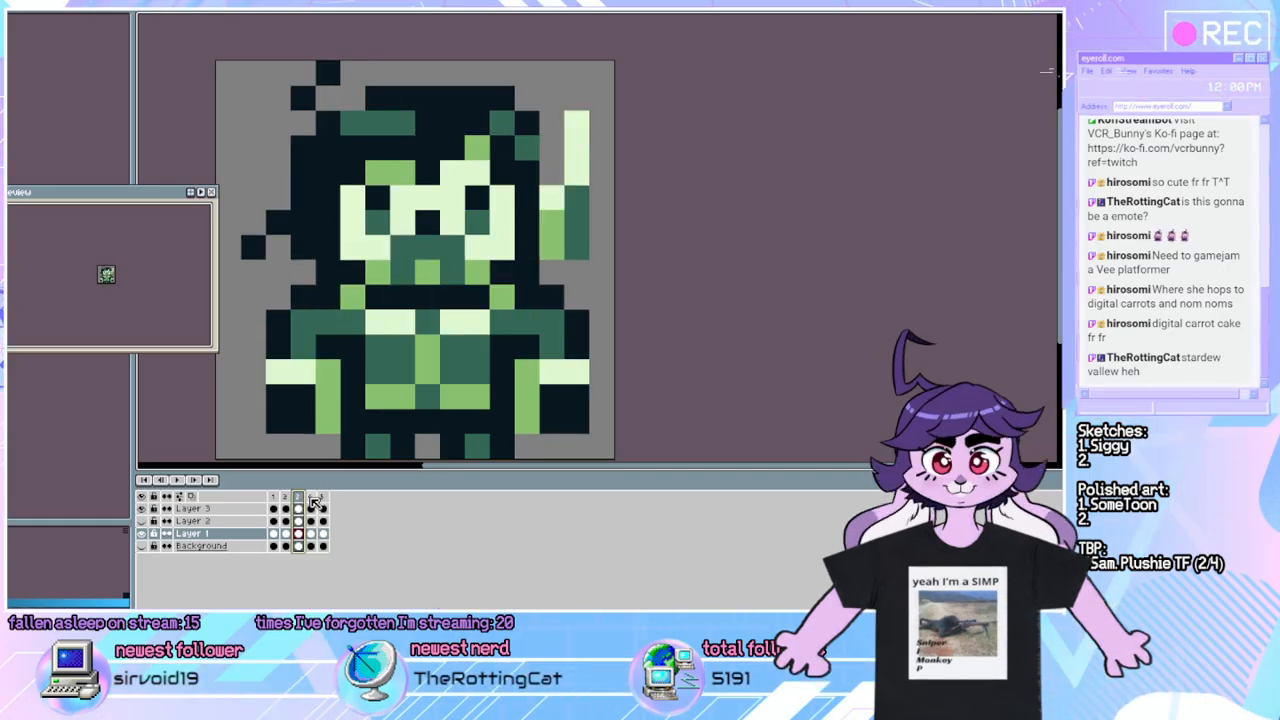
On frame 4, move Layer 3's right arm and hand block down one pixel and play the animation.
left_click(311, 499)
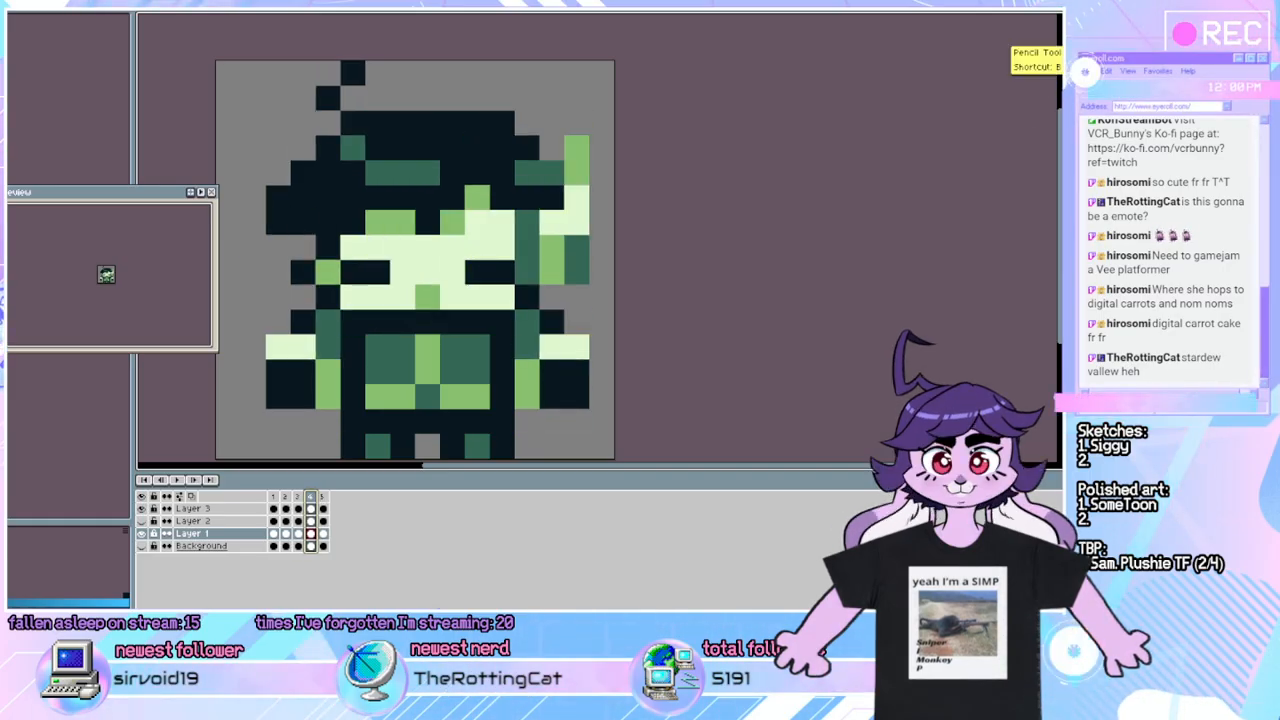
left_click_drag(828, 270, 832, 238)
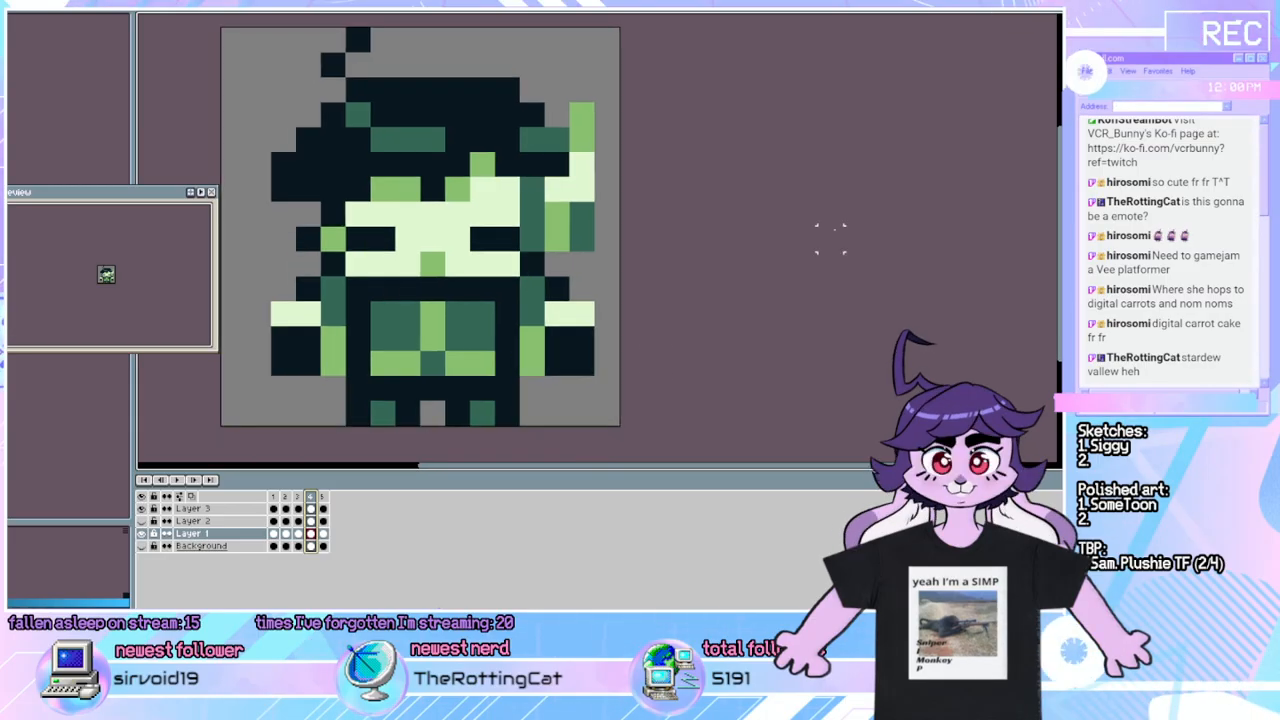
left_click_drag(621, 402, 518, 275)
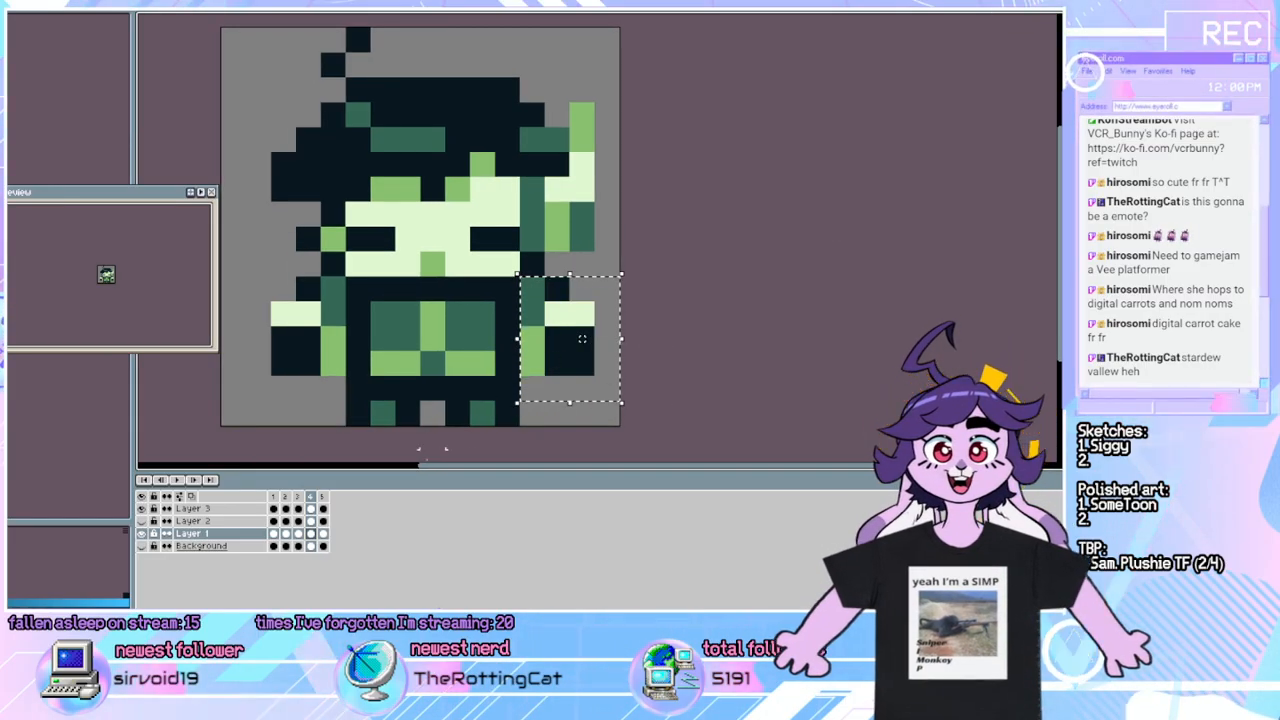
left_click(230, 508)
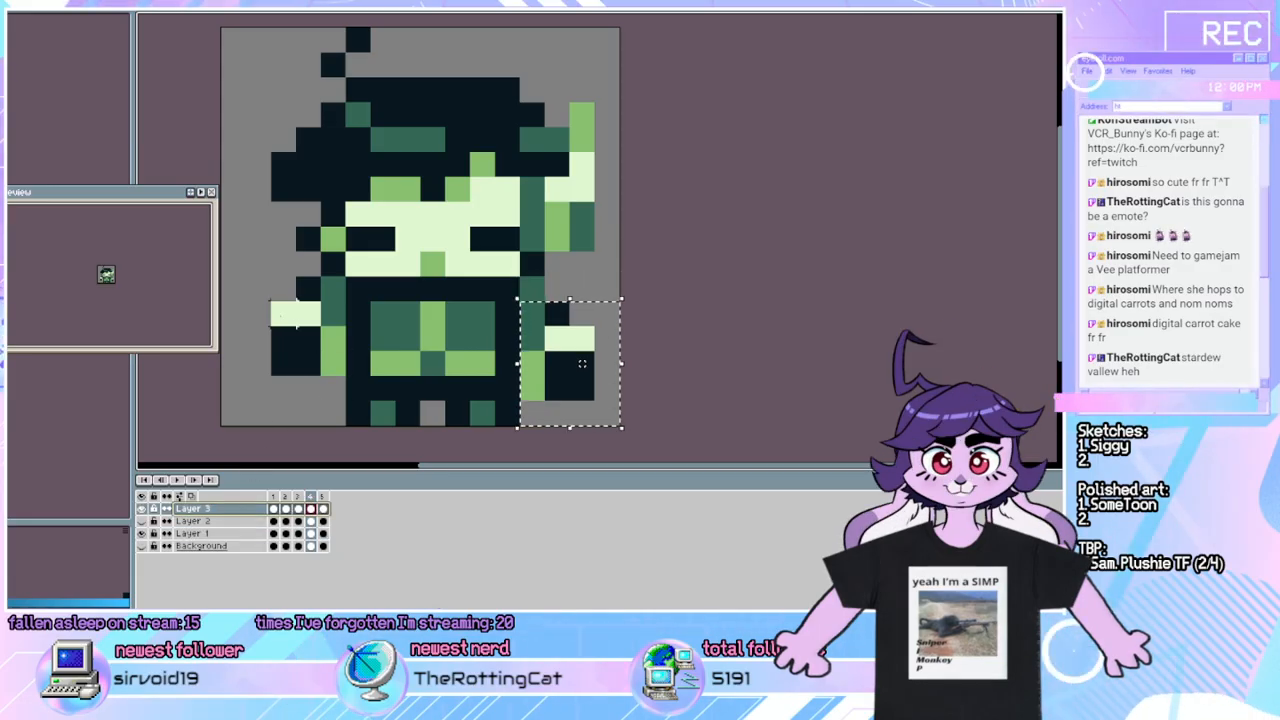
left_click(185, 483)
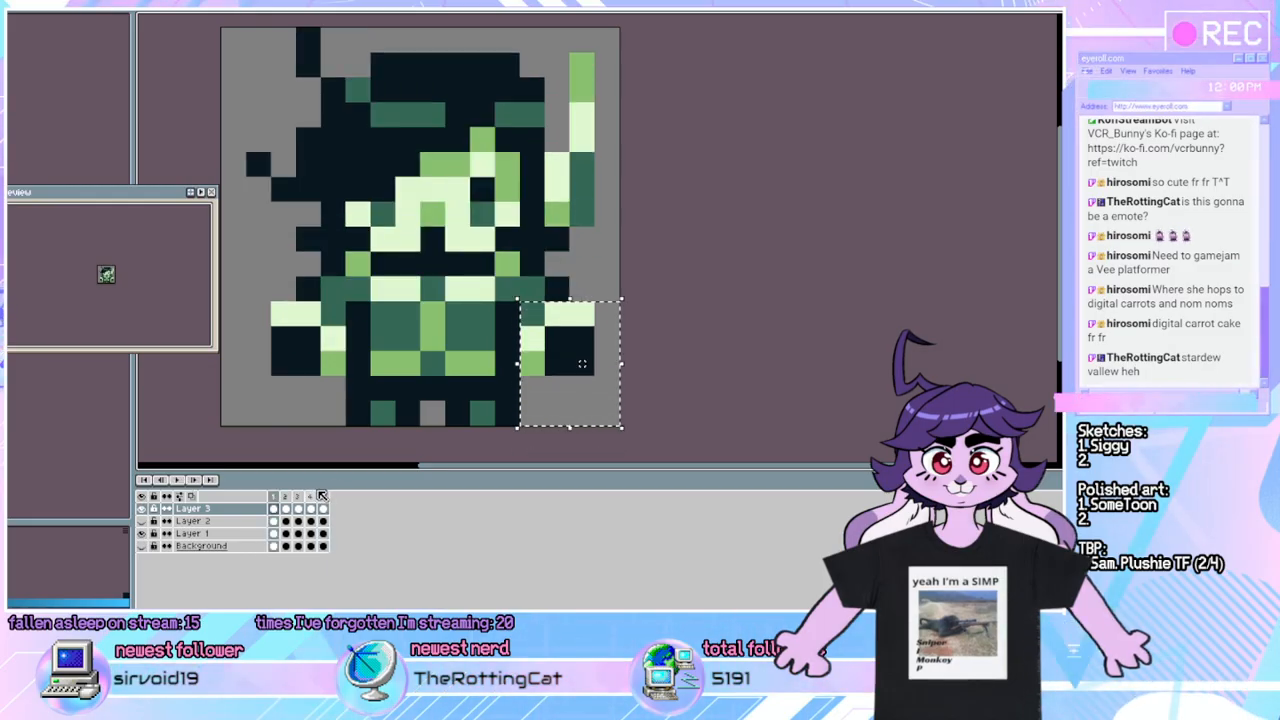
Move the left hand and cuff block on frame 4 down one pixel to match the other side, and check playback.
left_click(315, 496)
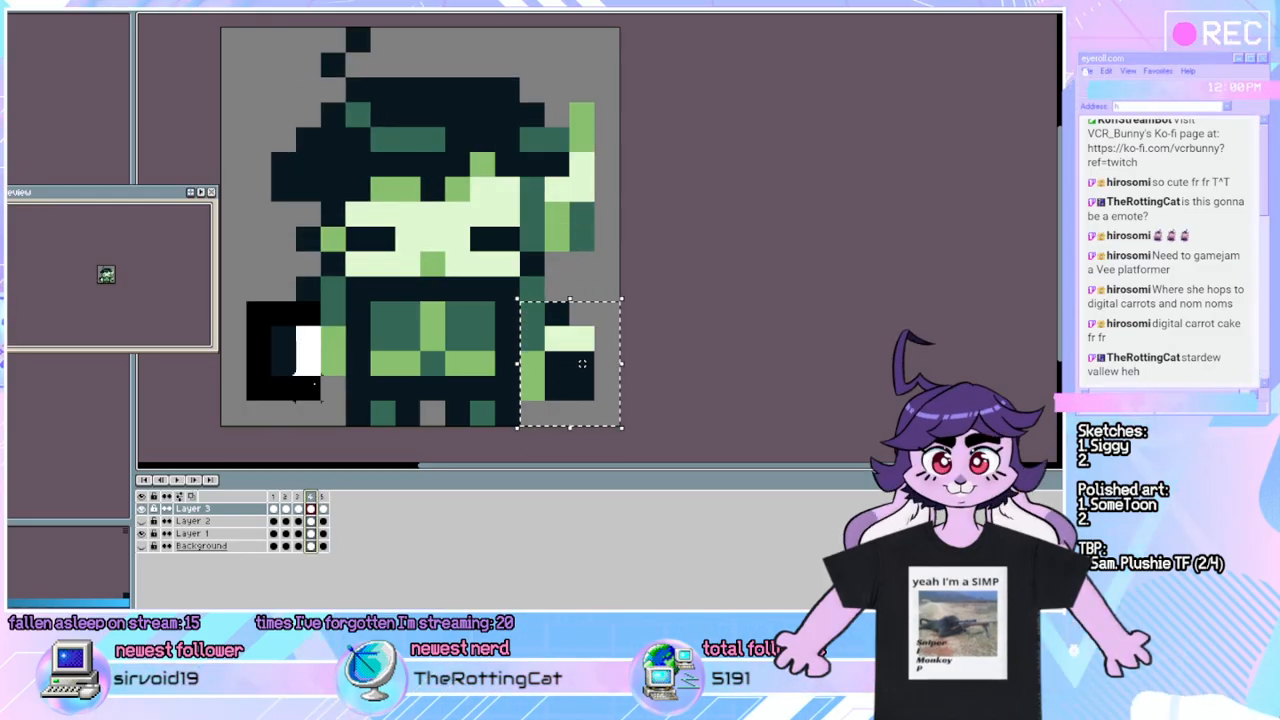
left_click_drag(309, 388, 334, 389)
key("Down")
left_click(257, 265)
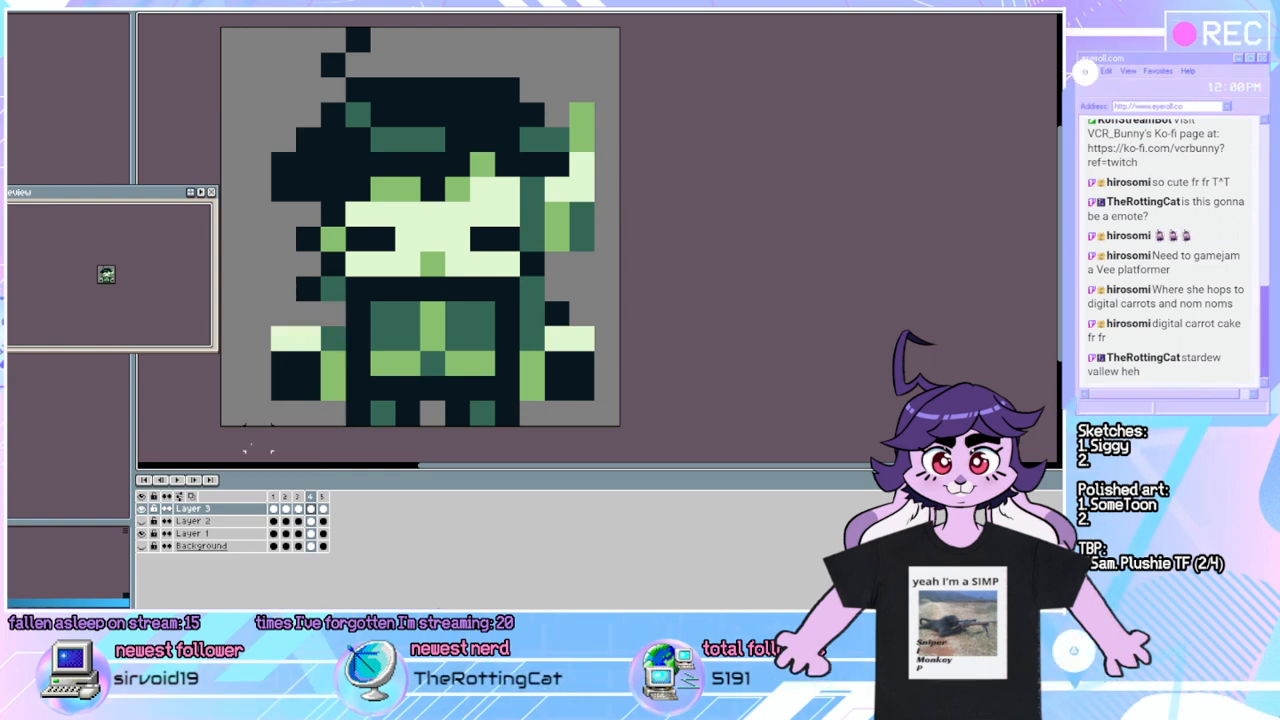
left_click(180, 481)
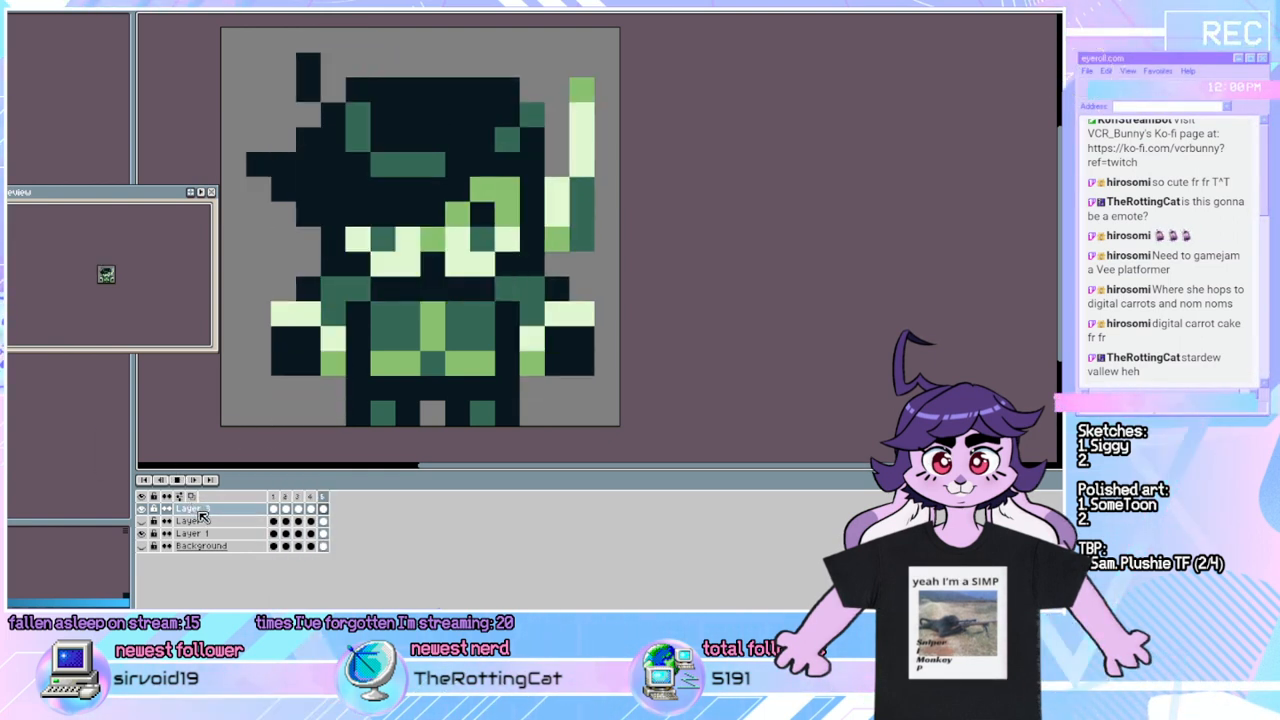
left_click(183, 482)
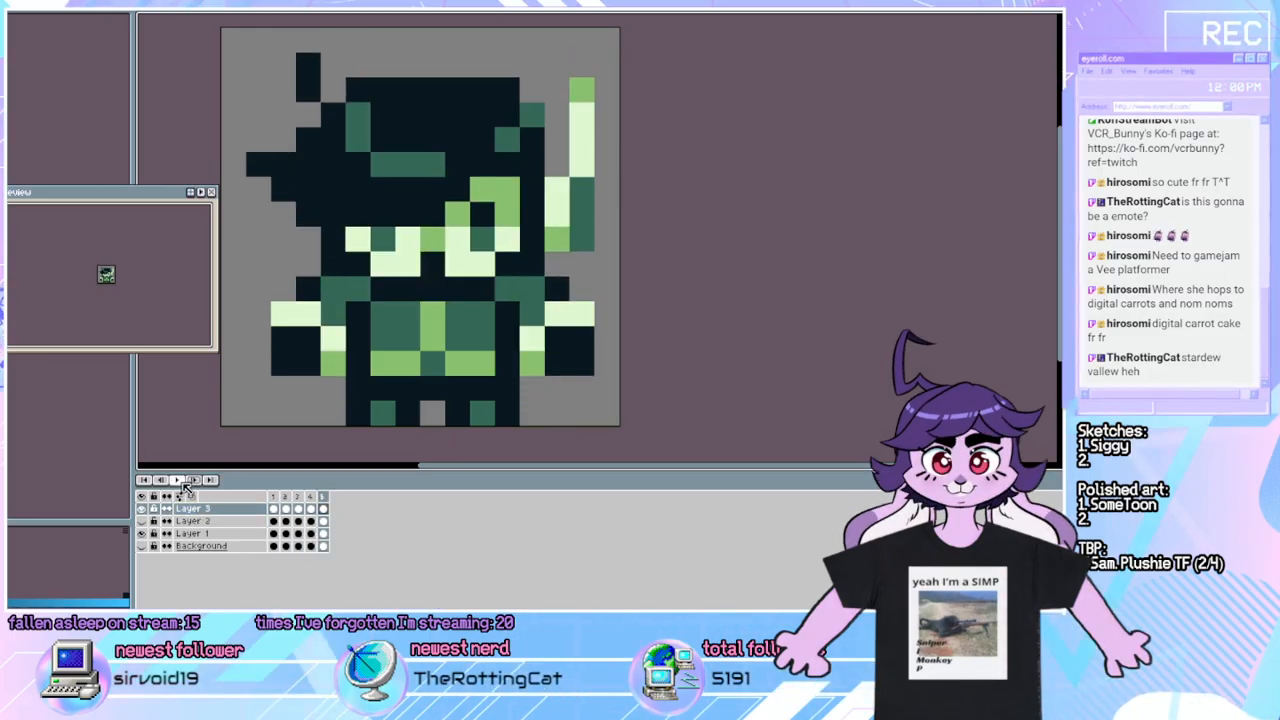
Fill the gaps in both outer shoulders on frame 4 with dark pixels and replay the animation.
left_click(312, 497)
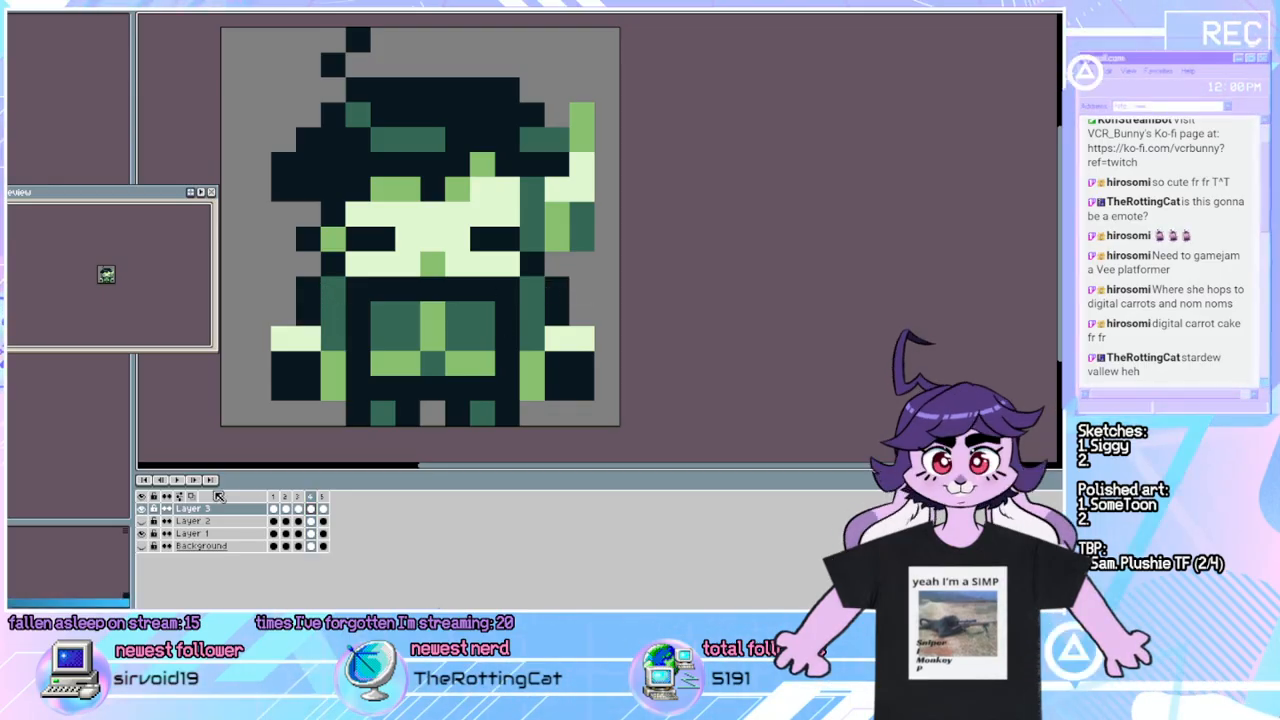
left_click(179, 481)
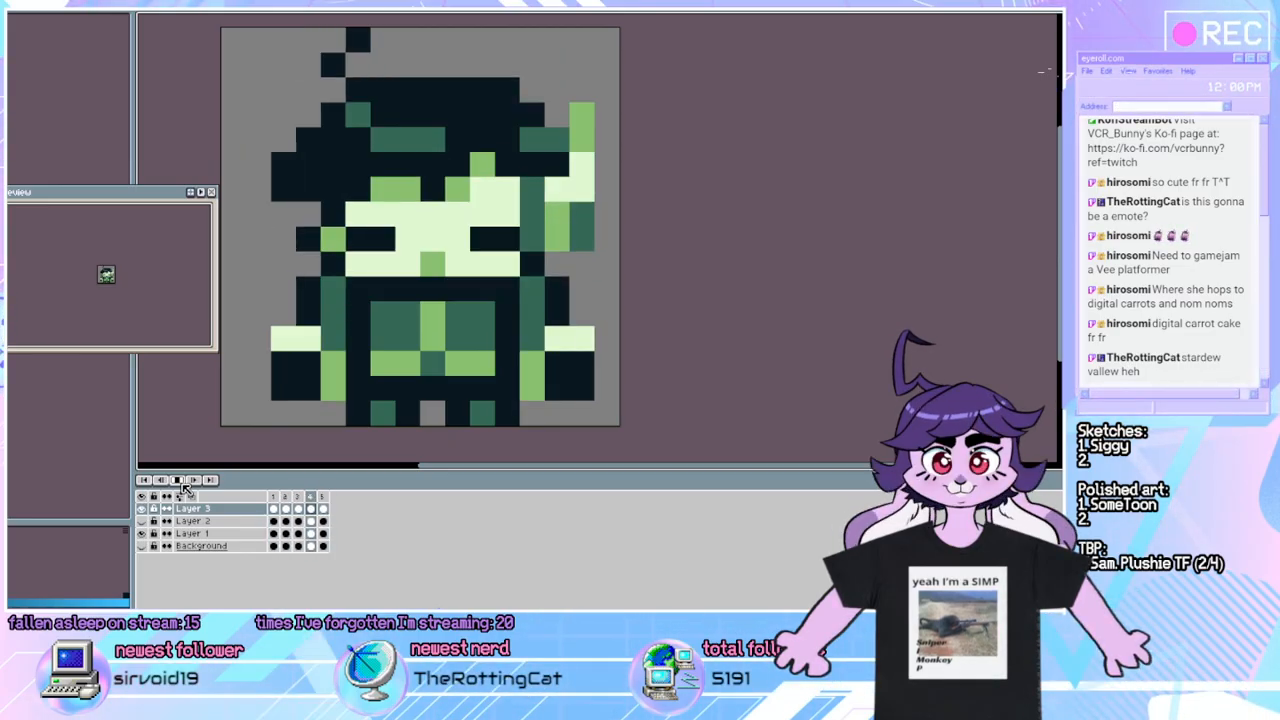
left_click(183, 482)
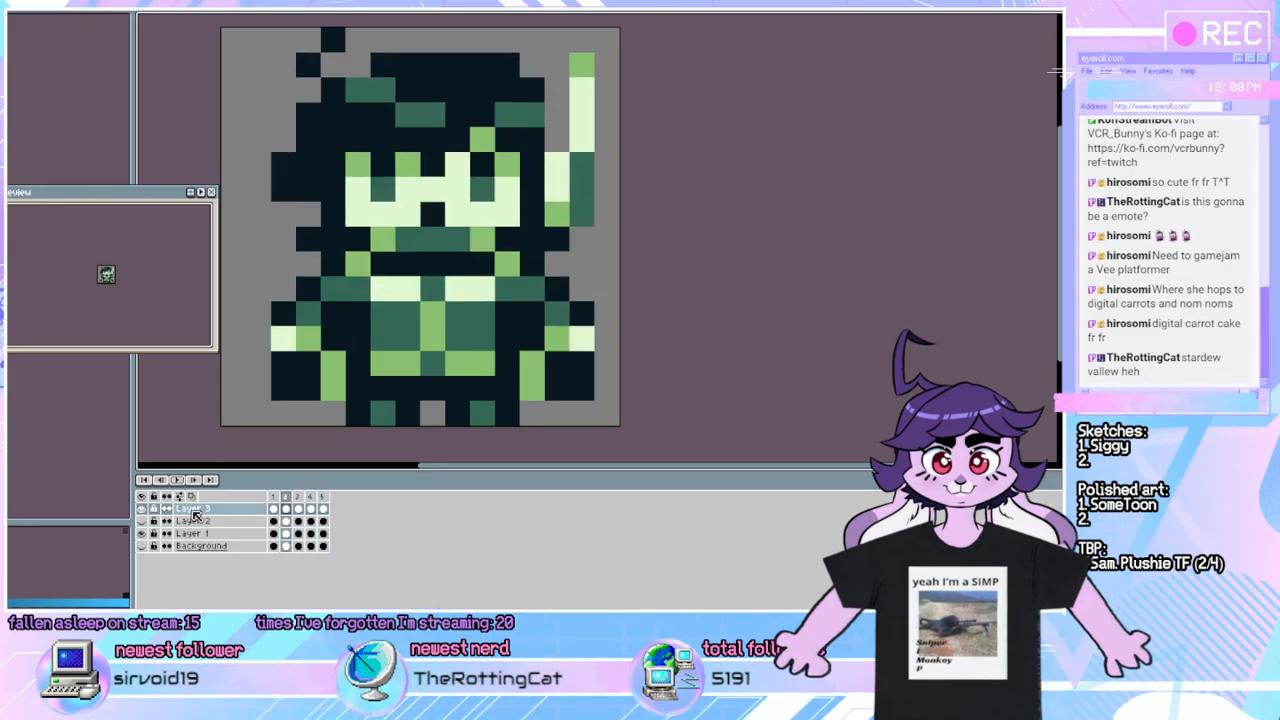
Compare the character's arms and body across frames 2, 3 and 4.
left_click_drag(538, 250, 536, 296)
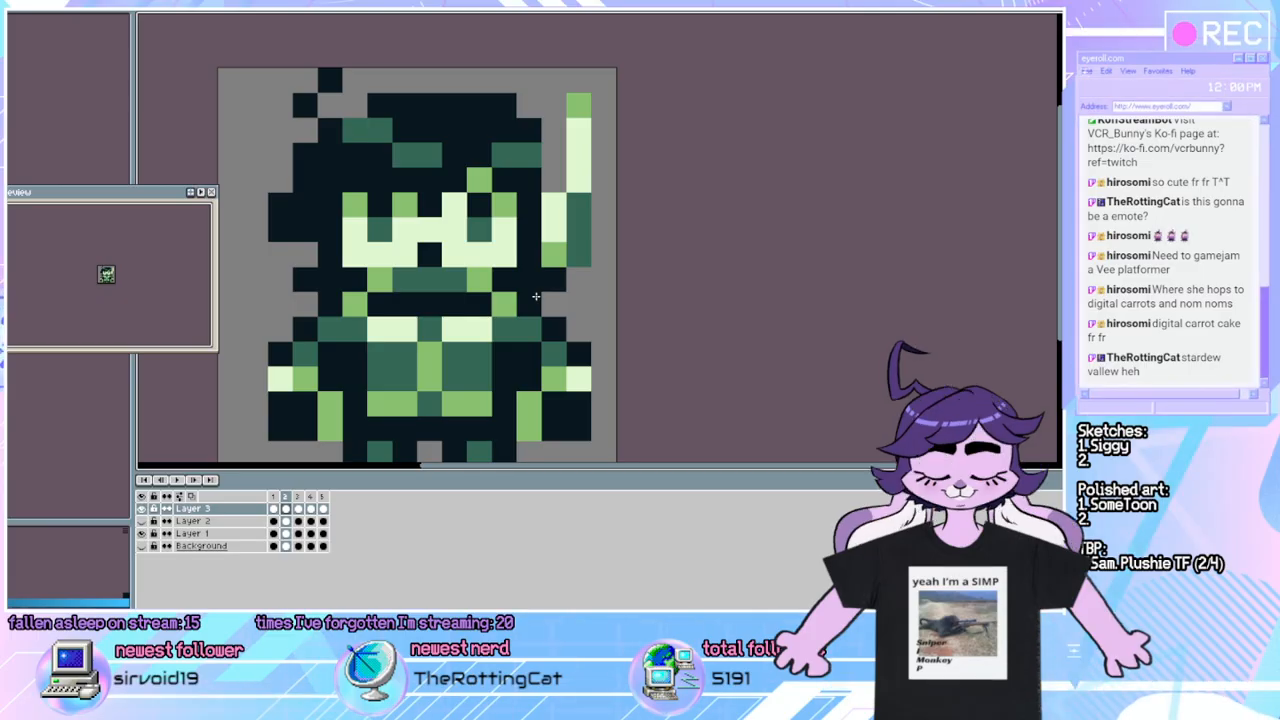
key("Right")
key("Right")
key("Right")
key("Left")
key("Left")
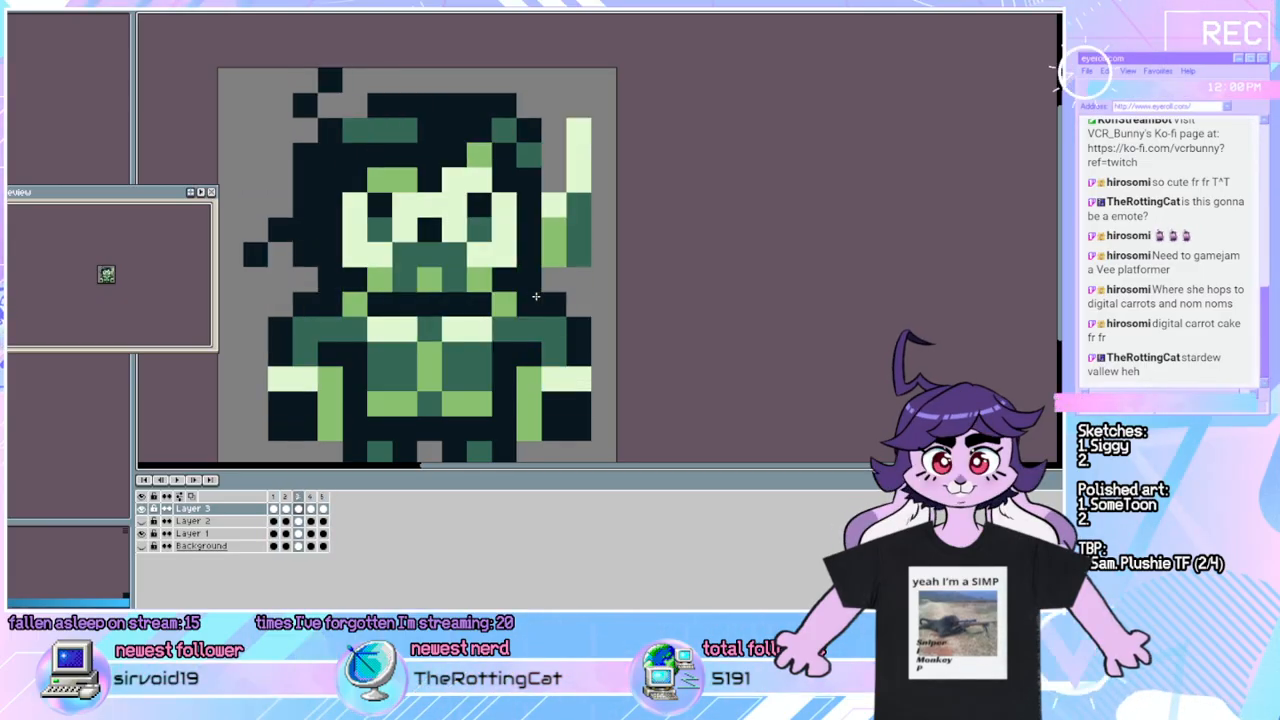
key("Right")
key("Left")
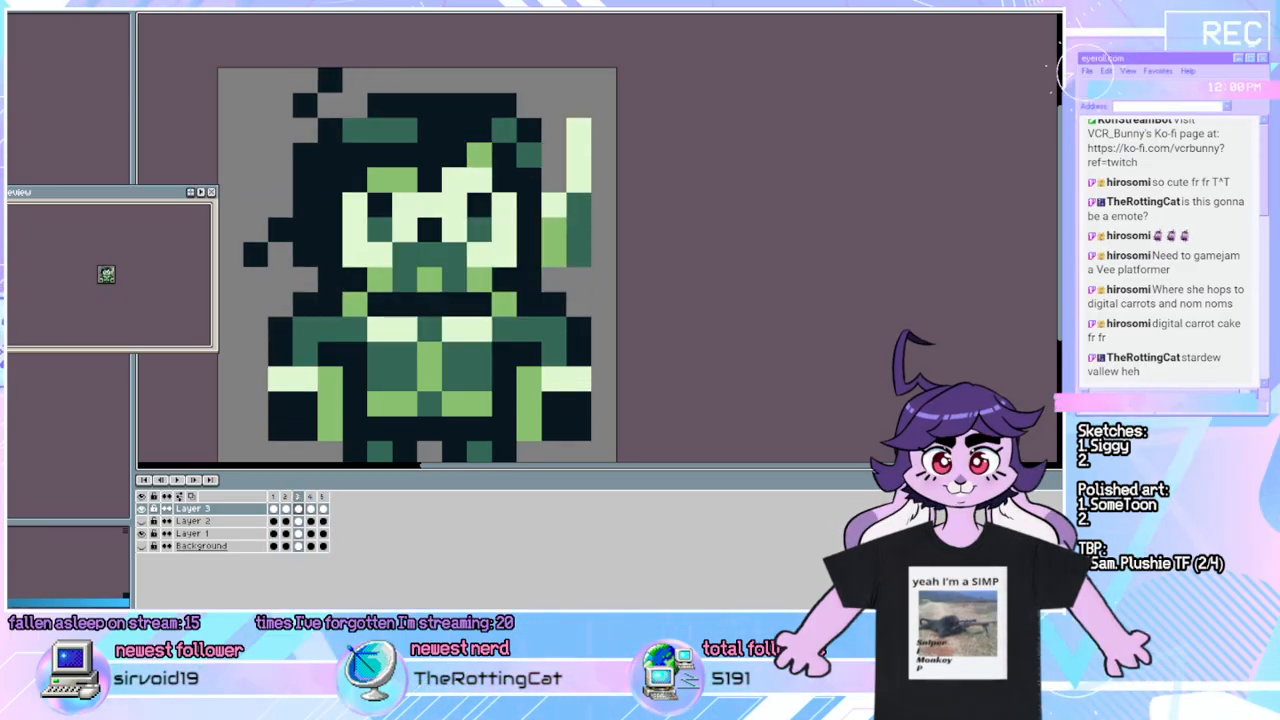
key("Right")
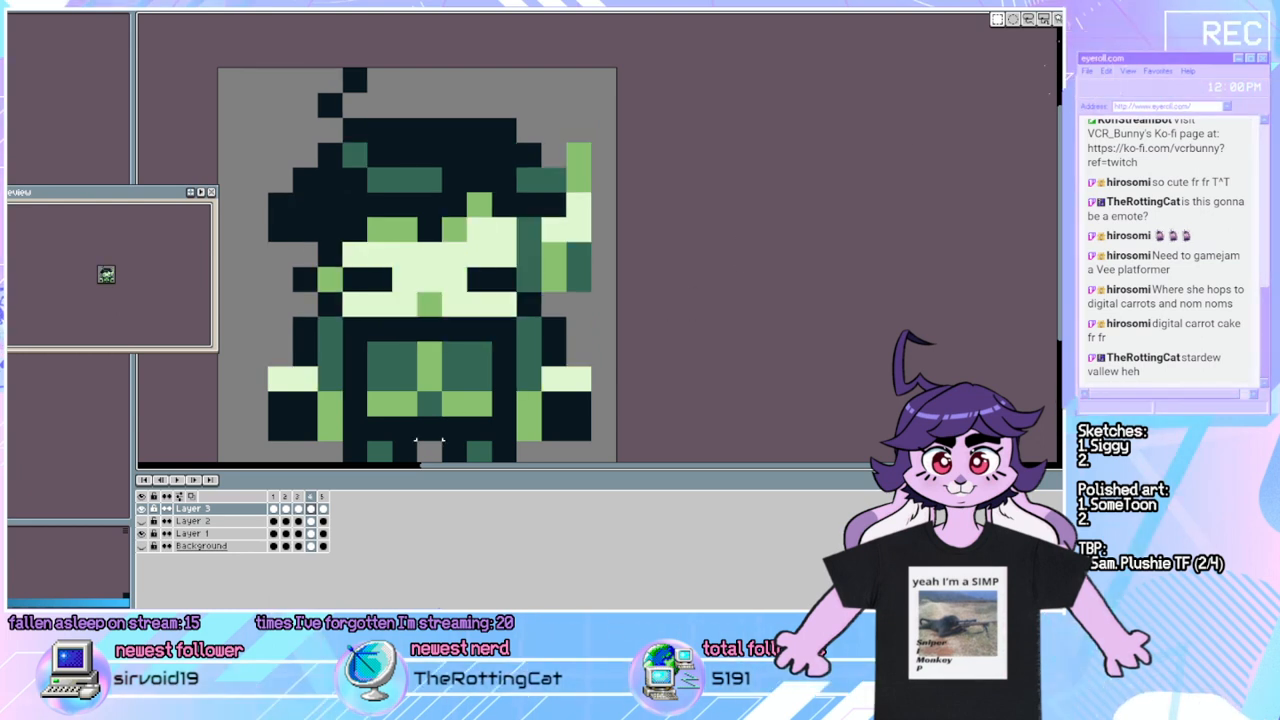
Try to widen the belt and legs one pixel on each side on Layer 1, frame 4, and check playback.
mouse_move(430, 452)
left_mouse_down()
mouse_move(355, 400)
mouse_move(380, 428)
left_mouse_up()
left_click(226, 537)
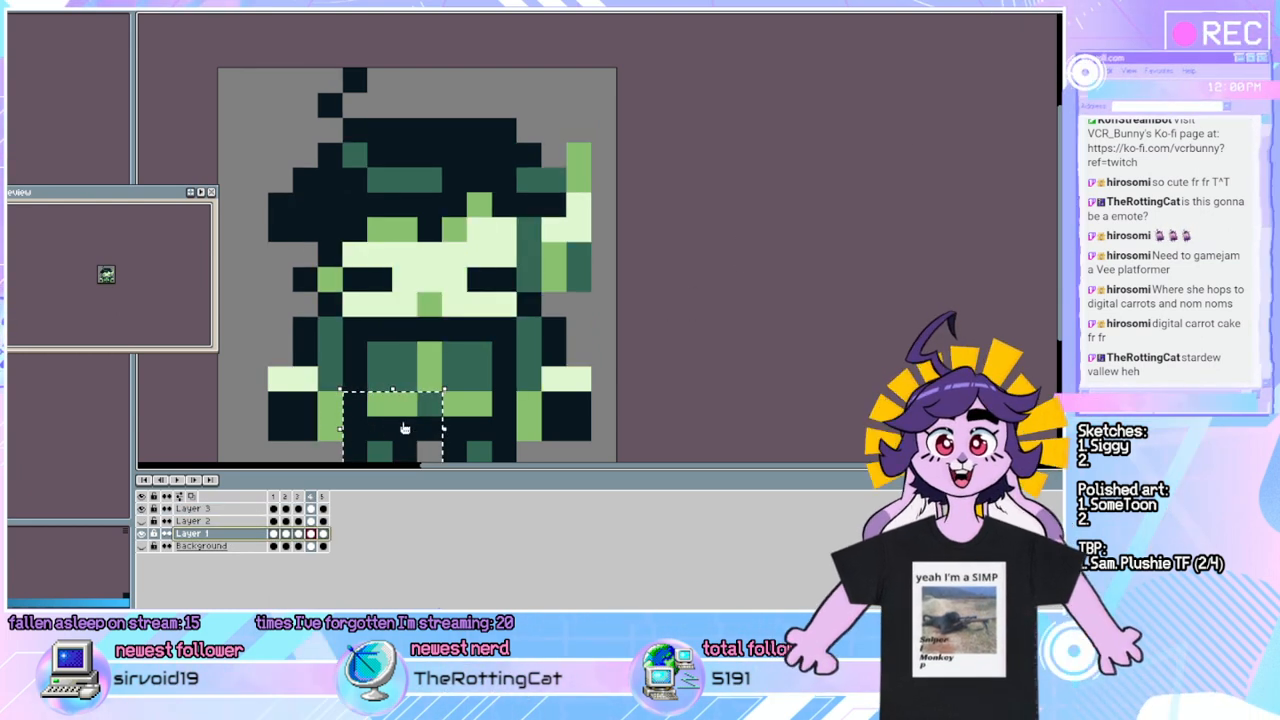
left_click_drag(399, 413, 518, 430)
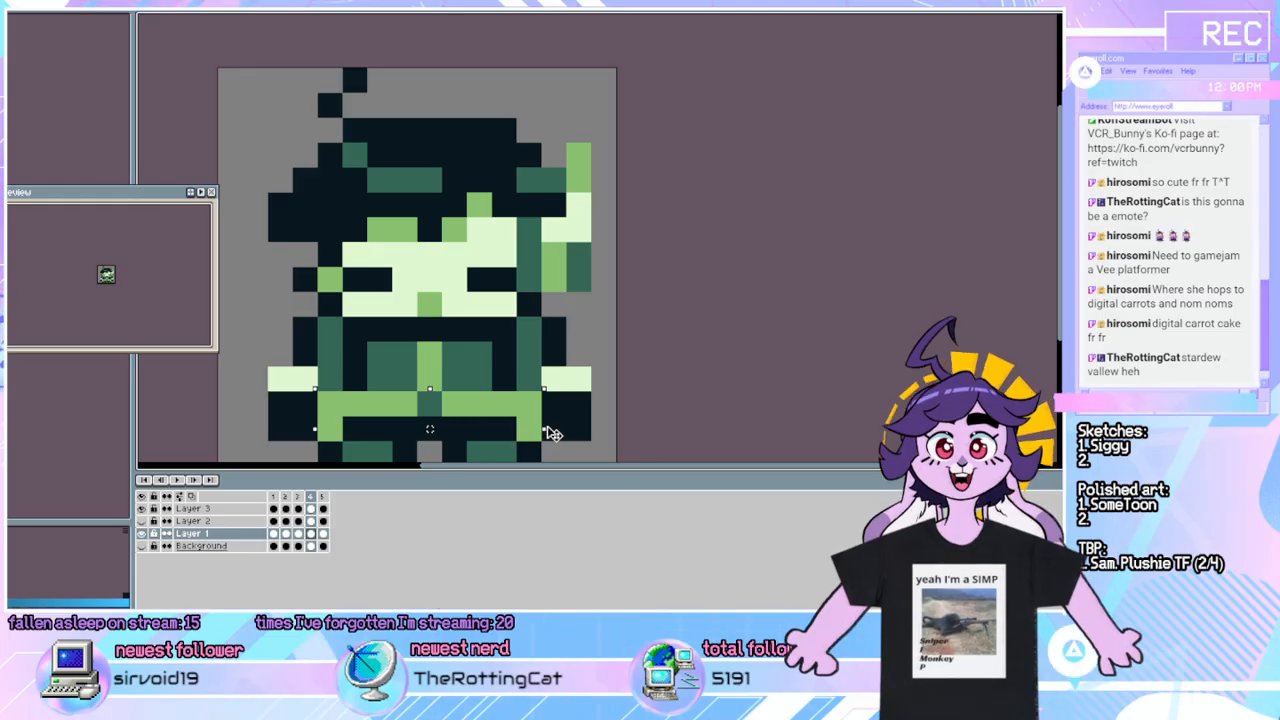
left_click(641, 345)
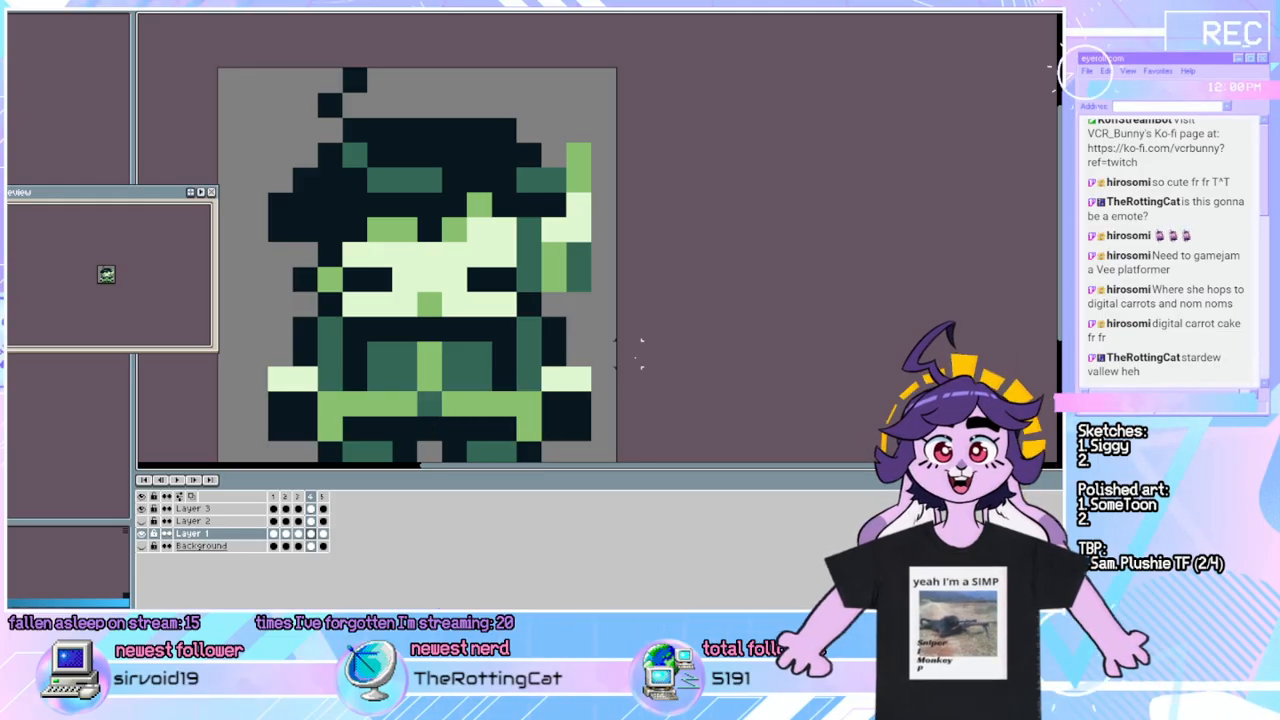
left_click(186, 481)
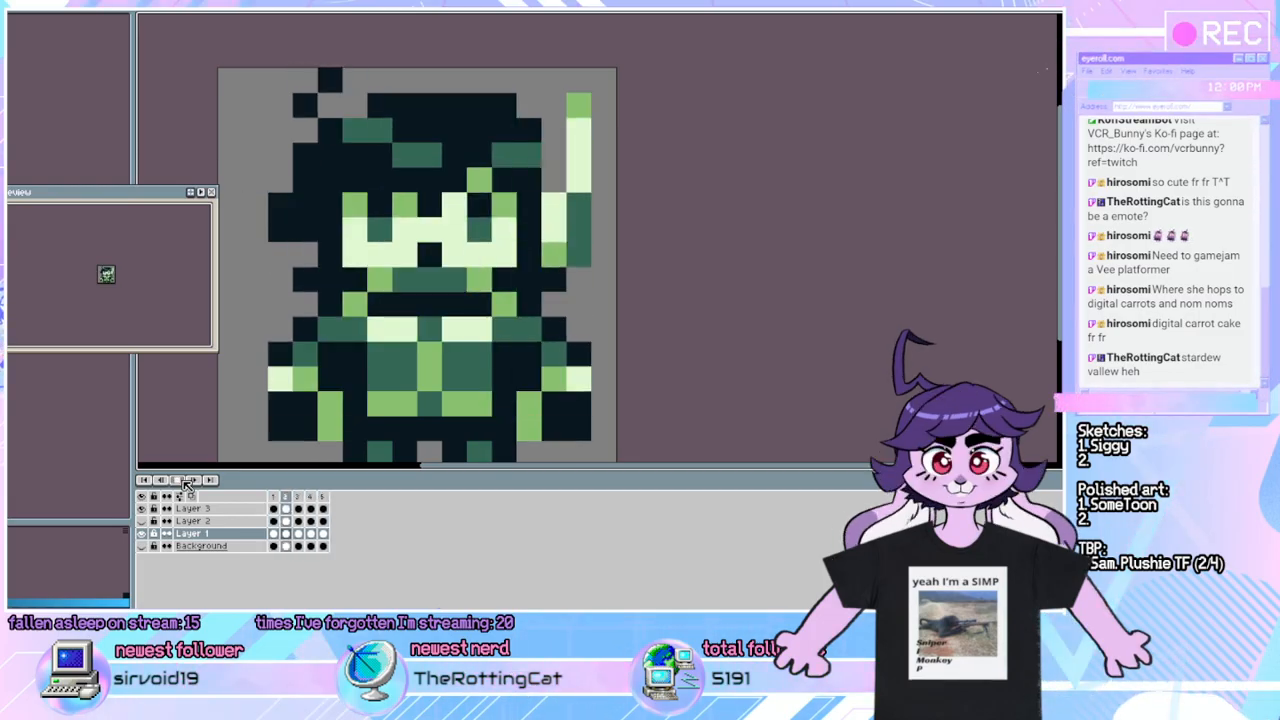
left_click(184, 482)
left_click(314, 498)
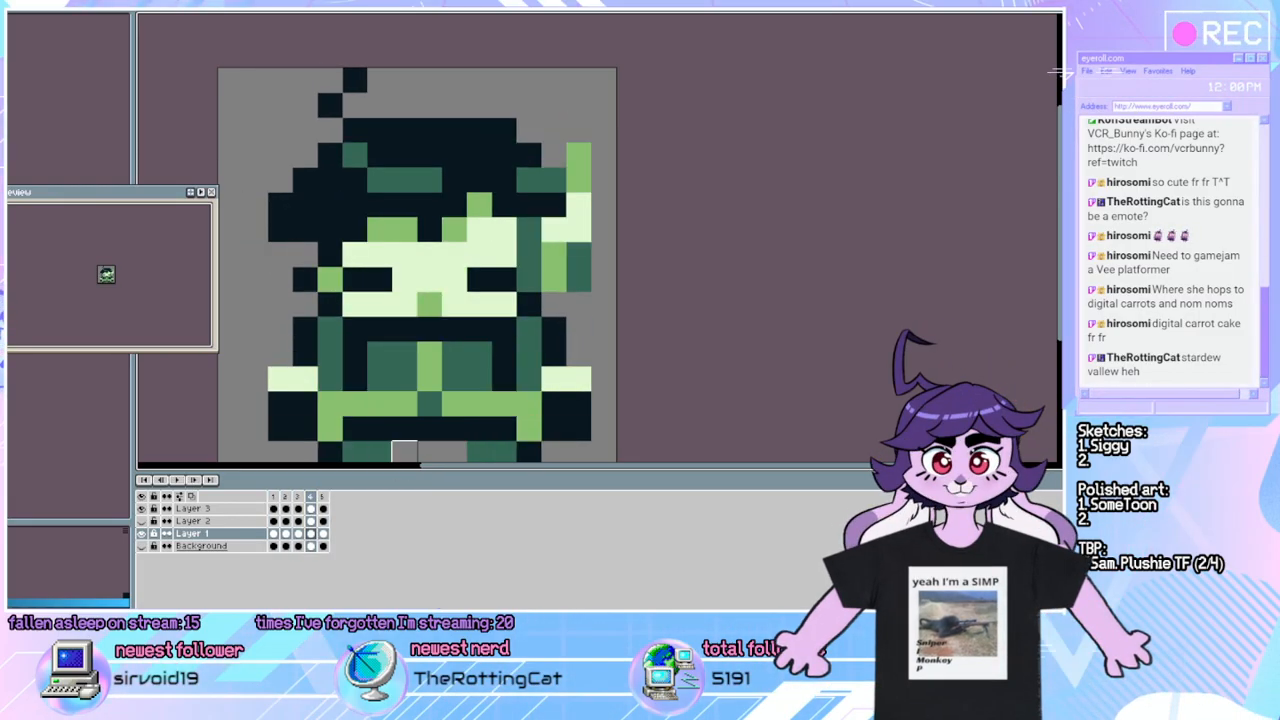
left_click(184, 482)
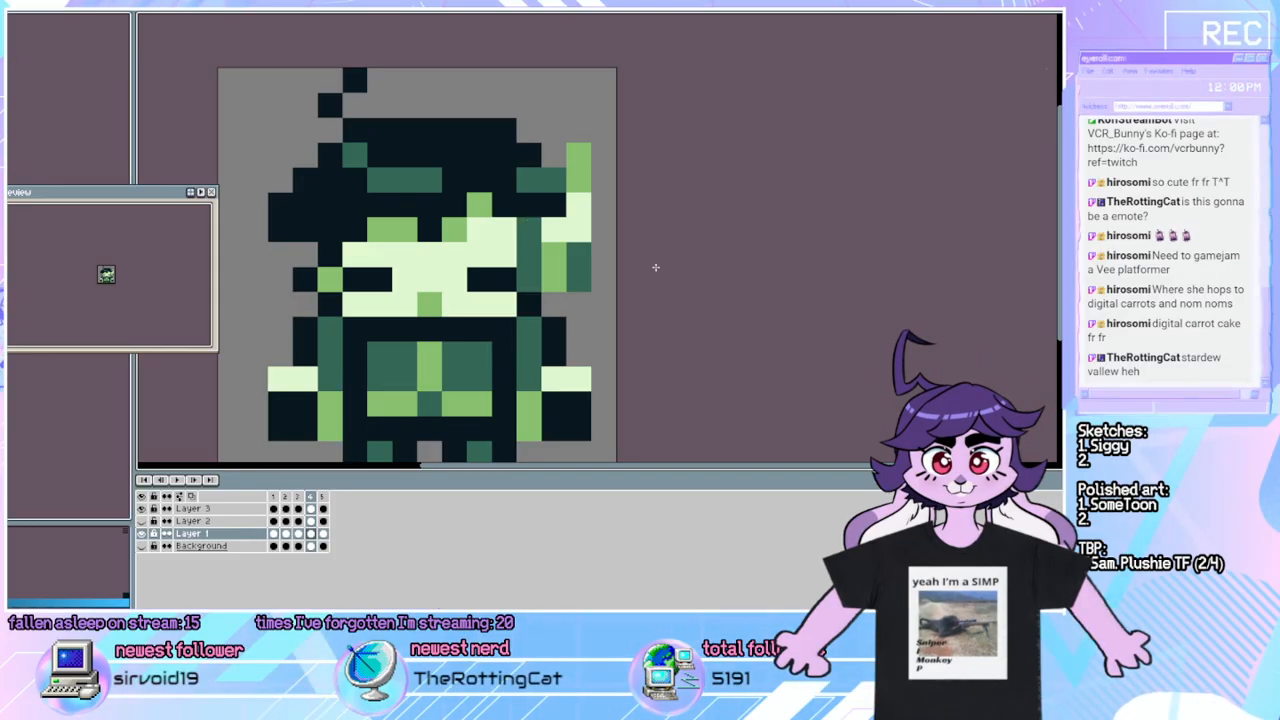
On Layer 3, frame 4, repaint the two teal pixels between the face and the raised ear dark, and play the animation.
left_click(212, 508)
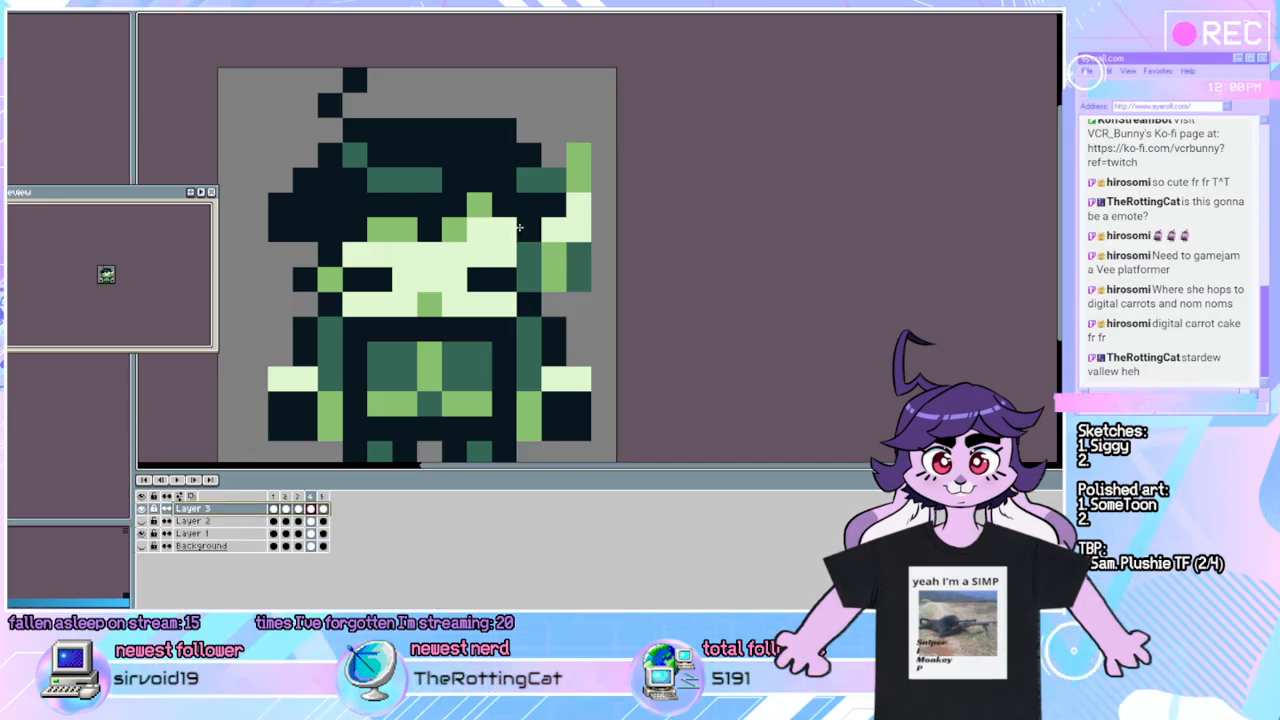
left_click(529, 329)
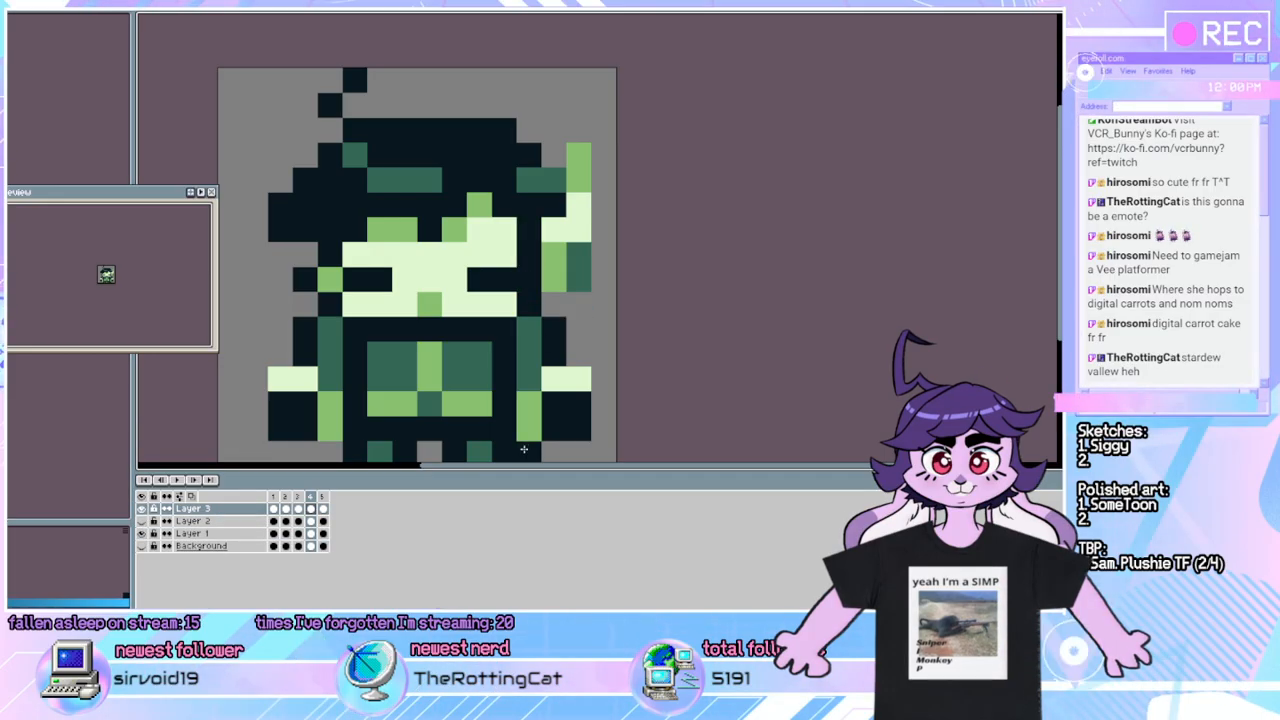
left_click(184, 481)
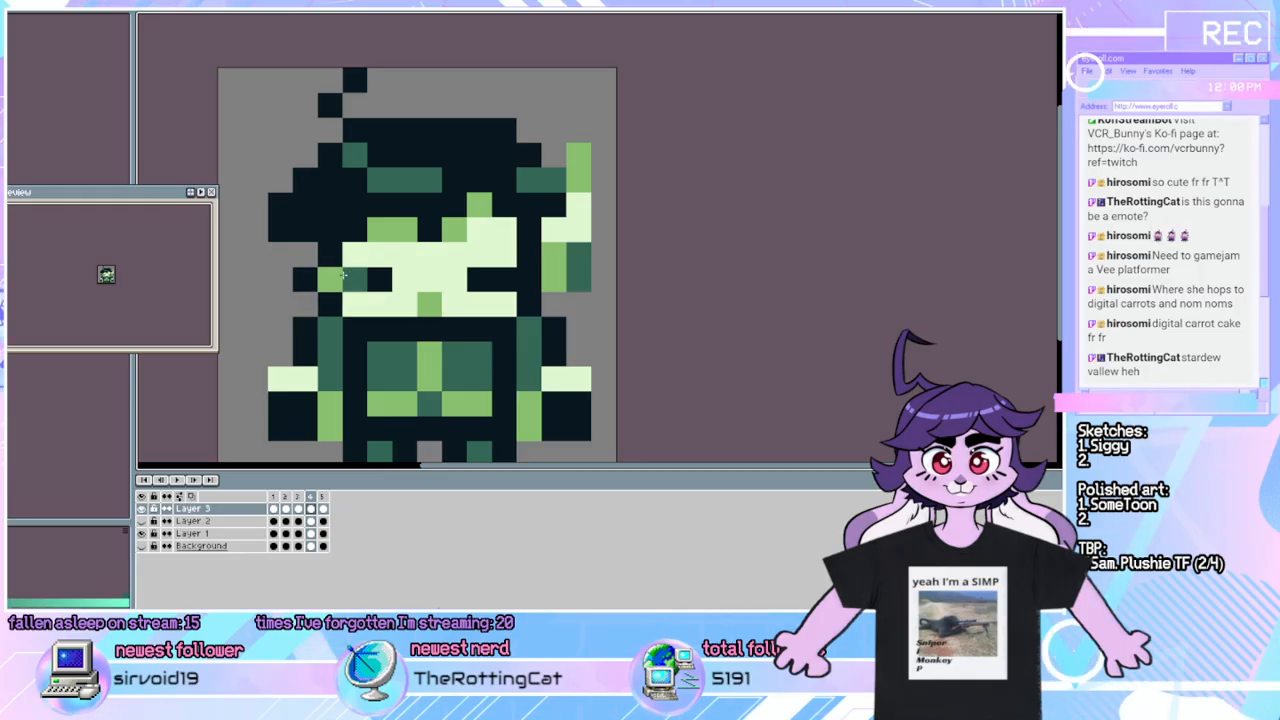
Recolour both eyes' outer pixels and the sleeve pixels above the cuffs teal on frame 4, checking playback.
left_click(494, 276)
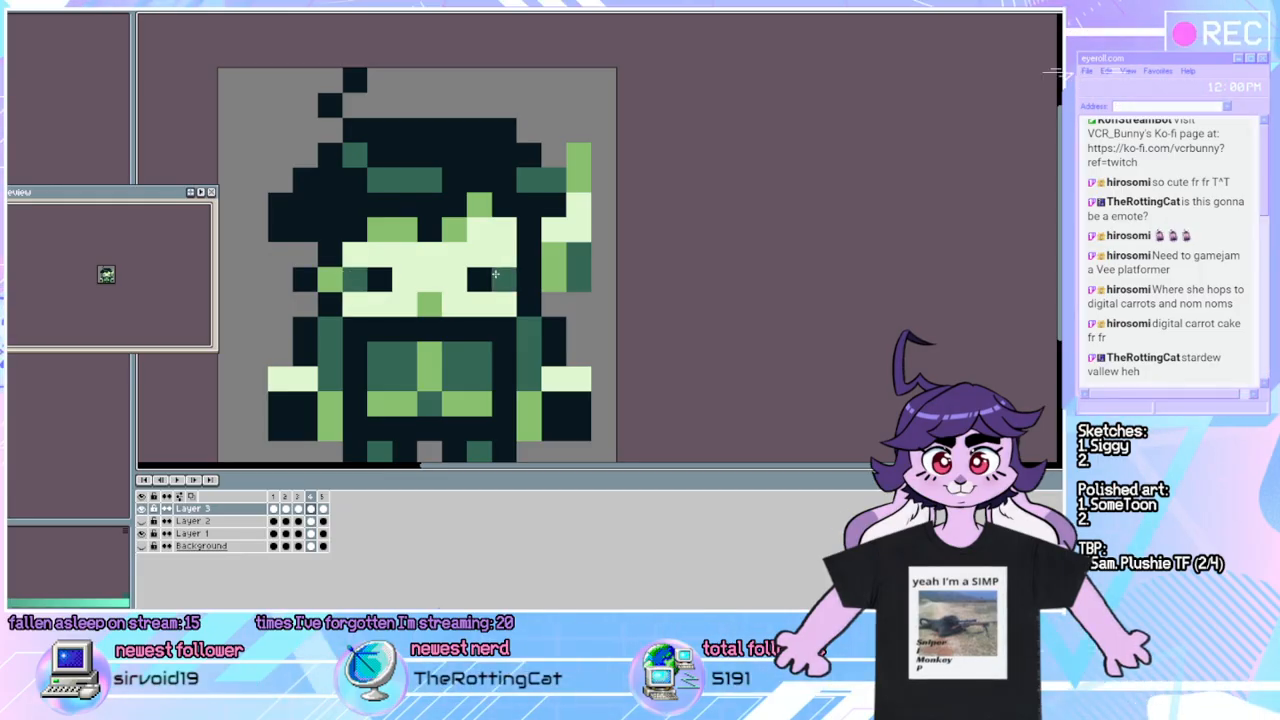
left_click(183, 483)
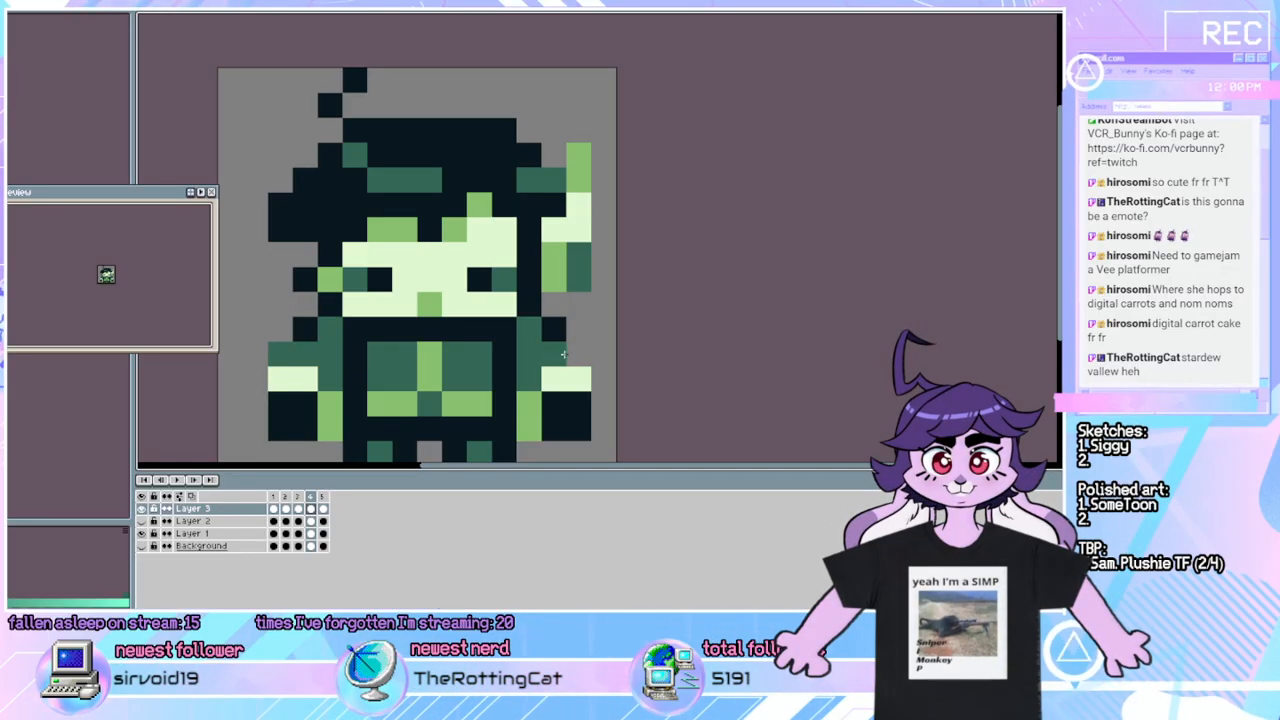
key("Left")
key("Right")
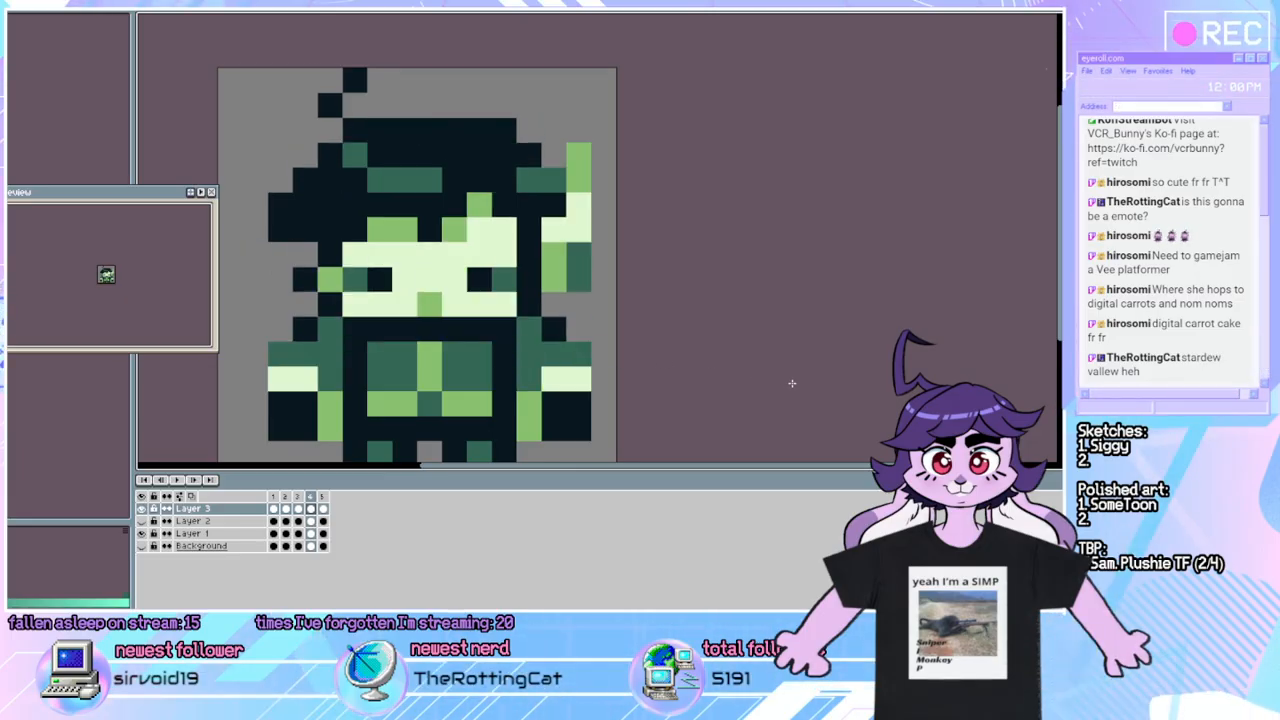
On frame 5, move both dark hand blocks up one pixel over the cuffs.
key("Right")
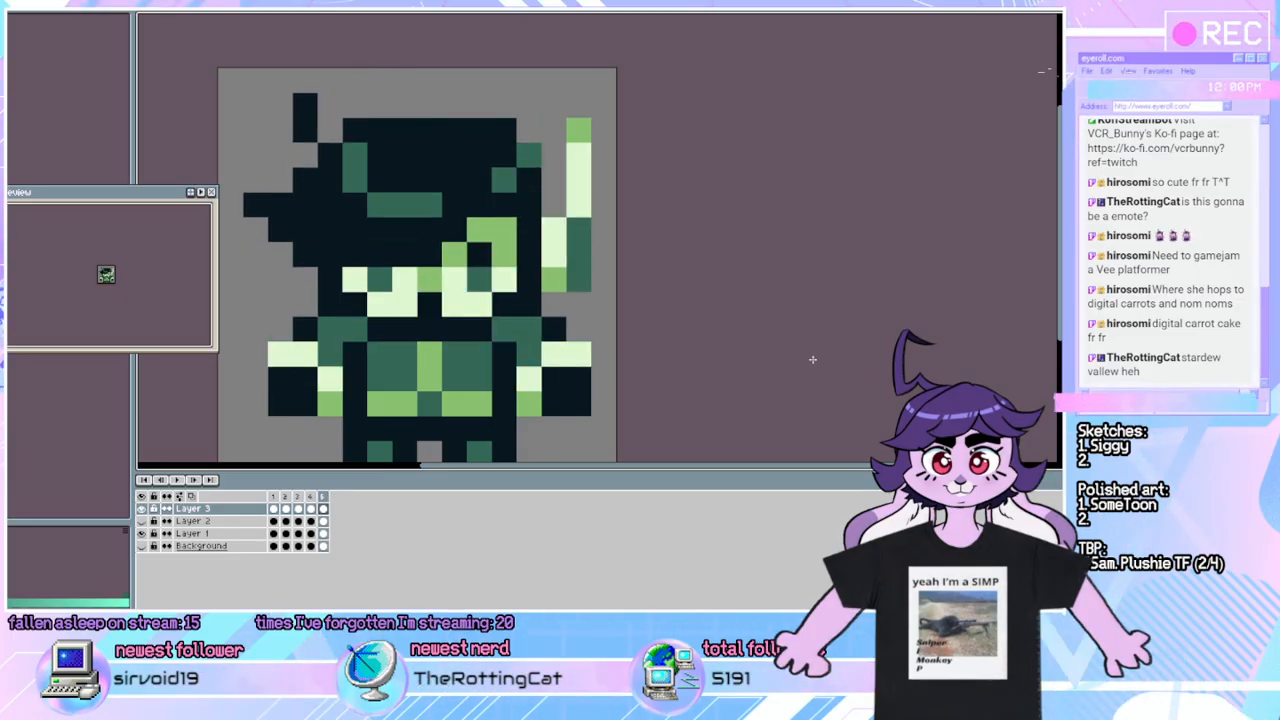
key("Left")
key("Right")
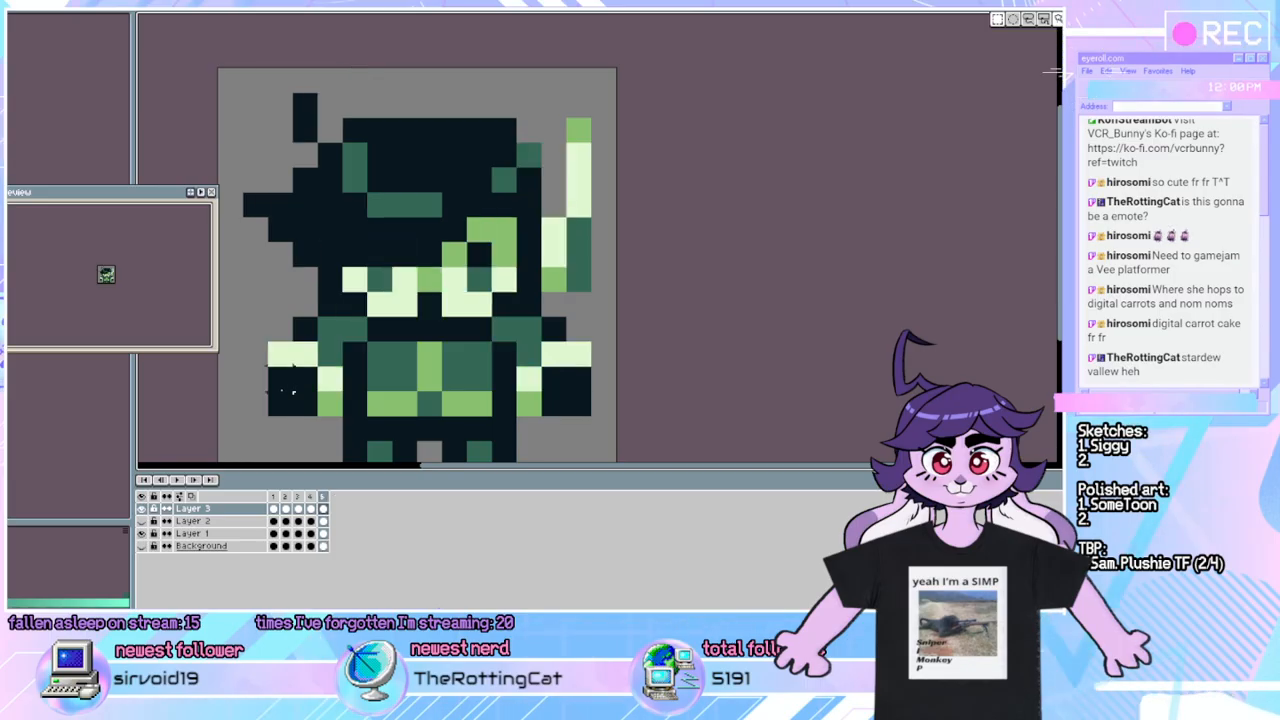
left_click_drag(292, 390, 320, 418)
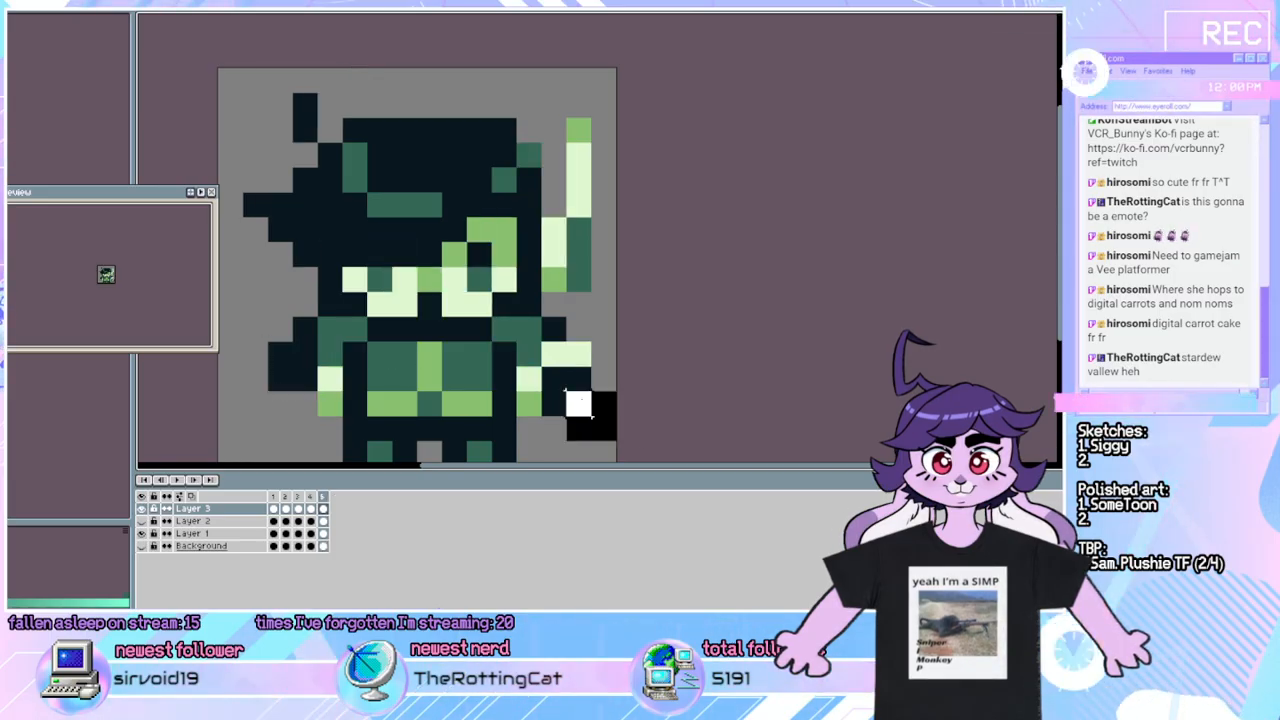
left_click_drag(578, 403, 555, 386)
left_click(678, 329)
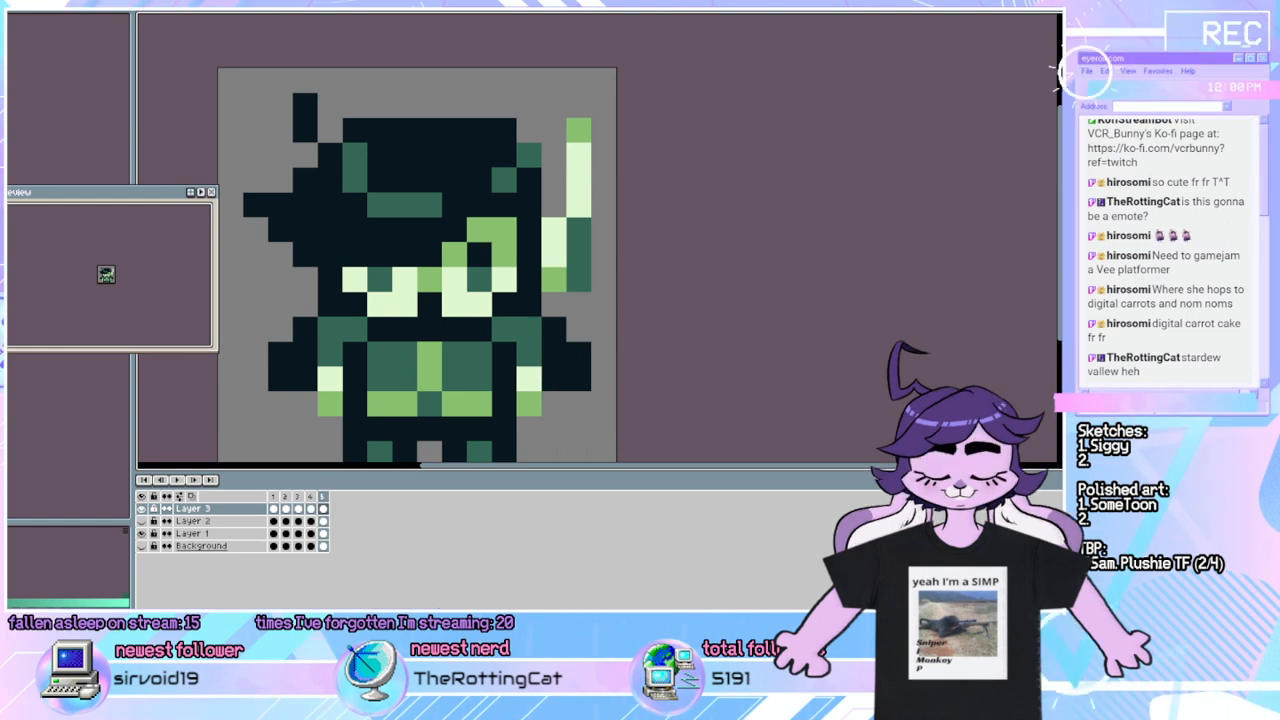
Paint a light green pixel row directly beneath each hand on frame 5 and play the animation.
left_click(276, 379)
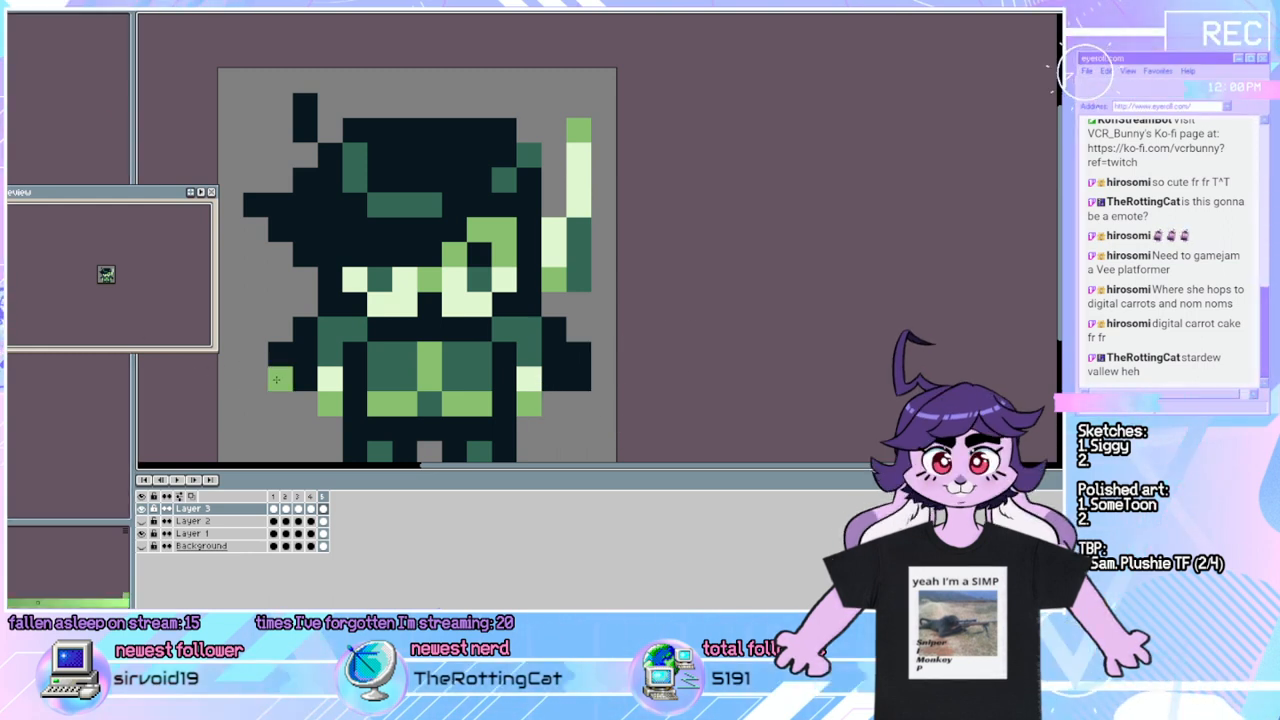
left_click_drag(517, 400, 580, 403)
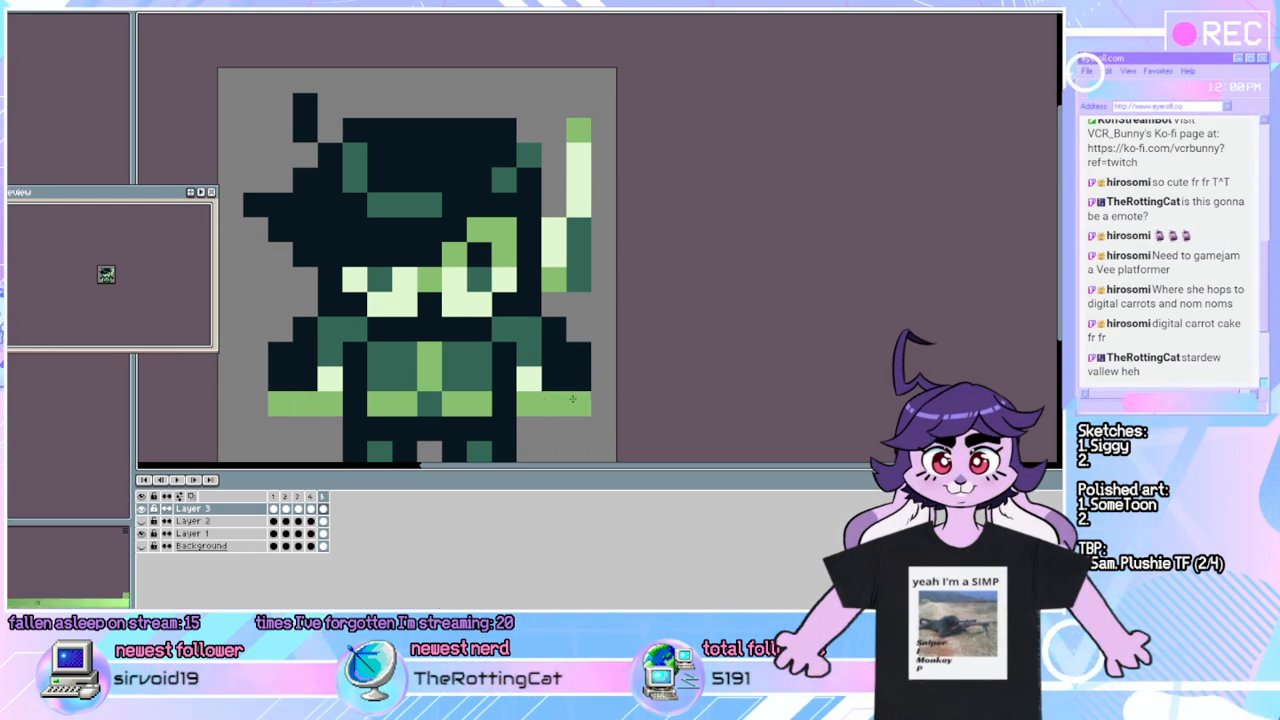
left_click(379, 452)
left_click(183, 481)
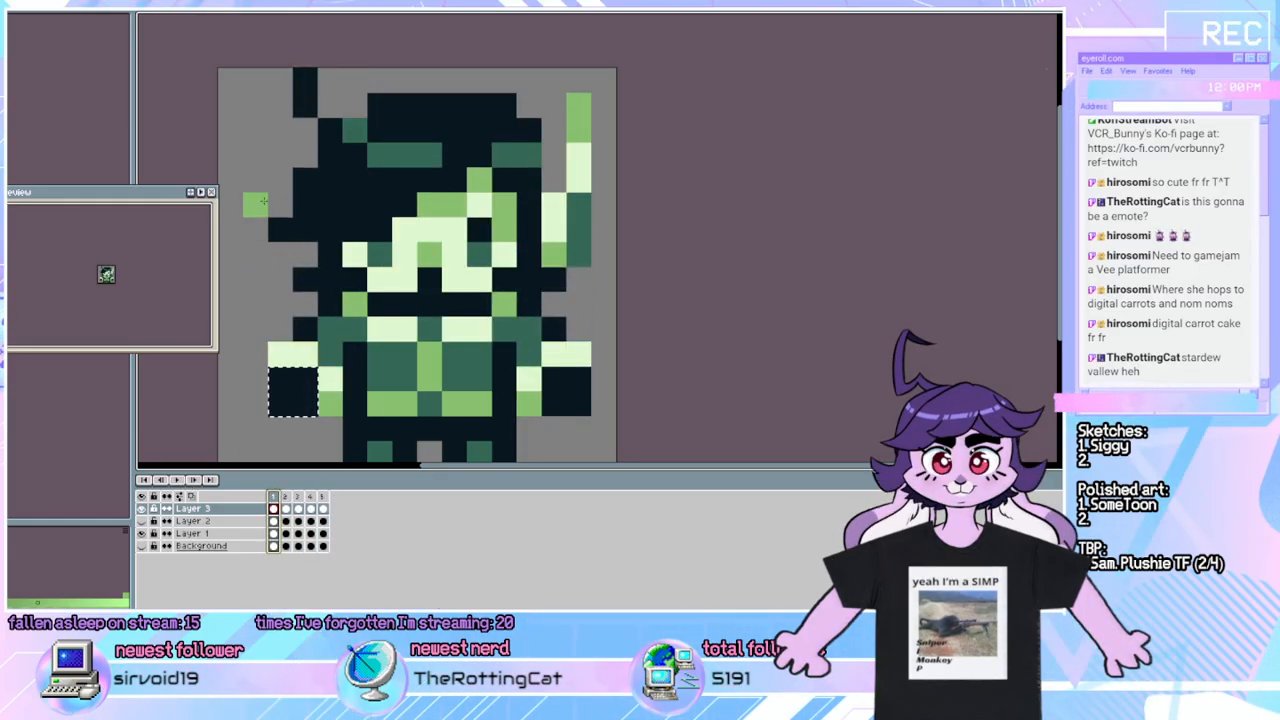
Select Layer 1, review the five frames in sequence several times, and play the animation.
left_click(247, 534)
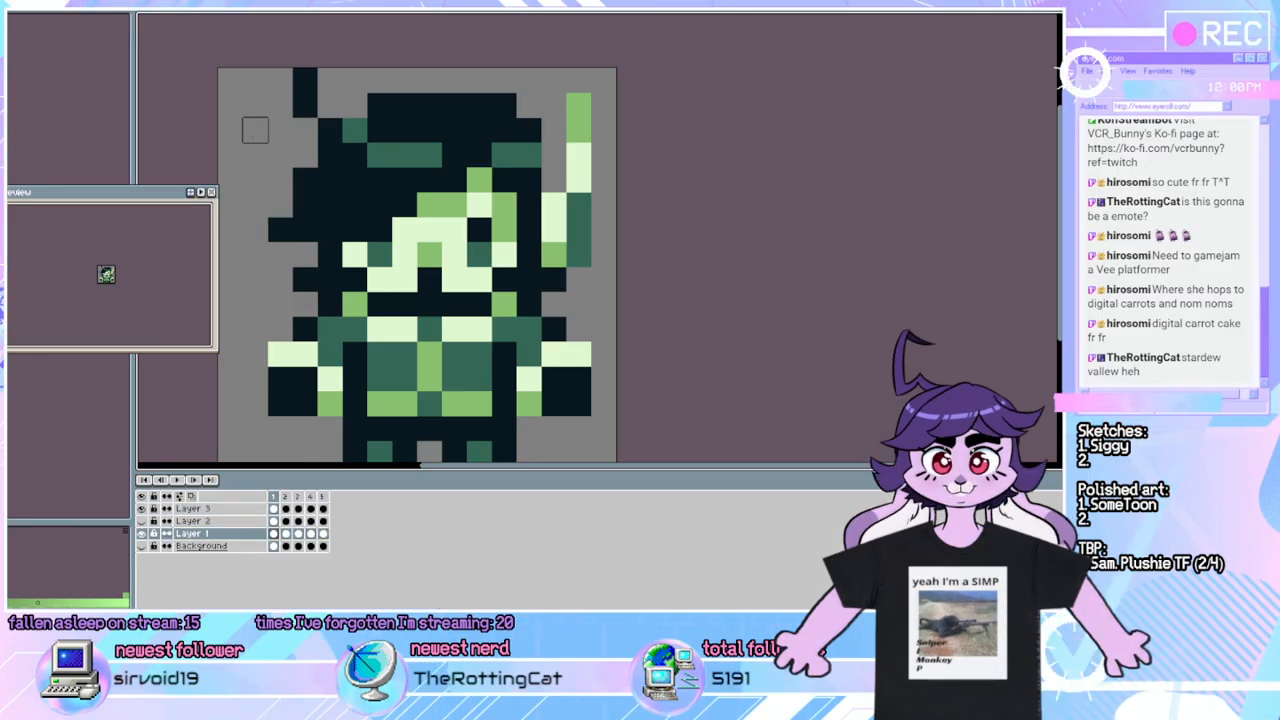
key("Right")
key("Right")
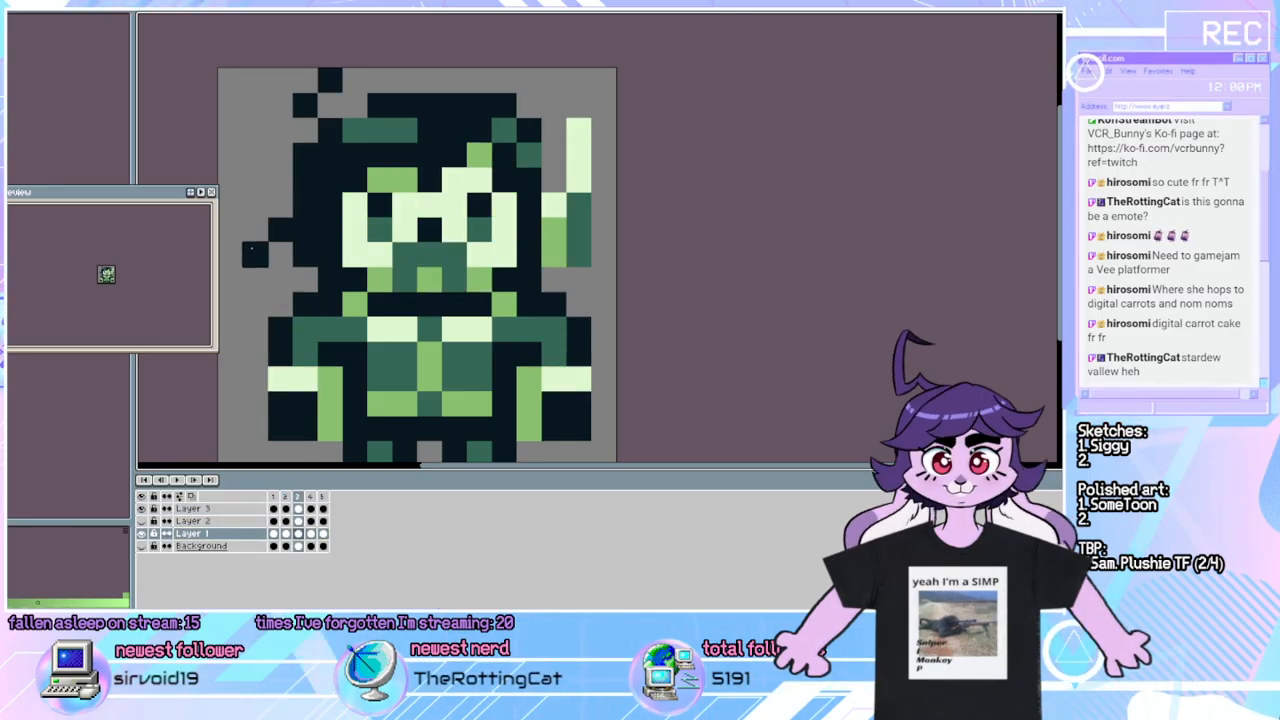
key("Right")
key("Right")
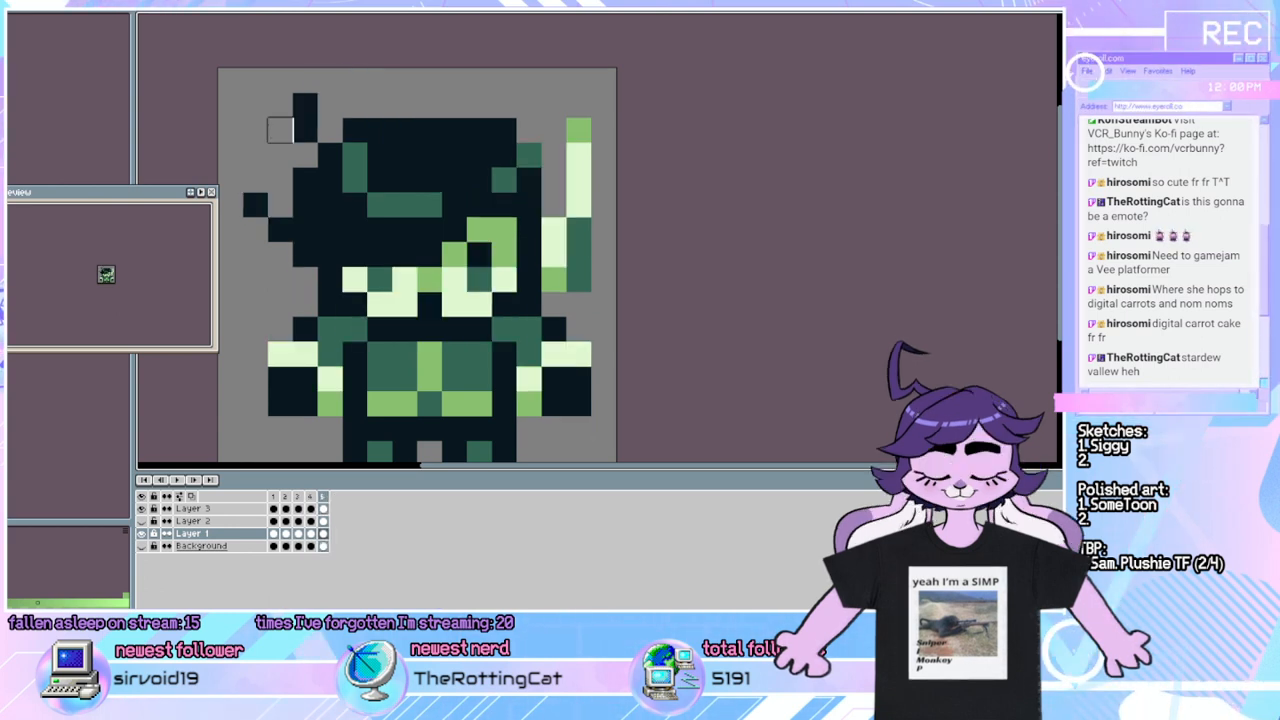
key("Right")
key("Right")
key("Right")
key("Right")
key("Right")
key("Right")
key("Right")
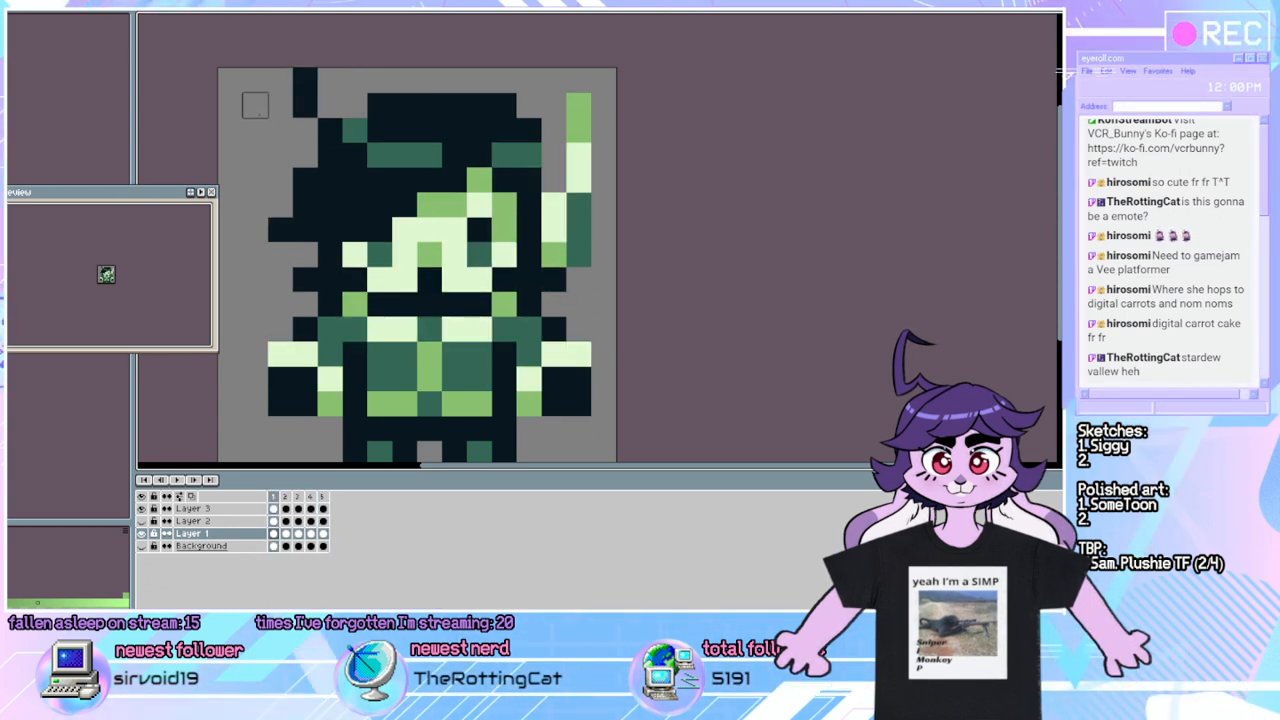
key("Right")
key("Right")
key("Right")
key("Right")
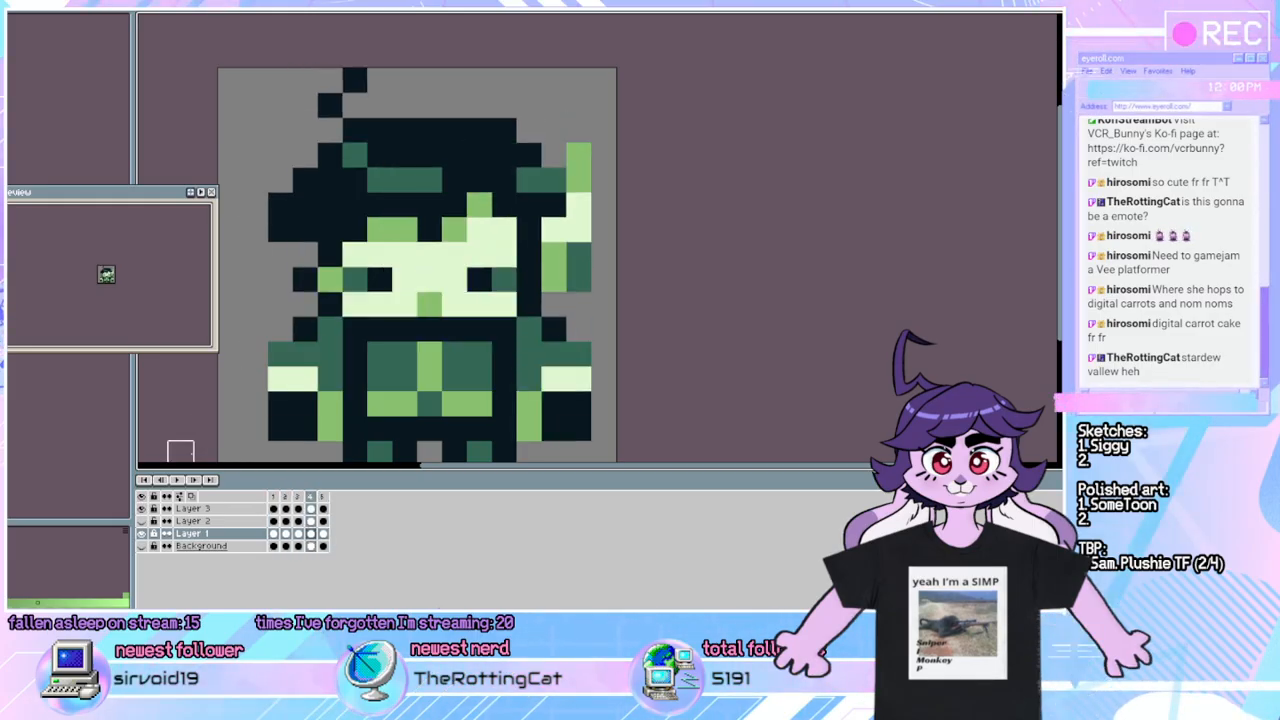
left_click(183, 482)
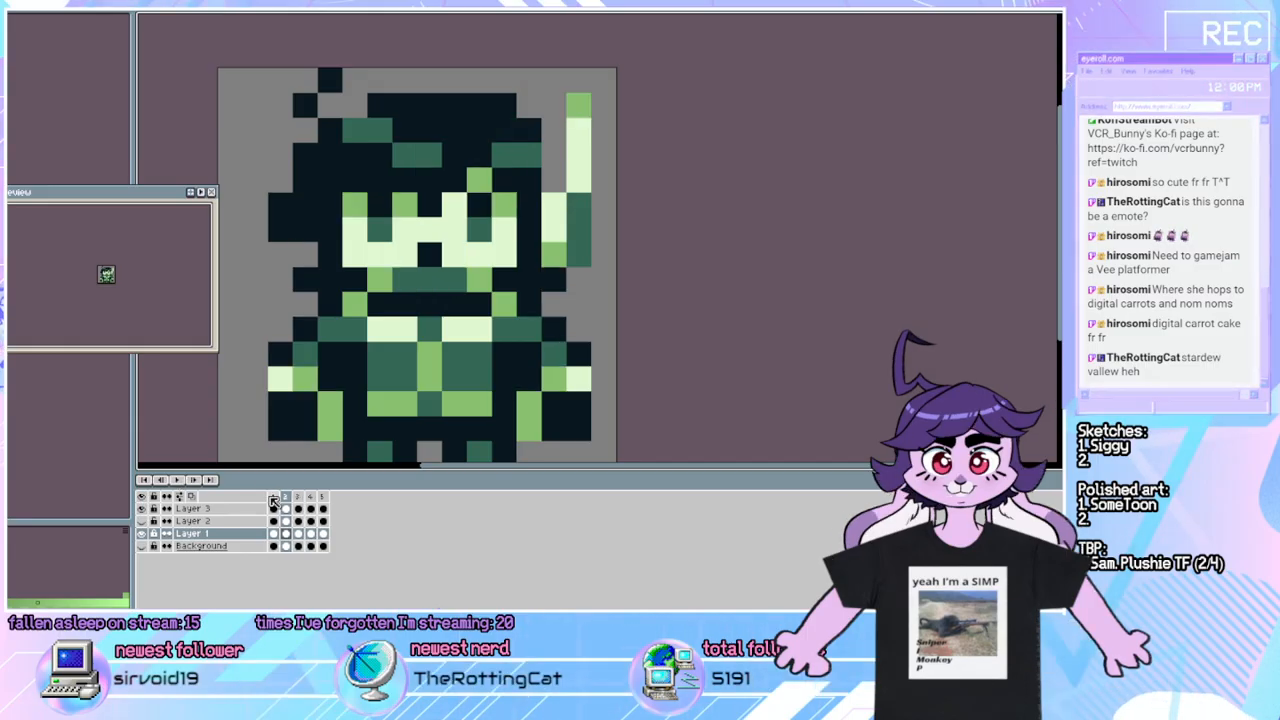
Add a new frame after frame 3 that duplicates its artwork, and compare the two frames.
right_click(306, 500)
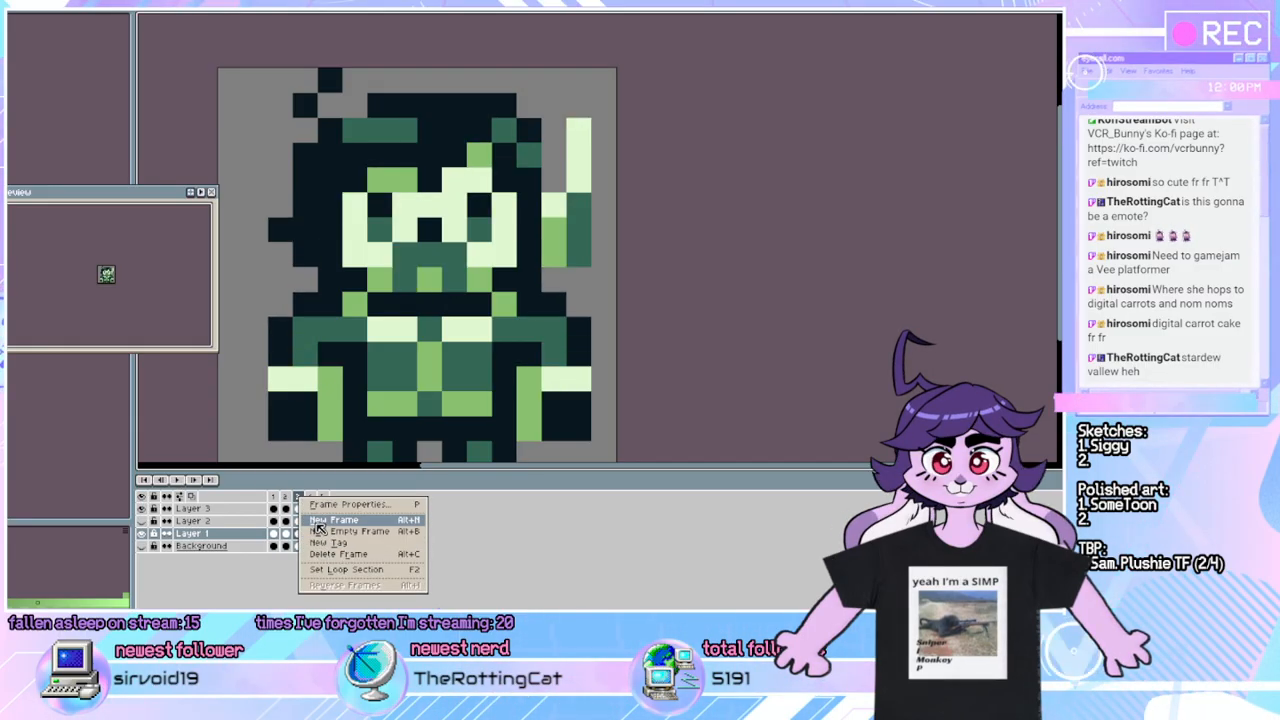
left_click(318, 522)
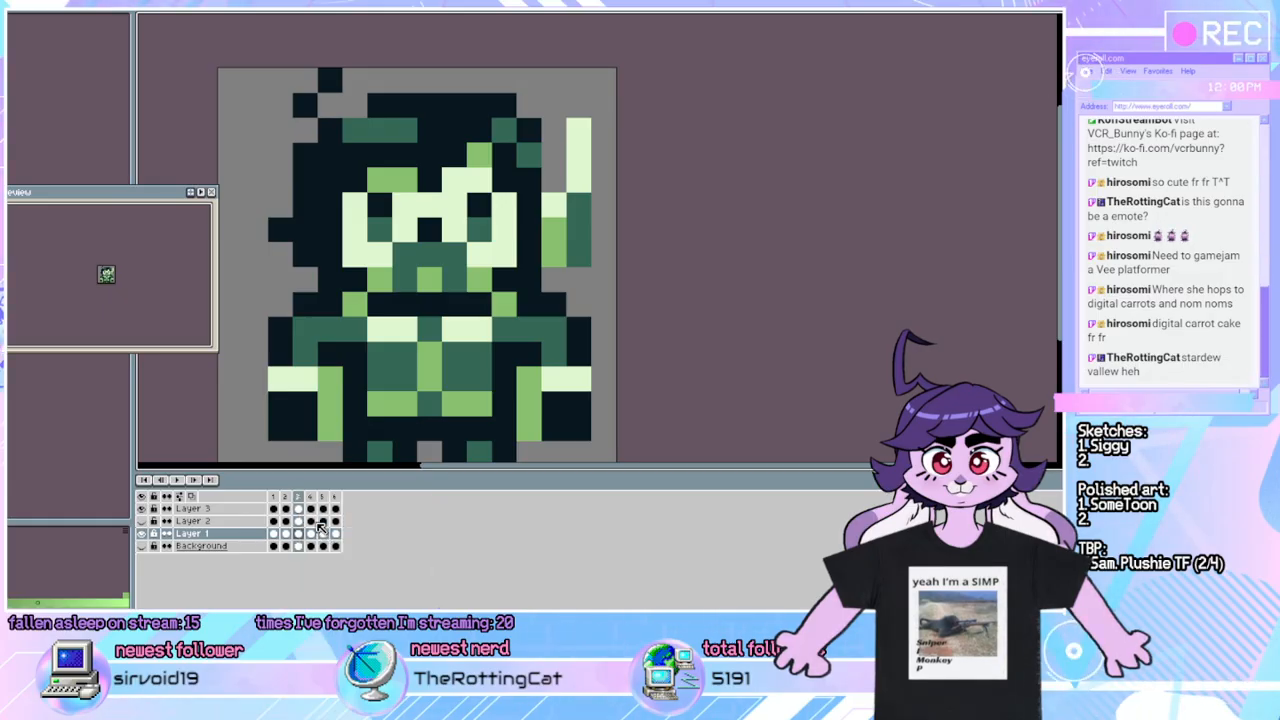
key("Left")
key("Right")
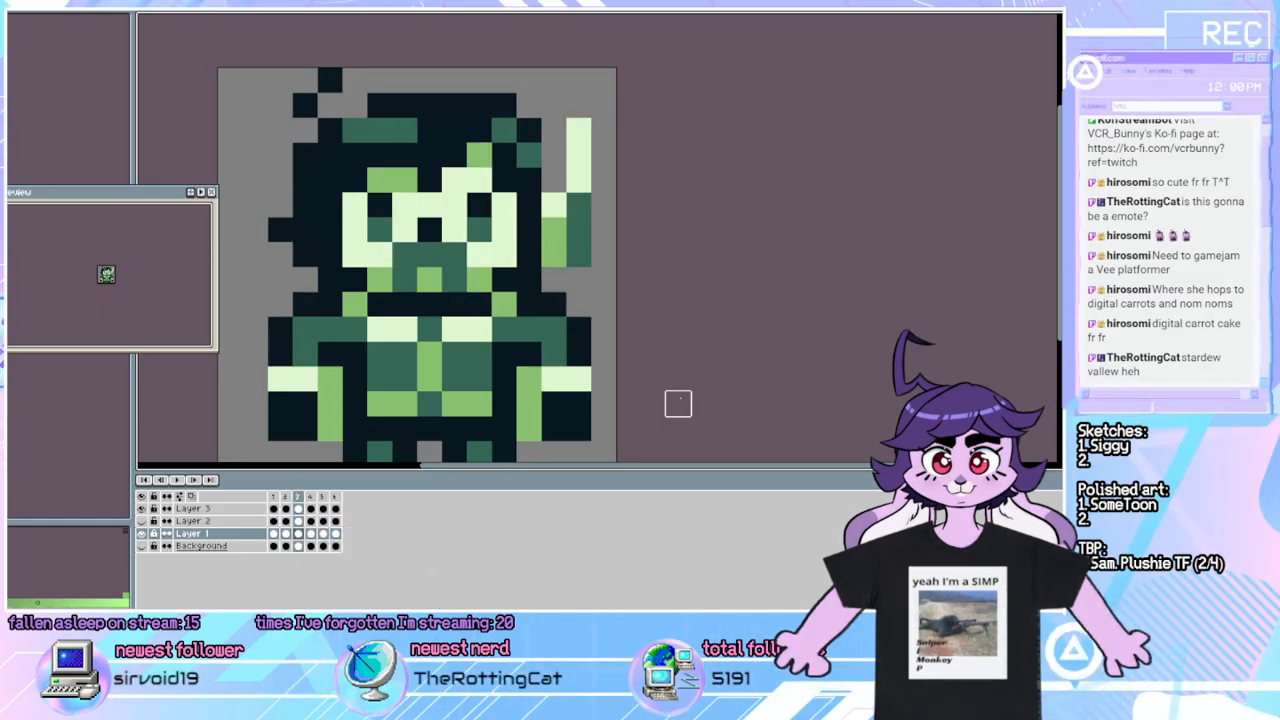
key("Right")
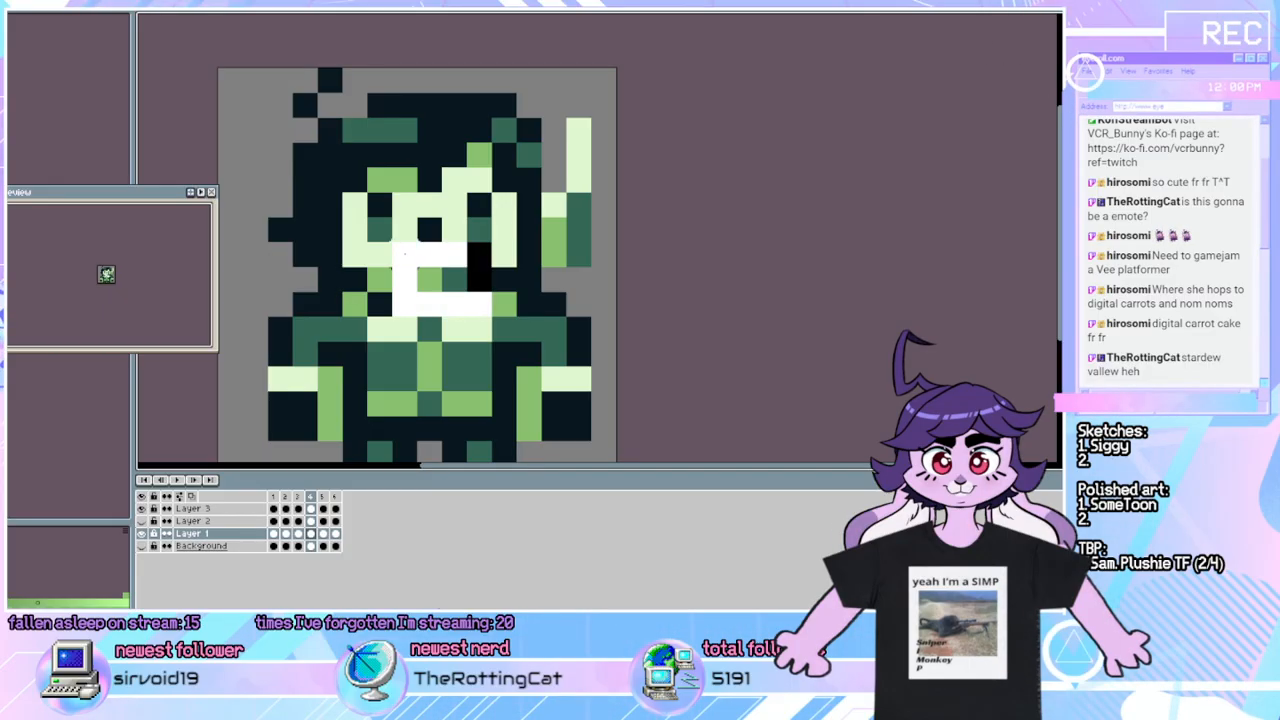
Try to stretch the mouth and collar area down by one pixel on frame 4, and undo it.
left_click_drag(390, 240, 452, 350)
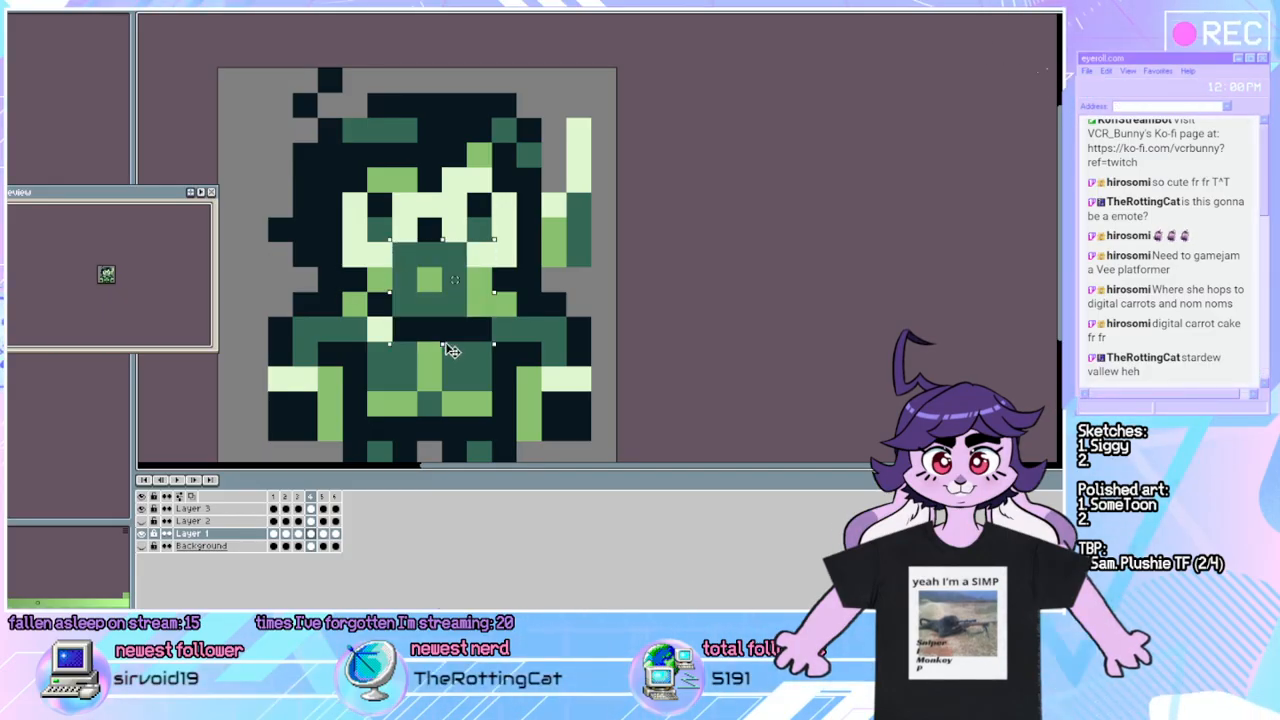
left_click(777, 228)
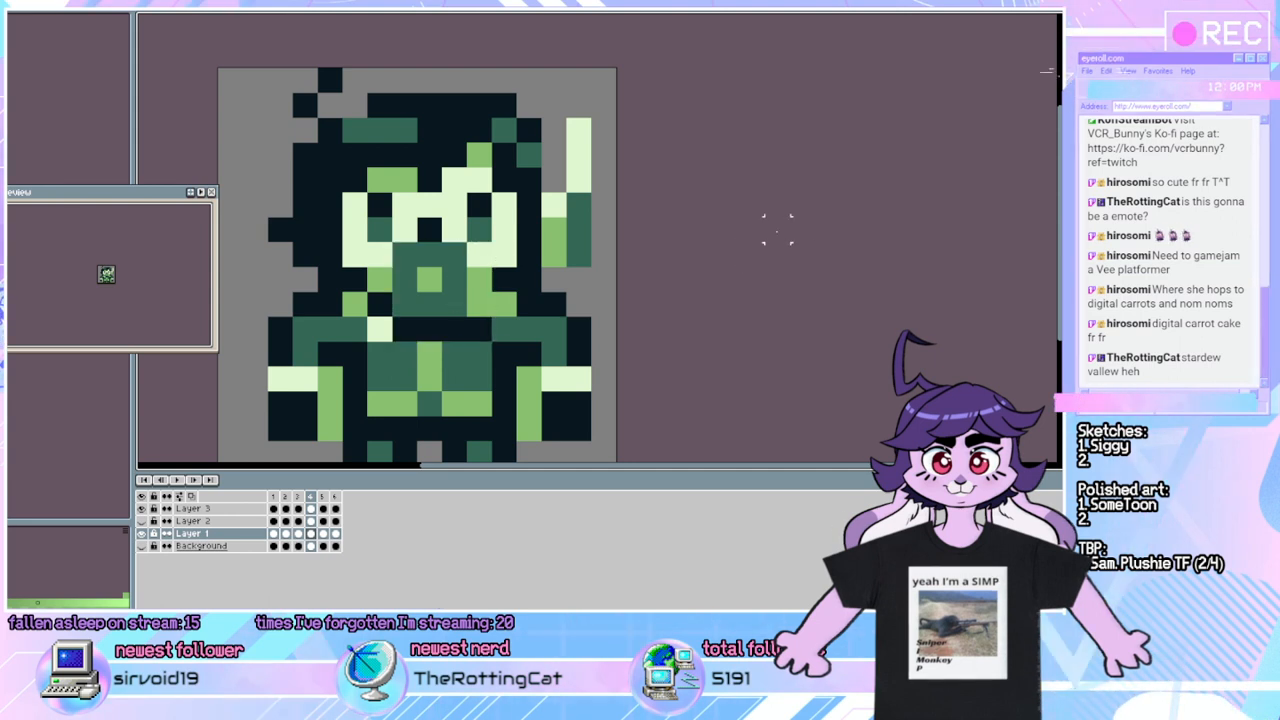
key("ctrl+z")
key("ctrl+z")
key("ctrl+z")
key("ctrl+z")
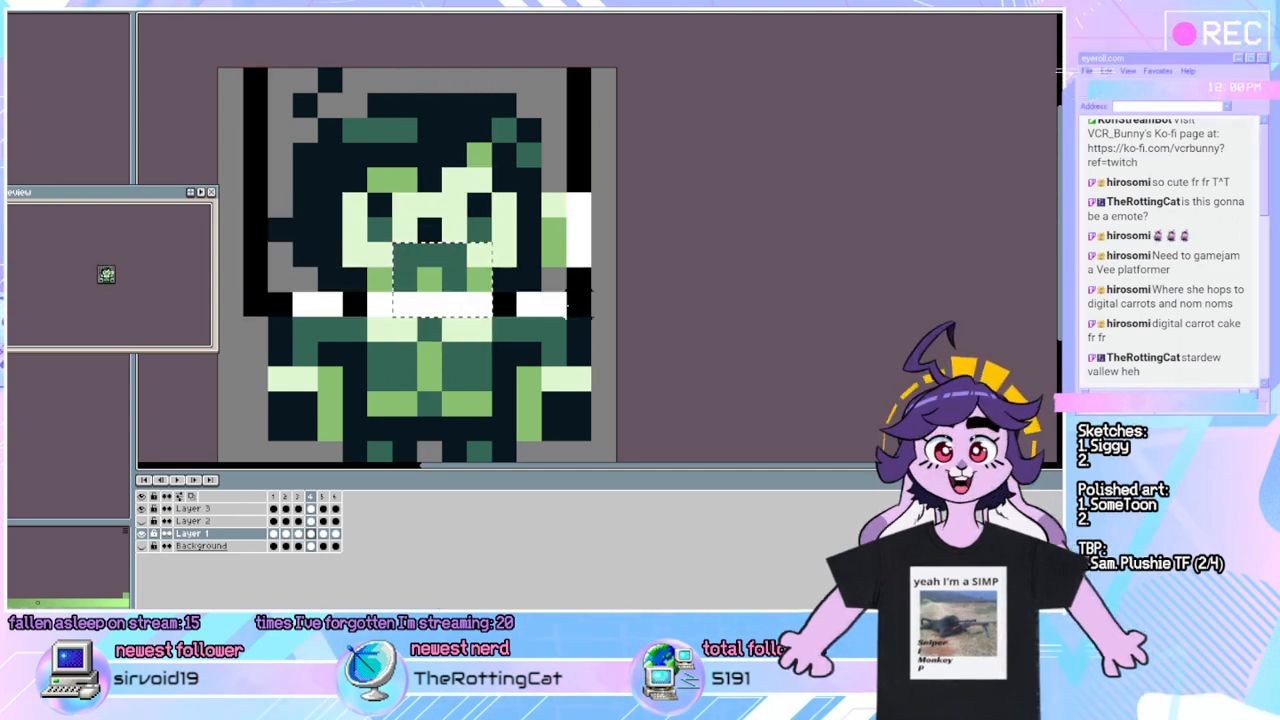
Try to stretch the whole head downward by one pixel on frame 4, and undo it.
key("ctrl+z")
key("ctrl+z")
key("ctrl+z")
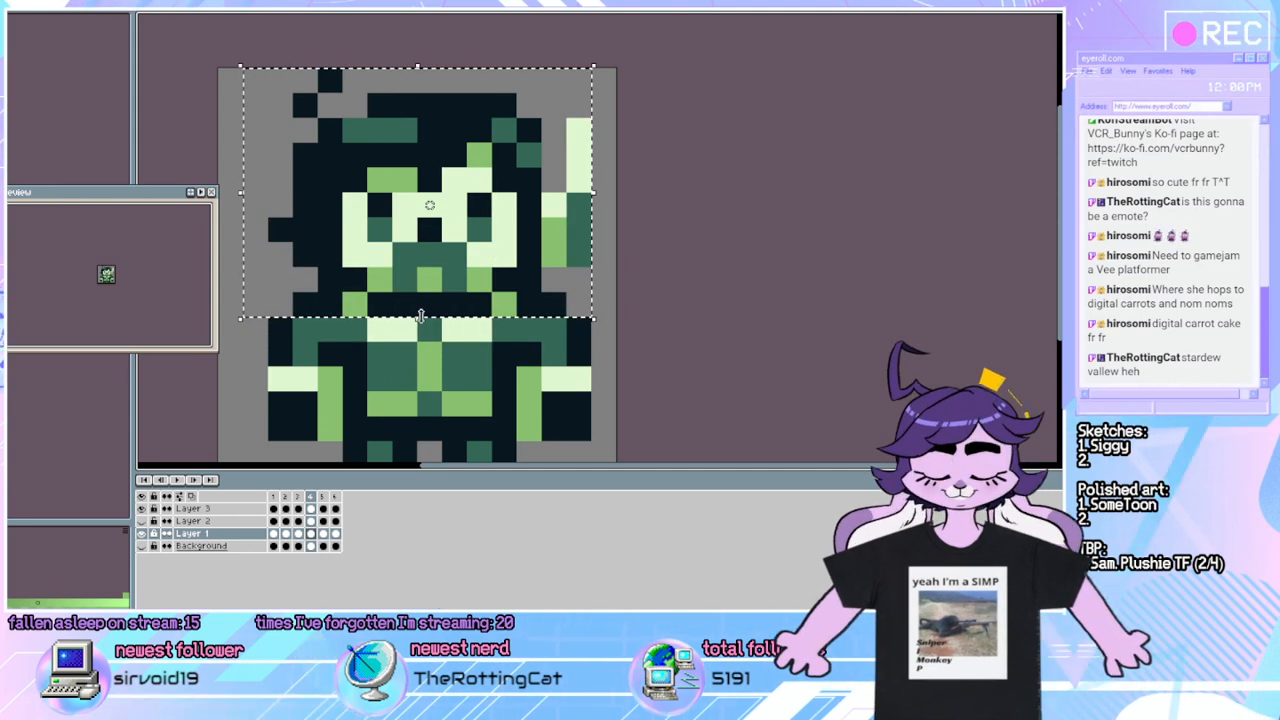
key("ctrl+z")
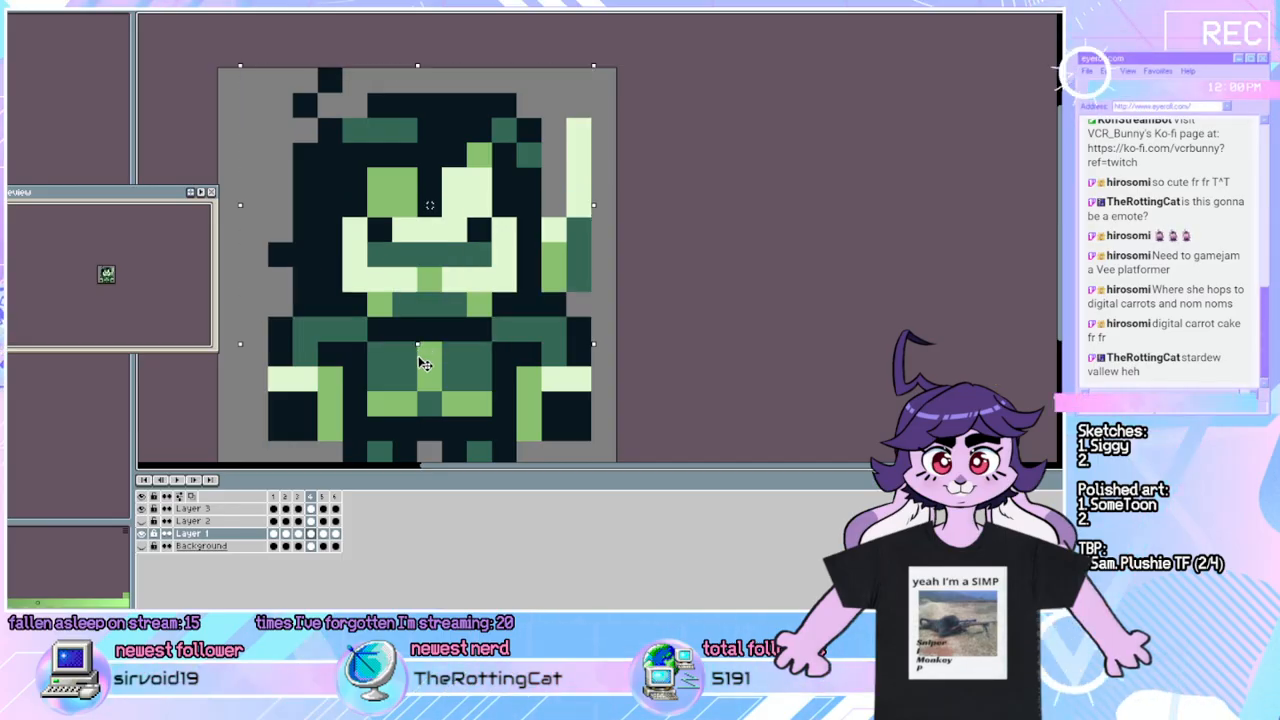
key("ctrl+z")
key("ctrl+z")
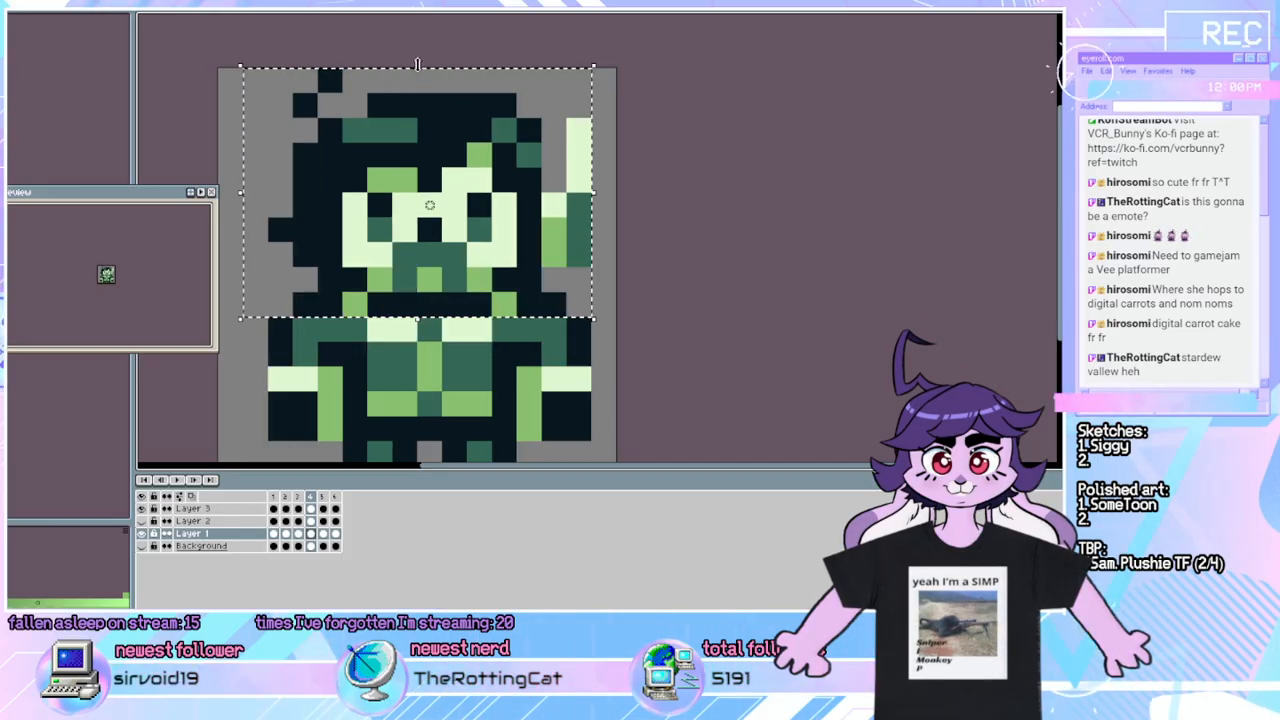
Stretch the whole head, including hair and raised ear, upward by one pixel on frame 4.
key("ctrl+z")
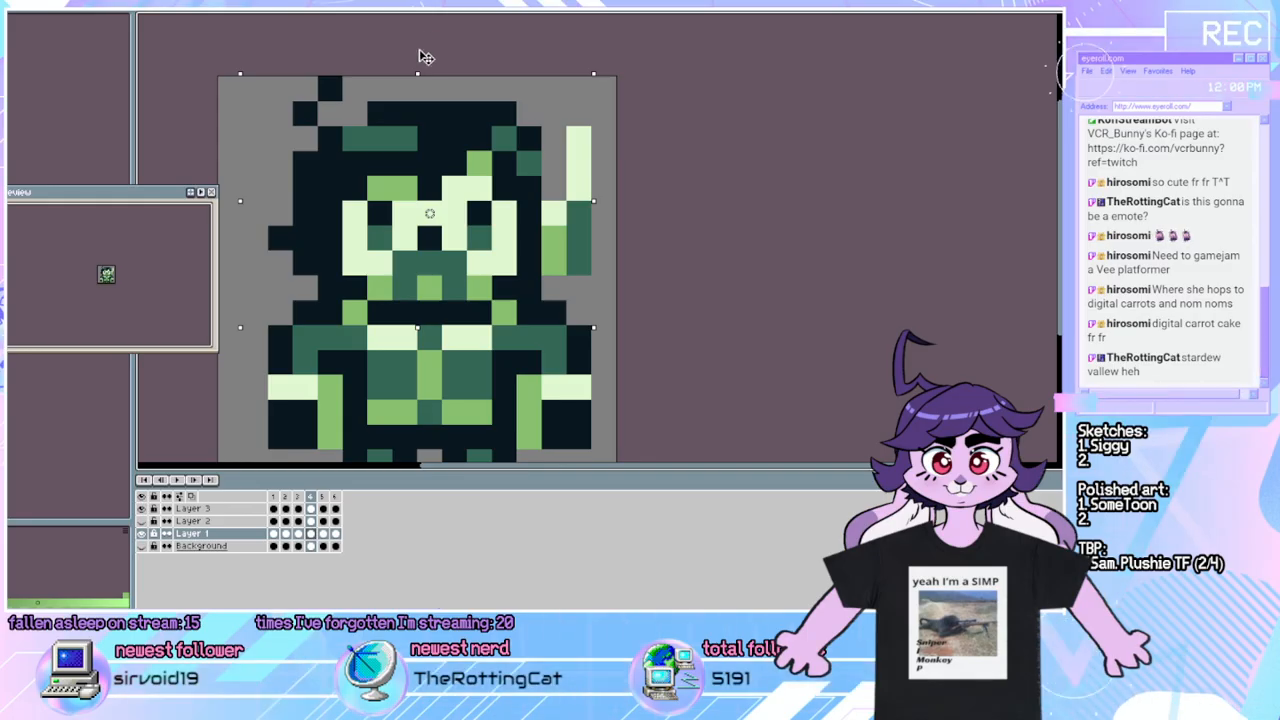
key("ctrl+z")
left_click(600, 222)
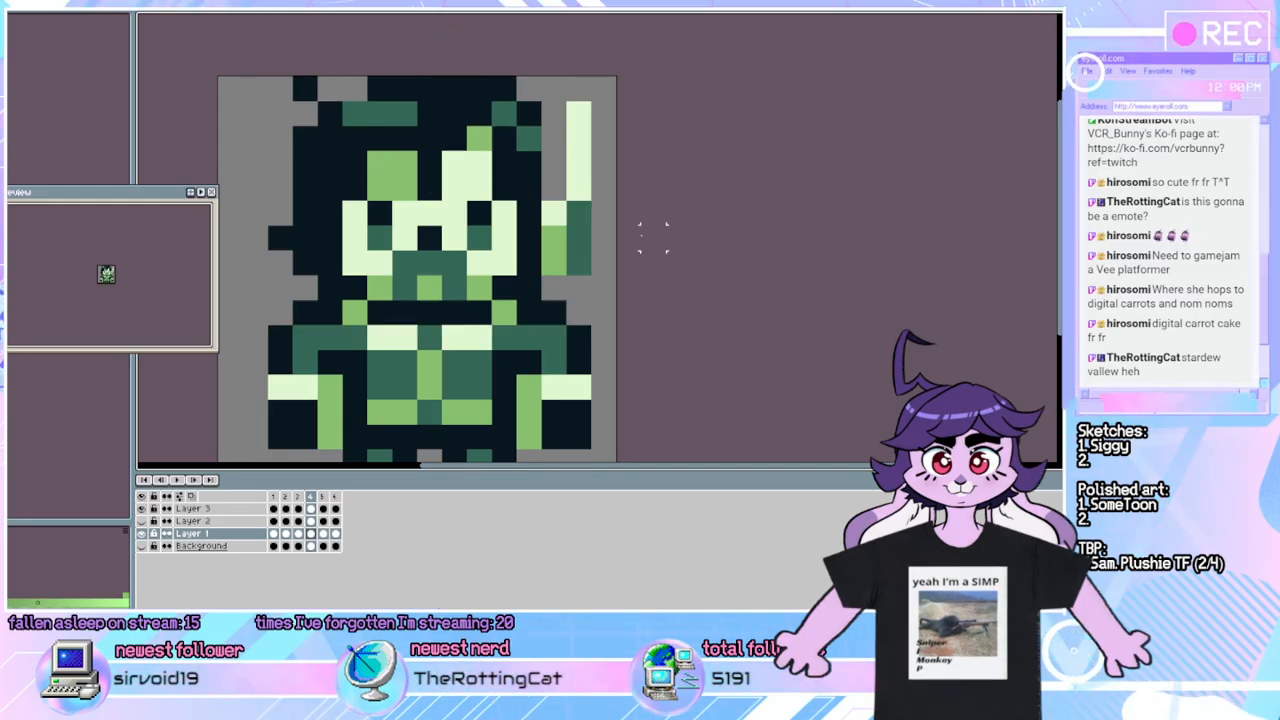
key("ctrl+z")
key("ctrl+y")
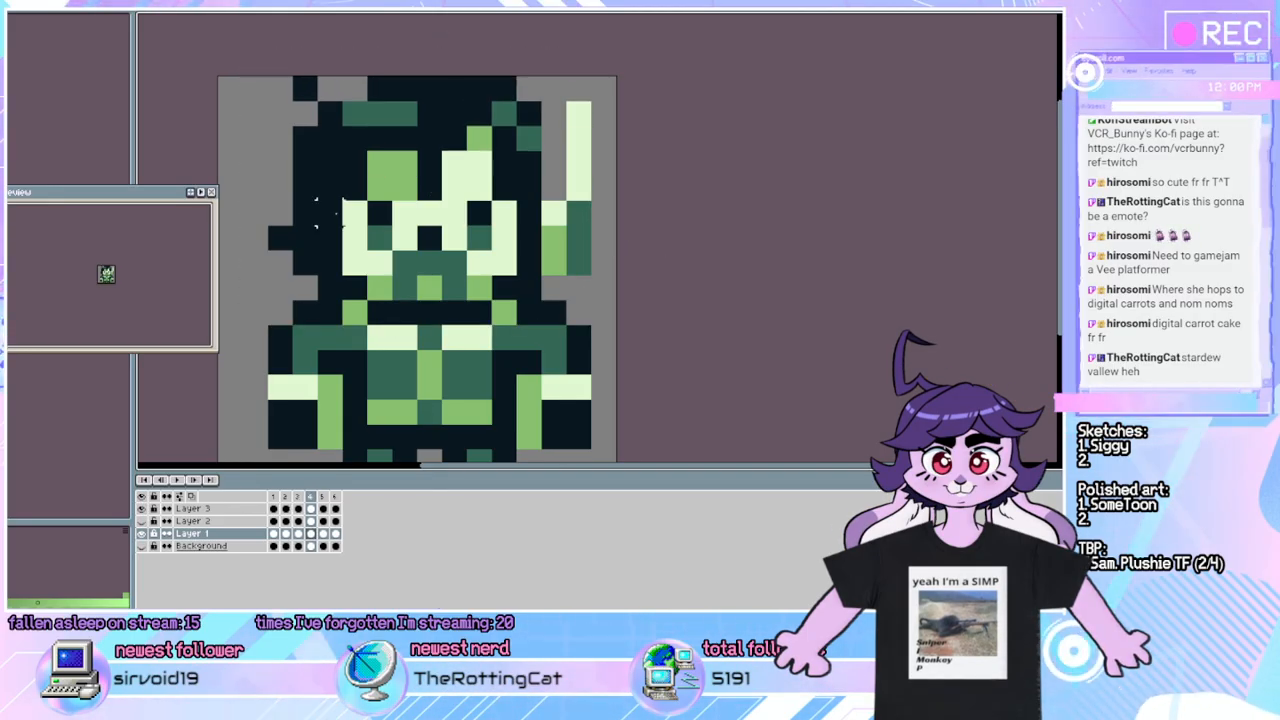
Move the face band with the eyes and nose up one pixel on frame 4 and fill the cheek gaps pale green.
left_click_drag(316, 175, 544, 279)
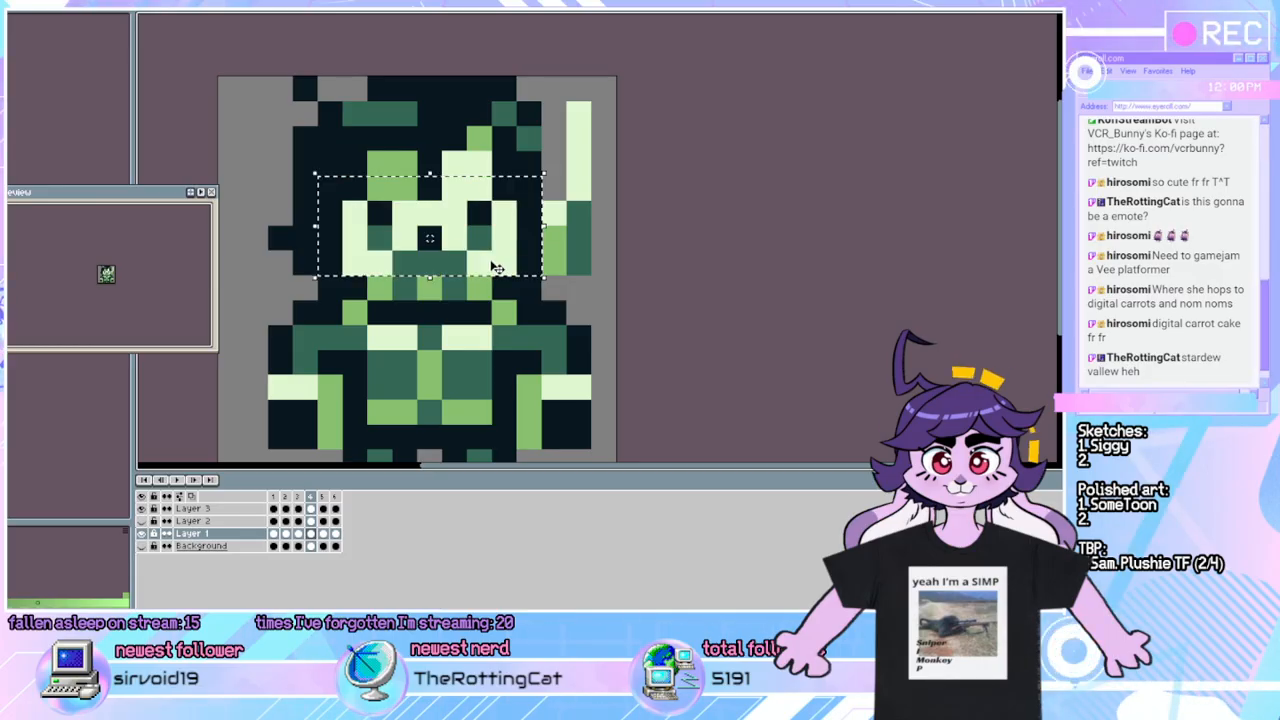
left_click_drag(457, 253, 462, 231)
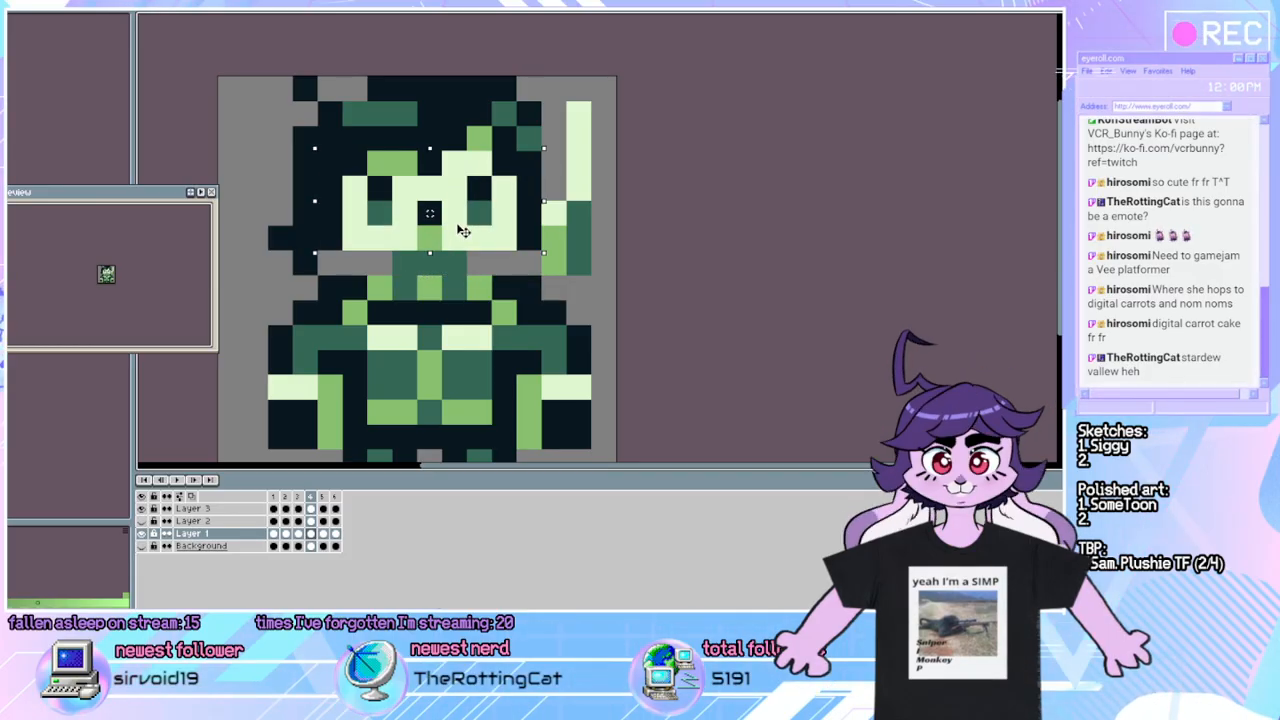
left_click(380, 262)
left_click_drag(355, 262, 333, 259)
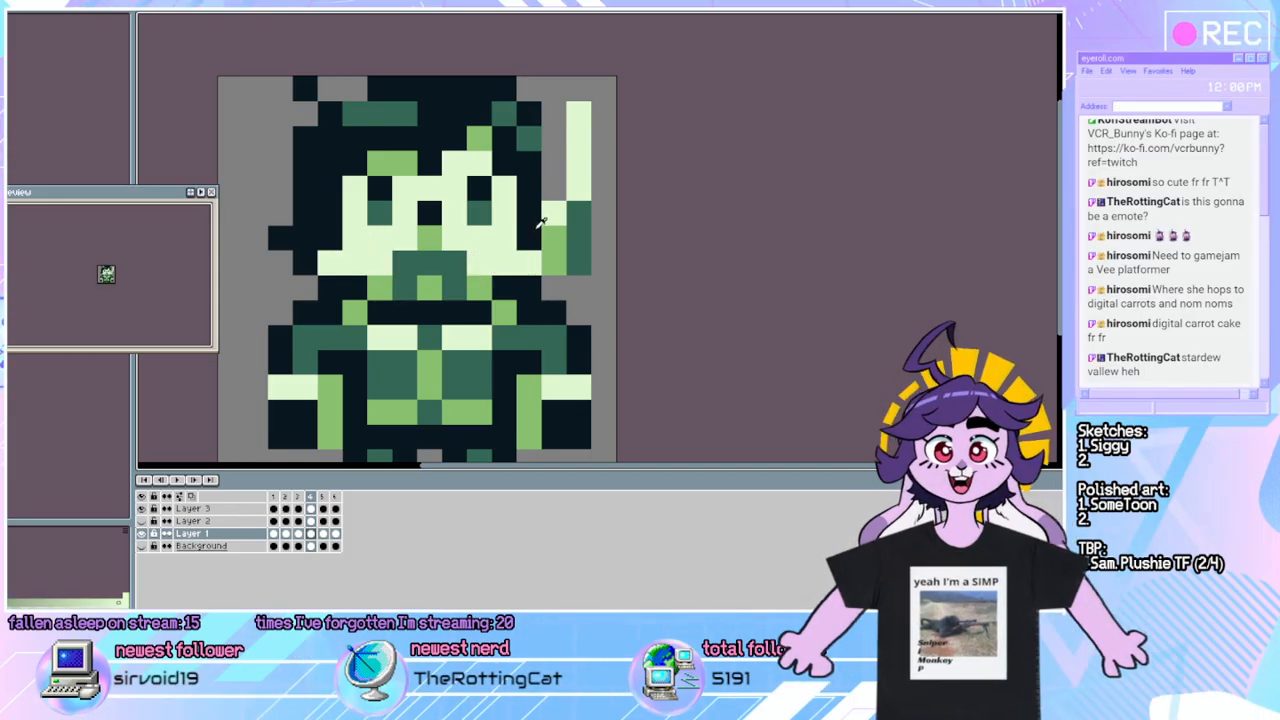
left_click(185, 486)
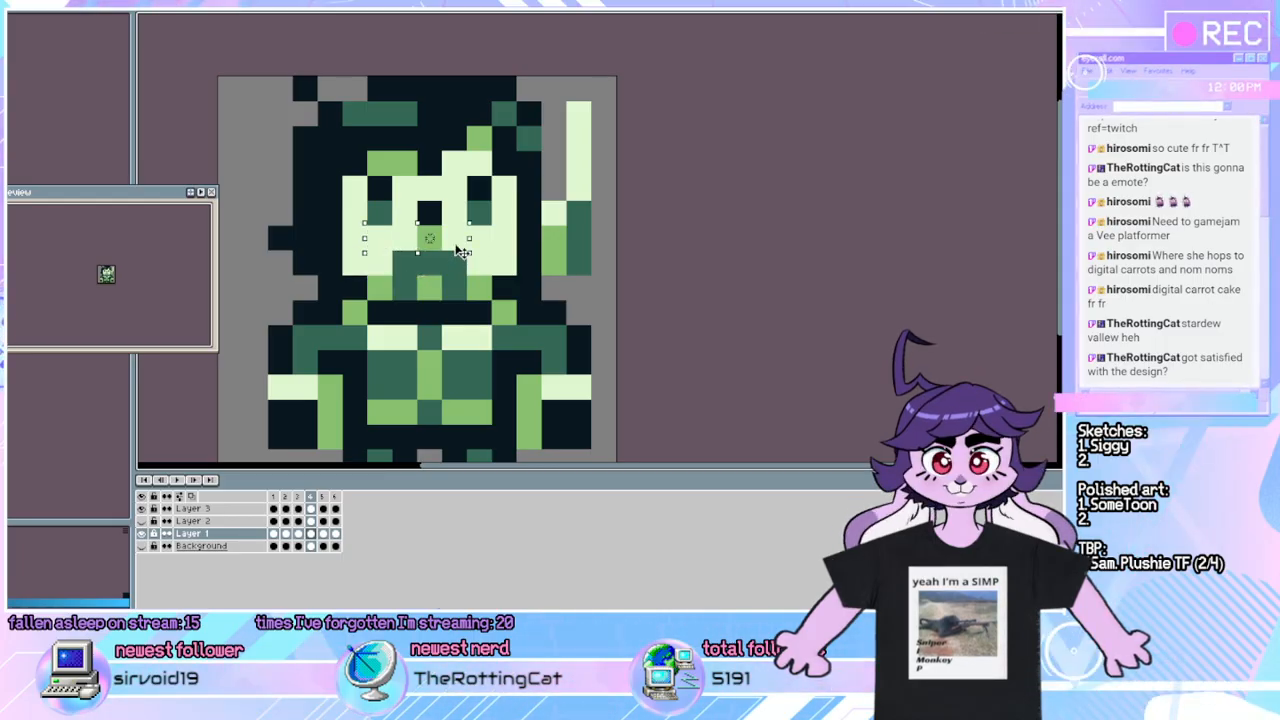
Paste a copy of frame 4's teal mouth row as a new layer above Layer 3, one pixel higher, covering the light green pixel.
key("ctrl+z")
left_click(199, 508)
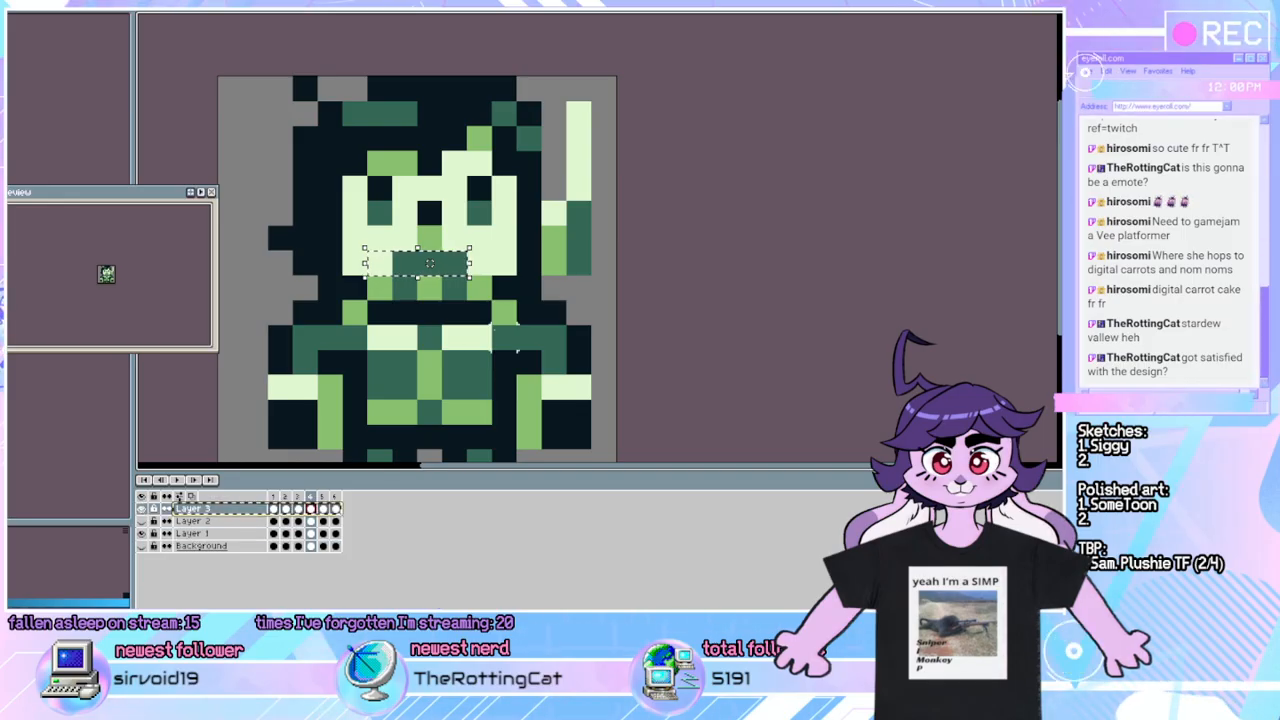
key("ctrl+v")
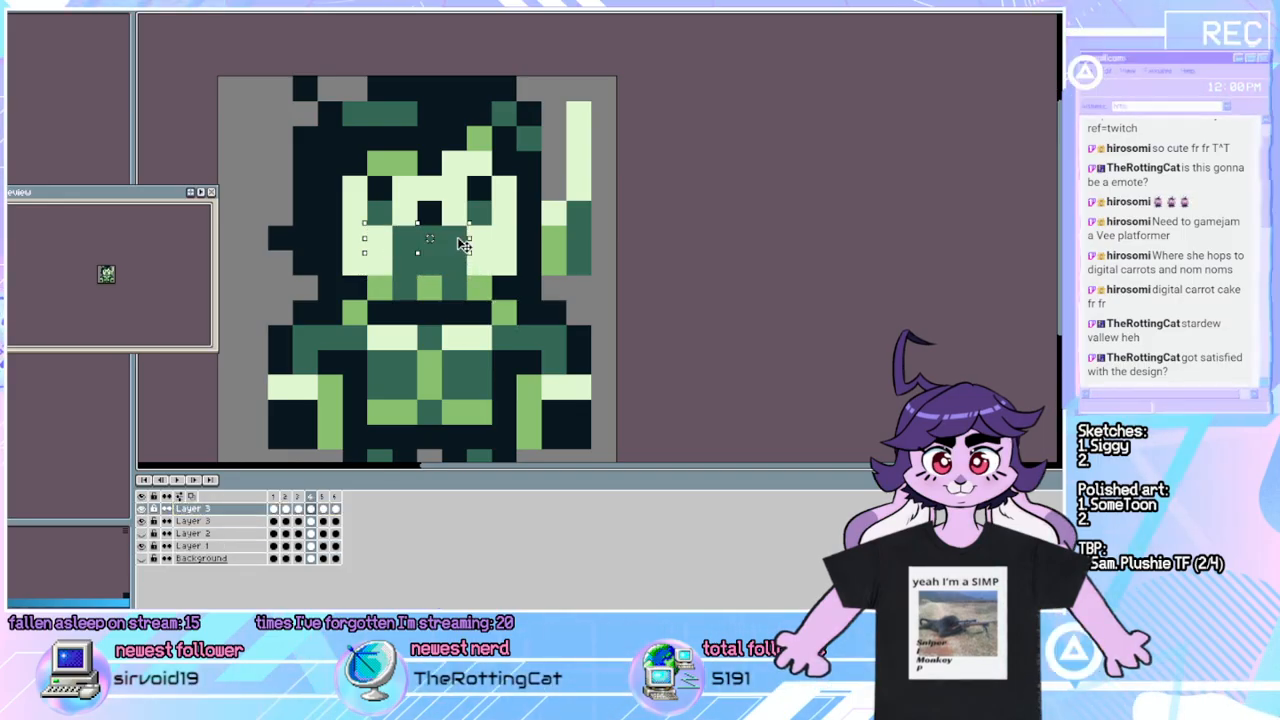
left_click(728, 238)
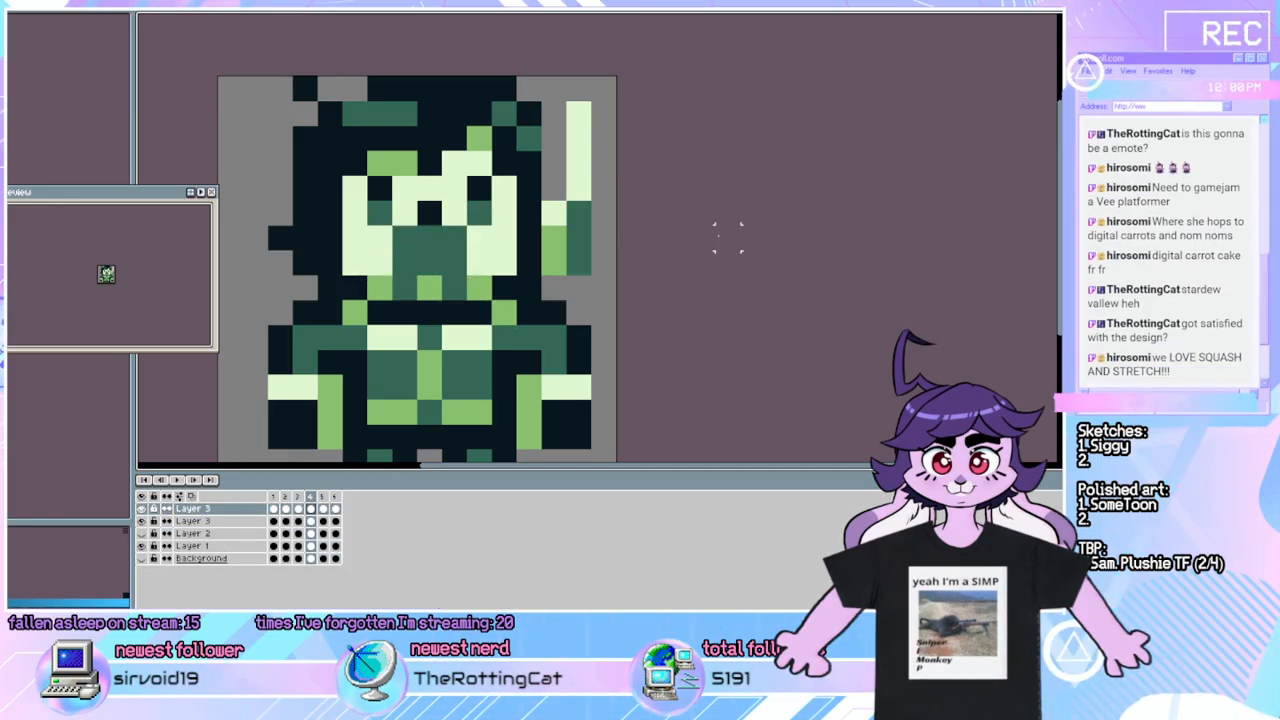
Compare frame 4 with its neighbouring frames by switching back and forth between them.
key("Left")
key("Right")
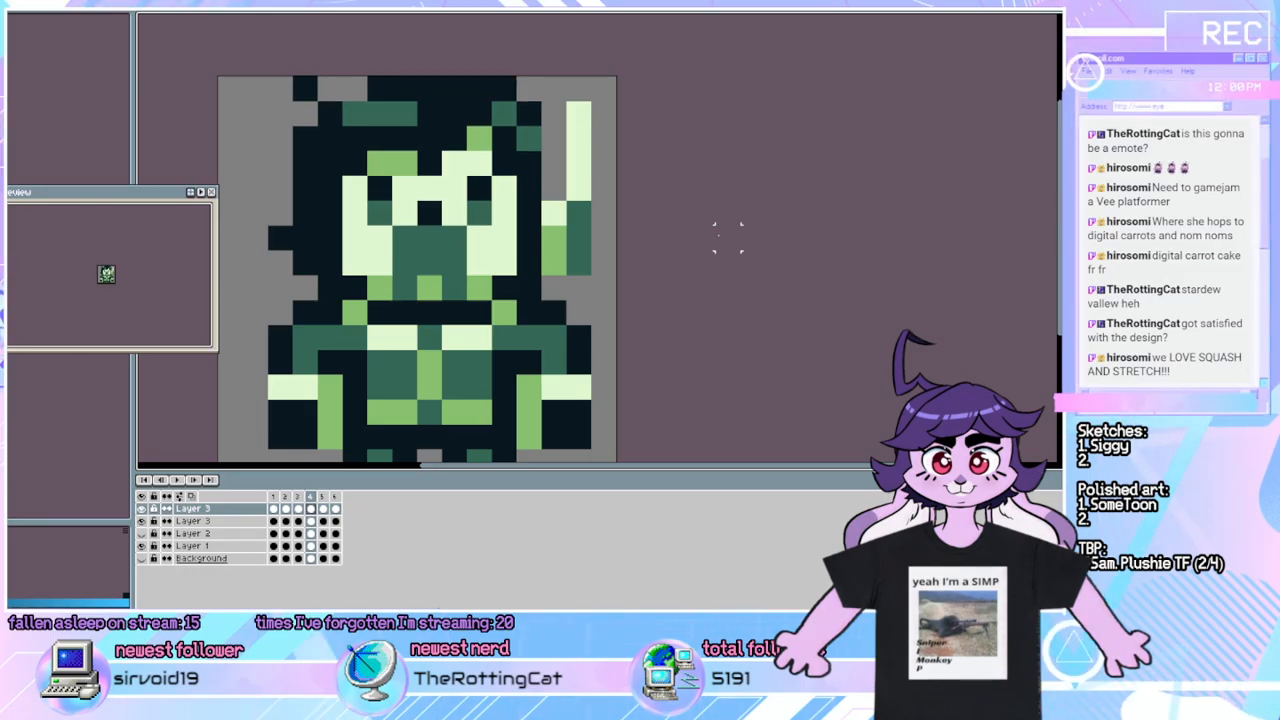
key("Left")
key("Right")
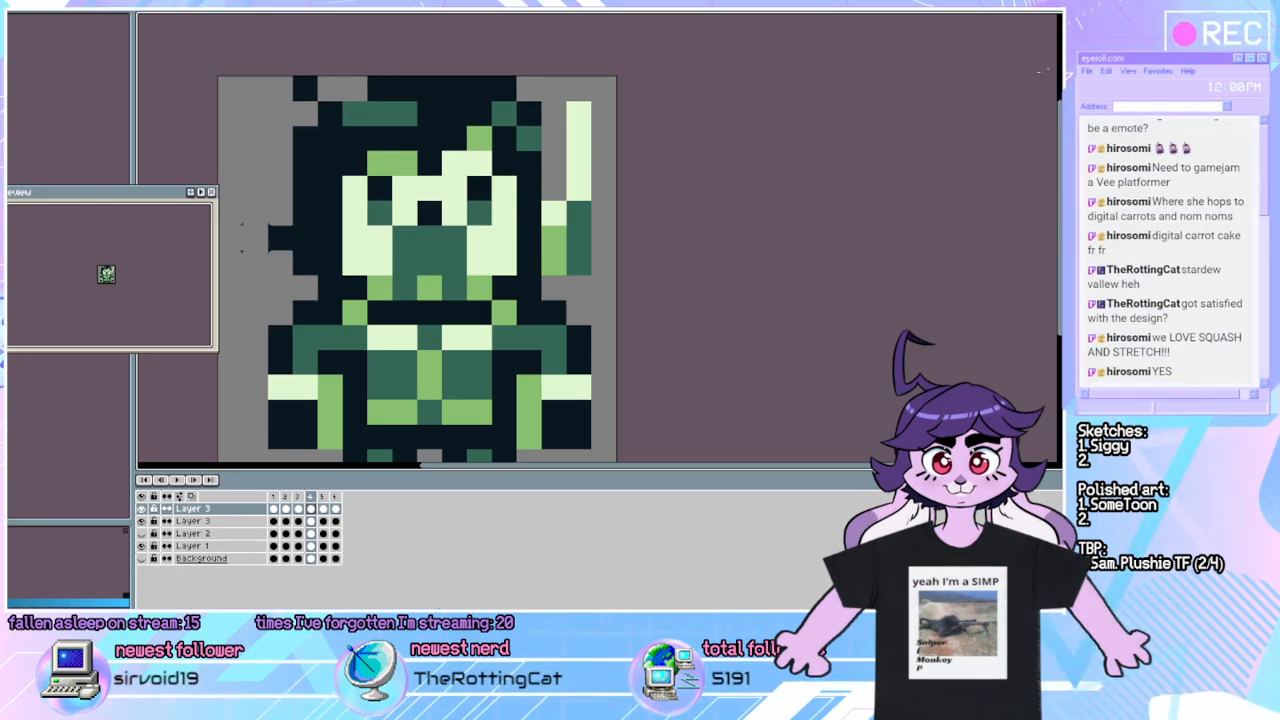
key("Right")
key("Left")
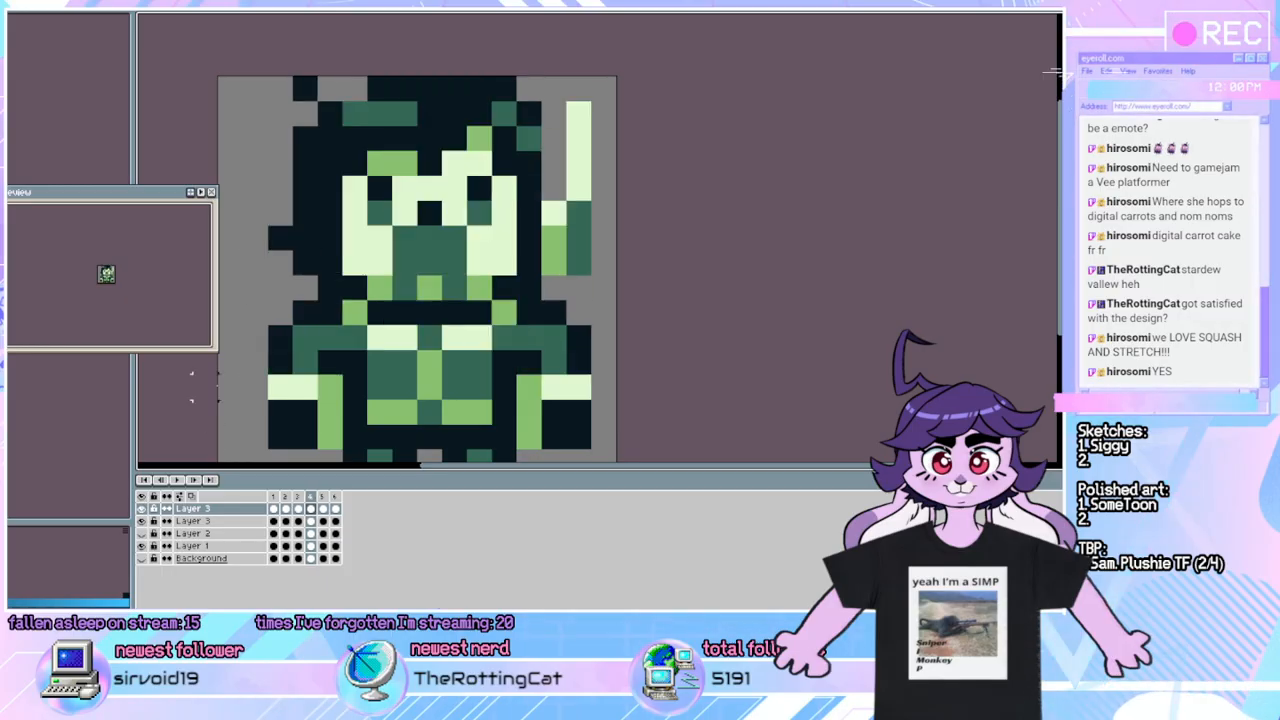
key("Right")
key("Left")
key("Left")
key("Right")
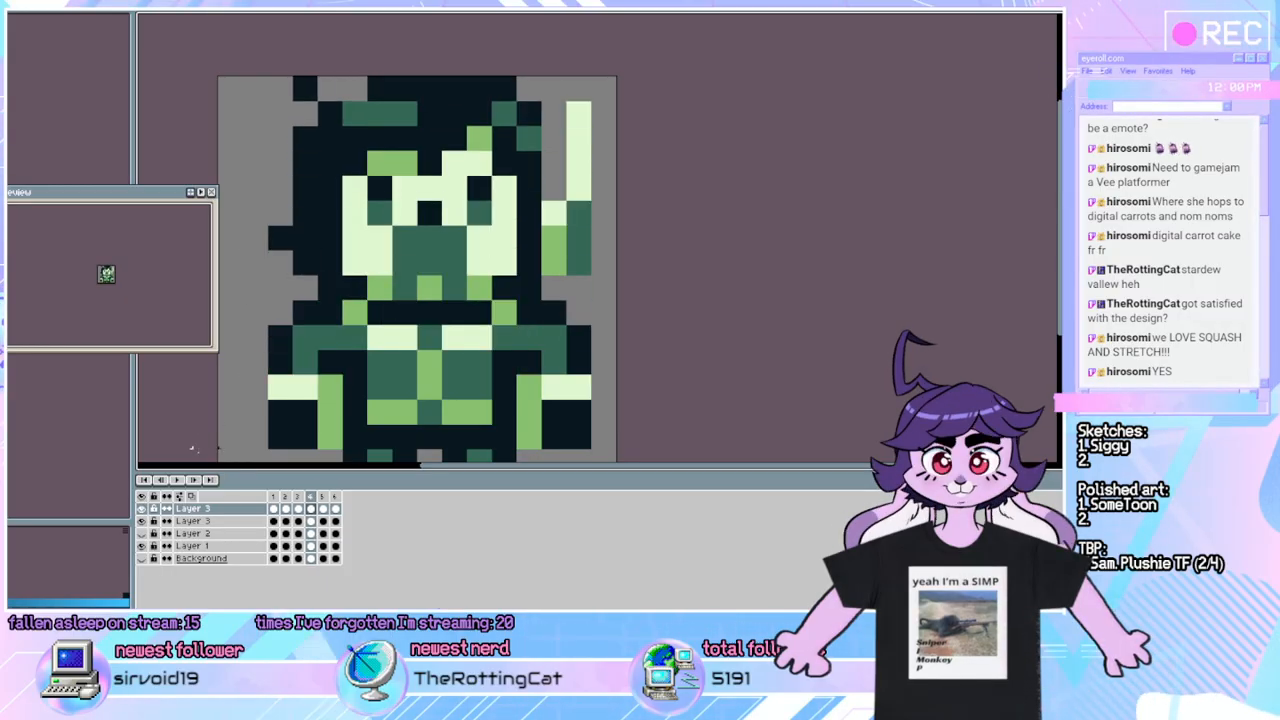
key("Left")
key("Right")
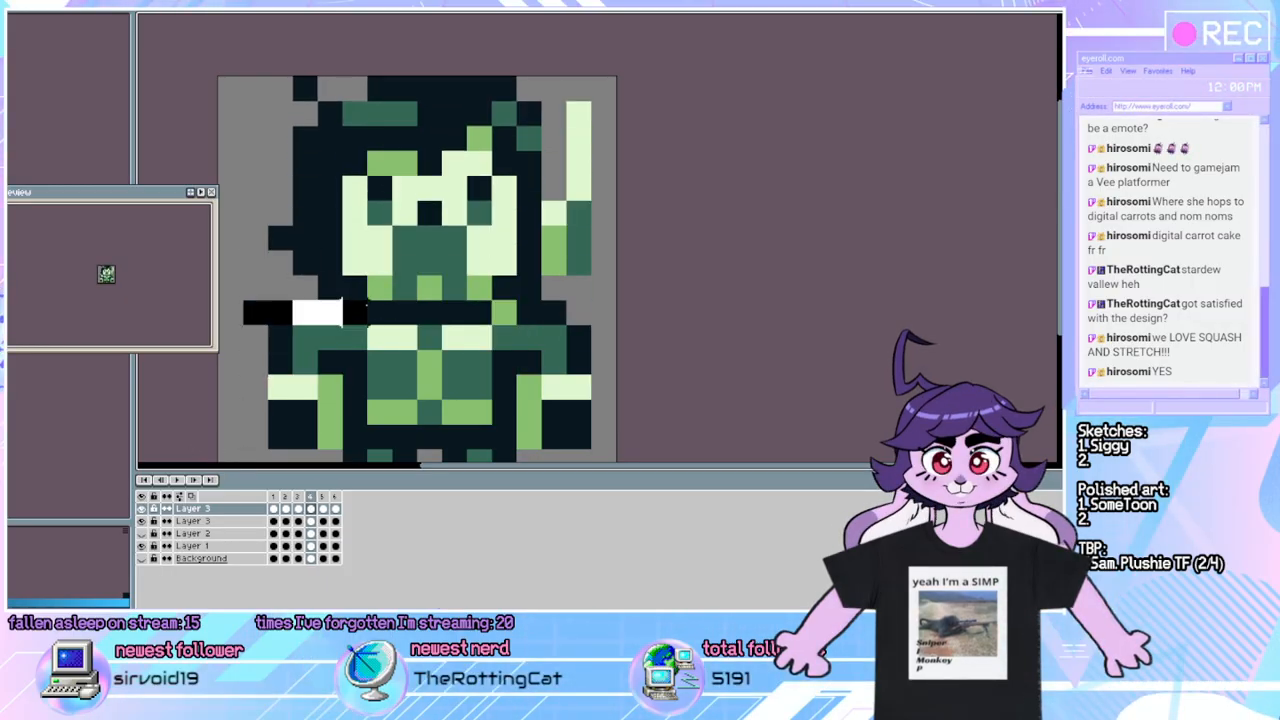
On frame 4, stretch the collar-level hair row up one pixel, paint teal pixels on both sides of the collar, and compare with frame 3.
left_click_drag(366, 312, 594, 326)
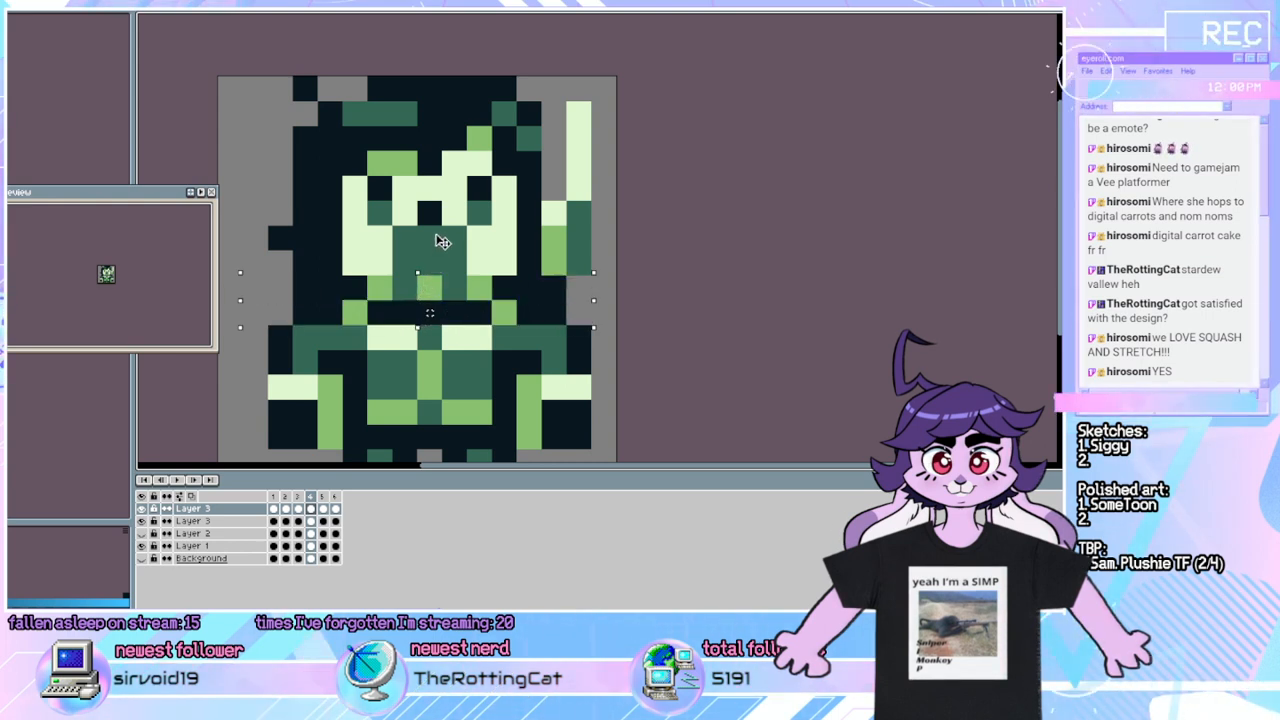
left_click(628, 213)
key("Left")
key("Right")
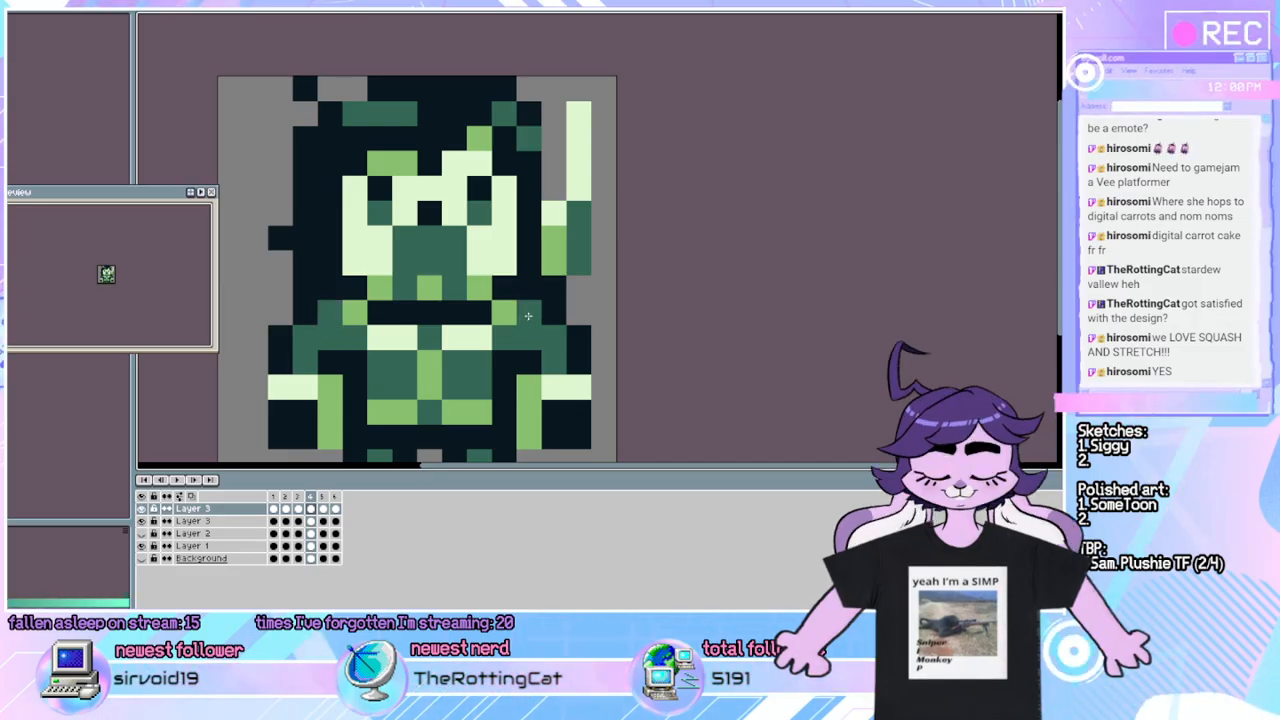
key("Left")
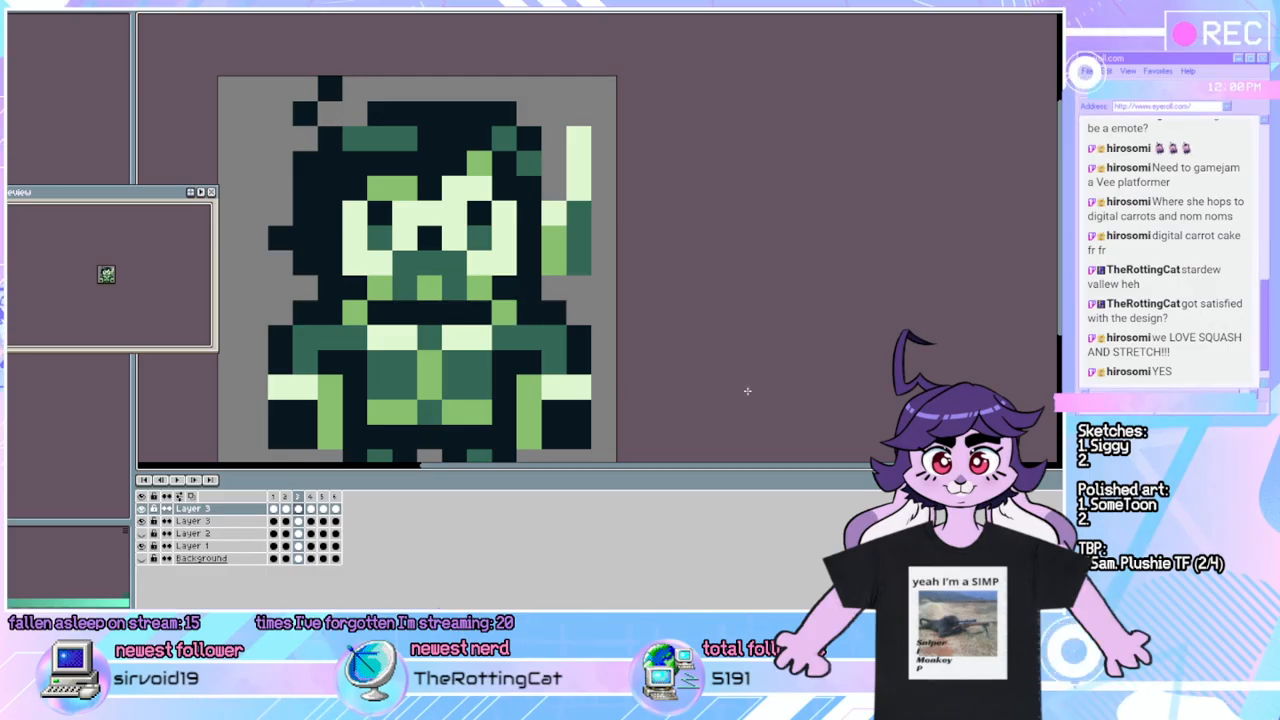
key("Right")
key("Left")
key("Right")
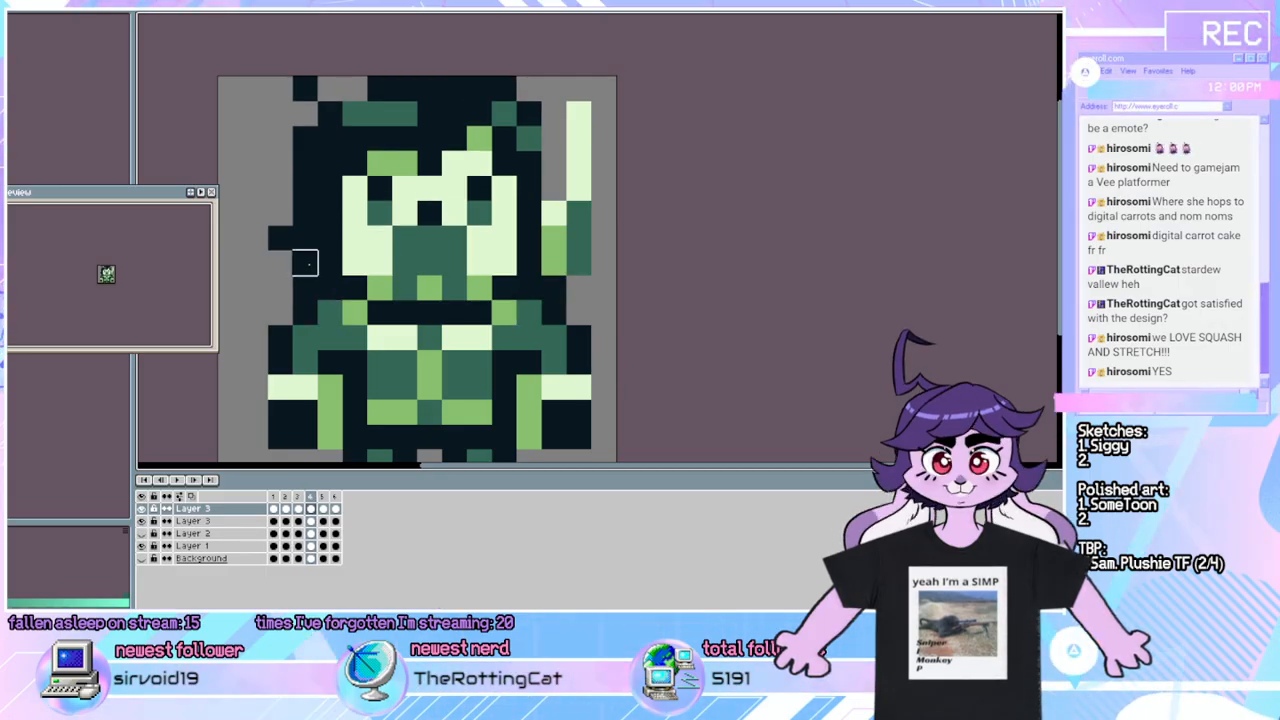
With Layer 1 active, play the animation to check the motion and step through the frames to frame 5.
left_click(248, 543)
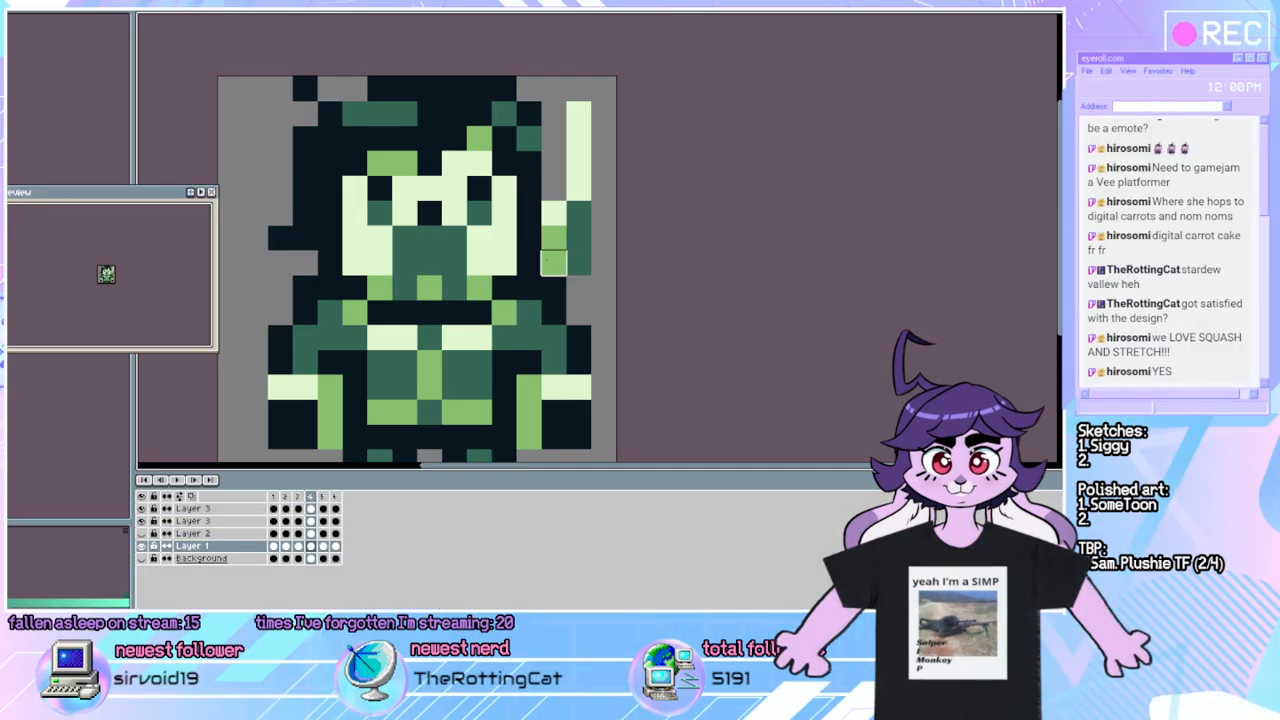
left_click(176, 481)
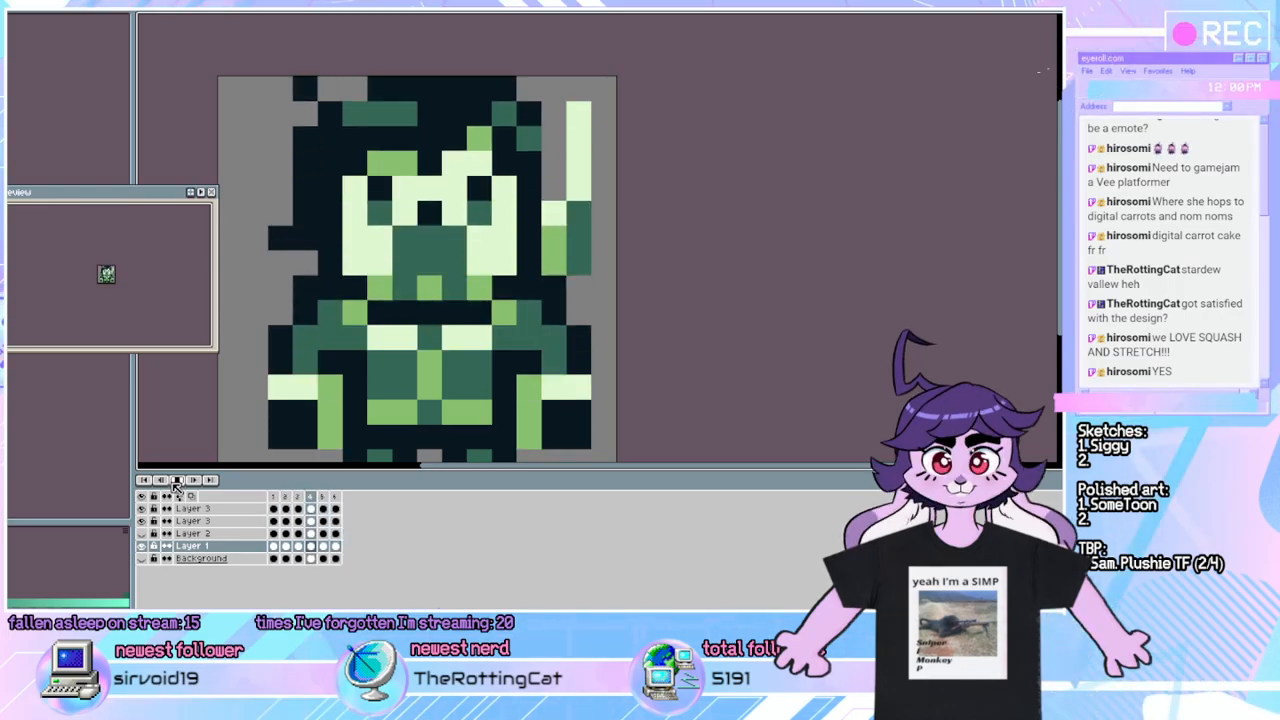
left_click(176, 481)
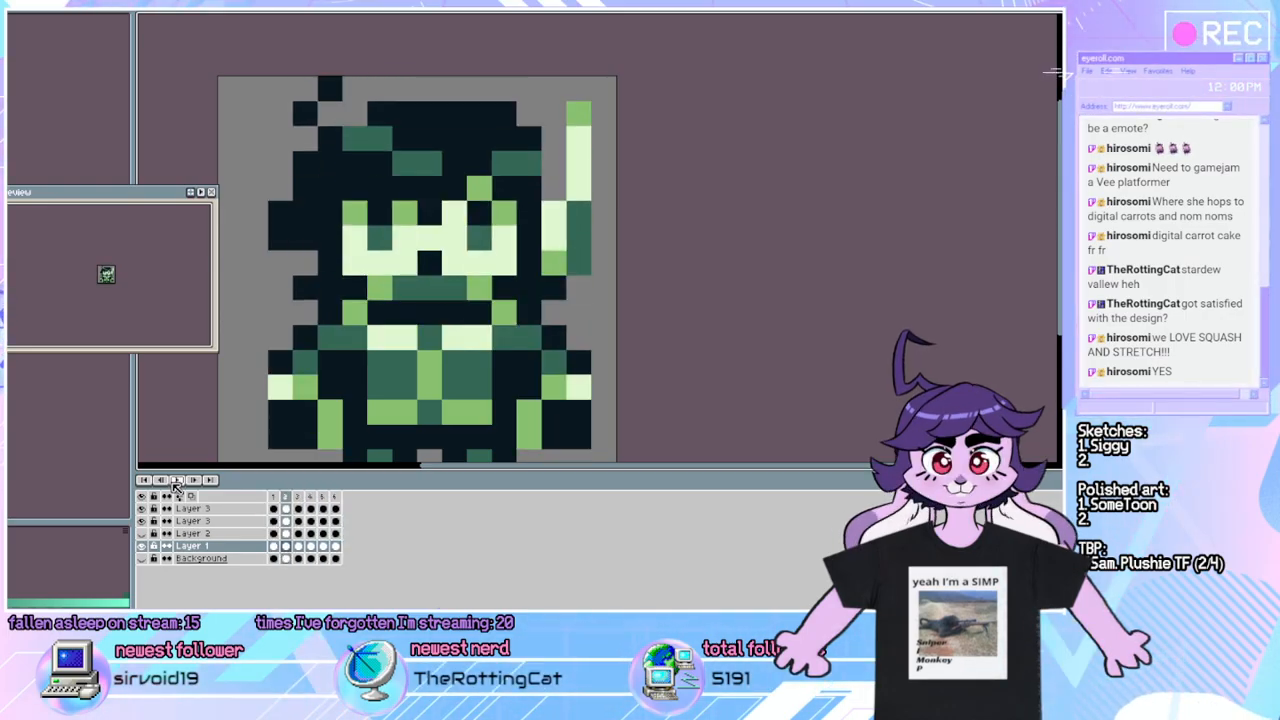
key("Right")
key("Right")
key("Right")
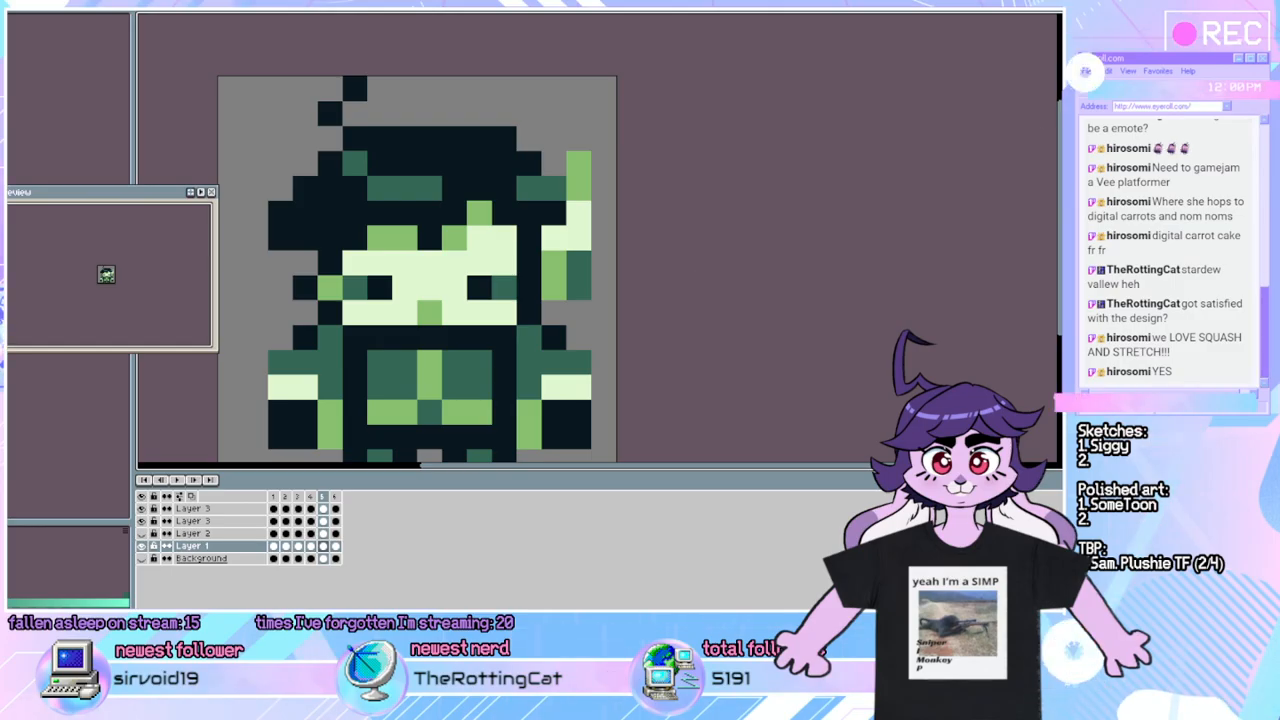
left_click(1074, 19)
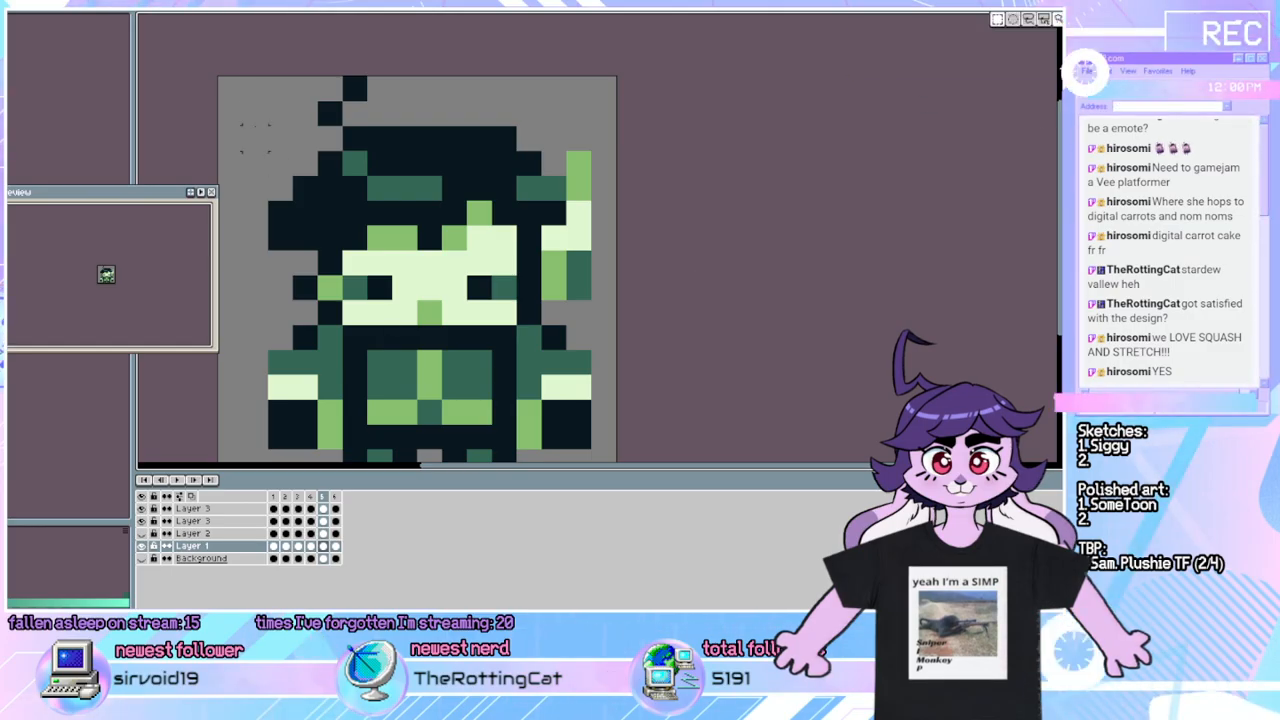
left_click_drag(229, 88, 651, 357)
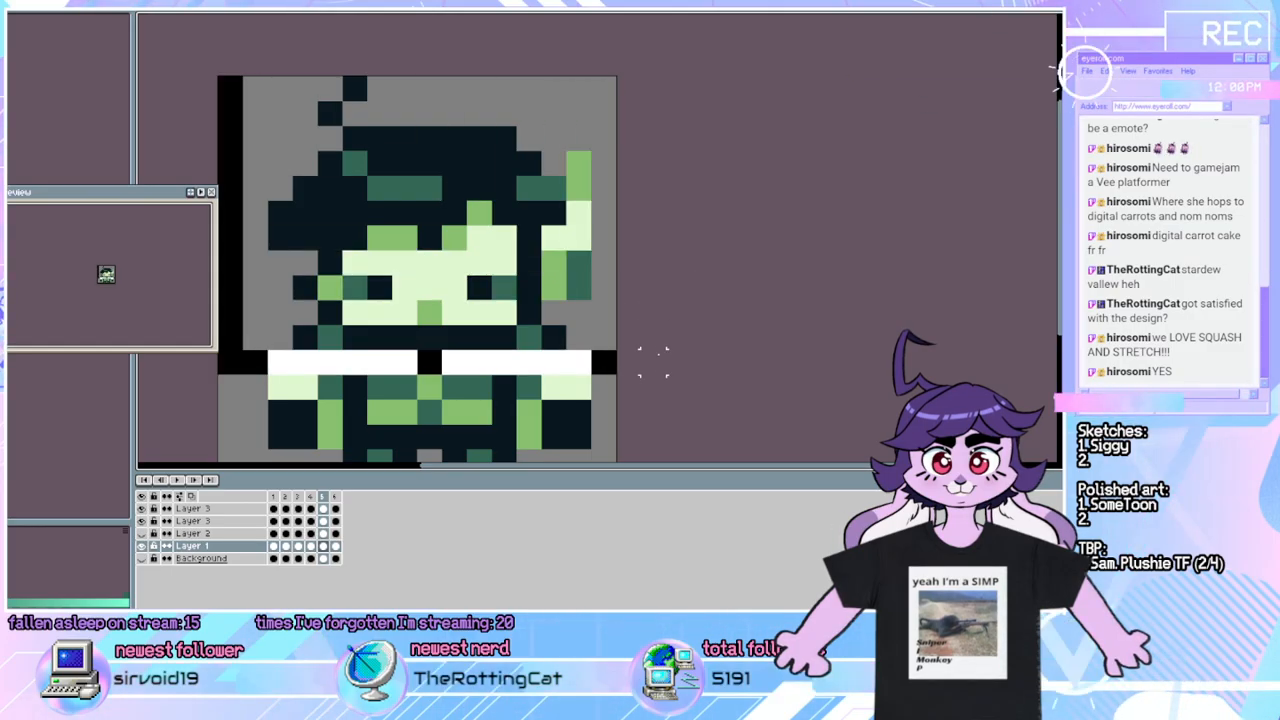
left_click(706, 292)
key("Left")
key("Right")
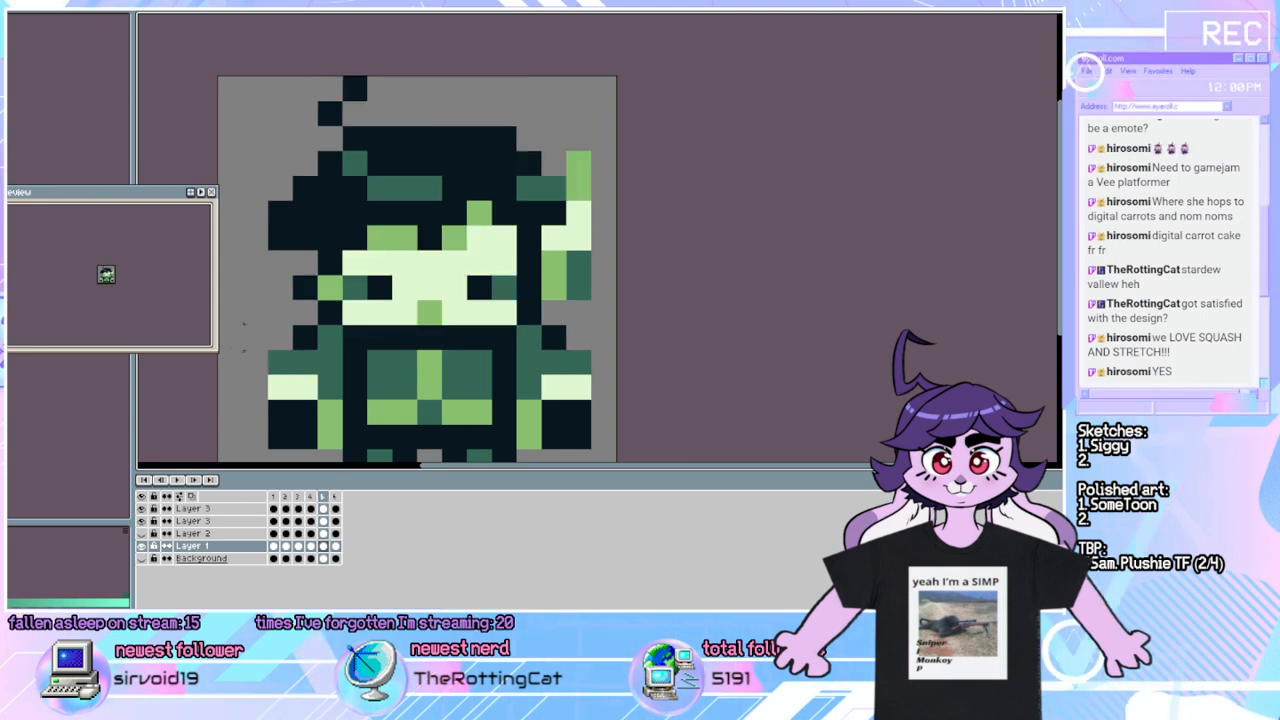
On frame 5, widen both arms outward by one pixel on the lower Layer 3 and compare with frame 4.
left_click_drag(242, 324, 345, 452)
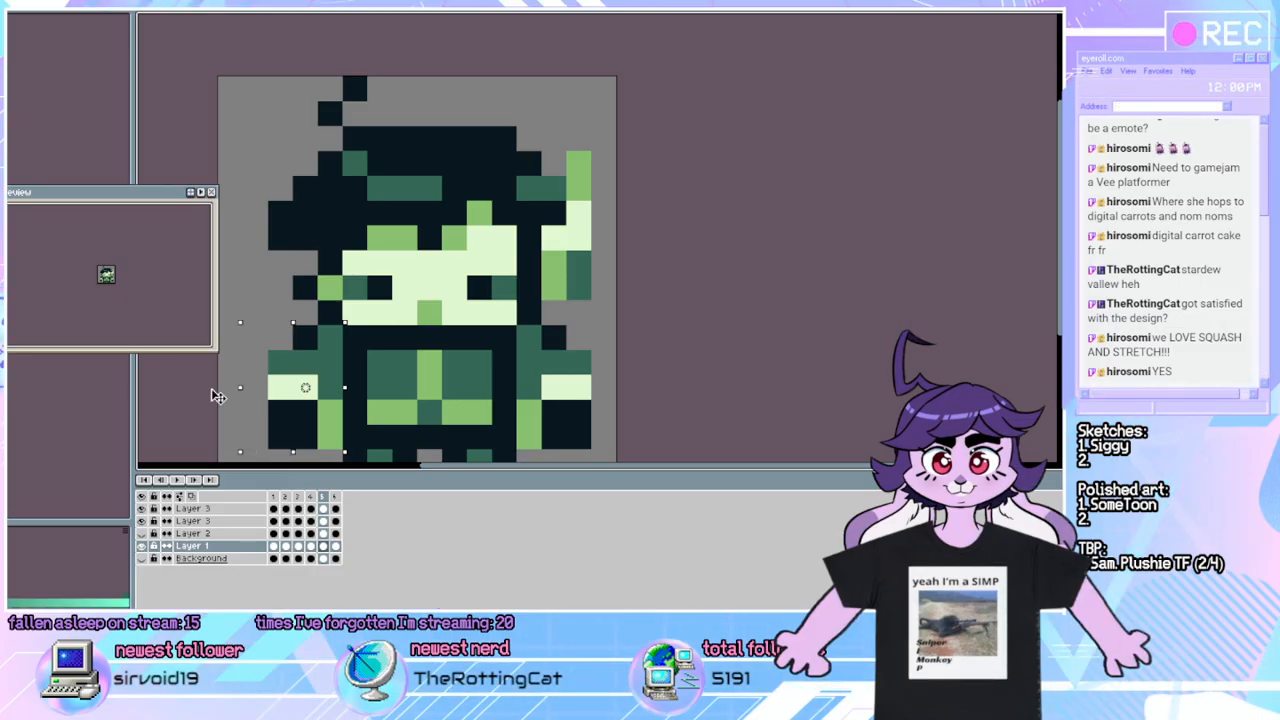
left_click(220, 510)
left_click(230, 521)
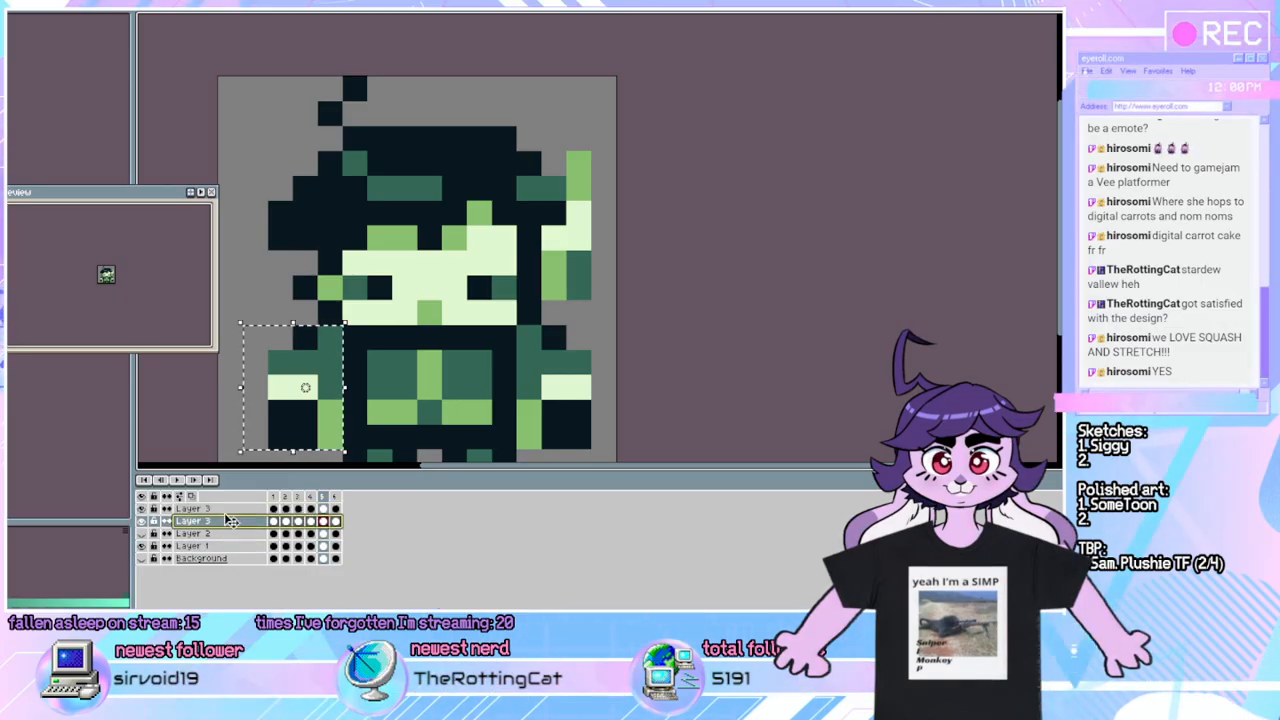
left_click_drag(218, 398, 188, 391)
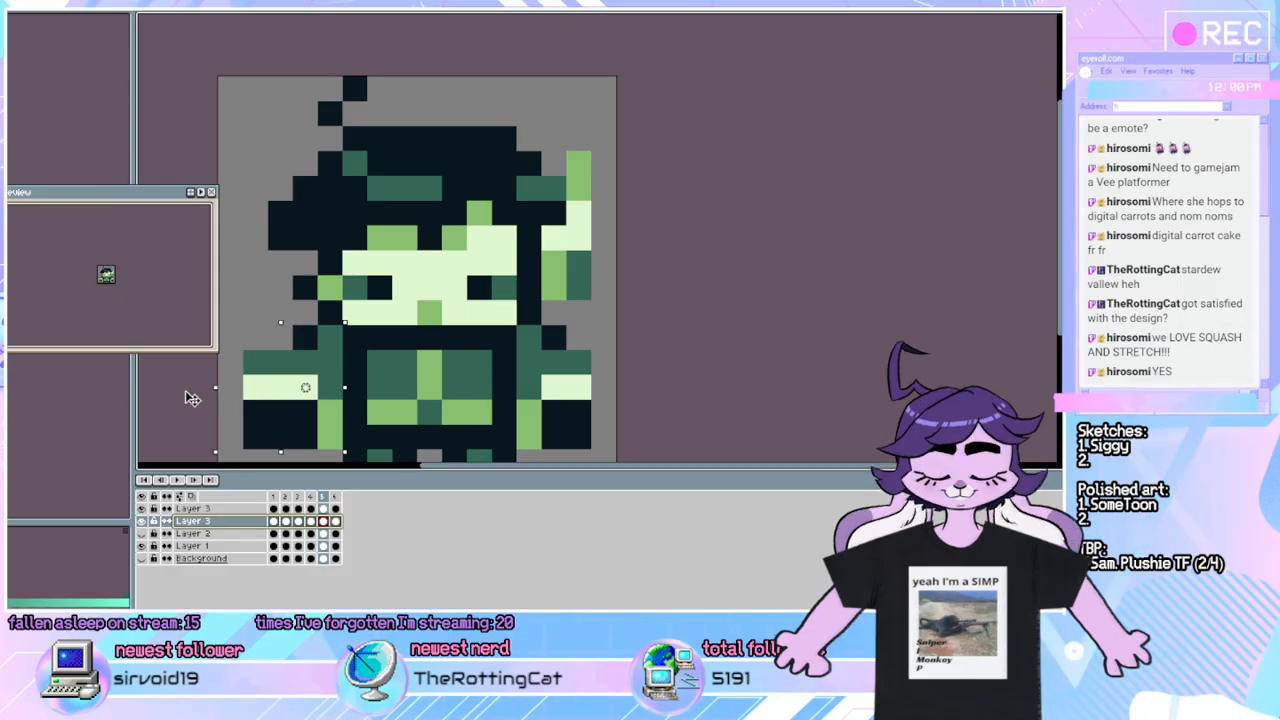
left_click_drag(321, 386, 671, 395)
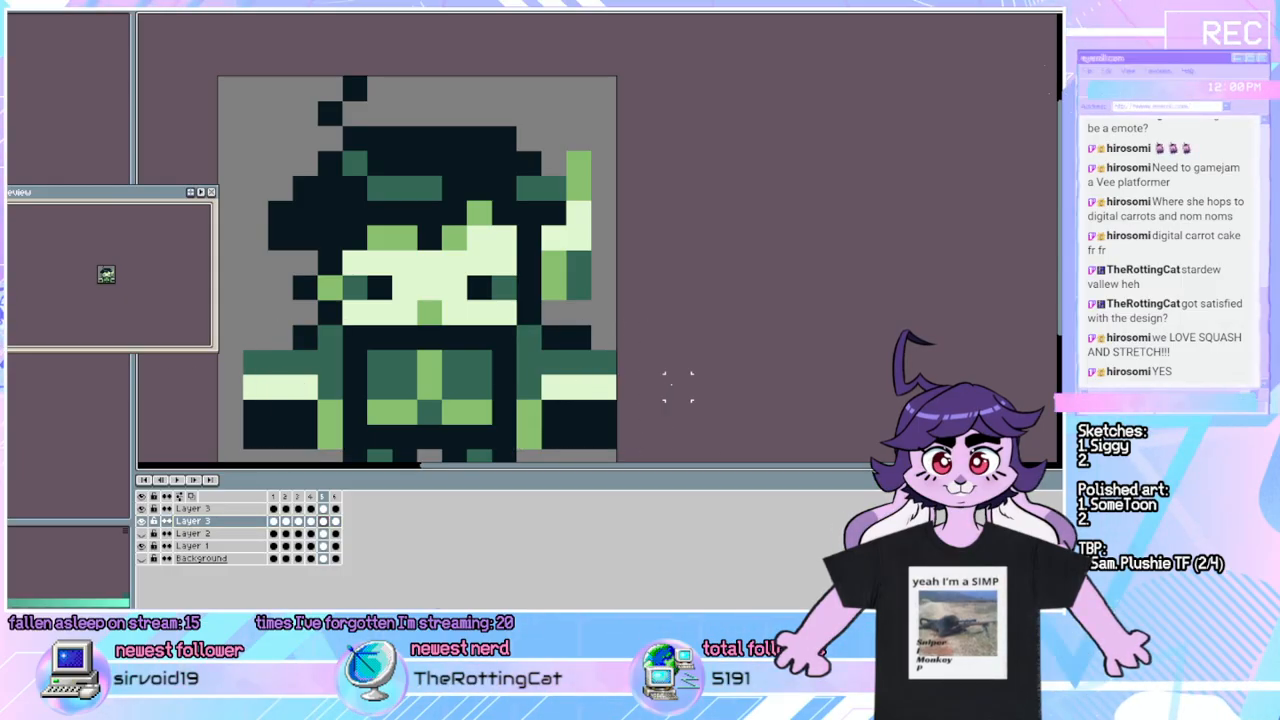
key("Left")
key("Right")
Try shifting frame 6's head and shoulders down one pixel on Layer 1, preview the animation, and undo the shift.
key("Right")
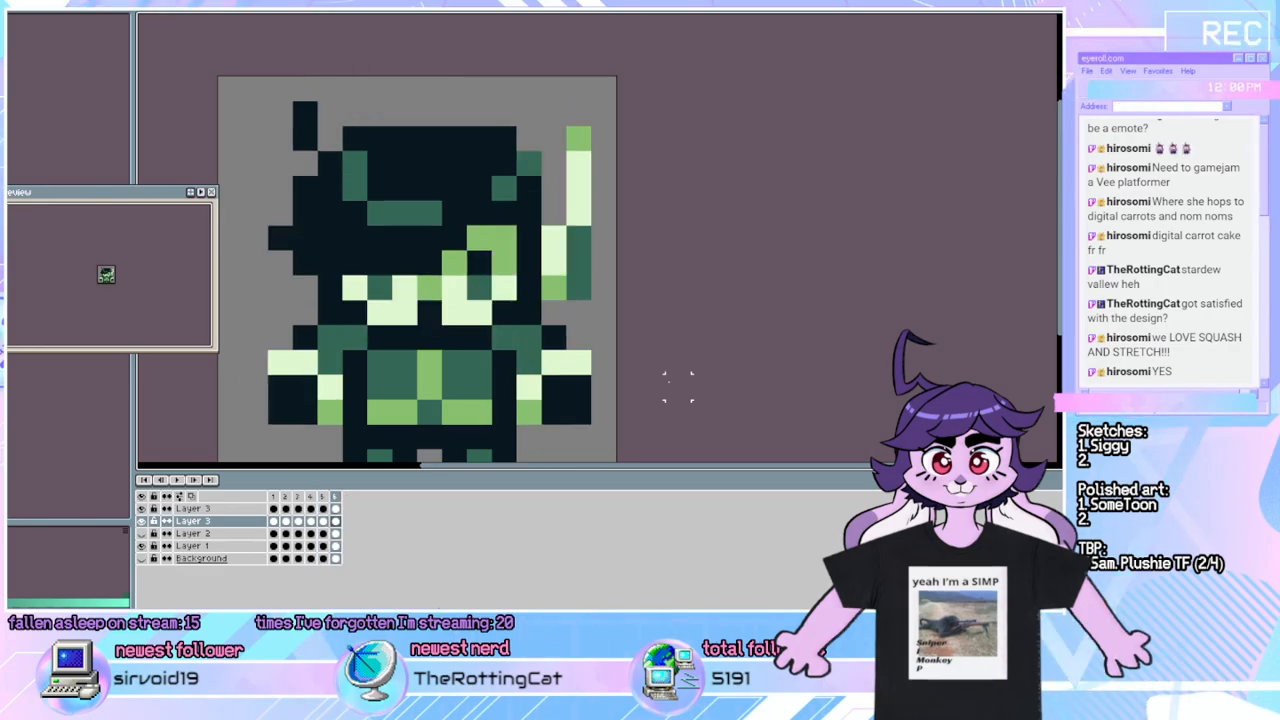
left_click_drag(678, 338, 305, 113)
left_click_drag(230, 88, 700, 351)
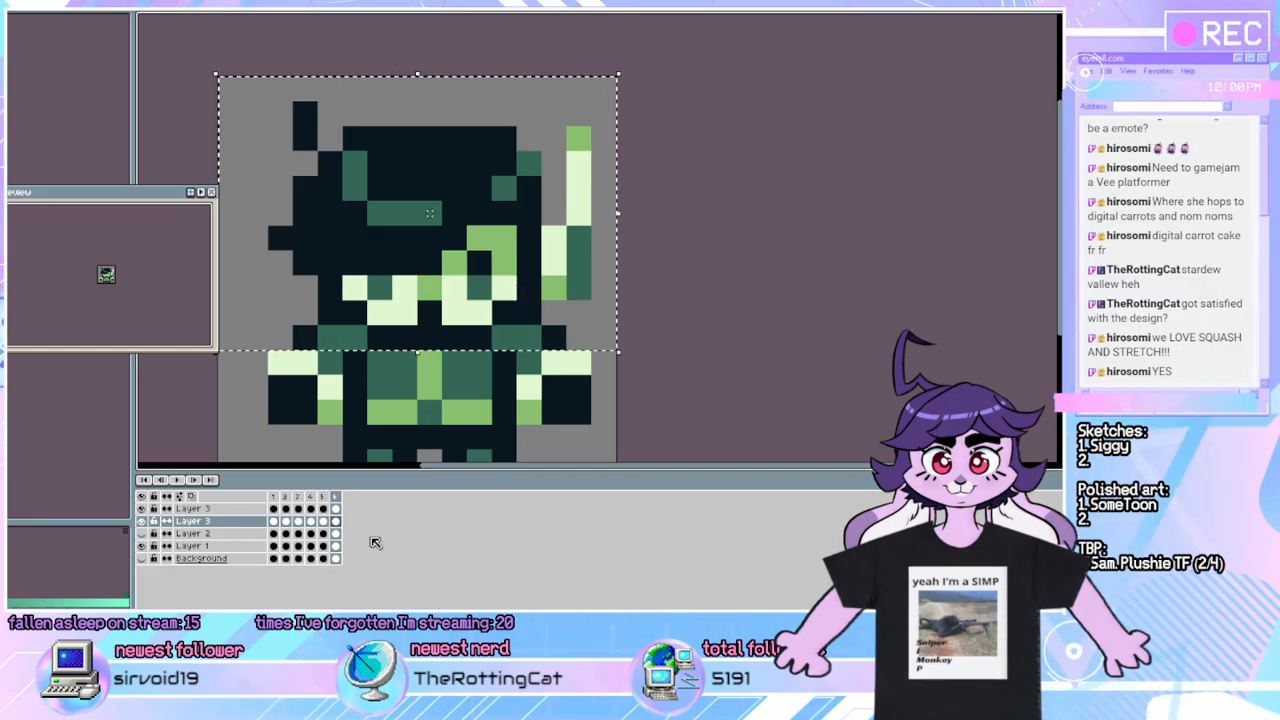
left_click(236, 545)
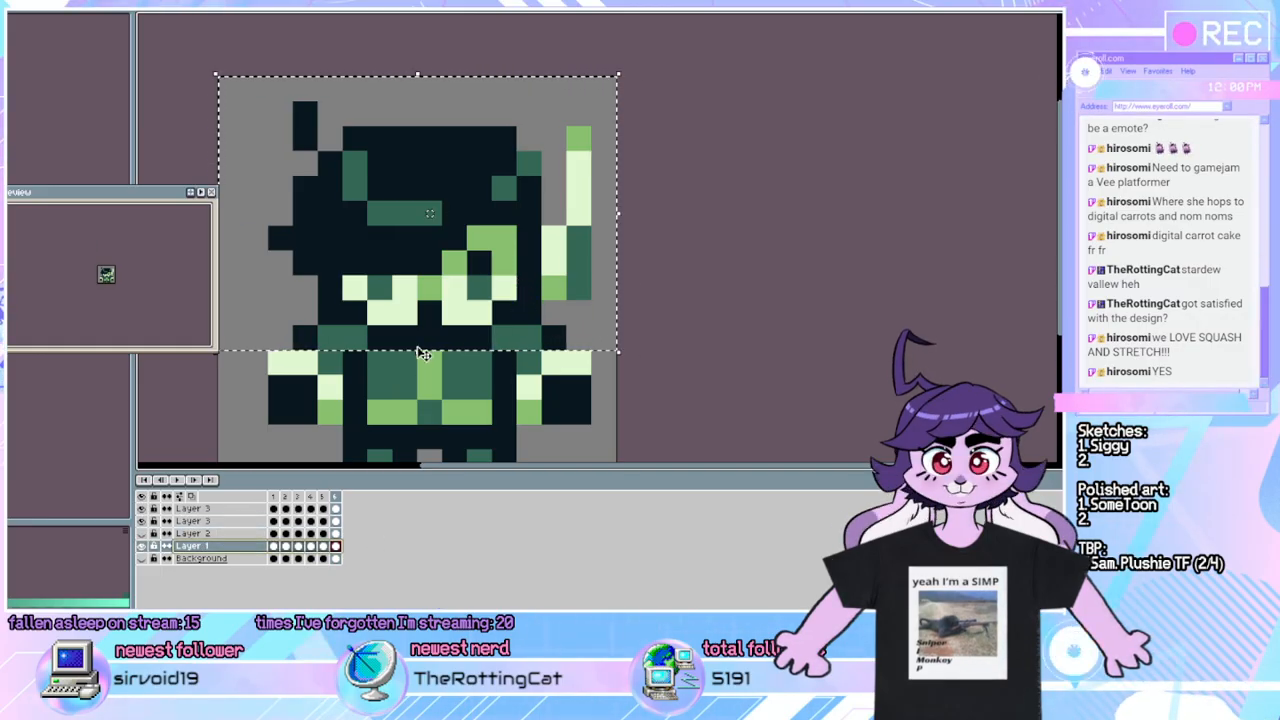
left_click_drag(421, 340, 421, 356)
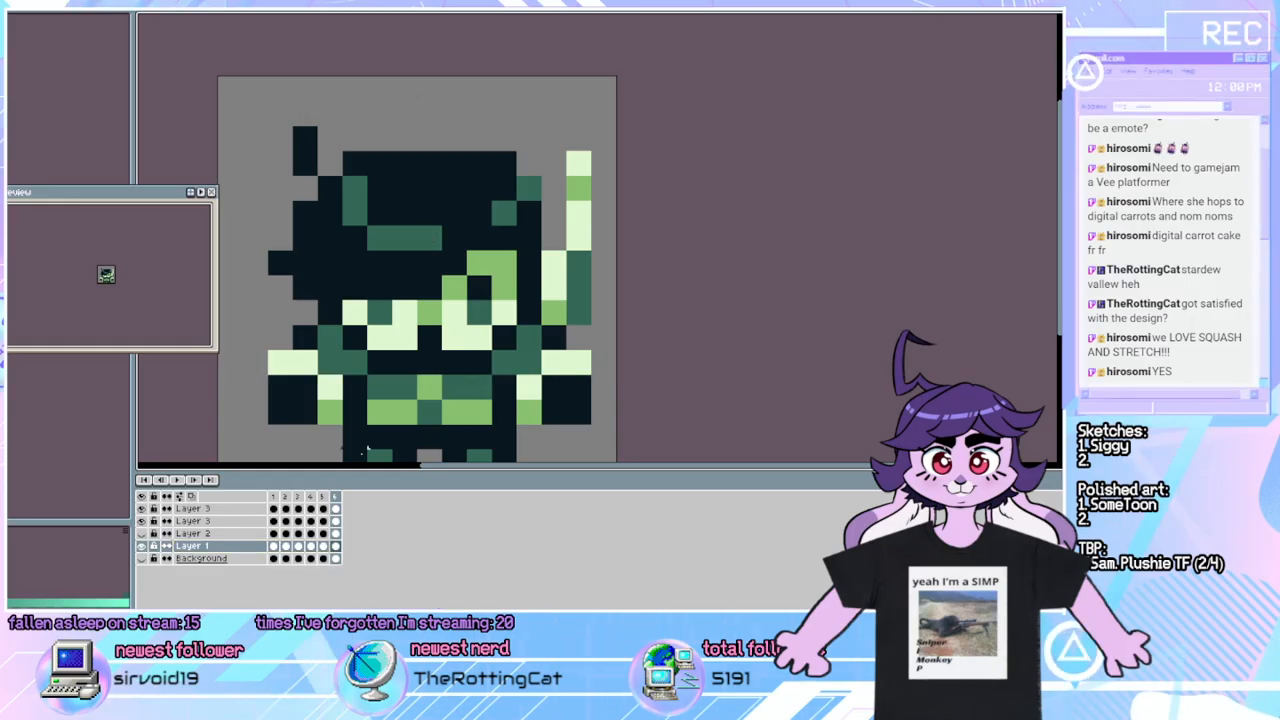
left_click(180, 480)
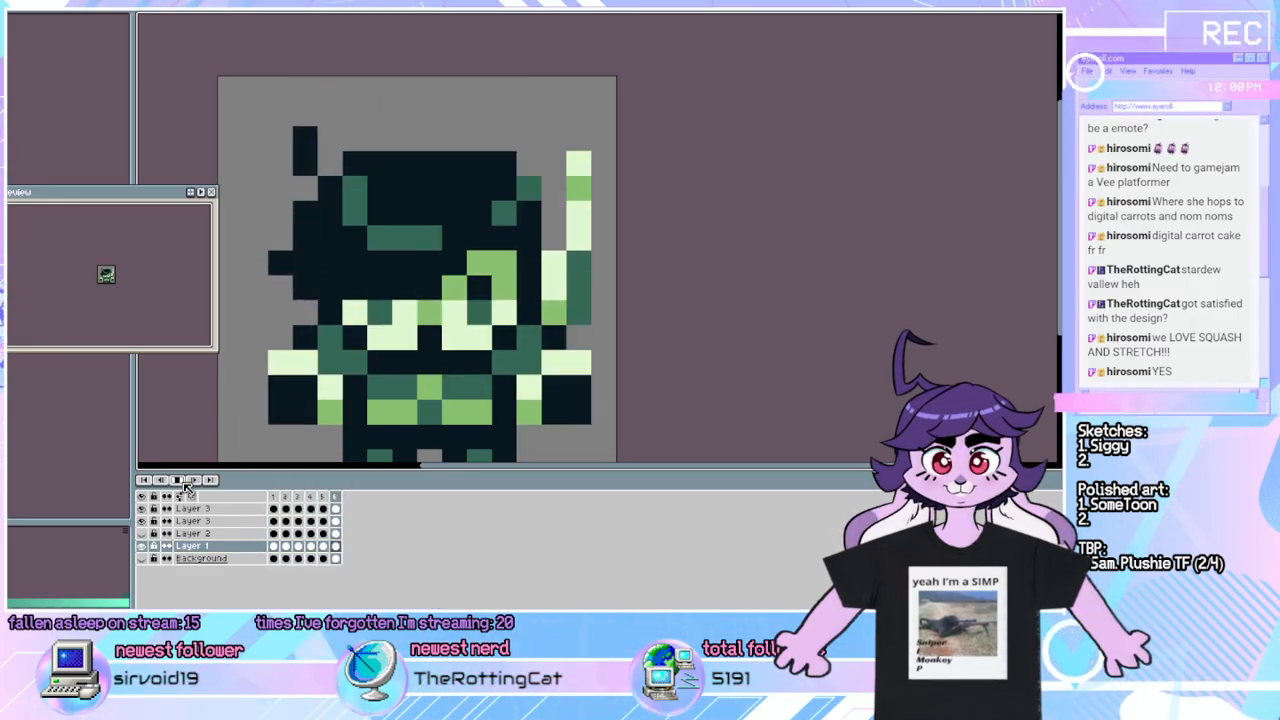
left_click(183, 483)
key("ctrl+z")
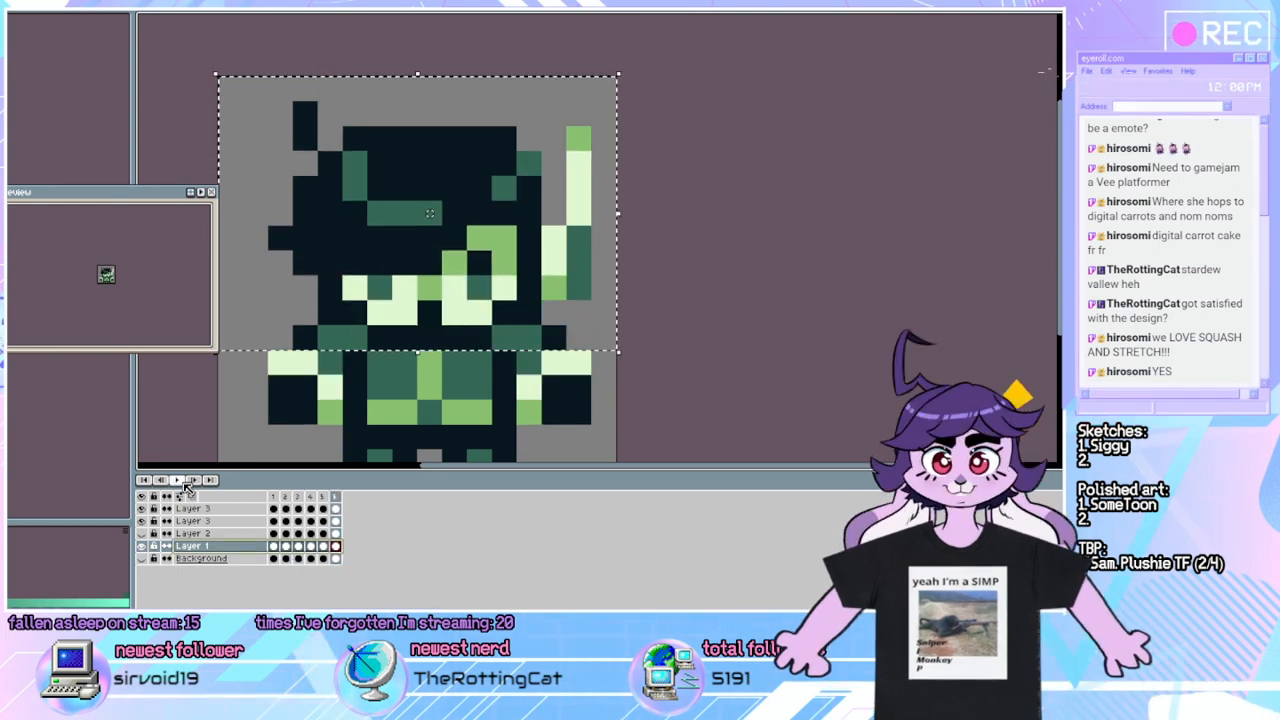
Replay the animation loop to judge how frames 5 and 6 move.
left_click(183, 482)
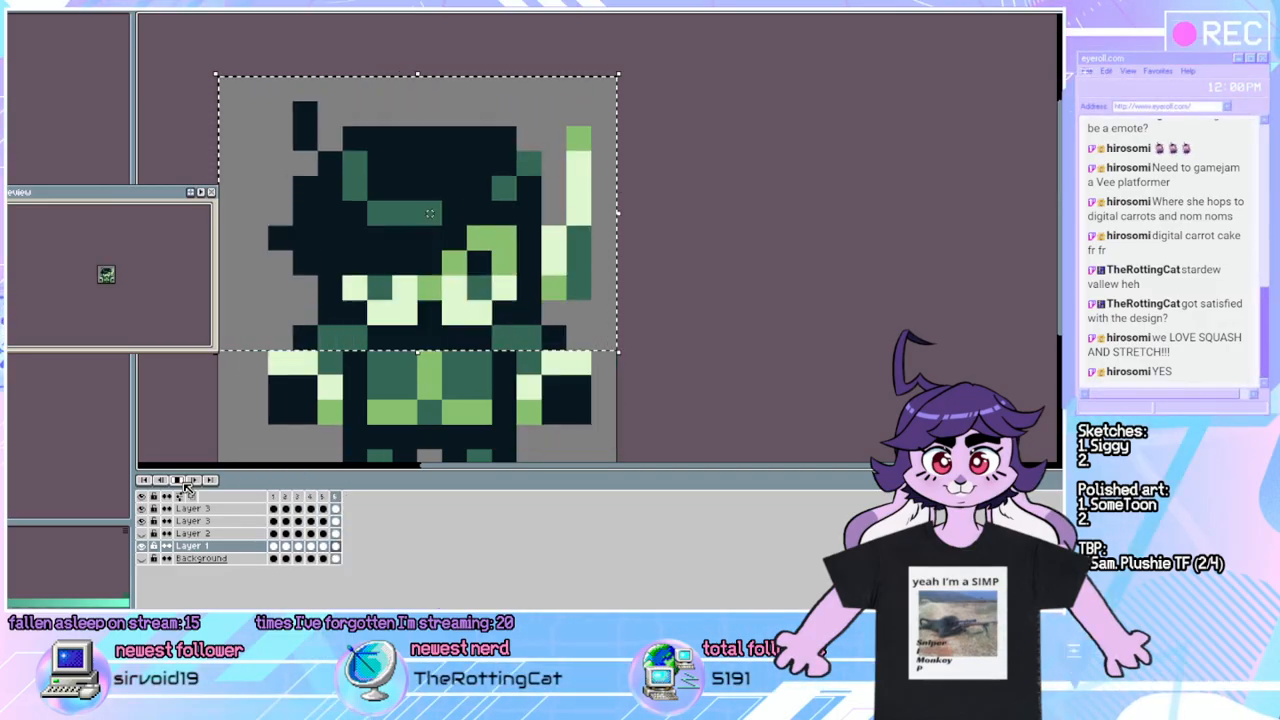
left_click(183, 482)
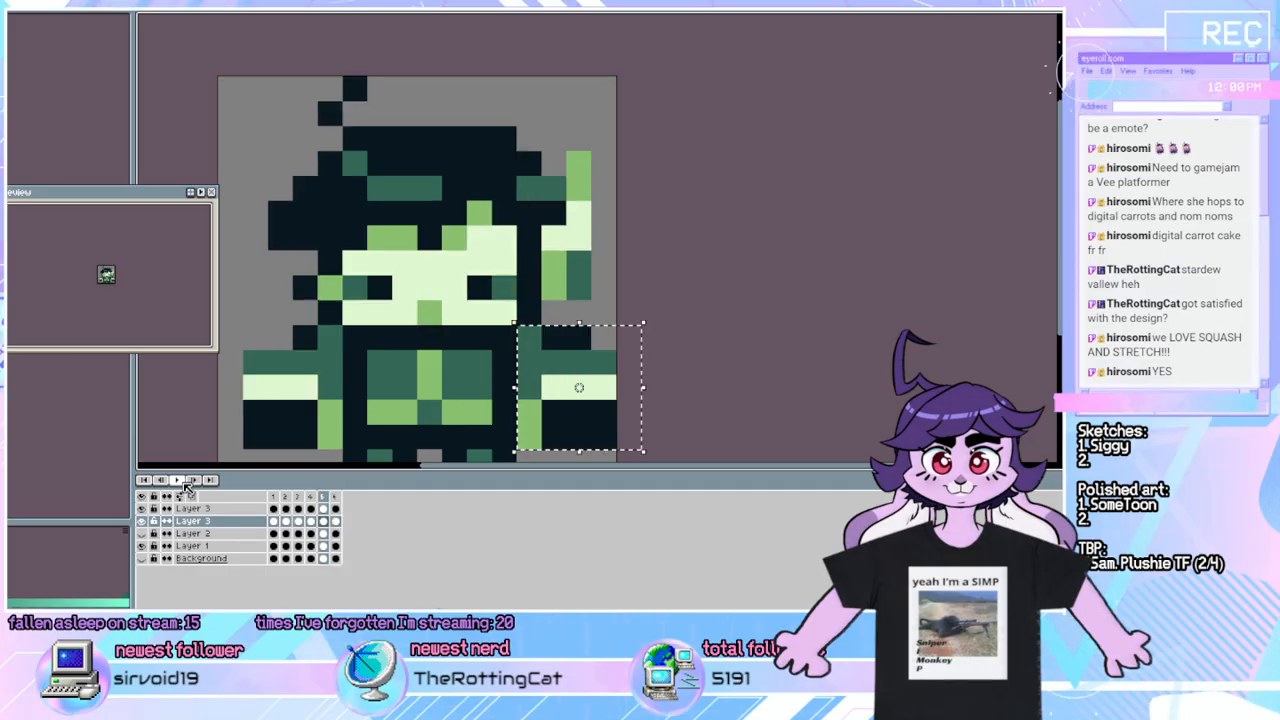
left_click(184, 482)
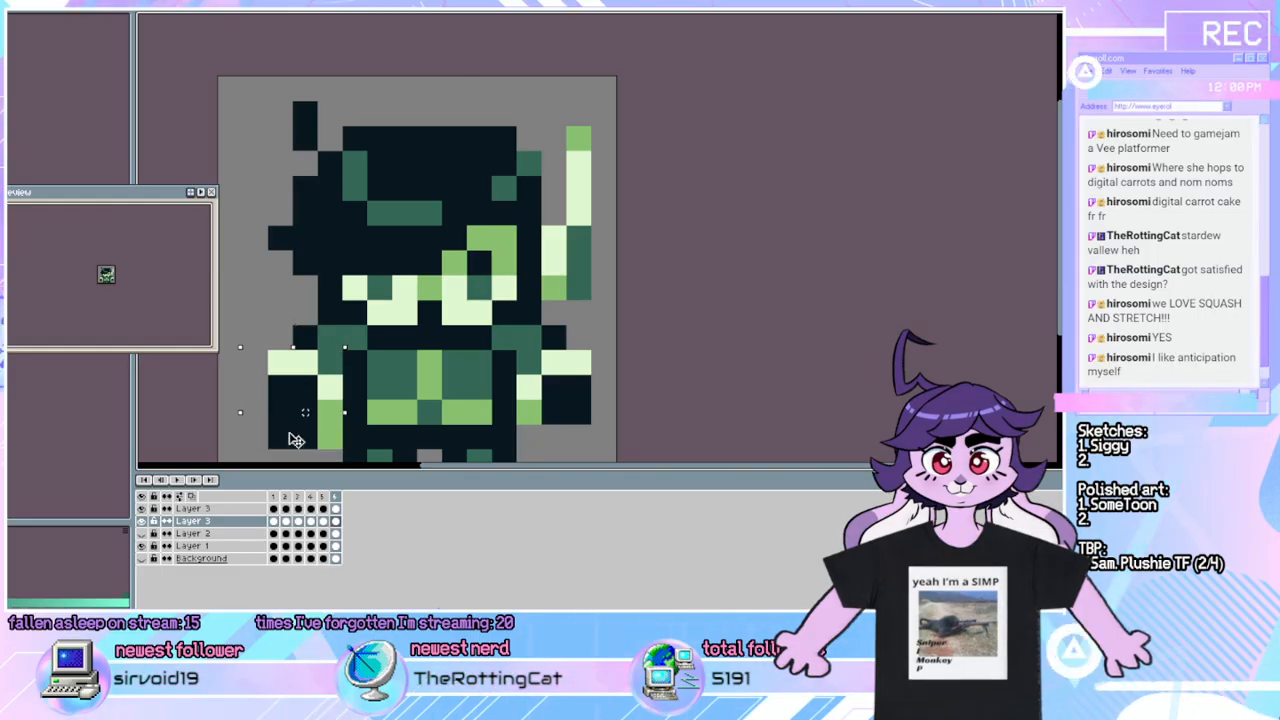
On frame 6, lengthen both dark hands and their light green inner edges downward by one pixel.
left_click_drag(578, 412, 528, 362)
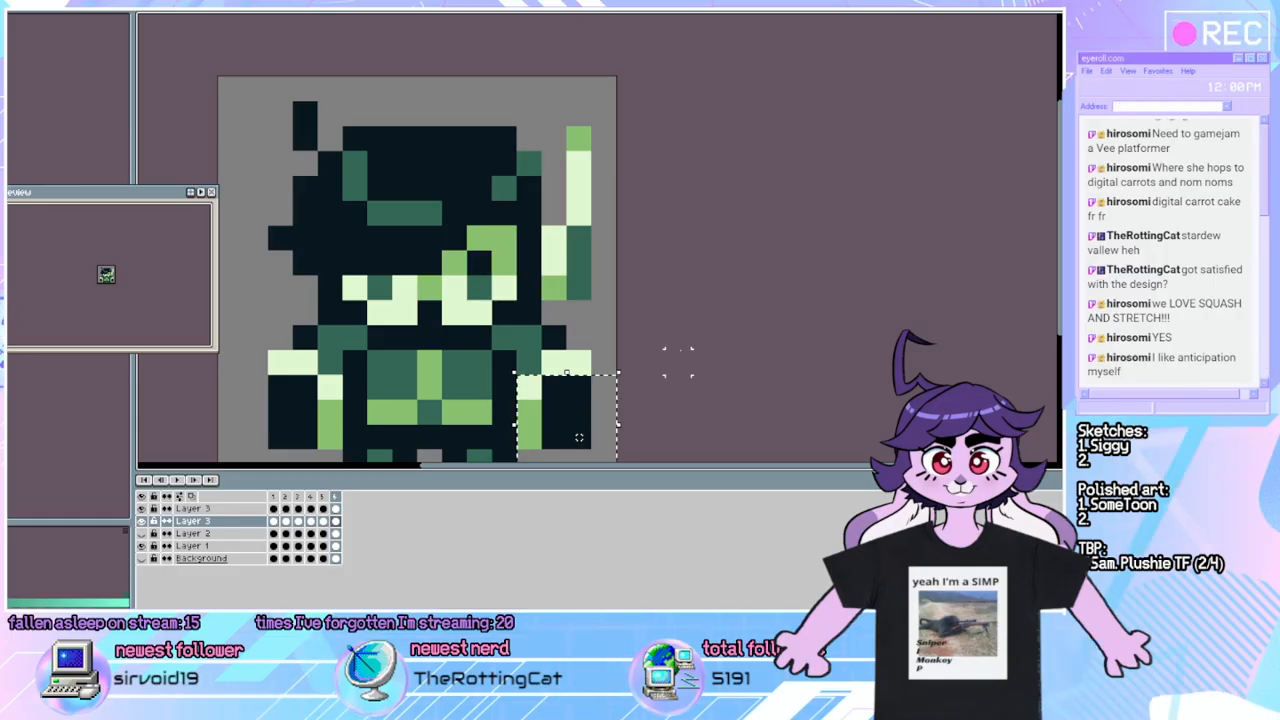
scroll(702, 337, "down", 2)
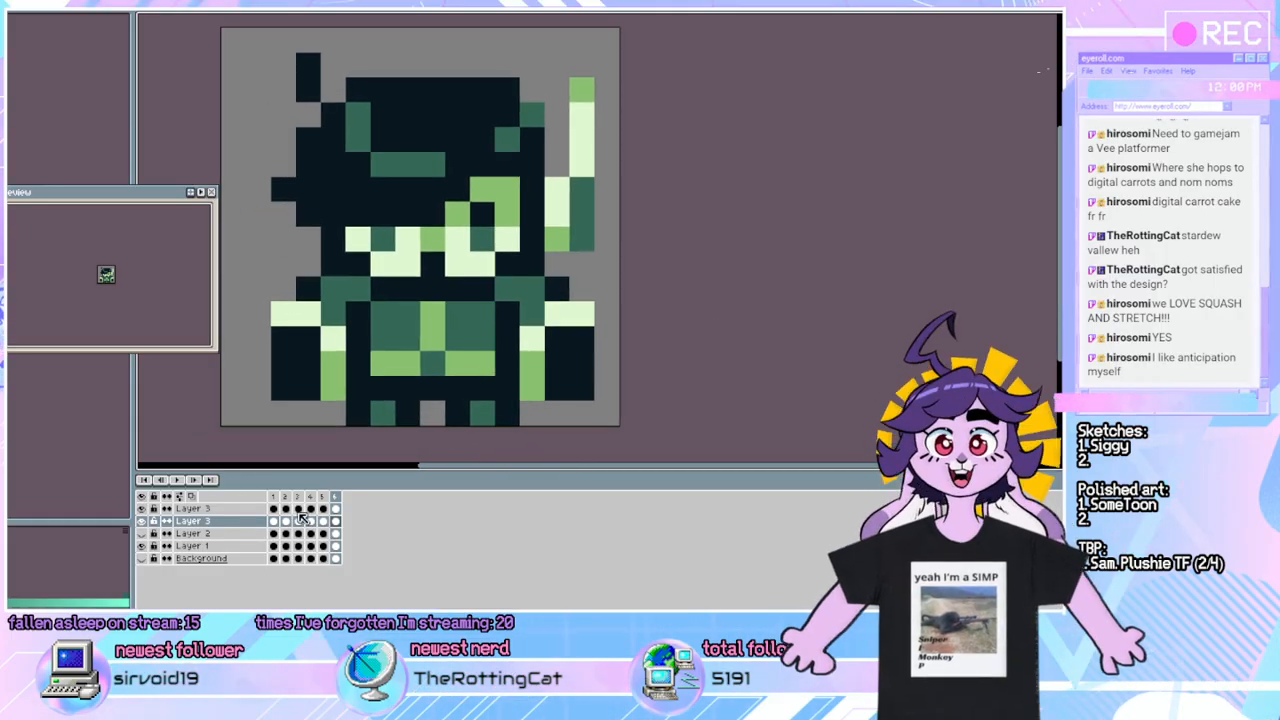
Step through the frames and play the animation to check the lengthened arms on frame 6.
left_click(197, 482)
left_click(198, 483)
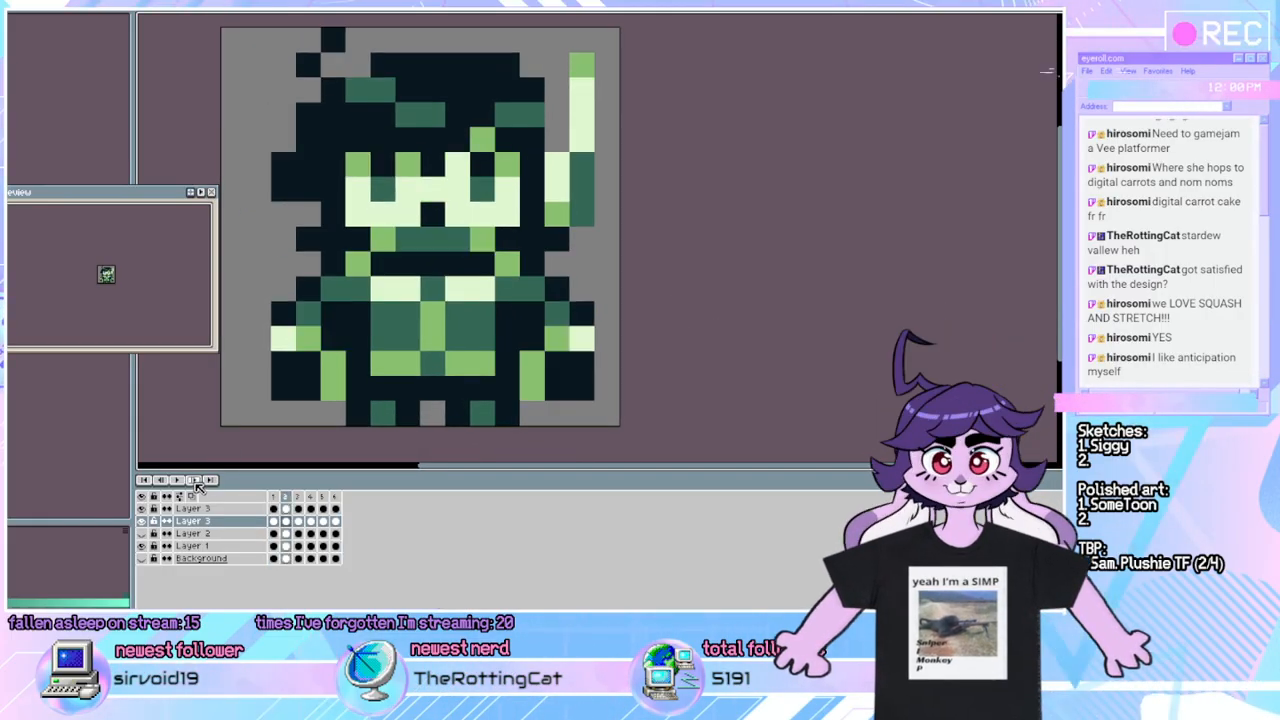
left_click(177, 482)
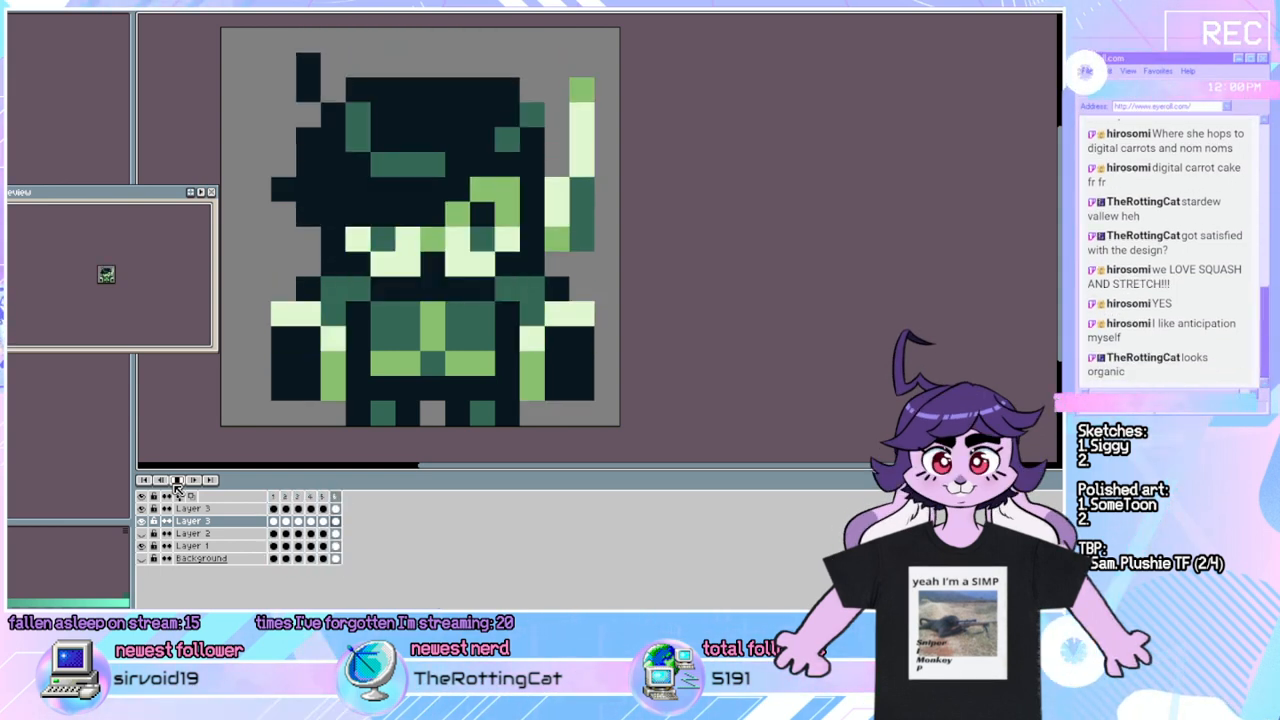
left_click_drag(361, 308, 363, 360)
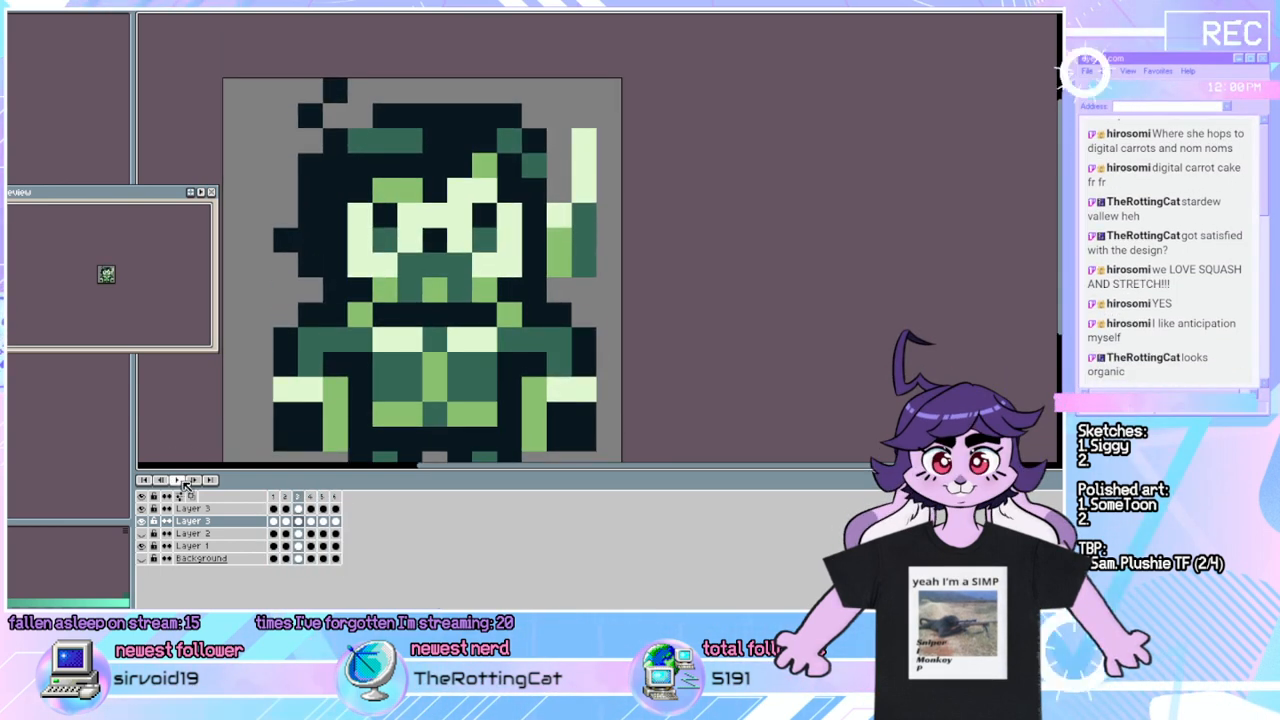
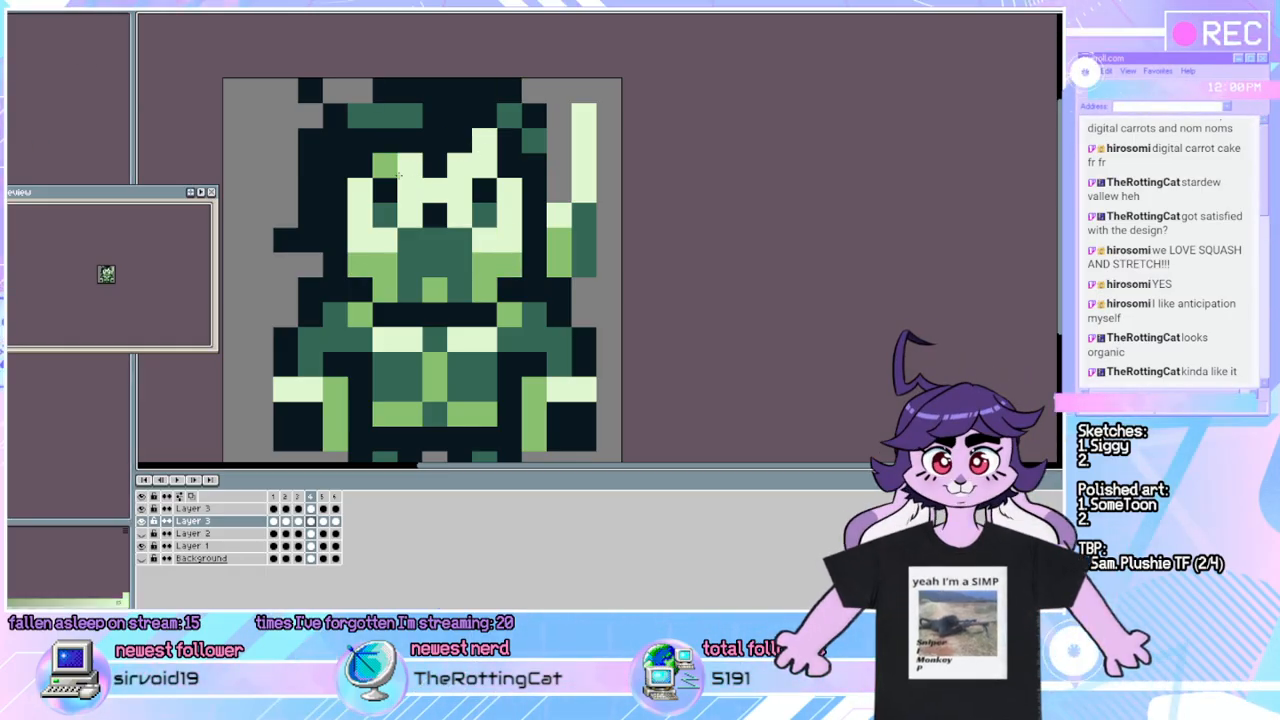
left_click(180, 482)
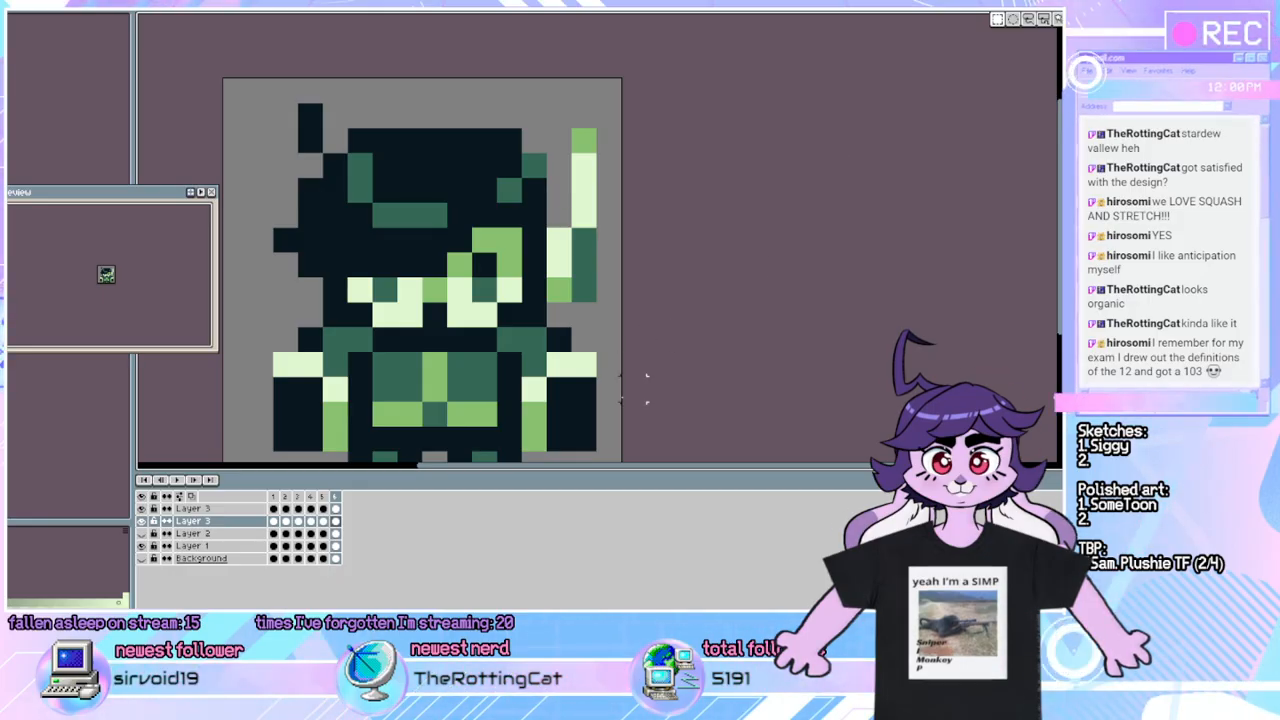
On frame 6, move both pale cuffs down one pixel and repaint the outer pixel beside the right shoulder dark.
left_click_drag(646, 400, 584, 414)
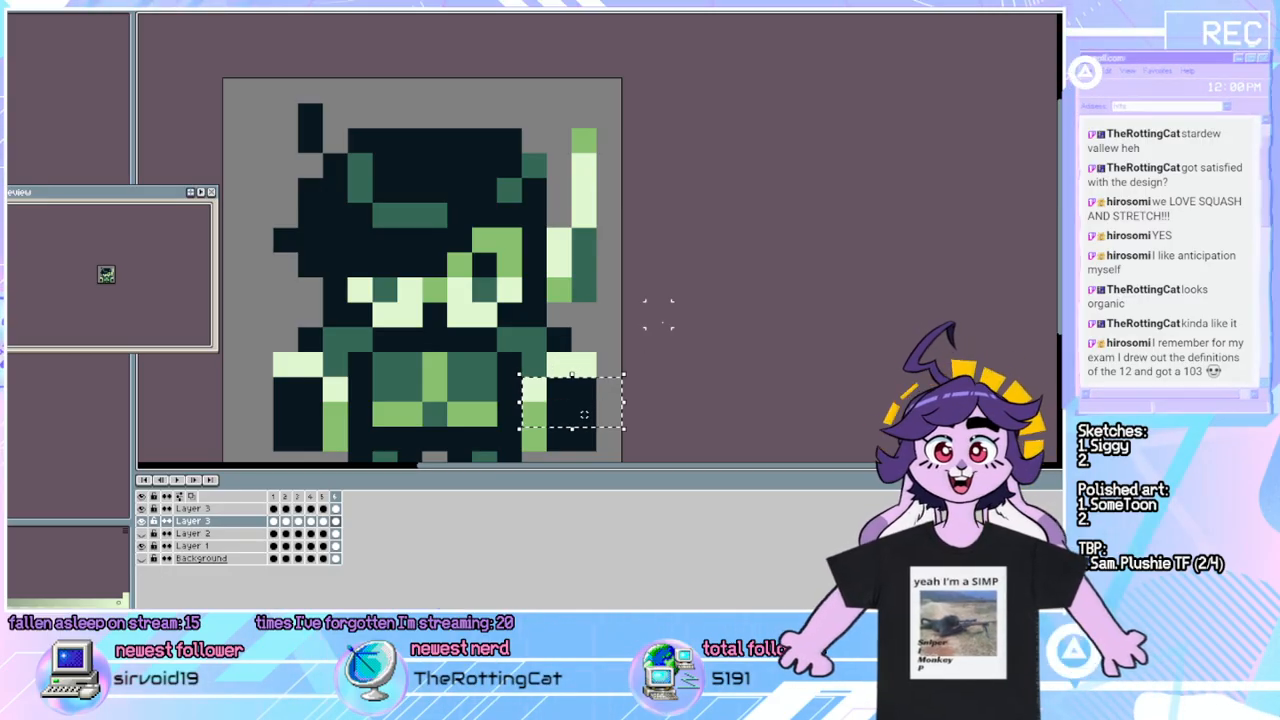
key("Up")
left_click(258, 508)
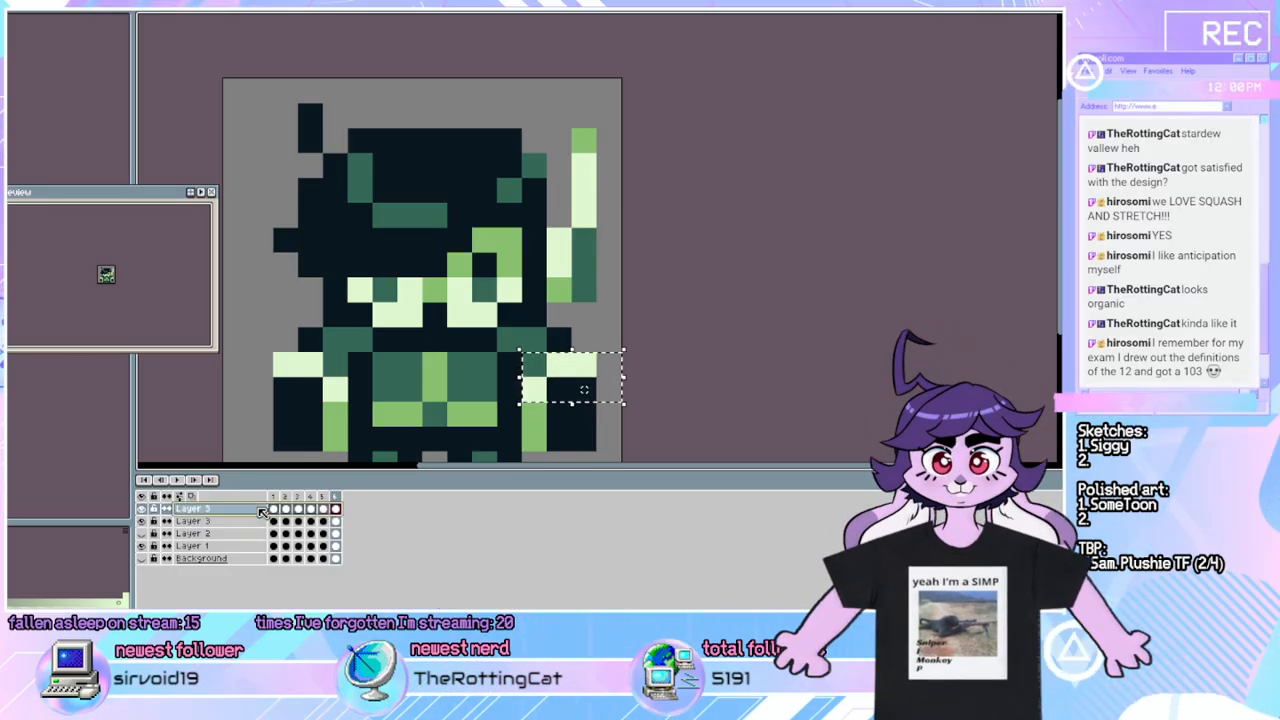
key("Down")
left_click_drag(584, 414, 286, 414)
left_click(285, 288)
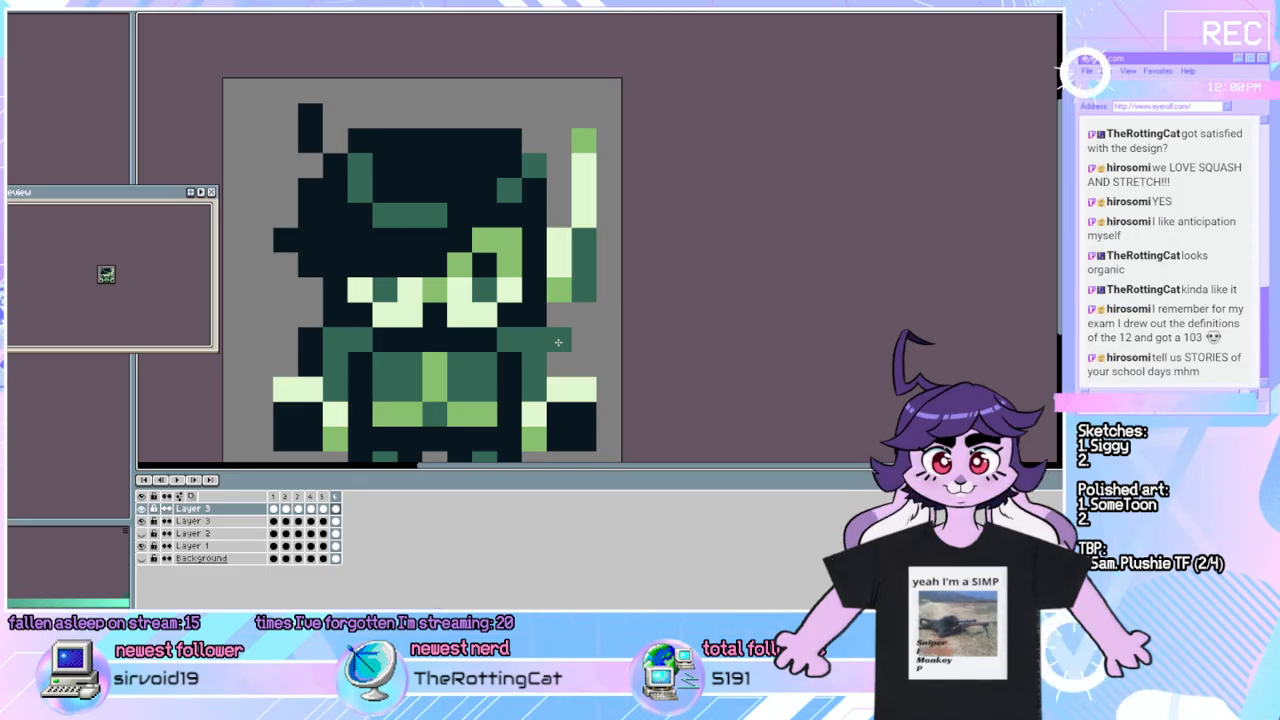
left_click(558, 342)
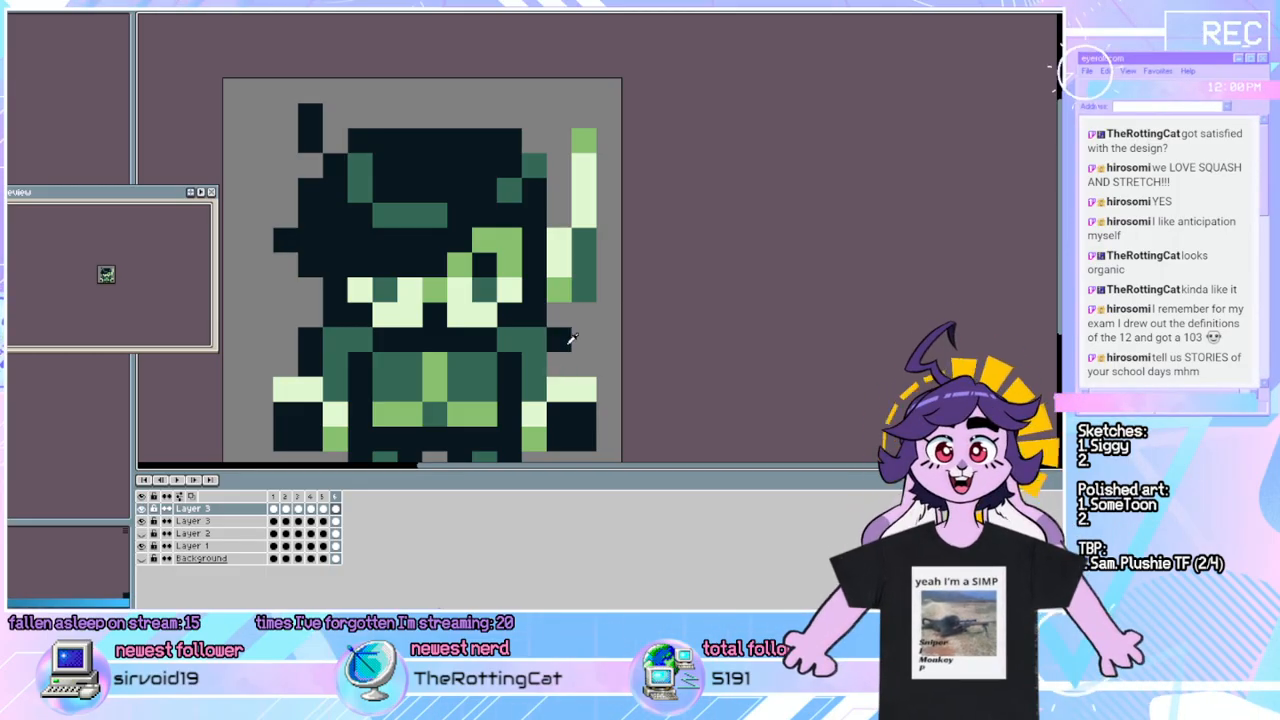
Replay the loop, and on frame 5 move the right-hand arm's cuff, hand and sleeve edge up one pixel across both arm layers.
left_click(186, 484)
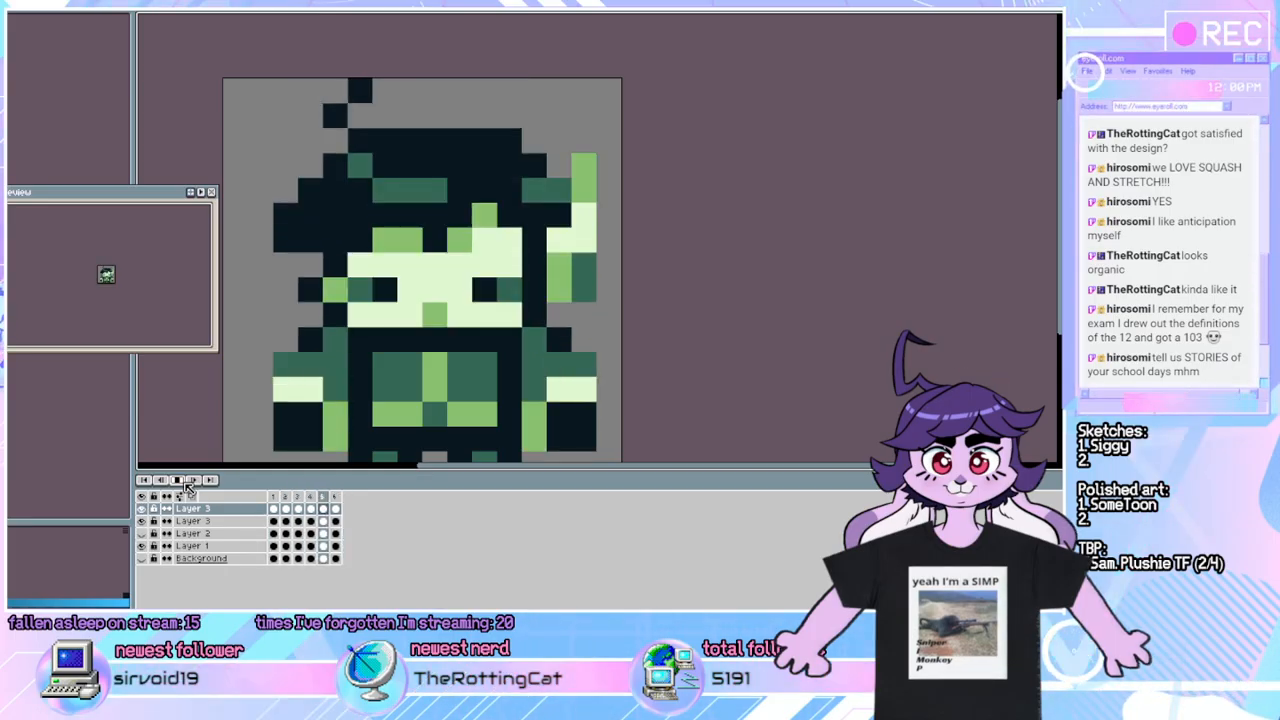
left_click(186, 484)
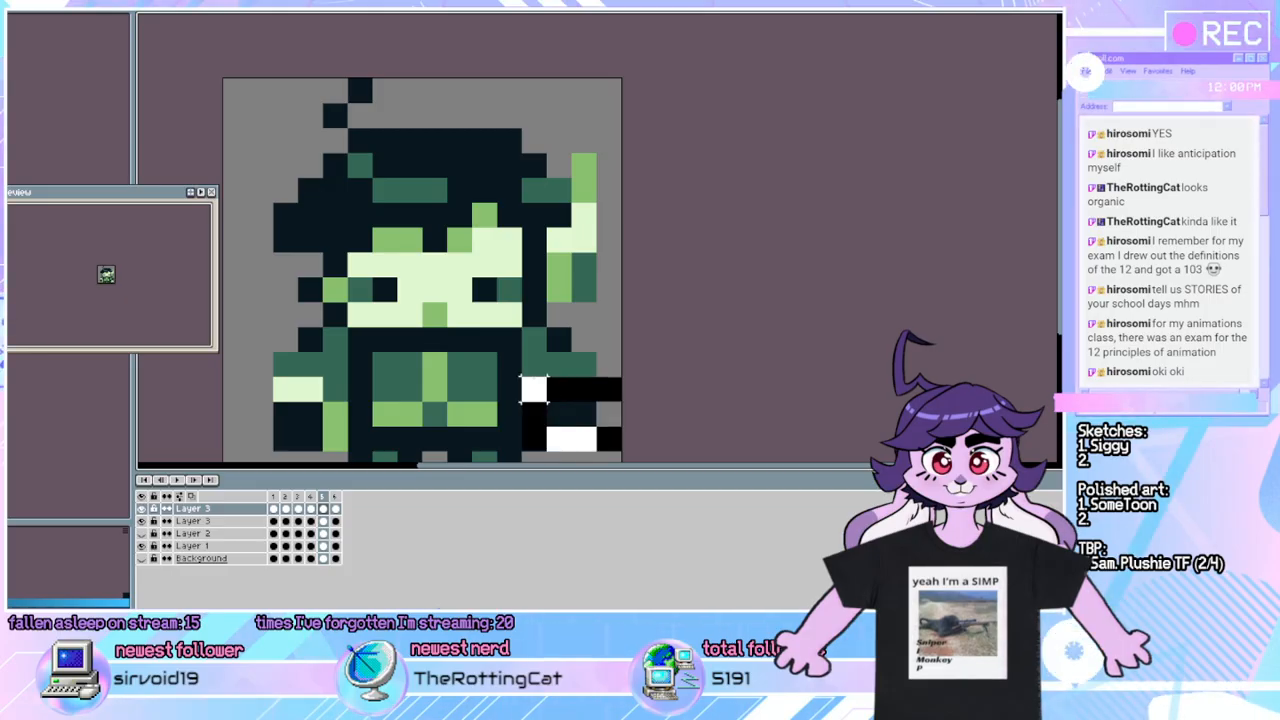
left_click_drag(534, 389, 535, 386)
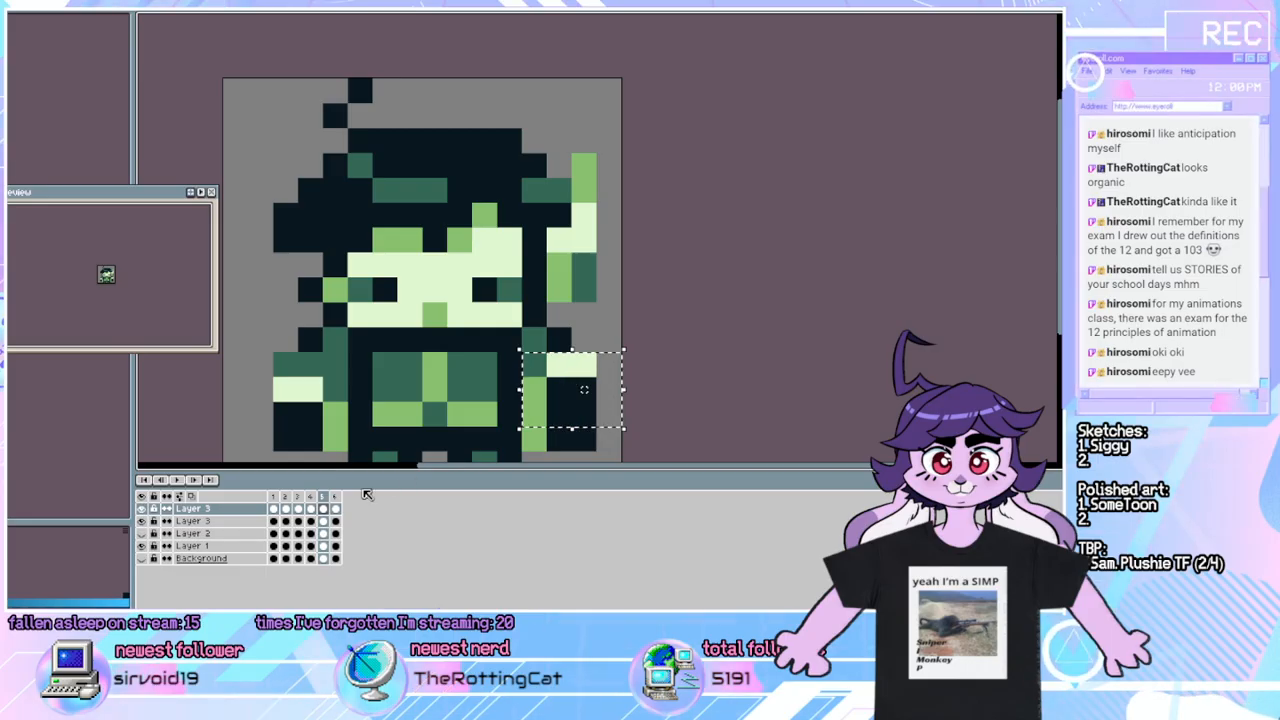
left_click(320, 522)
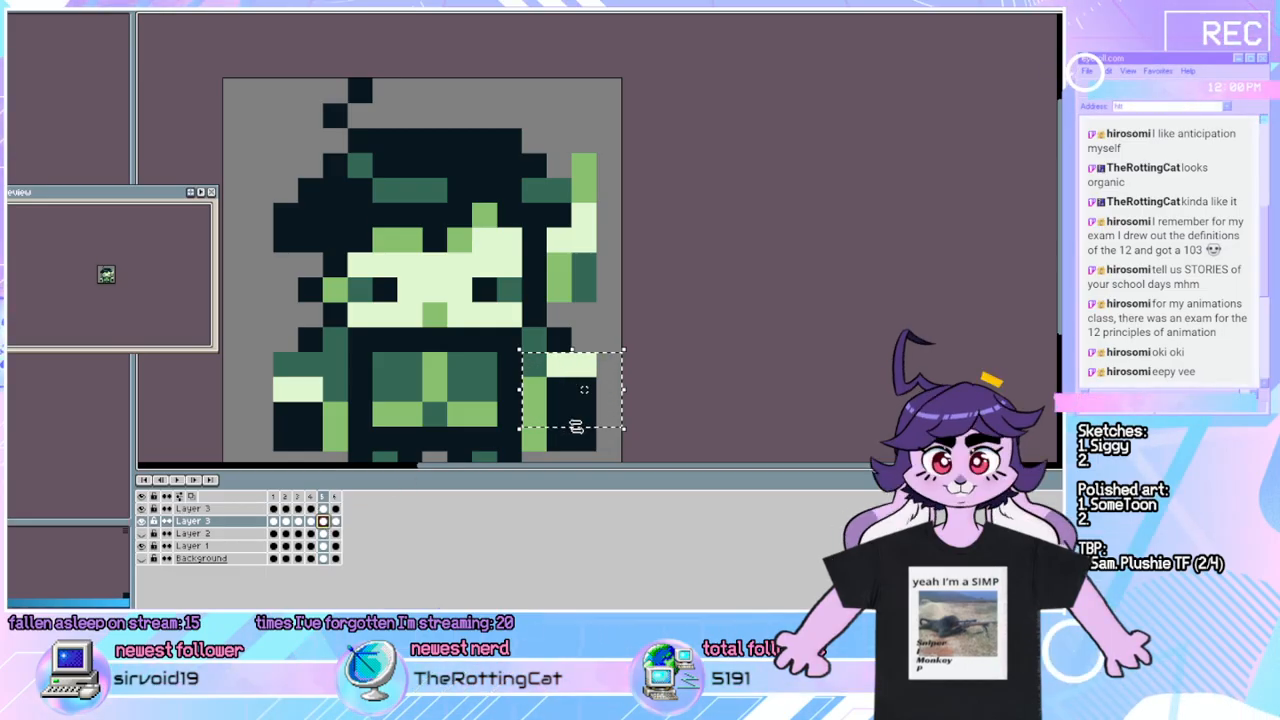
left_click_drag(632, 456, 534, 363)
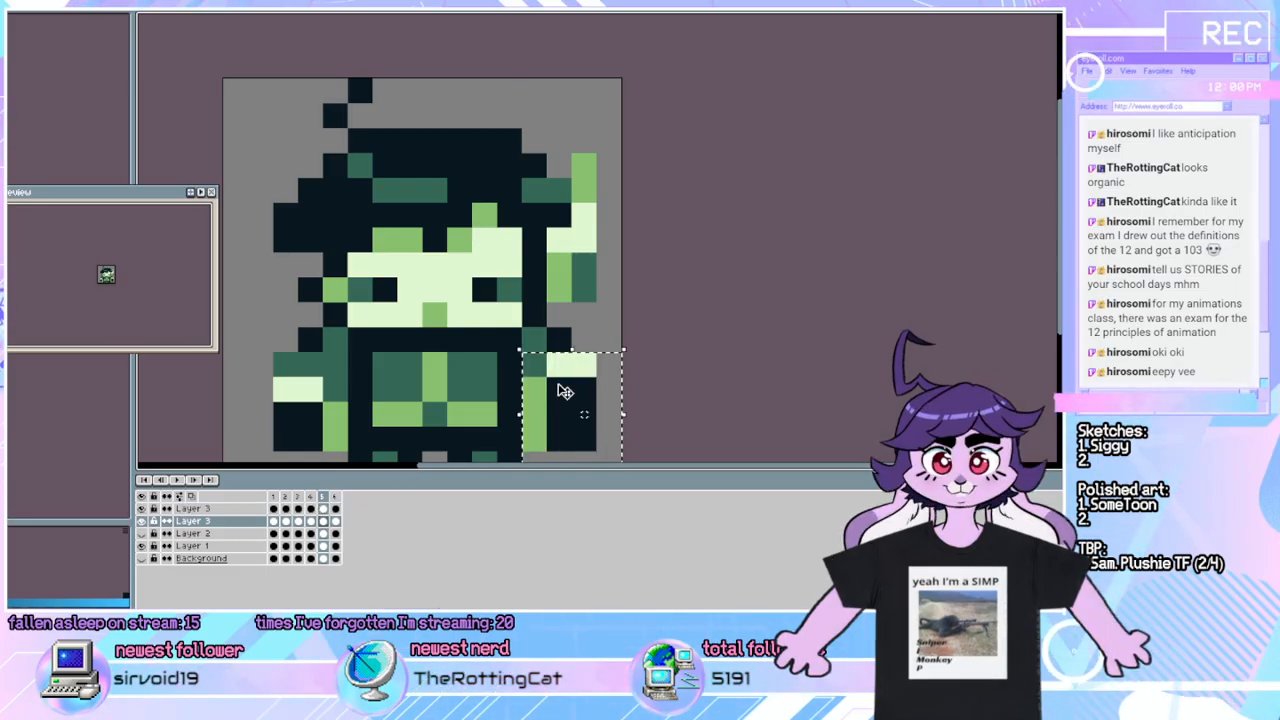
left_click(658, 339)
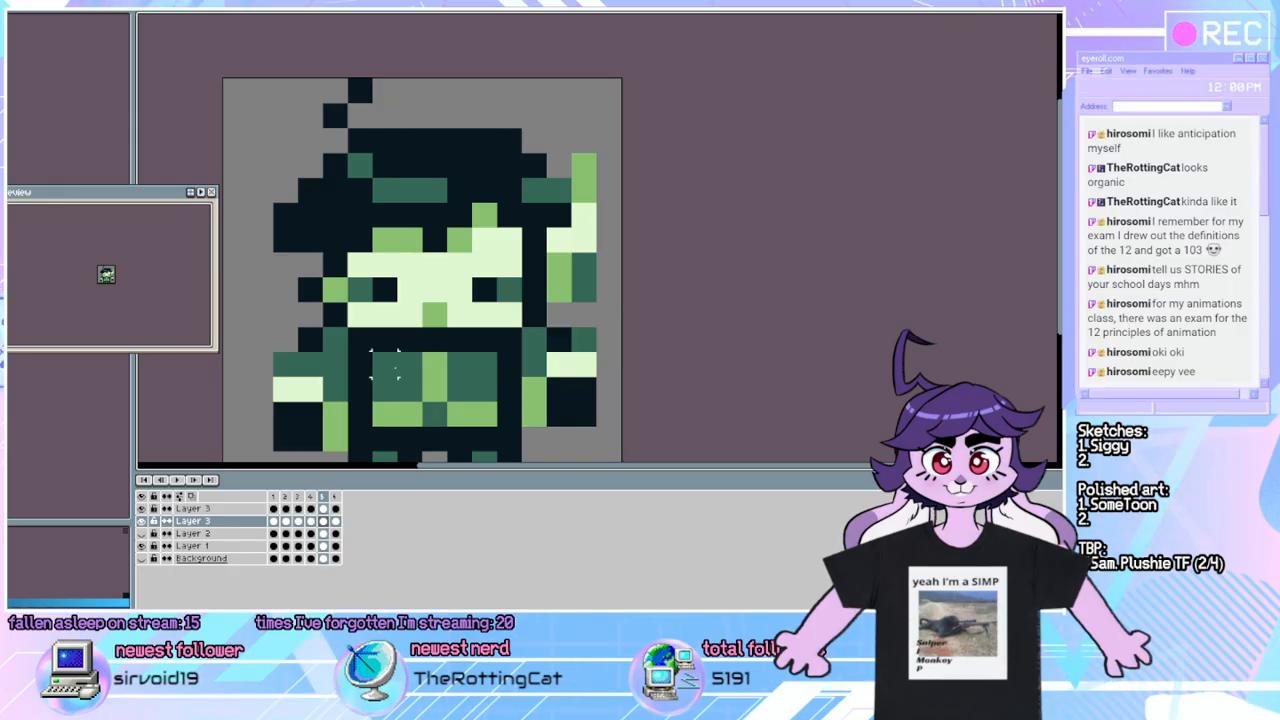
On frame 5, move the left-hand arm's cuff, hand and sleeve up one pixel to match the opposite arm.
left_click_drag(248, 352, 348, 455)
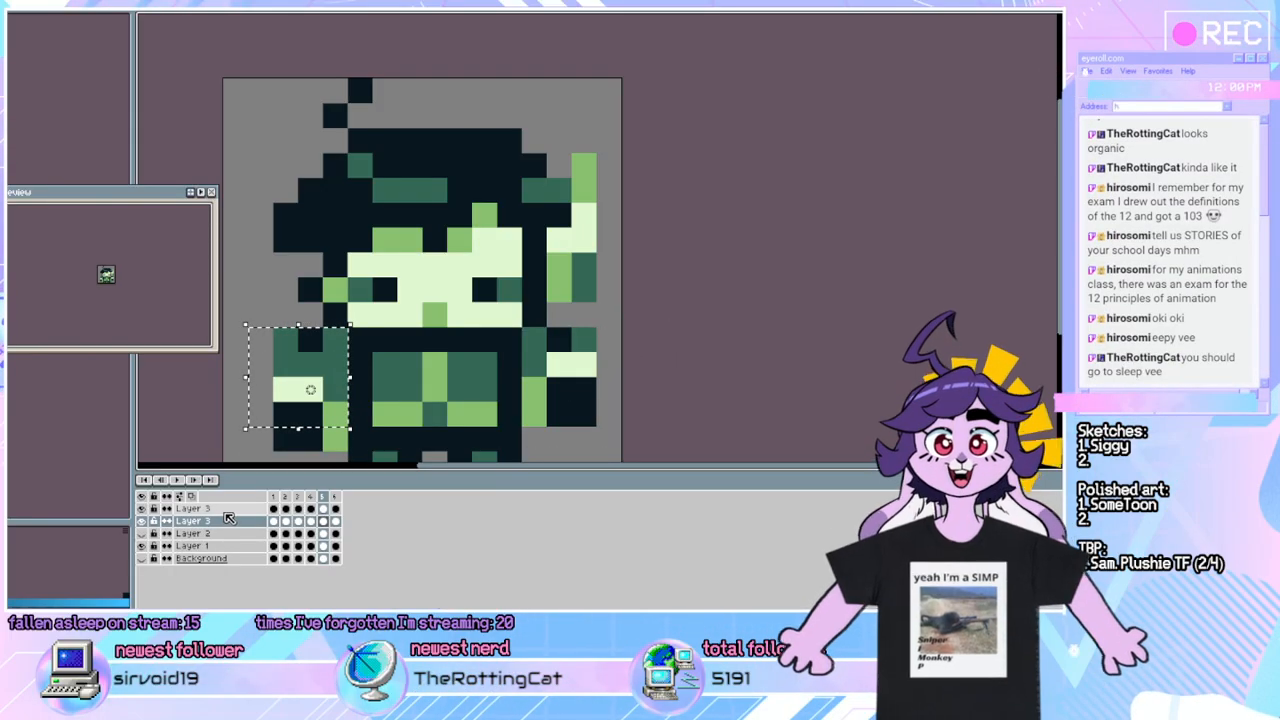
key("Up")
left_click_drag(310, 430, 275, 375)
key("ctrl+z")
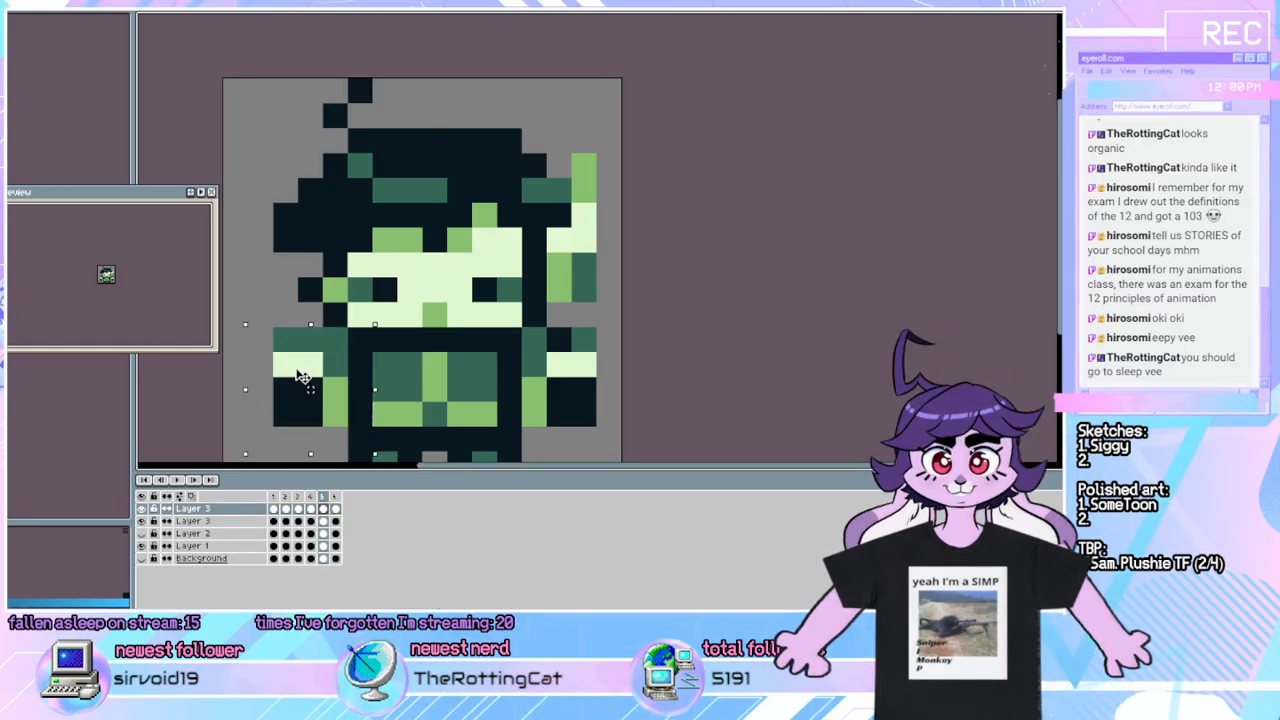
key("ctrl+z")
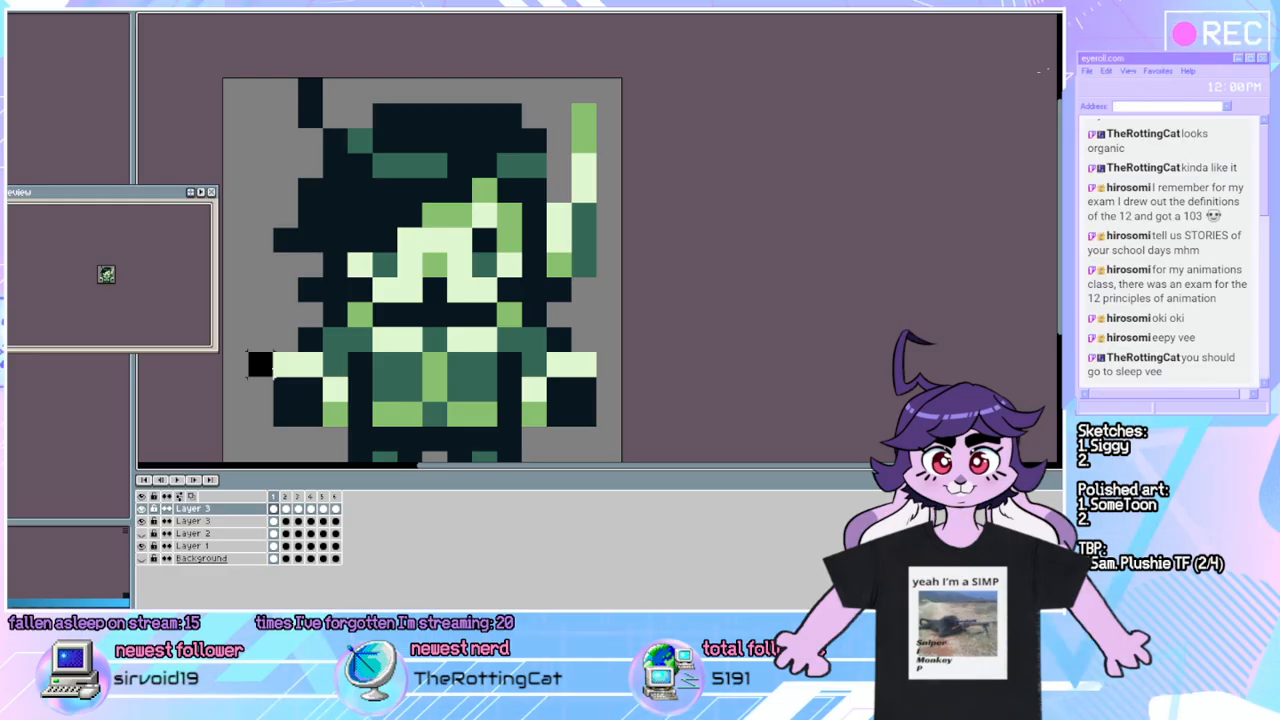
On frame 1, lower both pale cuffs and dark hands by one pixel and repaint the outer sleeve pixels just above the cuffs dark.
left_click_drag(314, 414, 560, 412)
left_click(646, 319)
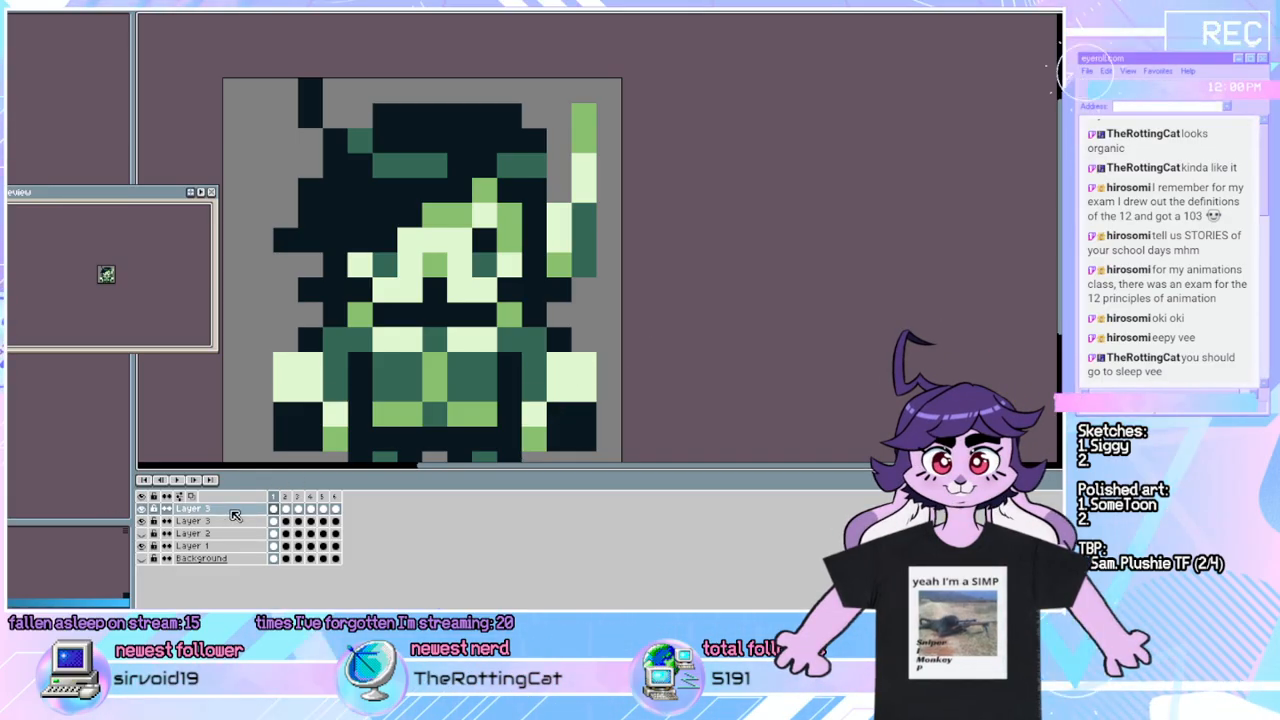
left_click(236, 520)
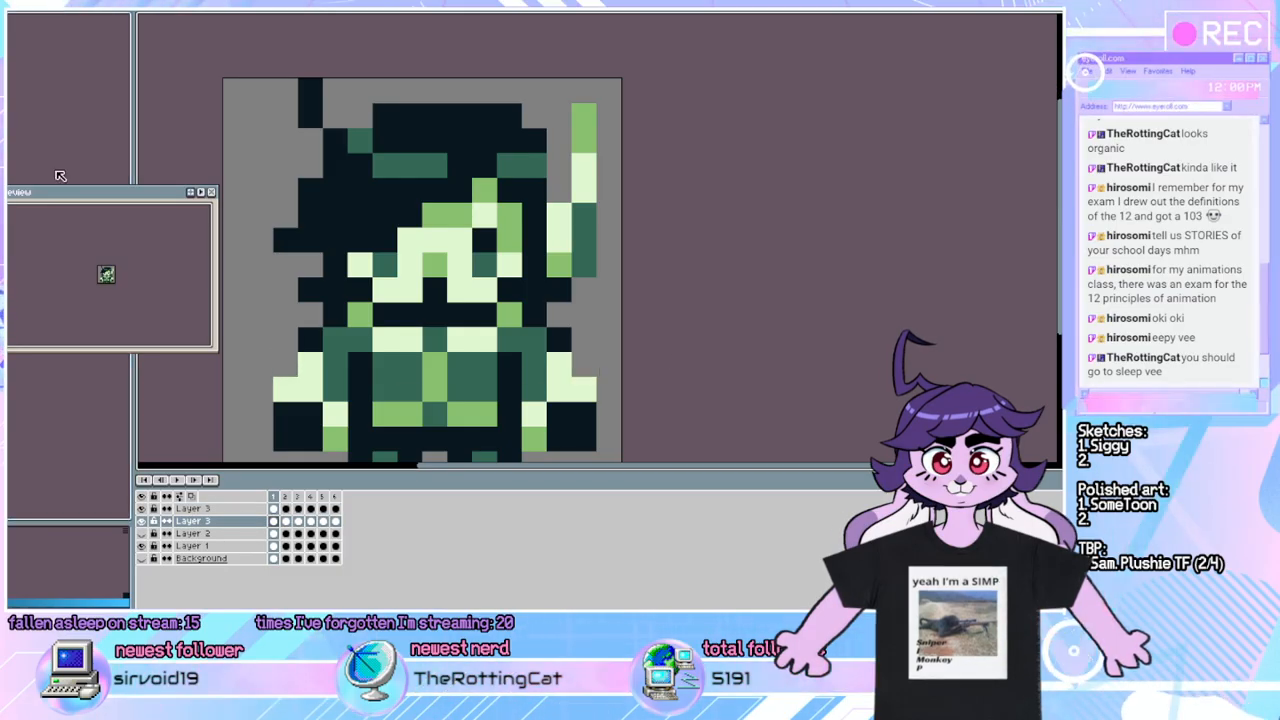
left_click(205, 510)
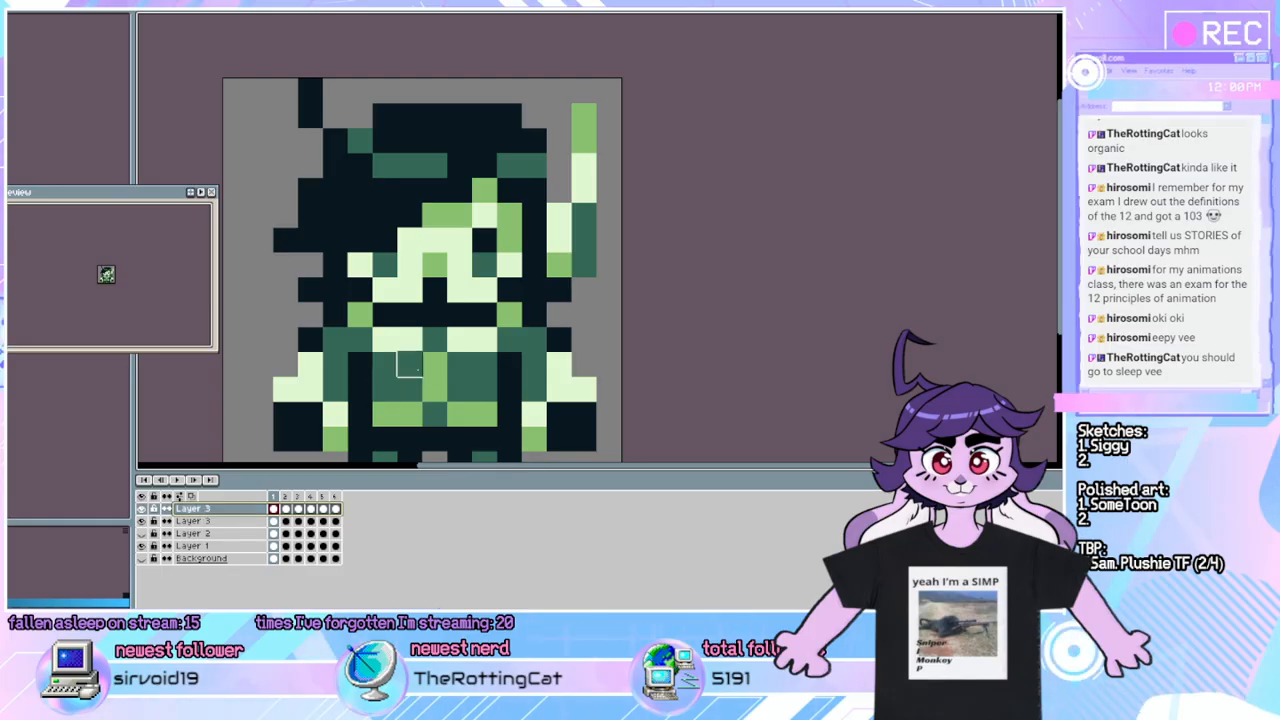
left_click(290, 365)
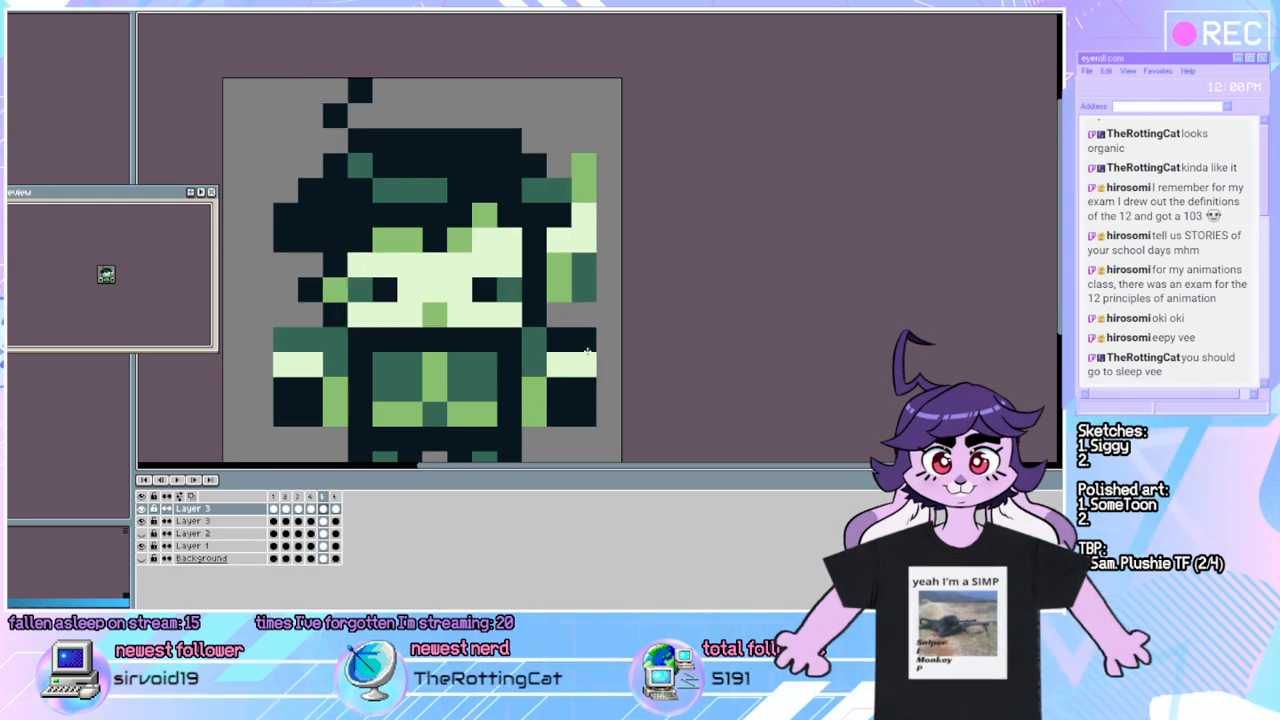
Paint the outer shoulder pixels above frame 5's cuffs dark, and fill the dark gaps in both of frame 2's sleeves with mid green.
left_click(299, 350)
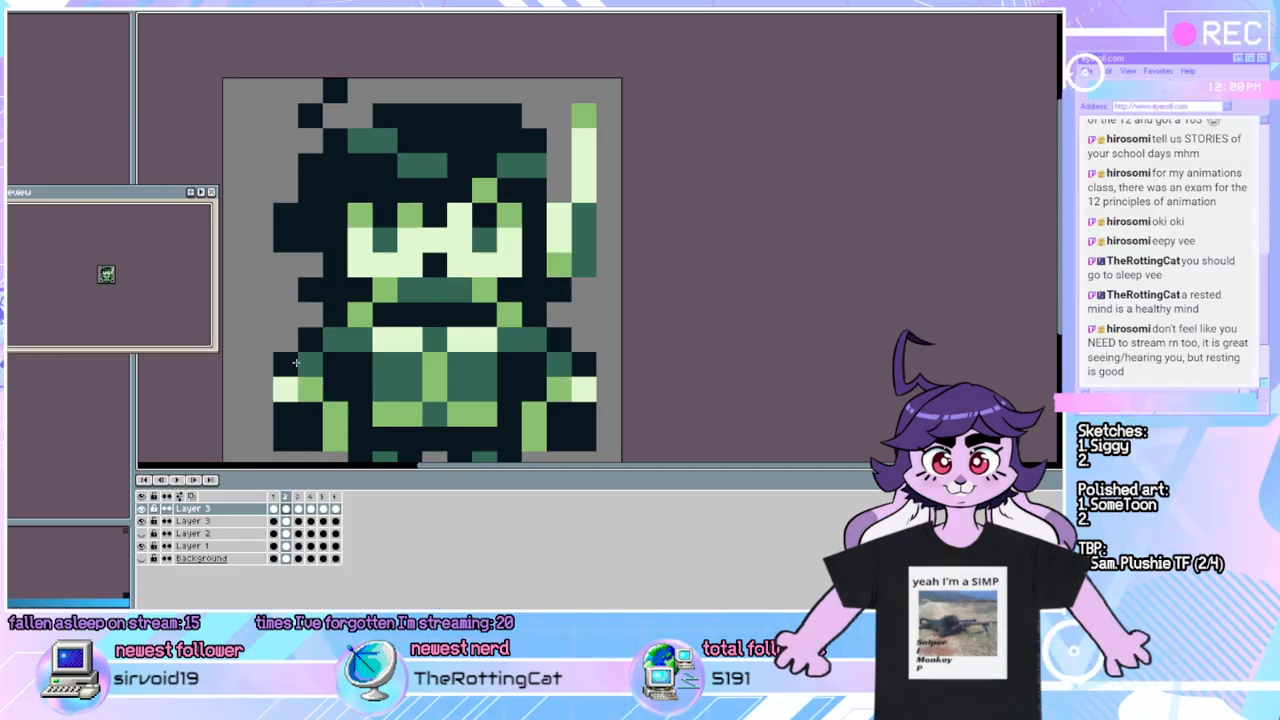
left_click(338, 356)
left_click(406, 349)
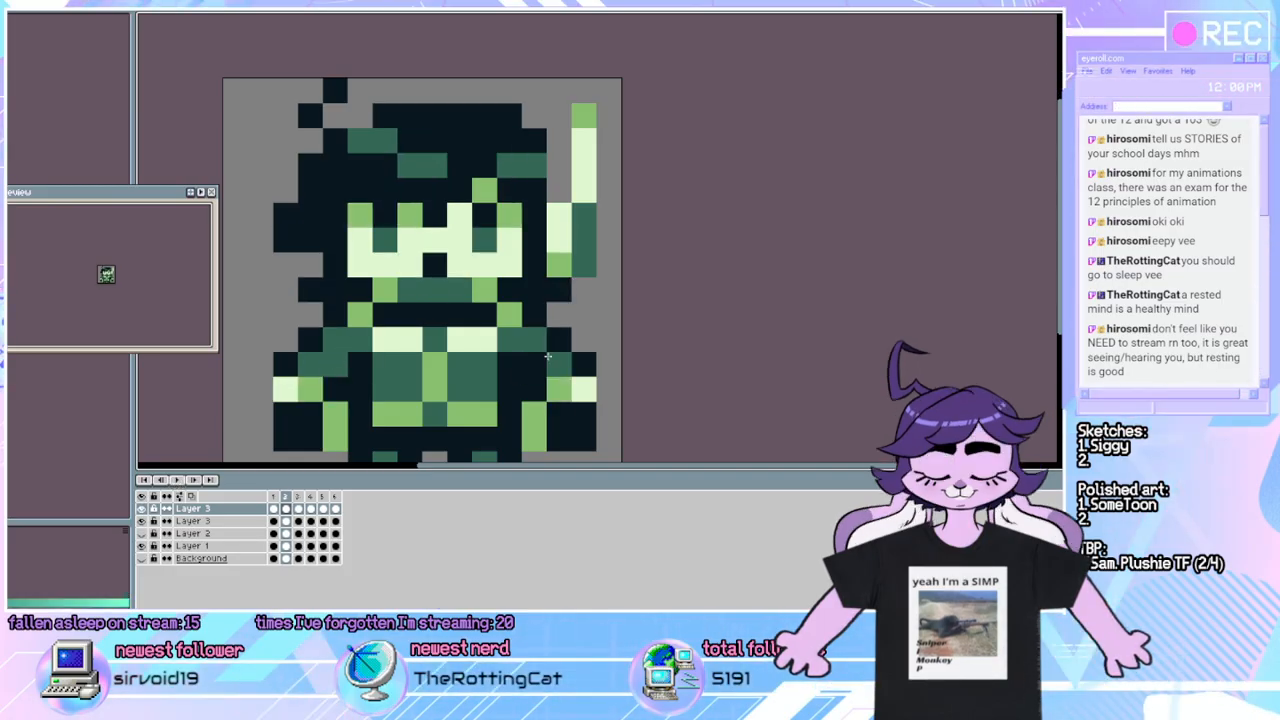
left_click(536, 360)
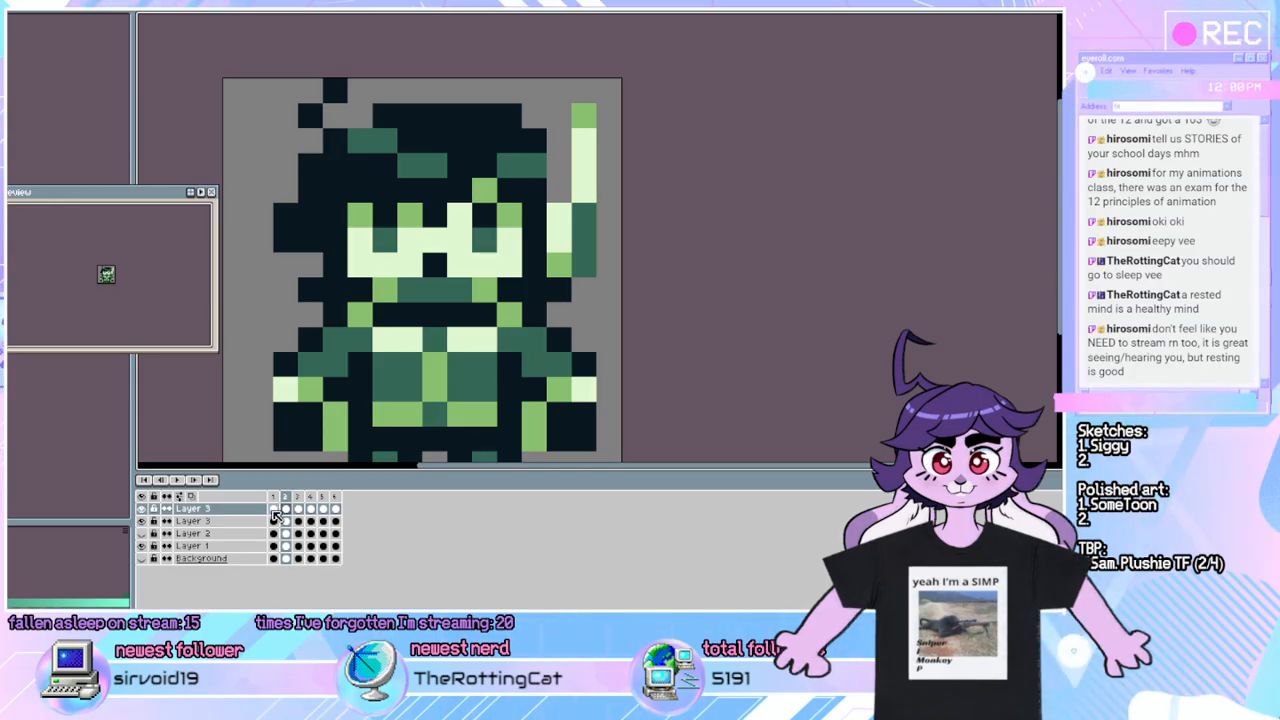
Play the animation and step back and forth between frames 1 to 5 to compare the arm and sleeve positions.
left_click(176, 483)
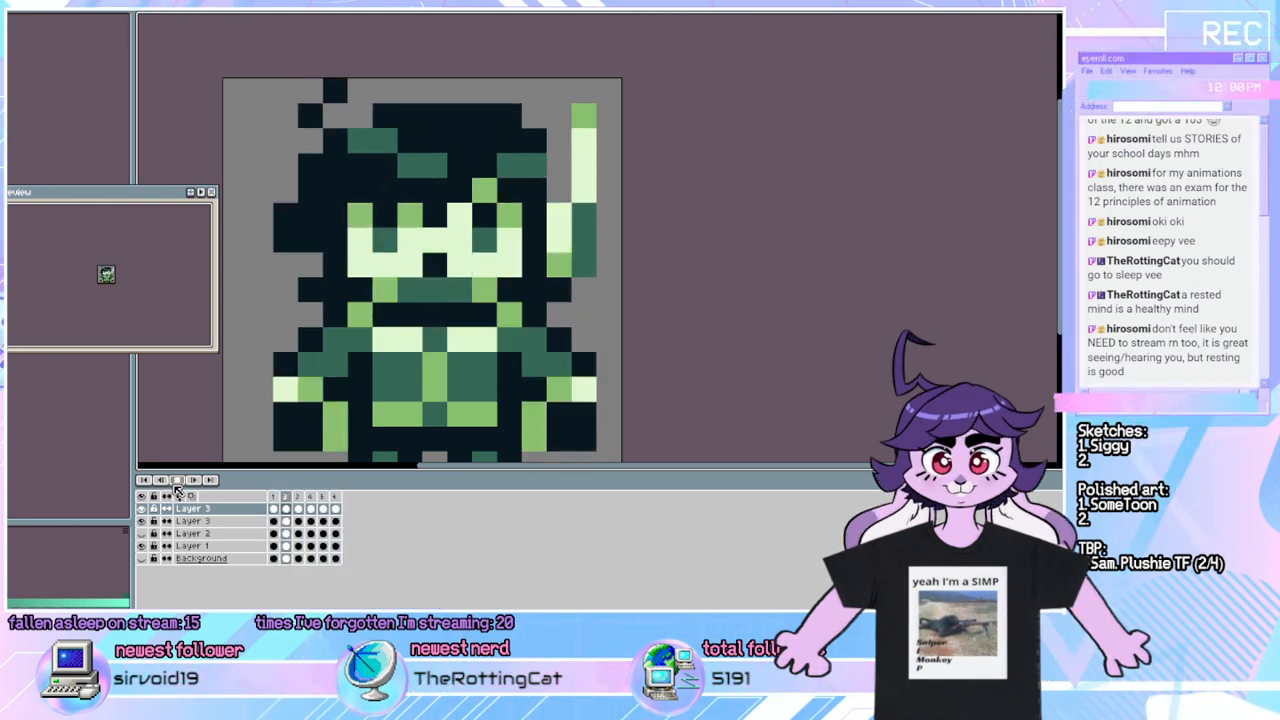
left_click(176, 481)
key("Left")
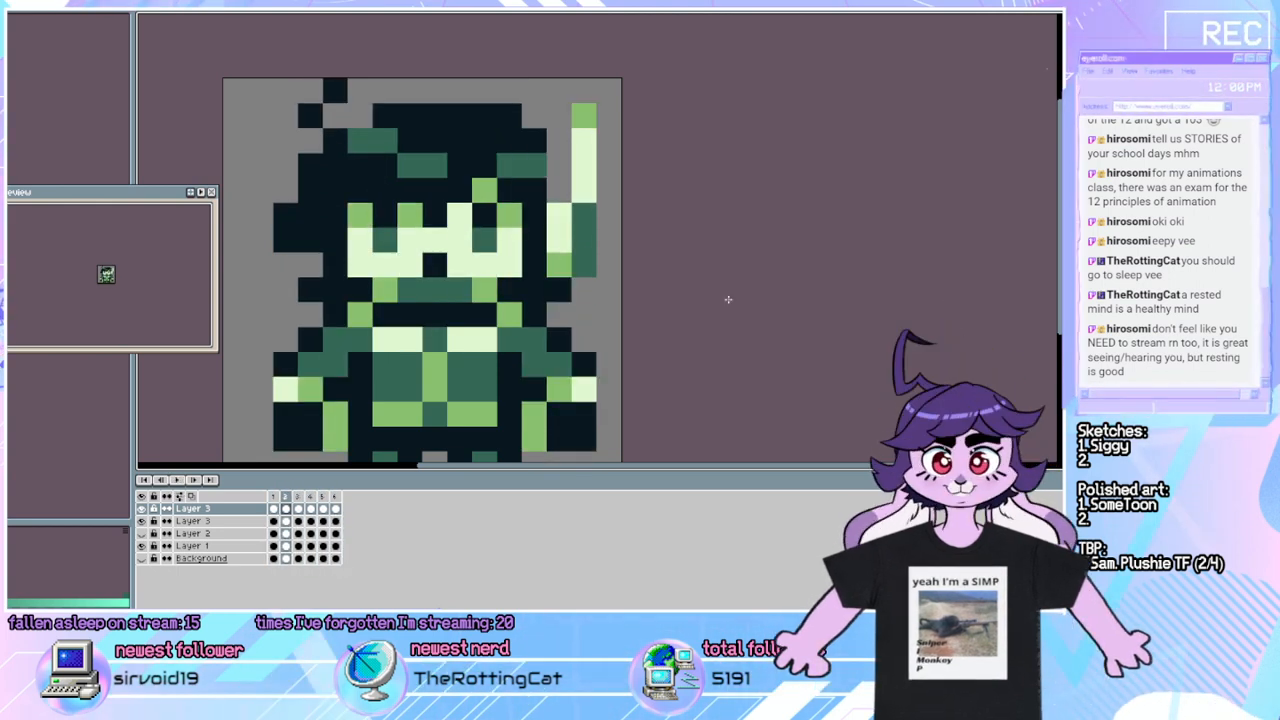
key("Right")
key("Left")
key("Right")
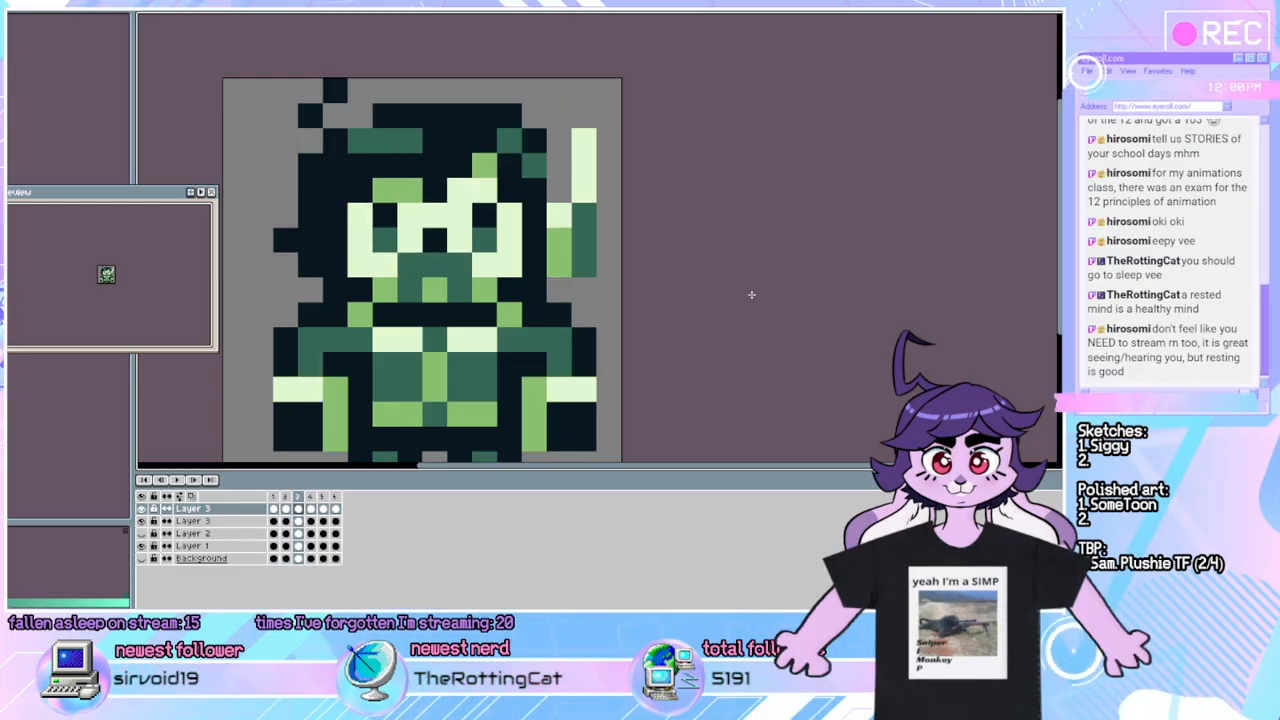
key("Right")
key("Right")
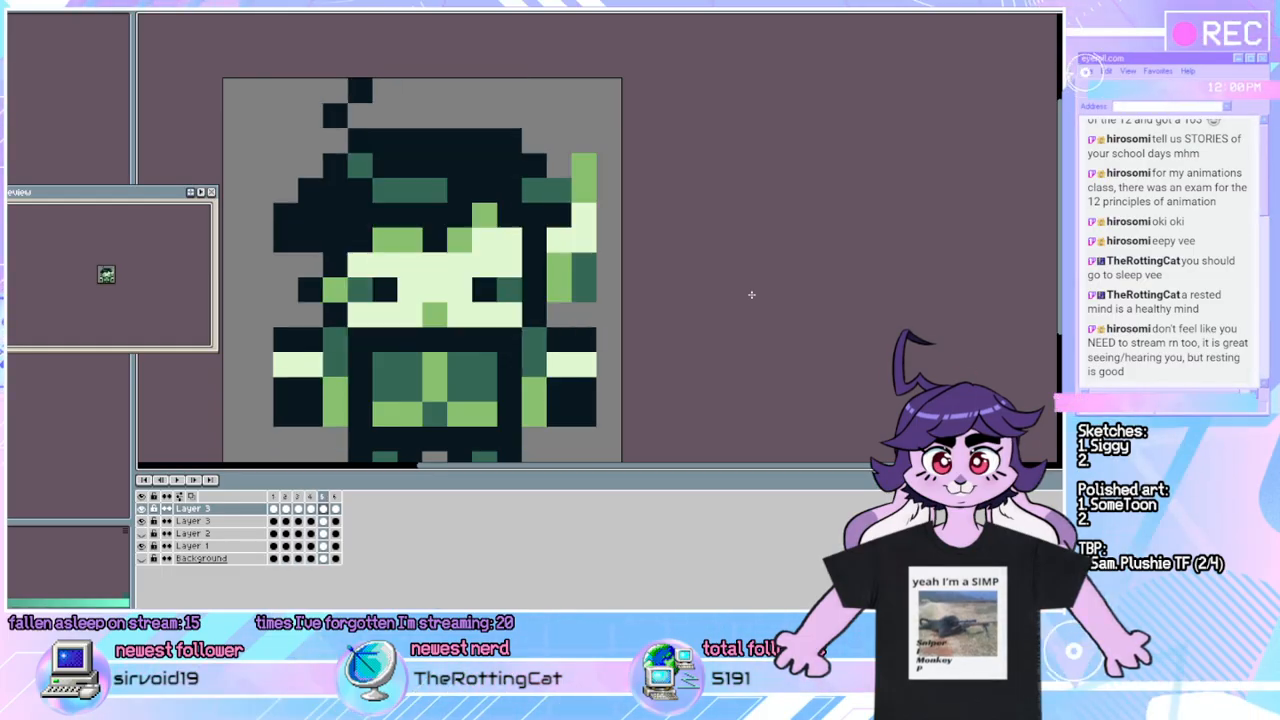
key("Left")
key("Right")
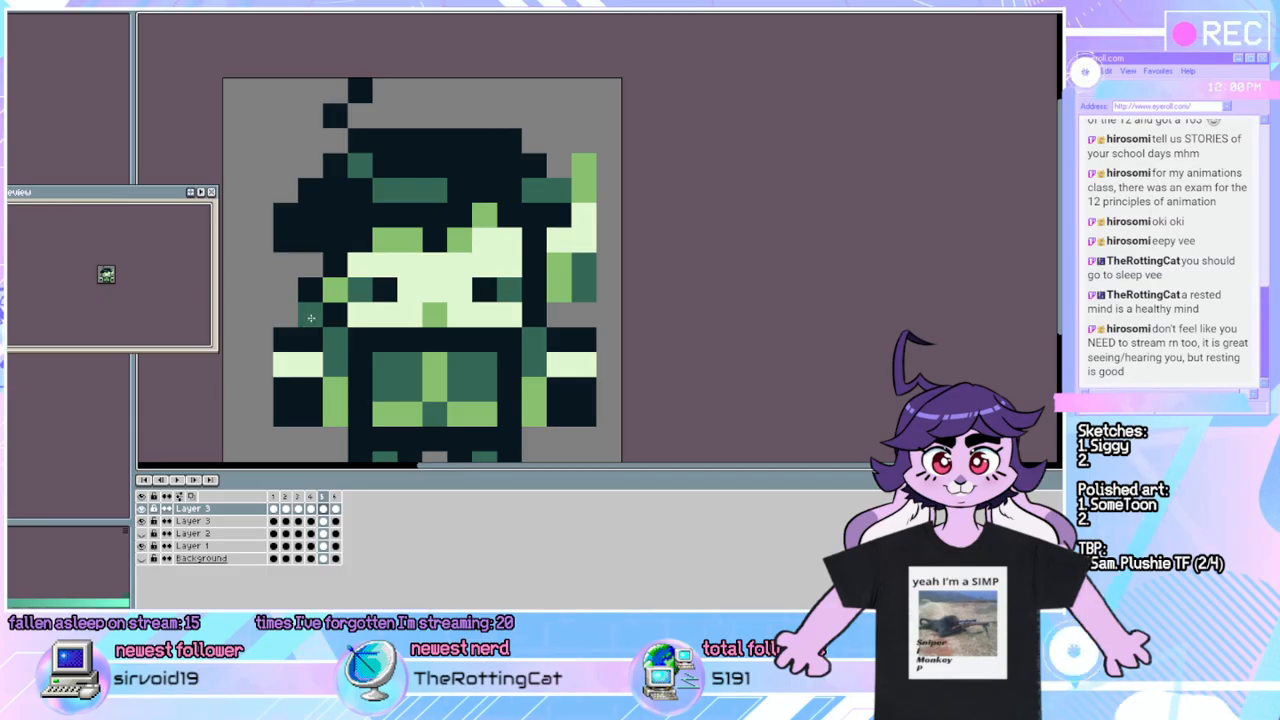
On frame 5, repaint the inner shoulder pixel of each sleeve mid green and replay the animation to check the sleeves.
left_click(306, 333)
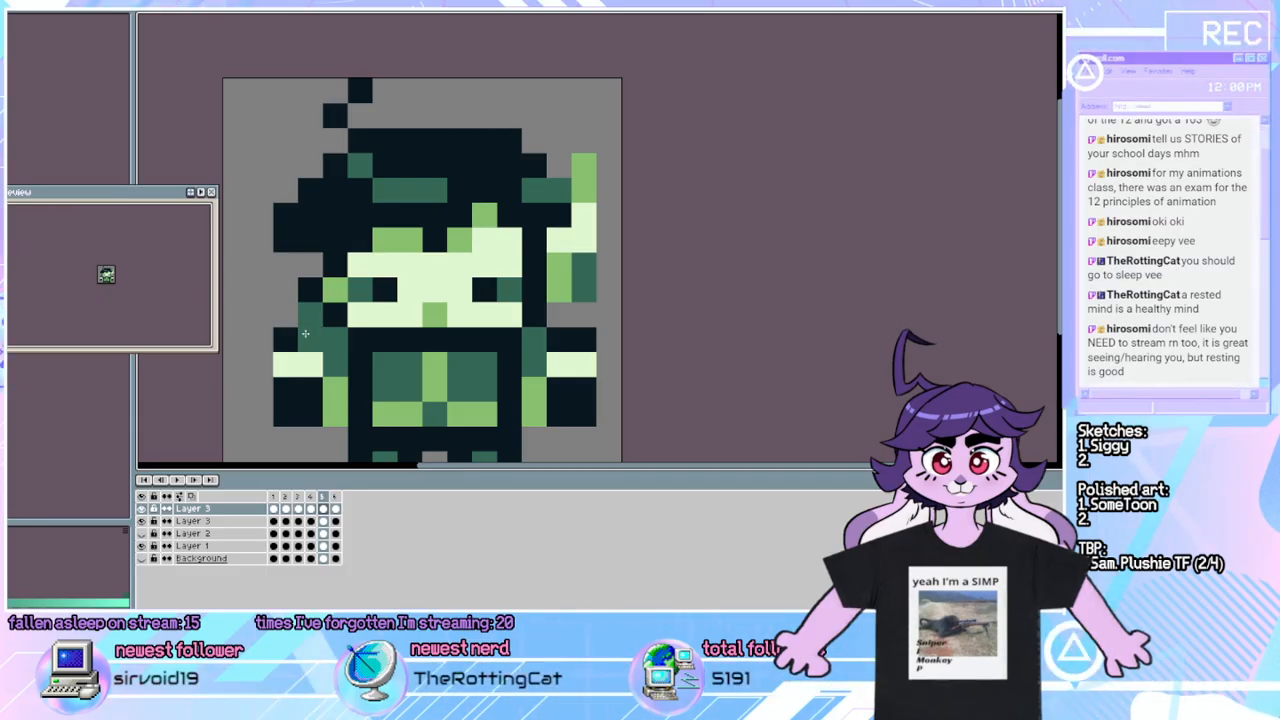
key("ctrl")
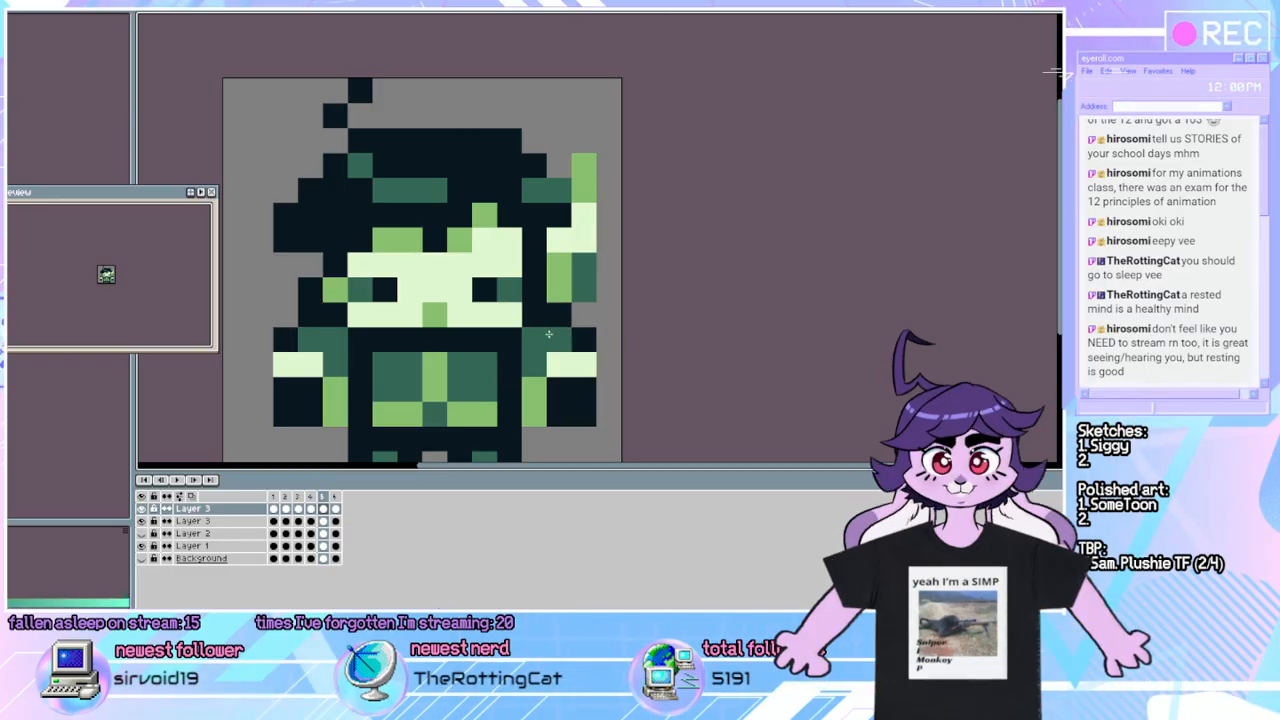
left_click(194, 481)
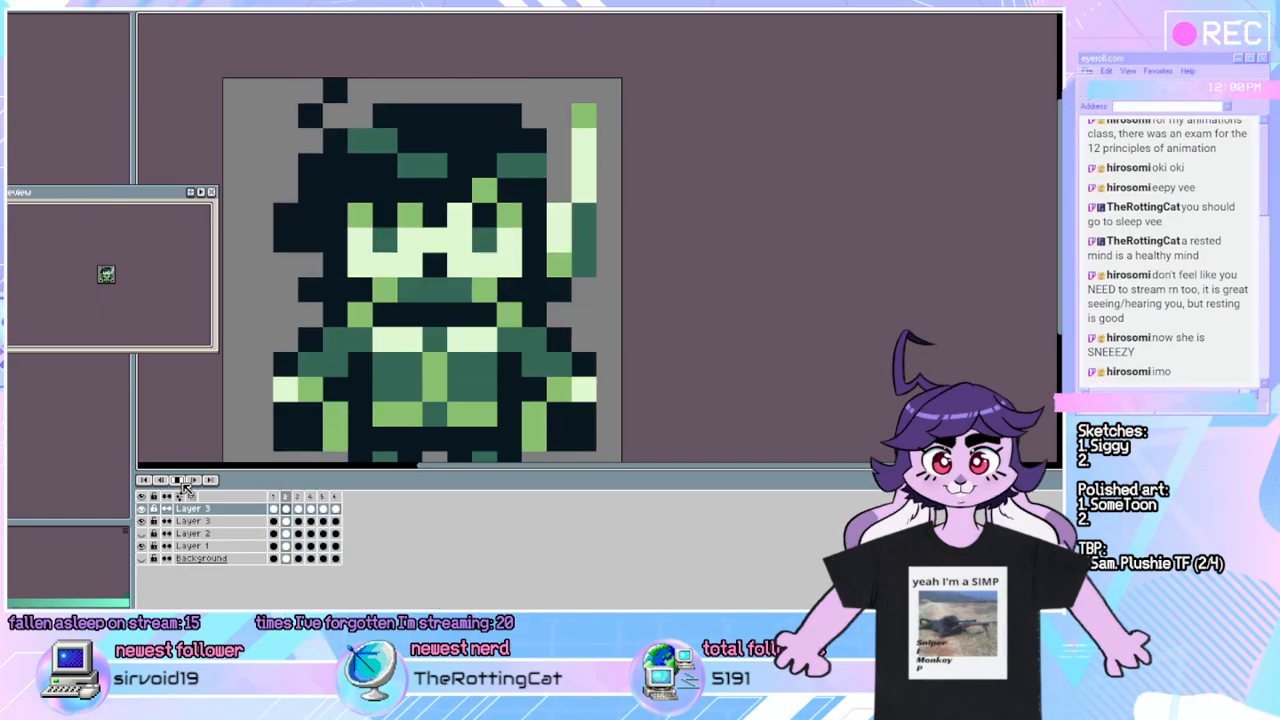
left_click(182, 484)
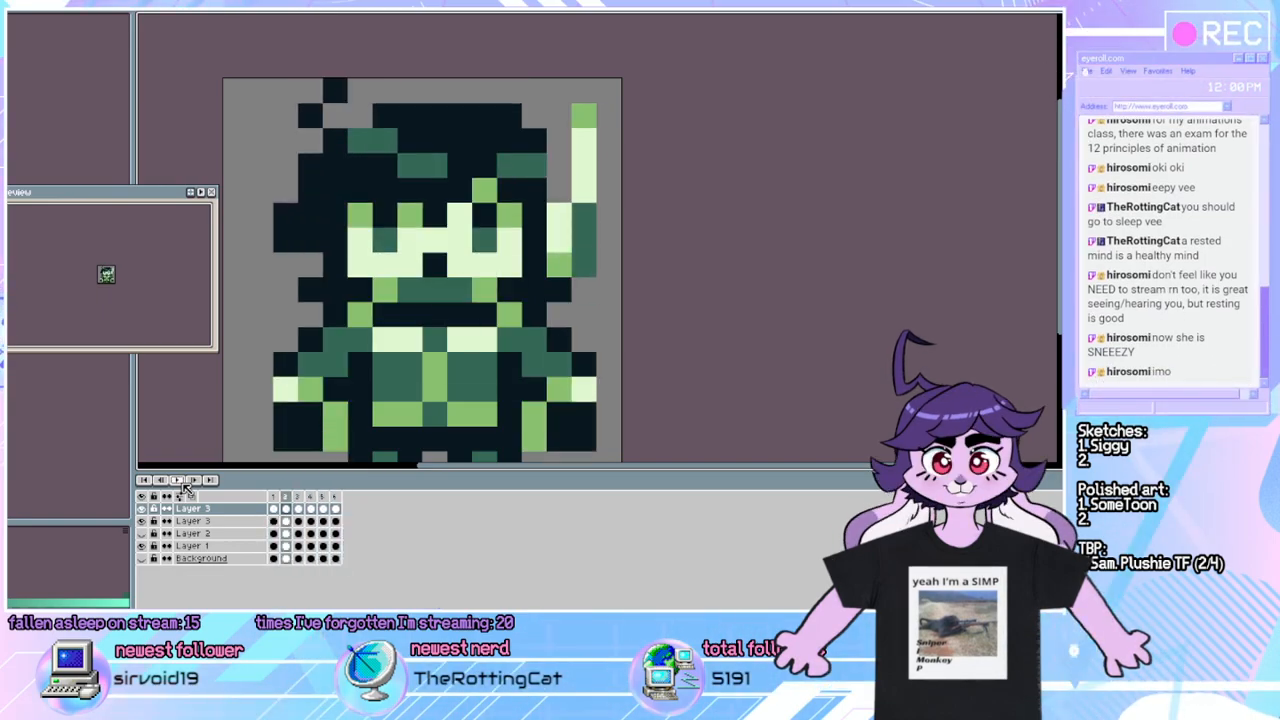
left_click(182, 484)
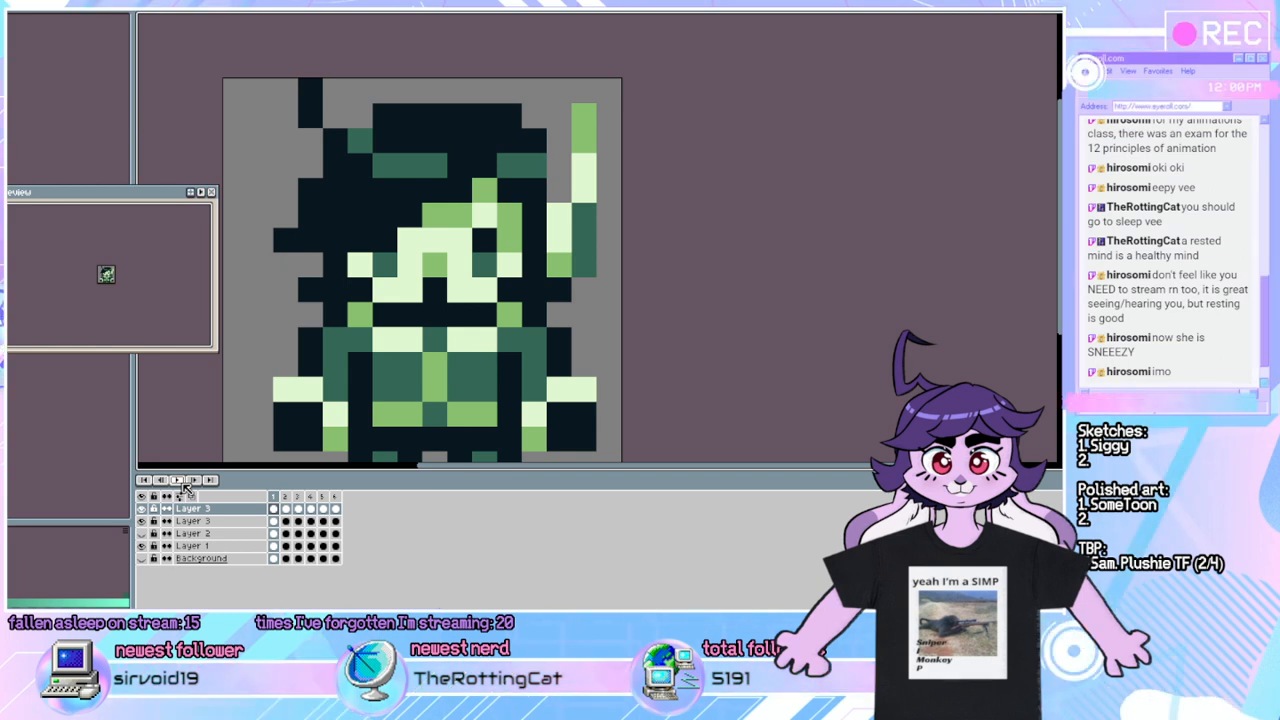
left_click(185, 484)
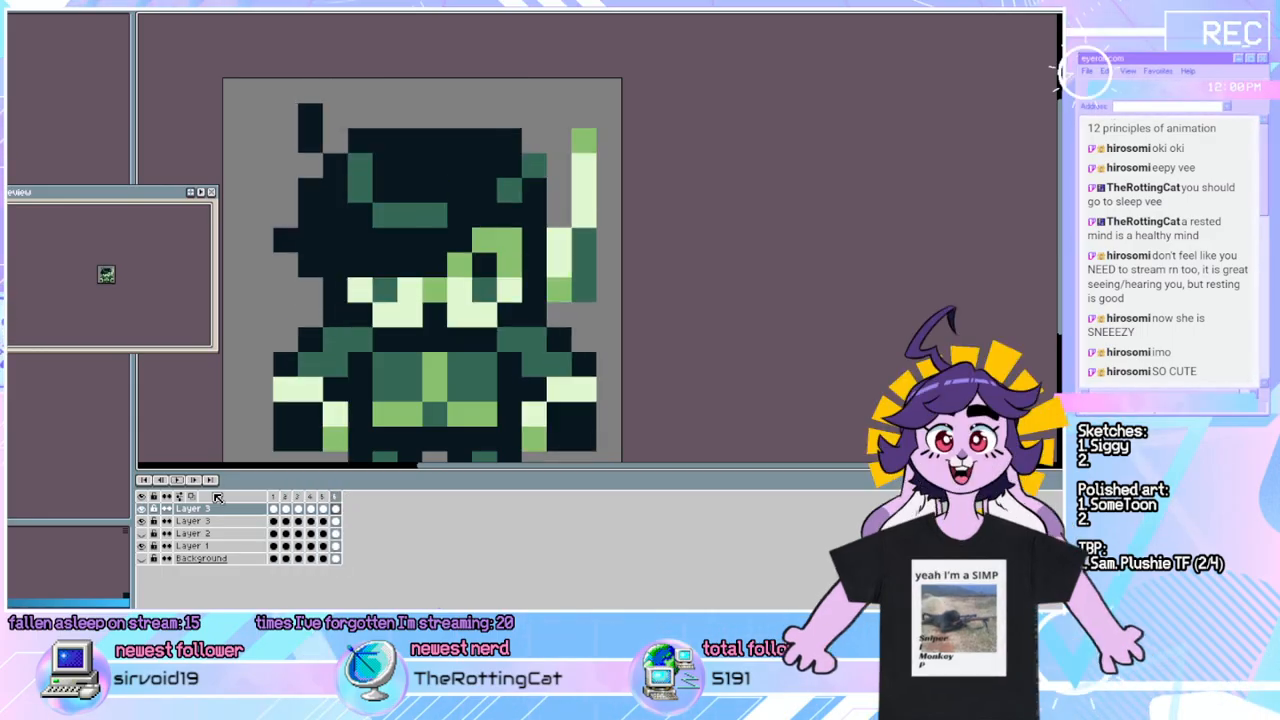
Try adding a new frame at frame 4 and play the loop to judge the timing.
right_click(316, 497)
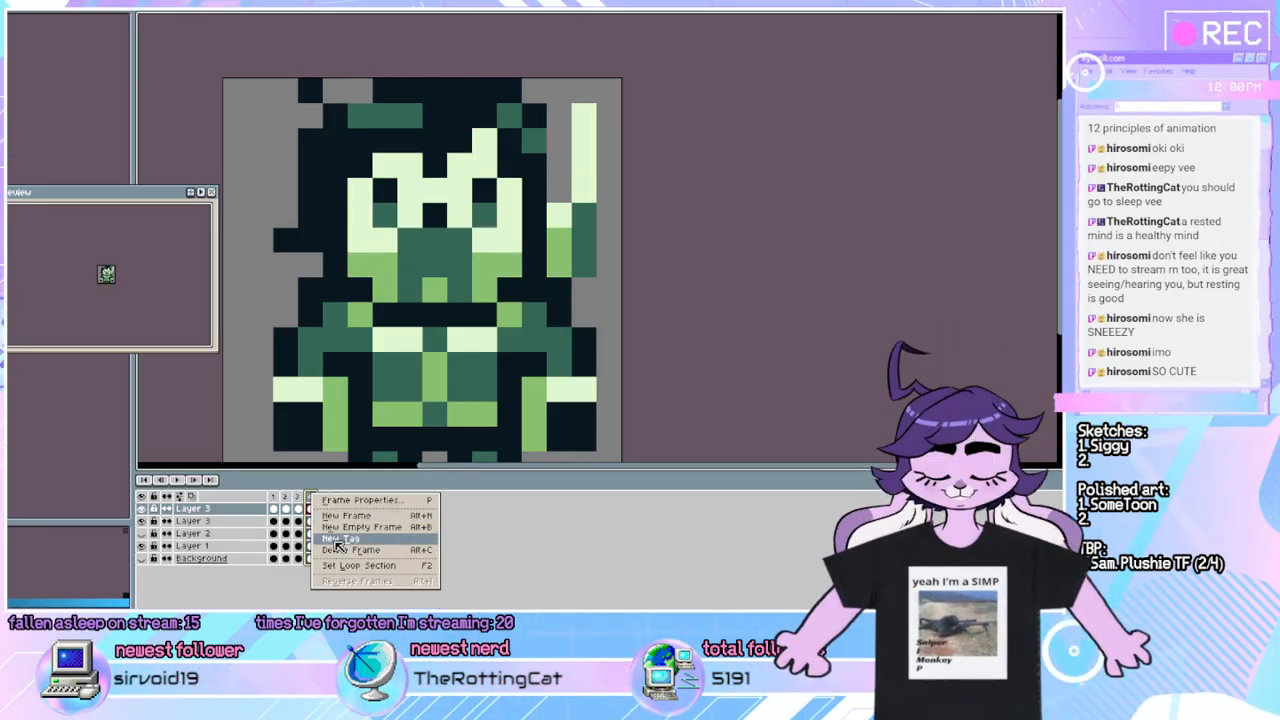
left_click(348, 517)
left_click(178, 480)
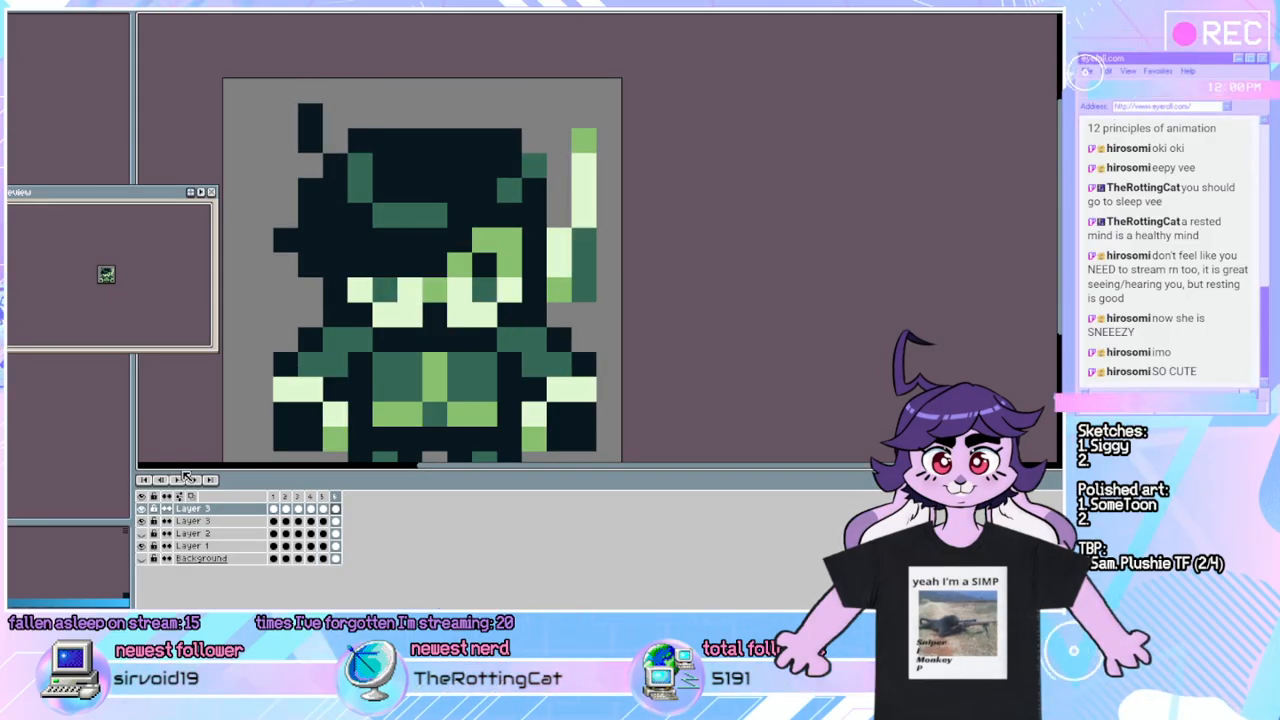
Play the animation once more with the whole sprite in view and save the file.
key("Left")
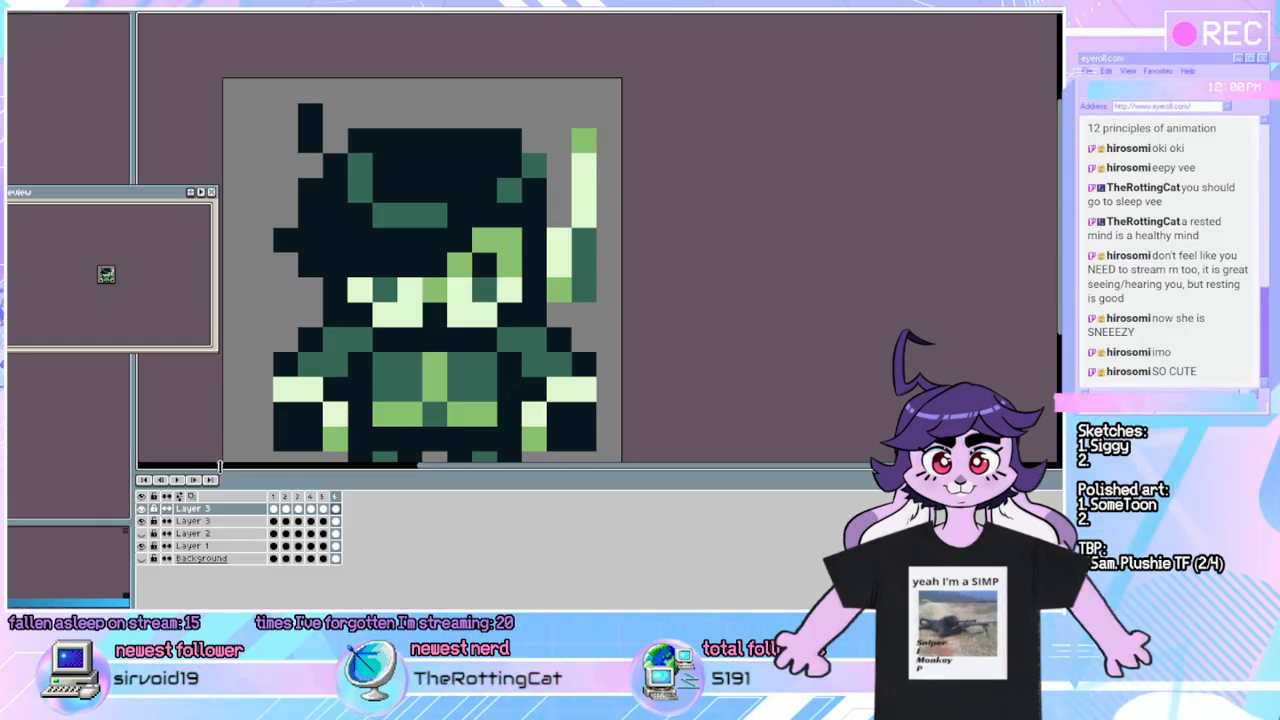
left_click_drag(452, 317, 440, 269)
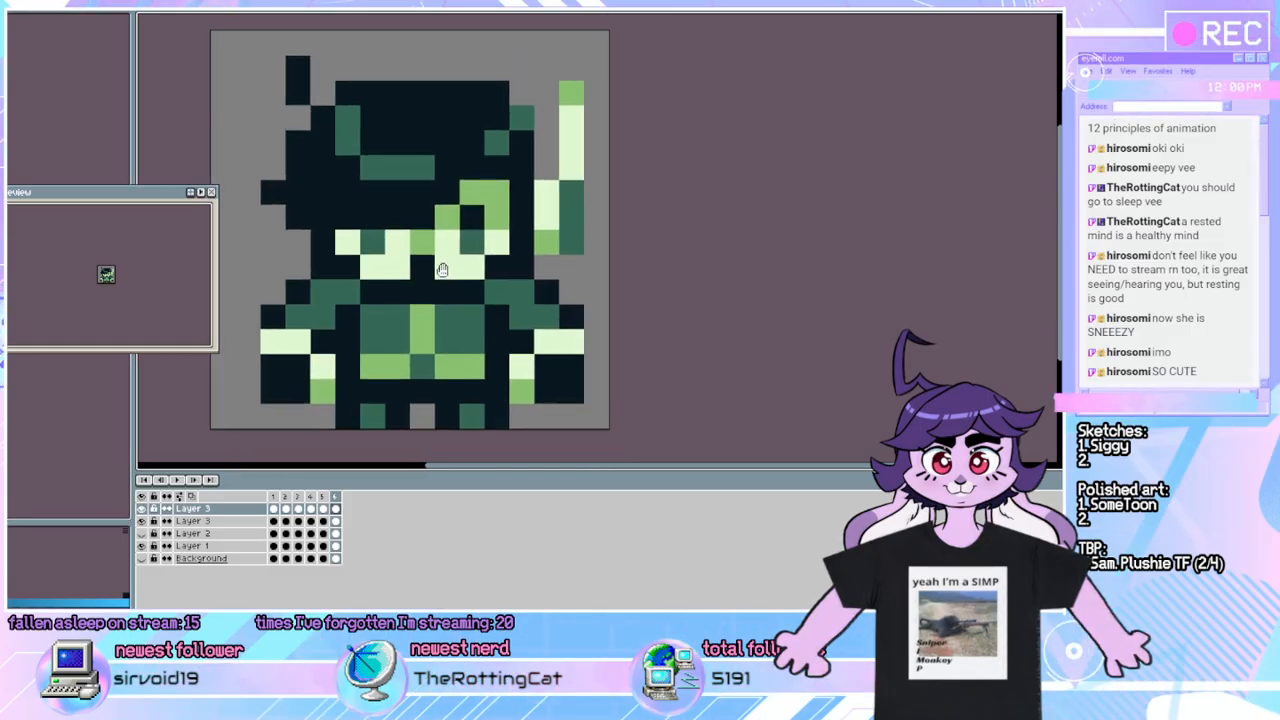
left_click(174, 482)
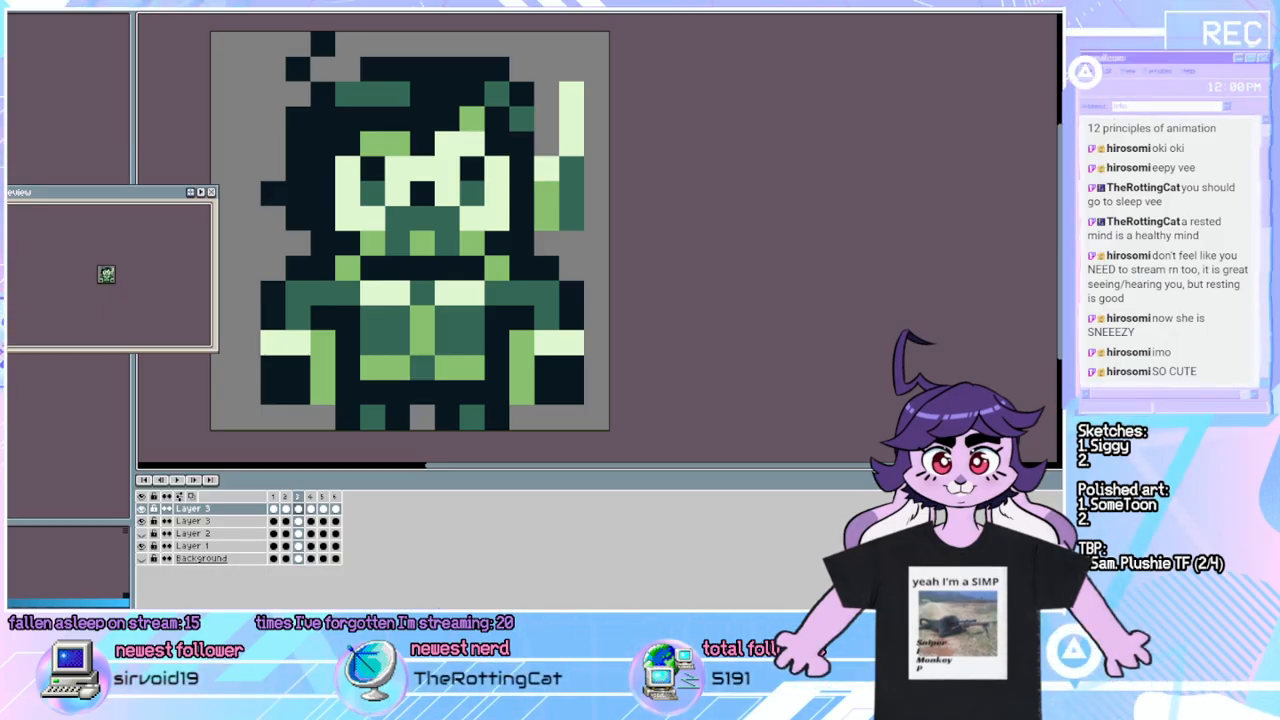
key("ctrl+s")
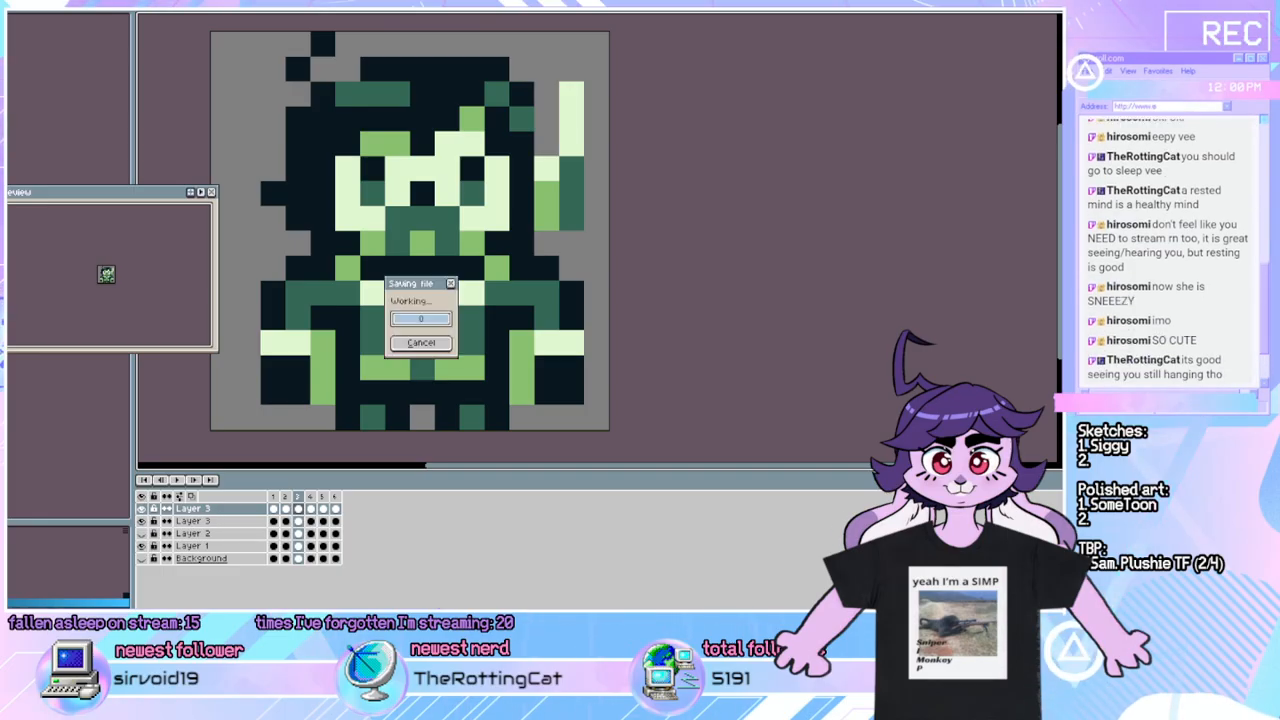